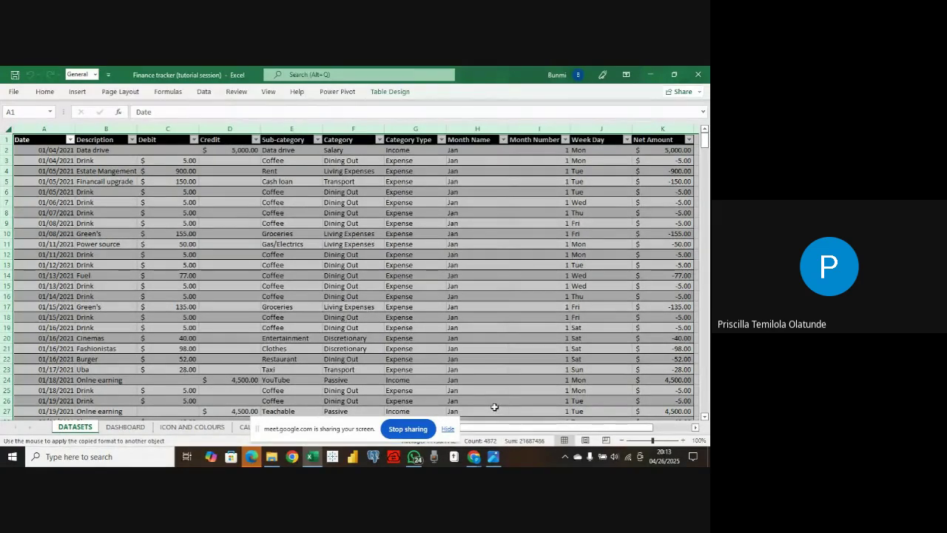
- Look through the DATASETS, DASHBOARD, ICON AND COLOURS and CALCULATIONS sheets of the Finance tracker workbook
{"action": "left_click", "coordinate": [238, 400]}
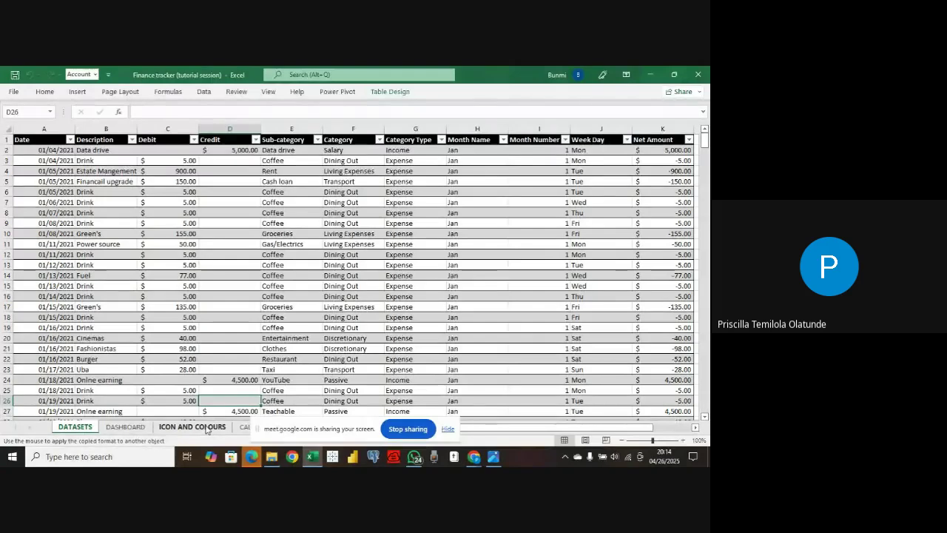
{"action": "left_click", "coordinate": [446, 430]}
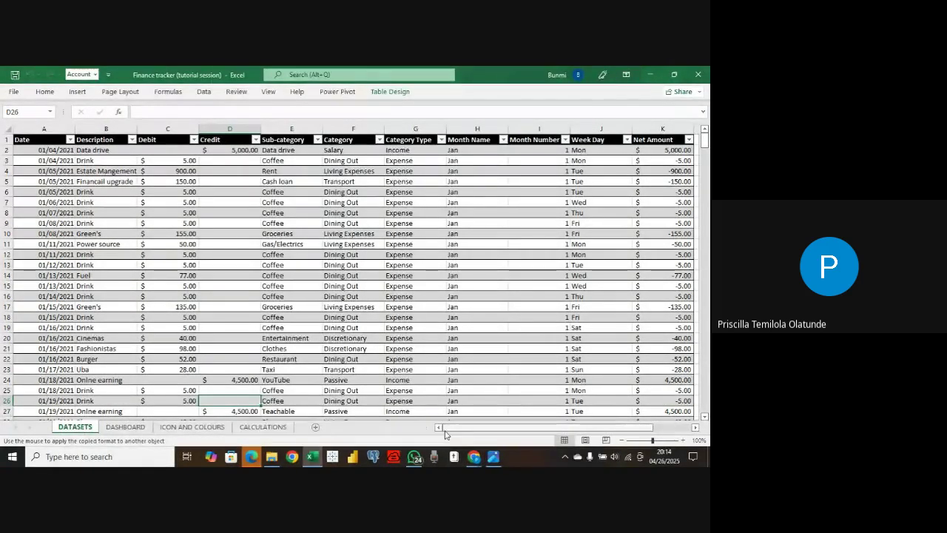
{"action": "left_click", "coordinate": [126, 427]}
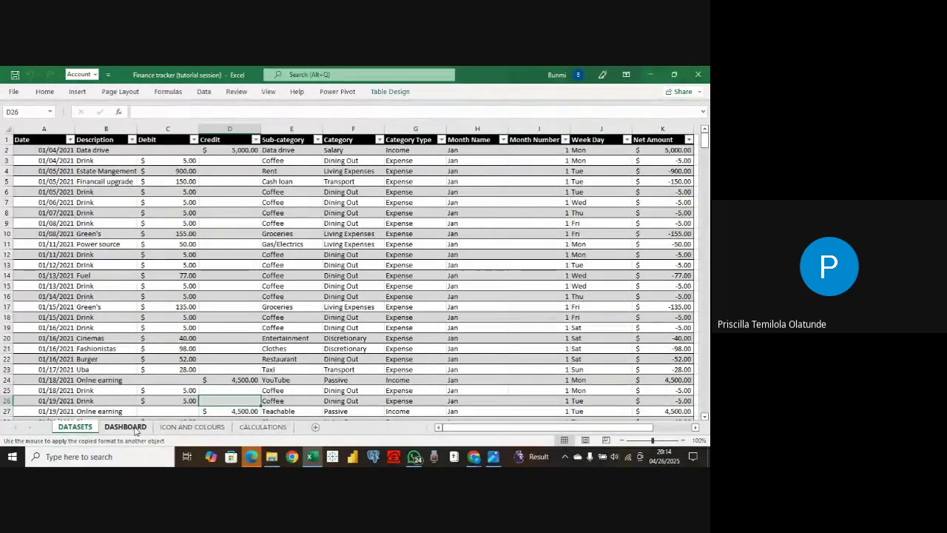
{"action": "left_click", "coordinate": [176, 427]}
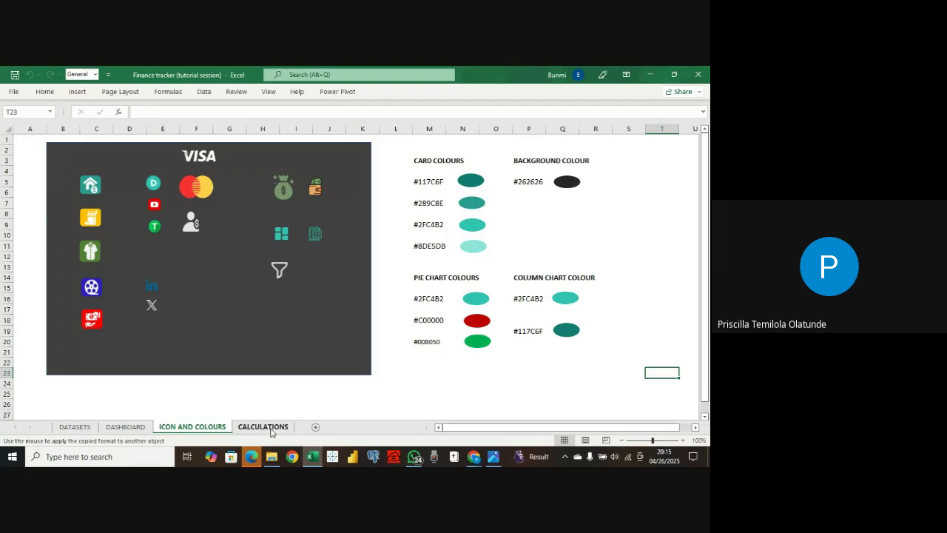
{"action": "left_click", "coordinate": [266, 428]}
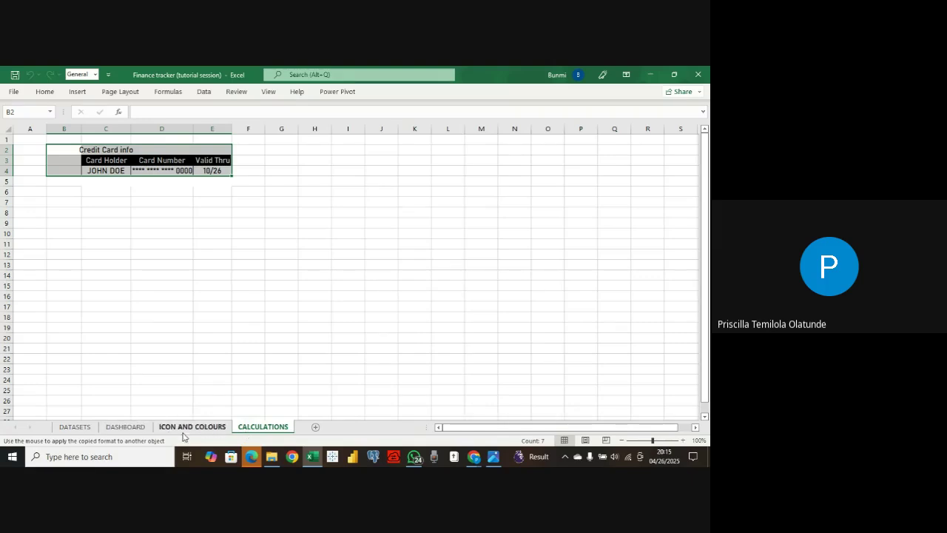
- Switch to the Google Meet call to check on the participants, and return to the Finance tracker workbook in Excel
{"action": "left_click", "coordinate": [474, 456]}
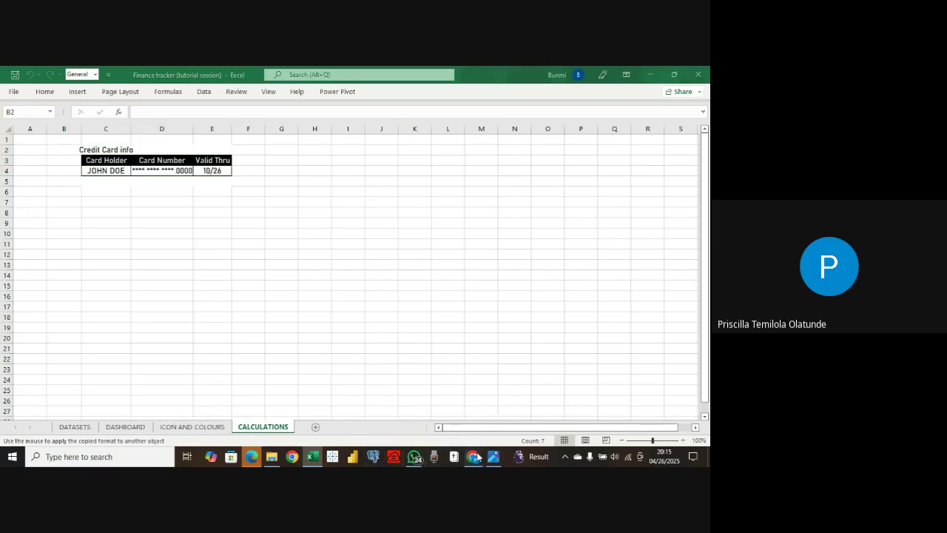
{"action": "mouse_move", "coordinate": [477, 456]}
{"action": "left_click", "coordinate": [432, 434]}
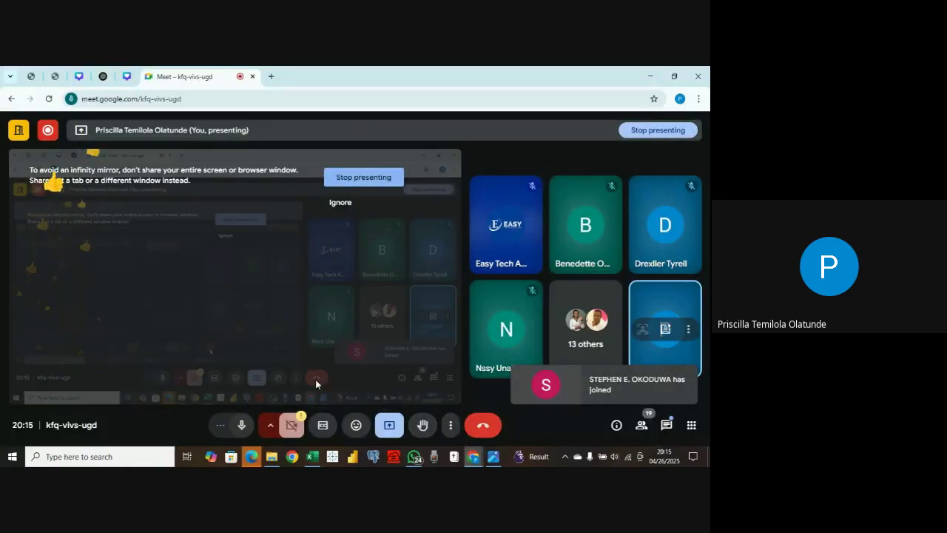
{"action": "mouse_move", "coordinate": [312, 457]}
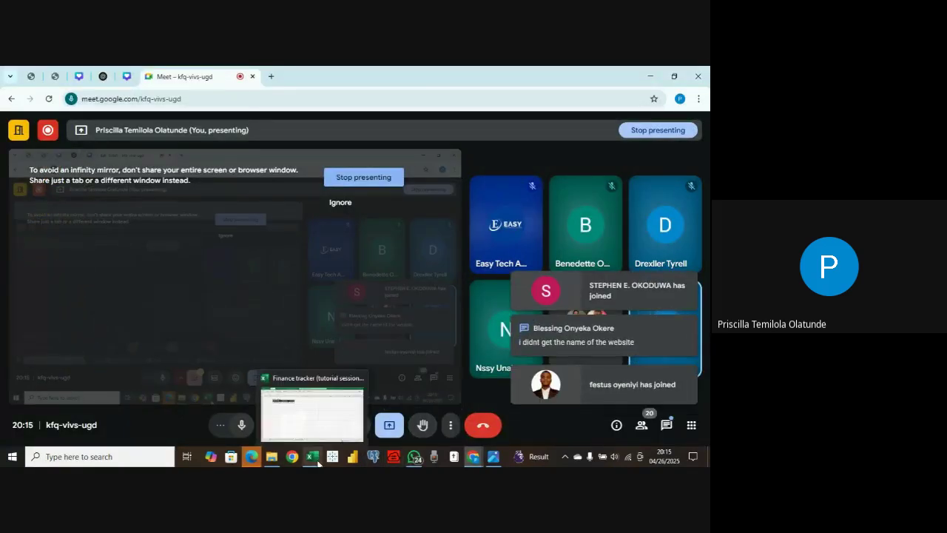
{"action": "left_click", "coordinate": [263, 385]}
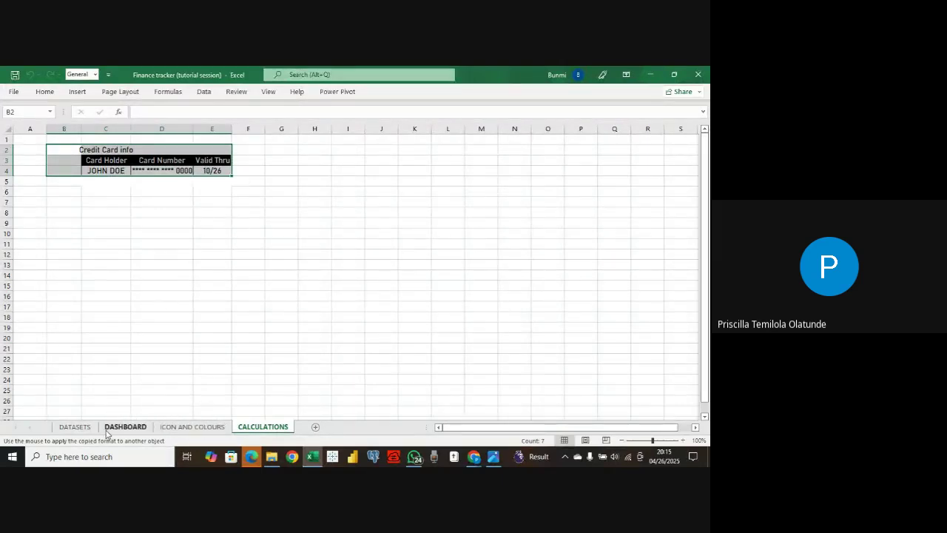
- Create a PivotTable from the DATASETS table (Table12), placed at cell B7 of the existing CALCULATIONS sheet
{"action": "left_click", "coordinate": [74, 427]}
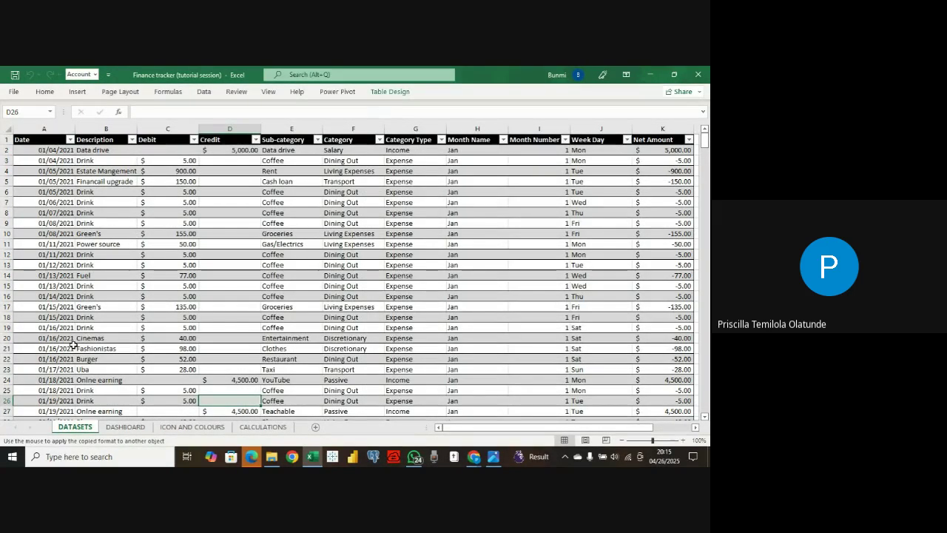
{"action": "left_click", "coordinate": [45, 150]}
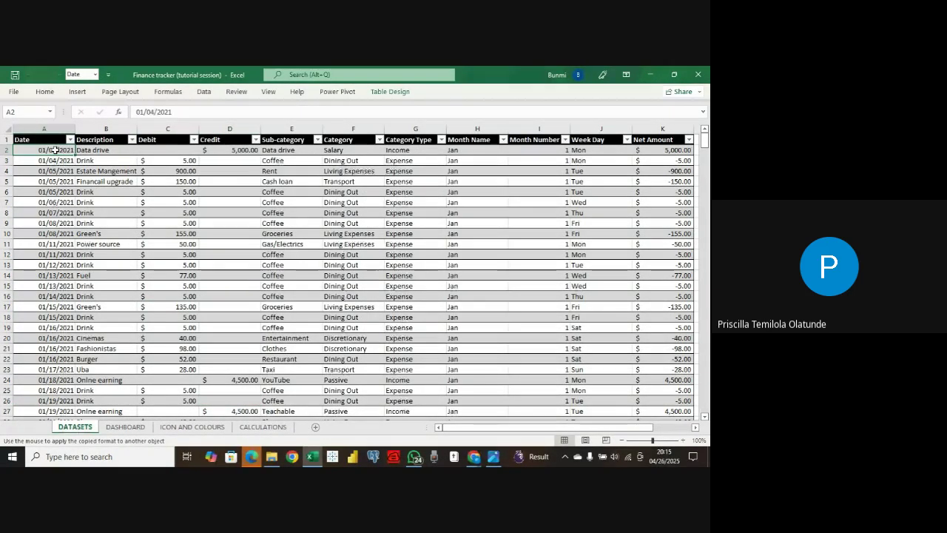
{"action": "left_click", "coordinate": [77, 92]}
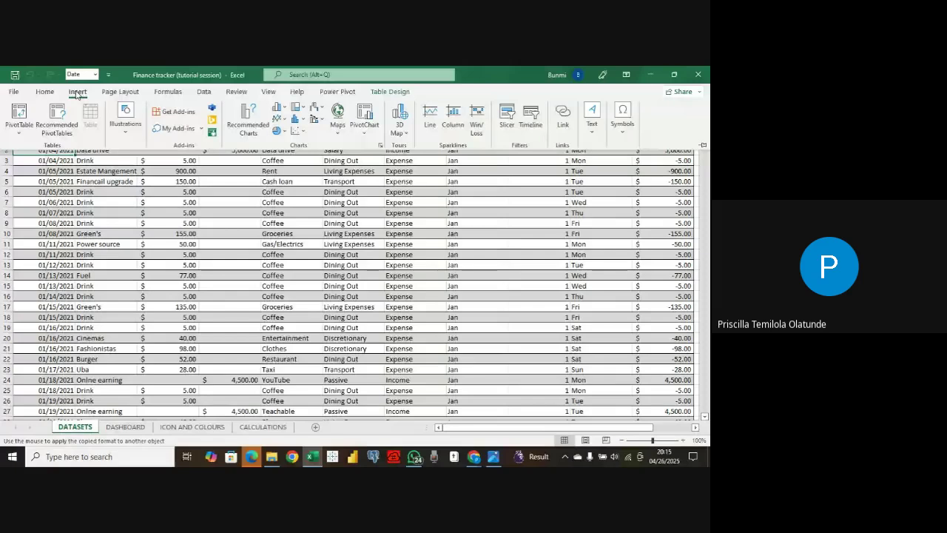
{"action": "left_click", "coordinate": [19, 113]}
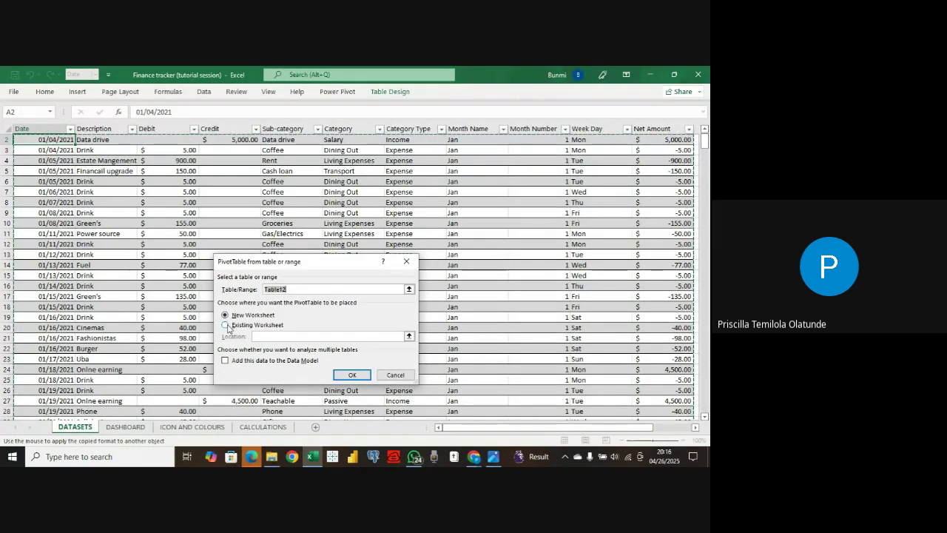
{"action": "left_click", "coordinate": [227, 328]}
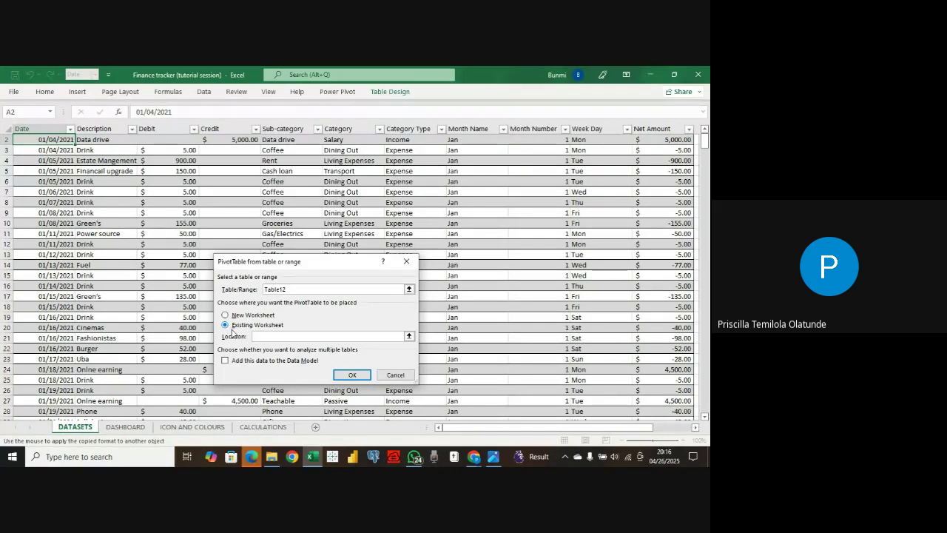
{"action": "left_click", "coordinate": [262, 427]}
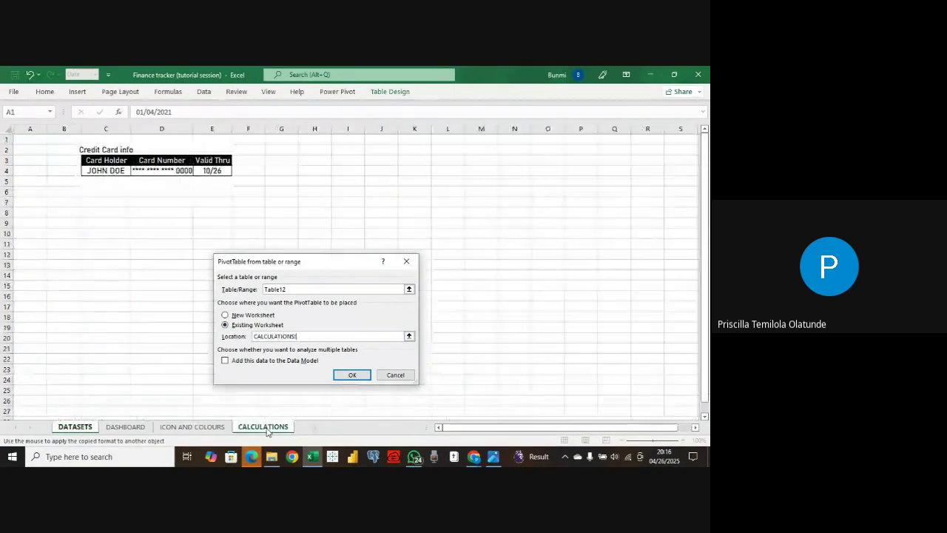
{"action": "left_click", "coordinate": [63, 200]}
{"action": "left_click", "coordinate": [359, 375]}
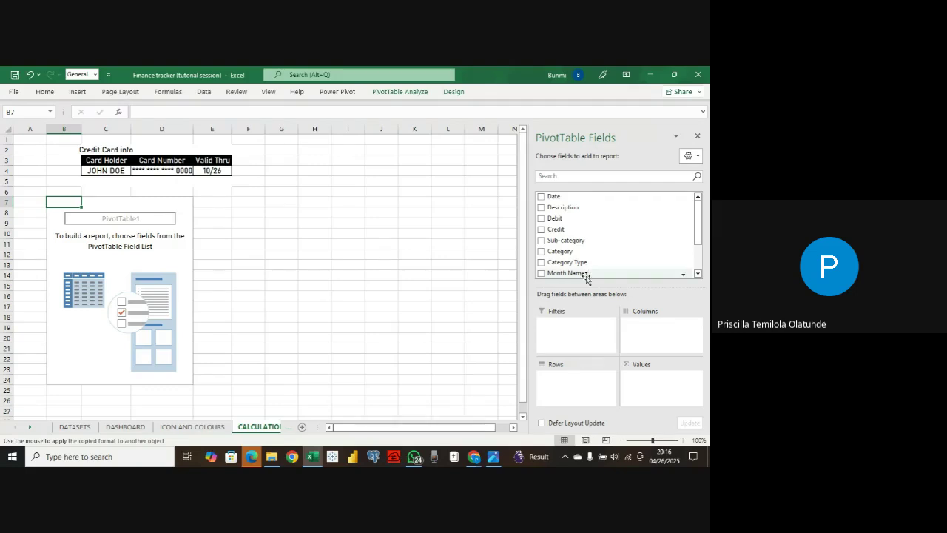
- Add Sub-category as the PivotTable's rows and Credit as its summed values
{"action": "left_click", "coordinate": [540, 241]}
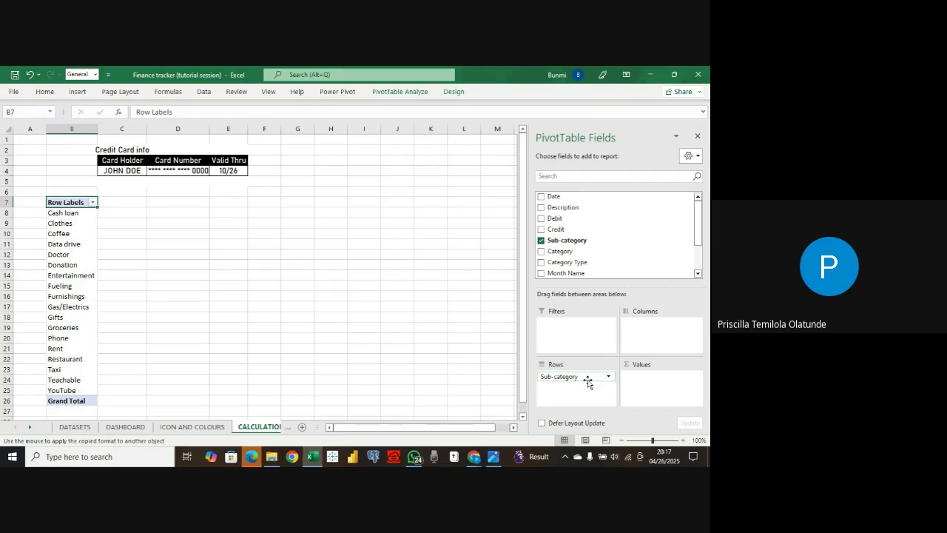
{"action": "left_click", "coordinate": [540, 230]}
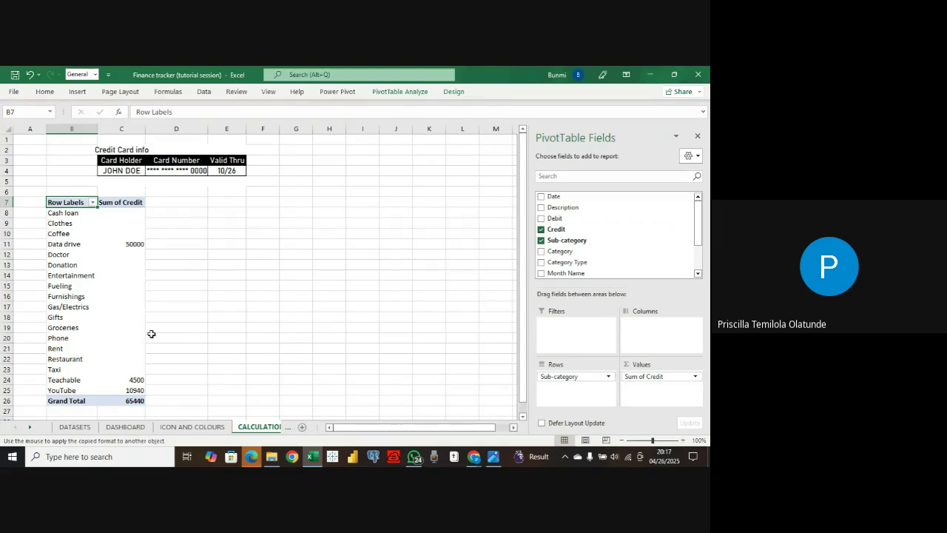
{"action": "scroll", "coordinate": [151, 333], "scroll_direction": "down", "scroll_amount": 1}
{"action": "left_click", "coordinate": [194, 171]}
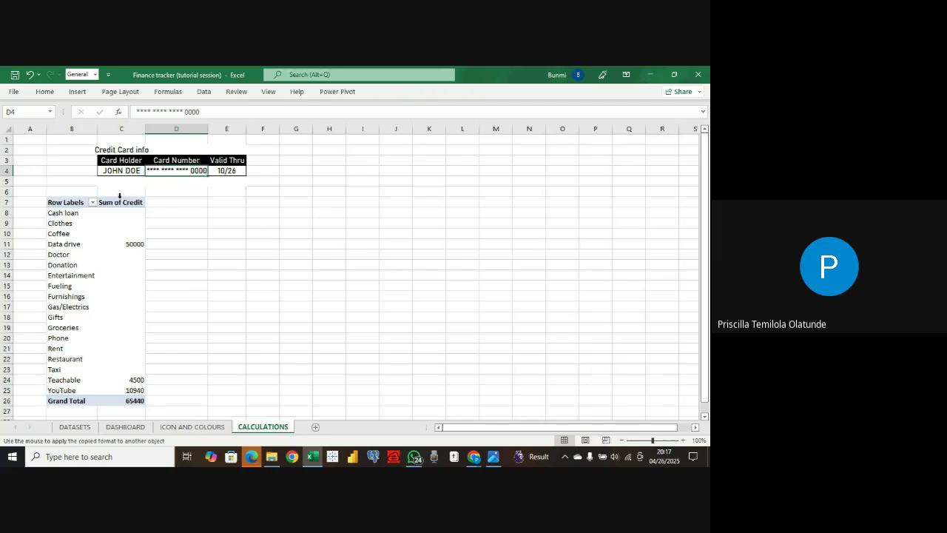
- Add Category Type as a PivotTable filter and restrict it to Income
{"action": "left_click", "coordinate": [116, 205]}
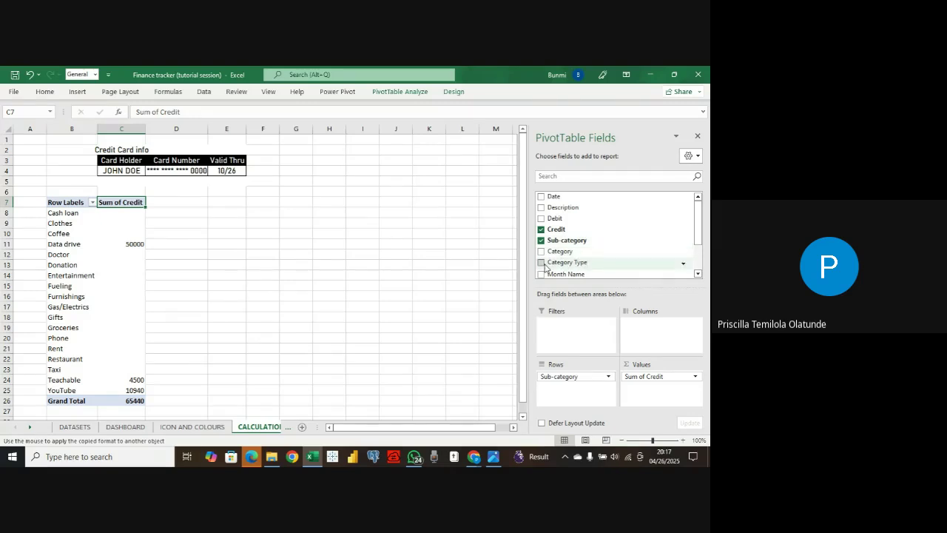
{"action": "left_click_drag", "start_coordinate": [544, 265], "coordinate": [565, 334]}
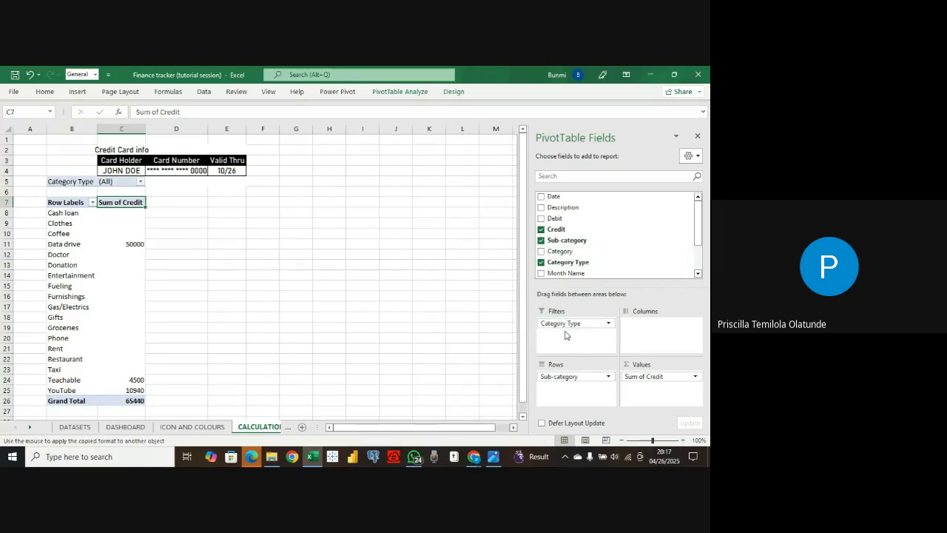
{"action": "left_click", "coordinate": [140, 182]}
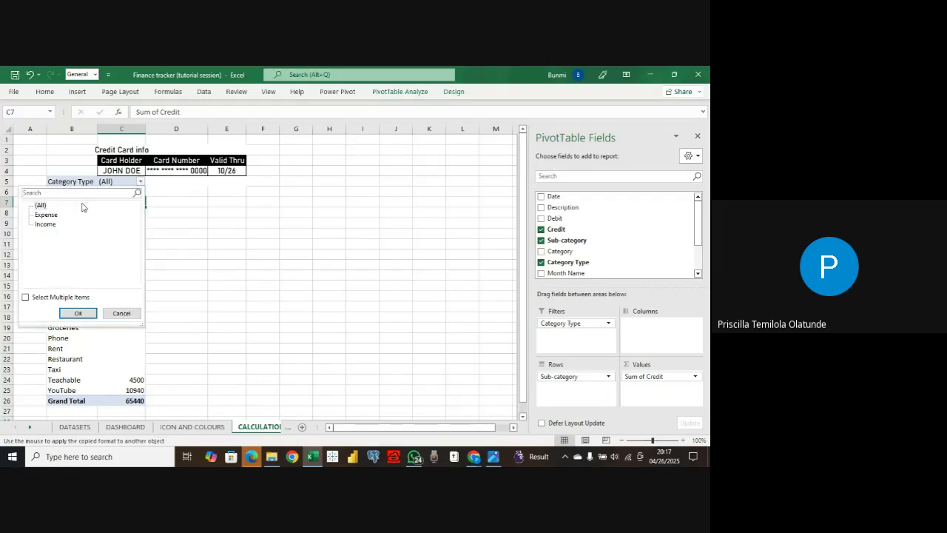
{"action": "left_click", "coordinate": [46, 223]}
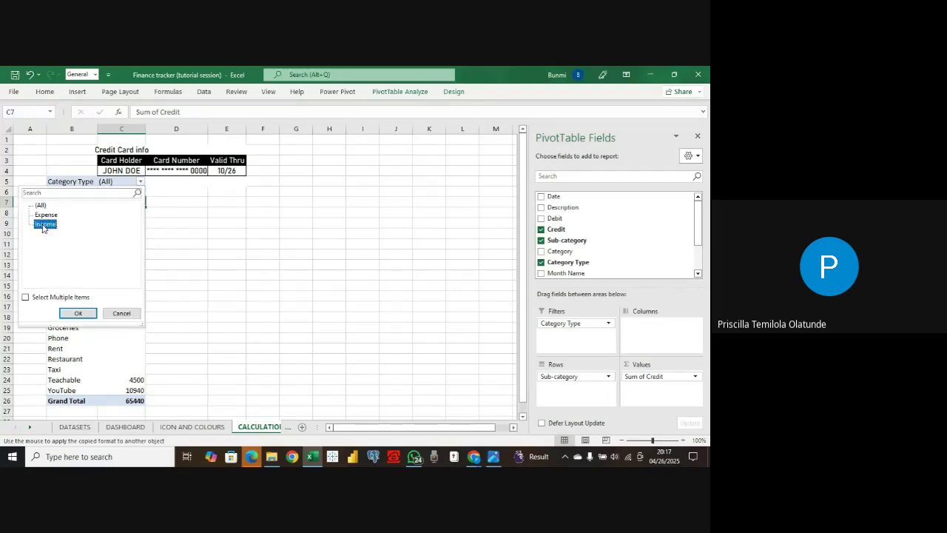
{"action": "left_click", "coordinate": [76, 314]}
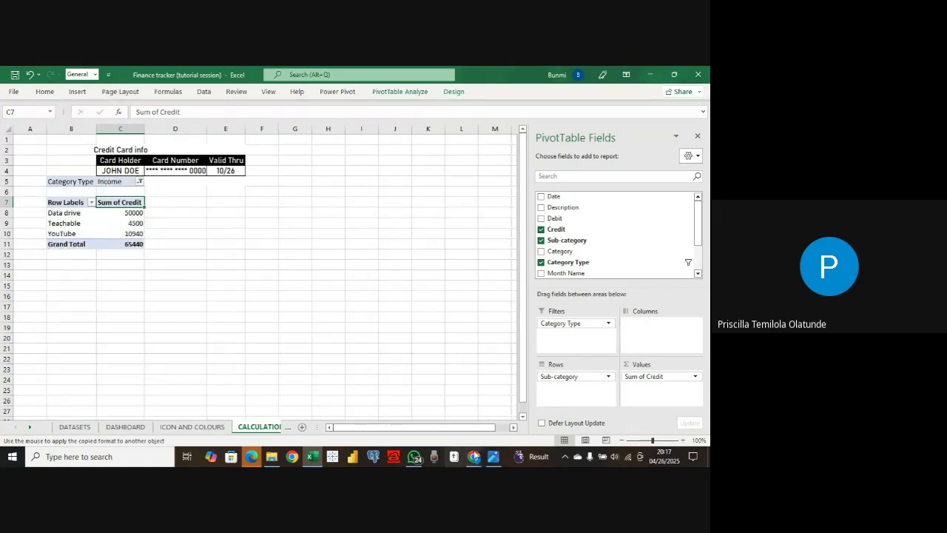
- Check the Google Meet call again, and return to the Sum of Credit column in the Excel PivotTable
{"action": "mouse_move", "coordinate": [468, 456]}
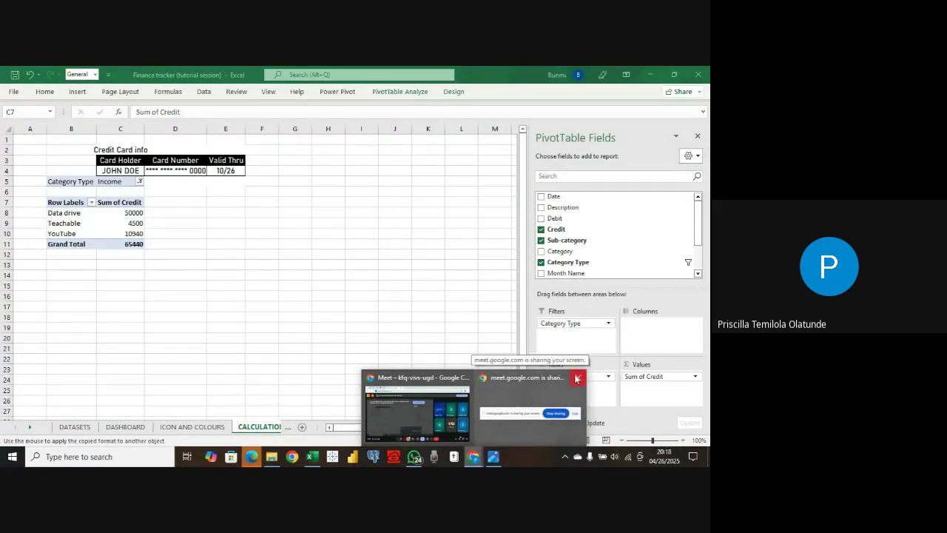
{"action": "left_click", "coordinate": [577, 378]}
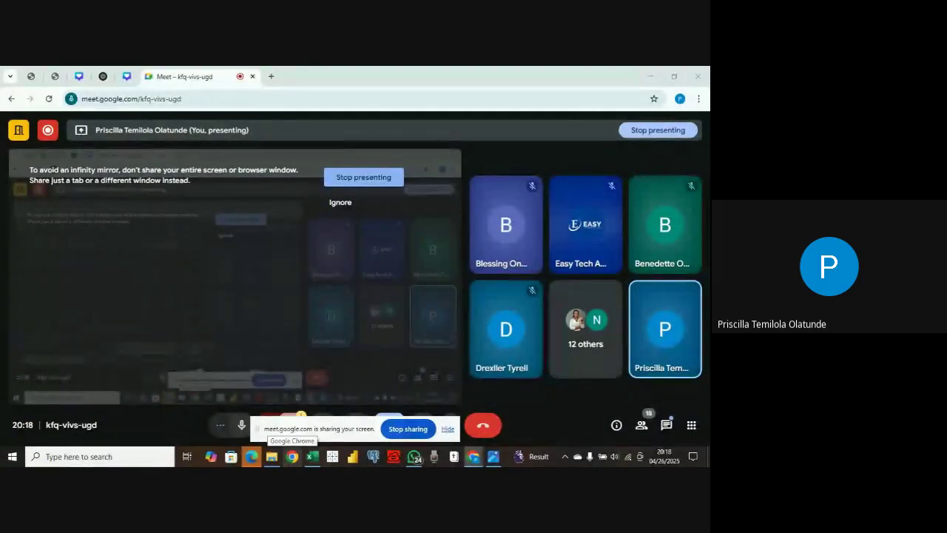
{"action": "mouse_move", "coordinate": [309, 460]}
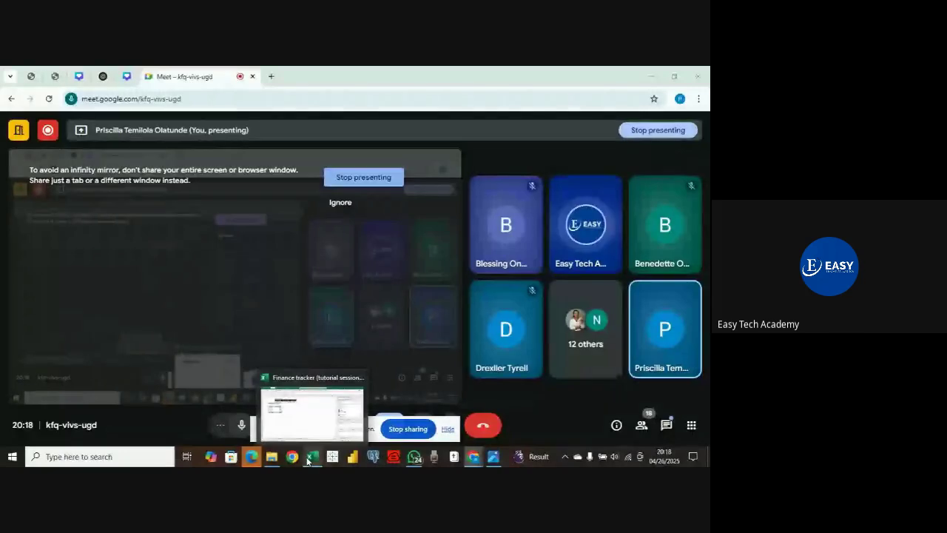
{"action": "left_click", "coordinate": [312, 412]}
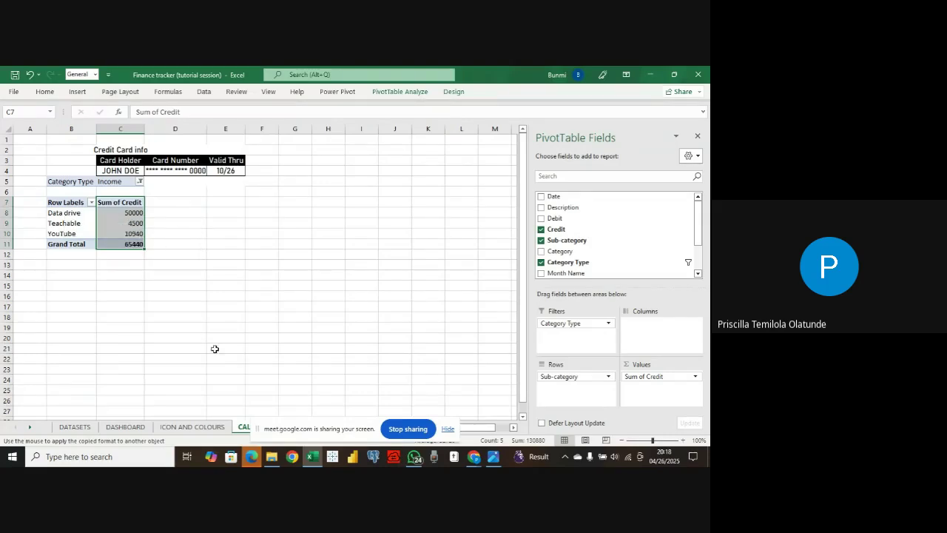
{"action": "left_click", "coordinate": [471, 458]}
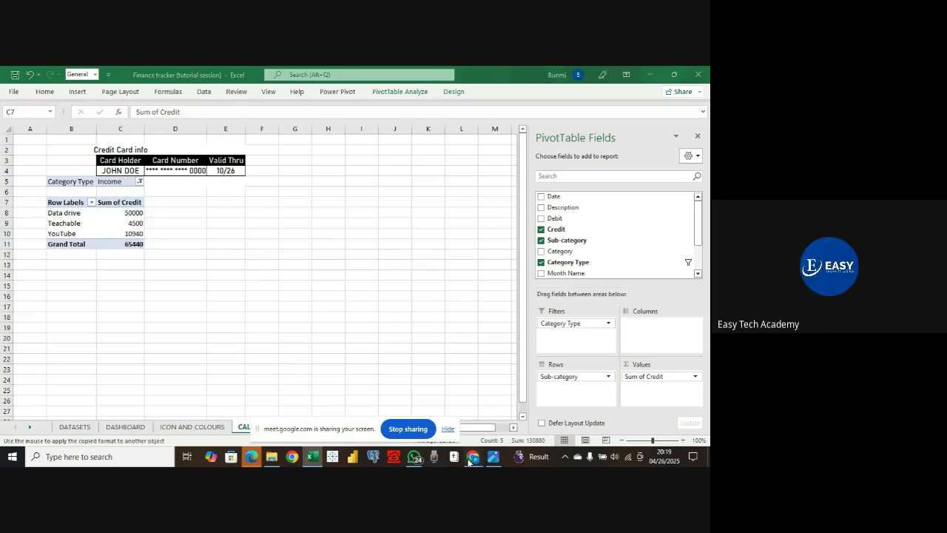
{"action": "mouse_move", "coordinate": [418, 426]}
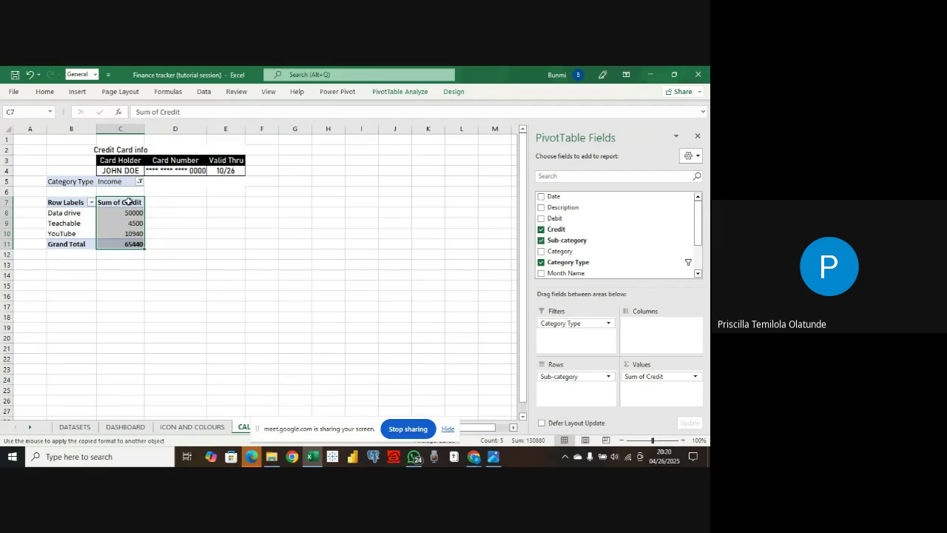
- Apply the custom number format $#,K to the PivotTable's Sum of Credit values
{"action": "right_click", "coordinate": [137, 228]}
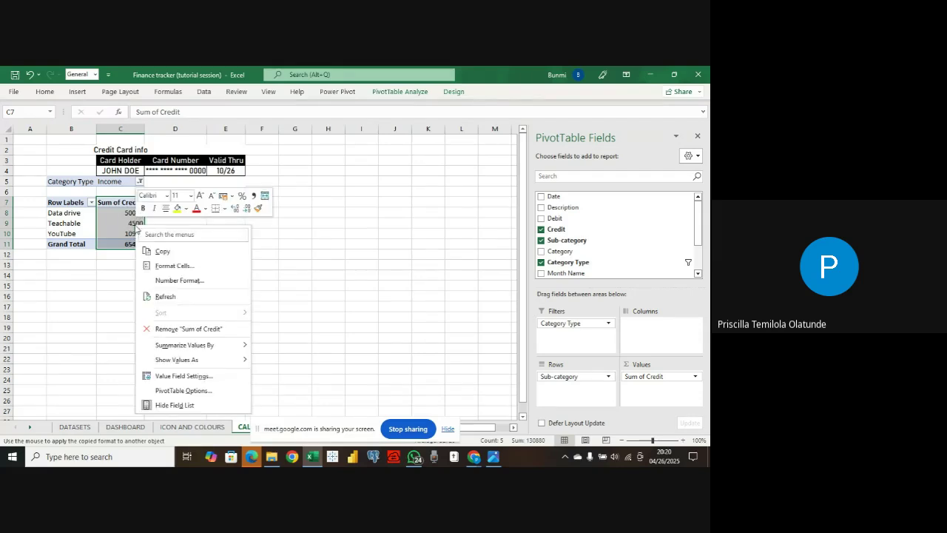
{"action": "left_click", "coordinate": [164, 283]}
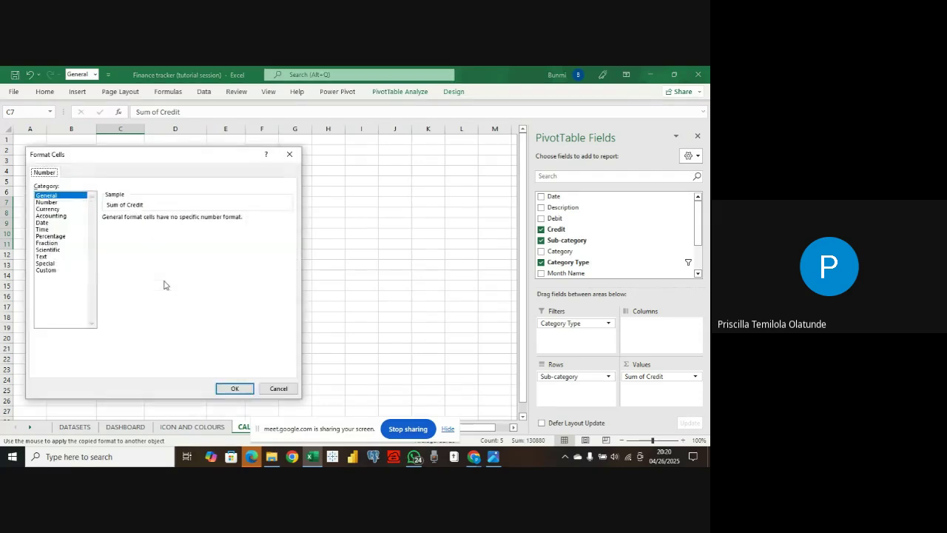
{"action": "left_click", "coordinate": [66, 271]}
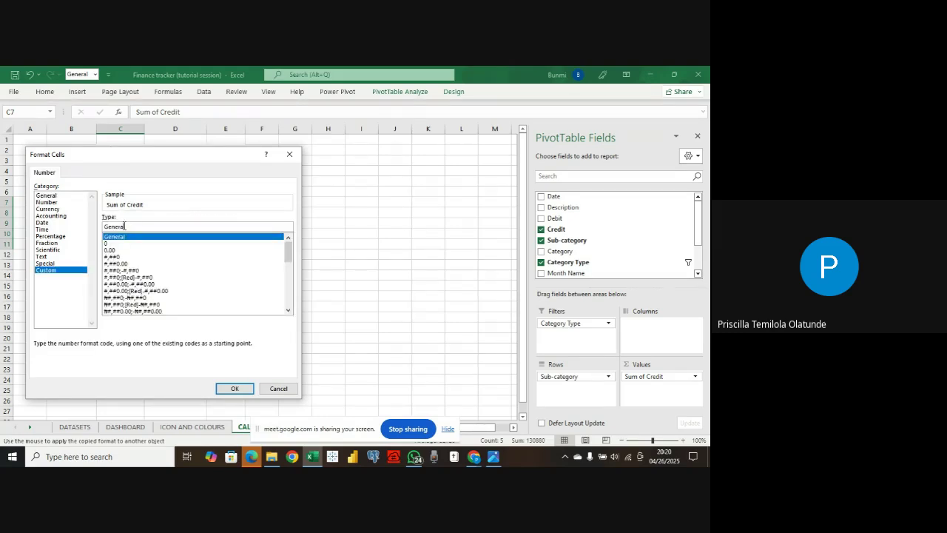
{"action": "double_click", "coordinate": [124, 226]}
{"action": "type", "text": "$"}
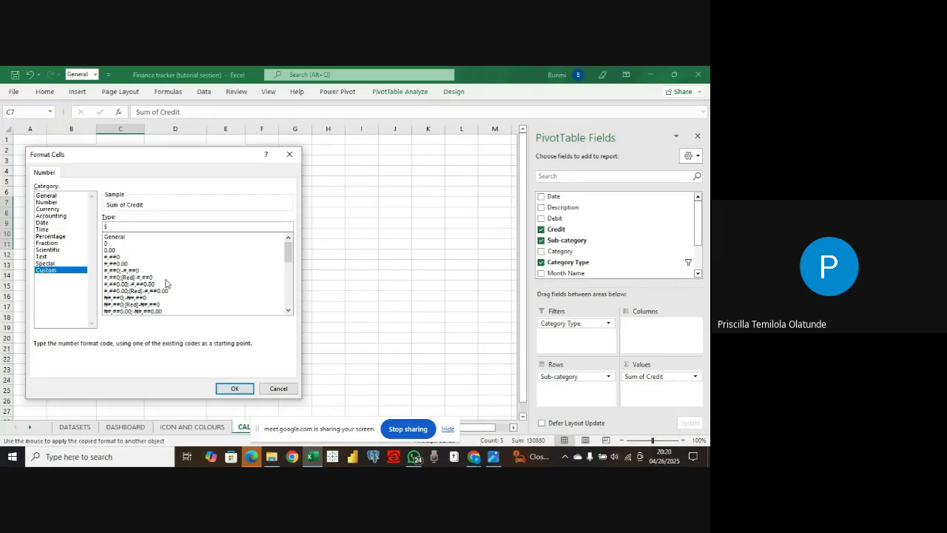
{"action": "type", "text": "#,K"}
{"action": "key", "text": "BackSpace"}
{"action": "left_click", "coordinate": [230, 389]}
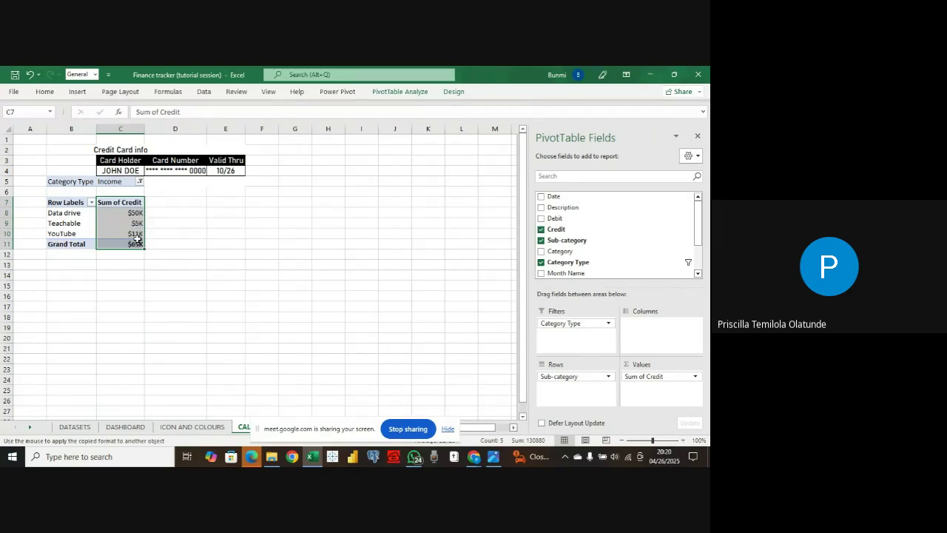
- Peek at the Google Meet call window and return to the Excel calculations worksheet
{"action": "left_click", "coordinate": [199, 205]}
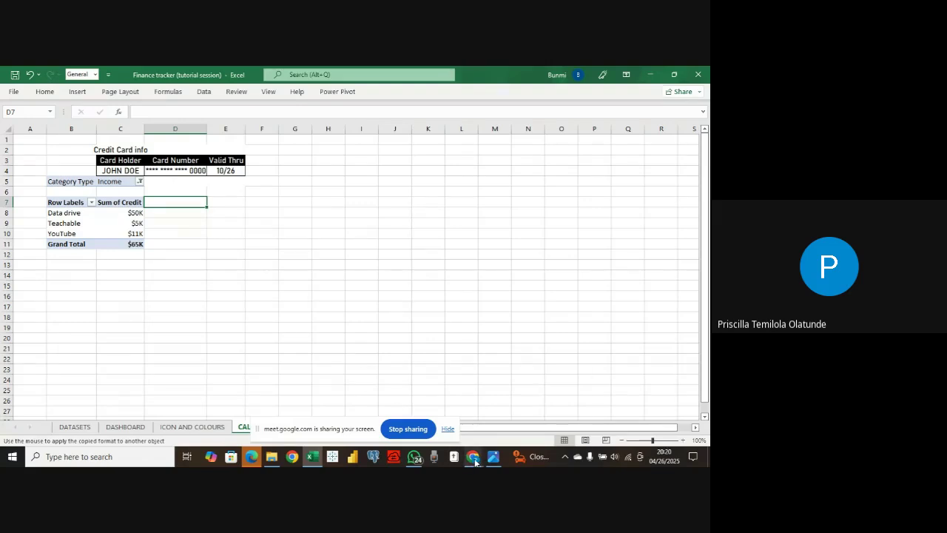
{"action": "mouse_move", "coordinate": [474, 460]}
{"action": "mouse_move", "coordinate": [426, 429]}
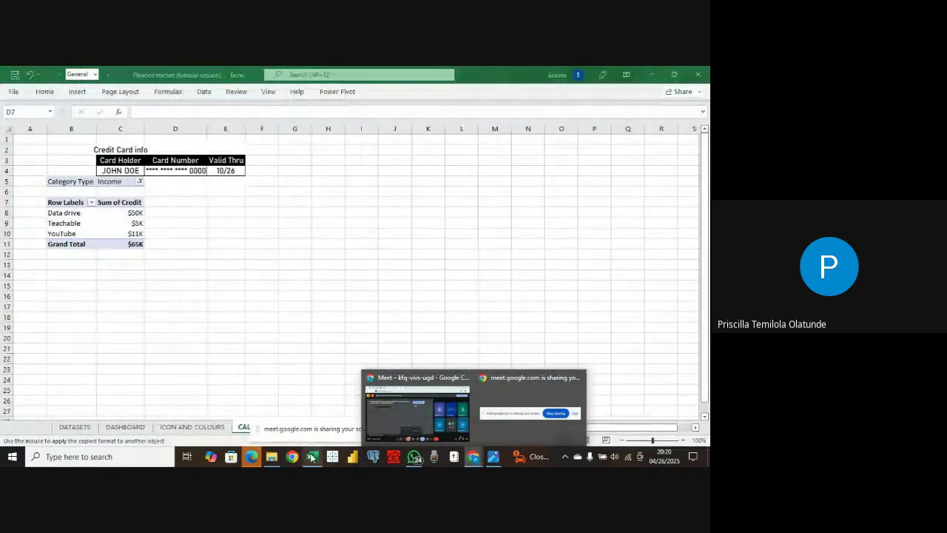
{"action": "left_click", "coordinate": [312, 456]}
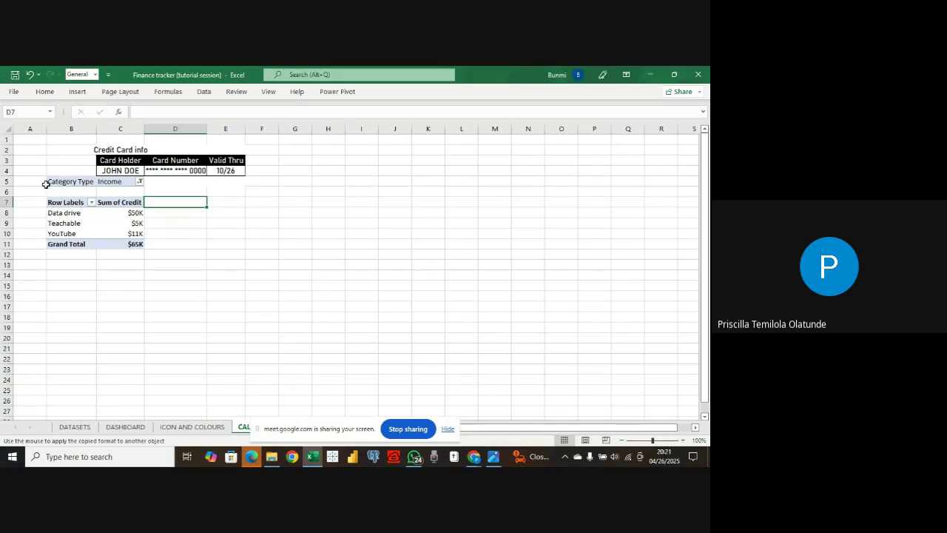
- Duplicate the income PivotTable with its filter at cell I6 and widen column J
{"action": "mouse_move", "coordinate": [45, 180]}
{"action": "left_mouse_down"}
{"action": "mouse_move", "coordinate": [78, 224]}
{"action": "mouse_move", "coordinate": [113, 239]}
{"action": "left_mouse_up"}
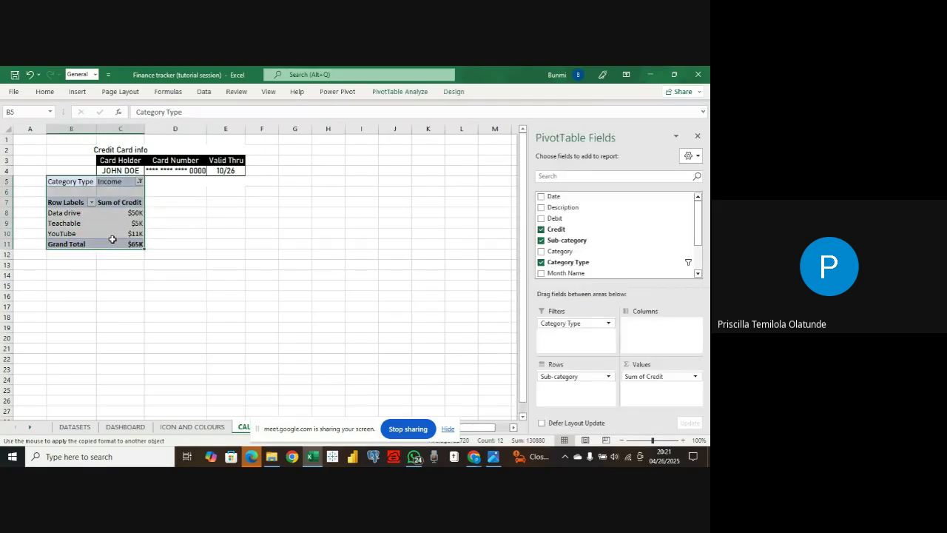
{"action": "right_click", "coordinate": [113, 239]}
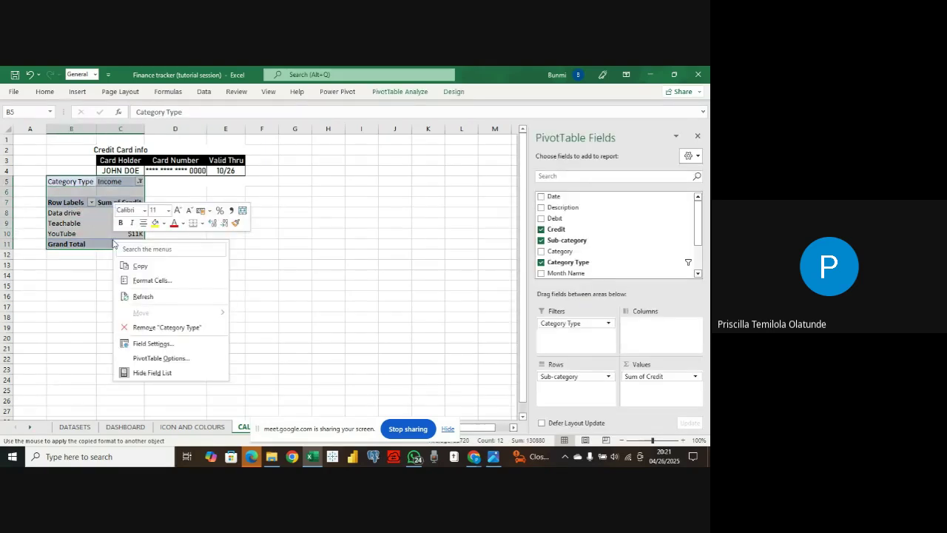
{"action": "left_click", "coordinate": [128, 267]}
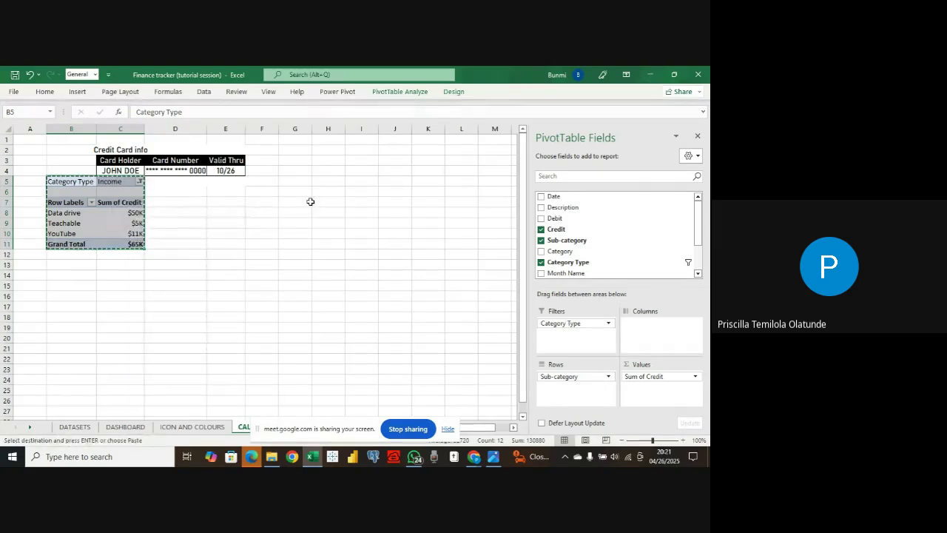
{"action": "left_click", "coordinate": [307, 191]}
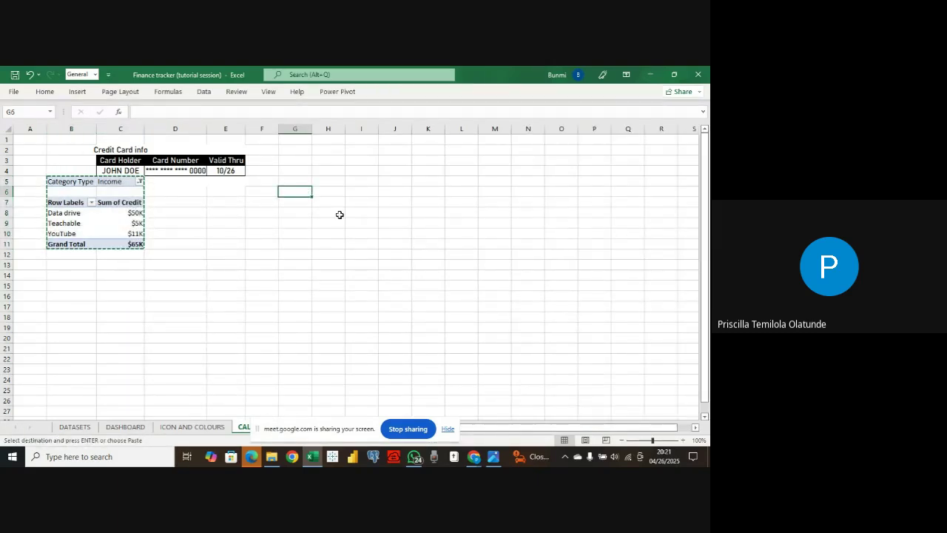
{"action": "left_click", "coordinate": [361, 191]}
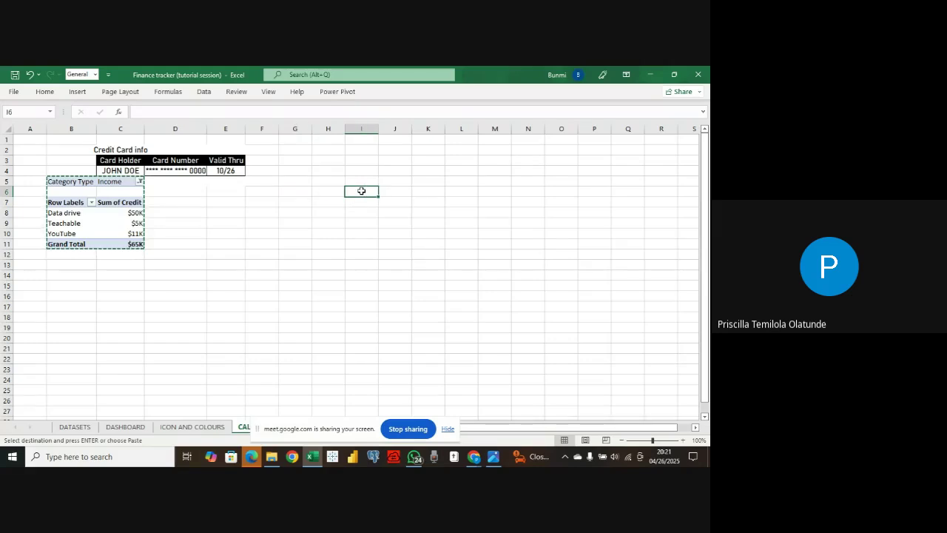
{"action": "key", "text": "ctrl+v"}
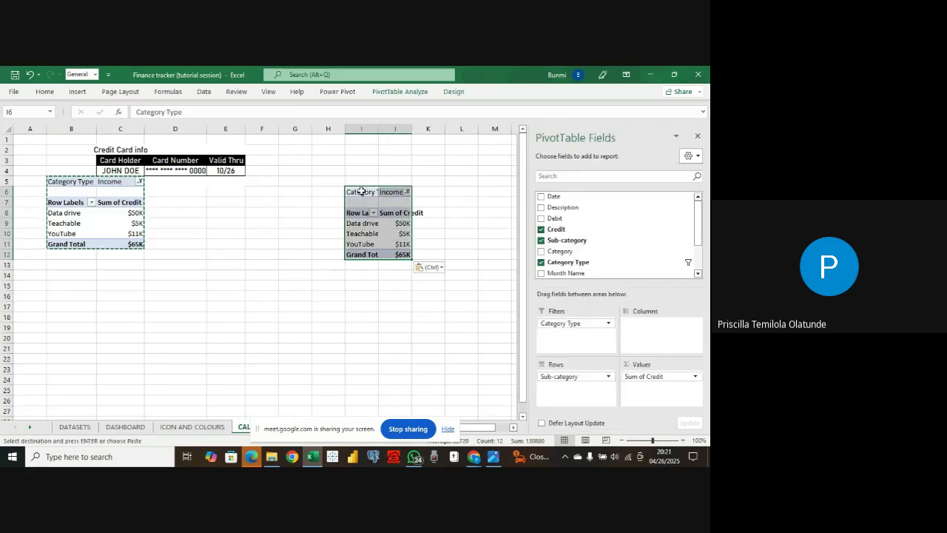
{"action": "left_click", "coordinate": [399, 128]}
{"action": "left_click_drag", "start_coordinate": [412, 128], "coordinate": [467, 144]}
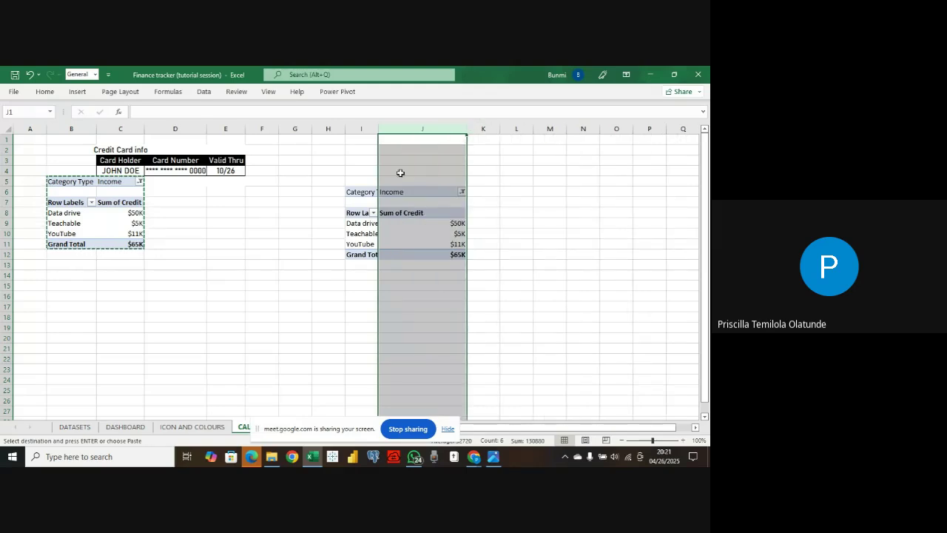
- Replace Sum of Credit with Sum of Debit as the values of the copied PivotTable
{"action": "left_click", "coordinate": [365, 177]}
{"action": "left_click", "coordinate": [368, 192]}
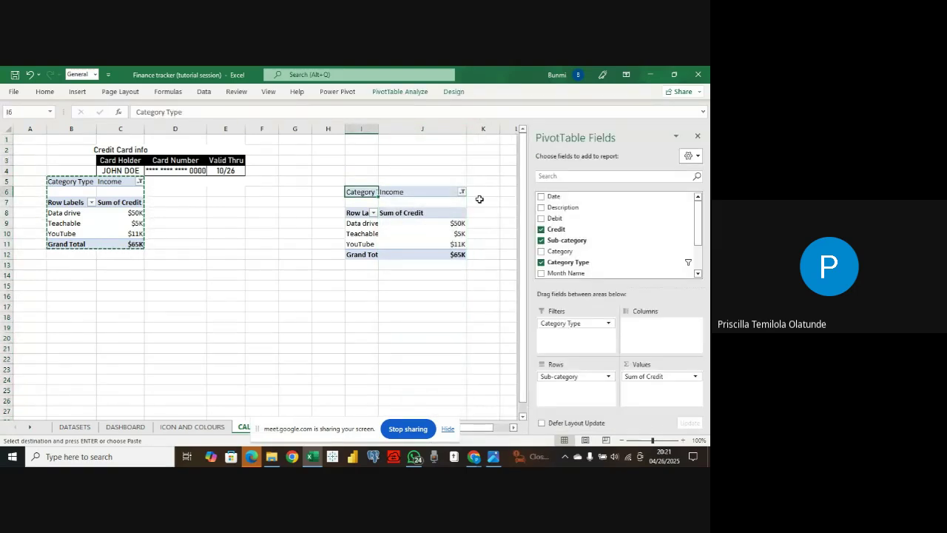
{"action": "mouse_move", "coordinate": [427, 236]}
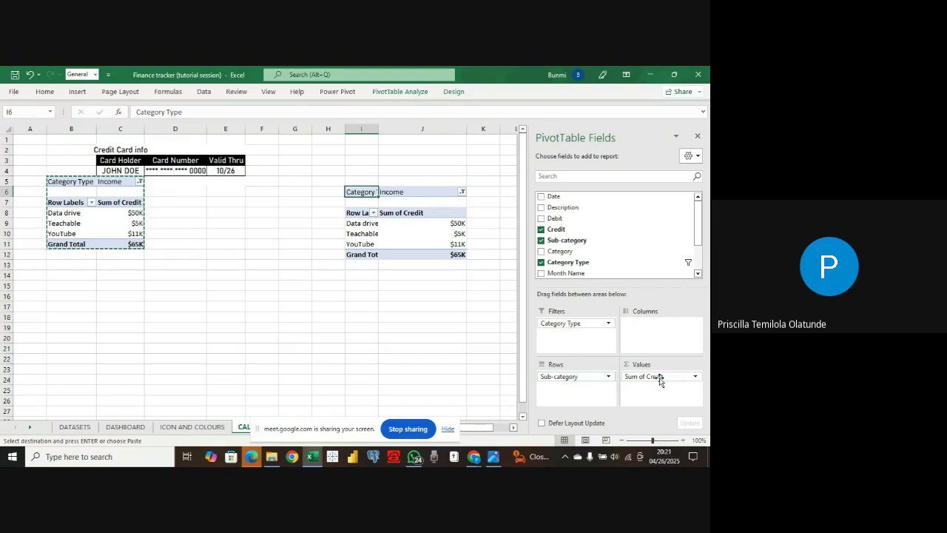
{"action": "left_click_drag", "start_coordinate": [662, 378], "coordinate": [468, 320]}
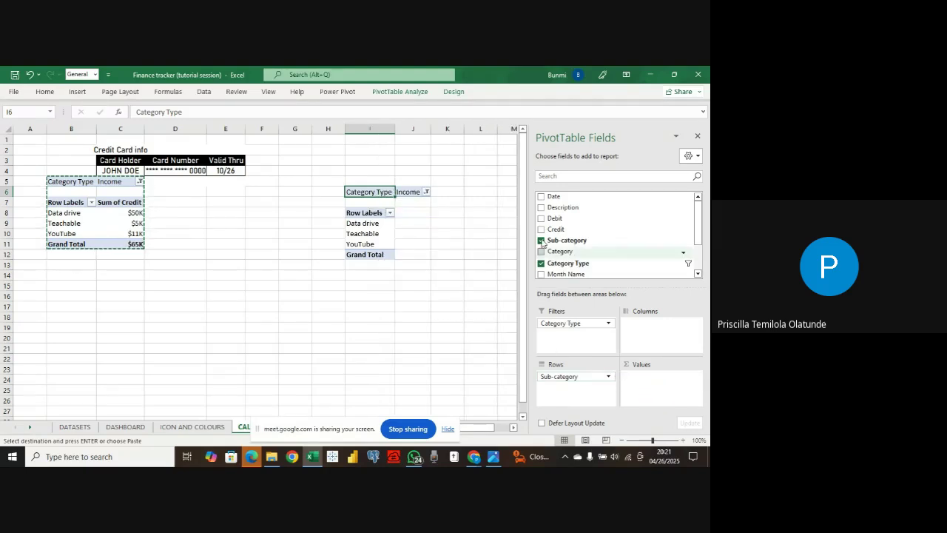
{"action": "left_click_drag", "start_coordinate": [543, 220], "coordinate": [651, 383]}
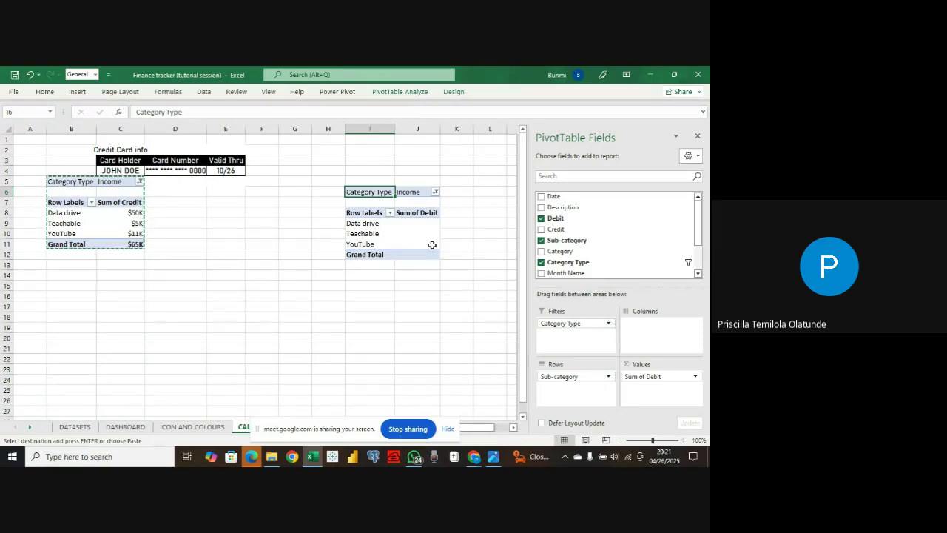
- Switch the copied PivotTable's Category Type filter to Expense
{"action": "left_click", "coordinate": [609, 323]}
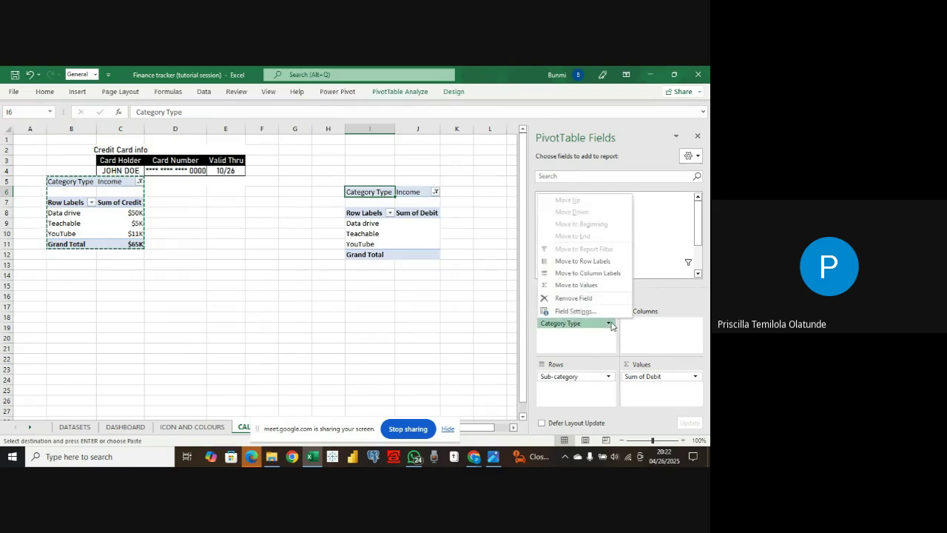
{"action": "left_click", "coordinate": [571, 323]}
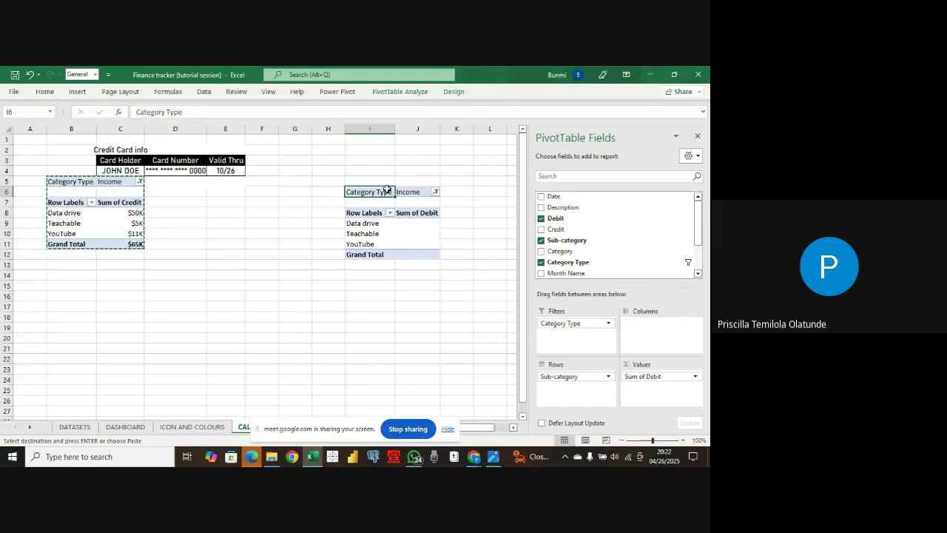
{"action": "left_click", "coordinate": [430, 194]}
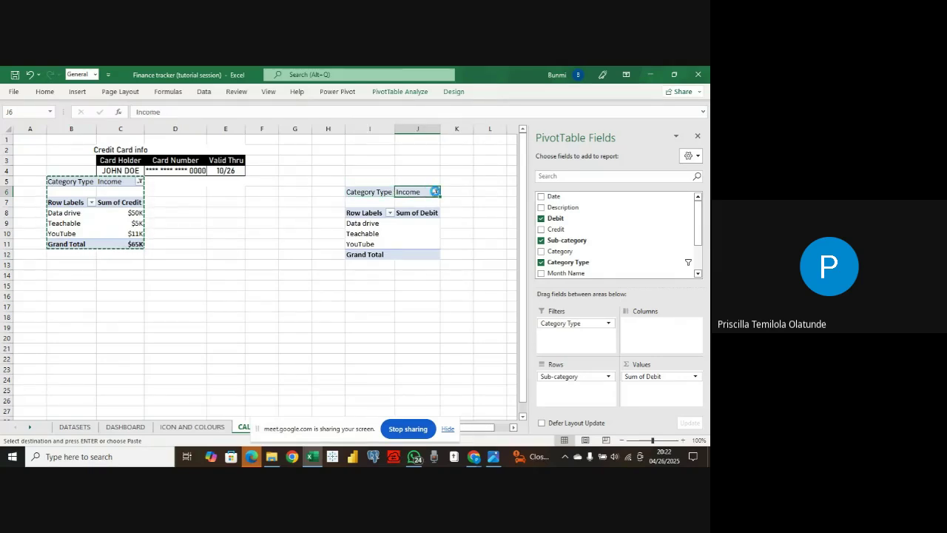
{"action": "left_click", "coordinate": [435, 192]}
{"action": "left_click", "coordinate": [352, 227]}
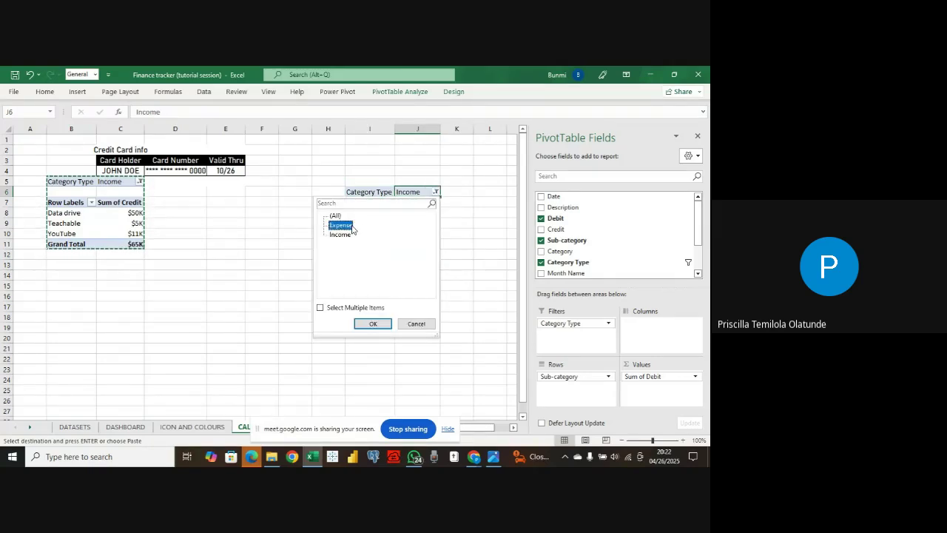
{"action": "left_click", "coordinate": [371, 325]}
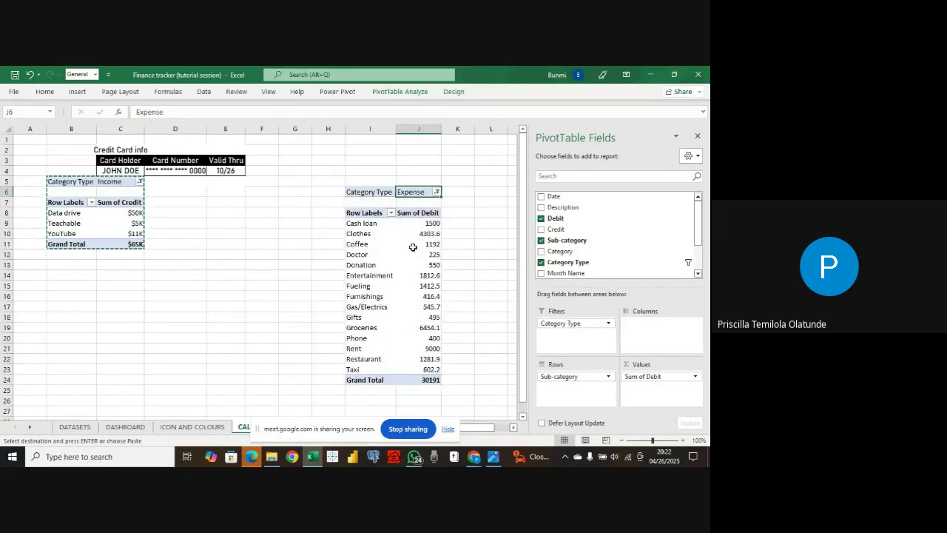
- Limit the expense PivotTable's sub-categories to the top 5 items by Sum of Debit
{"action": "scroll", "coordinate": [384, 304], "scroll_direction": "down", "scroll_amount": 1}
{"action": "scroll", "coordinate": [378, 310], "scroll_direction": "up", "scroll_amount": 1}
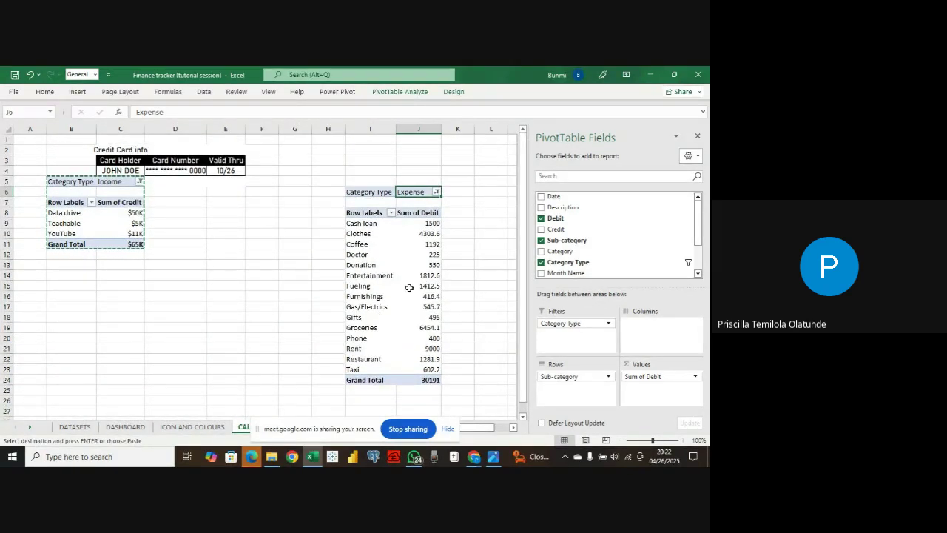
{"action": "left_click", "coordinate": [392, 213]}
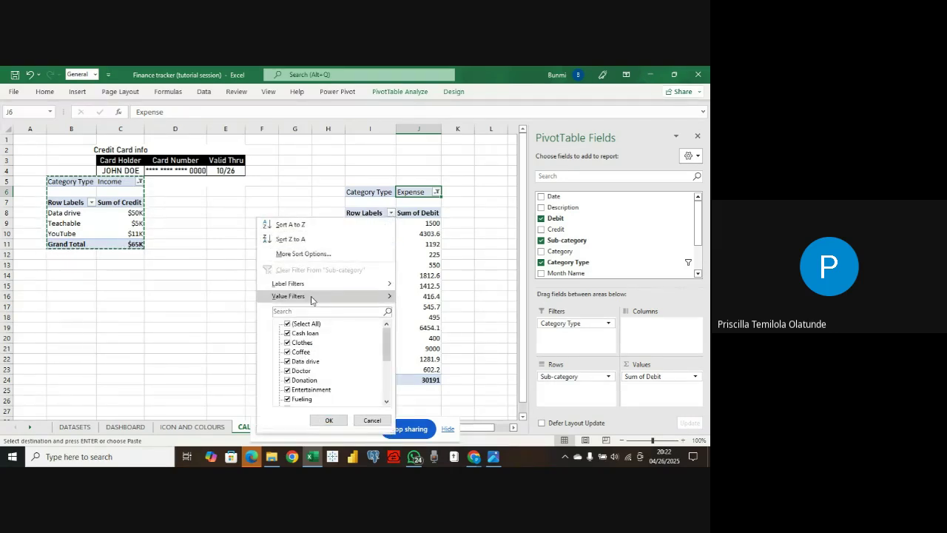
{"action": "mouse_move", "coordinate": [311, 299]}
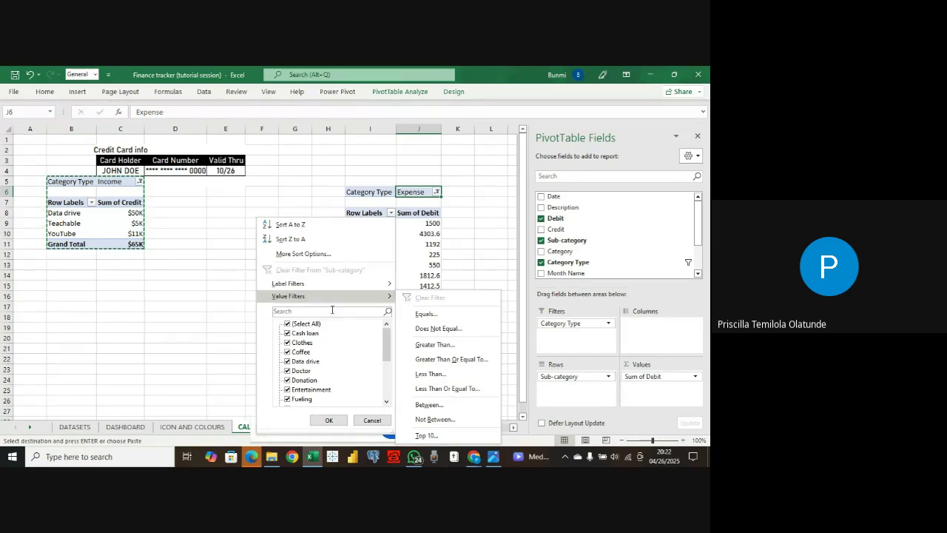
{"action": "left_click", "coordinate": [436, 441]}
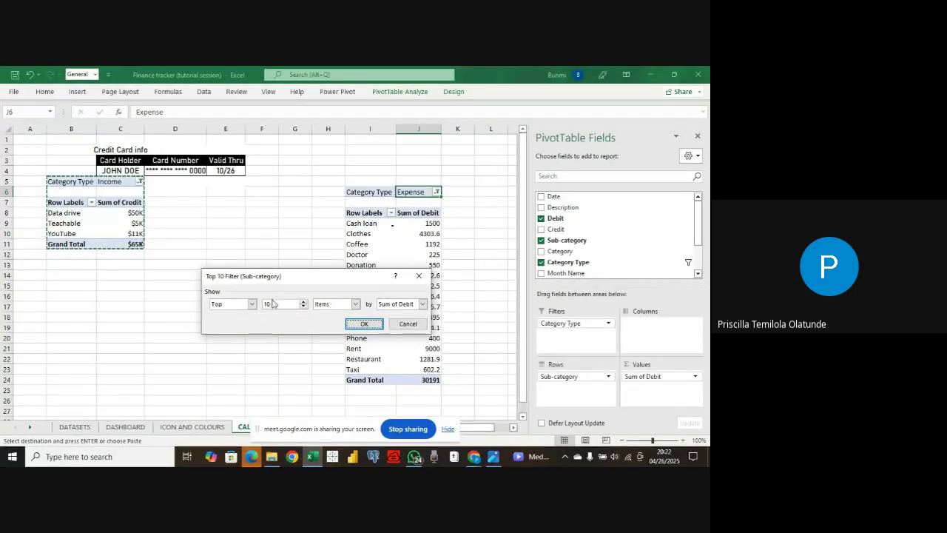
{"action": "left_click", "coordinate": [267, 302]}
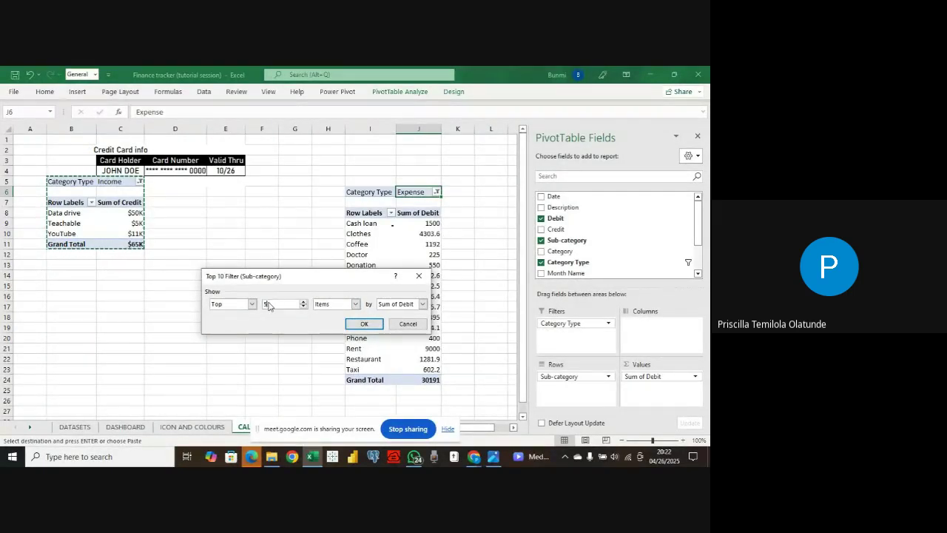
{"action": "left_click", "coordinate": [362, 325]}
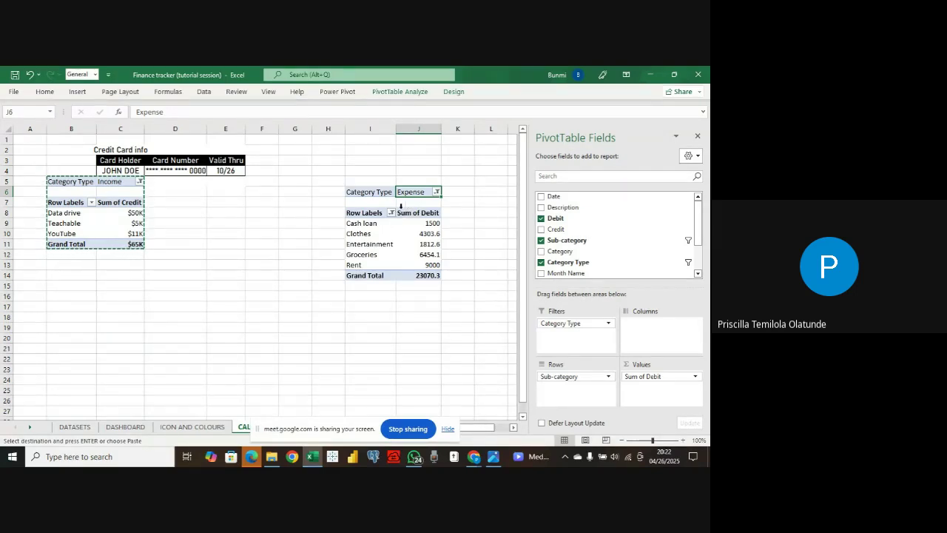
- Apply the custom number format $#,K to the expense PivotTable's Sum of Debit values
{"action": "left_click_drag", "start_coordinate": [400, 210], "coordinate": [426, 271]}
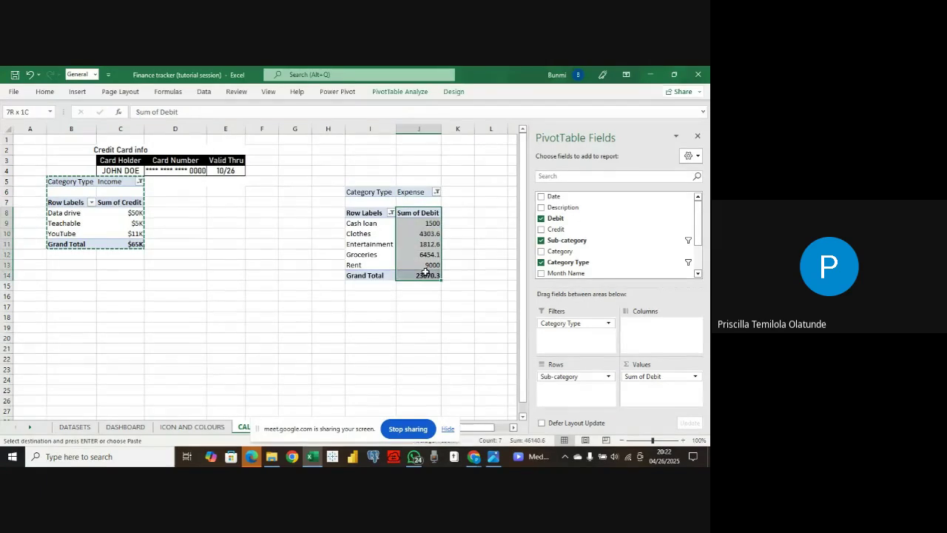
{"action": "right_click", "coordinate": [428, 275]}
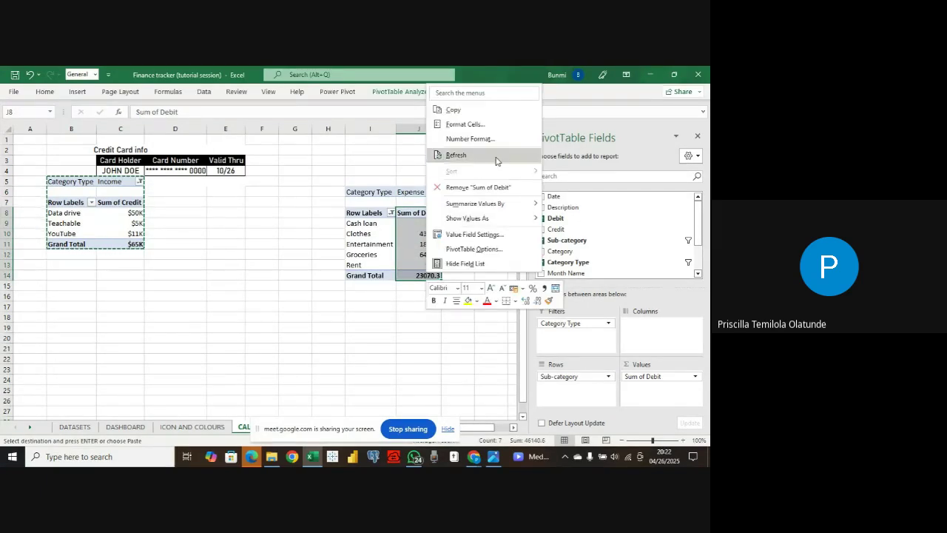
{"action": "left_click", "coordinate": [473, 138]}
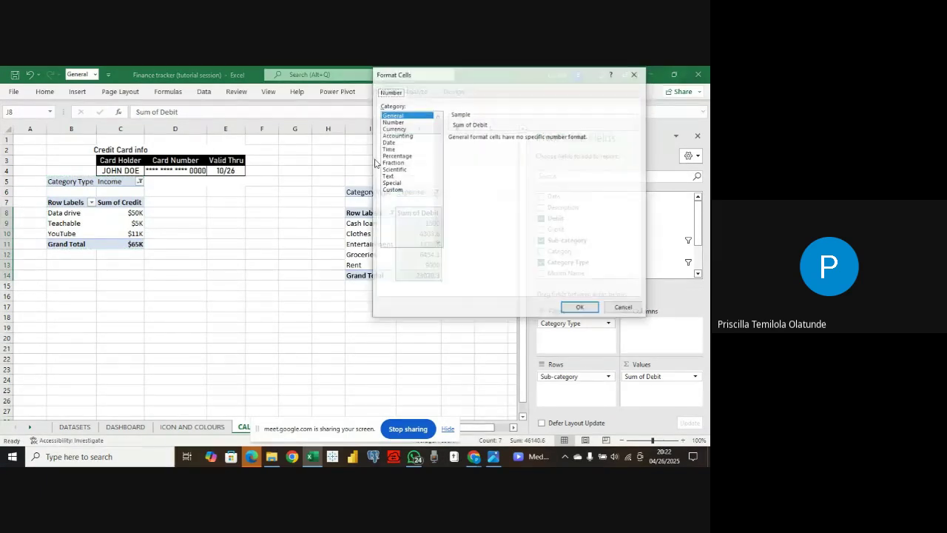
{"action": "left_click", "coordinate": [405, 190]}
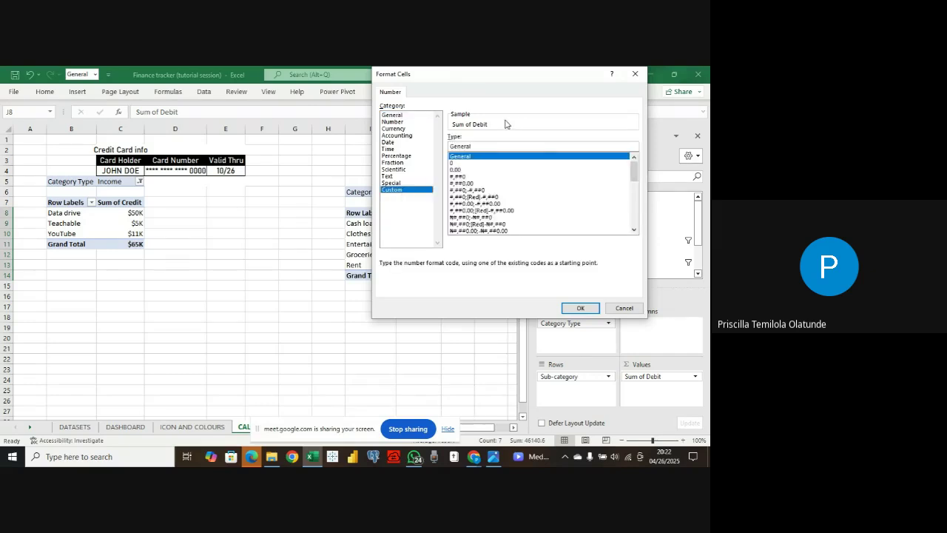
{"action": "double_click", "coordinate": [472, 146]}
{"action": "type", "text": "$#,K"}
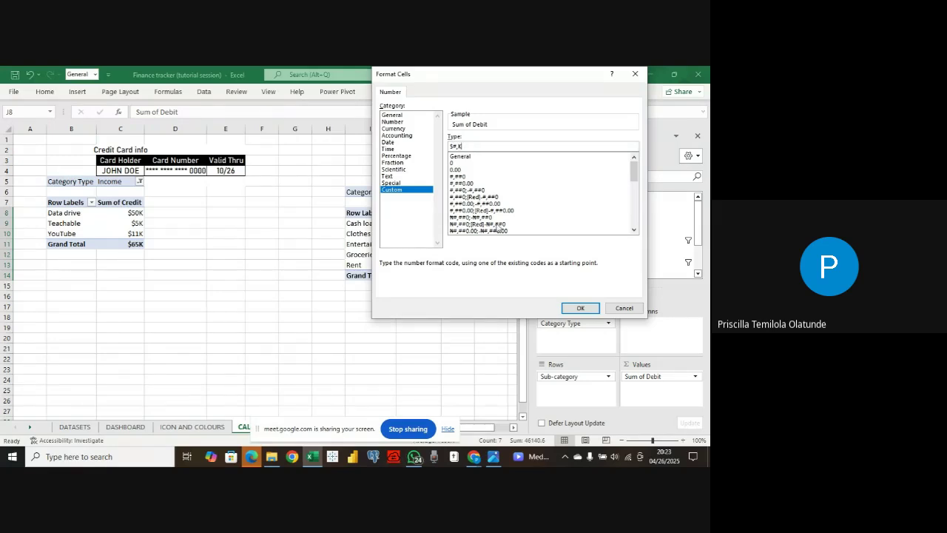
{"action": "left_click", "coordinate": [580, 308]}
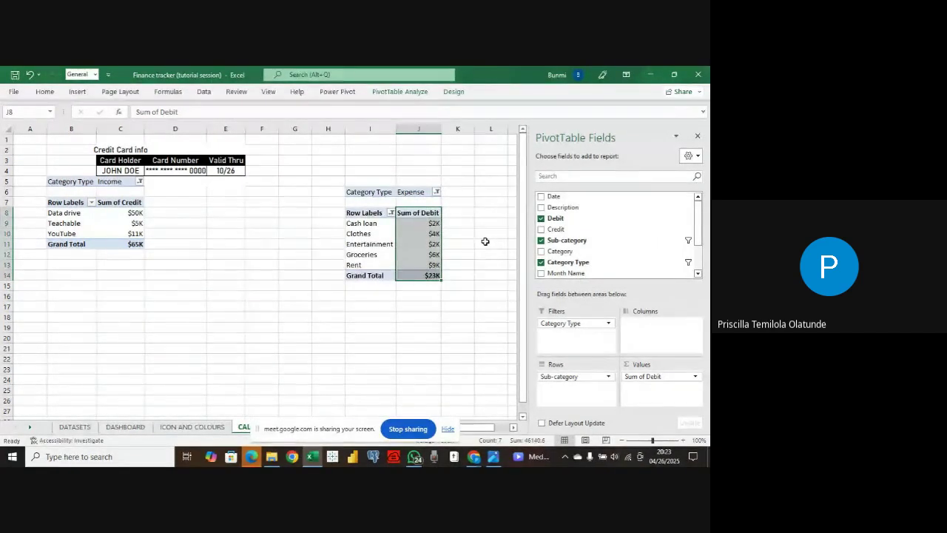
{"action": "left_click", "coordinate": [333, 241]}
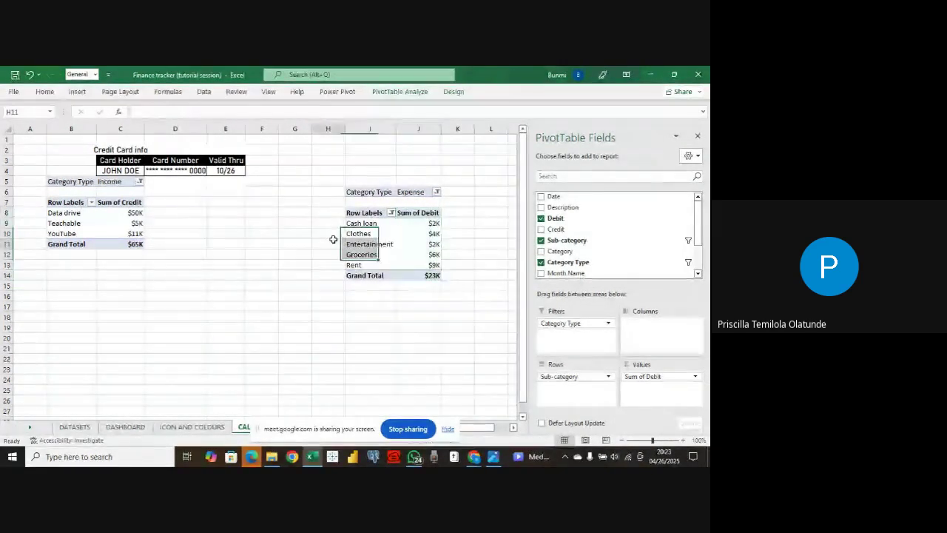
{"action": "left_click", "coordinate": [458, 212]}
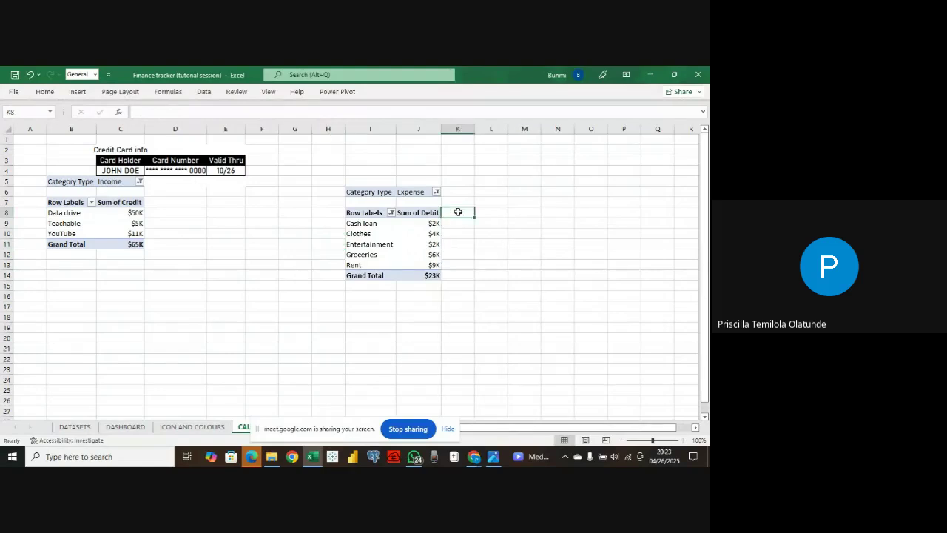
- Copy the whole income PivotTable, including its Category Type filter, and paste the copy at cell B15
{"action": "left_click", "coordinate": [403, 222]}
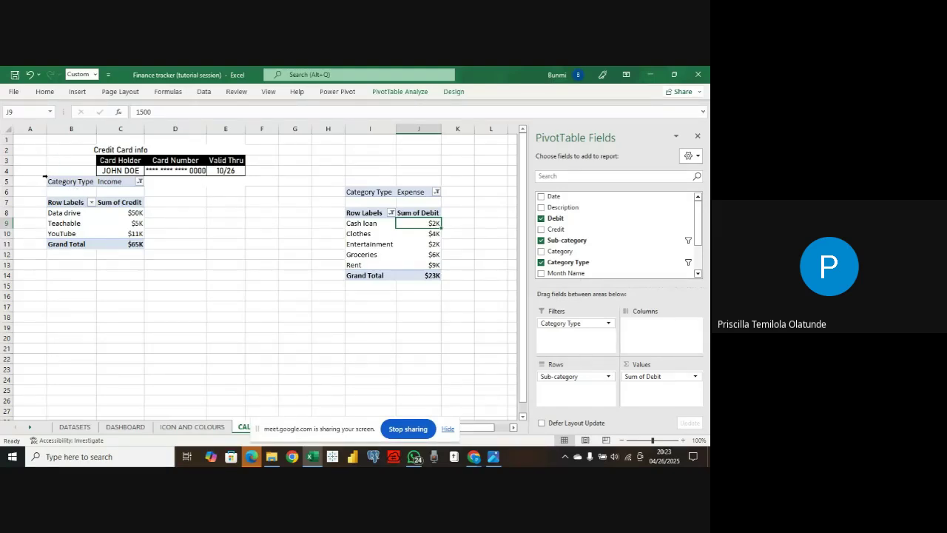
{"action": "left_click_drag", "start_coordinate": [46, 179], "coordinate": [109, 251]}
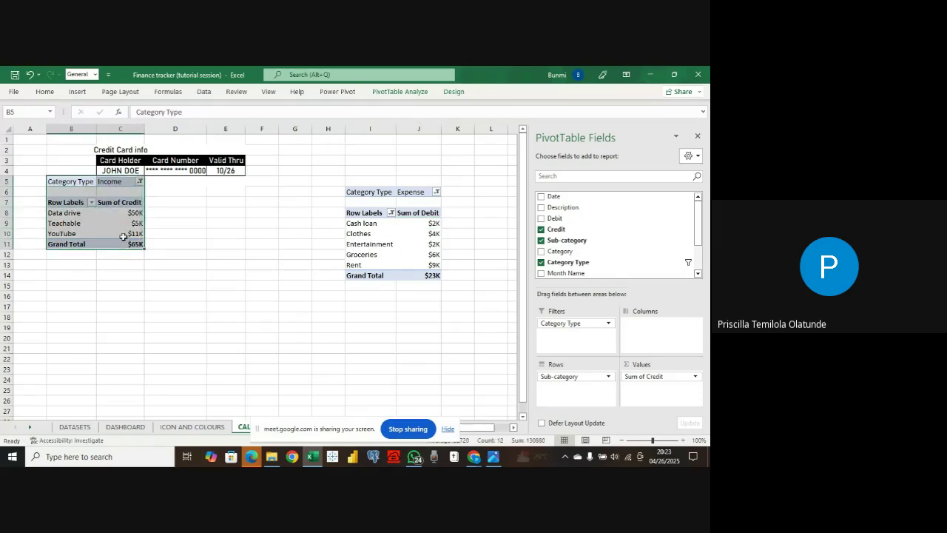
{"action": "right_click", "coordinate": [125, 238]}
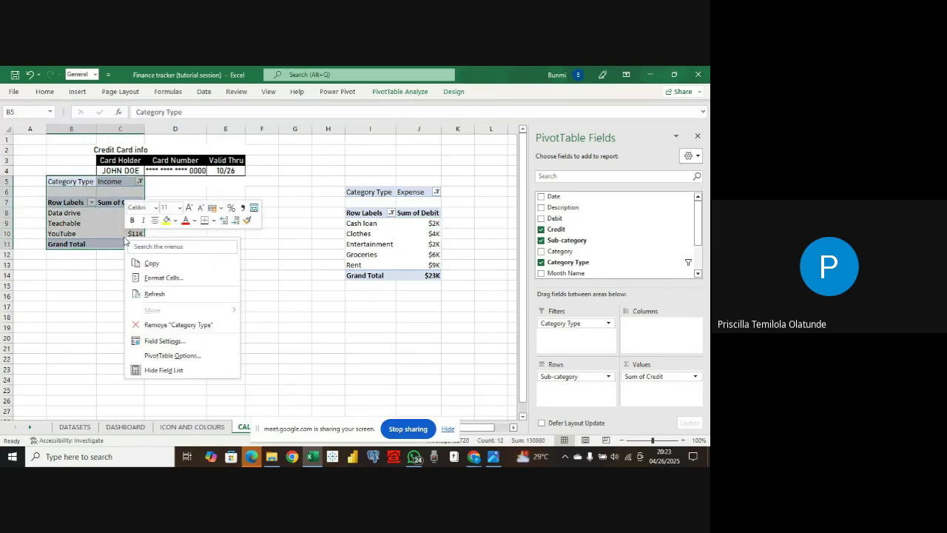
{"action": "left_click", "coordinate": [148, 263]}
{"action": "left_click", "coordinate": [82, 290]}
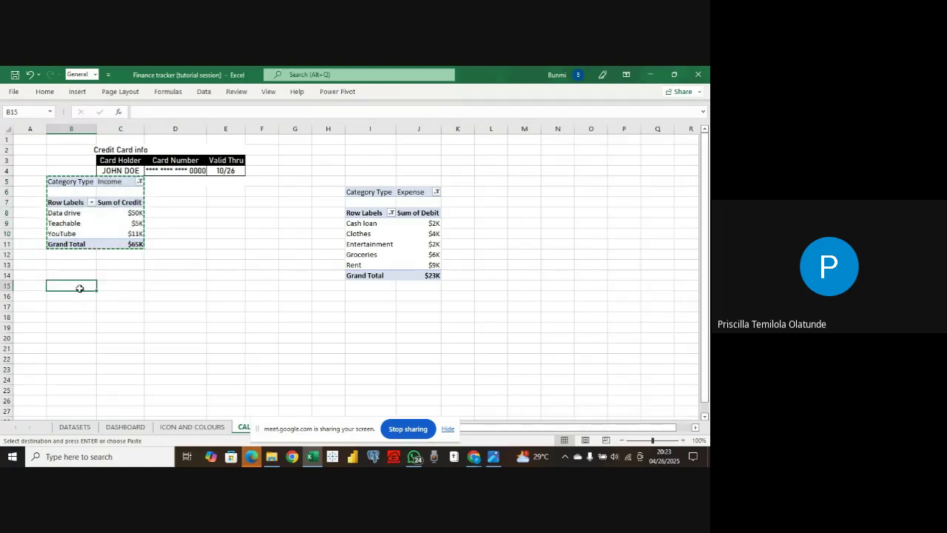
{"action": "key", "text": "ctrl+v"}
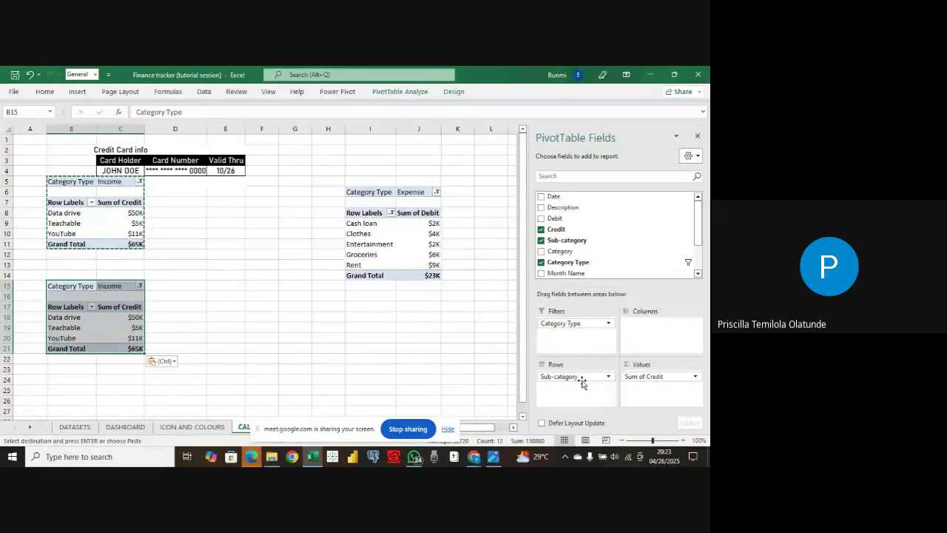
- Remove Sub-category and Category Type from the pasted PivotTable and add Month Name as its row field
{"action": "left_click_drag", "start_coordinate": [582, 382], "coordinate": [477, 332]}
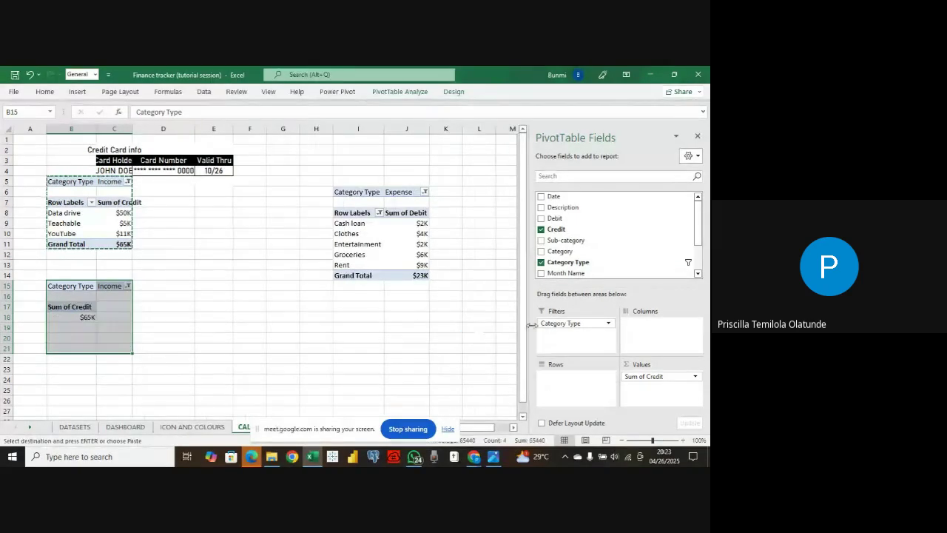
{"action": "left_click_drag", "start_coordinate": [560, 323], "coordinate": [489, 318]}
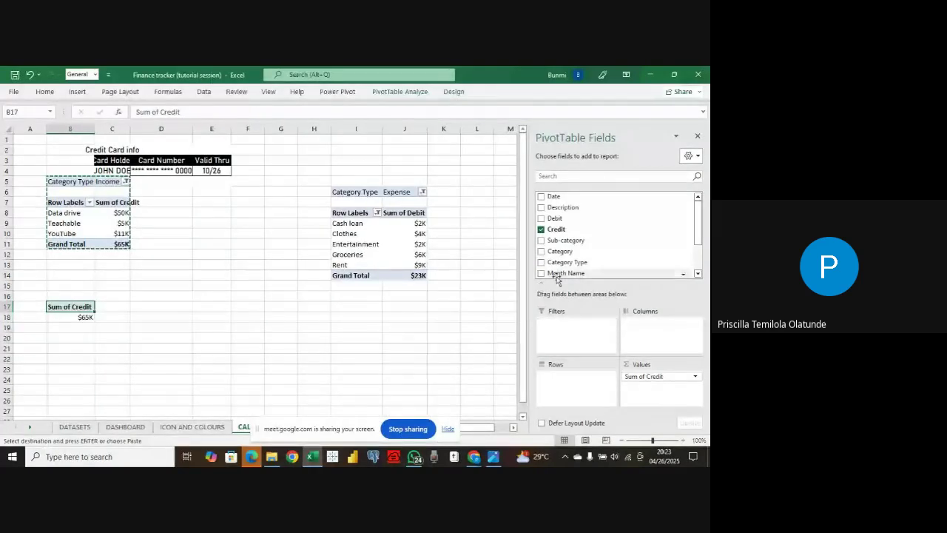
{"action": "left_click_drag", "start_coordinate": [564, 273], "coordinate": [567, 387]}
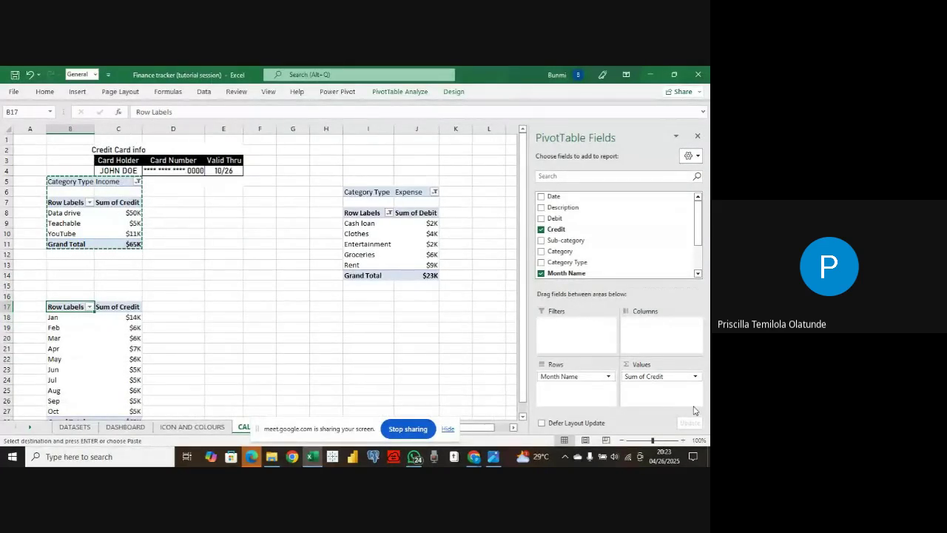
- Replace the monthly PivotTable's values with Sum of Debit followed by Sum of Credit
{"action": "left_click_drag", "start_coordinate": [670, 377], "coordinate": [482, 318]}
{"action": "left_click_drag", "start_coordinate": [562, 225], "coordinate": [640, 379]}
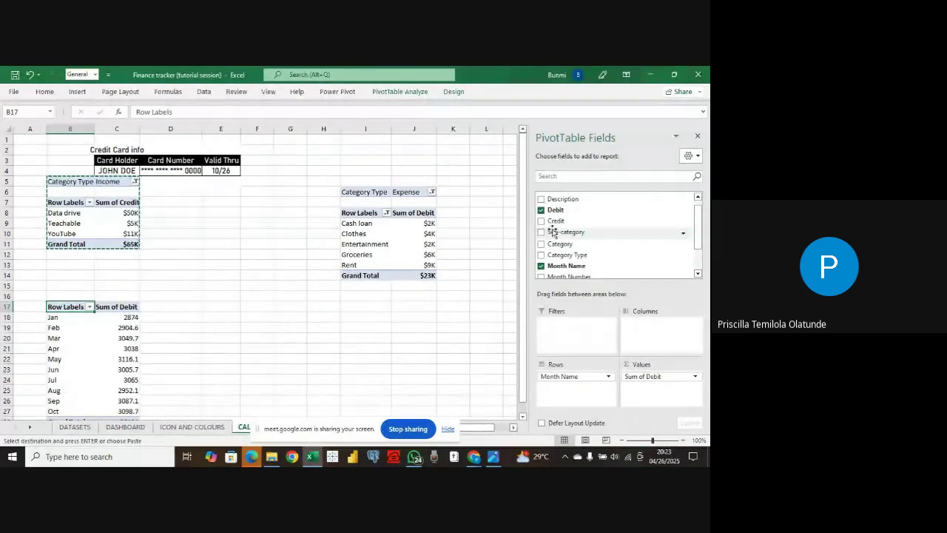
{"action": "left_click_drag", "start_coordinate": [555, 220], "coordinate": [641, 390]}
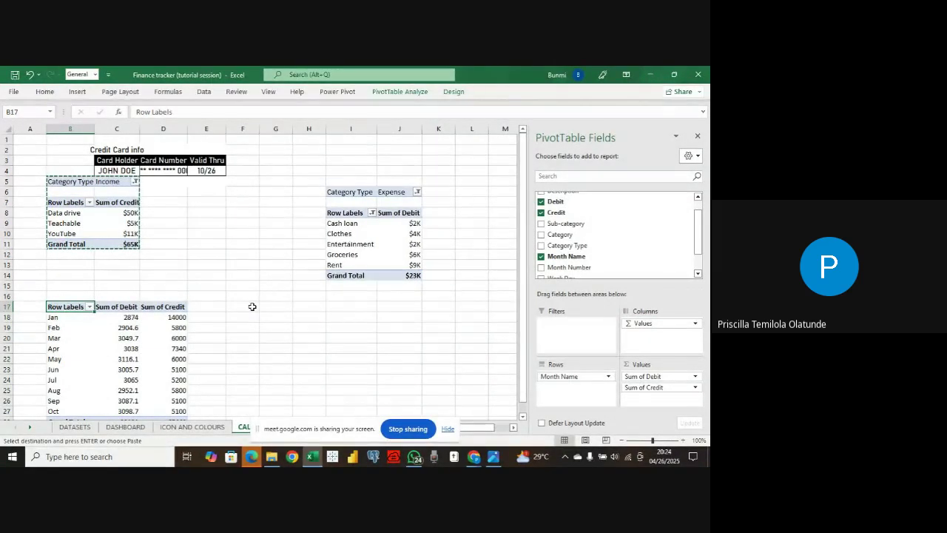
{"action": "scroll", "coordinate": [252, 307], "scroll_direction": "down", "scroll_amount": 2}
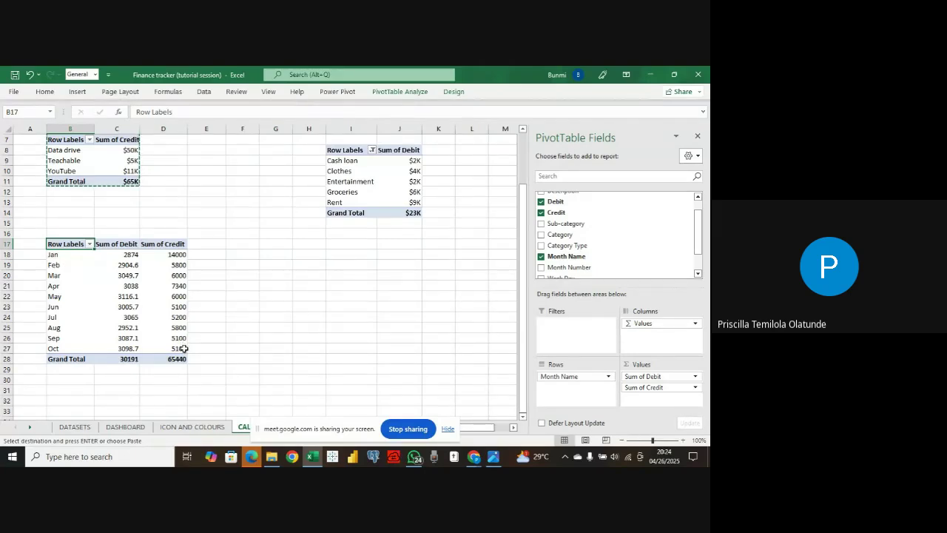
{"action": "left_click", "coordinate": [119, 254]}
{"action": "left_click_drag", "start_coordinate": [102, 245], "coordinate": [162, 358]}
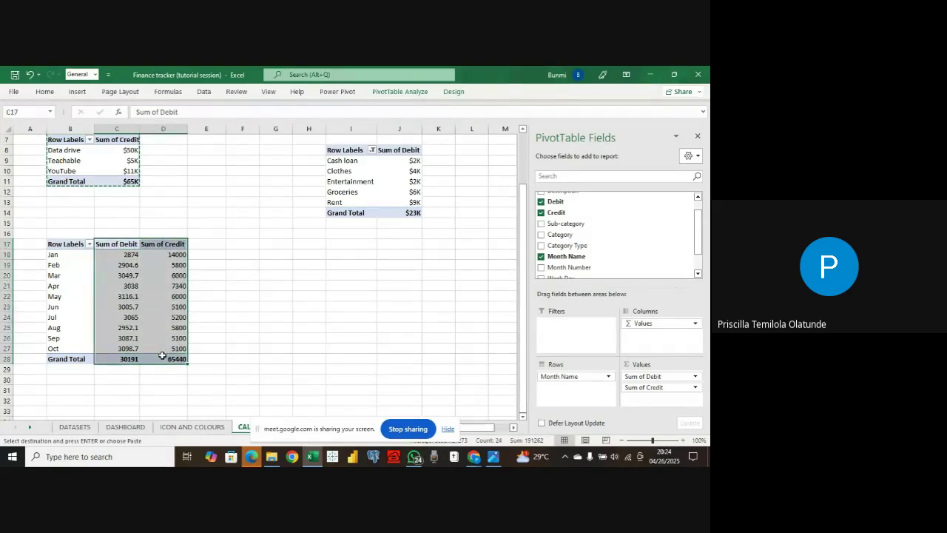
{"action": "right_click", "coordinate": [162, 356]}
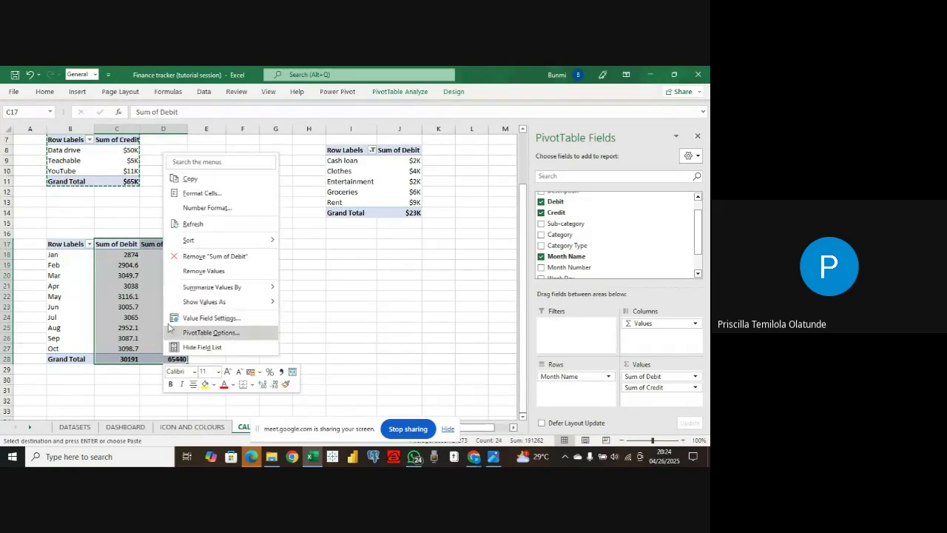
{"action": "left_click", "coordinate": [193, 179]}
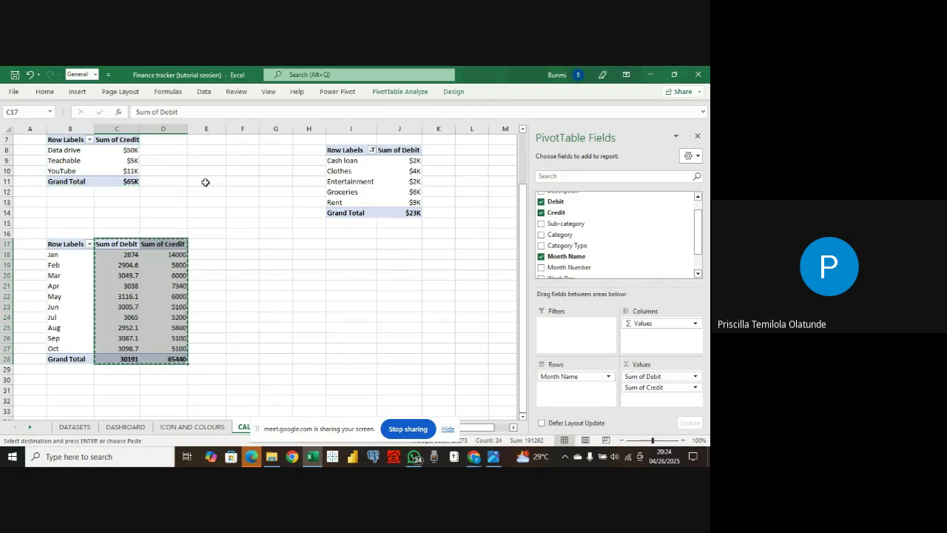
{"action": "scroll", "coordinate": [186, 186], "scroll_direction": "up", "scroll_amount": 2}
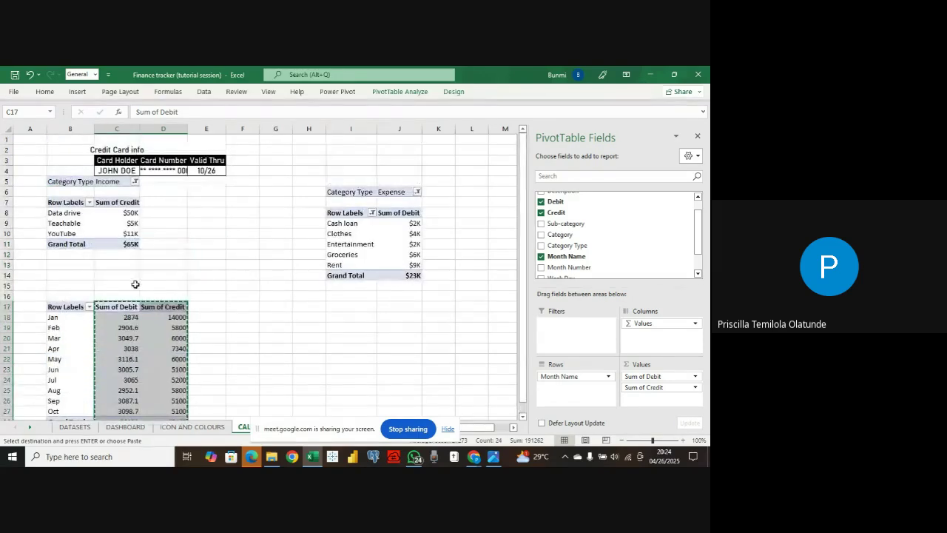
- Apply the custom number format $#,K to the monthly PivotTable's Sum of Debit values
{"action": "left_click", "coordinate": [117, 317]}
{"action": "left_click_drag", "start_coordinate": [114, 307], "coordinate": [152, 394]}
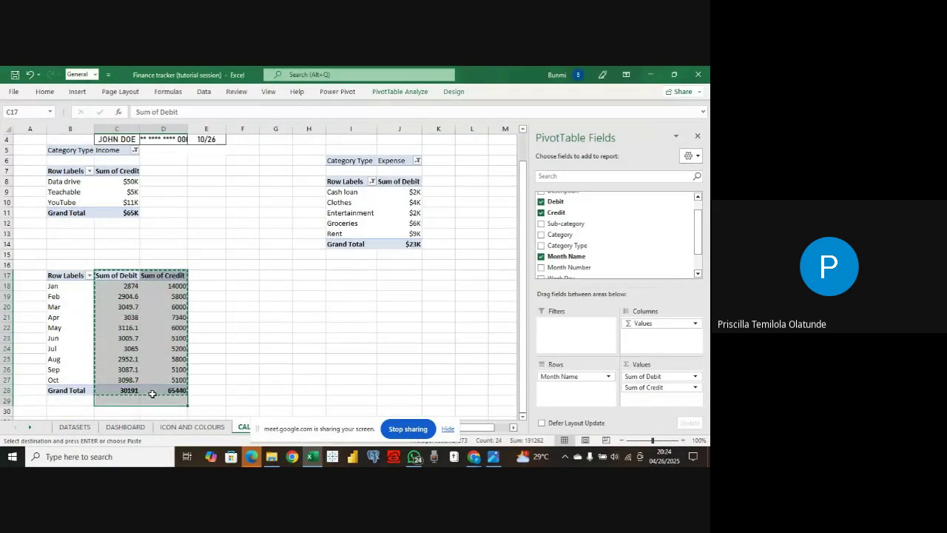
{"action": "right_click", "coordinate": [153, 393]}
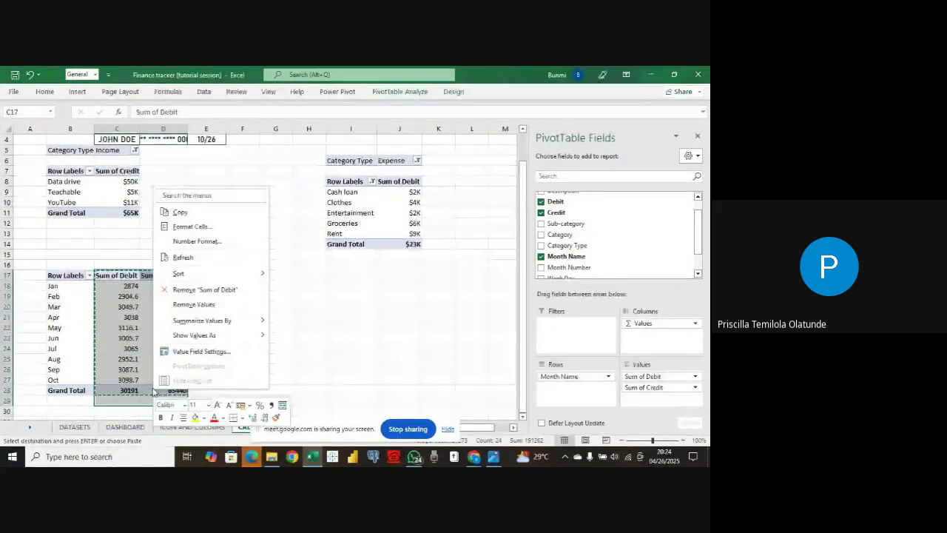
{"action": "left_click", "coordinate": [217, 241]}
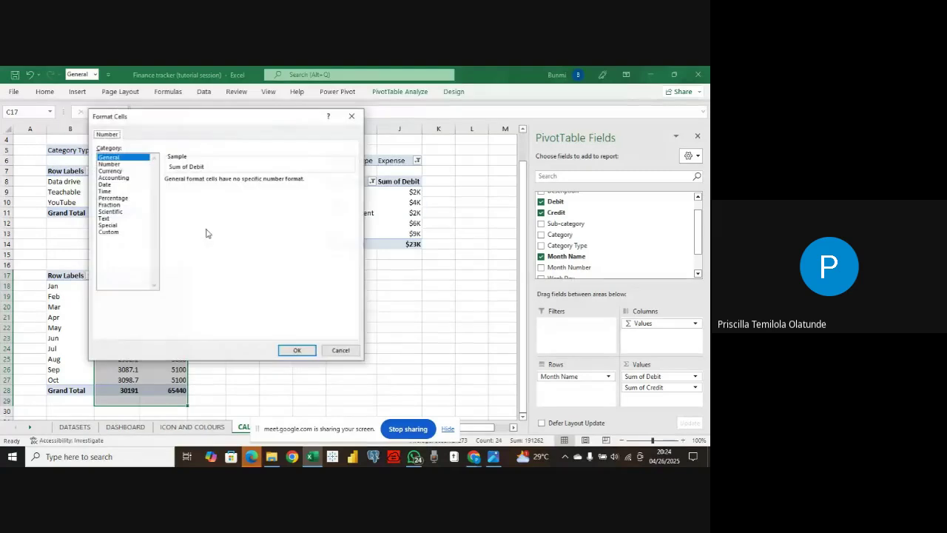
{"action": "left_click", "coordinate": [137, 233]}
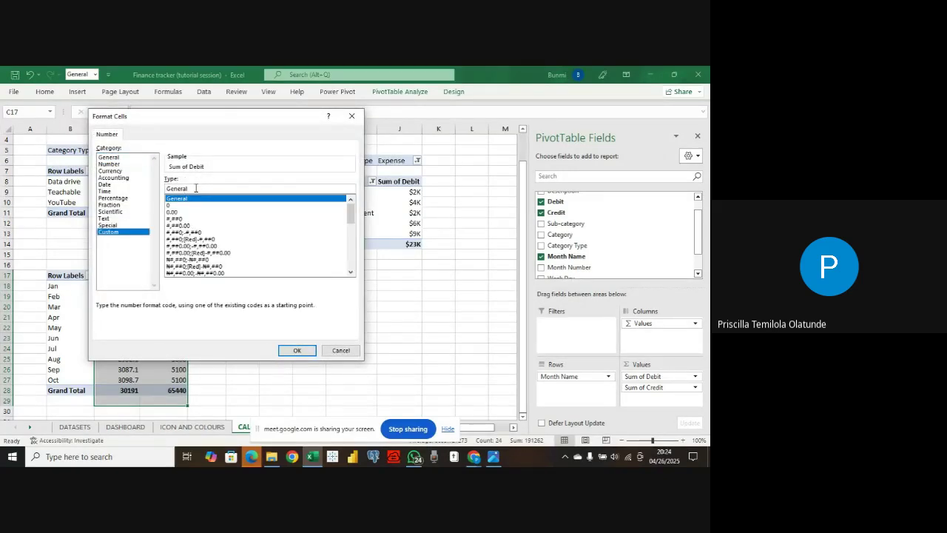
{"action": "double_click", "coordinate": [196, 188]}
{"action": "type", "text": "$#,K"}
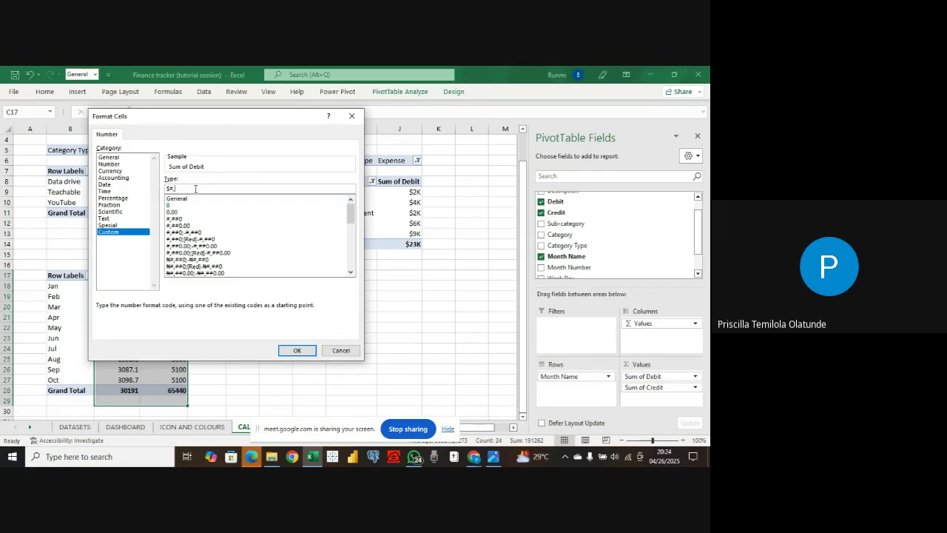
{"action": "left_click", "coordinate": [297, 350]}
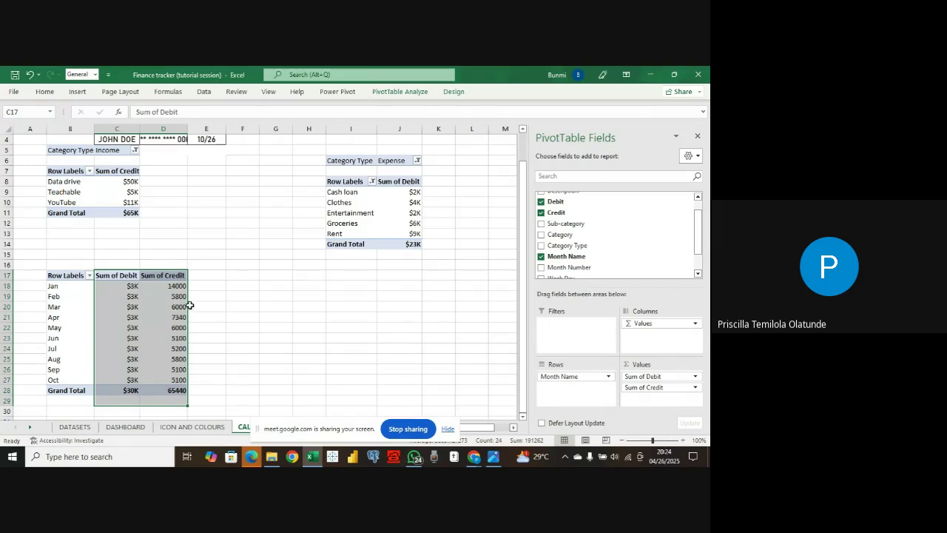
- Apply the custom number format $#,K to the monthly PivotTable's Sum of Credit values
{"action": "left_click", "coordinate": [191, 306]}
{"action": "left_click_drag", "start_coordinate": [161, 285], "coordinate": [177, 385]}
{"action": "right_click", "coordinate": [178, 384]}
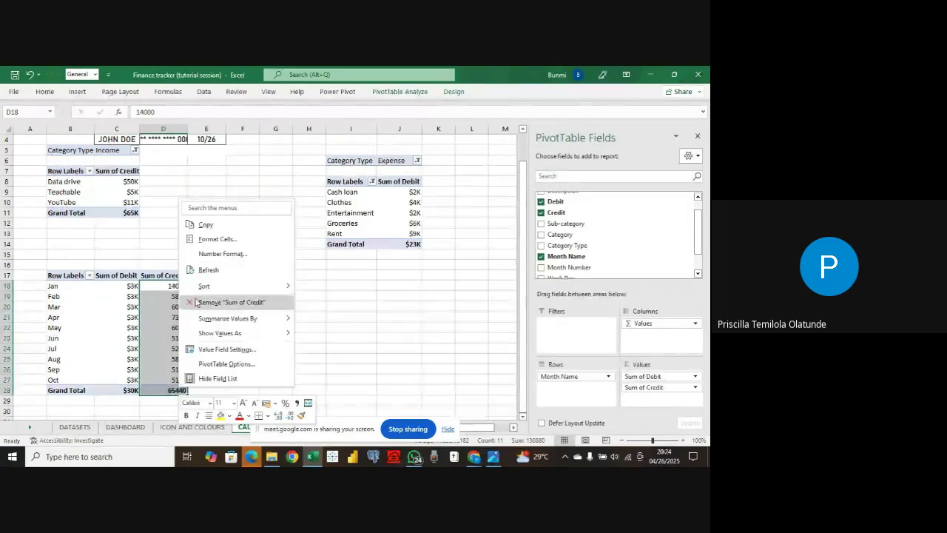
{"action": "left_click", "coordinate": [256, 253]}
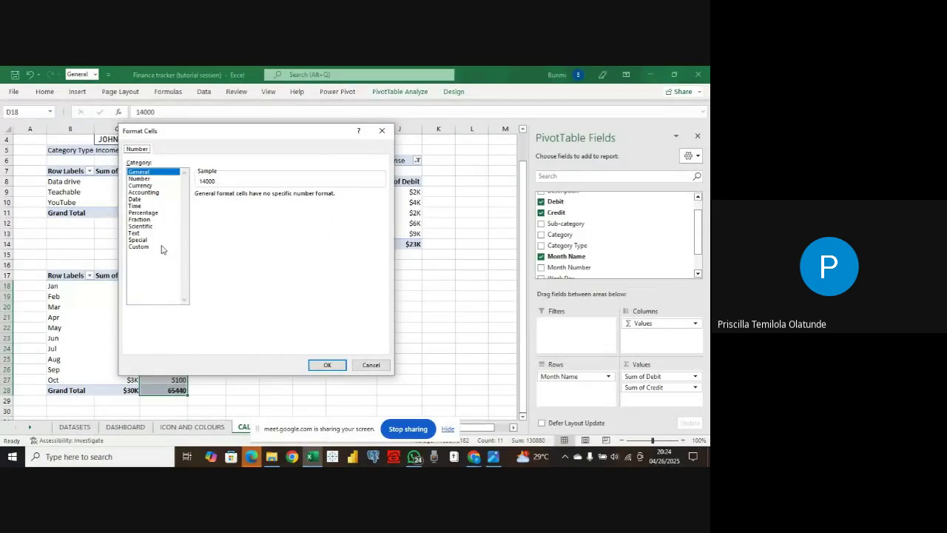
{"action": "left_click", "coordinate": [139, 247]}
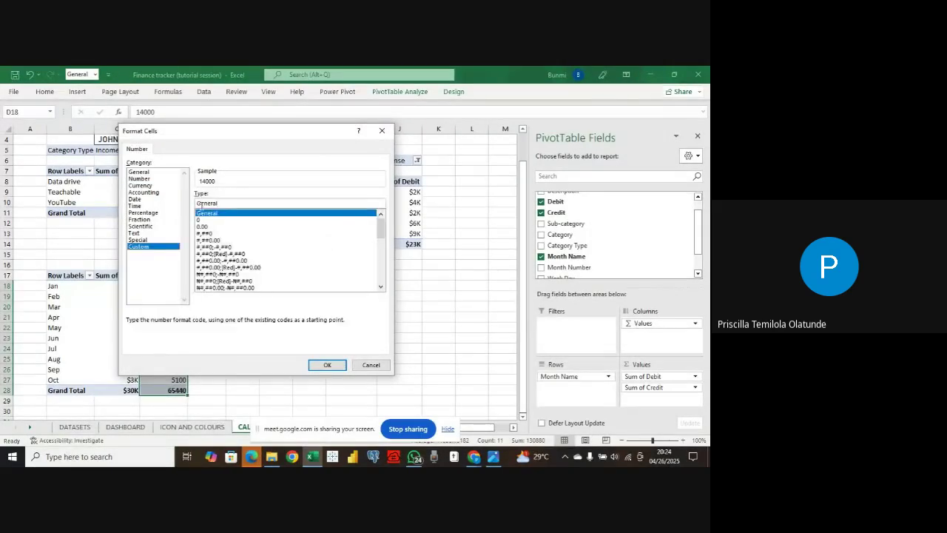
{"action": "double_click", "coordinate": [219, 206]}
{"action": "type", "text": "$#,K"}
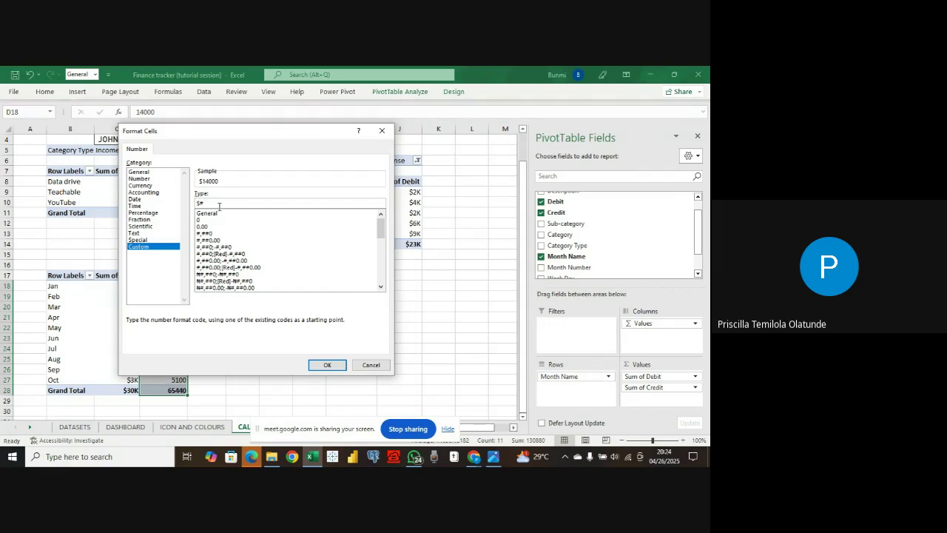
{"action": "left_click", "coordinate": [316, 365]}
{"action": "left_click", "coordinate": [275, 318]}
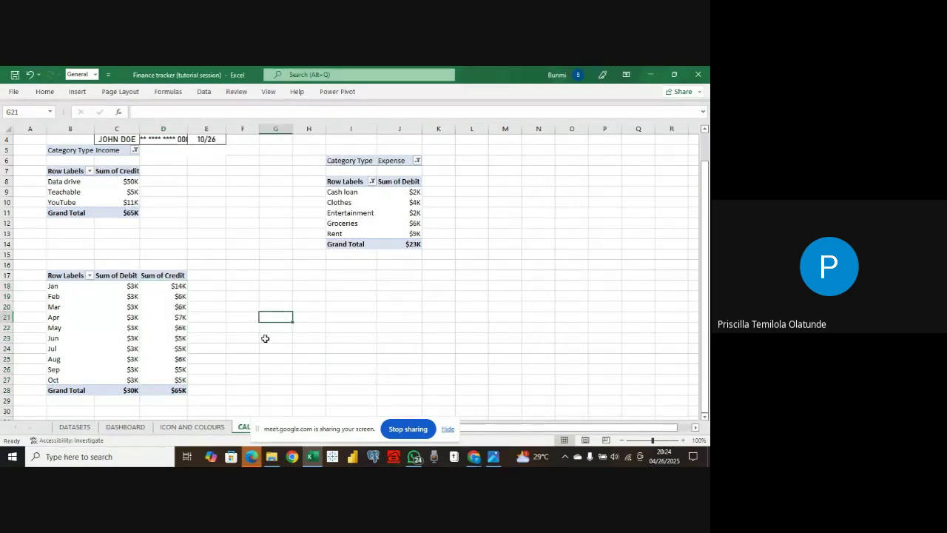
- Copy the monthly debit and credit PivotTable and paste the copy at cell H17
{"action": "scroll", "coordinate": [264, 338], "scroll_direction": "down", "scroll_amount": 1}
{"action": "left_click", "coordinate": [283, 241]}
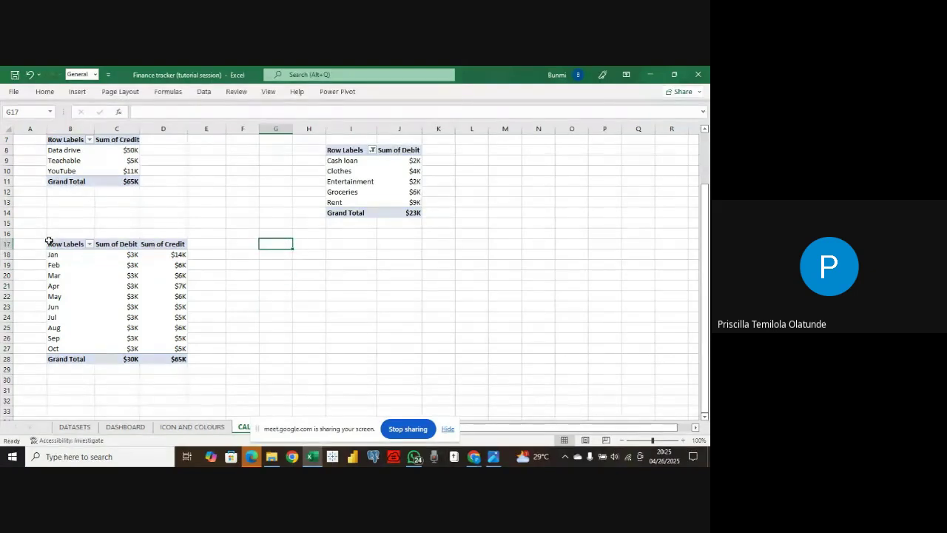
{"action": "left_click_drag", "start_coordinate": [81, 244], "coordinate": [160, 355]}
{"action": "right_click", "coordinate": [161, 355]}
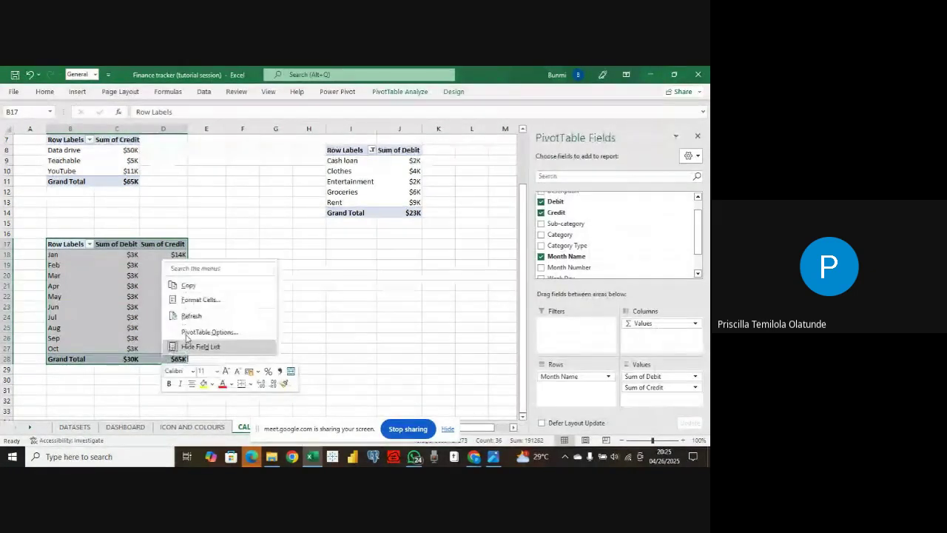
{"action": "left_click", "coordinate": [218, 285]}
{"action": "left_click", "coordinate": [315, 245]}
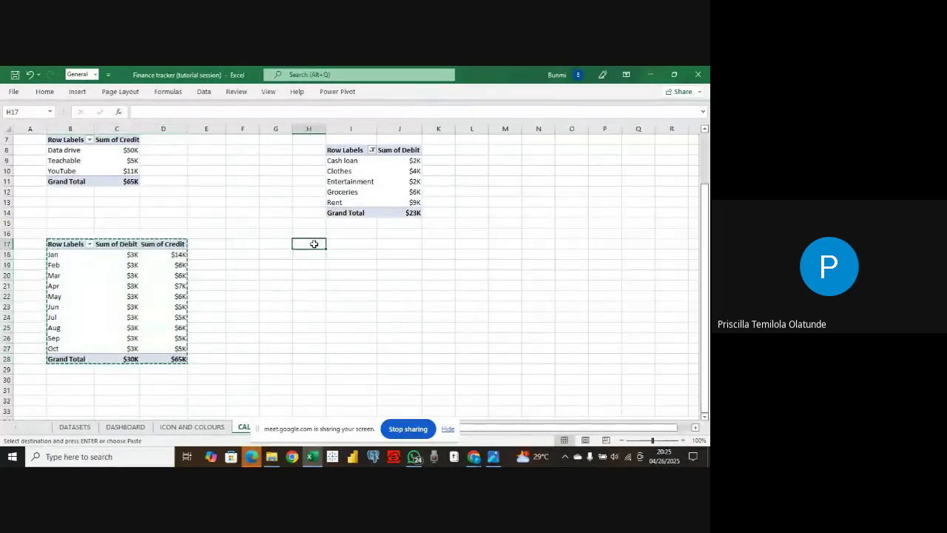
{"action": "key", "text": "ctrl+v"}
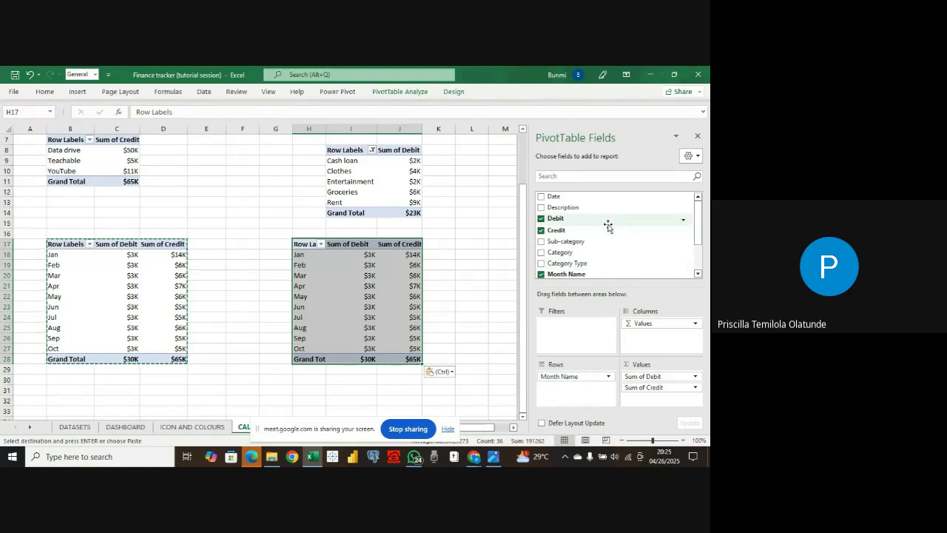
- Replace Month Name with Week Day as the row field of the PivotTable copy at H17
{"action": "scroll", "coordinate": [608, 225], "scroll_direction": "down", "scroll_amount": 2}
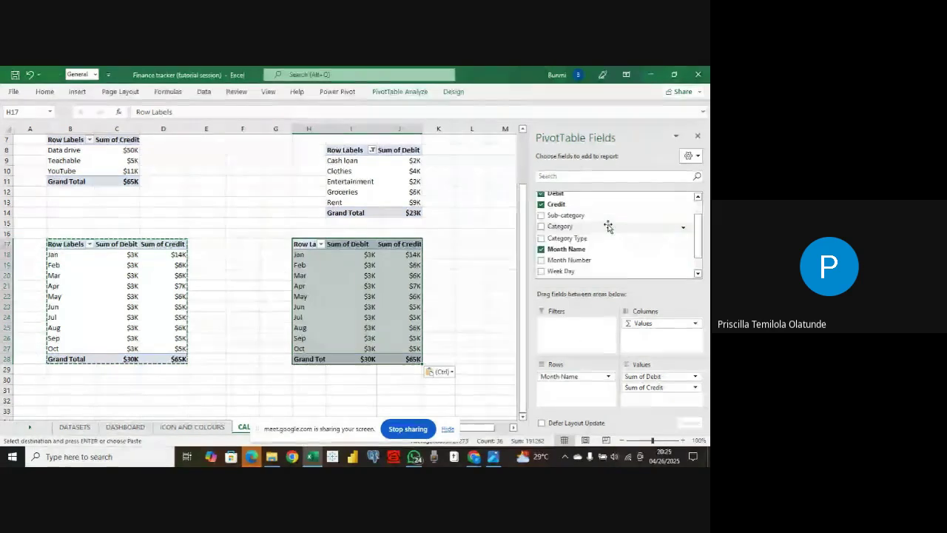
{"action": "left_click_drag", "start_coordinate": [579, 272], "coordinate": [503, 333]}
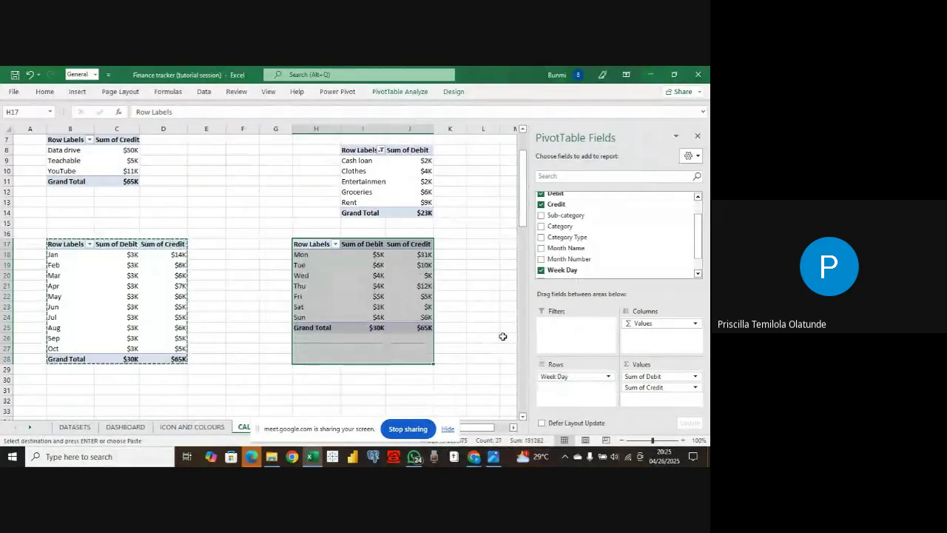
{"action": "left_click", "coordinate": [455, 306]}
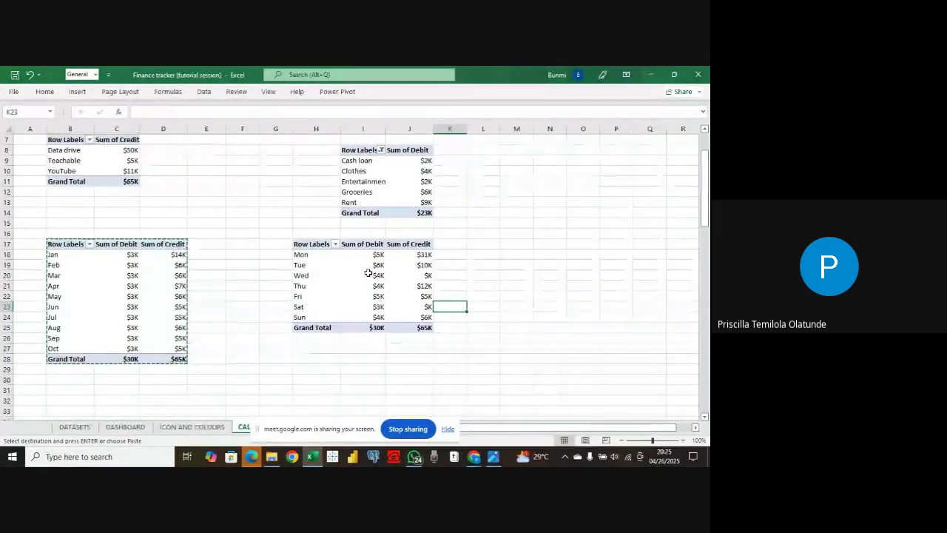
{"action": "mouse_move", "coordinate": [372, 271]}
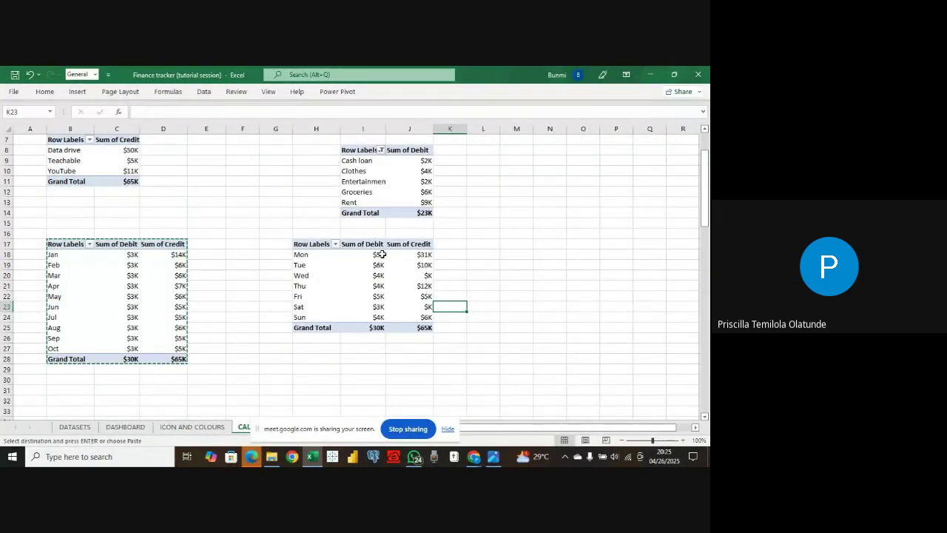
{"action": "scroll", "coordinate": [382, 253], "scroll_direction": "up", "scroll_amount": 2}
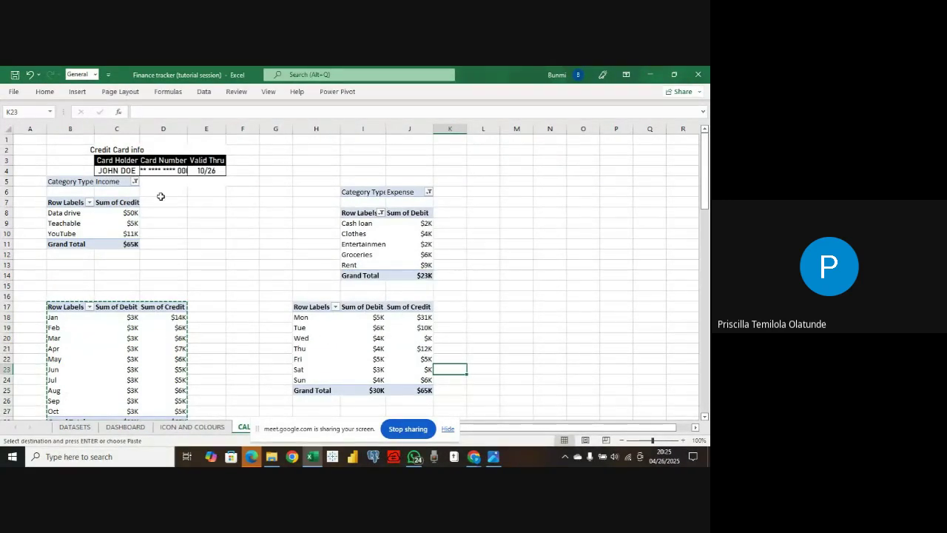
- Copy the top 5 expenses PivotTable, including its Category Type filter, and paste the copy at cell H30
{"action": "left_click_drag", "start_coordinate": [342, 192], "coordinate": [399, 273]}
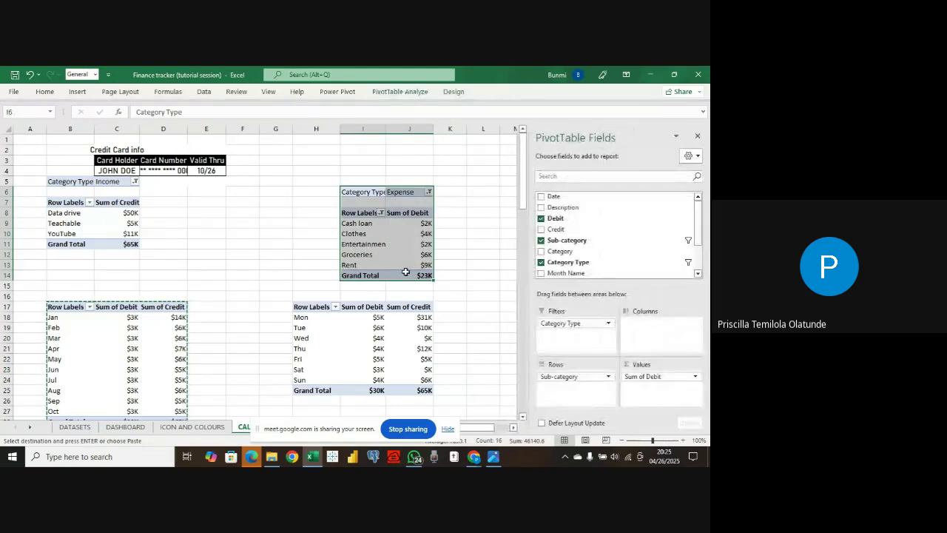
{"action": "right_click", "coordinate": [398, 272]}
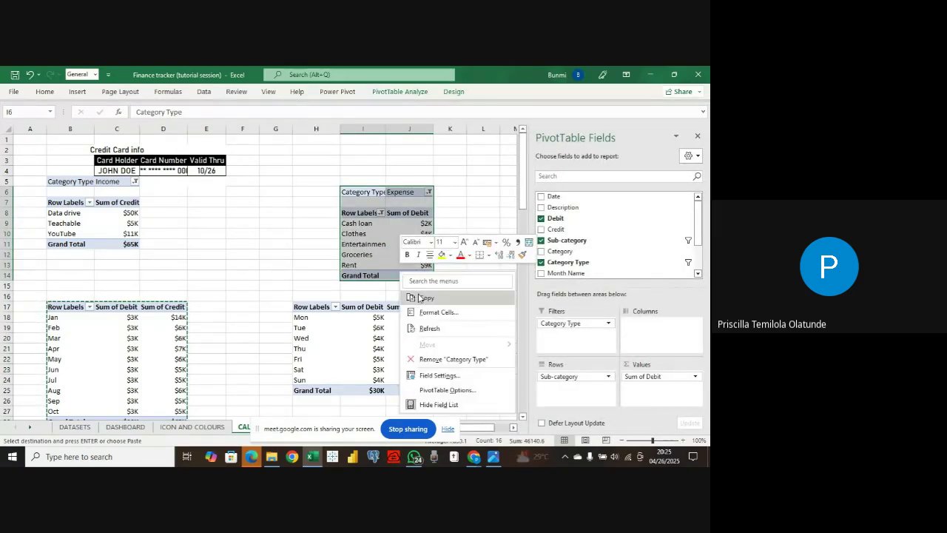
{"action": "left_click", "coordinate": [423, 297]}
{"action": "left_click", "coordinate": [488, 195]}
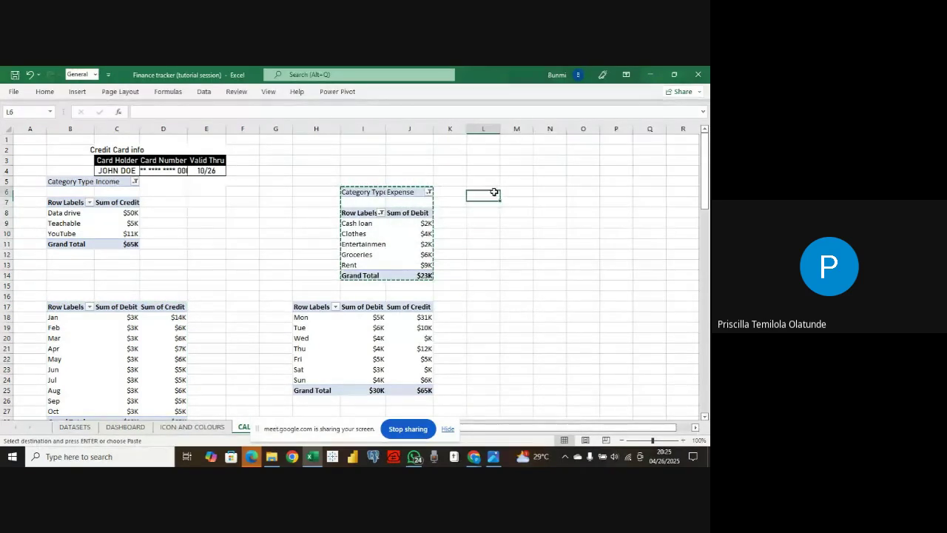
{"action": "scroll", "coordinate": [473, 284], "scroll_direction": "down", "scroll_amount": 3}
{"action": "scroll", "coordinate": [474, 284], "scroll_direction": "down", "scroll_amount": 1}
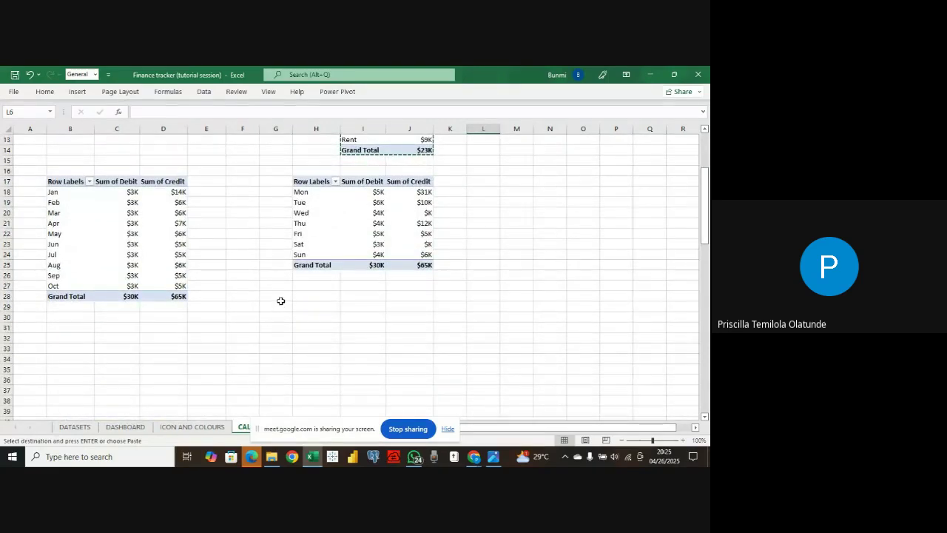
{"action": "left_click", "coordinate": [277, 296]}
{"action": "left_click", "coordinate": [317, 297]}
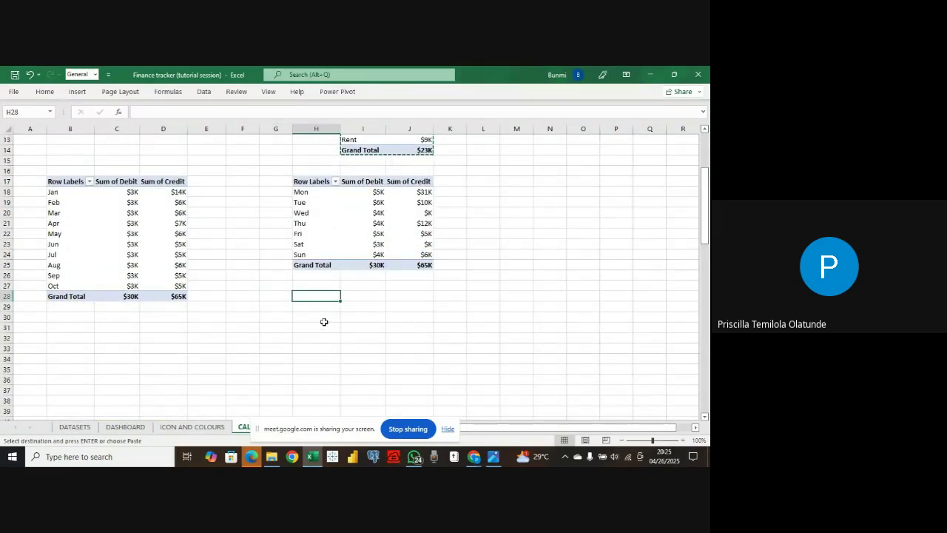
{"action": "left_click", "coordinate": [328, 316]}
{"action": "key", "text": "ctrl+v"}
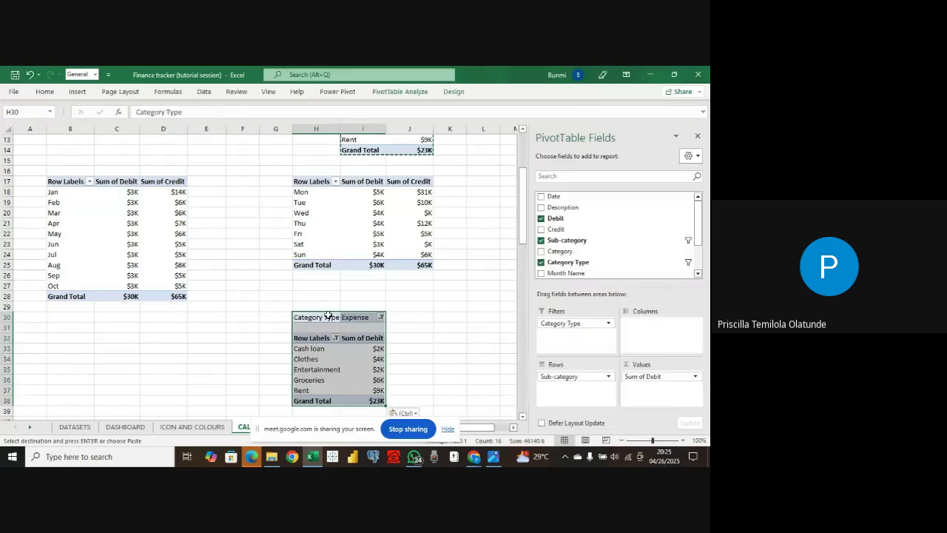
- In the PivotTable copy at H30, remove Sub-category and the Category Type filter, and add Credit and Net Amount as values alongside Debit
{"action": "scroll", "coordinate": [351, 334], "scroll_direction": "down", "scroll_amount": 1}
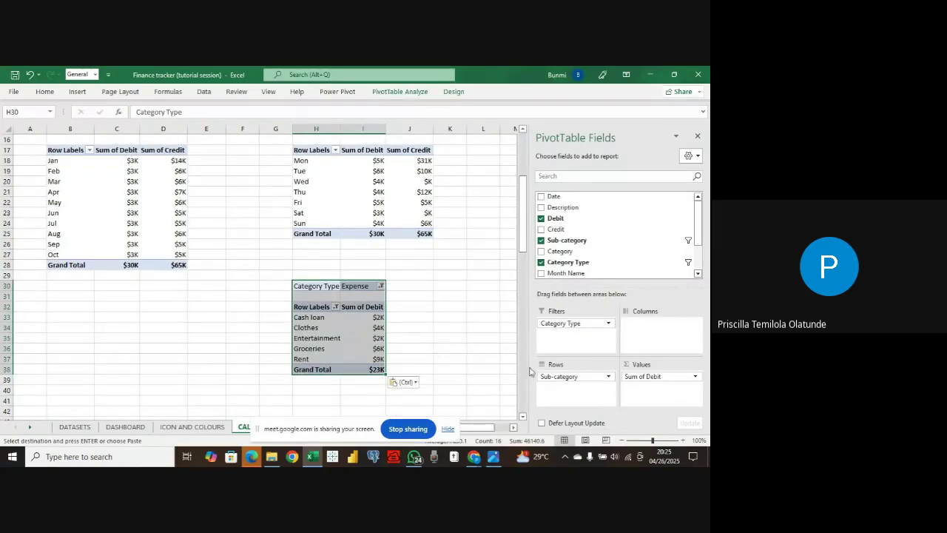
{"action": "left_click_drag", "start_coordinate": [596, 377], "coordinate": [488, 333]}
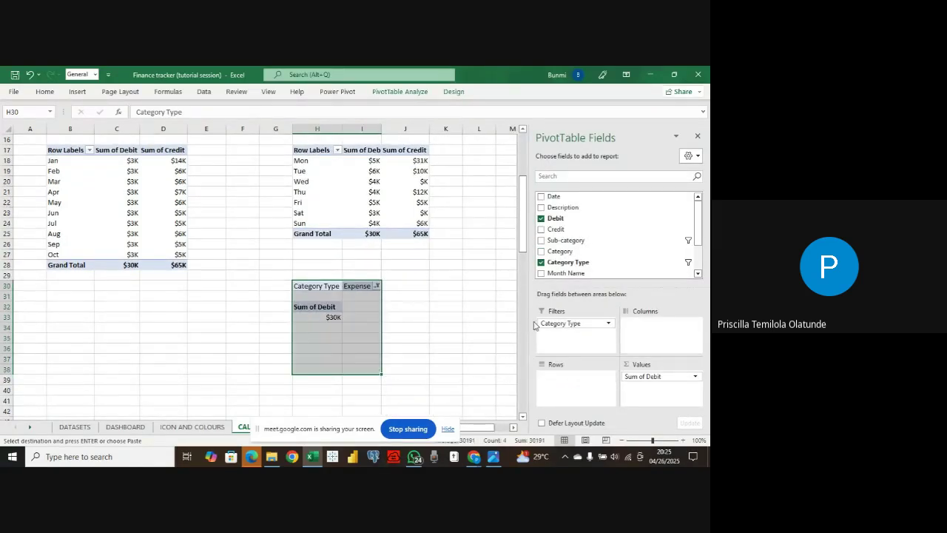
{"action": "left_click_drag", "start_coordinate": [562, 324], "coordinate": [480, 312]}
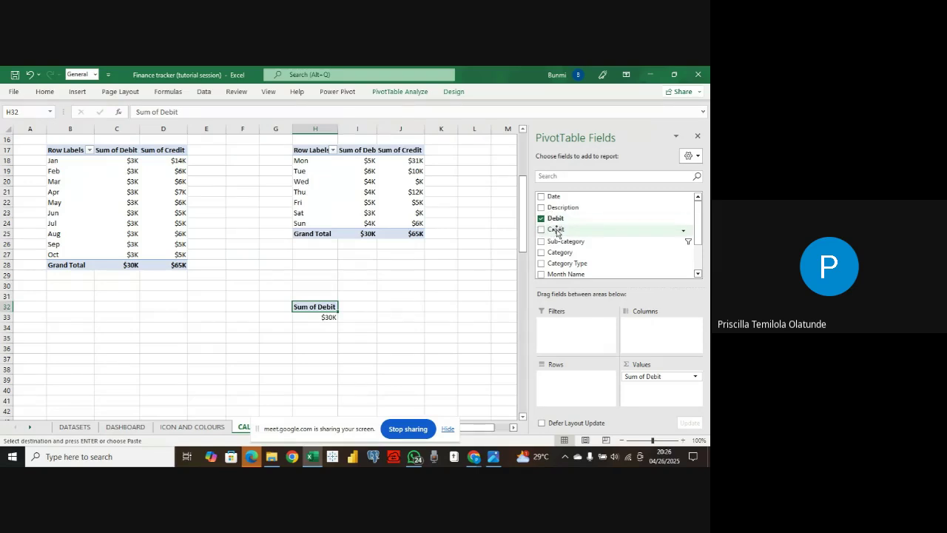
{"action": "left_click_drag", "start_coordinate": [561, 231], "coordinate": [642, 387]}
{"action": "scroll", "coordinate": [575, 264], "scroll_direction": "down", "scroll_amount": 1}
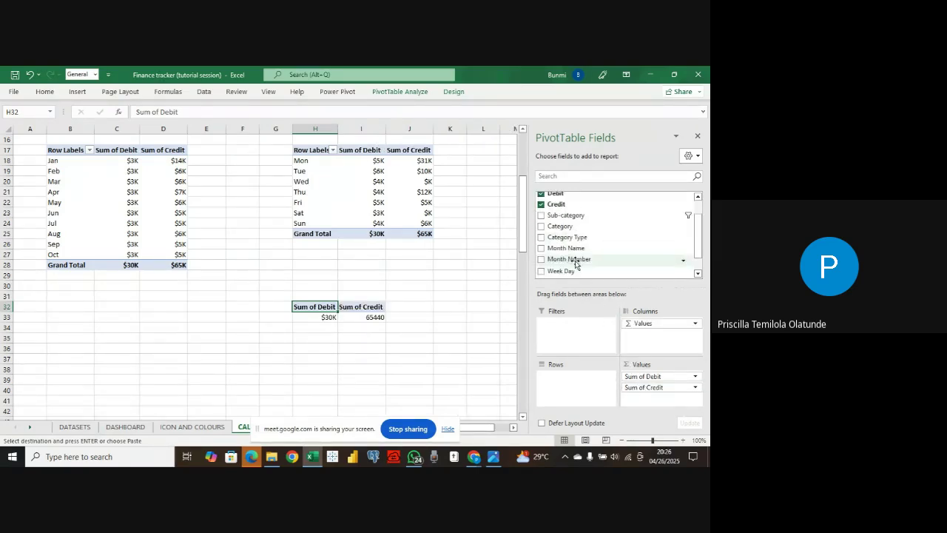
{"action": "scroll", "coordinate": [575, 264], "scroll_direction": "down", "scroll_amount": 1}
{"action": "left_click_drag", "start_coordinate": [577, 259], "coordinate": [648, 399]}
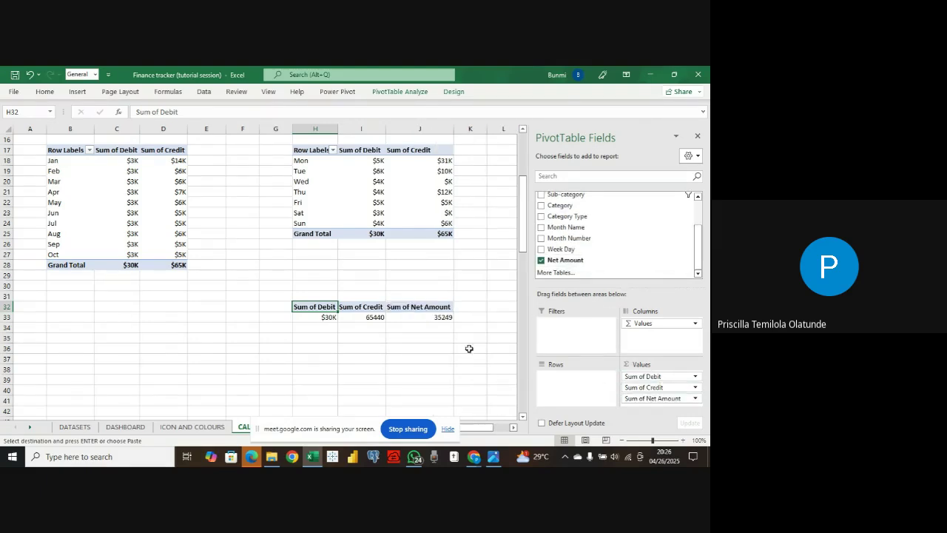
- Remove the thousands scaling and K suffix from the custom number format of the Sum of Debit value in H33
{"action": "left_click", "coordinate": [327, 315]}
{"action": "right_click", "coordinate": [328, 317]}
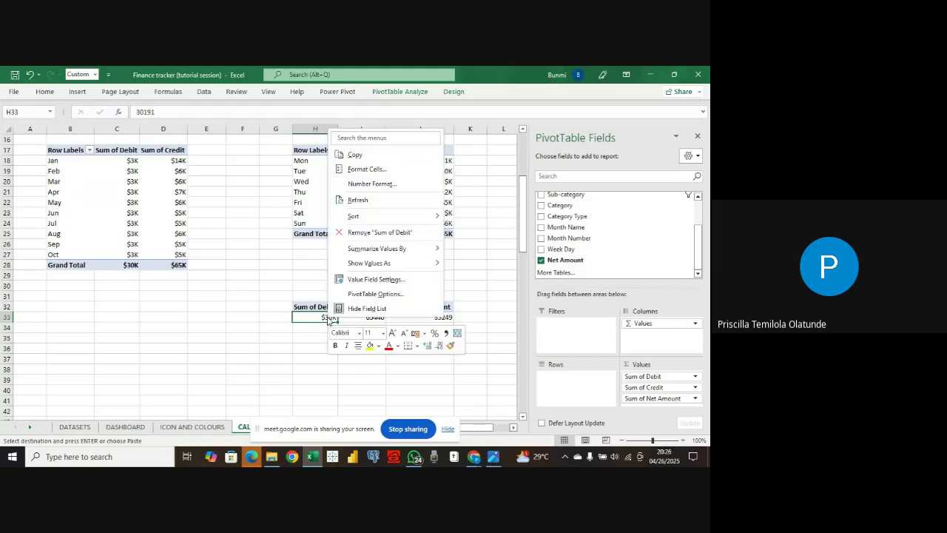
{"action": "left_click", "coordinate": [383, 185]}
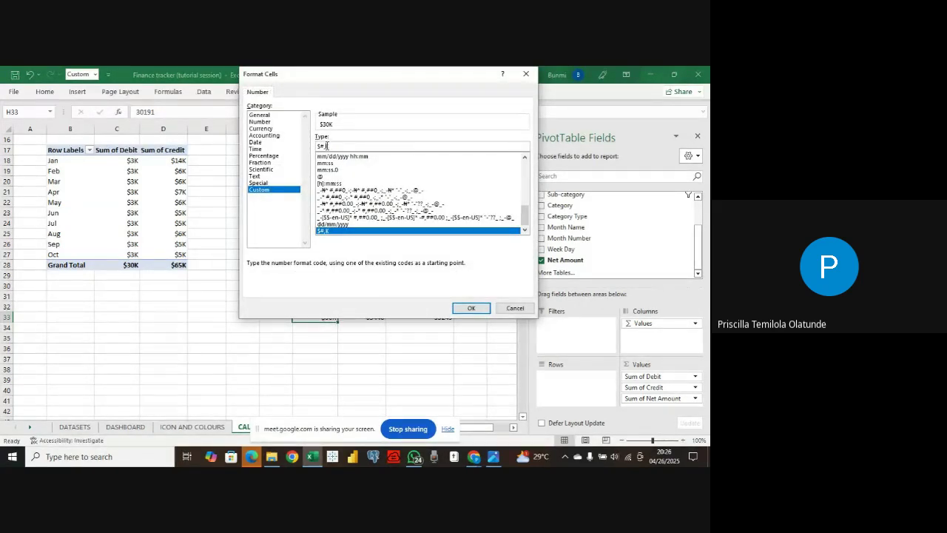
{"action": "key", "text": "BackSpace"}
{"action": "key", "text": "BackSpace"}
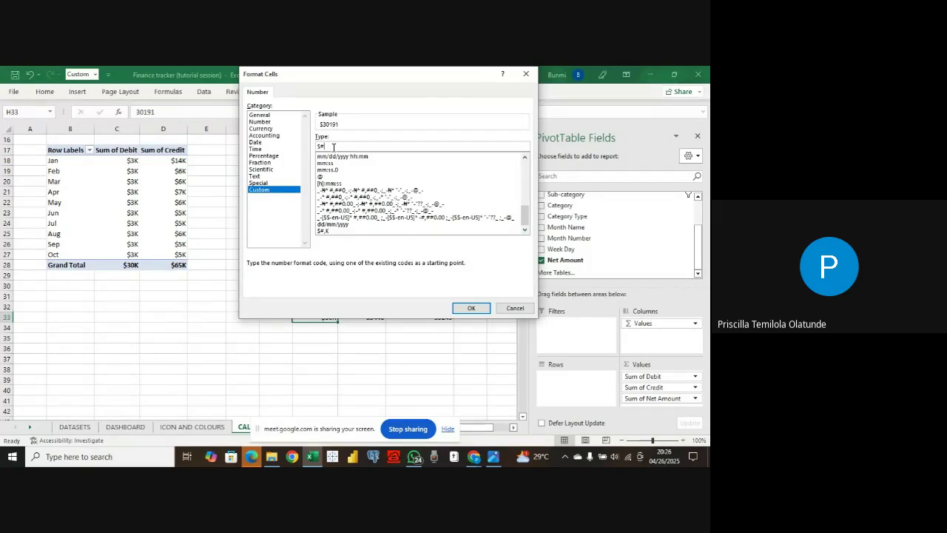
{"action": "left_click", "coordinate": [470, 308]}
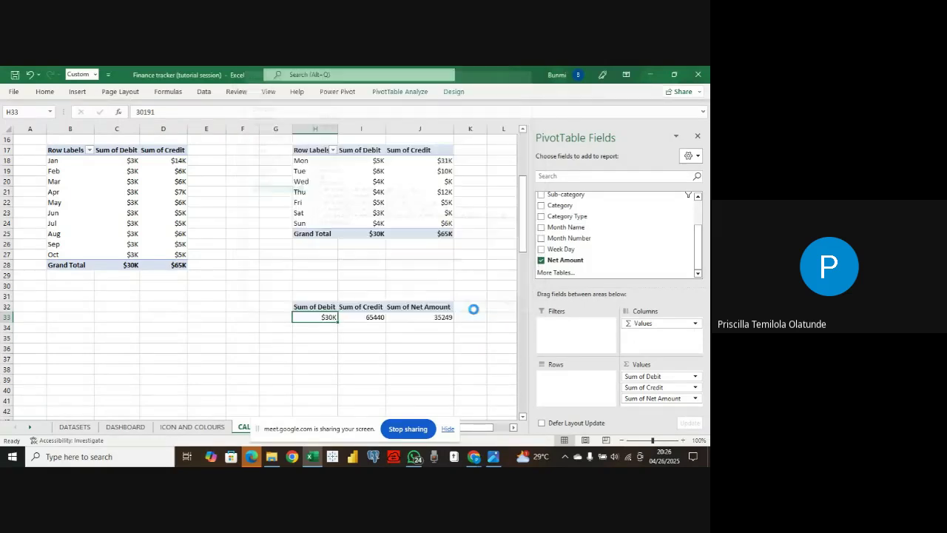
{"action": "left_click", "coordinate": [431, 334]}
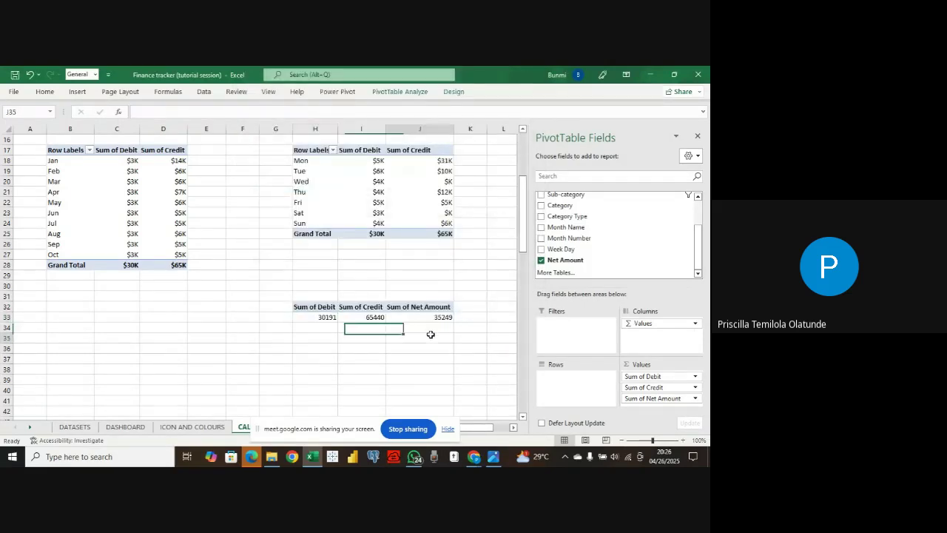
- Format the debit, credit and net amount totals in H33:J33 as English (United States) dollar accounting with no decimal places
{"action": "left_click", "coordinate": [331, 319]}
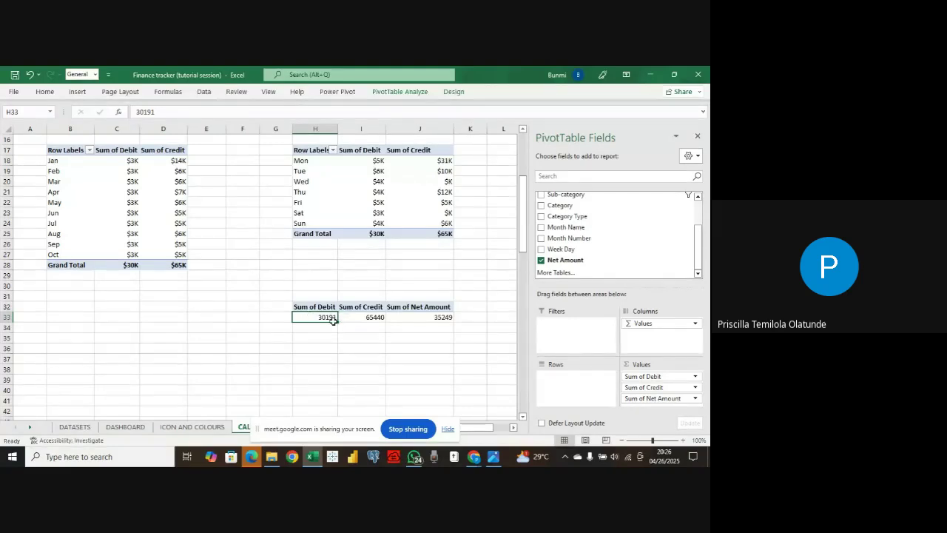
{"action": "left_click_drag", "start_coordinate": [333, 320], "coordinate": [440, 318]}
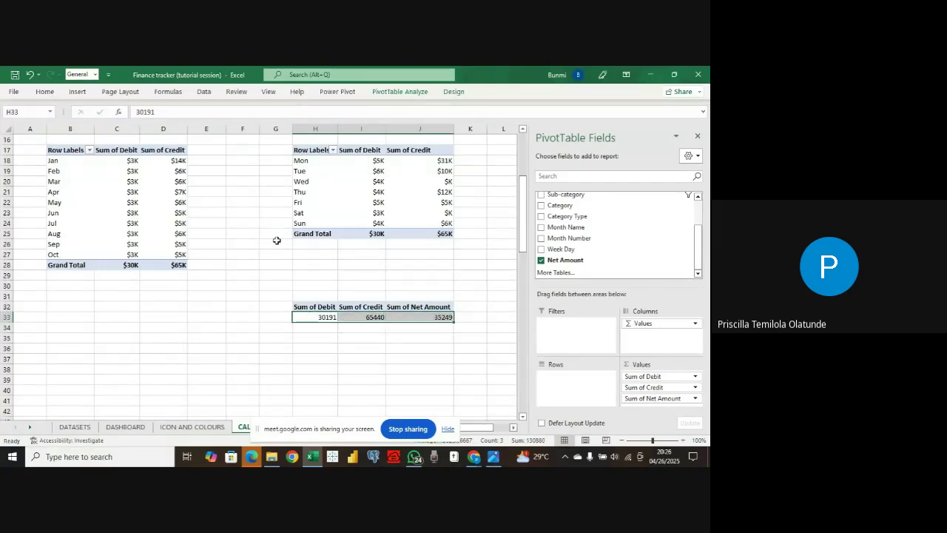
{"action": "left_click", "coordinate": [46, 93]}
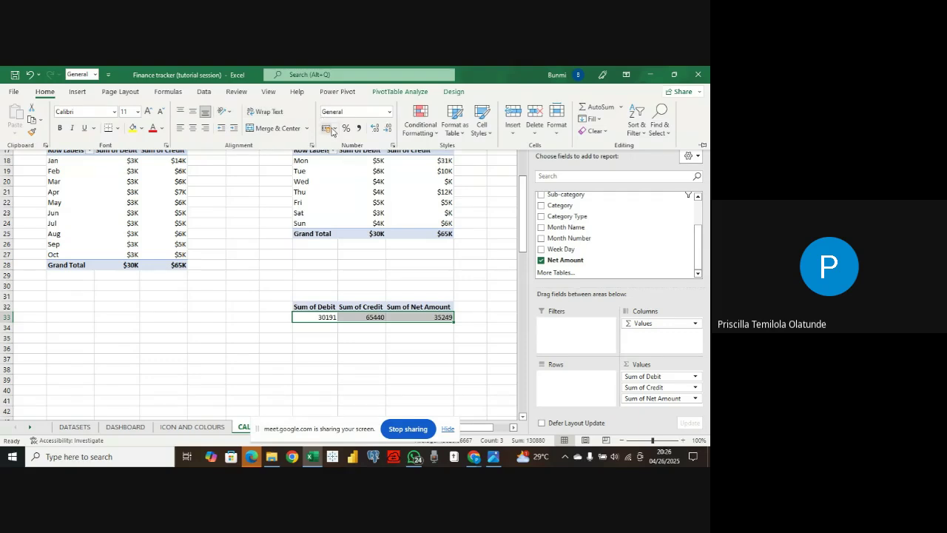
{"action": "left_click", "coordinate": [333, 129]}
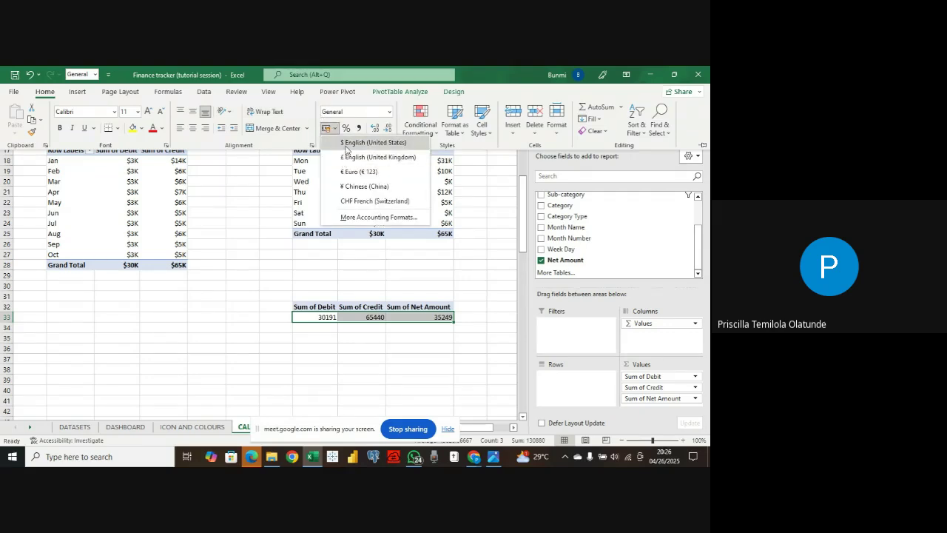
{"action": "left_click", "coordinate": [345, 144]}
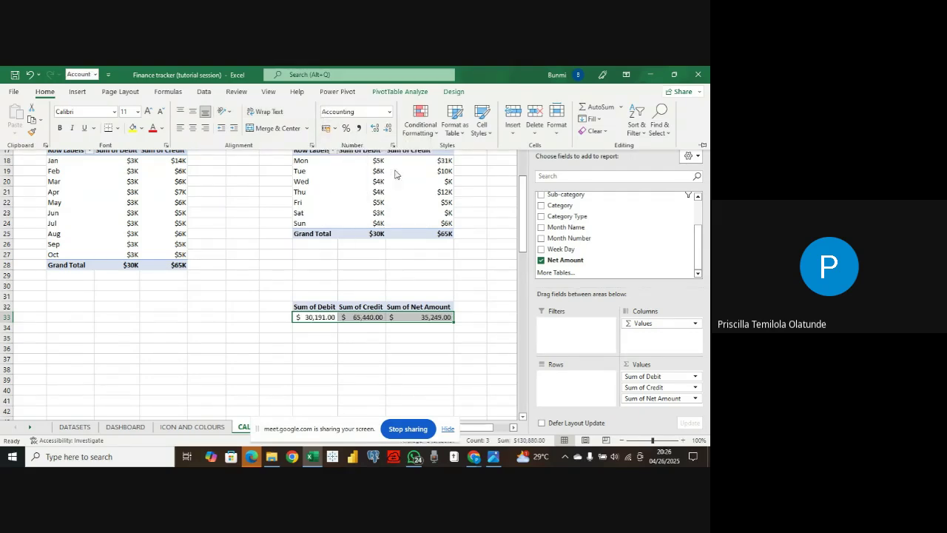
{"action": "left_click", "coordinate": [388, 128]}
{"action": "left_click", "coordinate": [388, 128]}
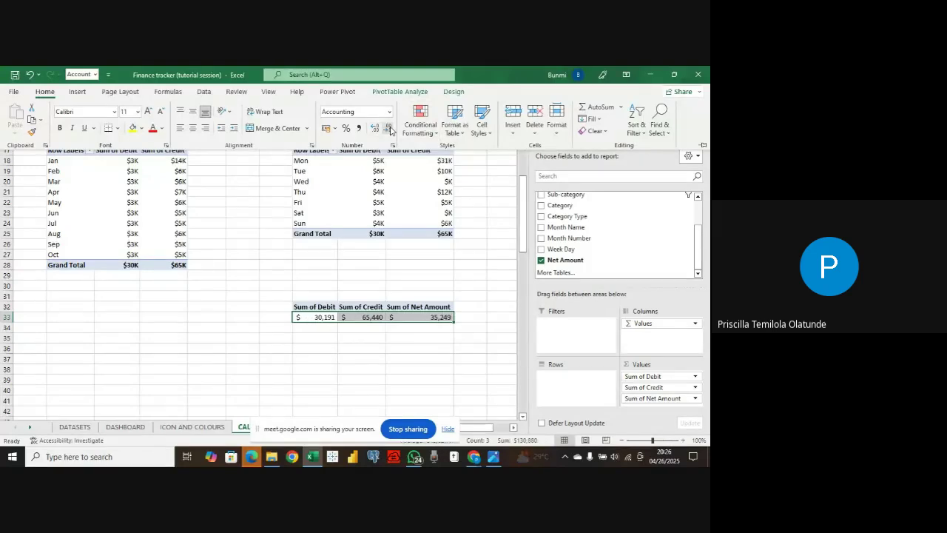
{"action": "left_click", "coordinate": [403, 276]}
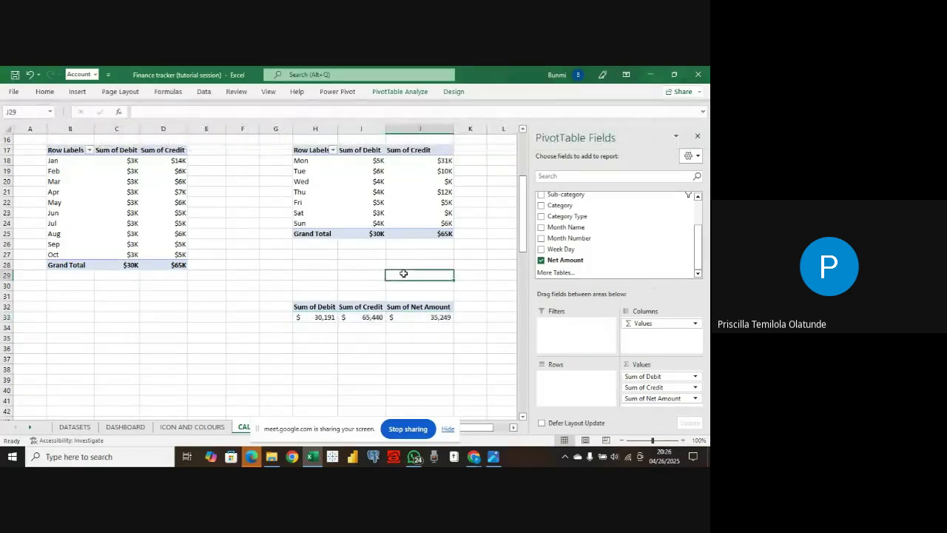
{"action": "left_click", "coordinate": [349, 327]}
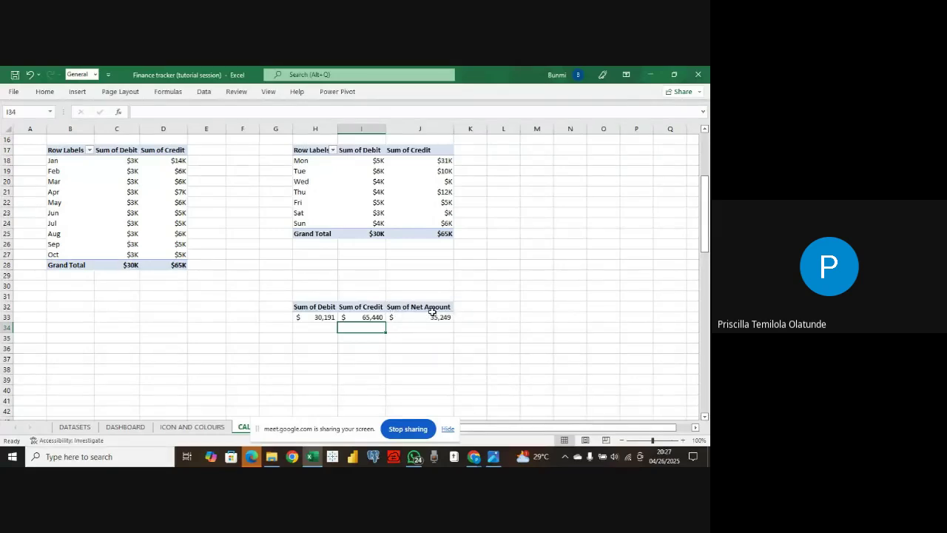
{"action": "mouse_move", "coordinate": [446, 319]}
{"action": "scroll", "coordinate": [385, 380], "scroll_direction": "up", "scroll_amount": 1}
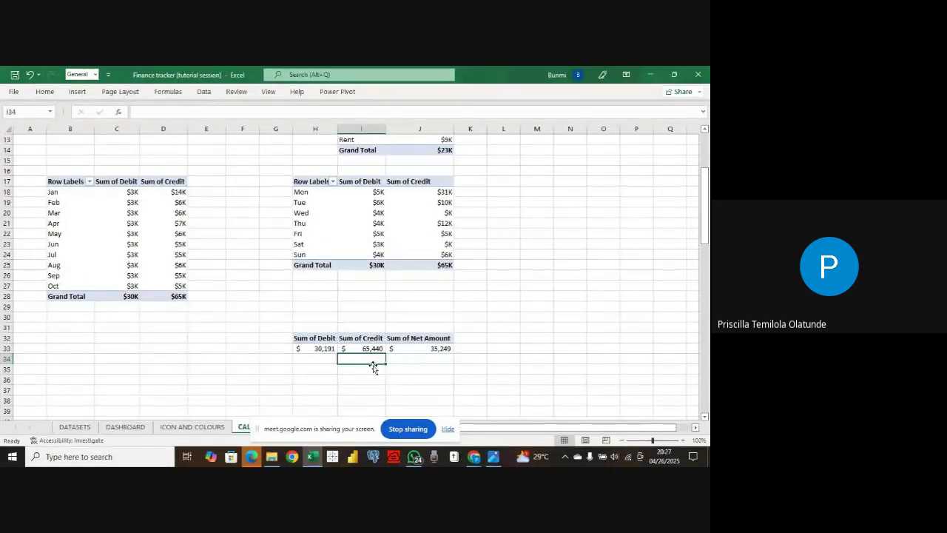
{"action": "scroll", "coordinate": [490, 324], "scroll_direction": "down", "scroll_amount": 1}
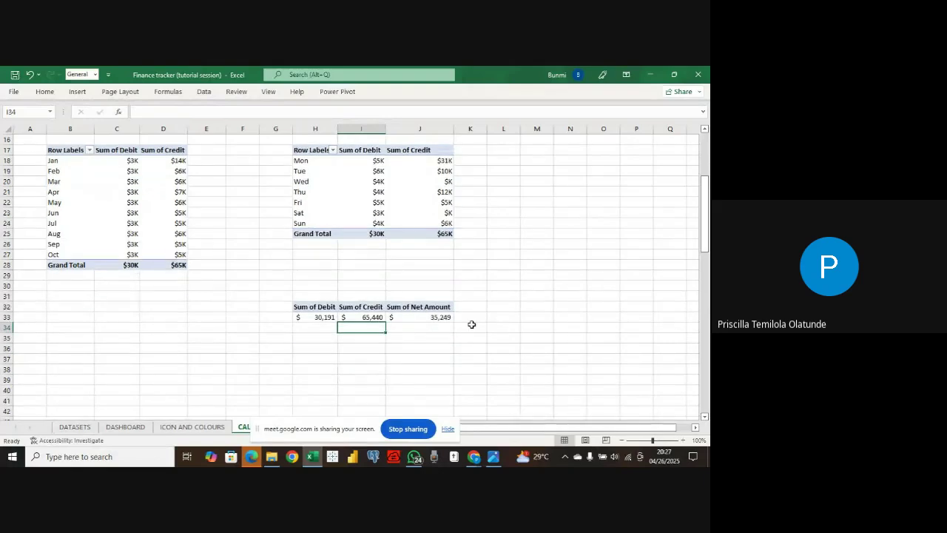
- Copy the debit, credit and net amount PivotTable at H32 and paste the copy at cell C32
{"action": "left_click_drag", "start_coordinate": [300, 306], "coordinate": [435, 315]}
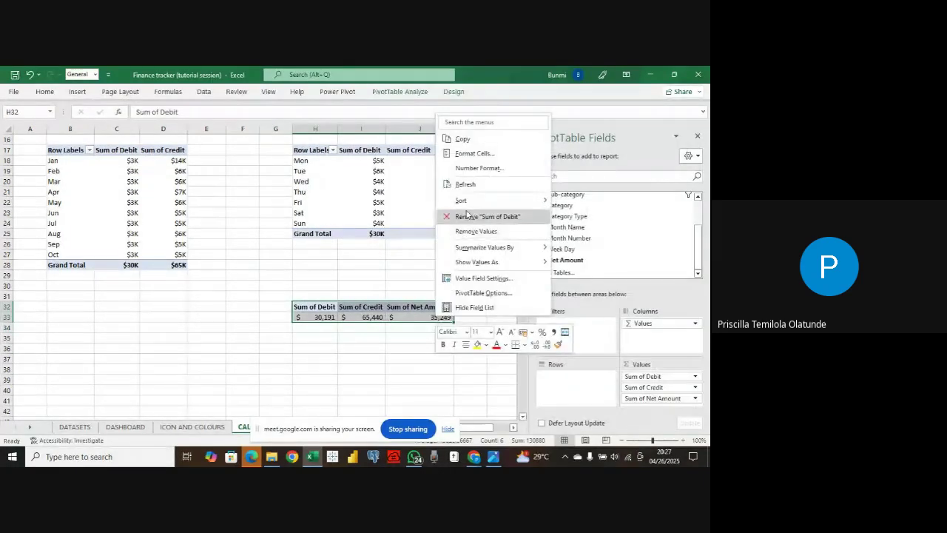
{"action": "left_click", "coordinate": [495, 139]}
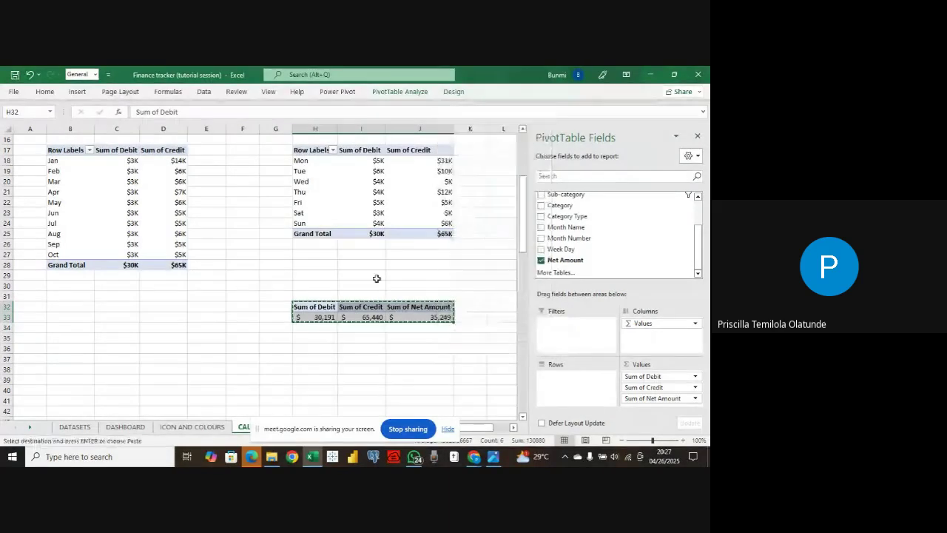
{"action": "left_click", "coordinate": [133, 313]}
{"action": "left_click", "coordinate": [134, 306]}
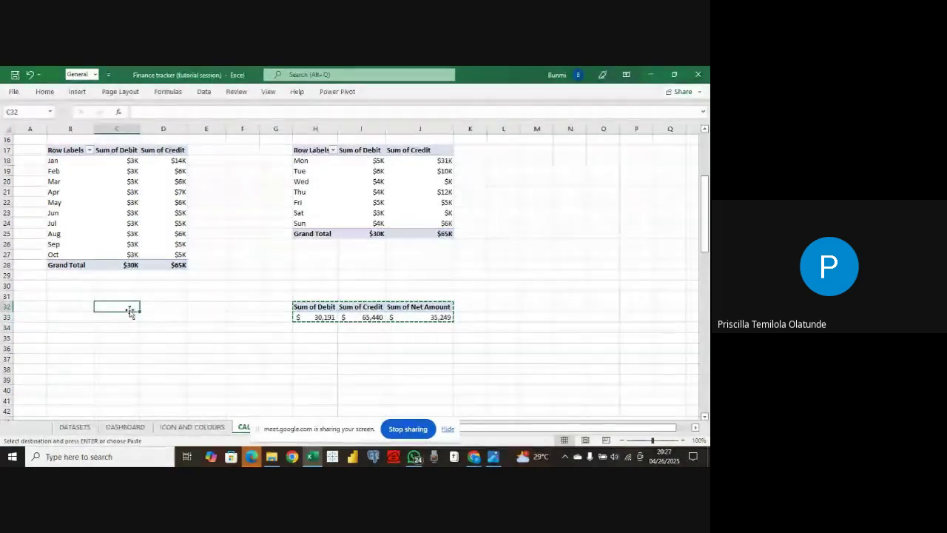
{"action": "key", "text": "ctrl+v"}
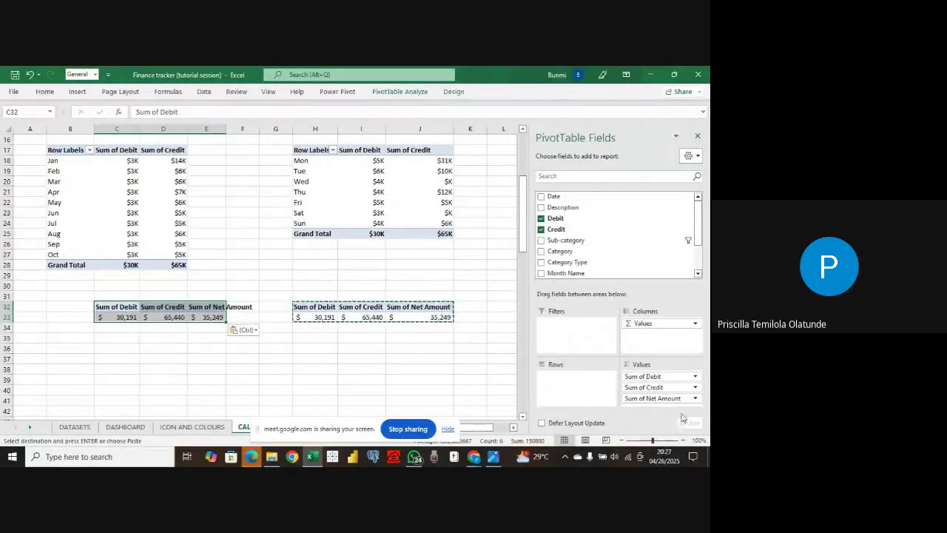
- In the PivotTable copy at C32, remove Sum of Net Amount and summarize the Debit values by Max
{"action": "left_click_drag", "start_coordinate": [651, 398], "coordinate": [530, 339]}
{"action": "left_click", "coordinate": [695, 377]}
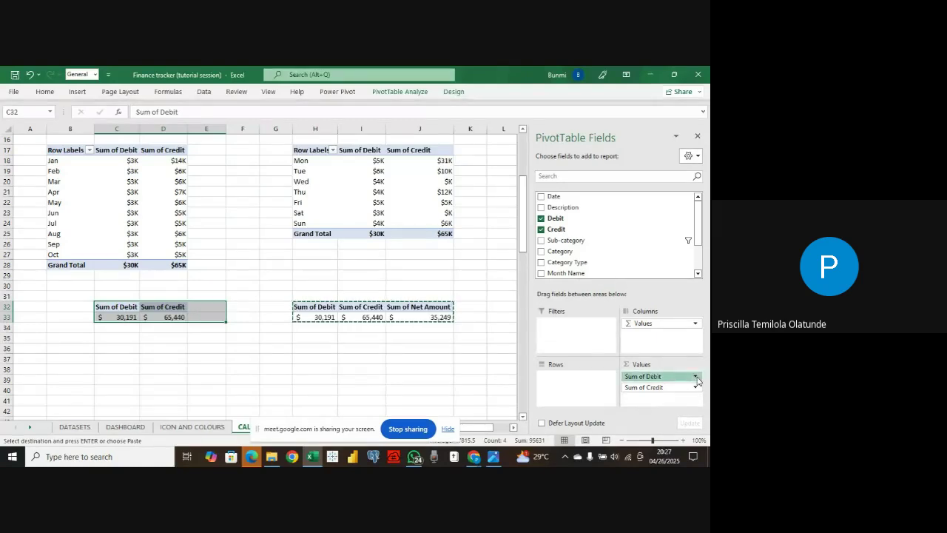
{"action": "left_click", "coordinate": [658, 364]}
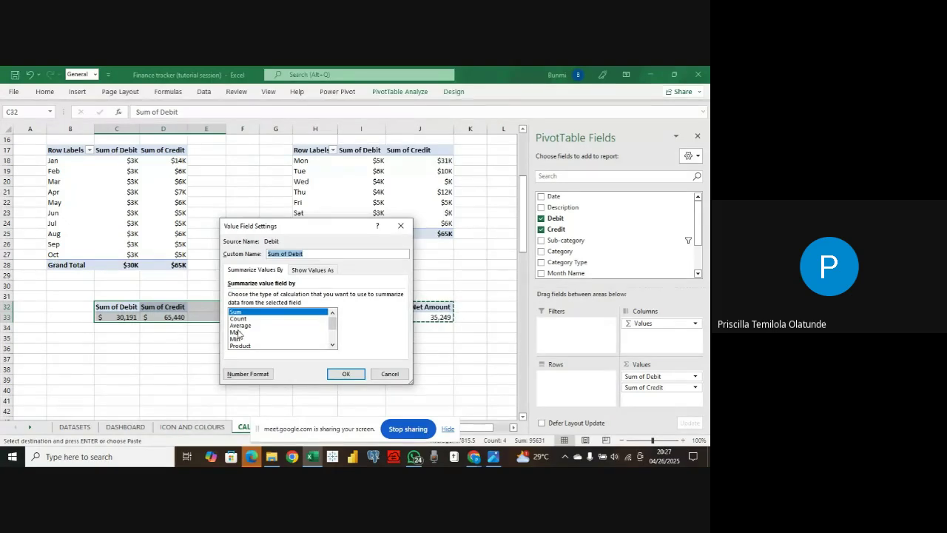
{"action": "left_click", "coordinate": [244, 333]}
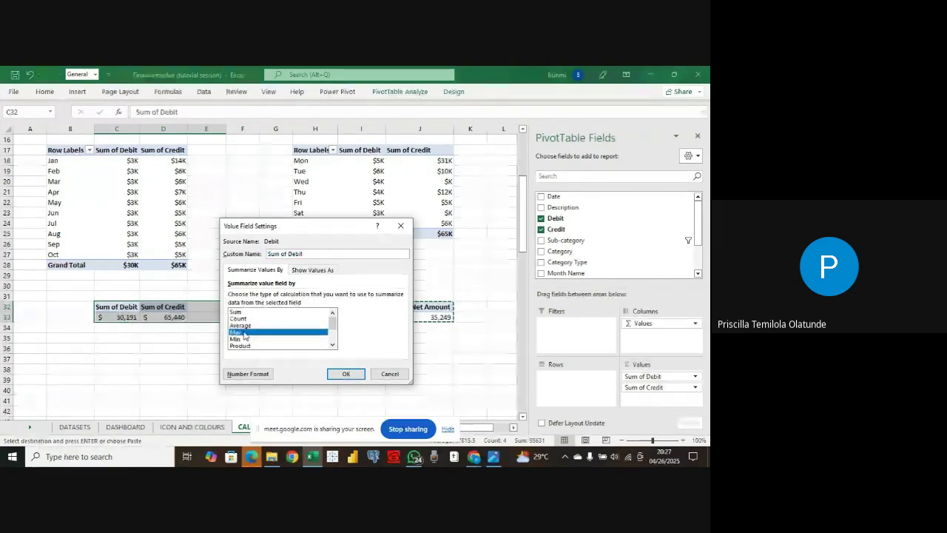
{"action": "left_click", "coordinate": [345, 374]}
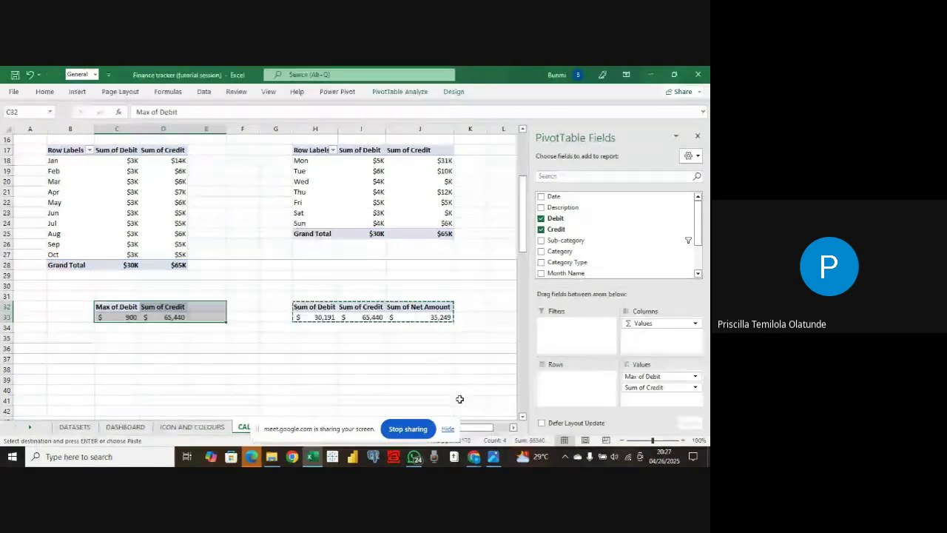
- Summarize the Credit values by Max in the PivotTable copy at C32
{"action": "left_click", "coordinate": [695, 387]}
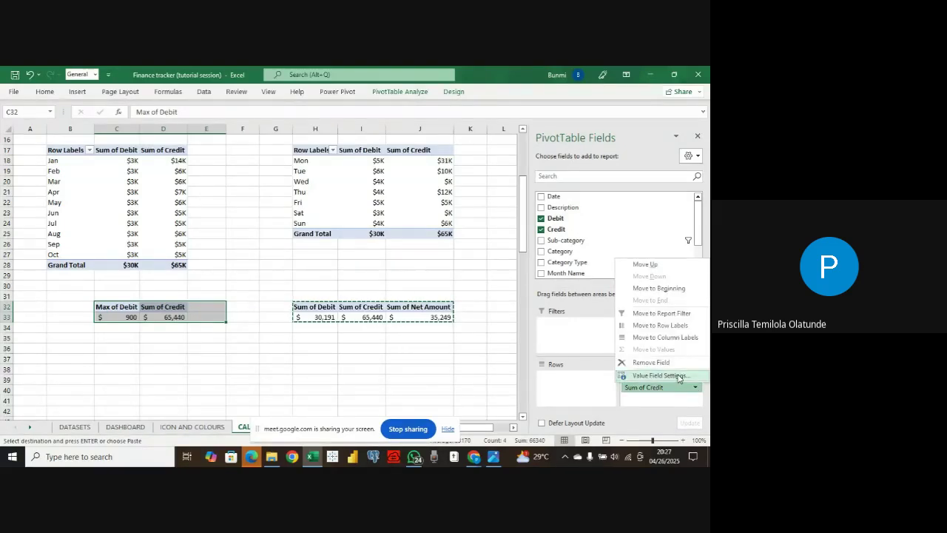
{"action": "left_click", "coordinate": [660, 375]}
{"action": "left_click", "coordinate": [237, 332]}
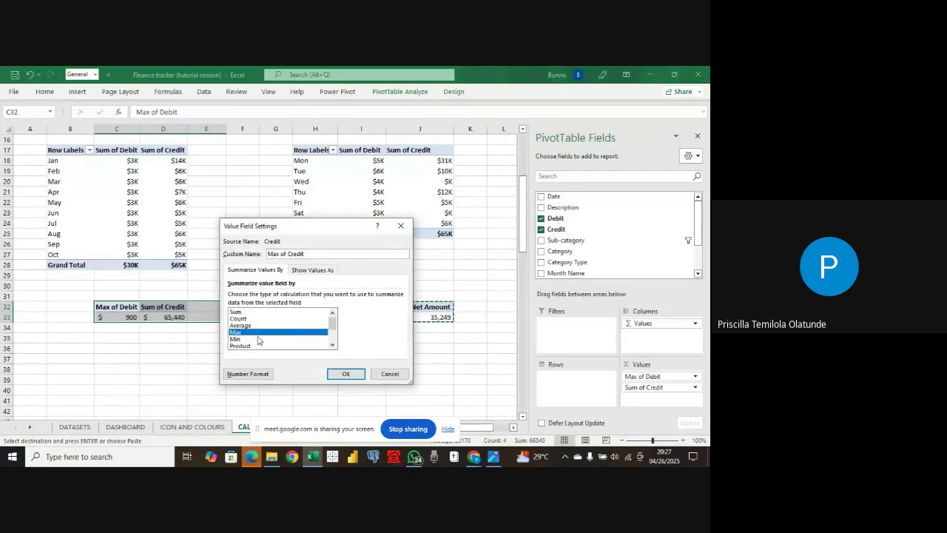
{"action": "left_click", "coordinate": [348, 374]}
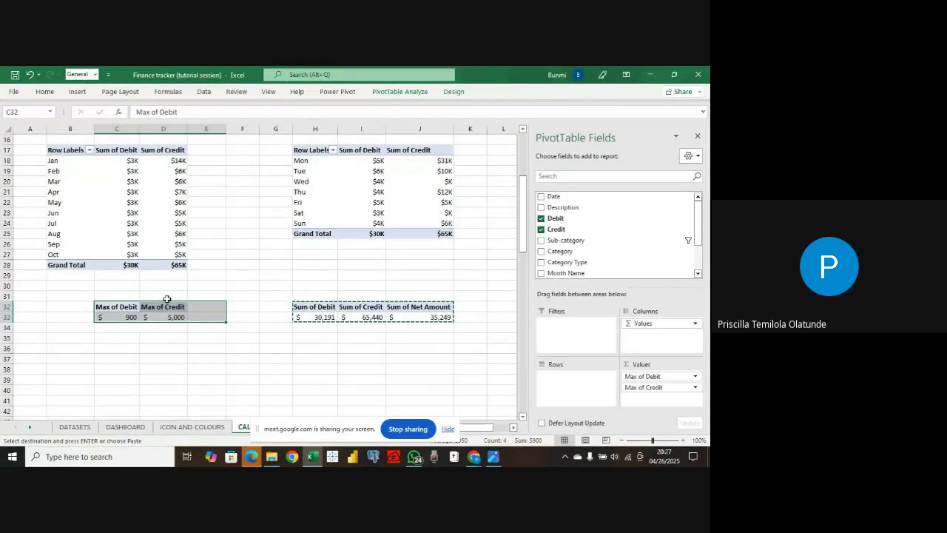
{"action": "left_click", "coordinate": [243, 297]}
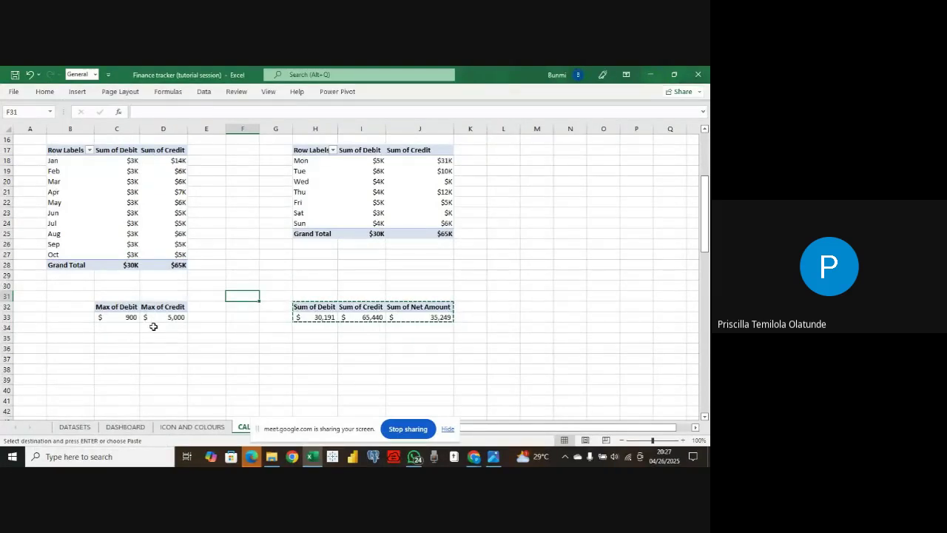
{"action": "scroll", "coordinate": [200, 259], "scroll_direction": "up", "scroll_amount": 5}
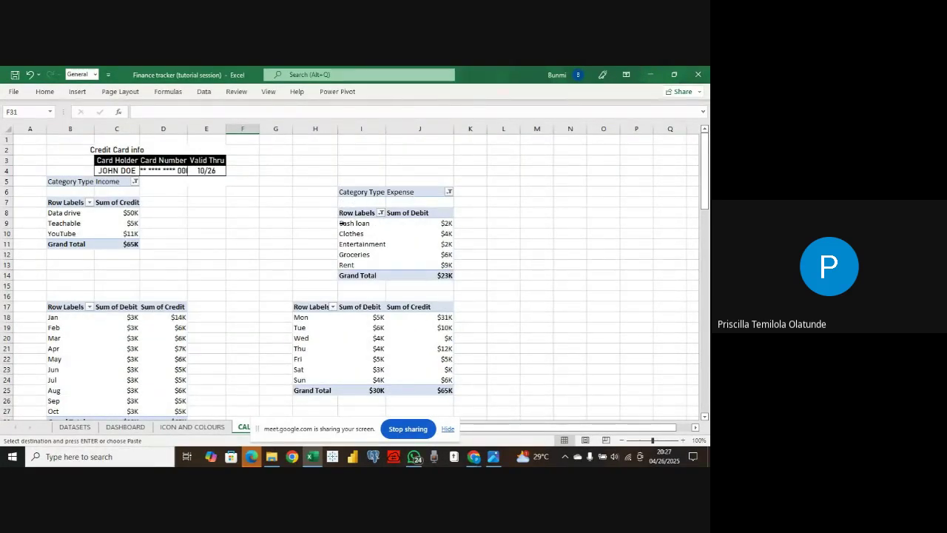
{"action": "scroll", "coordinate": [347, 215], "scroll_direction": "down", "scroll_amount": 1}
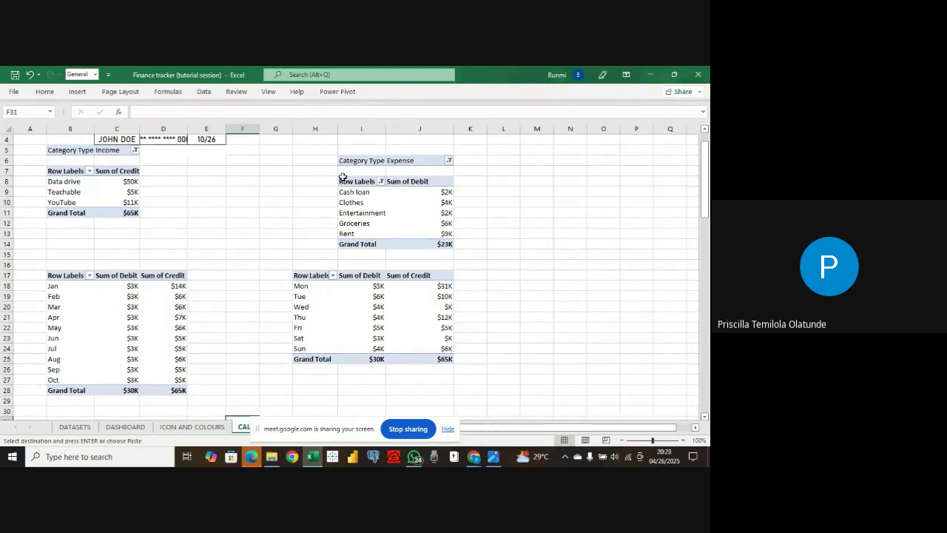
{"action": "left_click_drag", "start_coordinate": [343, 181], "coordinate": [407, 240]}
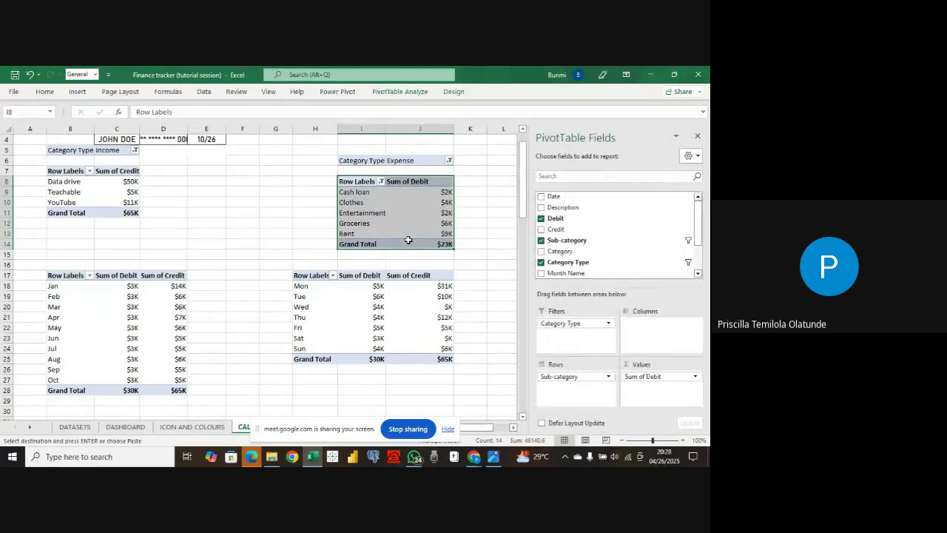
{"action": "right_click", "coordinate": [408, 240]}
{"action": "right_click", "coordinate": [379, 204]}
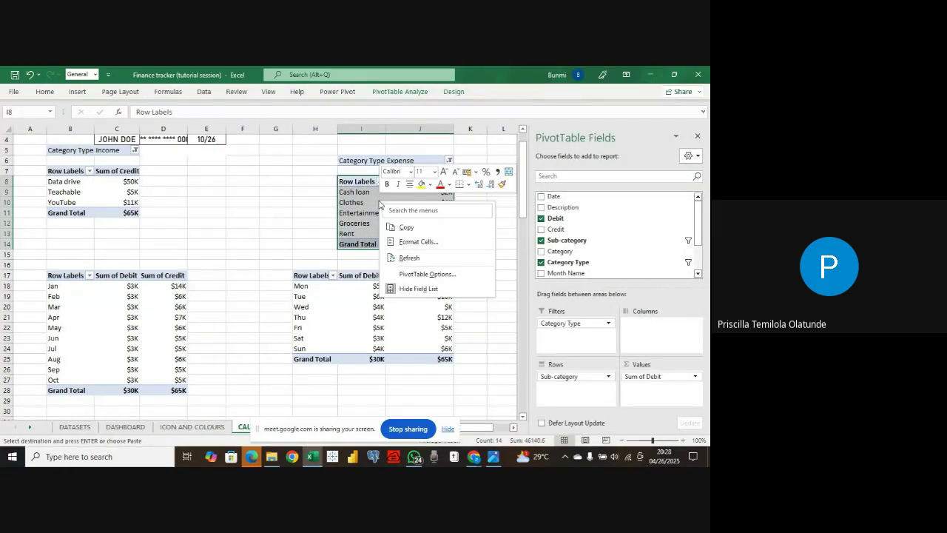
{"action": "right_click", "coordinate": [378, 192]}
{"action": "key", "text": "Escape"}
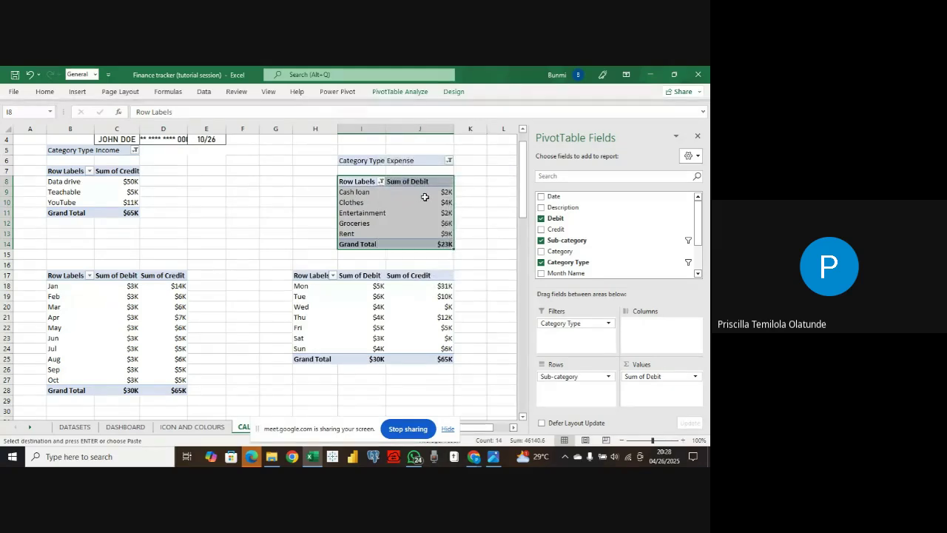
- Clear the custom $#,K number format from the Sum of Debit column J8:J14 in the expense PivotTable
{"action": "left_click", "coordinate": [420, 191]}
{"action": "left_click_drag", "start_coordinate": [416, 182], "coordinate": [444, 244]}
{"action": "right_click", "coordinate": [447, 246]}
{"action": "left_click", "coordinate": [474, 286]}
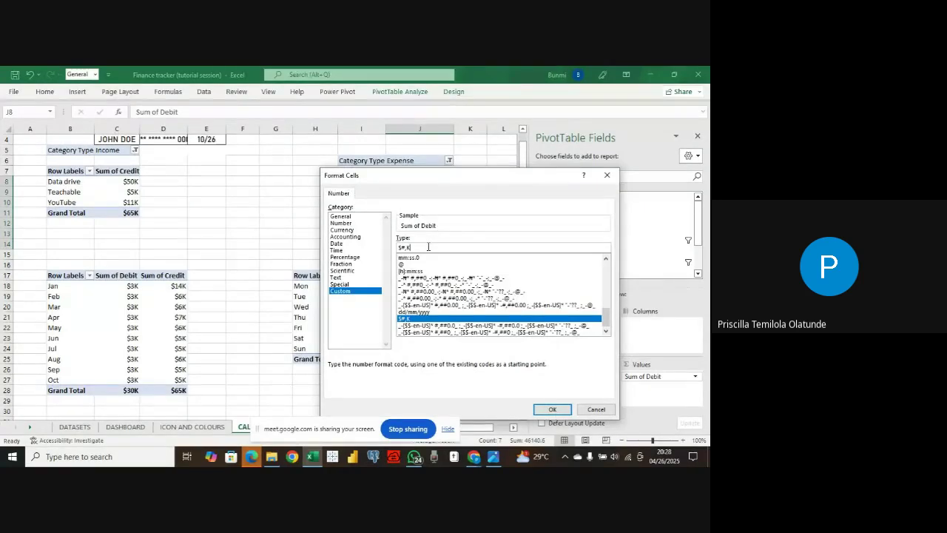
{"action": "key", "text": "BackSpace"}
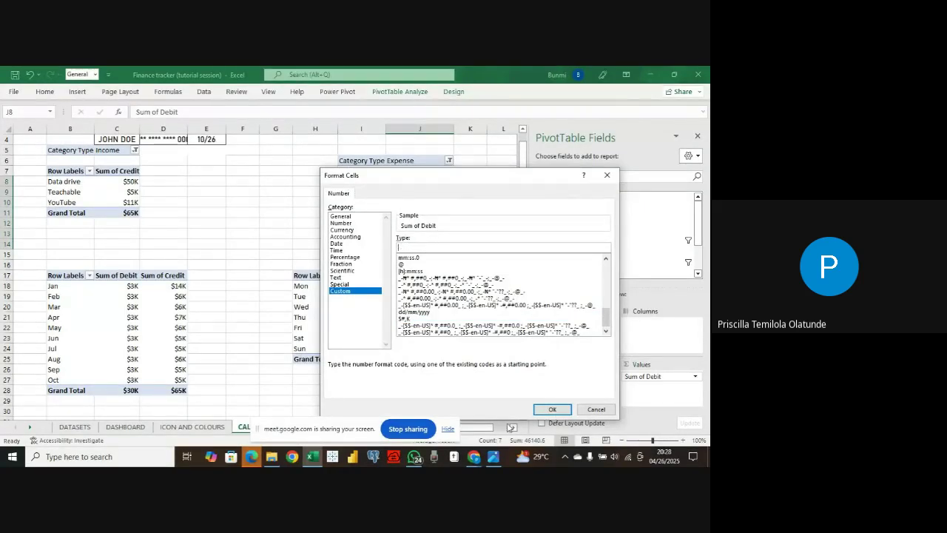
{"action": "left_click", "coordinate": [547, 409]}
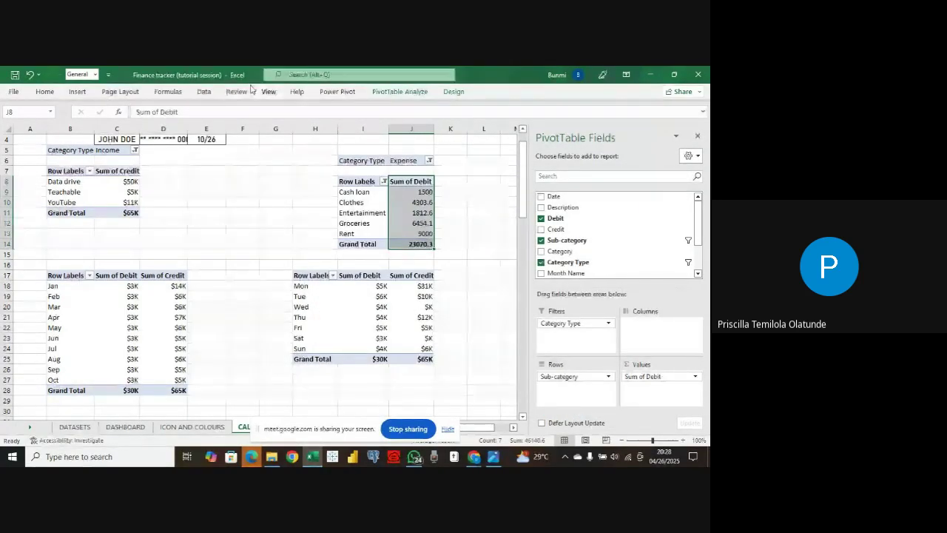
- Format the expense PivotTable's Sum of Debit values in J8:J14 as English (United States) dollar accounting with no decimal places
{"action": "left_click", "coordinate": [44, 92]}
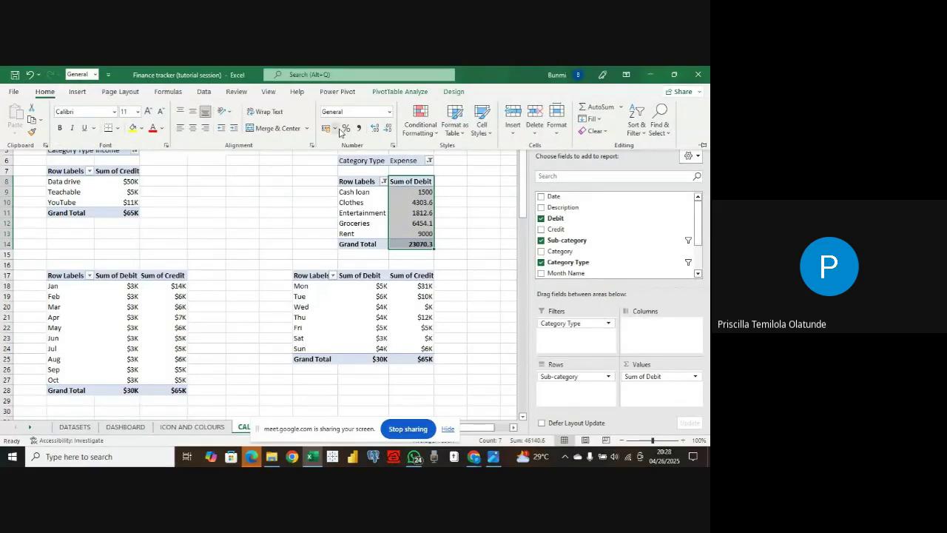
{"action": "left_click", "coordinate": [334, 128]}
{"action": "left_click", "coordinate": [348, 145]}
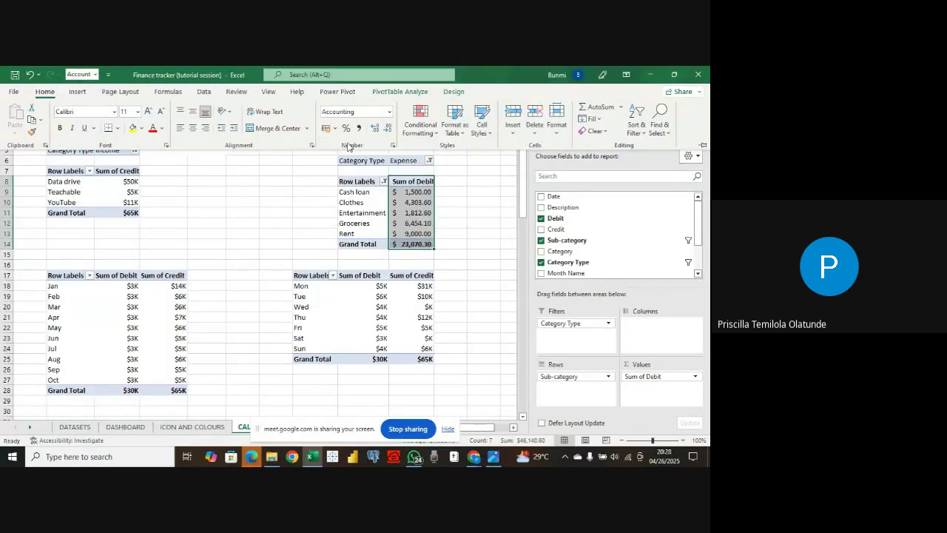
{"action": "left_click", "coordinate": [385, 129]}
{"action": "left_click", "coordinate": [385, 129]}
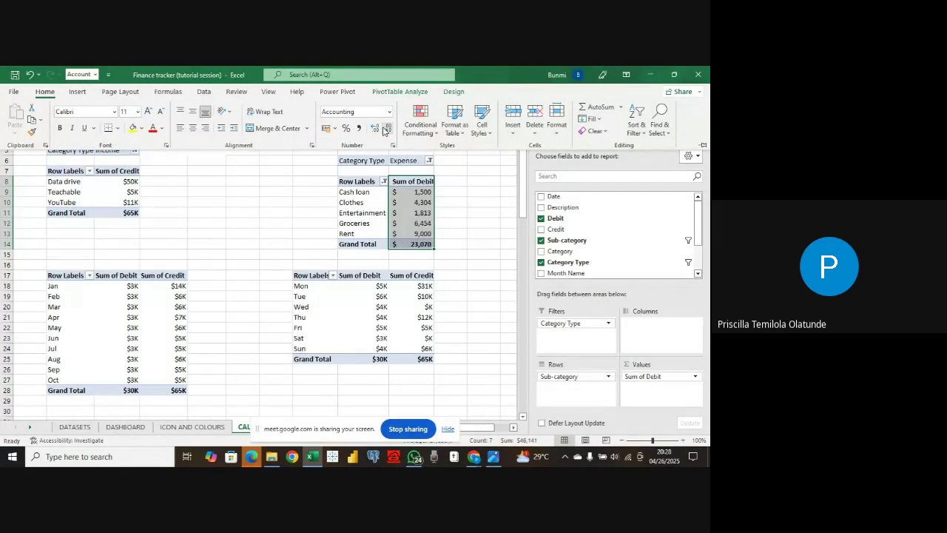
{"action": "key", "text": "ctrl+F1"}
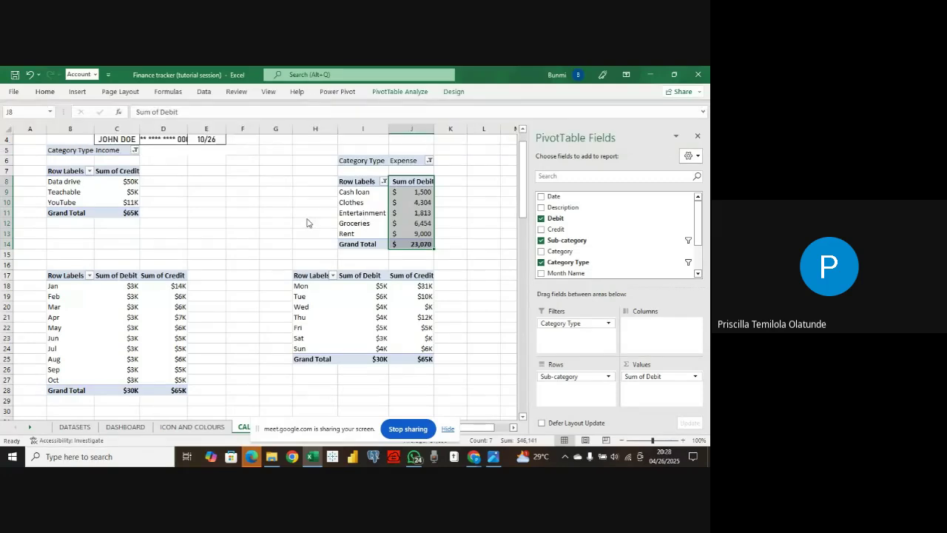
{"action": "left_click", "coordinate": [307, 223]}
{"action": "left_click_drag", "start_coordinate": [48, 181], "coordinate": [85, 201]}
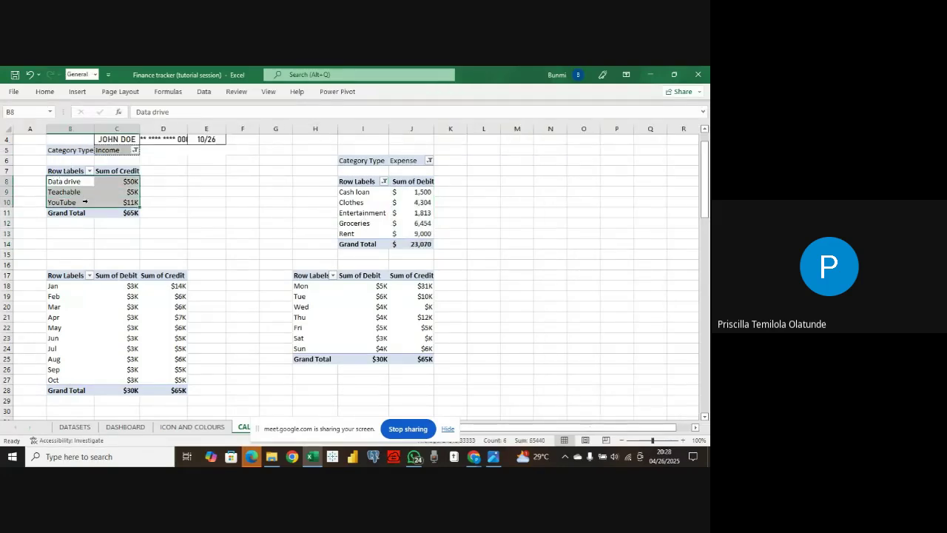
{"action": "right_click", "coordinate": [88, 199]}
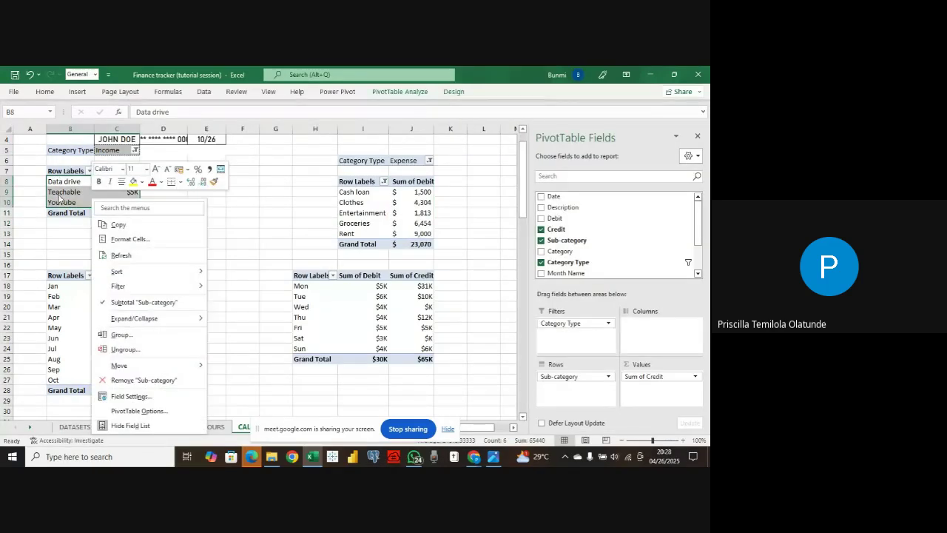
{"action": "key", "text": "Escape"}
- Clear the custom $#,K number format from the Sum of Credit column C7:C11 in the income PivotTable
{"action": "left_click_drag", "start_coordinate": [111, 172], "coordinate": [127, 213]}
{"action": "right_click", "coordinate": [128, 213]}
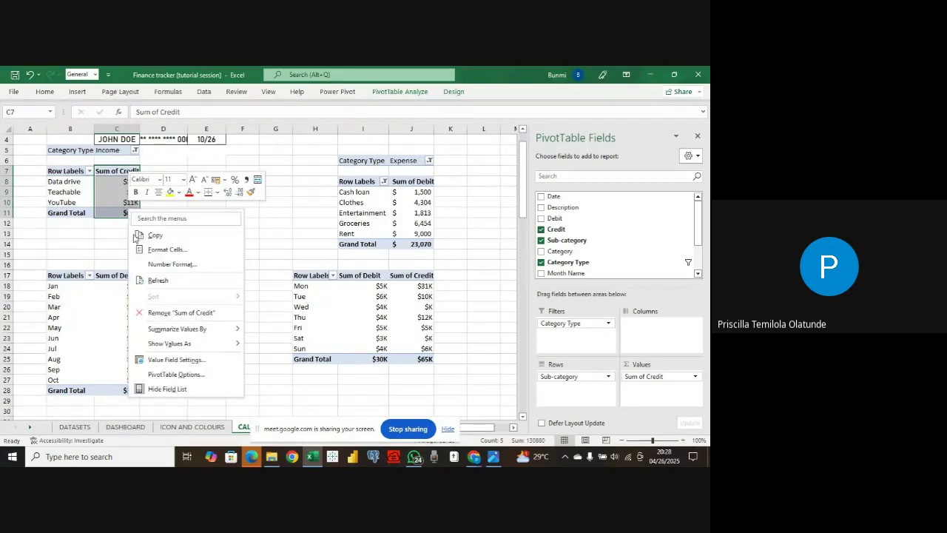
{"action": "left_click", "coordinate": [148, 262]}
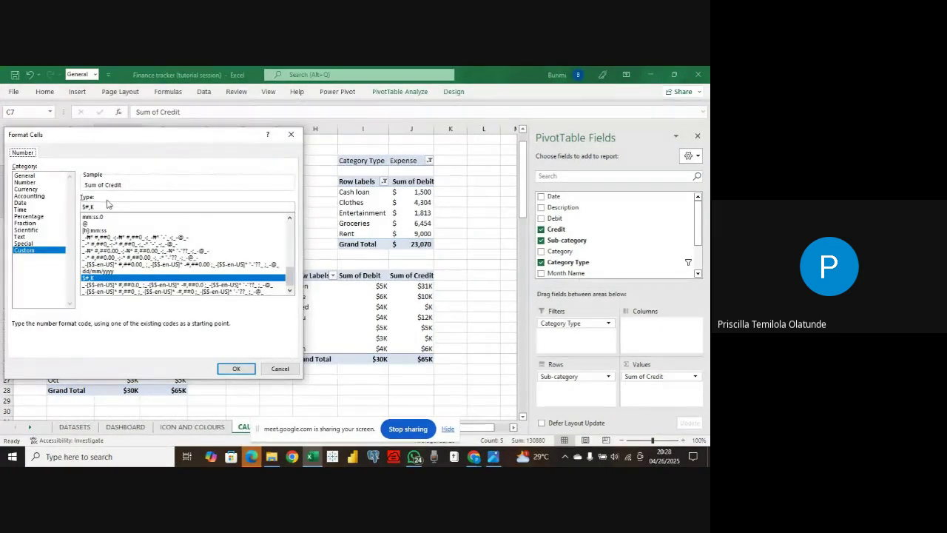
{"action": "key", "text": "BackSpace"}
{"action": "key", "text": "BackSpace"}
{"action": "key", "text": "BackSpace"}
{"action": "key", "text": "BackSpace"}
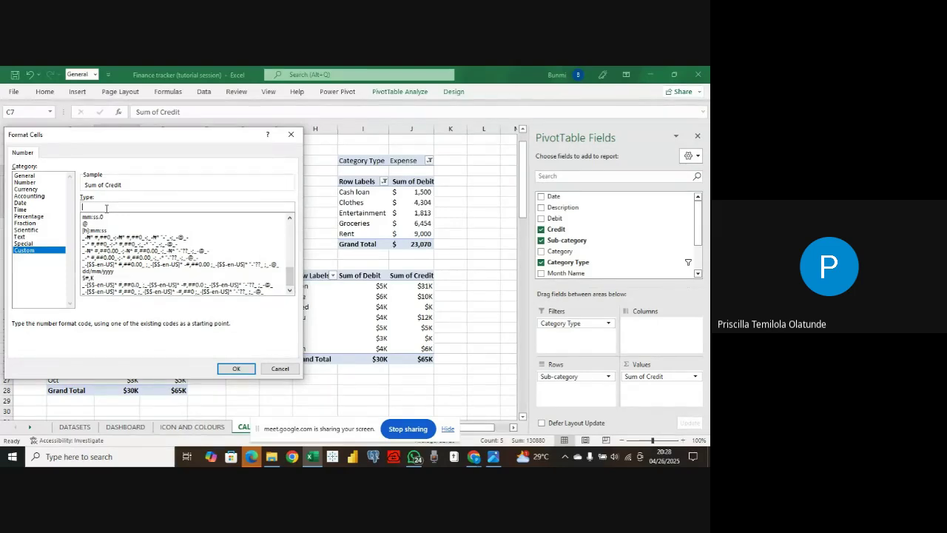
{"action": "left_click", "coordinate": [233, 369]}
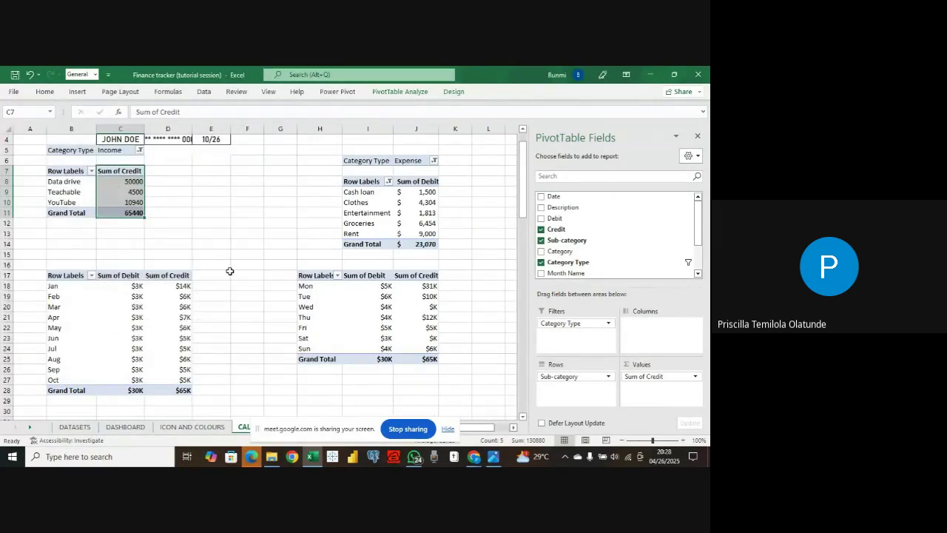
- Format the income PivotTable's Sum of Credit values in C7:C11 as English (United States) dollar accounting with no decimal places
{"action": "left_click", "coordinate": [44, 91]}
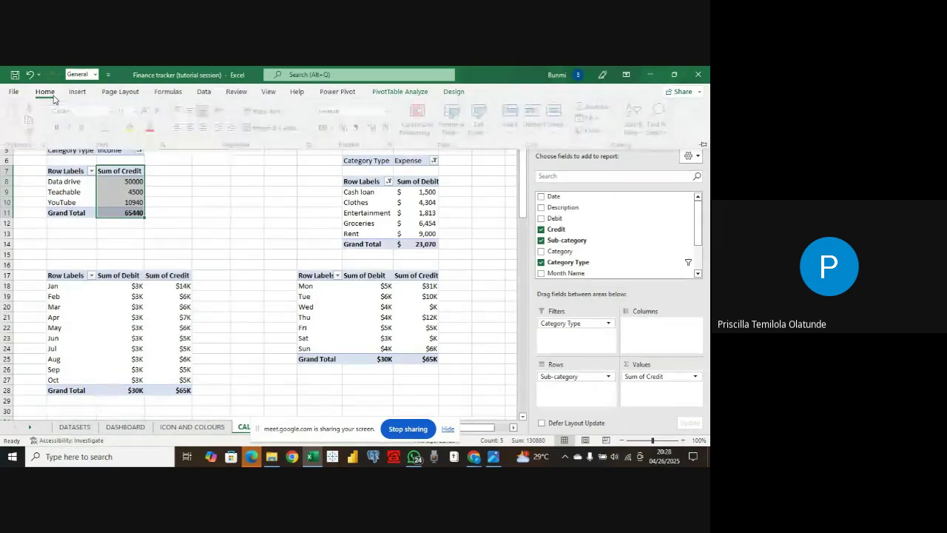
{"action": "left_click", "coordinate": [335, 131]}
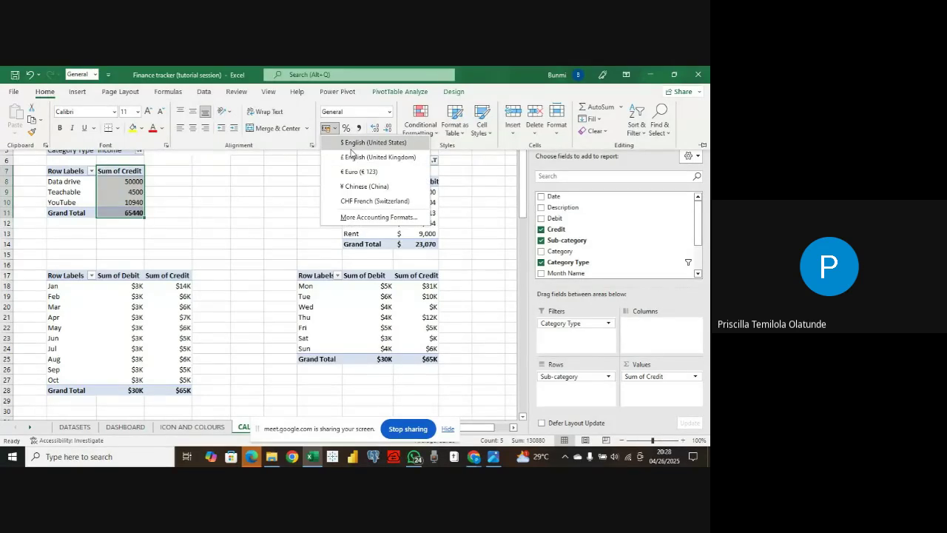
{"action": "left_click", "coordinate": [357, 142]}
{"action": "left_click", "coordinate": [388, 128]}
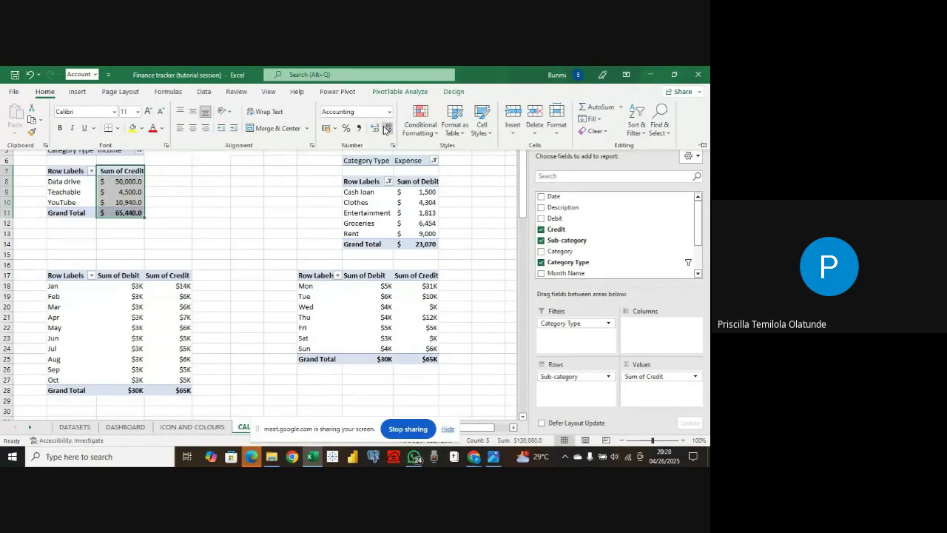
{"action": "left_click", "coordinate": [387, 129]}
{"action": "left_click", "coordinate": [214, 201]}
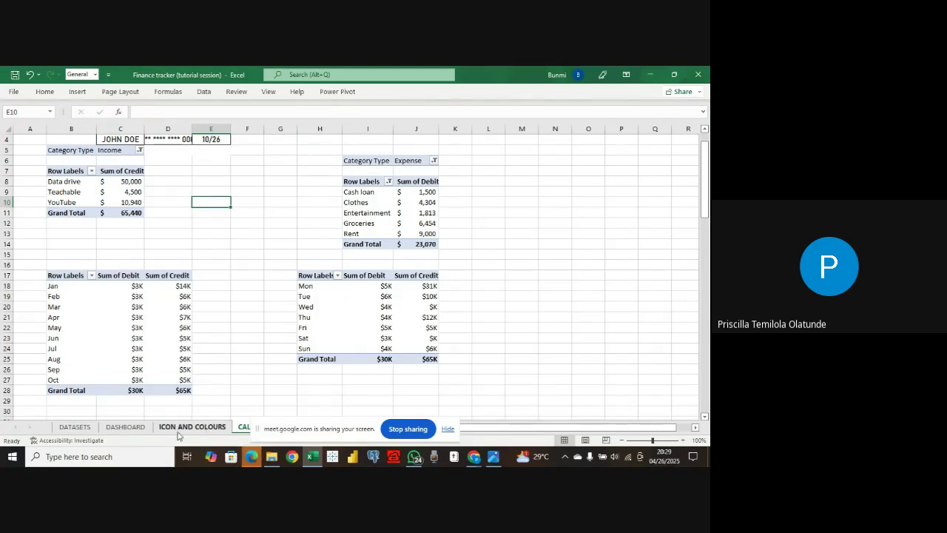
- Hide the gridlines, formula bar and headings on the DASHBOARD sheet
{"action": "left_click", "coordinate": [125, 427]}
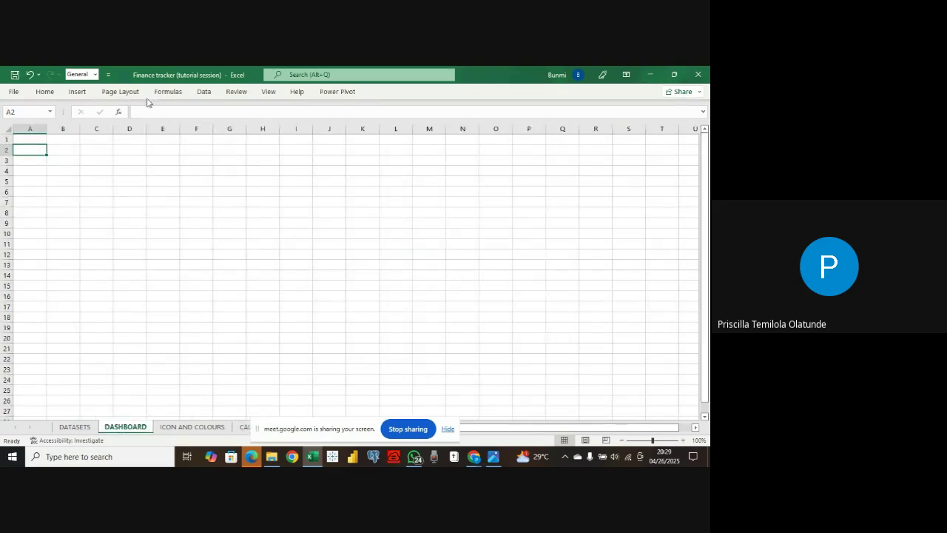
{"action": "left_click", "coordinate": [267, 94]}
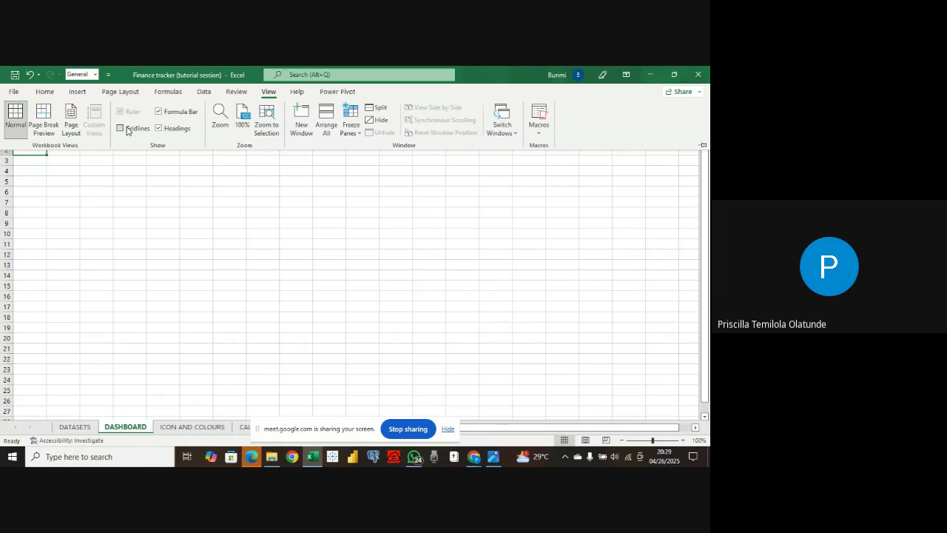
{"action": "left_click", "coordinate": [127, 129]}
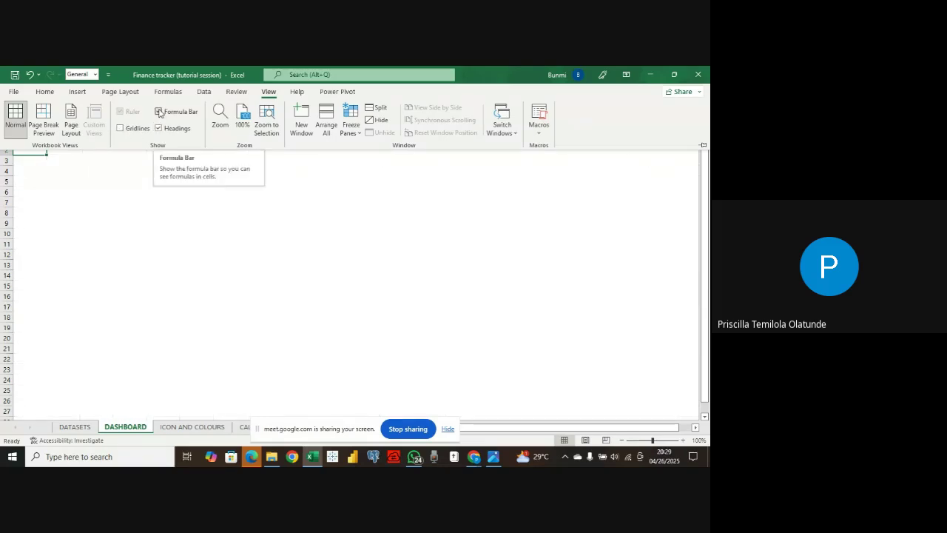
{"action": "left_click", "coordinate": [159, 111]}
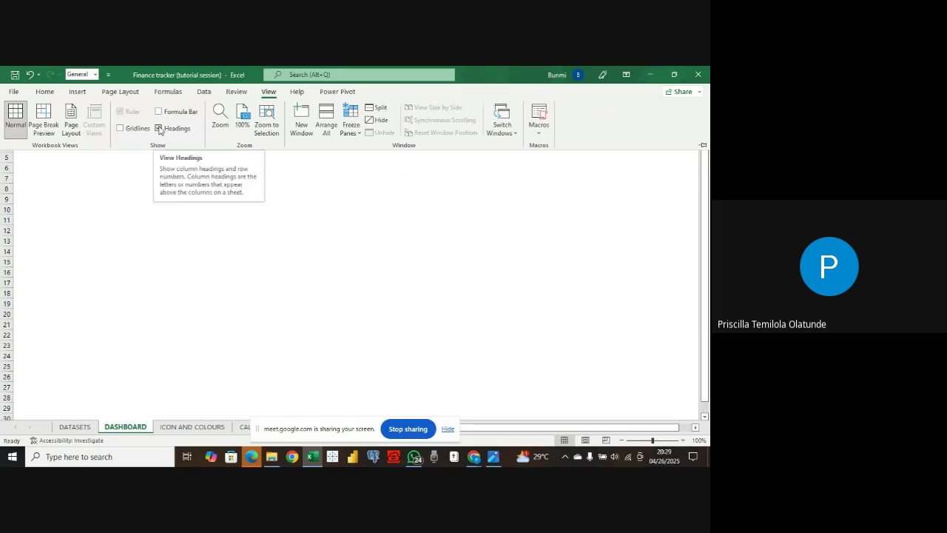
{"action": "left_click", "coordinate": [159, 129]}
{"action": "key", "text": "ctrl+F1"}
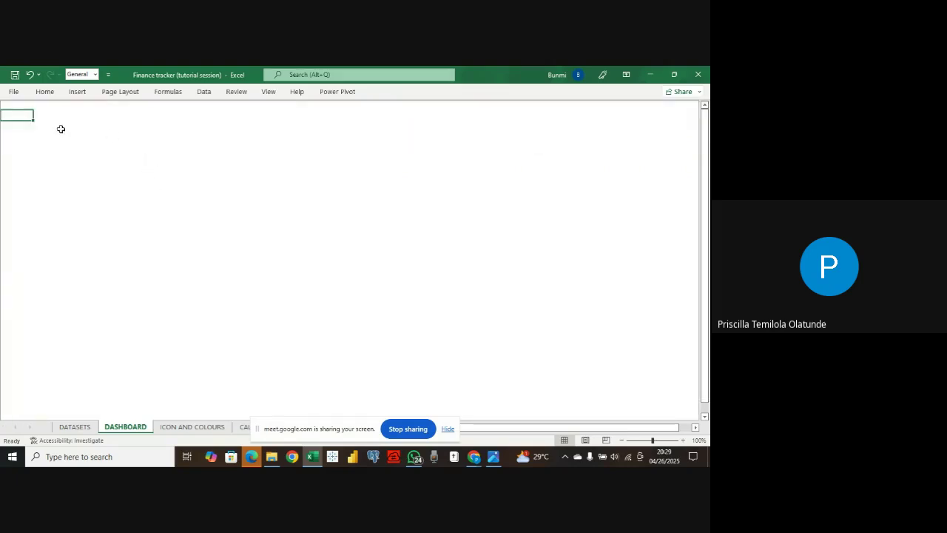
{"action": "left_click", "coordinate": [168, 124]}
{"action": "left_click", "coordinate": [130, 116]}
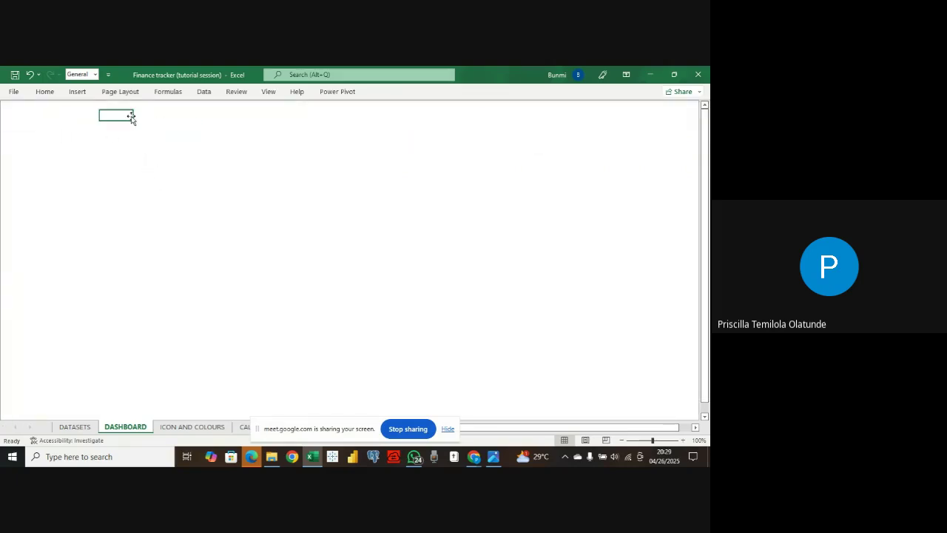
- Check the Finance Tracker reference image, and draw a rounded rectangle about 4.02 cm high and 7.44 cm wide on the DASHBOARD sheet
{"action": "left_click", "coordinate": [493, 457]}
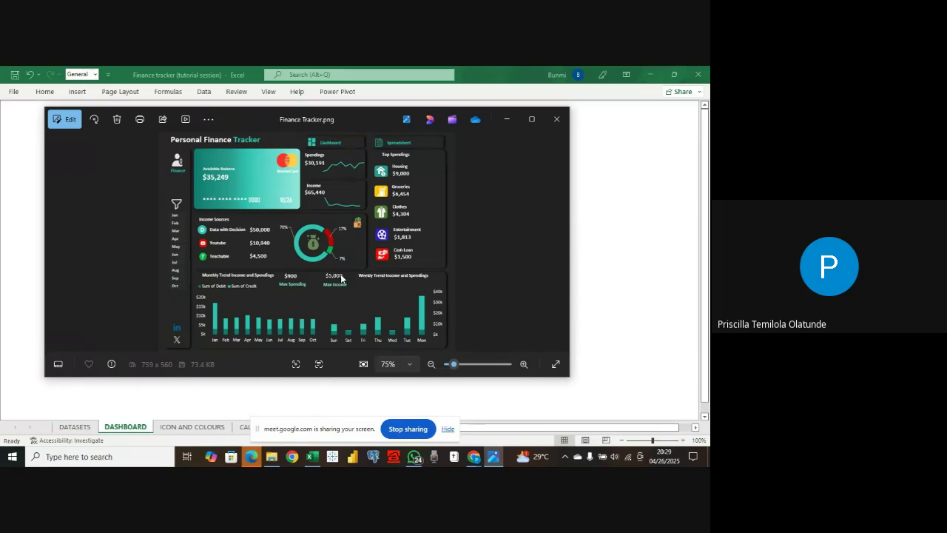
{"action": "left_click", "coordinate": [130, 430]}
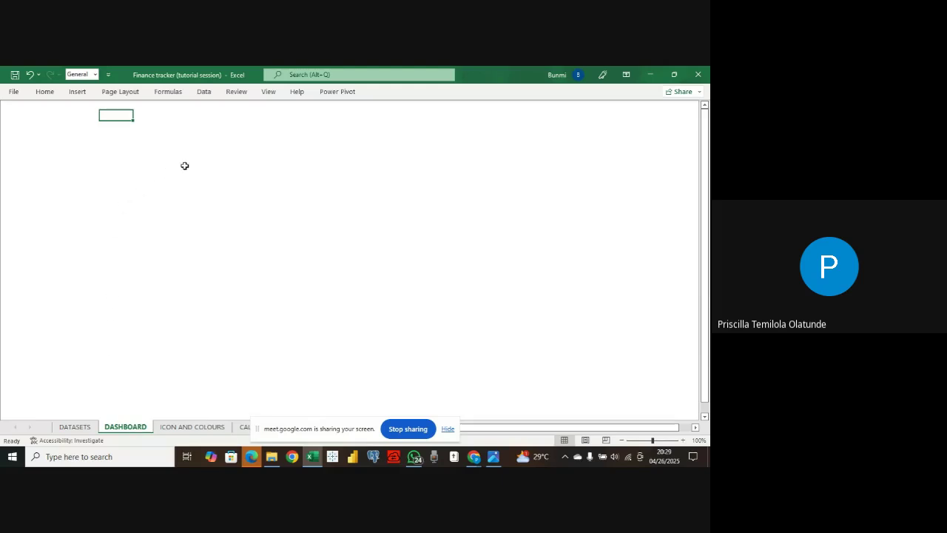
{"action": "left_click", "coordinate": [77, 92]}
{"action": "left_click", "coordinate": [123, 122]}
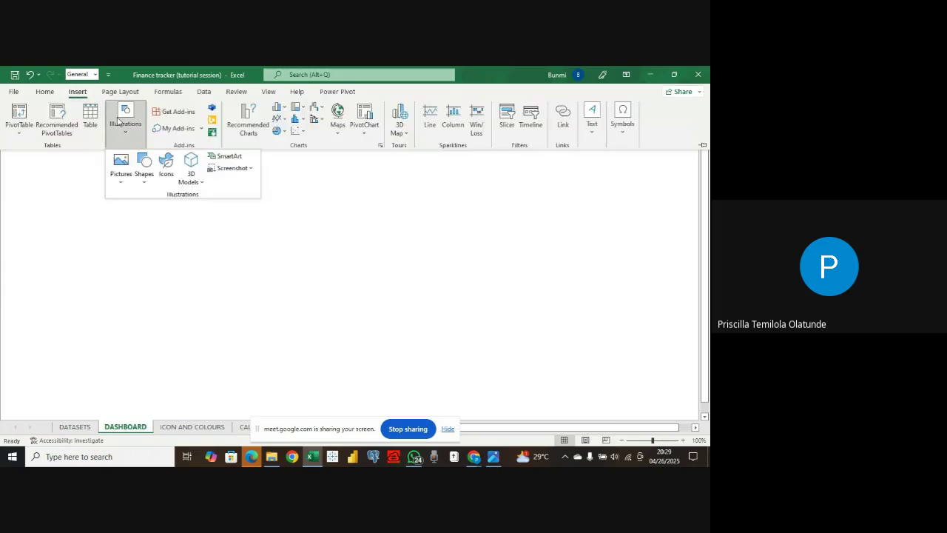
{"action": "left_click", "coordinate": [144, 164]}
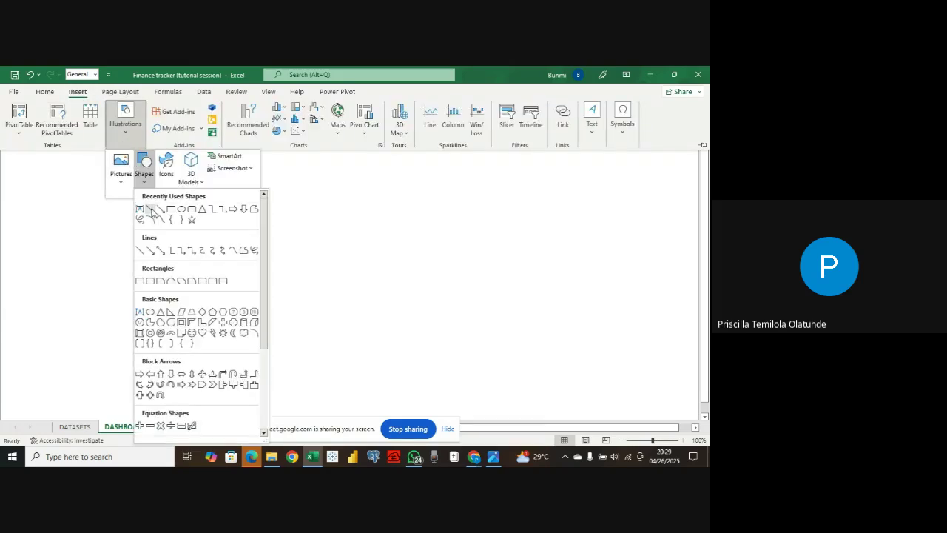
{"action": "left_click", "coordinate": [192, 208]}
{"action": "mouse_move", "coordinate": [180, 146]}
{"action": "left_mouse_down"}
{"action": "mouse_move", "coordinate": [255, 216]}
{"action": "mouse_move", "coordinate": [327, 226]}
{"action": "left_mouse_up"}
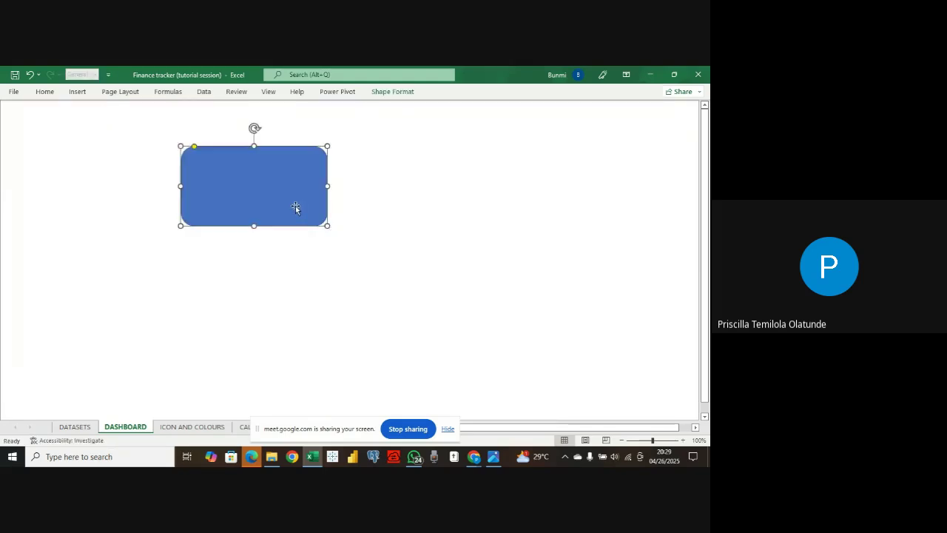
- Set the rounded rectangle's height to 4.8 cm
{"action": "left_click", "coordinate": [392, 93]}
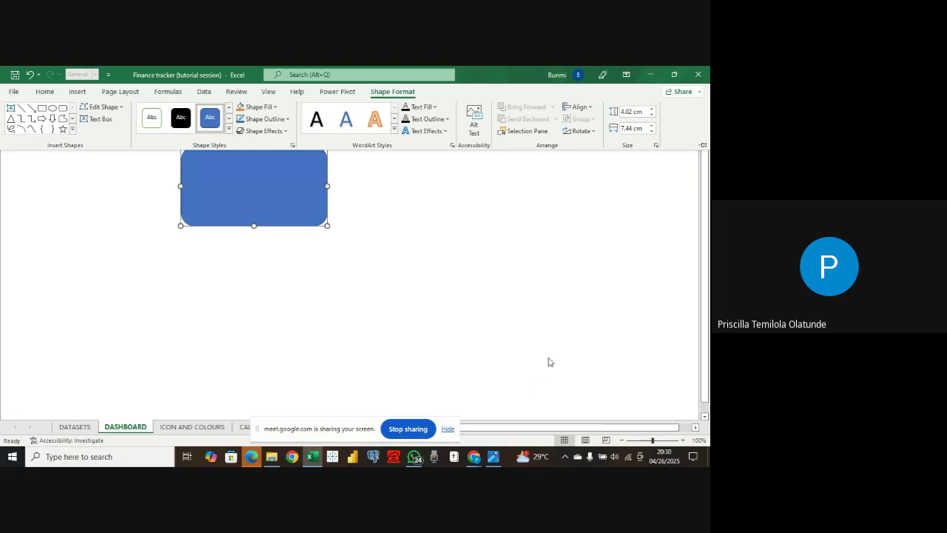
{"action": "left_click", "coordinate": [652, 109]}
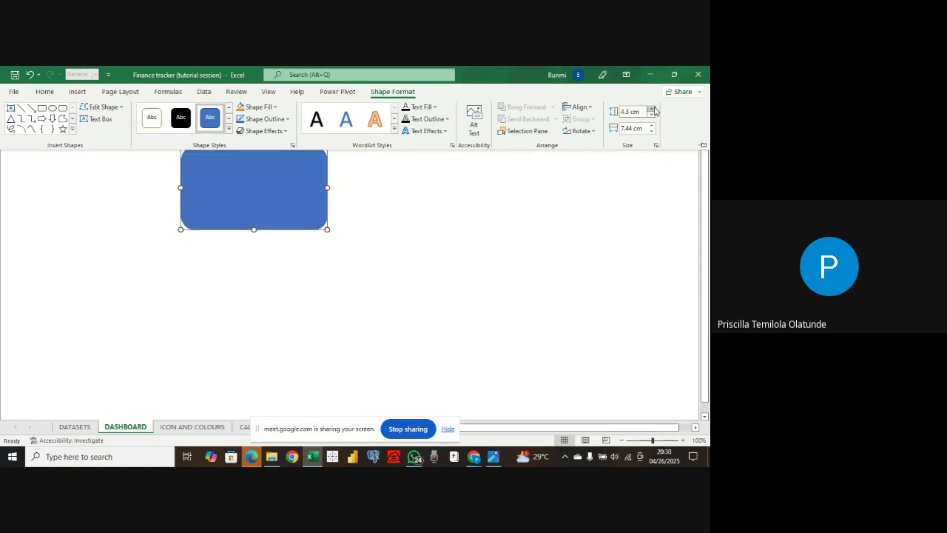
{"action": "left_click", "coordinate": [651, 109]}
{"action": "left_click", "coordinate": [652, 109]}
{"action": "left_click", "coordinate": [652, 109]}
{"action": "left_click", "coordinate": [652, 108]}
{"action": "left_click", "coordinate": [652, 108]}
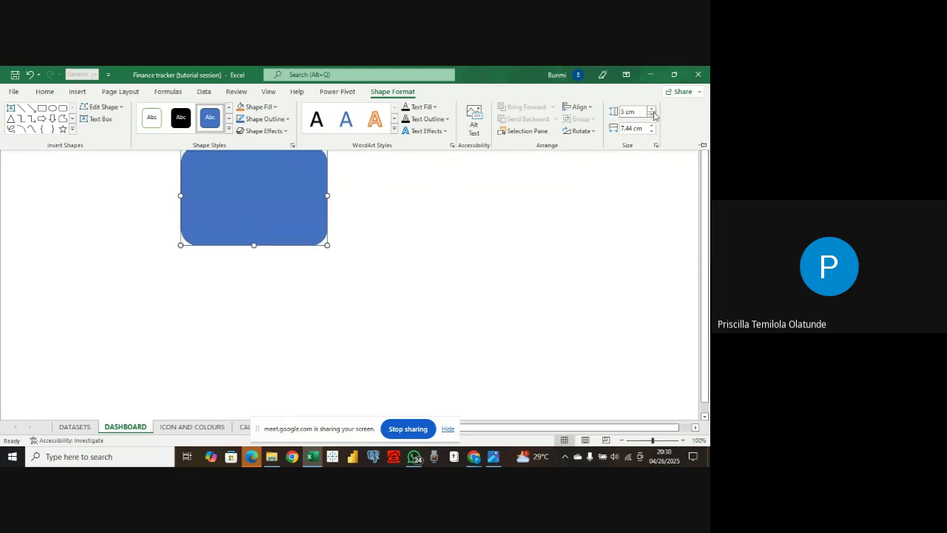
{"action": "left_click", "coordinate": [652, 115]}
{"action": "left_click", "coordinate": [654, 114]}
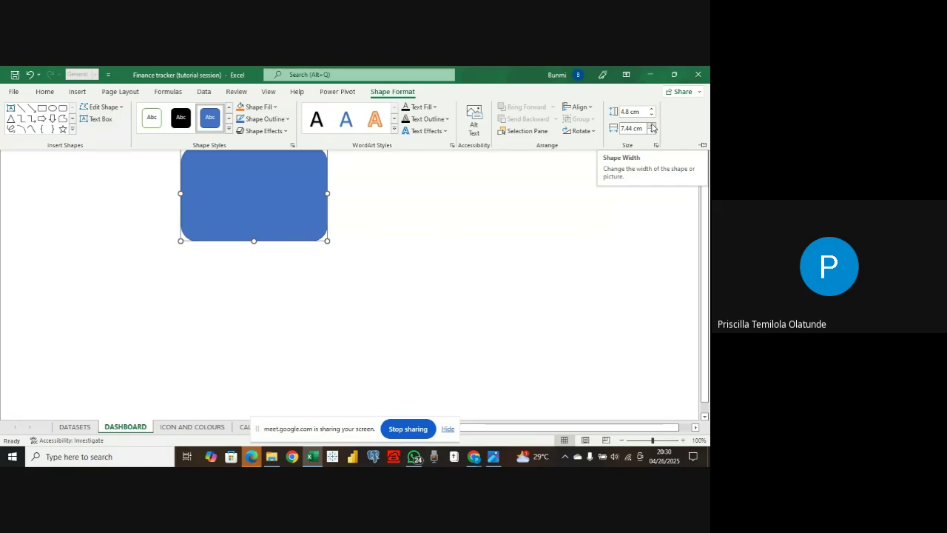
- Set the rounded rectangle's width to 8.6 cm
{"action": "left_click", "coordinate": [652, 125]}
{"action": "left_click", "coordinate": [652, 125]}
{"action": "left_click", "coordinate": [652, 125]}
{"action": "left_click", "coordinate": [652, 125]}
{"action": "left_click", "coordinate": [652, 125]}
{"action": "left_click", "coordinate": [652, 125]}
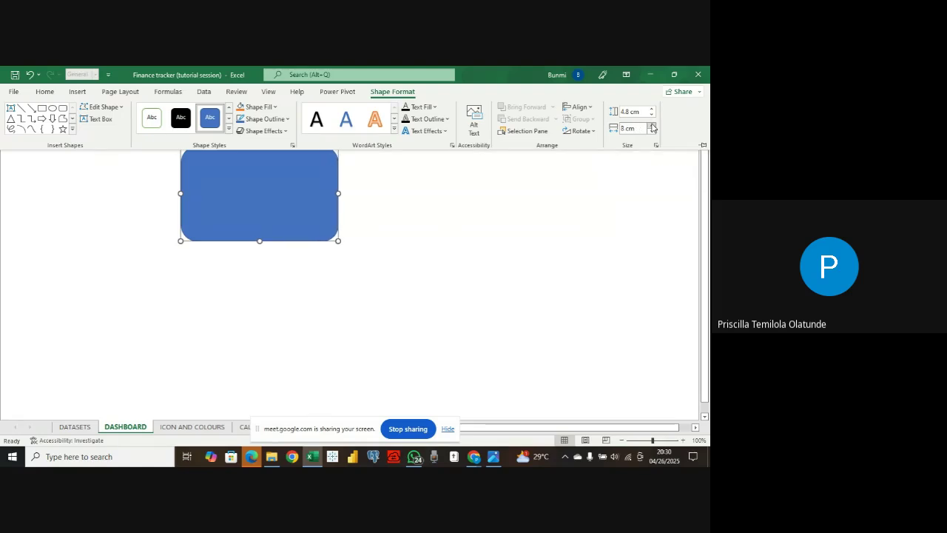
{"action": "left_click", "coordinate": [652, 125]}
{"action": "left_click", "coordinate": [652, 126]}
{"action": "left_click", "coordinate": [652, 126]}
{"action": "left_click", "coordinate": [652, 125]}
{"action": "left_click", "coordinate": [652, 125]}
{"action": "left_click", "coordinate": [652, 125]}
{"action": "left_click", "coordinate": [652, 126]}
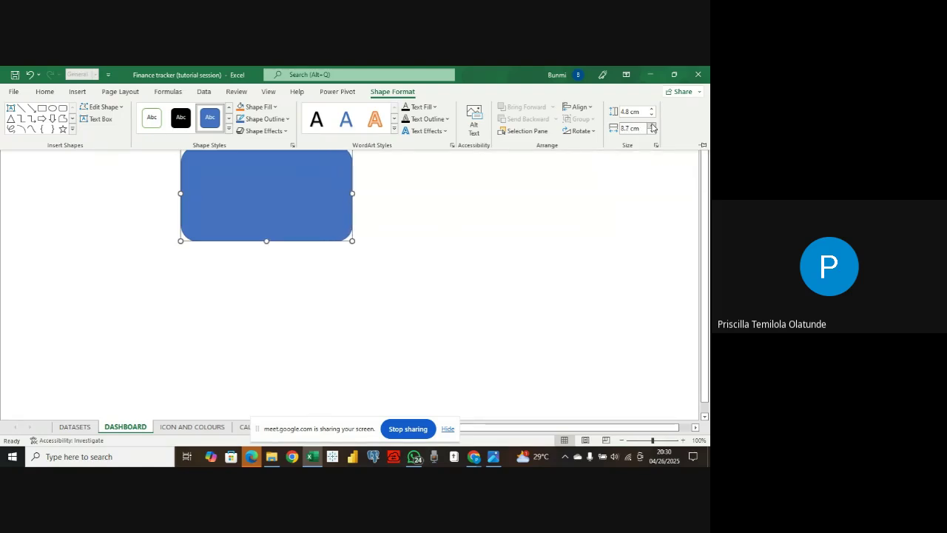
{"action": "left_click", "coordinate": [653, 132]}
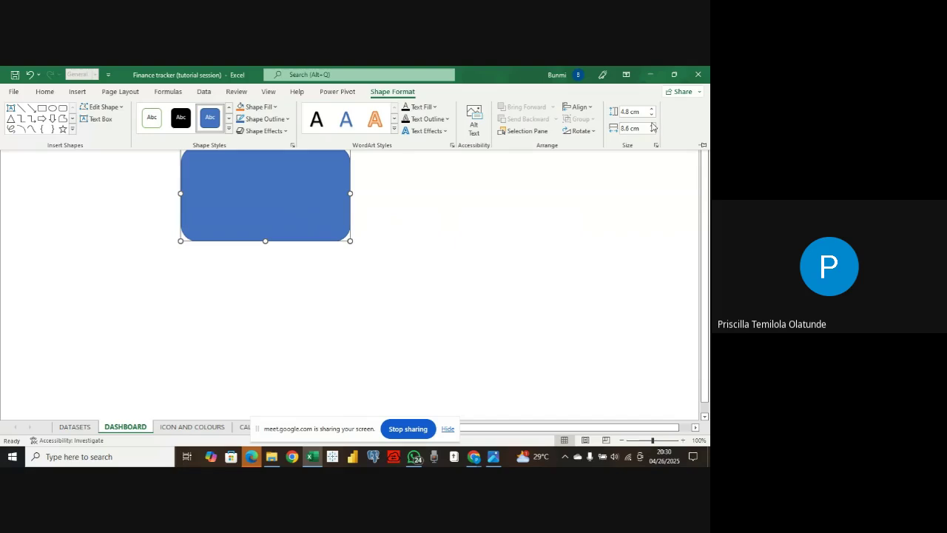
- Show the row and column headings on the DASHBOARD sheet again
{"action": "left_click", "coordinate": [289, 220]}
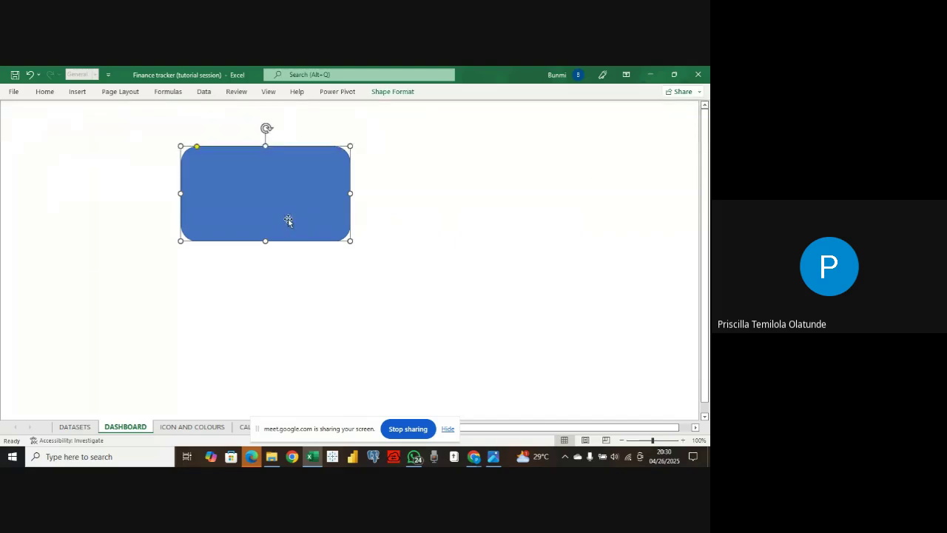
{"action": "right_click", "coordinate": [289, 219]}
{"action": "left_click", "coordinate": [251, 205]}
{"action": "left_click", "coordinate": [268, 92]}
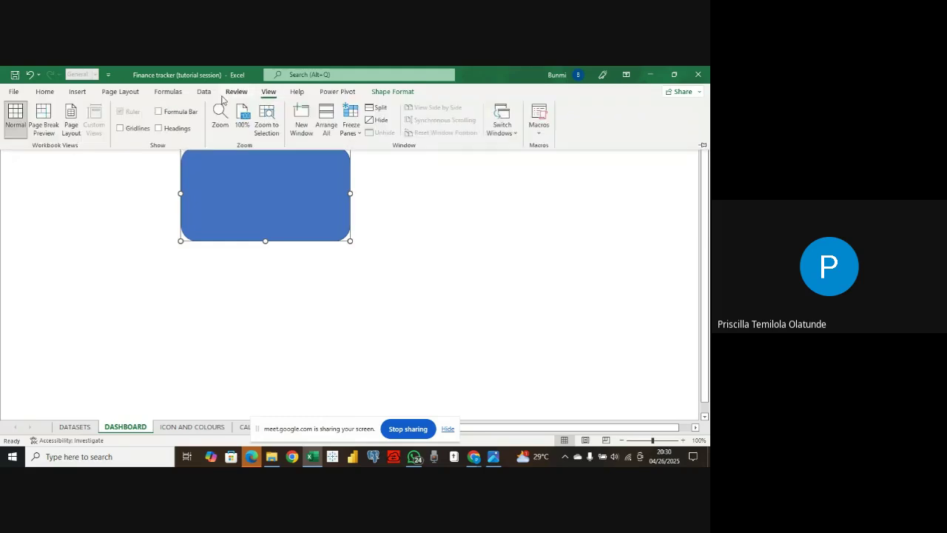
{"action": "left_click", "coordinate": [158, 128]}
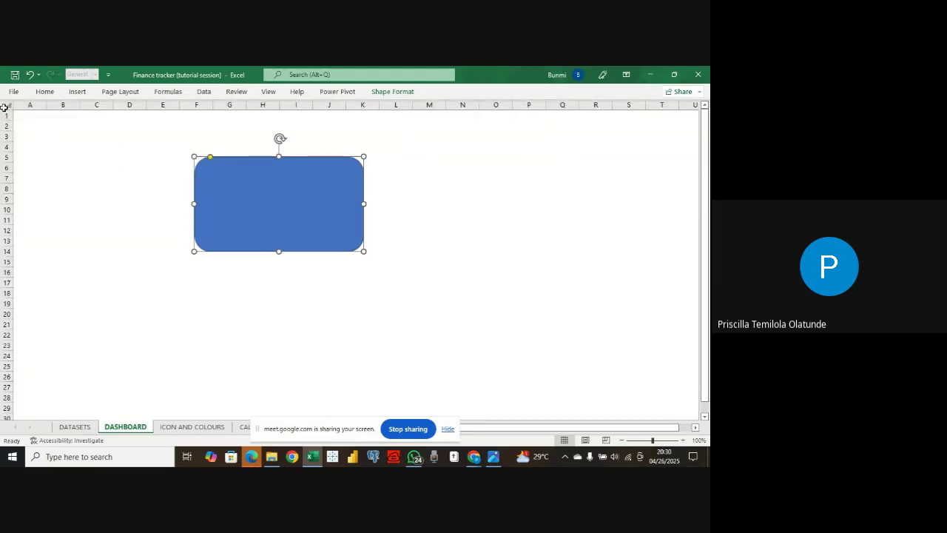
{"action": "left_click", "coordinate": [11, 105]}
{"action": "right_click", "coordinate": [54, 137]}
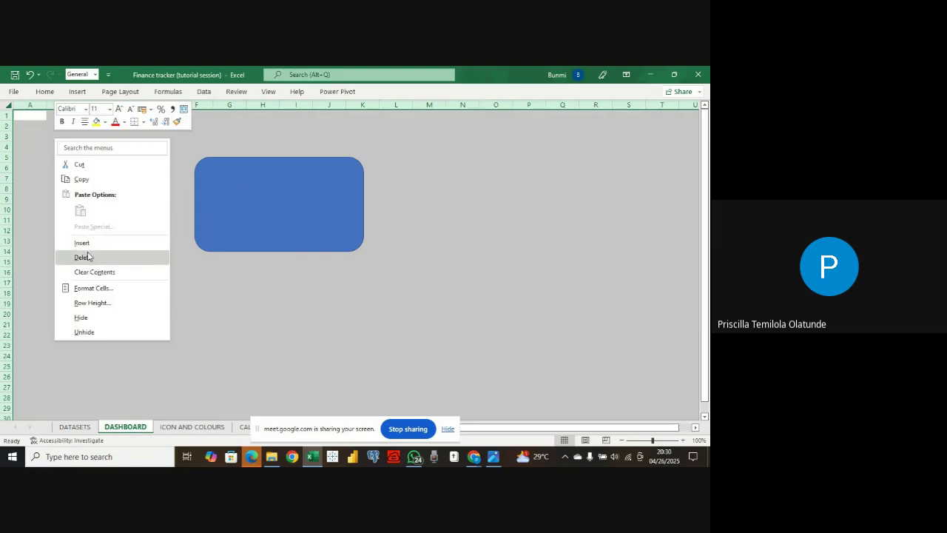
{"action": "left_click", "coordinate": [124, 121]}
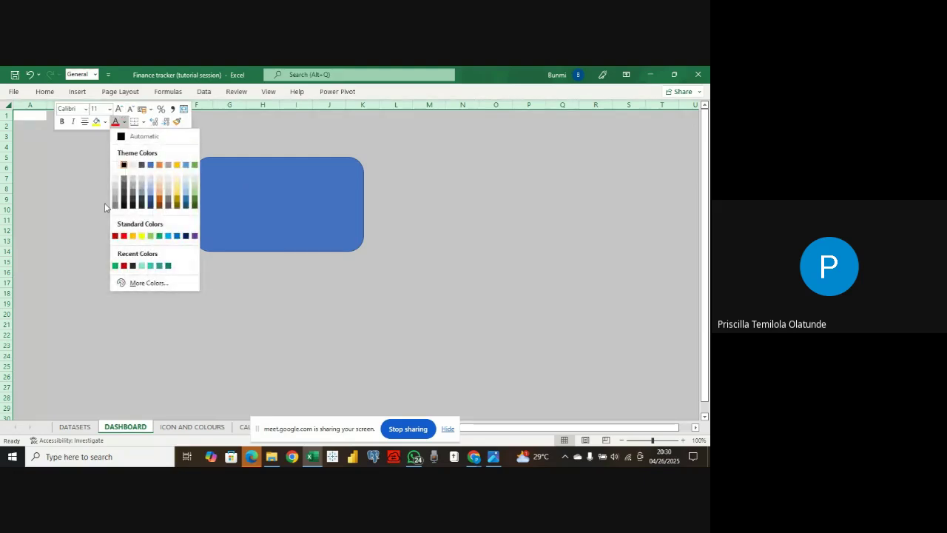
{"action": "left_click", "coordinate": [136, 283]}
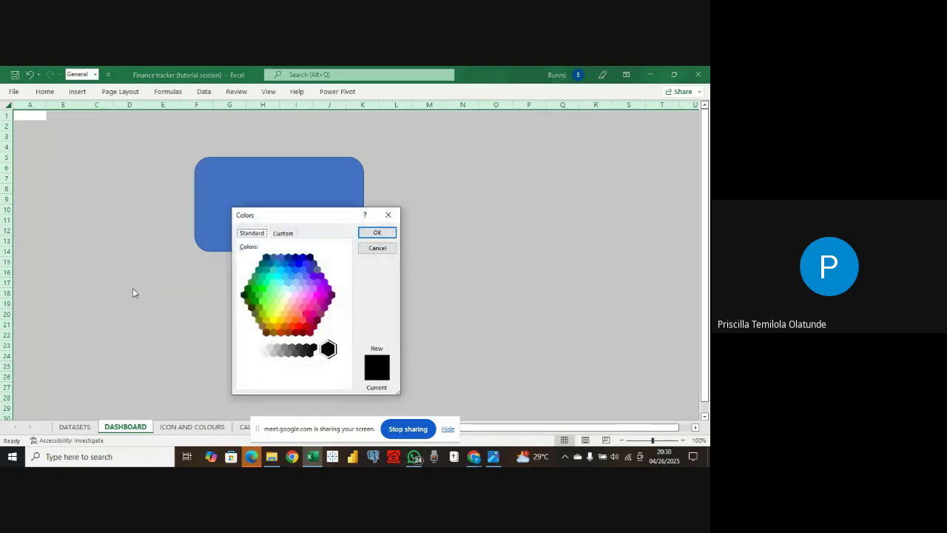
{"action": "left_click", "coordinate": [292, 234]}
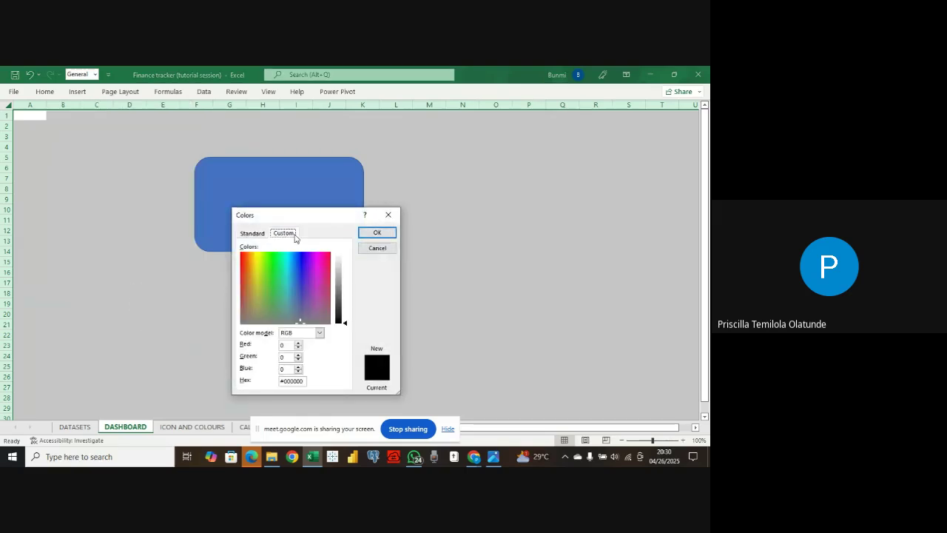
{"action": "left_click", "coordinate": [391, 216]}
- Copy the background colour code #262626 from the ICON AND COLOURS sheet and return to the DASHBOARD sheet
{"action": "left_click", "coordinate": [191, 427]}
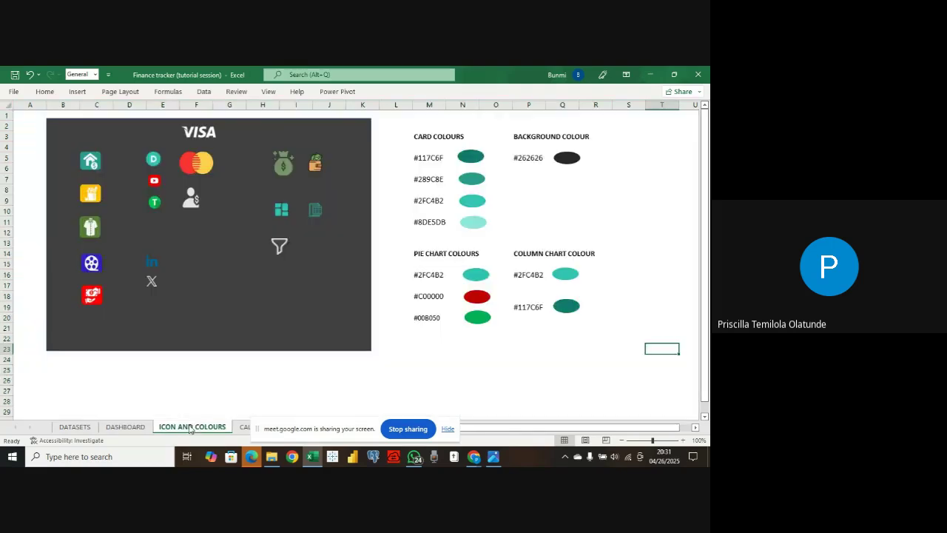
{"action": "left_click", "coordinate": [528, 157]}
{"action": "key", "text": "ctrl+c"}
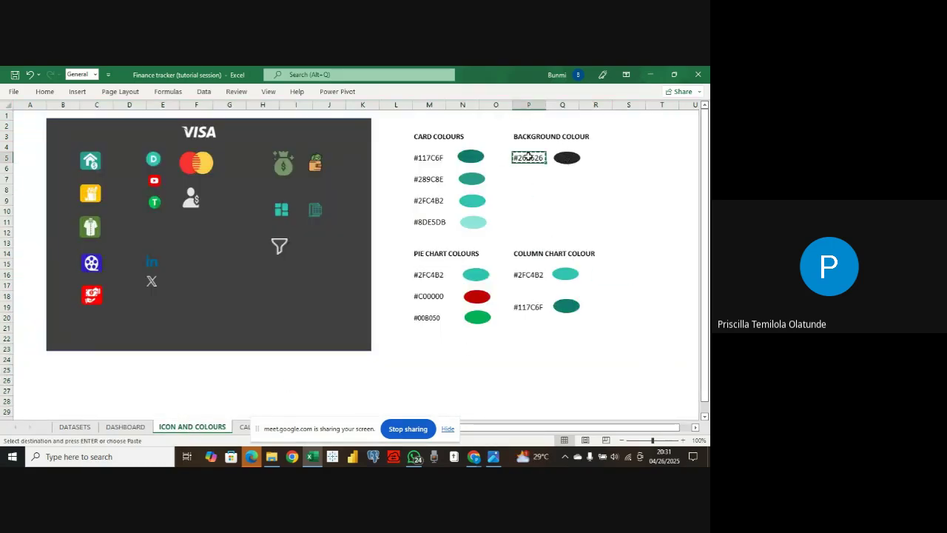
{"action": "left_click", "coordinate": [134, 428]}
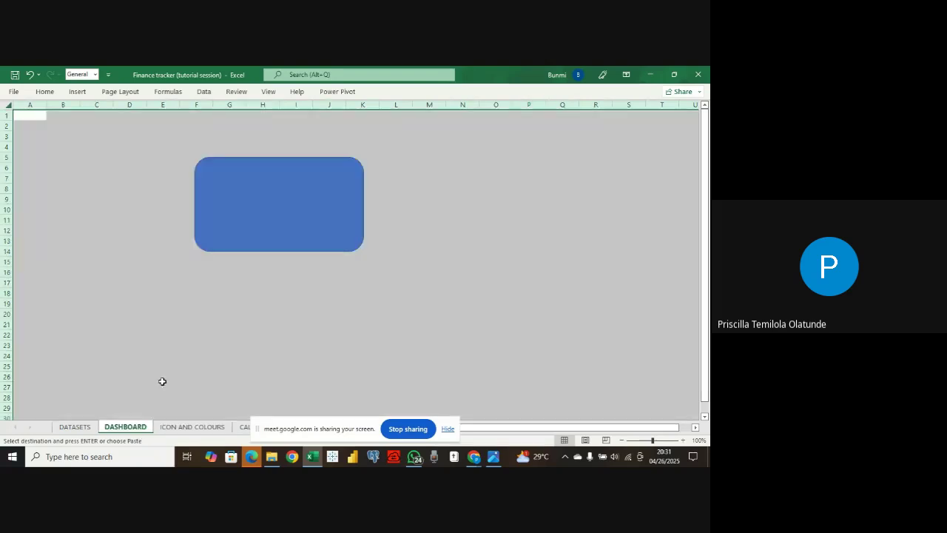
- Set the font colour of all DASHBOARD cells to the copied custom hex colour #262626
{"action": "right_click", "coordinate": [60, 123]}
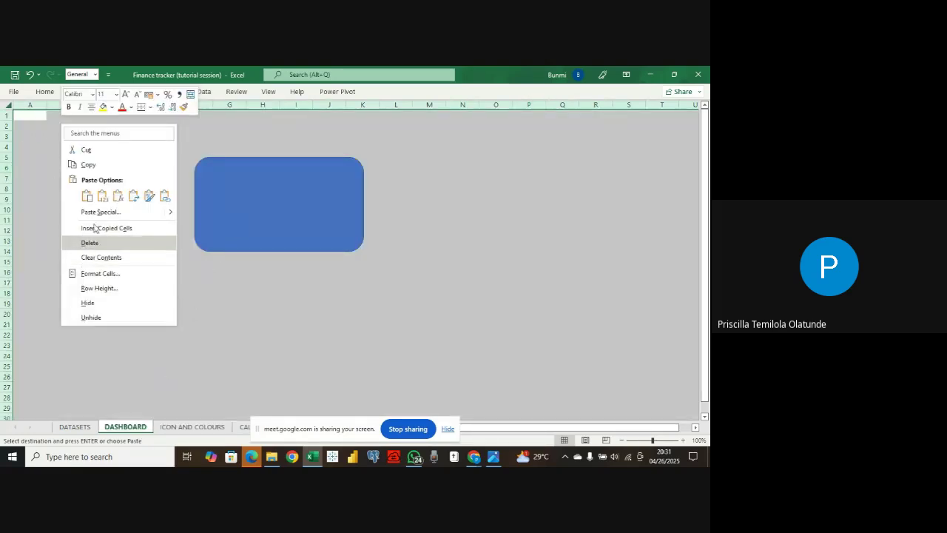
{"action": "left_click", "coordinate": [131, 108]}
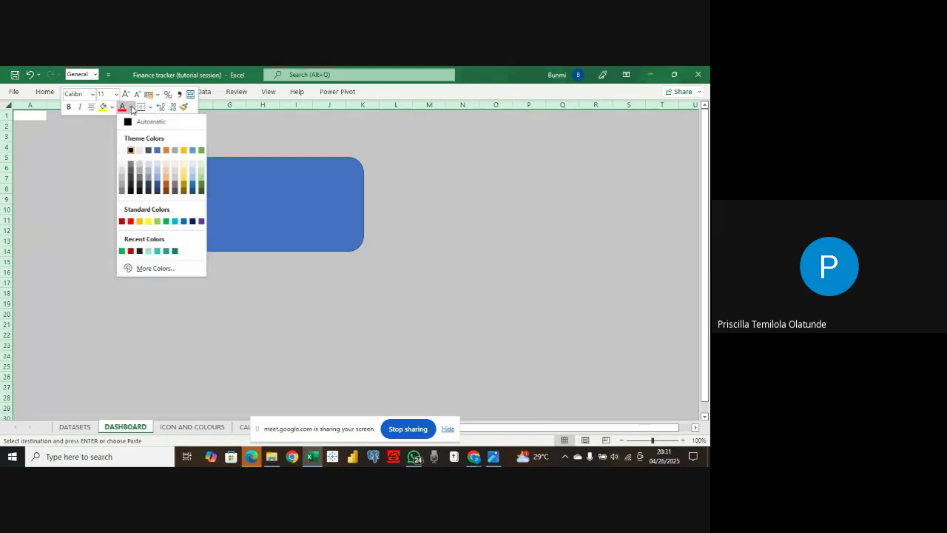
{"action": "left_click", "coordinate": [143, 268]}
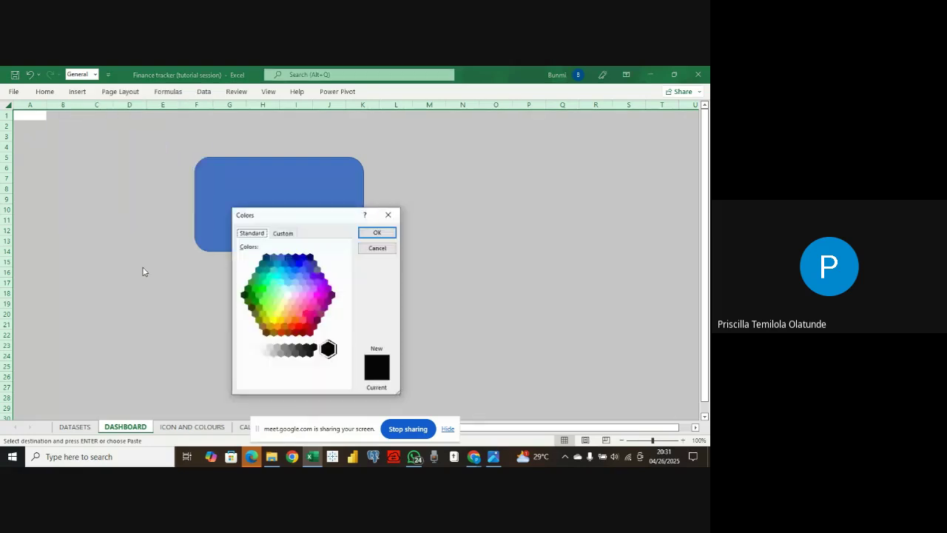
{"action": "left_click", "coordinate": [286, 234]}
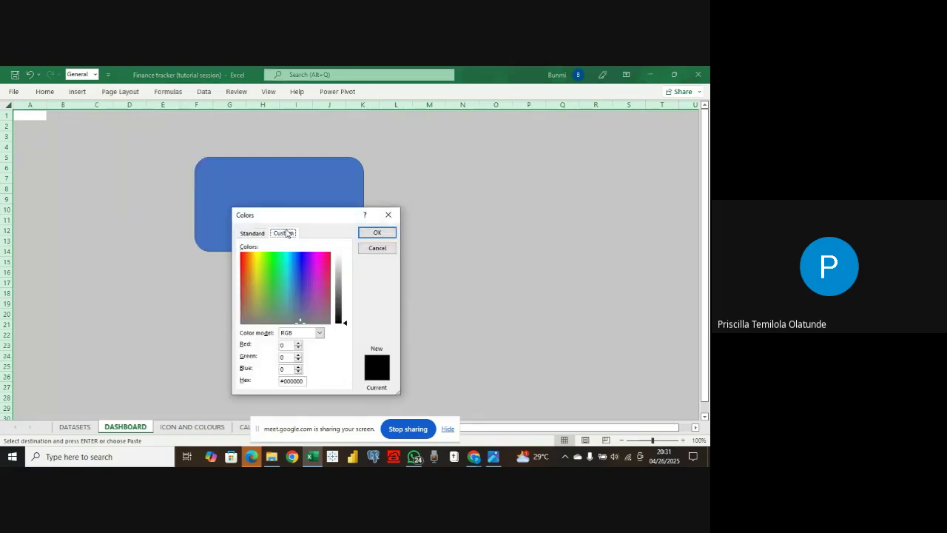
{"action": "left_click", "coordinate": [293, 381]}
{"action": "left_click_drag", "start_coordinate": [303, 381], "coordinate": [279, 380]}
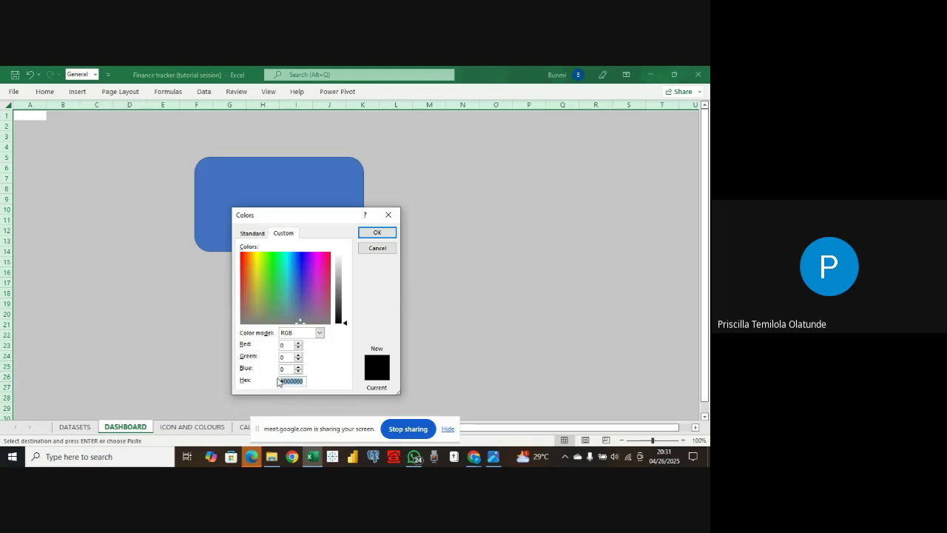
{"action": "key", "text": "ctrl+v"}
{"action": "left_click", "coordinate": [392, 234]}
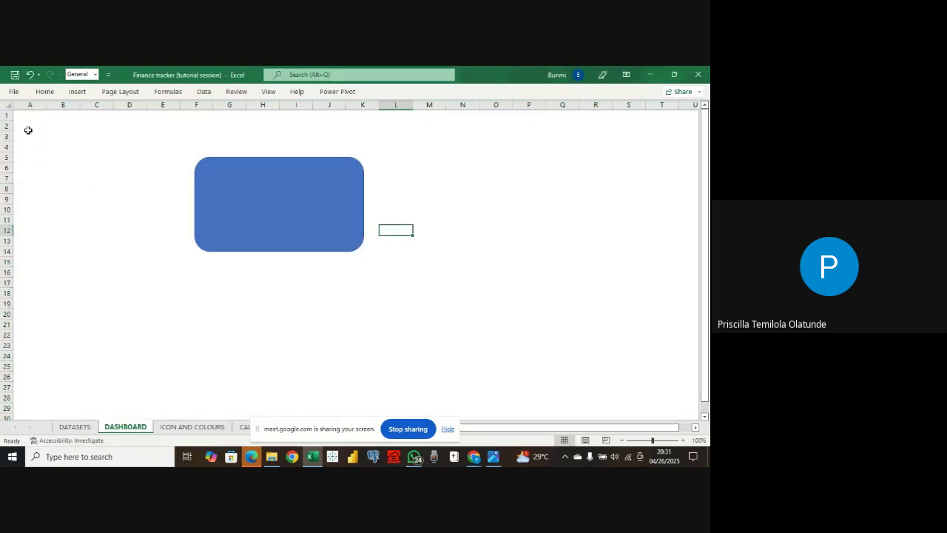
- Select every cell on the DASHBOARD sheet and apply a yellow fill
{"action": "left_click", "coordinate": [28, 127]}
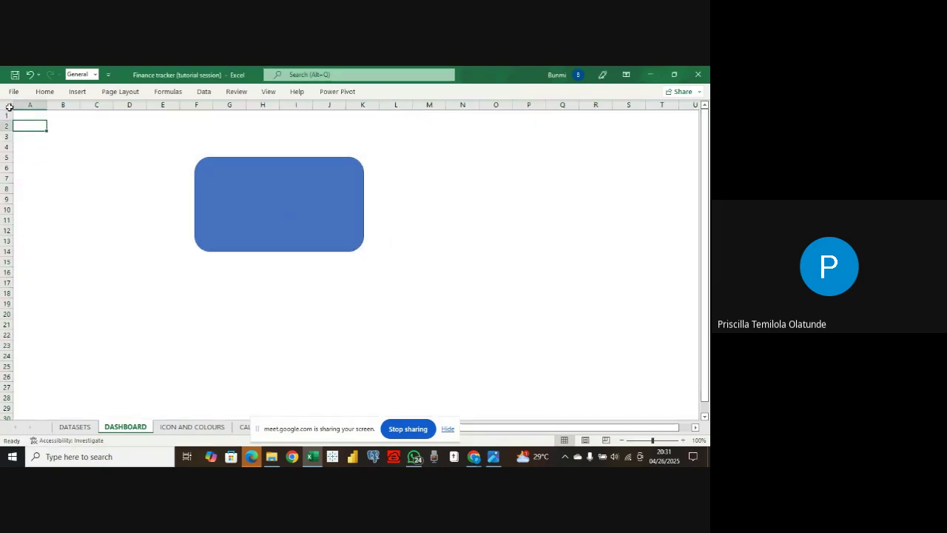
{"action": "left_click", "coordinate": [10, 107]}
{"action": "right_click", "coordinate": [49, 118]}
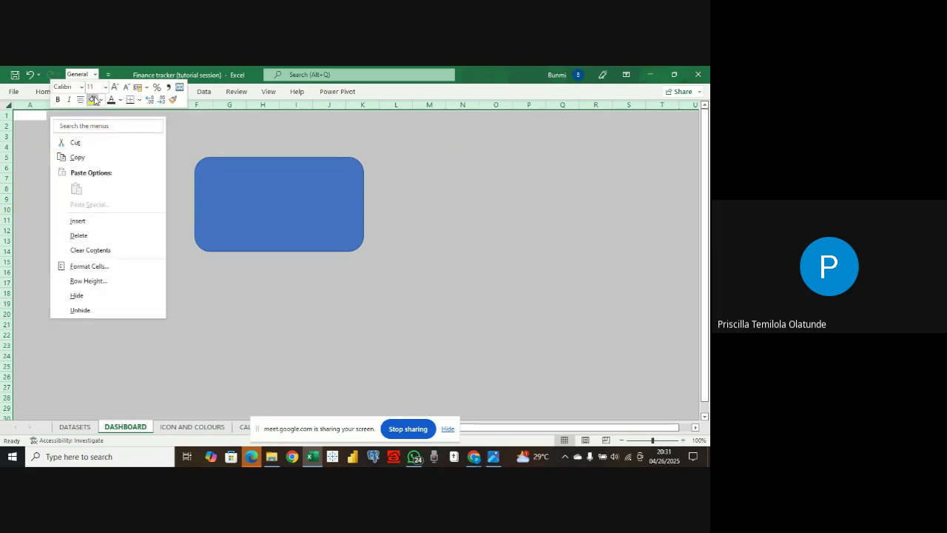
{"action": "left_click", "coordinate": [93, 100]}
{"action": "left_click", "coordinate": [100, 101]}
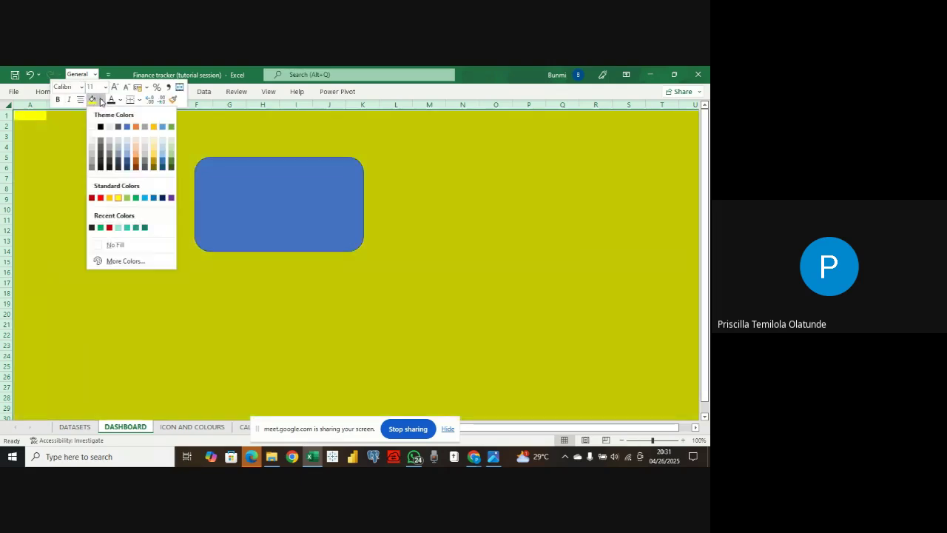
{"action": "left_click", "coordinate": [121, 261]}
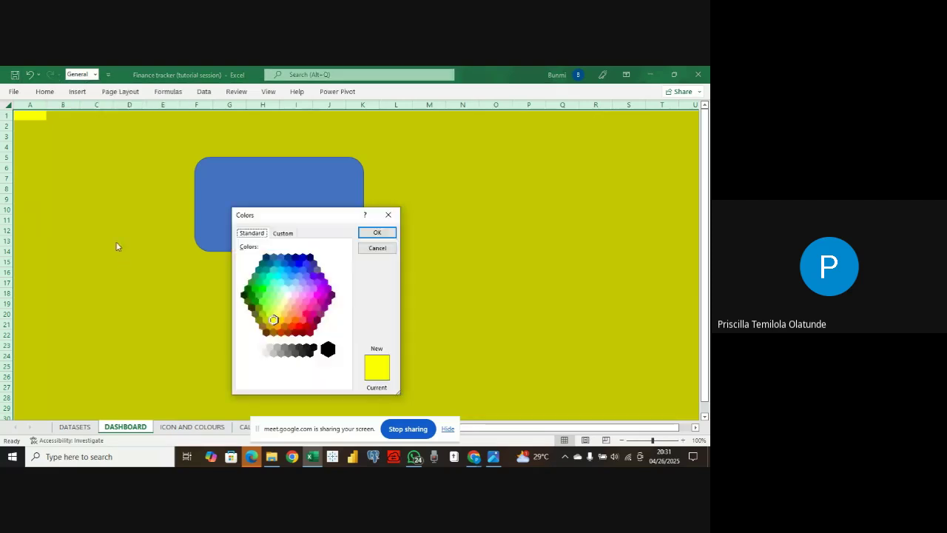
{"action": "left_click", "coordinate": [279, 234]}
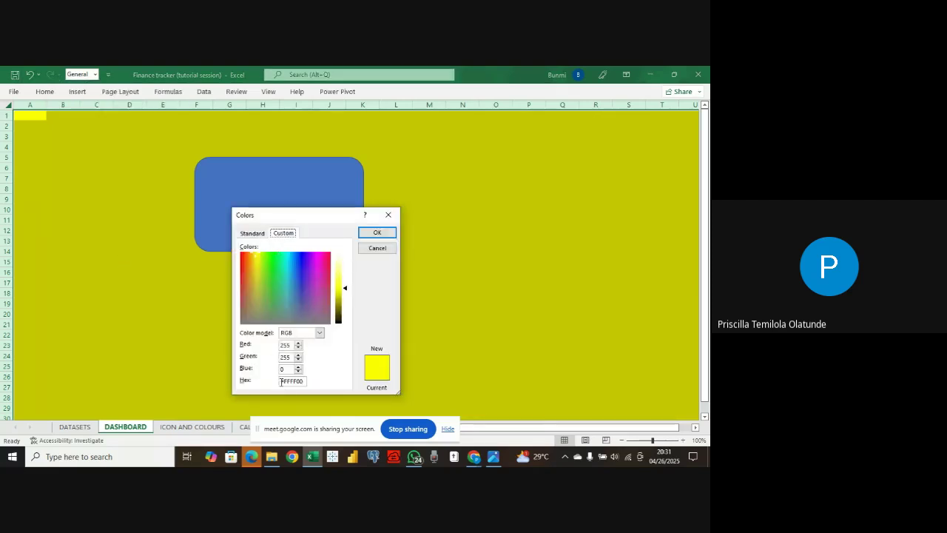
{"action": "left_click_drag", "start_coordinate": [281, 382], "coordinate": [300, 384]}
{"action": "right_click", "coordinate": [298, 382]}
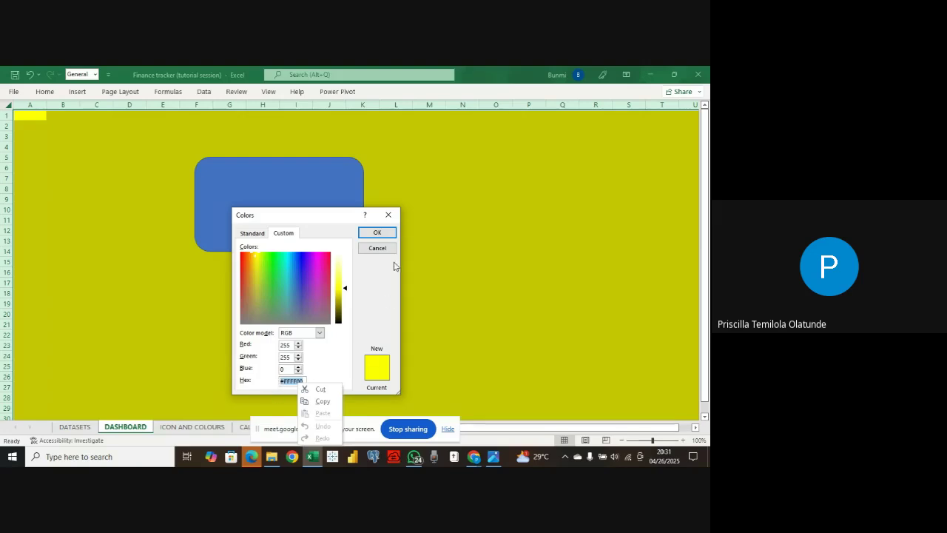
{"action": "left_click", "coordinate": [388, 214]}
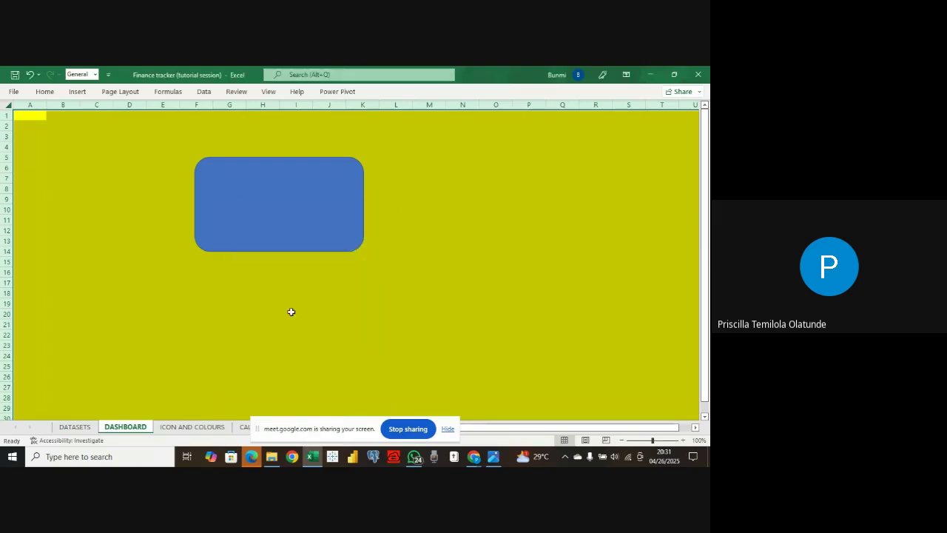
- Copy the background colour code #262626 from the ICON AND COLOURS sheet again and return to the DASHBOARD sheet
{"action": "left_click", "coordinate": [179, 427]}
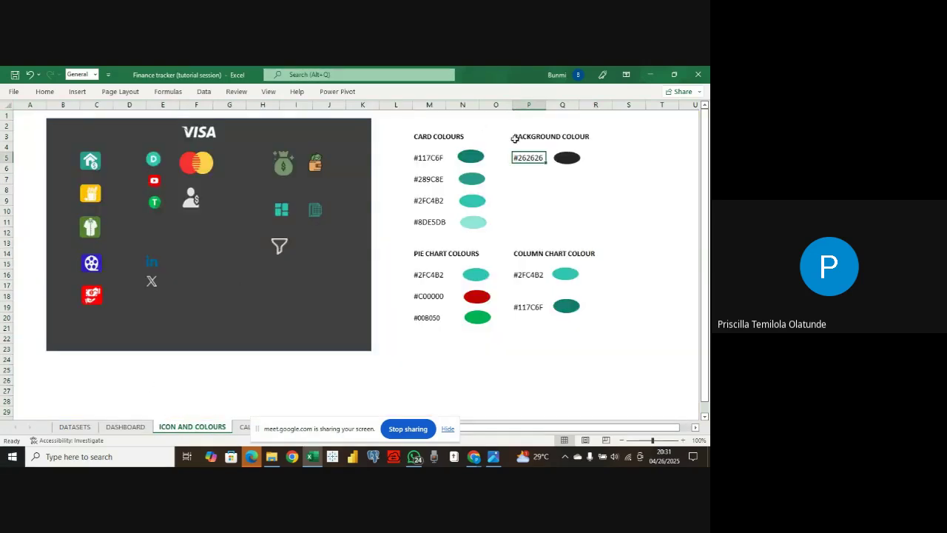
{"action": "key", "text": "ctrl+c"}
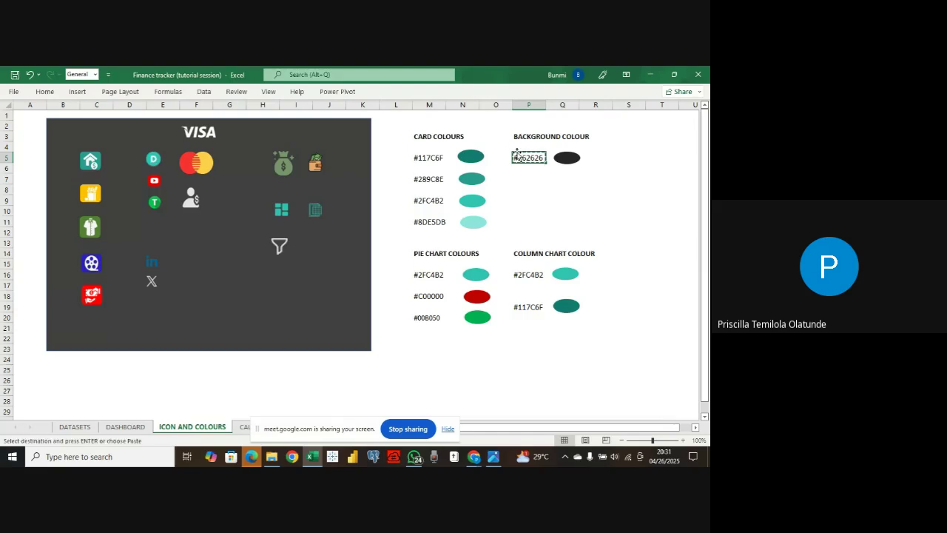
{"action": "left_click", "coordinate": [125, 427]}
- Fill all selected DASHBOARD cells with the copied custom hex colour #262626
{"action": "right_click", "coordinate": [38, 122]}
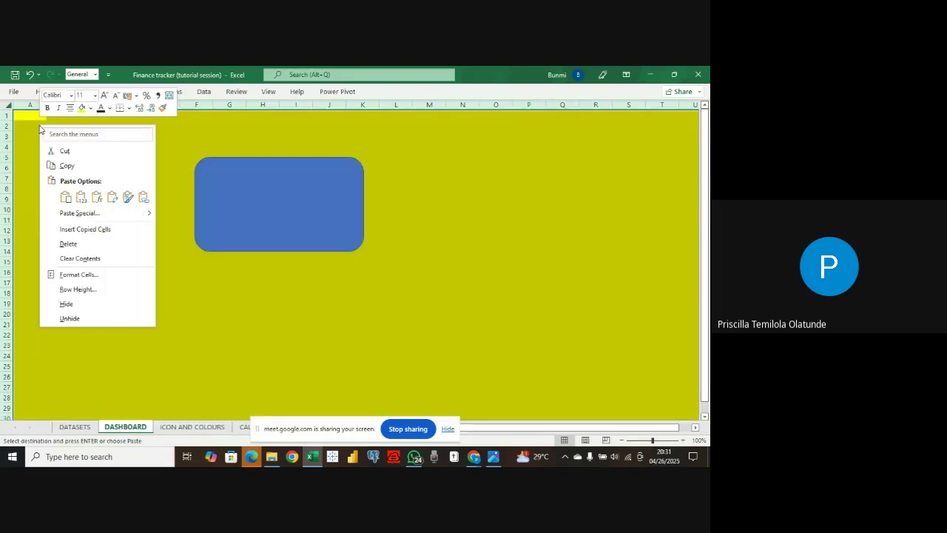
{"action": "left_click", "coordinate": [89, 109]}
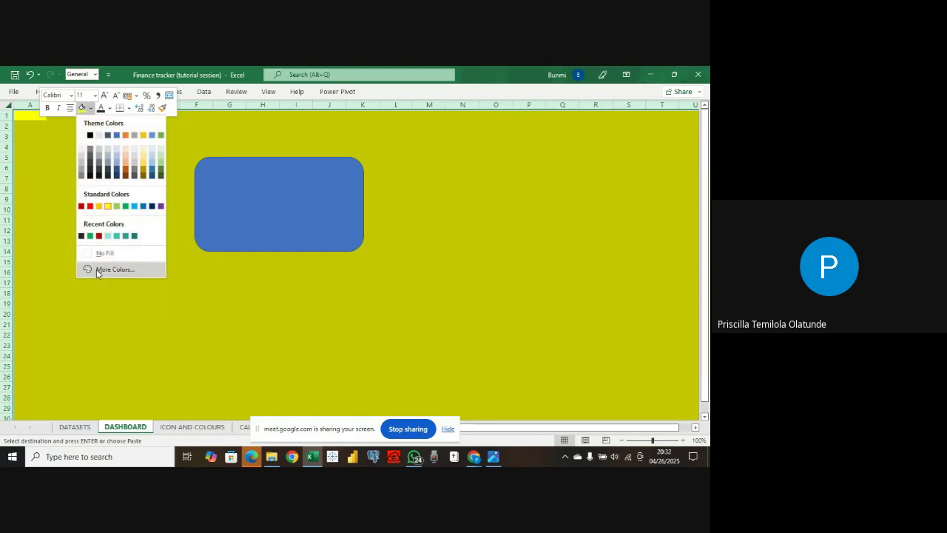
{"action": "left_click", "coordinate": [96, 267]}
{"action": "left_click", "coordinate": [287, 234]}
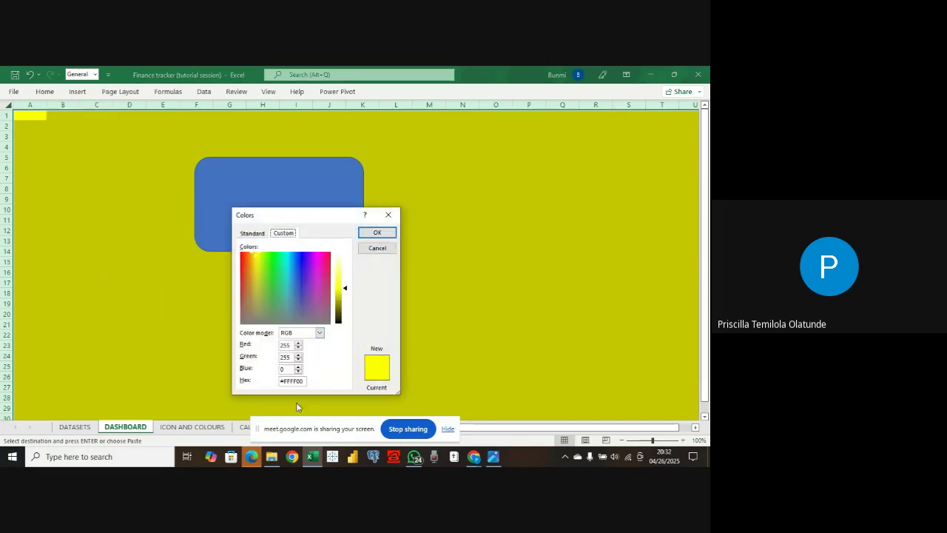
{"action": "mouse_move", "coordinate": [284, 381]}
{"action": "left_mouse_down"}
{"action": "mouse_move", "coordinate": [300, 380]}
{"action": "mouse_move", "coordinate": [279, 383]}
{"action": "left_mouse_up"}
{"action": "key", "text": "ctrl+v"}
{"action": "left_click", "coordinate": [379, 232]}
- Give the blue rounded rectangle a solid fill in the recently used dark colour #262626
{"action": "left_click", "coordinate": [313, 217]}
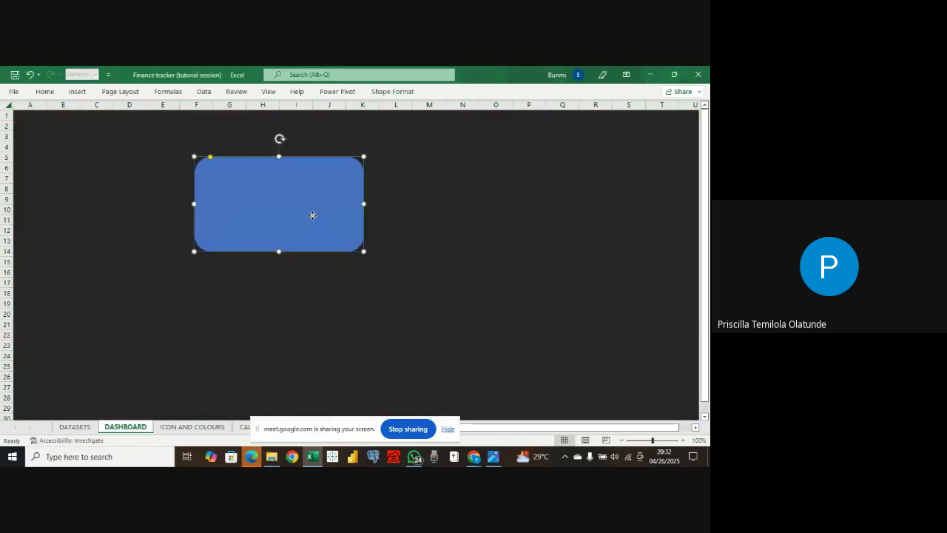
{"action": "right_click", "coordinate": [312, 214]}
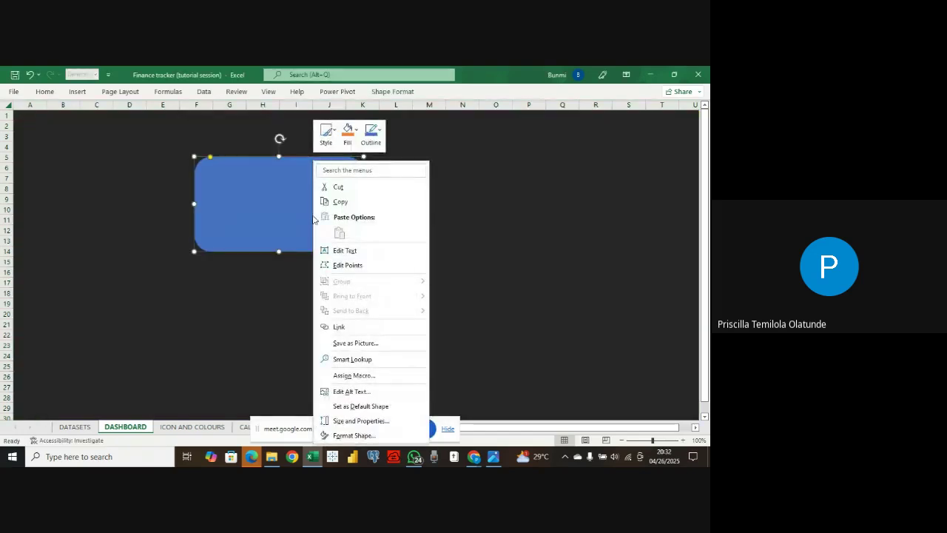
{"action": "left_click", "coordinate": [354, 435]}
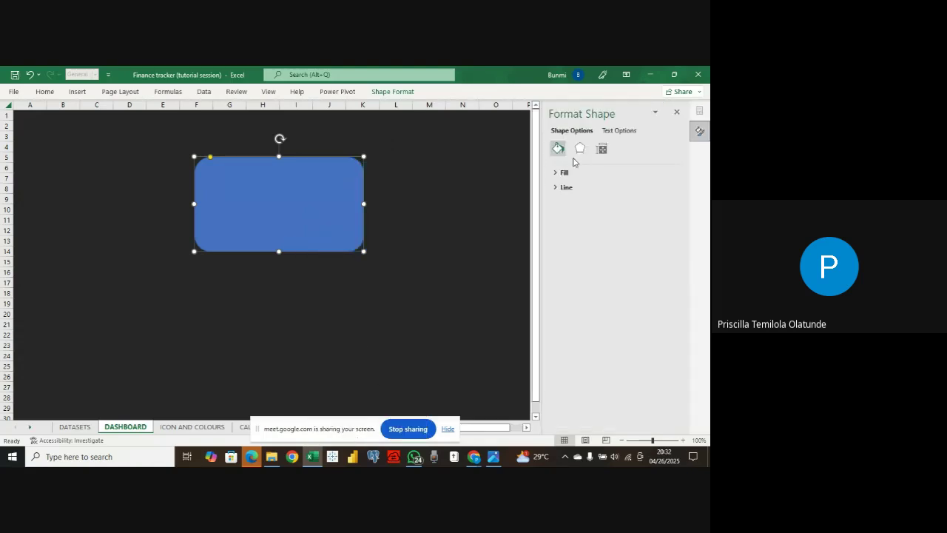
{"action": "left_click", "coordinate": [563, 173]}
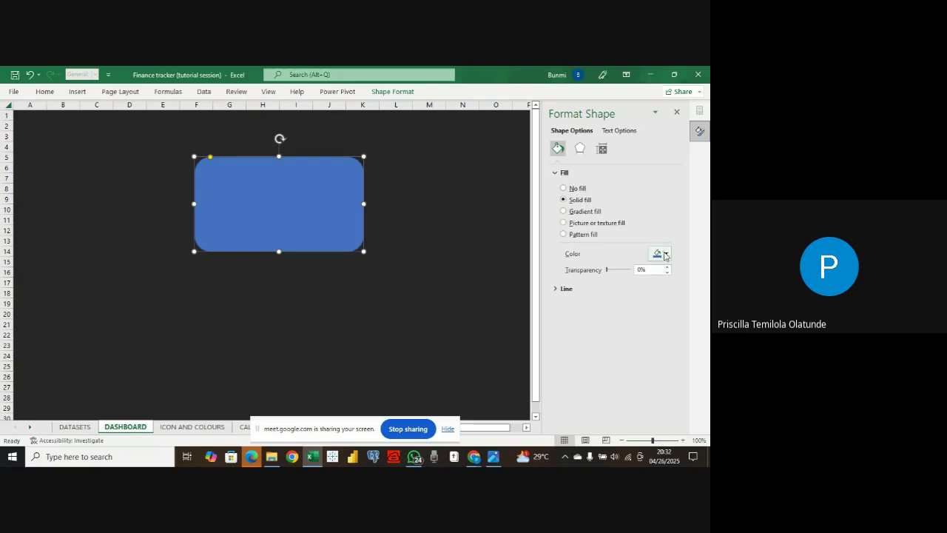
{"action": "left_click", "coordinate": [658, 253]}
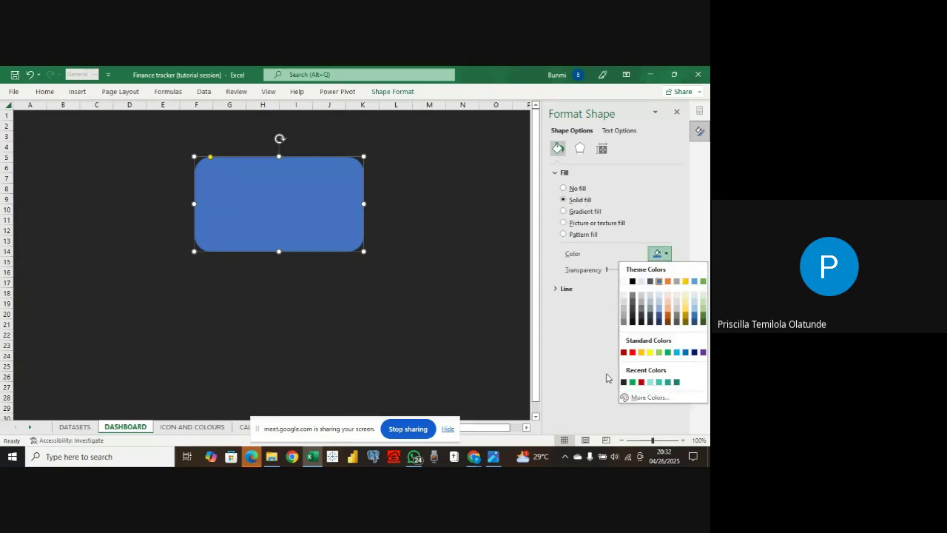
{"action": "left_click", "coordinate": [629, 385]}
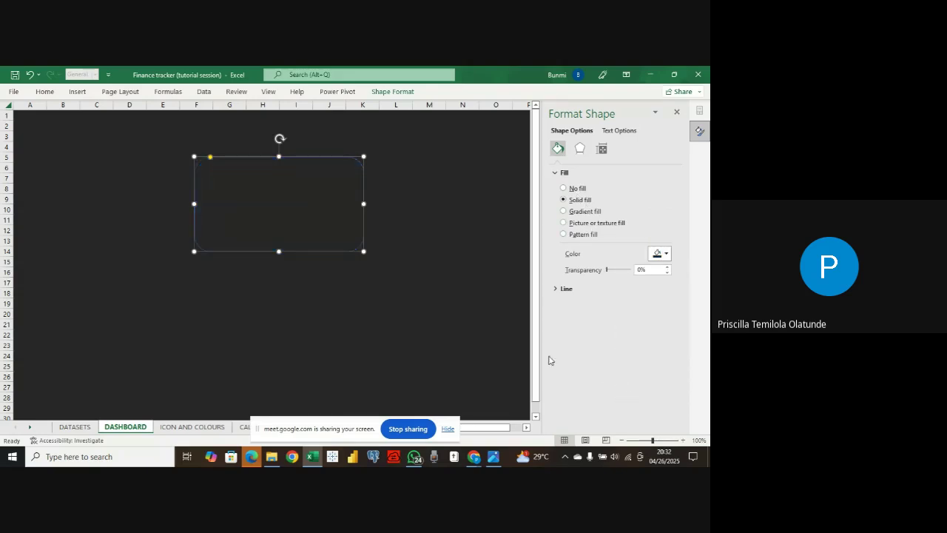
{"action": "left_click", "coordinate": [463, 323]}
- Remove the outline from the dark rounded rectangle by setting its line to No line
{"action": "left_click", "coordinate": [273, 195]}
{"action": "left_click", "coordinate": [566, 289]}
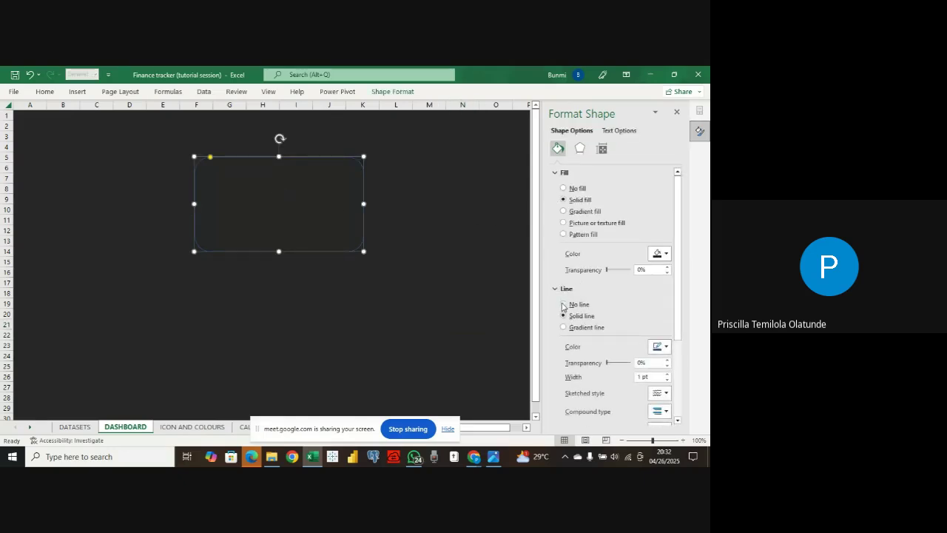
{"action": "left_click", "coordinate": [563, 304]}
{"action": "left_click", "coordinate": [466, 286]}
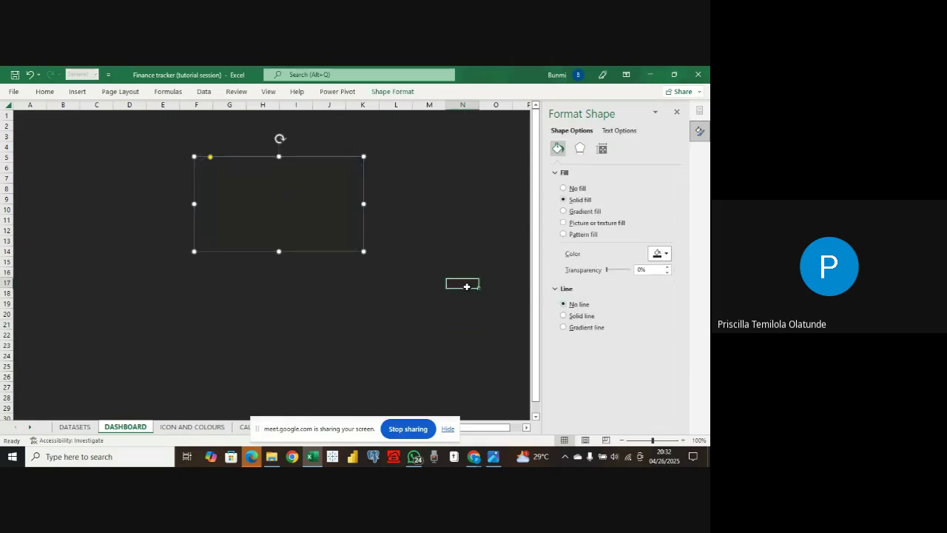
- Apply the outer shadow preset that casts straight down below the rounded rectangle
{"action": "left_click", "coordinate": [286, 205]}
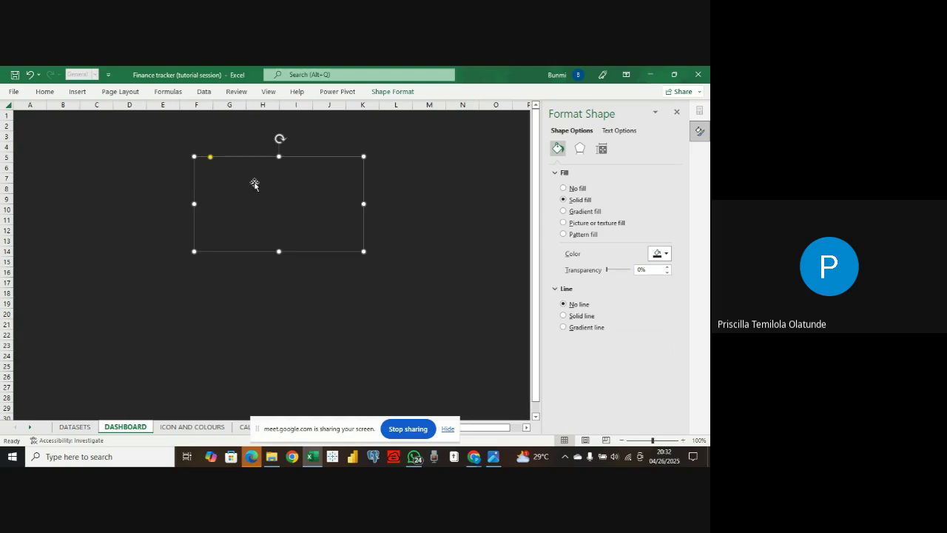
{"action": "left_click", "coordinate": [580, 149]}
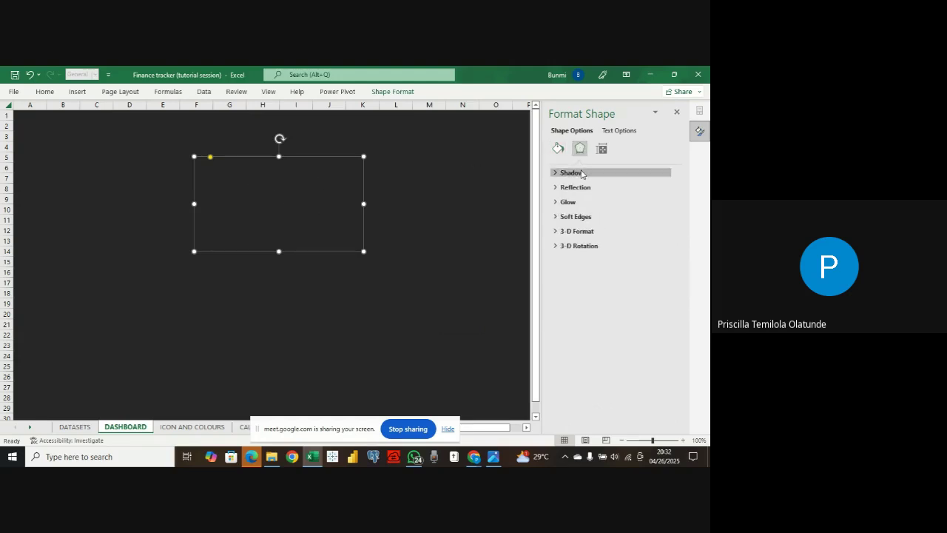
{"action": "left_click", "coordinate": [581, 173]}
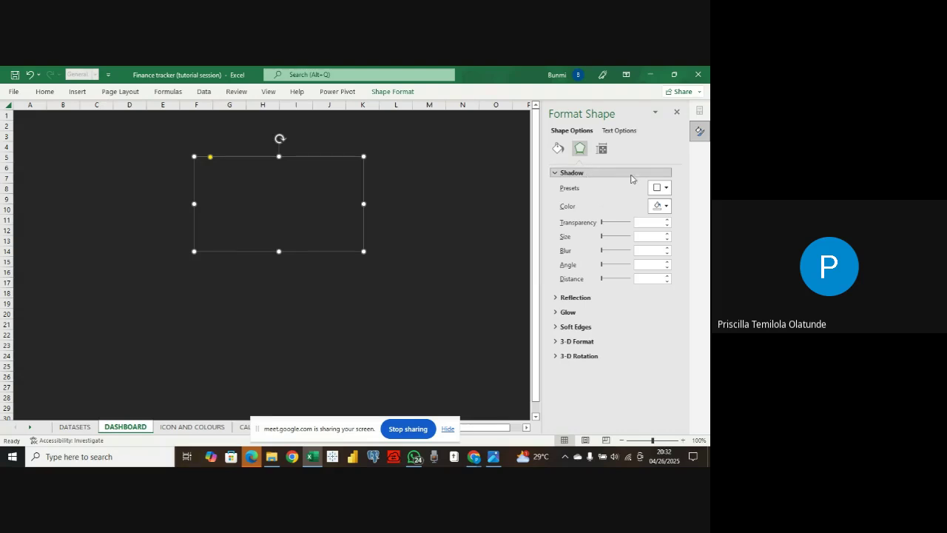
{"action": "left_click", "coordinate": [658, 187]}
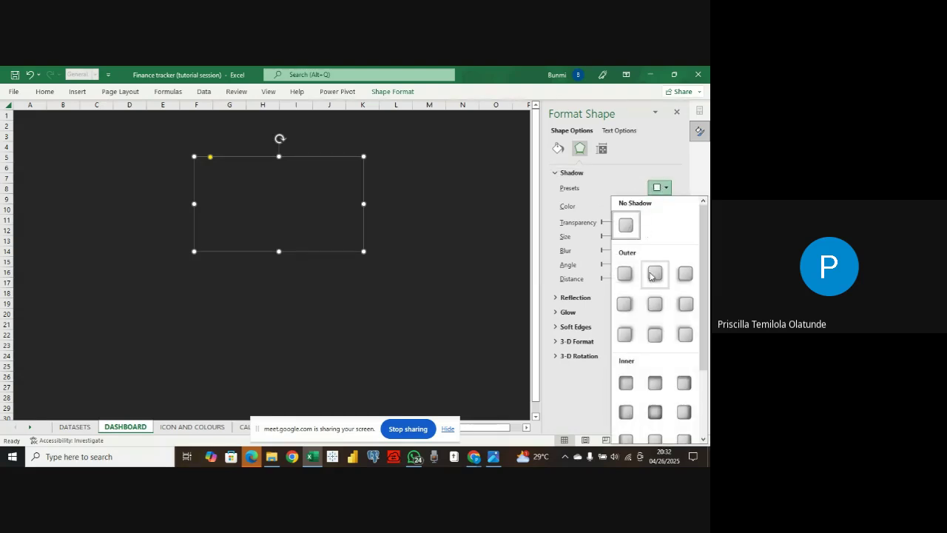
{"action": "left_click", "coordinate": [654, 274]}
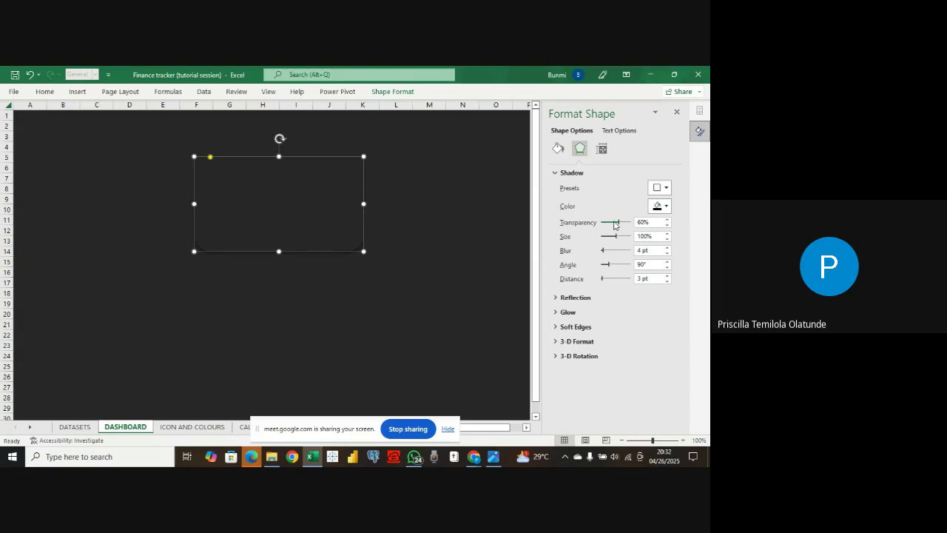
- Lower the transparency of the rounded rectangle's shadow to 17%
{"action": "double_click", "coordinate": [667, 226]}
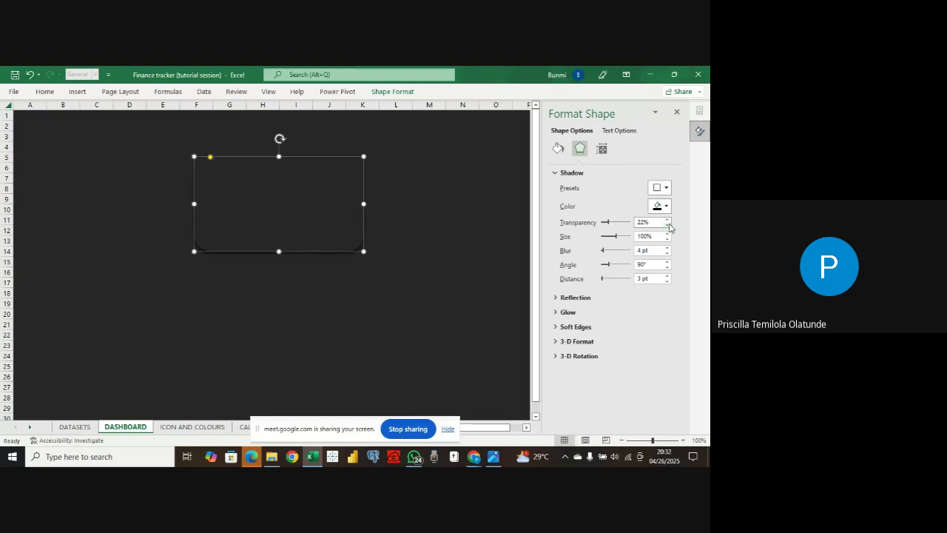
{"action": "double_click", "coordinate": [668, 226]}
{"action": "left_click", "coordinate": [384, 230]}
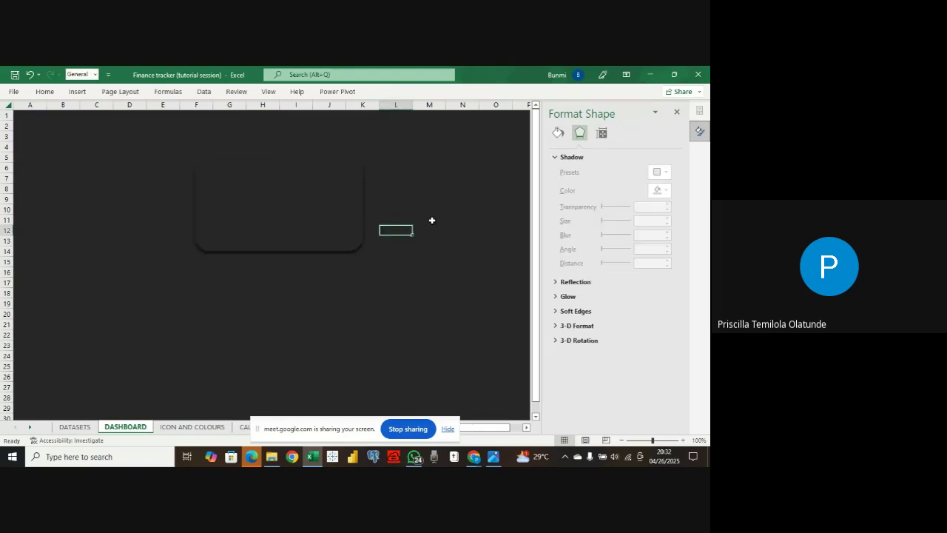
{"action": "left_click", "coordinate": [344, 212]}
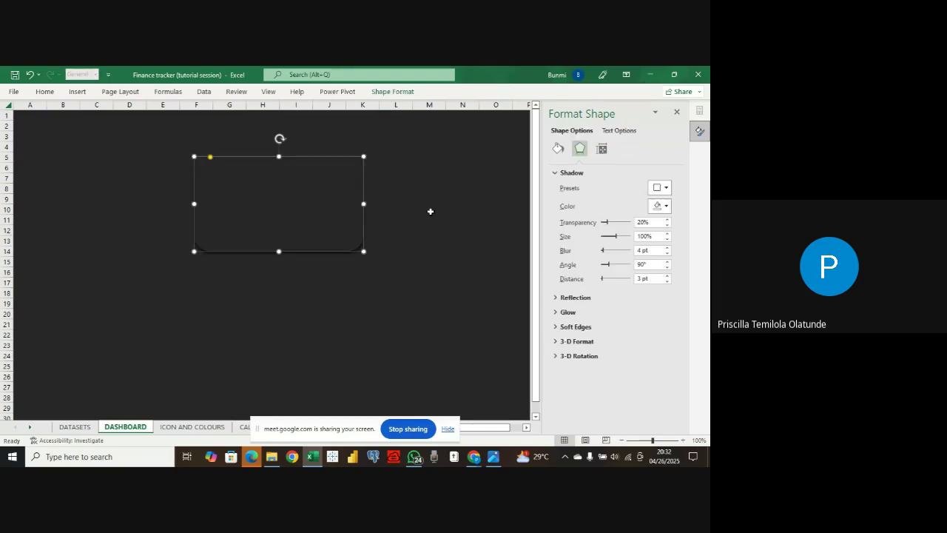
{"action": "double_click", "coordinate": [666, 227]}
{"action": "left_click", "coordinate": [386, 303]}
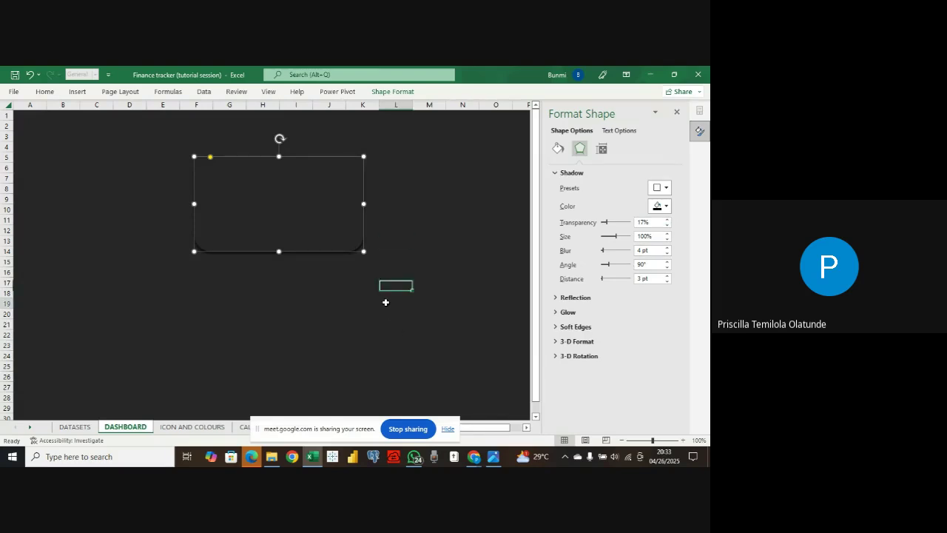
- Move the rounded rectangle toward column A so that it spans about columns D to I
{"action": "left_click", "coordinate": [474, 456]}
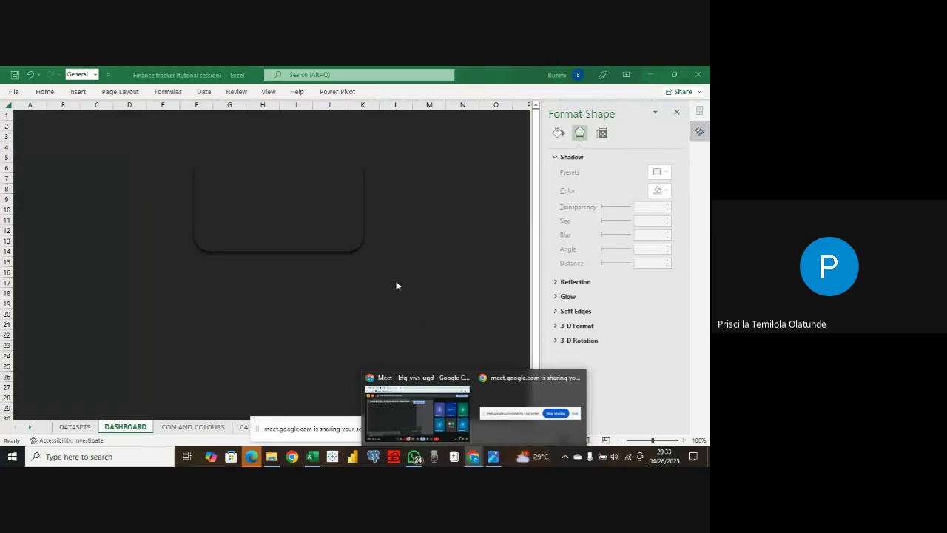
{"action": "left_click", "coordinate": [334, 220]}
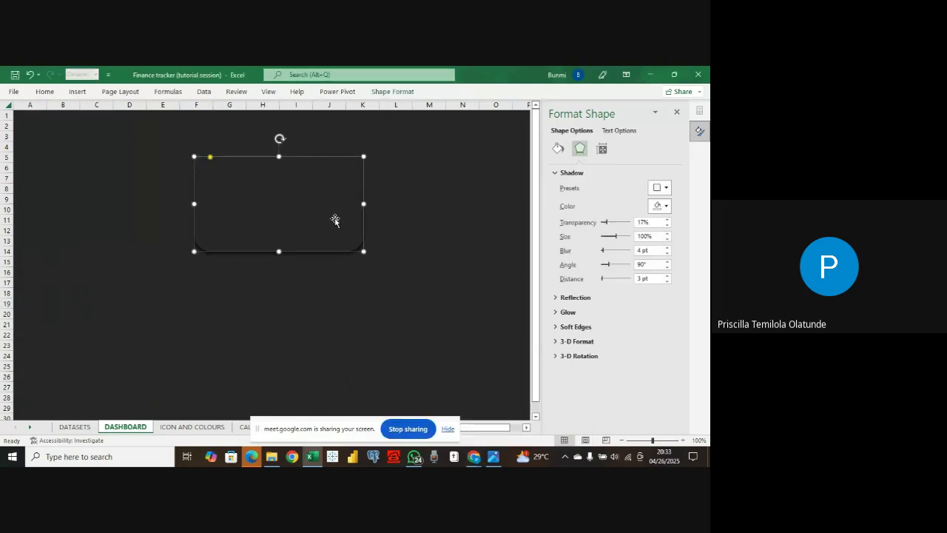
{"action": "left_click_drag", "start_coordinate": [335, 218], "coordinate": [275, 223]}
{"action": "left_click", "coordinate": [370, 192]}
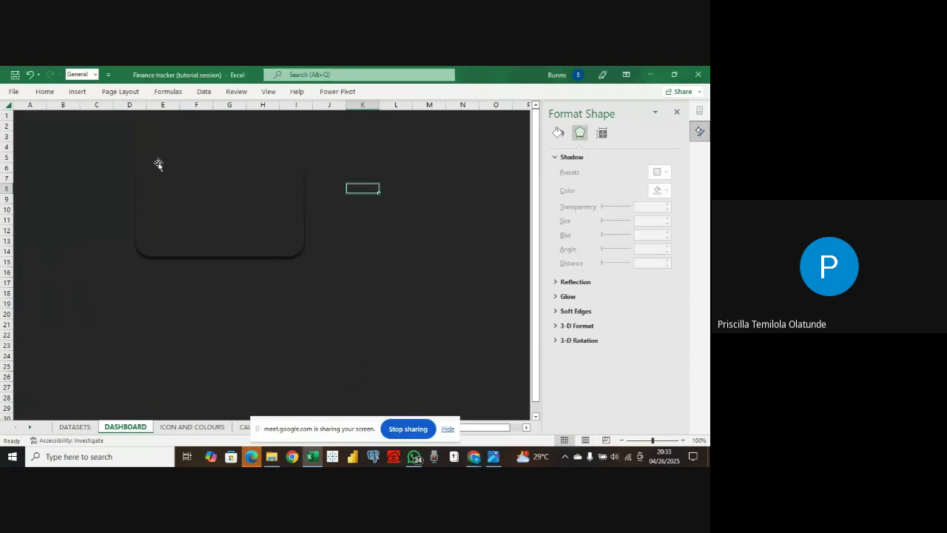
- Select every cell on the DASHBOARD sheet and apply a white fill
{"action": "left_click", "coordinate": [60, 126]}
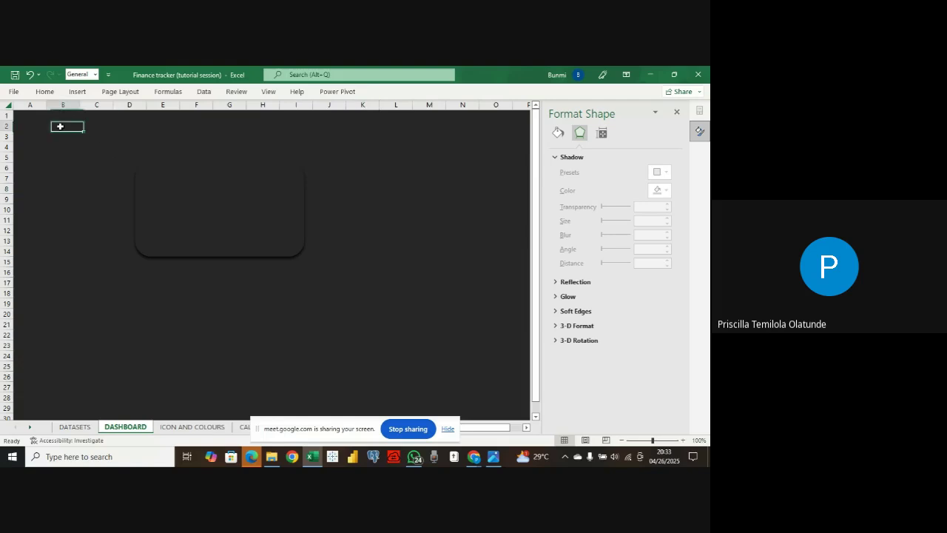
{"action": "left_click", "coordinate": [9, 106]}
{"action": "right_click", "coordinate": [27, 134]}
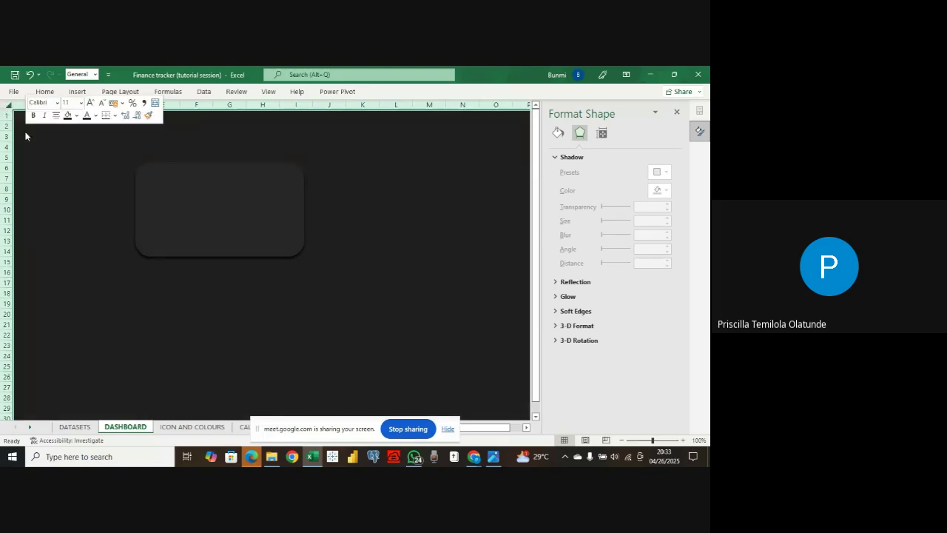
{"action": "left_click", "coordinate": [75, 116]}
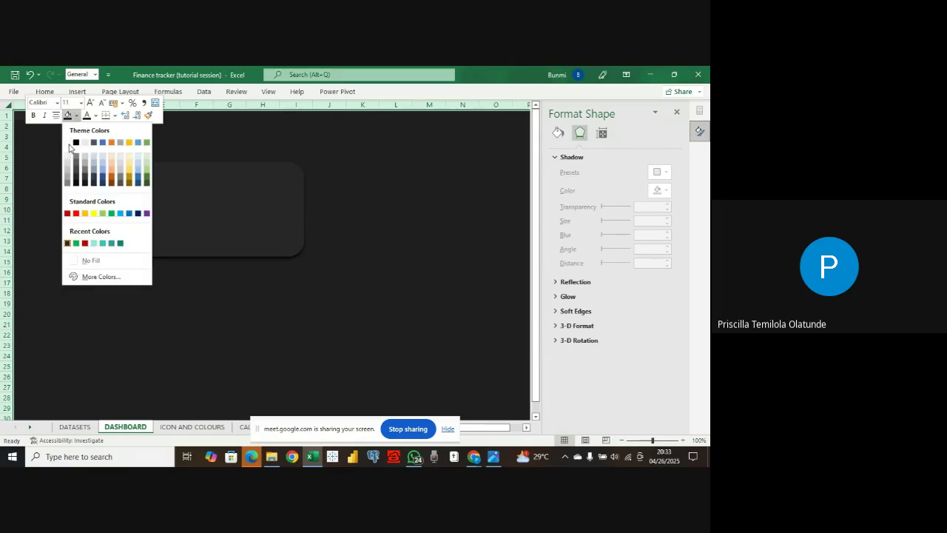
{"action": "left_click", "coordinate": [68, 143]}
{"action": "left_click", "coordinate": [74, 144]}
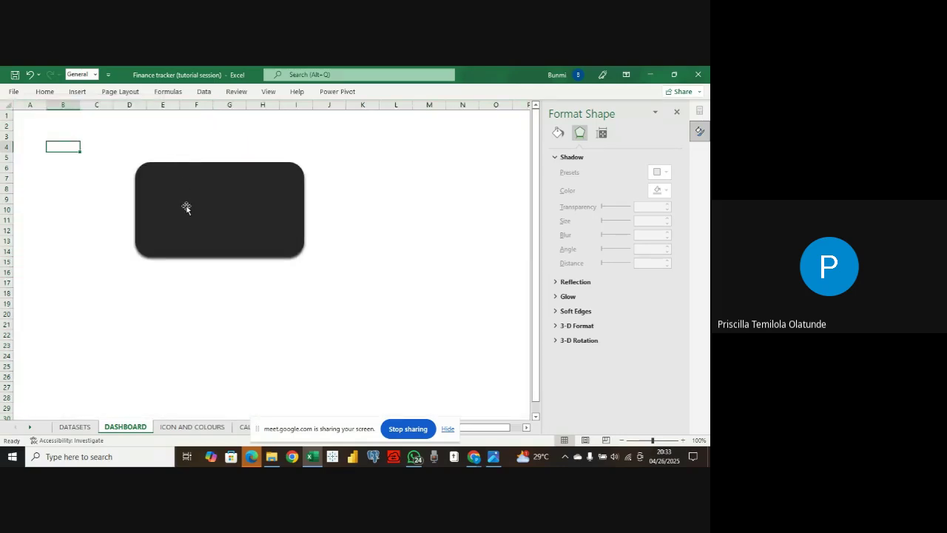
- Reposition the dark rectangle over about columns E to J from row 7 and close the shape formatting settings
{"action": "left_click_drag", "start_coordinate": [188, 198], "coordinate": [186, 192]}
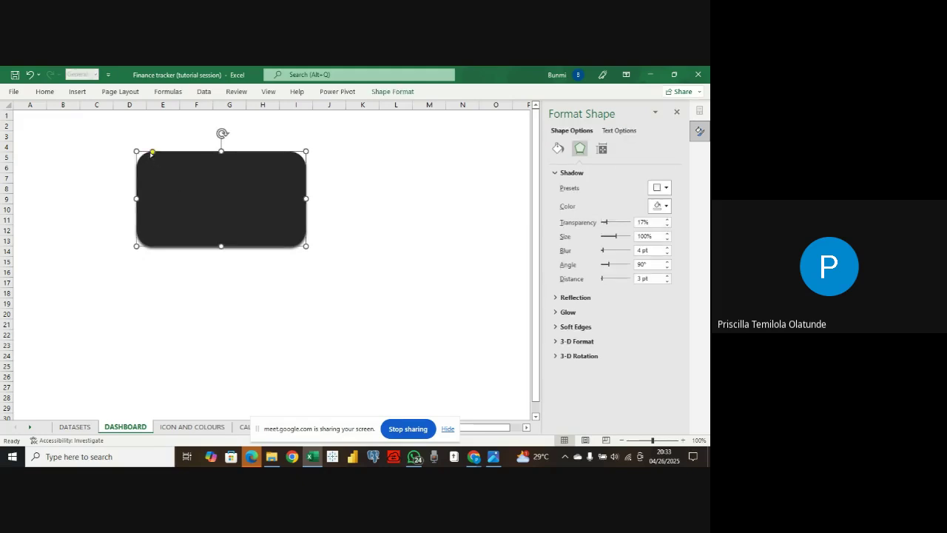
{"action": "left_click_drag", "start_coordinate": [152, 158], "coordinate": [182, 194]}
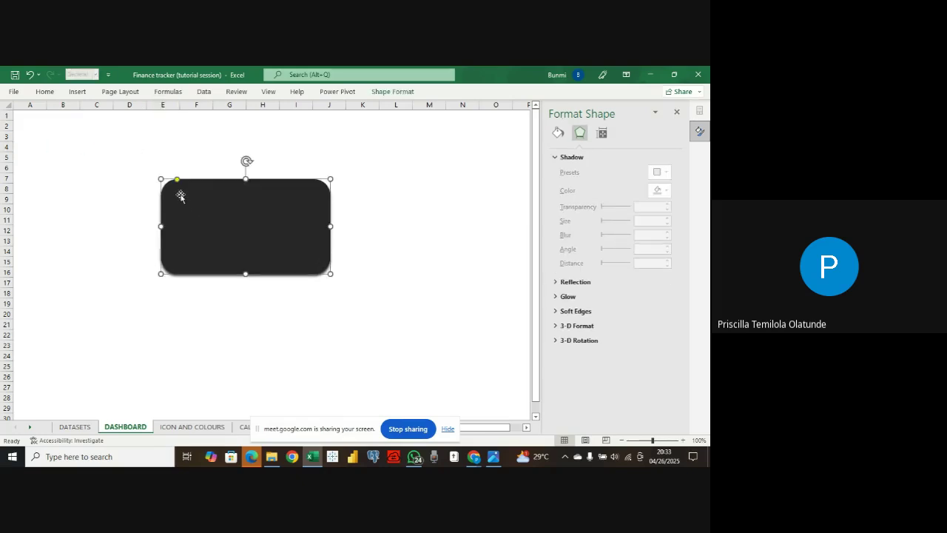
{"action": "left_click", "coordinate": [676, 112]}
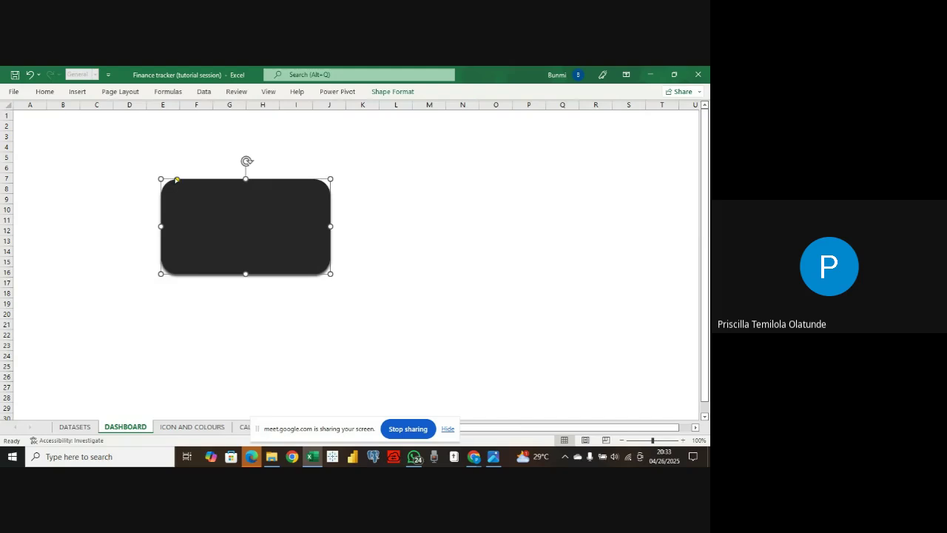
- Tighten the rectangle's rounded corners and duplicate it, placing a narrower copy beside the original over about columns L to P
{"action": "mouse_move", "coordinate": [177, 179]}
{"action": "left_mouse_down"}
{"action": "mouse_move", "coordinate": [184, 197]}
{"action": "mouse_move", "coordinate": [190, 184]}
{"action": "mouse_move", "coordinate": [265, 203]}
{"action": "mouse_move", "coordinate": [499, 229]}
{"action": "mouse_move", "coordinate": [435, 223]}
{"action": "left_mouse_up"}
{"action": "left_click", "coordinate": [245, 177]}
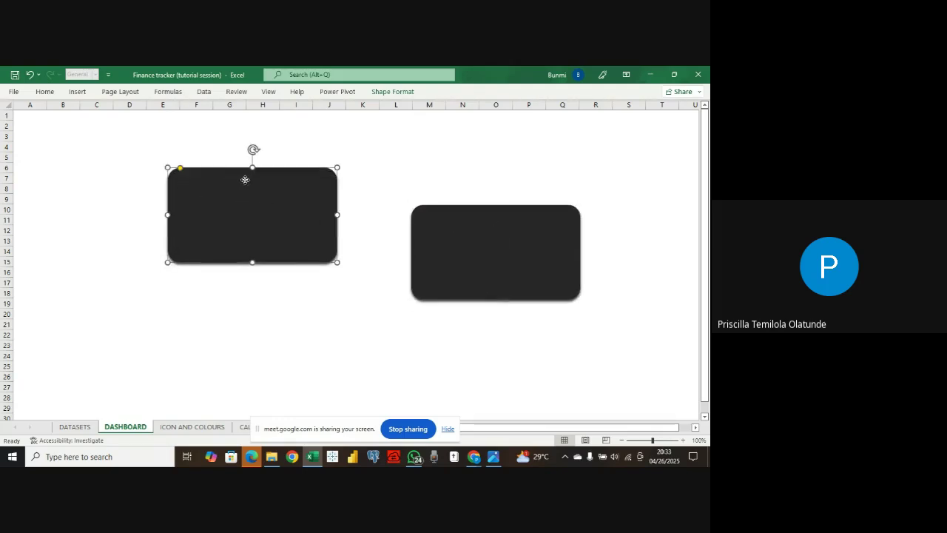
{"action": "left_click_drag", "start_coordinate": [244, 178], "coordinate": [244, 180]}
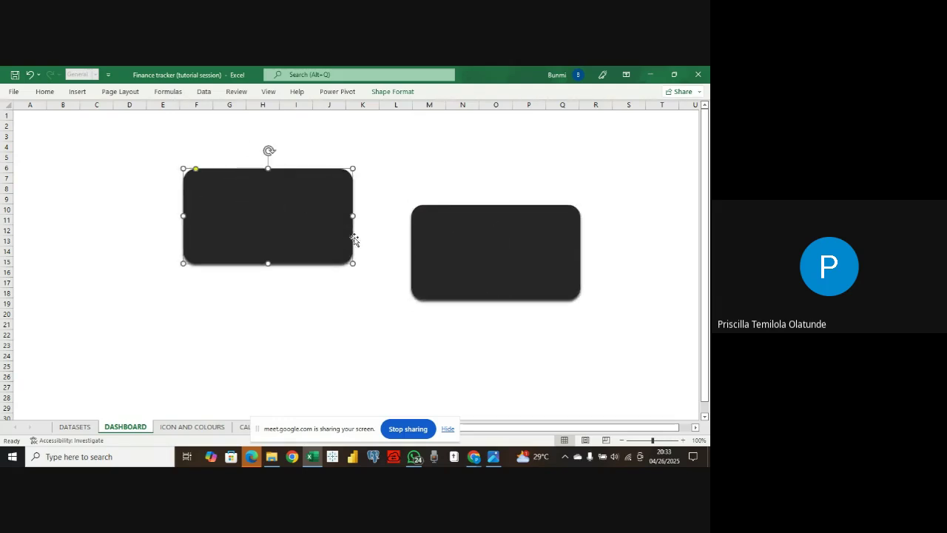
{"action": "left_click_drag", "start_coordinate": [455, 261], "coordinate": [397, 194]}
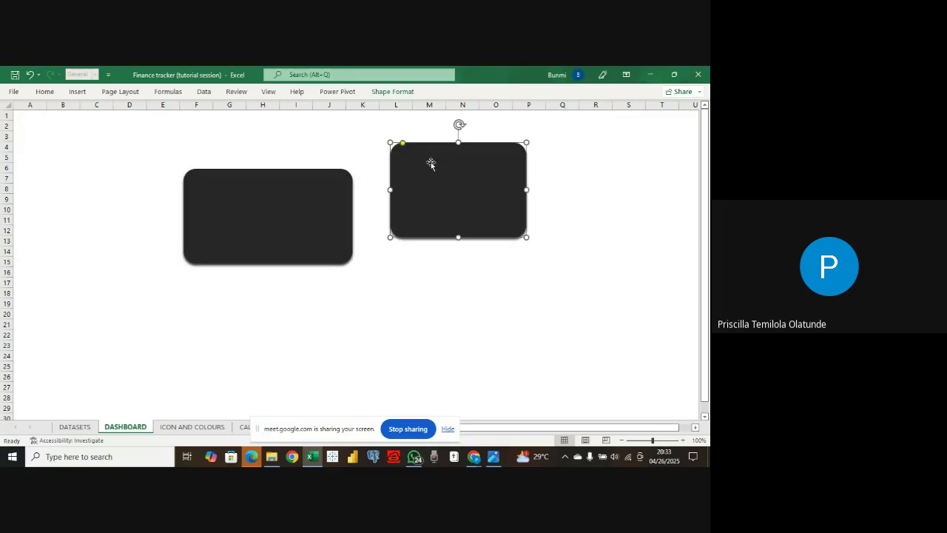
- Shrink the copied rectangle to about 5.1 cm wide and 2.1 cm tall and place it beside the large card, over columns K to M
{"action": "left_click_drag", "start_coordinate": [458, 143], "coordinate": [459, 181]}
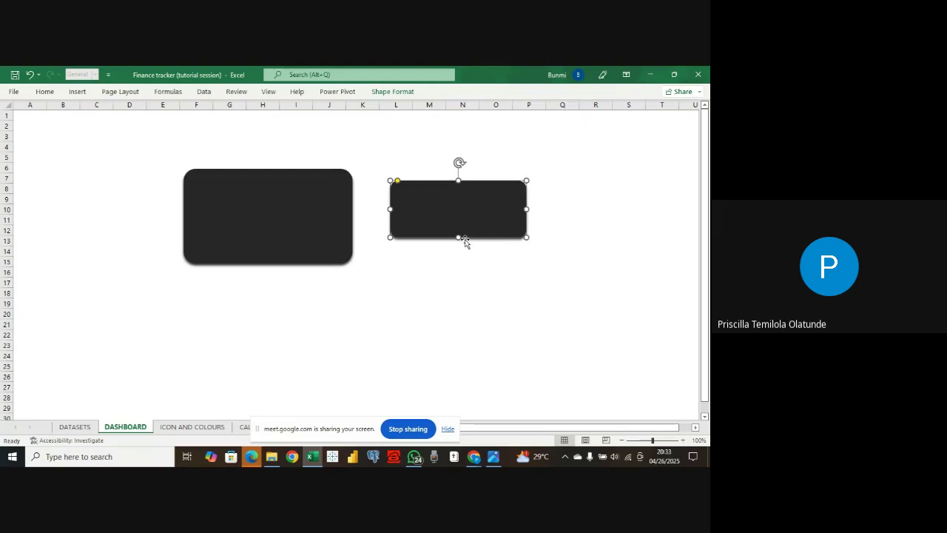
{"action": "left_click_drag", "start_coordinate": [456, 236], "coordinate": [457, 222]}
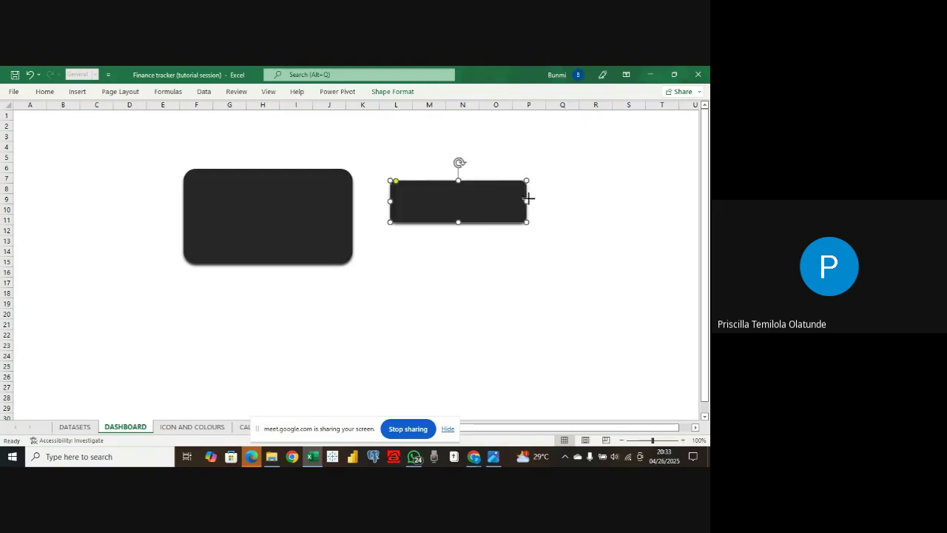
{"action": "left_click_drag", "start_coordinate": [528, 198], "coordinate": [418, 188]}
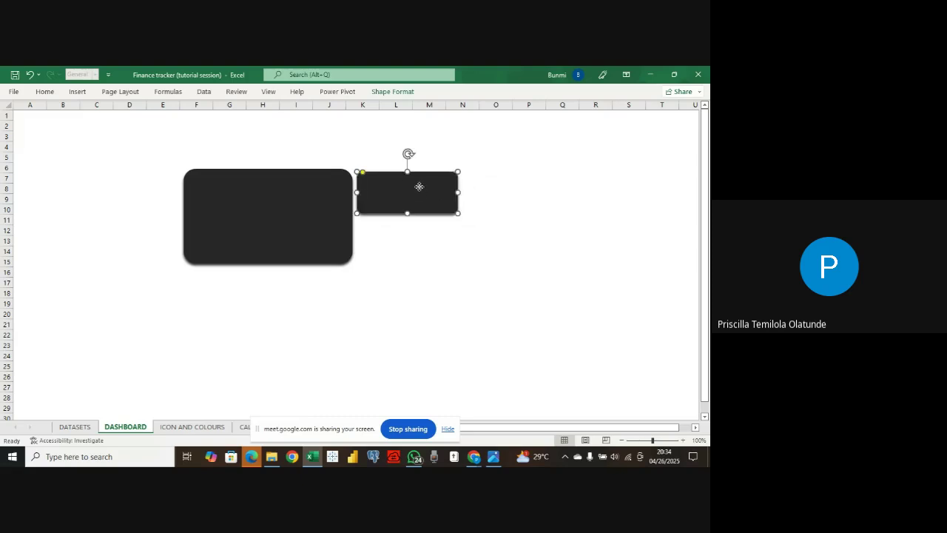
- Set the small card's height to 2.3 cm and its width to 5.1 cm
{"action": "left_click", "coordinate": [403, 92]}
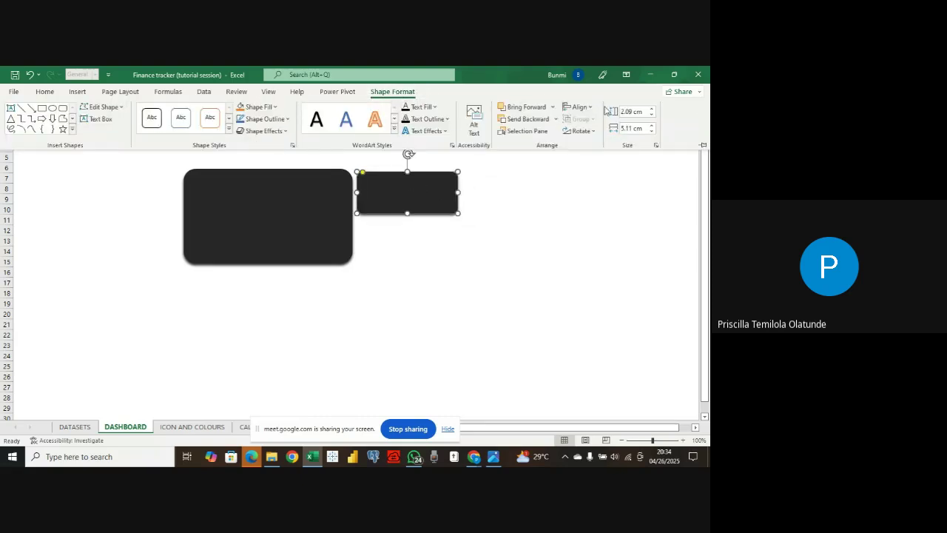
{"action": "left_click", "coordinate": [651, 109]}
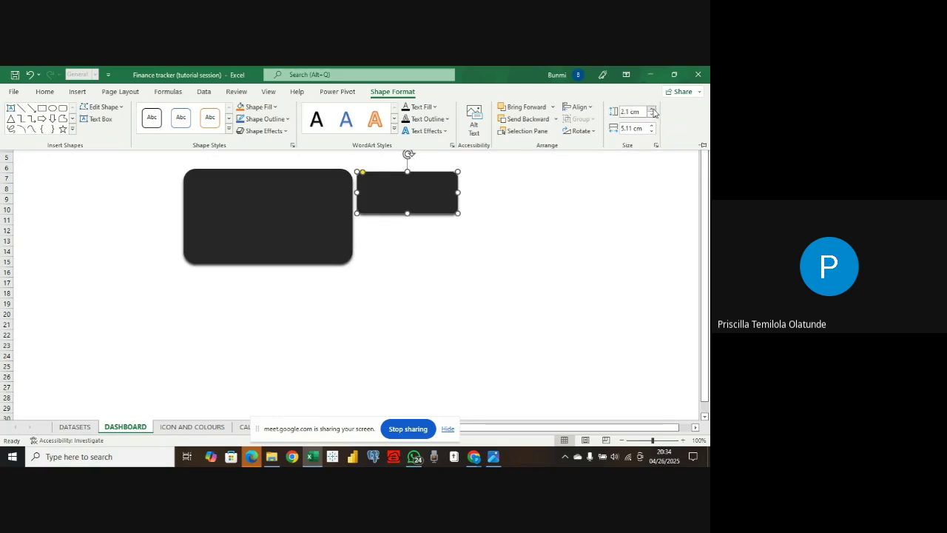
{"action": "left_click", "coordinate": [652, 110]}
{"action": "left_click", "coordinate": [652, 110]}
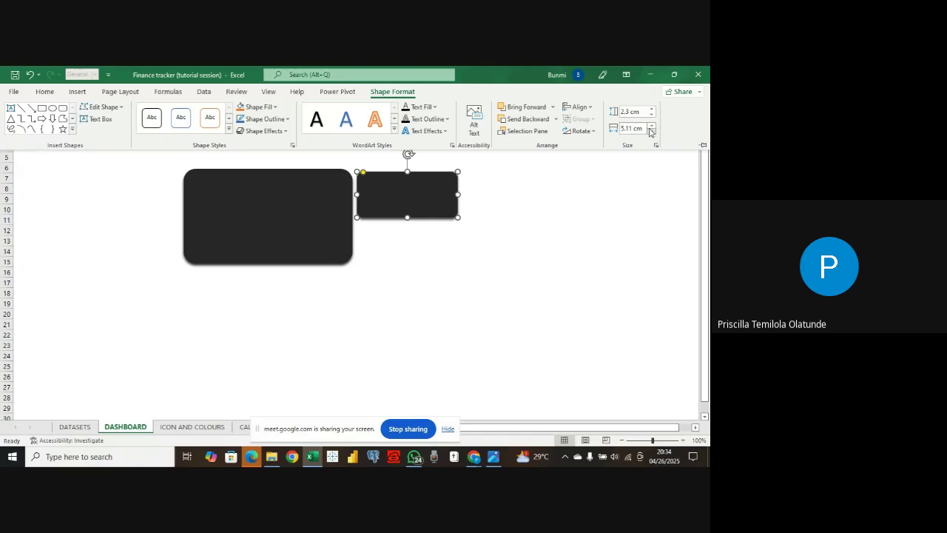
{"action": "left_click", "coordinate": [651, 133]}
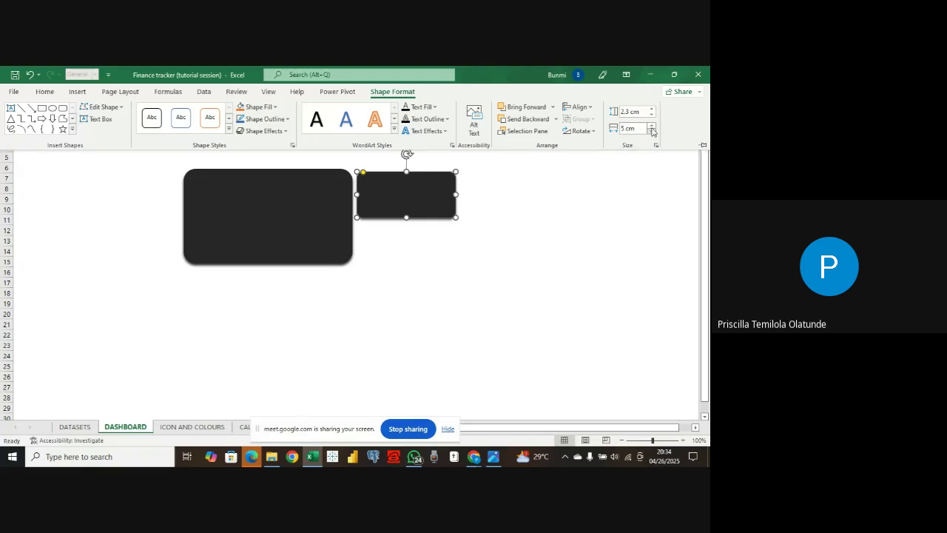
{"action": "left_click", "coordinate": [652, 125]}
{"action": "left_click", "coordinate": [652, 125]}
{"action": "left_click", "coordinate": [652, 133]}
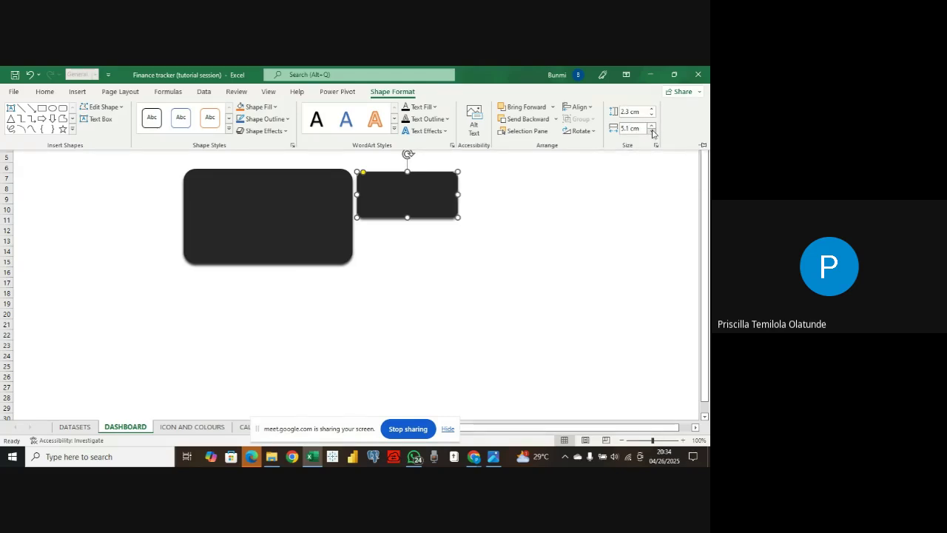
- Duplicate the small card and place the copy directly beneath it, over about rows 12 to 15
{"action": "left_click", "coordinate": [375, 188]}
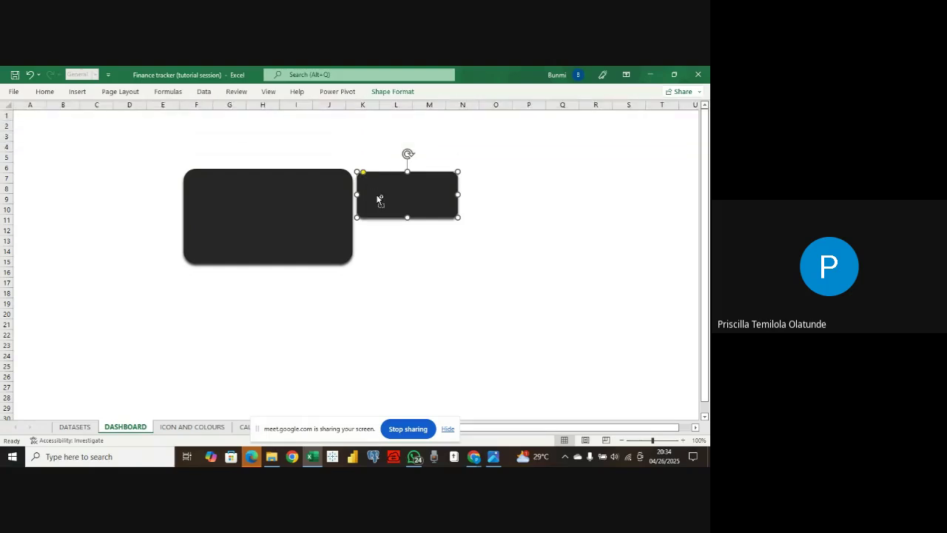
{"action": "key", "text": "ctrl+d"}
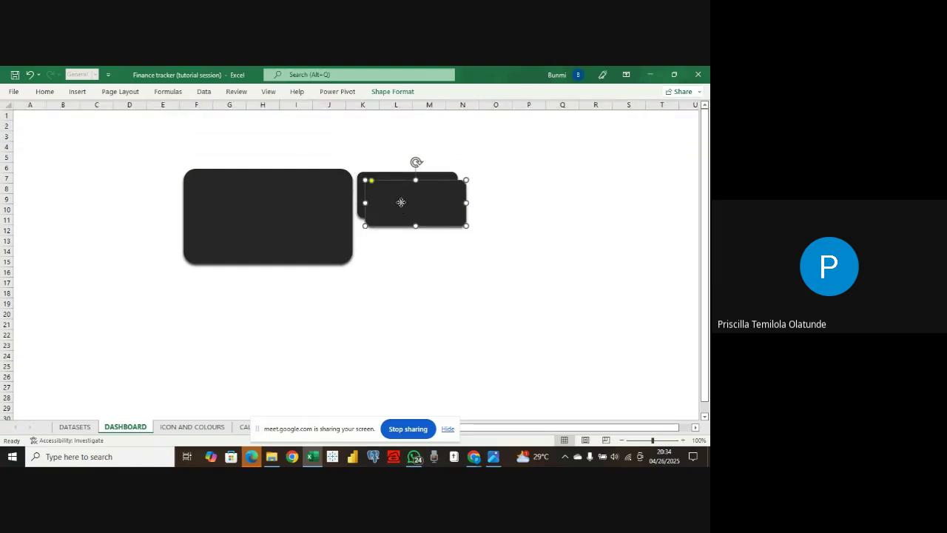
{"action": "left_click_drag", "start_coordinate": [401, 200], "coordinate": [392, 247]}
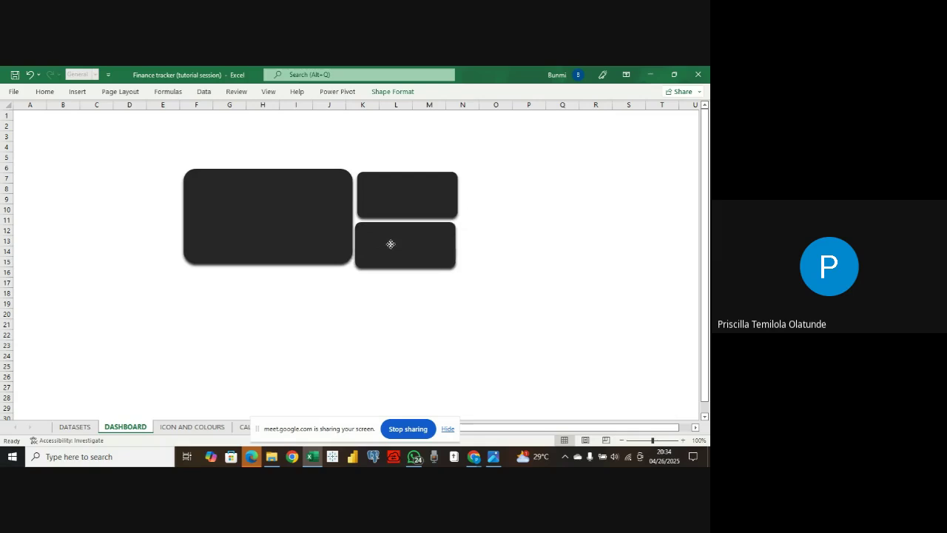
- Extend the large card's lower edge to match the lower small card and tighten its rounded corners
{"action": "left_click", "coordinate": [309, 213]}
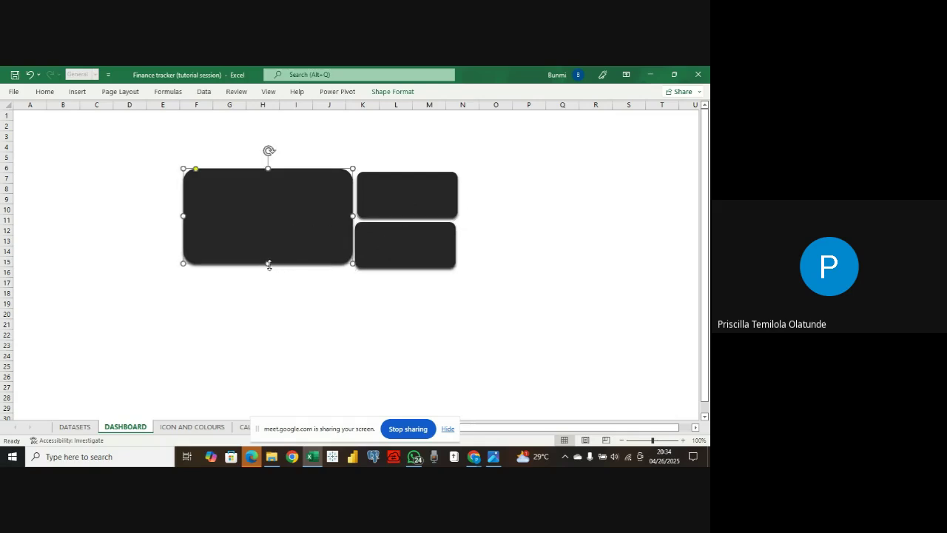
{"action": "left_click_drag", "start_coordinate": [268, 265], "coordinate": [266, 268]}
{"action": "left_click_drag", "start_coordinate": [197, 169], "coordinate": [188, 169]}
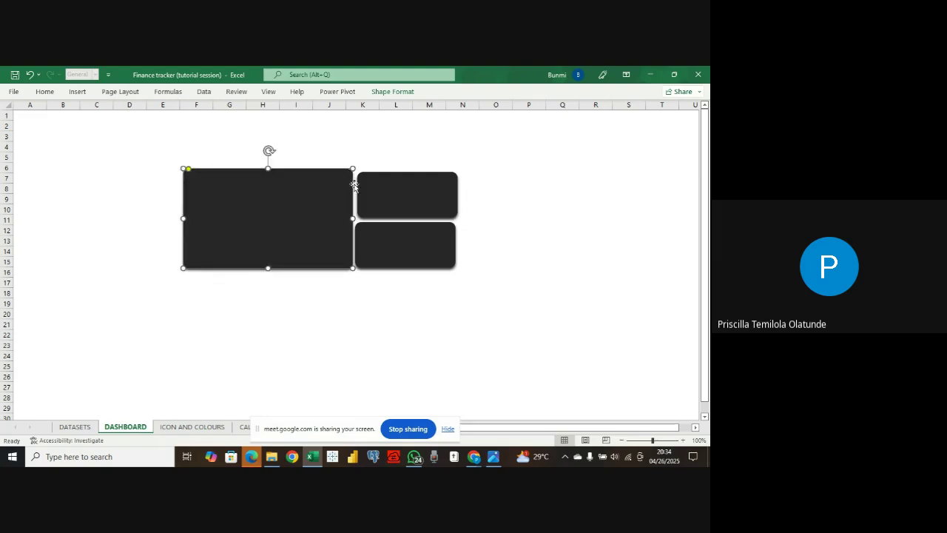
- Align the upper small card with the large card's top edge and line up the lower small card beneath it
{"action": "left_click", "coordinate": [423, 196]}
{"action": "left_click_drag", "start_coordinate": [378, 180], "coordinate": [377, 179]}
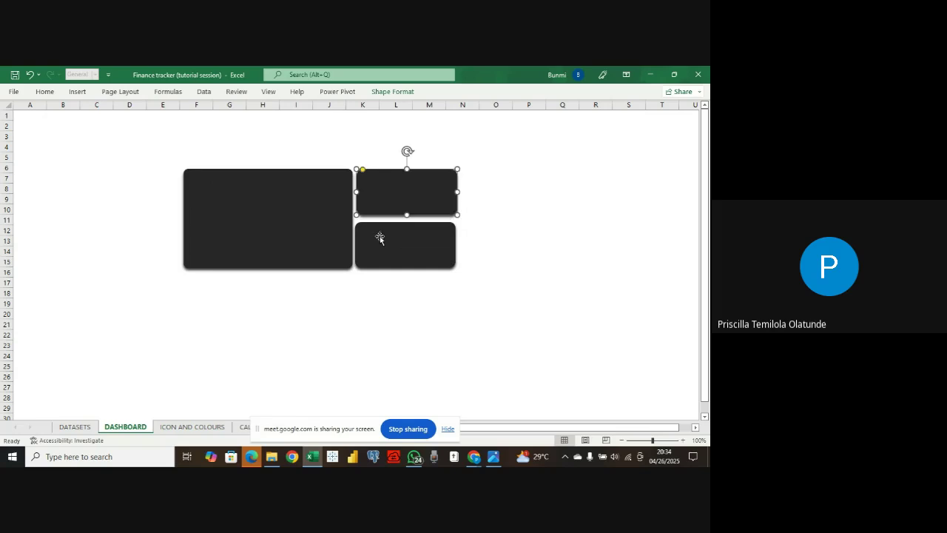
{"action": "left_click_drag", "start_coordinate": [381, 237], "coordinate": [381, 234]}
- Duplicate the large card and place the copy level with it on the other side of the small cards, over columns N to S
{"action": "left_click", "coordinate": [243, 202]}
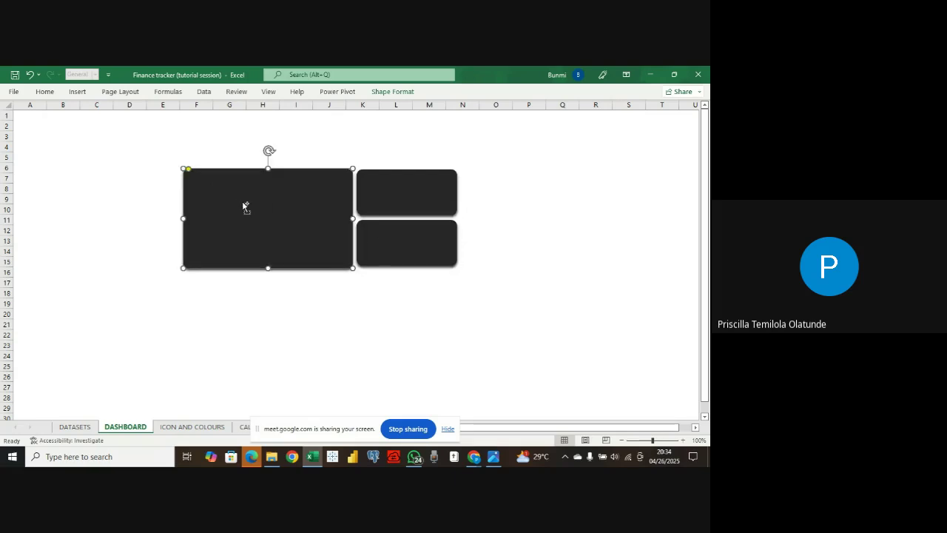
{"action": "key", "text": "ctrl+d"}
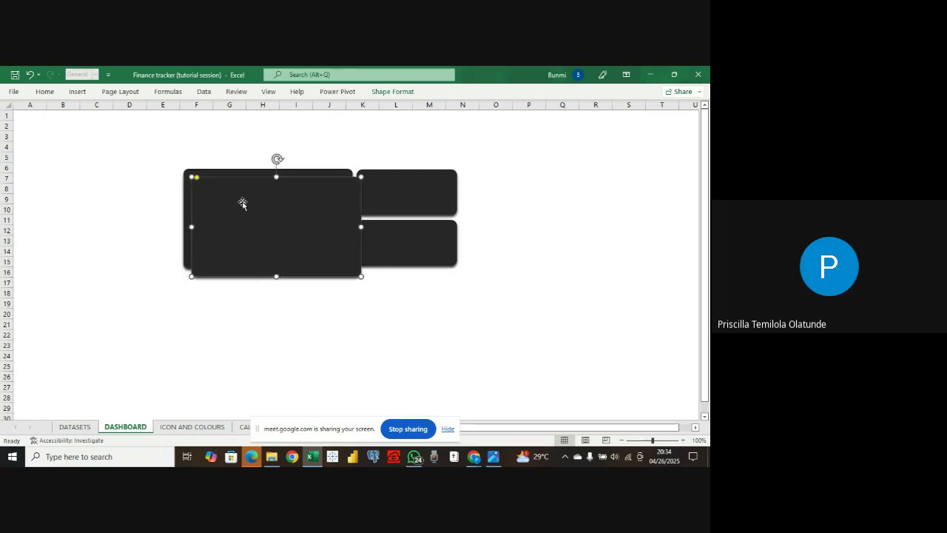
{"action": "left_click_drag", "start_coordinate": [241, 199], "coordinate": [519, 190]}
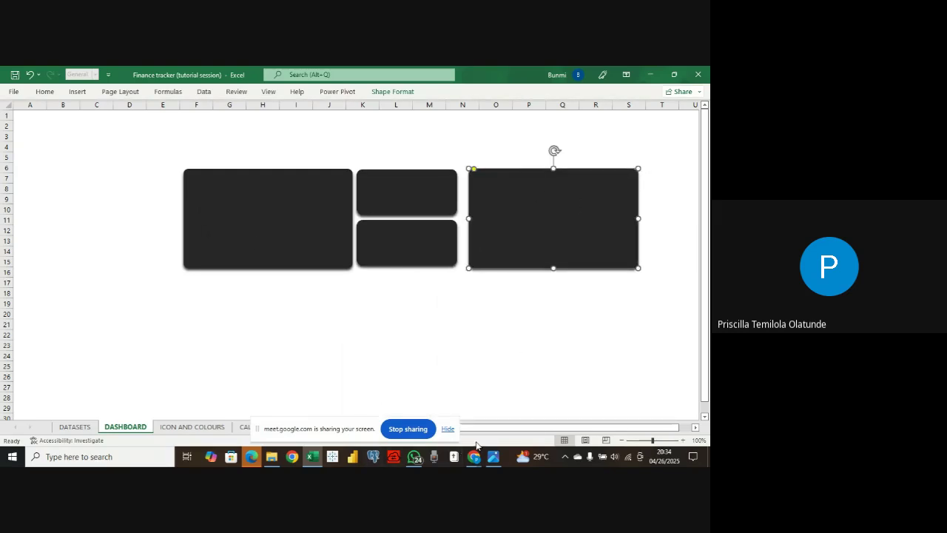
- Check the Finance Tracker.png reference, then reshape the copied card into a tall one about 5.1 cm wide and 9.3 cm high
{"action": "left_click", "coordinate": [493, 456]}
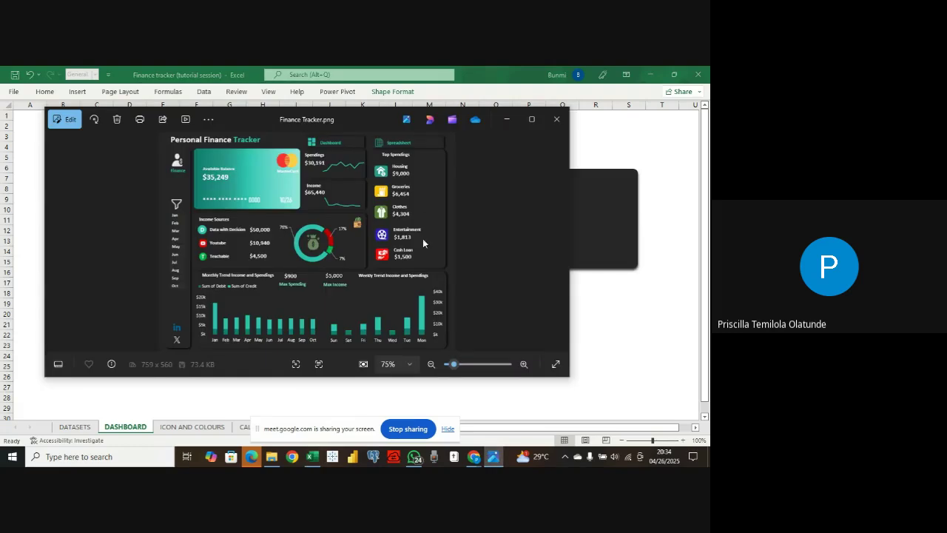
{"action": "left_click", "coordinate": [311, 457]}
{"action": "left_click", "coordinate": [526, 261]}
{"action": "left_click_drag", "start_coordinate": [605, 226], "coordinate": [572, 219]}
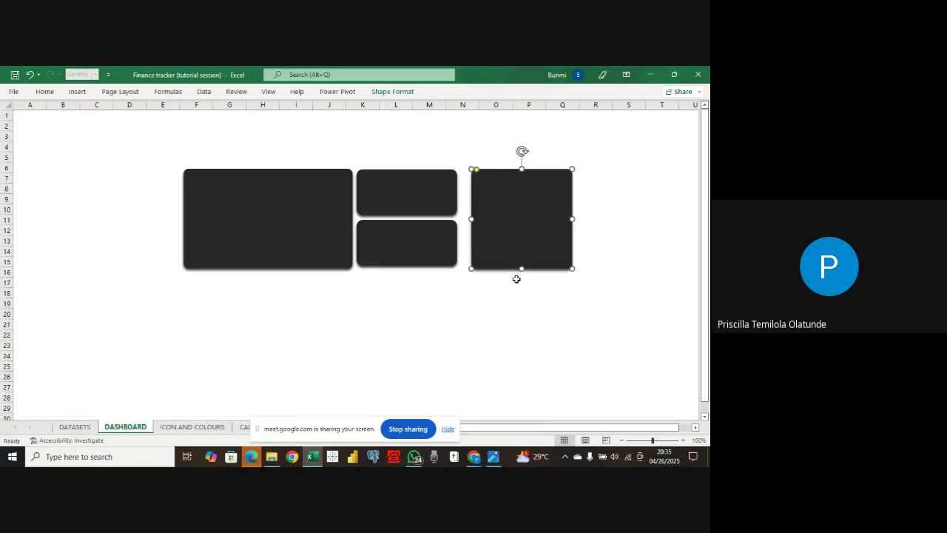
{"action": "left_click_drag", "start_coordinate": [522, 270], "coordinate": [522, 352]}
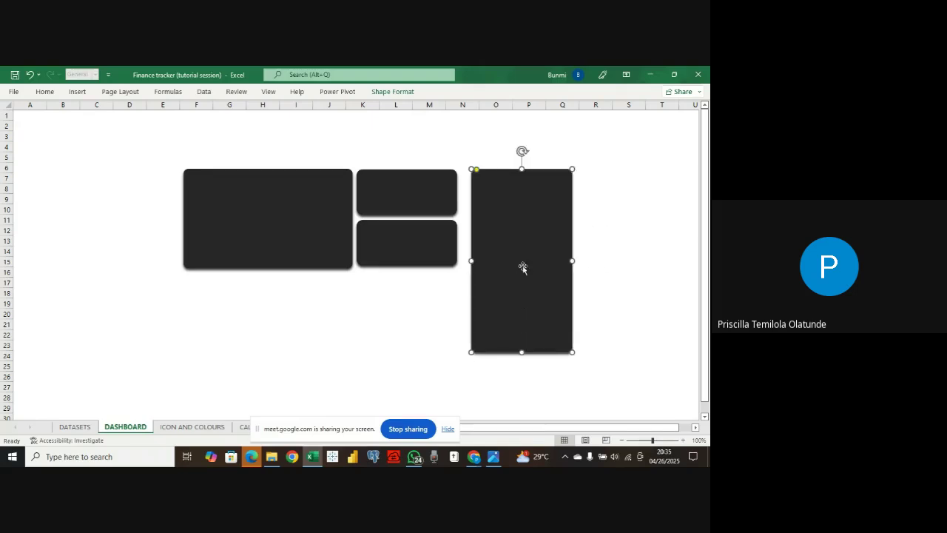
- Set the tall card's height to 9.5 cm and widen it to about 6 cm
{"action": "left_click", "coordinate": [392, 91]}
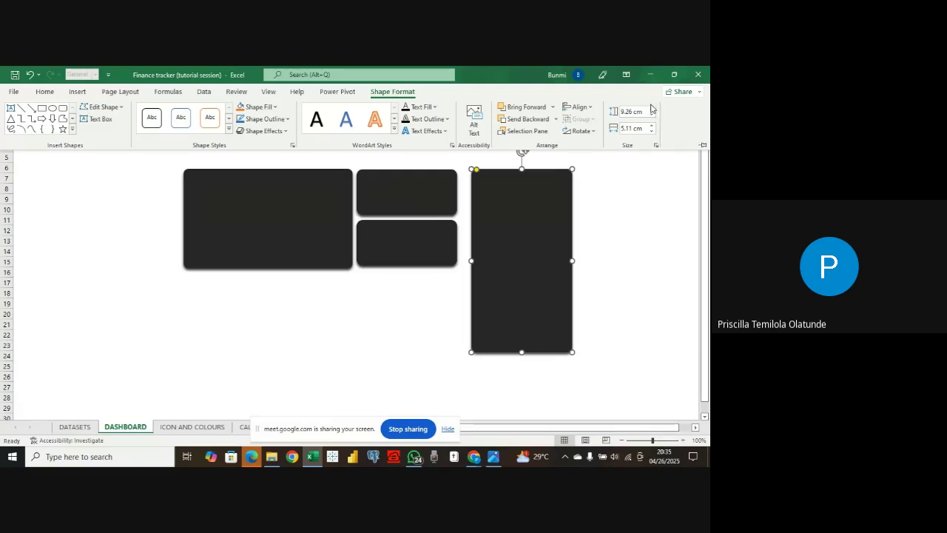
{"action": "left_click", "coordinate": [652, 110]}
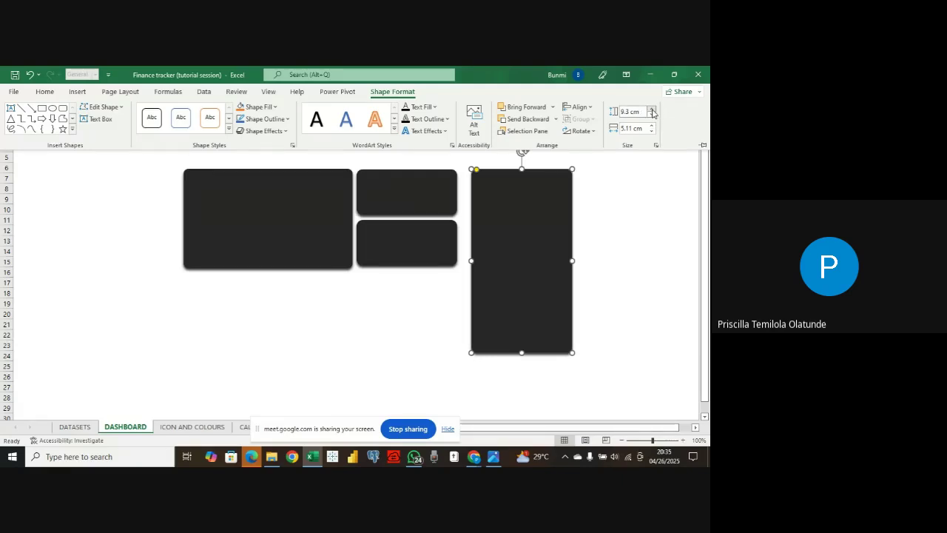
{"action": "left_click", "coordinate": [652, 110]}
{"action": "left_click", "coordinate": [652, 111]}
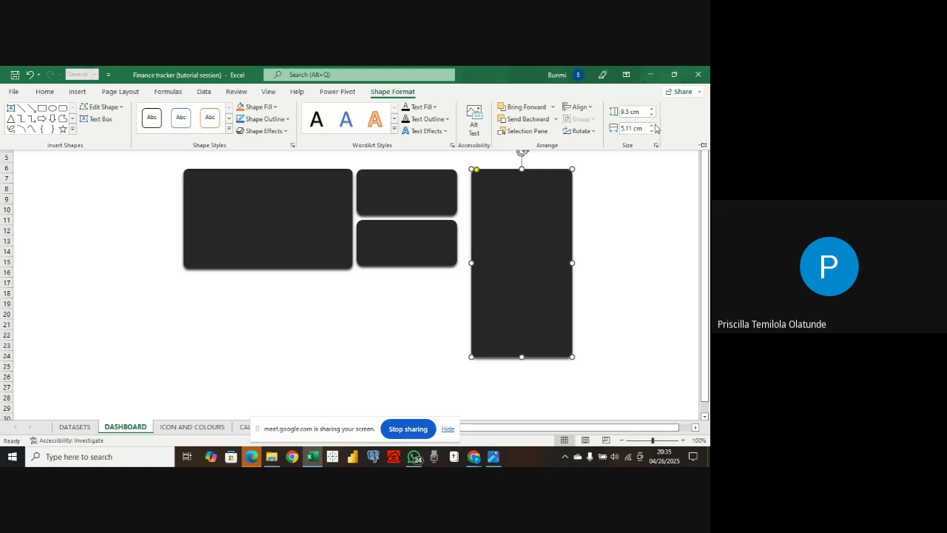
{"action": "left_click", "coordinate": [653, 125]}
{"action": "left_click", "coordinate": [653, 125]}
{"action": "left_click", "coordinate": [653, 125]}
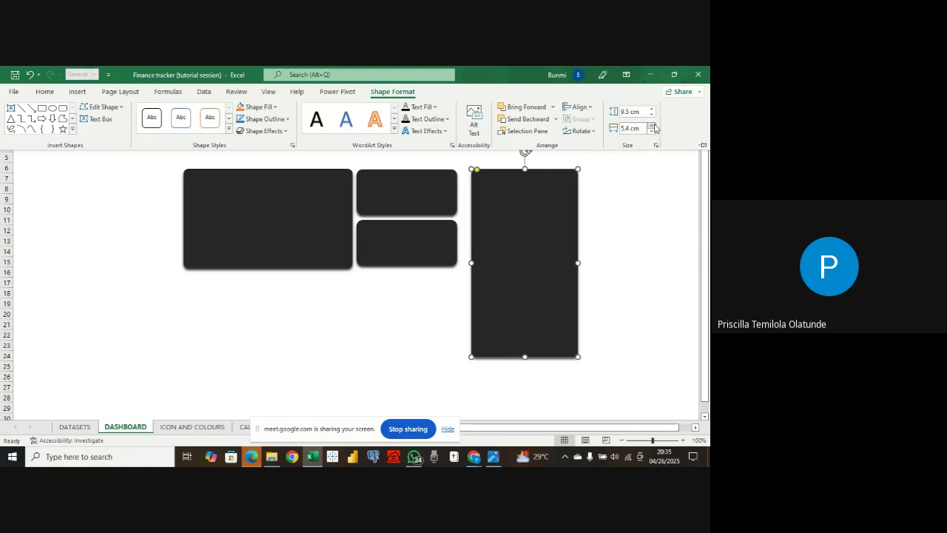
{"action": "left_click", "coordinate": [653, 126]}
{"action": "left_click", "coordinate": [653, 126]}
{"action": "left_click", "coordinate": [654, 126]}
{"action": "left_click", "coordinate": [653, 126]}
{"action": "left_click", "coordinate": [653, 126]}
{"action": "left_click", "coordinate": [653, 126]}
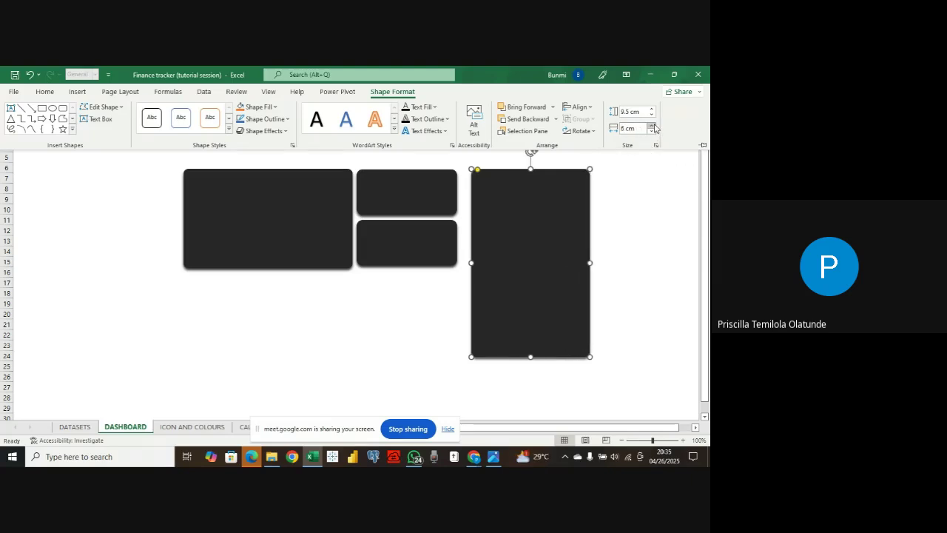
{"action": "left_click", "coordinate": [653, 126]}
- Move the tall card close to the two small cards so that it spans about columns N to R
{"action": "left_click", "coordinate": [548, 214]}
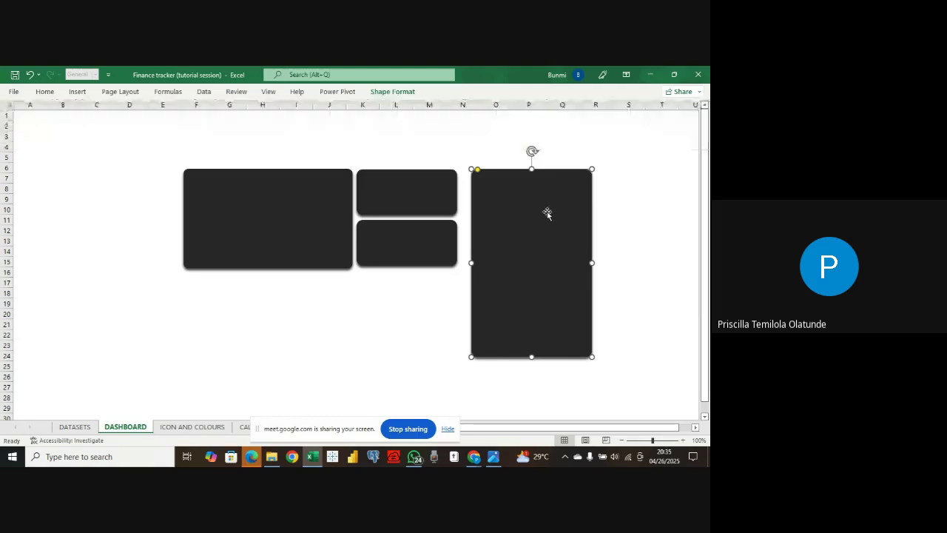
{"action": "left_click", "coordinate": [626, 192]}
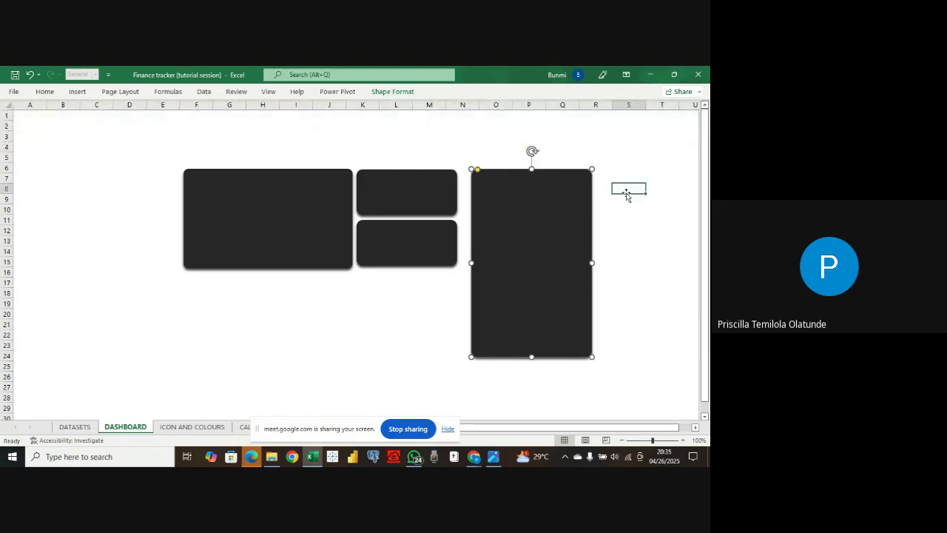
{"action": "left_click_drag", "start_coordinate": [520, 205], "coordinate": [513, 202]}
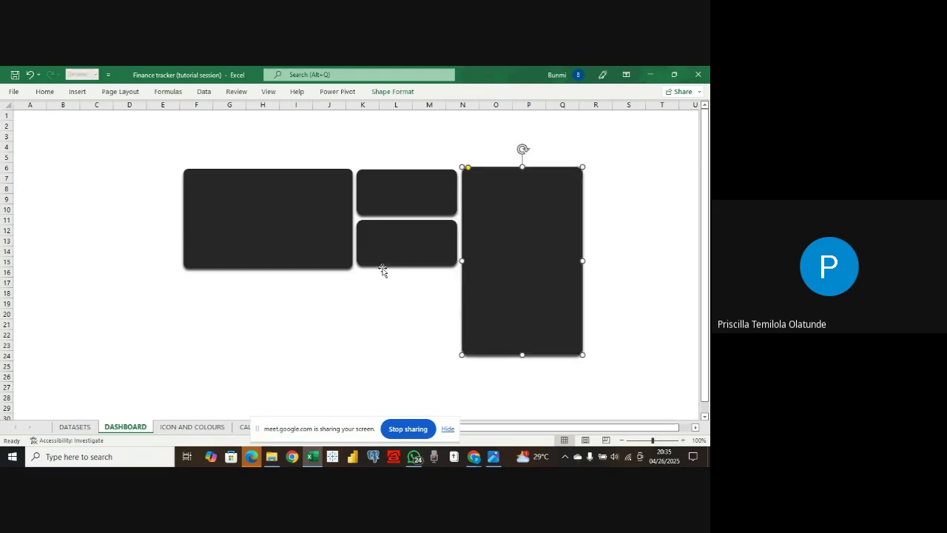
{"action": "left_click", "coordinate": [306, 302]}
- Duplicate the large card and place the copy directly beneath it, starting at row 16
{"action": "scroll", "coordinate": [303, 244], "scroll_direction": "down", "scroll_amount": 2}
{"action": "left_click", "coordinate": [278, 186]}
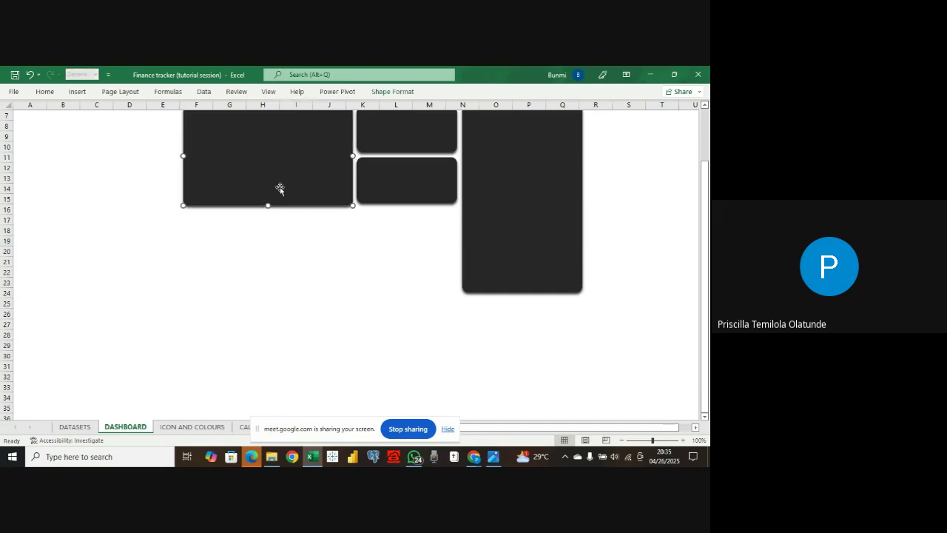
{"action": "key", "text": "ctrl+d"}
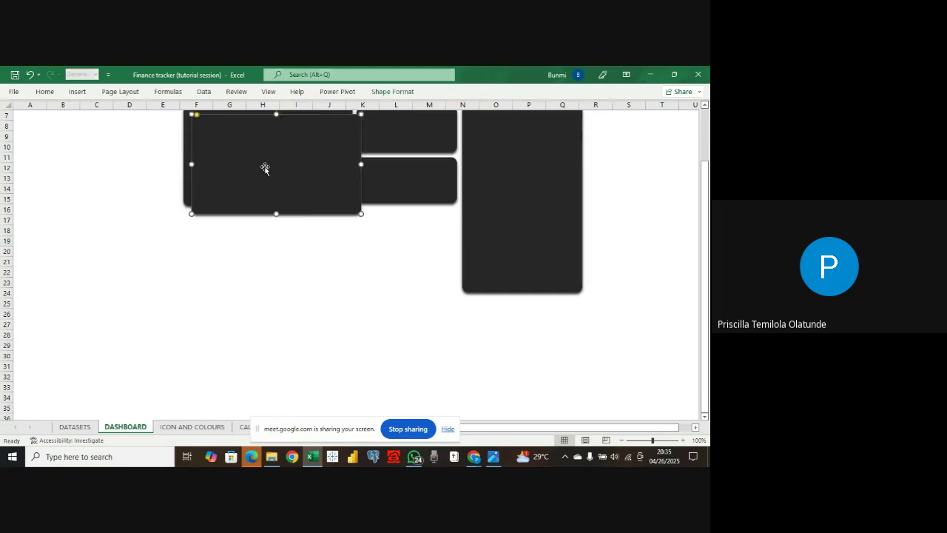
{"action": "left_click_drag", "start_coordinate": [265, 168], "coordinate": [256, 263]}
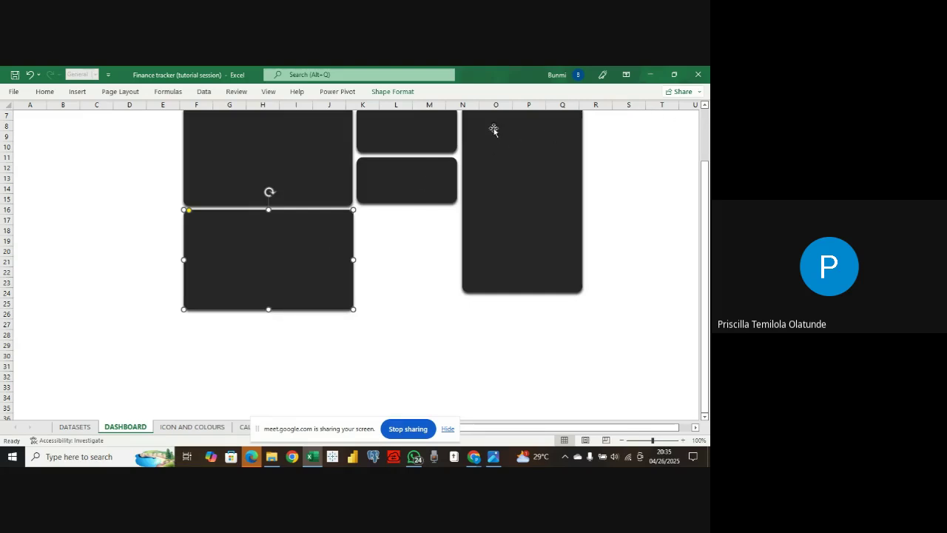
- Widen the new lower card beneath the small cards to 14 cm and set its height to 5 cm
{"action": "left_click_drag", "start_coordinate": [353, 259], "coordinate": [449, 259]}
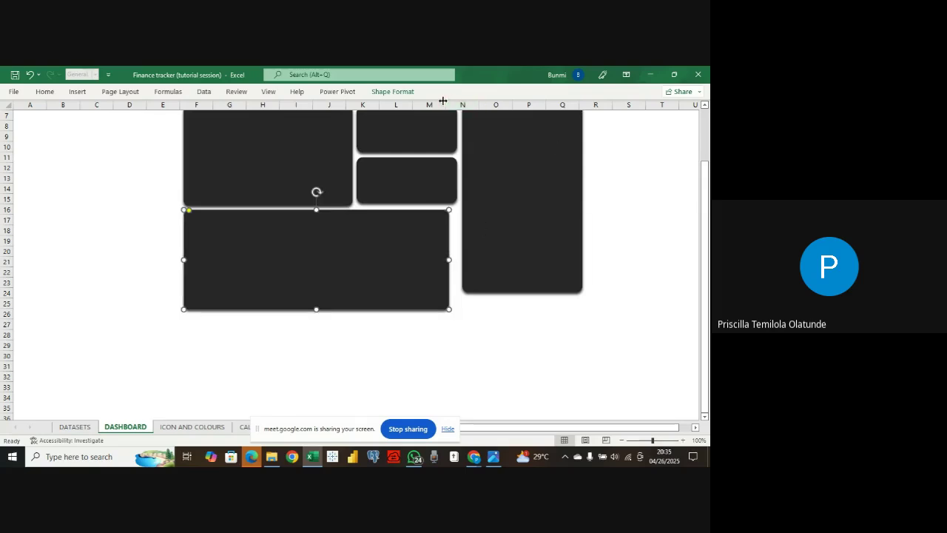
{"action": "left_click", "coordinate": [402, 94]}
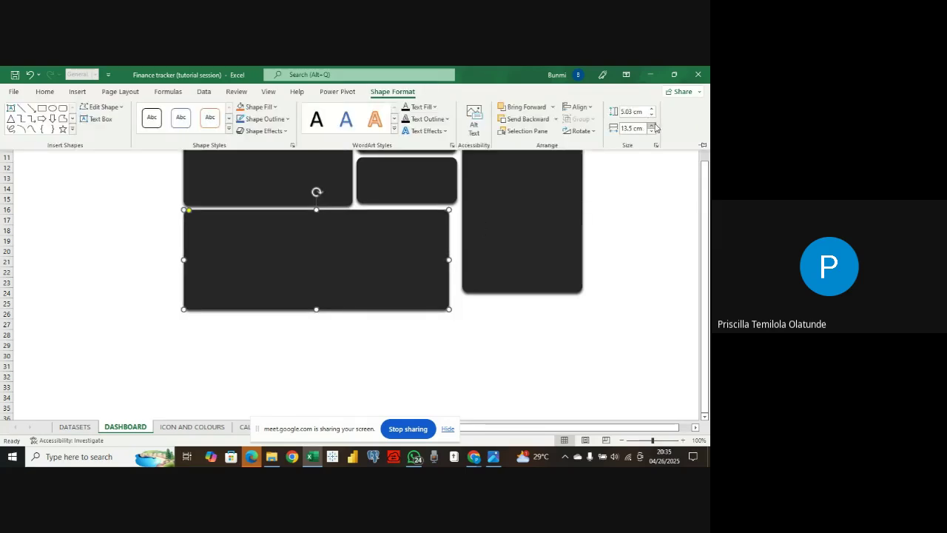
{"action": "left_click", "coordinate": [652, 125]}
{"action": "left_click", "coordinate": [652, 126]}
{"action": "left_click", "coordinate": [654, 125]}
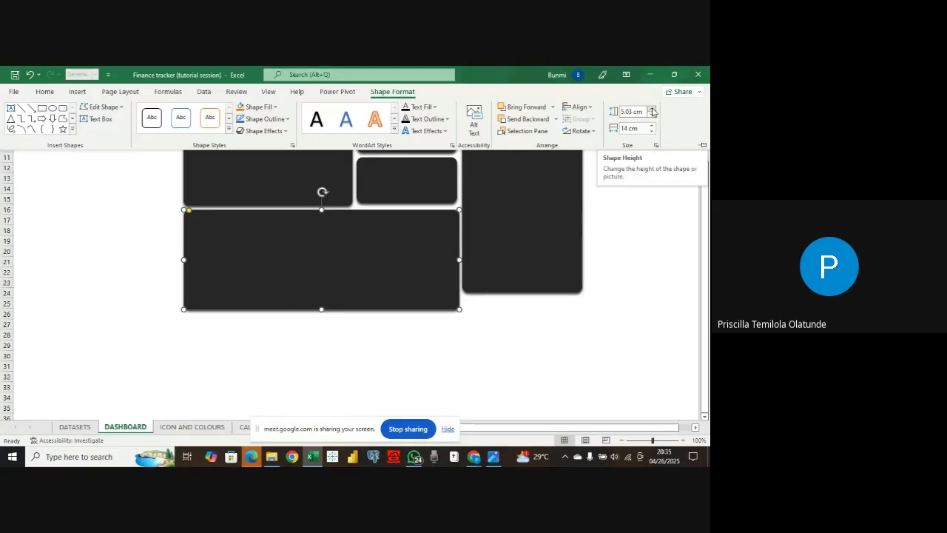
{"action": "left_click", "coordinate": [651, 116]}
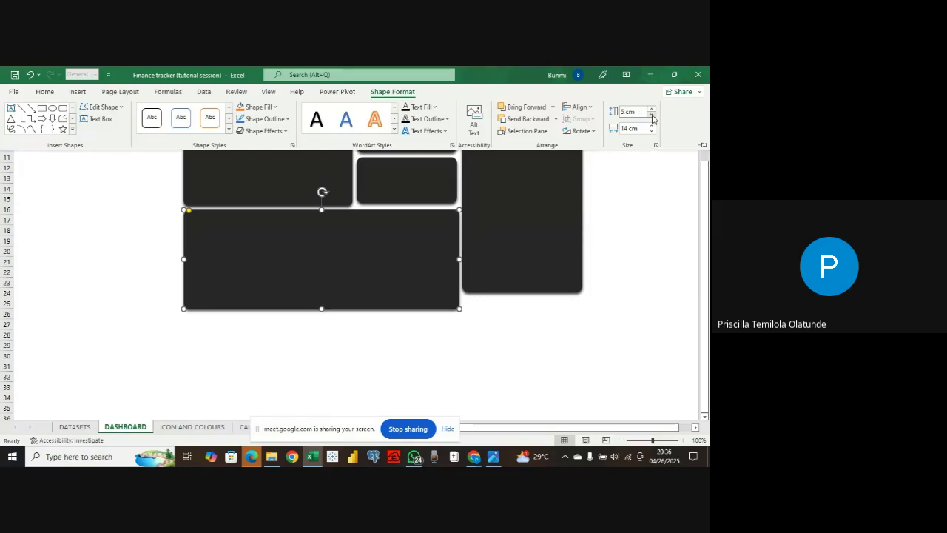
- Set the wide lower card's height to 4.3 cm
{"action": "left_click", "coordinate": [651, 116]}
{"action": "left_click", "coordinate": [651, 116]}
{"action": "left_click", "coordinate": [651, 116]}
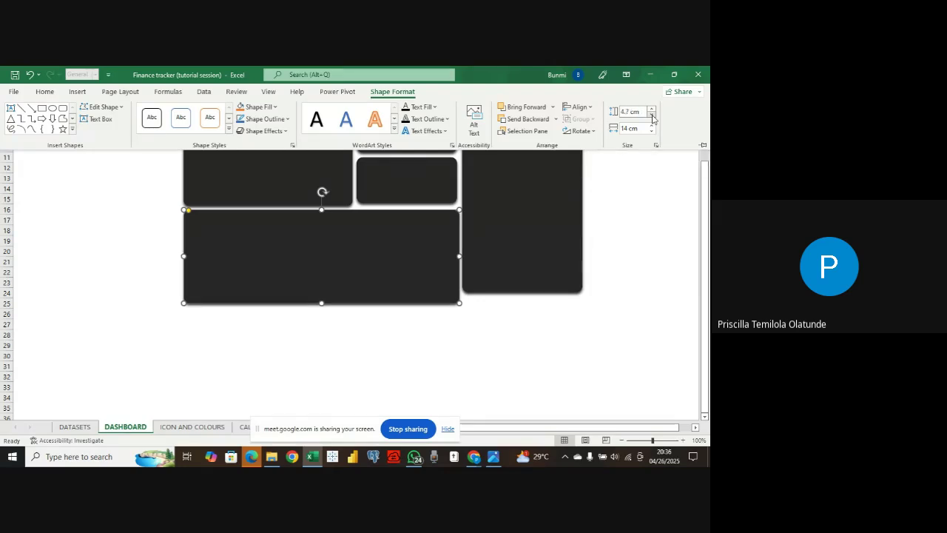
{"action": "left_click", "coordinate": [651, 116]}
{"action": "left_click", "coordinate": [651, 116]}
{"action": "left_click", "coordinate": [651, 116]}
{"action": "left_click", "coordinate": [651, 117]}
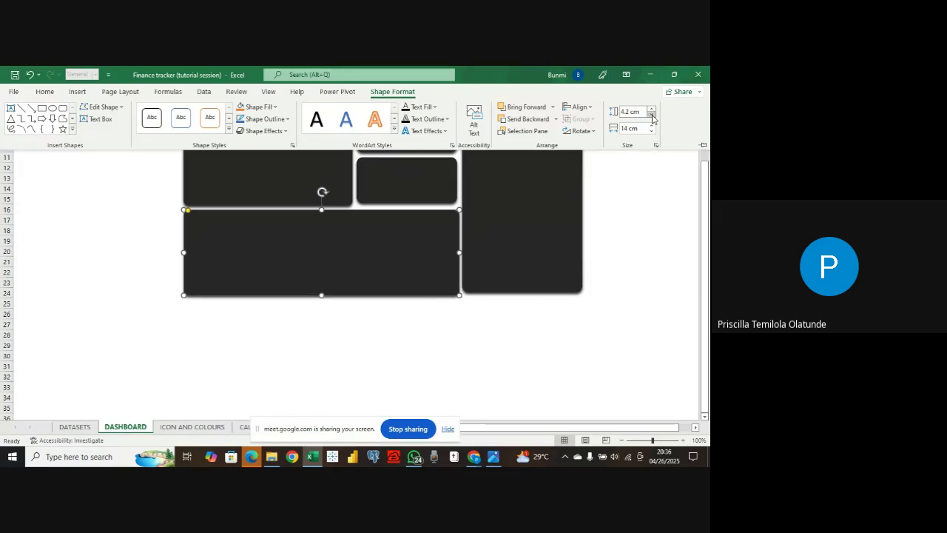
{"action": "left_click", "coordinate": [652, 109]}
{"action": "left_click", "coordinate": [359, 263]}
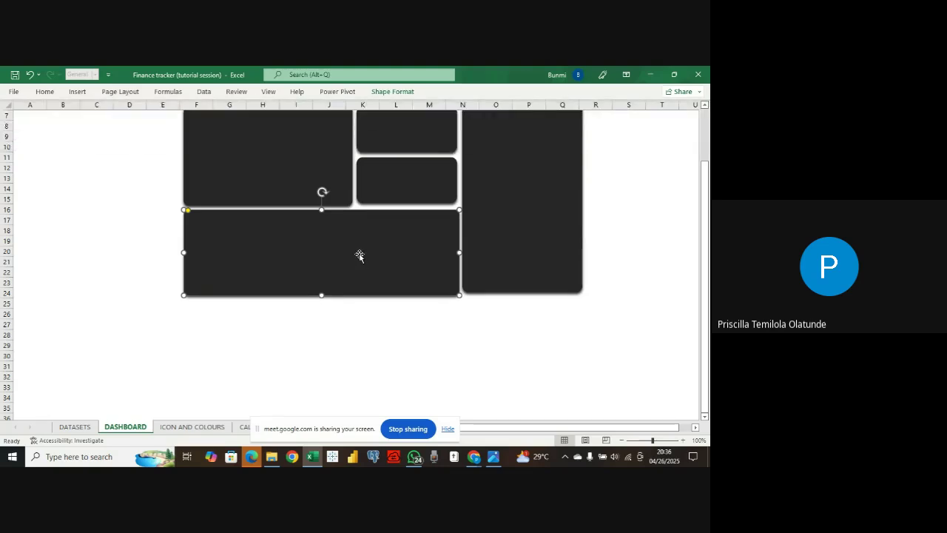
- Nudge the wide lower card slightly left so that its right edge lines up with the two small cards above
{"action": "left_click", "coordinate": [320, 327]}
{"action": "mouse_move", "coordinate": [333, 264]}
{"action": "left_mouse_down"}
{"action": "mouse_move", "coordinate": [336, 250]}
{"action": "mouse_move", "coordinate": [330, 263]}
{"action": "left_mouse_up"}
{"action": "left_click", "coordinate": [327, 324]}
{"action": "scroll", "coordinate": [380, 347], "scroll_direction": "up", "scroll_amount": 1}
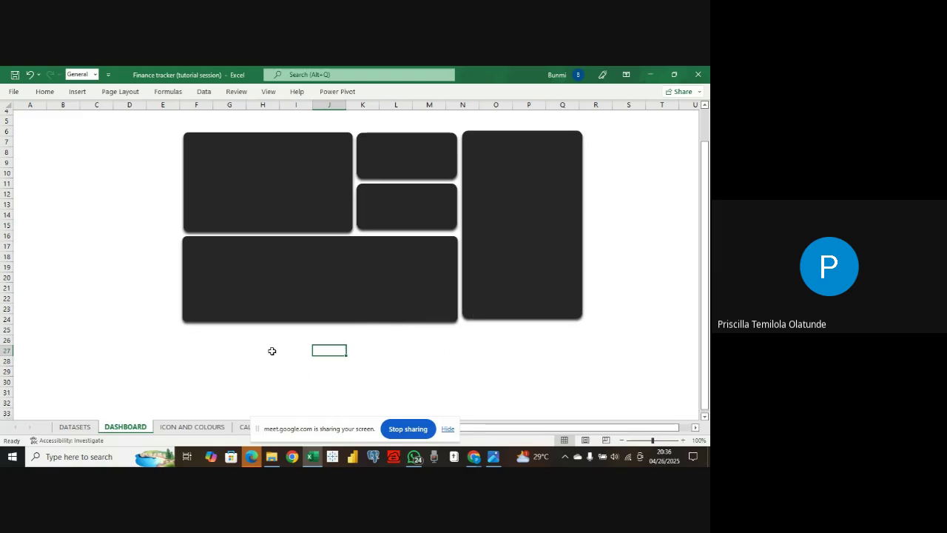
- Duplicate the wide lower card and place the copy directly beneath it, starting at row 25
{"action": "scroll", "coordinate": [271, 350], "scroll_direction": "down", "scroll_amount": 2}
{"action": "left_click", "coordinate": [314, 247]}
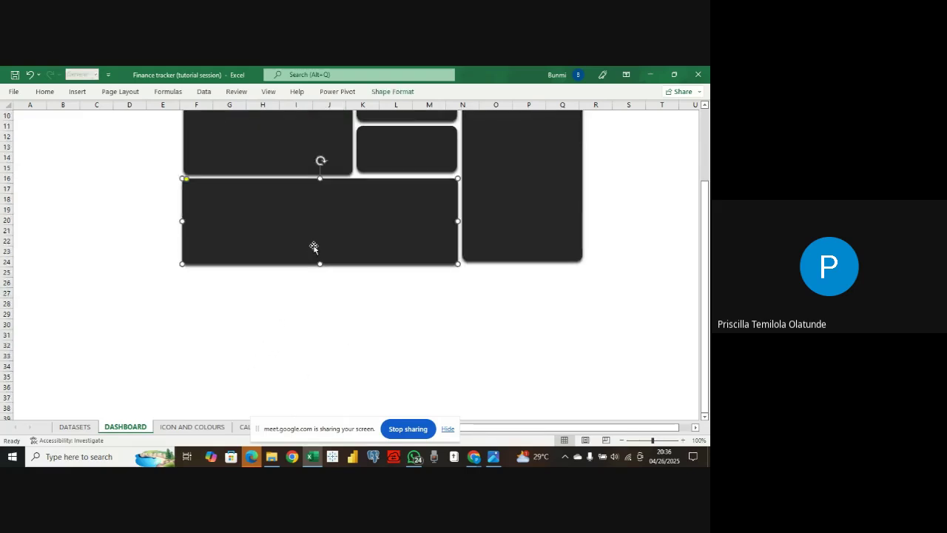
{"action": "key", "text": "ctrl+d"}
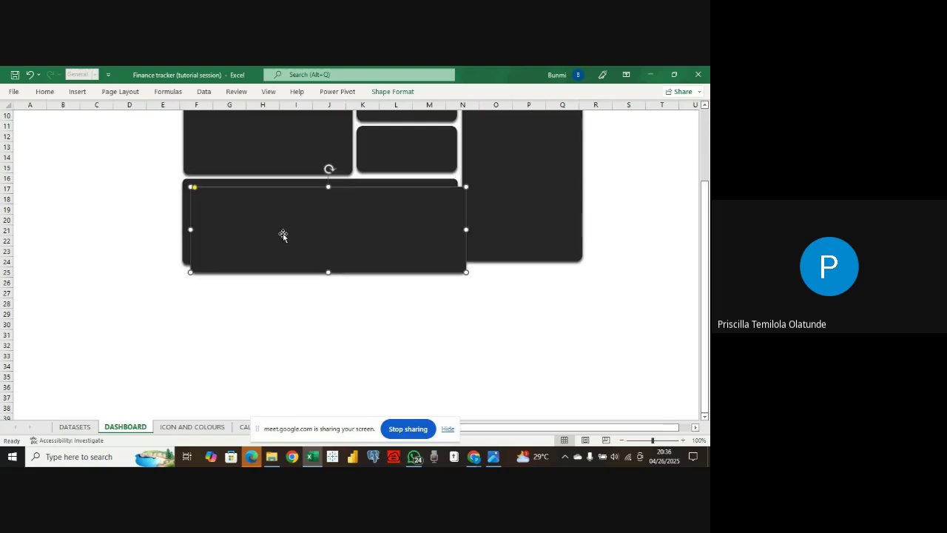
{"action": "left_click_drag", "start_coordinate": [283, 247], "coordinate": [271, 321]}
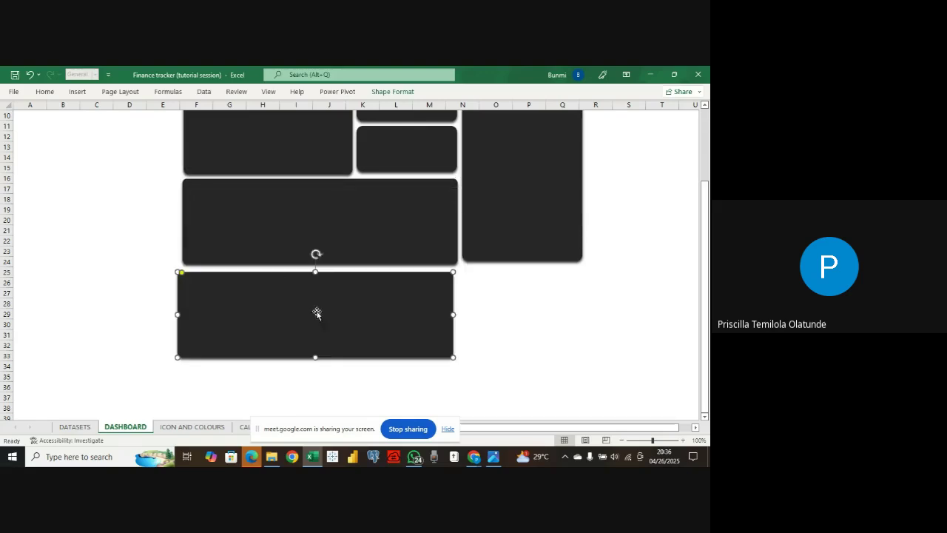
- Widen the new bottom card to 20.6 cm so that it reaches the tall card's right edge
{"action": "left_click_drag", "start_coordinate": [451, 310], "coordinate": [585, 303]}
{"action": "left_click", "coordinate": [586, 304]}
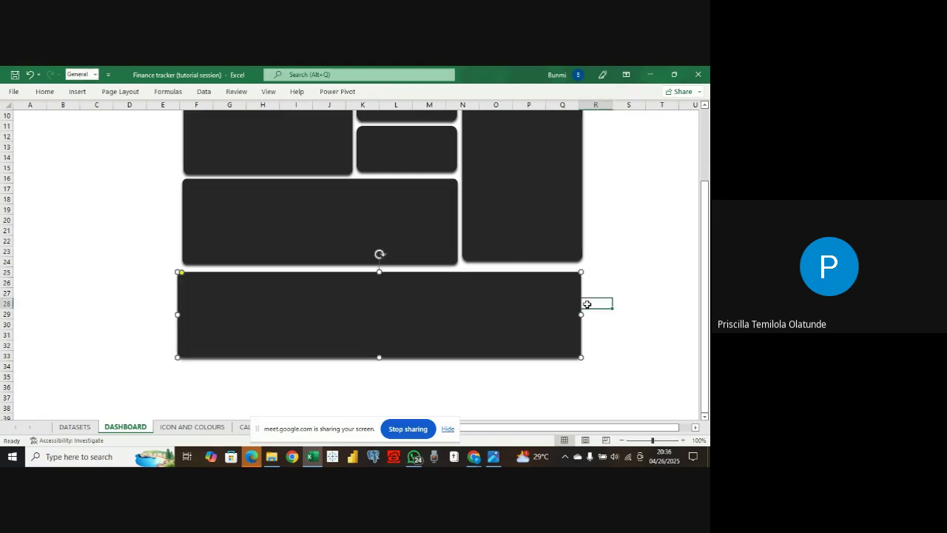
{"action": "left_click", "coordinate": [529, 301]}
{"action": "scroll", "coordinate": [482, 257], "scroll_direction": "up", "scroll_amount": 1}
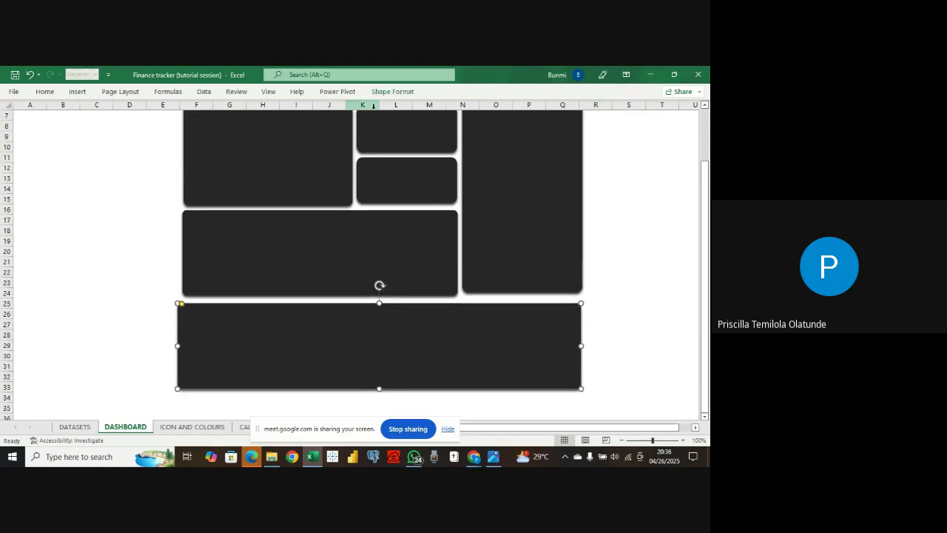
{"action": "left_click", "coordinate": [392, 91]}
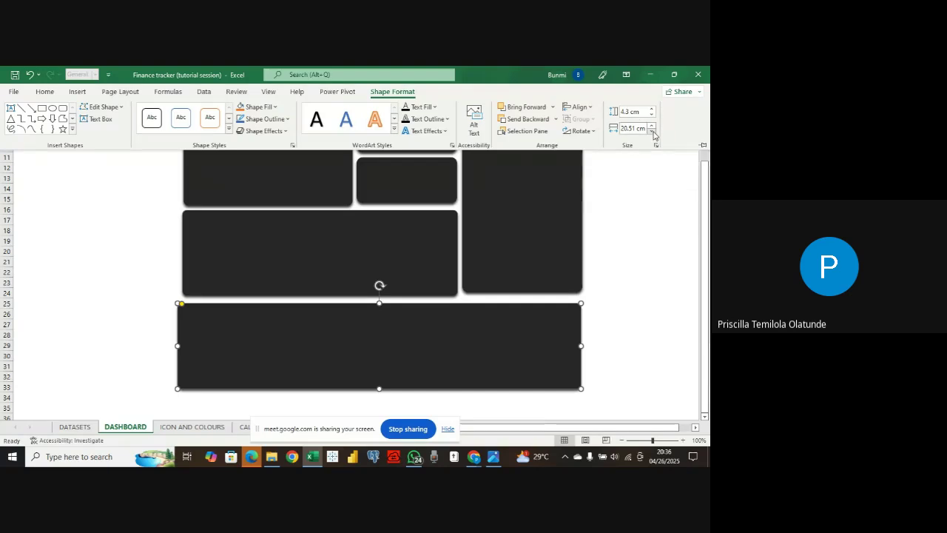
{"action": "left_click", "coordinate": [652, 132]}
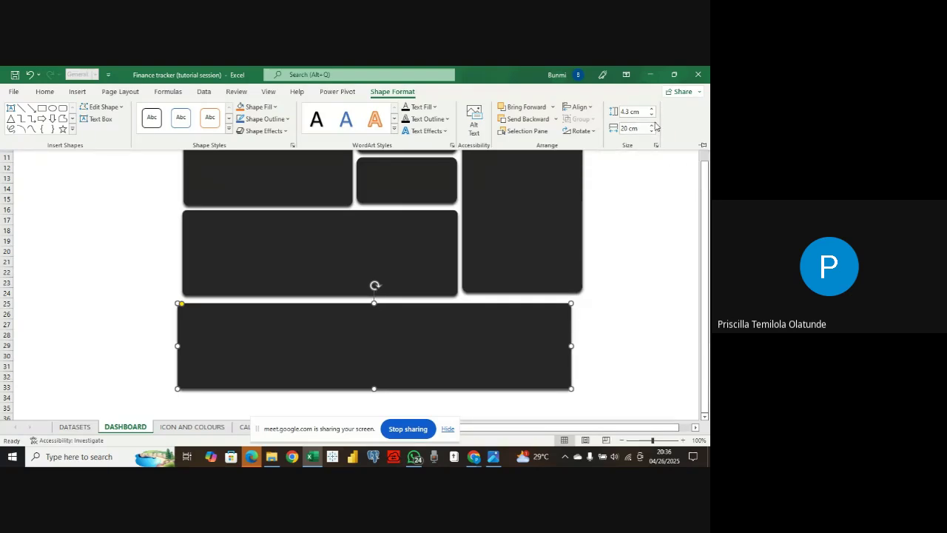
{"action": "left_click", "coordinate": [654, 125]}
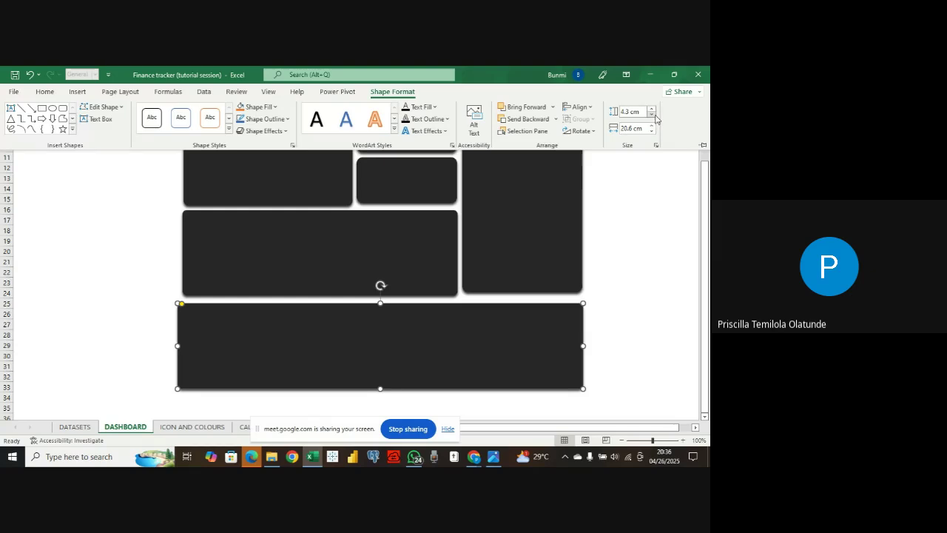
- Set the bottom card's height to 6.8 cm
{"action": "left_click", "coordinate": [652, 108]}
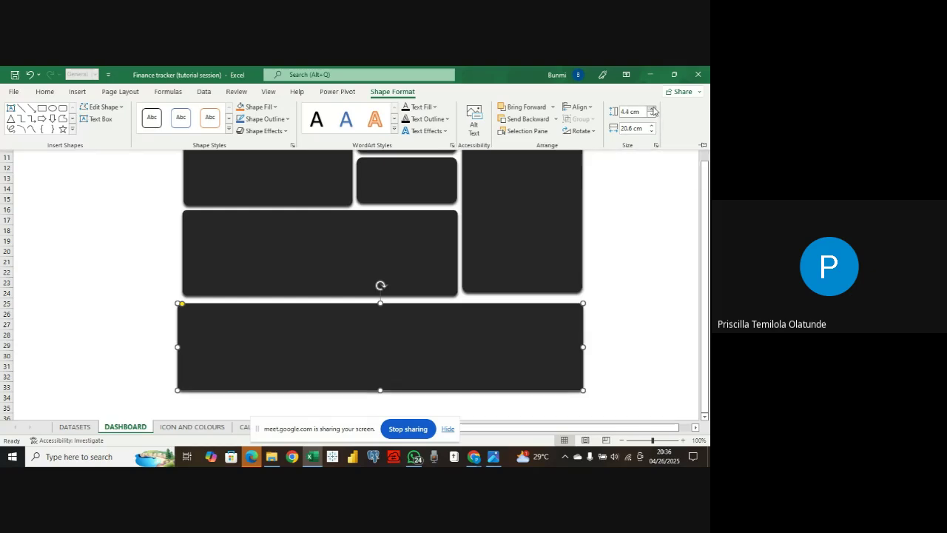
{"action": "left_click", "coordinate": [651, 109]}
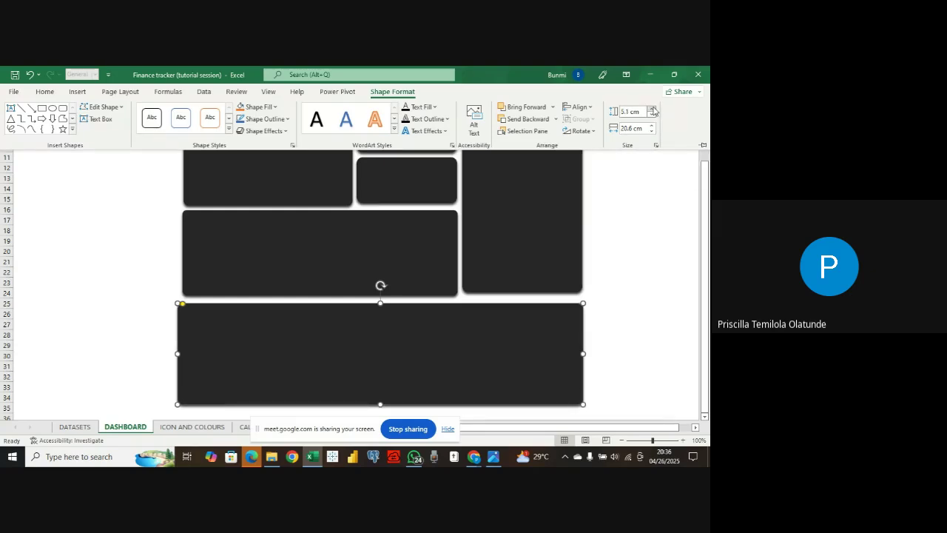
{"action": "left_click", "coordinate": [652, 109]}
{"action": "left_click", "coordinate": [652, 109]}
{"action": "left_click", "coordinate": [652, 109]}
{"action": "left_click", "coordinate": [651, 109]}
{"action": "left_click", "coordinate": [651, 109]}
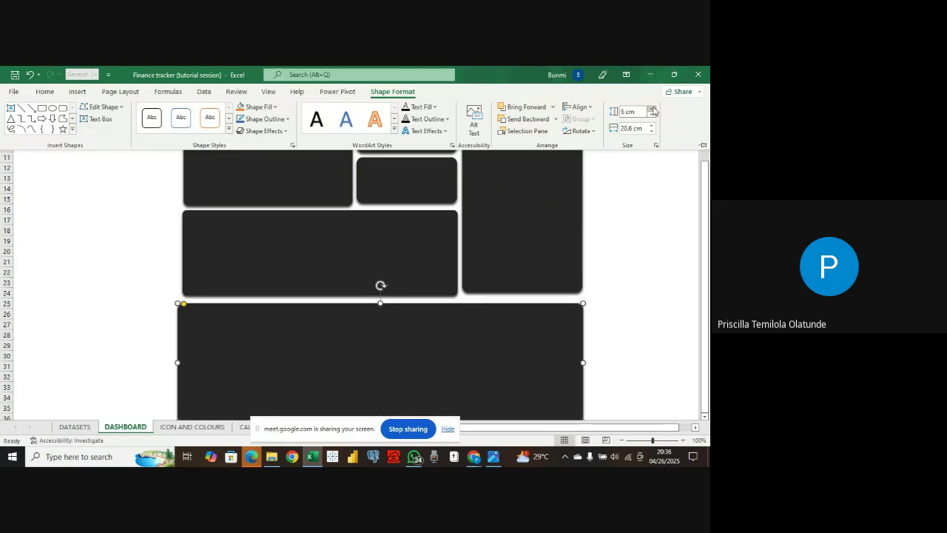
{"action": "left_click", "coordinate": [652, 109]}
{"action": "left_click", "coordinate": [651, 108]}
{"action": "scroll", "coordinate": [598, 298], "scroll_direction": "down", "scroll_amount": 2}
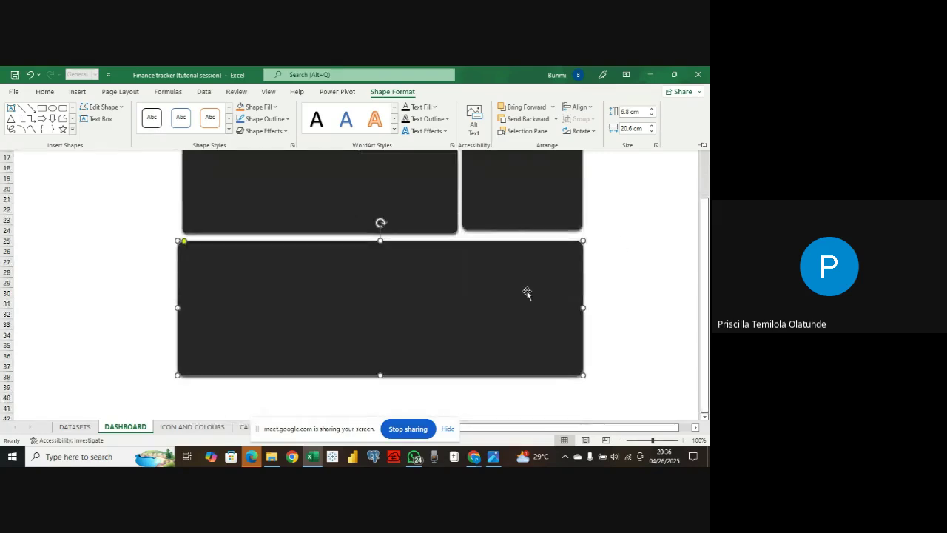
- Nudge the bottom card slightly up and the tall card slightly down to even out the alignment and gaps
{"action": "key", "text": "ctrl+F1"}
{"action": "left_click_drag", "start_coordinate": [480, 290], "coordinate": [488, 288]}
{"action": "scroll", "coordinate": [481, 289], "scroll_direction": "up", "scroll_amount": 4}
{"action": "scroll", "coordinate": [469, 307], "scroll_direction": "down", "scroll_amount": 3}
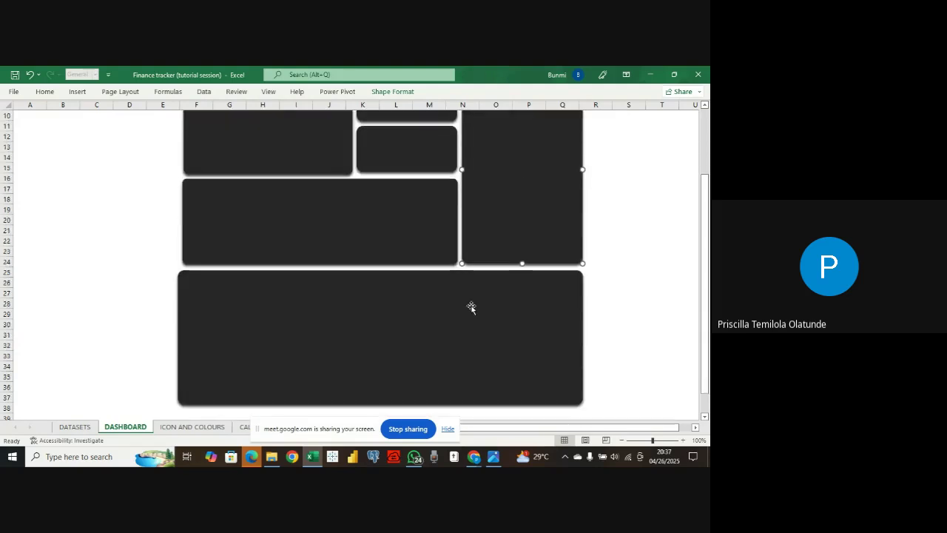
- Shorten the bottom card slightly from its lower edge so that it ends within row 37
{"action": "left_click", "coordinate": [459, 325]}
{"action": "scroll", "coordinate": [460, 325], "scroll_direction": "down", "scroll_amount": 2}
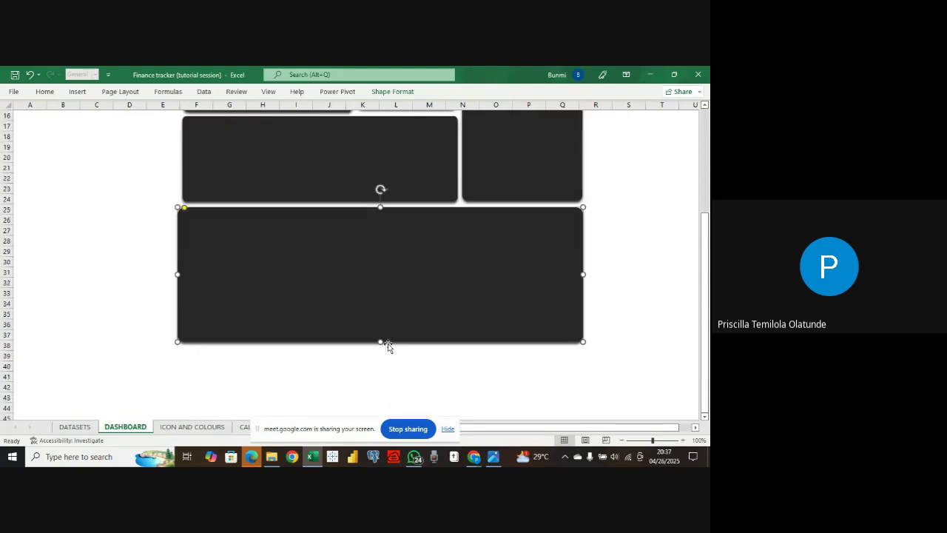
{"action": "left_click_drag", "start_coordinate": [379, 342], "coordinate": [384, 338]}
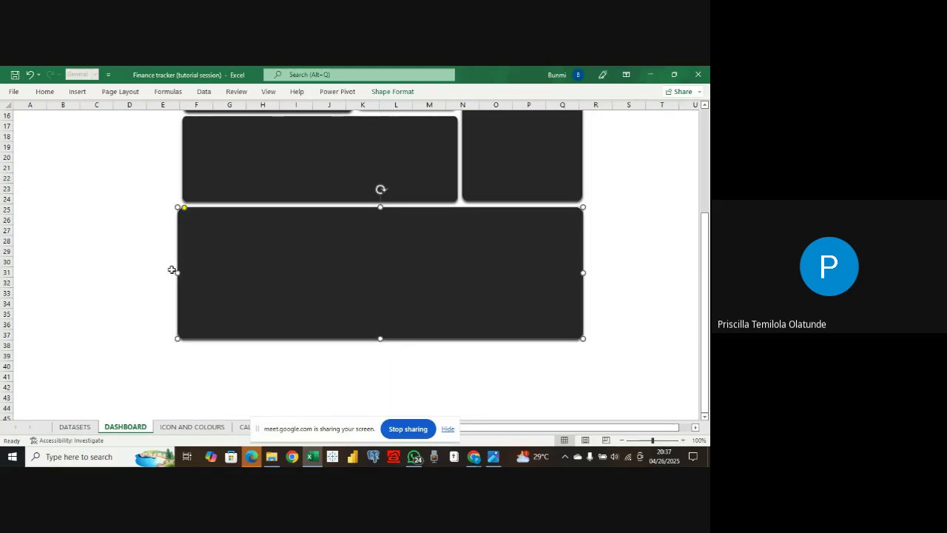
- Duplicate the large top card, place the copy to its left and narrow it to about 2 cm across columns D and E
{"action": "scroll", "coordinate": [191, 260], "scroll_direction": "up", "scroll_amount": 4}
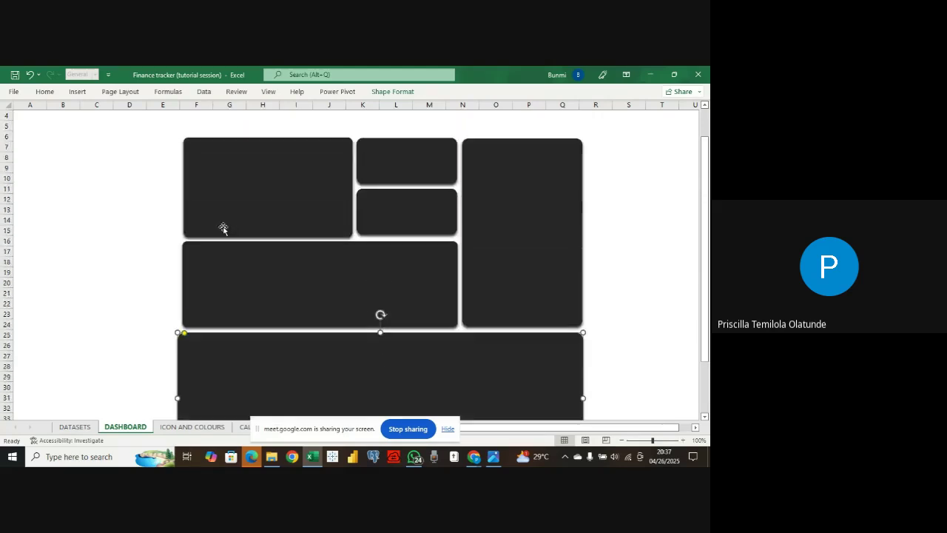
{"action": "left_click", "coordinate": [220, 214]}
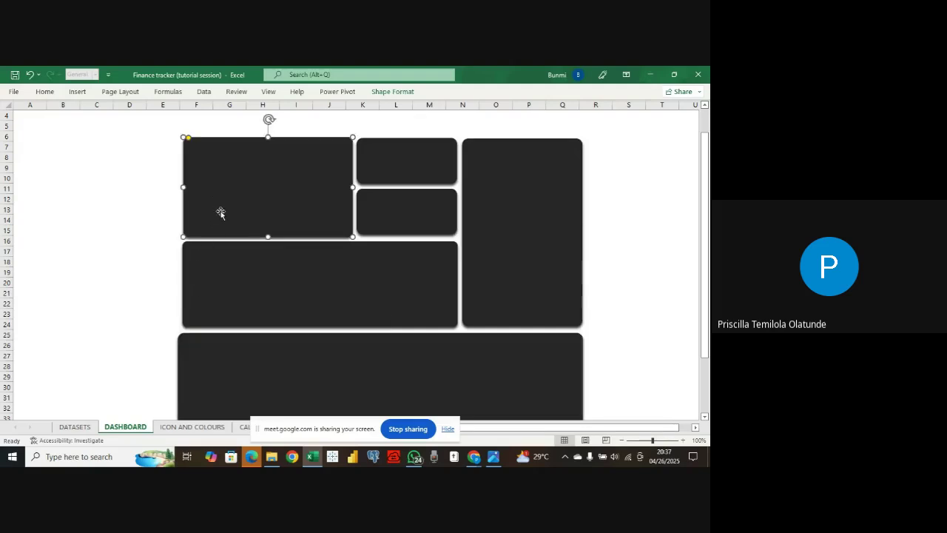
{"action": "key", "text": "ctrl+d"}
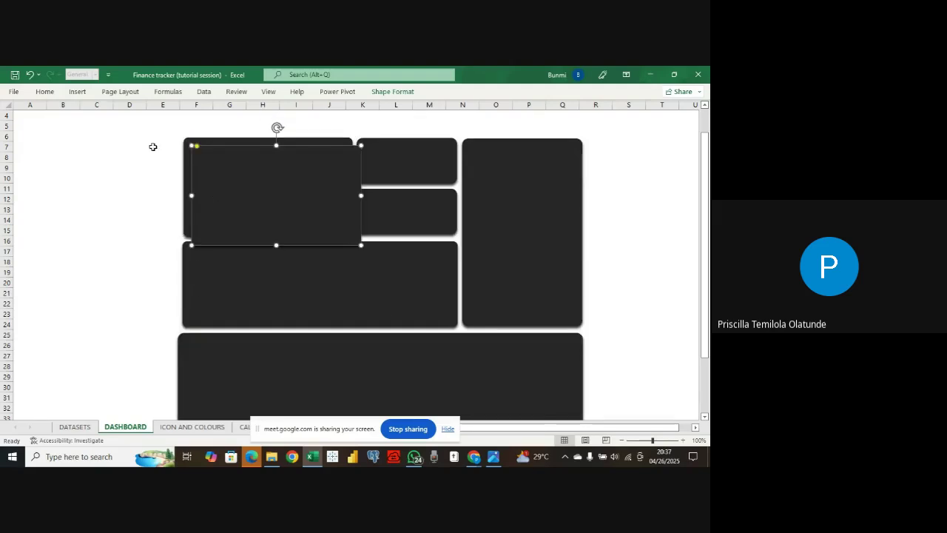
{"action": "left_click_drag", "start_coordinate": [156, 232], "coordinate": [106, 213]}
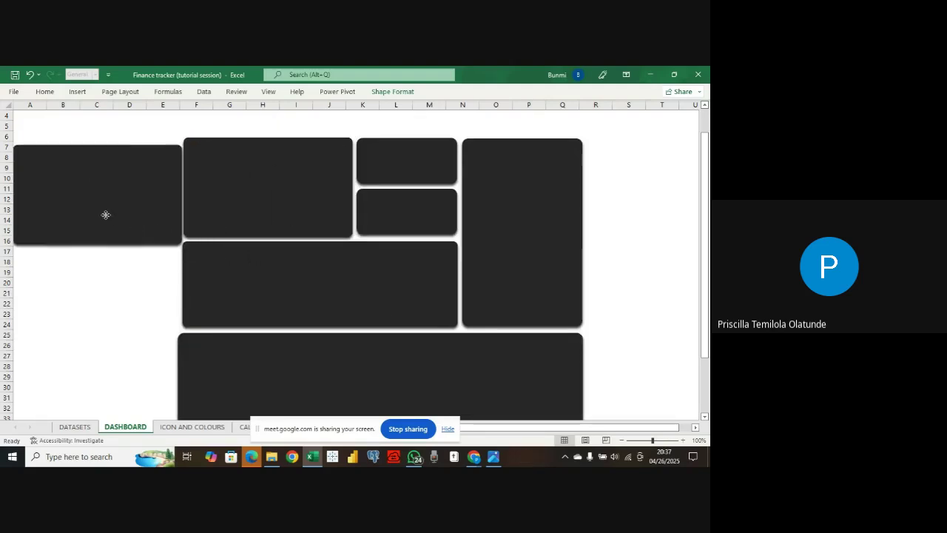
{"action": "left_click_drag", "start_coordinate": [38, 193], "coordinate": [155, 182]}
{"action": "left_click", "coordinate": [134, 204]}
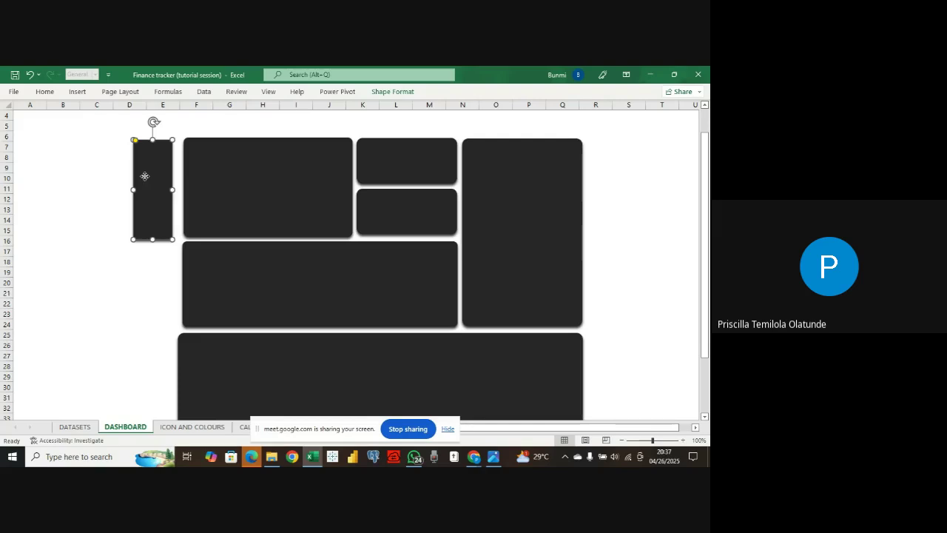
- Set the narrow side card's height to 5 cm
{"action": "left_click", "coordinate": [393, 91]}
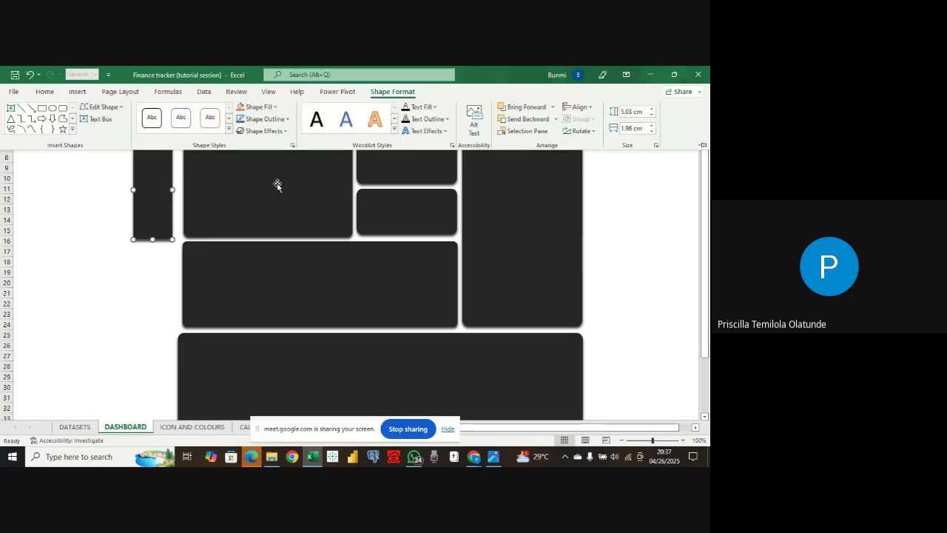
{"action": "left_click", "coordinate": [651, 110]}
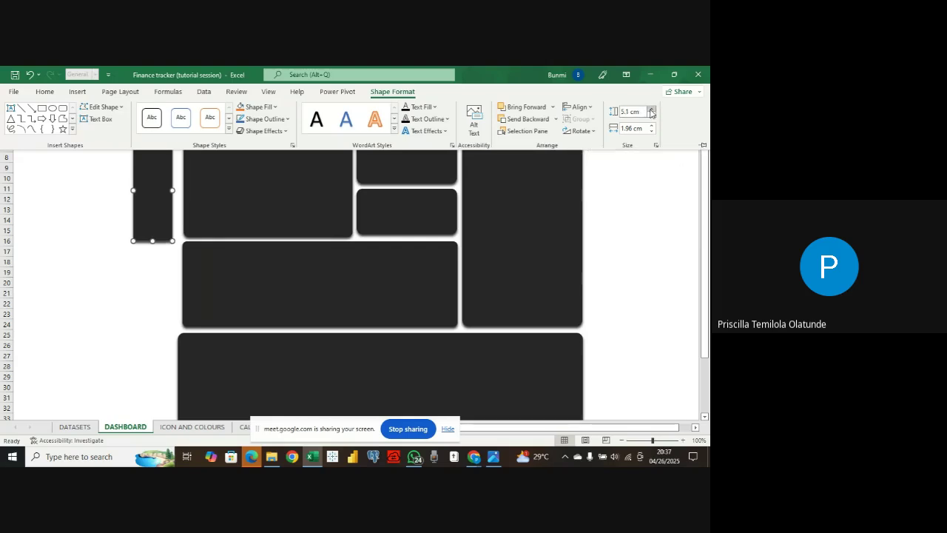
{"action": "left_click", "coordinate": [651, 117]}
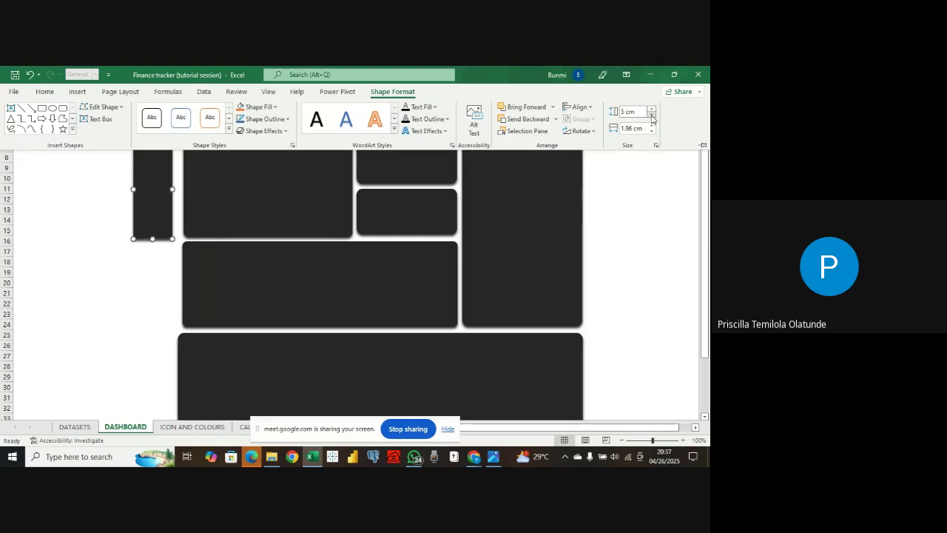
{"action": "left_click", "coordinate": [153, 238]}
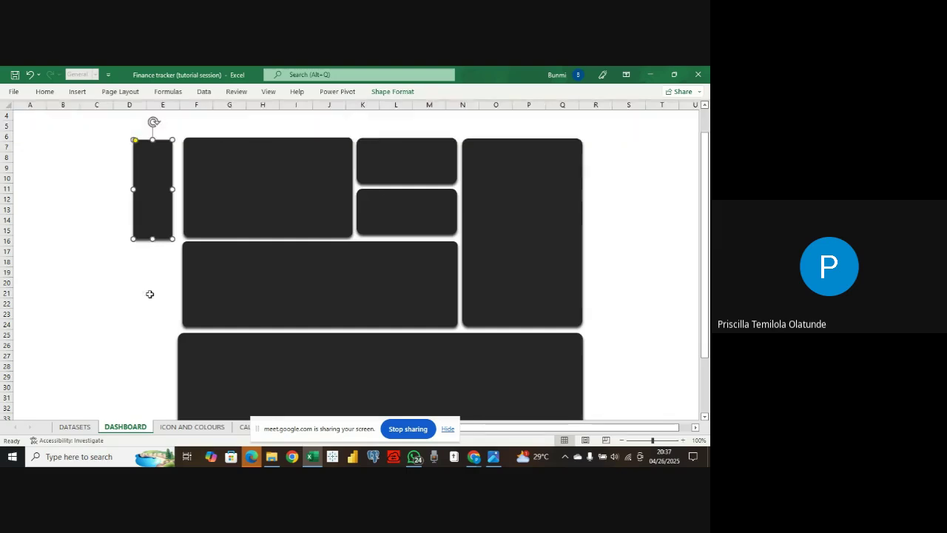
- Stretch the narrow side card downward to row 37, level with the bottom card's lower edge
{"action": "left_click_drag", "start_coordinate": [152, 239], "coordinate": [131, 412]}
{"action": "scroll", "coordinate": [152, 370], "scroll_direction": "down", "scroll_amount": 2}
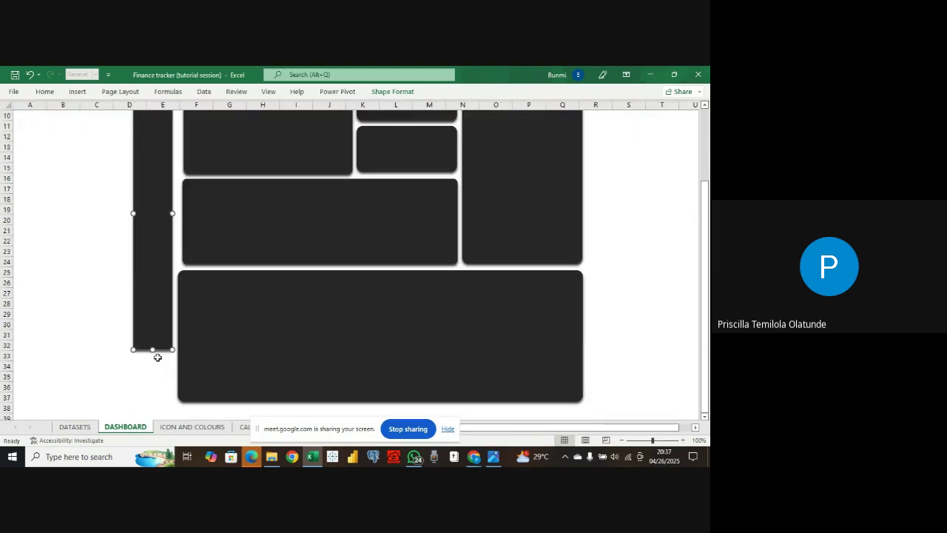
{"action": "left_click_drag", "start_coordinate": [155, 351], "coordinate": [155, 400]}
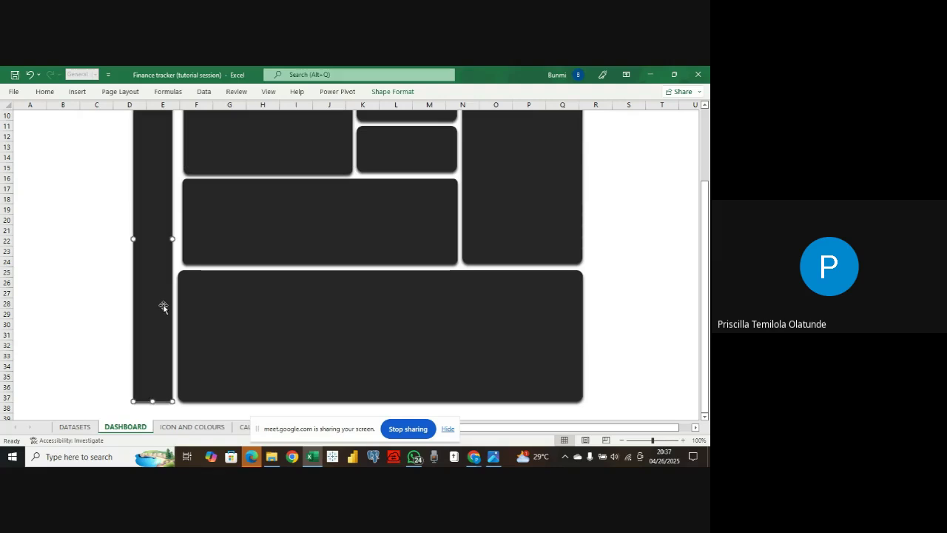
{"action": "scroll", "coordinate": [164, 306], "scroll_direction": "up", "scroll_amount": 2}
- Pull in the bottom card's left edge so that it lines up with the wide card above
{"action": "left_click", "coordinate": [194, 374]}
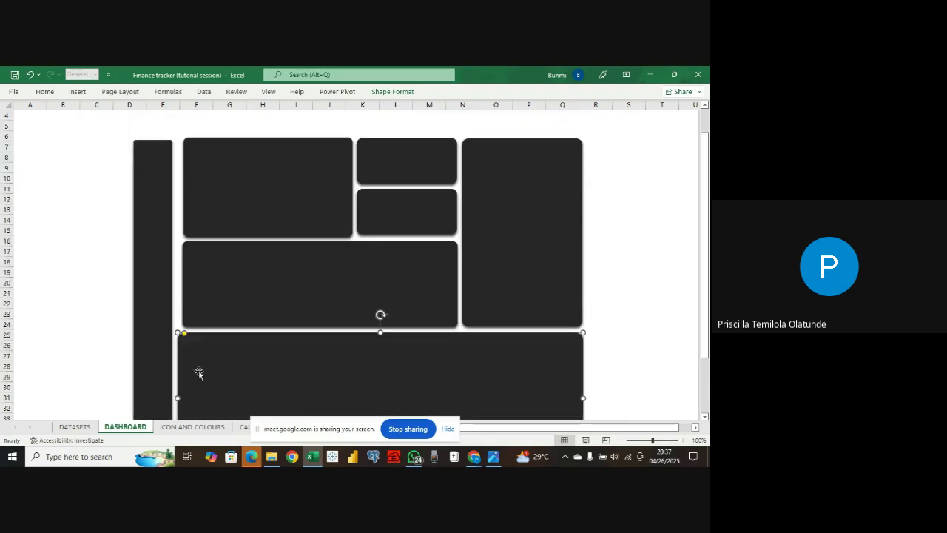
{"action": "scroll", "coordinate": [207, 363], "scroll_direction": "down", "scroll_amount": 3}
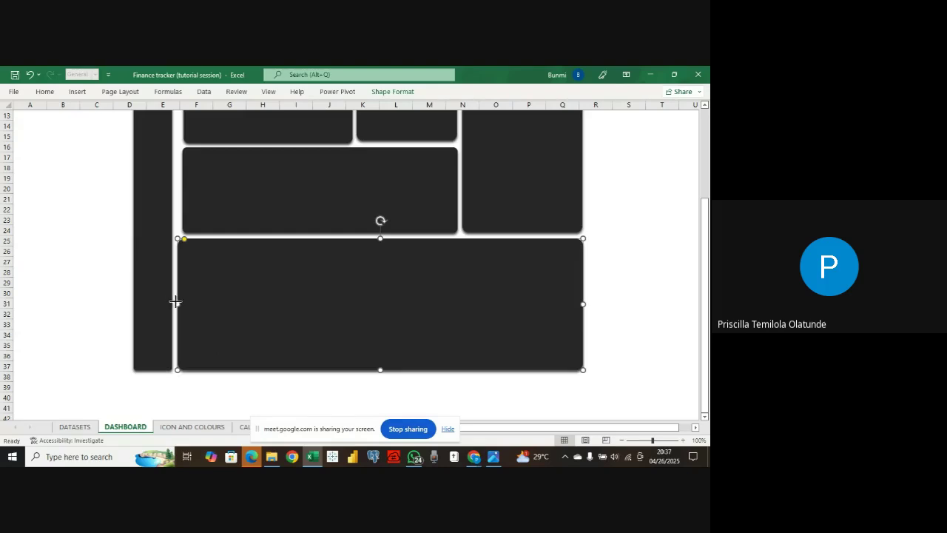
{"action": "left_click_drag", "start_coordinate": [175, 300], "coordinate": [182, 303]}
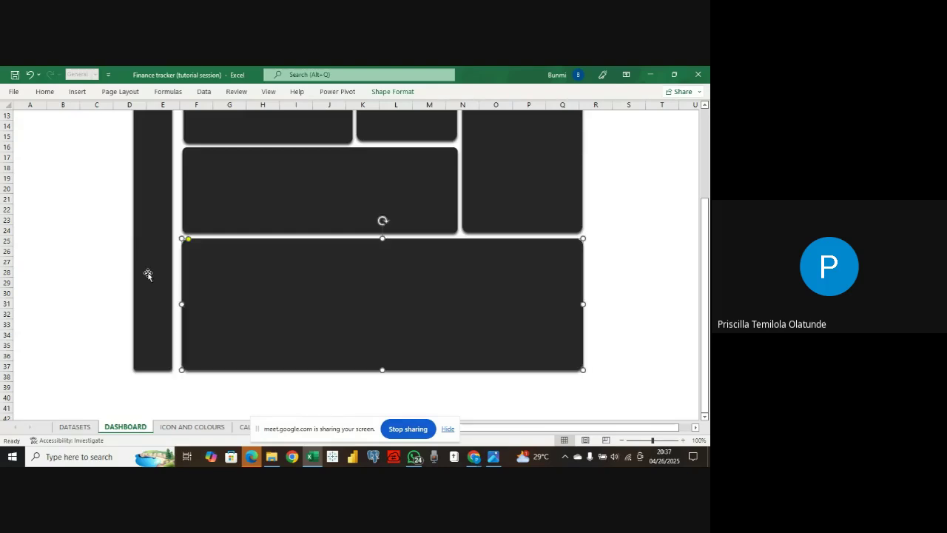
- Move the narrow side card slightly right, closer to the other cards, and deselect it
{"action": "scroll", "coordinate": [150, 254], "scroll_direction": "up", "scroll_amount": 3}
{"action": "left_click_drag", "start_coordinate": [156, 247], "coordinate": [157, 251]}
{"action": "scroll", "coordinate": [156, 250], "scroll_direction": "down", "scroll_amount": 3}
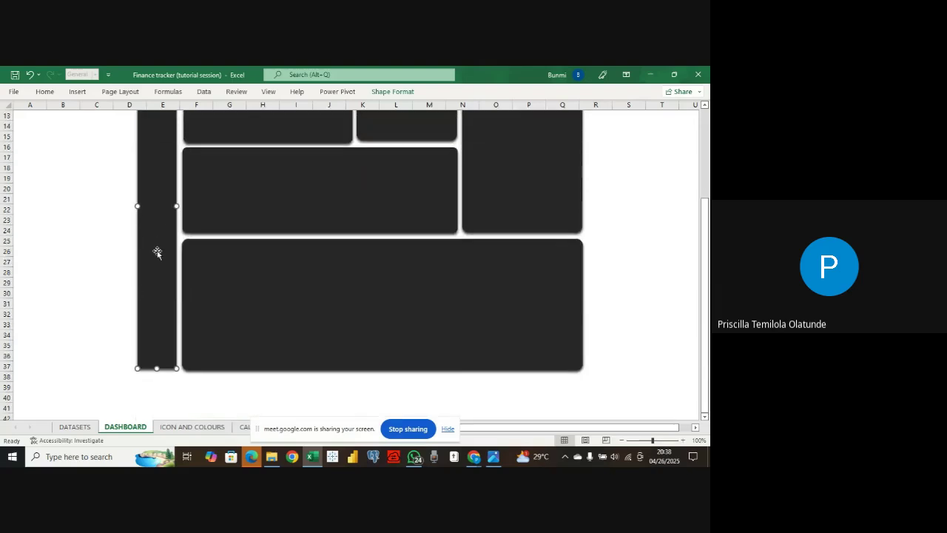
{"action": "left_click", "coordinate": [247, 382]}
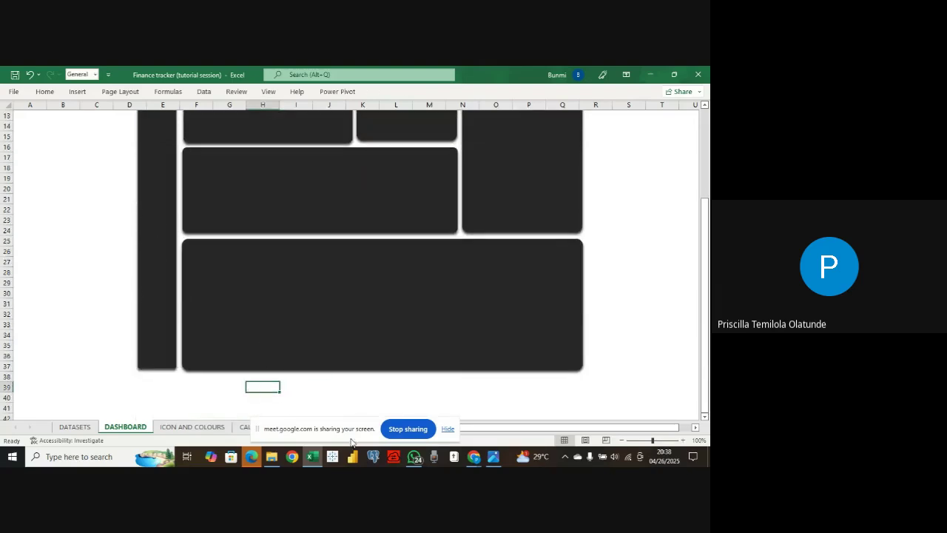
- Nudge the upper small card in columns K to M slightly right, closer to the tall card
{"action": "left_click", "coordinate": [470, 458]}
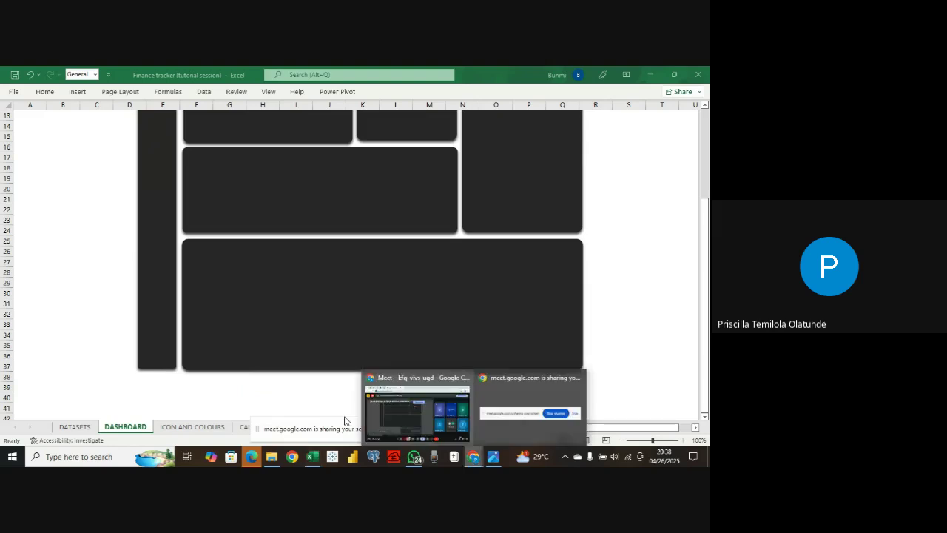
{"action": "scroll", "coordinate": [311, 403], "scroll_direction": "up", "scroll_amount": 1}
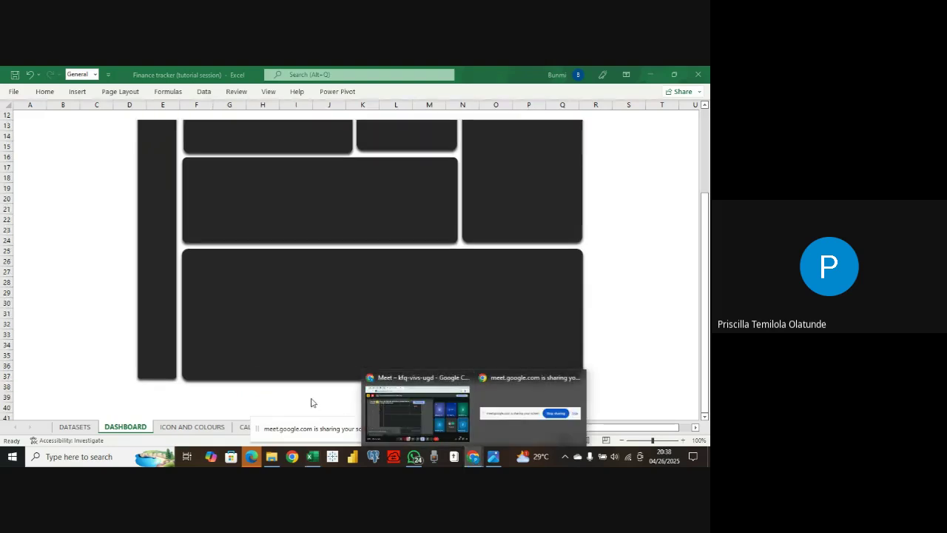
{"action": "scroll", "coordinate": [243, 293], "scroll_direction": "up", "scroll_amount": 4}
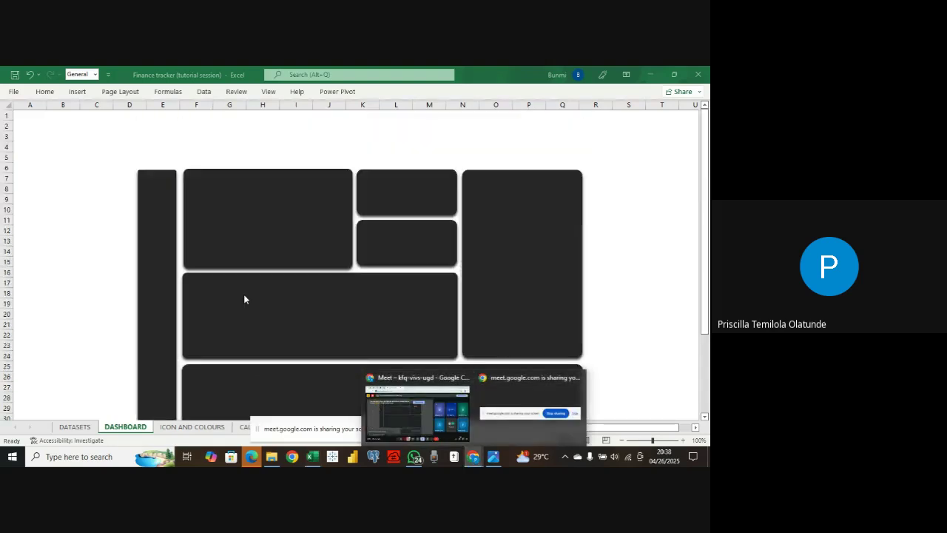
{"action": "left_click", "coordinate": [407, 194]}
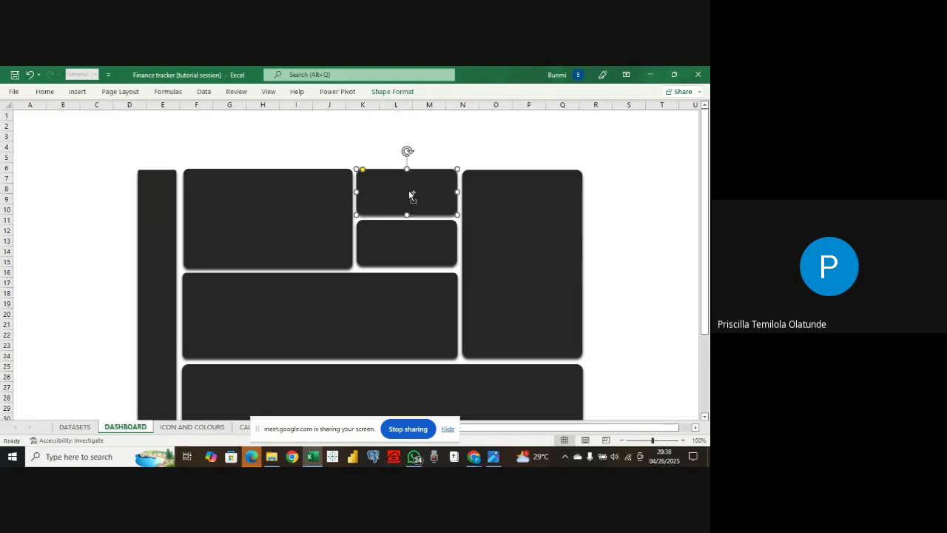
{"action": "type", "text": "D"}
{"action": "key", "text": "BackSpace"}
{"action": "key", "text": "Right"}
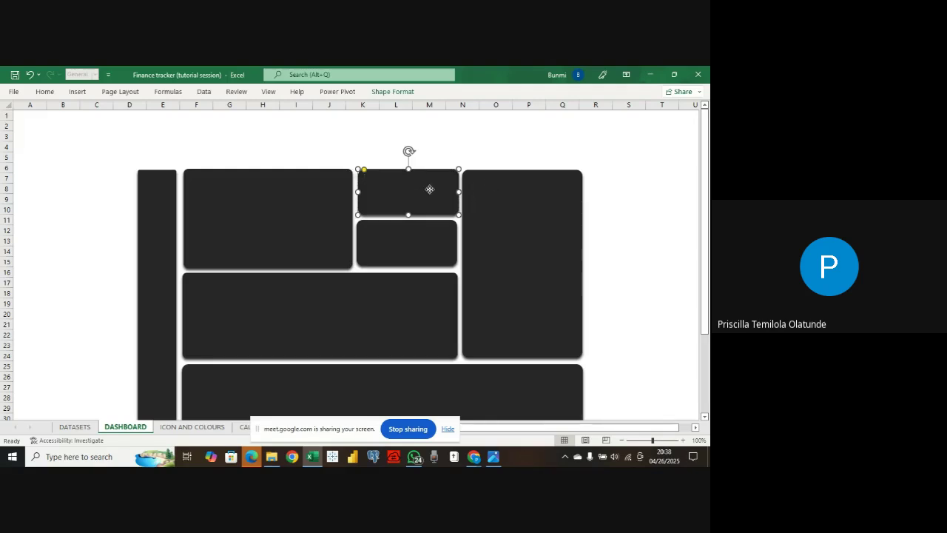
{"action": "left_click_drag", "start_coordinate": [429, 188], "coordinate": [429, 191]}
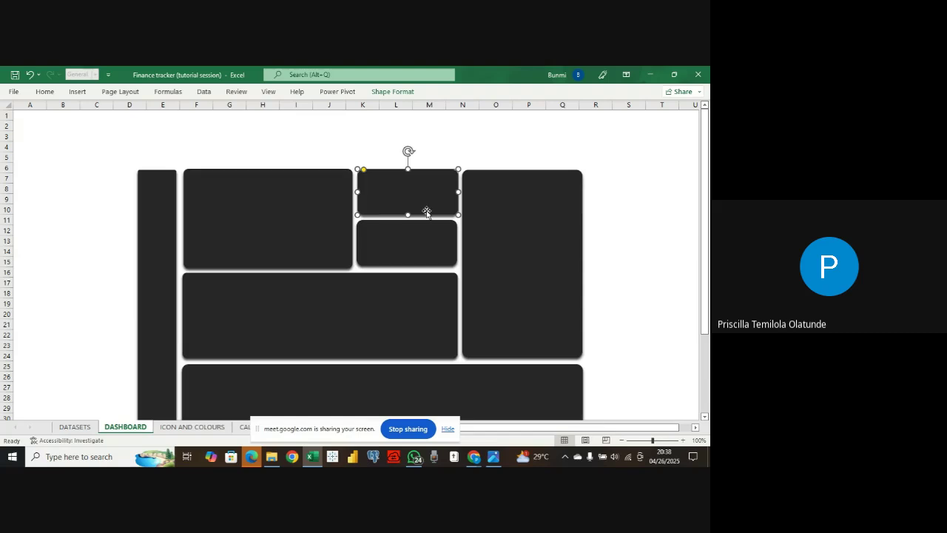
- Add a slim header bar copied from the upper small card above it, and a wider copy above the tall card in columns N to Q
{"action": "left_click_drag", "start_coordinate": [428, 216], "coordinate": [399, 157]}
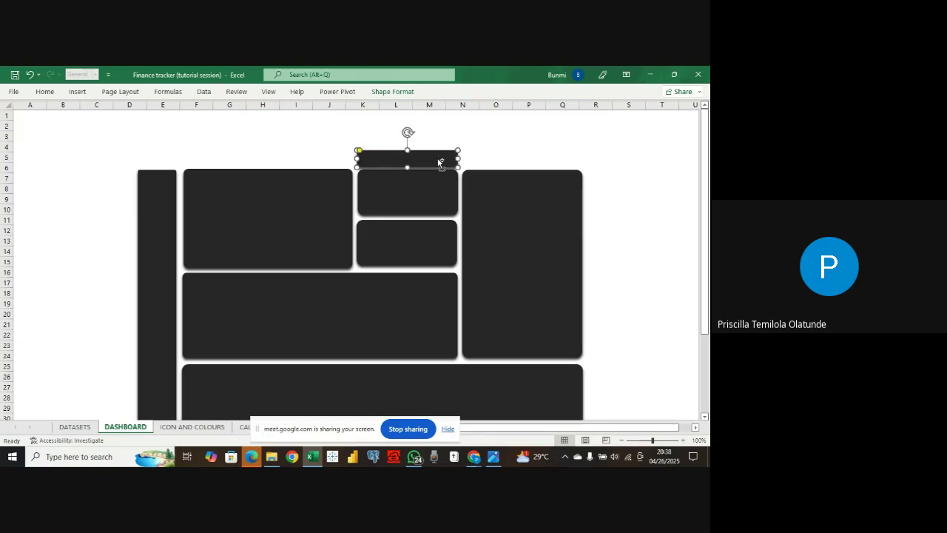
{"action": "left_click_drag", "start_coordinate": [439, 161], "coordinate": [582, 157]}
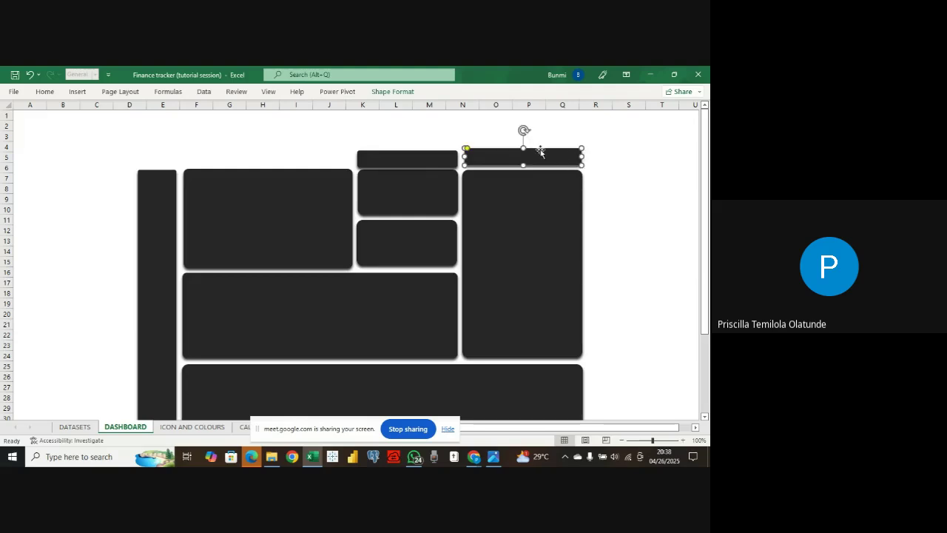
{"action": "key", "text": "Escape"}
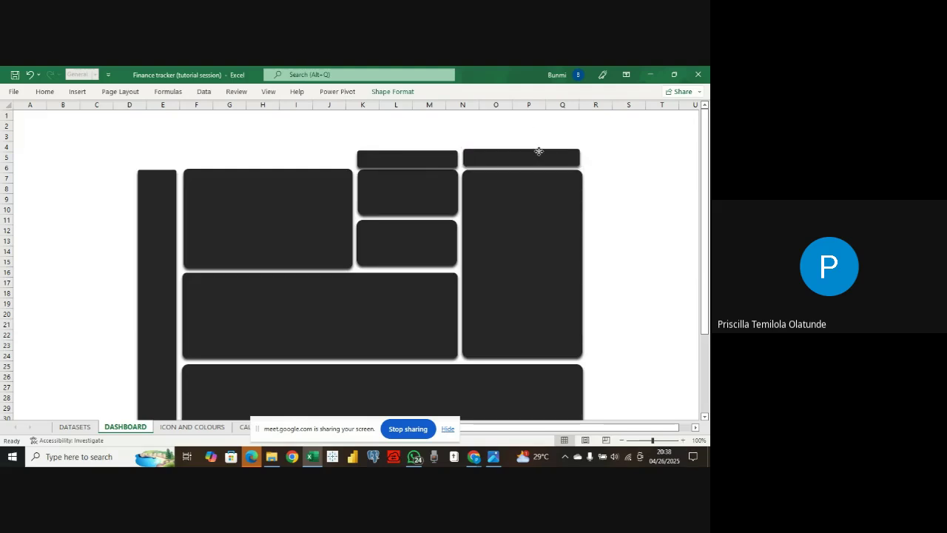
{"action": "left_click", "coordinate": [538, 153]}
{"action": "left_click", "coordinate": [452, 140]}
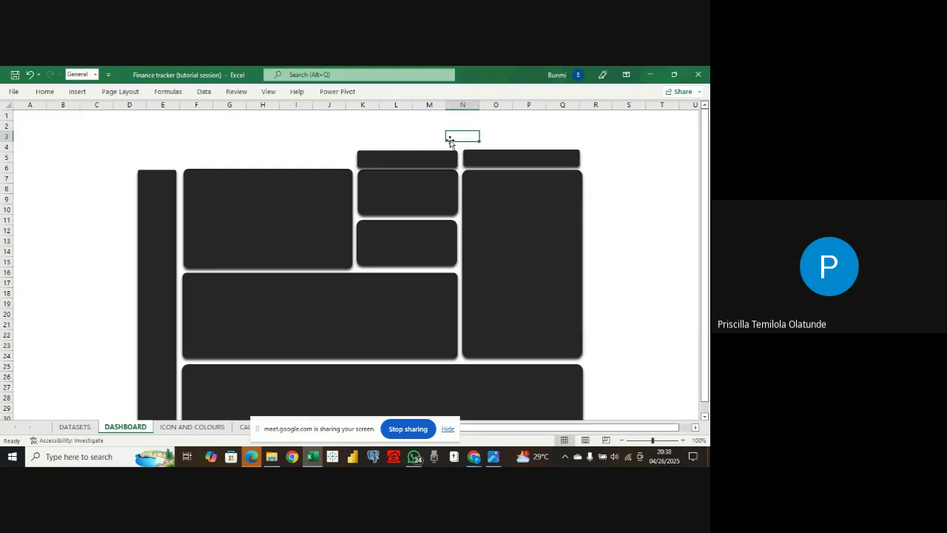
- Select the tall card below the wider header bar
{"action": "left_click", "coordinate": [539, 196]}
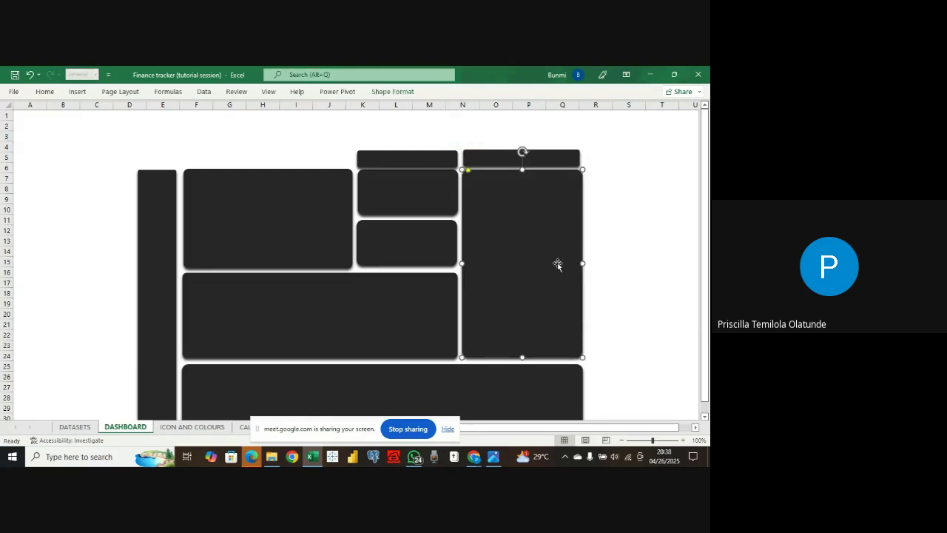
- Narrow the tall card under columns N to Q and the header bar above it from their right edges
{"action": "left_click_drag", "start_coordinate": [582, 263], "coordinate": [578, 264]}
{"action": "left_click", "coordinate": [574, 158]}
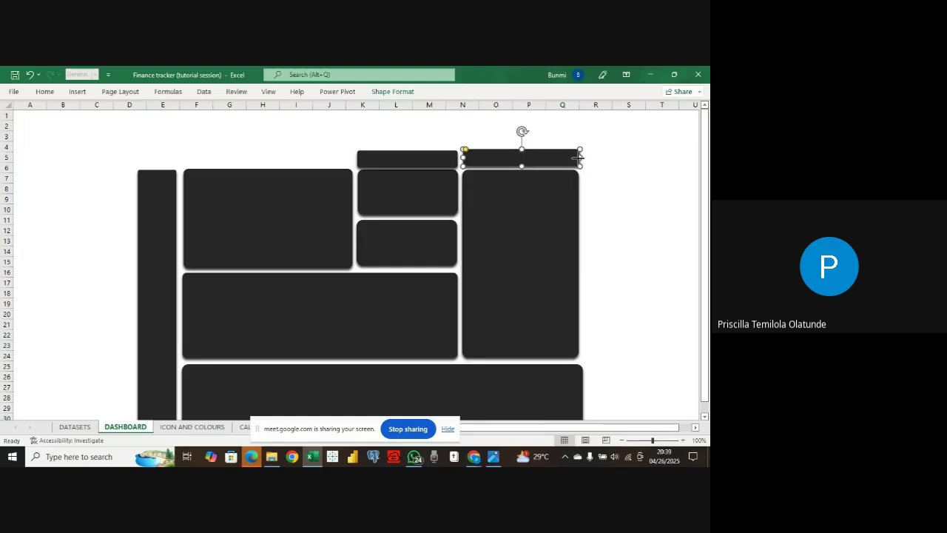
{"action": "left_click_drag", "start_coordinate": [577, 158], "coordinate": [575, 158]}
{"action": "left_click", "coordinate": [596, 159]}
{"action": "scroll", "coordinate": [598, 161], "scroll_direction": "down", "scroll_amount": 5}
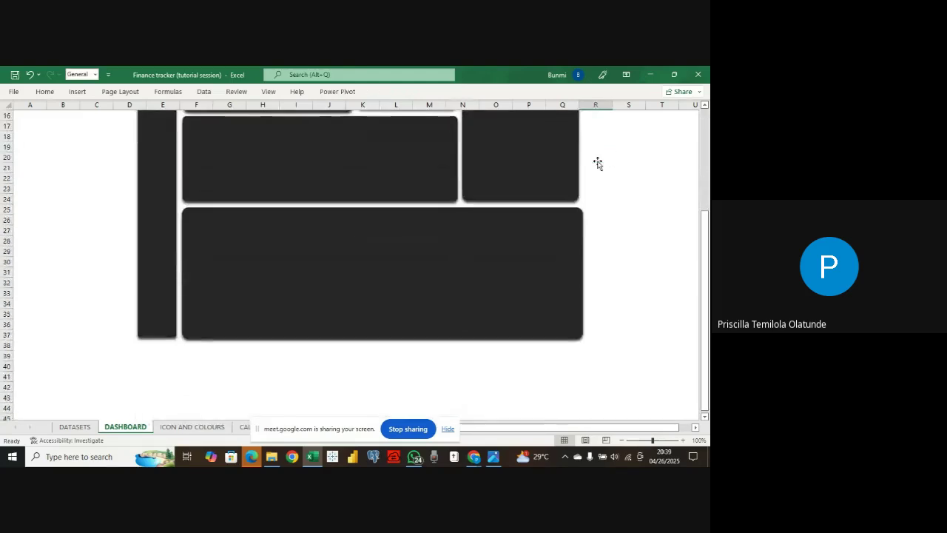
{"action": "scroll", "coordinate": [453, 238], "scroll_direction": "up", "scroll_amount": 5}
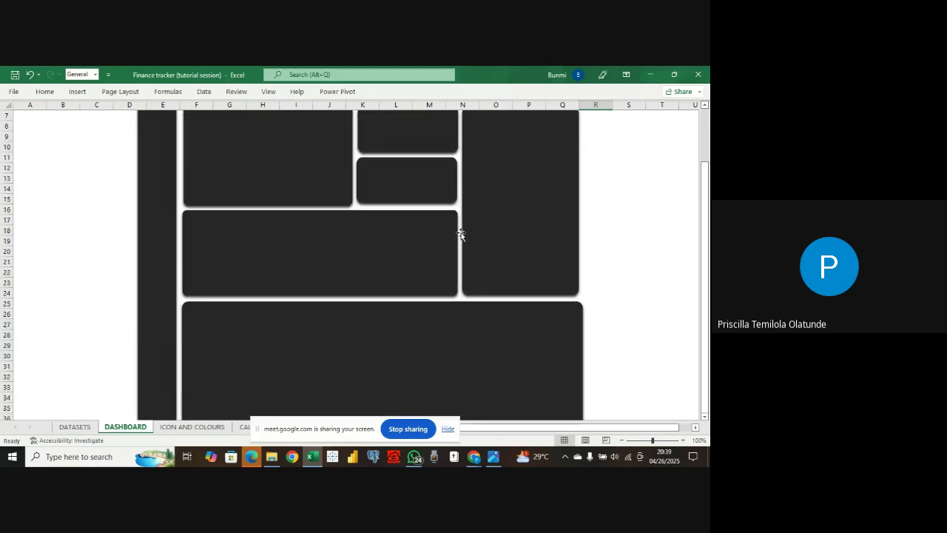
{"action": "scroll", "coordinate": [459, 235], "scroll_direction": "down", "scroll_amount": 2}
{"action": "scroll", "coordinate": [633, 372], "scroll_direction": "down", "scroll_amount": 1}
{"action": "scroll", "coordinate": [632, 373], "scroll_direction": "up", "scroll_amount": 2}
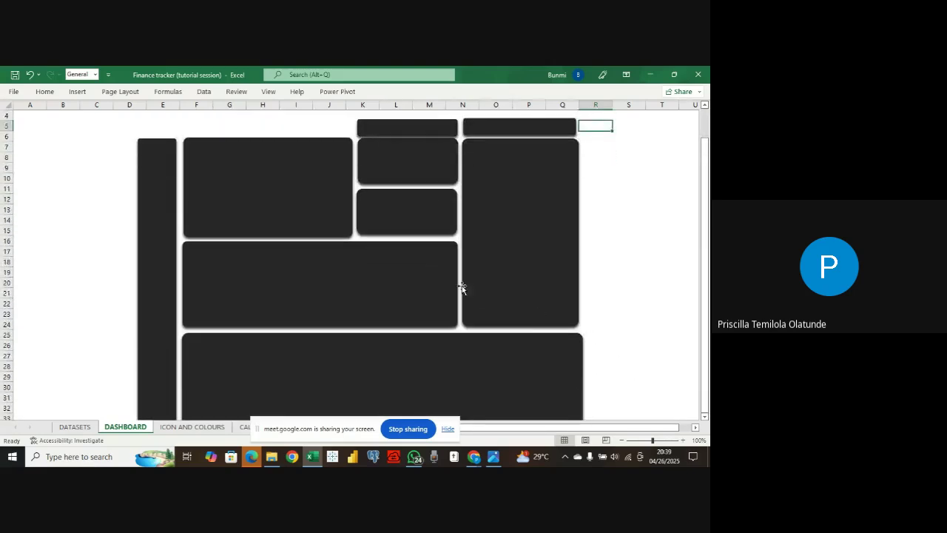
- Select the large card spanning columns F to J on the dashboard and open the ICON AND COLOURS sheet
{"action": "left_click", "coordinate": [278, 206]}
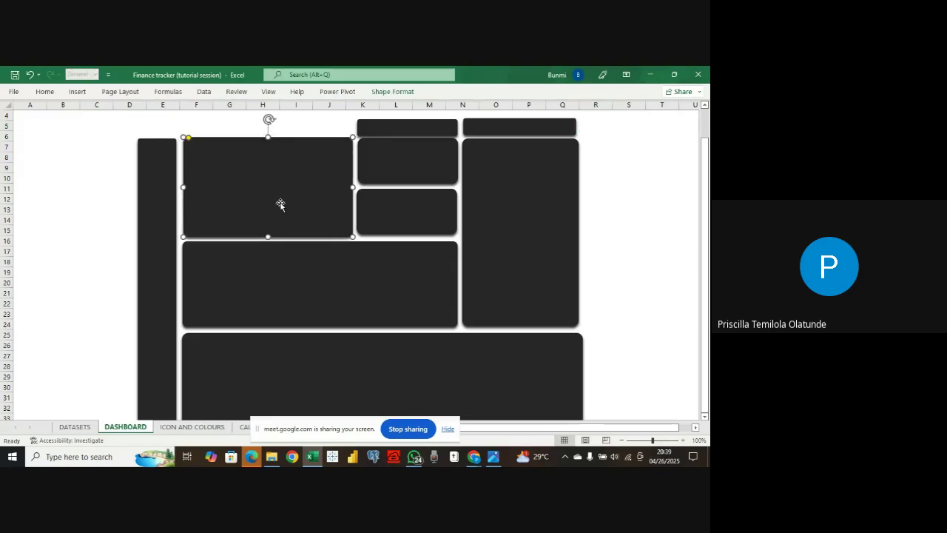
{"action": "scroll", "coordinate": [281, 204], "scroll_direction": "down", "scroll_amount": 1}
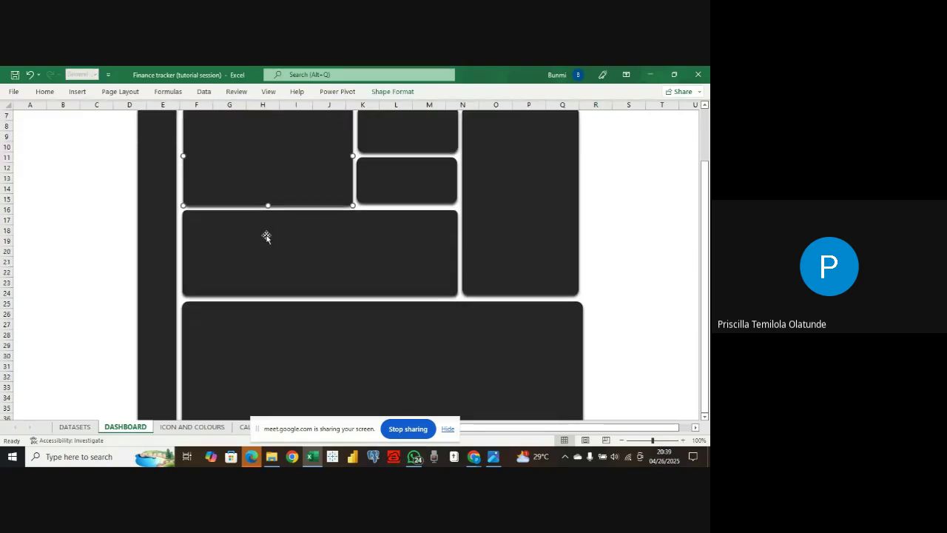
{"action": "left_click", "coordinate": [192, 426]}
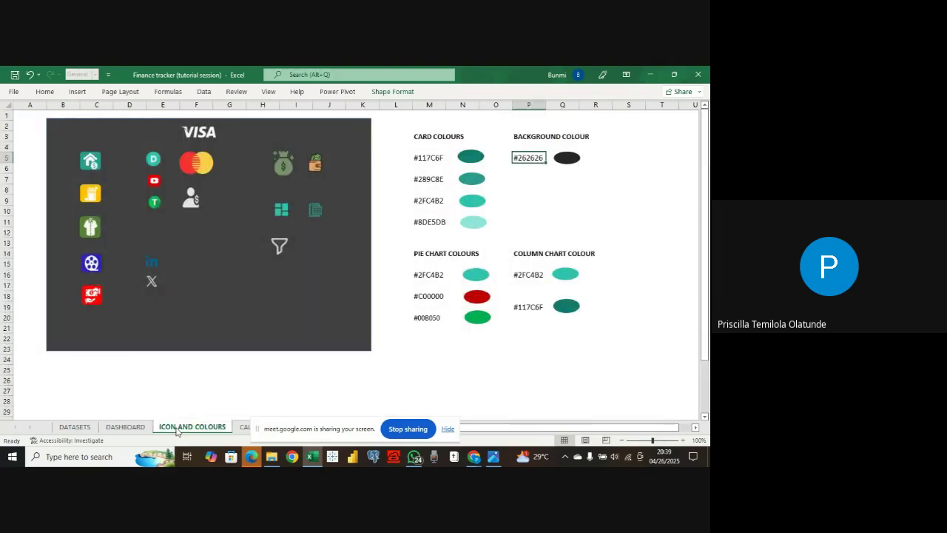
{"action": "left_click", "coordinate": [469, 160]}
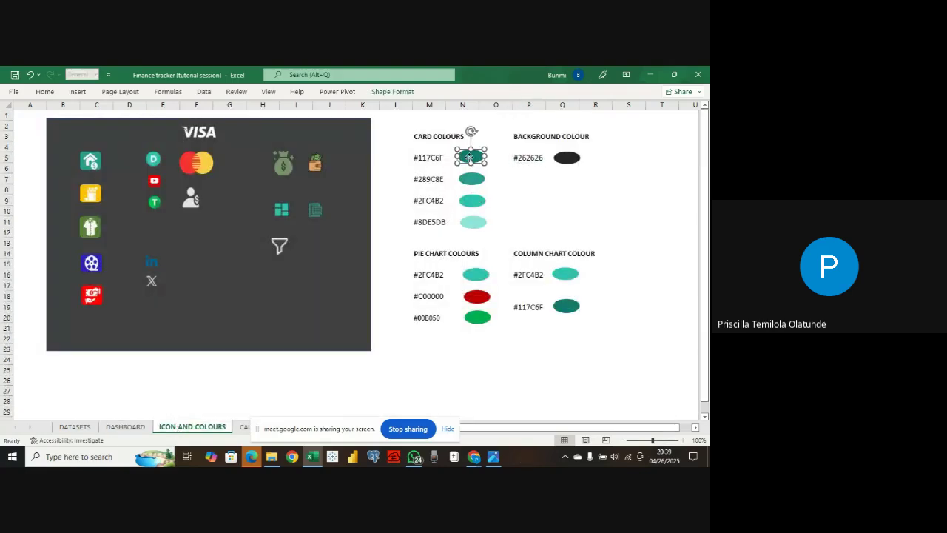
{"action": "right_click", "coordinate": [469, 159]}
{"action": "left_click", "coordinate": [495, 178]}
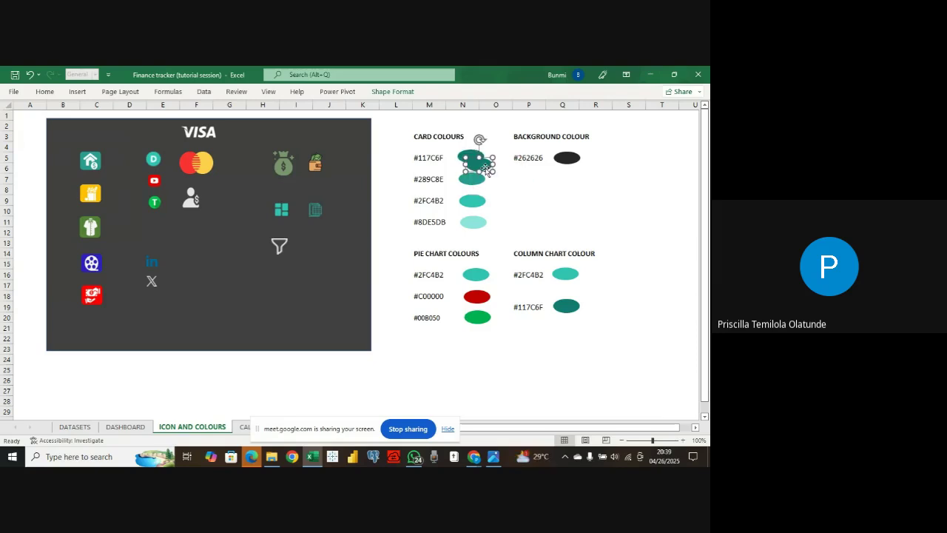
{"action": "key", "text": "ctrl+z"}
- Copy the card colour code #117C6F and switch the selected DASHBOARD card to a gradient fill
{"action": "left_click", "coordinate": [428, 156]}
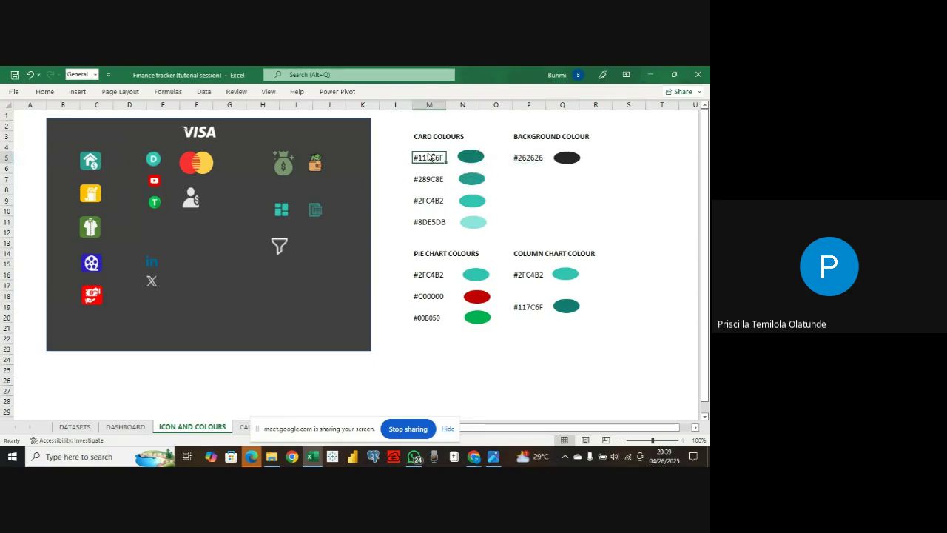
{"action": "key", "text": "ctrl+c"}
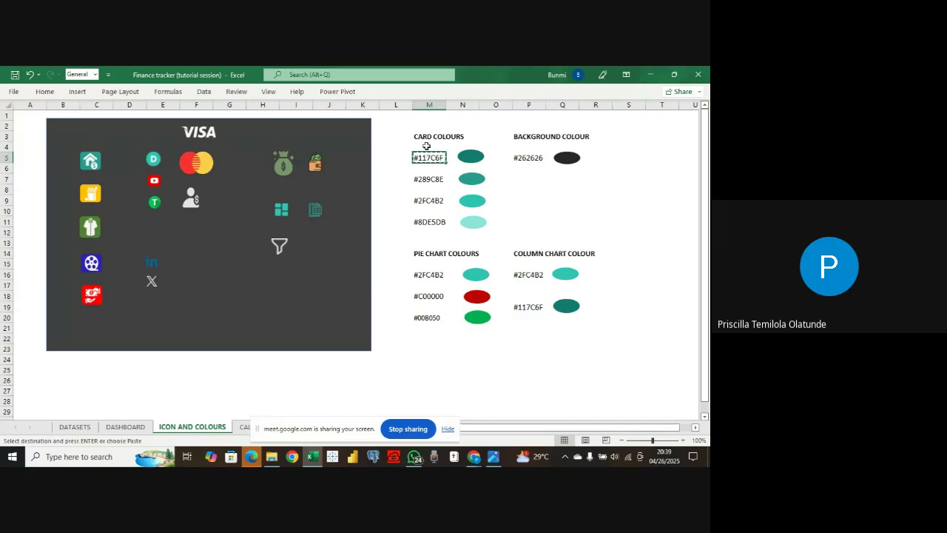
{"action": "left_click", "coordinate": [125, 427]}
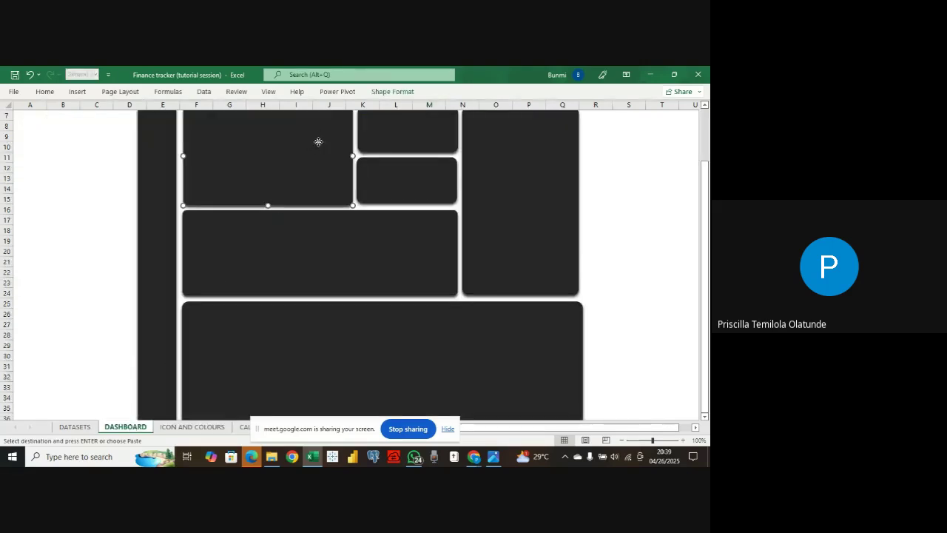
{"action": "right_click", "coordinate": [319, 142]}
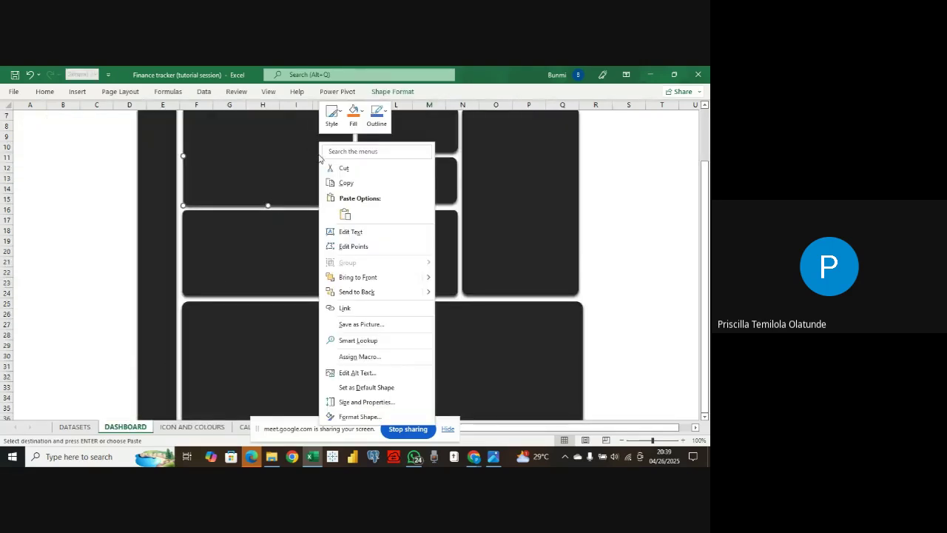
{"action": "left_click", "coordinate": [359, 417]}
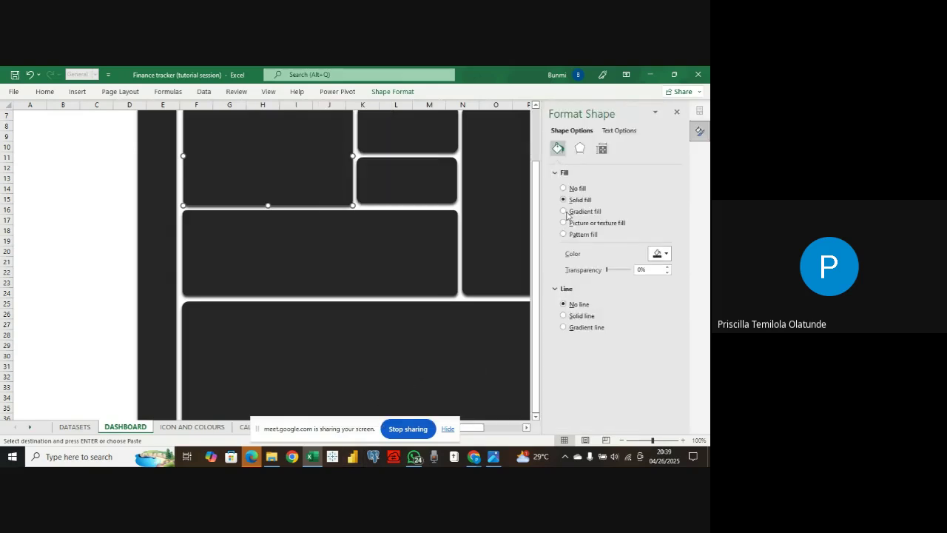
{"action": "left_click", "coordinate": [564, 212]}
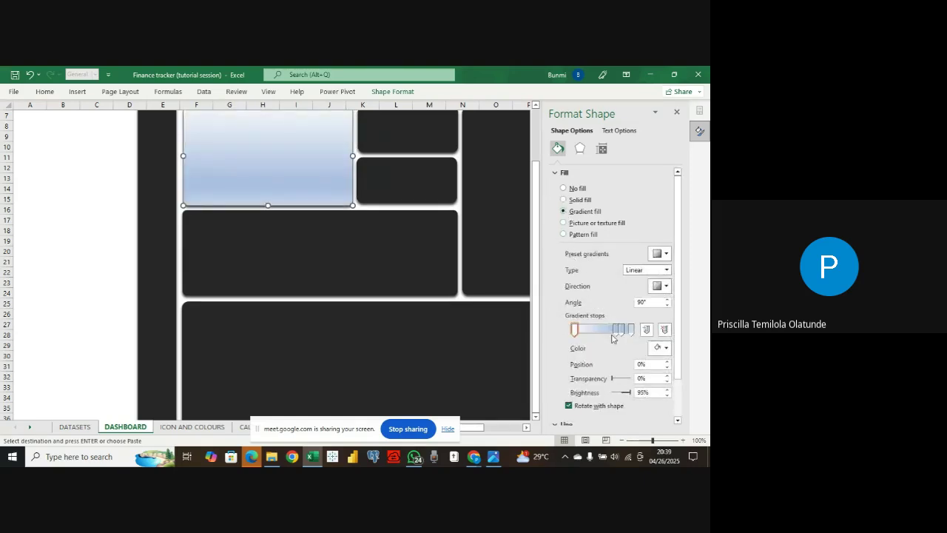
- Set the card's last gradient stop, at position 100%, to the copied custom colour #117C6F
{"action": "left_click", "coordinate": [666, 349]}
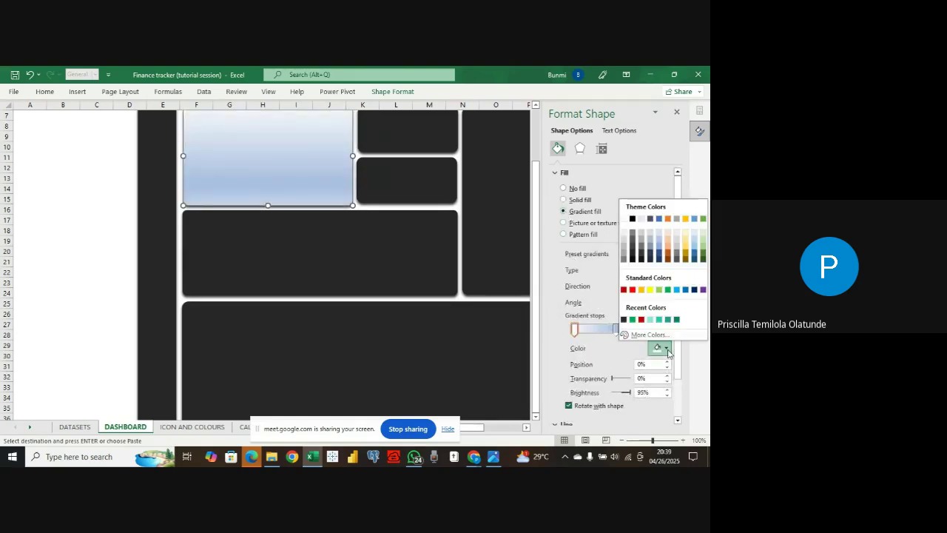
{"action": "left_click", "coordinate": [620, 356]}
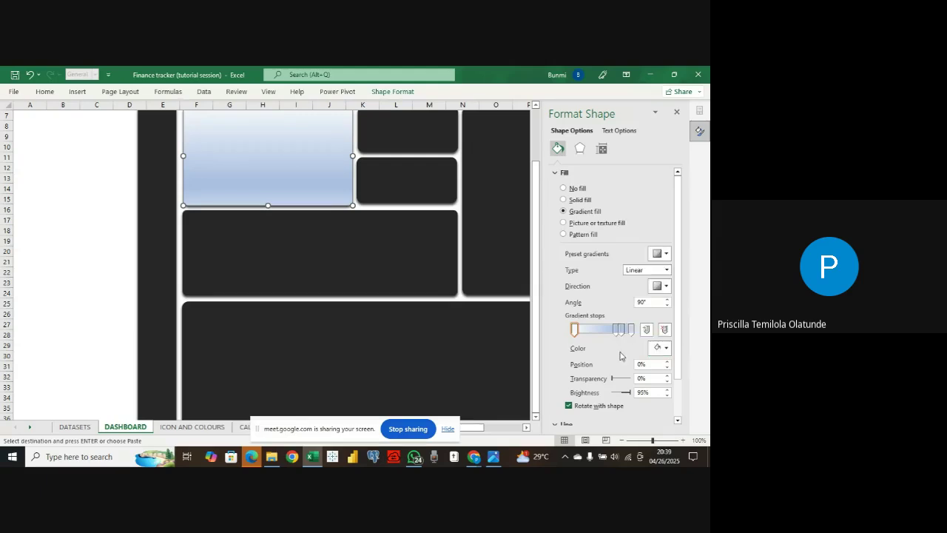
{"action": "left_click", "coordinate": [631, 330]}
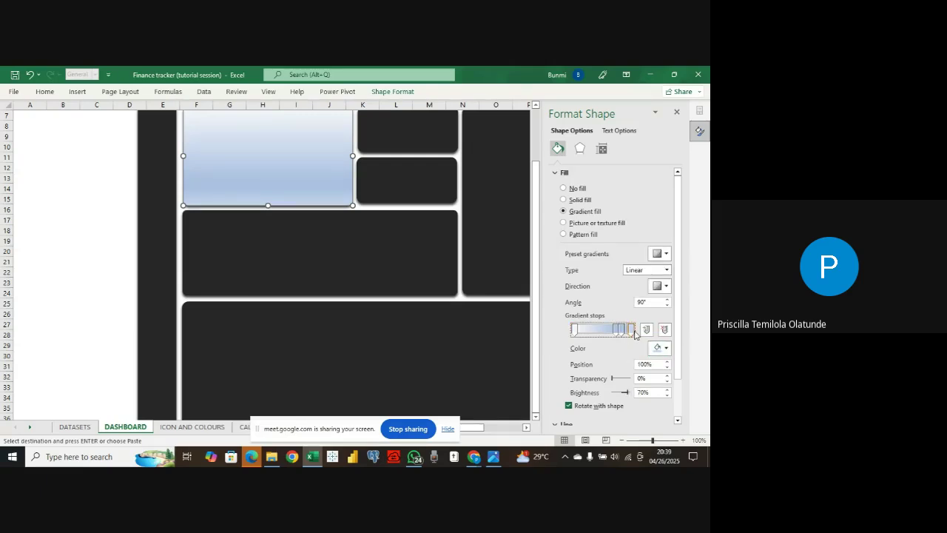
{"action": "left_click", "coordinate": [663, 347]}
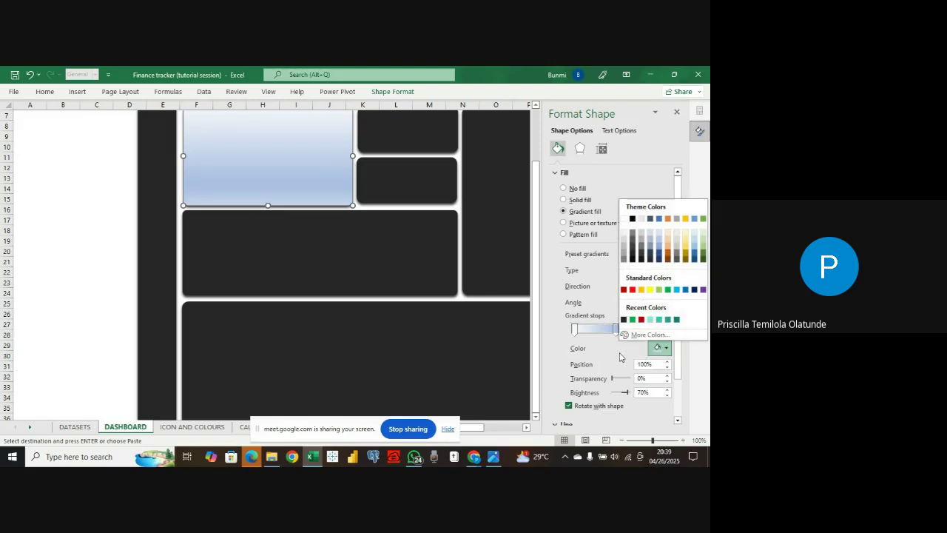
{"action": "left_click", "coordinate": [661, 348]}
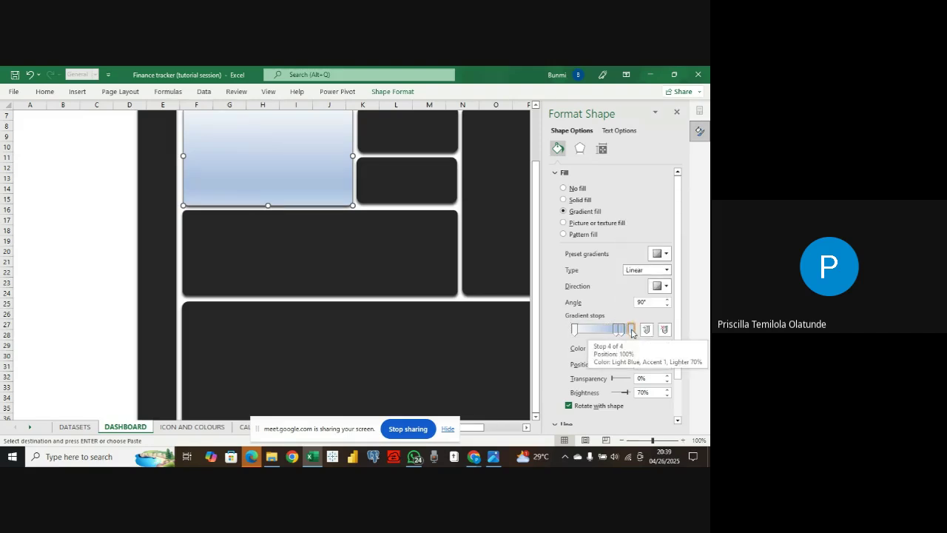
{"action": "left_click", "coordinate": [631, 331]}
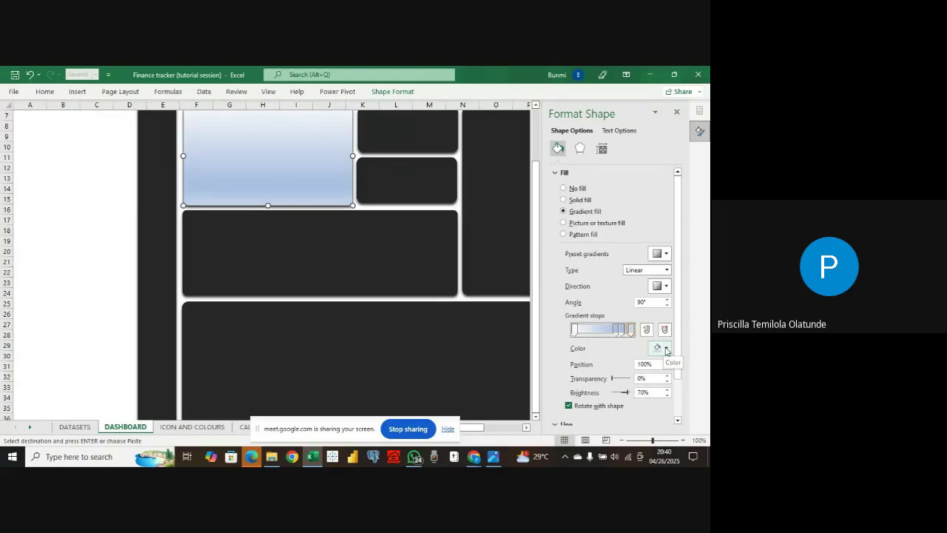
{"action": "left_click", "coordinate": [664, 349]}
{"action": "left_click", "coordinate": [649, 335]}
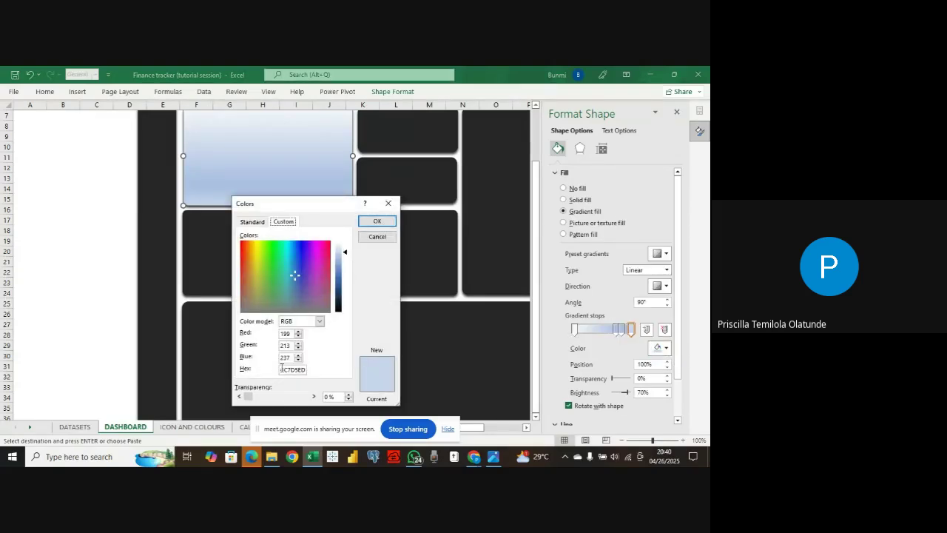
{"action": "left_click", "coordinate": [283, 369]}
{"action": "key", "text": "ctrl+v"}
{"action": "left_click", "coordinate": [376, 220]}
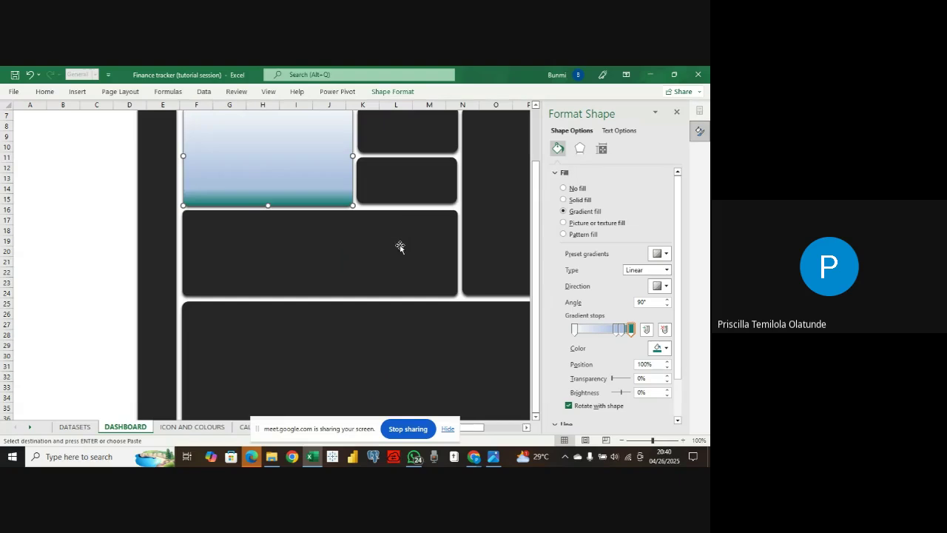
- Set the 83% gradient stop to card colour #289C8E from the ICON AND COLOURS sheet, and move the second stop to 47%
{"action": "left_click", "coordinate": [168, 428]}
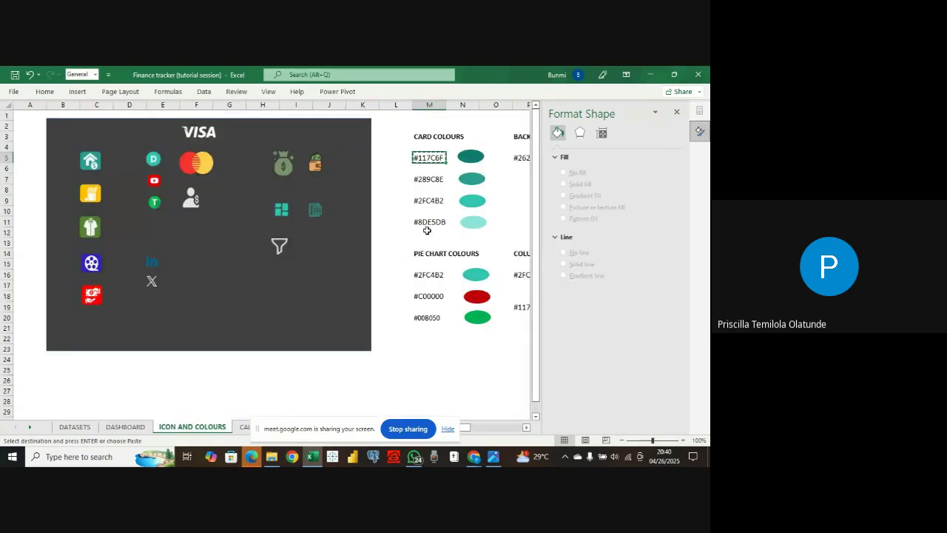
{"action": "left_click", "coordinate": [428, 180]}
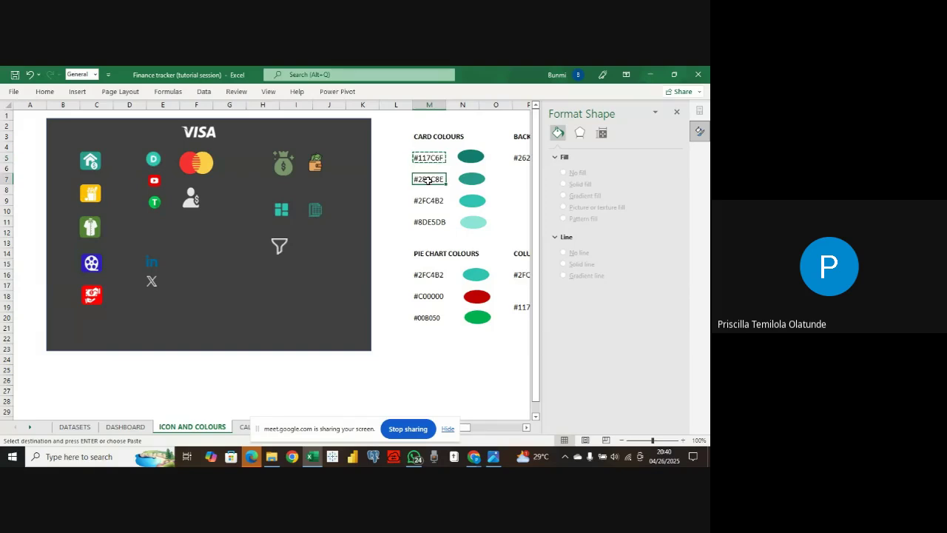
{"action": "key", "text": "ctrl+c"}
{"action": "left_click", "coordinate": [129, 427]}
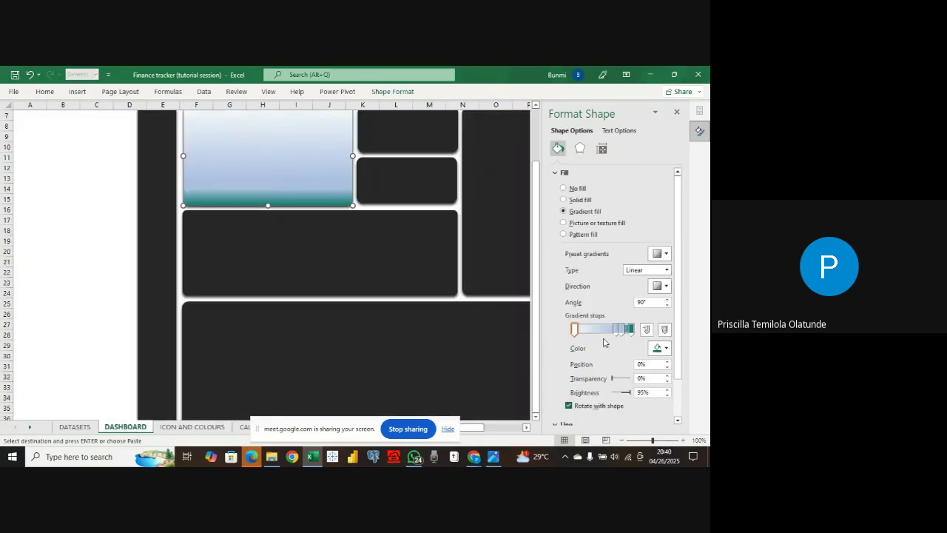
{"action": "left_click", "coordinate": [623, 334]}
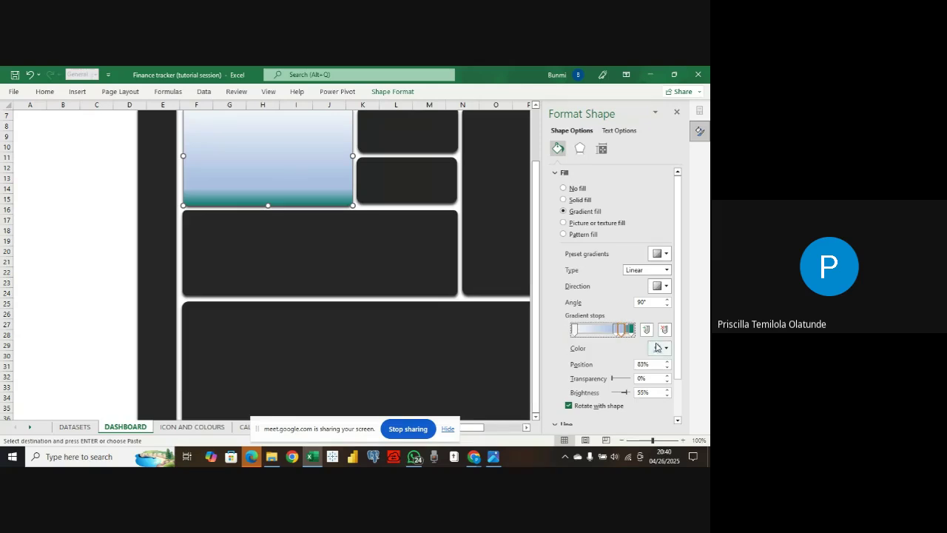
{"action": "left_click", "coordinate": [665, 348]}
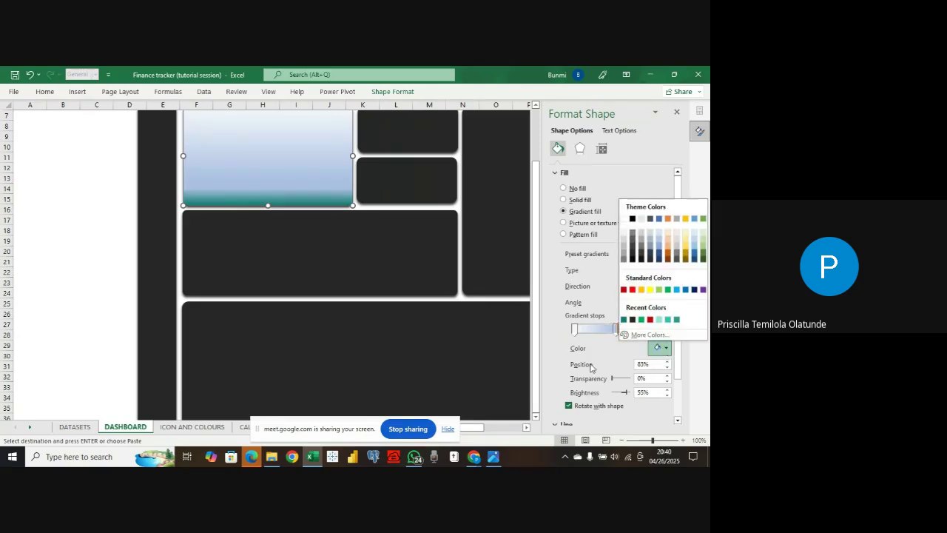
{"action": "left_click", "coordinate": [631, 336]}
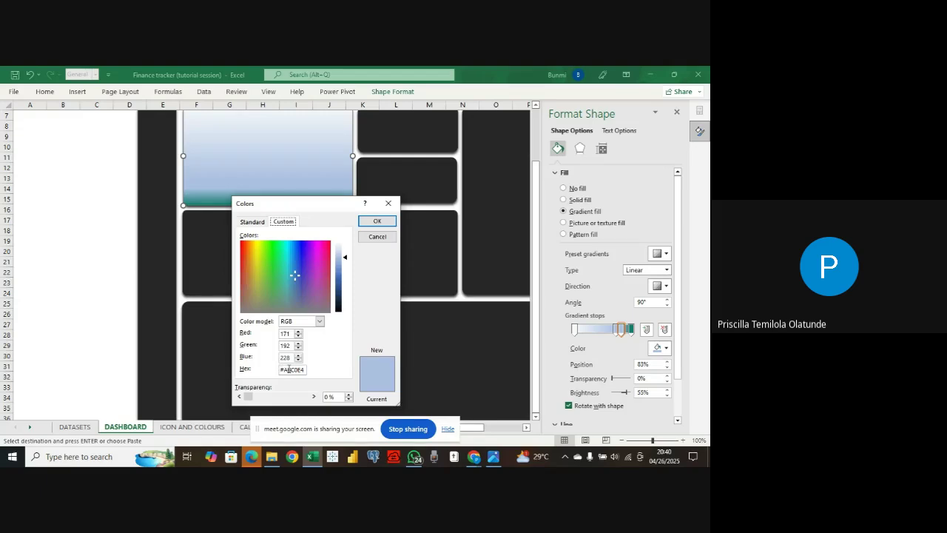
{"action": "left_click_drag", "start_coordinate": [306, 370], "coordinate": [279, 369]}
{"action": "key", "text": "ctrl+v"}
{"action": "left_click", "coordinate": [375, 221]}
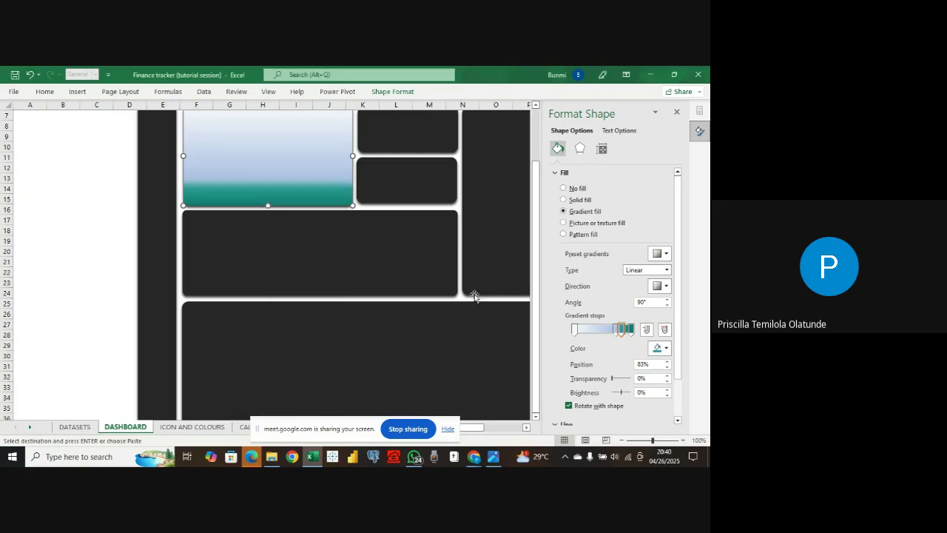
{"action": "left_click", "coordinate": [615, 332]}
{"action": "left_click_drag", "start_coordinate": [616, 332], "coordinate": [598, 333]}
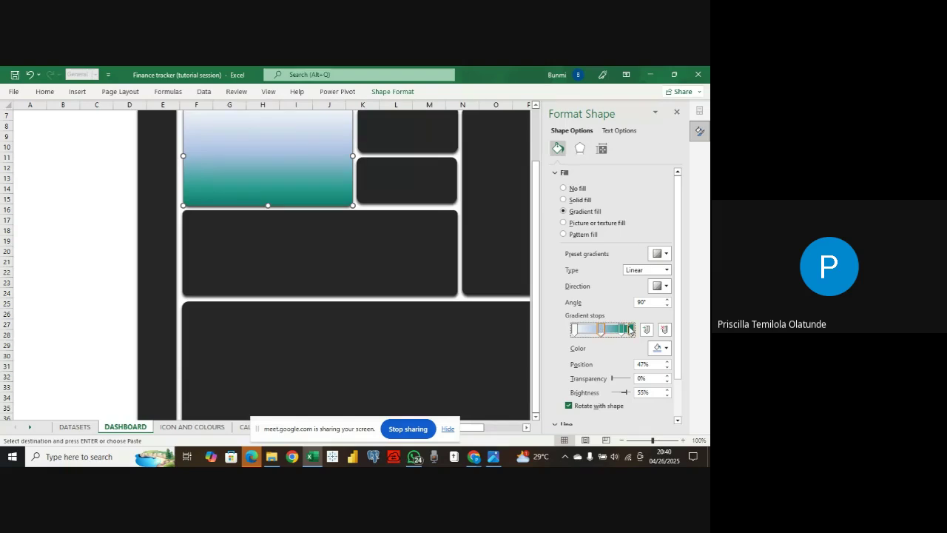
- Copy the card colour code #2FC4B2 from the ICON AND COLOURS sheet and return to the DASHBOARD sheet
{"action": "left_click", "coordinate": [191, 427]}
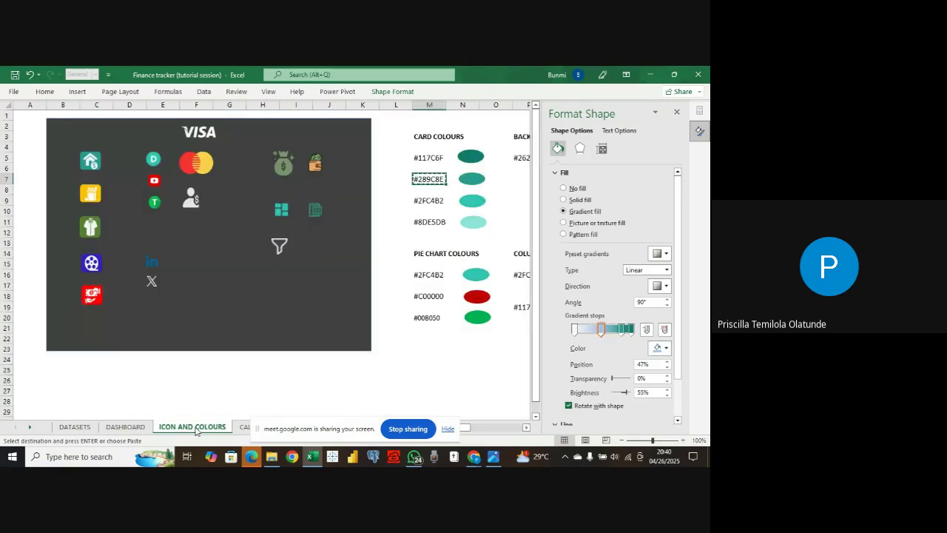
{"action": "left_click", "coordinate": [452, 202]}
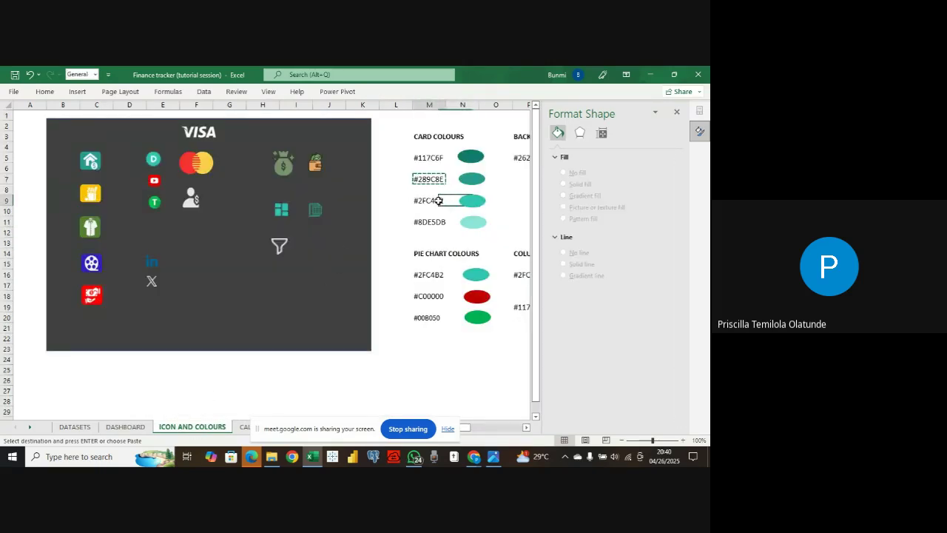
{"action": "left_click", "coordinate": [437, 201]}
{"action": "key", "text": "ctrl+v"}
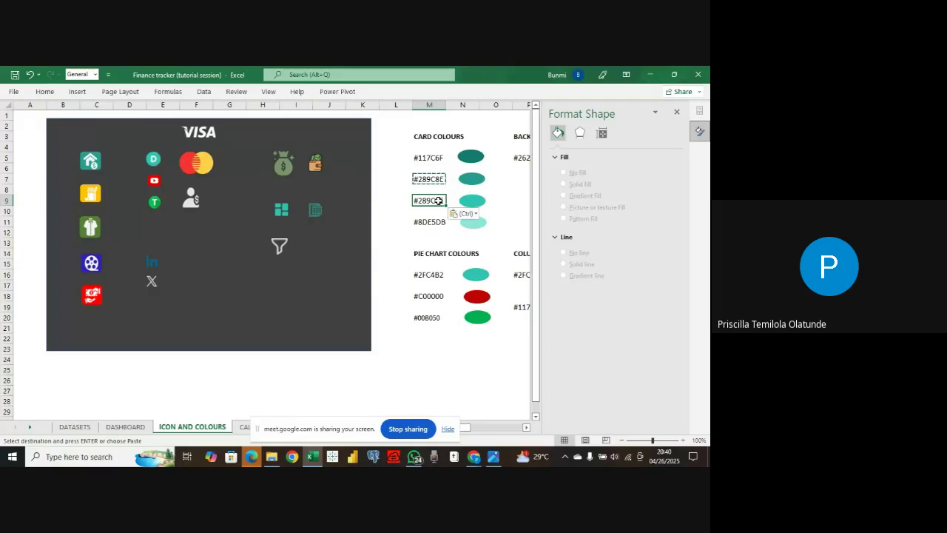
{"action": "key", "text": "ctrl+z"}
{"action": "key", "text": "ctrl+c"}
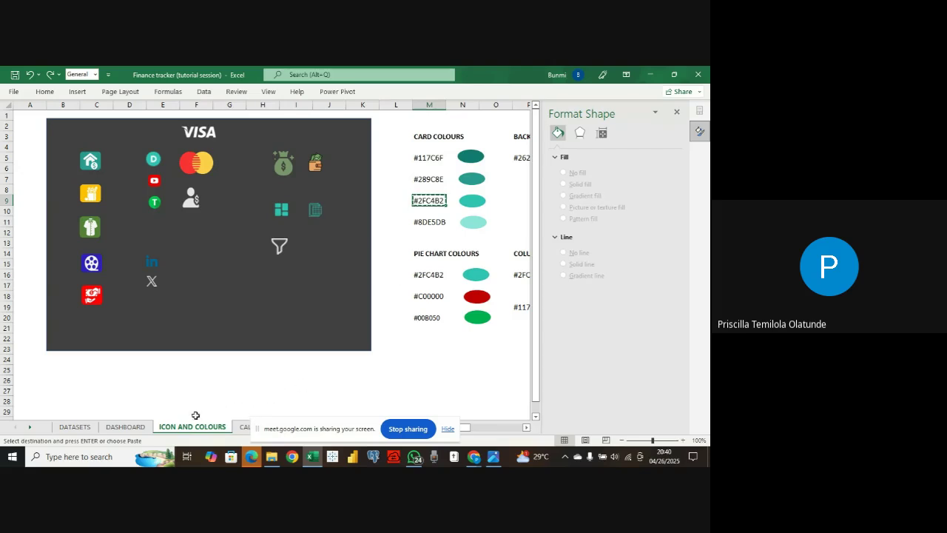
{"action": "left_click", "coordinate": [125, 427]}
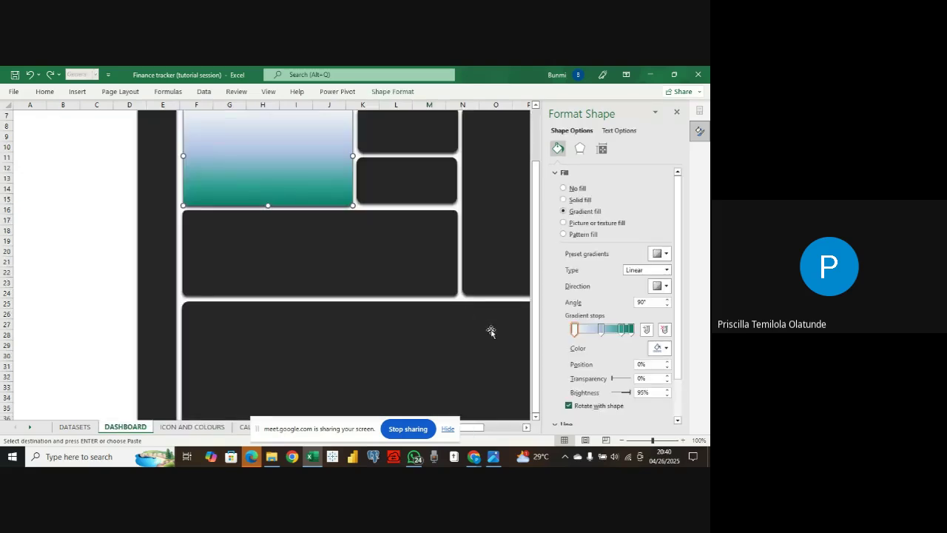
- Set the card's 47% gradient stop to the copied custom colour #2FC4B2
{"action": "left_click", "coordinate": [600, 332]}
{"action": "left_click", "coordinate": [662, 347]}
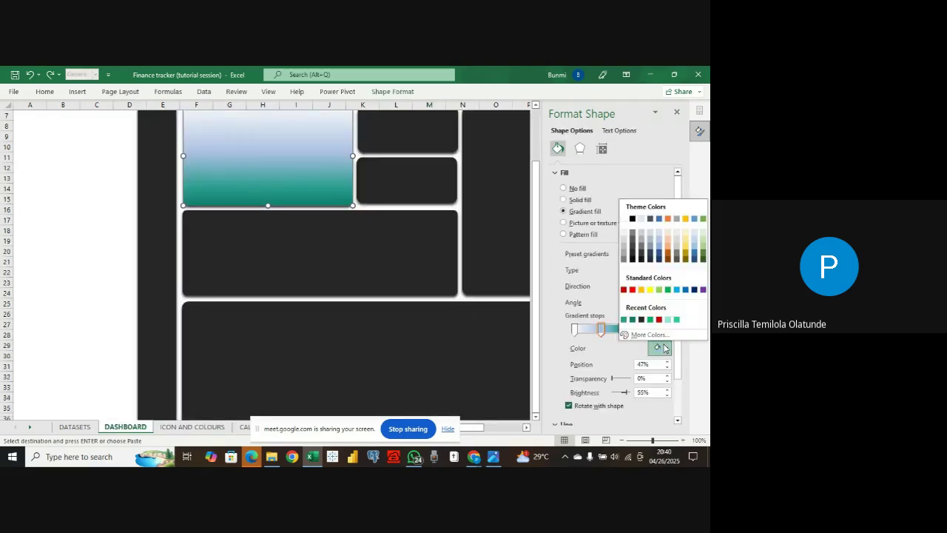
{"action": "left_click", "coordinate": [649, 334]}
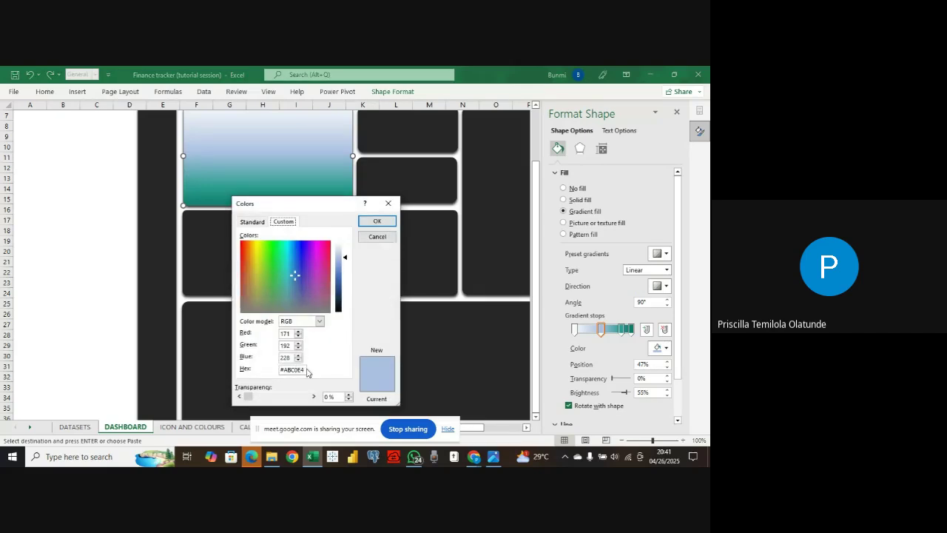
{"action": "left_click_drag", "start_coordinate": [303, 368], "coordinate": [279, 371]}
{"action": "key", "text": "ctrl+v"}
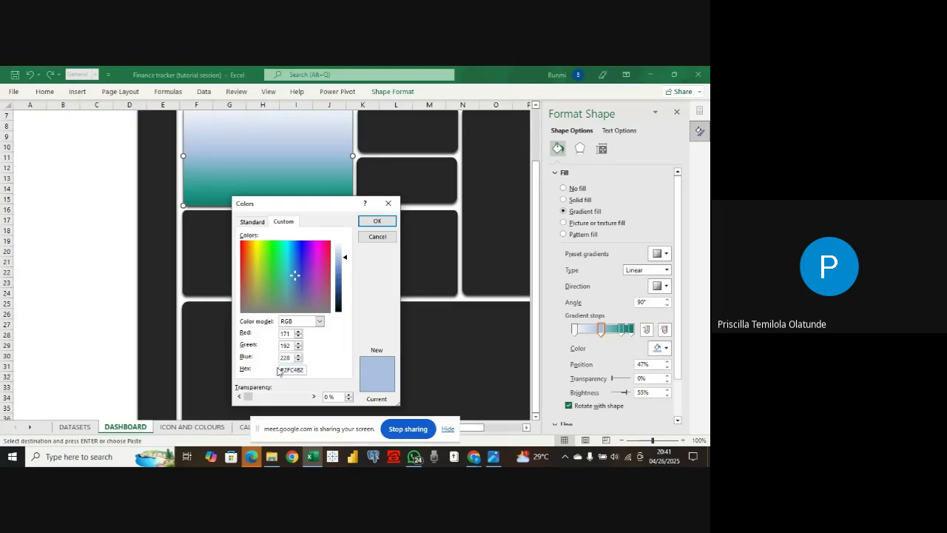
{"action": "left_click", "coordinate": [378, 221]}
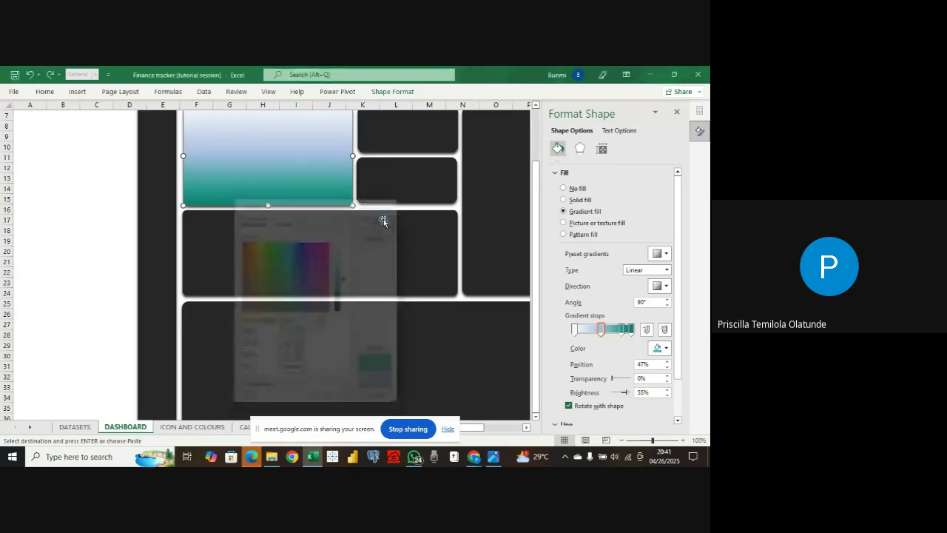
- Set the card's first gradient stop, at position 0%, to card colour #8DE5DB from the ICON AND COLOURS sheet
{"action": "left_click", "coordinate": [575, 329]}
{"action": "left_click", "coordinate": [194, 427]}
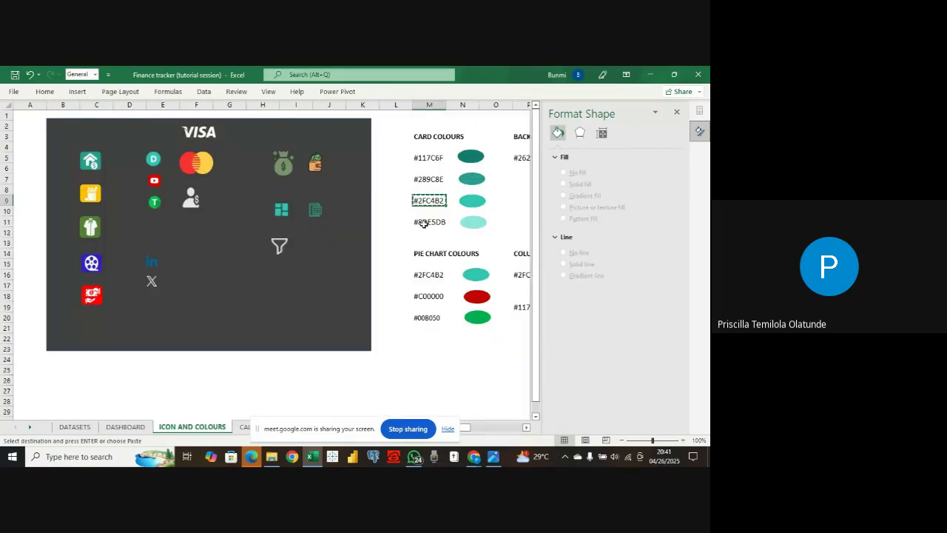
{"action": "left_click", "coordinate": [425, 222]}
{"action": "key", "text": "ctrl+c"}
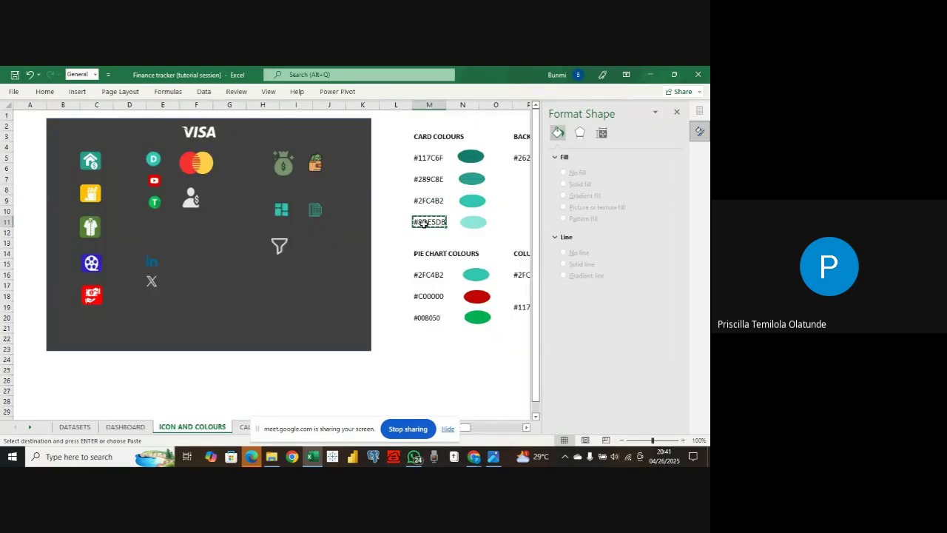
{"action": "left_click", "coordinate": [125, 427]}
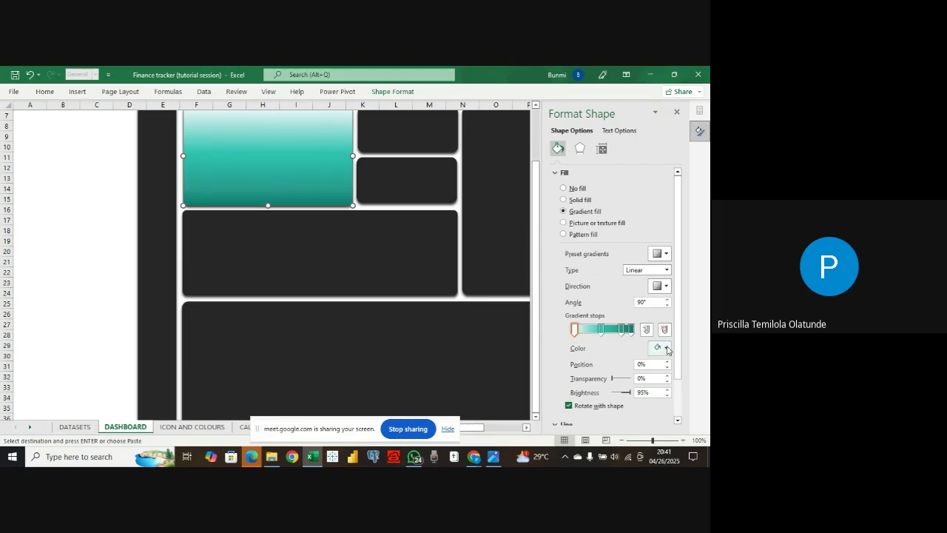
{"action": "left_click", "coordinate": [666, 348]}
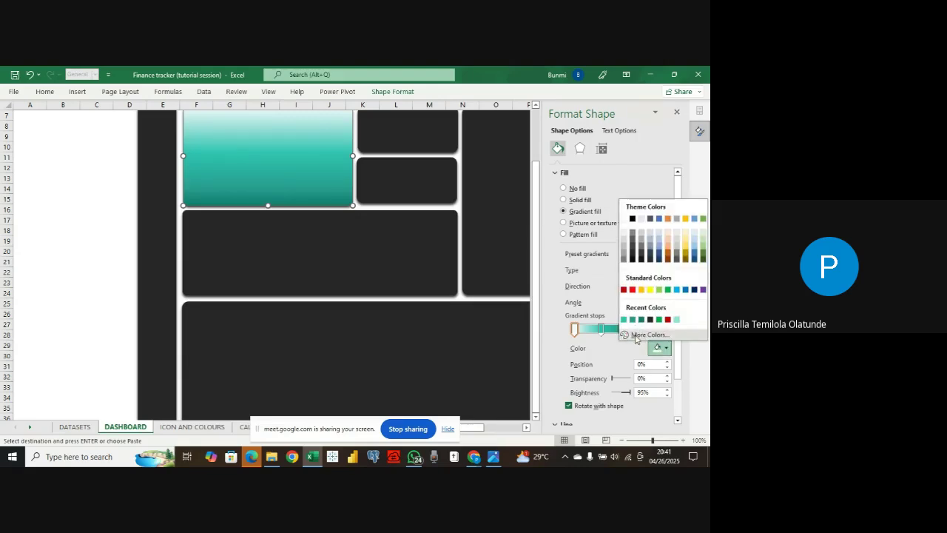
{"action": "left_click", "coordinate": [637, 335]}
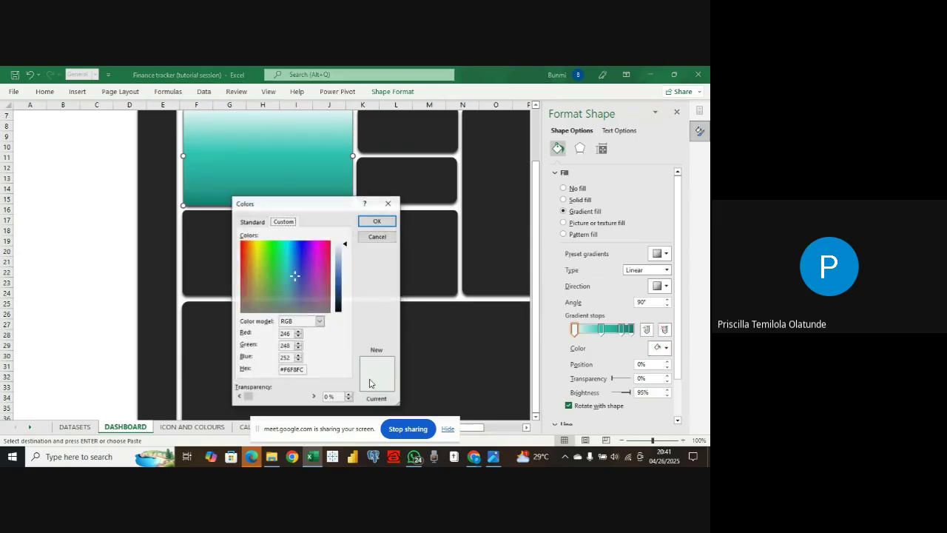
{"action": "left_click", "coordinate": [303, 368]}
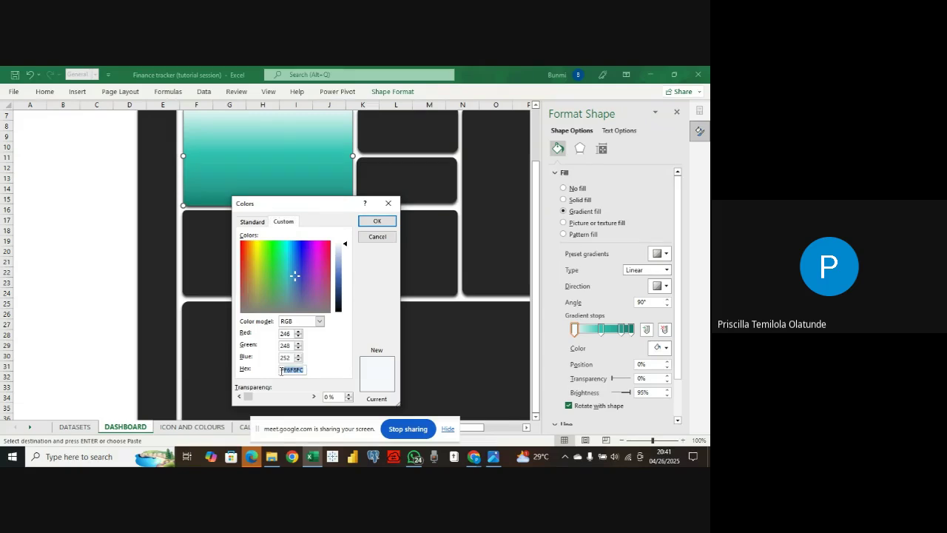
{"action": "key", "text": "ctrl+v"}
{"action": "left_click", "coordinate": [376, 221]}
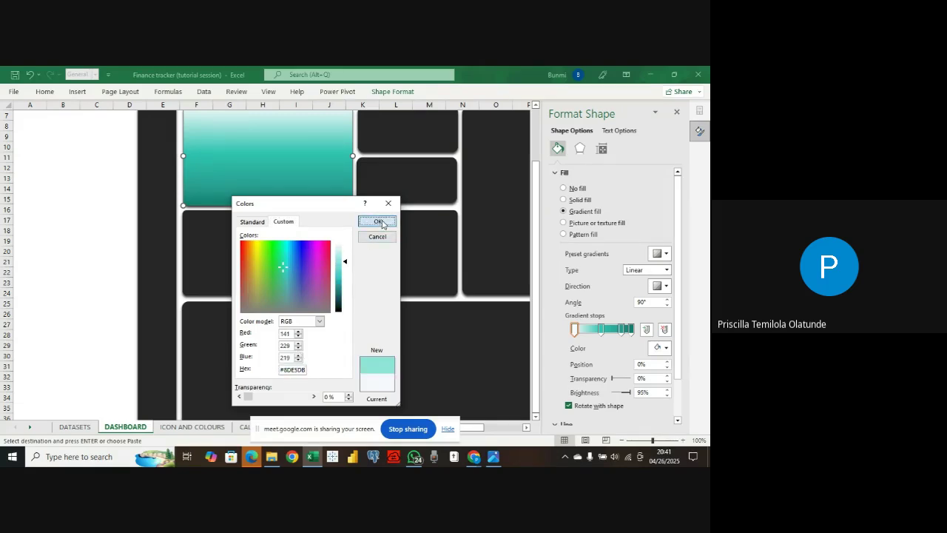
- Shift the card's second gradient stop slightly towards the first one and move the third stop to 72%
{"action": "scroll", "coordinate": [454, 372], "scroll_direction": "up", "scroll_amount": 1}
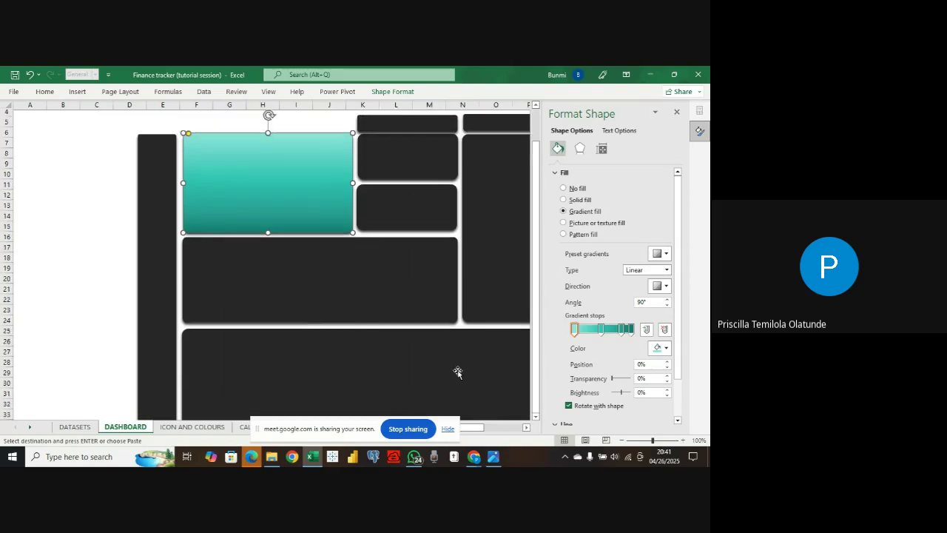
{"action": "left_click", "coordinate": [328, 127]}
{"action": "left_click", "coordinate": [297, 176]}
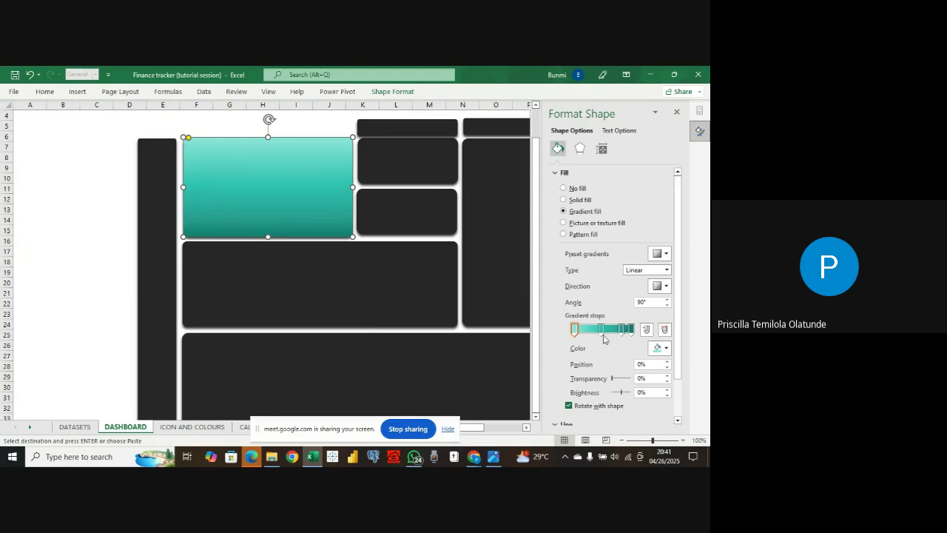
{"action": "left_click_drag", "start_coordinate": [602, 330], "coordinate": [616, 330]}
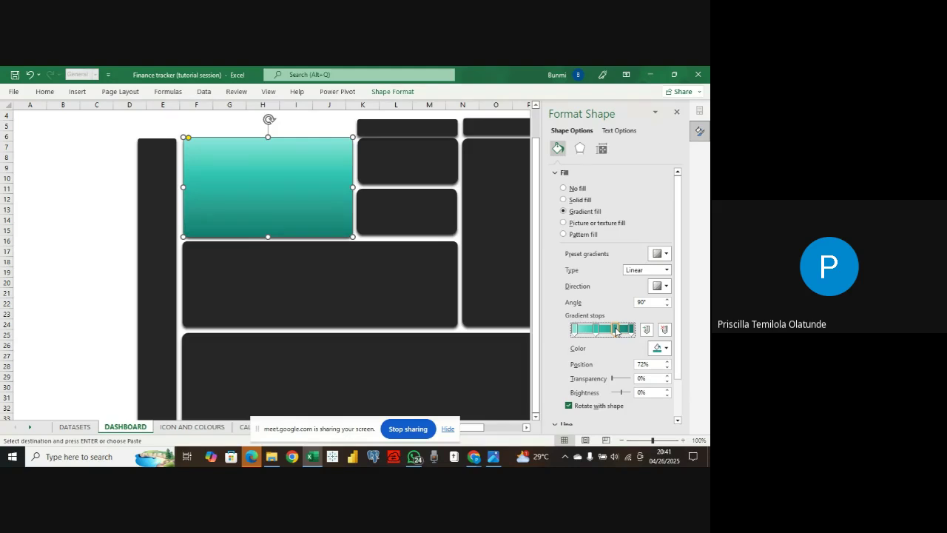
- Set the card's linear gradient angle to 180° so the dark shade starts at the card's left side
{"action": "left_click", "coordinate": [667, 306]}
{"action": "left_click", "coordinate": [667, 306]}
{"action": "left_click", "coordinate": [667, 305]}
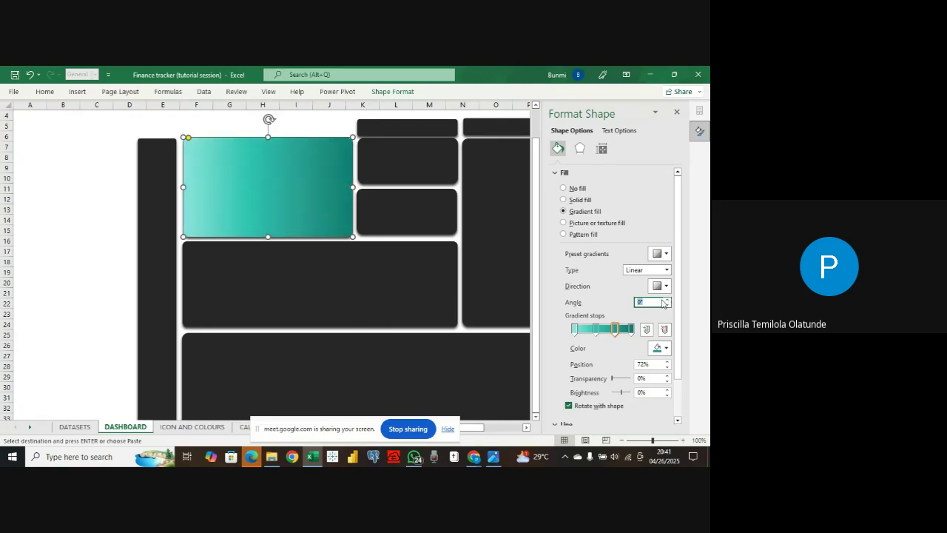
{"action": "left_click", "coordinate": [665, 304]}
{"action": "left_click", "coordinate": [665, 305]}
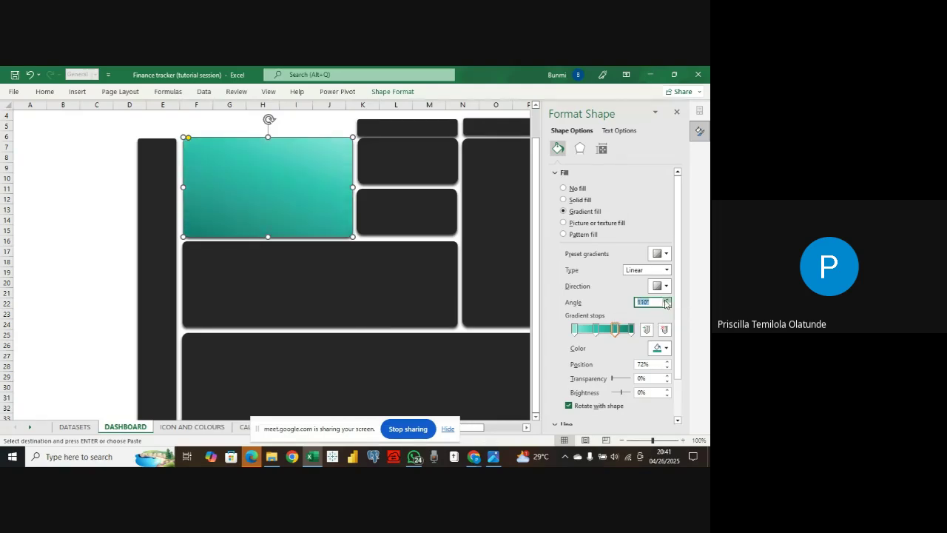
{"action": "left_click", "coordinate": [665, 304]}
{"action": "left_click", "coordinate": [666, 304]}
{"action": "left_click", "coordinate": [666, 304]}
{"action": "left_click", "coordinate": [666, 304]}
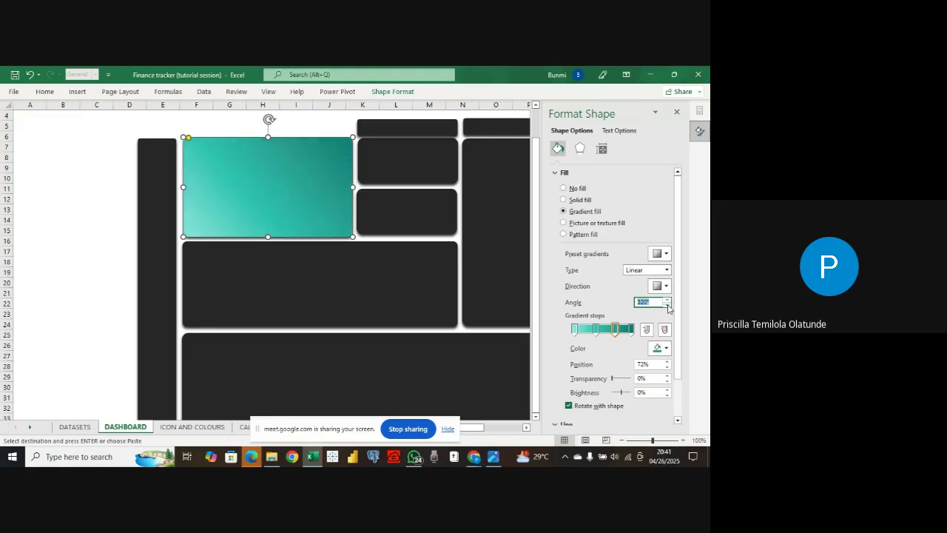
{"action": "left_click", "coordinate": [667, 306]}
{"action": "left_click", "coordinate": [667, 306]}
{"action": "left_click", "coordinate": [667, 306]}
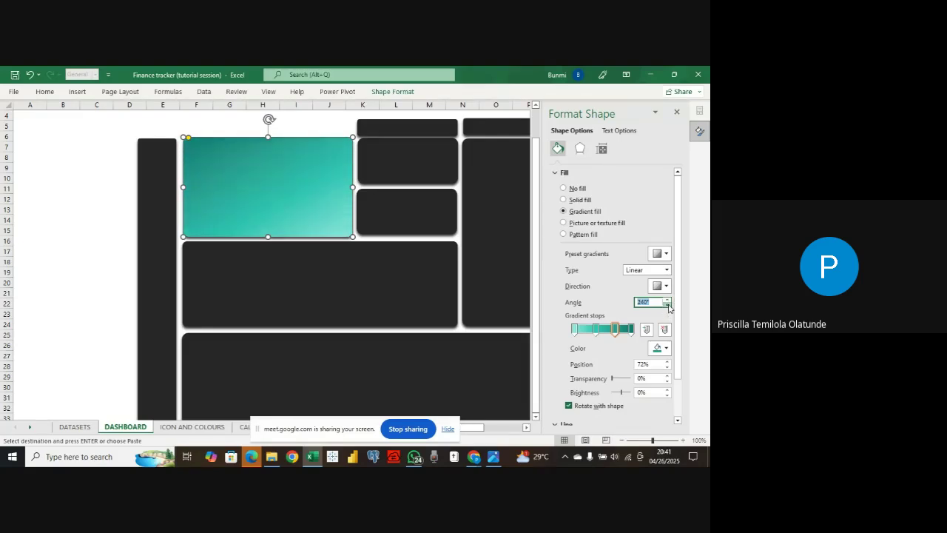
{"action": "left_click", "coordinate": [667, 305]}
{"action": "left_click", "coordinate": [668, 305]}
{"action": "left_click", "coordinate": [667, 305]}
{"action": "left_click", "coordinate": [667, 306]}
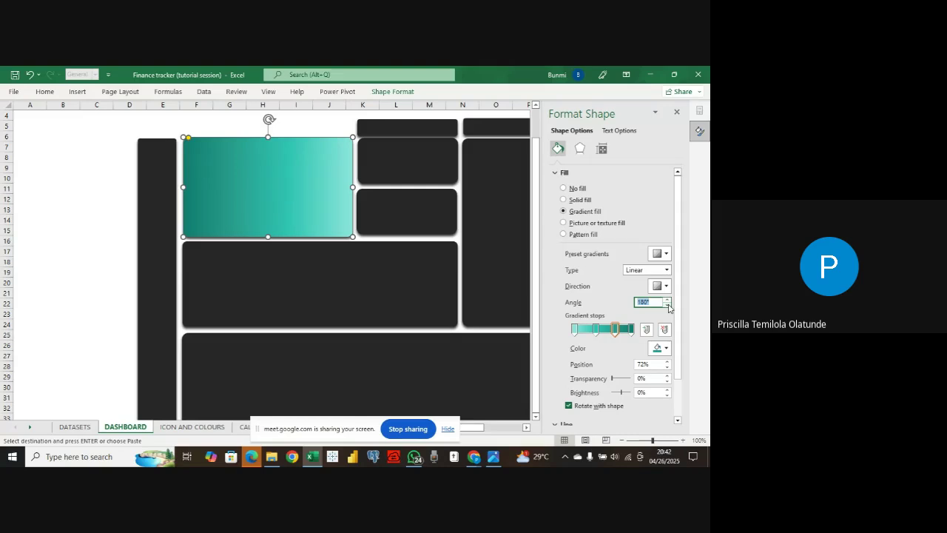
{"action": "left_click", "coordinate": [281, 197]}
{"action": "left_click", "coordinate": [258, 282]}
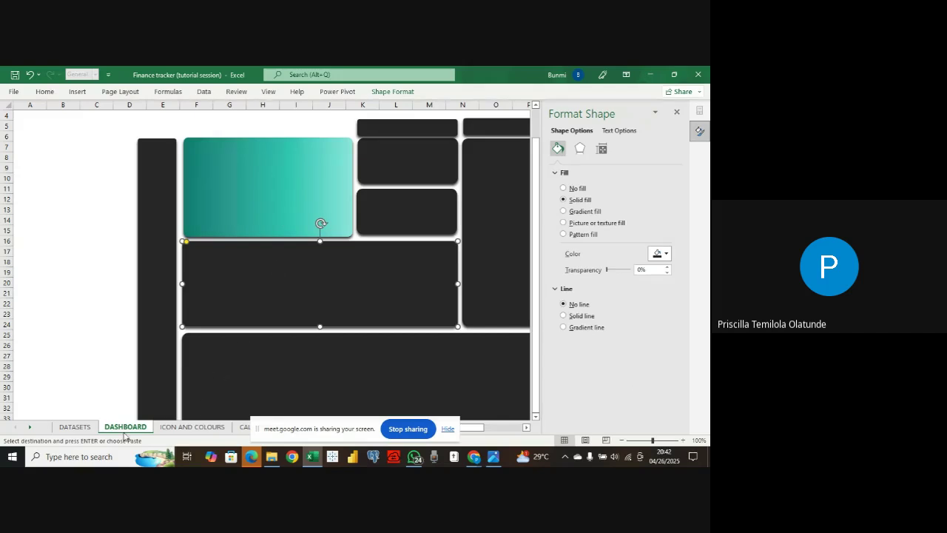
- Copy the Mastercard logo from the ICON AND COLOURS sheet and place it in the gradient card's upper-right corner
{"action": "left_click", "coordinate": [192, 427]}
{"action": "left_click", "coordinate": [205, 163]}
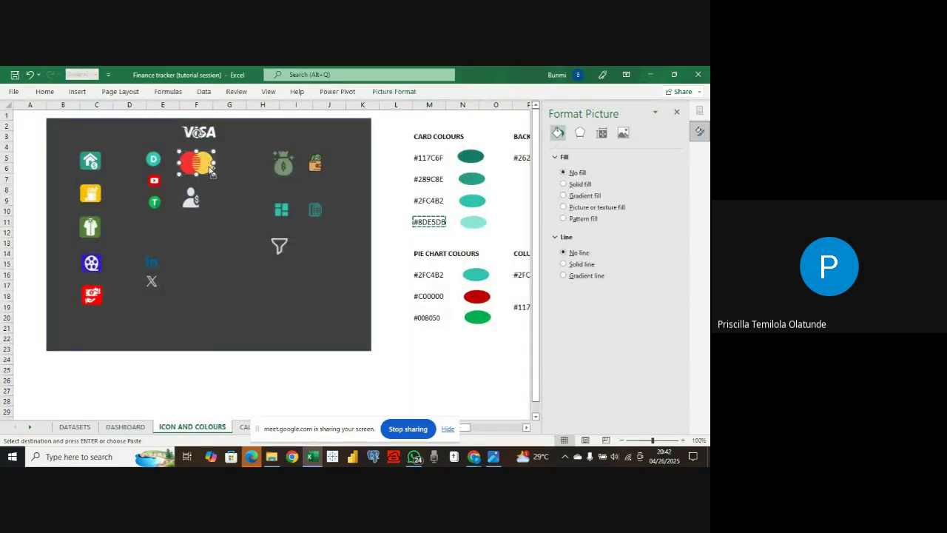
{"action": "key", "text": "Escape"}
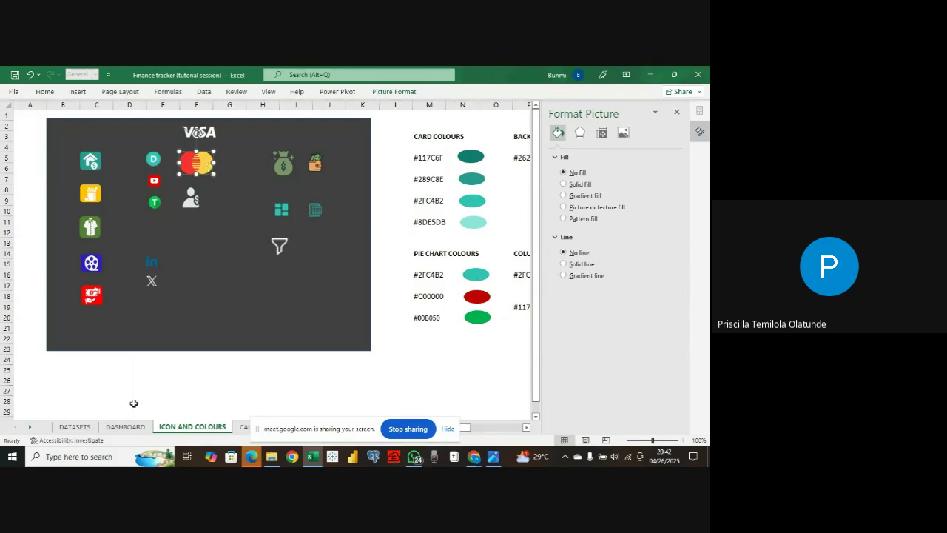
{"action": "left_click", "coordinate": [125, 426]}
{"action": "left_click", "coordinate": [317, 155]}
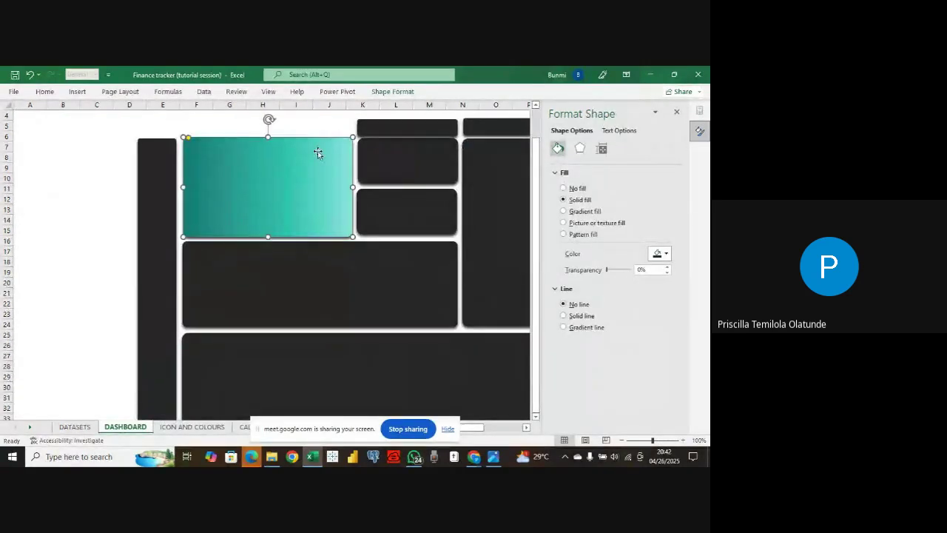
{"action": "right_click", "coordinate": [317, 154]}
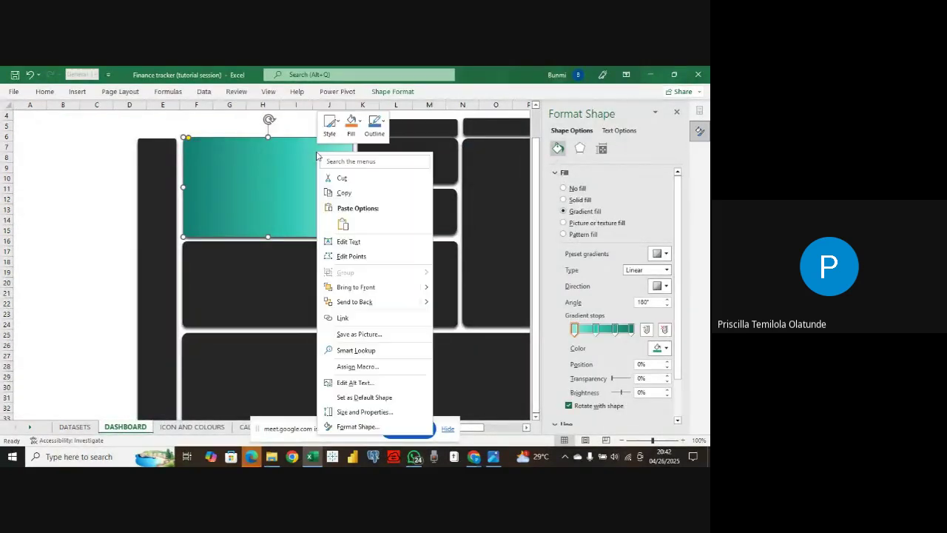
{"action": "left_click", "coordinate": [343, 223]}
{"action": "left_click_drag", "start_coordinate": [196, 149], "coordinate": [322, 155]}
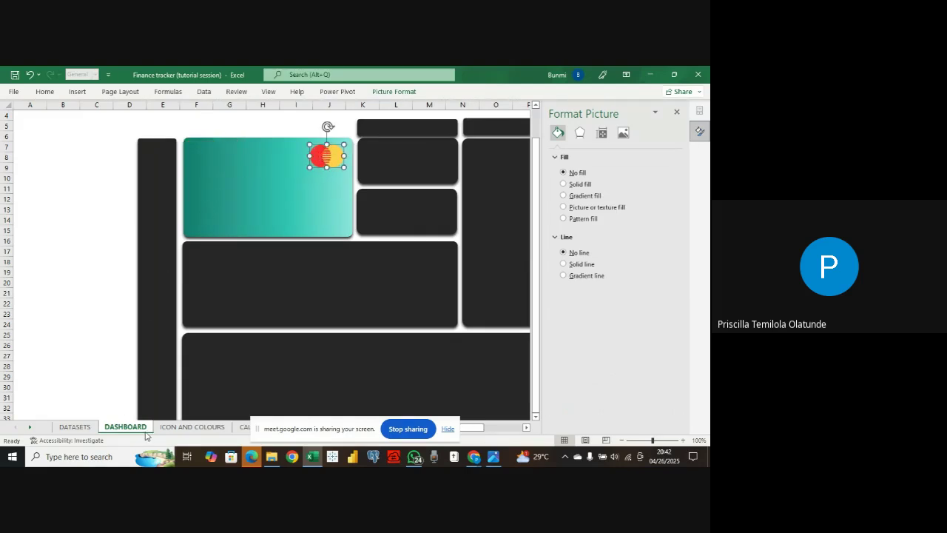
- Copy the card number cell from the Credit Card info table on the CALCULATIONS sheet and return to the DASHBOARD sheet
{"action": "left_click", "coordinate": [169, 428]}
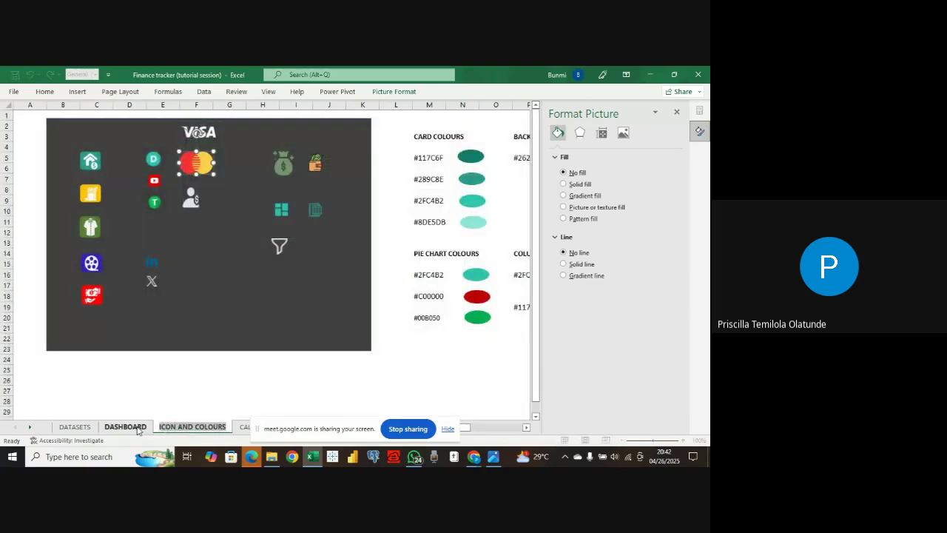
{"action": "left_click", "coordinate": [243, 427]}
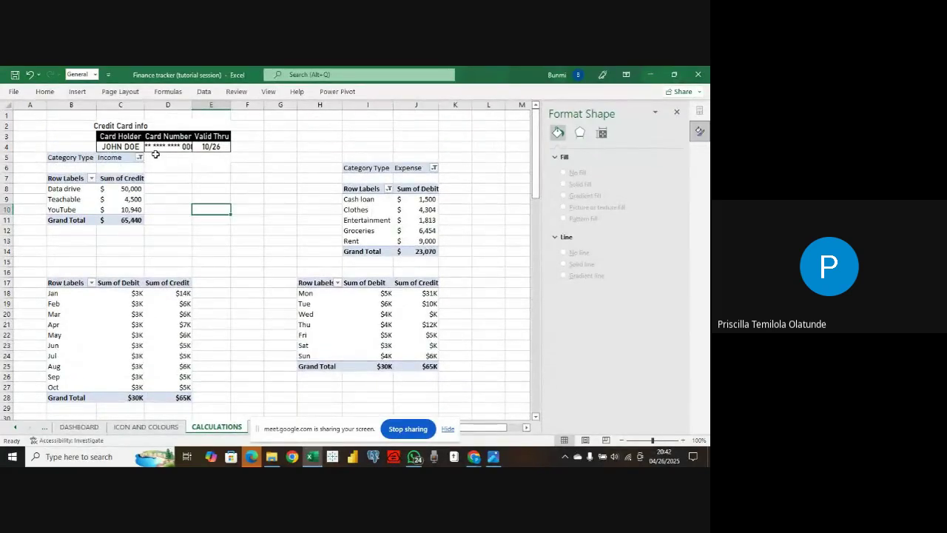
{"action": "left_click", "coordinate": [147, 146]}
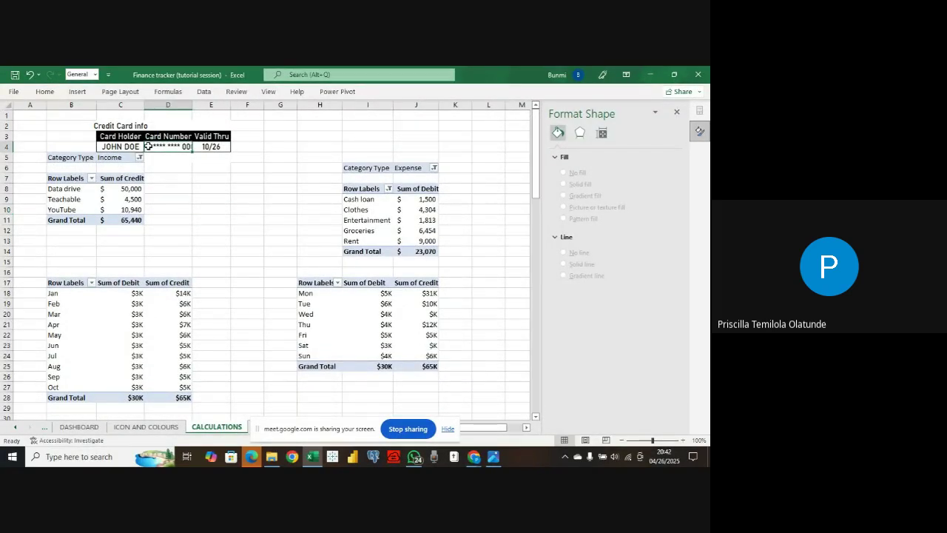
{"action": "key", "text": "ctrl+c"}
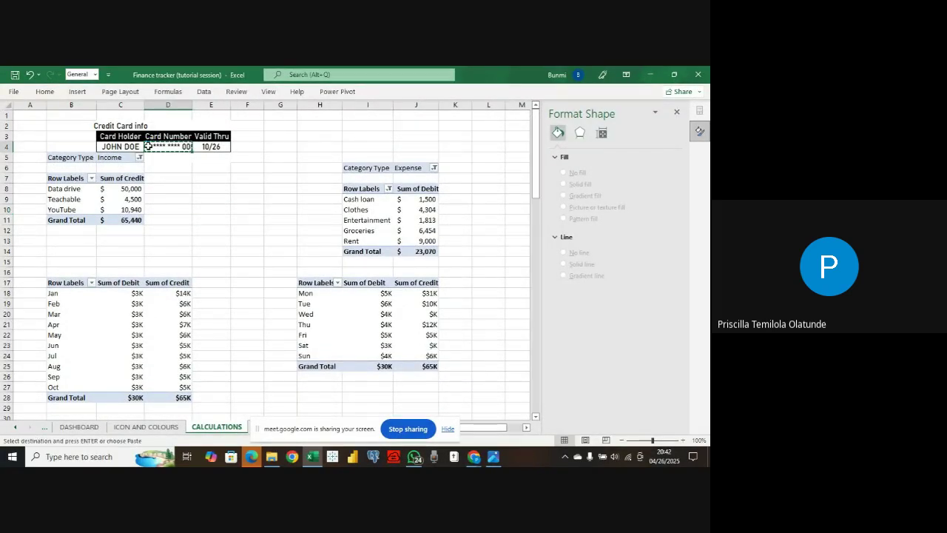
{"action": "left_click", "coordinate": [79, 427]}
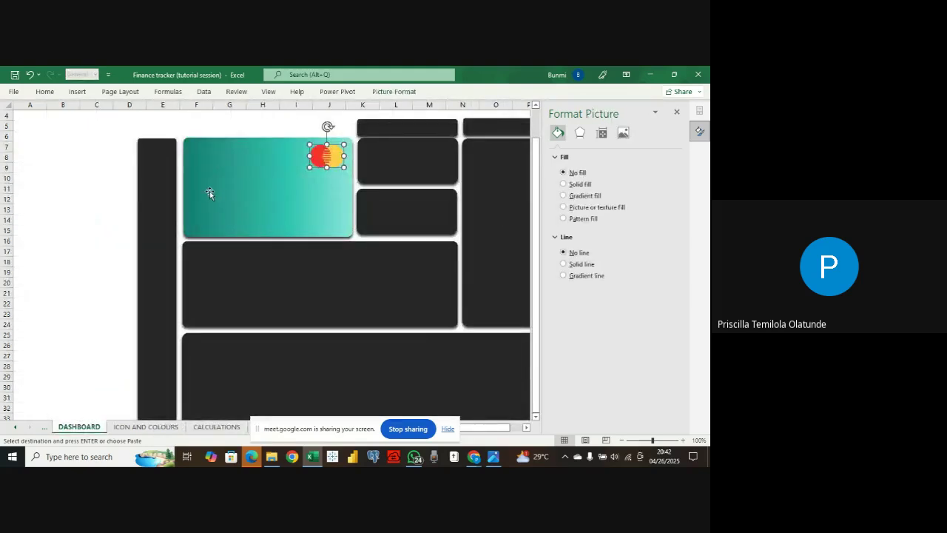
- Try placing the copied card number cell as a picture in the gradient card's lower-left area, and delete it
{"action": "left_click", "coordinate": [202, 225]}
{"action": "right_click", "coordinate": [210, 221]}
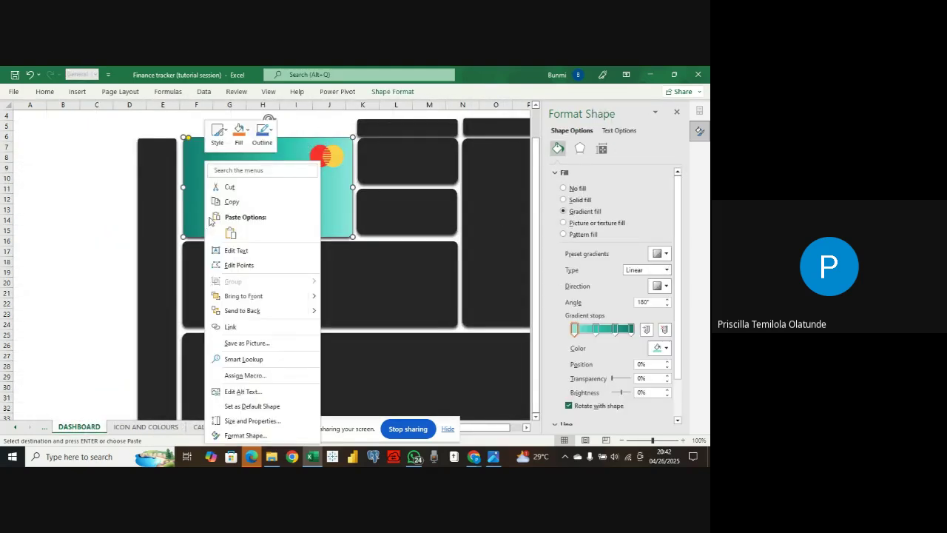
{"action": "left_click", "coordinate": [230, 233]}
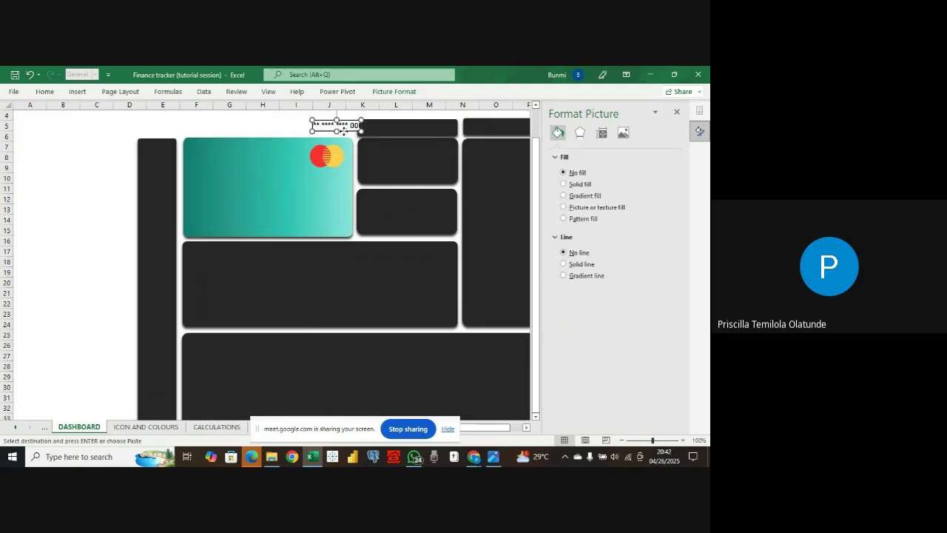
{"action": "left_click_drag", "start_coordinate": [344, 129], "coordinate": [228, 226]}
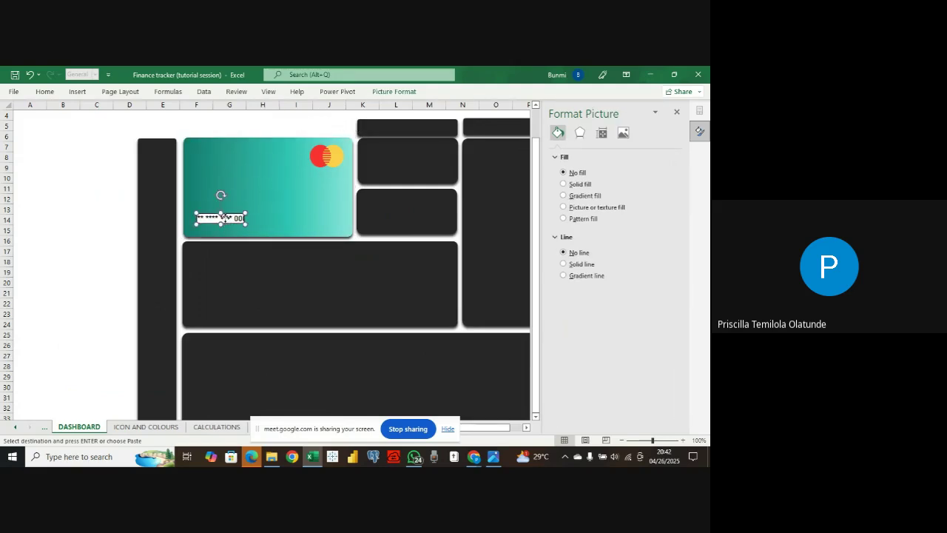
{"action": "right_click", "coordinate": [227, 220]}
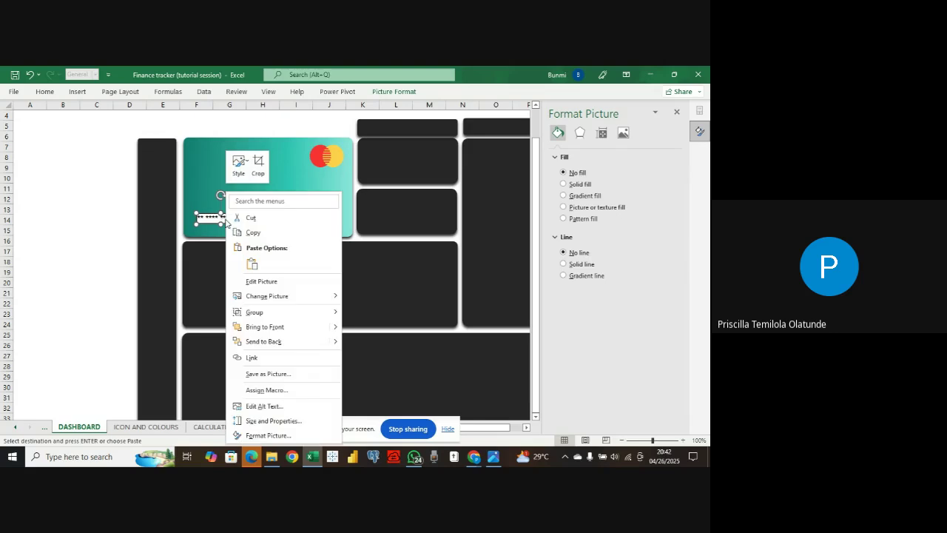
{"action": "left_click", "coordinate": [269, 436]}
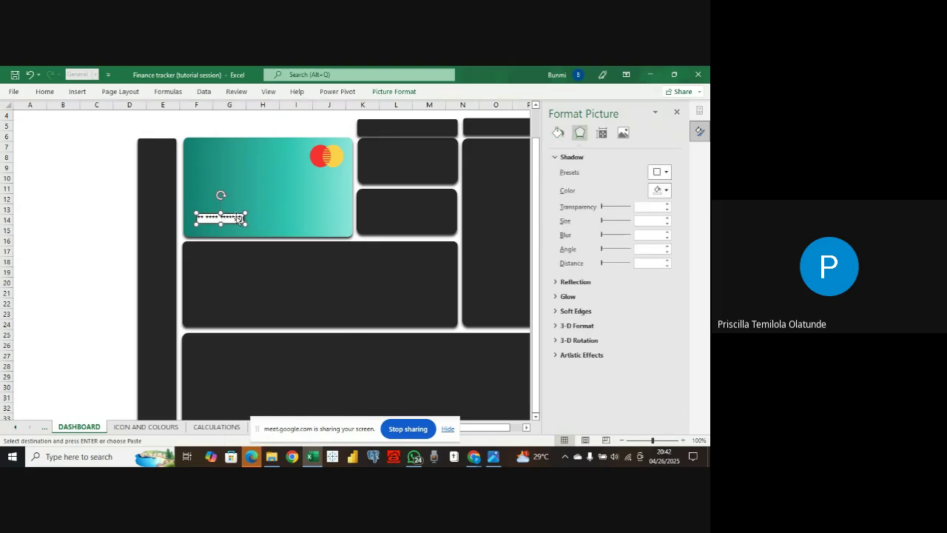
{"action": "left_click", "coordinate": [676, 112]}
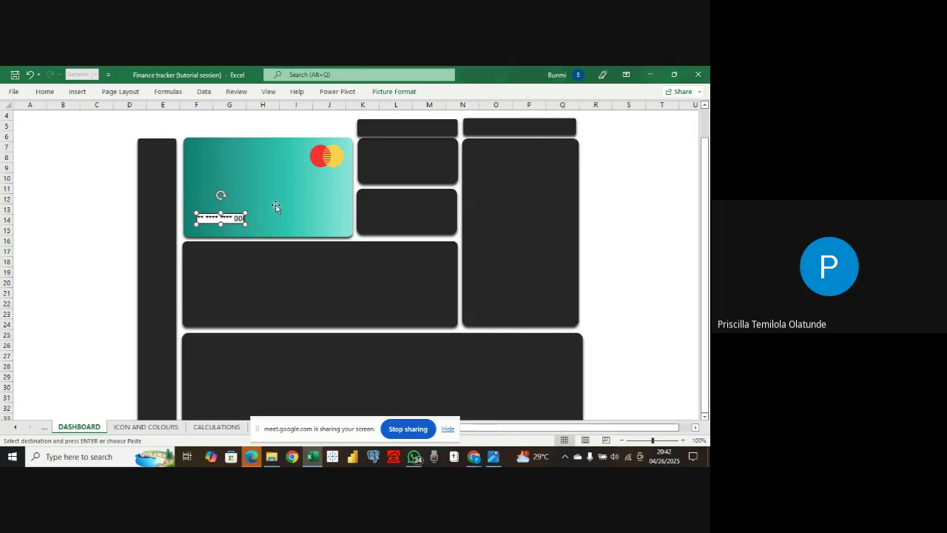
{"action": "key", "text": "Delete"}
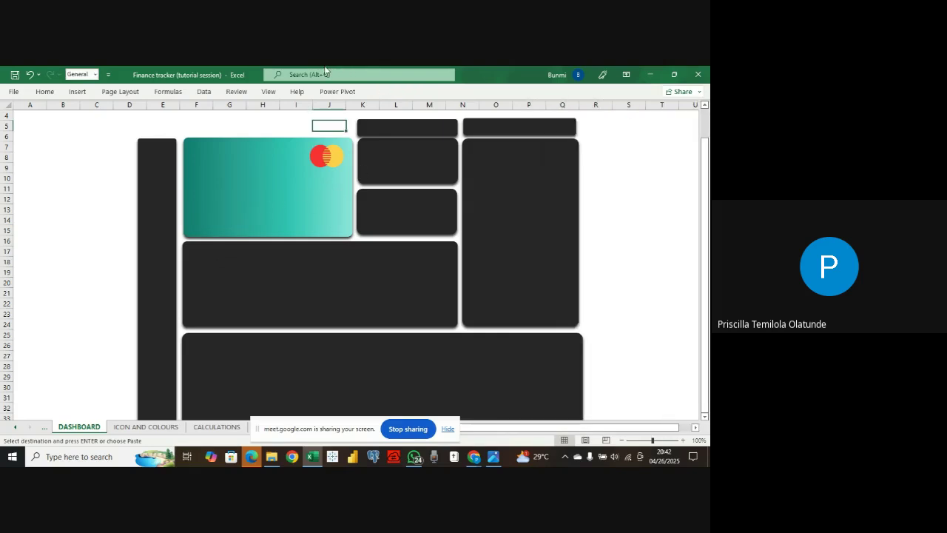
- Widen column D on the CALCULATIONS sheet to fit the whole card number in the Credit Card info table
{"action": "left_click", "coordinate": [217, 427]}
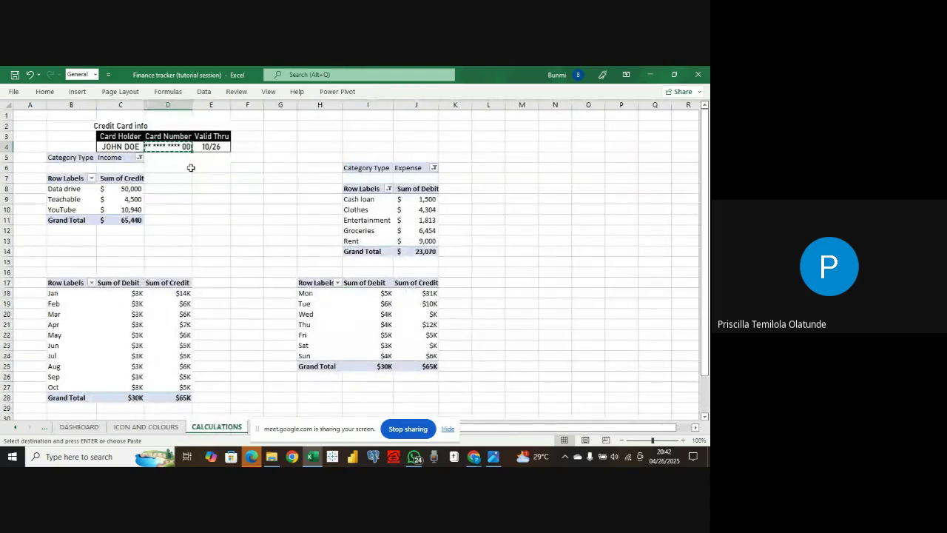
{"action": "left_click", "coordinate": [180, 94]}
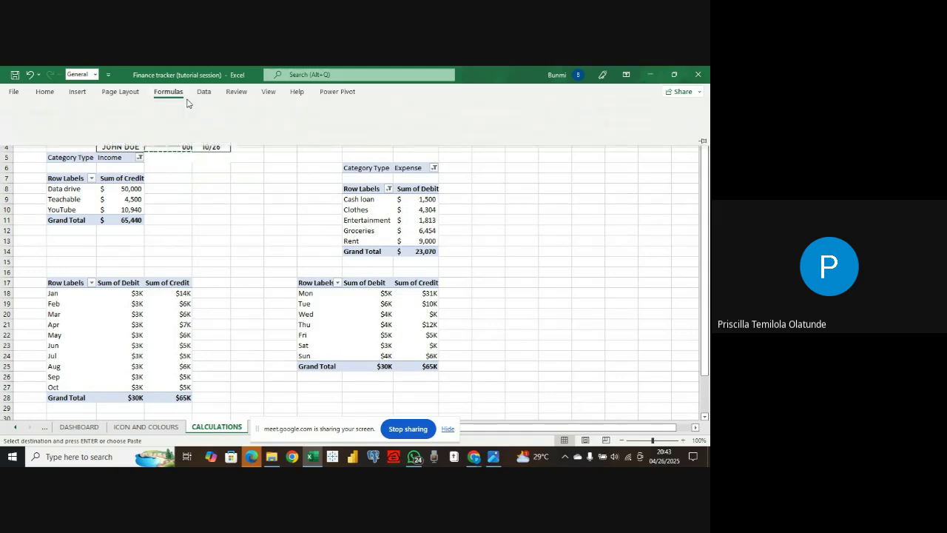
{"action": "left_click", "coordinate": [169, 91]}
{"action": "left_click", "coordinate": [168, 105]}
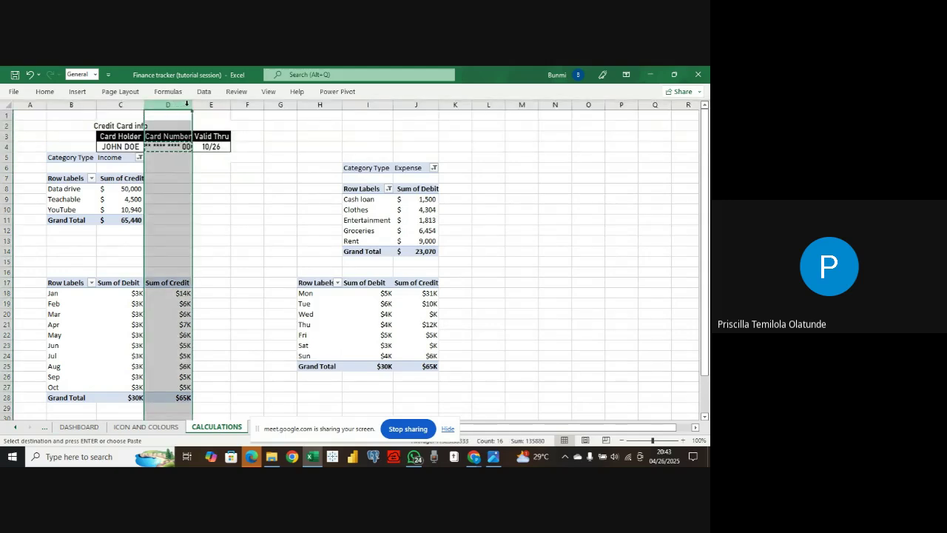
{"action": "left_click_drag", "start_coordinate": [188, 104], "coordinate": [237, 105]}
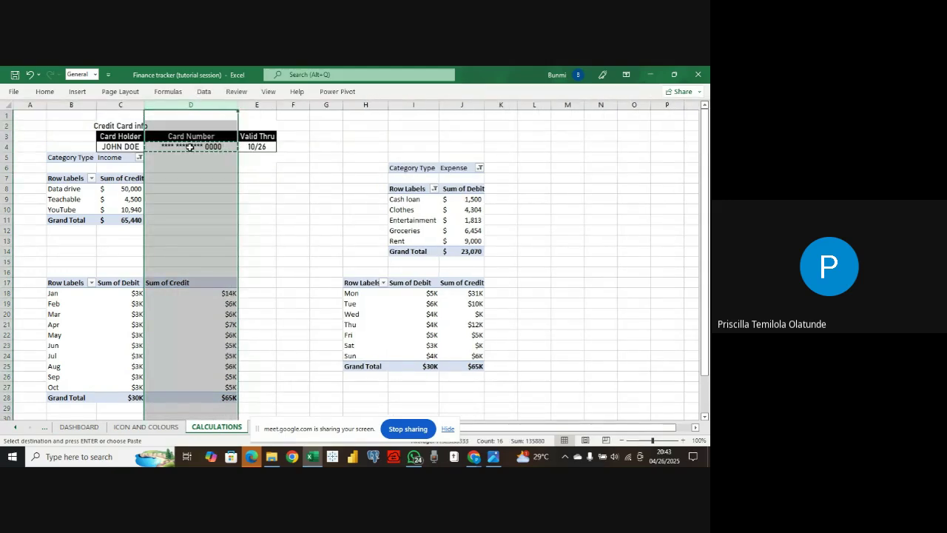
- Try copying the card number's text from the Credit Card info table into cell J5 of the DASHBOARD sheet, and undo the paste
{"action": "double_click", "coordinate": [190, 147]}
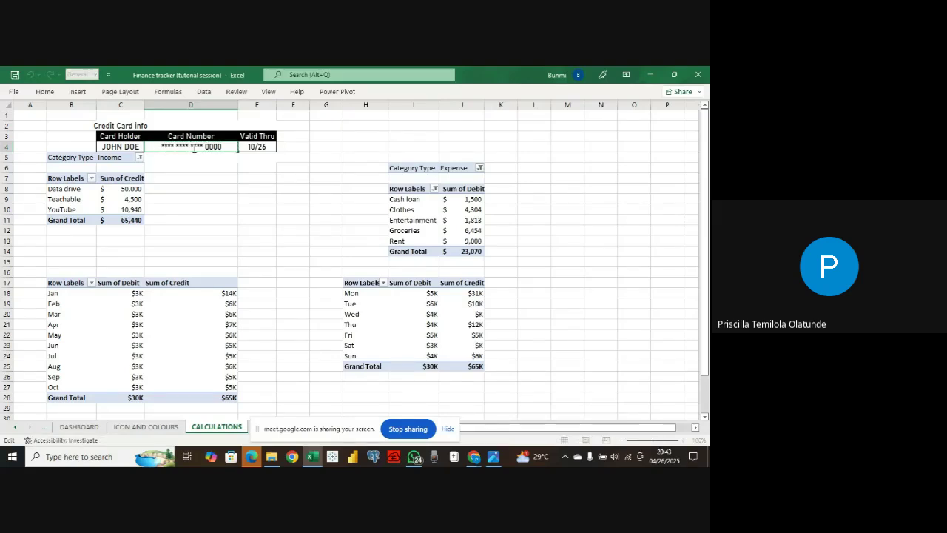
{"action": "left_click_drag", "start_coordinate": [157, 145], "coordinate": [251, 152]}
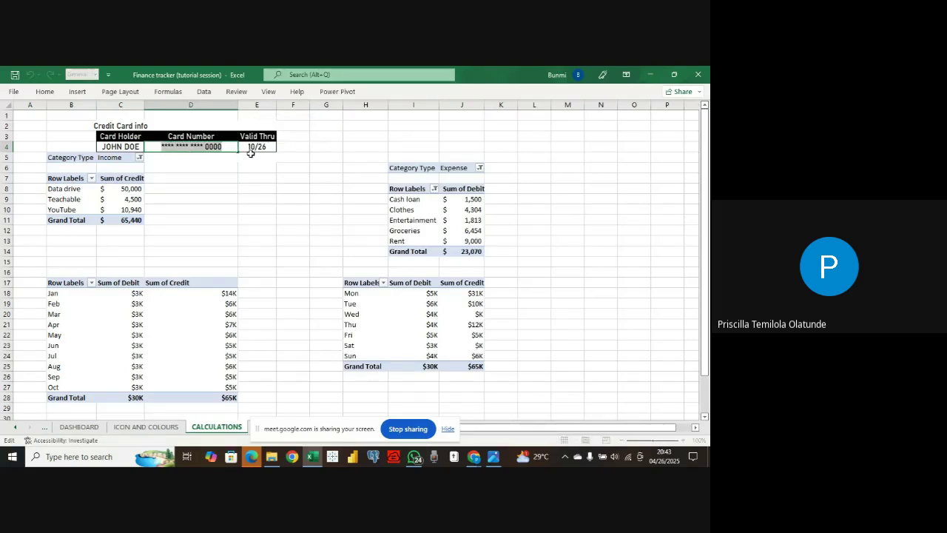
{"action": "left_click", "coordinate": [79, 427]}
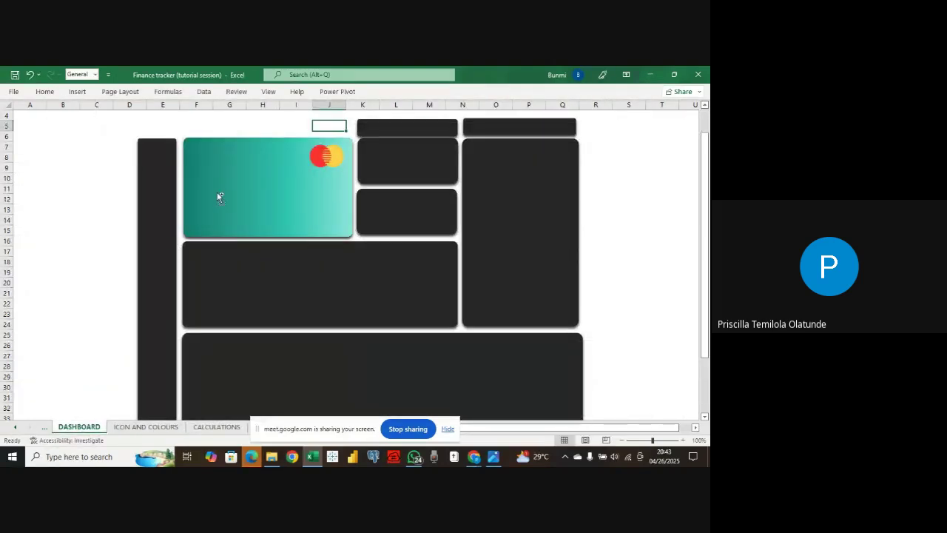
{"action": "key", "text": "ctrl+v"}
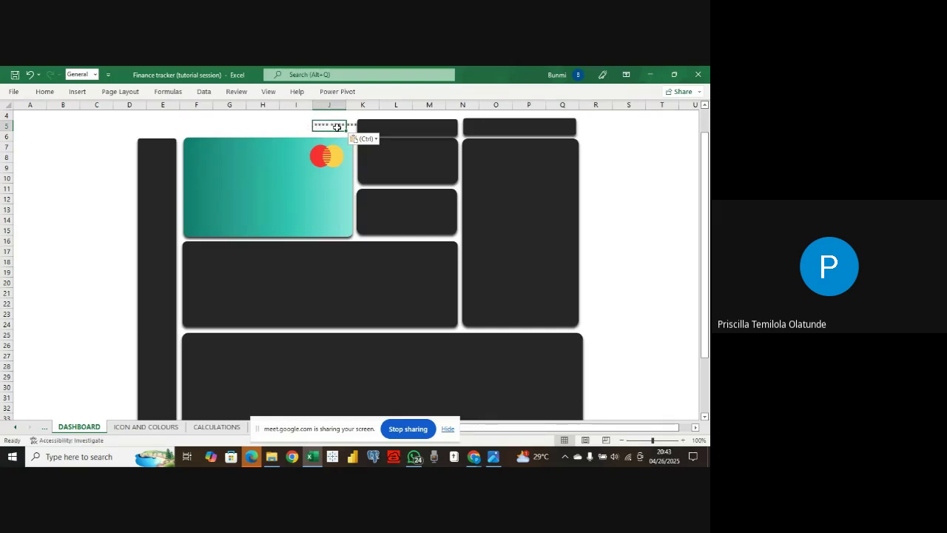
{"action": "key", "text": "ctrl+z"}
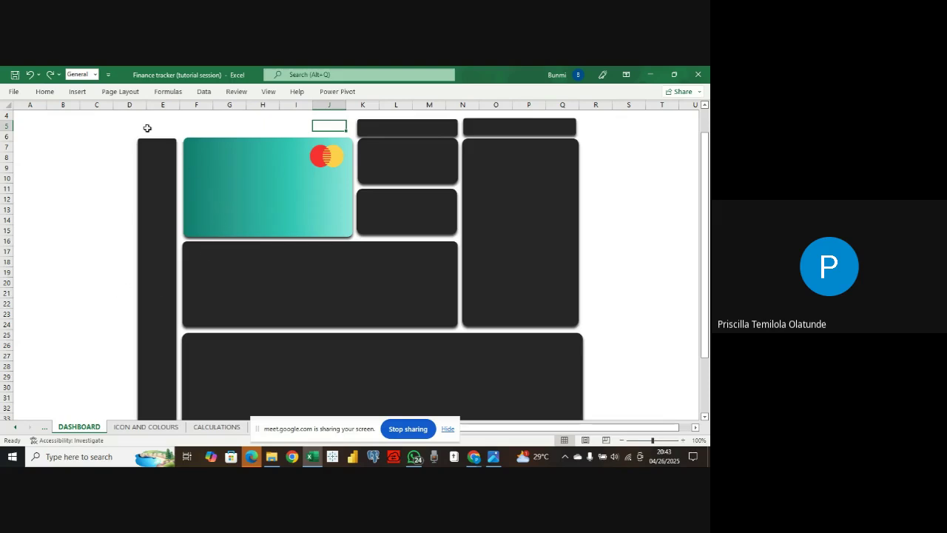
- Insert a text box in the left half of the gradient card below the logo's level, reading "Available balance"
{"action": "left_click", "coordinate": [77, 91]}
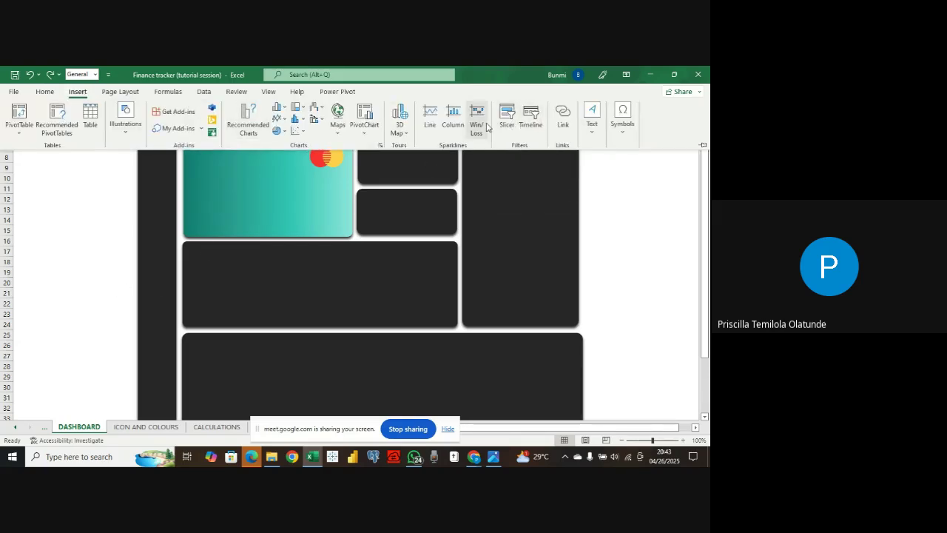
{"action": "left_click", "coordinate": [592, 117]}
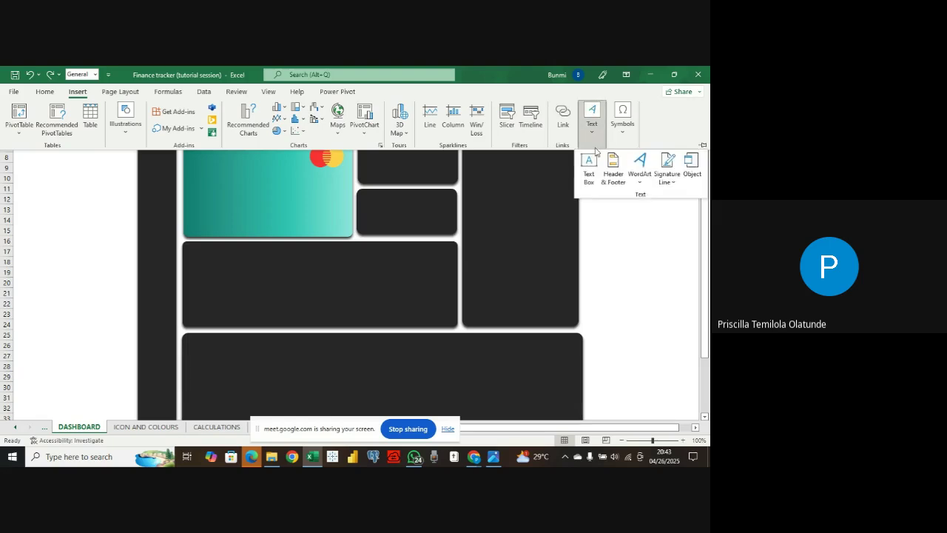
{"action": "left_click", "coordinate": [588, 168]}
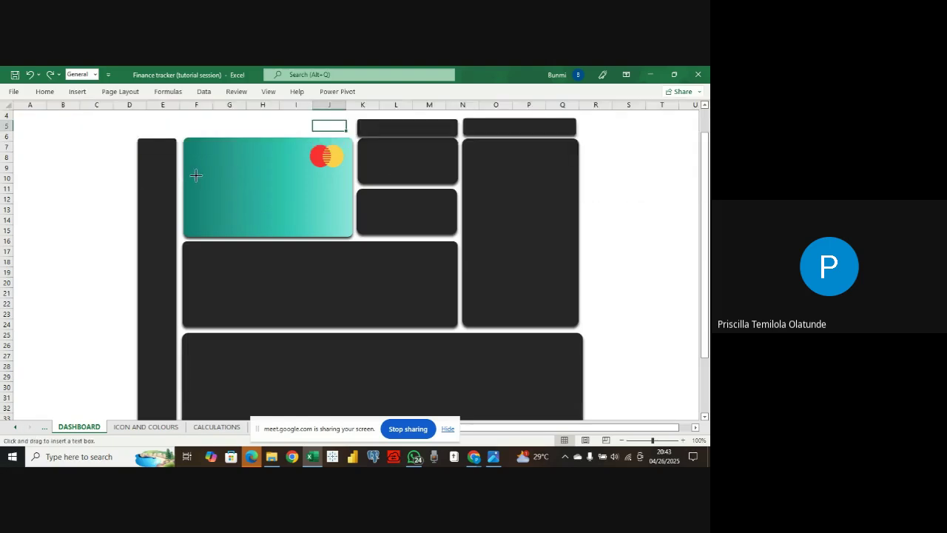
{"action": "left_click_drag", "start_coordinate": [195, 175], "coordinate": [282, 195]}
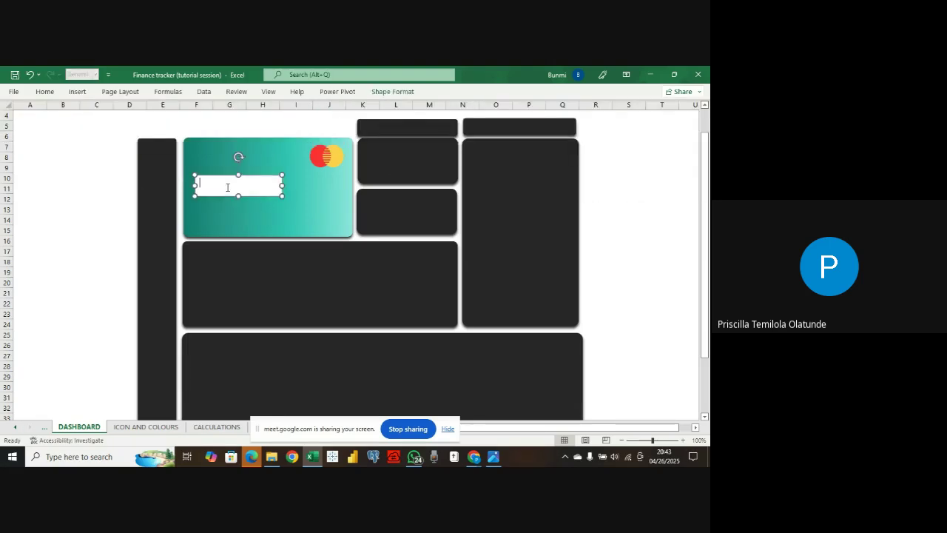
{"action": "type", "text": "Available balance"}
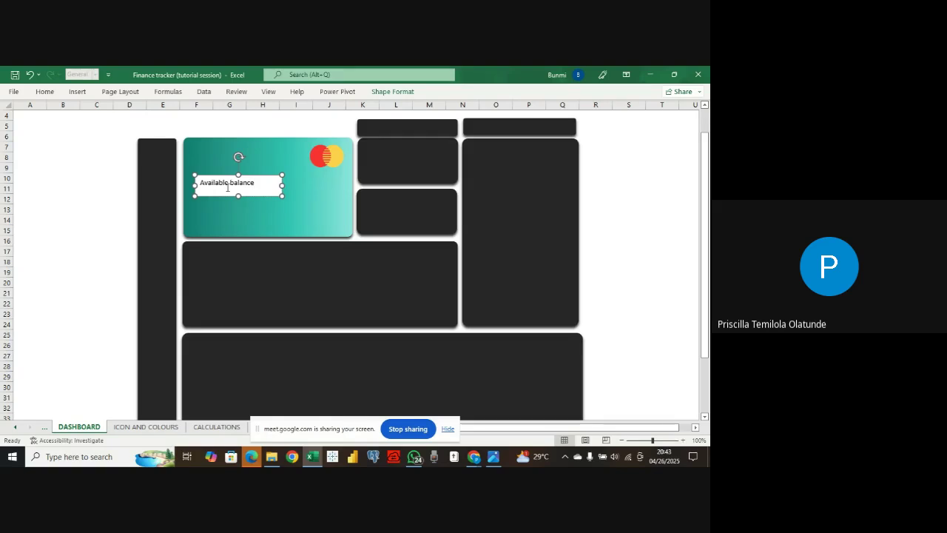
- Remove the fill and the outline from the "Available balance" text box
{"action": "right_click", "coordinate": [216, 196]}
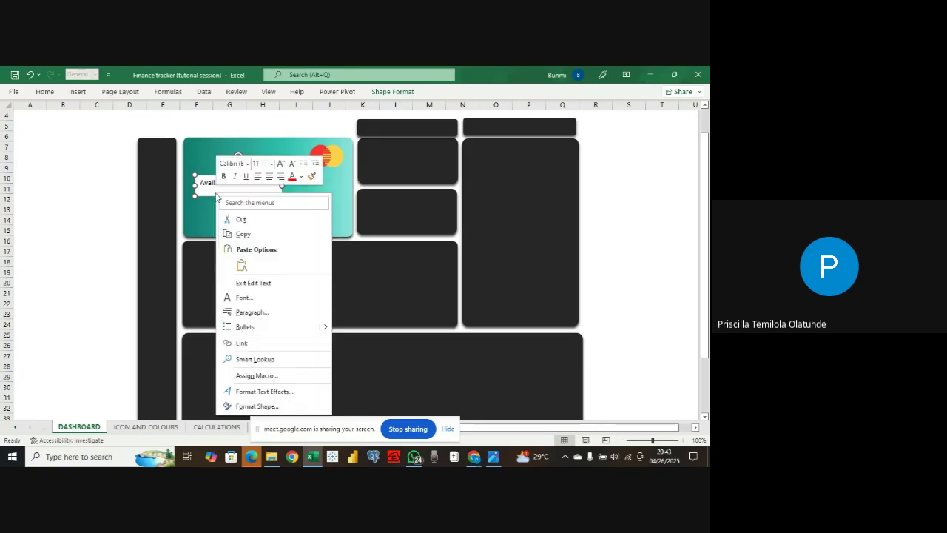
{"action": "left_click", "coordinate": [232, 406]}
{"action": "left_click", "coordinate": [232, 400]}
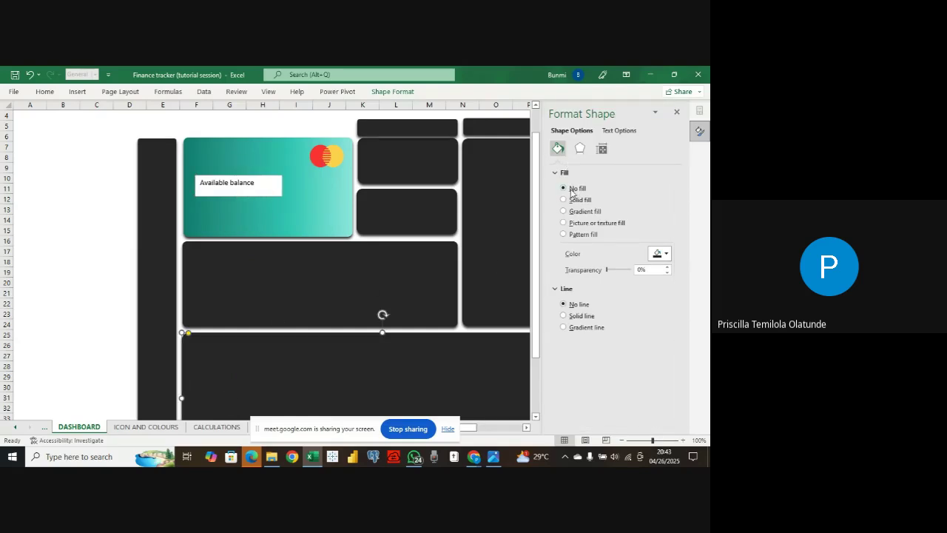
{"action": "left_click", "coordinate": [29, 75]}
{"action": "left_click", "coordinate": [219, 189]}
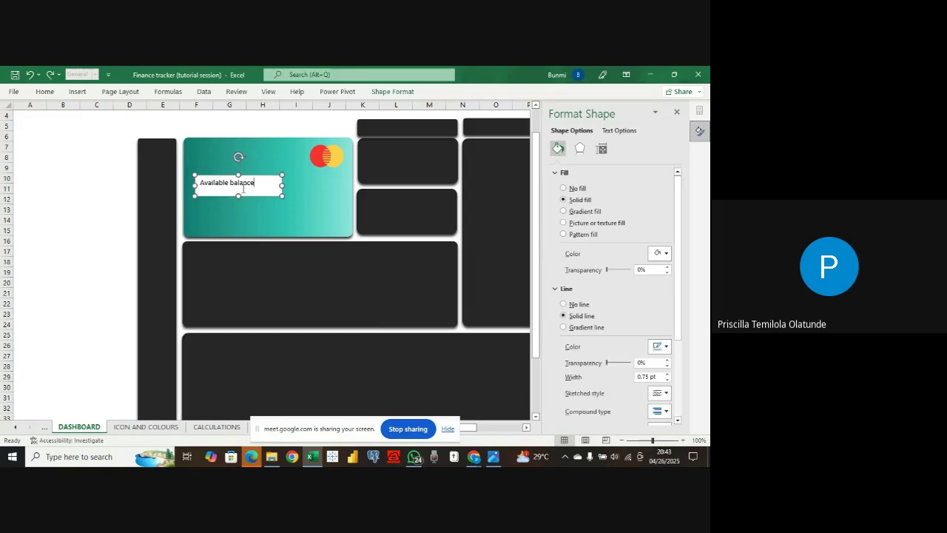
{"action": "left_click", "coordinate": [564, 187]}
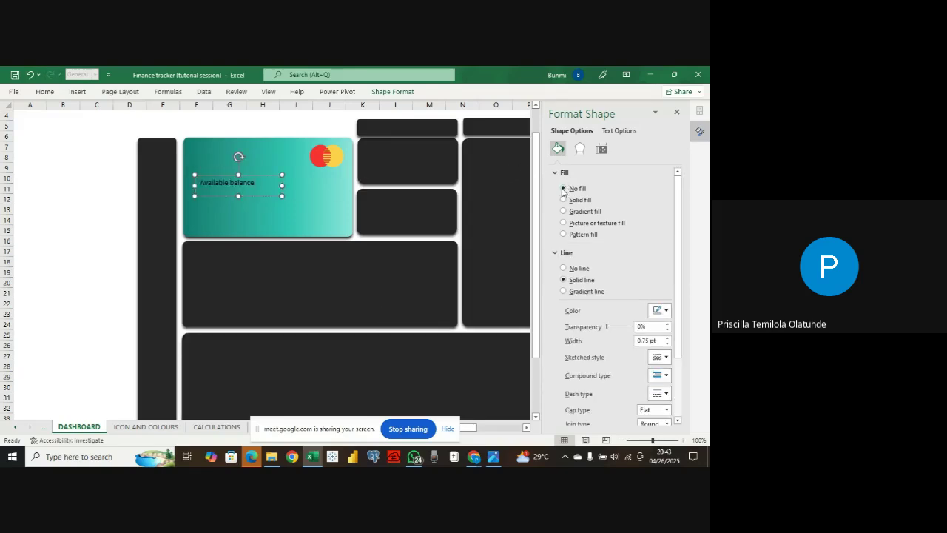
{"action": "left_click", "coordinate": [564, 269]}
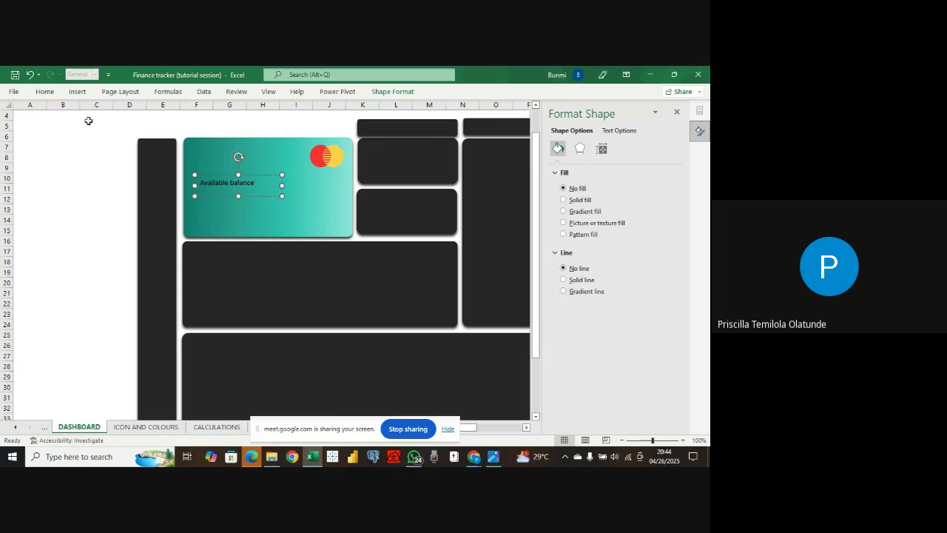
- Format the "Available balance" text as white, bold, with a font size of 10.5
{"action": "left_click", "coordinate": [44, 92]}
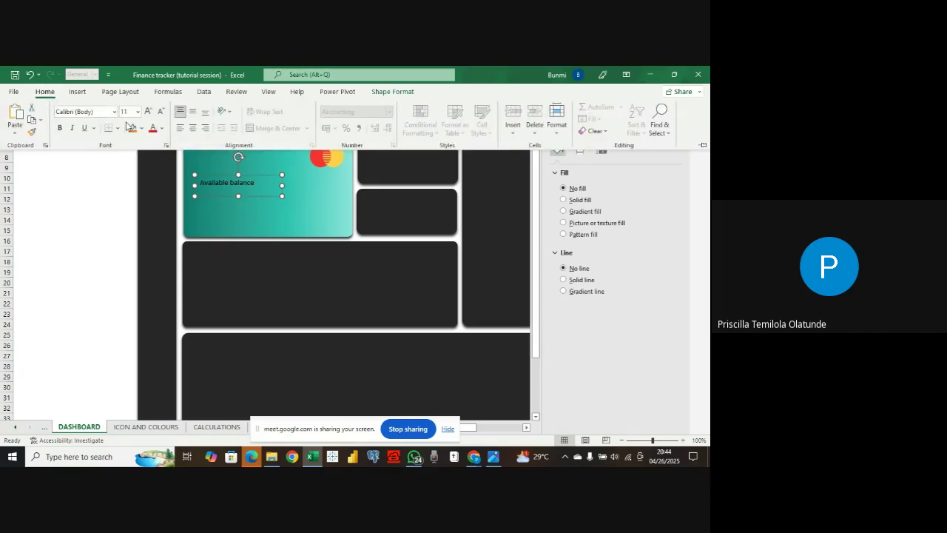
{"action": "left_click", "coordinate": [160, 129]}
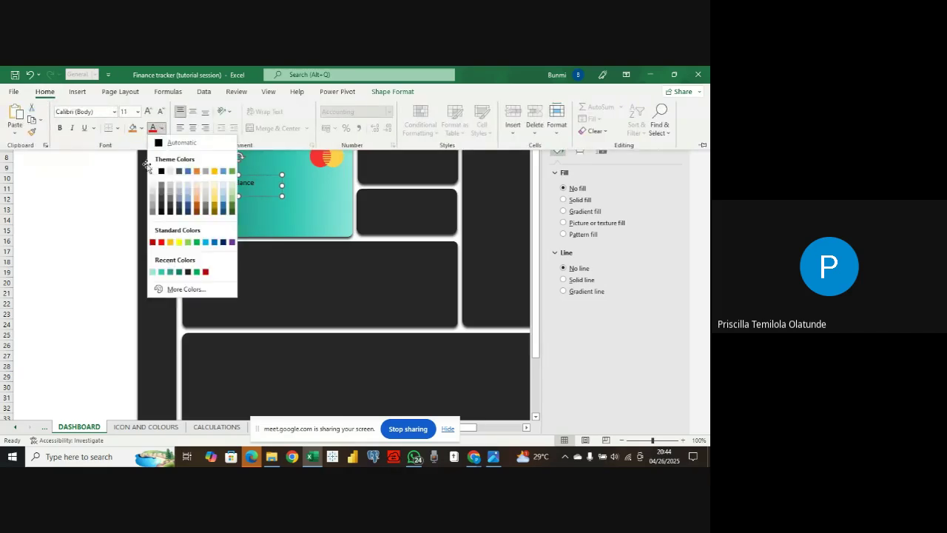
{"action": "left_click", "coordinate": [149, 177]}
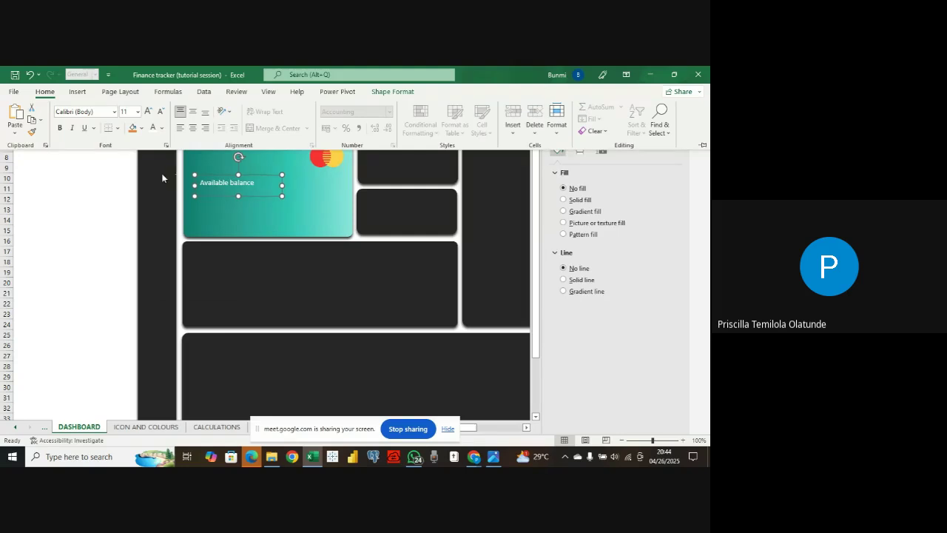
{"action": "left_click", "coordinate": [60, 131]}
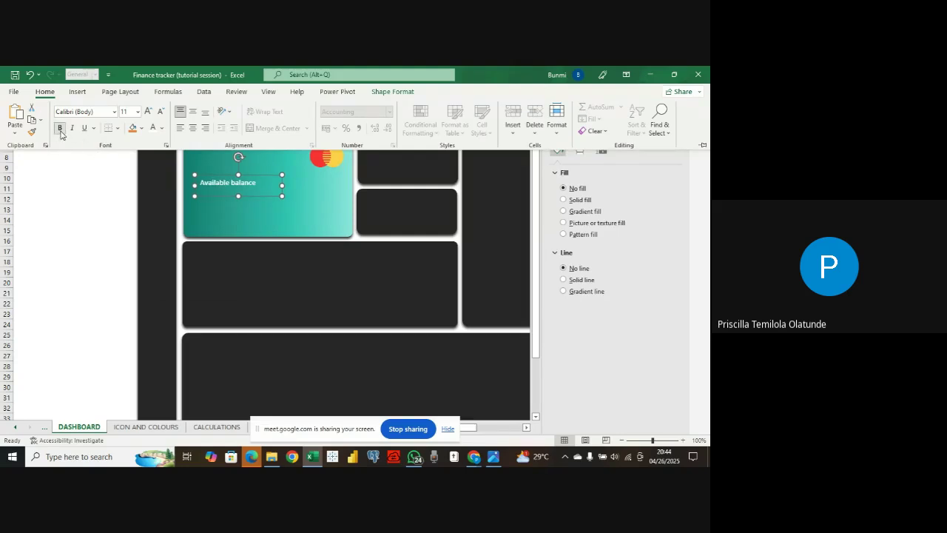
{"action": "left_click", "coordinate": [137, 112]}
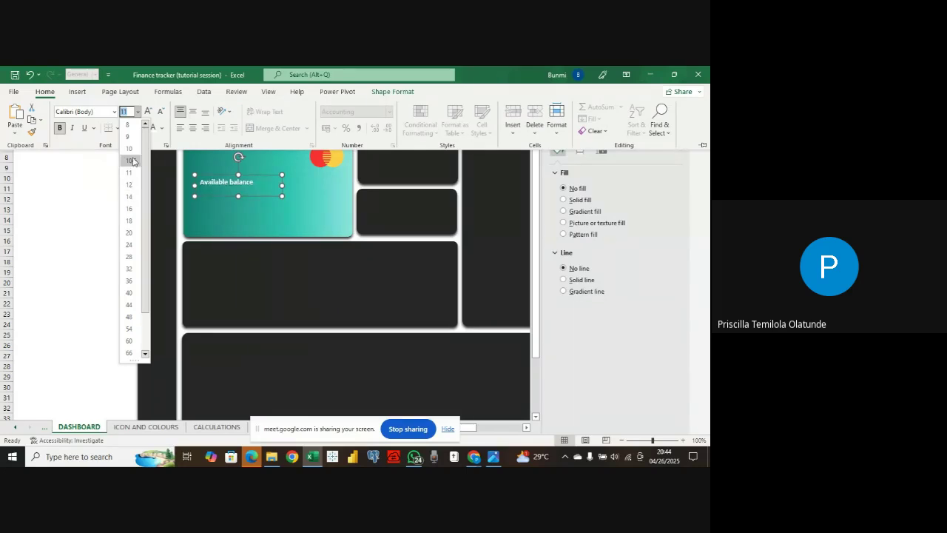
{"action": "left_click", "coordinate": [131, 160]}
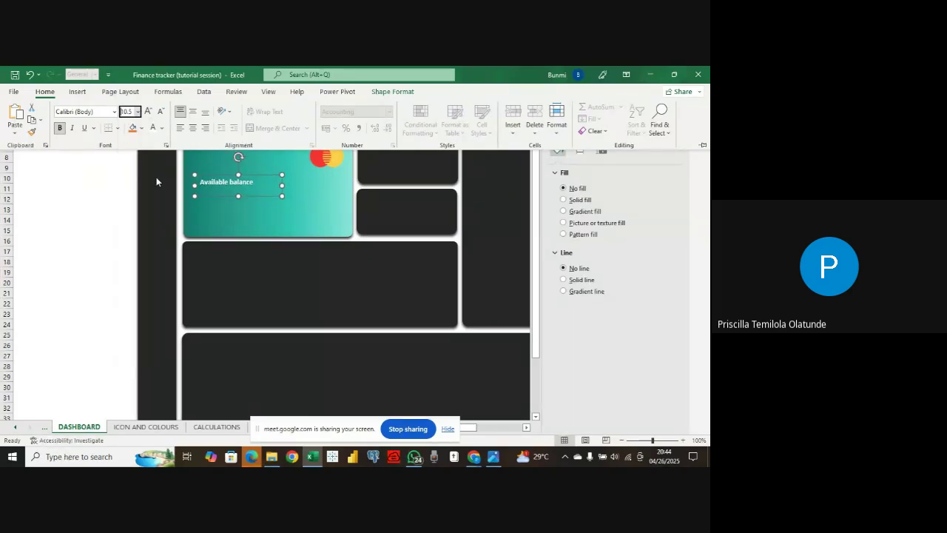
- Duplicate the "Available balance" text box, place the copy directly beneath the original on the gradient card, and clear its text
{"action": "left_click", "coordinate": [271, 202]}
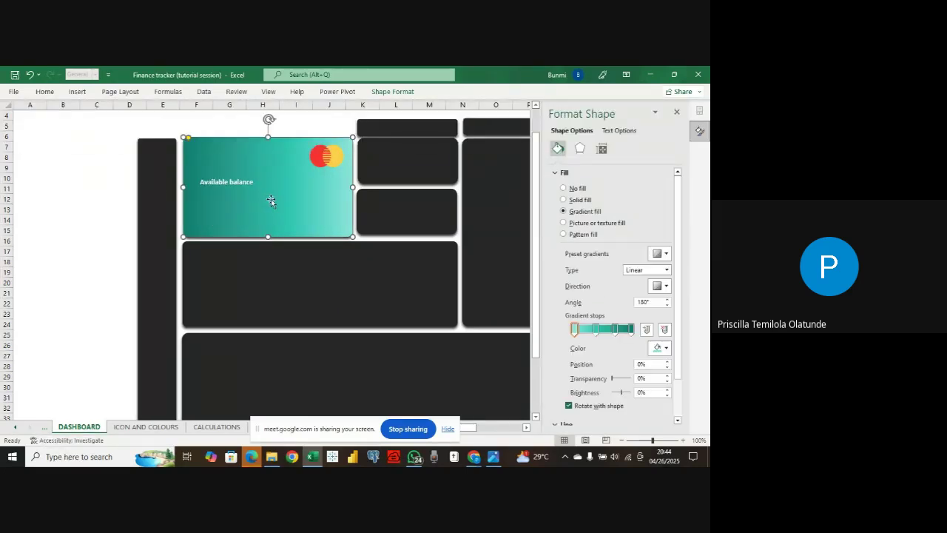
{"action": "left_click", "coordinate": [248, 185]}
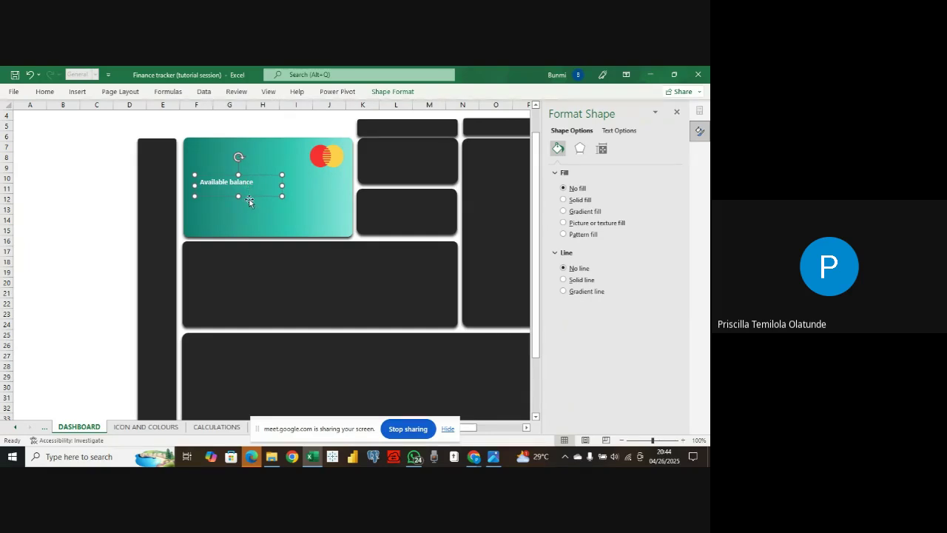
{"action": "key", "text": "ctrl+d"}
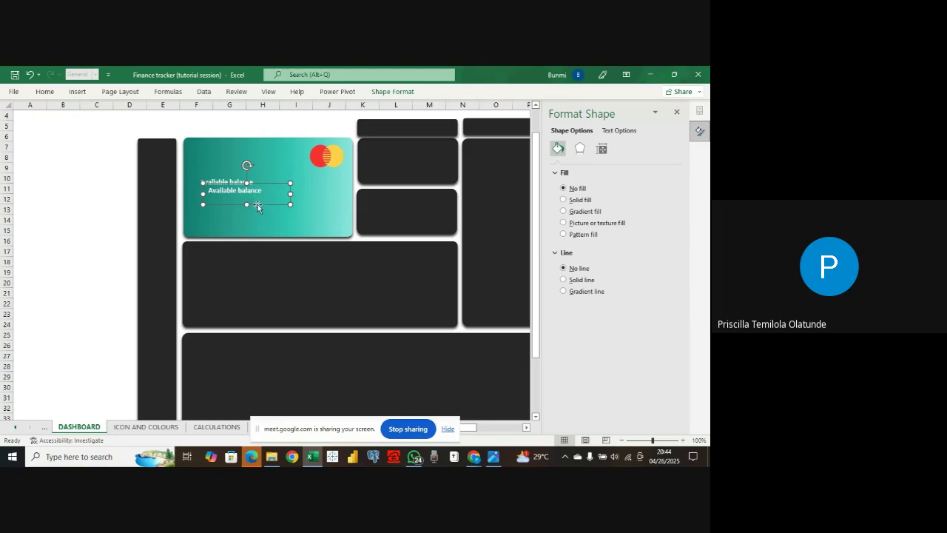
{"action": "left_click_drag", "start_coordinate": [256, 205], "coordinate": [210, 203]}
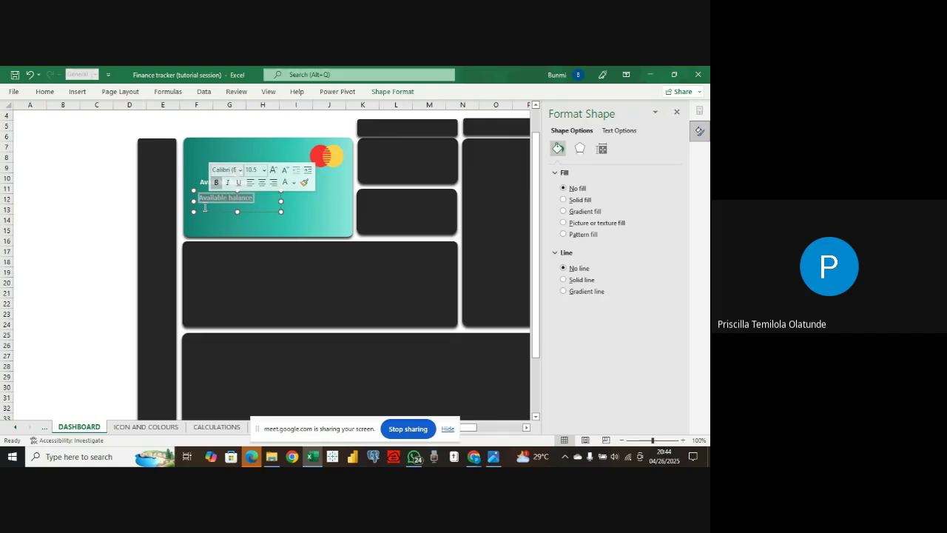
{"action": "key", "text": "BackSpace"}
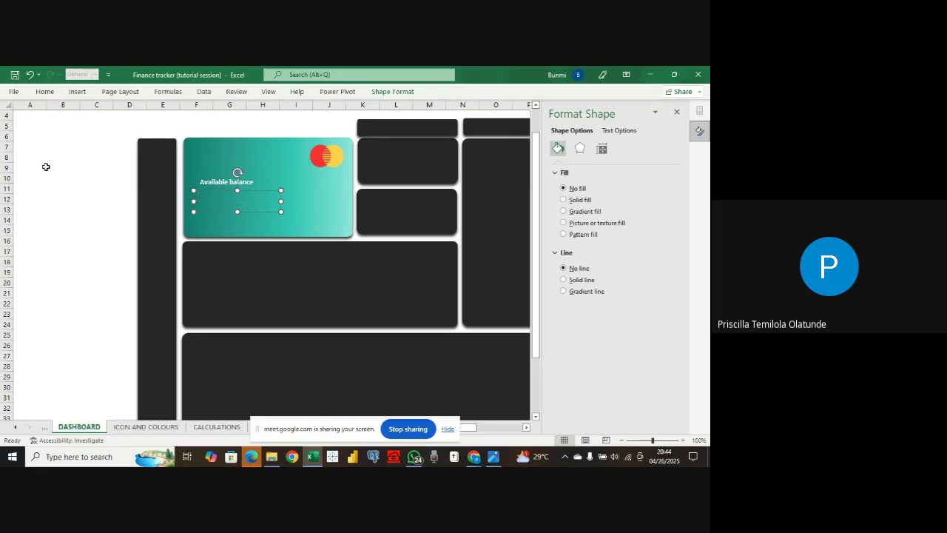
- Turn on the display of the formula bar for the workbook
{"action": "left_click", "coordinate": [271, 92]}
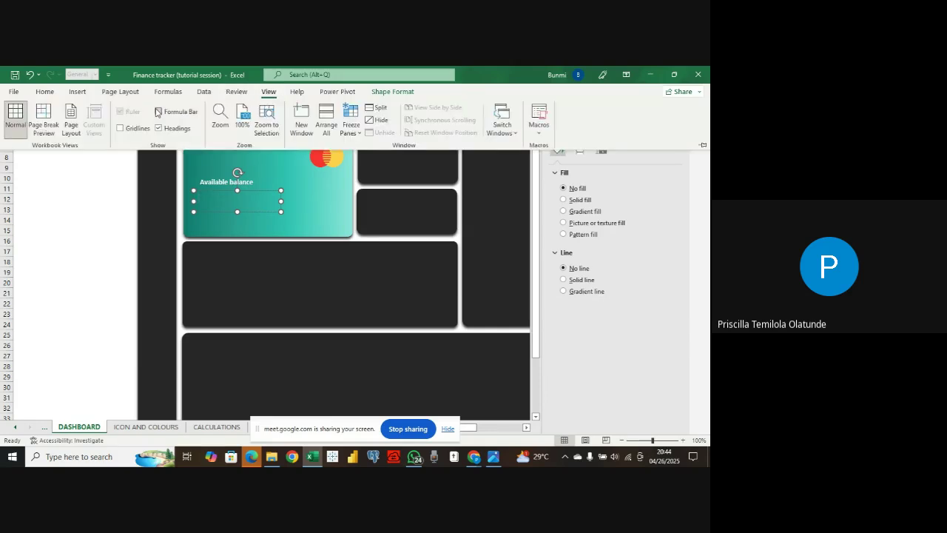
{"action": "scroll", "coordinate": [110, 169], "scroll_direction": "up", "scroll_amount": 2}
{"action": "left_click", "coordinate": [129, 157]}
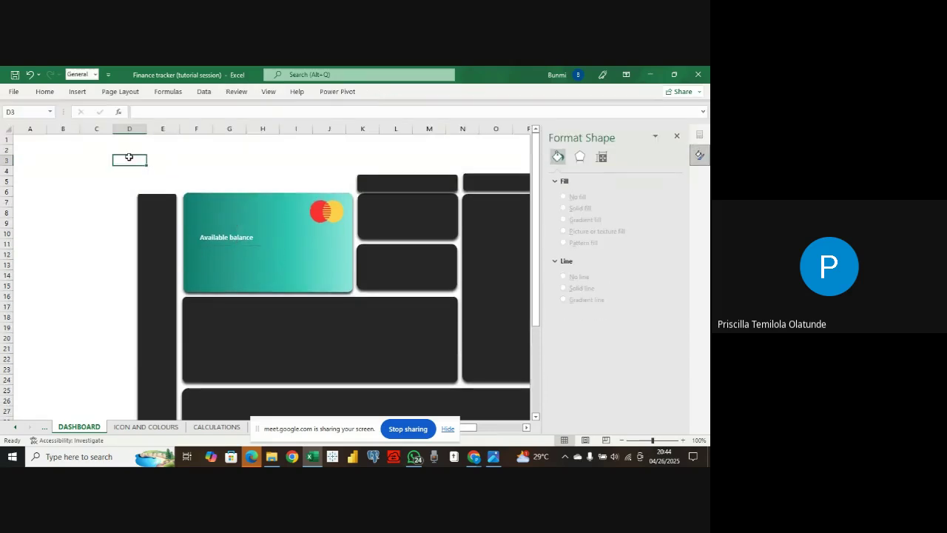
- Link the empty text box under "Available balance" to the Sum of Net Amount value with the formula =CALCULATIONS!J33
{"action": "left_click", "coordinate": [210, 260]}
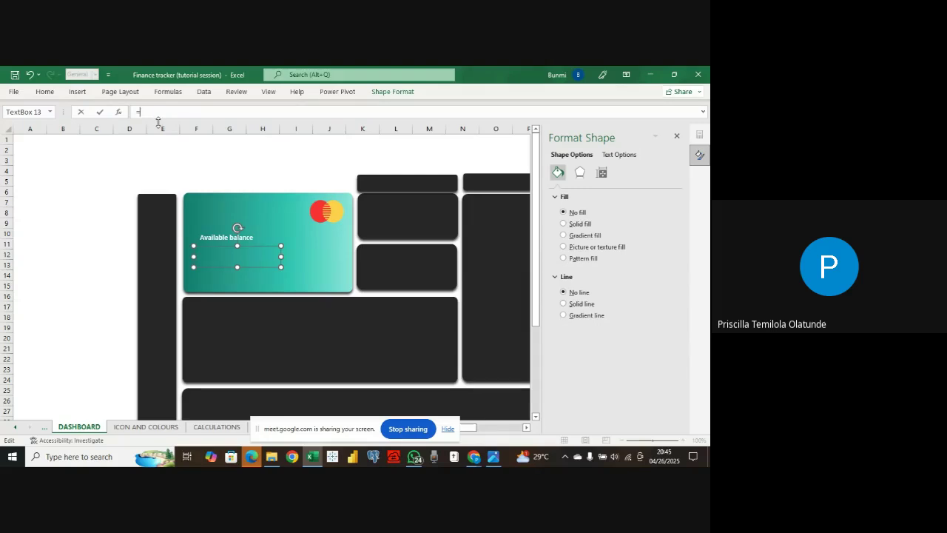
{"action": "left_click", "coordinate": [209, 427]}
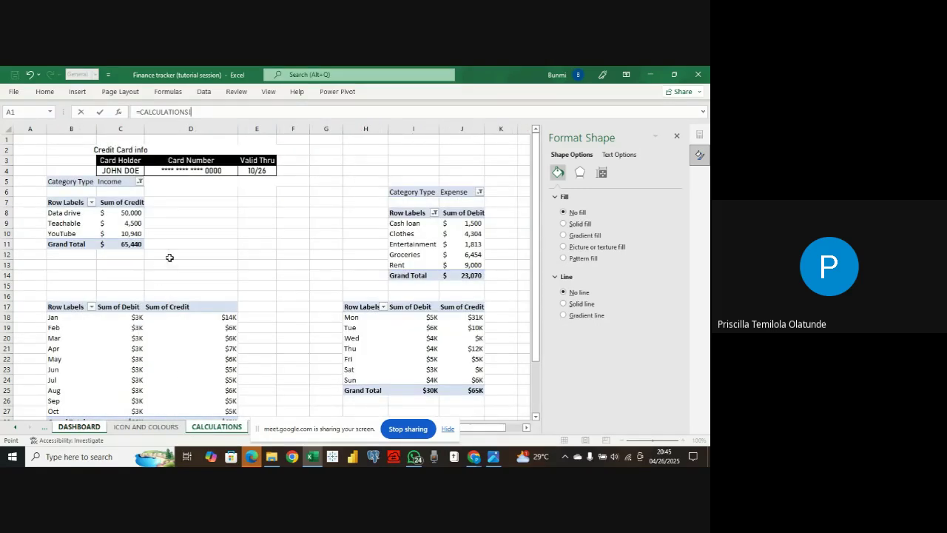
{"action": "scroll", "coordinate": [244, 259], "scroll_direction": "down", "scroll_amount": 6}
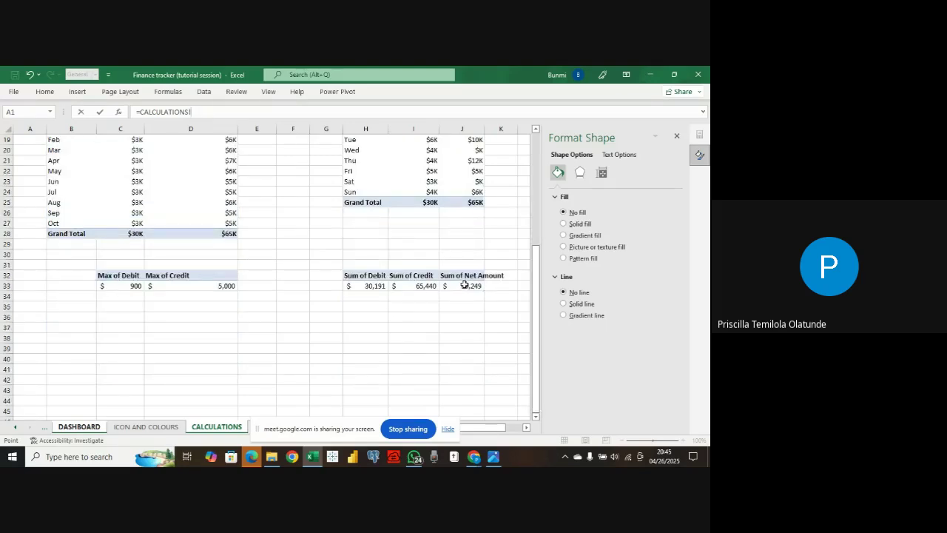
{"action": "left_click", "coordinate": [465, 285]}
{"action": "key", "text": "Return"}
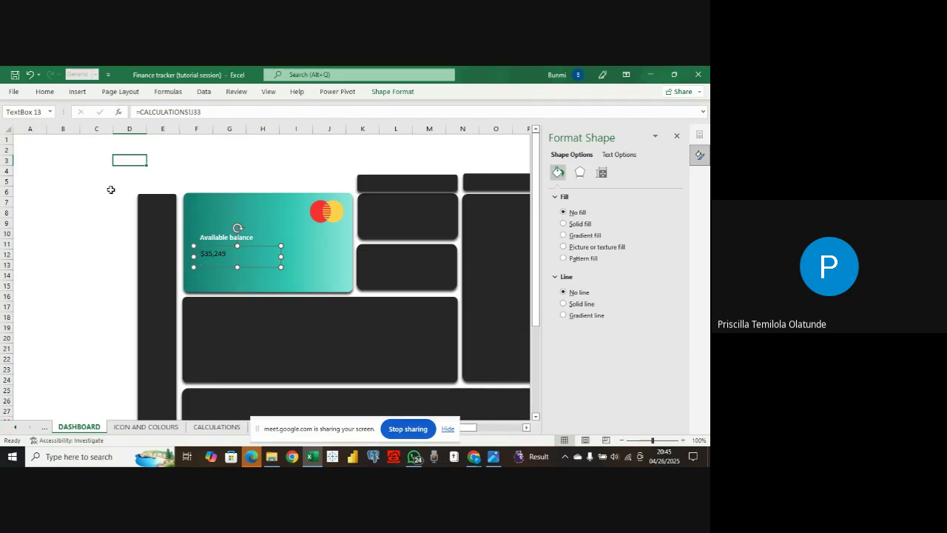
- Format the linked balance amount as white, bold, size 18, and move its text box up close beneath the "Available balance" label
{"action": "left_click", "coordinate": [44, 92]}
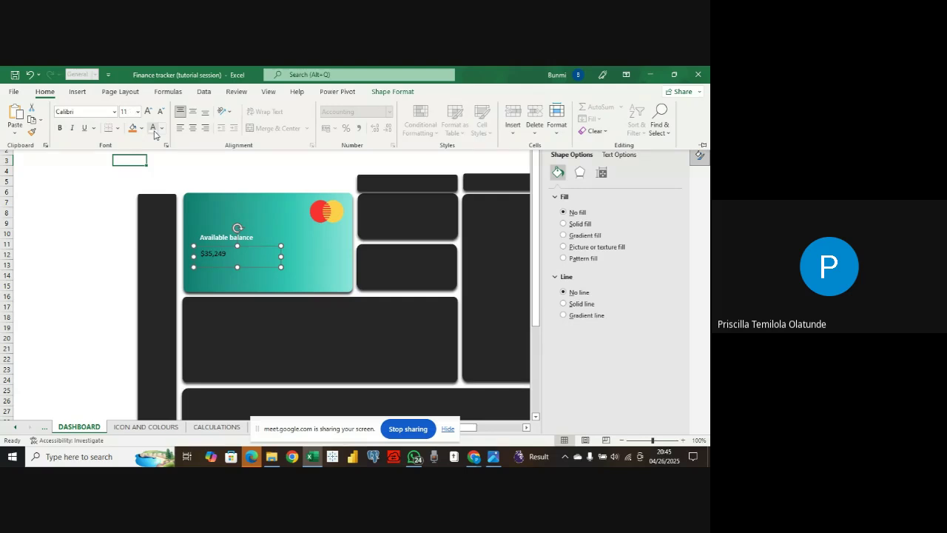
{"action": "left_click", "coordinate": [199, 248]}
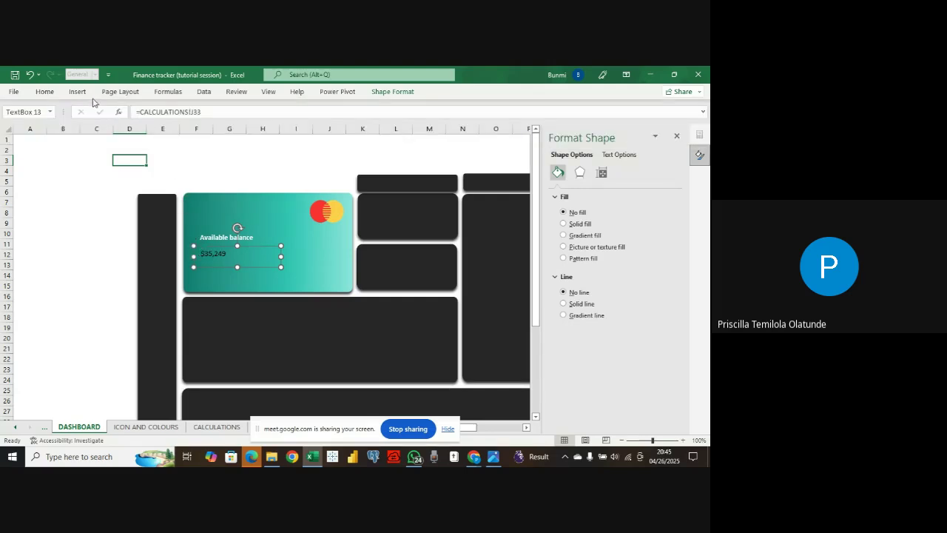
{"action": "left_click", "coordinate": [44, 92]}
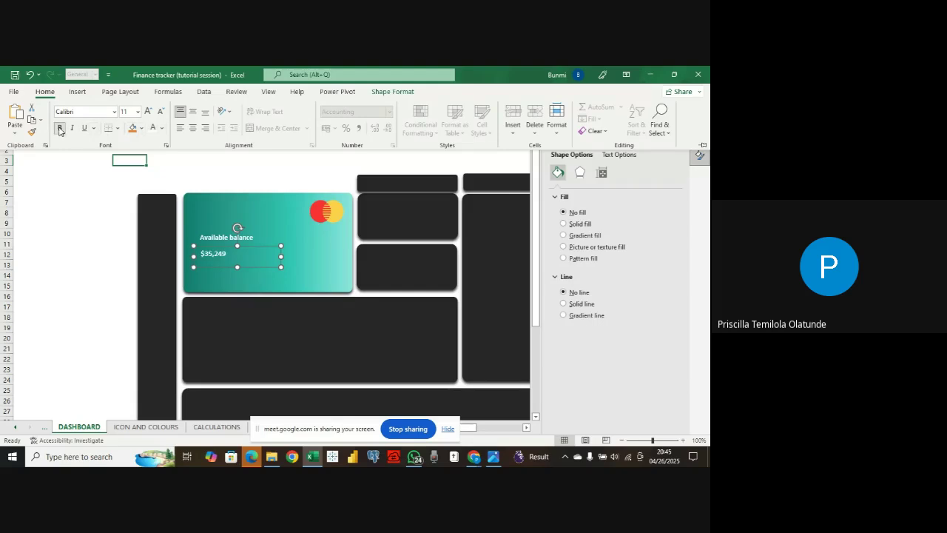
{"action": "left_click", "coordinate": [137, 111]}
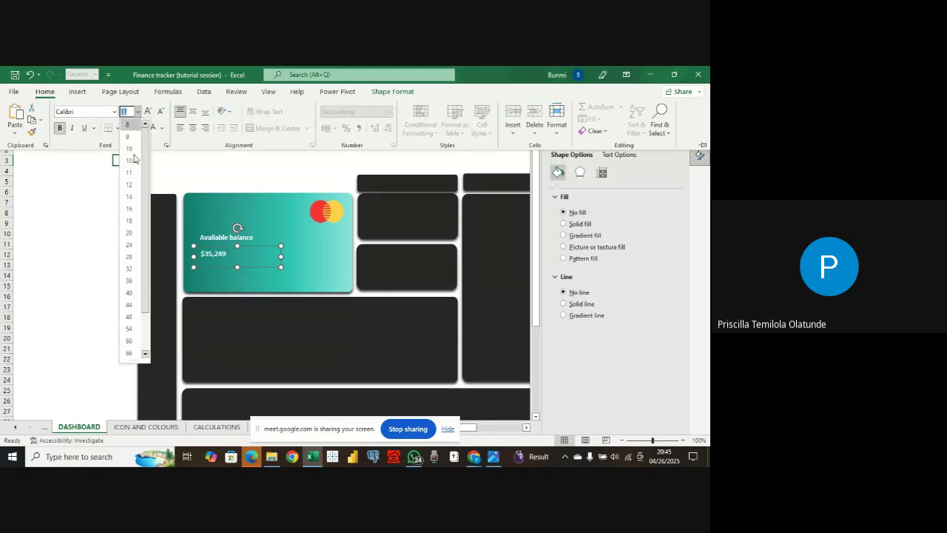
{"action": "left_click", "coordinate": [127, 220]}
{"action": "left_click", "coordinate": [246, 267]}
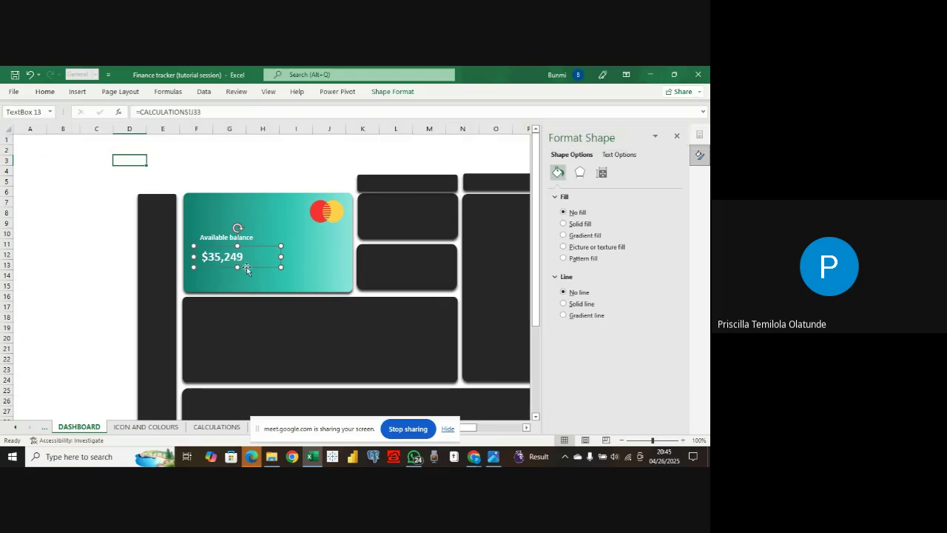
{"action": "left_click_drag", "start_coordinate": [247, 261], "coordinate": [250, 261]}
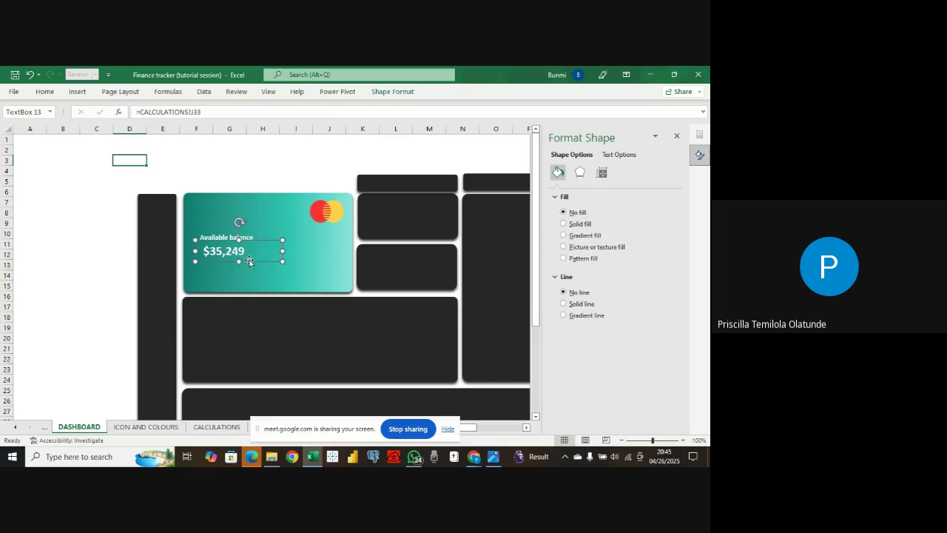
- Copy the column of five category icons (house, groceries, shirt, film reel, cash) from the ICON AND COLOURS sheet
{"action": "left_click", "coordinate": [145, 427]}
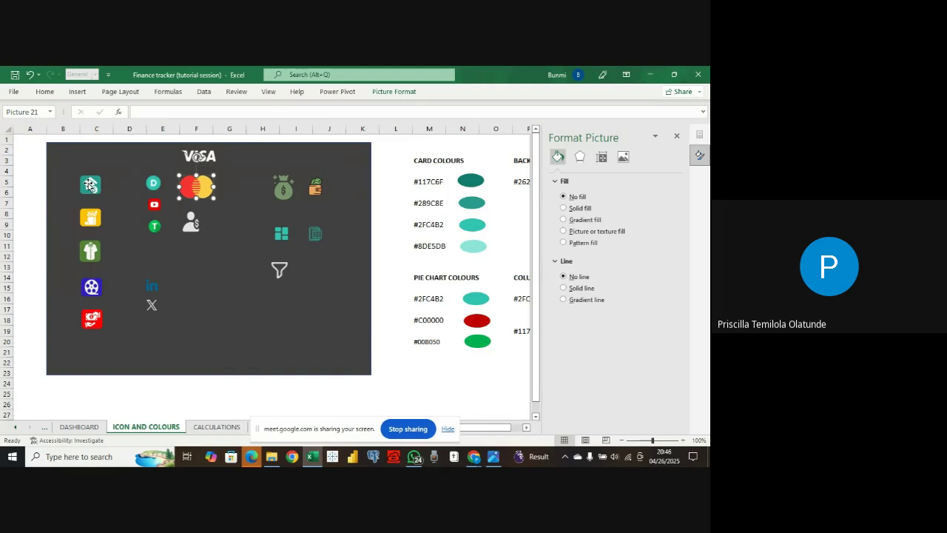
{"action": "left_click", "coordinate": [89, 184], "text": "ctrl"}
{"action": "left_click", "coordinate": [92, 215], "text": "ctrl"}
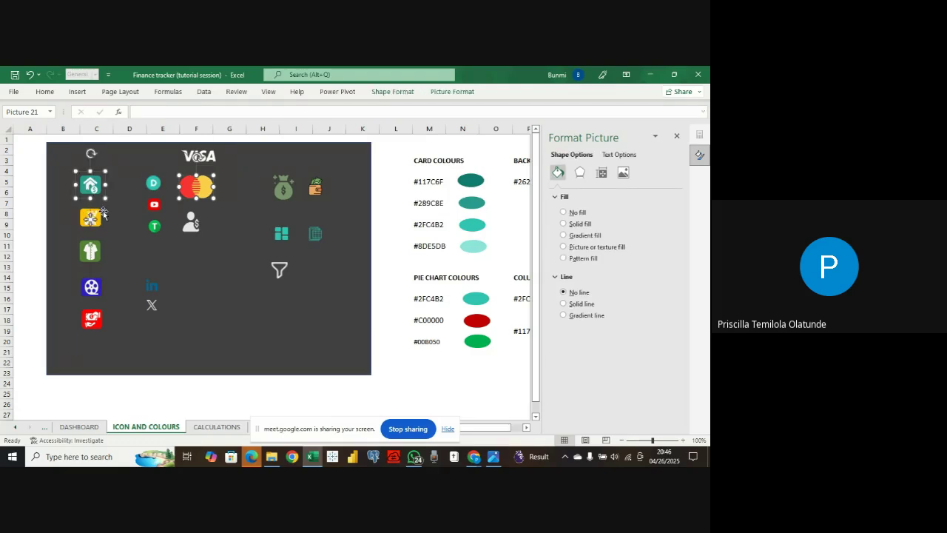
{"action": "left_click", "coordinate": [97, 255], "text": "ctrl"}
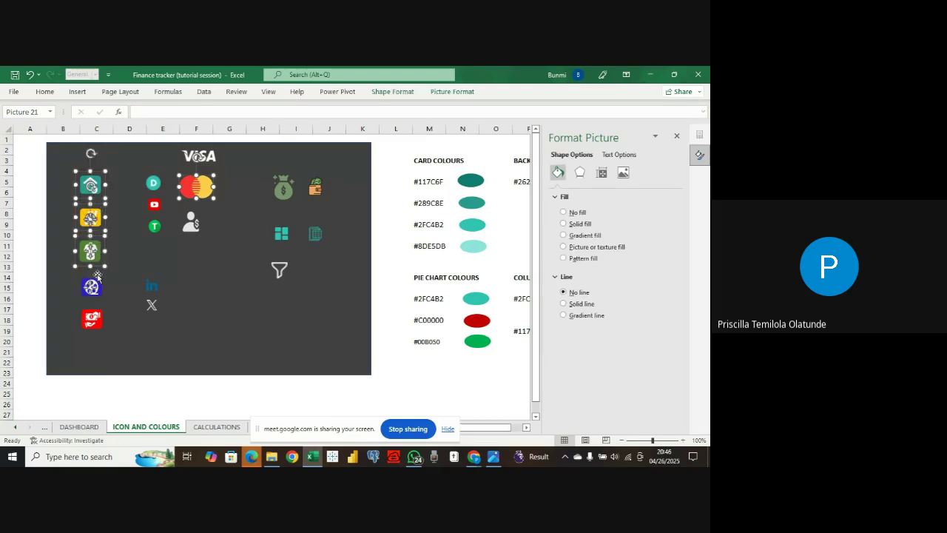
{"action": "left_click", "coordinate": [96, 278], "text": "ctrl"}
{"action": "left_click", "coordinate": [94, 283], "text": "ctrl"}
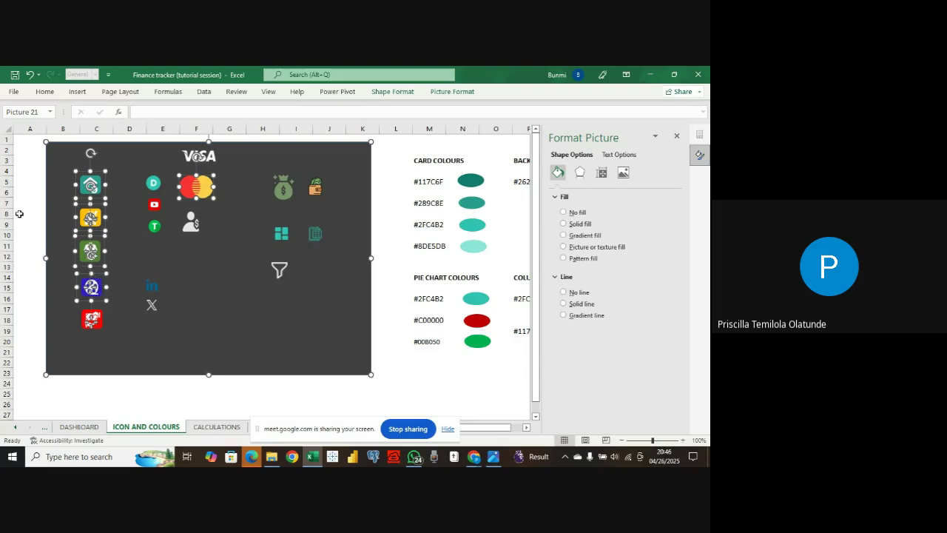
{"action": "left_click", "coordinate": [68, 144], "text": "ctrl"}
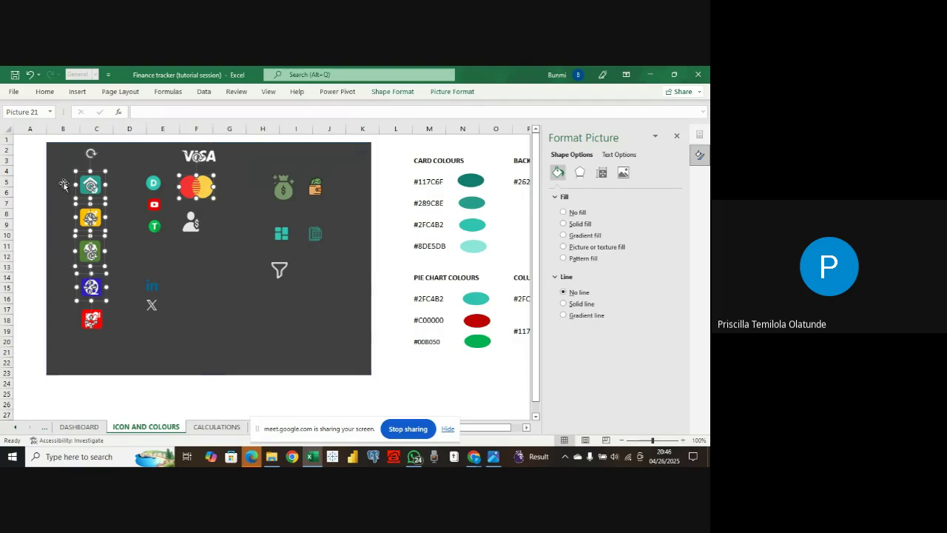
{"action": "left_click", "coordinate": [100, 316], "text": "ctrl"}
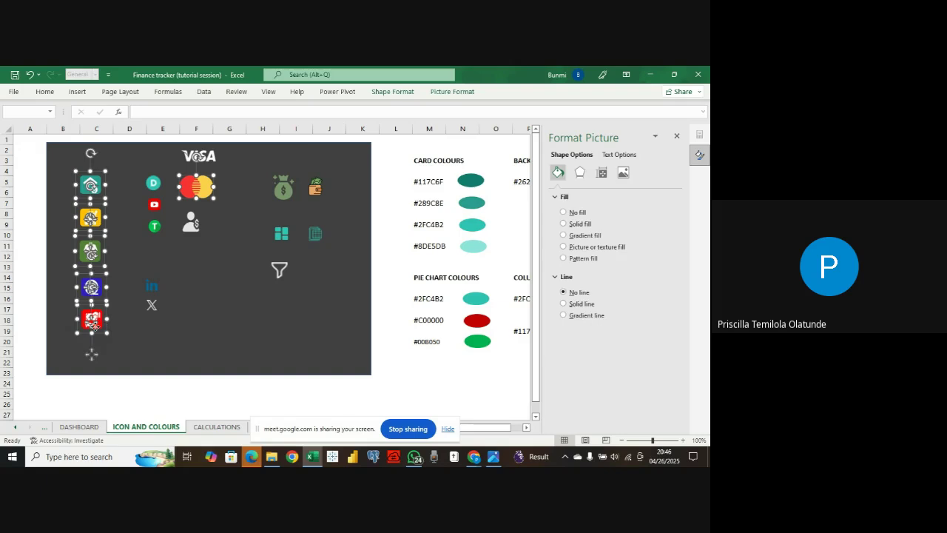
- Paste the copied icons onto the tall dark panel in columns N to Q of the DASHBOARD sheet and delete the extra Mastercard logo
{"action": "left_click", "coordinate": [80, 426]}
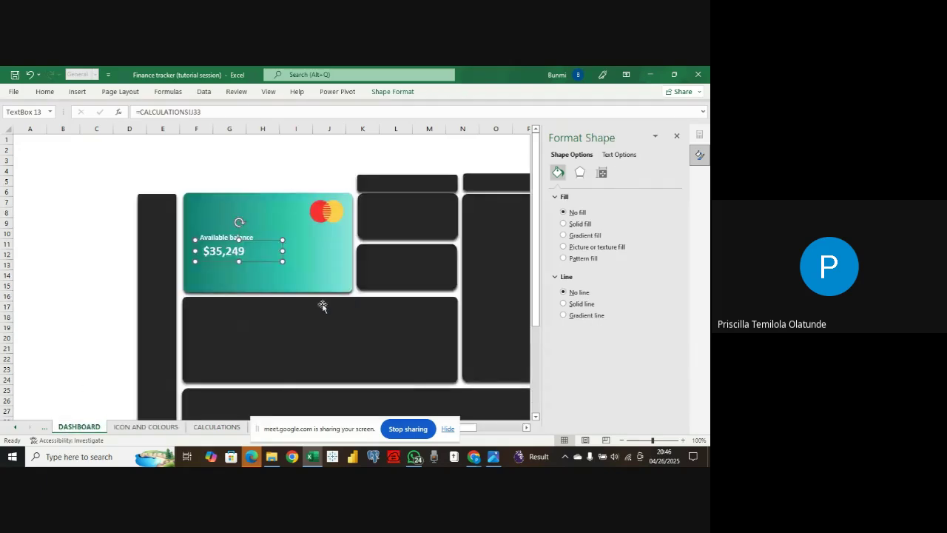
{"action": "left_click", "coordinate": [676, 138]}
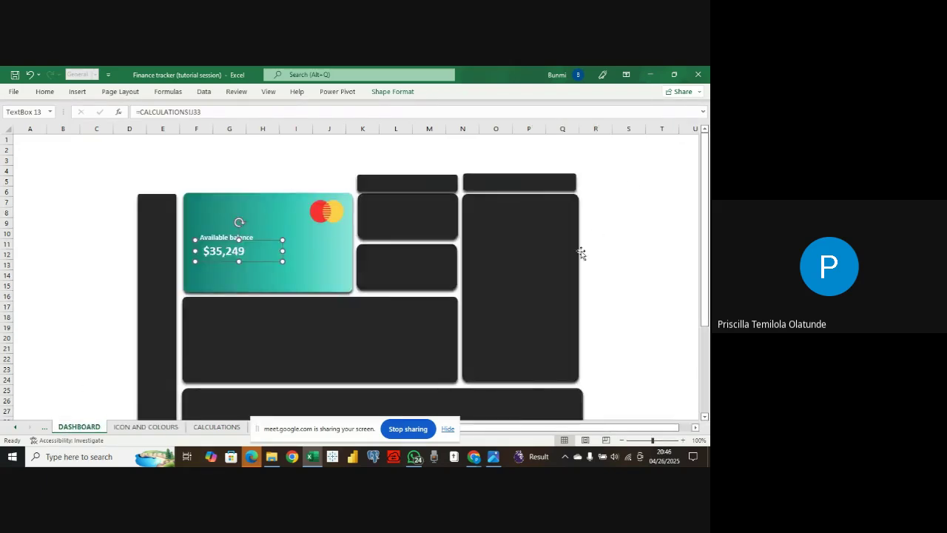
{"action": "left_click", "coordinate": [471, 457]}
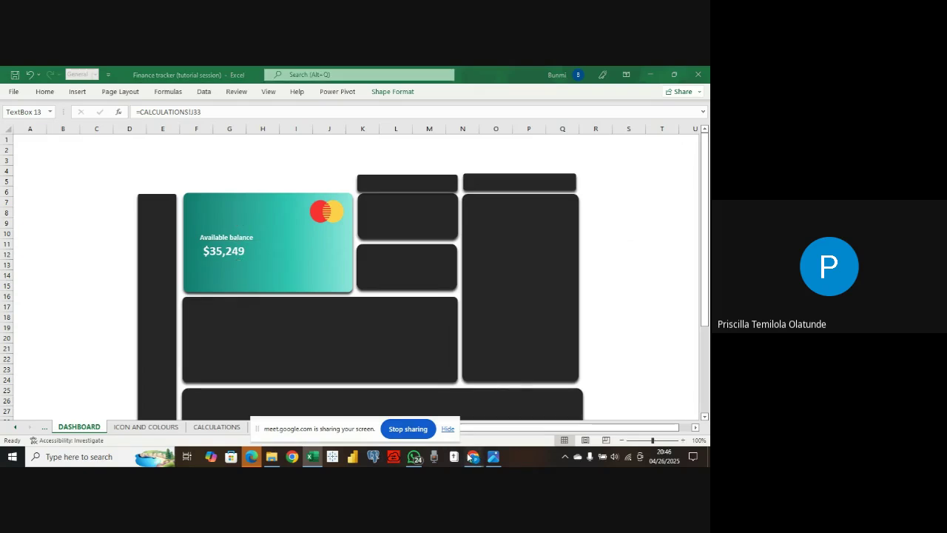
{"action": "mouse_move", "coordinate": [467, 442]}
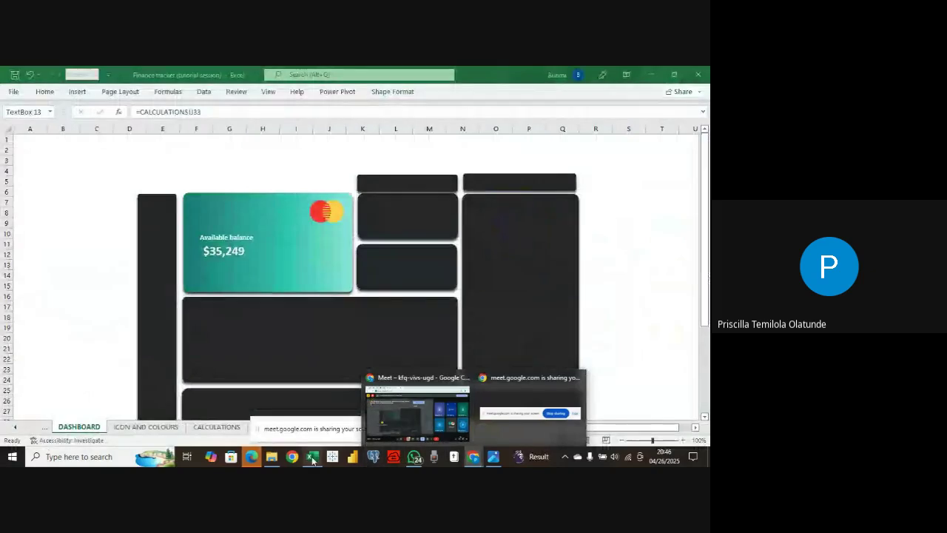
{"action": "left_click", "coordinate": [492, 234]}
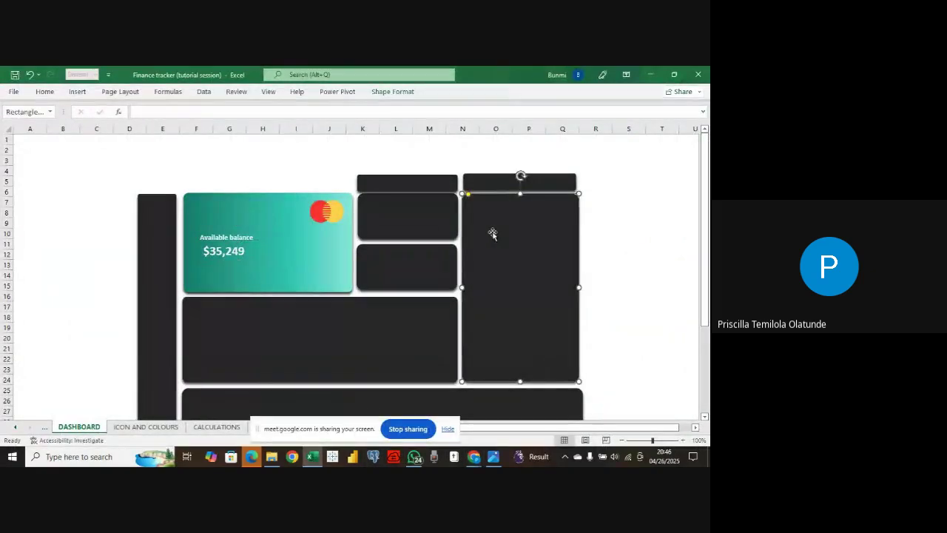
{"action": "right_click", "coordinate": [492, 234]}
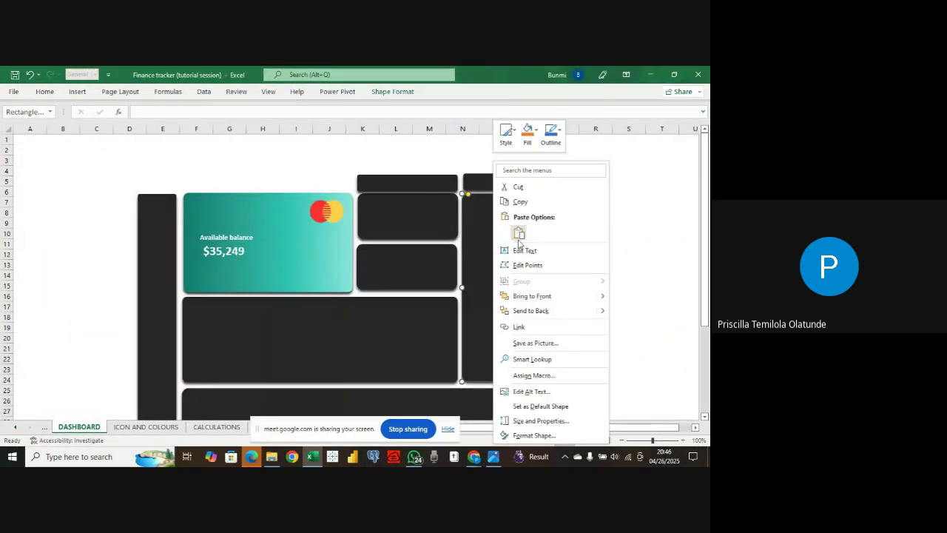
{"action": "left_click", "coordinate": [518, 233]}
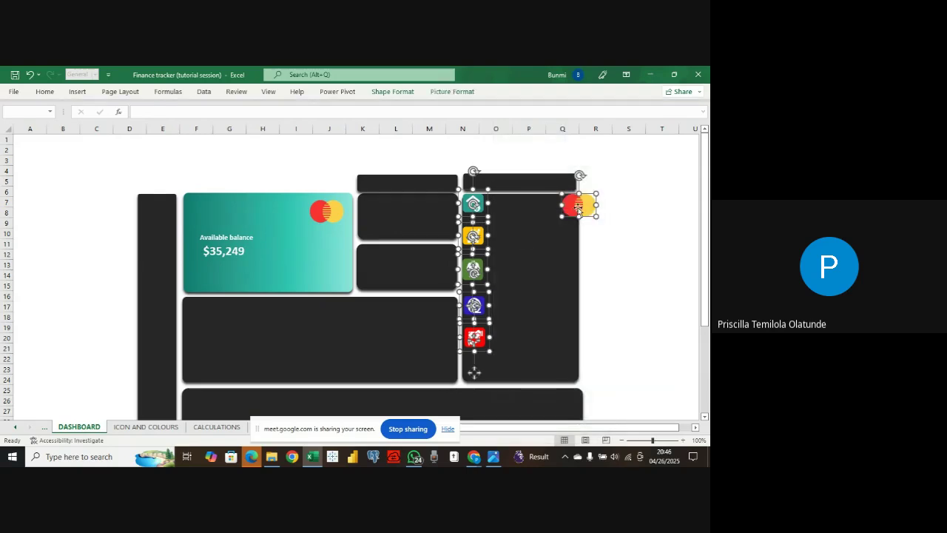
{"action": "left_click", "coordinate": [580, 208]}
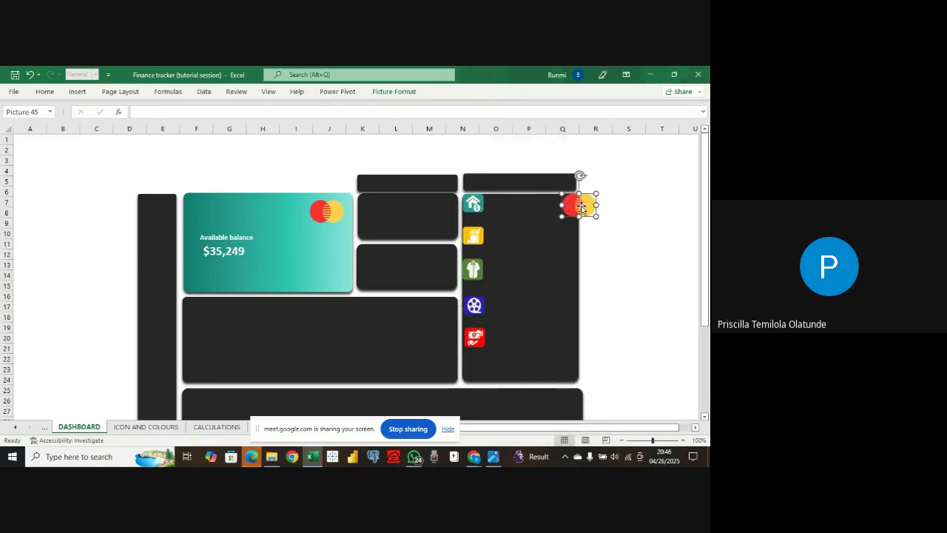
{"action": "key", "text": "Delete"}
- Move all five category icons together slightly down and inward from the upper-left corner of the tall dark panel
{"action": "left_click", "coordinate": [475, 205]}
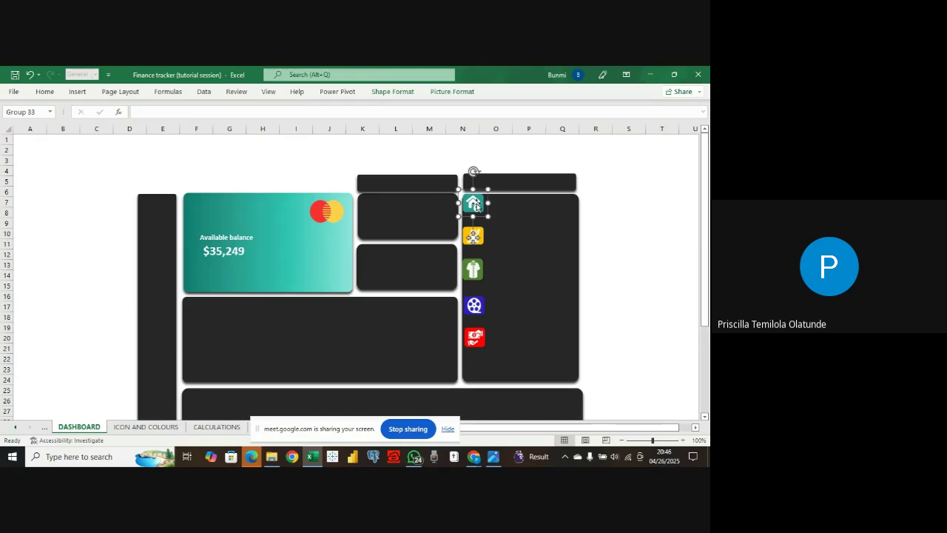
{"action": "left_click", "coordinate": [480, 235], "text": "ctrl"}
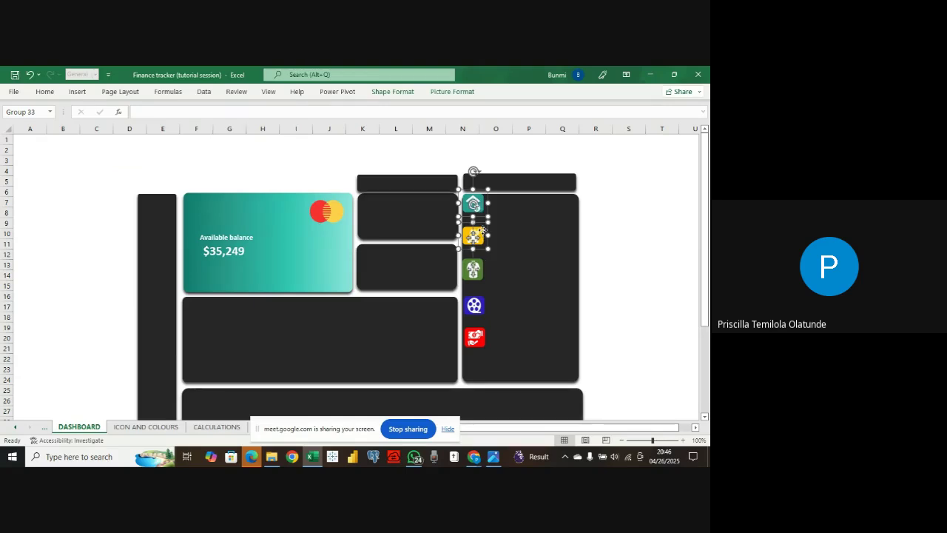
{"action": "left_click", "coordinate": [478, 268], "text": "ctrl"}
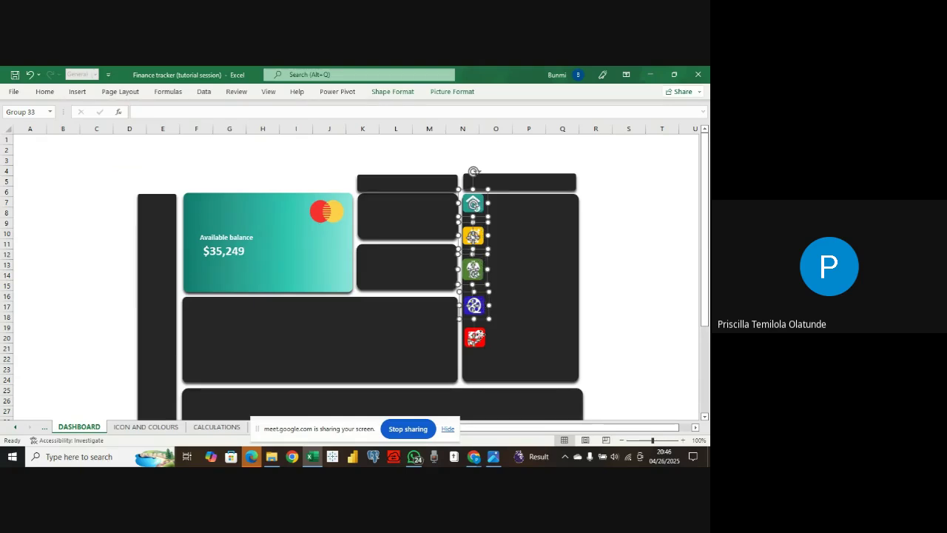
{"action": "left_click", "coordinate": [477, 336], "text": "ctrl"}
{"action": "left_click", "coordinate": [477, 305], "text": "ctrl"}
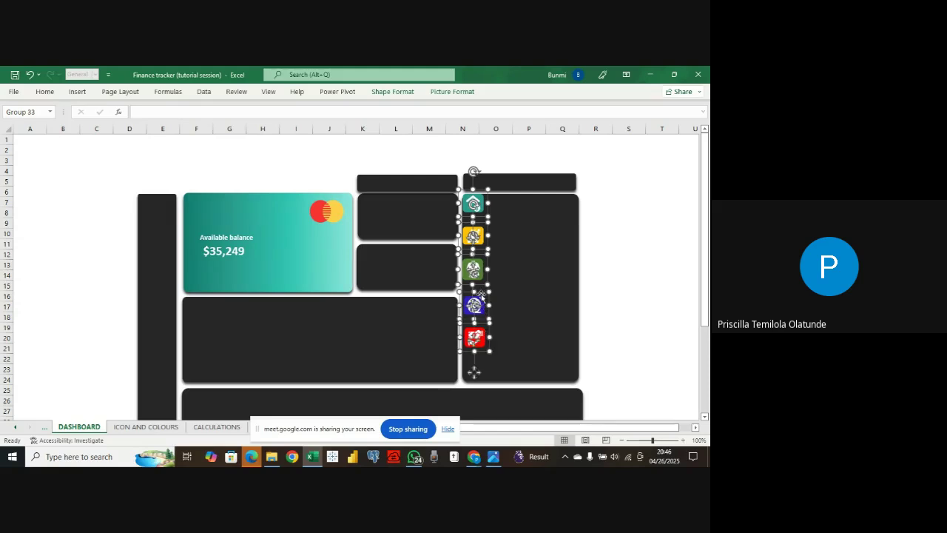
{"action": "left_click_drag", "start_coordinate": [478, 213], "coordinate": [489, 237]}
- Duplicate the "Available balance" label and place the copy above the house icon at the head of the category panel
{"action": "left_click", "coordinate": [245, 238]}
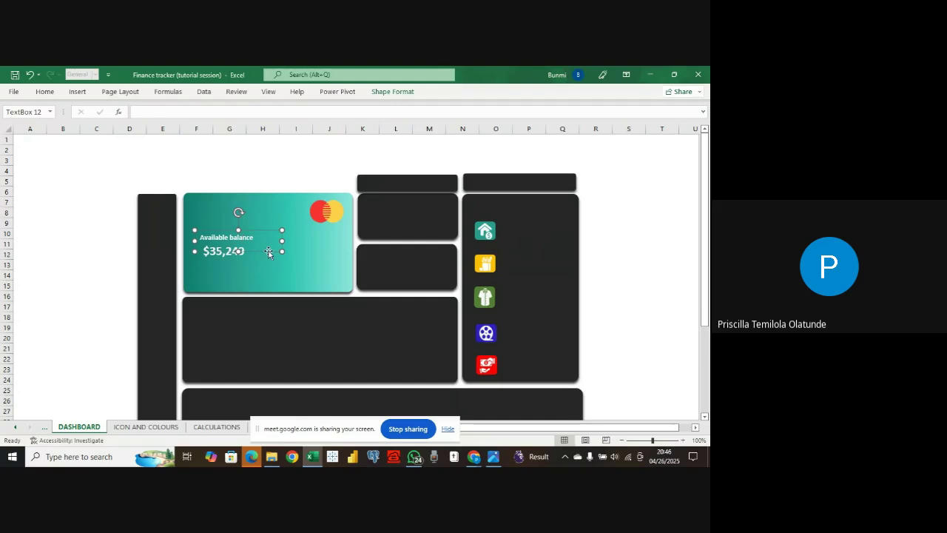
{"action": "key", "text": "ctrl+d"}
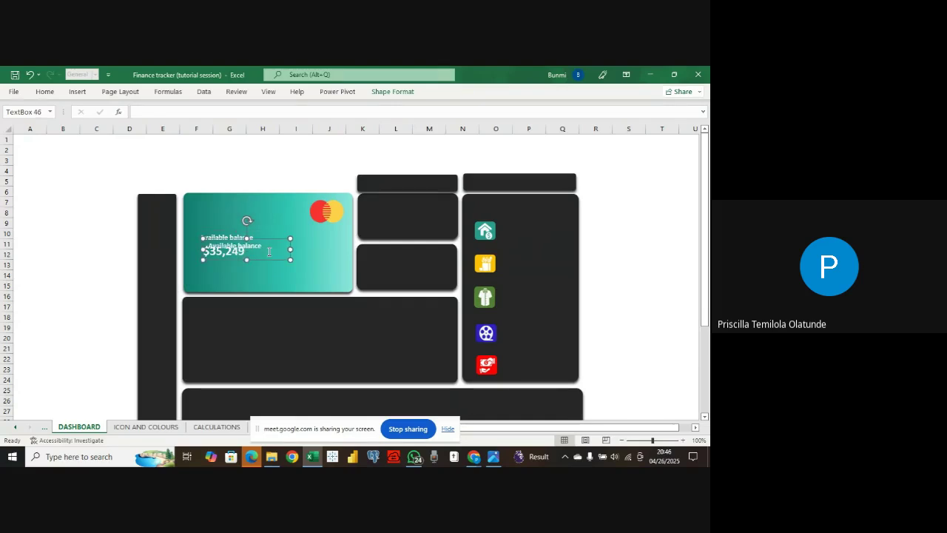
{"action": "left_click_drag", "start_coordinate": [250, 253], "coordinate": [552, 219]}
- Replace the copied label's text above the category icons with "Top Expenses"
{"action": "left_click", "coordinate": [548, 205]}
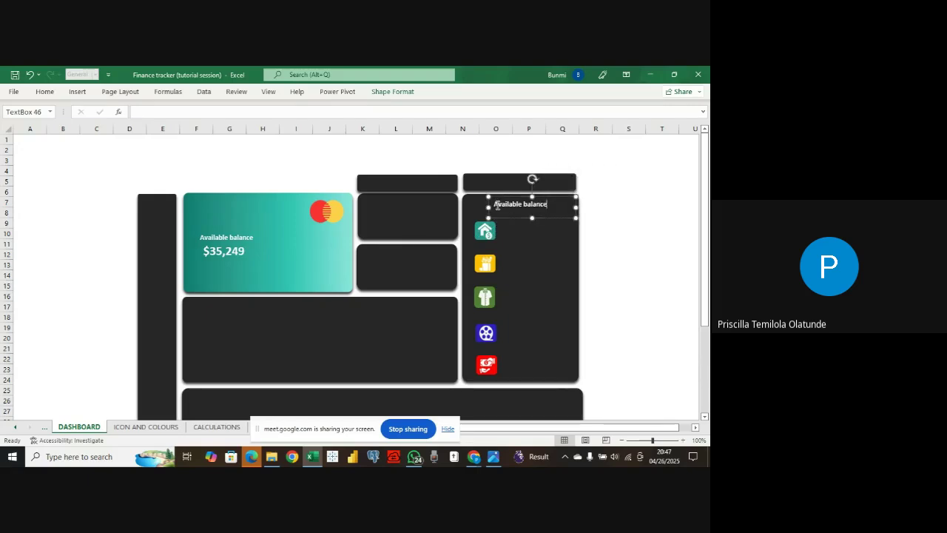
{"action": "left_click_drag", "start_coordinate": [491, 204], "coordinate": [549, 210]}
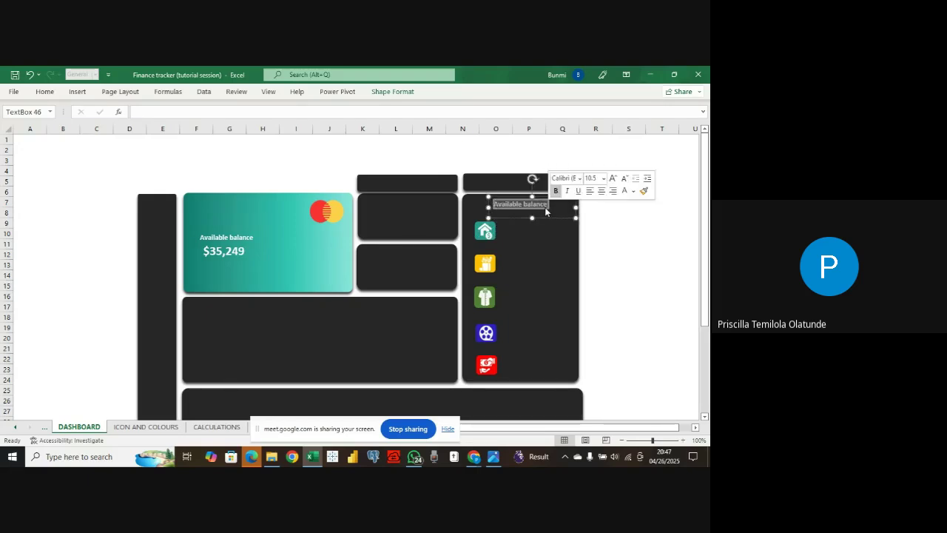
{"action": "type", "text": "Top spendin"}
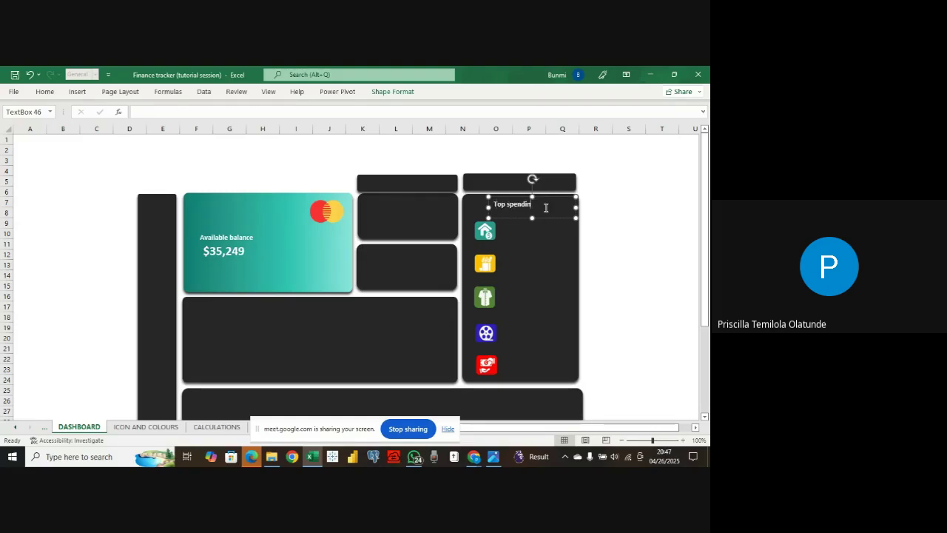
{"action": "key", "text": "BackSpace"}
{"action": "key", "text": "BackSpace"}
{"action": "key", "text": "BackSpace"}
{"action": "left_click", "coordinate": [557, 245]}
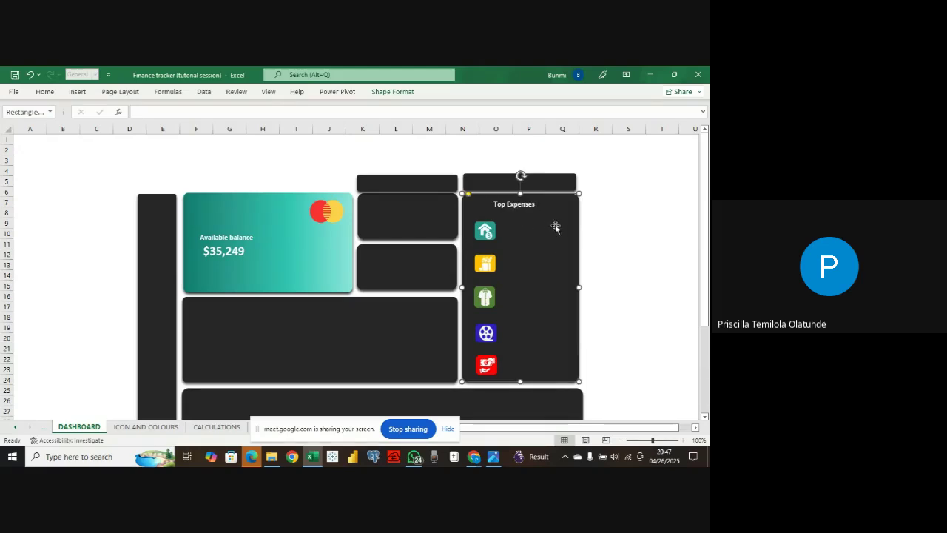
{"action": "left_click", "coordinate": [543, 205]}
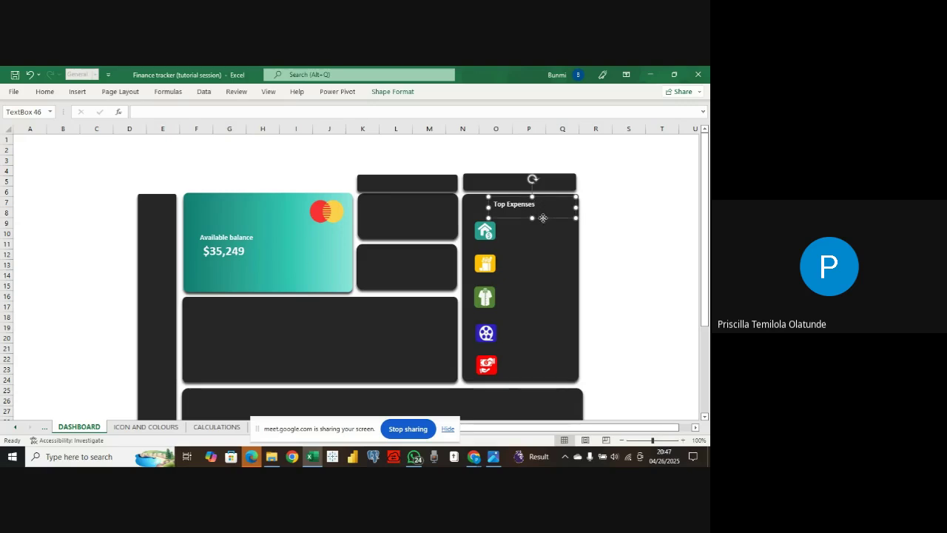
{"action": "left_click", "coordinate": [518, 232]}
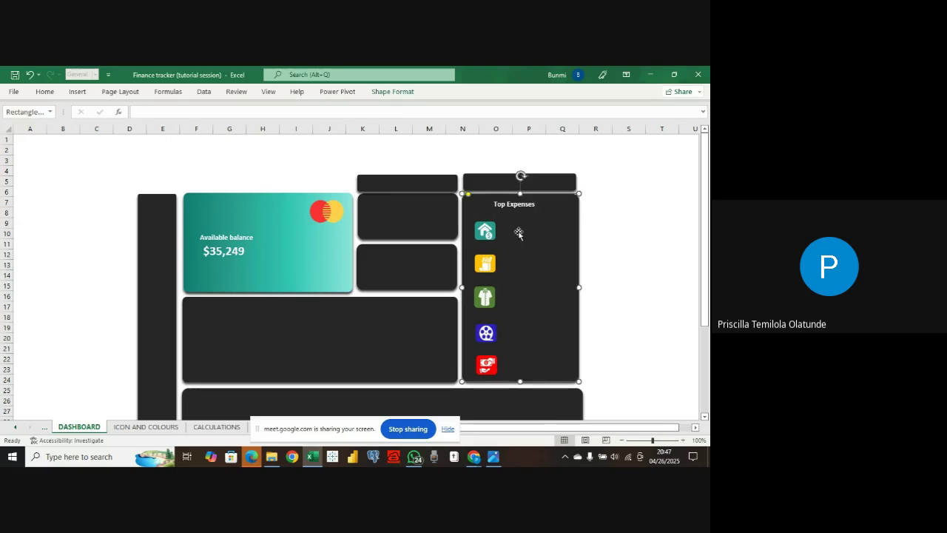
{"action": "left_click", "coordinate": [528, 205]}
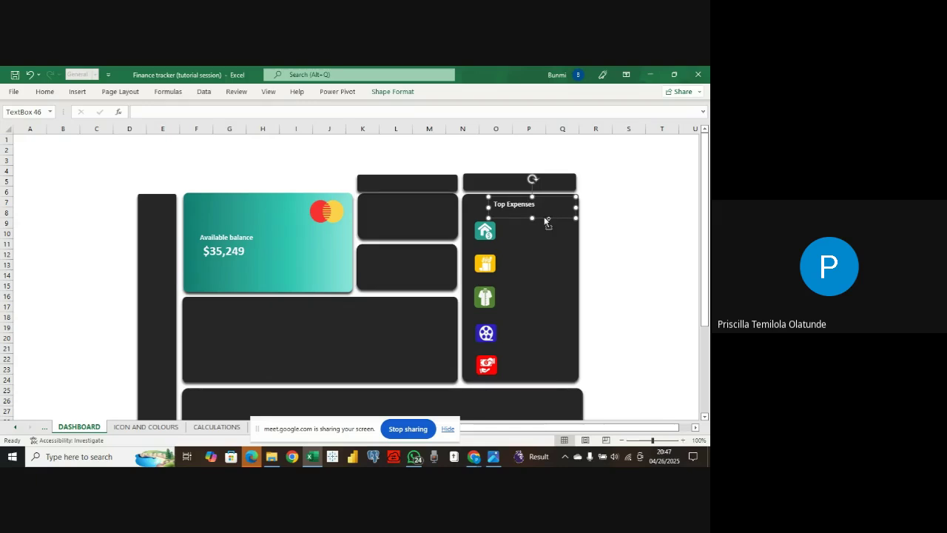
{"action": "key", "text": "ctrl+d"}
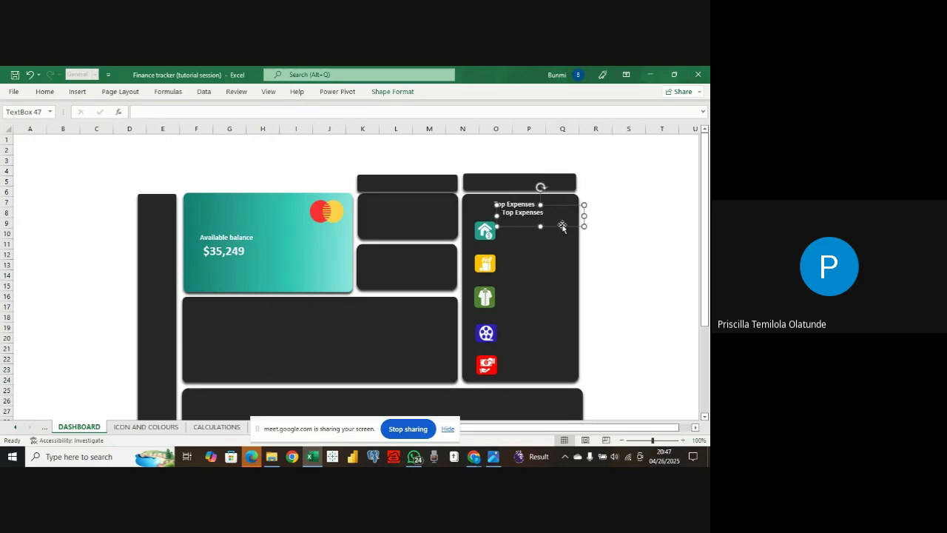
{"action": "mouse_move", "coordinate": [564, 222]}
{"action": "left_mouse_down"}
{"action": "mouse_move", "coordinate": [560, 241]}
{"action": "mouse_move", "coordinate": [556, 231]}
{"action": "left_mouse_up"}
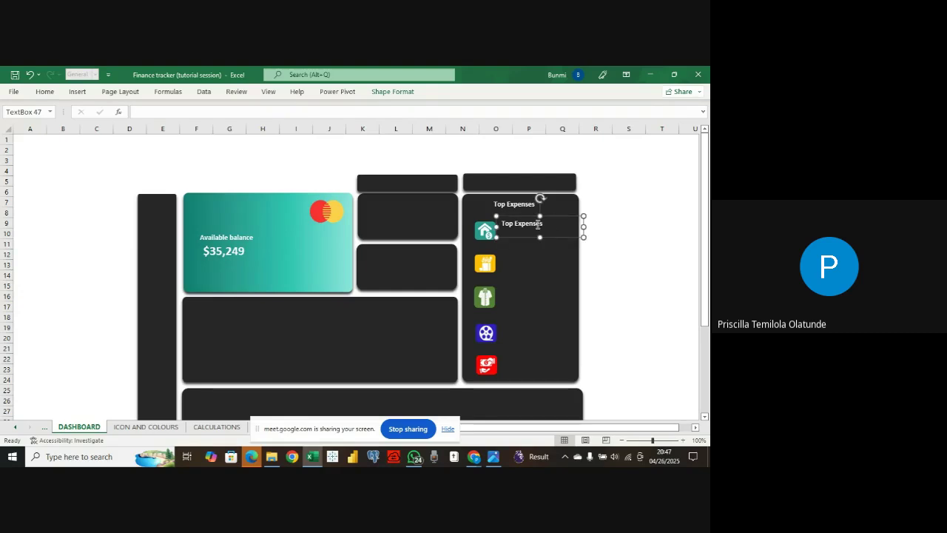
{"action": "triple_click", "coordinate": [538, 224]}
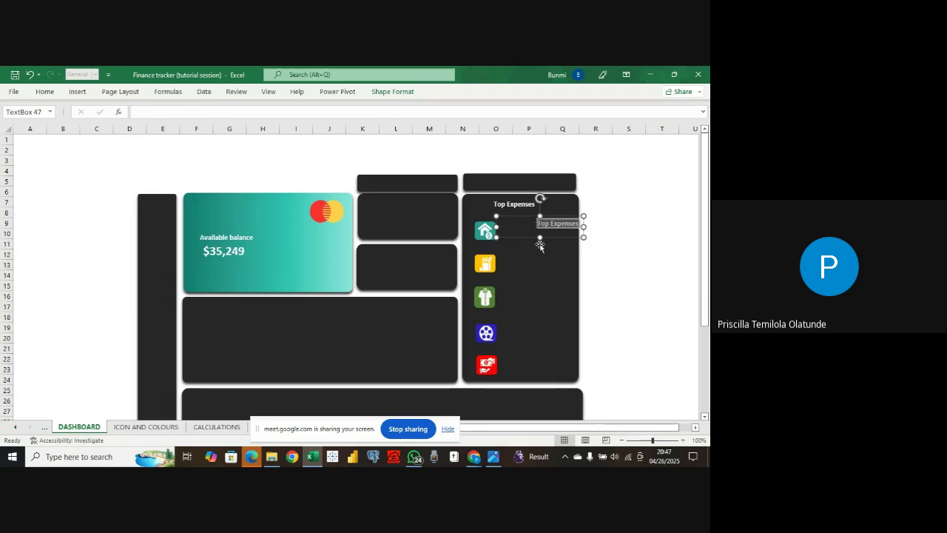
{"action": "key", "text": "Delete"}
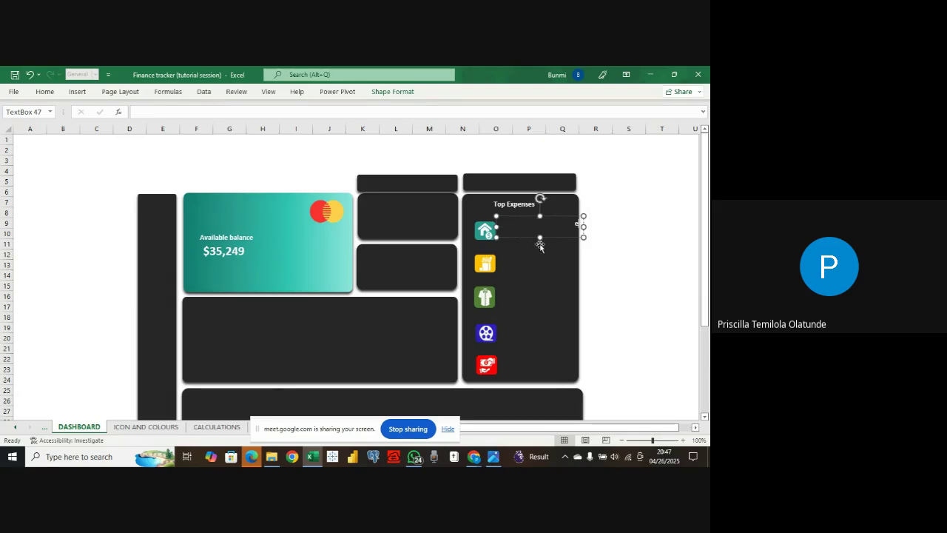
{"action": "key", "text": "ctrl+z"}
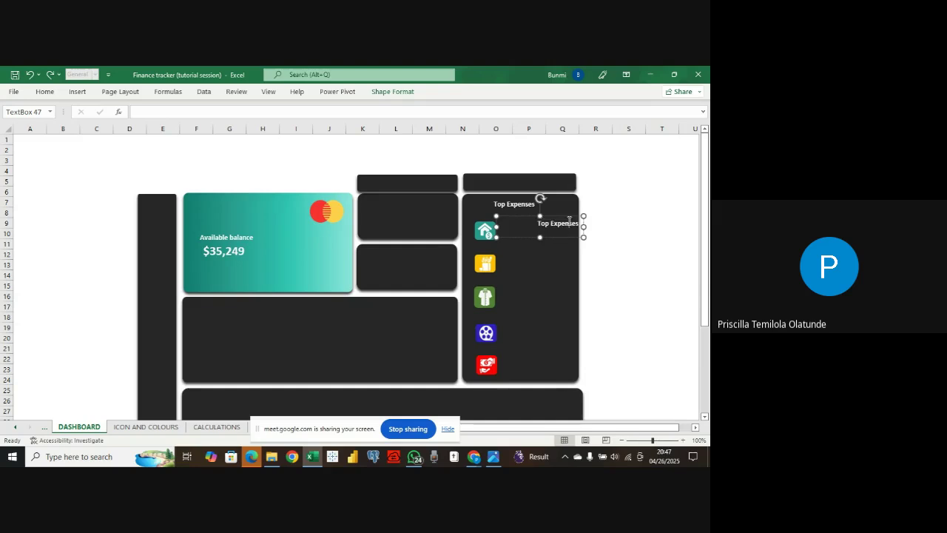
{"action": "left_click", "coordinate": [569, 219]}
{"action": "key", "text": "BackSpace"}
{"action": "key", "text": "BackSpace"}
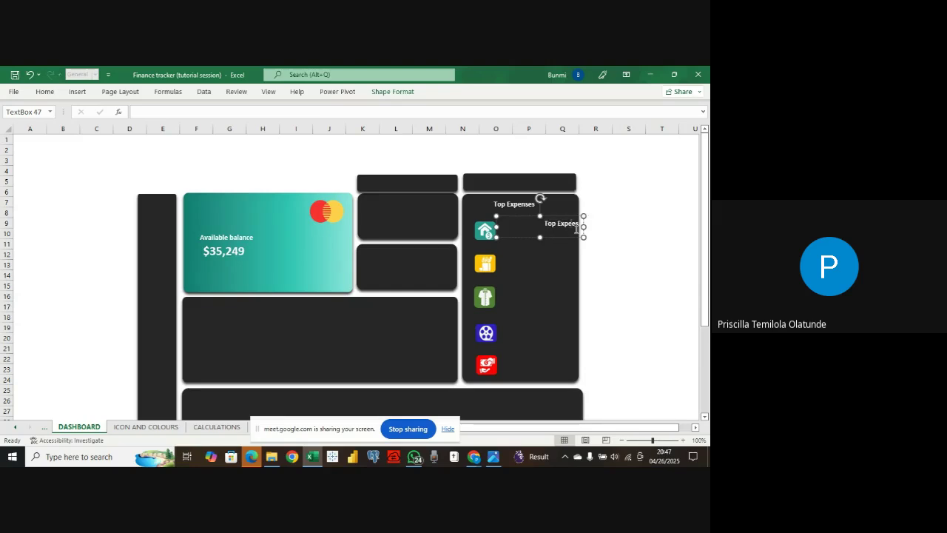
{"action": "key", "text": "BackSpace"}
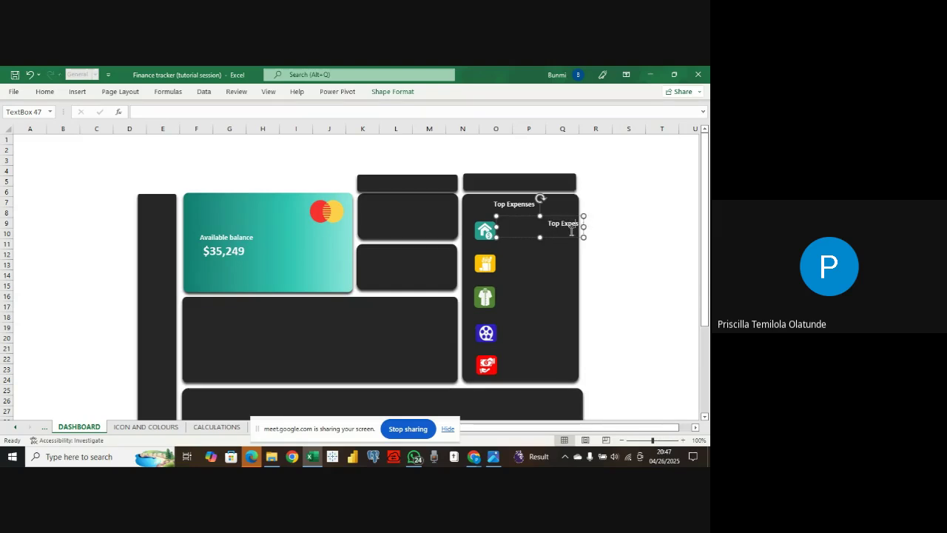
{"action": "double_click", "coordinate": [570, 223]}
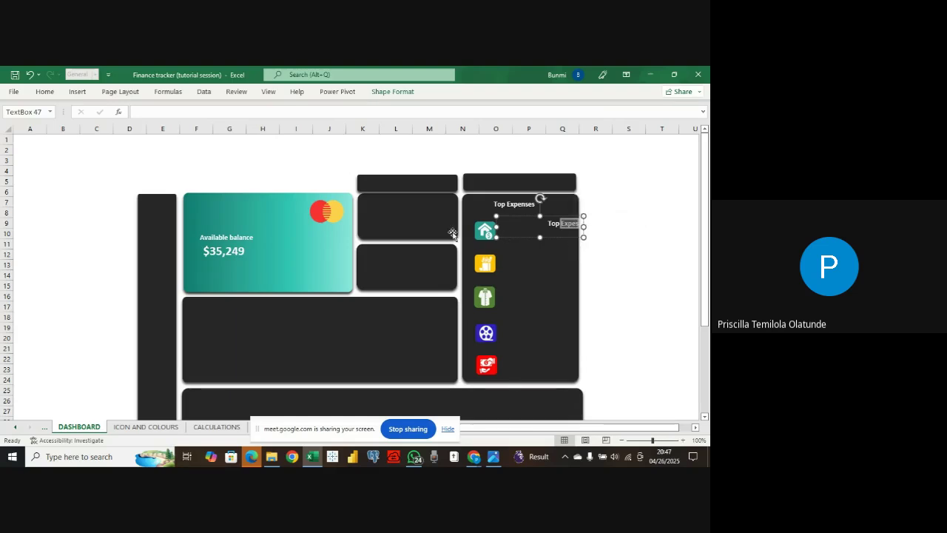
{"action": "left_click", "coordinate": [532, 218]}
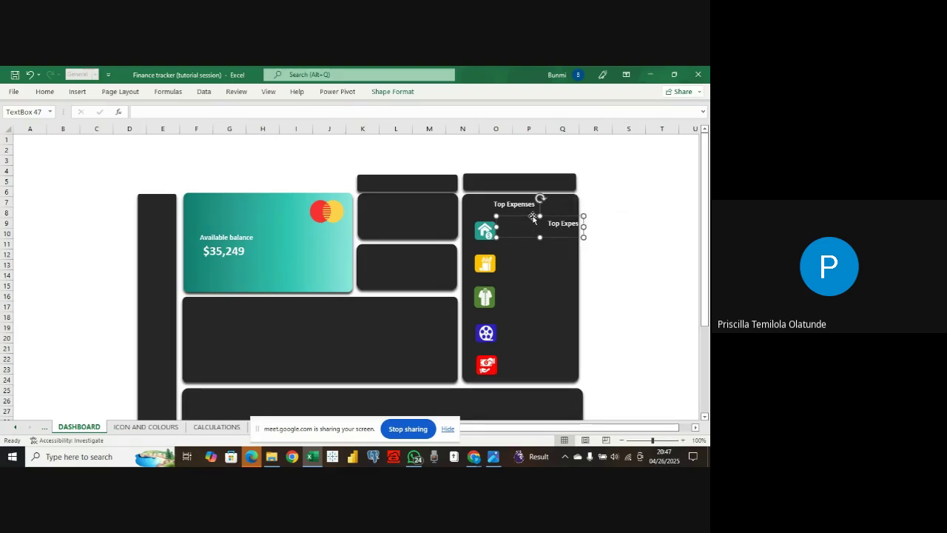
{"action": "key", "text": "Delete"}
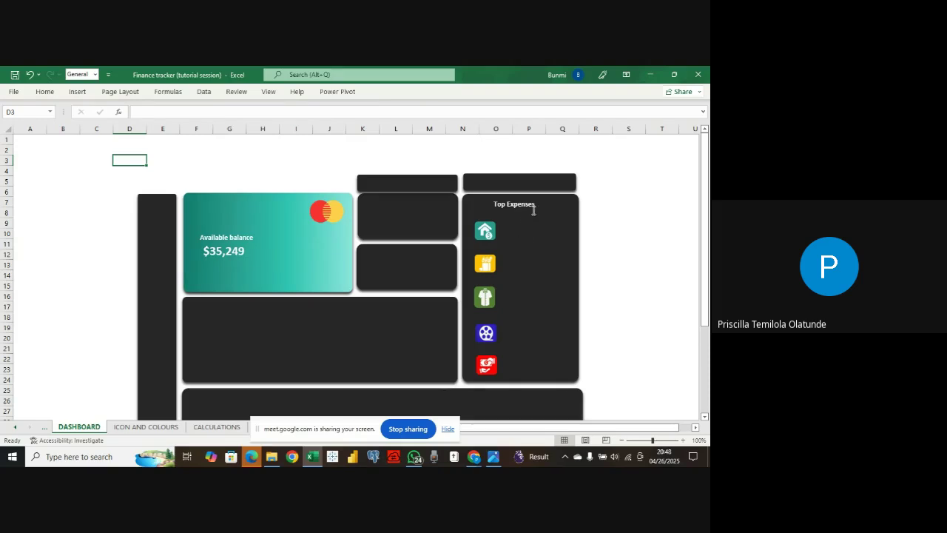
- Duplicate the "Top Expenses" label, place the copy beside the house icon and change its text to "Rent"
{"action": "left_click", "coordinate": [533, 210]}
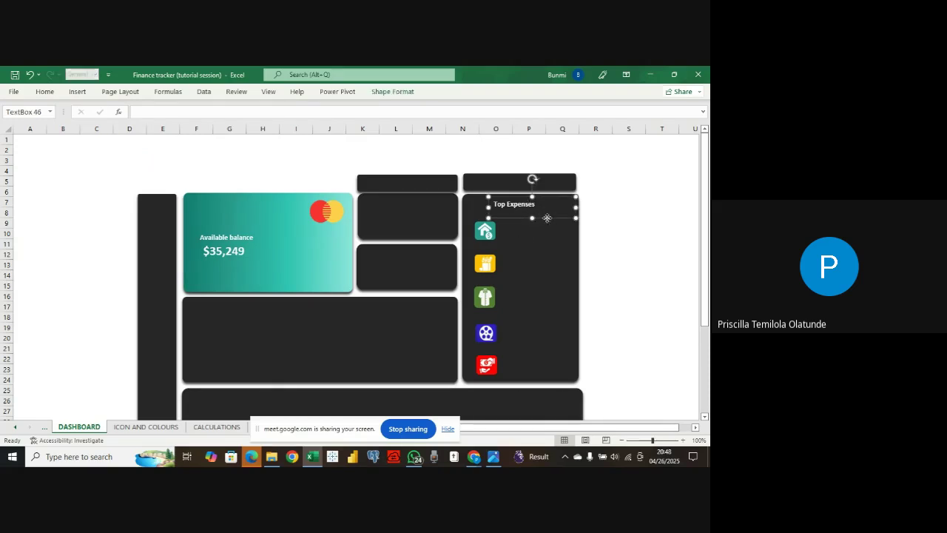
{"action": "key", "text": "ctrl+d"}
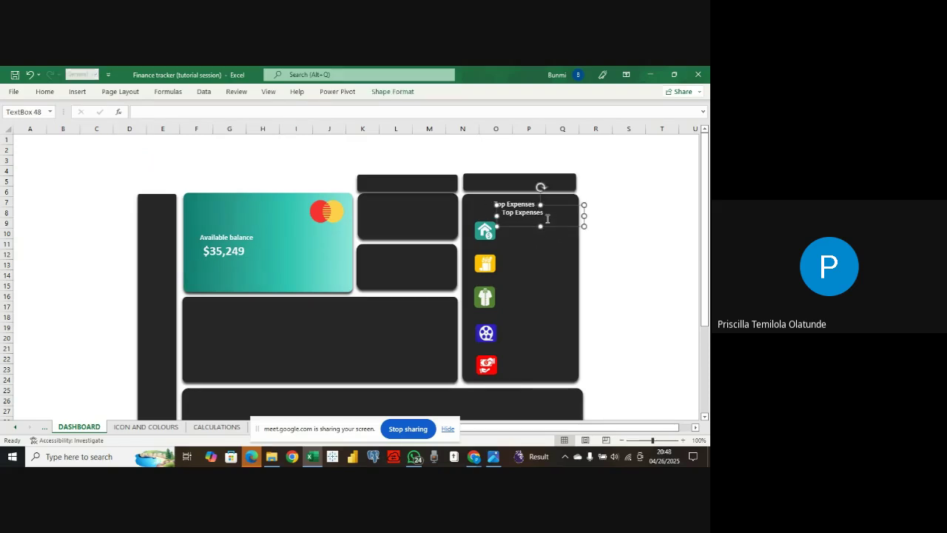
{"action": "left_click_drag", "start_coordinate": [541, 227], "coordinate": [544, 235]}
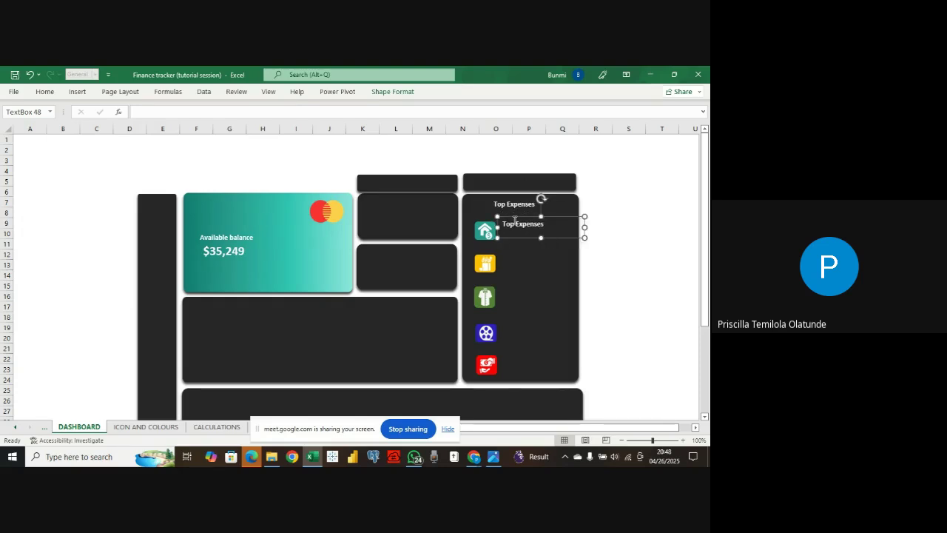
{"action": "left_click", "coordinate": [553, 228]}
{"action": "type", "text": "Rent"}
- Make four copies of the "Rent" label for the other category icons
{"action": "key", "text": "ctrl+d"}
{"action": "key", "text": "ctrl+d"}
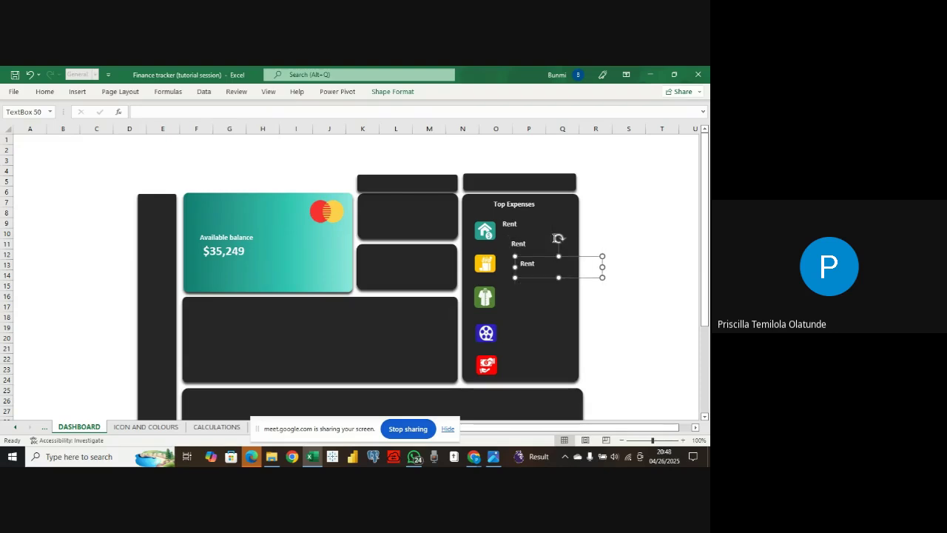
{"action": "key", "text": "ctrl+d"}
{"action": "key", "text": "ctrl+d"}
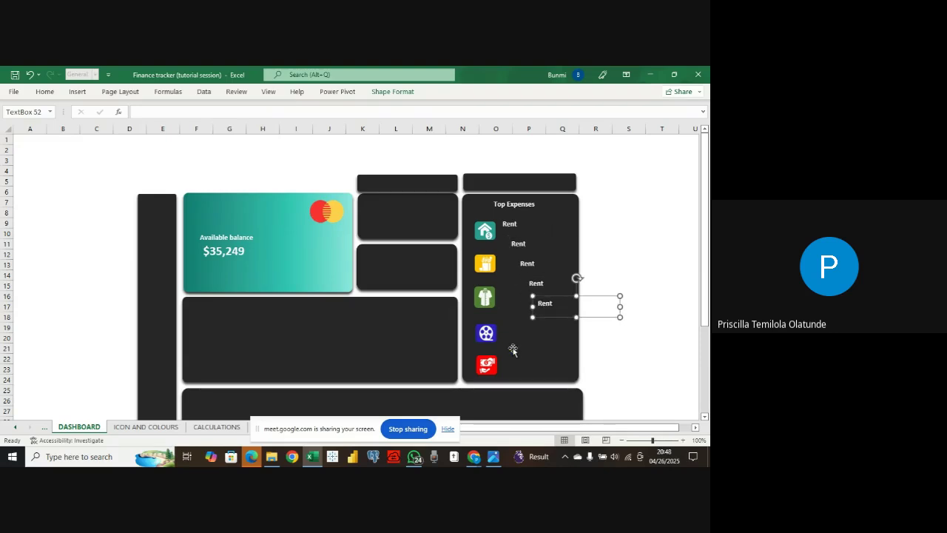
- Spread the copied "Rent" labels down the panel, placing them near the groceries, shirt and cash icons
{"action": "left_click_drag", "start_coordinate": [555, 316], "coordinate": [517, 391]}
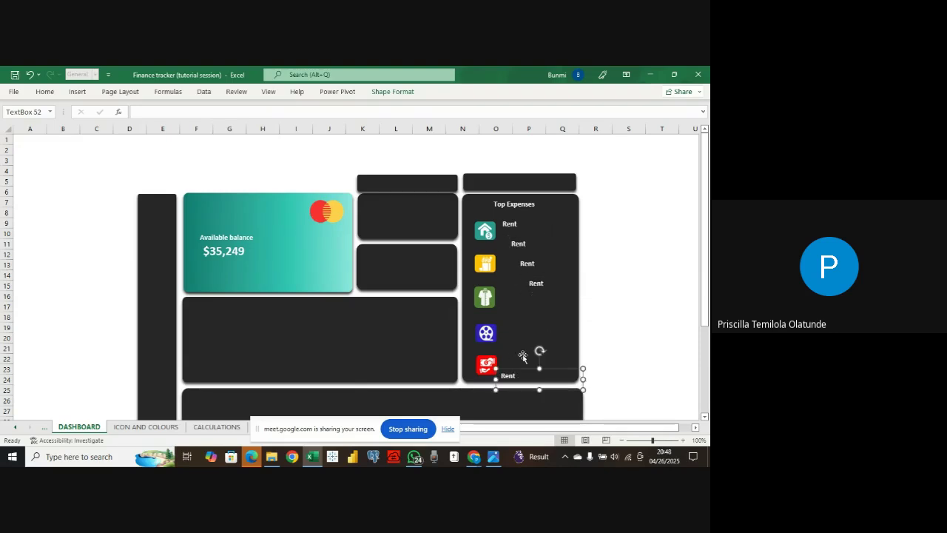
{"action": "left_click", "coordinate": [543, 284]}
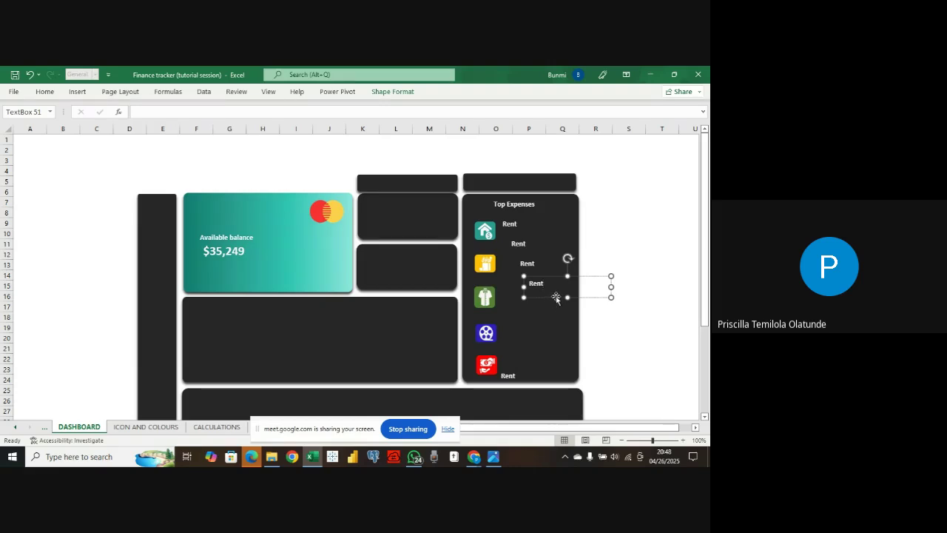
{"action": "left_click_drag", "start_coordinate": [558, 298], "coordinate": [533, 315]}
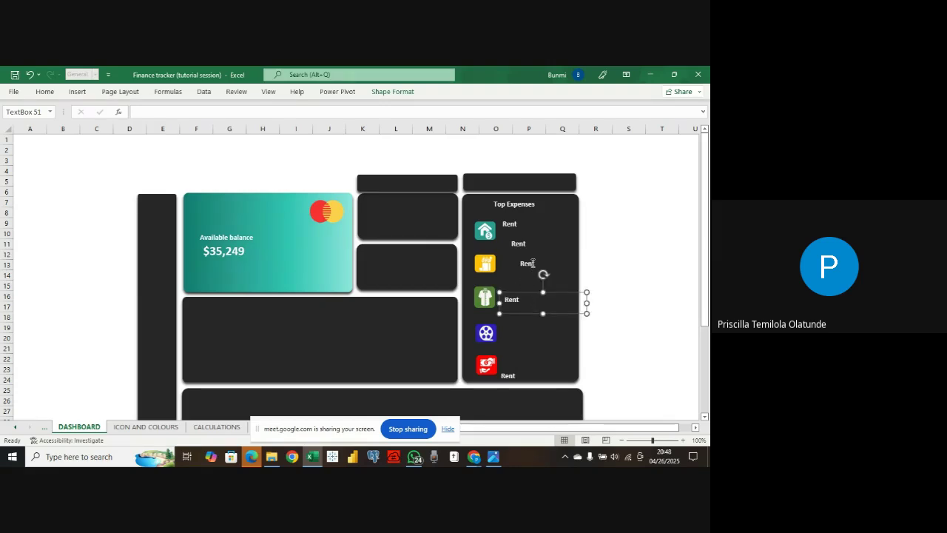
{"action": "left_click", "coordinate": [532, 264]}
{"action": "left_click_drag", "start_coordinate": [552, 271], "coordinate": [545, 299]}
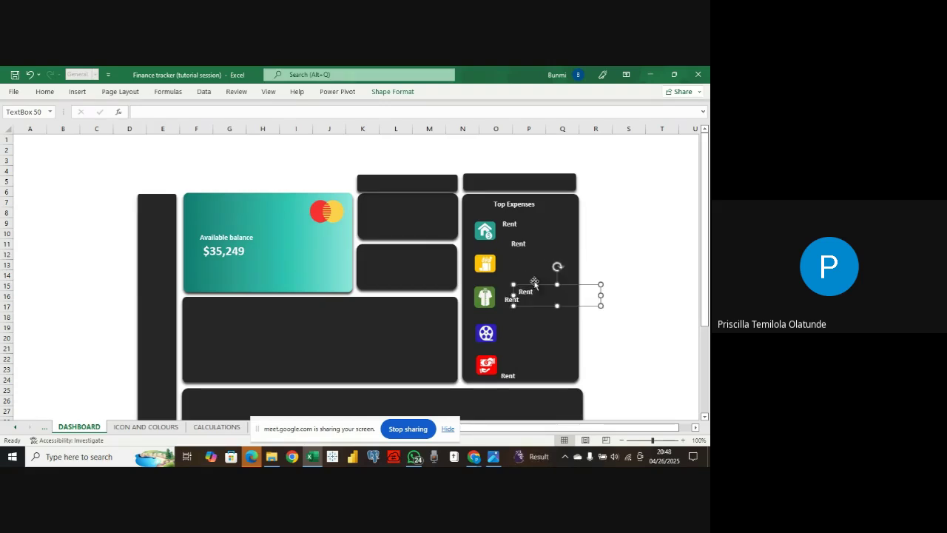
{"action": "left_click", "coordinate": [525, 247]}
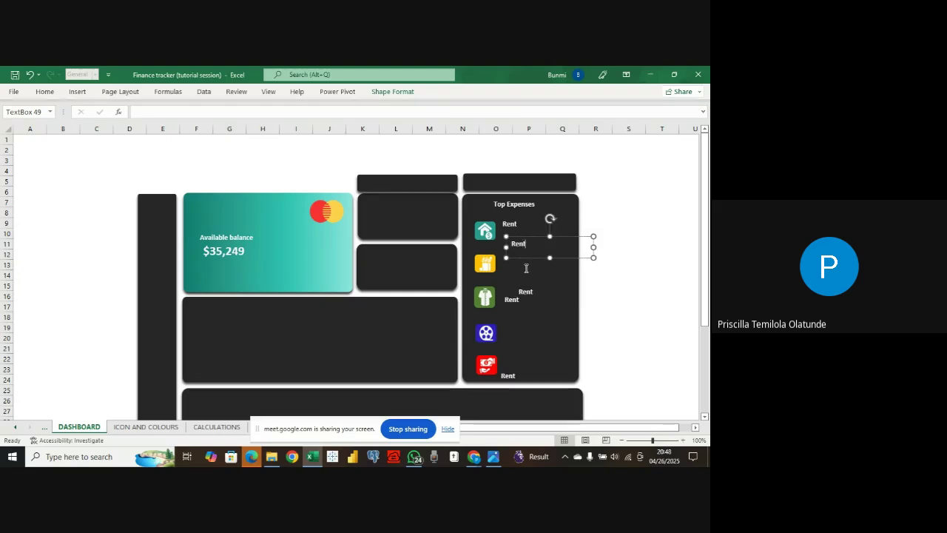
{"action": "left_click", "coordinate": [516, 257]}
{"action": "left_click_drag", "start_coordinate": [515, 257], "coordinate": [508, 270]}
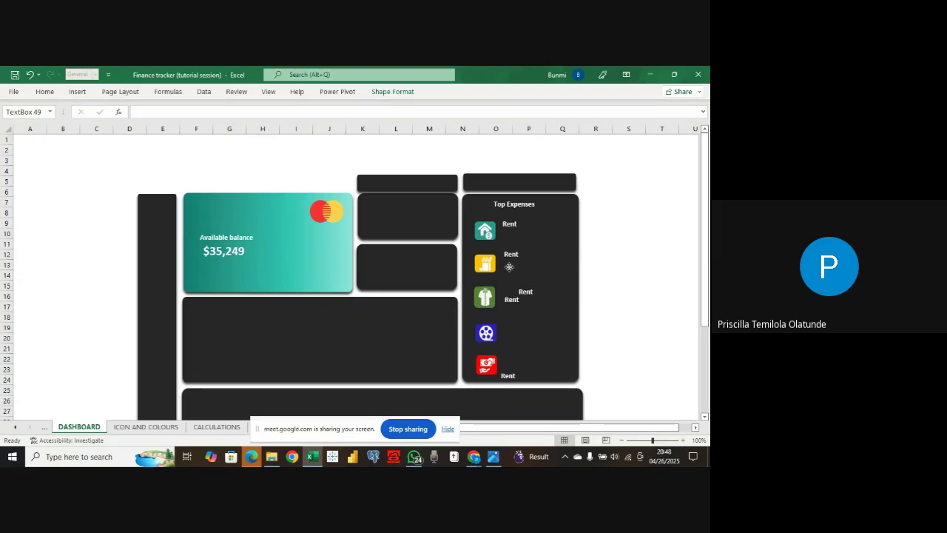
- Change the text of the label beside the groceries icon to "Groceries"
{"action": "left_click", "coordinate": [508, 269]}
{"action": "double_click", "coordinate": [513, 257]}
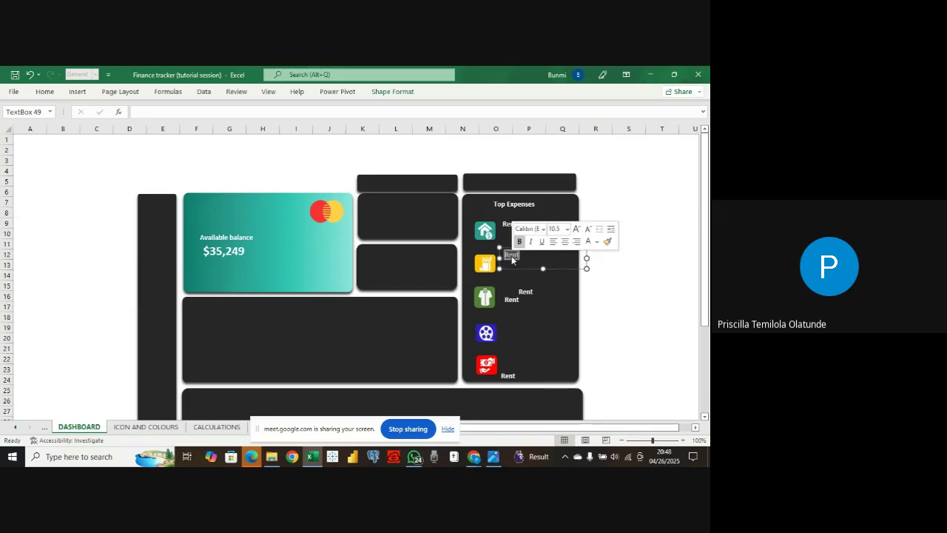
{"action": "type", "text": "Gi"}
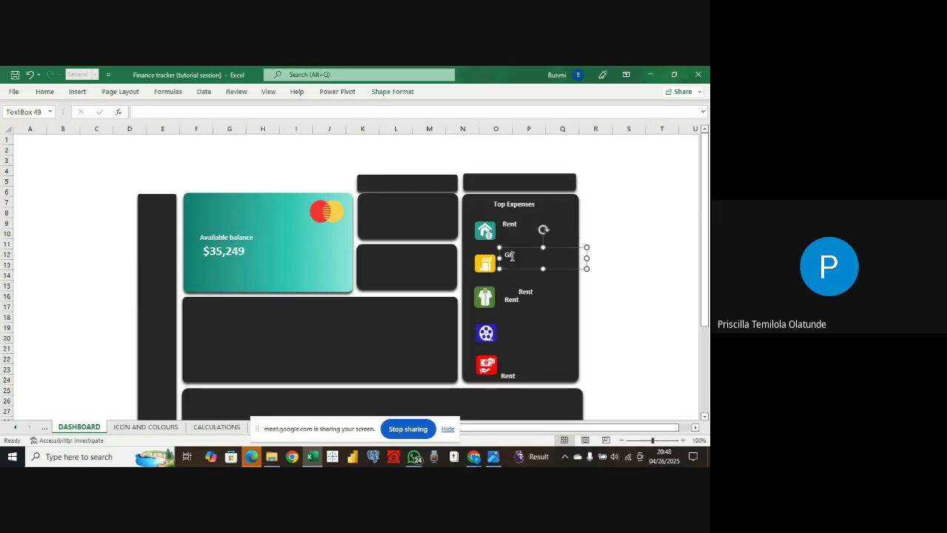
{"action": "type", "text": "oceries"}
{"action": "left_click", "coordinate": [562, 267]}
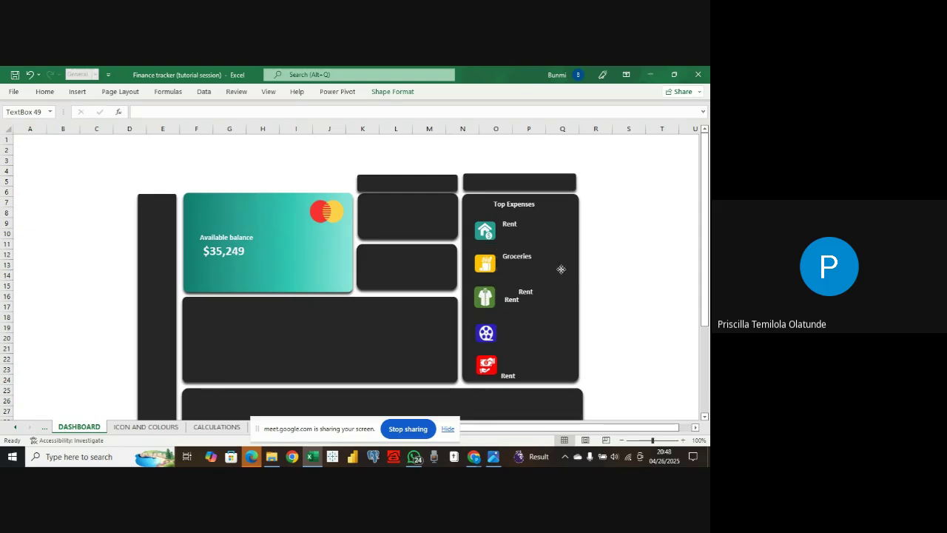
- Move one "Rent" label from the shirt icon down to the film reel icon, and align the other with the shirt as "Clothing"
{"action": "left_click_drag", "start_coordinate": [511, 299], "coordinate": [520, 338]}
{"action": "left_click", "coordinate": [528, 293]}
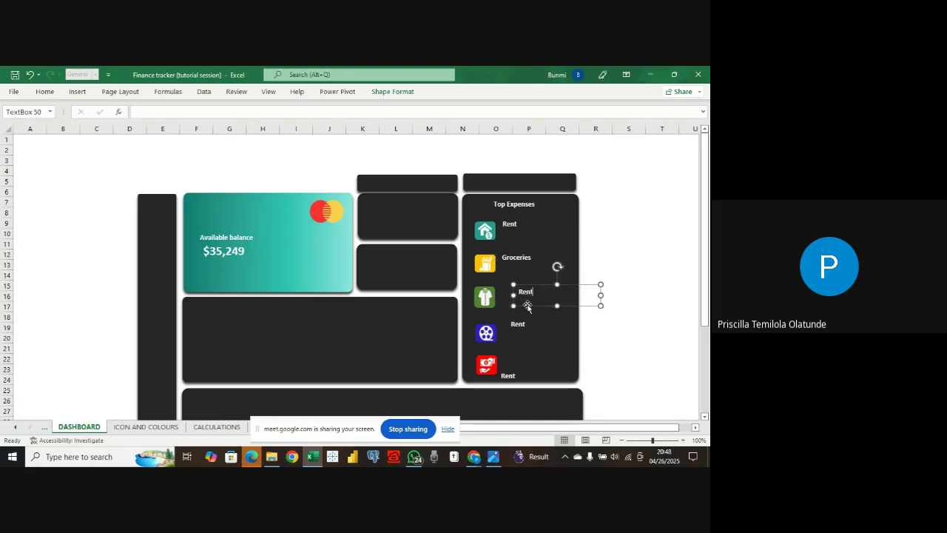
{"action": "left_click_drag", "start_coordinate": [529, 306], "coordinate": [519, 299]}
{"action": "double_click", "coordinate": [519, 297]}
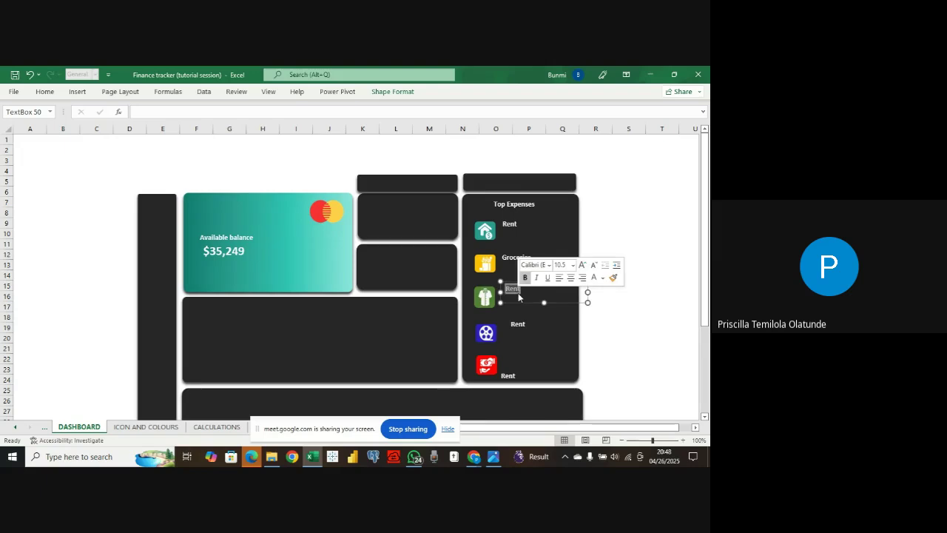
{"action": "type", "text": "Clothing"}
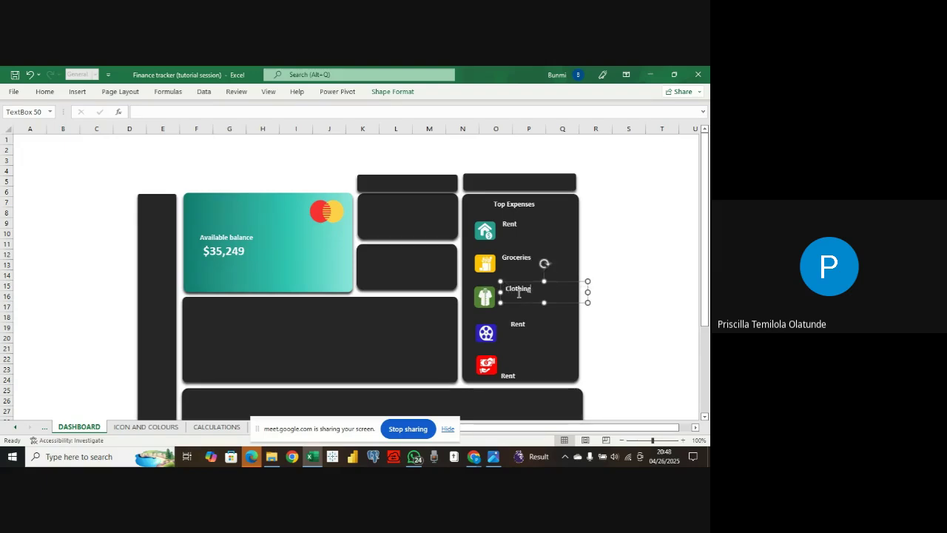
{"action": "left_click", "coordinate": [518, 330]}
{"action": "left_click_drag", "start_coordinate": [520, 338], "coordinate": [524, 345]}
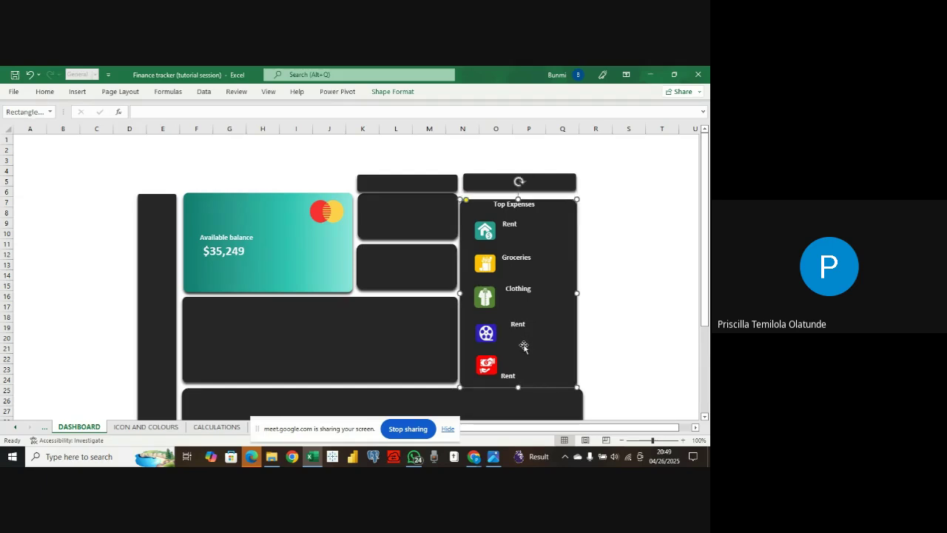
{"action": "left_click", "coordinate": [29, 75]}
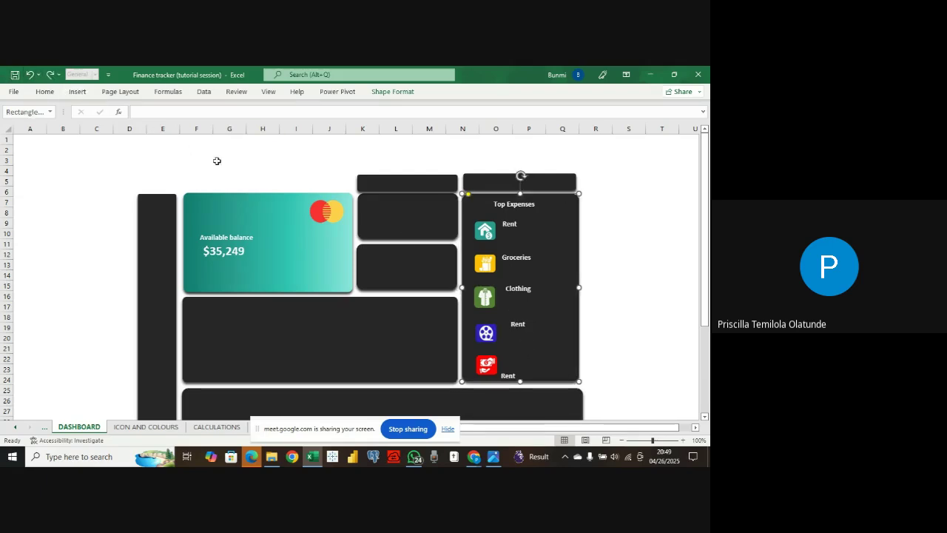
- Move the "Rent" label closer to the film reel icon and replace its text with "Clothing"
{"action": "left_click", "coordinate": [523, 328]}
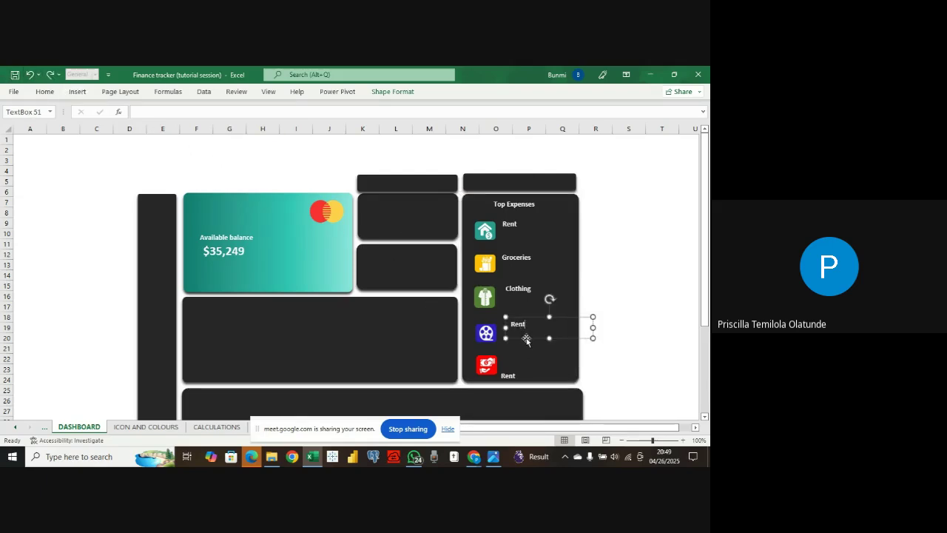
{"action": "left_click_drag", "start_coordinate": [527, 340], "coordinate": [518, 338]}
{"action": "left_click", "coordinate": [506, 325]}
{"action": "double_click", "coordinate": [506, 325]}
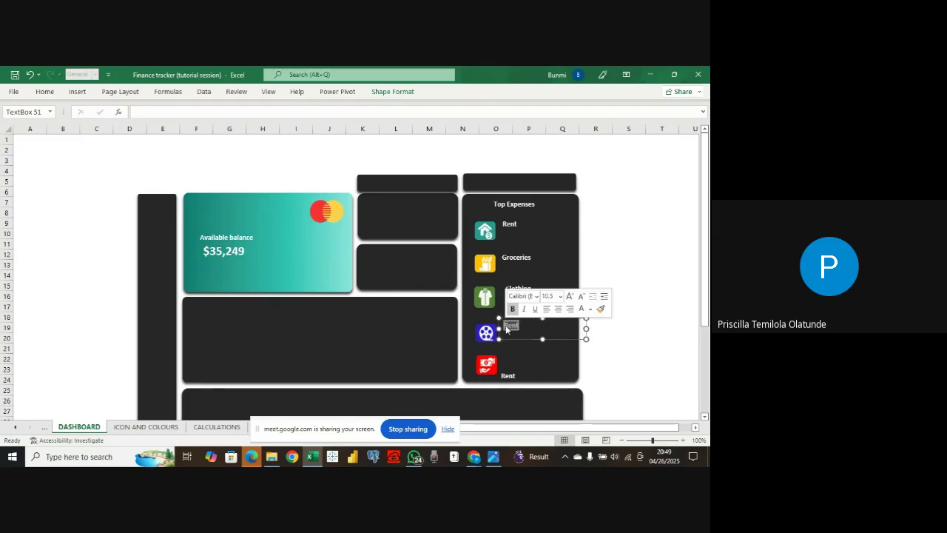
{"action": "type", "text": "En"}
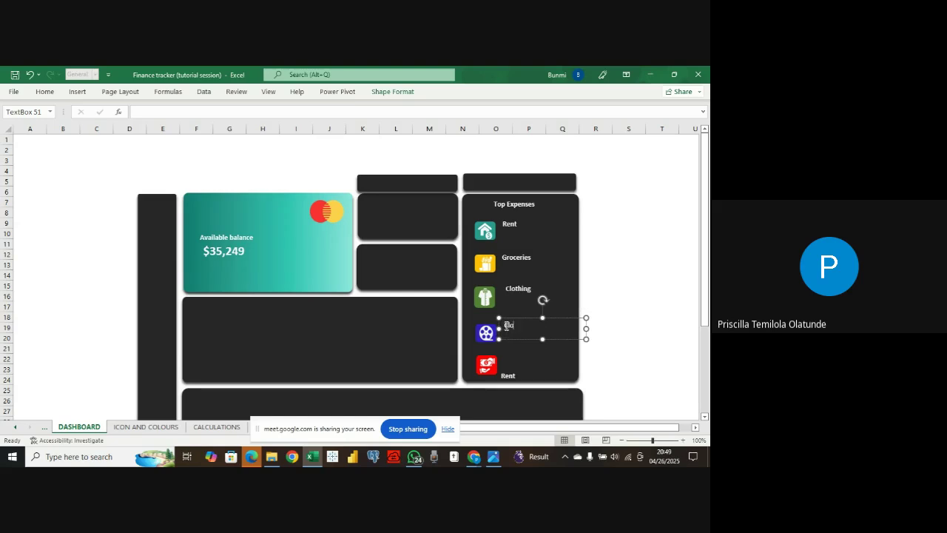
{"action": "type", "text": "othing"}
- Move the lowest "Rent" label up beside the cash icon and change the film reel icon's label to "Entertainment"
{"action": "left_click", "coordinate": [514, 374]}
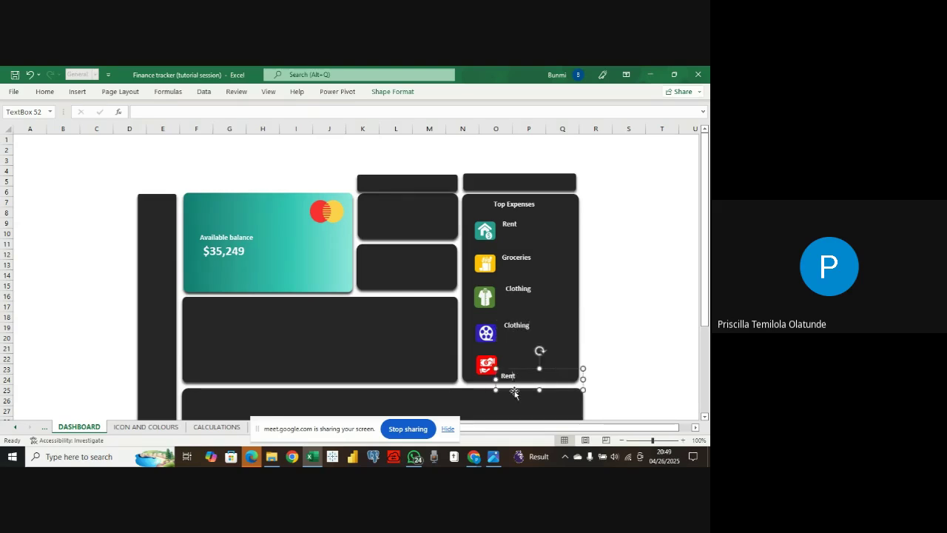
{"action": "left_click_drag", "start_coordinate": [514, 393], "coordinate": [520, 371]}
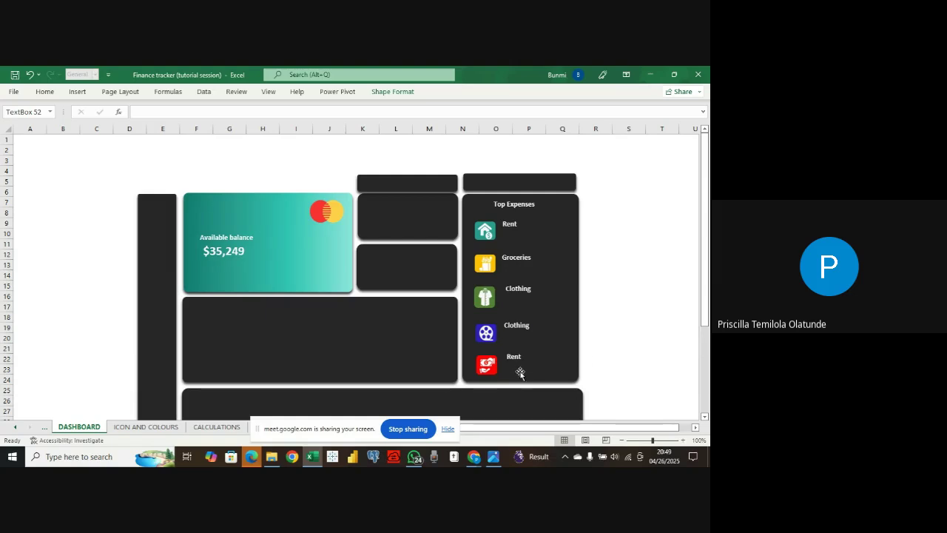
{"action": "double_click", "coordinate": [518, 325]}
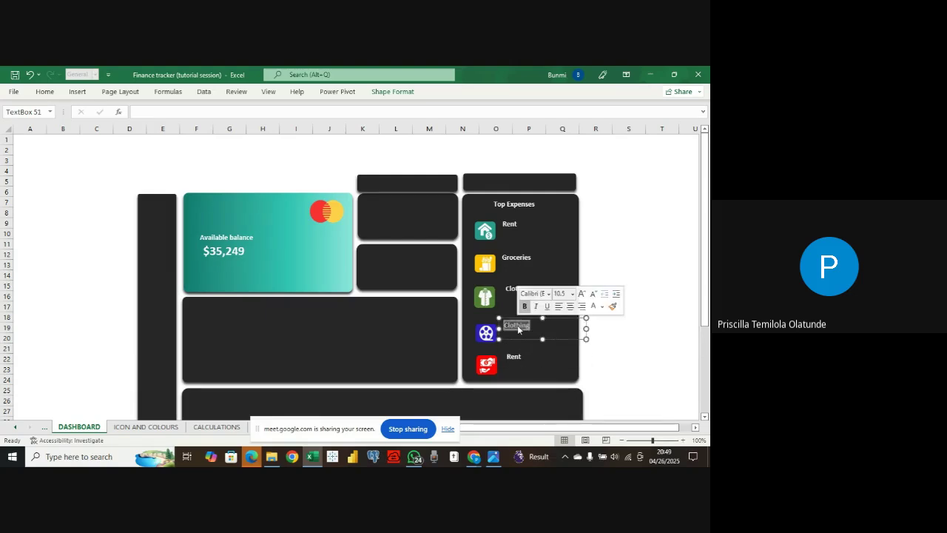
{"action": "type", "text": "E"}
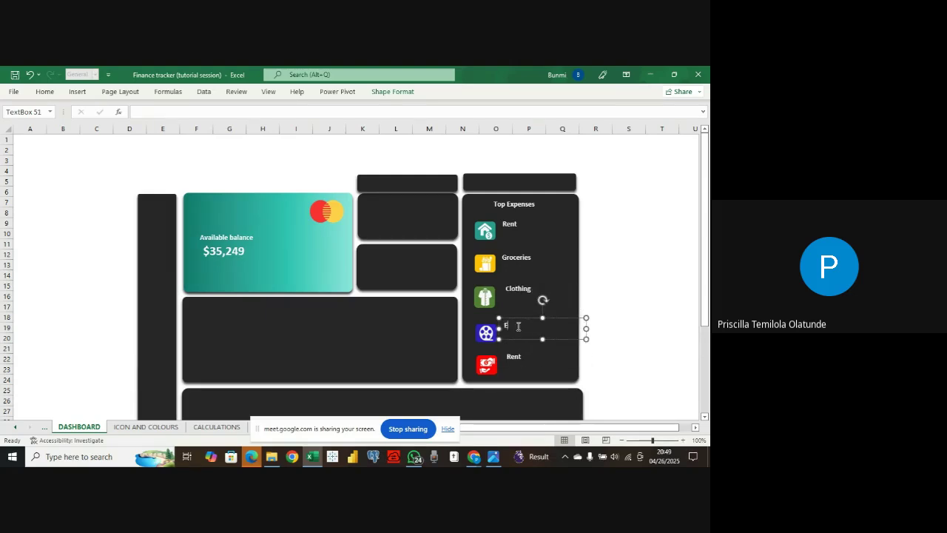
{"action": "type", "text": "ntertaint"}
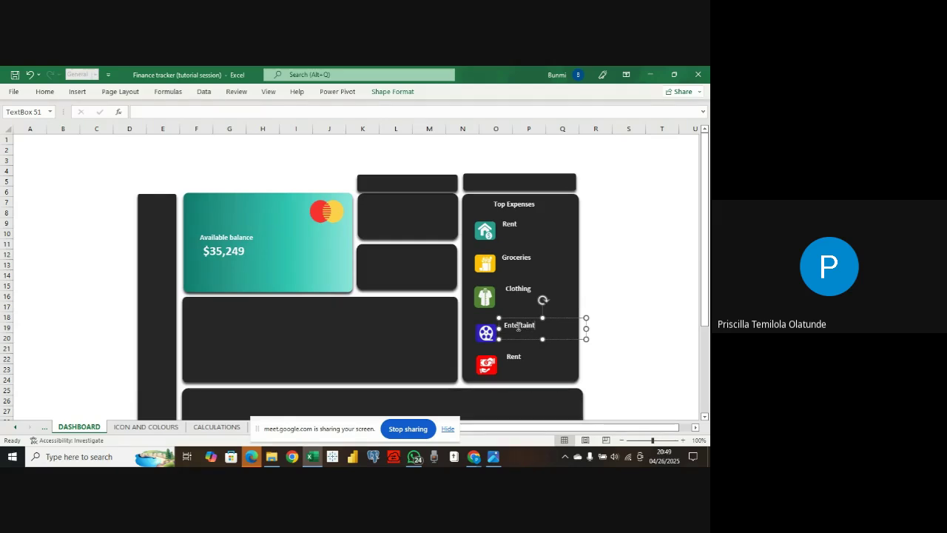
{"action": "key", "text": "BackSpace"}
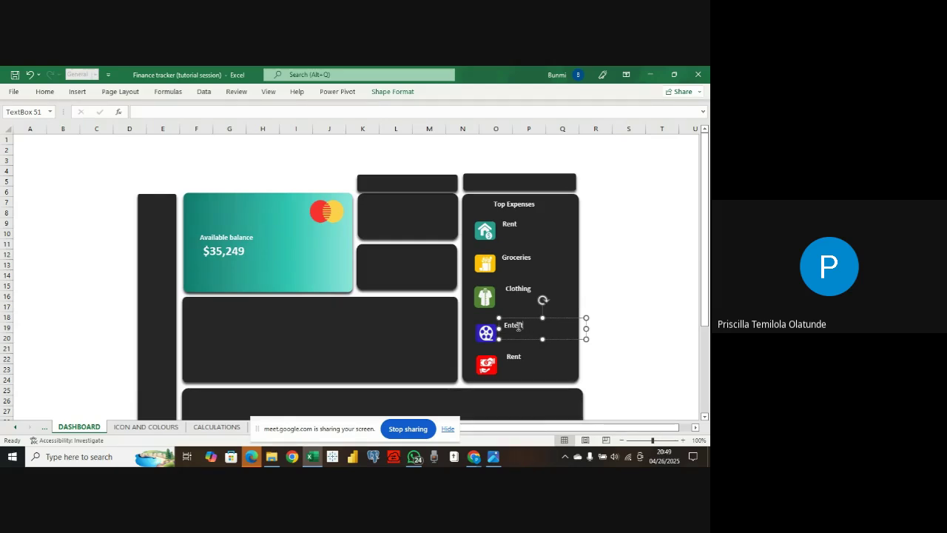
{"action": "type", "text": "ainment"}
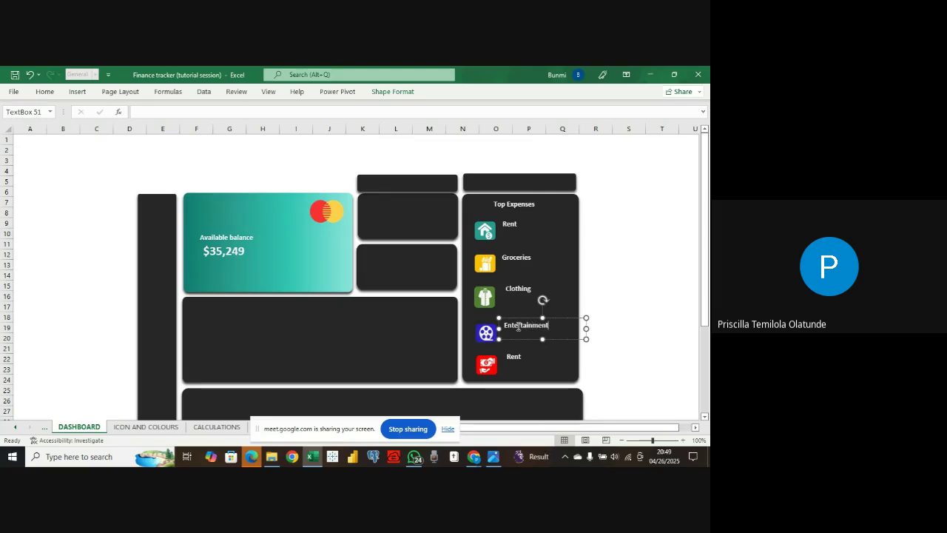
- Change the cash icon's label to "Cash loan" and nudge it closer to the icon
{"action": "left_click", "coordinate": [529, 364]}
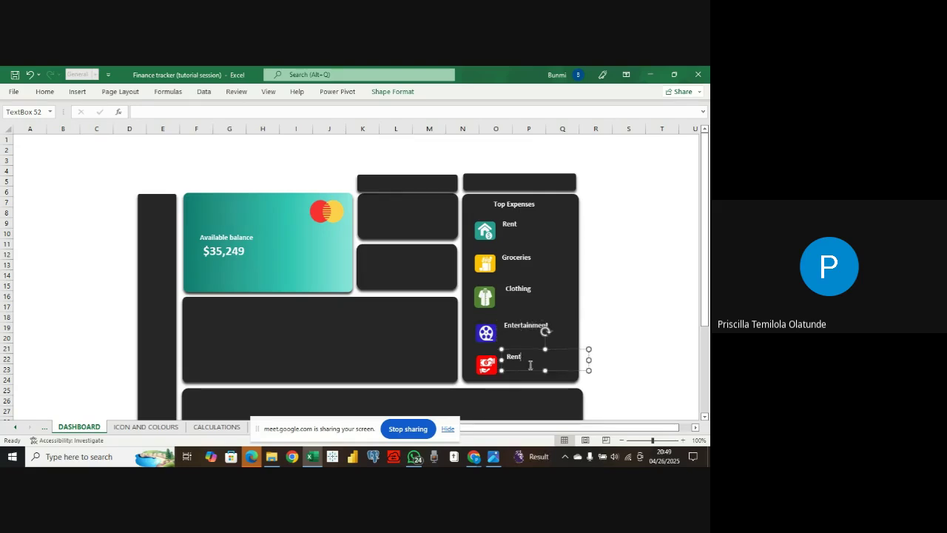
{"action": "double_click", "coordinate": [516, 361]}
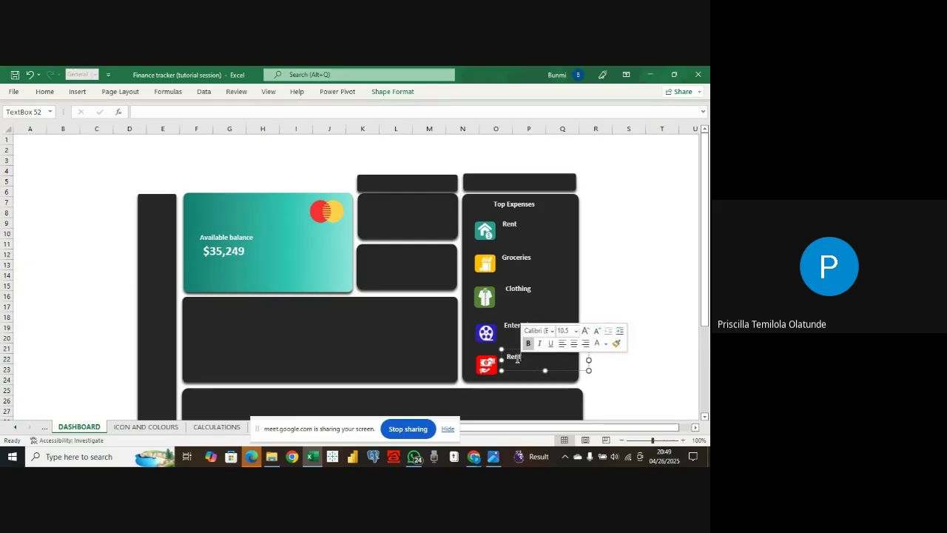
{"action": "type", "text": "Cash loan"}
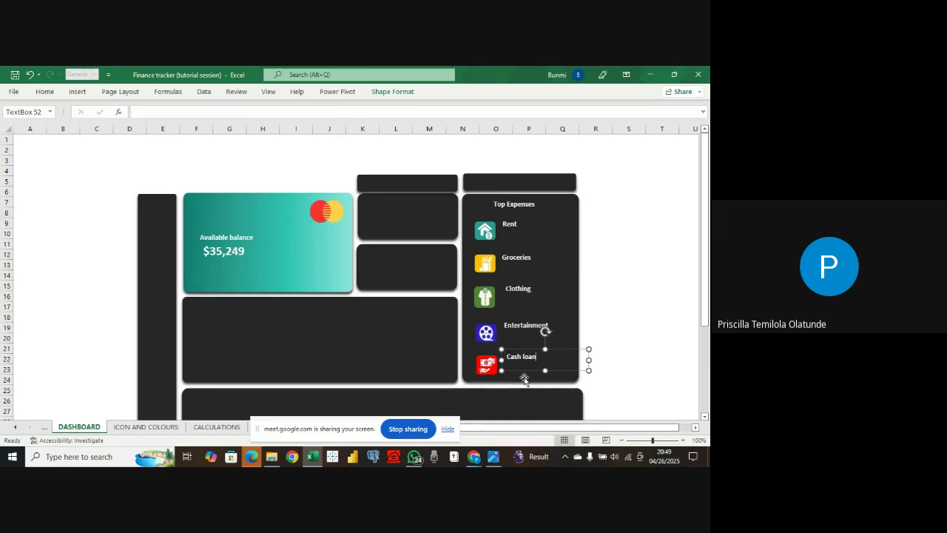
{"action": "left_click", "coordinate": [526, 377]}
{"action": "left_click", "coordinate": [535, 370]}
{"action": "left_click_drag", "start_coordinate": [538, 372], "coordinate": [533, 374]}
- Nudge the "Entertainment", "Clothing" and "Groceries" labels into line beside their icons
{"action": "left_click", "coordinate": [523, 328]}
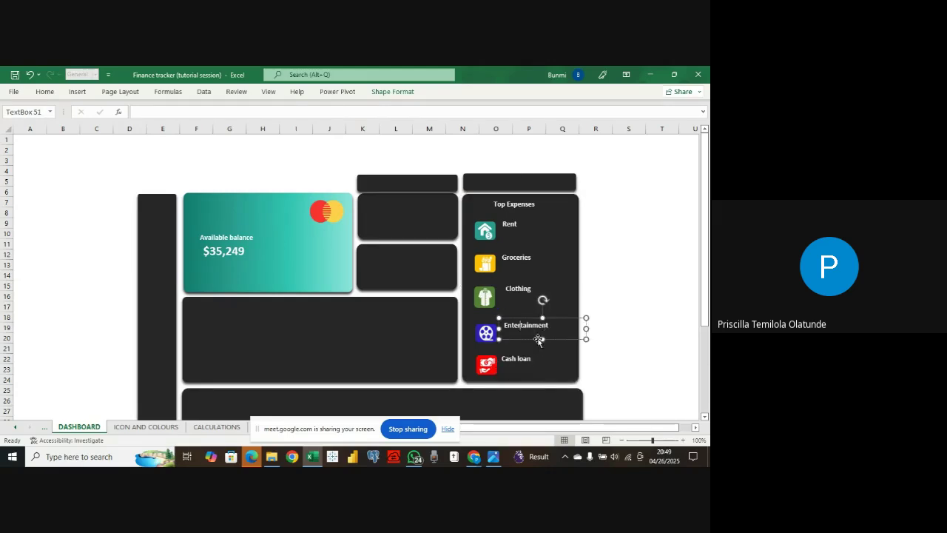
{"action": "left_click_drag", "start_coordinate": [534, 341], "coordinate": [533, 342]}
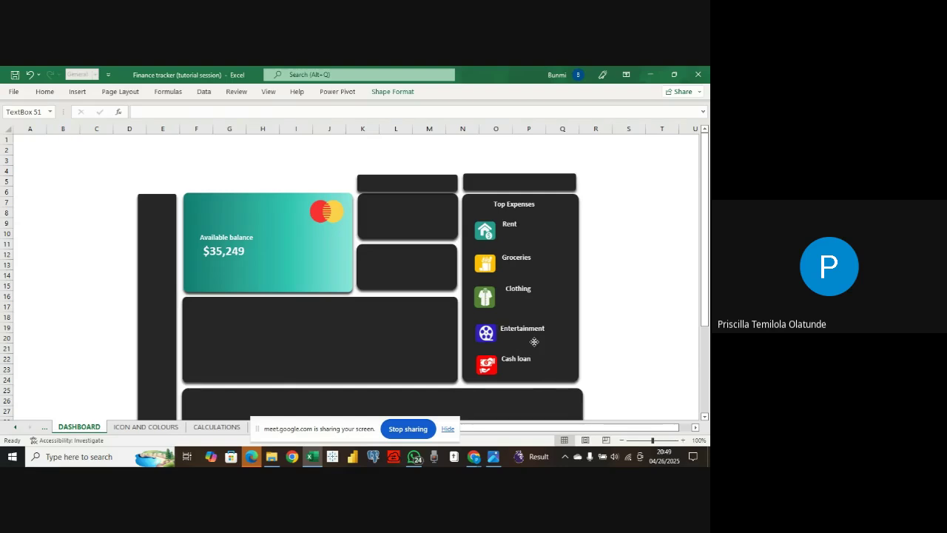
{"action": "left_click", "coordinate": [534, 292]}
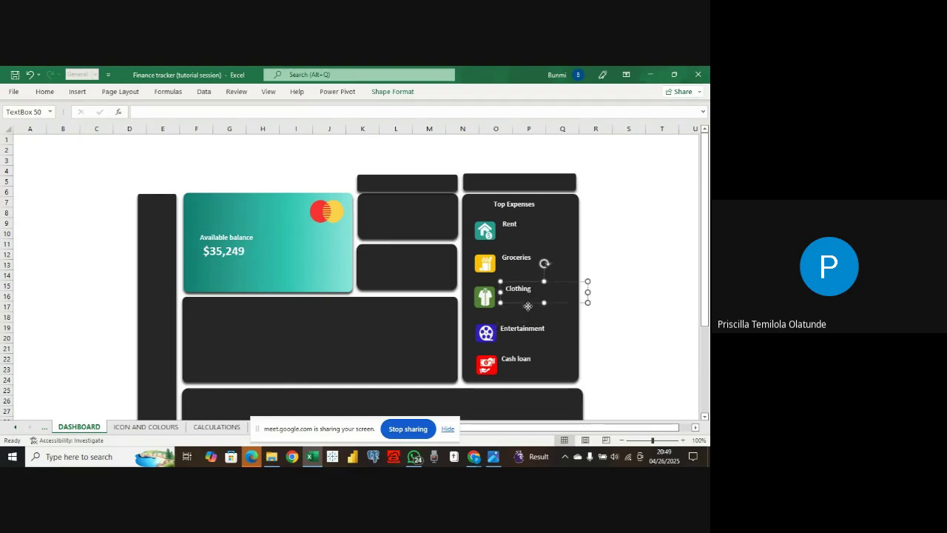
{"action": "left_click_drag", "start_coordinate": [526, 304], "coordinate": [526, 306]}
{"action": "left_click", "coordinate": [531, 257]}
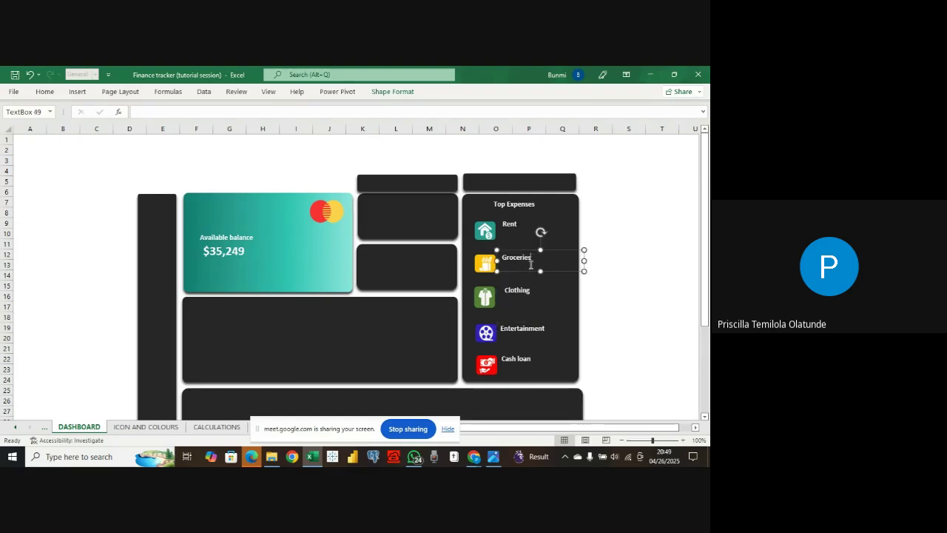
{"action": "left_click_drag", "start_coordinate": [525, 273], "coordinate": [525, 275]}
- Duplicate the "Rent" label, place the copy directly beneath the original and clear its text
{"action": "left_click", "coordinate": [523, 225]}
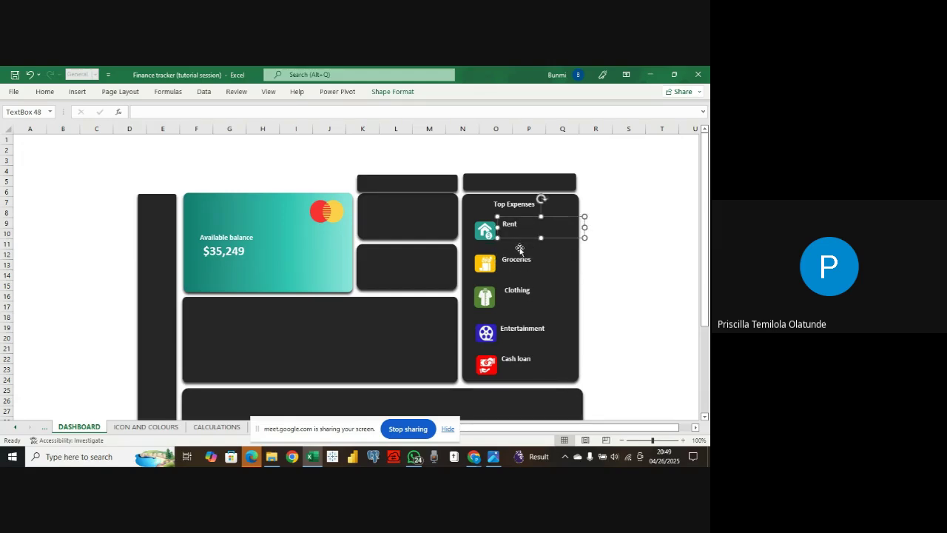
{"action": "left_click", "coordinate": [525, 240]}
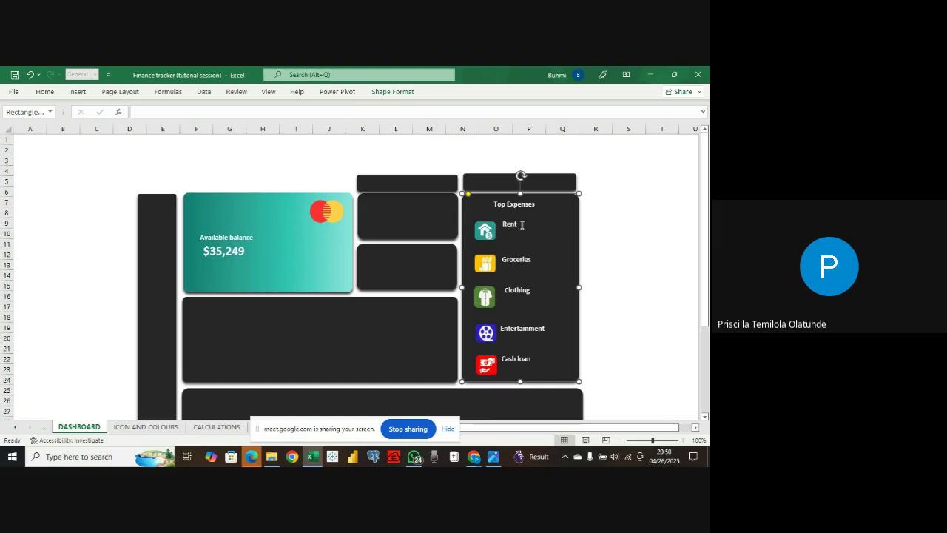
{"action": "left_click", "coordinate": [520, 235]}
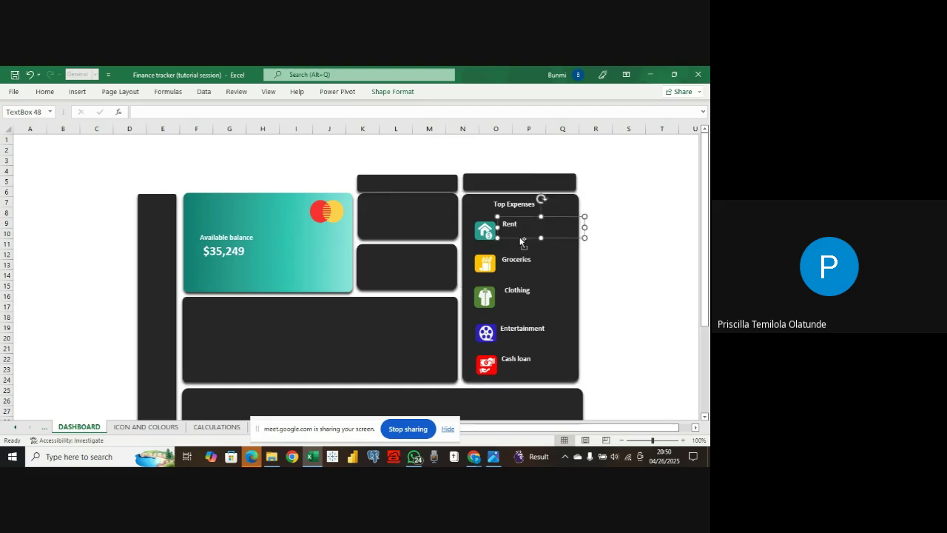
{"action": "key", "text": "ctrl+d"}
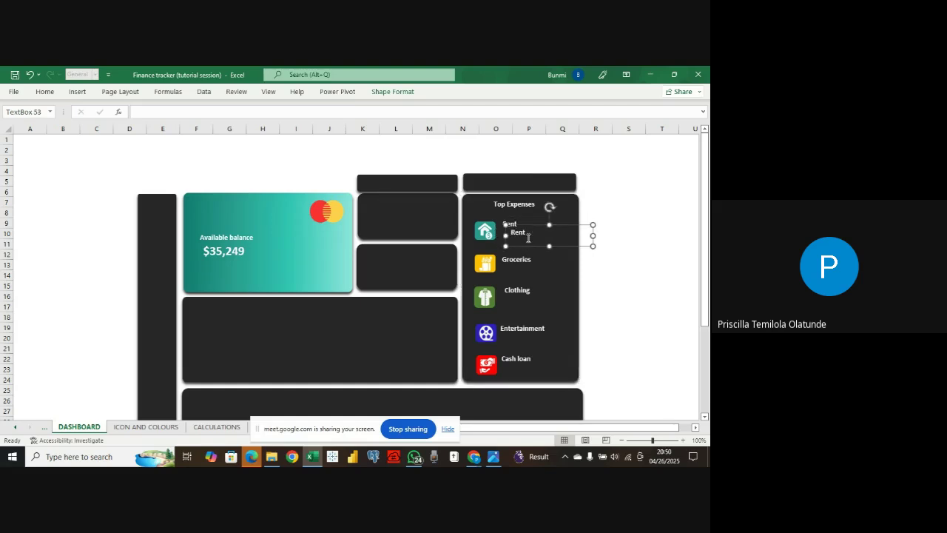
{"action": "left_click_drag", "start_coordinate": [525, 244], "coordinate": [518, 248]}
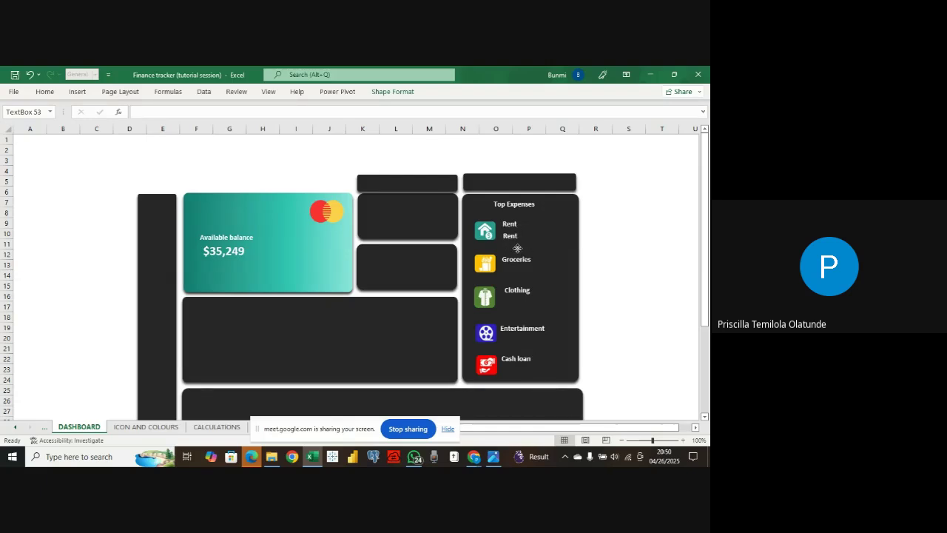
{"action": "double_click", "coordinate": [516, 244]}
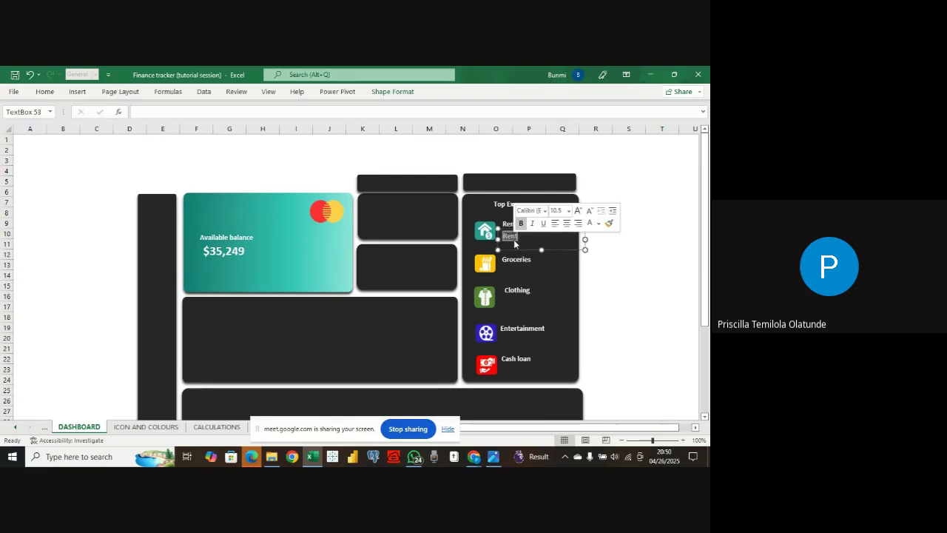
{"action": "key", "text": "BackSpace"}
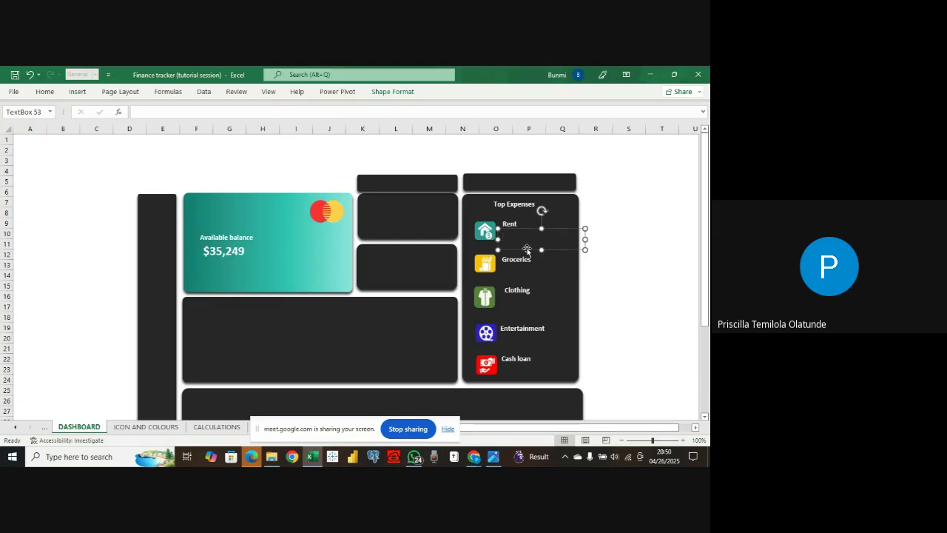
{"action": "left_click", "coordinate": [148, 109]}
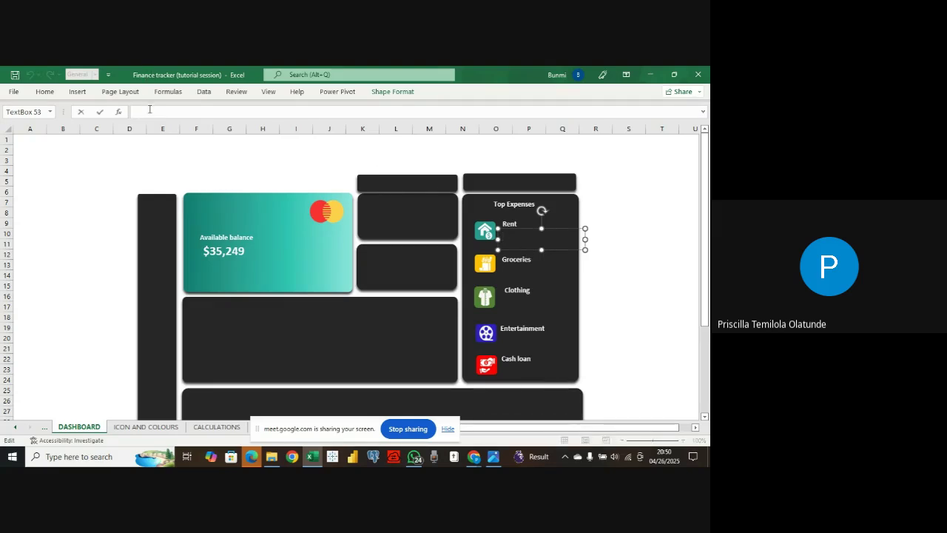
{"action": "left_click", "coordinate": [206, 428]}
{"action": "scroll", "coordinate": [176, 337], "scroll_direction": "up", "scroll_amount": 5}
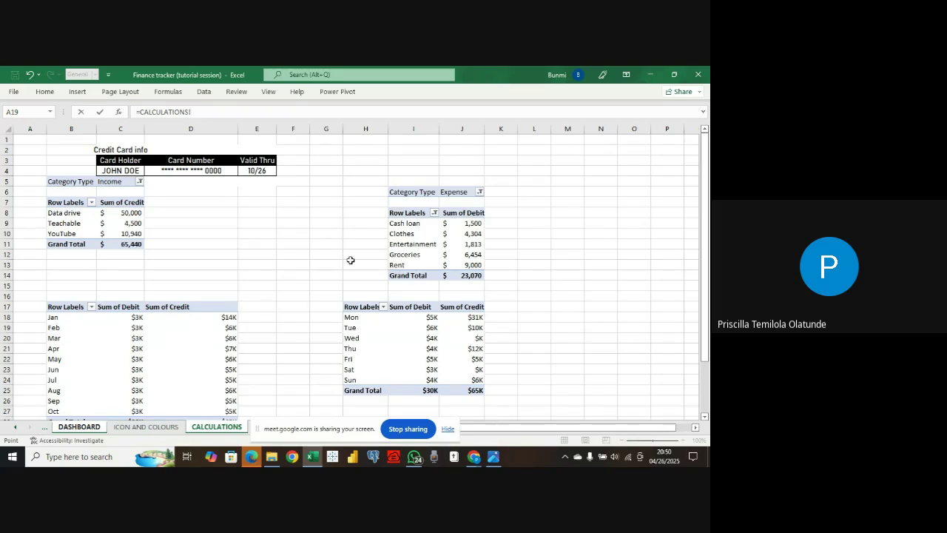
{"action": "left_click", "coordinate": [74, 435]}
{"action": "left_click", "coordinate": [210, 111]}
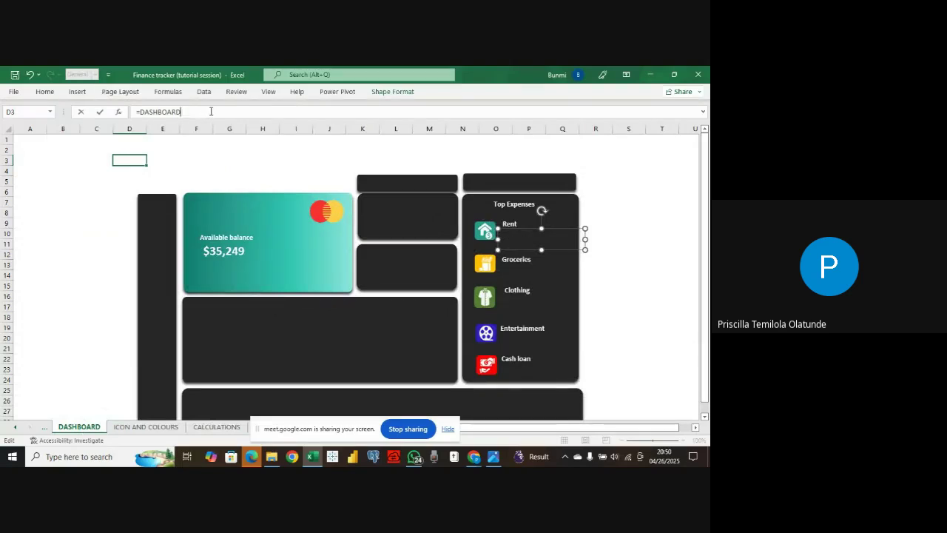
{"action": "key", "text": "BackSpace"}
{"action": "key", "text": "BackSpace"}
{"action": "key", "text": "BackSpace"}
{"action": "key", "text": "BackSpace"}
{"action": "key", "text": "BackSpace"}
{"action": "key", "text": "BackSpace"}
{"action": "key", "text": "BackSpace"}
{"action": "key", "text": "BackSpace"}
{"action": "key", "text": "BackSpace"}
{"action": "key", "text": "BackSpace"}
{"action": "key", "text": "BackSpace"}
- Sort the expense pivot table on the CALCULATIONS sheet in descending order by Sum of Debit
{"action": "left_click", "coordinate": [217, 427]}
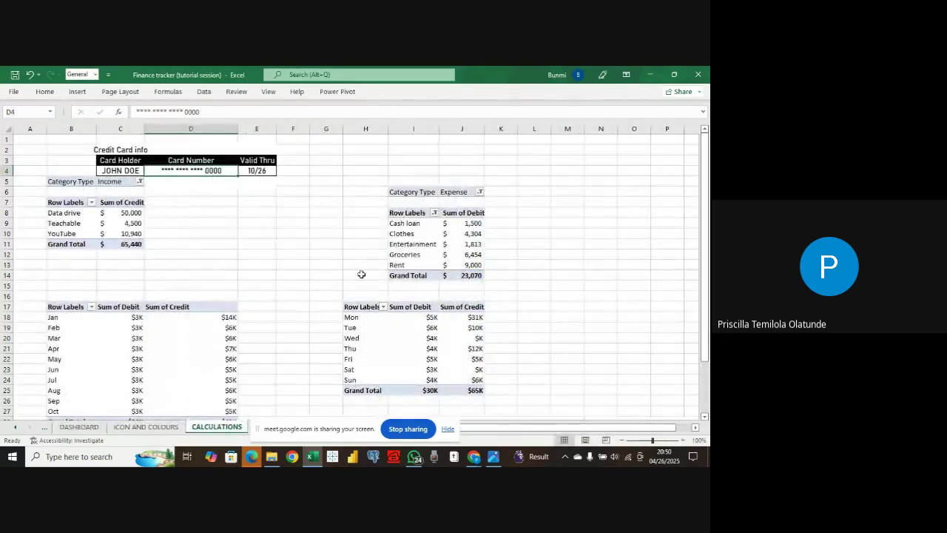
{"action": "left_click", "coordinate": [434, 213]}
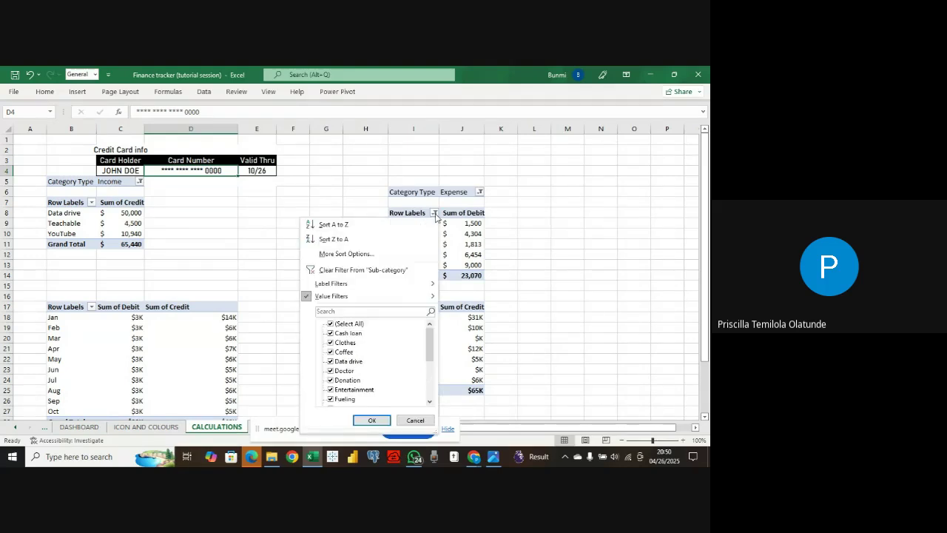
{"action": "mouse_move", "coordinate": [400, 293]}
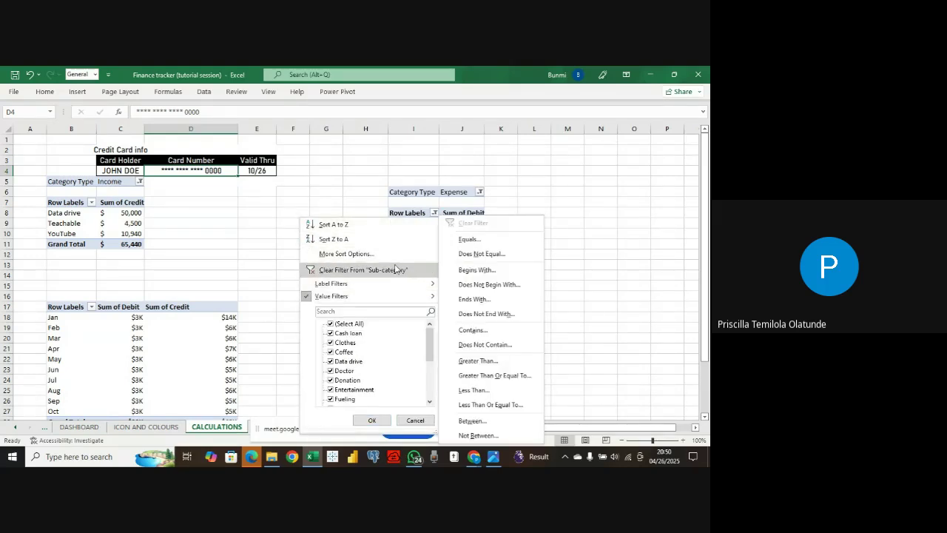
{"action": "left_click", "coordinate": [392, 254]}
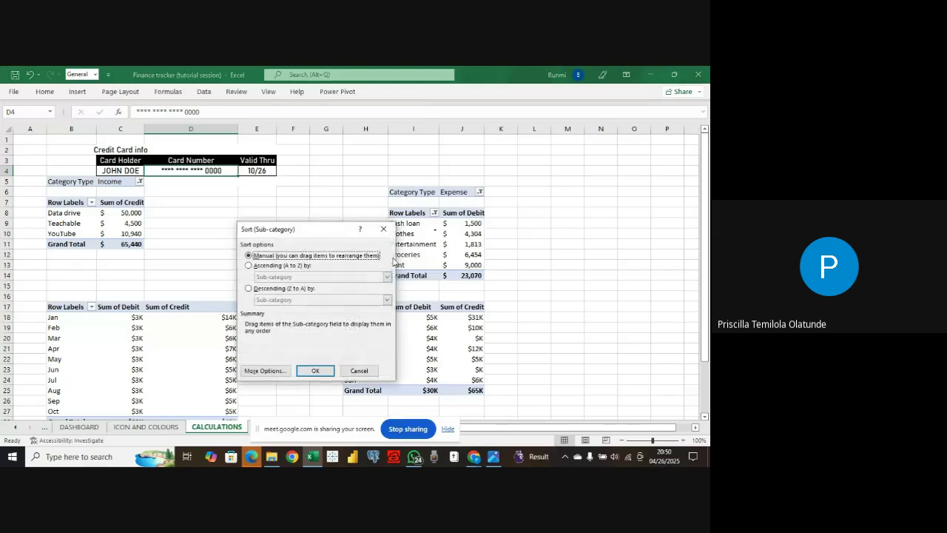
{"action": "left_click", "coordinate": [249, 289]}
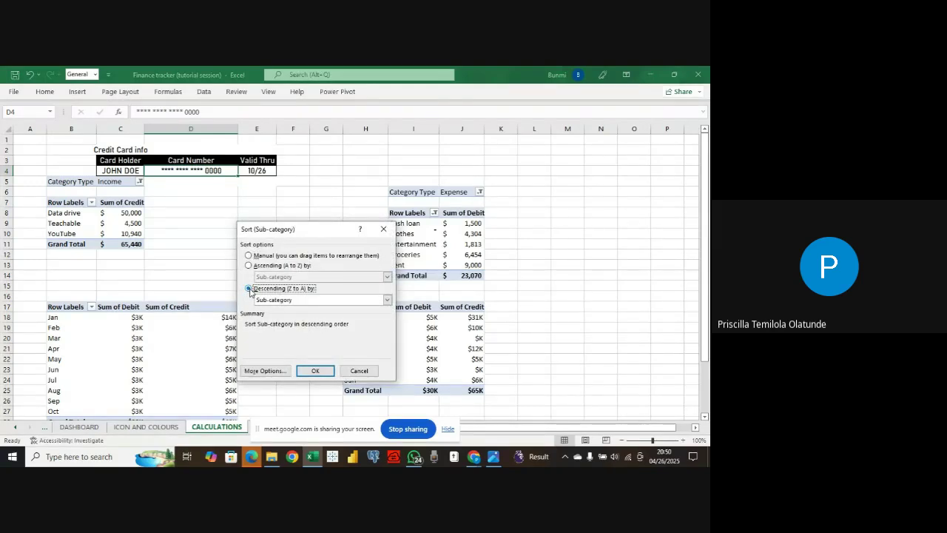
{"action": "left_click", "coordinate": [386, 300]}
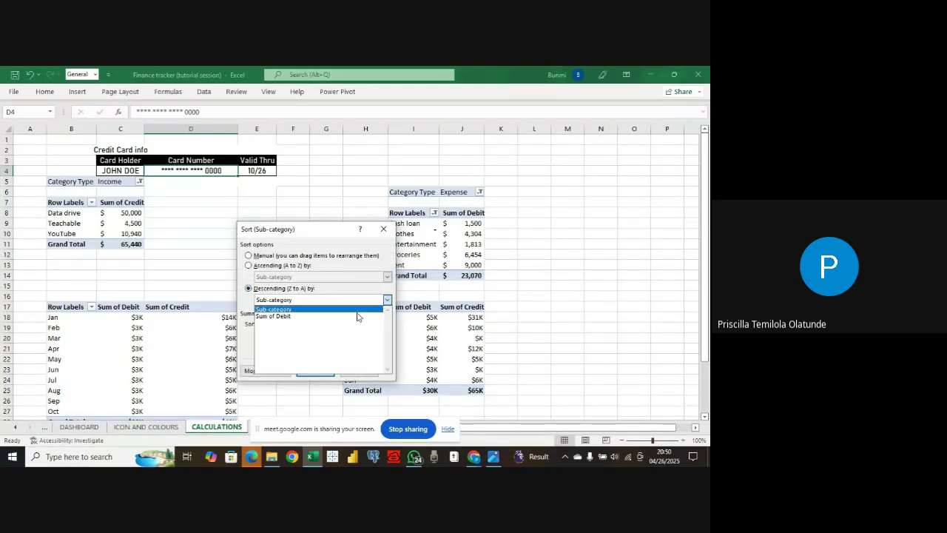
{"action": "left_click", "coordinate": [318, 316]}
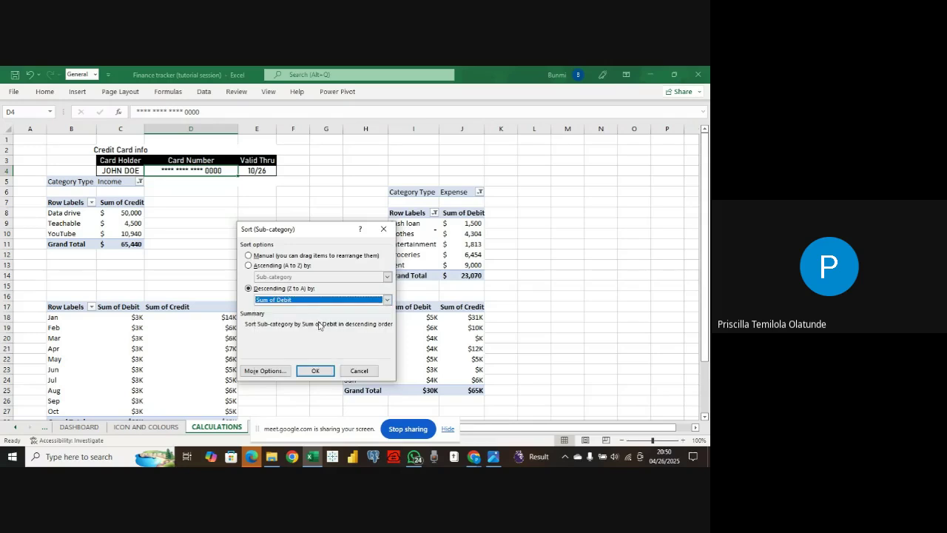
{"action": "left_click", "coordinate": [315, 370]}
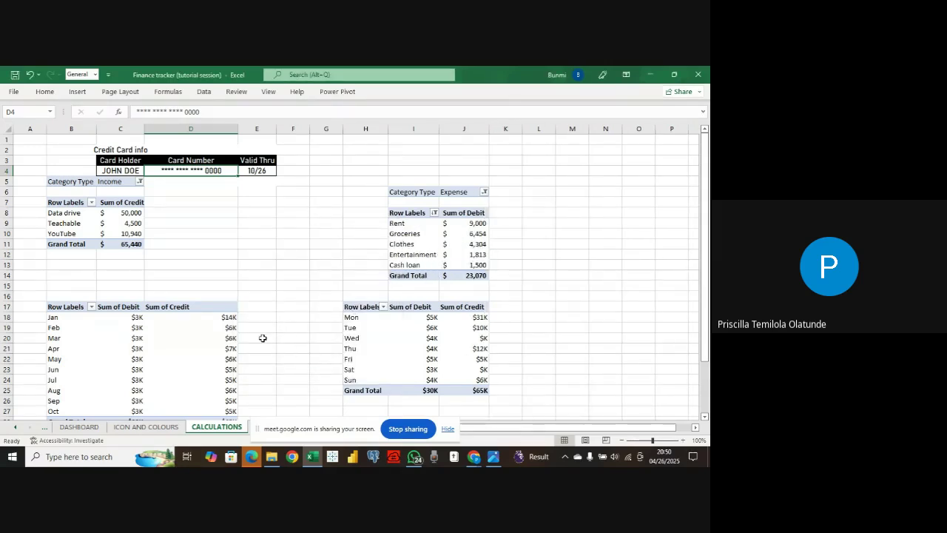
- Try to link the empty text box beneath "Rent" on the dashboard to the Rent amount in CALCULATIONS cell J9
{"action": "left_click", "coordinate": [151, 429]}
{"action": "left_click", "coordinate": [79, 427]}
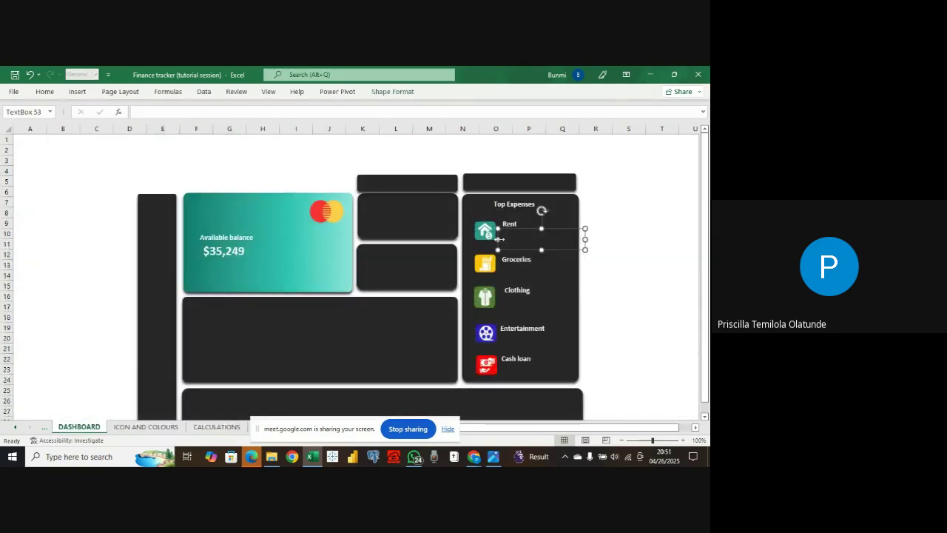
{"action": "left_click", "coordinate": [224, 112]}
{"action": "type", "text": "="}
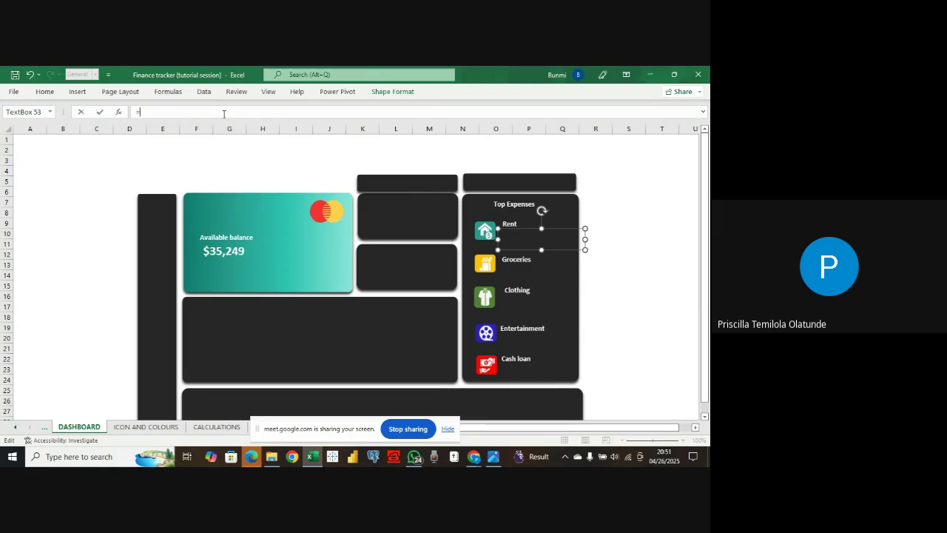
{"action": "left_click", "coordinate": [236, 428]}
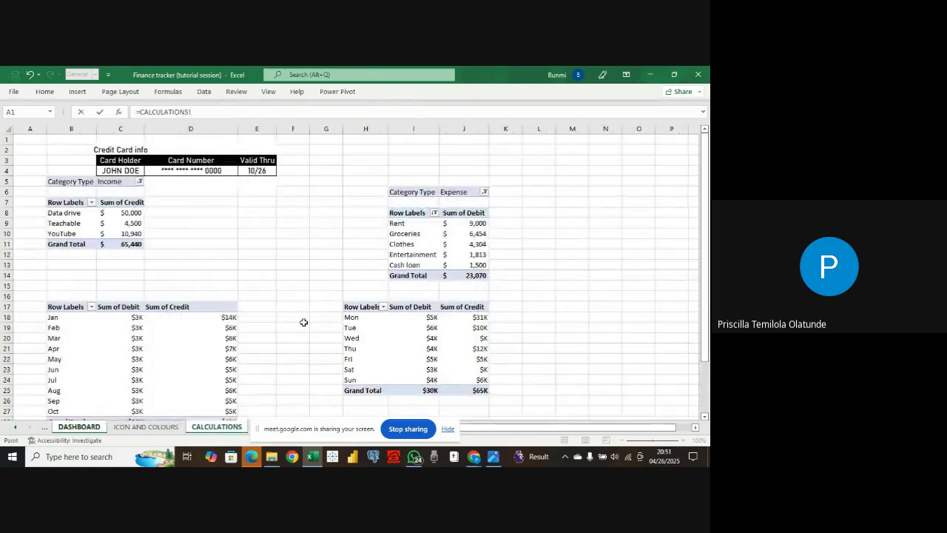
{"action": "left_click", "coordinate": [458, 224]}
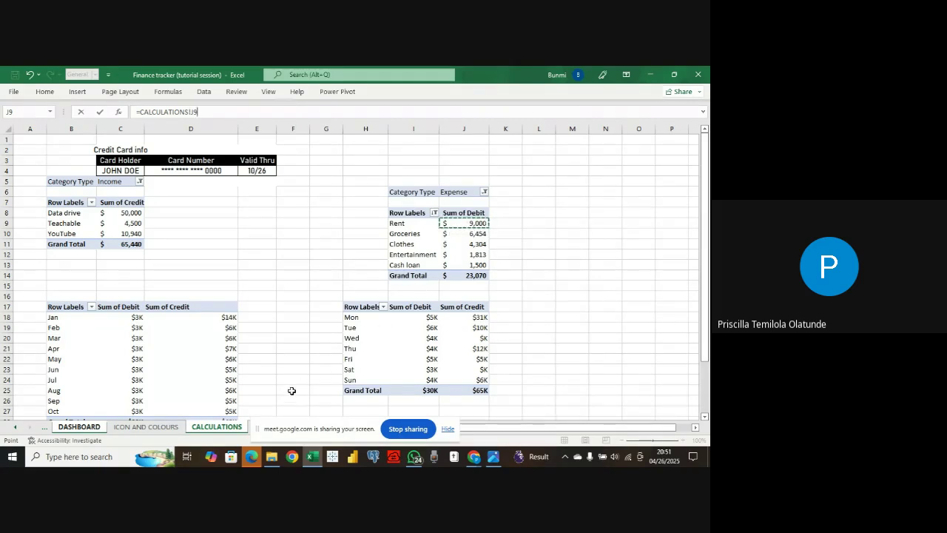
{"action": "left_click", "coordinate": [79, 427]}
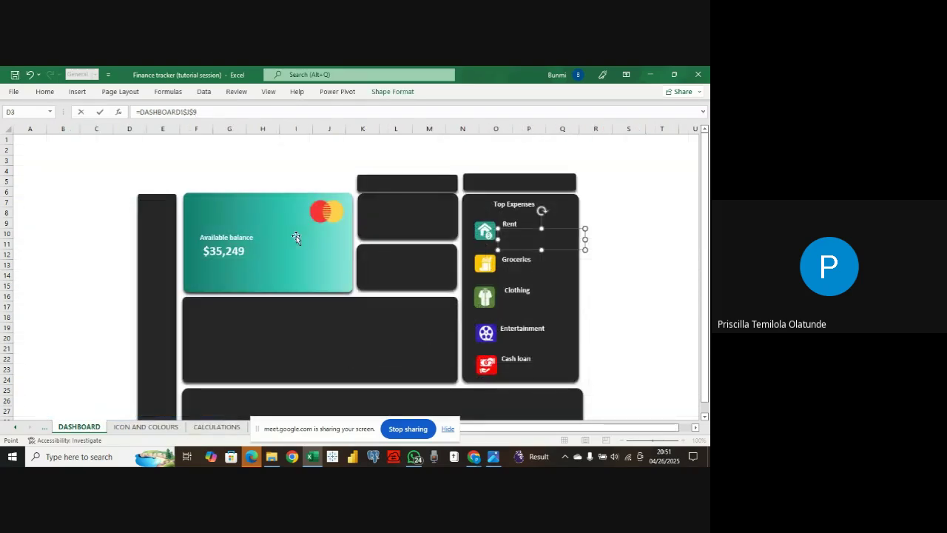
{"action": "key", "text": "Return"}
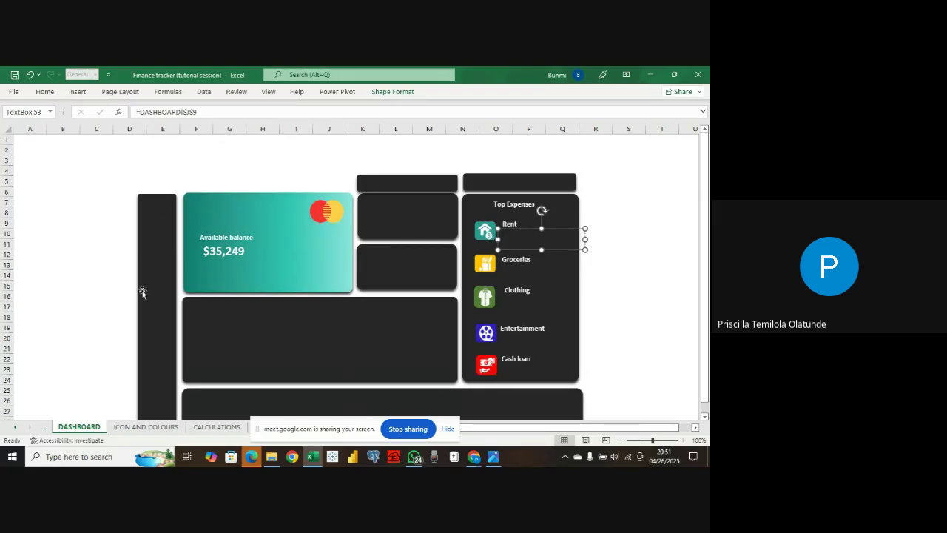
- Clear the card number from the Credit Card info table on the CALCULATIONS sheet
{"action": "left_click", "coordinate": [215, 428]}
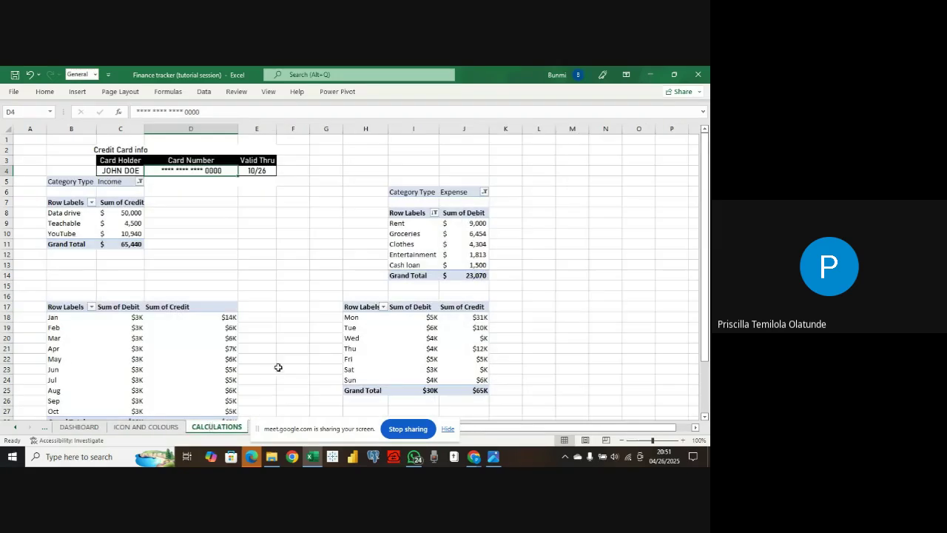
{"action": "left_click", "coordinate": [217, 113]}
{"action": "key", "text": "BackSpace"}
{"action": "key", "text": "BackSpace"}
{"action": "key", "text": "BackSpace"}
{"action": "key", "text": "BackSpace"}
{"action": "key", "text": "BackSpace"}
{"action": "key", "text": "BackSpace"}
{"action": "key", "text": "BackSpace"}
{"action": "key", "text": "BackSpace"}
{"action": "key", "text": "BackSpace"}
{"action": "key", "text": "BackSpace"}
{"action": "key", "text": "BackSpace"}
{"action": "key", "text": "BackSpace"}
{"action": "key", "text": "BackSpace"}
{"action": "key", "text": "BackSpace"}
{"action": "key", "text": "BackSpace"}
{"action": "key", "text": "BackSpace"}
{"action": "key", "text": "BackSpace"}
{"action": "key", "text": "BackSpace"}
{"action": "key", "text": "BackSpace"}
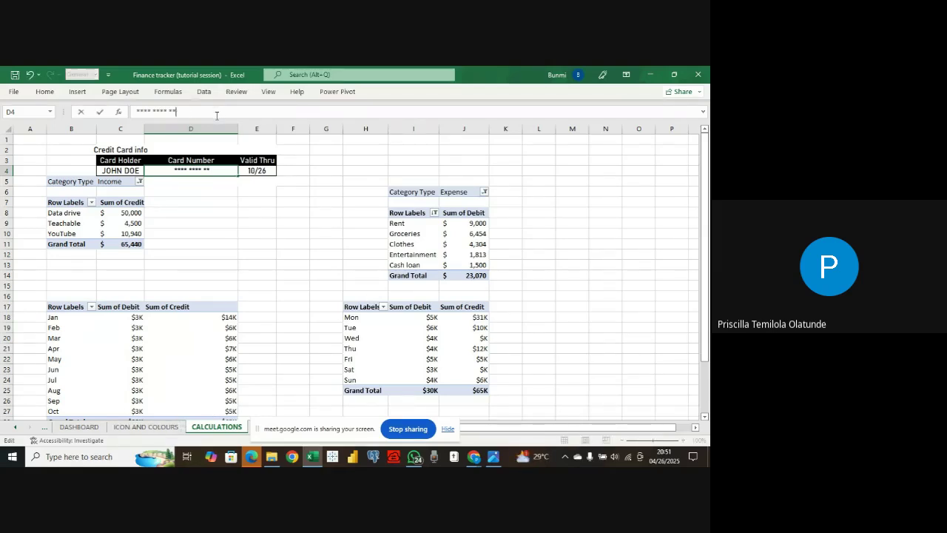
- Remove the wrong DASHBOARD cell reference from the text box beneath "Rent"
{"action": "left_click", "coordinate": [79, 426]}
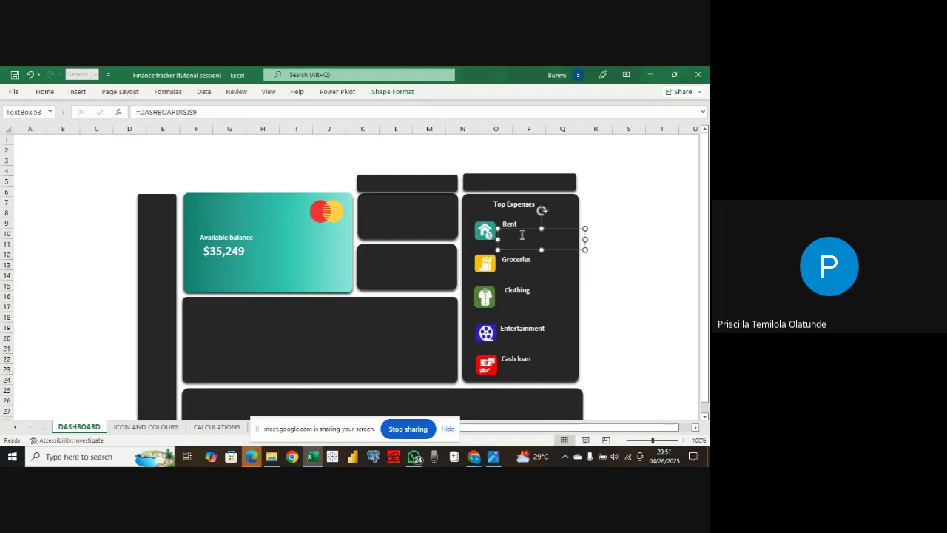
{"action": "left_click", "coordinate": [237, 110]}
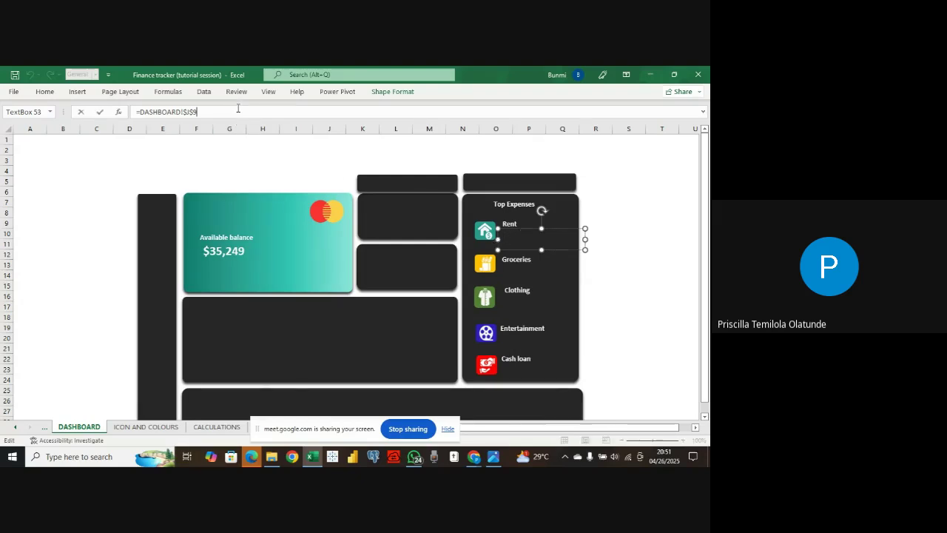
{"action": "key", "text": "BackSpace"}
{"action": "key", "text": "BackSpace"}
{"action": "key", "text": "BackSpace"}
{"action": "key", "text": "BackSpace"}
{"action": "key", "text": "BackSpace"}
{"action": "key", "text": "BackSpace"}
{"action": "key", "text": "BackSpace"}
{"action": "key", "text": "BackSpace"}
{"action": "key", "text": "BackSpace"}
{"action": "key", "text": "BackSpace"}
{"action": "key", "text": "BackSpace"}
{"action": "key", "text": "BackSpace"}
{"action": "key", "text": "BackSpace"}
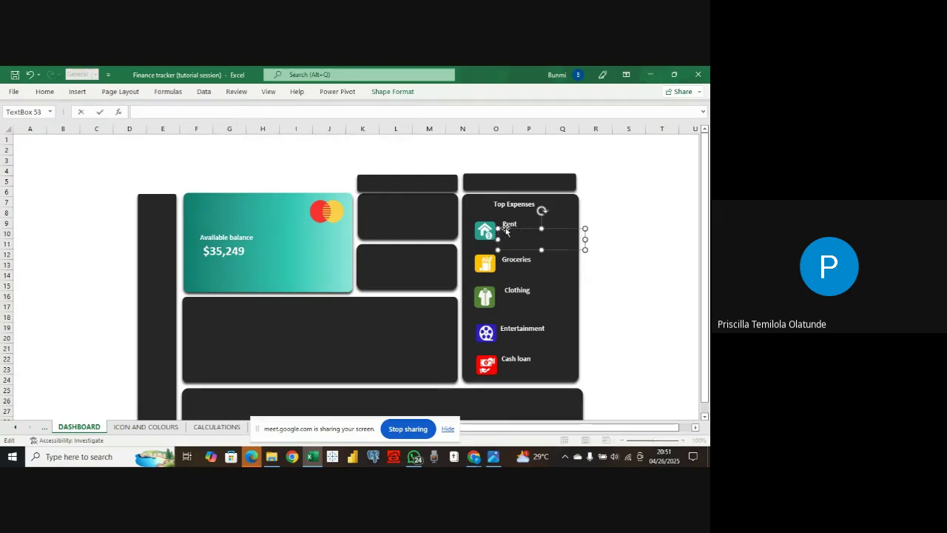
- Link the empty text box beneath "Rent" to cell J9 of the CALCULATIONS sheet
{"action": "left_click", "coordinate": [515, 250]}
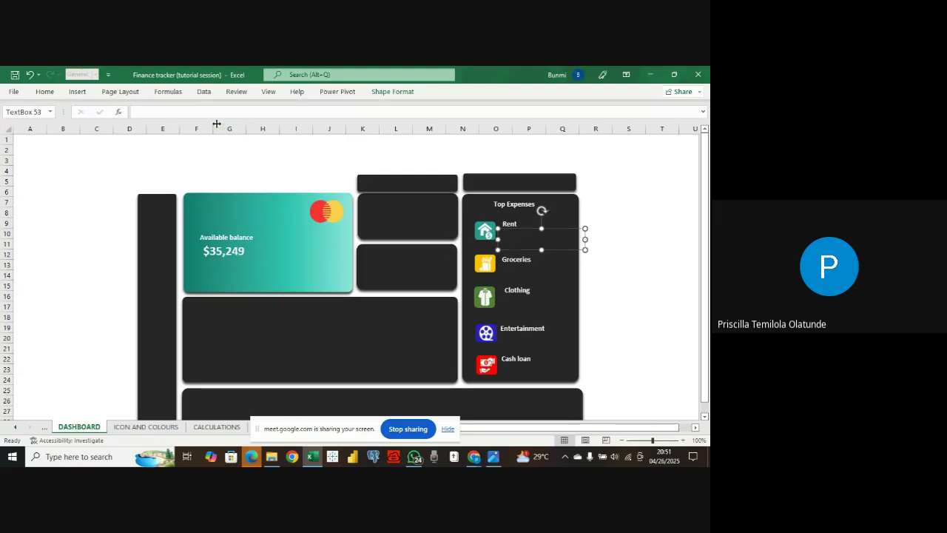
{"action": "left_click", "coordinate": [165, 109]}
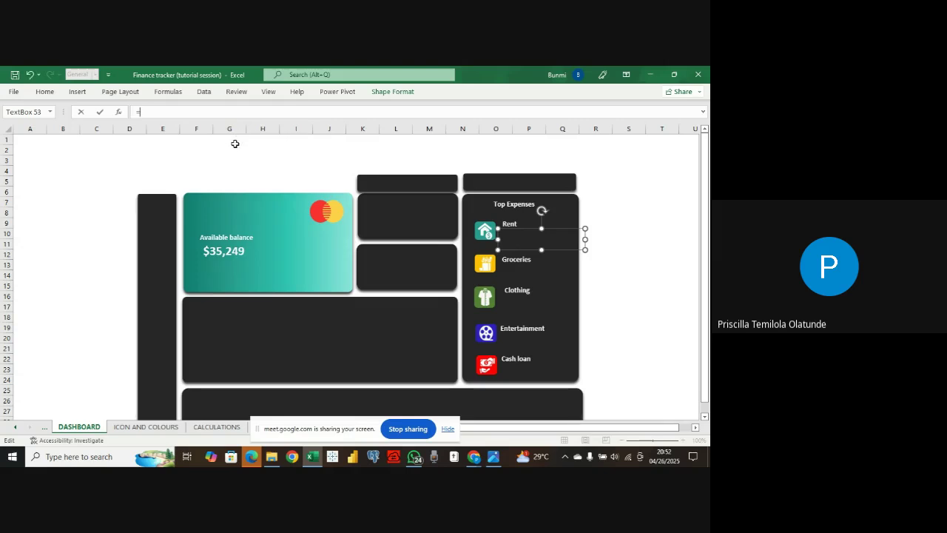
{"action": "left_click", "coordinate": [217, 427]}
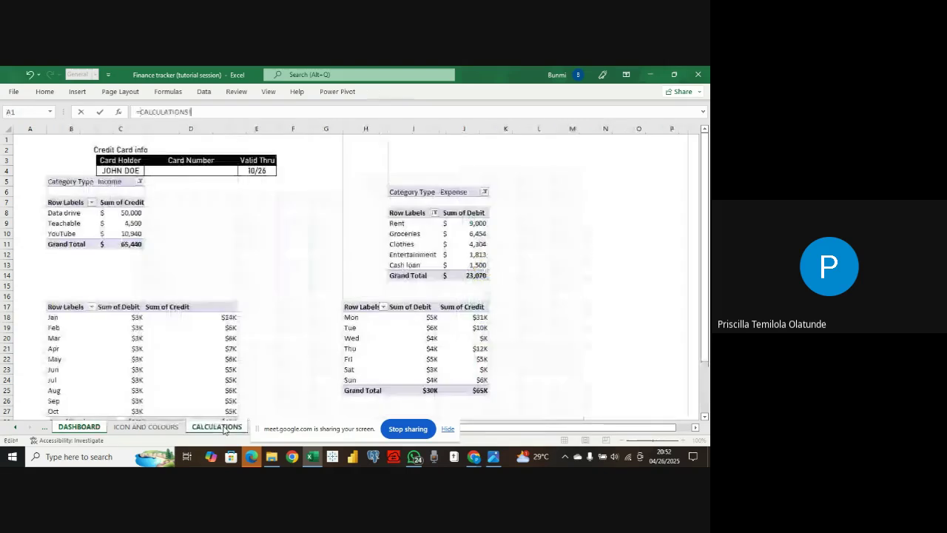
{"action": "left_click", "coordinate": [470, 225]}
{"action": "key", "text": "Return"}
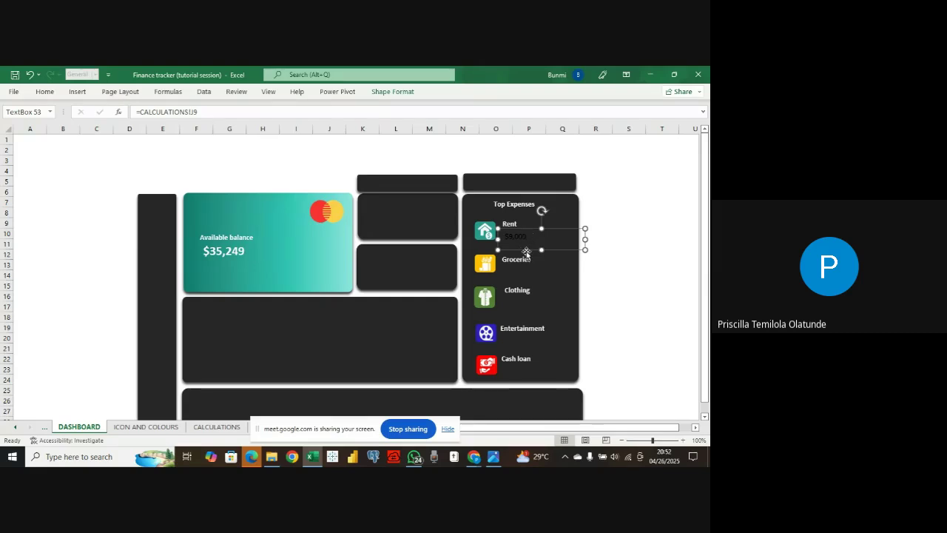
- Place copies of the Rent amount box beneath "Groceries" and "Clothing", linked to CALCULATIONS cells J10 and J11 respectively
{"action": "left_click_drag", "start_coordinate": [526, 253], "coordinate": [545, 285]}
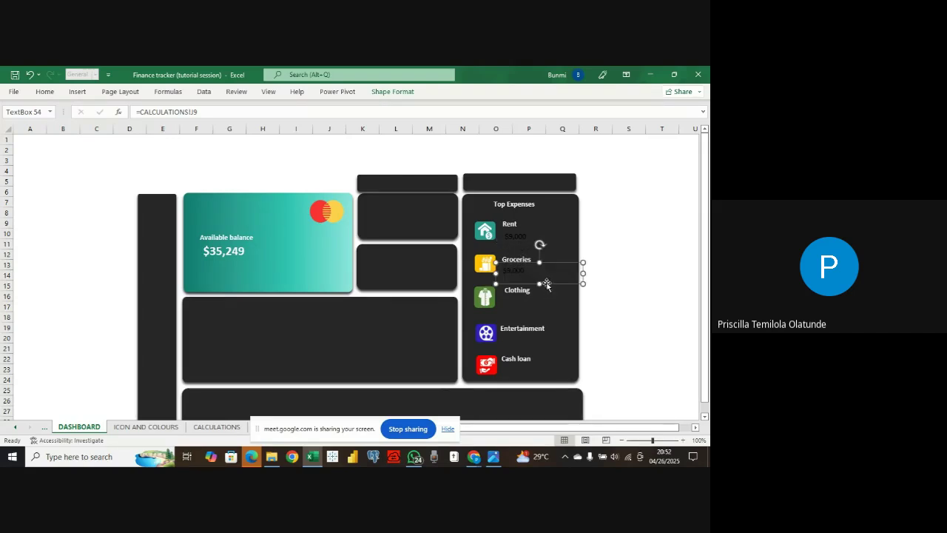
{"action": "left_click", "coordinate": [207, 112]}
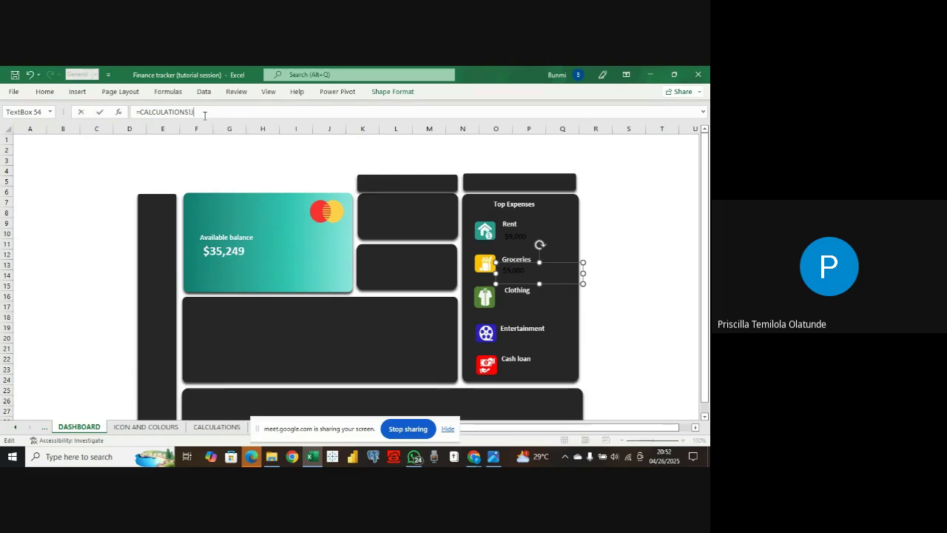
{"action": "key", "text": "Return"}
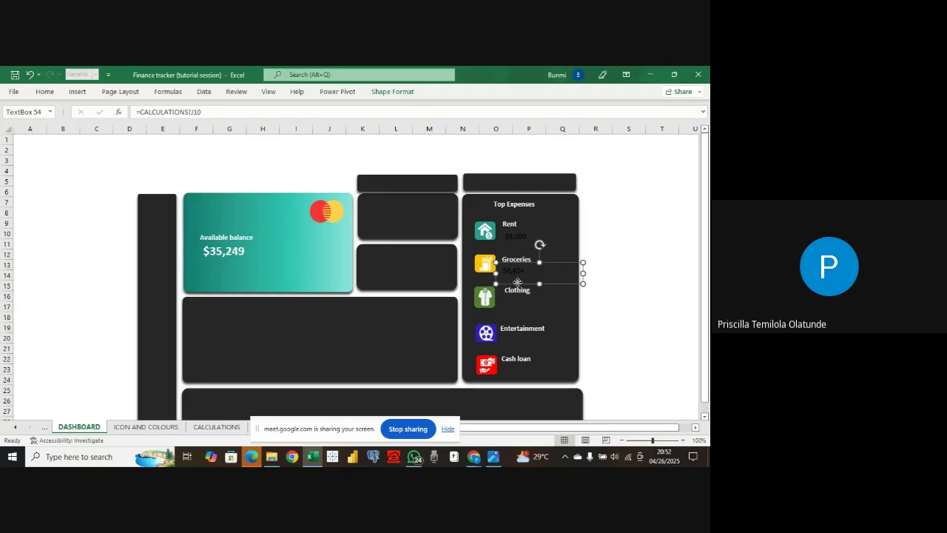
{"action": "key", "text": "ctrl+v"}
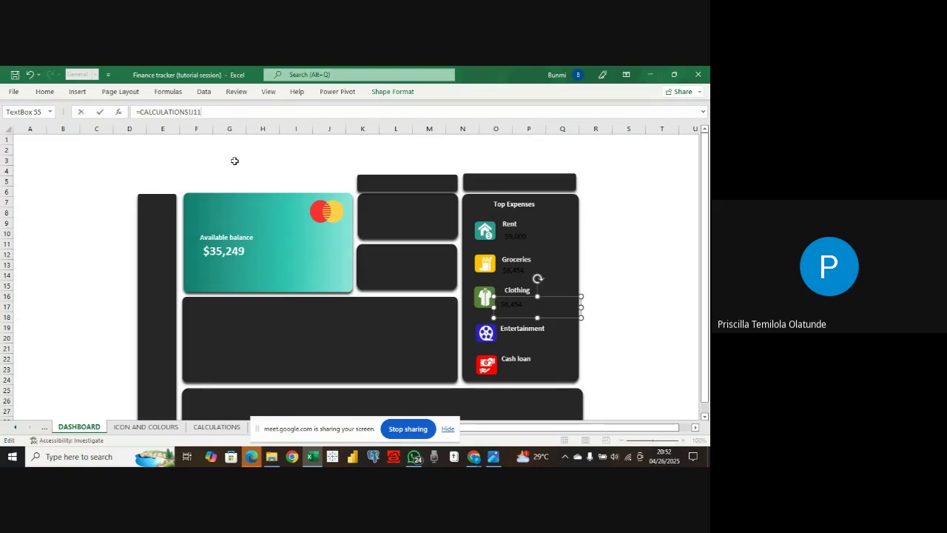
{"action": "left_click", "coordinate": [509, 337]}
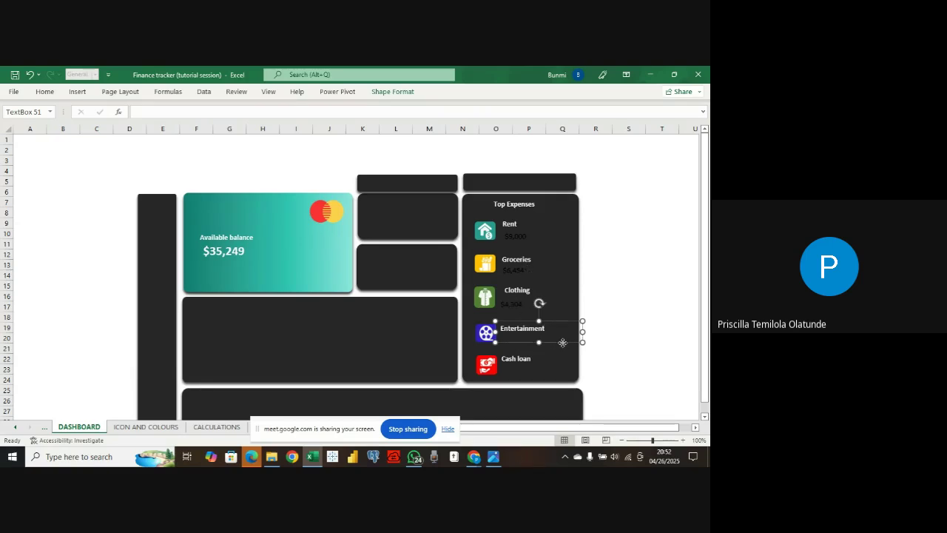
- Place a copy of the Clothing amount box beneath "Entertainment" and link it to cell J12 of the CALCULATIONS sheet
{"action": "left_click", "coordinate": [512, 307]}
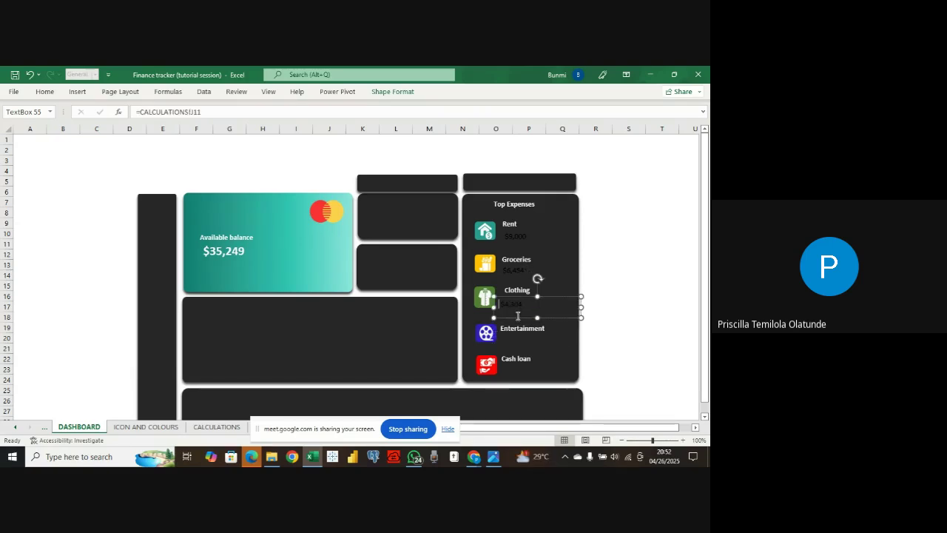
{"action": "key", "text": "ctrl+d"}
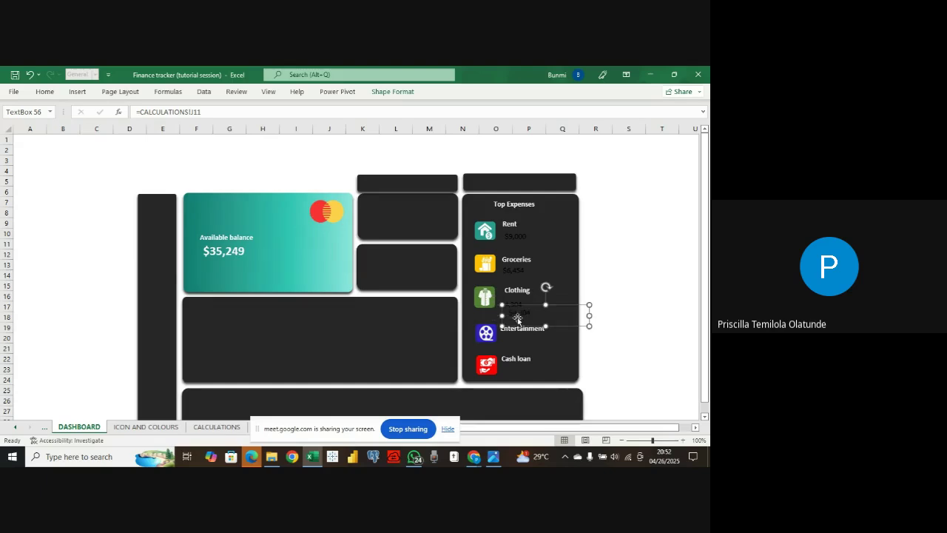
{"action": "left_click_drag", "start_coordinate": [560, 326], "coordinate": [553, 355]}
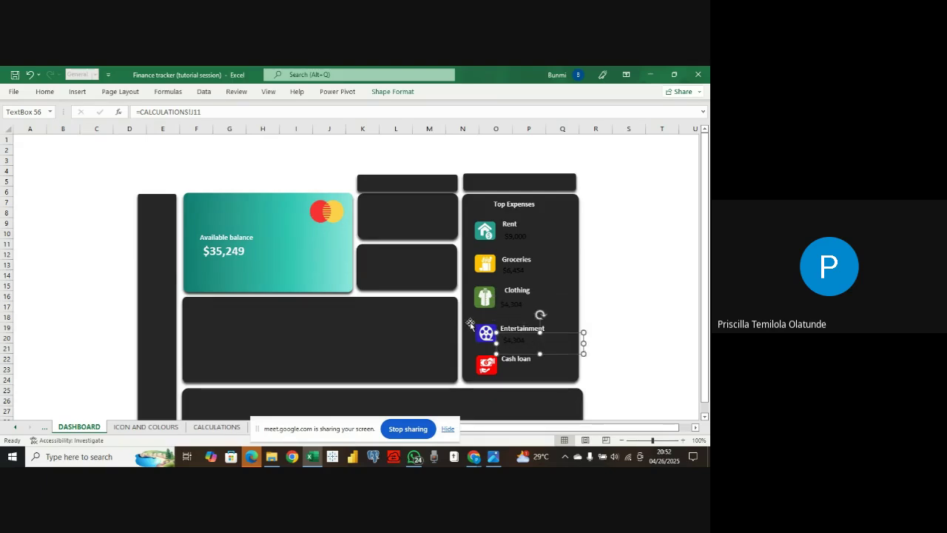
{"action": "left_click", "coordinate": [224, 111]}
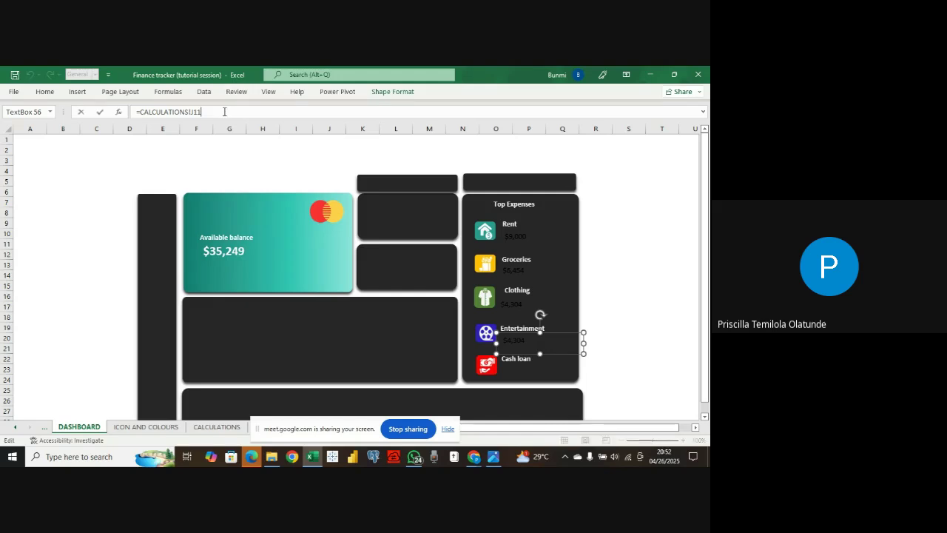
{"action": "key", "text": "Return"}
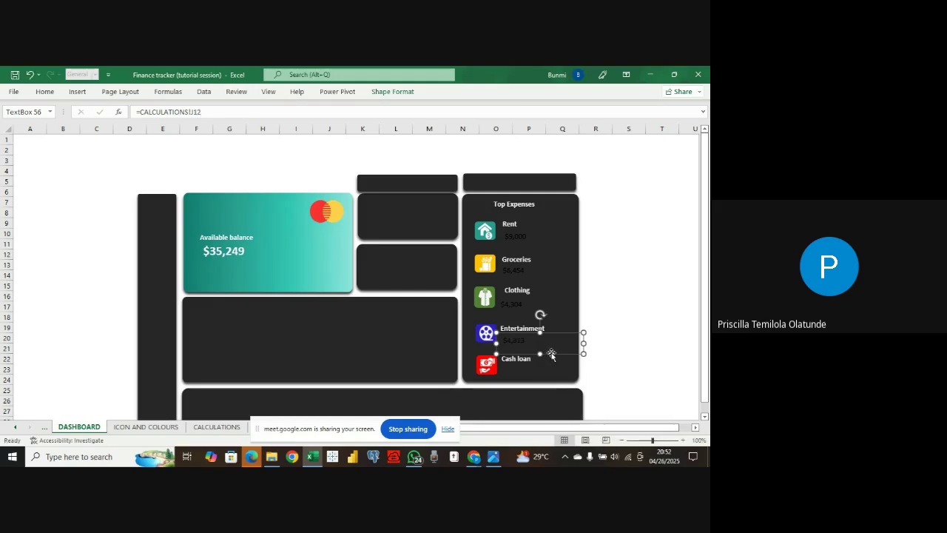
- Place a copy of the Entertainment amount box beneath "Cash loan" and link it to CALCULATIONS cell J13
{"action": "key", "text": "ctrl+d"}
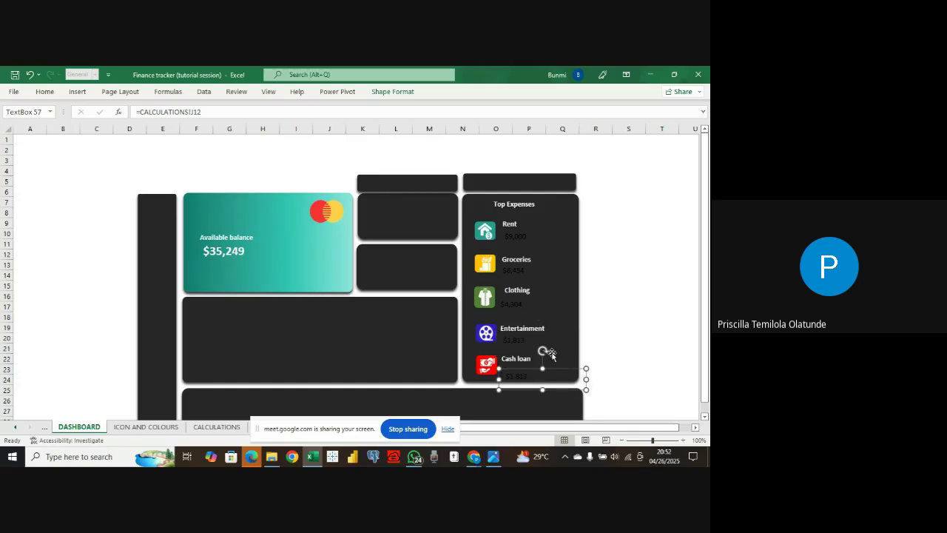
{"action": "left_click", "coordinate": [220, 113]}
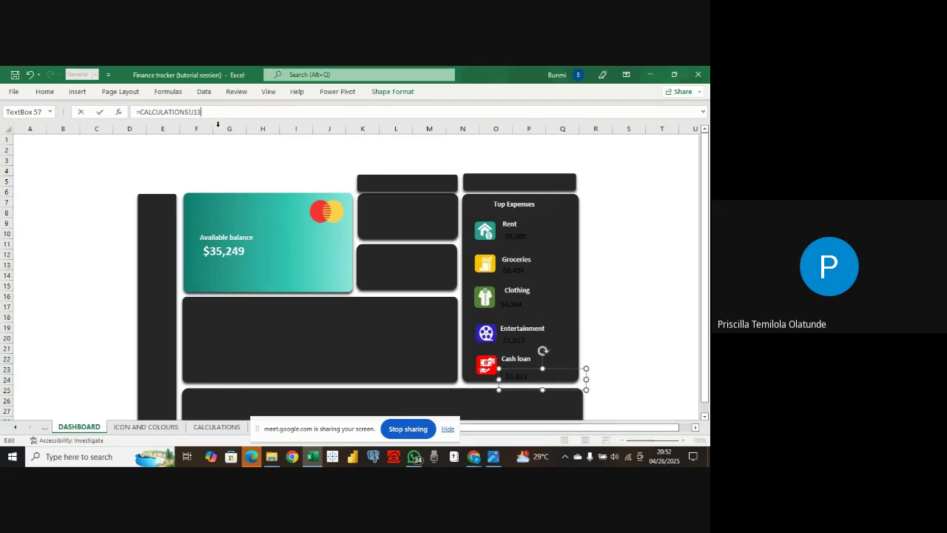
{"action": "key", "text": "Return"}
{"action": "left_click_drag", "start_coordinate": [514, 390], "coordinate": [514, 388]}
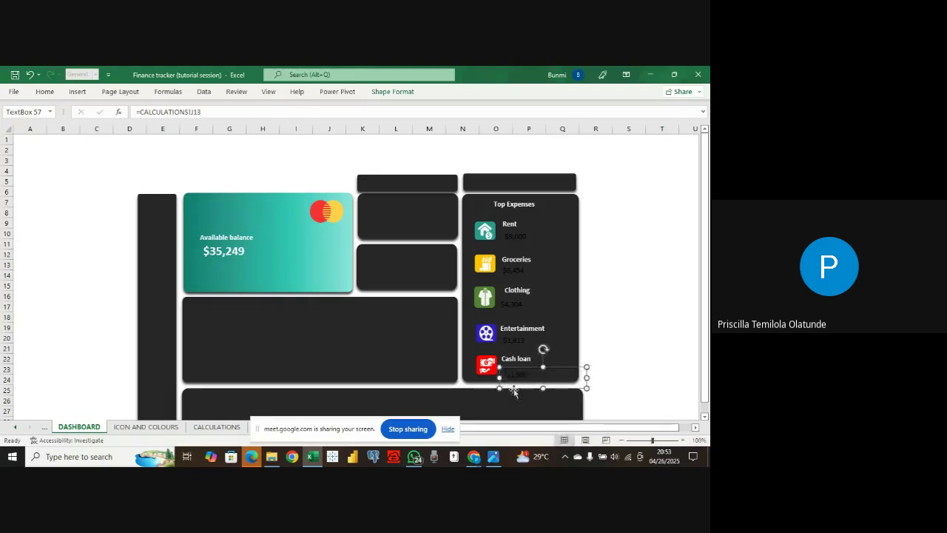
{"action": "left_click", "coordinate": [30, 75]}
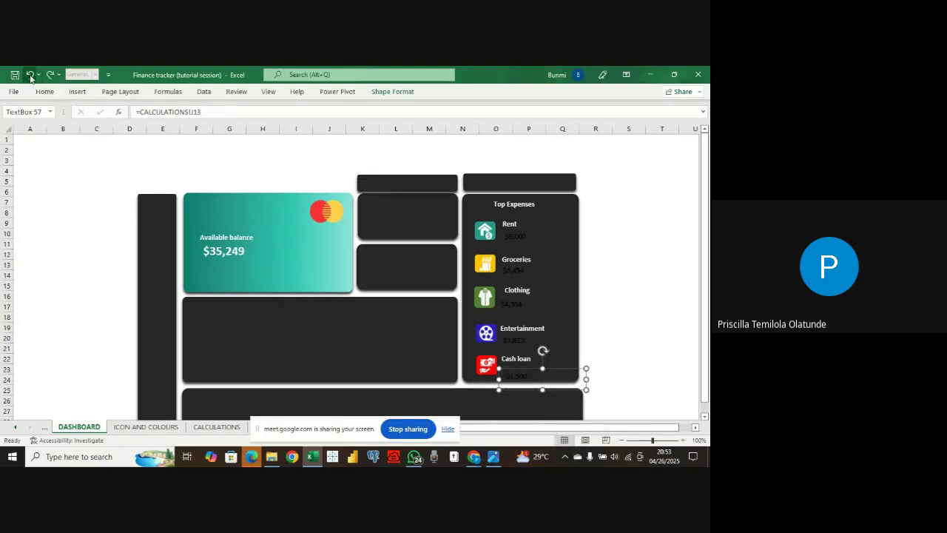
{"action": "left_click", "coordinate": [515, 389]}
{"action": "left_click_drag", "start_coordinate": [515, 389], "coordinate": [512, 387]}
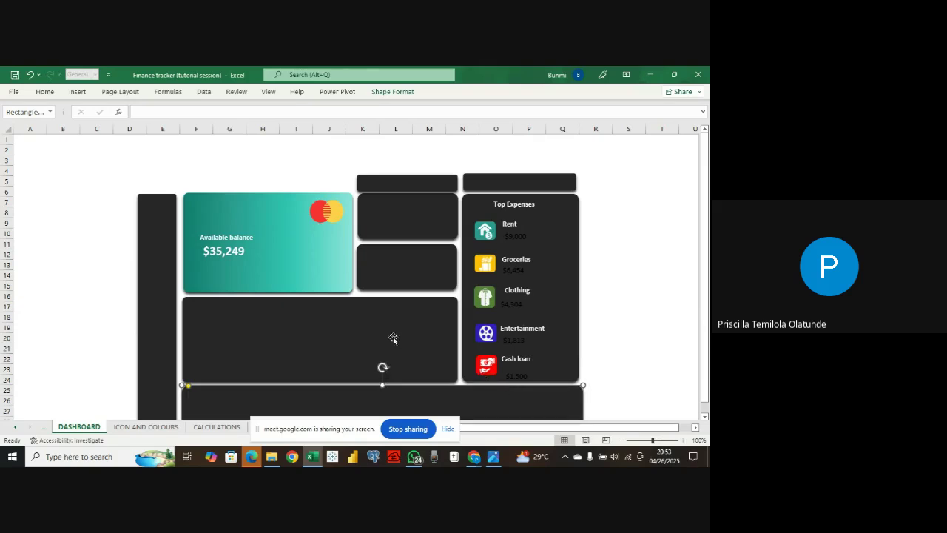
{"action": "left_click", "coordinate": [30, 75]}
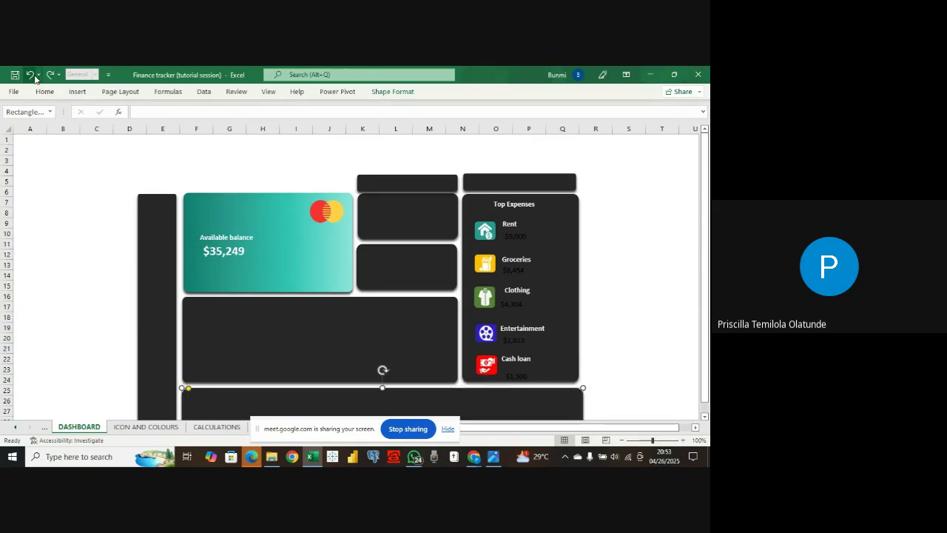
- Move the Cash loan amount box slightly up so it sits closer beneath its label
{"action": "left_click", "coordinate": [532, 376]}
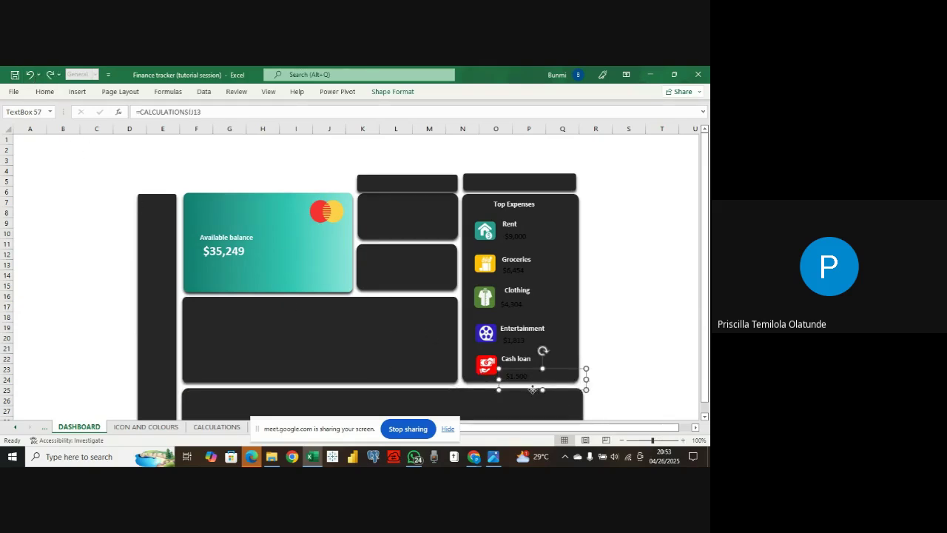
{"action": "left_click_drag", "start_coordinate": [532, 387], "coordinate": [531, 387]}
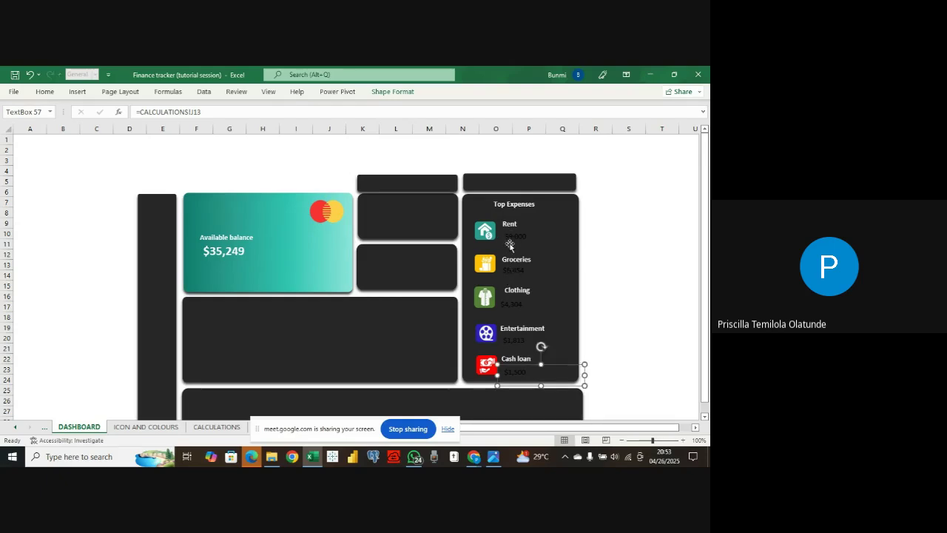
- Format the Rent amount as white, bold, 14-point text
{"action": "left_click", "coordinate": [515, 238]}
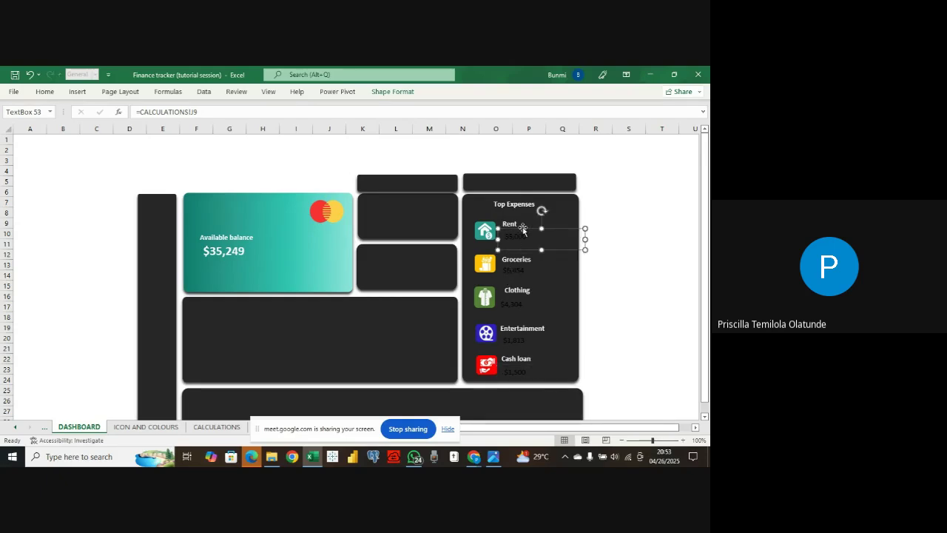
{"action": "left_click", "coordinate": [43, 92]}
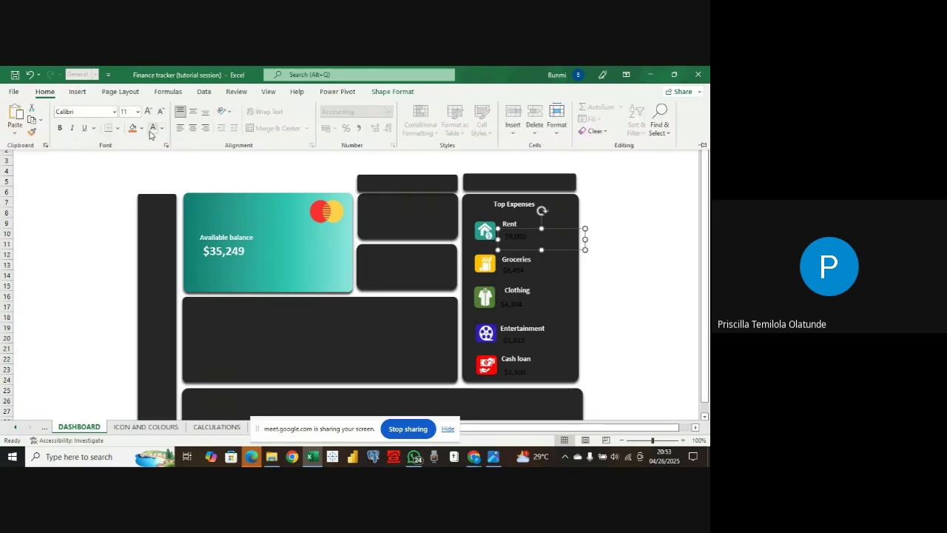
{"action": "left_click", "coordinate": [152, 130]}
{"action": "left_click", "coordinate": [160, 130]}
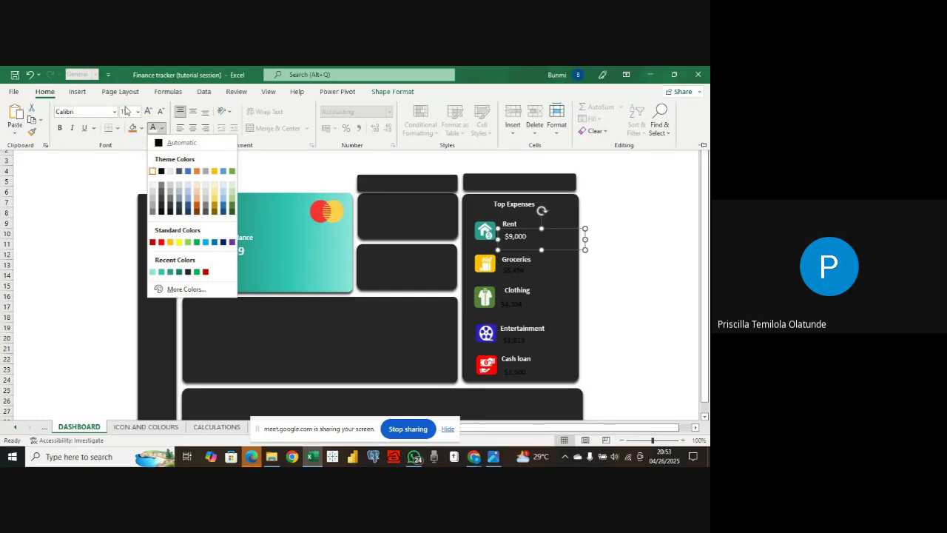
{"action": "left_click", "coordinate": [137, 111]}
{"action": "left_click", "coordinate": [128, 191]}
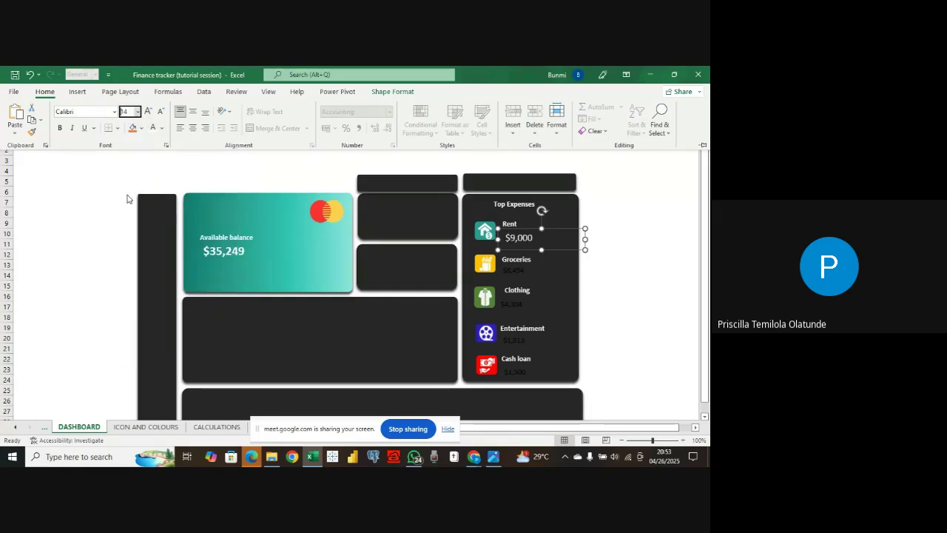
{"action": "left_click", "coordinate": [59, 128]}
- Copy the Rent amount's formatting onto the Groceries, Clothing, Entertainment and Cash loan amounts and onto the Clothing label
{"action": "left_click", "coordinate": [31, 132]}
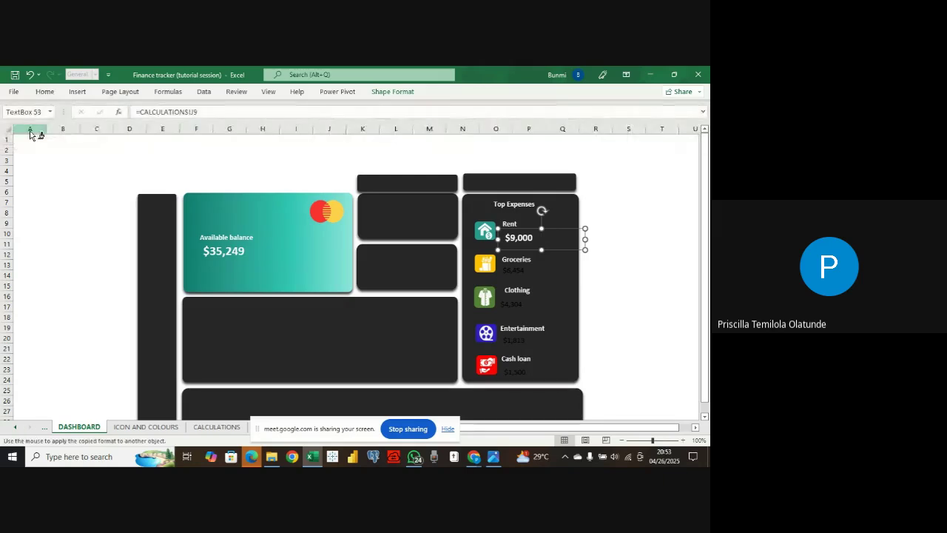
{"action": "left_click", "coordinate": [516, 271]}
{"action": "left_click", "coordinate": [517, 304]}
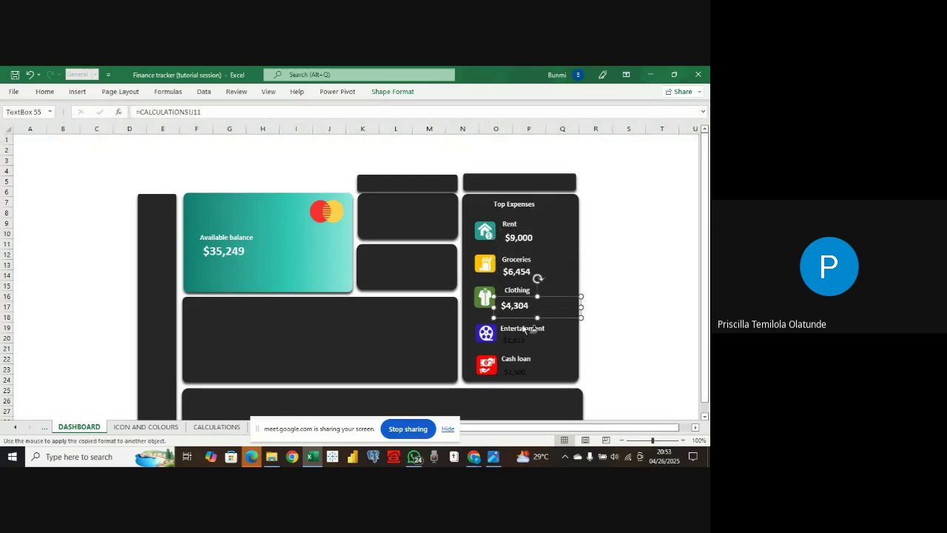
{"action": "left_click", "coordinate": [516, 341]}
{"action": "left_click", "coordinate": [515, 373]}
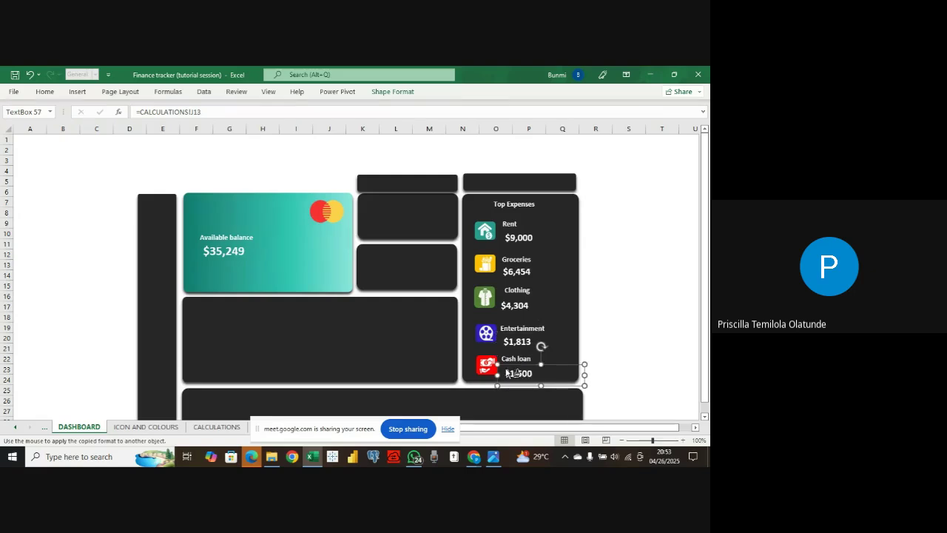
{"action": "left_click", "coordinate": [586, 288]}
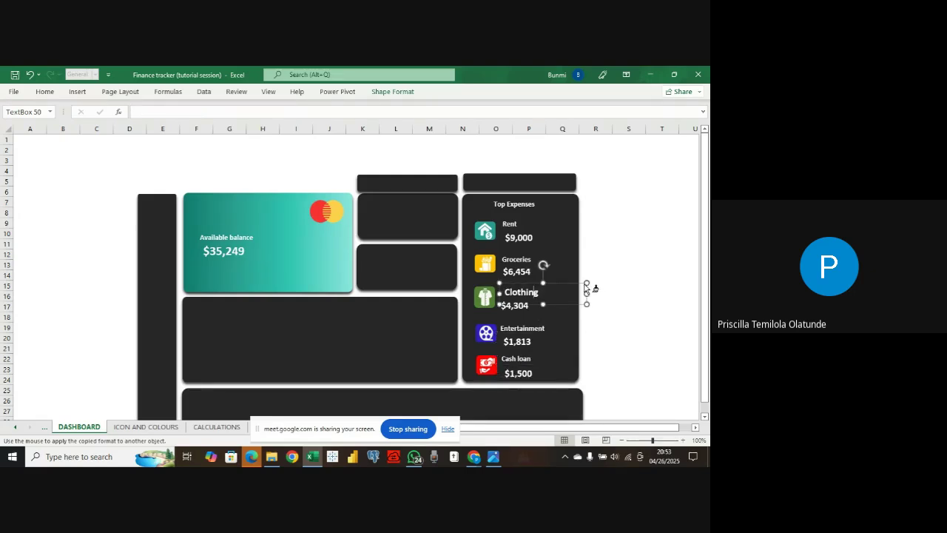
{"action": "left_click", "coordinate": [240, 162]}
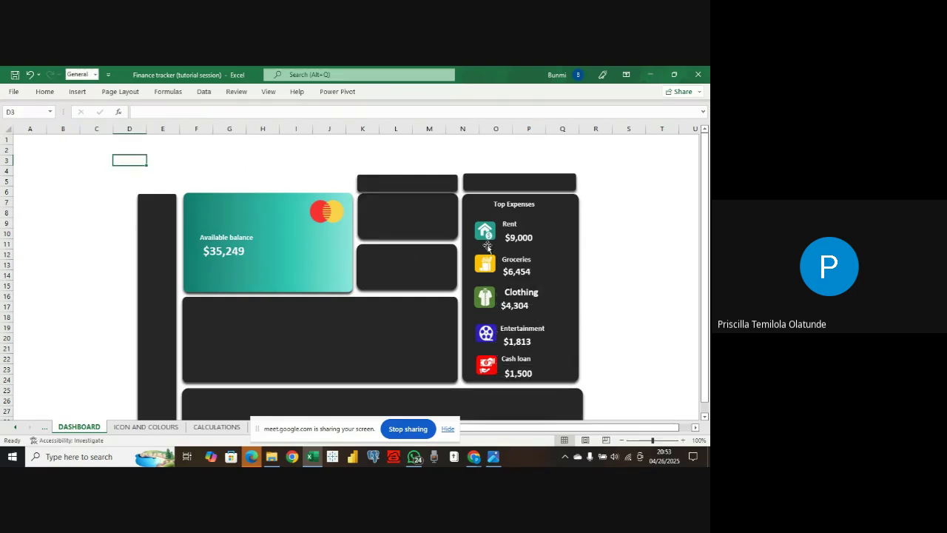
- Reposition the Rent amount and the Groceries label and amount so each amount sits neatly beneath its category name
{"action": "left_click", "coordinate": [517, 246]}
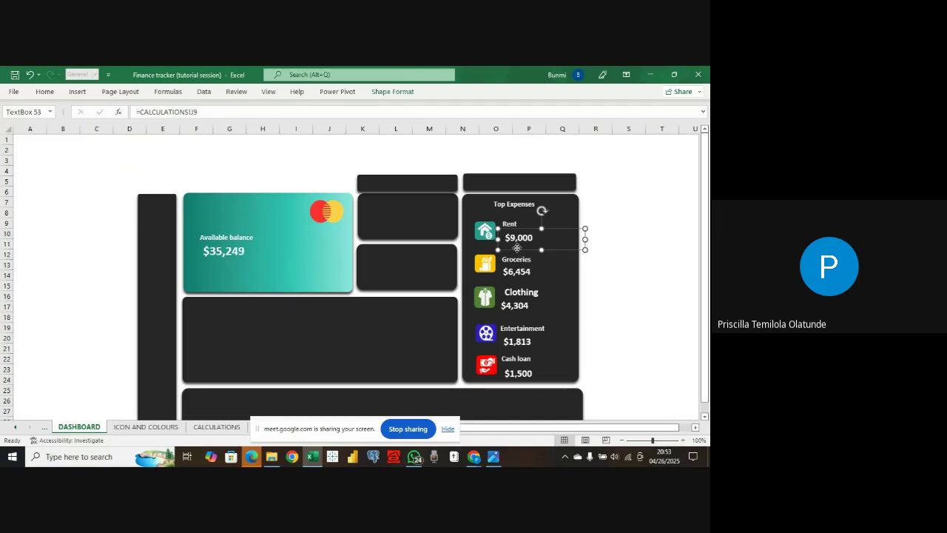
{"action": "left_click_drag", "start_coordinate": [517, 247], "coordinate": [514, 243]}
{"action": "left_click", "coordinate": [513, 259]}
{"action": "left_click", "coordinate": [514, 259]}
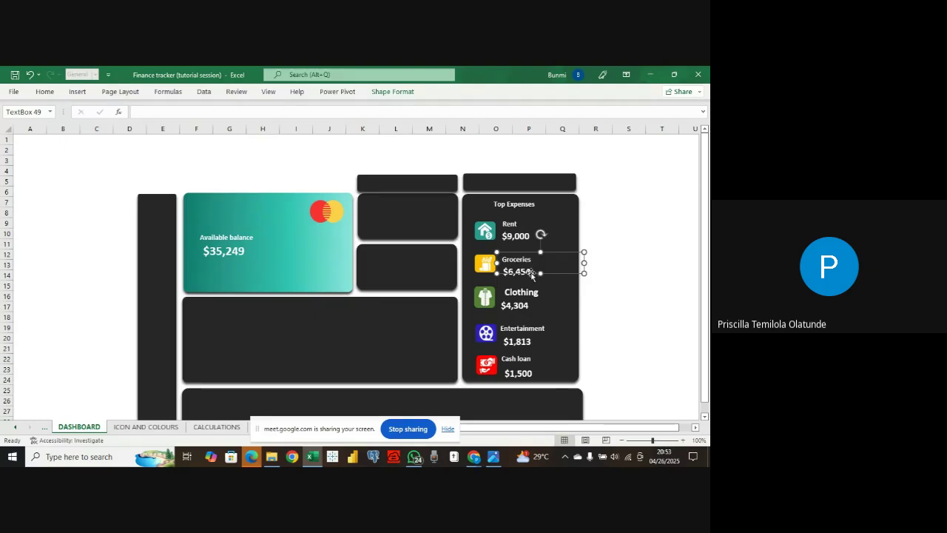
{"action": "left_click", "coordinate": [528, 274]}
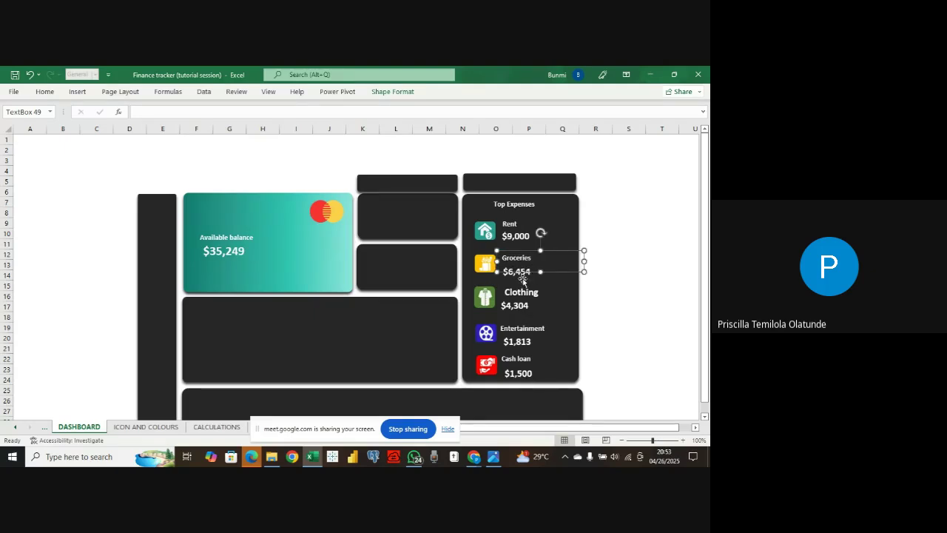
{"action": "left_click_drag", "start_coordinate": [524, 285], "coordinate": [526, 303]}
- Align the Clothing, Entertainment and Cash loan labels and amounts beside their icons, with each amount close beneath its label
{"action": "left_click", "coordinate": [526, 300]}
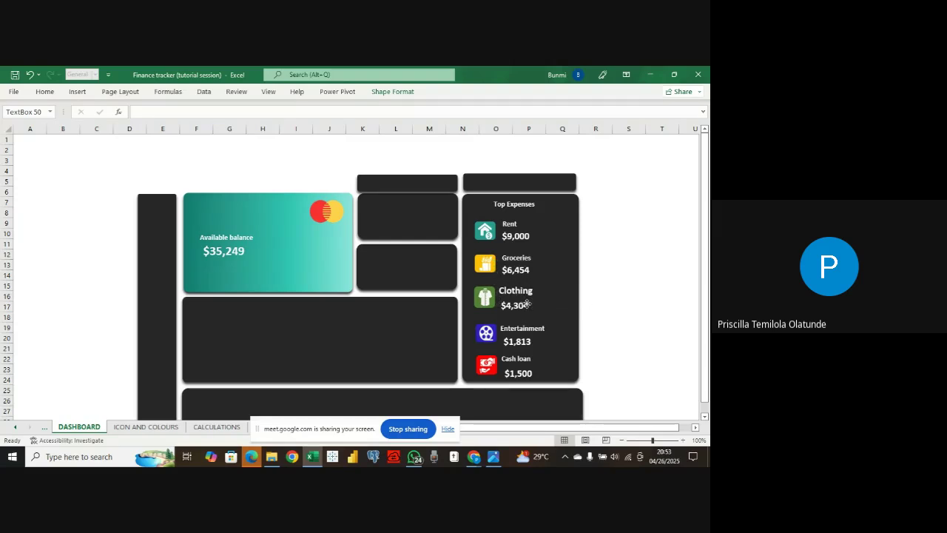
{"action": "left_click", "coordinate": [526, 305]}
{"action": "left_click_drag", "start_coordinate": [520, 318], "coordinate": [528, 349]}
{"action": "left_click", "coordinate": [518, 329]}
{"action": "left_click", "coordinate": [529, 352]}
{"action": "left_click", "coordinate": [522, 364]}
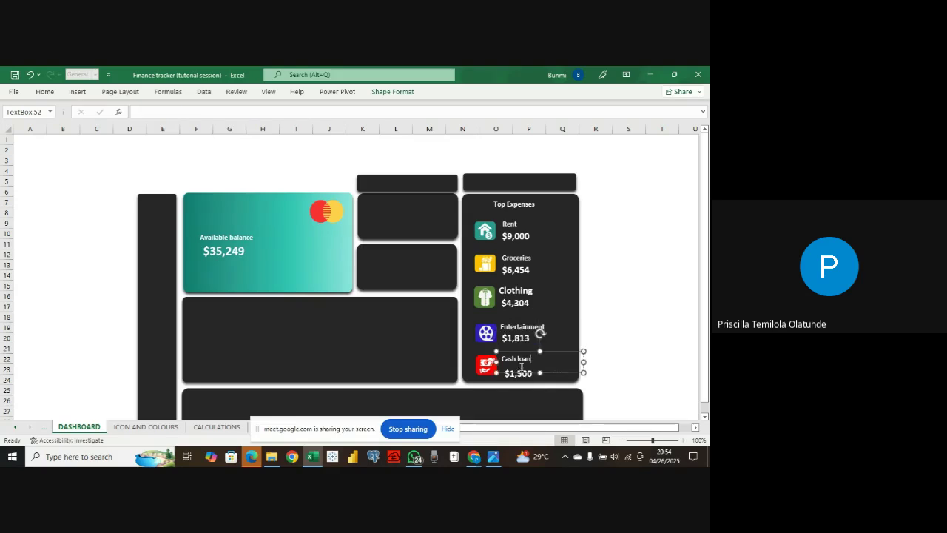
{"action": "left_click_drag", "start_coordinate": [545, 375], "coordinate": [551, 381]}
{"action": "left_click", "coordinate": [510, 377]}
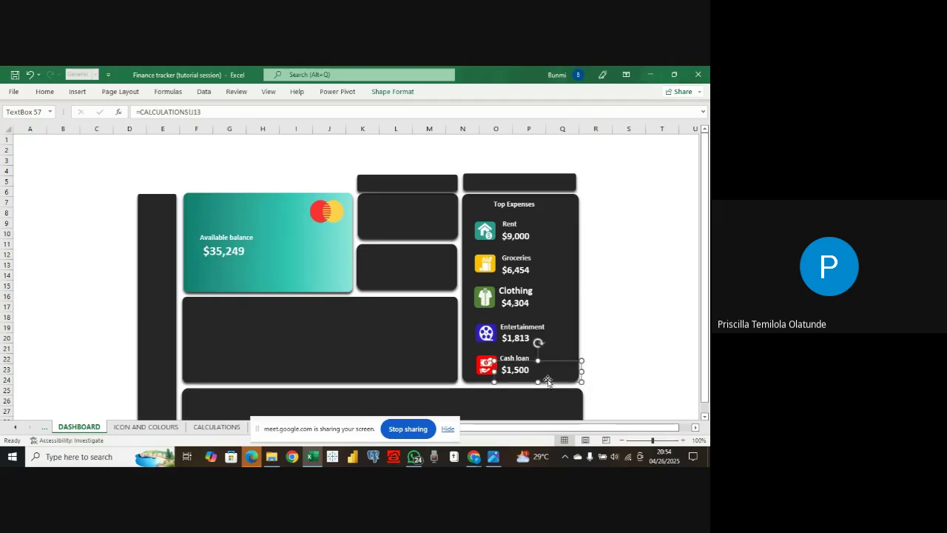
- Compare the Finance Tracker.png reference image with the dashboard, examining the layout planned for the empty panel beneath the credit card
{"action": "left_click", "coordinate": [494, 456]}
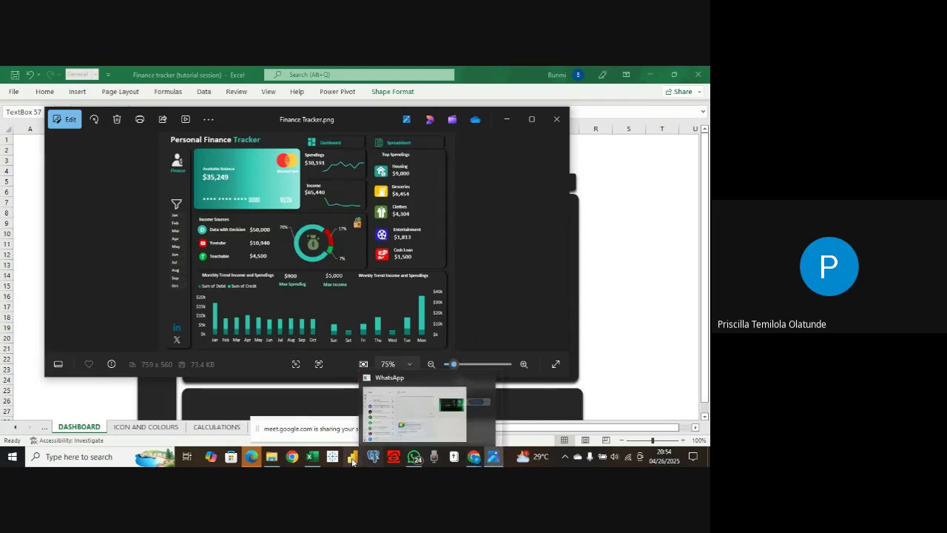
{"action": "left_click", "coordinate": [312, 456]}
{"action": "scroll", "coordinate": [344, 353], "scroll_direction": "down", "scroll_amount": 3}
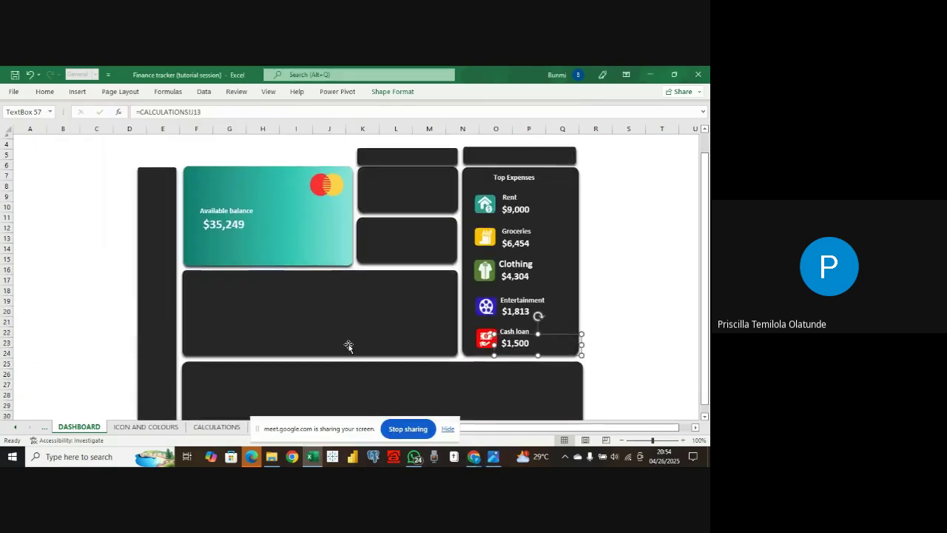
{"action": "scroll", "coordinate": [349, 346], "scroll_direction": "down", "scroll_amount": 1}
{"action": "left_click", "coordinate": [215, 206]}
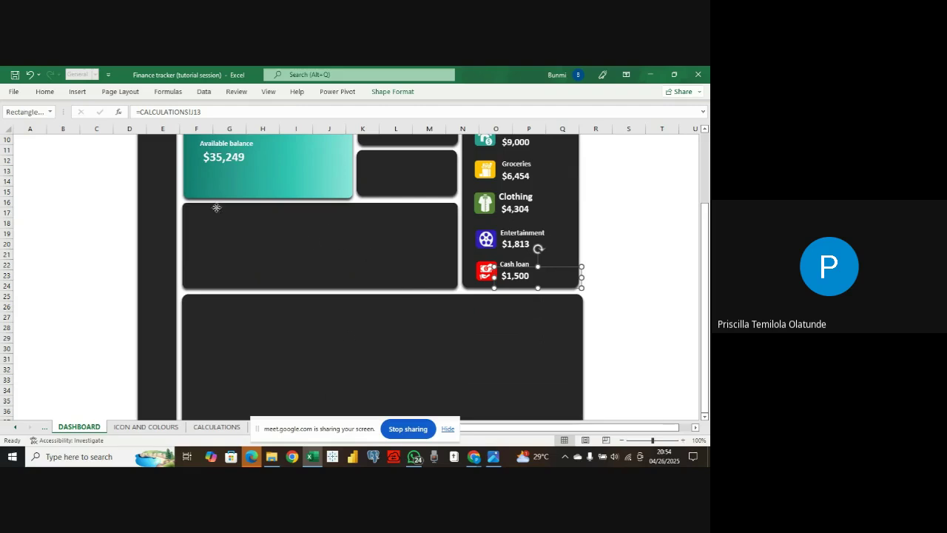
{"action": "scroll", "coordinate": [233, 227], "scroll_direction": "up", "scroll_amount": 1}
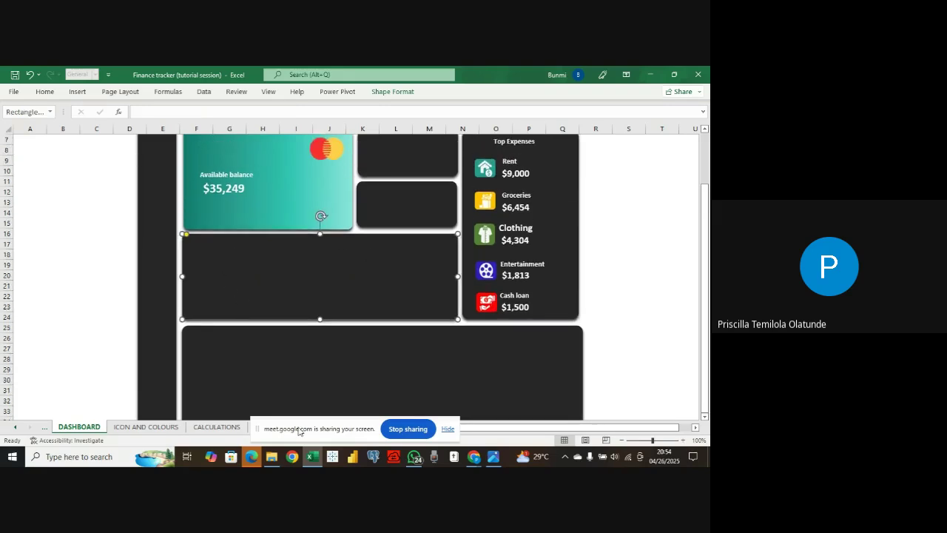
{"action": "left_click", "coordinate": [492, 457]}
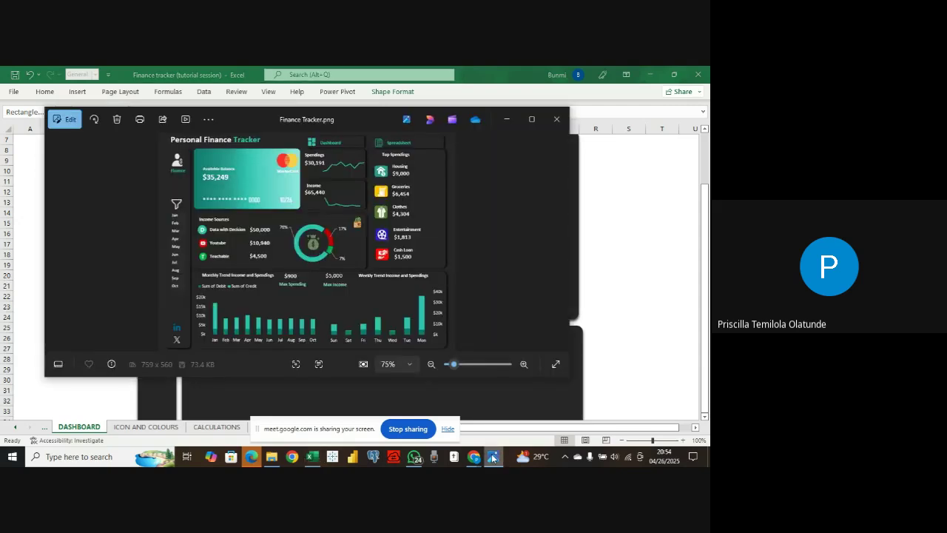
{"action": "left_click", "coordinate": [312, 456]}
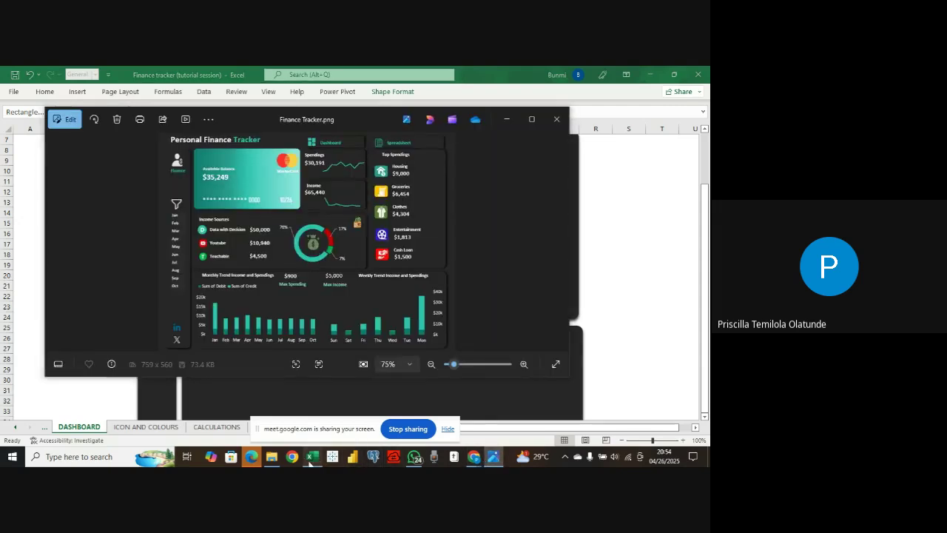
{"action": "scroll", "coordinate": [307, 389], "scroll_direction": "up", "scroll_amount": 2}
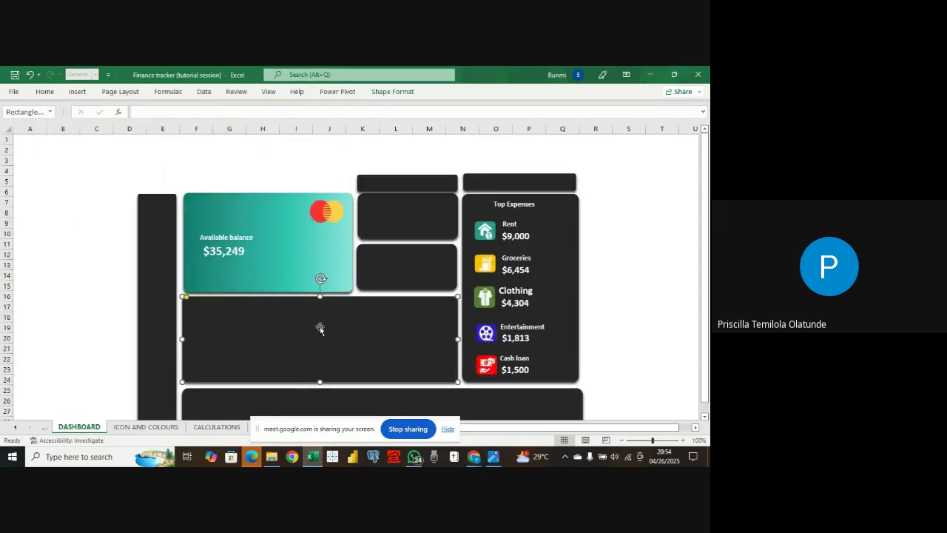
- Duplicate the Top Expenses heading into the empty panel beneath the credit card and change its text to "Income Sources"
{"action": "left_click", "coordinate": [538, 209]}
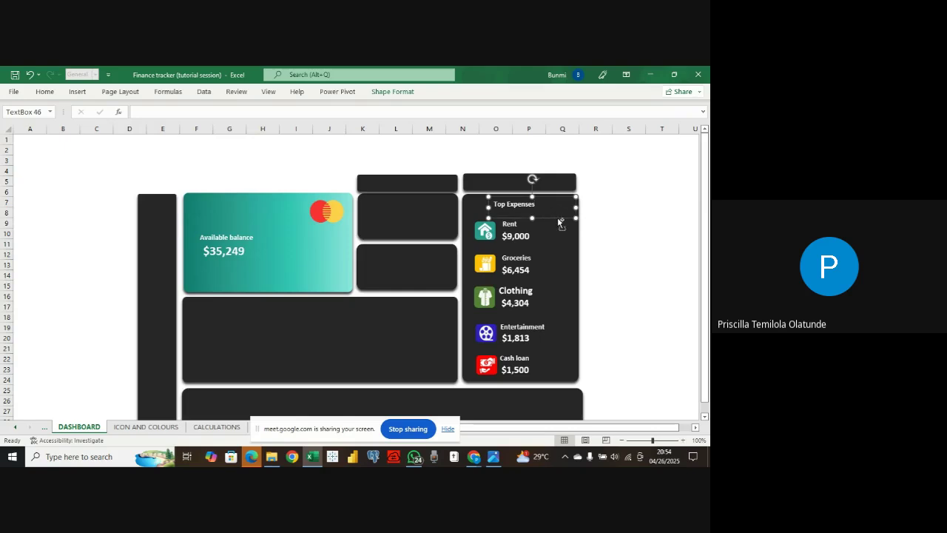
{"action": "key", "text": "ctrl+d"}
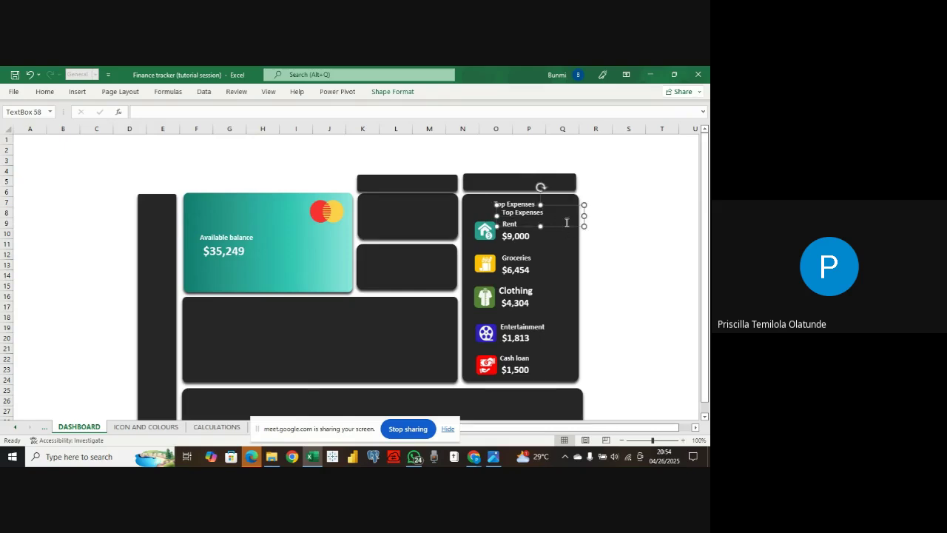
{"action": "left_click_drag", "start_coordinate": [566, 226], "coordinate": [253, 317]}
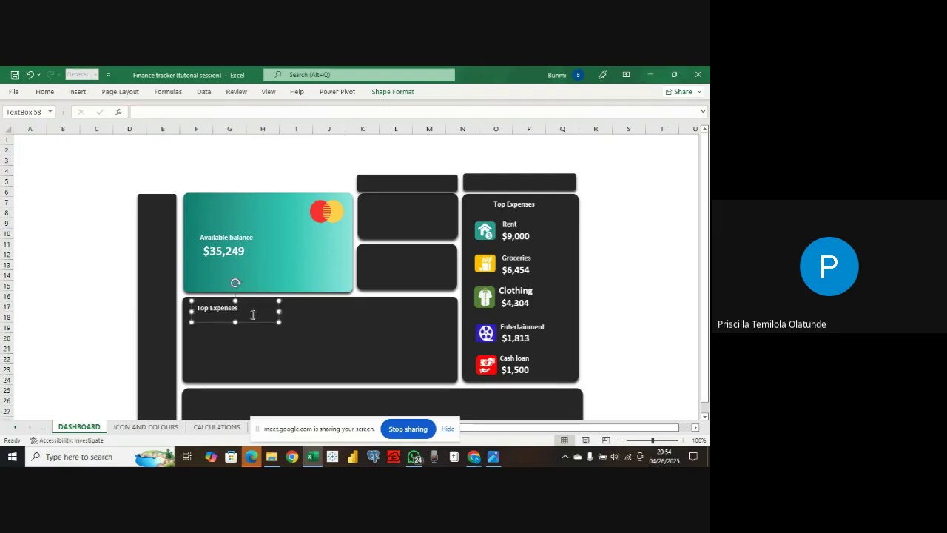
{"action": "left_click", "coordinate": [242, 309]}
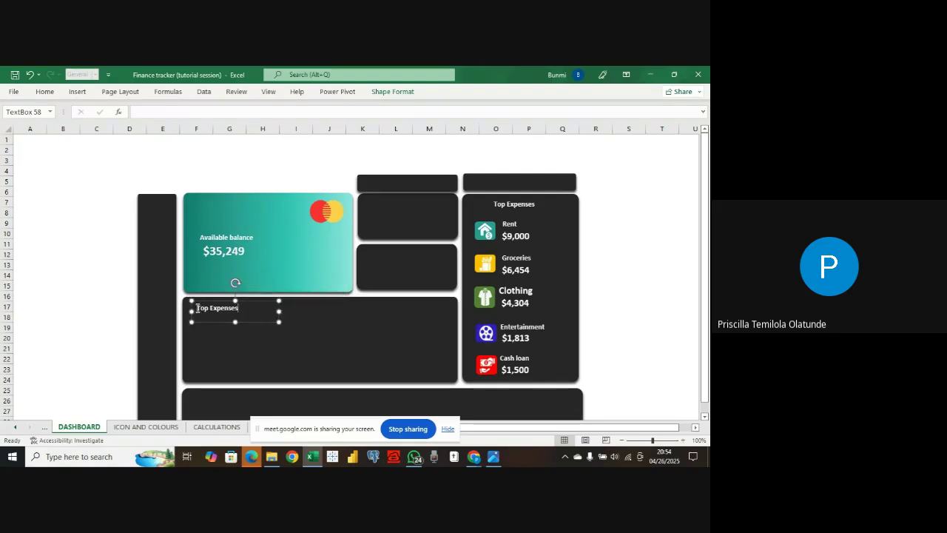
{"action": "left_click_drag", "start_coordinate": [196, 307], "coordinate": [249, 310]}
{"action": "type", "text": "In"}
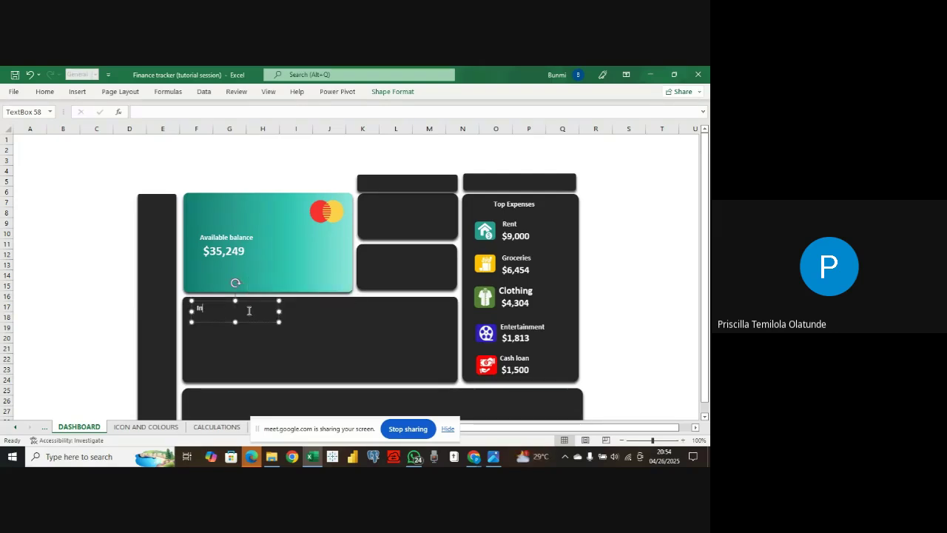
{"action": "type", "text": "come Sources"}
{"action": "left_click", "coordinate": [230, 333]}
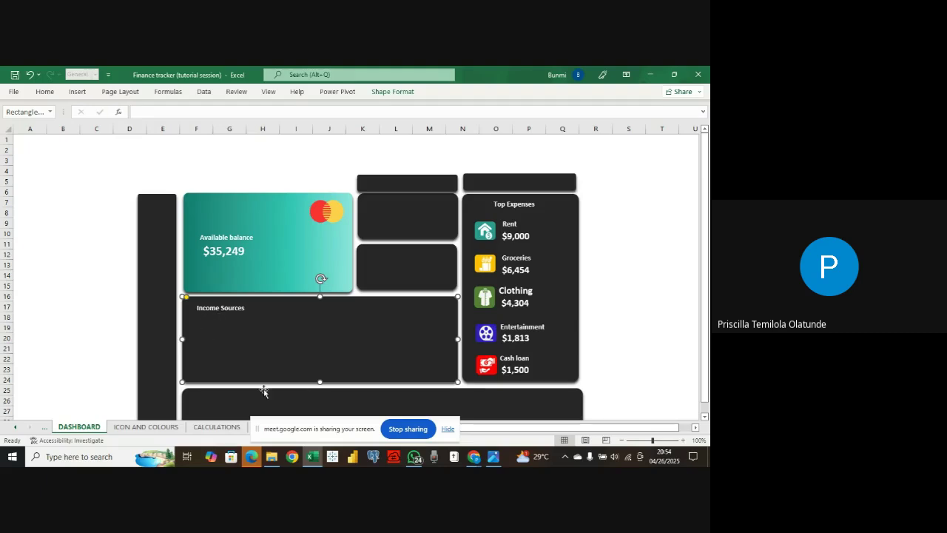
- Sort the income pivot table on the CALCULATIONS sheet in descending order by Sum of Credit
{"action": "left_click", "coordinate": [216, 427]}
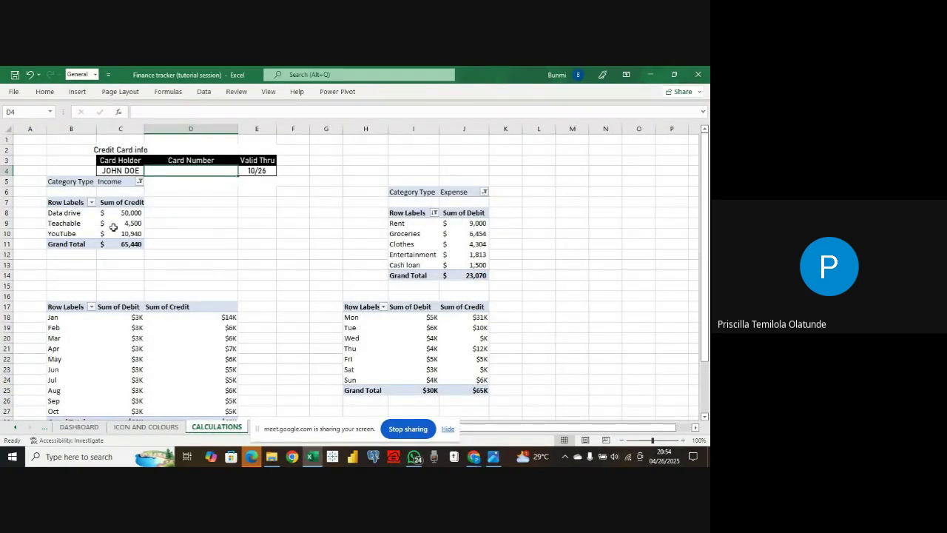
{"action": "left_click", "coordinate": [91, 202]}
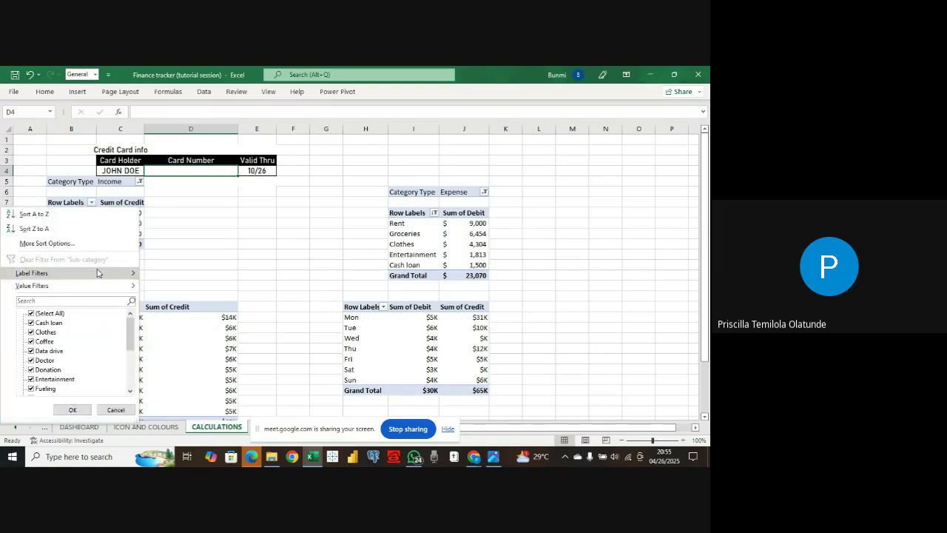
{"action": "left_click", "coordinate": [102, 244]}
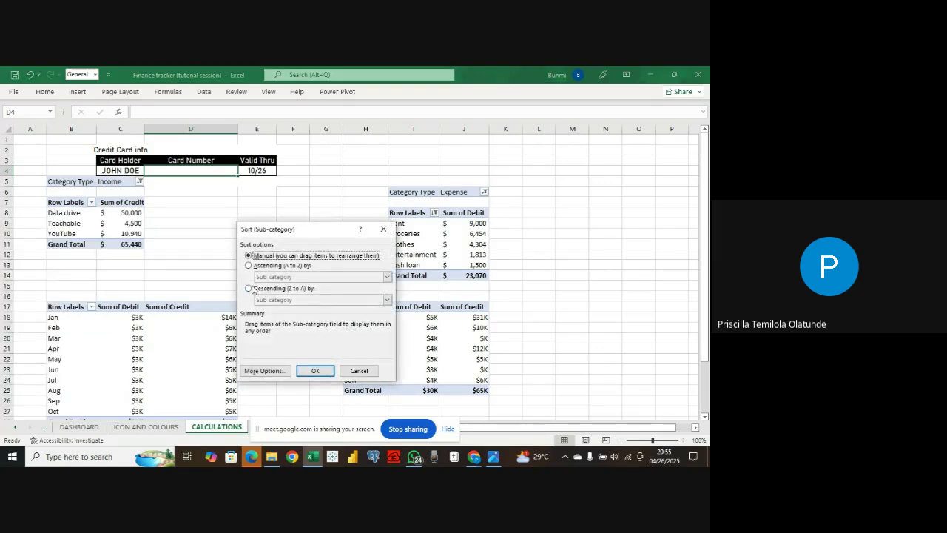
{"action": "left_click", "coordinate": [248, 288]}
{"action": "left_click", "coordinate": [387, 299]}
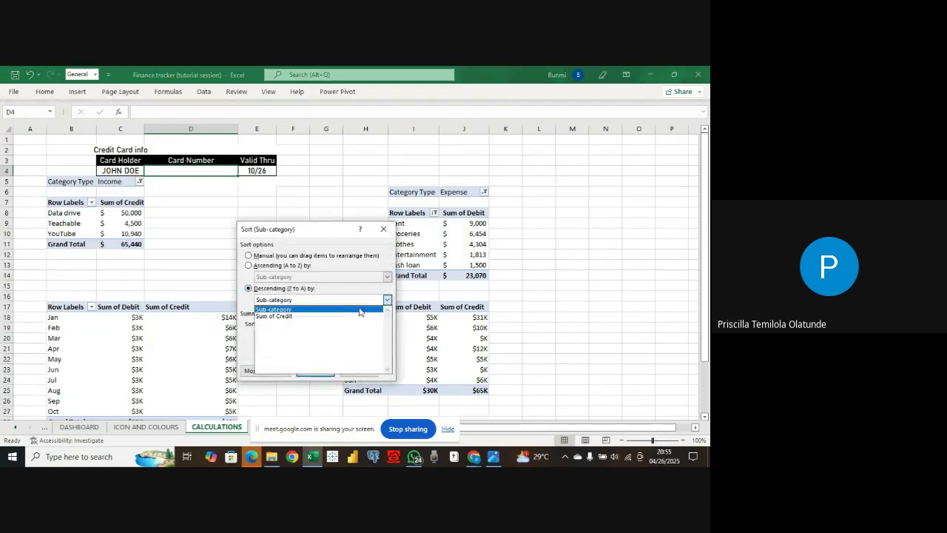
{"action": "left_click", "coordinate": [353, 316]}
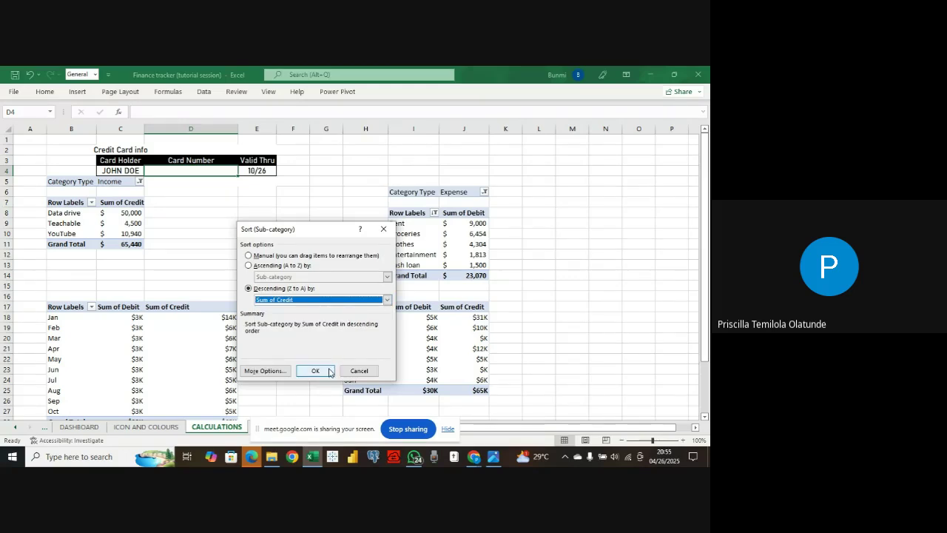
{"action": "left_click", "coordinate": [327, 370]}
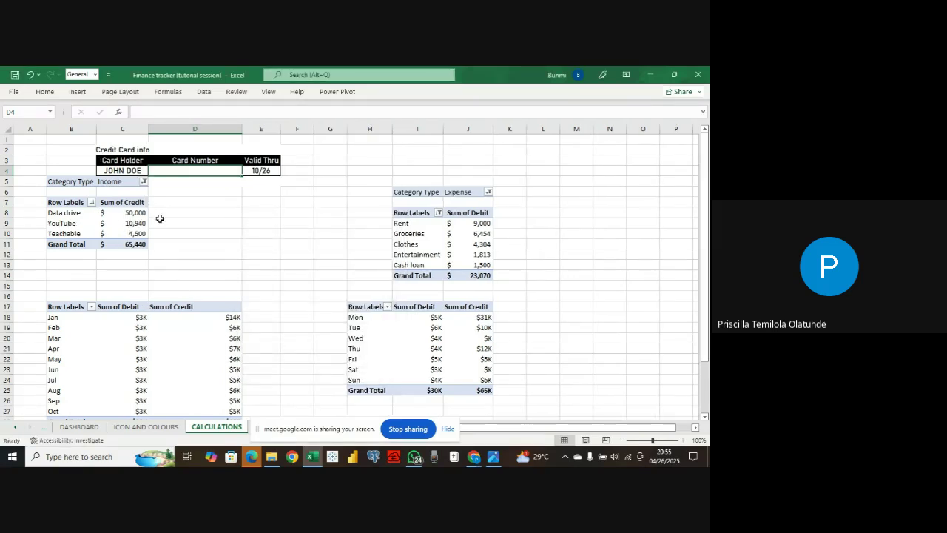
- Duplicate the Income Sources heading on the DASHBOARD sheet and offset both text boxes from the panel's edge, with one below the other
{"action": "left_click", "coordinate": [78, 426]}
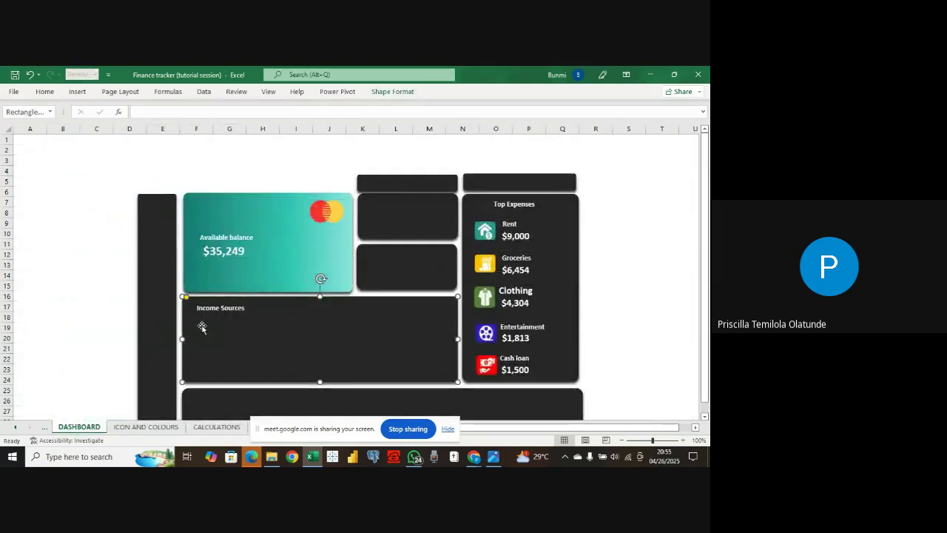
{"action": "left_click", "coordinate": [512, 229]}
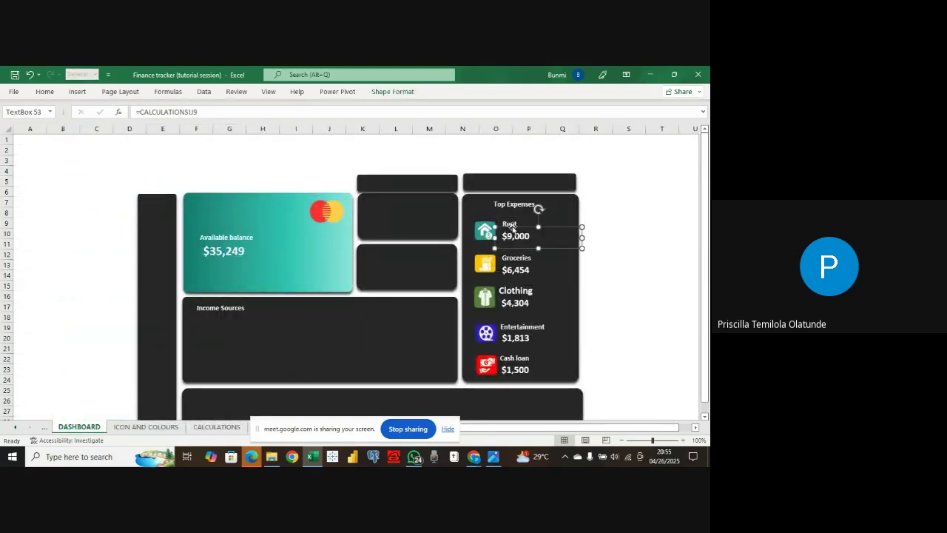
{"action": "left_click", "coordinate": [234, 311]}
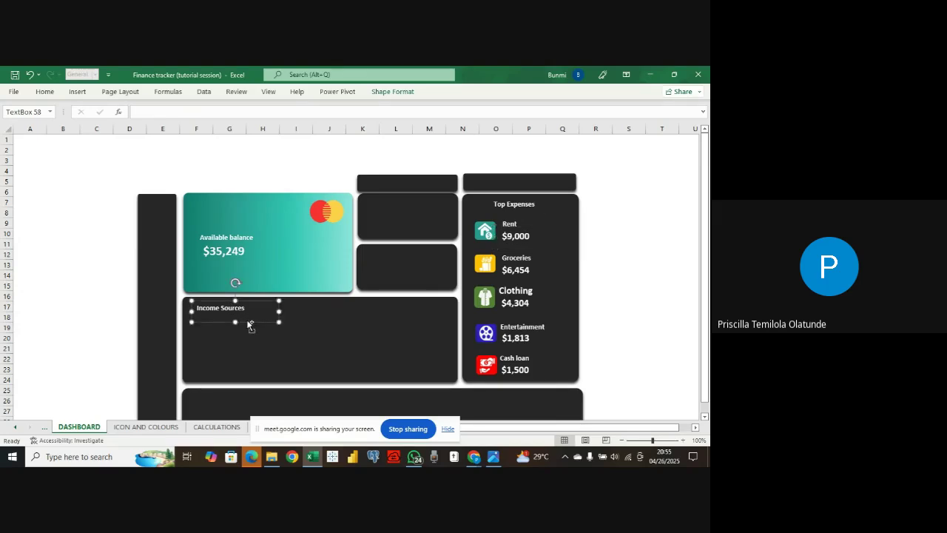
{"action": "key", "text": "ctrl+d"}
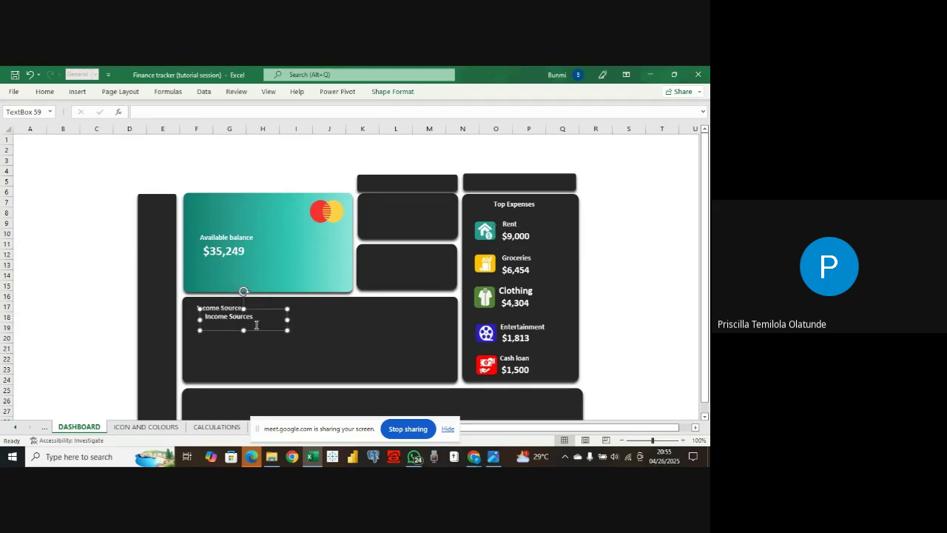
{"action": "left_click_drag", "start_coordinate": [255, 335], "coordinate": [282, 324]}
{"action": "left_click", "coordinate": [234, 312]}
- Copy the D, YouTube and T icons from the ICON AND COLOURS sheet into the dashboard's Income Sources panel and stack them along its inner edge
{"action": "left_click", "coordinate": [122, 426]}
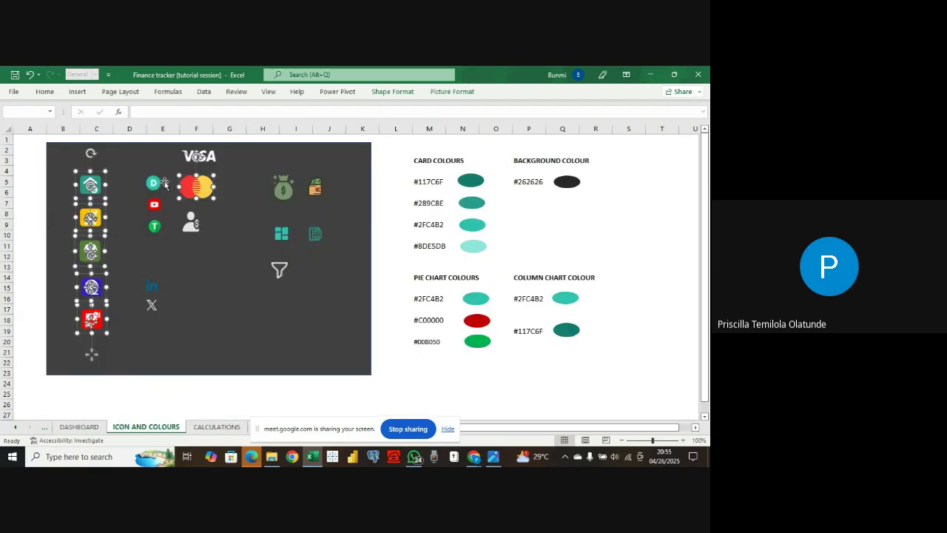
{"action": "left_click", "coordinate": [153, 184]}
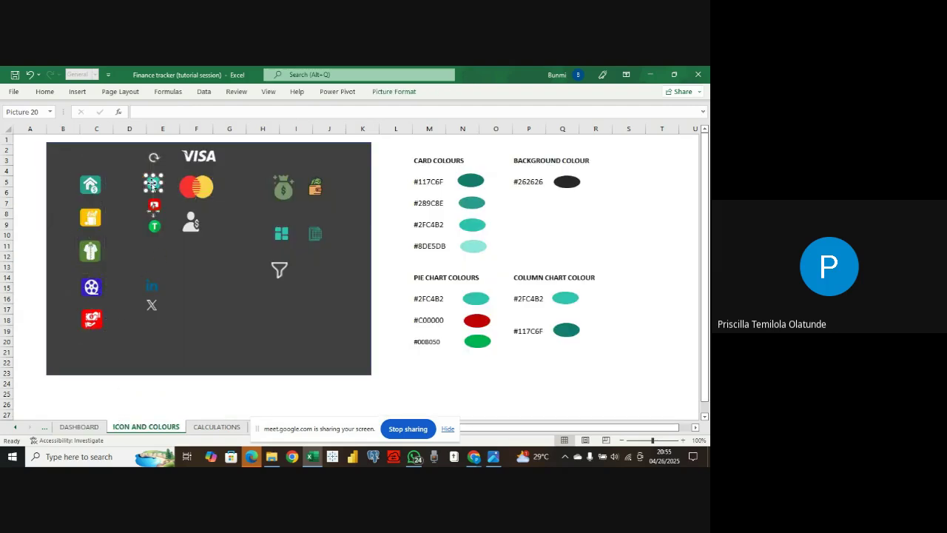
{"action": "left_click", "coordinate": [156, 227], "text": "ctrl"}
{"action": "left_click", "coordinate": [158, 226]}
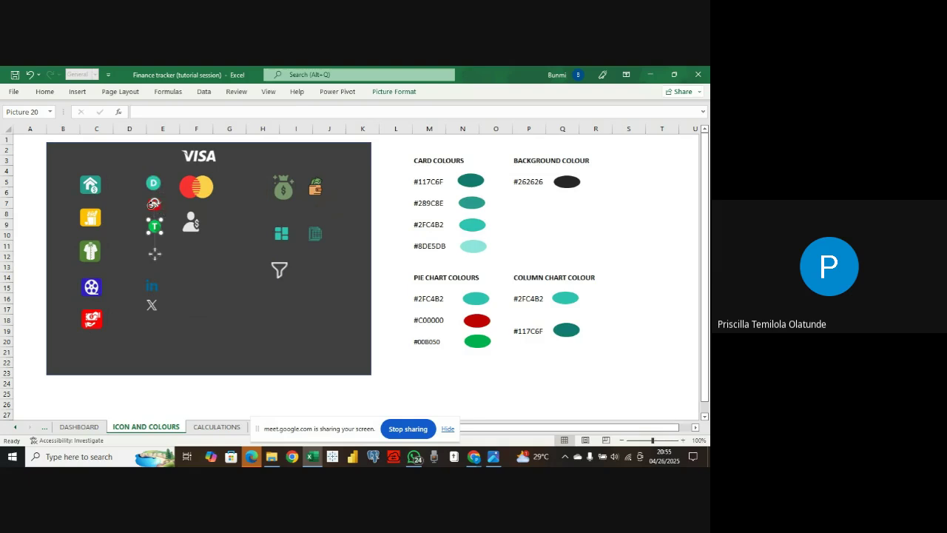
{"action": "key", "text": "Escape"}
{"action": "left_click", "coordinate": [154, 183]}
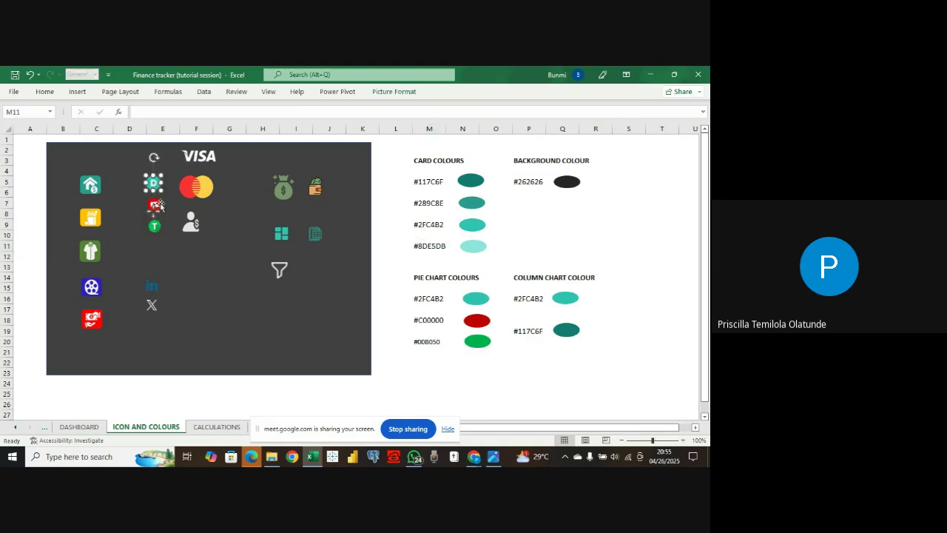
{"action": "left_click", "coordinate": [157, 205], "text": "ctrl"}
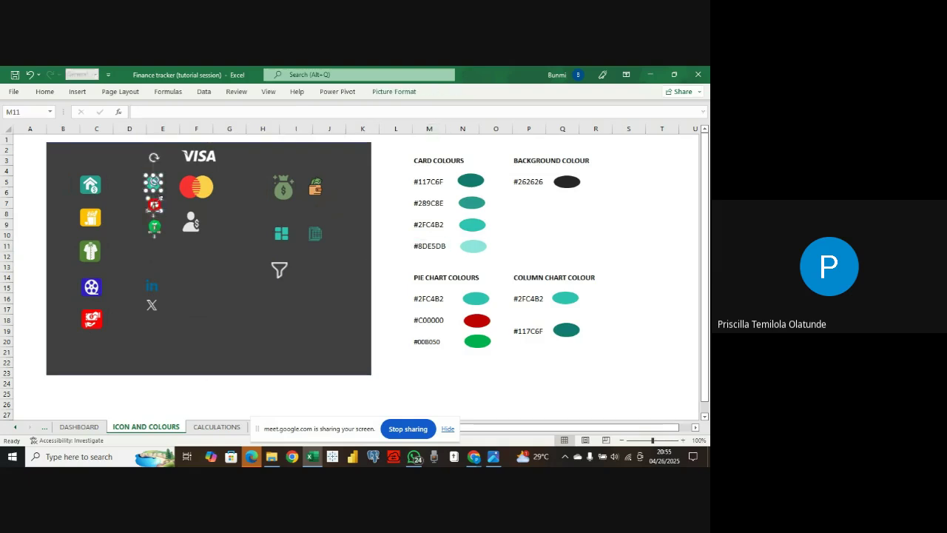
{"action": "left_click", "coordinate": [156, 226], "text": "ctrl"}
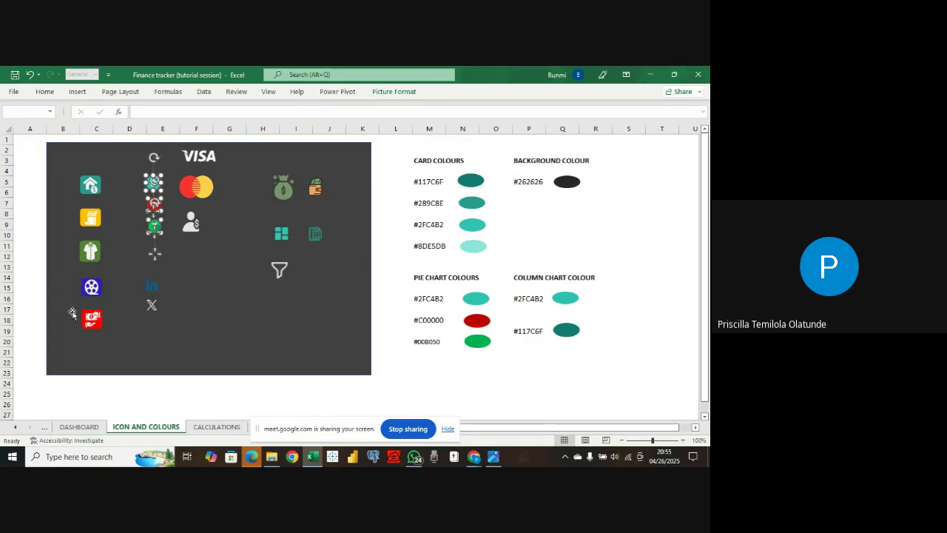
{"action": "left_click", "coordinate": [79, 427]}
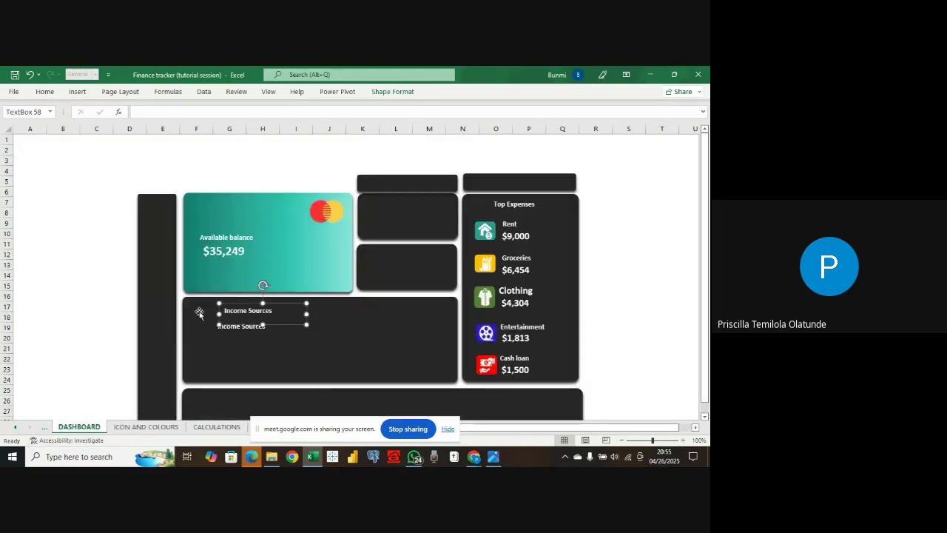
{"action": "left_click", "coordinate": [196, 326]}
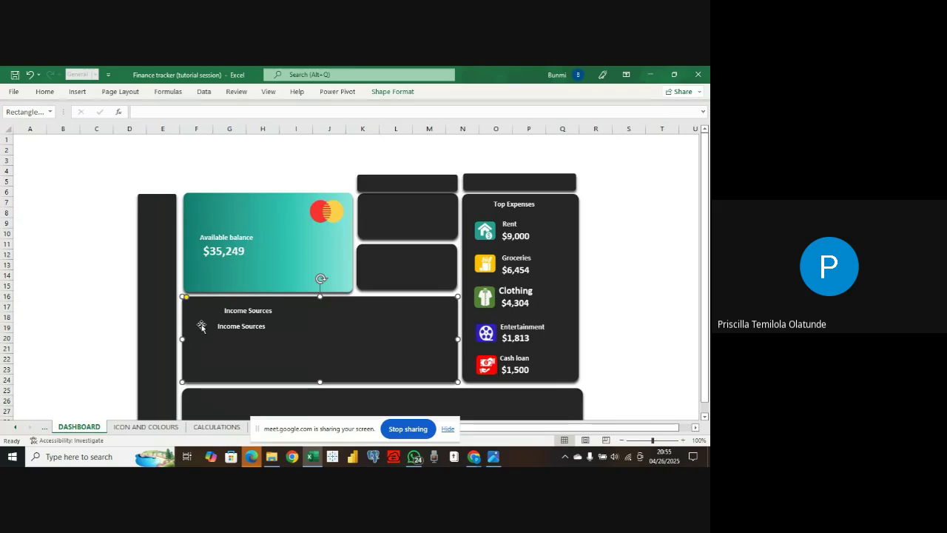
{"action": "key", "text": "ctrl+v"}
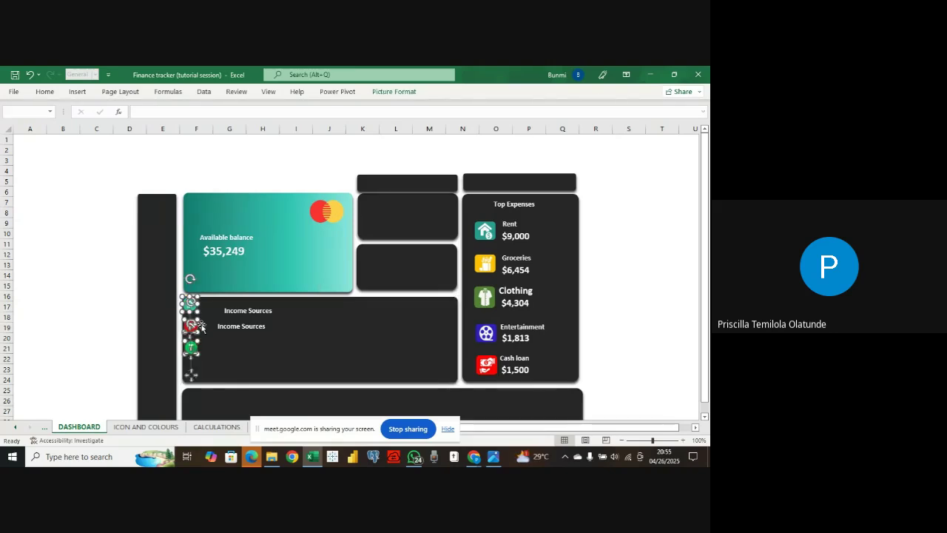
{"action": "left_click_drag", "start_coordinate": [189, 320], "coordinate": [198, 340]}
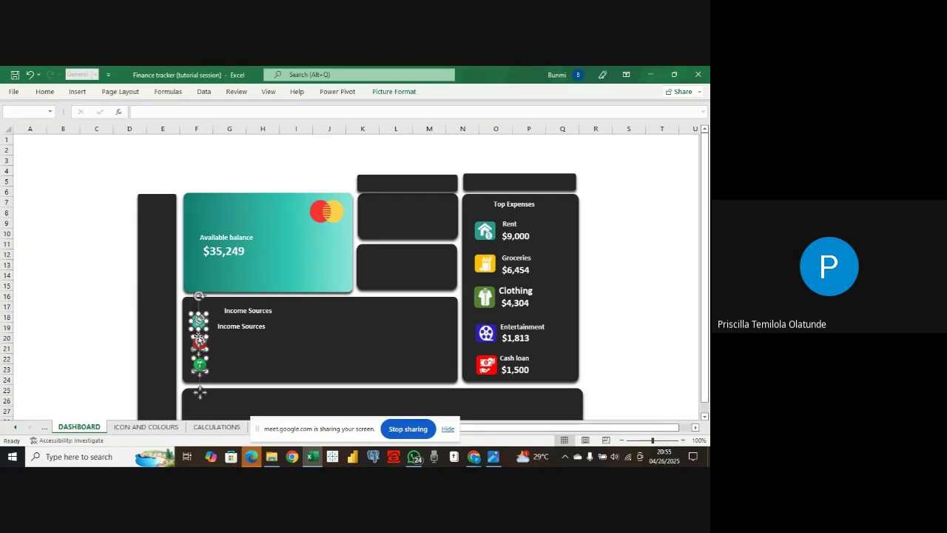
- Move the Income Sources heading to the top of its panel and place its duplicate beside the D icon
{"action": "left_click", "coordinate": [233, 314]}
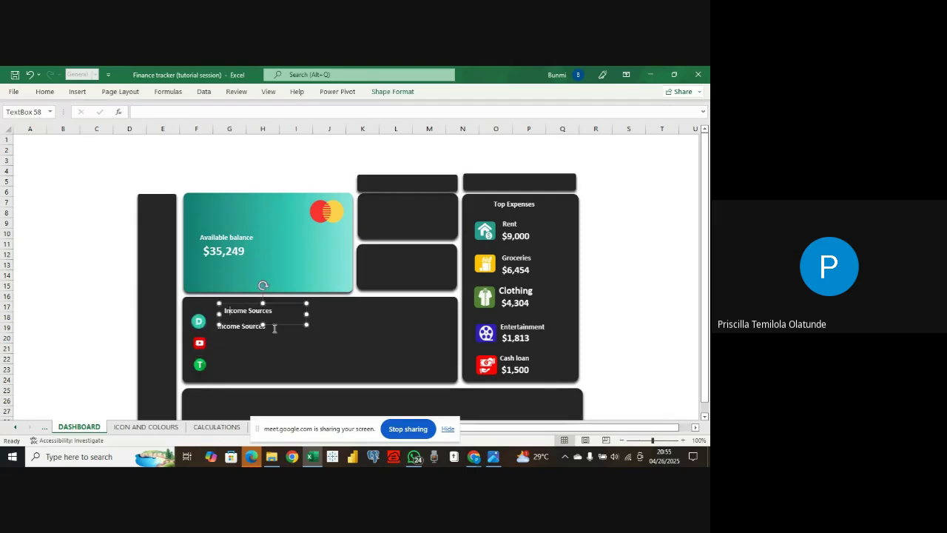
{"action": "left_click_drag", "start_coordinate": [277, 324], "coordinate": [263, 319]}
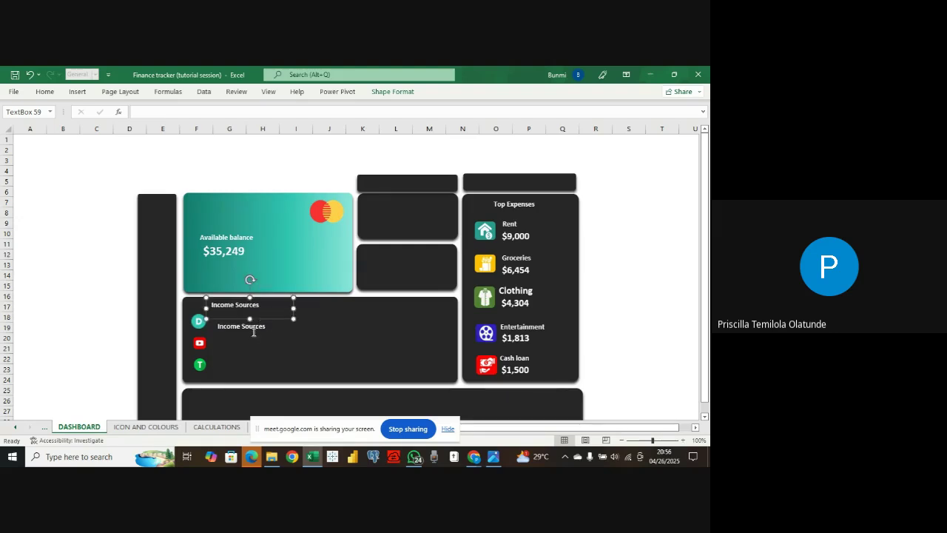
{"action": "left_click", "coordinate": [253, 334]}
{"action": "left_click_drag", "start_coordinate": [270, 340], "coordinate": [264, 333]}
- Replace the text of the label beside the D icon with "Data Drive"
{"action": "right_click", "coordinate": [263, 323]}
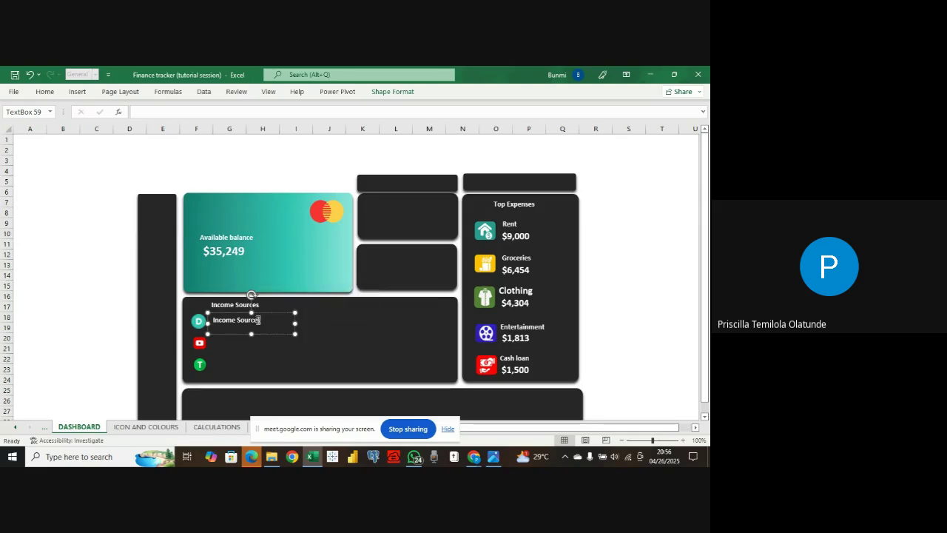
{"action": "double_click", "coordinate": [249, 320]}
{"action": "key", "text": "BackSpace"}
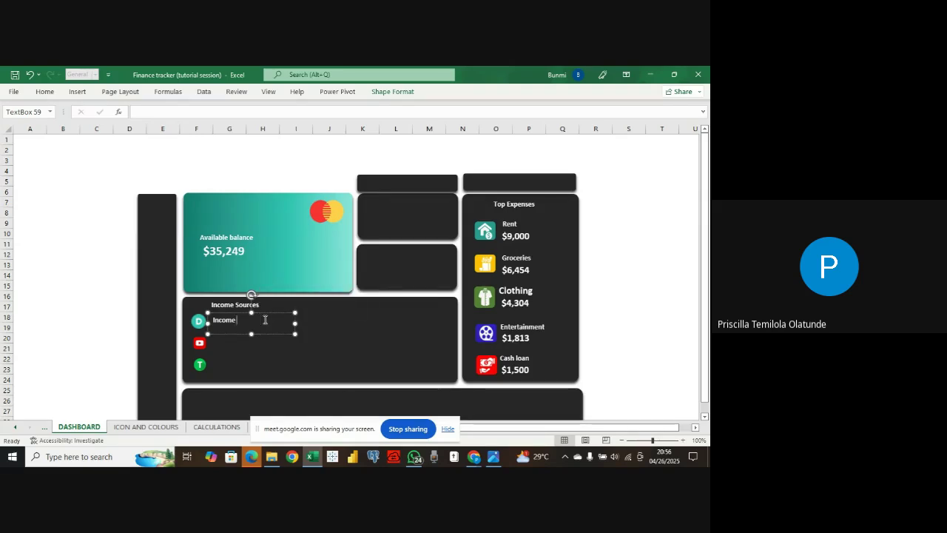
{"action": "key", "text": "ctrl+BackSpace"}
{"action": "type", "text": "Data Drive"}
{"action": "left_click", "coordinate": [273, 339]}
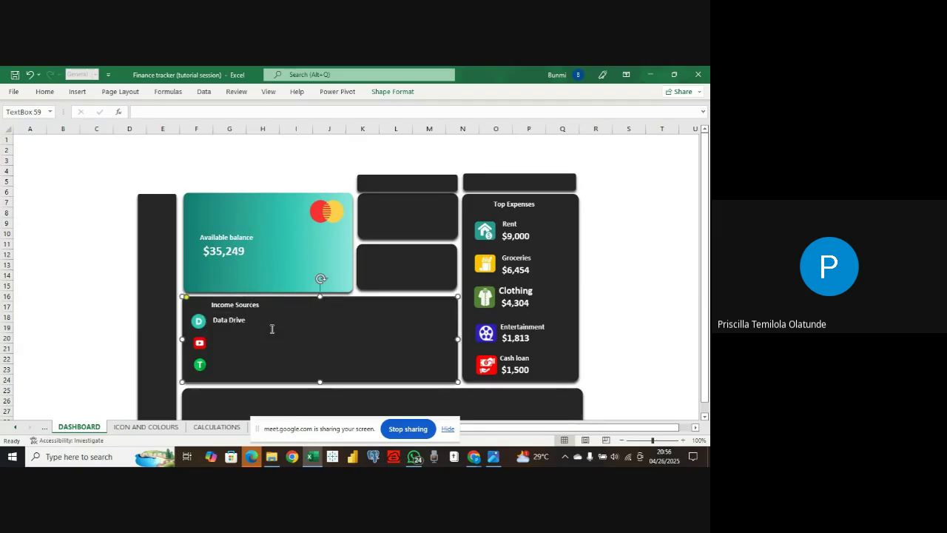
- Duplicate the Data Drive label, place the copy beside the YouTube icon and change its text to "Youtube"
{"action": "left_click", "coordinate": [272, 331]}
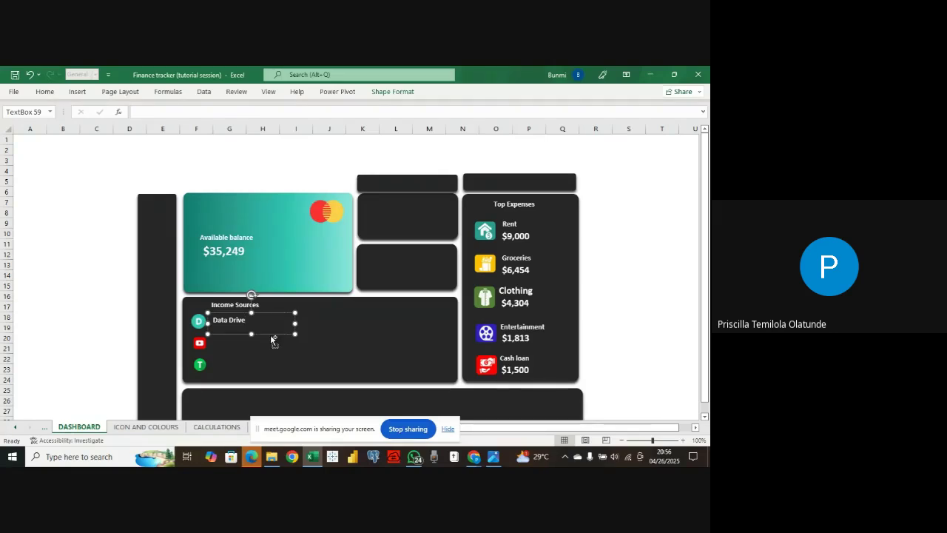
{"action": "key", "text": "ctrl+d"}
{"action": "left_click_drag", "start_coordinate": [273, 342], "coordinate": [264, 352]}
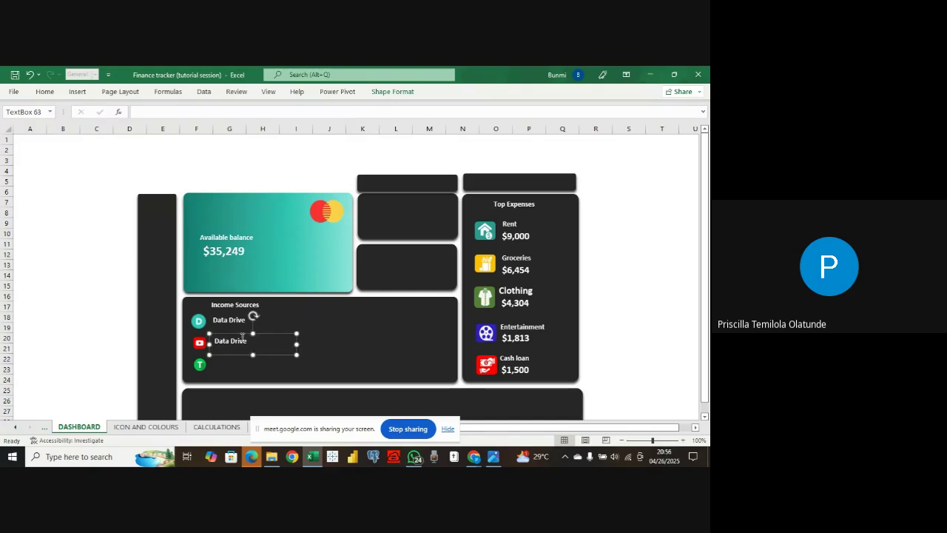
{"action": "double_click", "coordinate": [245, 342]}
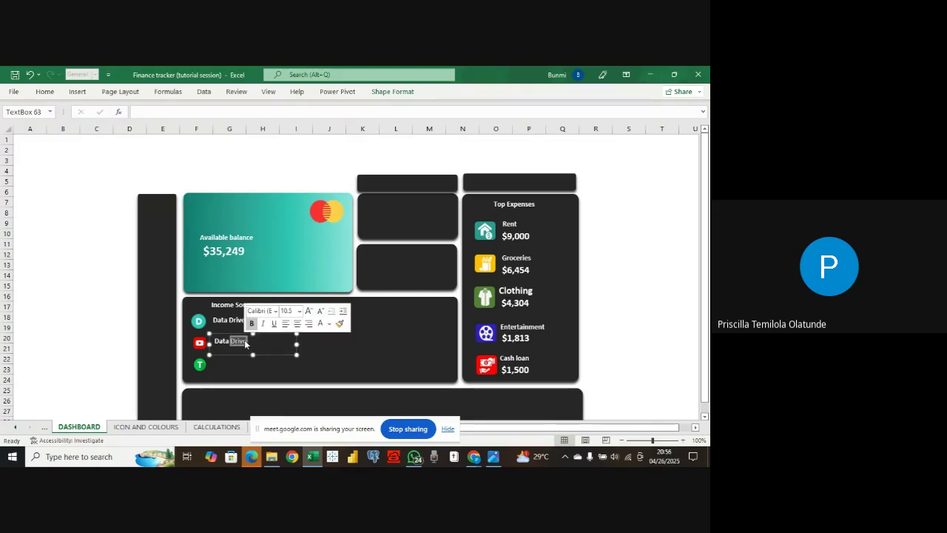
{"action": "key", "text": "BackSpace"}
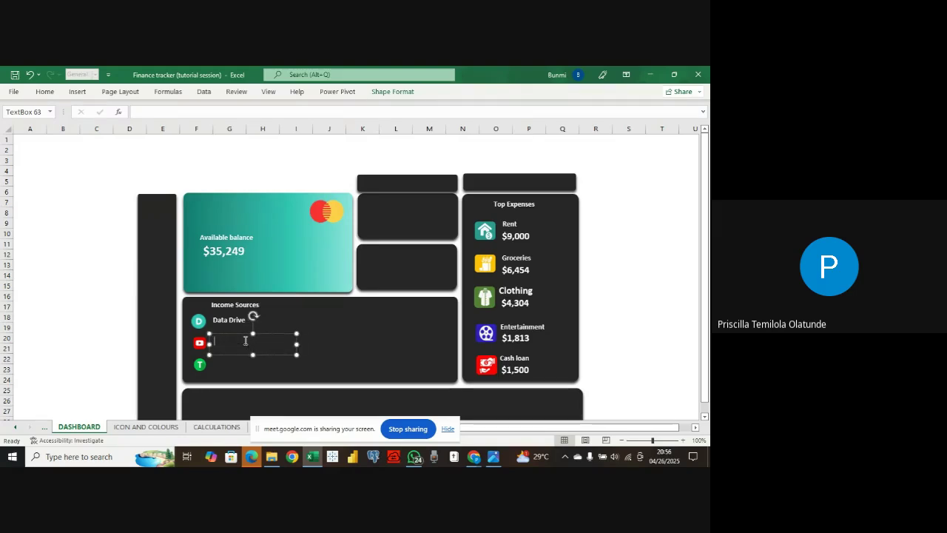
{"action": "type", "text": "Youtube"}
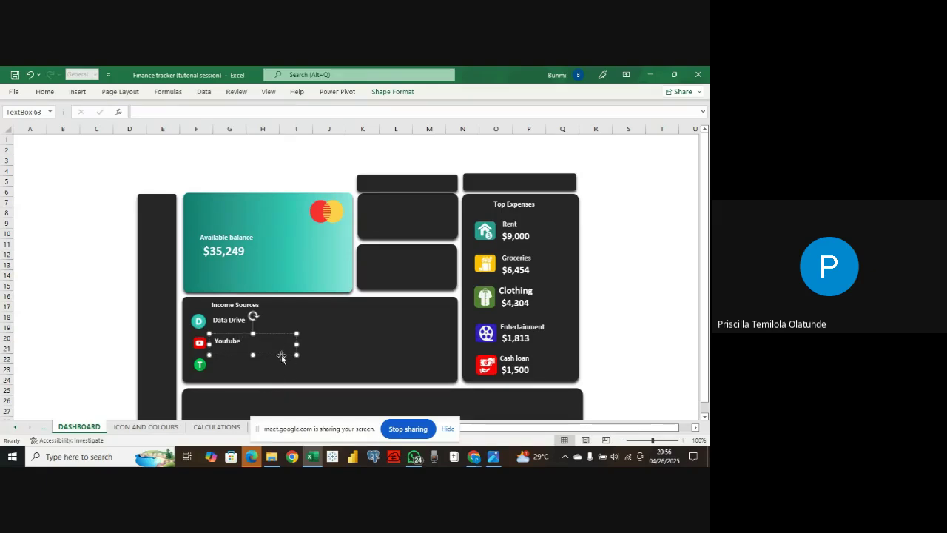
- Duplicate the Youtube label beside the T icon and replace the copy's text with "Teachable"
{"action": "key", "text": "ctrl+d"}
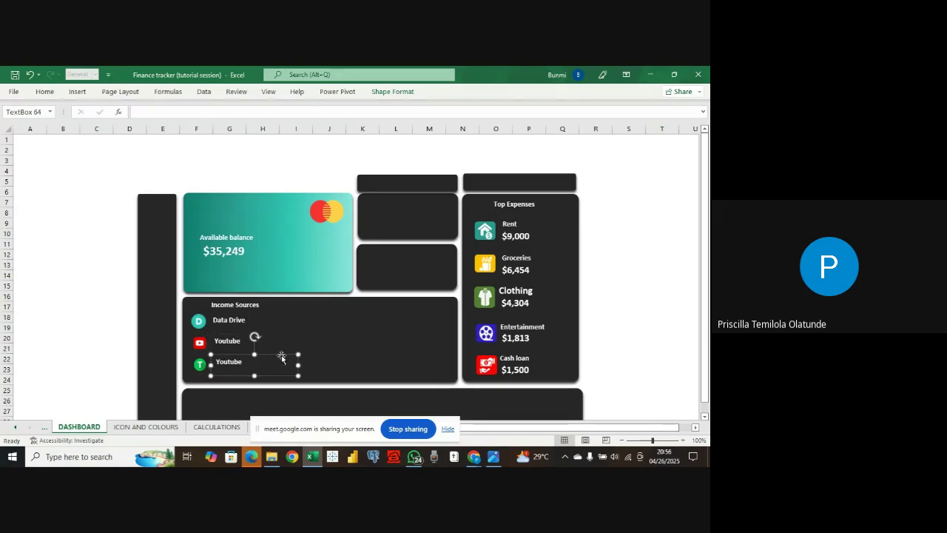
{"action": "double_click", "coordinate": [243, 361]}
{"action": "left_click", "coordinate": [243, 361]}
{"action": "left_click", "coordinate": [243, 361]}
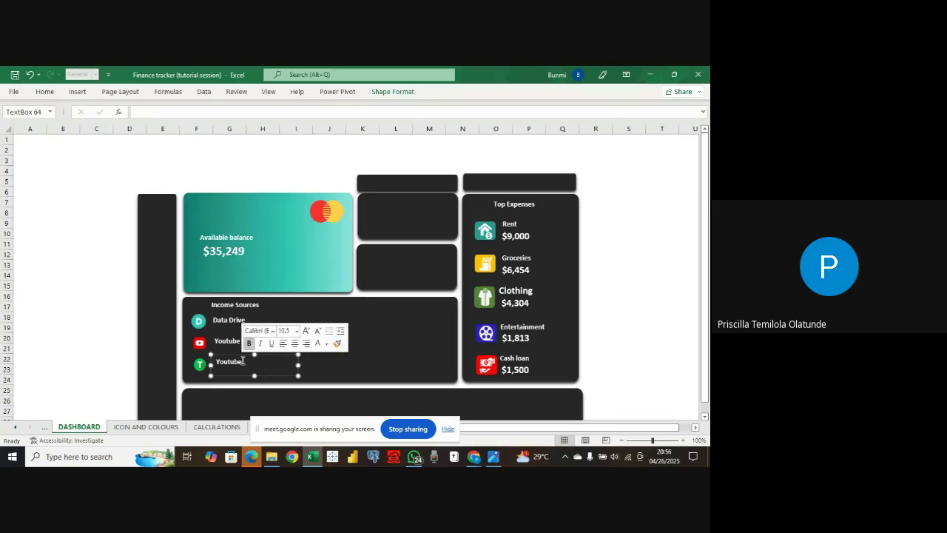
{"action": "key", "text": "BackSpace"}
{"action": "key", "text": "BackSpace"}
{"action": "key", "text": "BackSpace"}
{"action": "key", "text": "BackSpace"}
{"action": "key", "text": "BackSpace"}
{"action": "key", "text": "BackSpace"}
{"action": "key", "text": "BackSpace"}
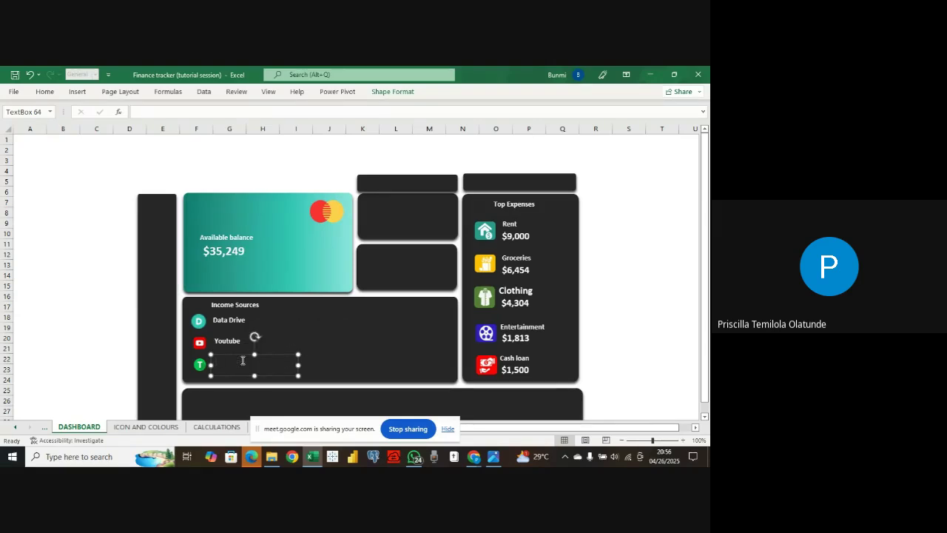
{"action": "type", "text": "Teachable"}
- Align the Data Drive, Youtube and Teachable labels with one another and level with their icons
{"action": "left_click_drag", "start_coordinate": [283, 375], "coordinate": [266, 336]}
{"action": "left_click", "coordinate": [251, 346]}
{"action": "left_click", "coordinate": [231, 319]}
{"action": "left_click", "coordinate": [317, 334]}
- Duplicate the Data Drive label, place the copy just after the original on the same row and clear its text
{"action": "left_click", "coordinate": [238, 325]}
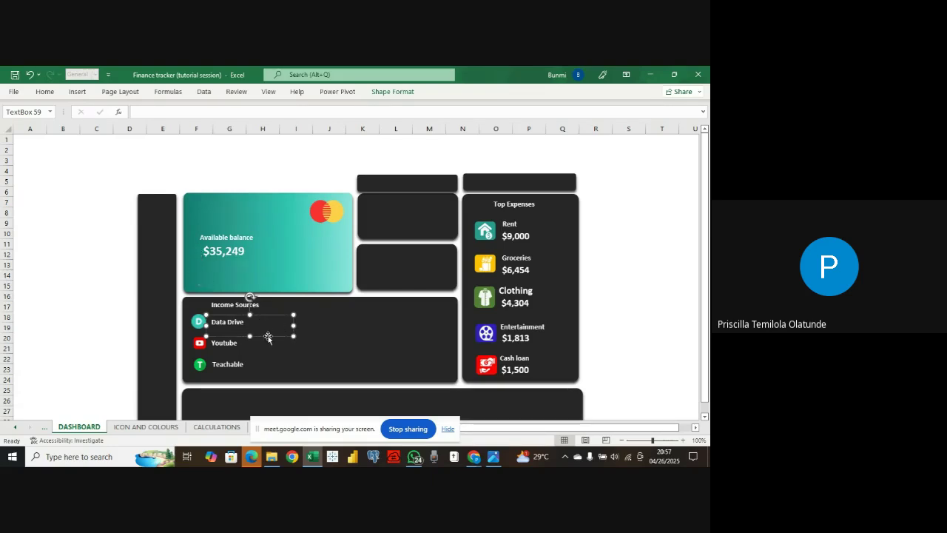
{"action": "key", "text": "ctrl+d"}
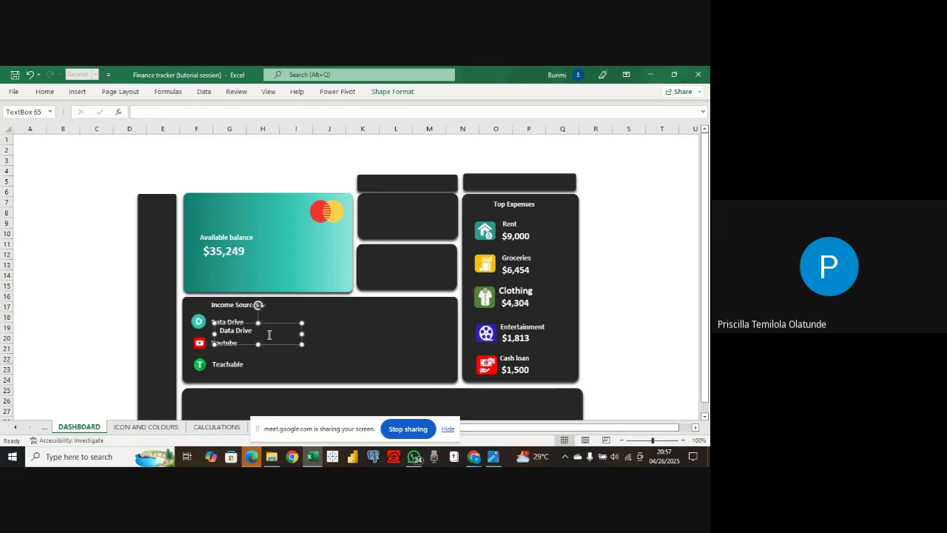
{"action": "left_click_drag", "start_coordinate": [273, 344], "coordinate": [308, 330]}
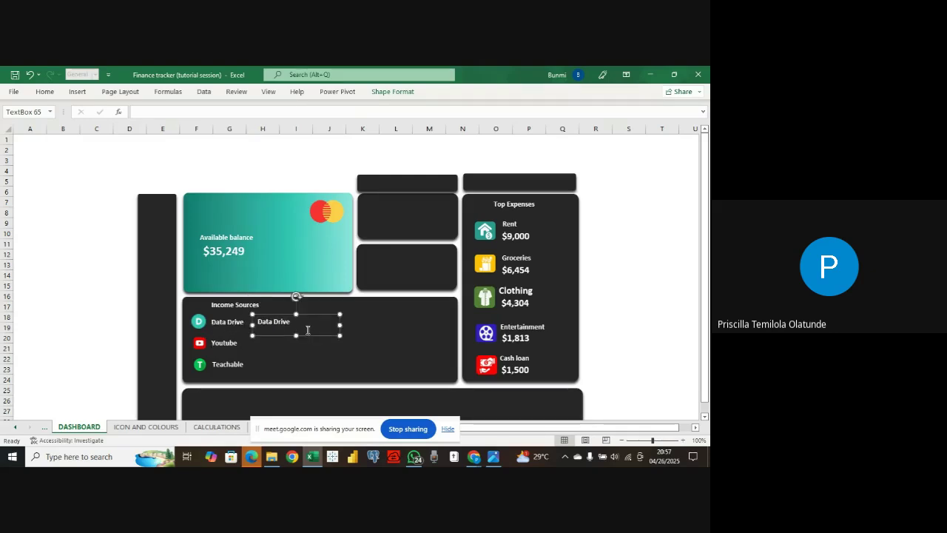
{"action": "left_click", "coordinate": [297, 323]}
{"action": "key", "text": "BackSpace"}
{"action": "key", "text": "BackSpace"}
{"action": "key", "text": "BackSpace"}
{"action": "key", "text": "BackSpace"}
{"action": "key", "text": "BackSpace"}
{"action": "key", "text": "BackSpace"}
{"action": "key", "text": "BackSpace"}
{"action": "key", "text": "BackSpace"}
{"action": "key", "text": "BackSpace"}
- Link the empty text box beside Data Drive to cell C8 of the CALCULATIONS sheet
{"action": "left_click", "coordinate": [192, 107]}
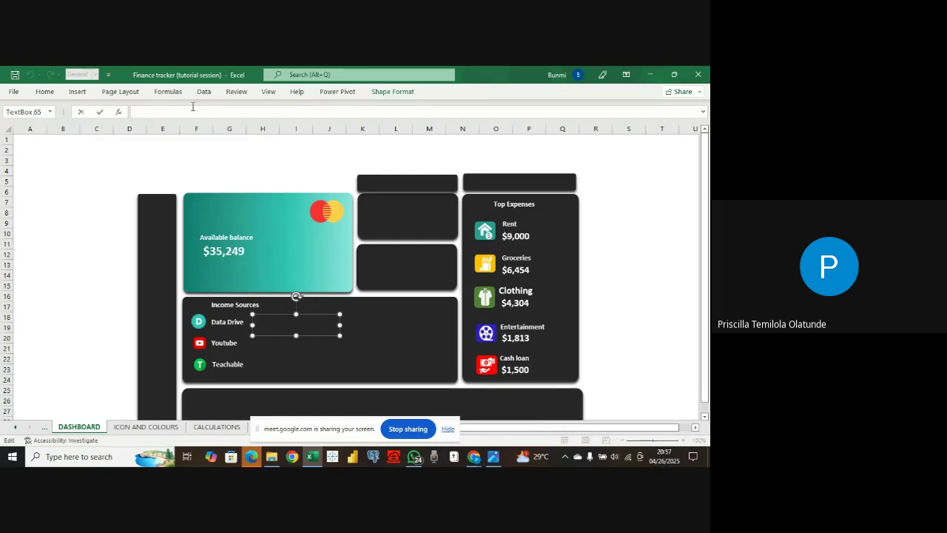
{"action": "type", "text": "="}
{"action": "left_click", "coordinate": [216, 427]}
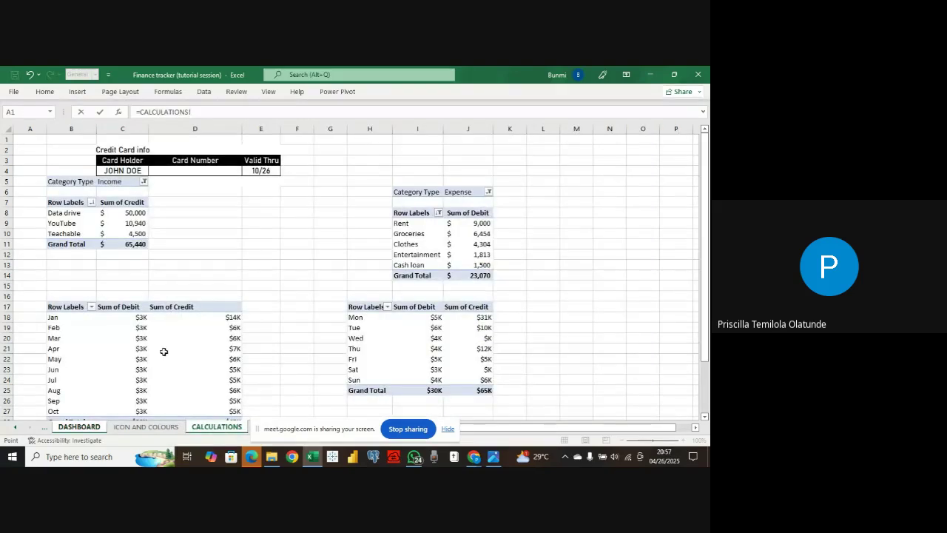
{"action": "left_click", "coordinate": [136, 212]}
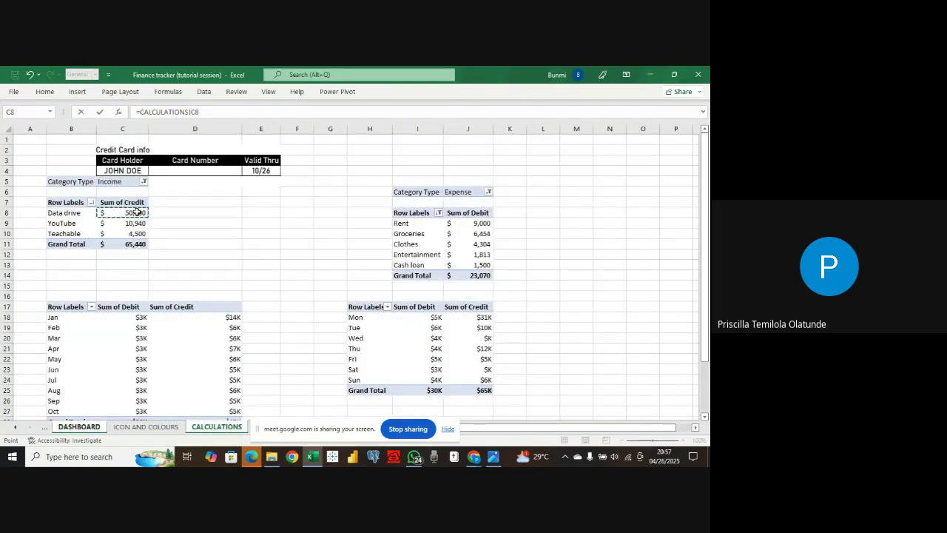
{"action": "key", "text": "Return"}
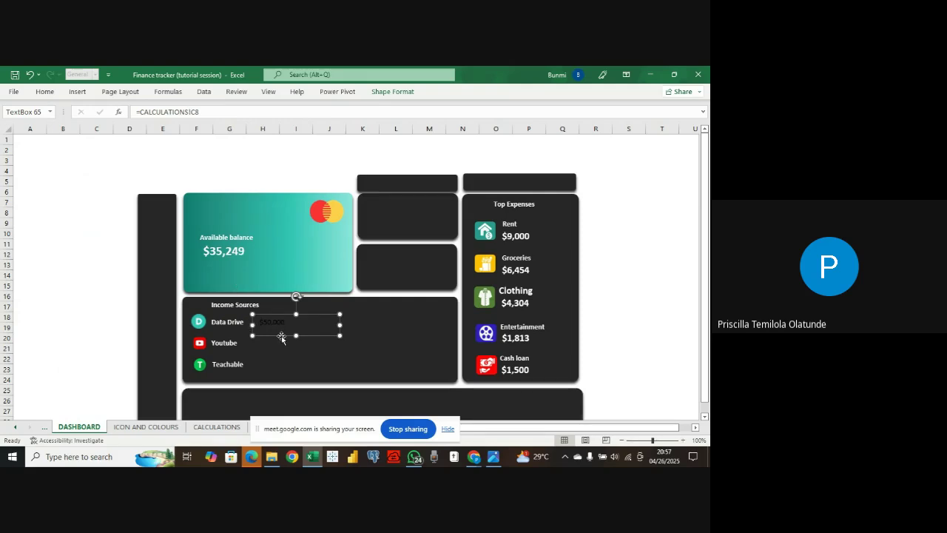
- Duplicate the Data Drive amount box, place the copy beside Youtube and link it to =CALCULATIONS!C9
{"action": "key", "text": "ctrl+d"}
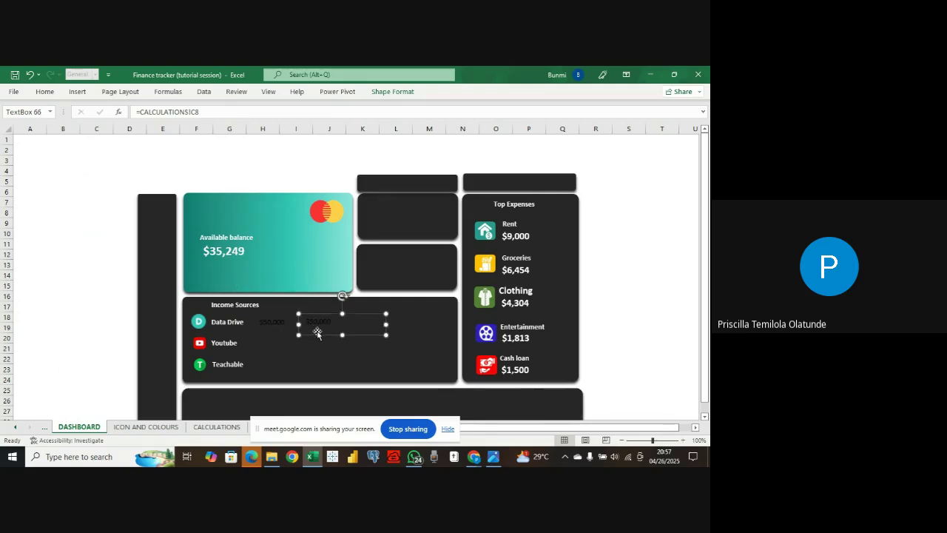
{"action": "left_click_drag", "start_coordinate": [313, 336], "coordinate": [273, 355]}
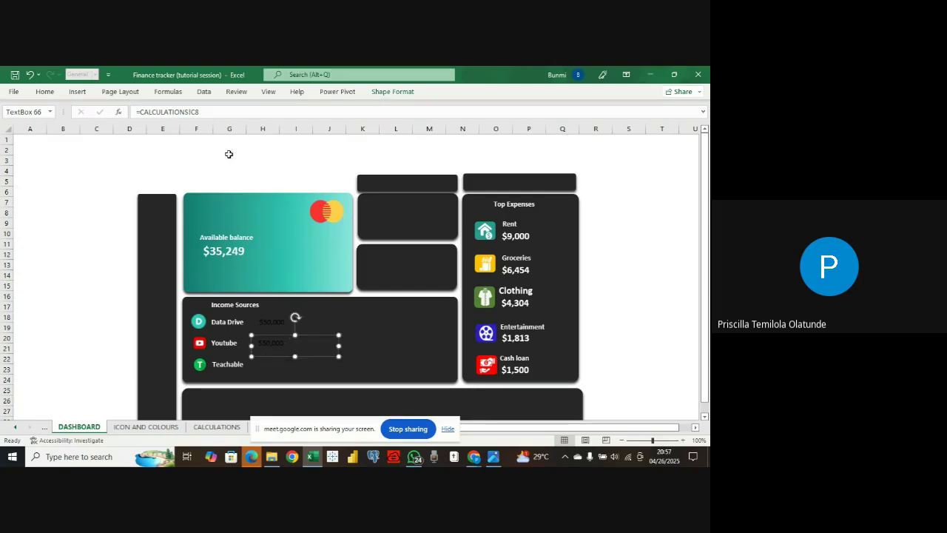
{"action": "left_click", "coordinate": [219, 110]}
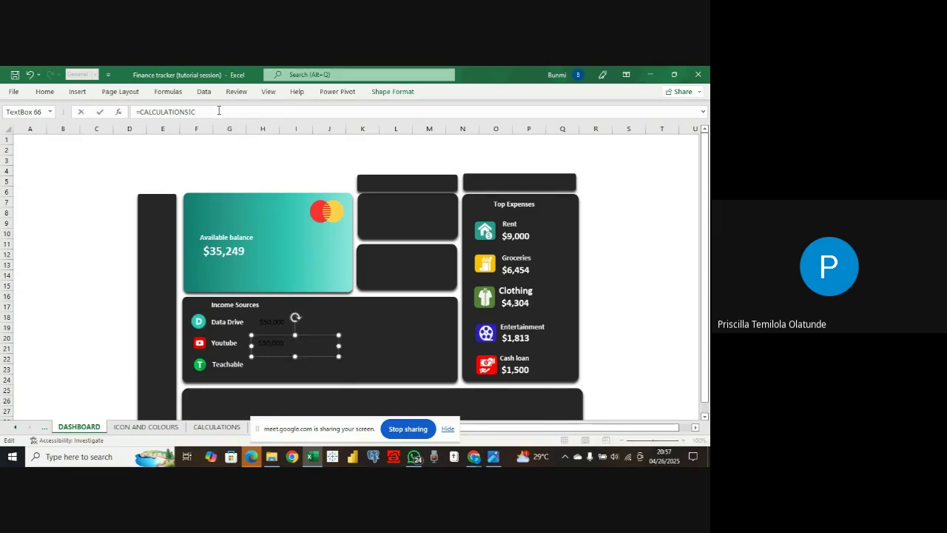
{"action": "type", "text": "9"}
{"action": "key", "text": "Return"}
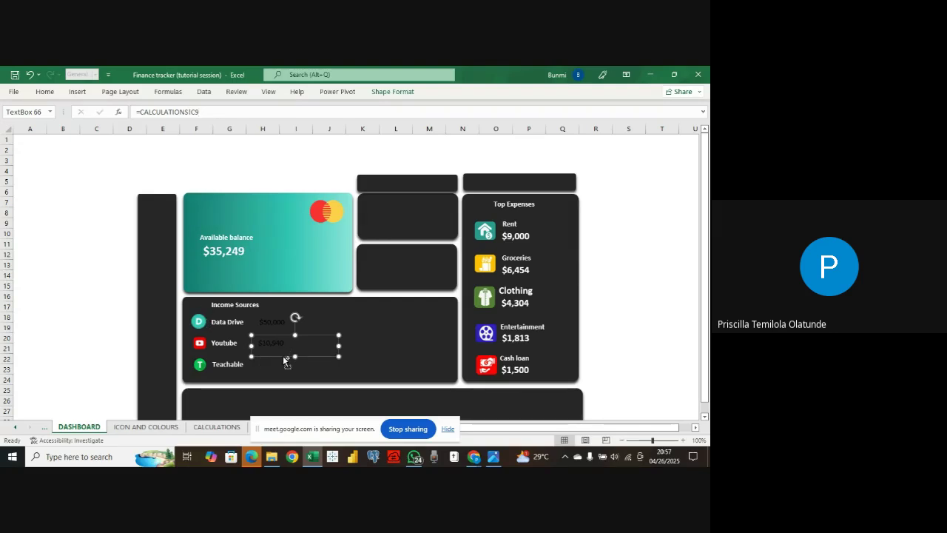
- Duplicate the Youtube amount box beside Teachable, link the copy to =CALCULATIONS!C10 and align it with the amounts above
{"action": "left_click_drag", "start_coordinate": [283, 356], "coordinate": [283, 355]}
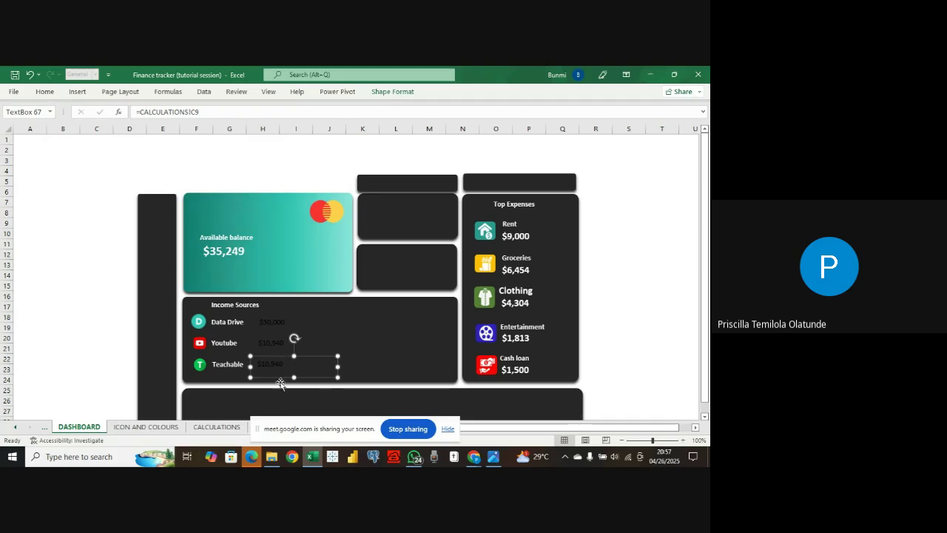
{"action": "left_click", "coordinate": [209, 113]}
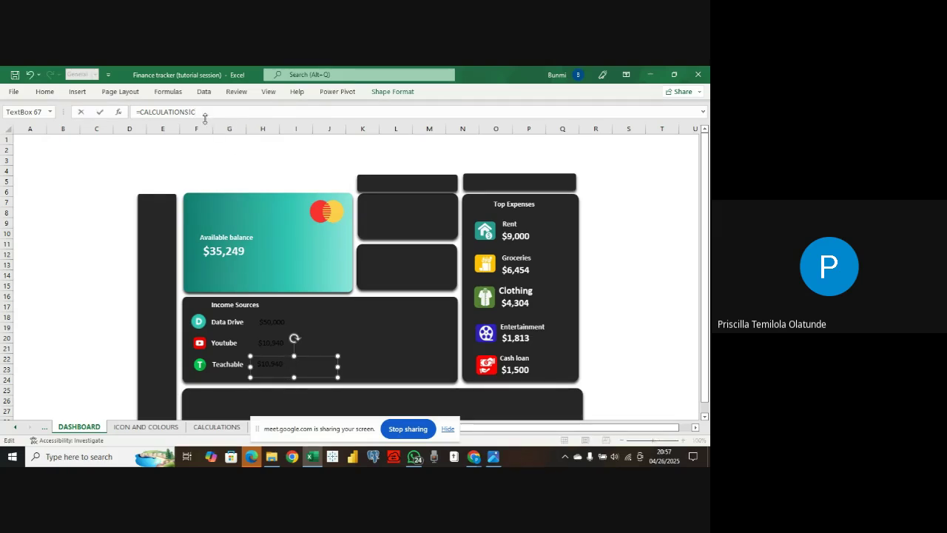
{"action": "key", "text": "Return"}
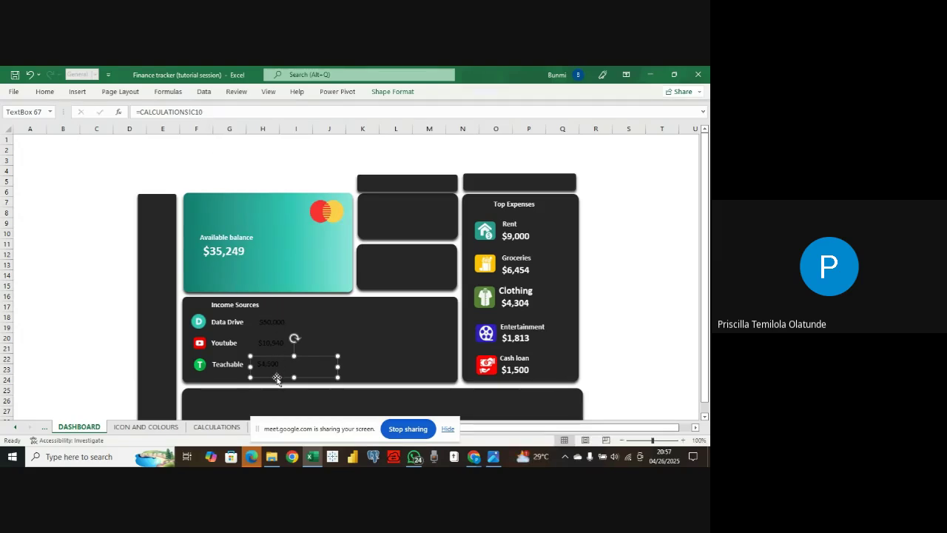
{"action": "left_click", "coordinate": [274, 342]}
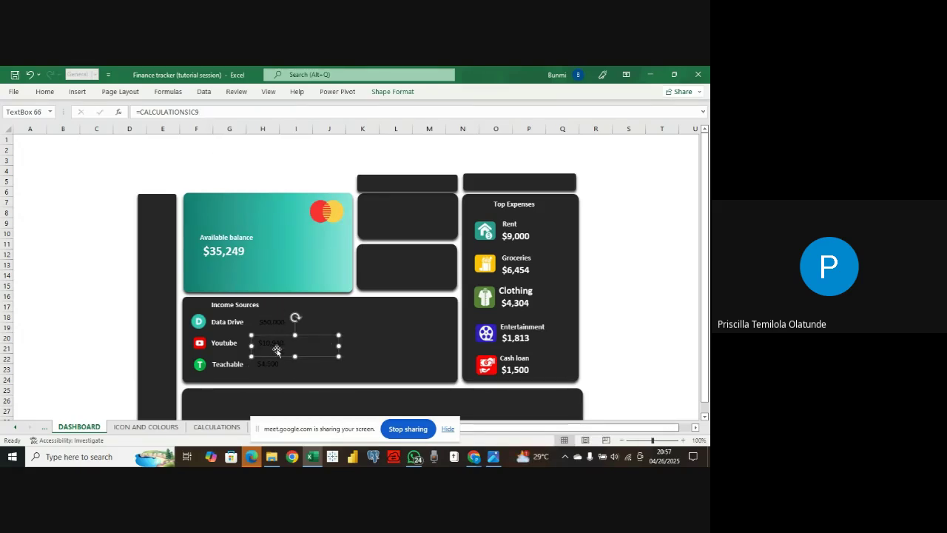
{"action": "left_click", "coordinate": [278, 363]}
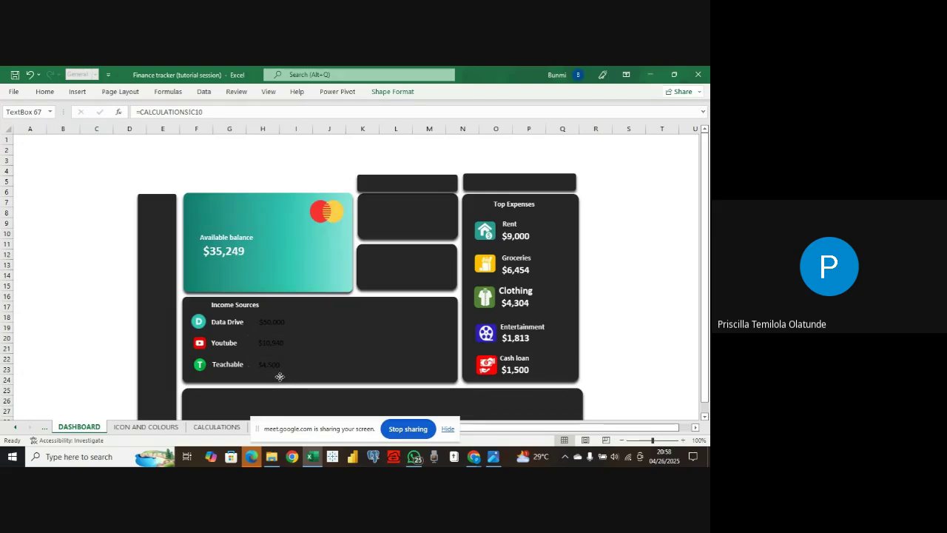
- Format the Data Drive amount in the Income Sources panel as white, bold text
{"action": "left_click", "coordinate": [264, 323]}
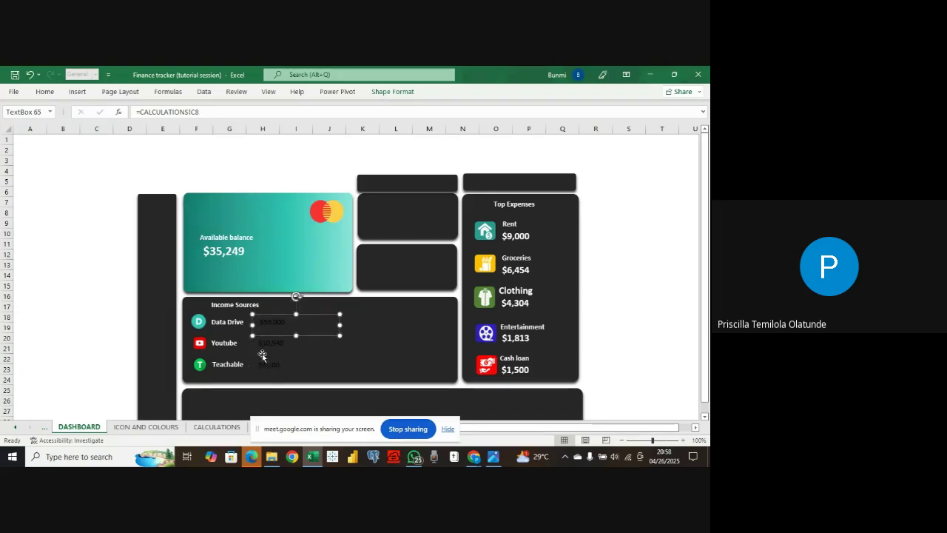
{"action": "left_click", "coordinate": [44, 93]}
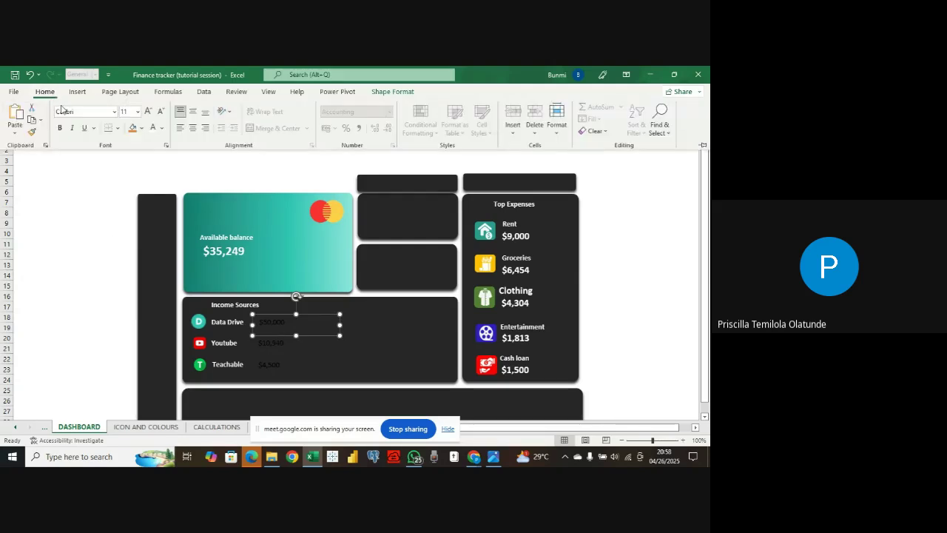
{"action": "left_click", "coordinate": [153, 130]}
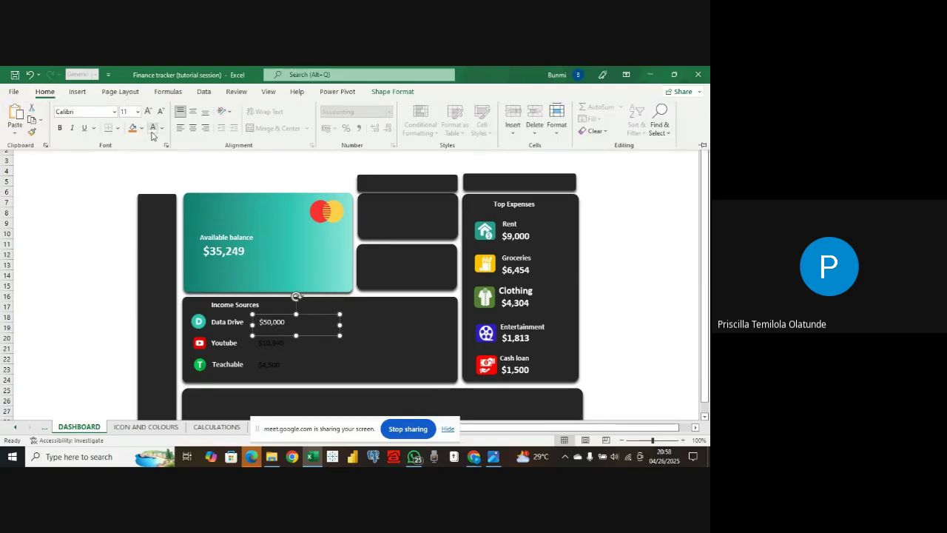
{"action": "left_click", "coordinate": [59, 128]}
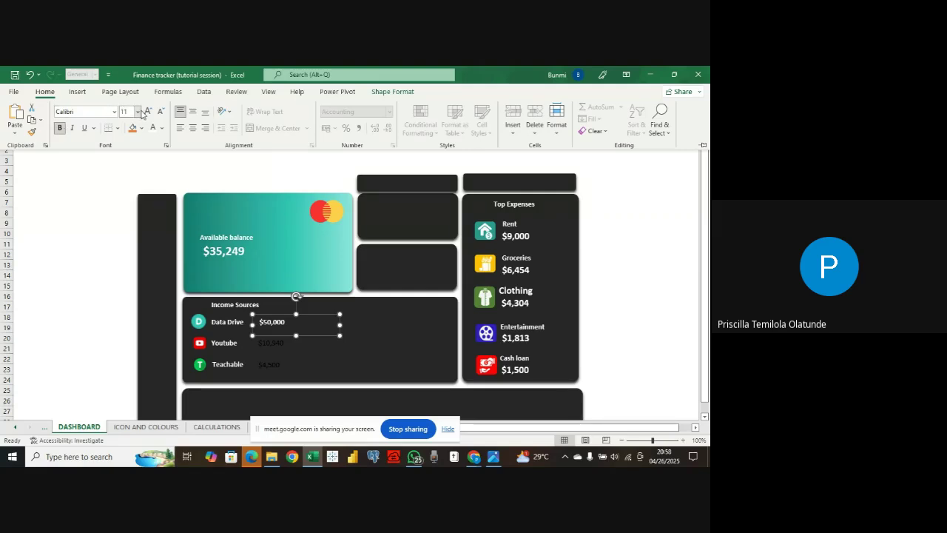
- Set the Data Drive income amount to 14 pt and copy its formatting to the Youtube and Teachable amounts
{"action": "left_click", "coordinate": [137, 112]}
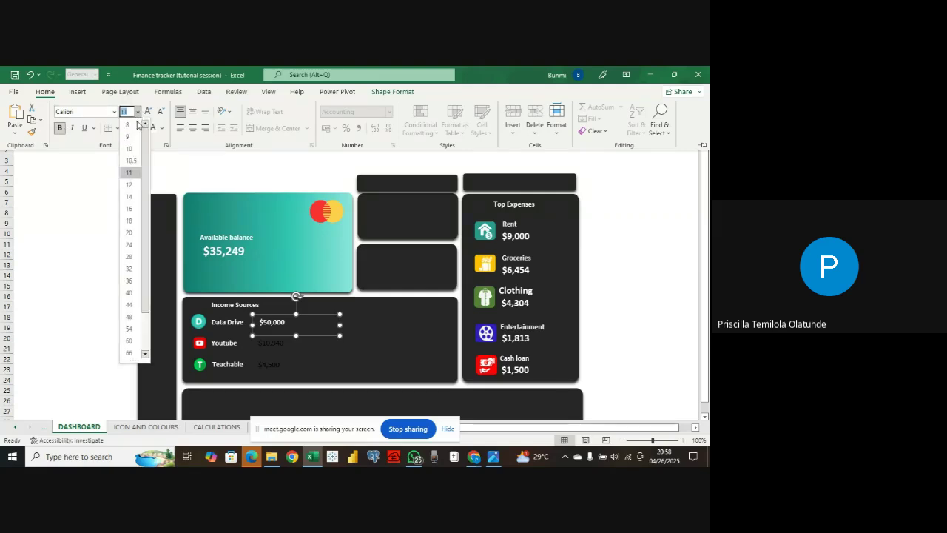
{"action": "left_click", "coordinate": [138, 197]}
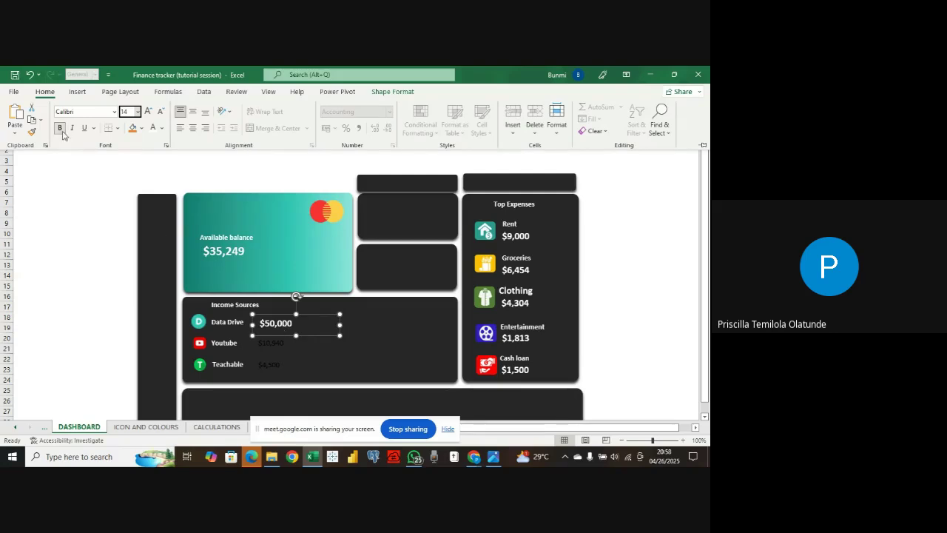
{"action": "left_click", "coordinate": [32, 132]}
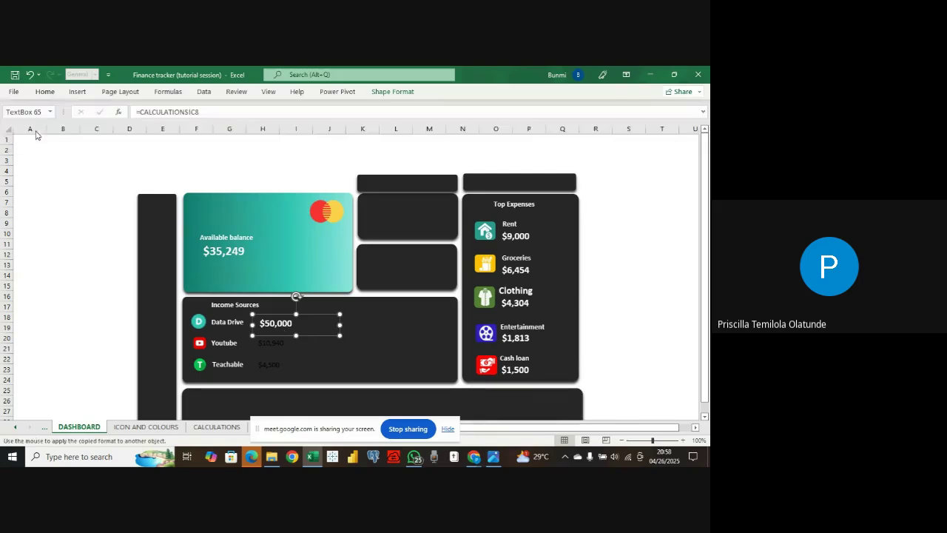
{"action": "left_click", "coordinate": [256, 345]}
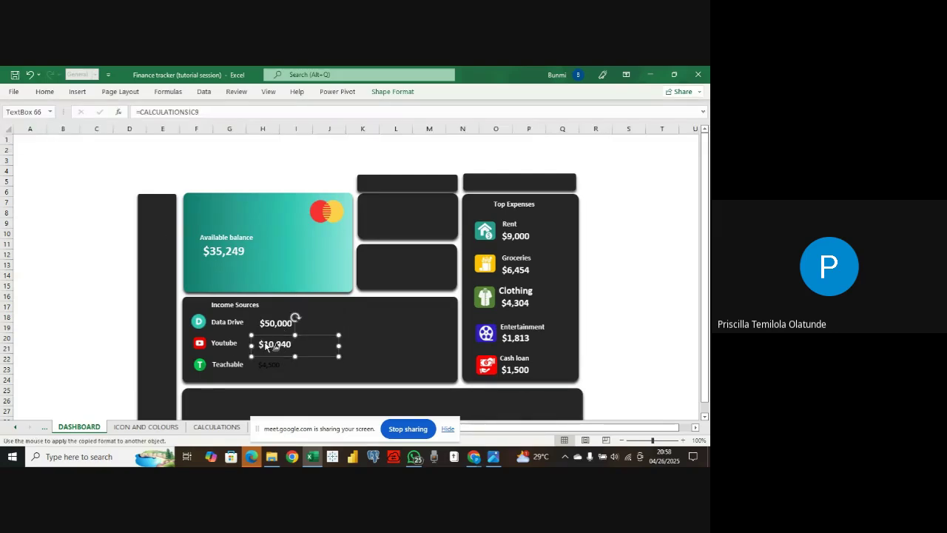
{"action": "left_click", "coordinate": [266, 365]}
{"action": "left_click", "coordinate": [376, 338]}
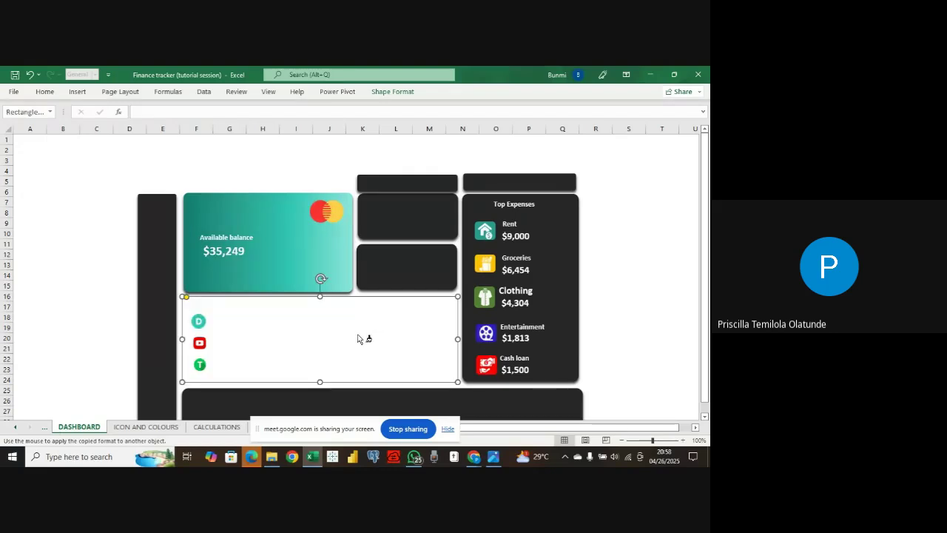
{"action": "left_click", "coordinate": [30, 75]}
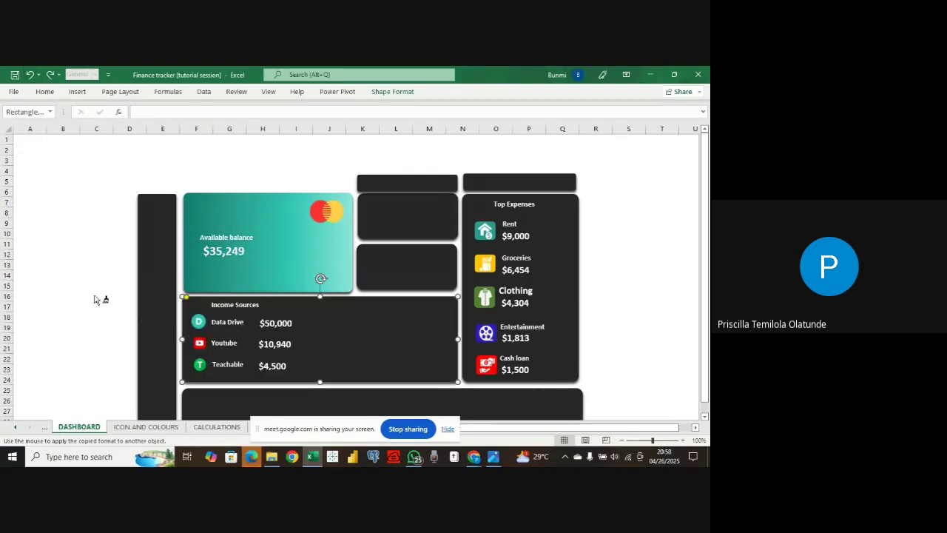
{"action": "left_click", "coordinate": [129, 160]}
- Nudge the Teachable amount into line with the Data Drive and Youtube amounts in the Income Sources panel
{"action": "left_click", "coordinate": [287, 326]}
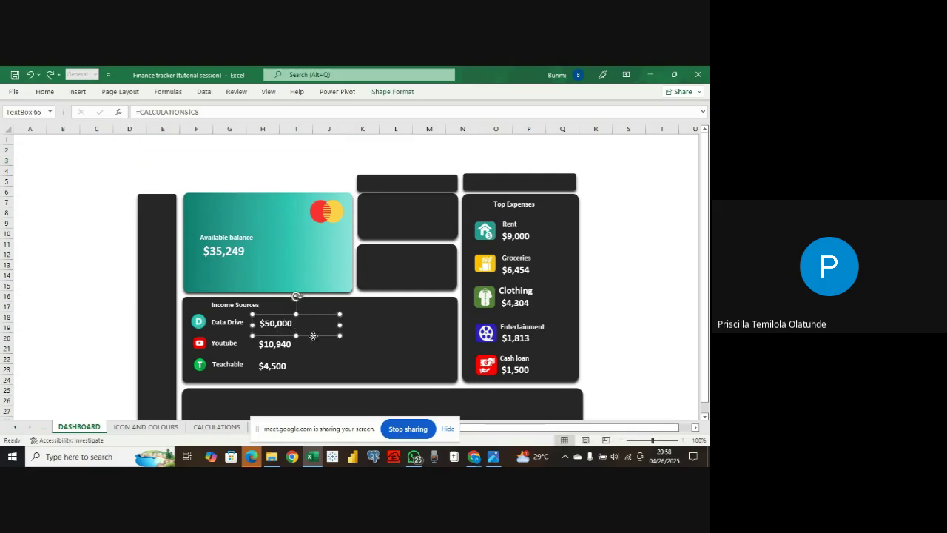
{"action": "left_click", "coordinate": [298, 344]}
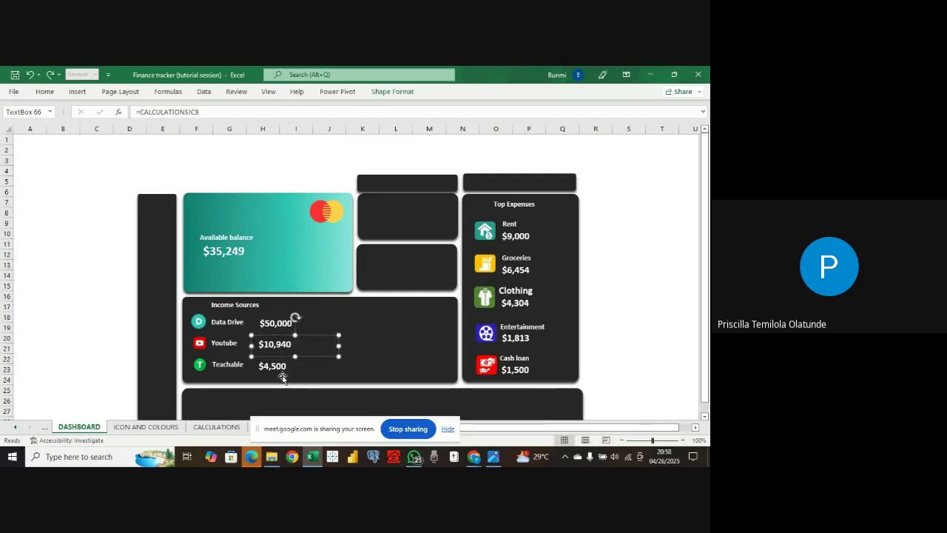
{"action": "left_click", "coordinate": [283, 374]}
{"action": "left_click_drag", "start_coordinate": [298, 378], "coordinate": [302, 377]}
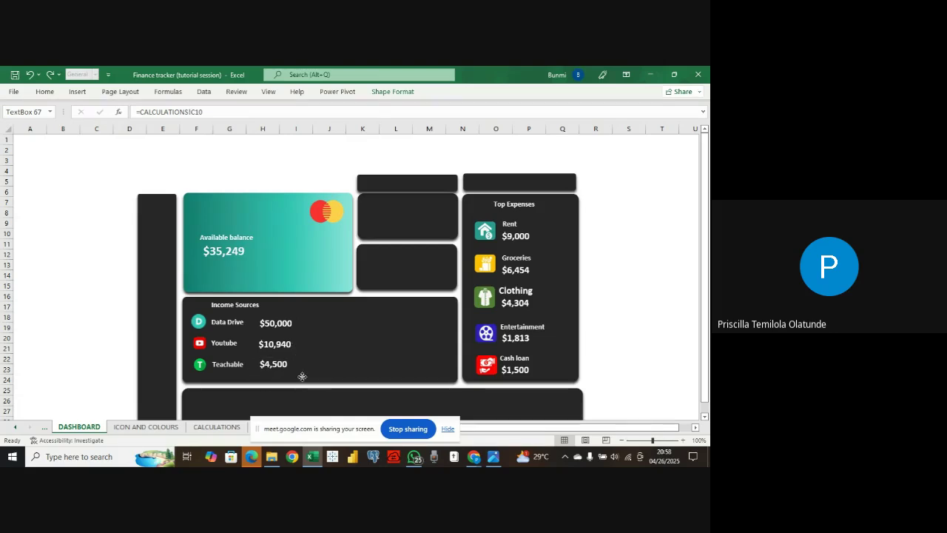
{"action": "left_click", "coordinate": [303, 378]}
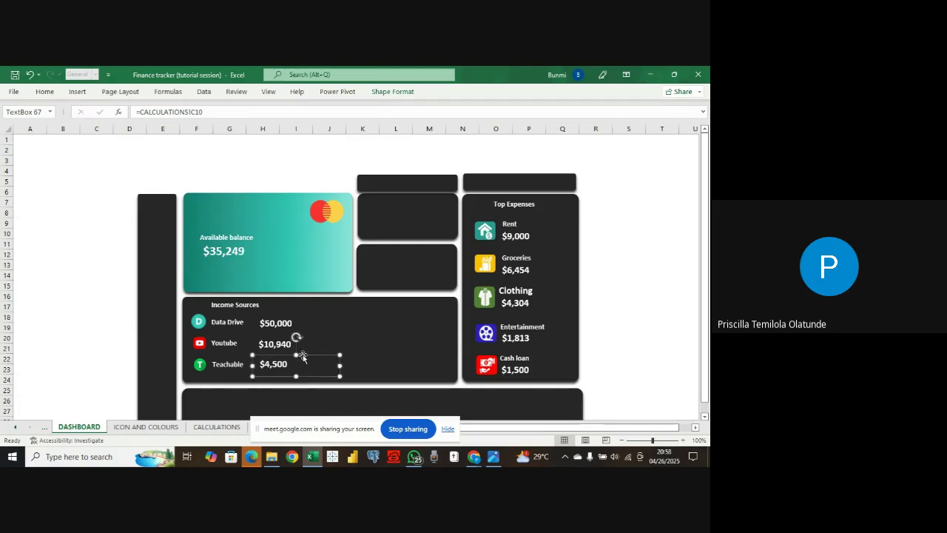
- Copy the LinkedIn and X icons, together with the three income source icons, from the ICON AND COLOURS sheet for use on the DASHBOARD sheet
{"action": "scroll", "coordinate": [300, 352], "scroll_direction": "down", "scroll_amount": 2}
{"action": "left_click", "coordinate": [145, 427]}
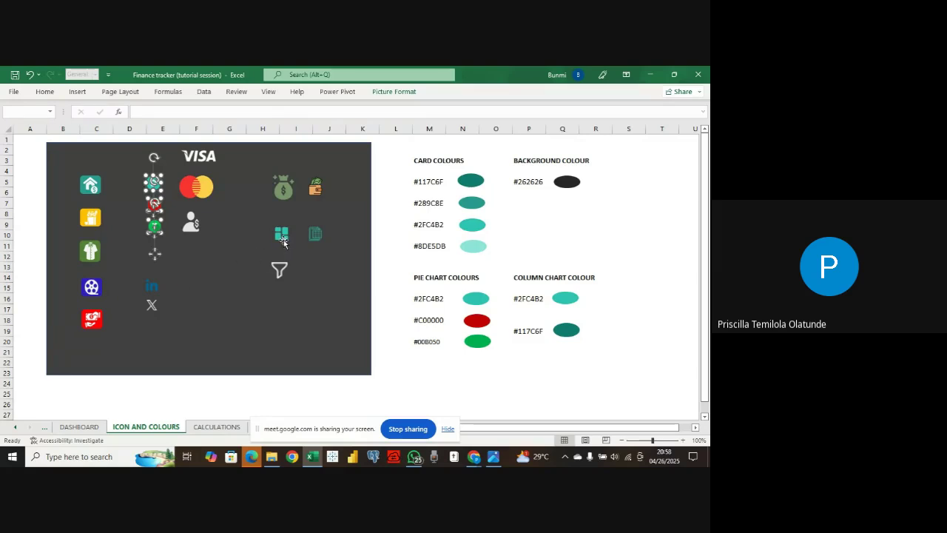
{"action": "left_click", "coordinate": [155, 290], "text": "ctrl"}
{"action": "left_click", "coordinate": [155, 305], "text": "ctrl"}
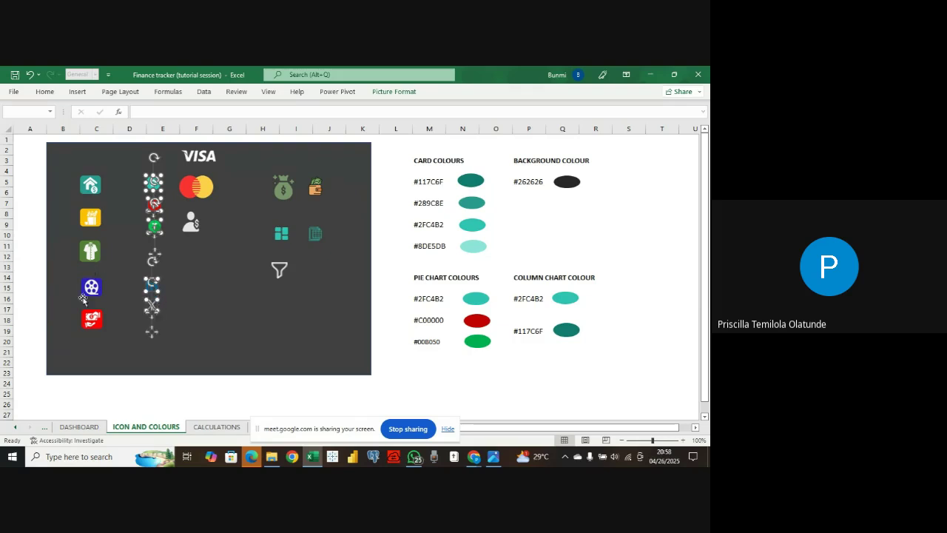
{"action": "left_click", "coordinate": [79, 427]}
{"action": "scroll", "coordinate": [198, 397], "scroll_direction": "down", "scroll_amount": 3}
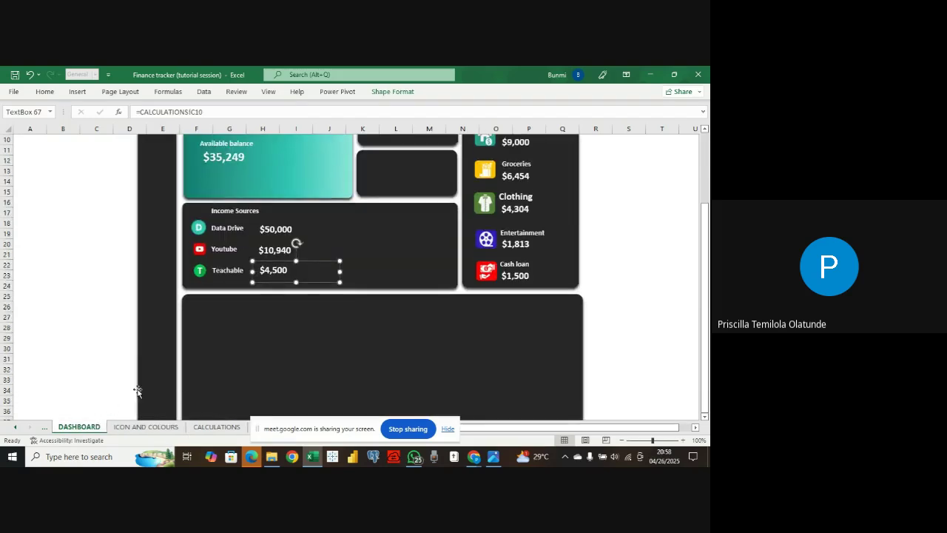
{"action": "left_click", "coordinate": [152, 334]}
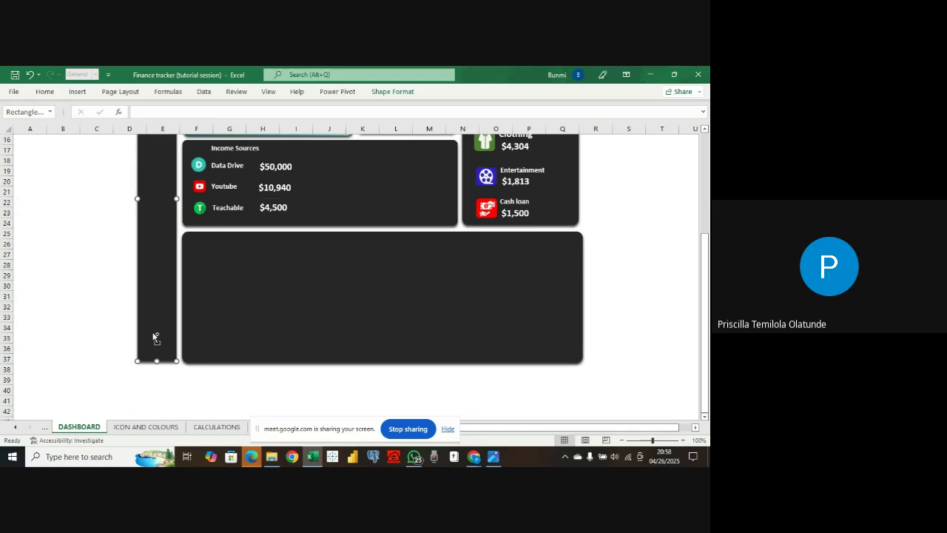
{"action": "key", "text": "ctrl+d"}
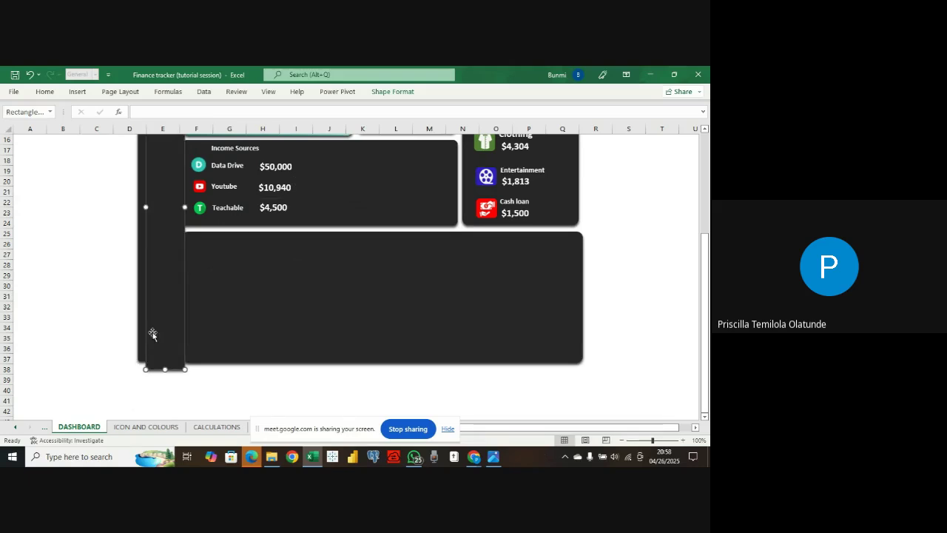
{"action": "key", "text": "Delete"}
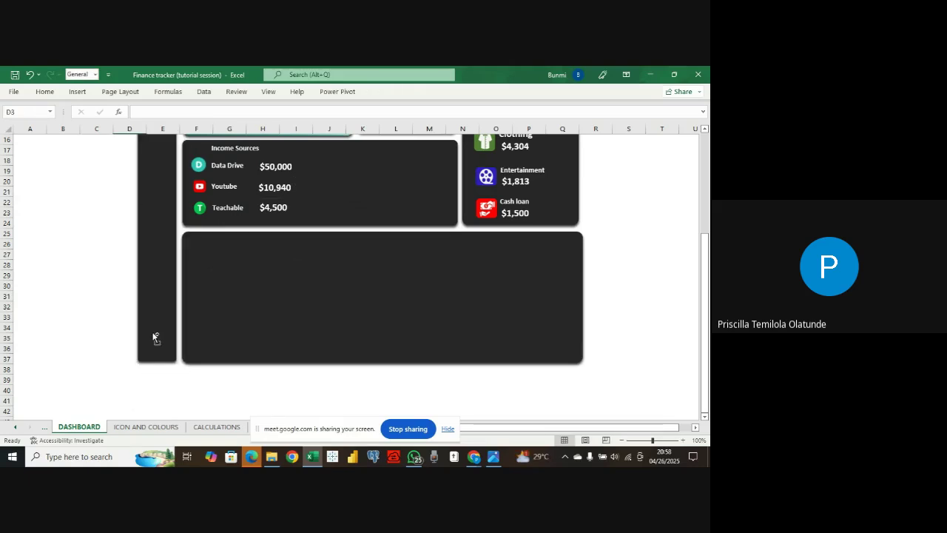
- Paste the copied icons onto the dashboard and place the LinkedIn icon near the lower end of the dark sidebar
{"action": "key", "text": "ctrl+v"}
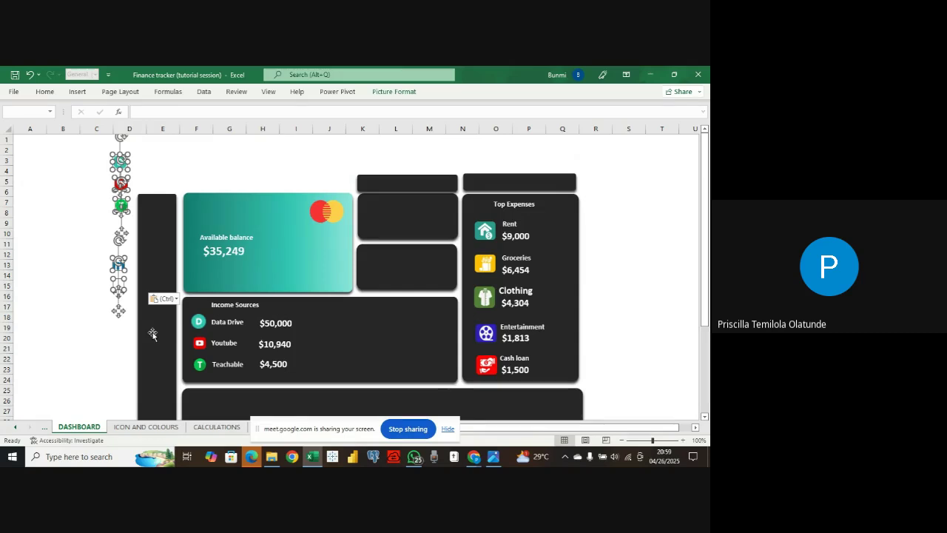
{"action": "left_click", "coordinate": [97, 211]}
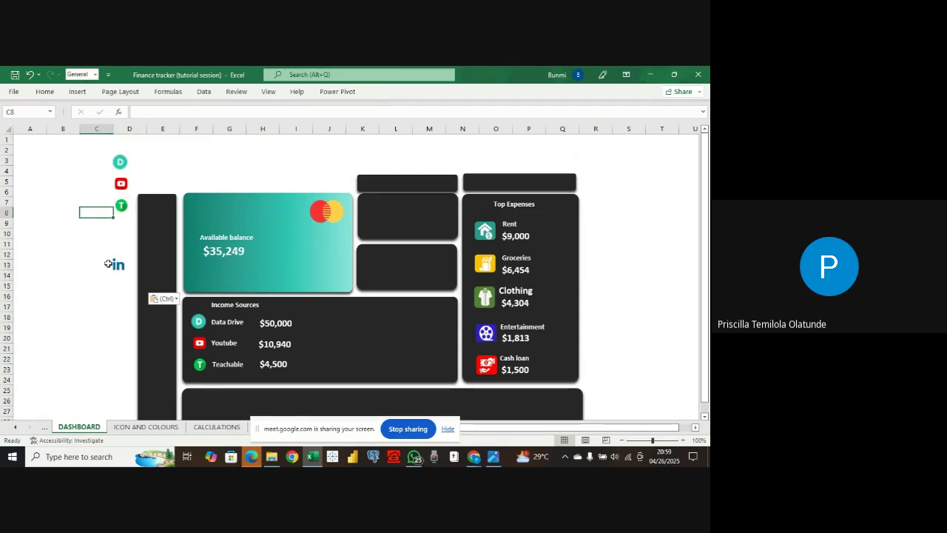
{"action": "scroll", "coordinate": [117, 266], "scroll_direction": "down", "scroll_amount": 1}
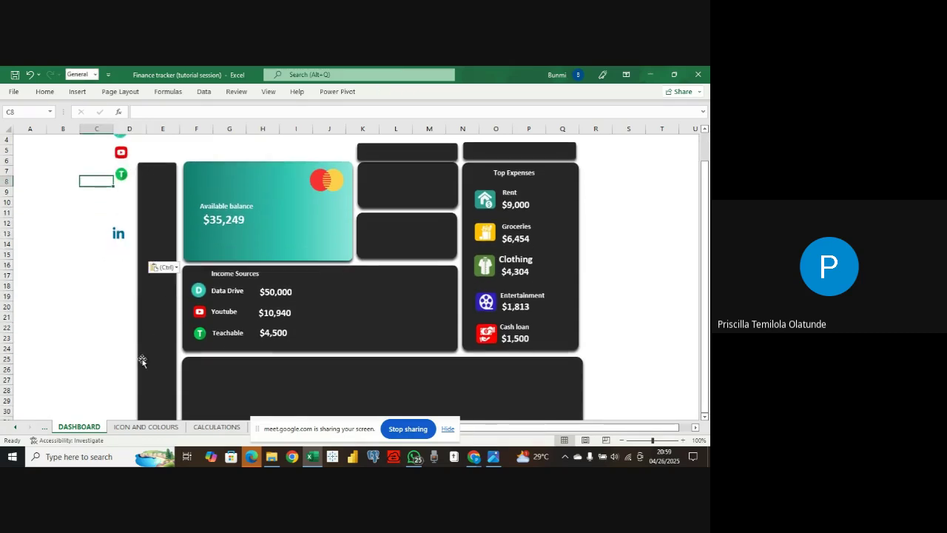
{"action": "left_click", "coordinate": [120, 235]}
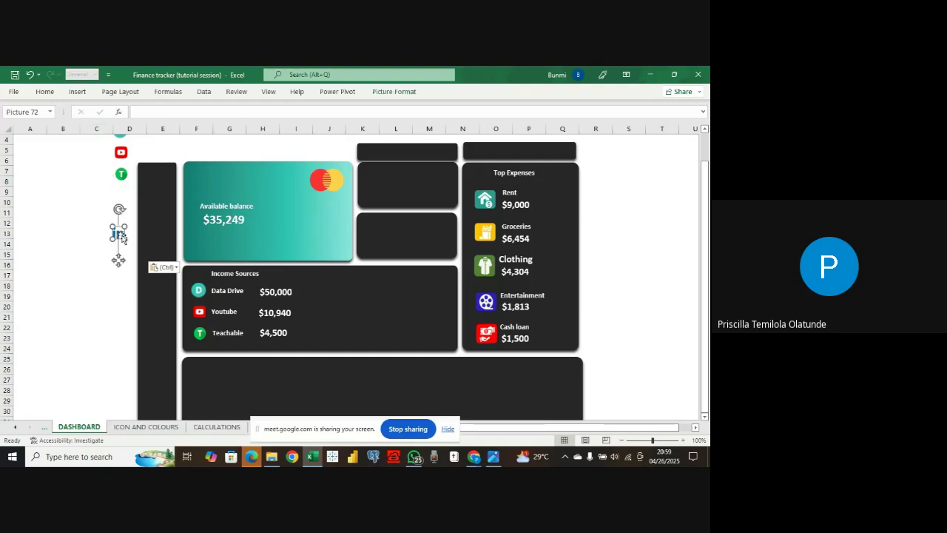
{"action": "left_click", "coordinate": [123, 238]}
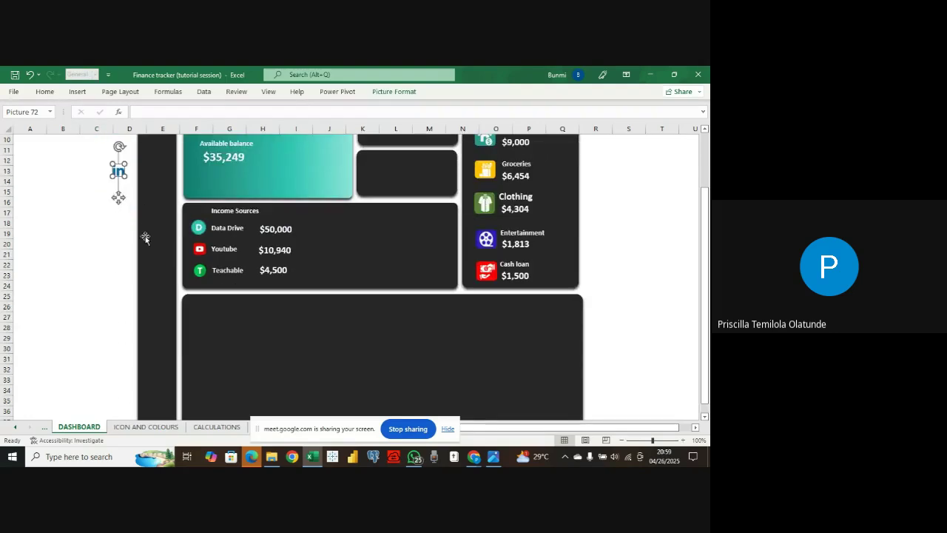
{"action": "scroll", "coordinate": [144, 236], "scroll_direction": "down", "scroll_amount": 2}
{"action": "scroll", "coordinate": [120, 244], "scroll_direction": "down", "scroll_amount": 4}
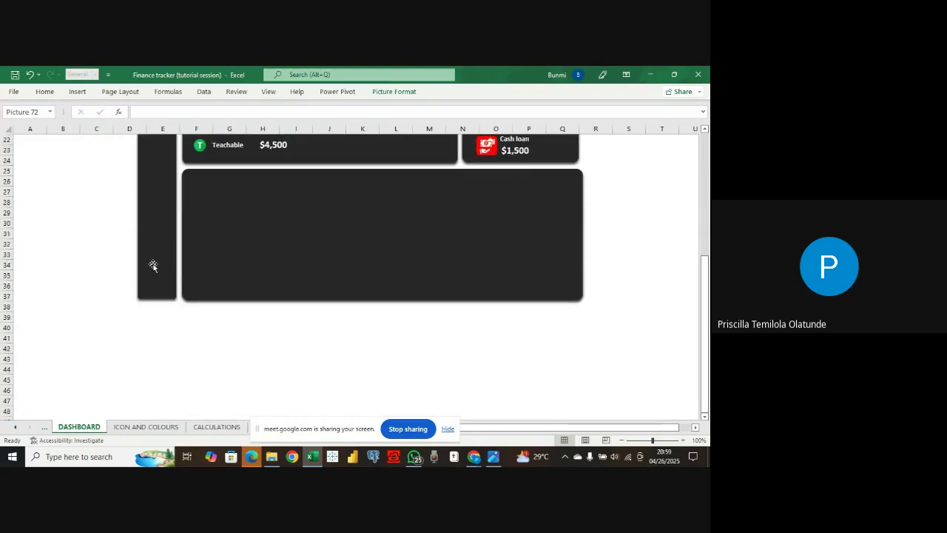
{"action": "scroll", "coordinate": [140, 244], "scroll_direction": "up", "scroll_amount": 3}
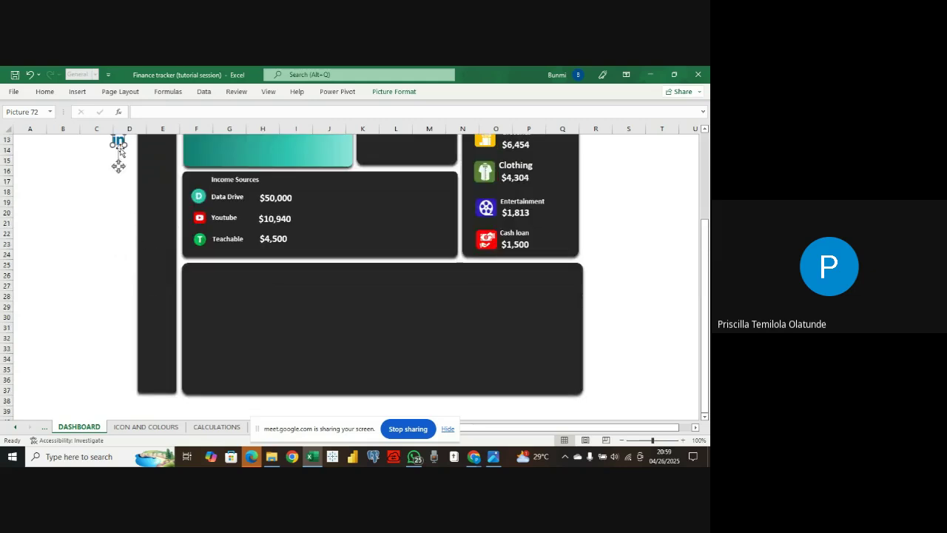
{"action": "left_click_drag", "start_coordinate": [118, 166], "coordinate": [158, 361]}
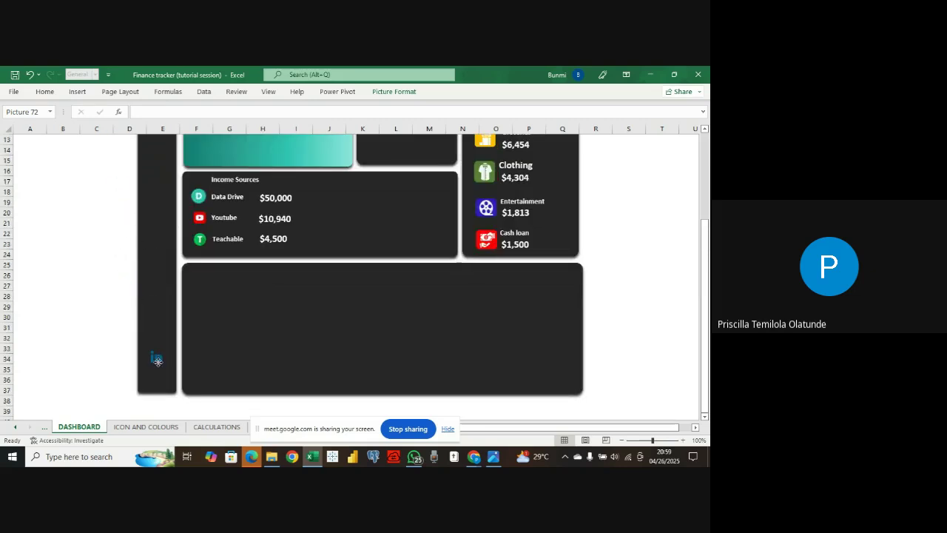
{"action": "left_click", "coordinate": [234, 351]}
- Insert a Doughnut PivotChart from the income pivot table on the CALCULATIONS sheet
{"action": "scroll", "coordinate": [235, 351], "scroll_direction": "up", "scroll_amount": 3}
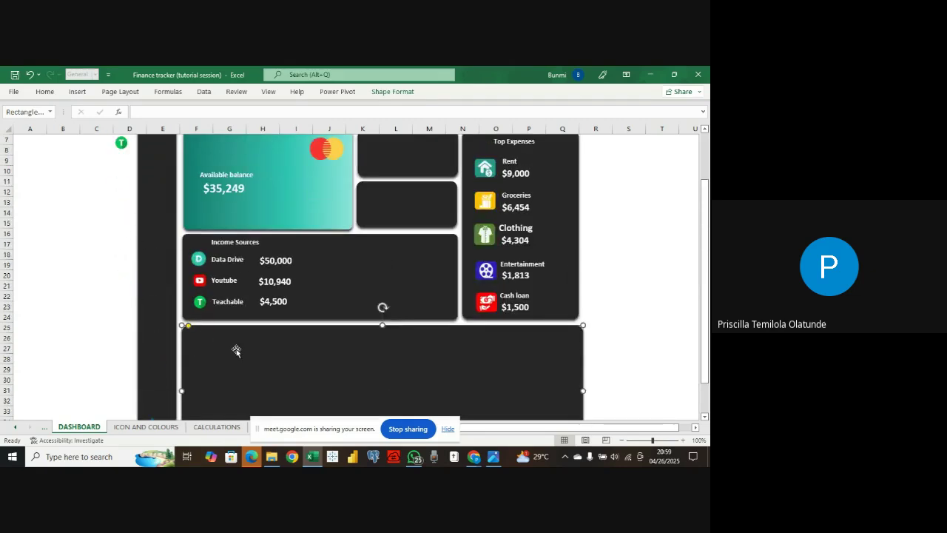
{"action": "scroll", "coordinate": [253, 334], "scroll_direction": "up", "scroll_amount": 2}
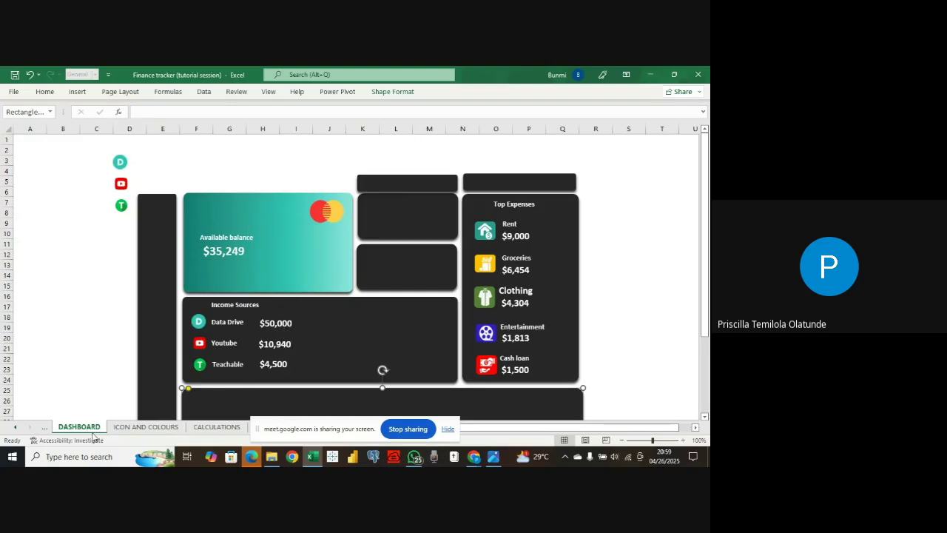
{"action": "left_click", "coordinate": [217, 427]}
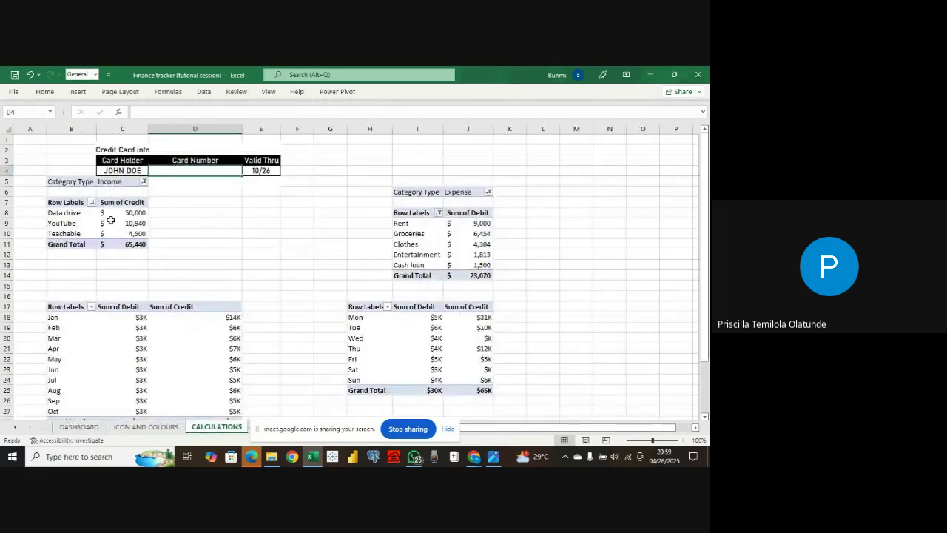
{"action": "left_click", "coordinate": [65, 212]}
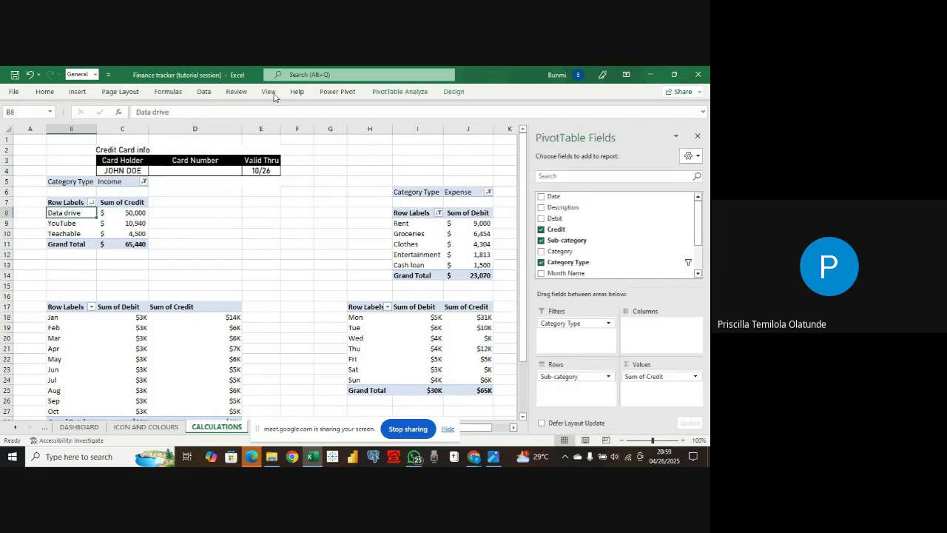
{"action": "left_click", "coordinate": [77, 92]}
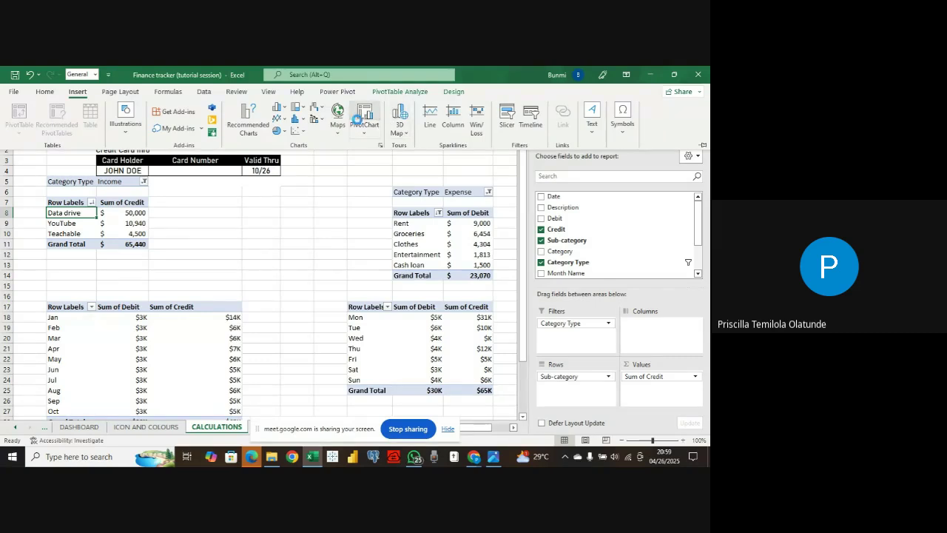
{"action": "left_click", "coordinate": [358, 119]}
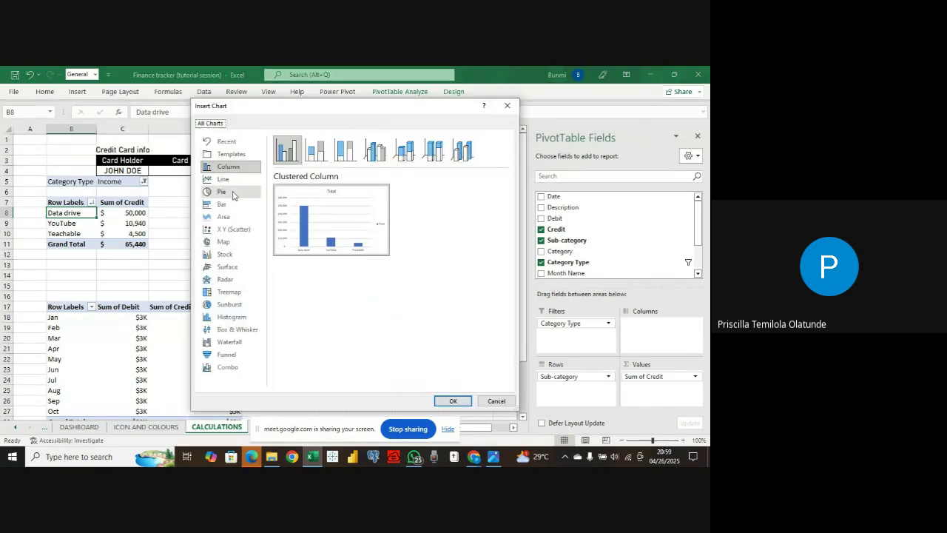
{"action": "left_click", "coordinate": [222, 192]}
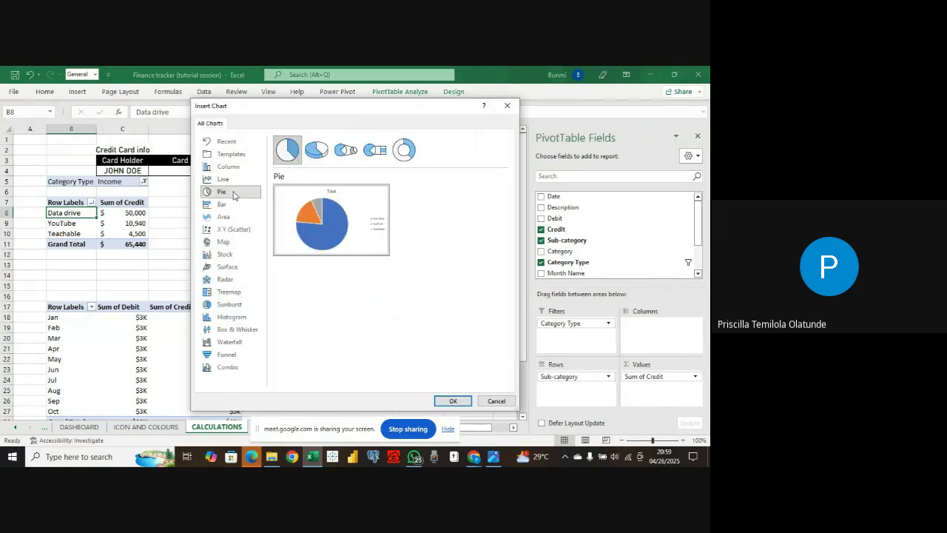
{"action": "left_click", "coordinate": [404, 151]}
{"action": "left_click", "coordinate": [443, 399]}
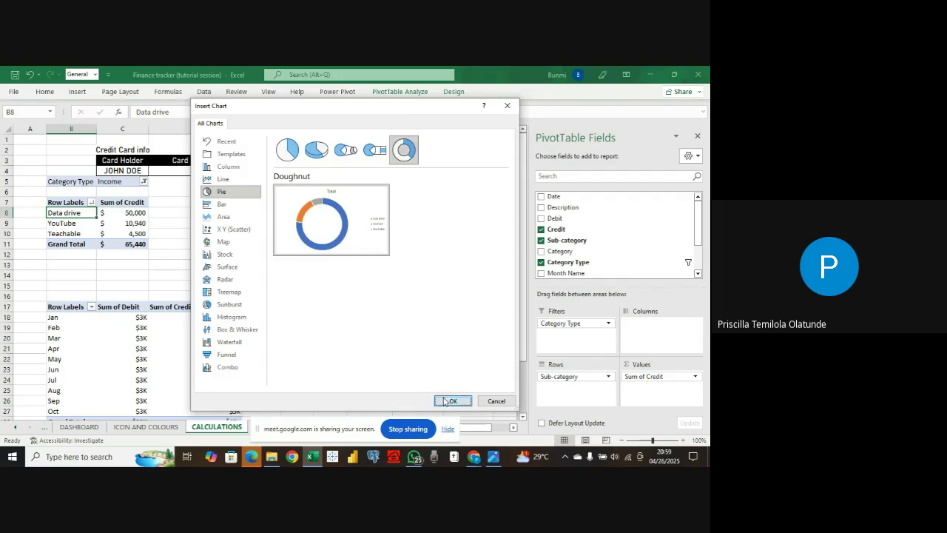
- Reposition the doughnut chart beside the income pivot table and hide all field buttons on it
{"action": "left_click_drag", "start_coordinate": [325, 209], "coordinate": [360, 170]}
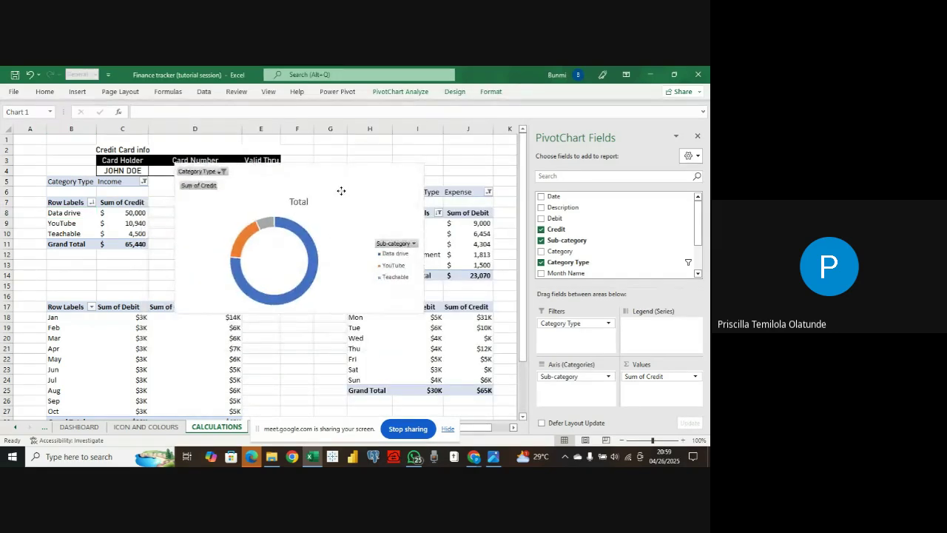
{"action": "right_click", "coordinate": [213, 170]}
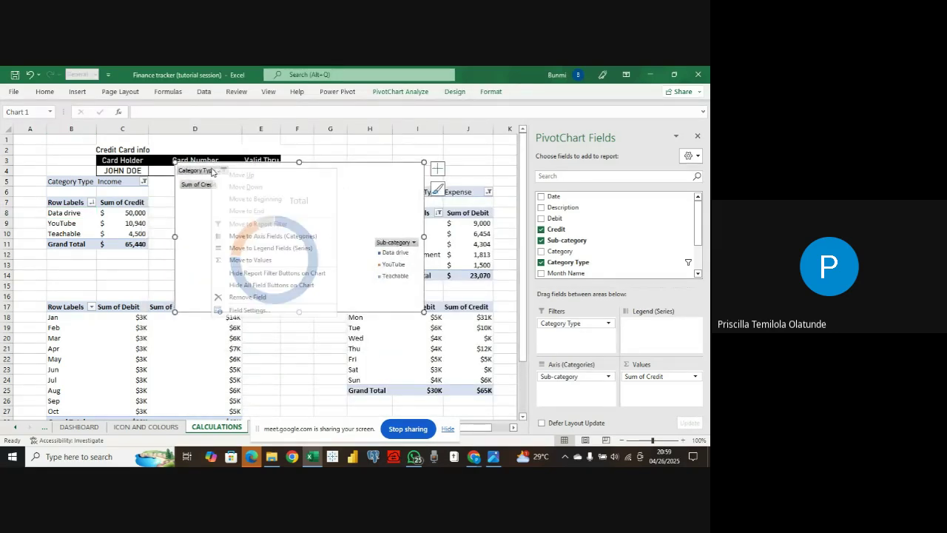
{"action": "left_click", "coordinate": [271, 284]}
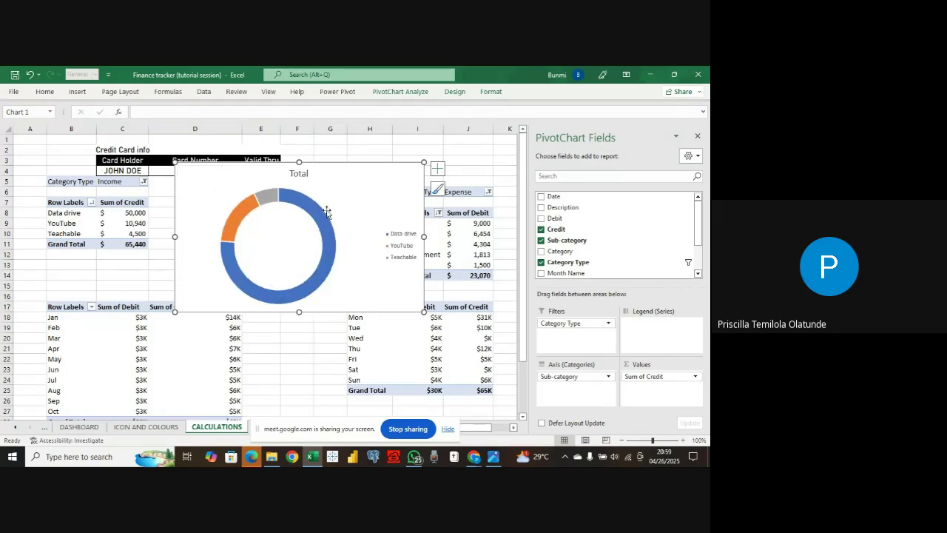
- Remove the fill and border line from the doughnut chart's chart area
{"action": "right_click", "coordinate": [373, 175]}
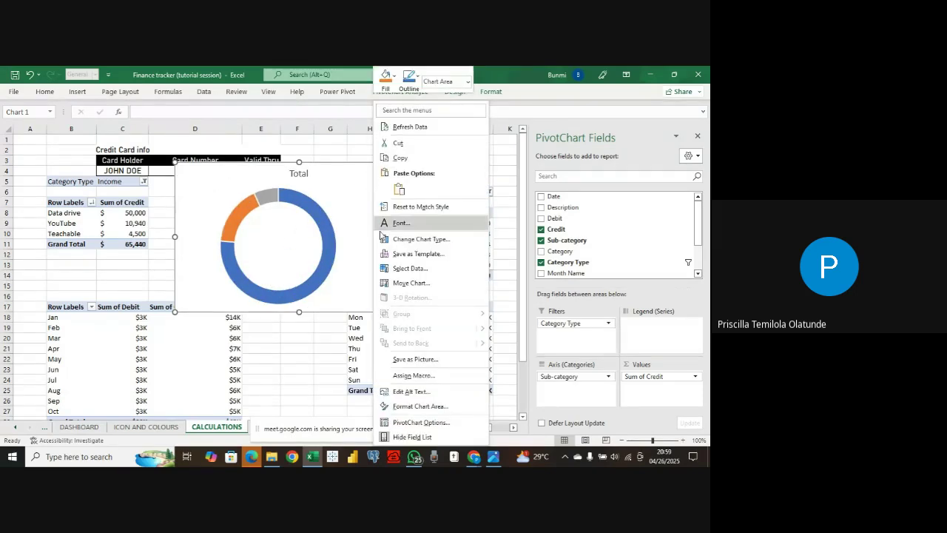
{"action": "left_click", "coordinate": [418, 406]}
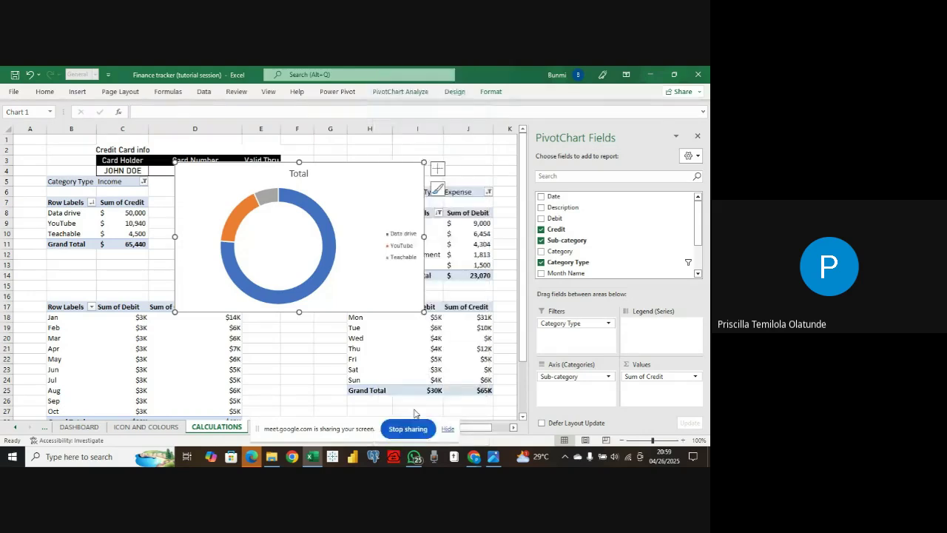
{"action": "left_click", "coordinate": [564, 212]}
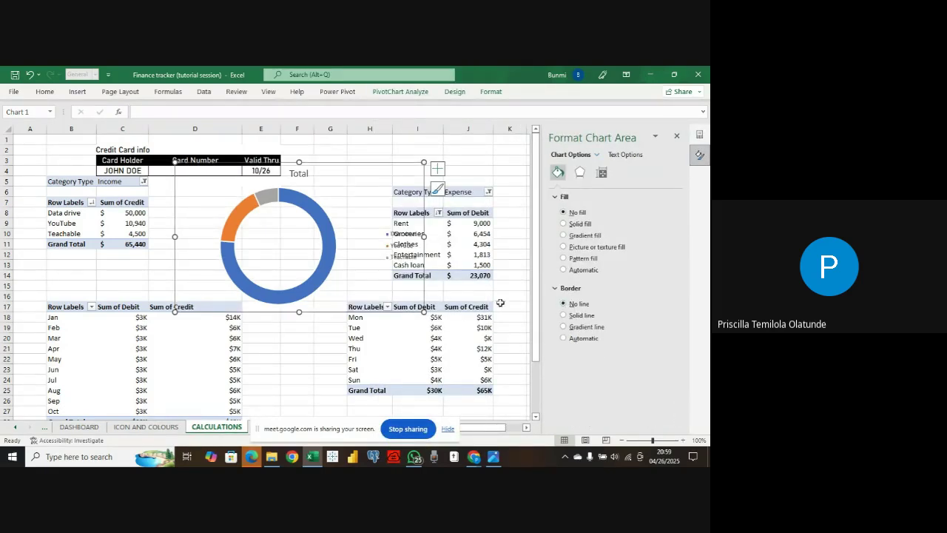
- Copy the #C00000 code under PIE CHART COLOURS on the ICON AND COLOURS sheet
{"action": "left_click", "coordinate": [328, 228]}
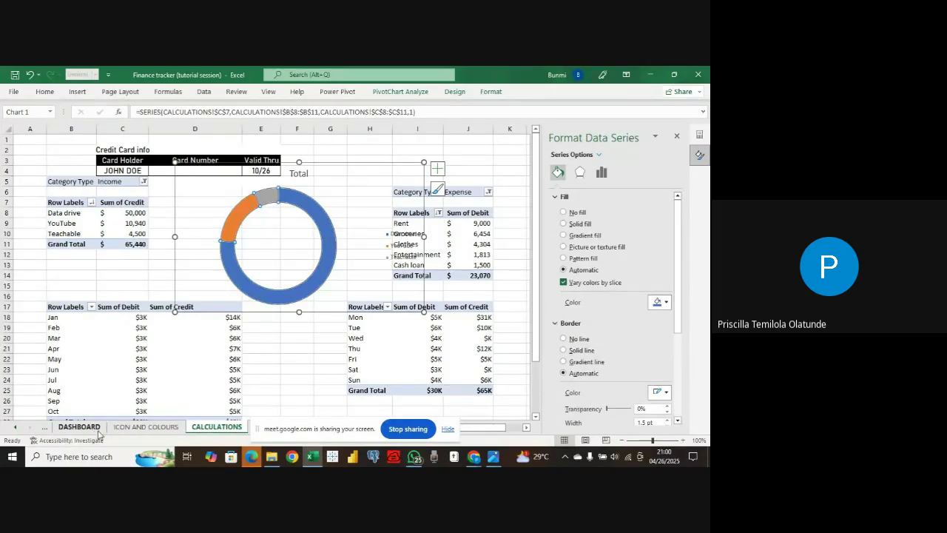
{"action": "left_click", "coordinate": [145, 426]}
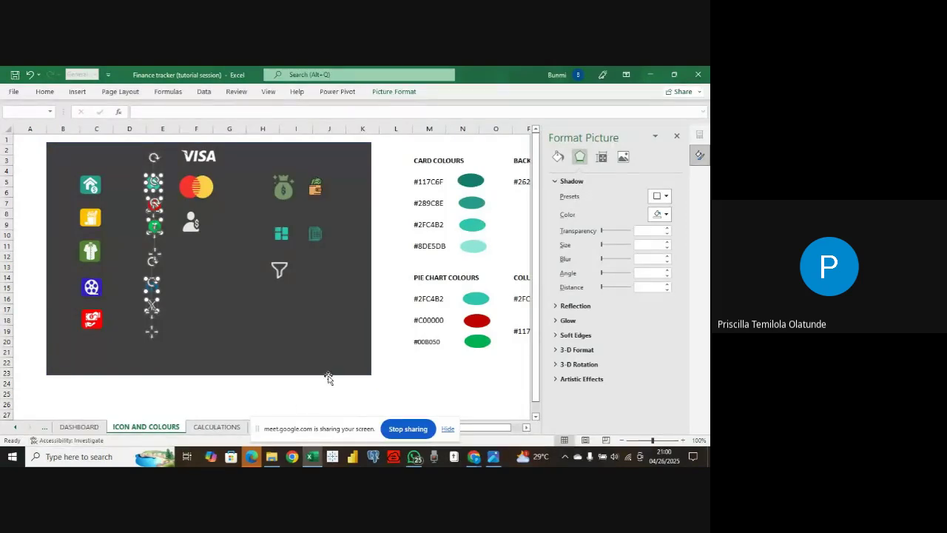
{"action": "left_click", "coordinate": [439, 320]}
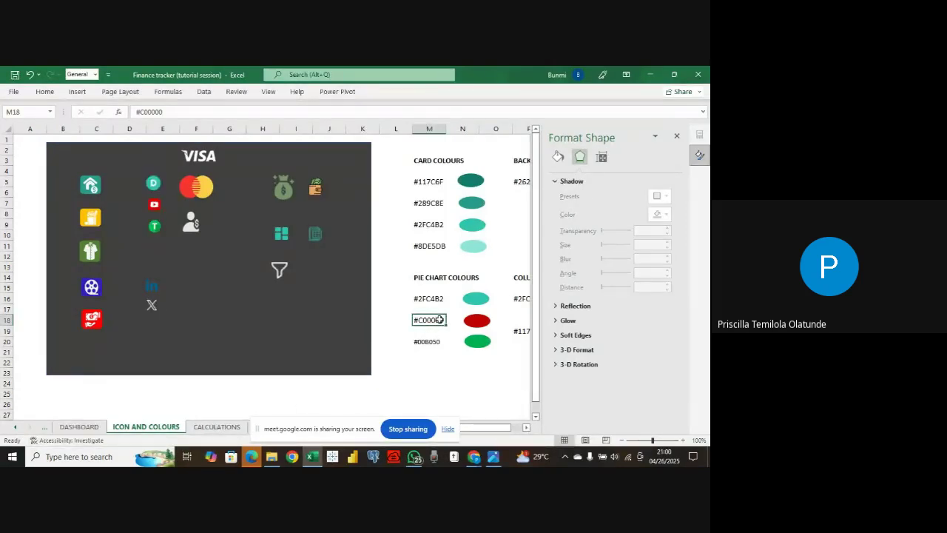
{"action": "key", "text": "ctrl+c"}
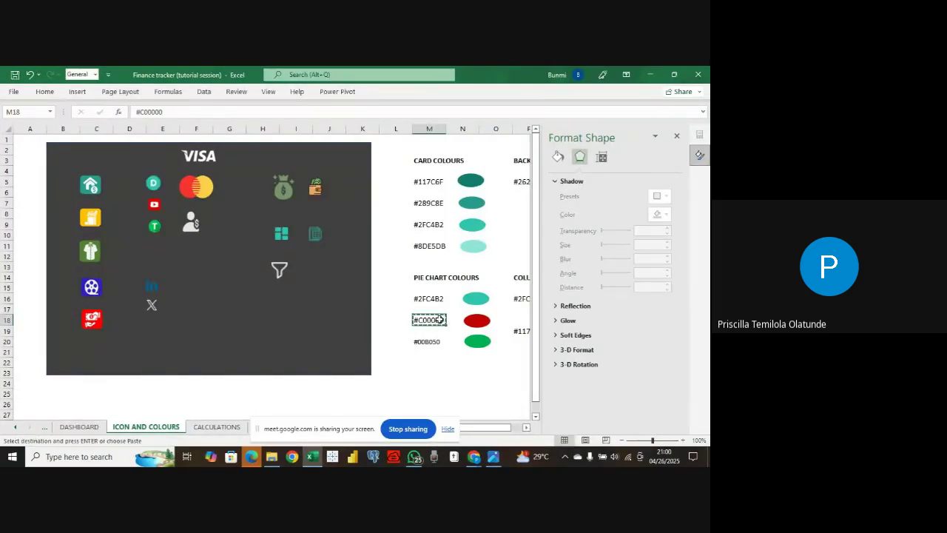
- Fill the YouTube slice of the doughnut chart on the CALCULATIONS sheet with the custom colour #C00000
{"action": "left_click", "coordinate": [79, 427]}
{"action": "left_click", "coordinate": [217, 427]}
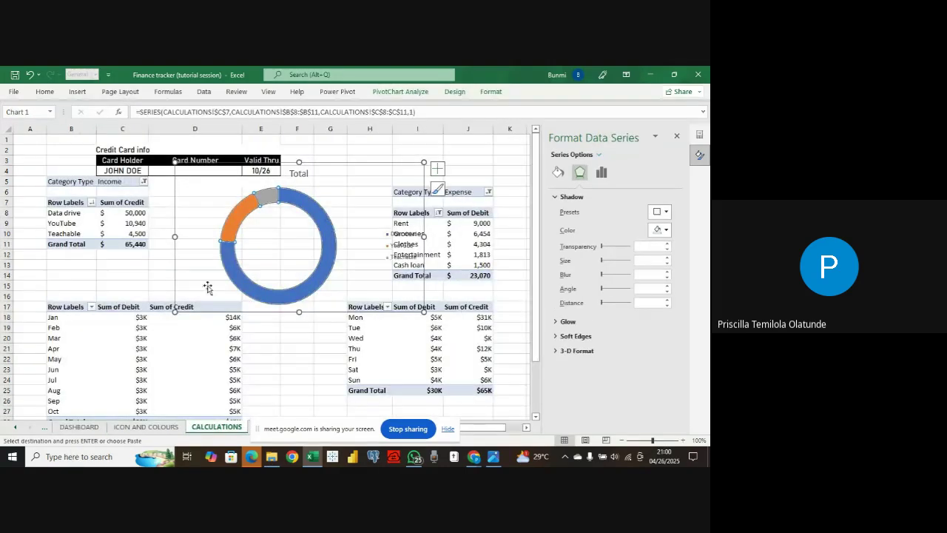
{"action": "left_click", "coordinate": [237, 217]}
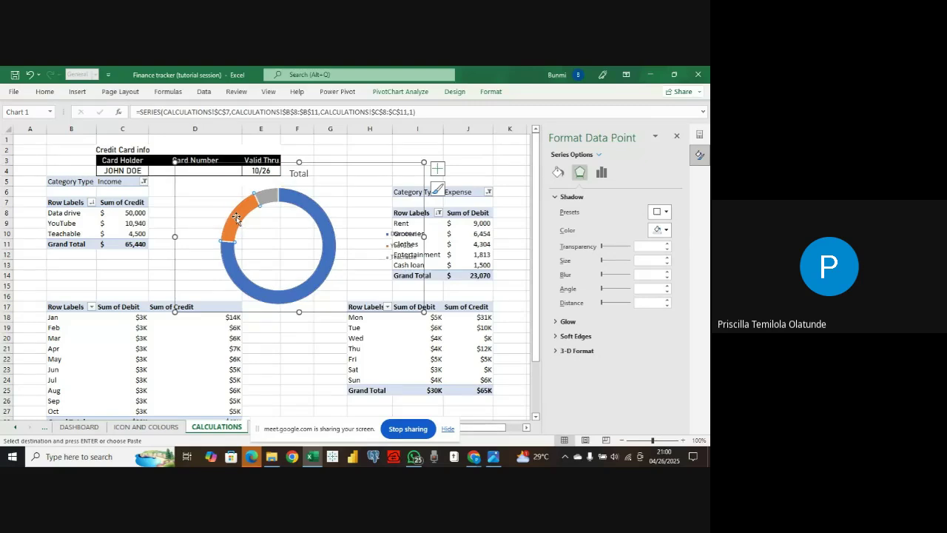
{"action": "left_click", "coordinate": [558, 172]}
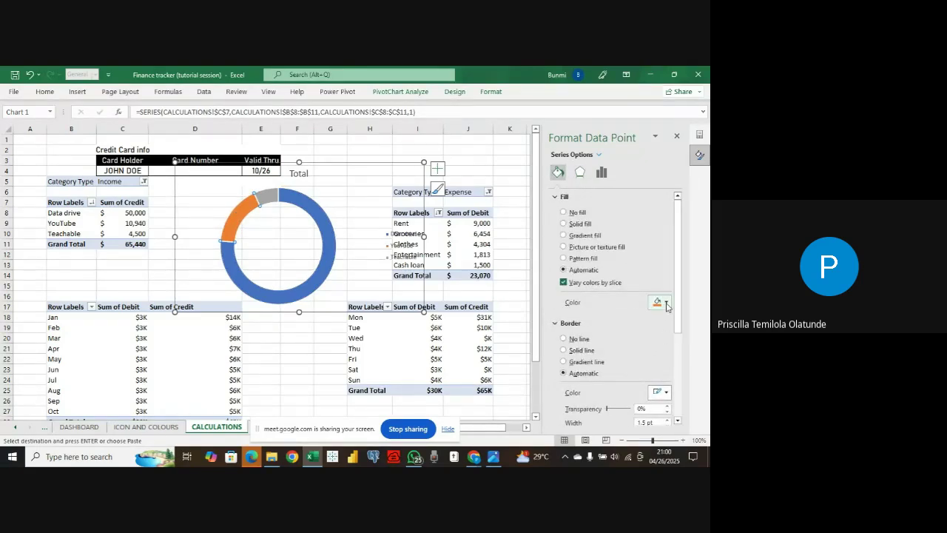
{"action": "left_click", "coordinate": [661, 301]}
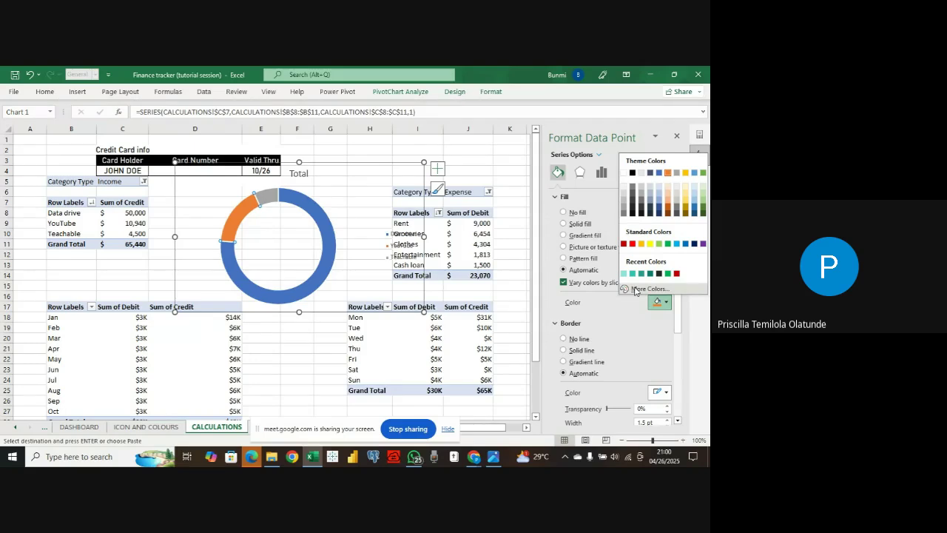
{"action": "left_click", "coordinate": [634, 289]}
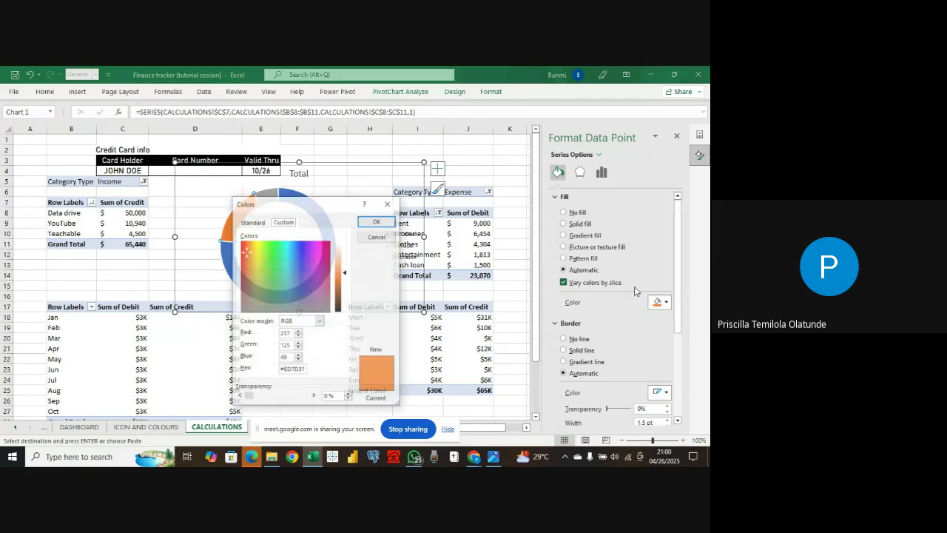
{"action": "left_click", "coordinate": [278, 370]}
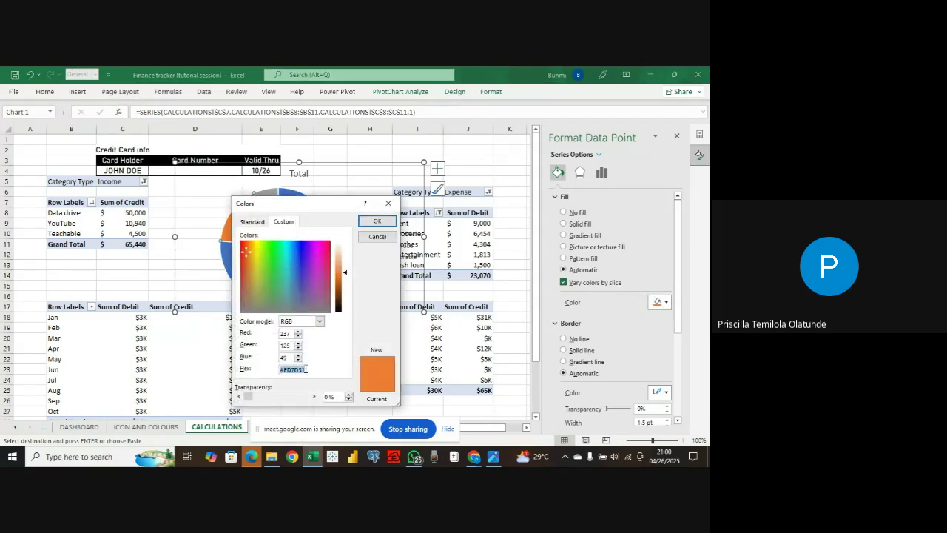
{"action": "type", "text": "#C00000"}
{"action": "left_click", "coordinate": [375, 222]}
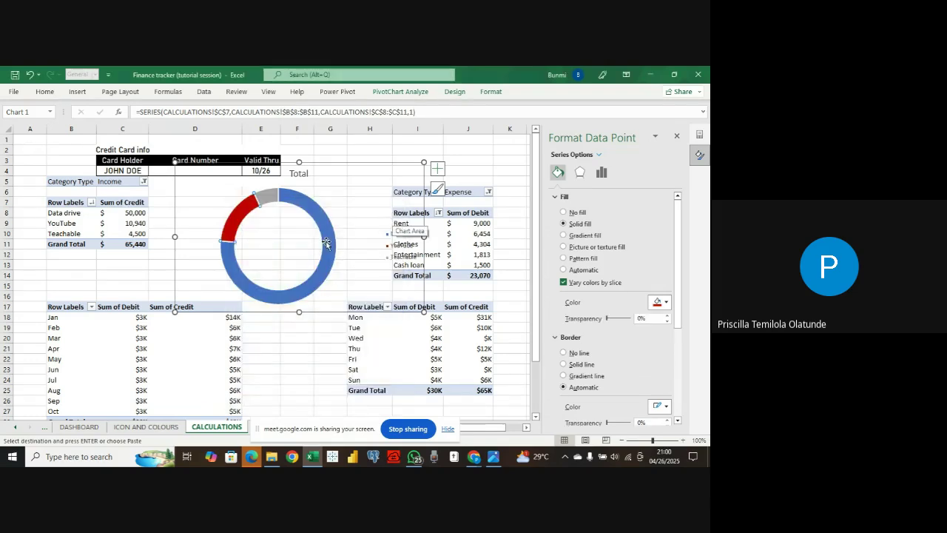
- Select the chart's Teachable slice and copy the #00B050 pie chart colour code from the ICON AND COLOURS sheet
{"action": "left_click", "coordinate": [271, 196]}
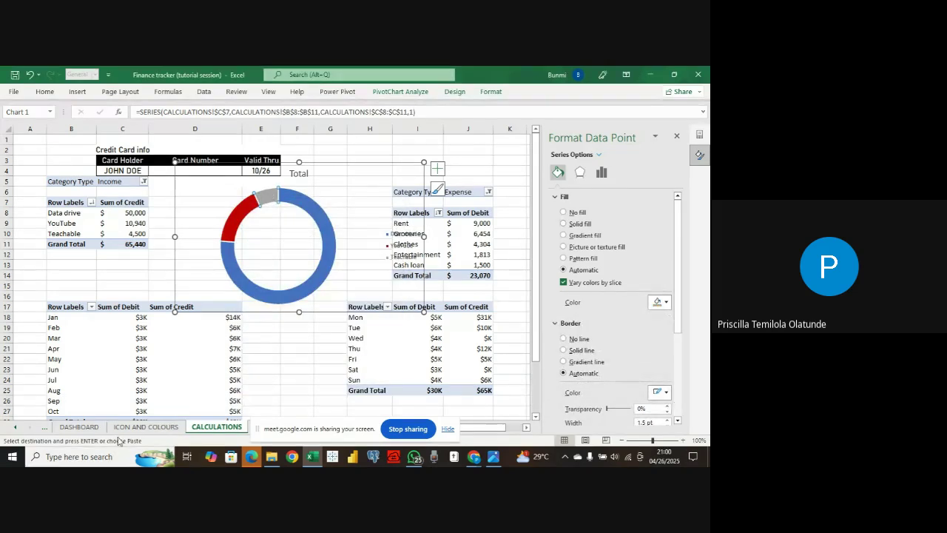
{"action": "left_click", "coordinate": [131, 428]}
{"action": "left_click", "coordinate": [477, 340]}
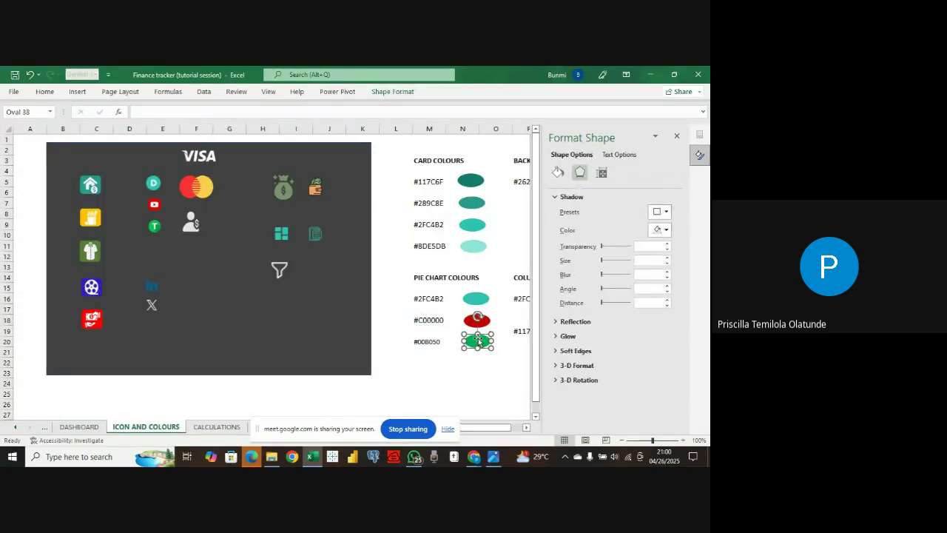
{"action": "left_click", "coordinate": [429, 342]}
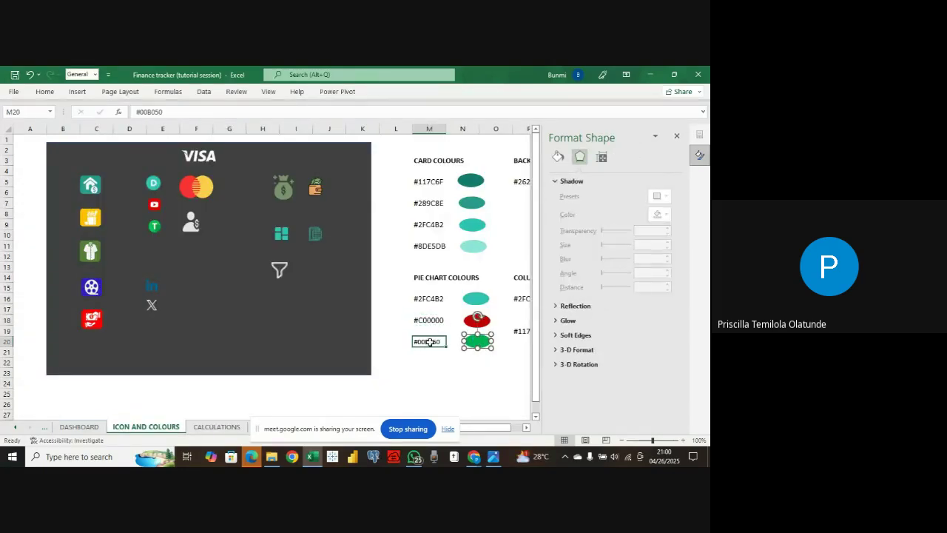
{"action": "key", "text": "ctrl+c"}
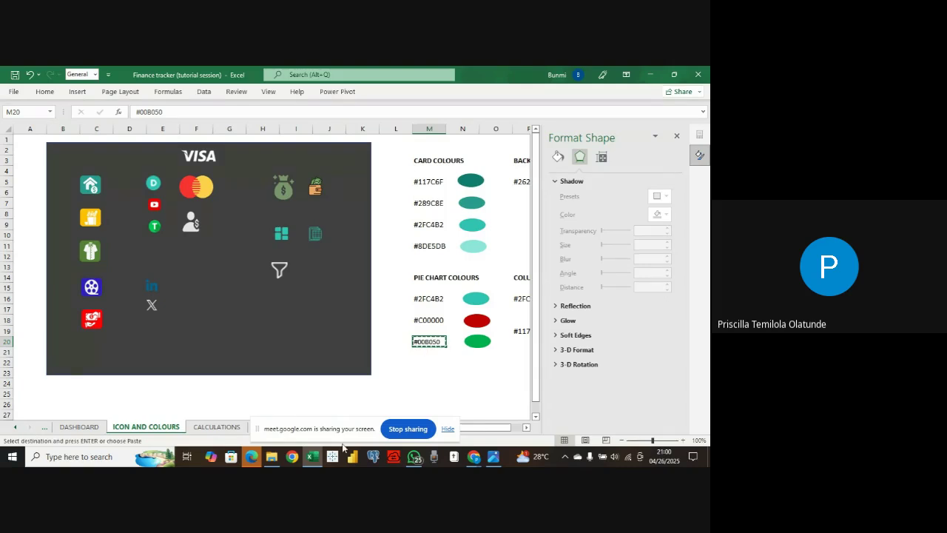
- Fill the Teachable slice of the doughnut chart on the CALCULATIONS sheet with the custom colour #00B050
{"action": "left_click", "coordinate": [217, 427]}
{"action": "left_click", "coordinate": [559, 173]}
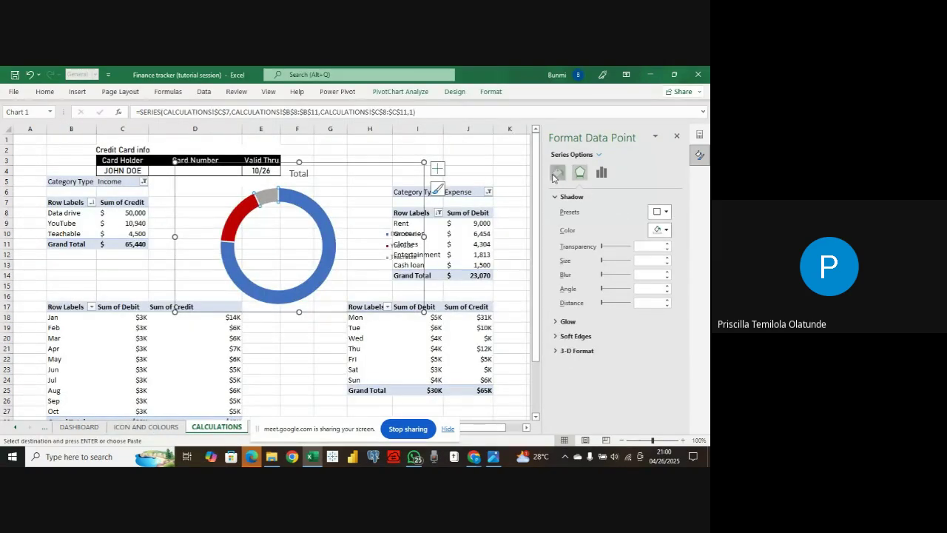
{"action": "left_click", "coordinate": [667, 303]}
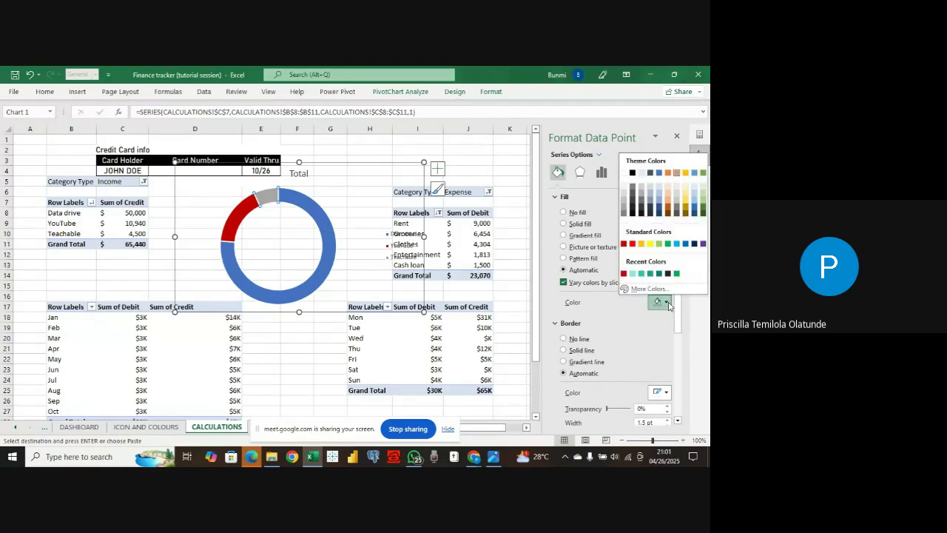
{"action": "left_click", "coordinate": [648, 288]}
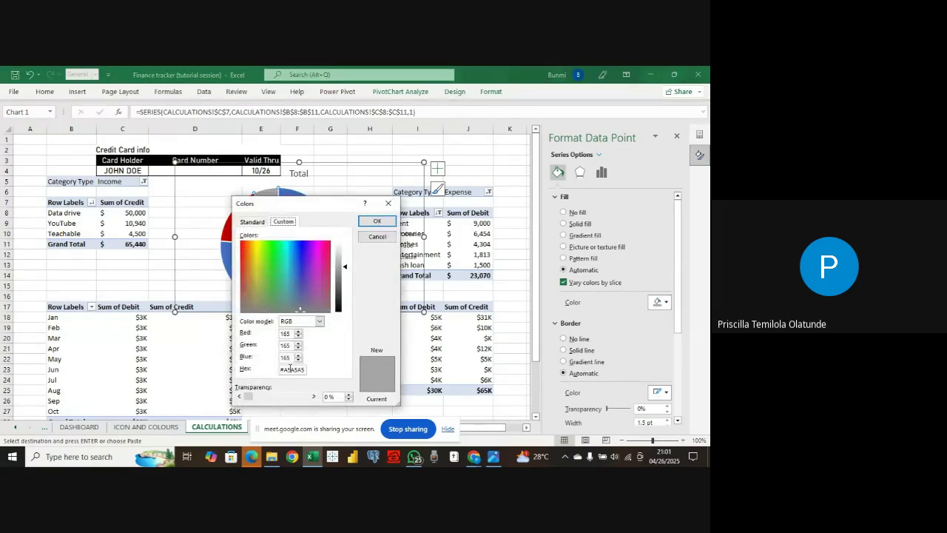
{"action": "left_click", "coordinate": [302, 370]}
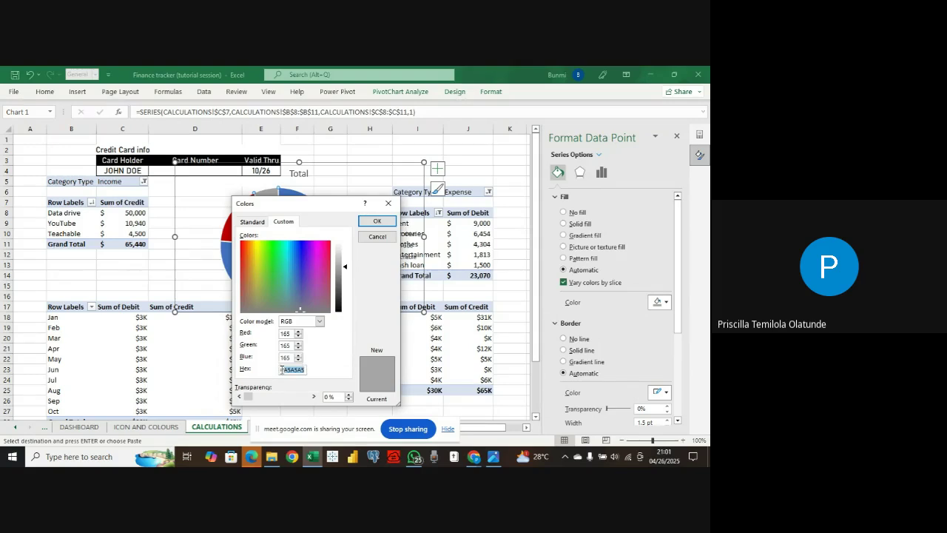
{"action": "type", "text": "00B050"}
{"action": "left_click", "coordinate": [376, 220]}
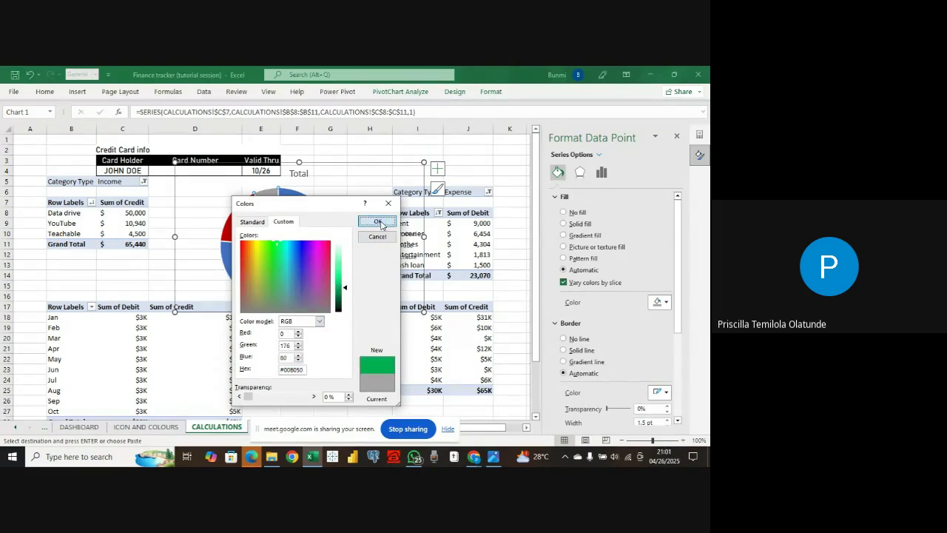
- Fill the Data drive slice of the doughnut chart with the medium teal from the recent colours
{"action": "left_click", "coordinate": [328, 237]}
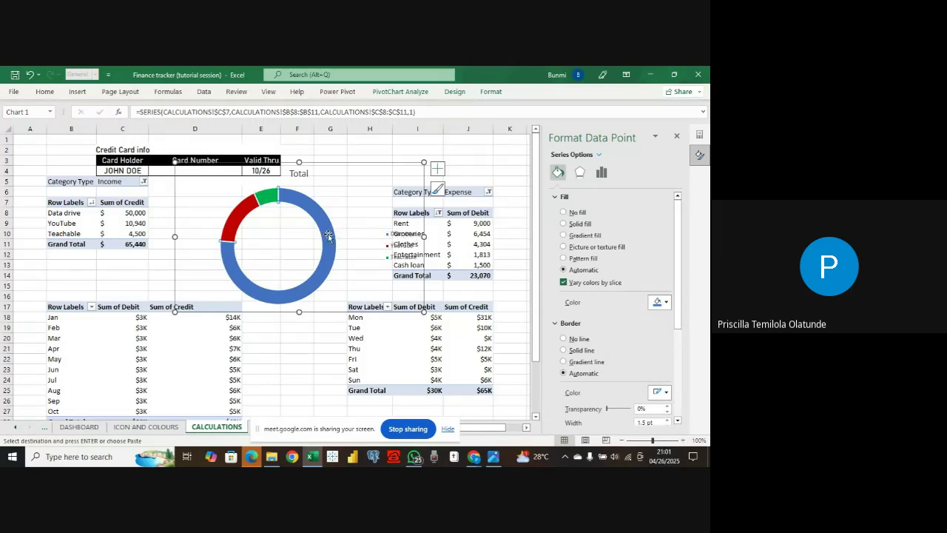
{"action": "left_click", "coordinate": [665, 302]}
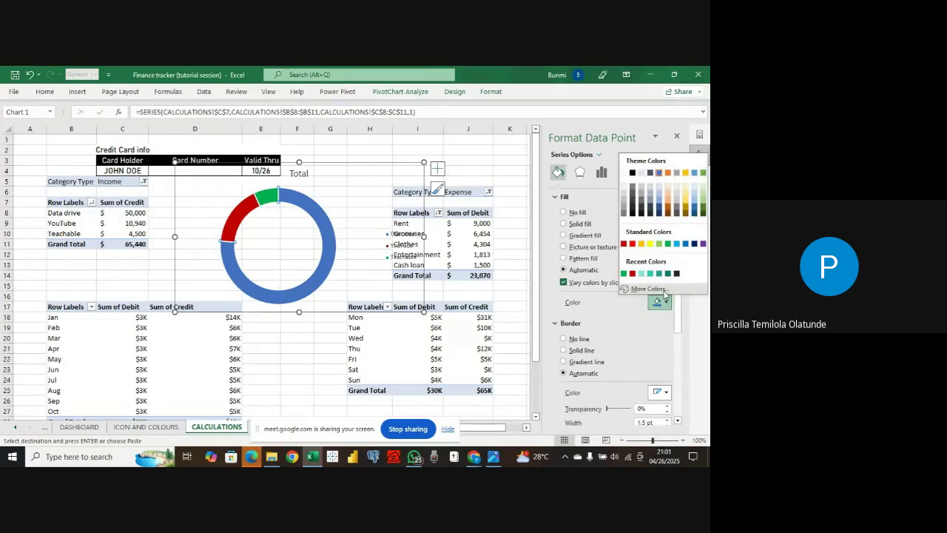
{"action": "left_click", "coordinate": [659, 273]}
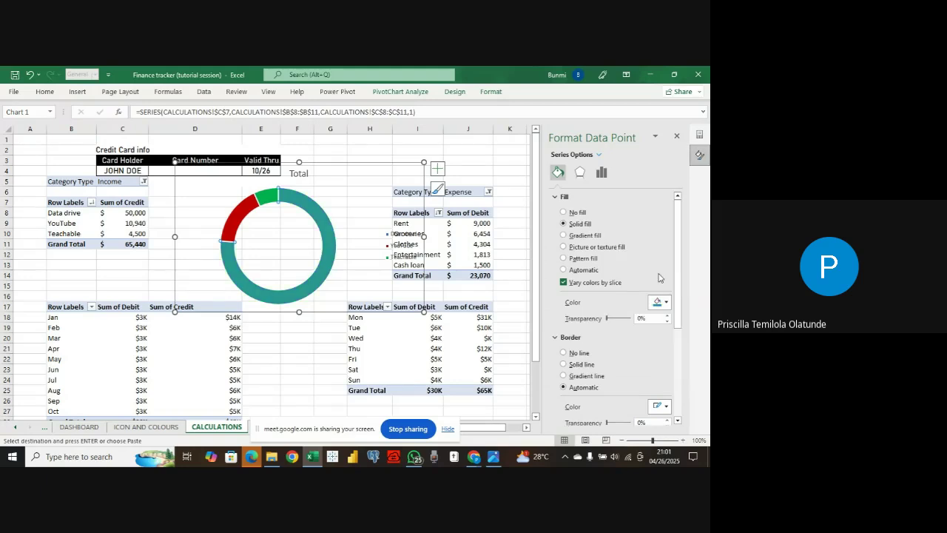
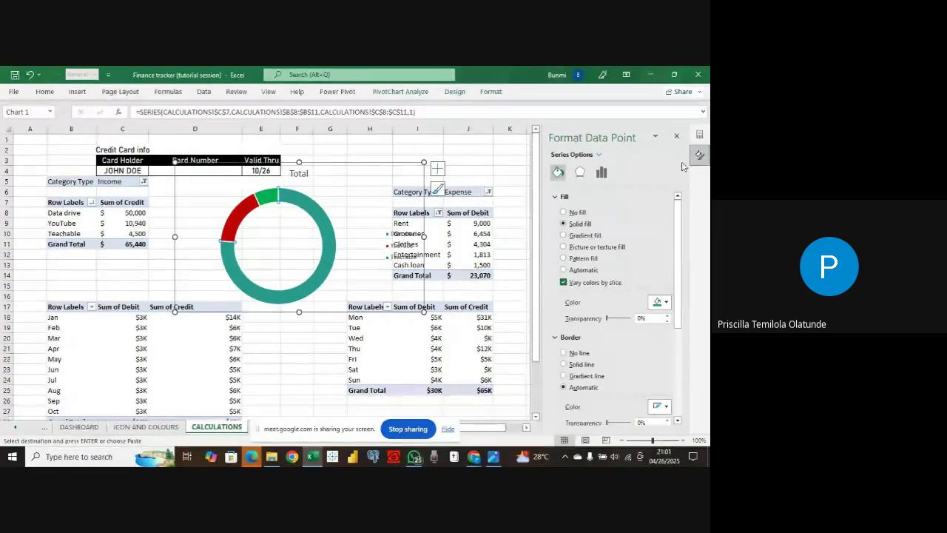
- Set the doughnut's angle of first slice to 125° and the Data drive slice's point explosion to 6%
{"action": "left_click", "coordinate": [608, 178]}
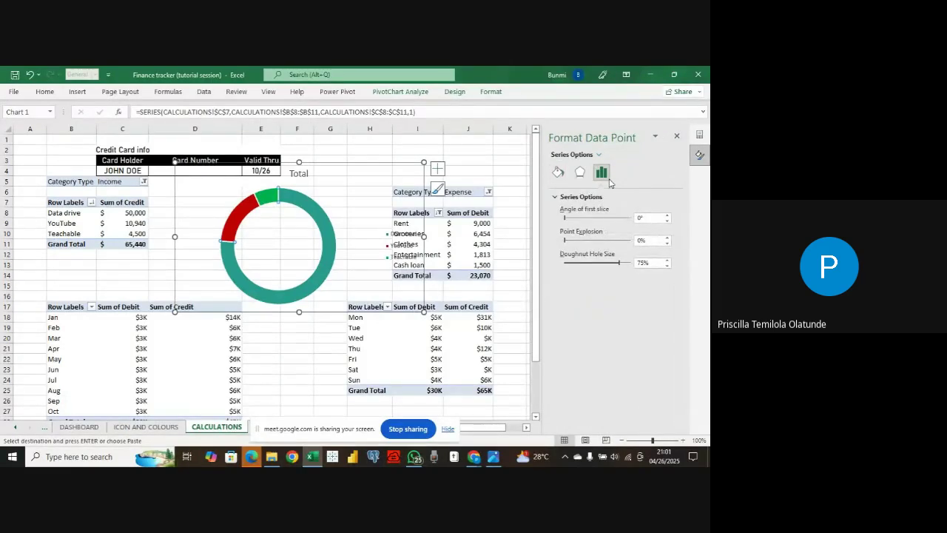
{"action": "left_click", "coordinate": [668, 216]}
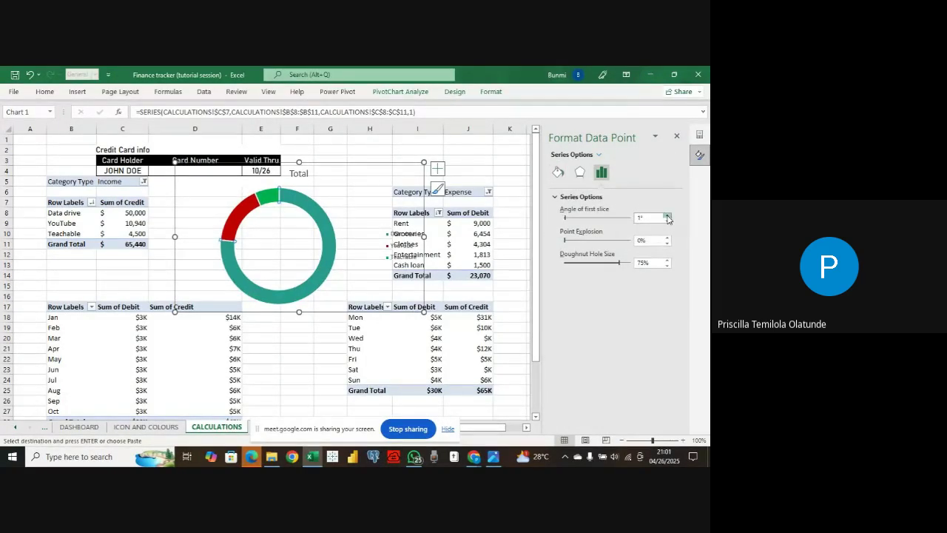
{"action": "left_click", "coordinate": [668, 216]}
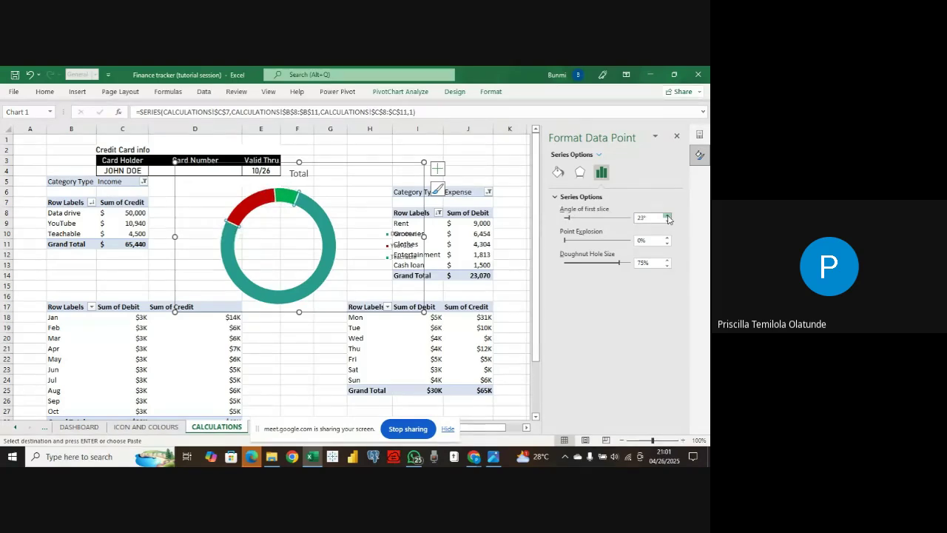
{"action": "left_click", "coordinate": [668, 216]}
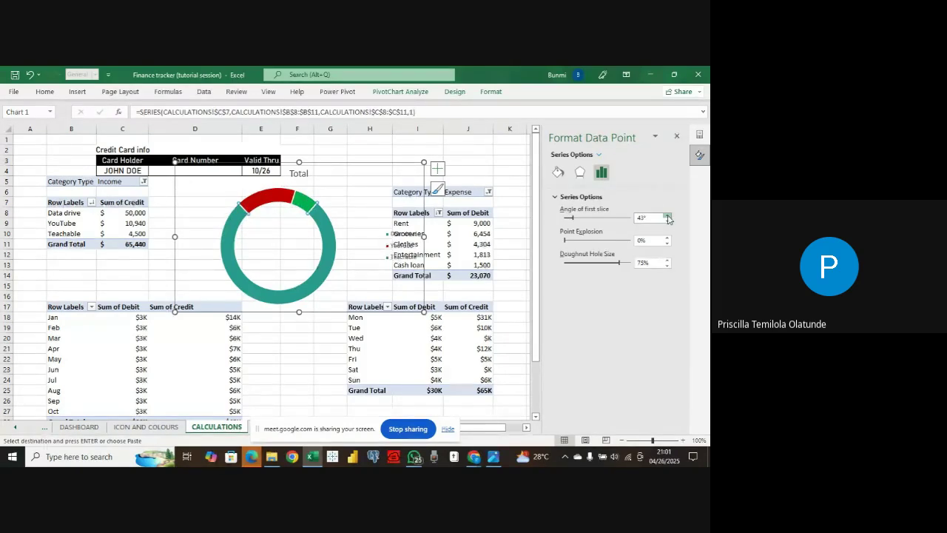
{"action": "left_click", "coordinate": [667, 216]}
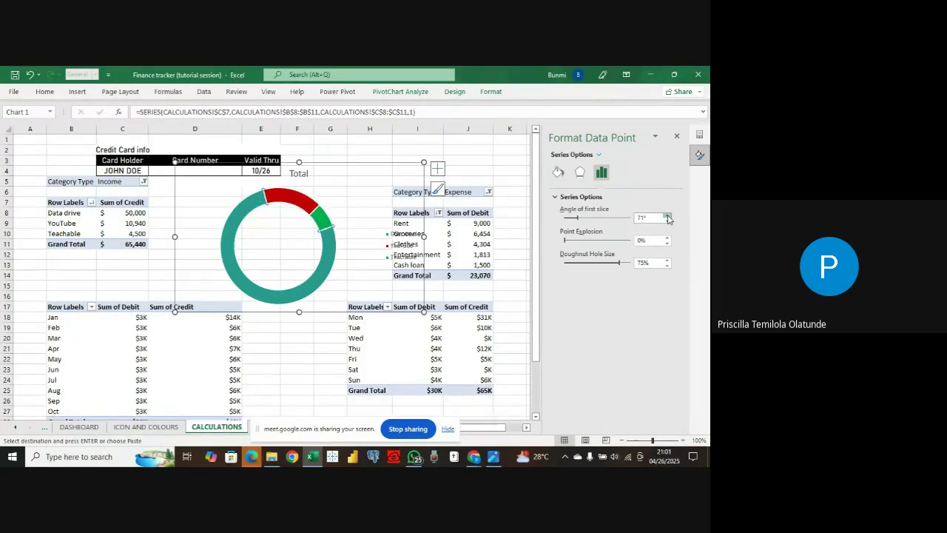
{"action": "left_click", "coordinate": [638, 217]}
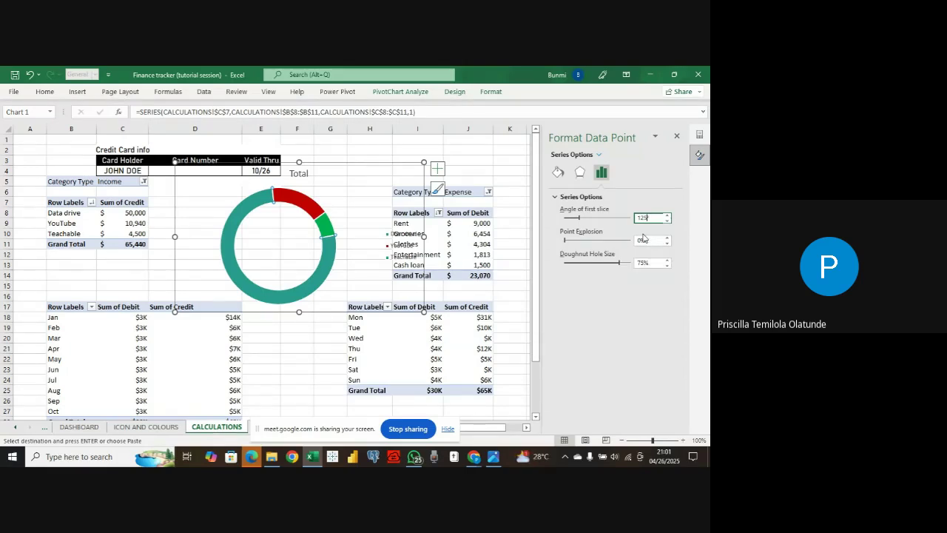
{"action": "left_click", "coordinate": [641, 239]}
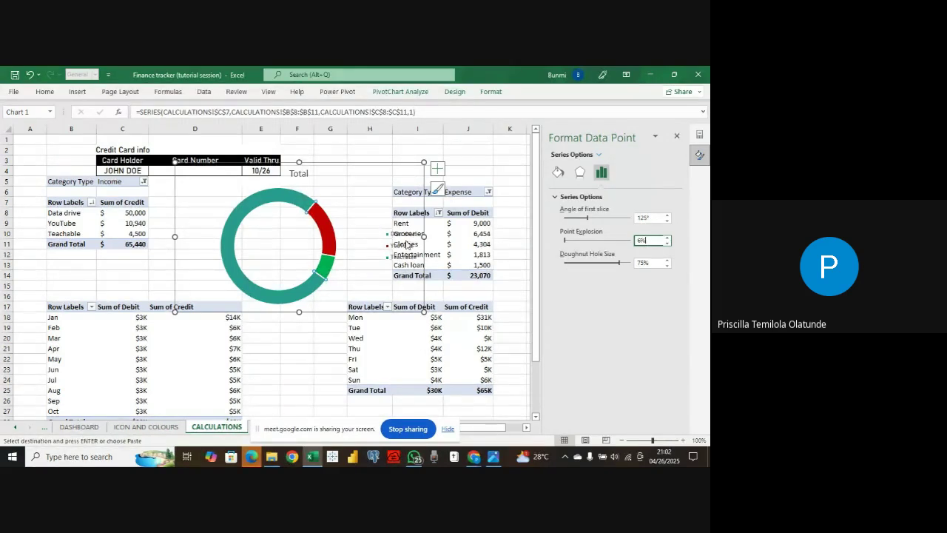
{"action": "left_click", "coordinate": [362, 229]}
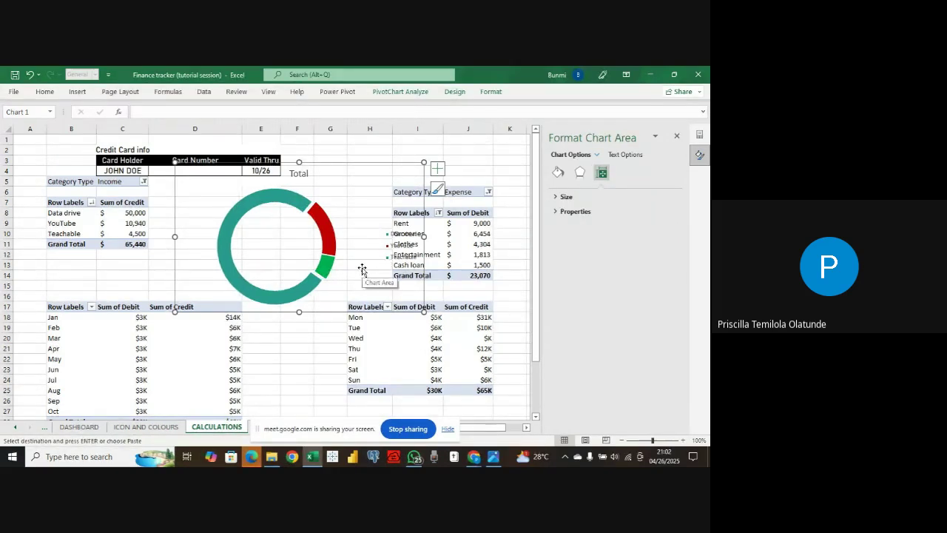
- Shrink the income doughnut chart on the CALCULATIONS sheet and delete its Total title
{"action": "left_click_drag", "start_coordinate": [424, 312], "coordinate": [386, 283]}
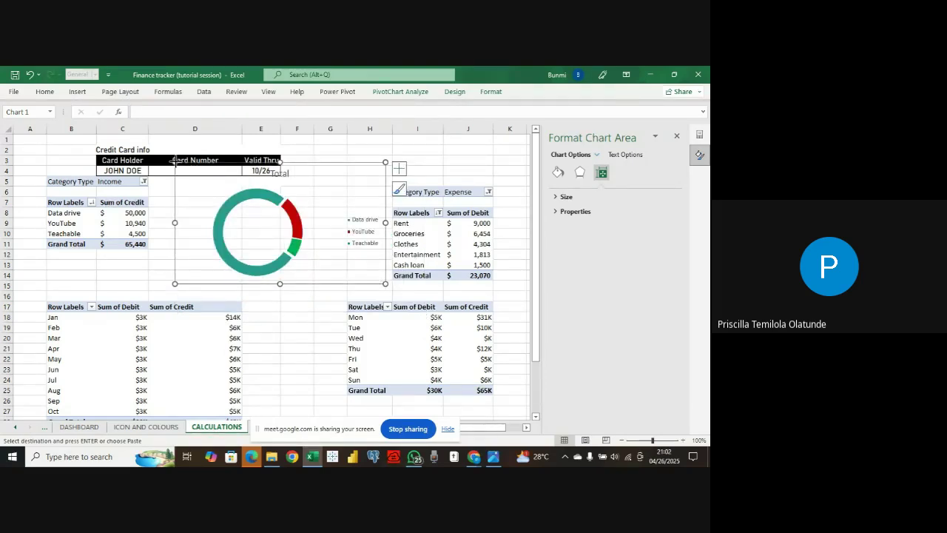
{"action": "left_click_drag", "start_coordinate": [175, 161], "coordinate": [205, 182]}
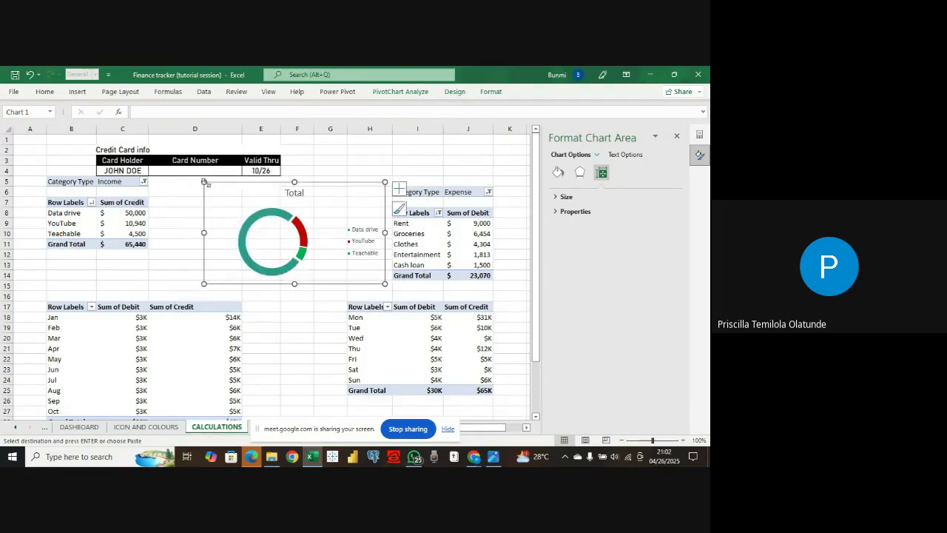
{"action": "left_click", "coordinate": [299, 196]}
{"action": "key", "text": "Delete"}
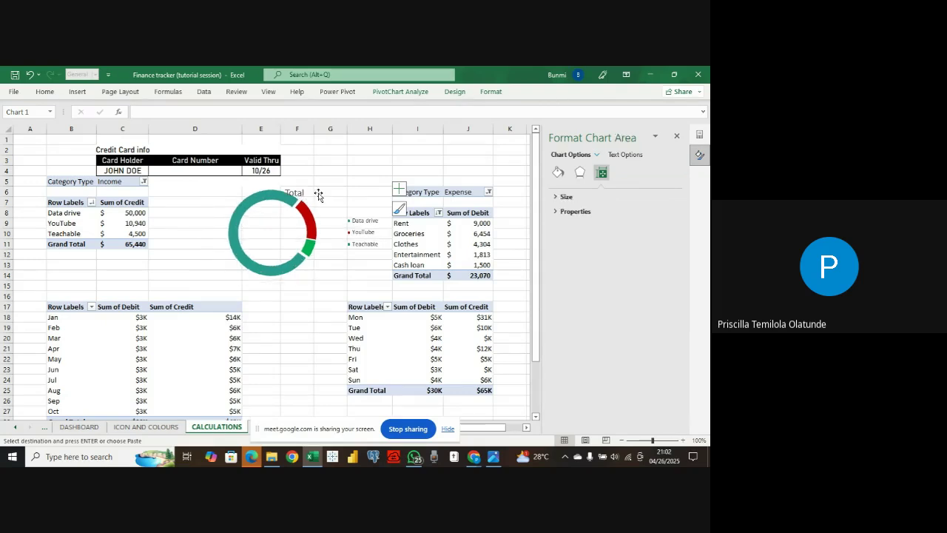
- Delete the doughnut chart's legend and shrink the chart further between the income and expense pivot tables
{"action": "left_click_drag", "start_coordinate": [379, 184], "coordinate": [363, 192]}
{"action": "left_click_drag", "start_coordinate": [362, 283], "coordinate": [350, 281]}
{"action": "left_click", "coordinate": [326, 229]}
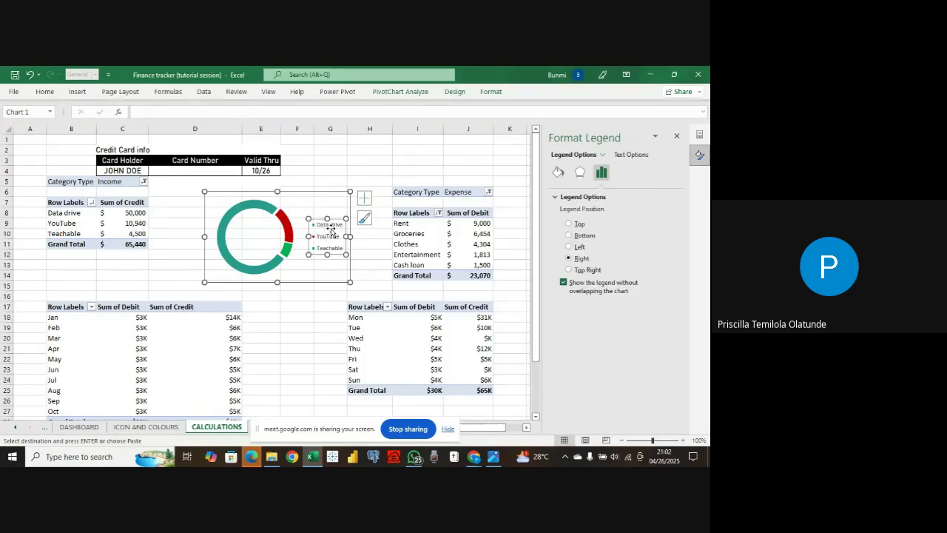
{"action": "key", "text": "Delete"}
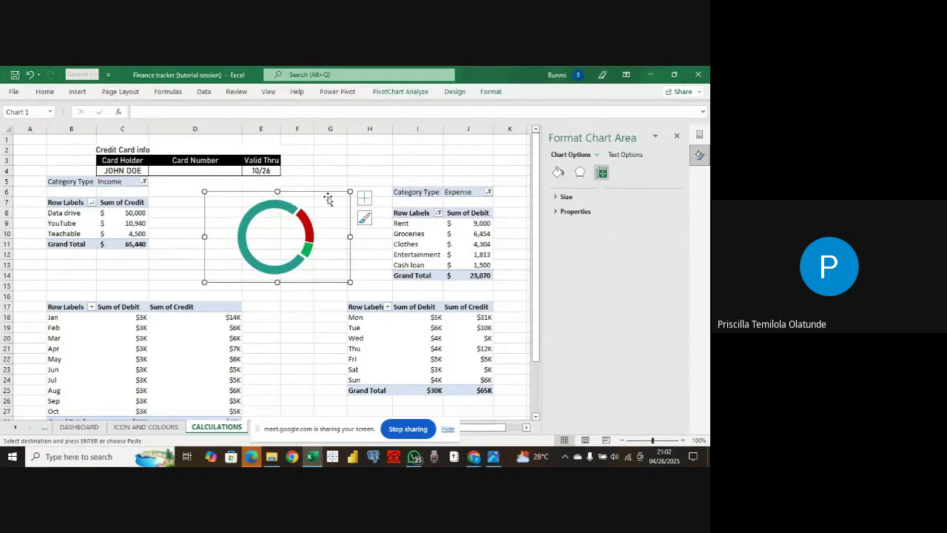
{"action": "left_click_drag", "start_coordinate": [349, 194], "coordinate": [333, 207]}
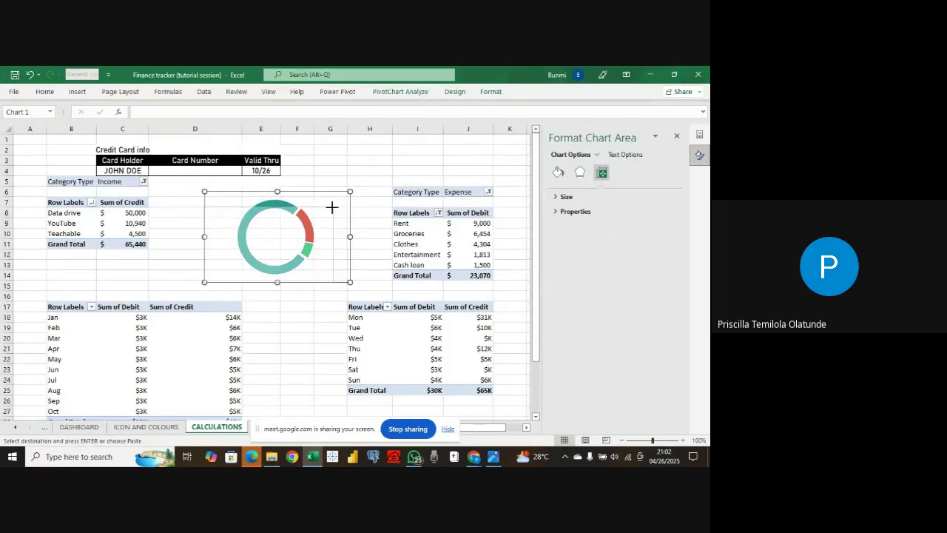
{"action": "right_click", "coordinate": [314, 263]}
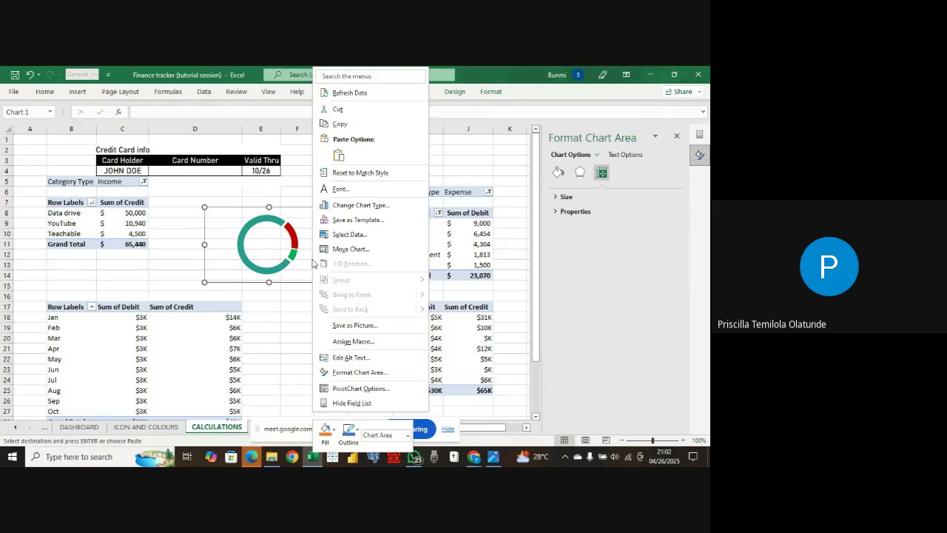
{"action": "left_click", "coordinate": [245, 235]}
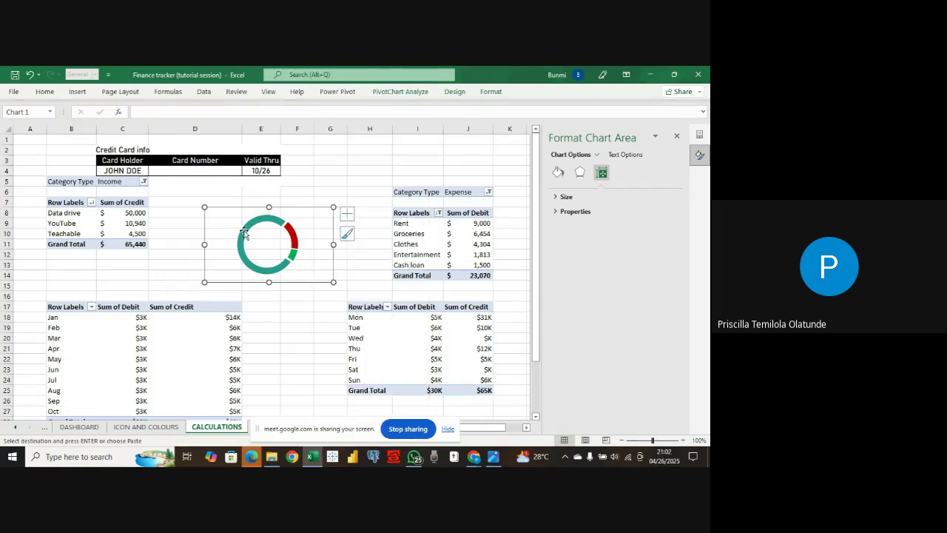
- Add data labels to the doughnut chart and enlarge the chart slightly to make room for them
{"action": "left_click", "coordinate": [344, 212]}
{"action": "left_click", "coordinate": [374, 238]}
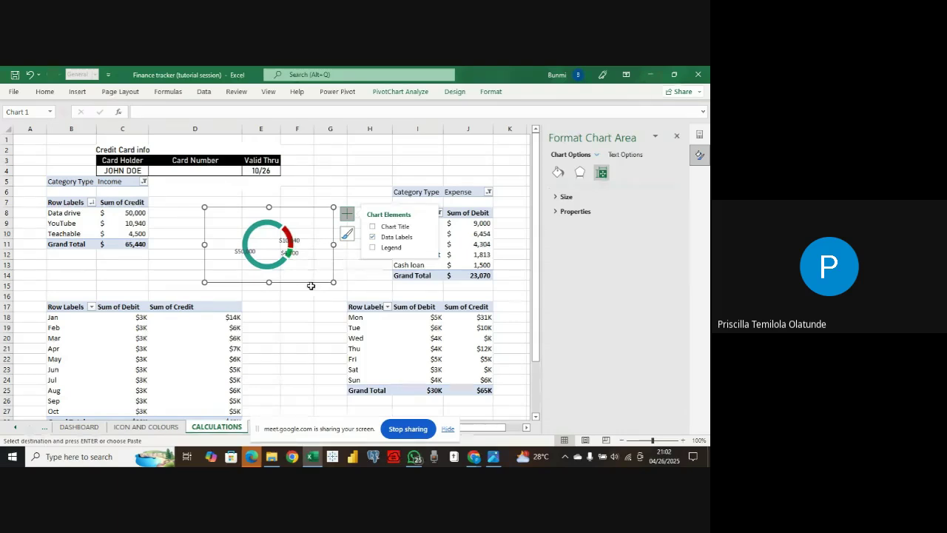
{"action": "left_click_drag", "start_coordinate": [333, 282], "coordinate": [360, 300]}
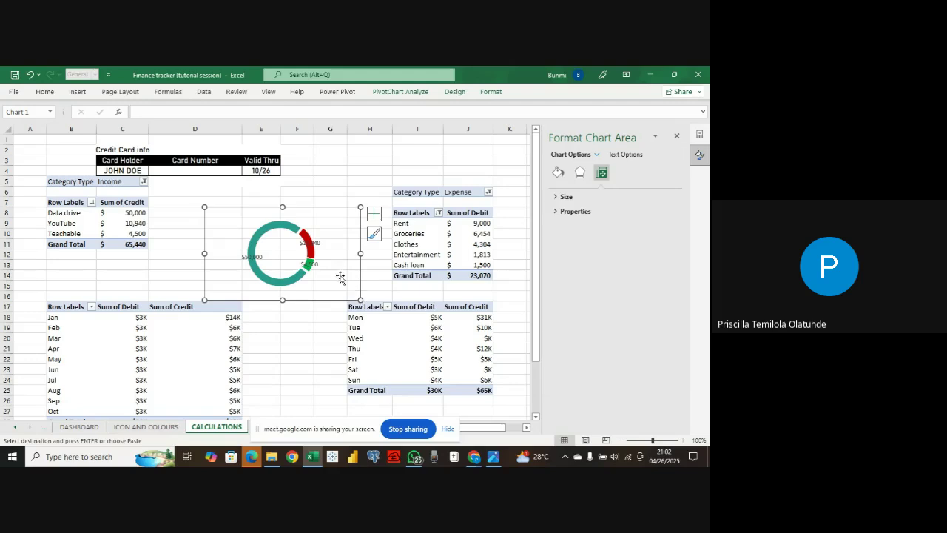
- Move the YouTube, Teachable and Data drive data labels outside the doughnut ring, each beside its own slice
{"action": "left_click", "coordinate": [317, 244]}
{"action": "left_click", "coordinate": [319, 247]}
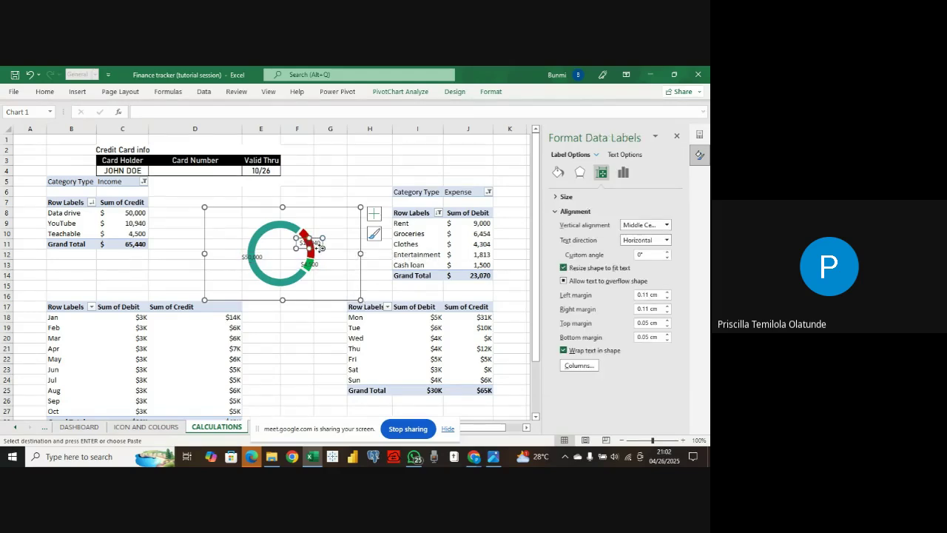
{"action": "left_click_drag", "start_coordinate": [319, 246], "coordinate": [341, 235]}
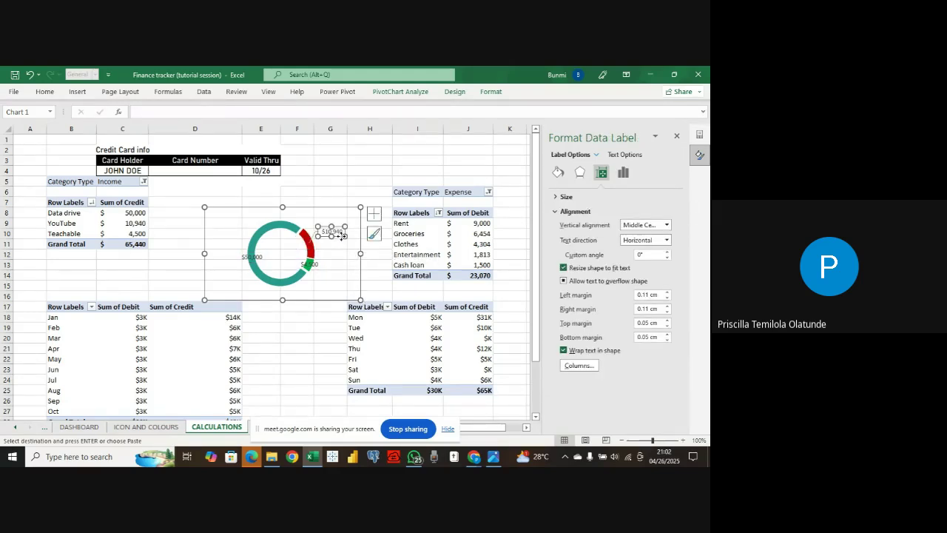
{"action": "left_click", "coordinate": [309, 266]}
{"action": "left_click_drag", "start_coordinate": [309, 266], "coordinate": [327, 278]}
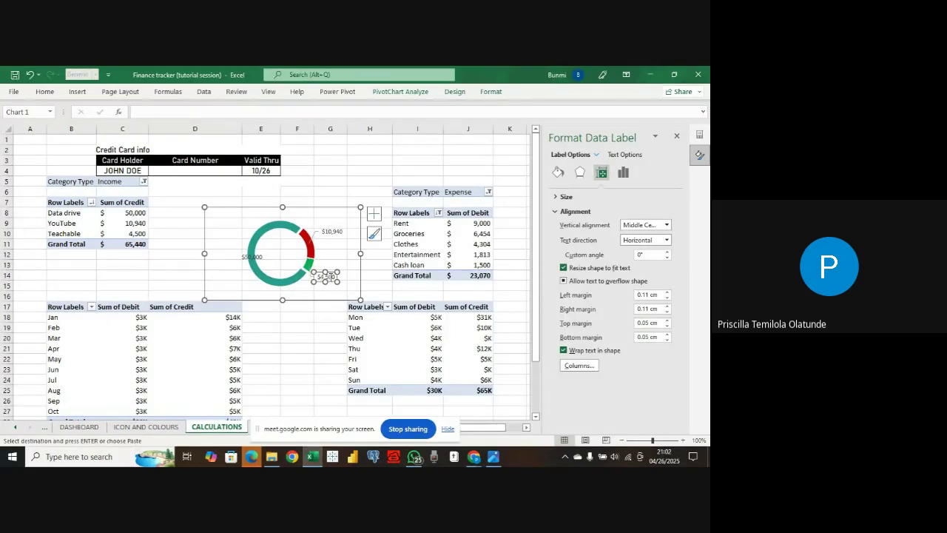
{"action": "left_click", "coordinate": [250, 256]}
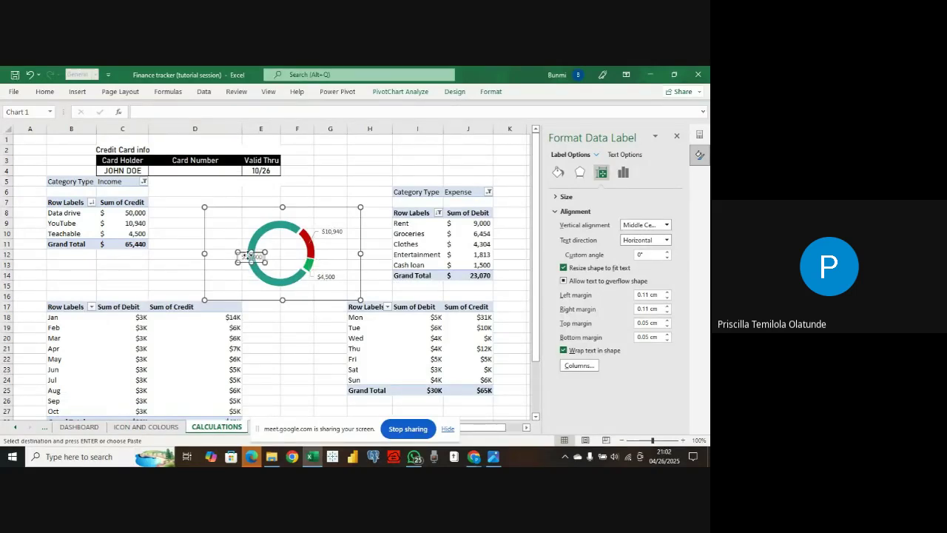
{"action": "left_click_drag", "start_coordinate": [250, 256], "coordinate": [230, 240]}
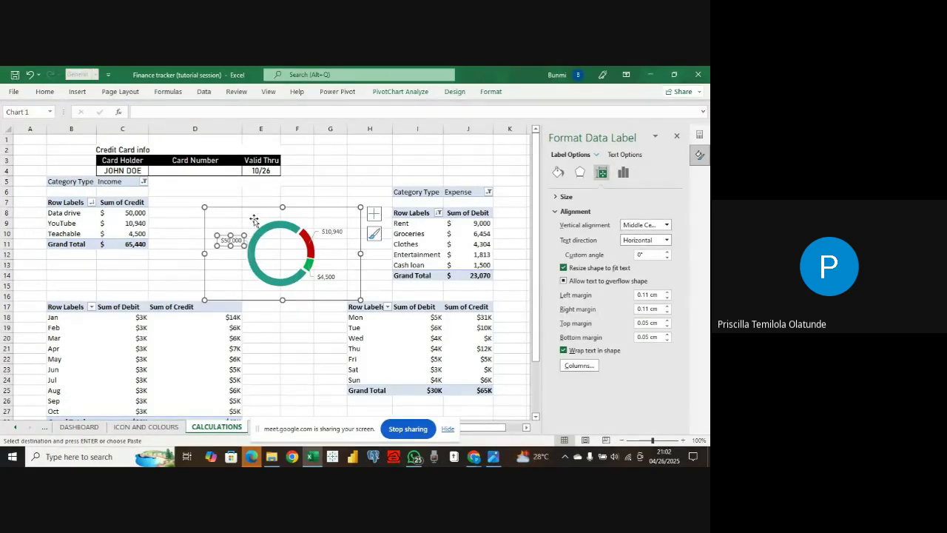
{"action": "left_click", "coordinate": [238, 285]}
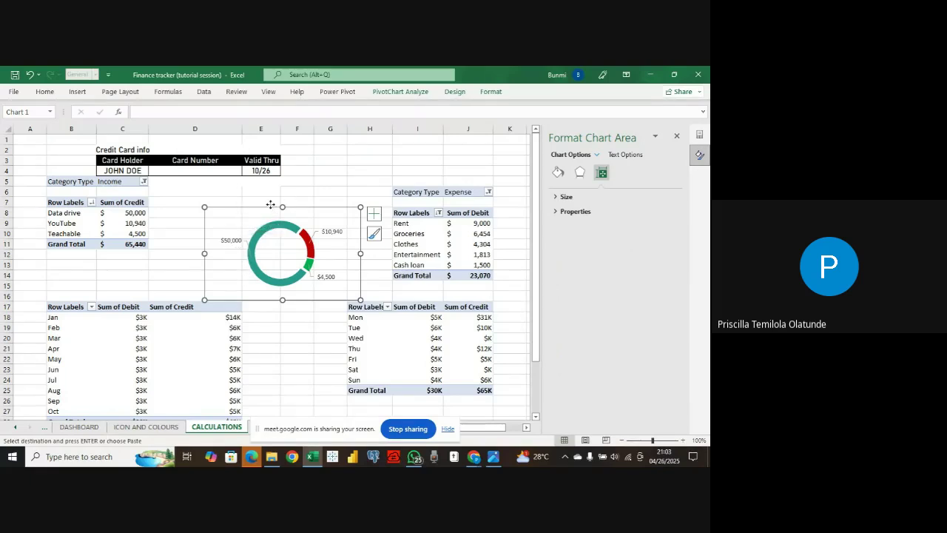
- Copy the doughnut chart to the DASHBOARD sheet and place it beside the amounts in the Income Sources card
{"action": "right_click", "coordinate": [271, 205]}
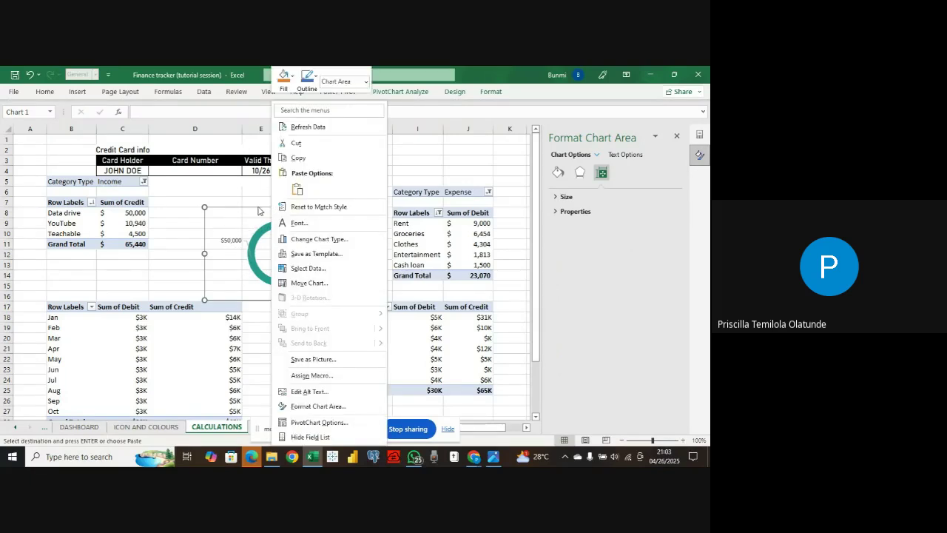
{"action": "key", "text": "Escape"}
{"action": "right_click", "coordinate": [257, 207]}
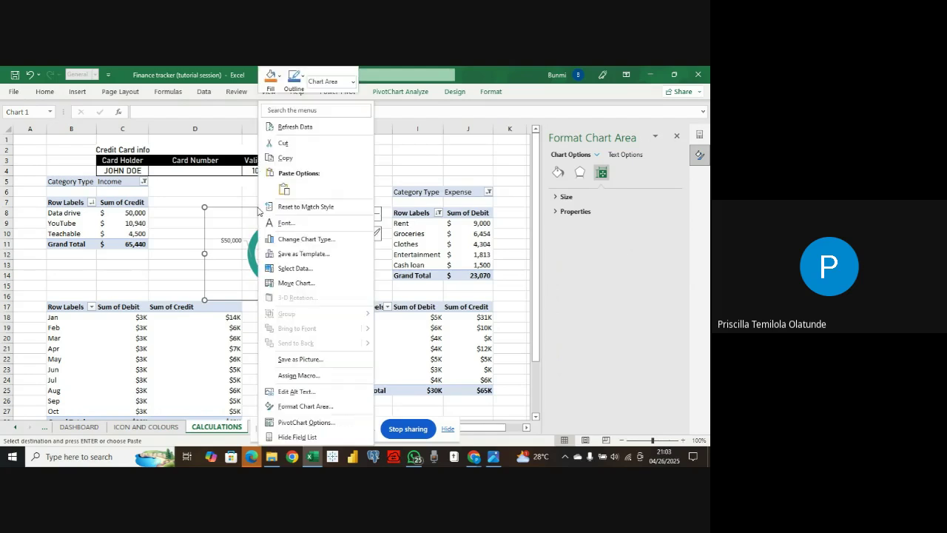
{"action": "left_click", "coordinate": [307, 157]}
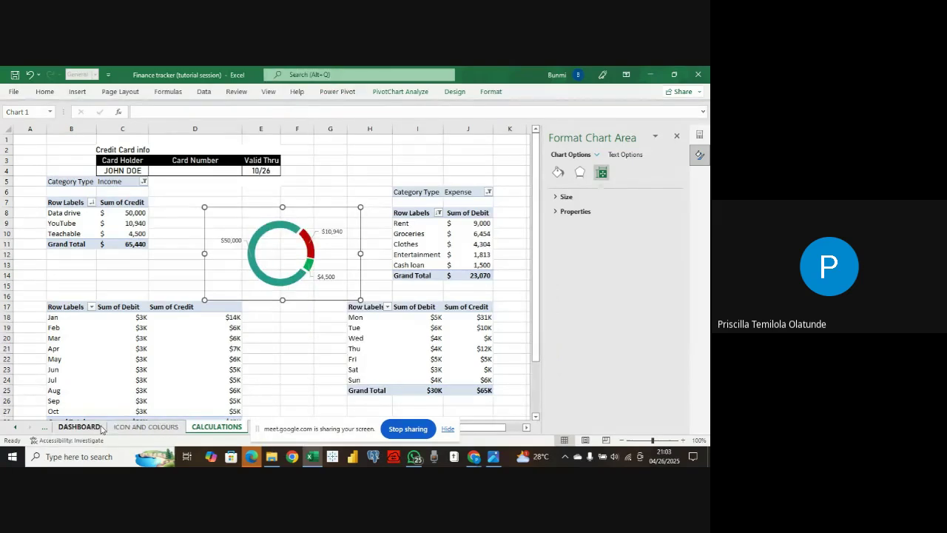
{"action": "left_click", "coordinate": [81, 427]}
{"action": "left_click", "coordinate": [357, 323]}
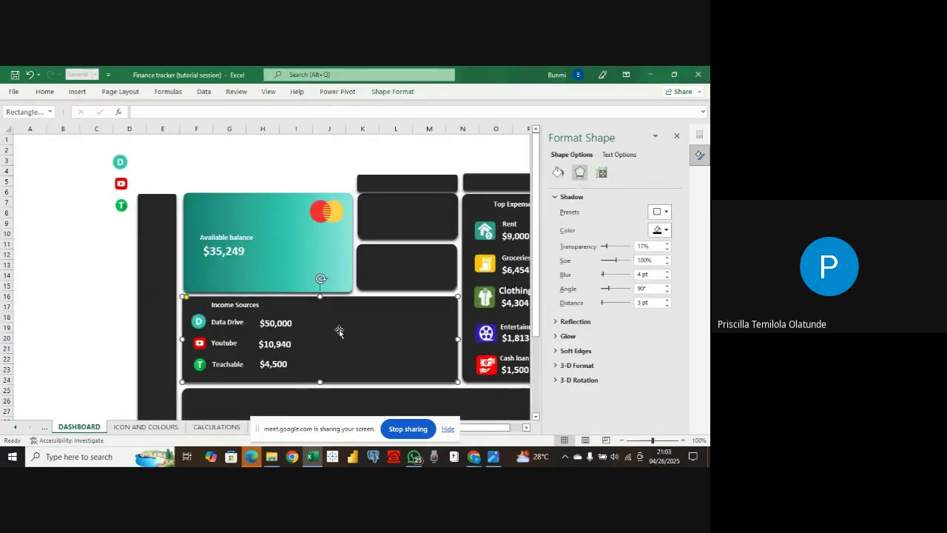
{"action": "left_click", "coordinate": [32, 276]}
{"action": "left_click", "coordinate": [64, 267]}
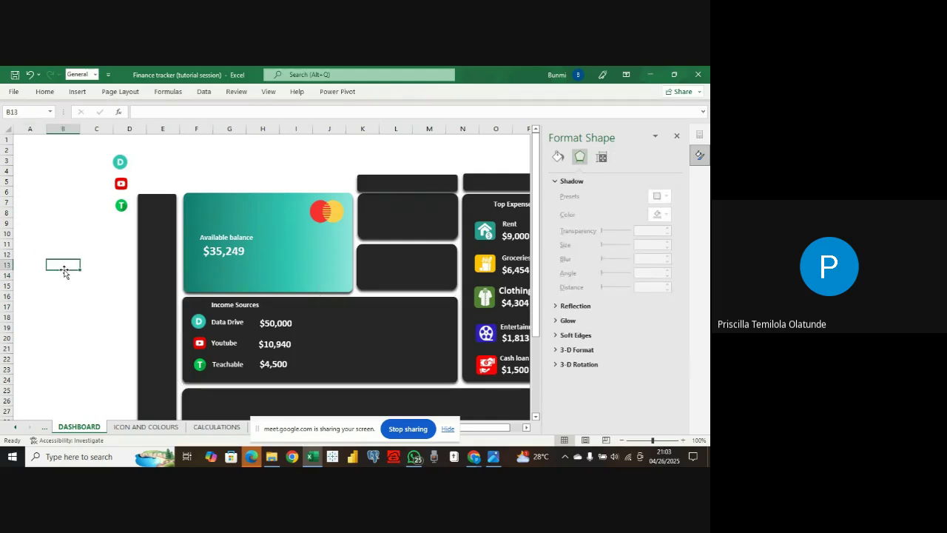
{"action": "key", "text": "ctrl+v"}
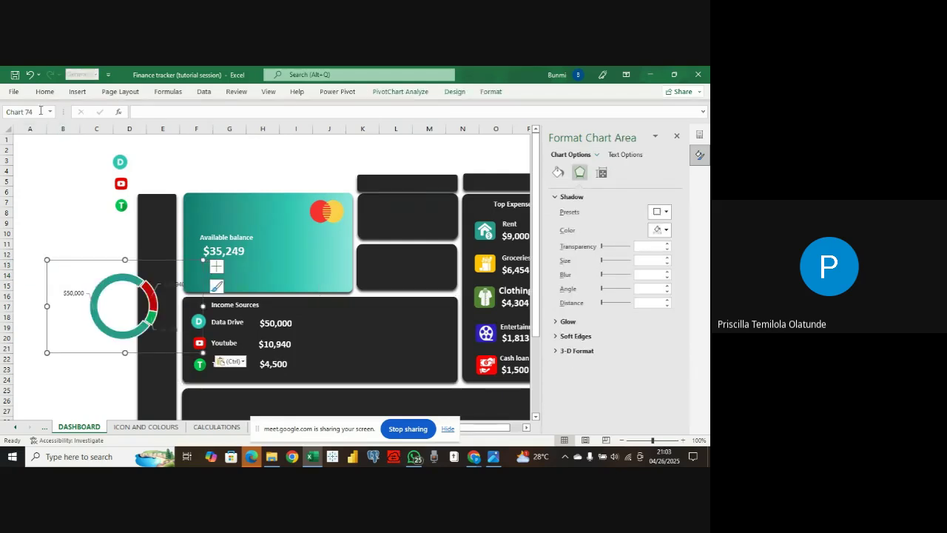
{"action": "left_click_drag", "start_coordinate": [70, 262], "coordinate": [309, 300]}
- Remove the border line from the doughnut series of the dashboard chart
{"action": "left_click", "coordinate": [366, 310]}
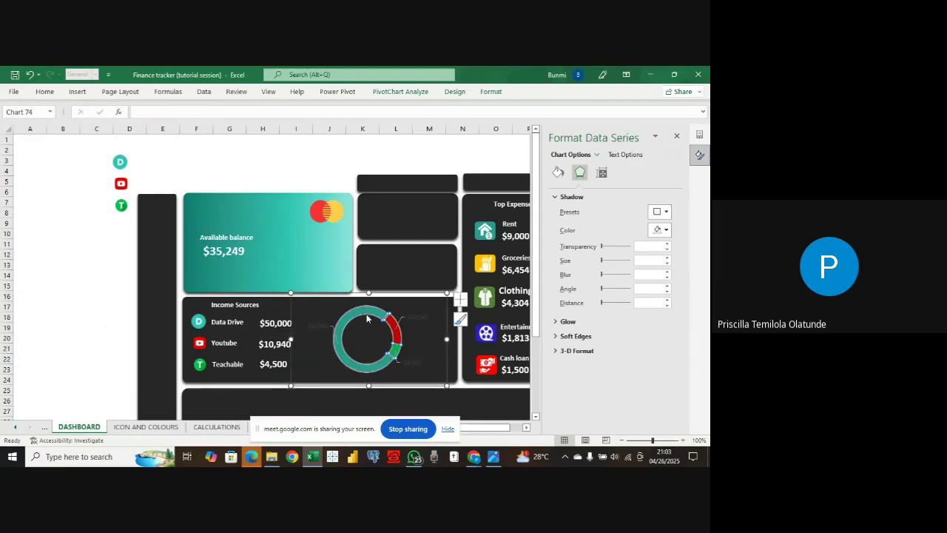
{"action": "left_click", "coordinate": [558, 172]}
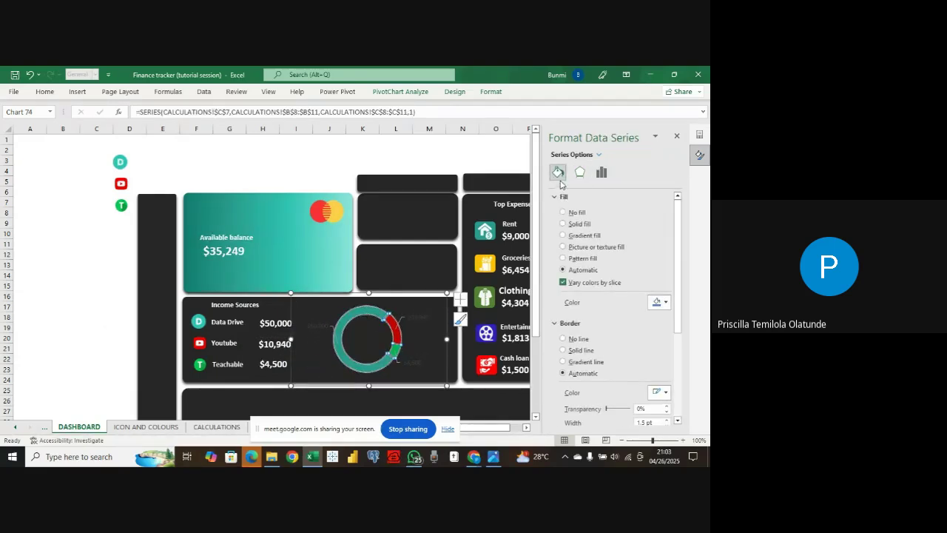
{"action": "left_click", "coordinate": [564, 338]}
{"action": "left_click", "coordinate": [428, 342]}
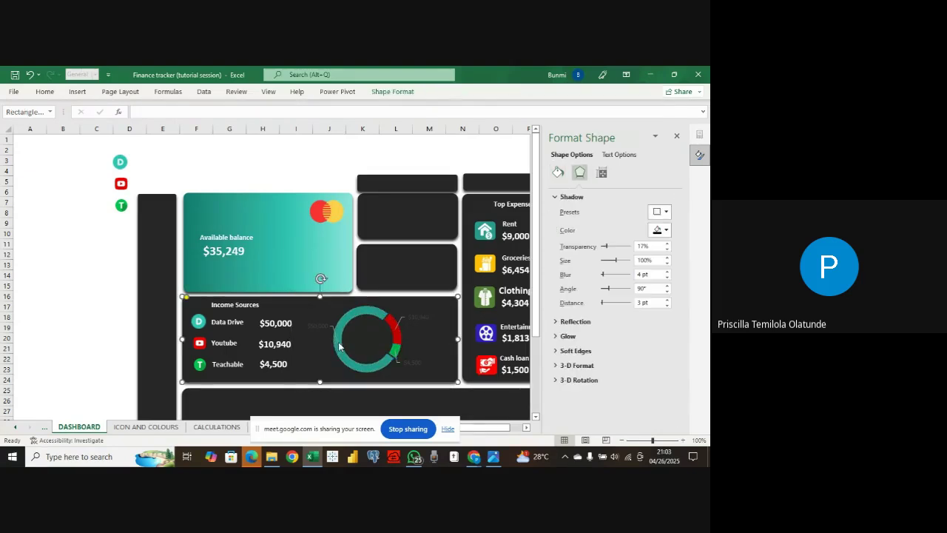
- Resize the doughnut chart to fit the space beside the income amounts in the Income Sources card
{"action": "left_click", "coordinate": [362, 343]}
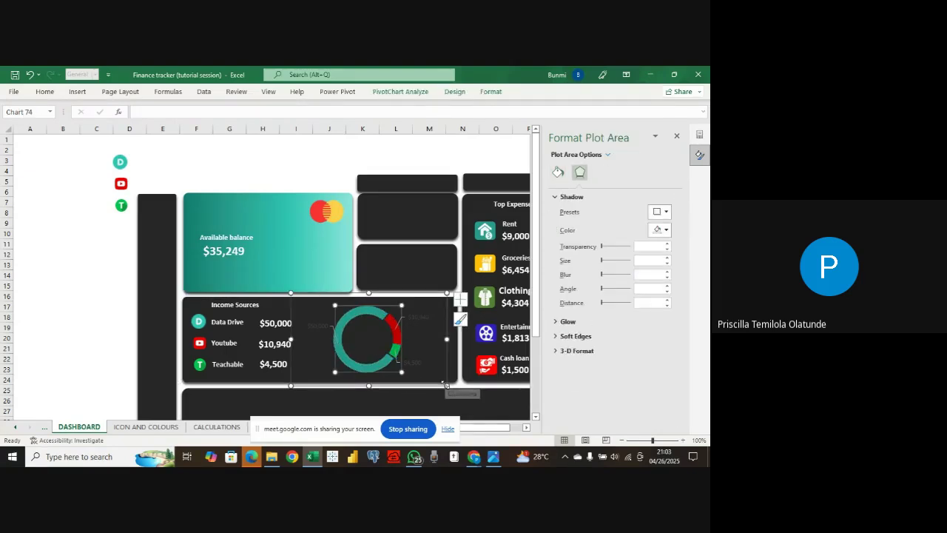
{"action": "left_click_drag", "start_coordinate": [443, 382], "coordinate": [436, 379]}
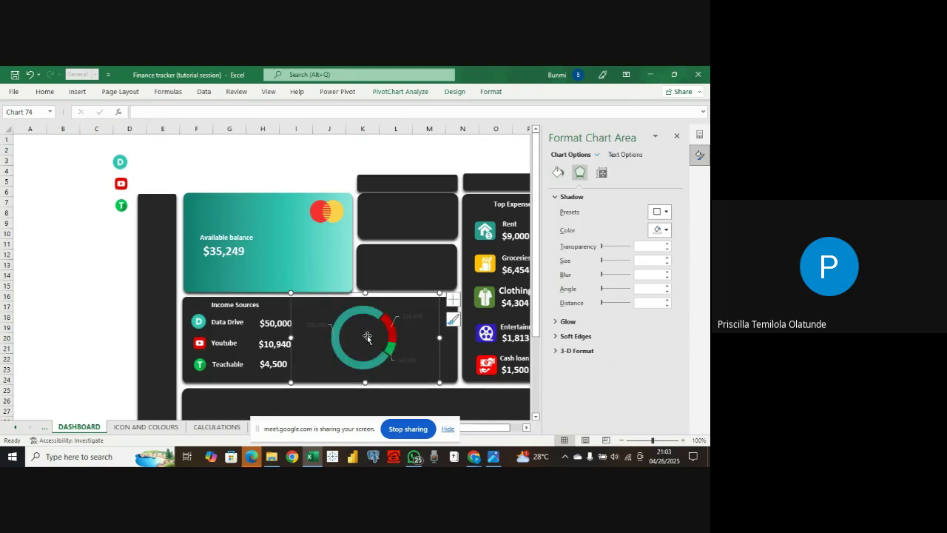
{"action": "left_click_drag", "start_coordinate": [287, 288], "coordinate": [298, 303]}
{"action": "left_click", "coordinate": [363, 344]}
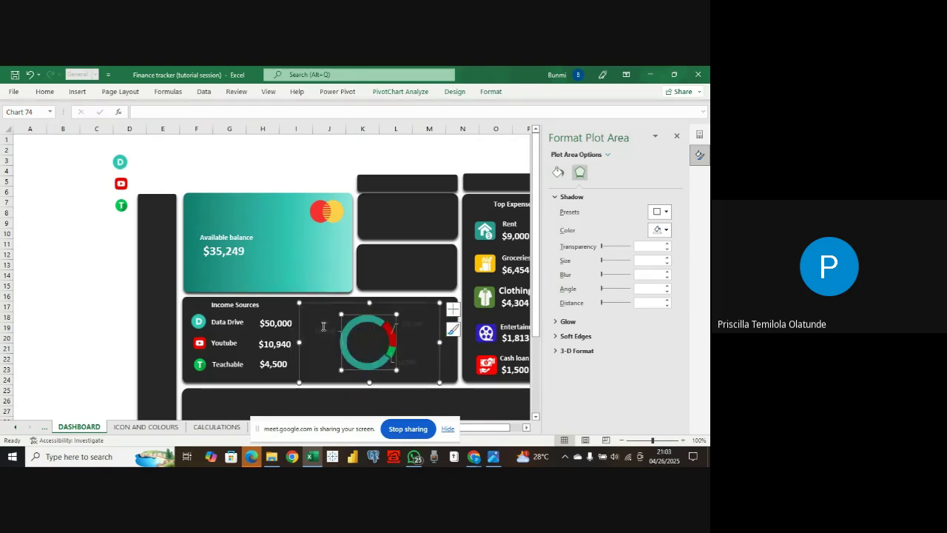
{"action": "left_click_drag", "start_coordinate": [297, 308], "coordinate": [287, 300]}
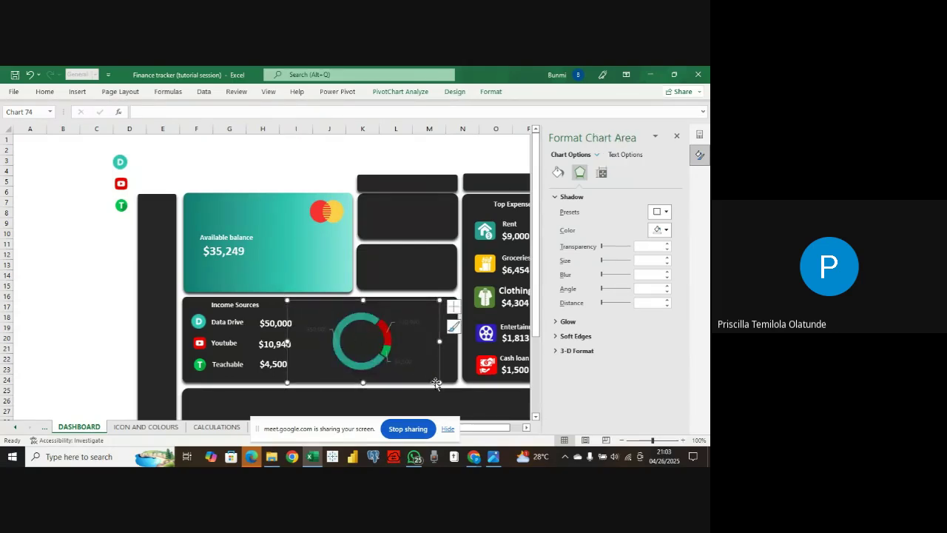
{"action": "left_click_drag", "start_coordinate": [435, 380], "coordinate": [445, 384]}
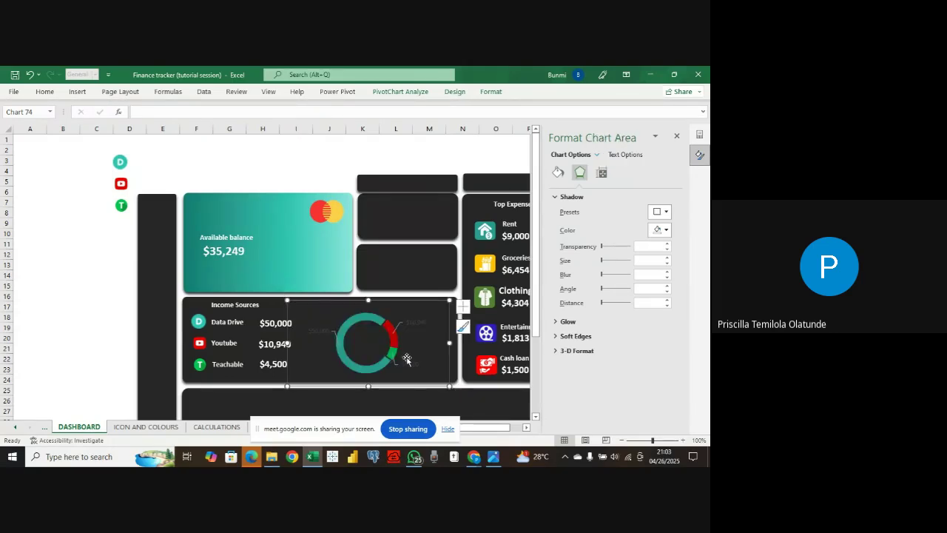
- Make the dashboard doughnut's data labels white and bold, and compare the chart with the Finance Tracker.png reference image
{"action": "left_click", "coordinate": [324, 334]}
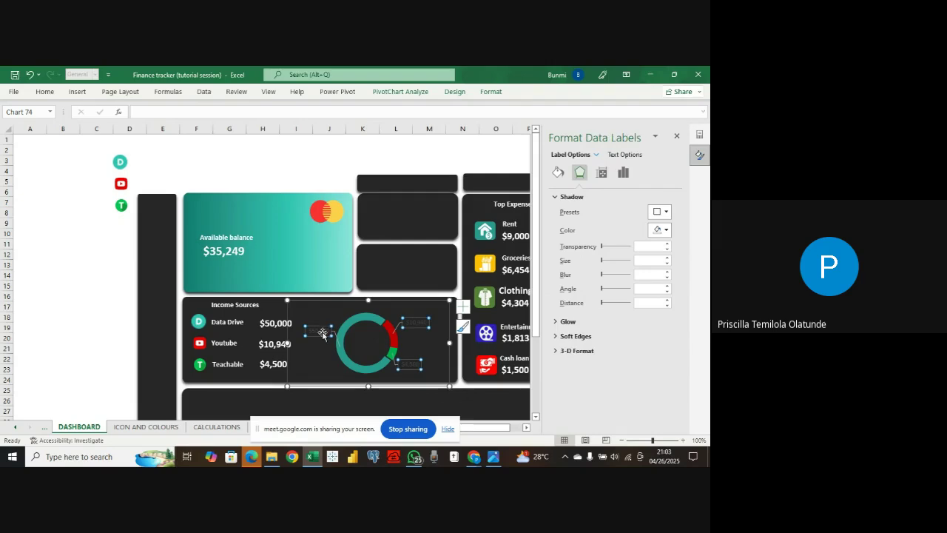
{"action": "left_click", "coordinate": [44, 91]}
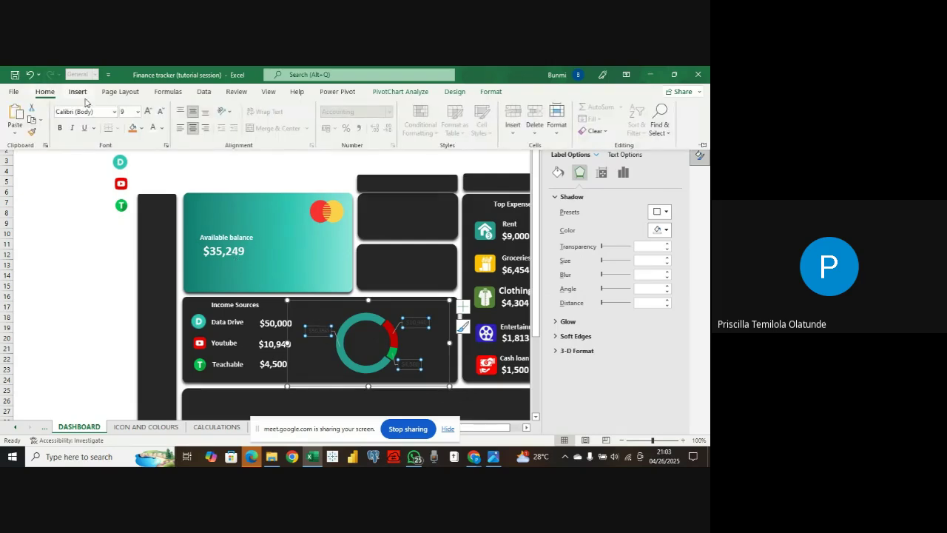
{"action": "left_click", "coordinate": [134, 127]}
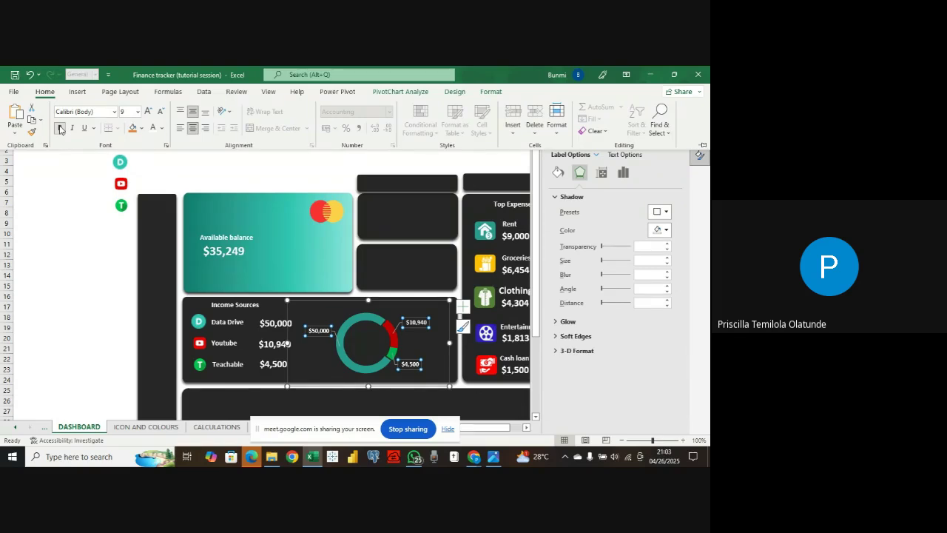
{"action": "left_click", "coordinate": [493, 456]}
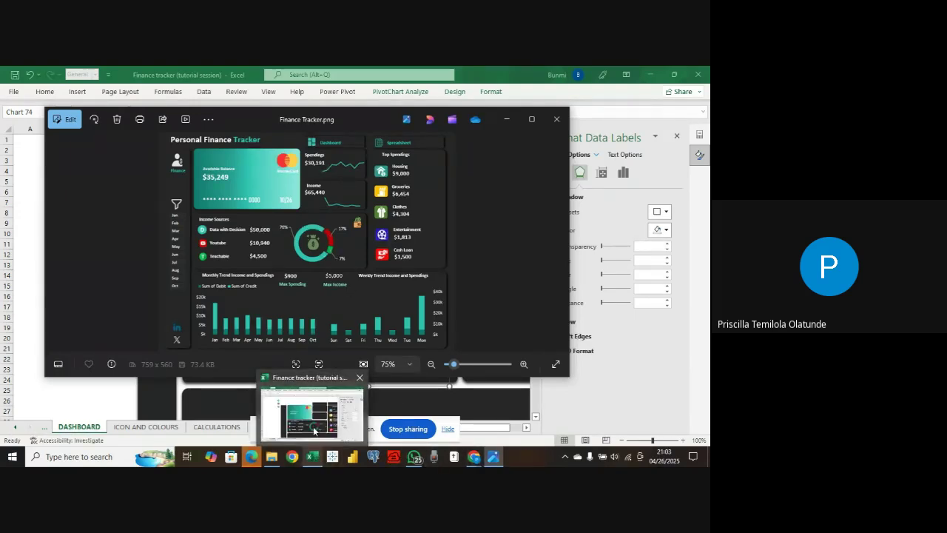
{"action": "left_click", "coordinate": [316, 432]}
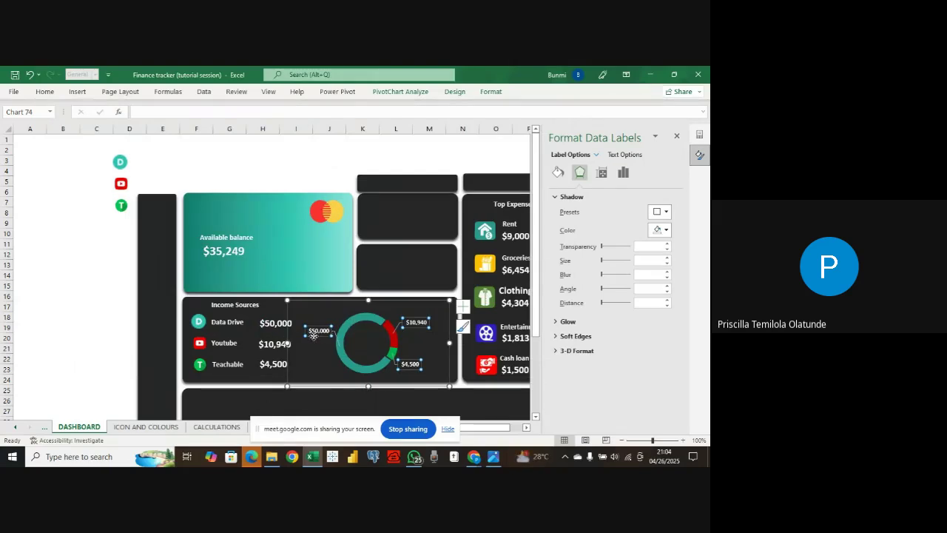
{"action": "left_click", "coordinate": [558, 172]}
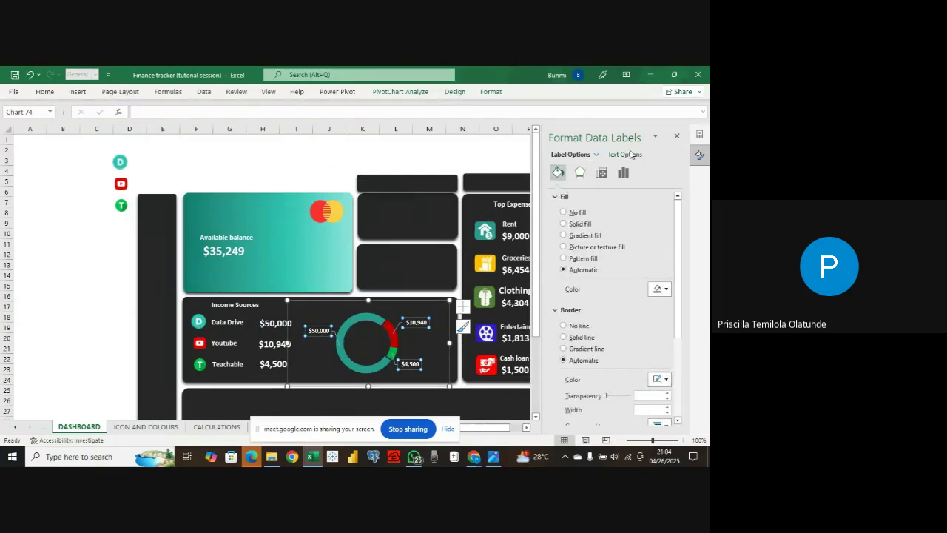
{"action": "left_click", "coordinate": [630, 157]}
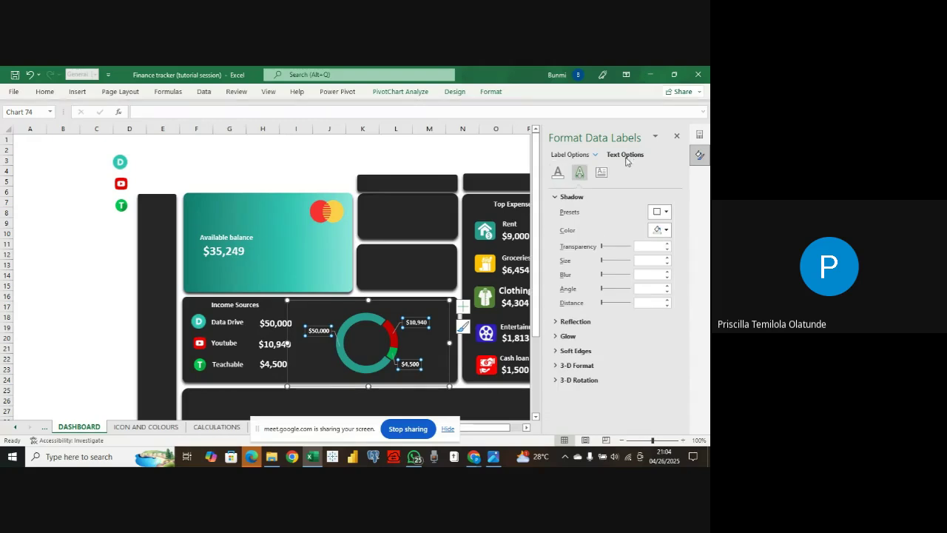
{"action": "left_click", "coordinate": [560, 172]}
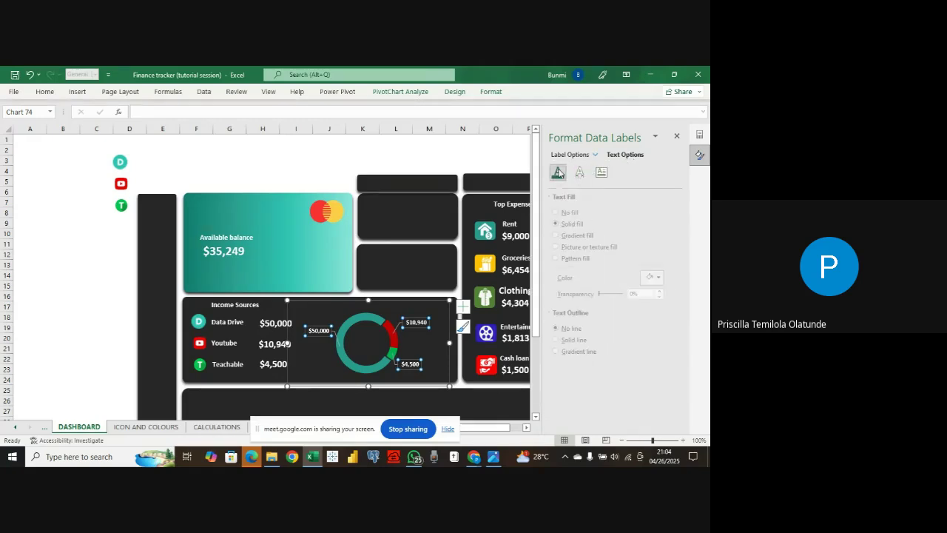
{"action": "left_click", "coordinate": [567, 154]}
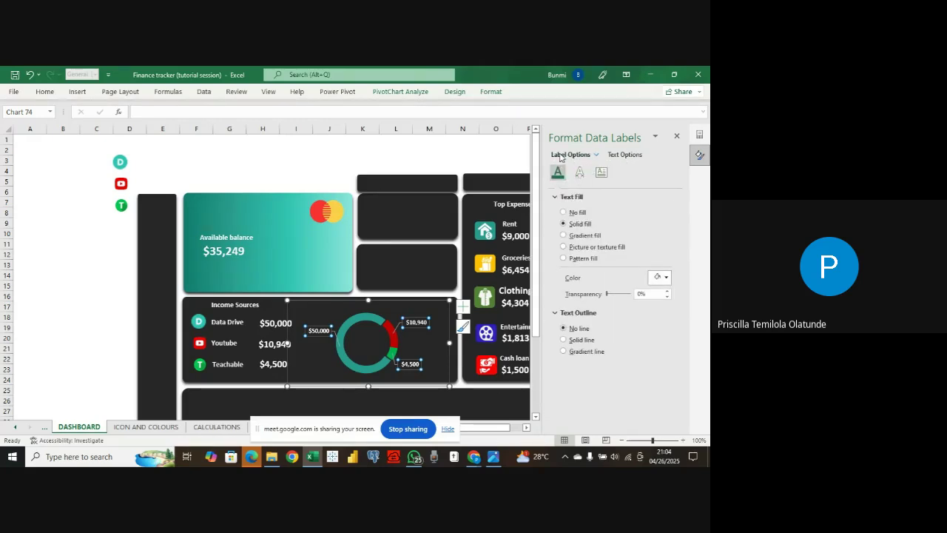
{"action": "left_click", "coordinate": [580, 172]}
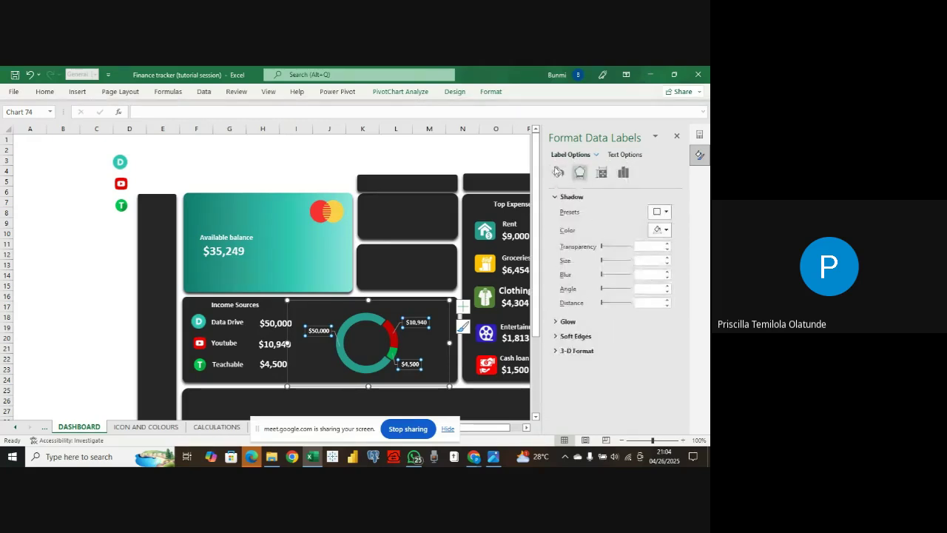
- Try to turn off the Value content of the doughnut chart's data labels, and undo that change
{"action": "right_click", "coordinate": [418, 330]}
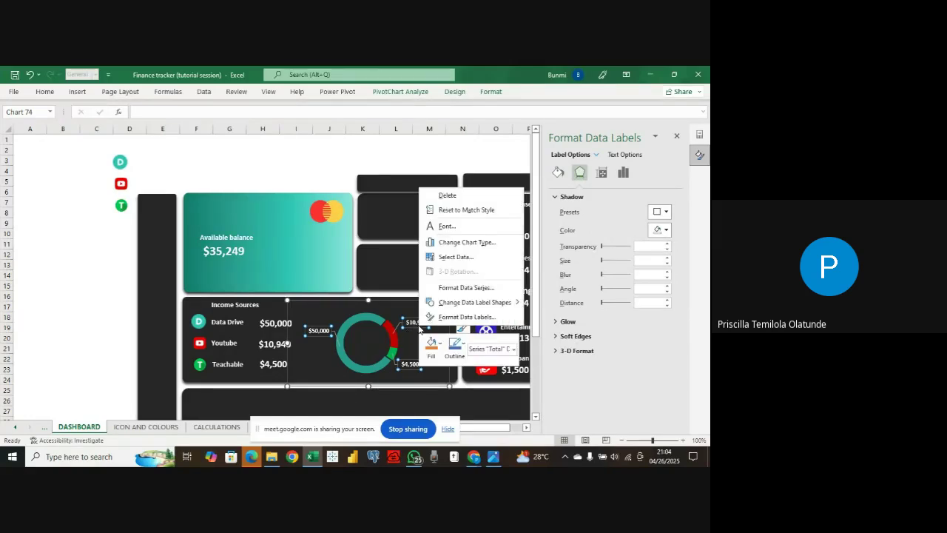
{"action": "left_click", "coordinate": [459, 316]}
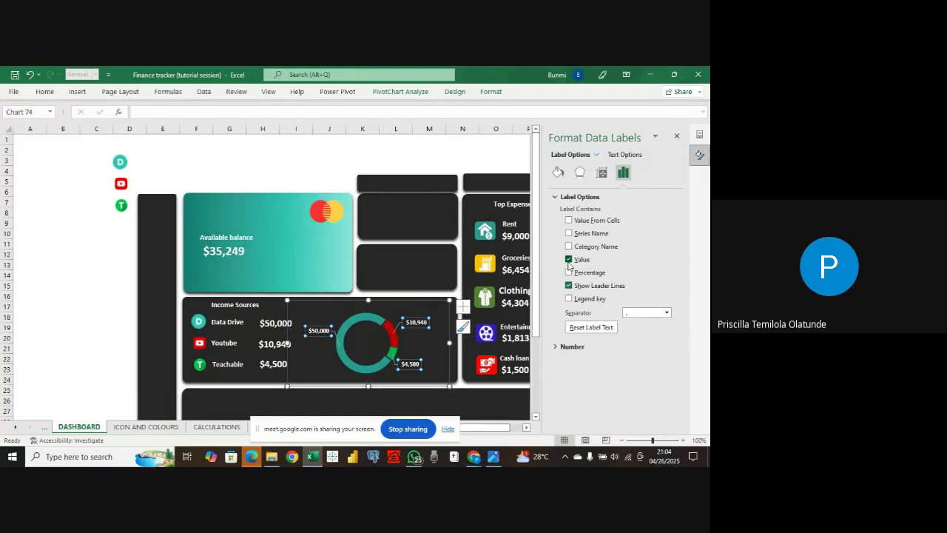
{"action": "left_click", "coordinate": [568, 259]}
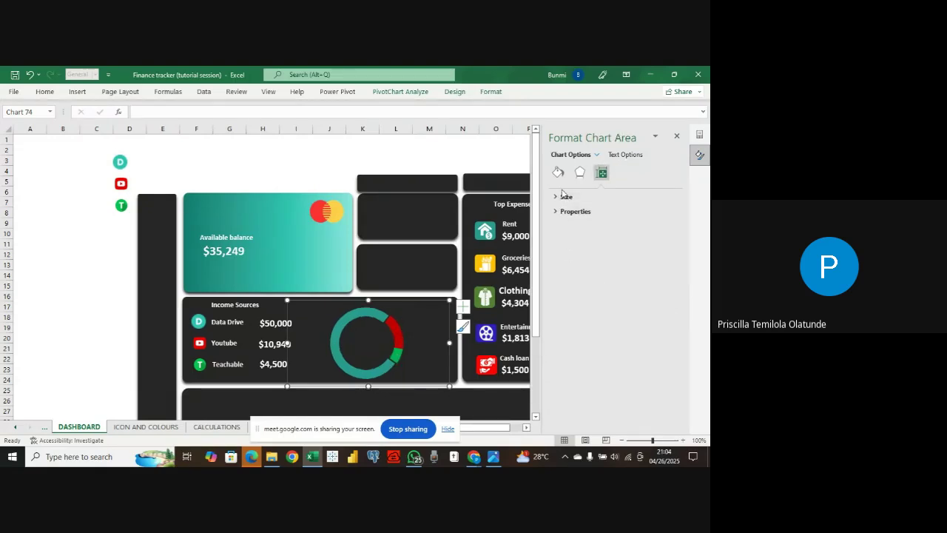
{"action": "left_click", "coordinate": [28, 74]}
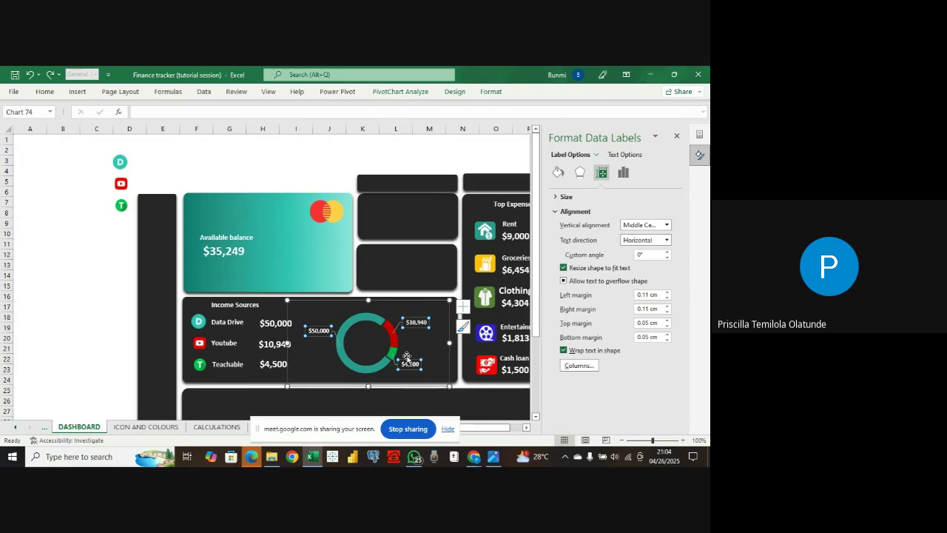
- Make the dashboard doughnut's data labels show percentages instead of values, and deselect the chart
{"action": "right_click", "coordinate": [411, 328]}
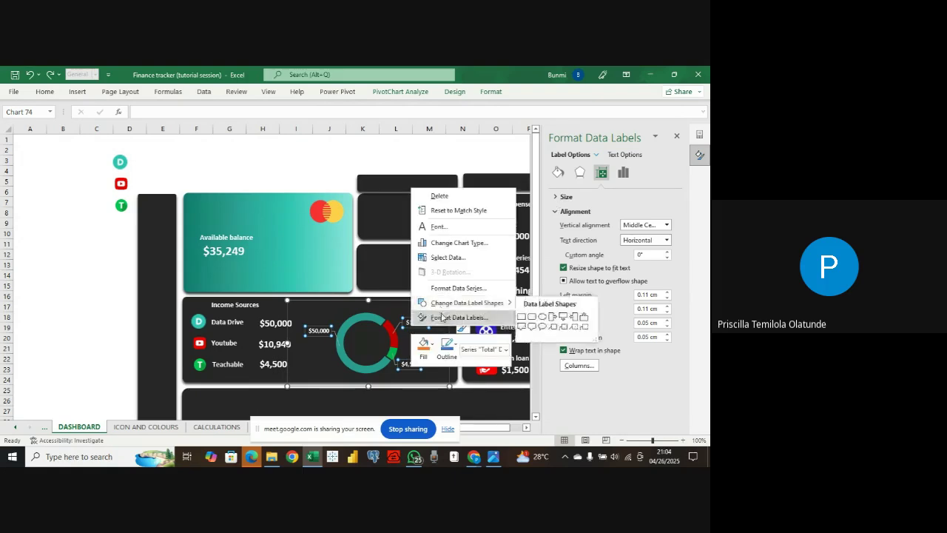
{"action": "left_click", "coordinate": [442, 318]}
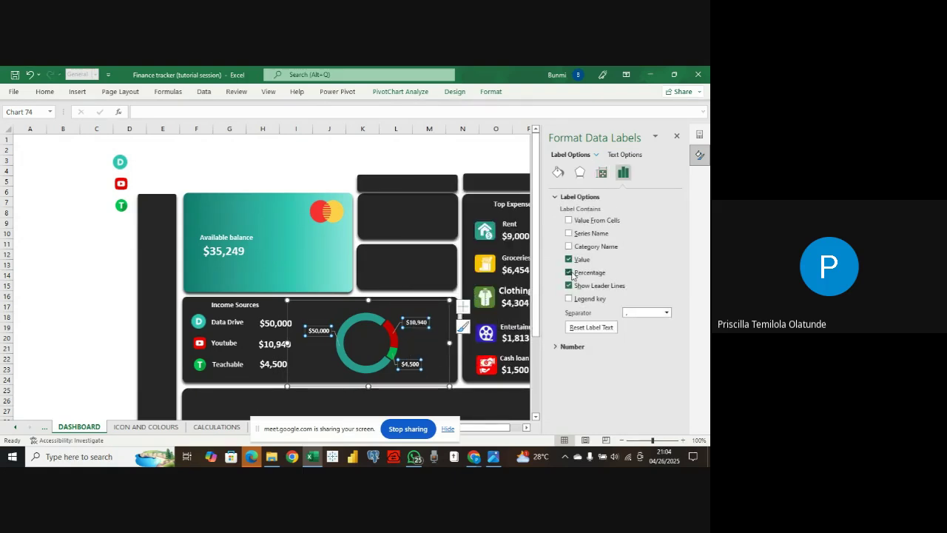
{"action": "left_click", "coordinate": [568, 259]}
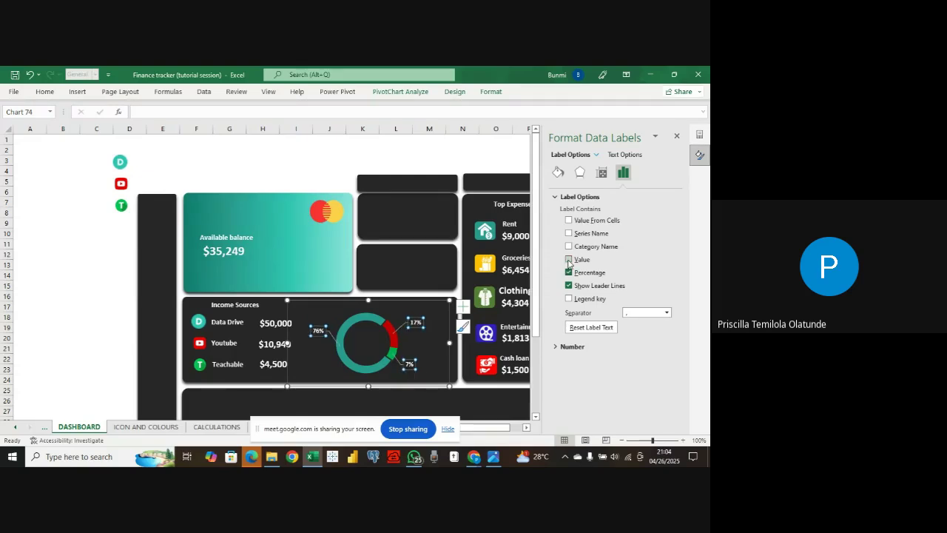
{"action": "left_click", "coordinate": [436, 351]}
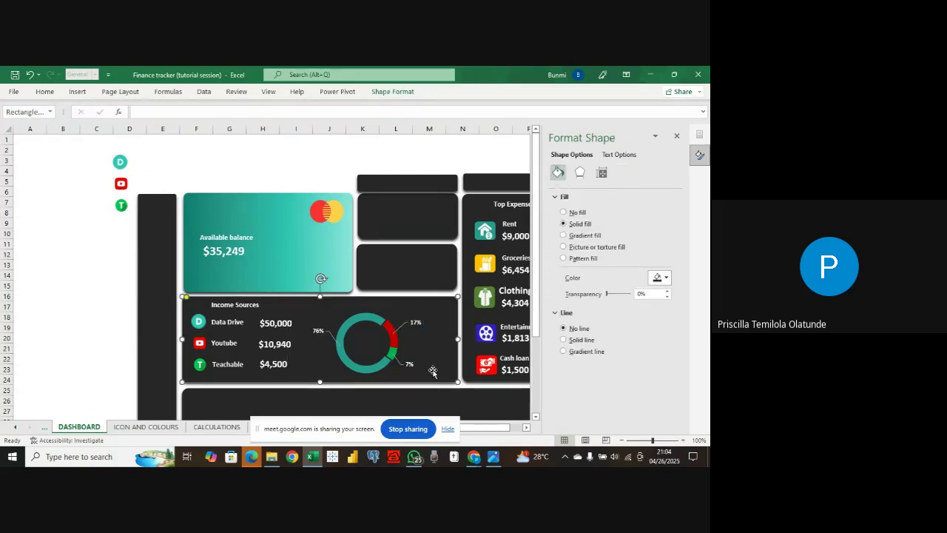
{"action": "scroll", "coordinate": [431, 374], "scroll_direction": "down", "scroll_amount": 1}
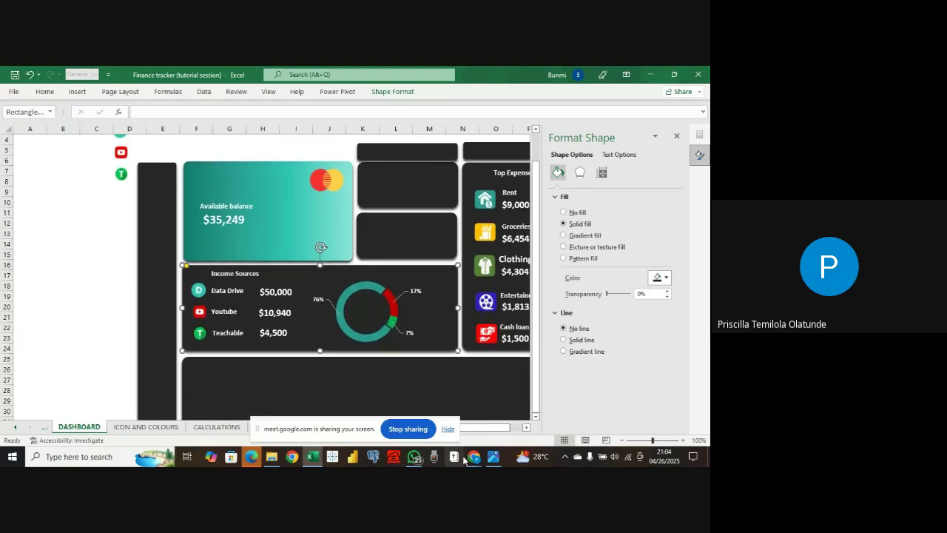
{"action": "mouse_move", "coordinate": [475, 457]}
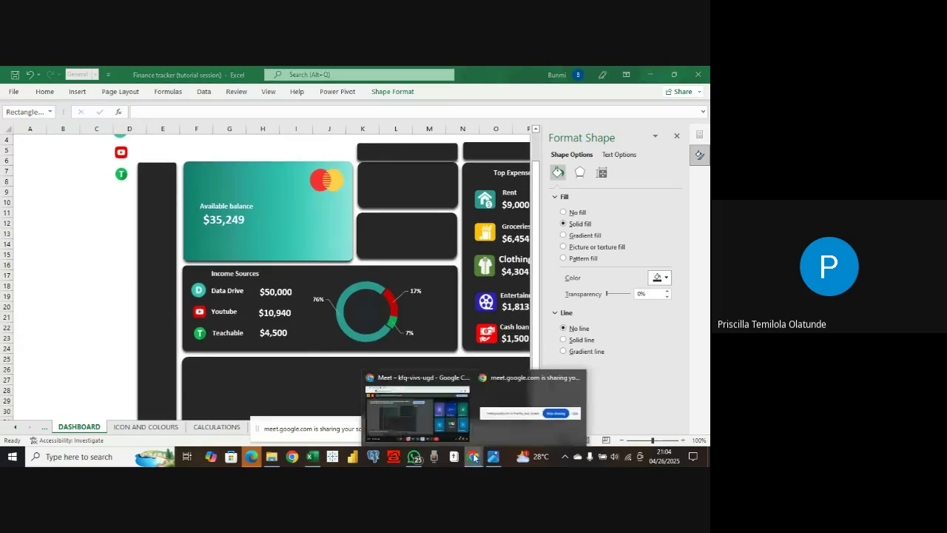
{"action": "left_click", "coordinate": [447, 440]}
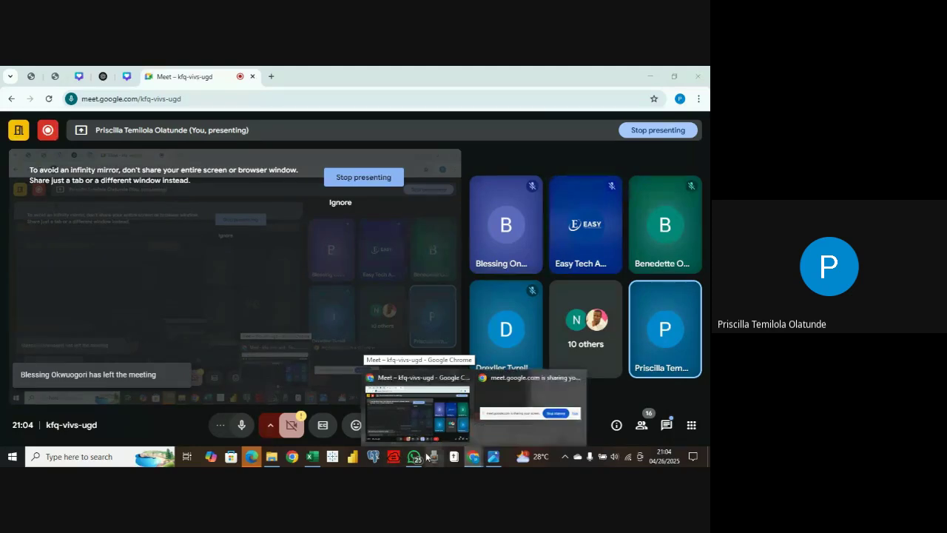
{"action": "left_click", "coordinate": [312, 457]}
{"action": "scroll", "coordinate": [326, 367], "scroll_direction": "down", "scroll_amount": 1}
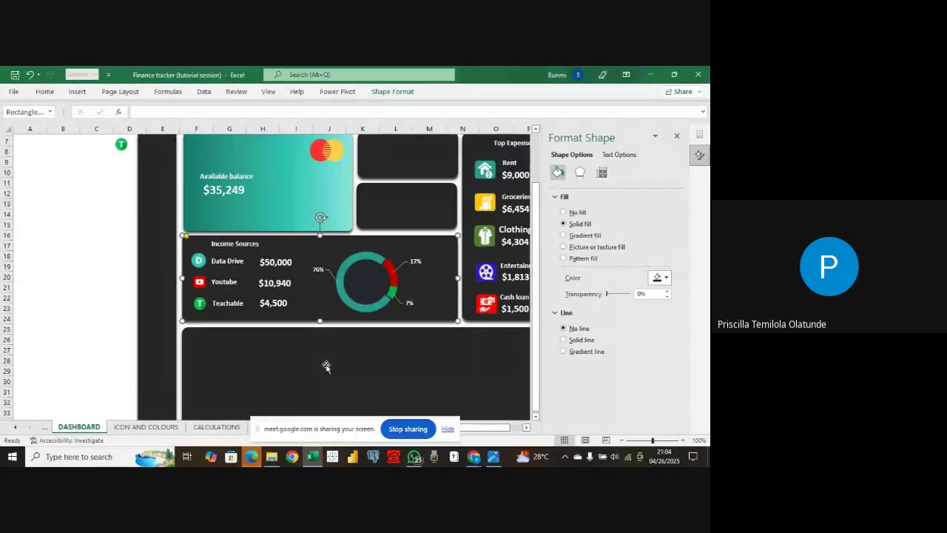
{"action": "scroll", "coordinate": [326, 366], "scroll_direction": "down", "scroll_amount": 1}
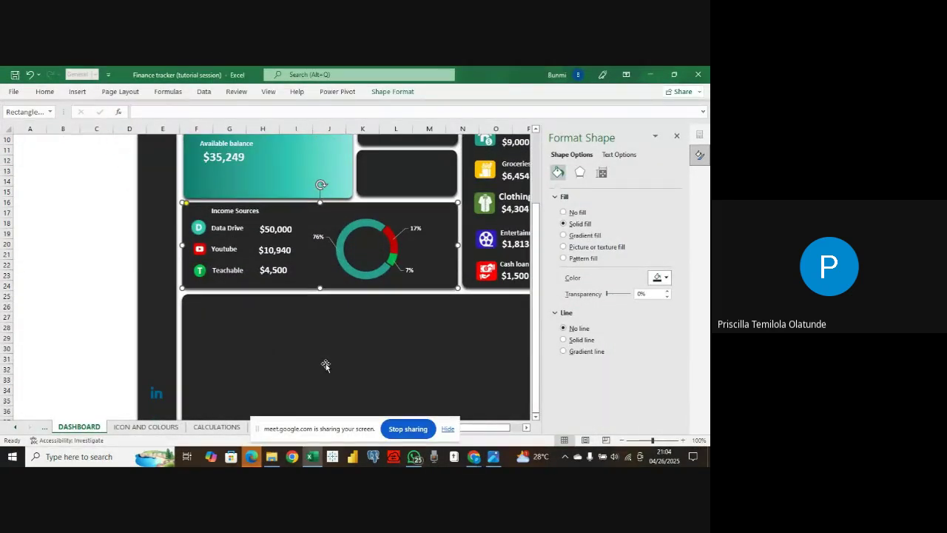
- Close the Format Shape pane and view the empty card below Income Sources
{"action": "left_click", "coordinate": [676, 136]}
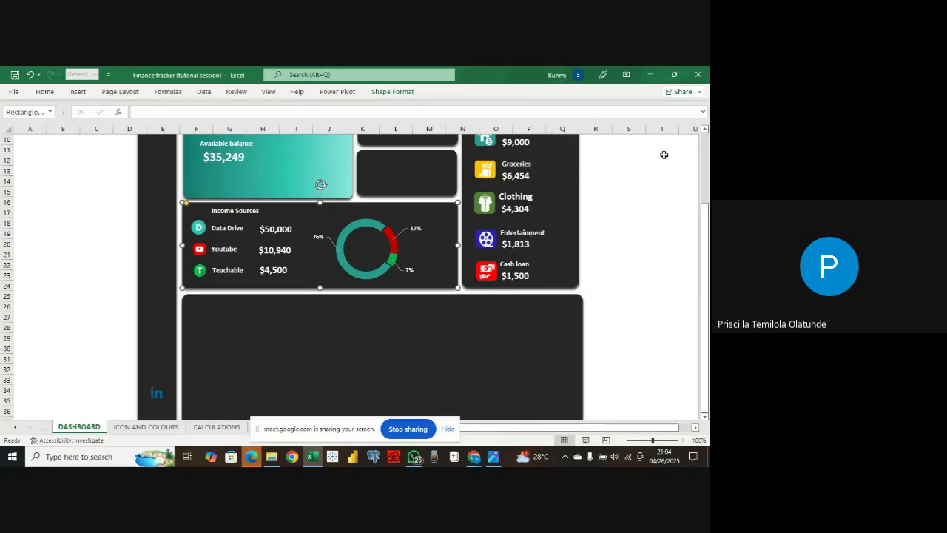
{"action": "scroll", "coordinate": [463, 315], "scroll_direction": "down", "scroll_amount": 2}
{"action": "scroll", "coordinate": [374, 337], "scroll_direction": "up", "scroll_amount": 1}
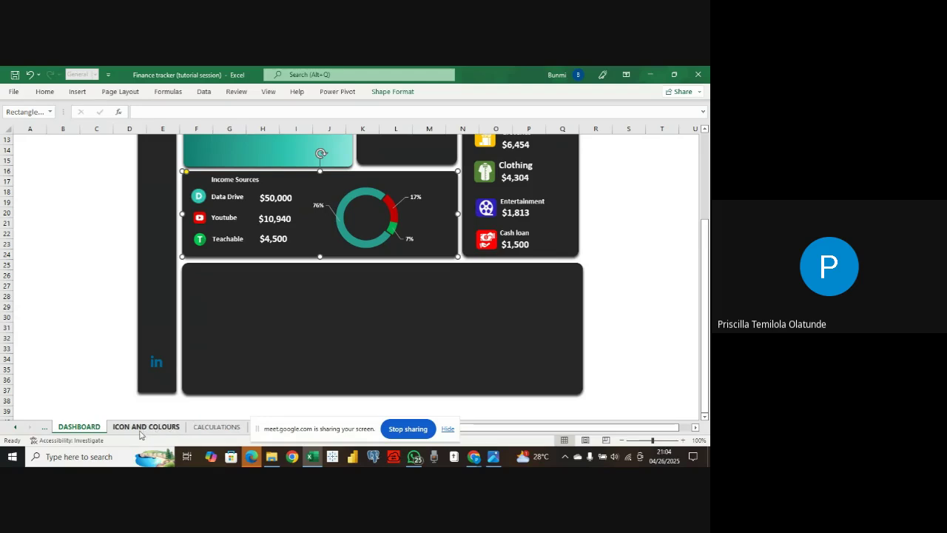
- Insert a stacked column PivotChart from the monthly debit and credit pivot table on the CALCULATIONS sheet and hide all its field buttons
{"action": "left_click", "coordinate": [217, 427]}
{"action": "scroll", "coordinate": [163, 369], "scroll_direction": "down", "scroll_amount": 1}
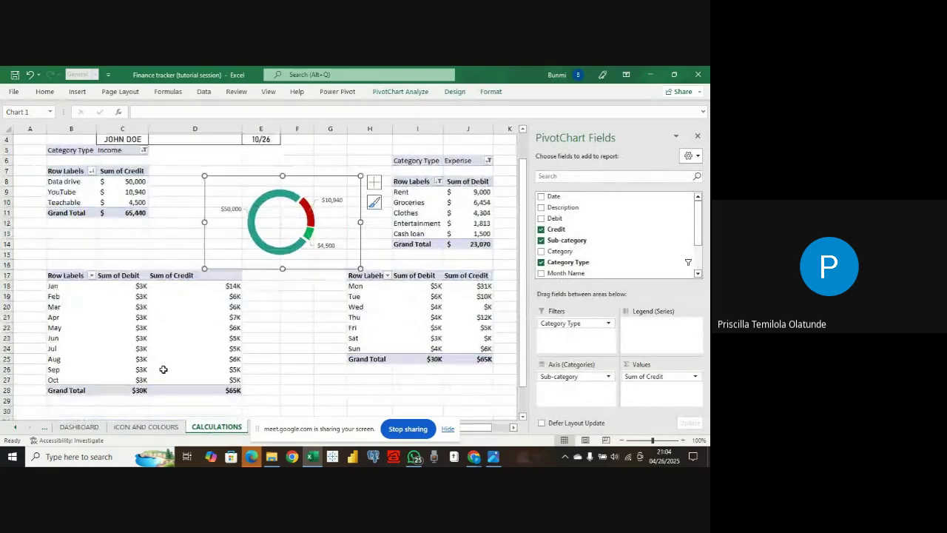
{"action": "scroll", "coordinate": [163, 369], "scroll_direction": "down", "scroll_amount": 1}
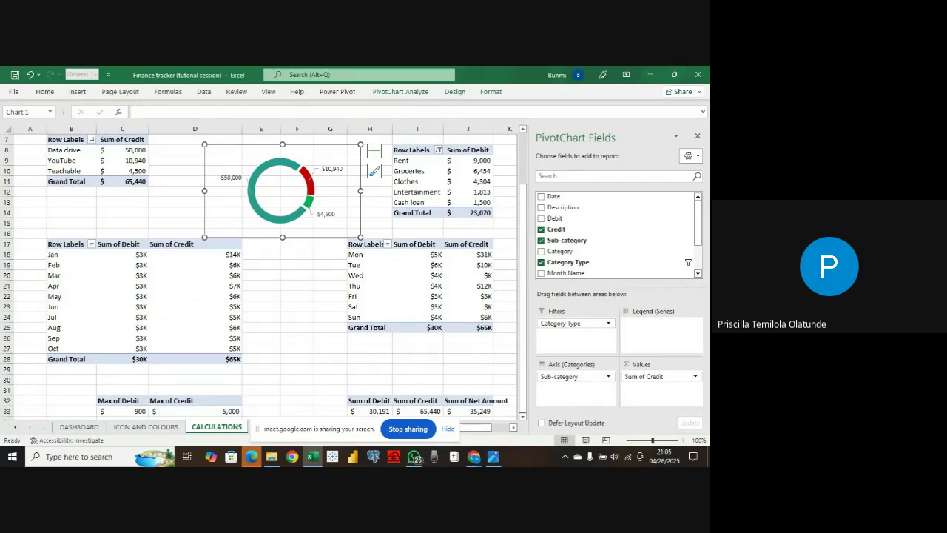
{"action": "left_click", "coordinate": [57, 255]}
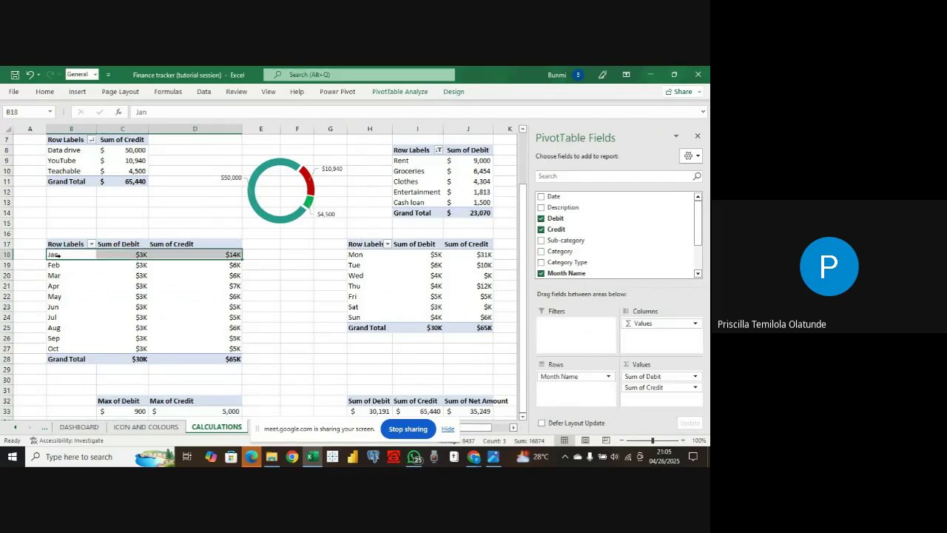
{"action": "left_click", "coordinate": [78, 92]}
{"action": "left_click", "coordinate": [362, 115]}
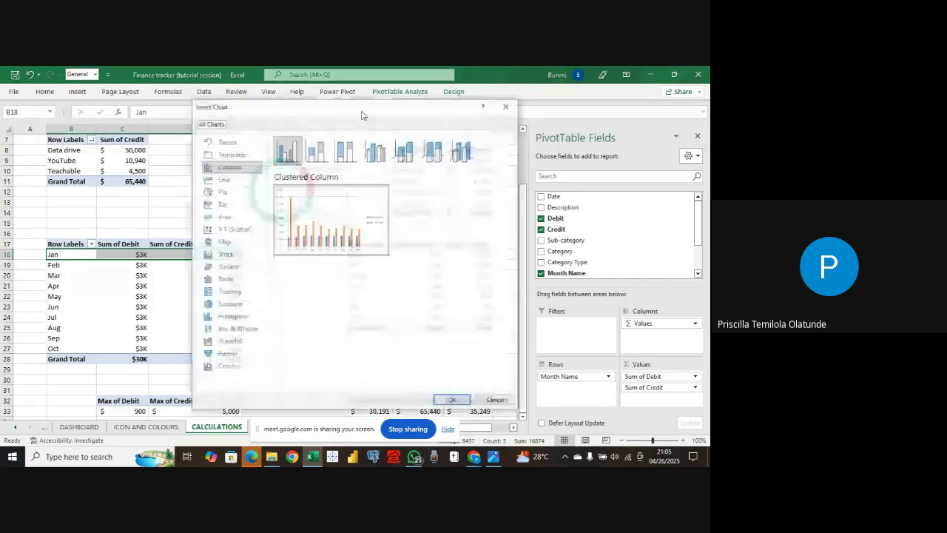
{"action": "left_click", "coordinate": [311, 152]}
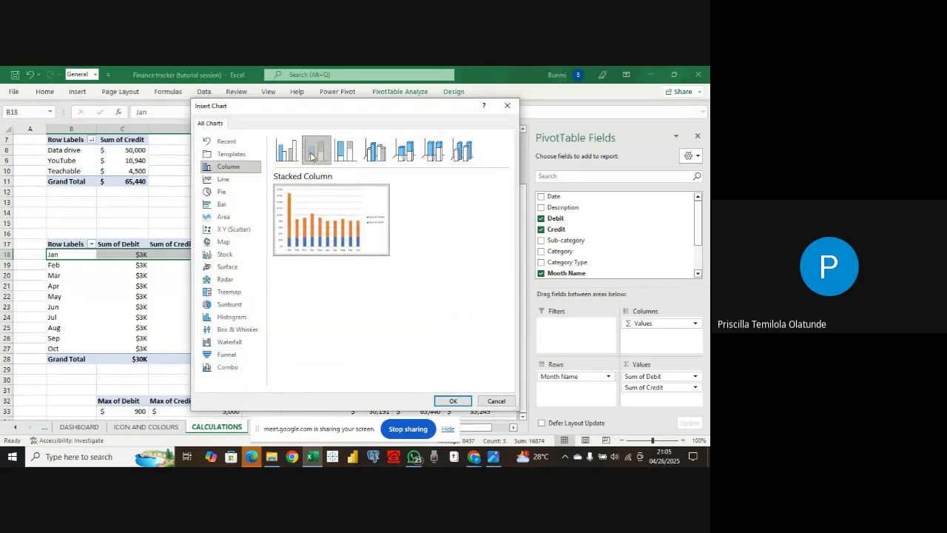
{"action": "left_click", "coordinate": [453, 401]}
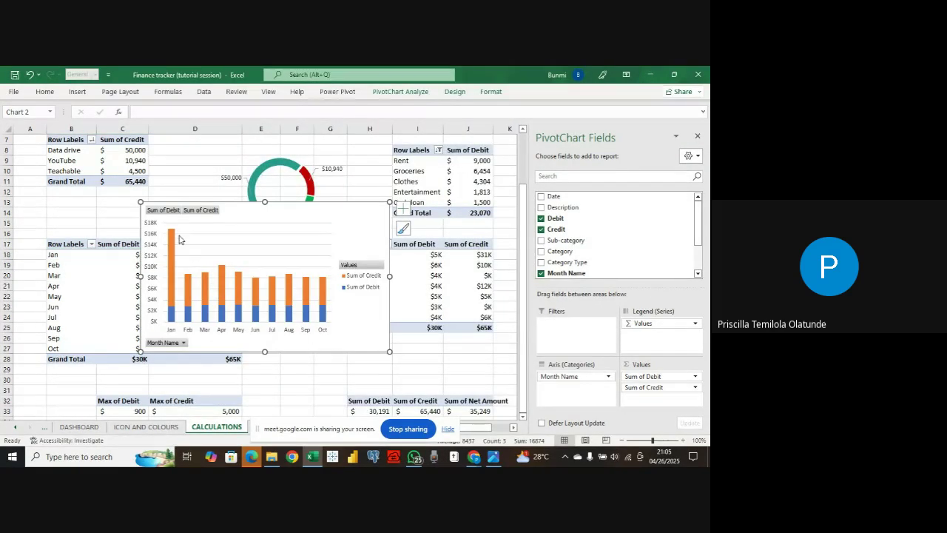
{"action": "right_click", "coordinate": [204, 214]}
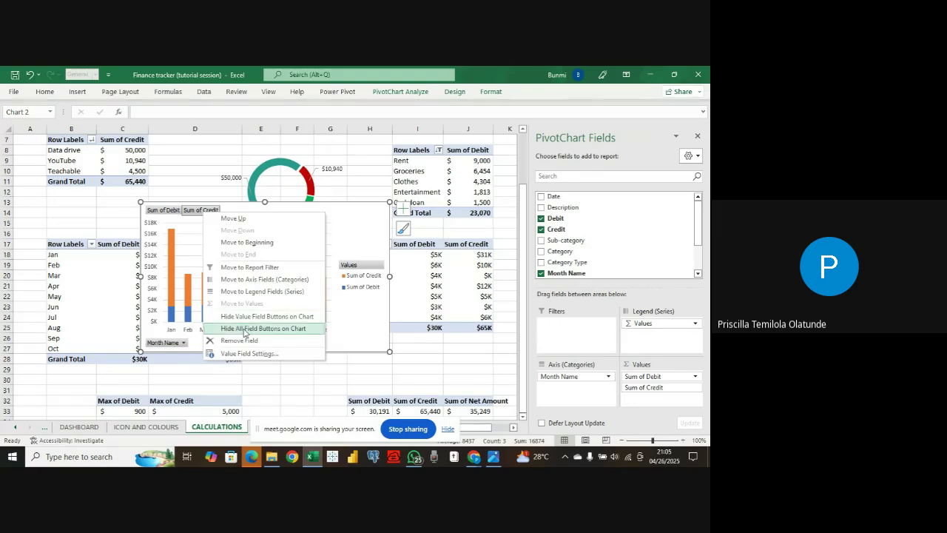
{"action": "left_click", "coordinate": [244, 328]}
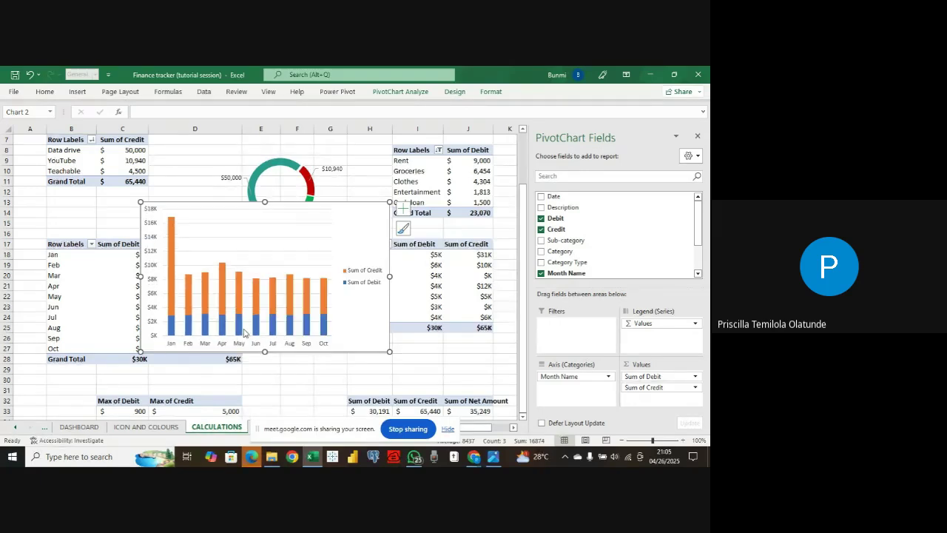
{"action": "right_click", "coordinate": [238, 206]}
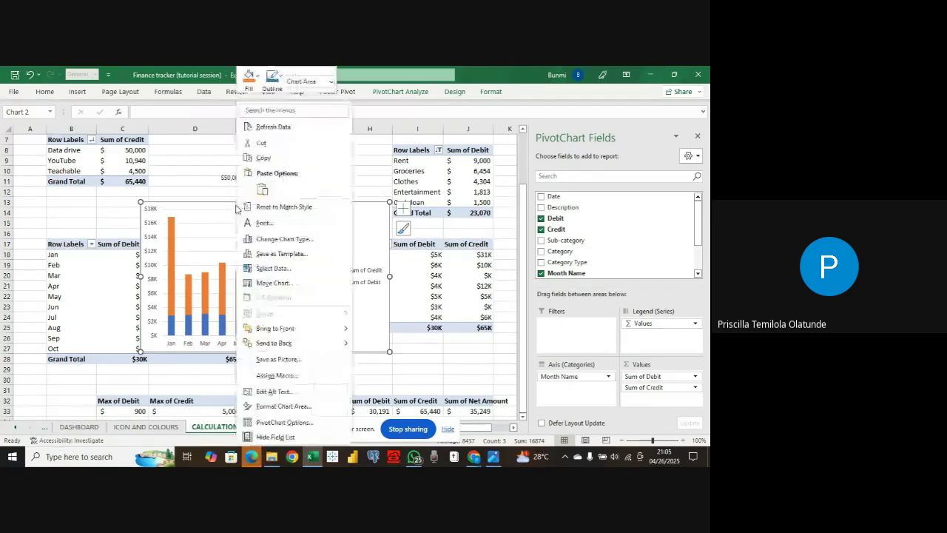
{"action": "left_click", "coordinate": [279, 422]}
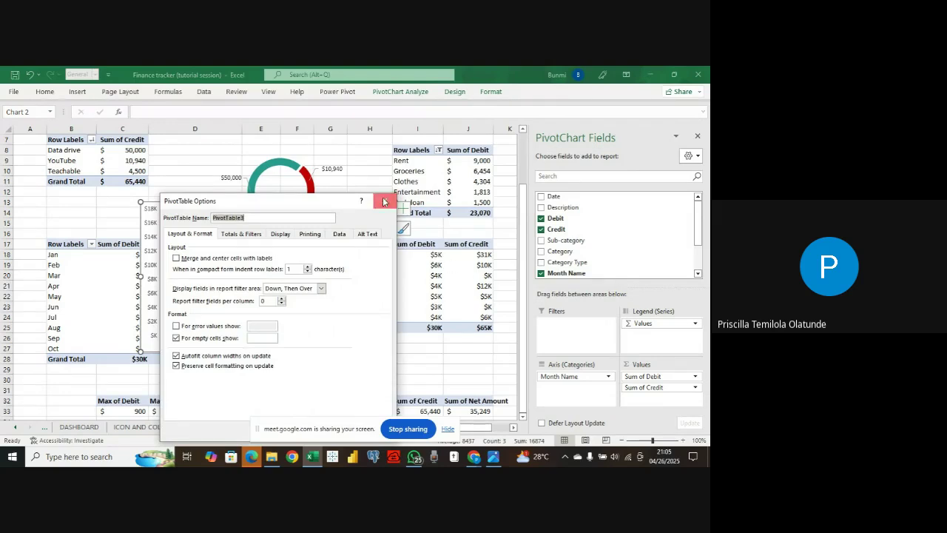
{"action": "left_click", "coordinate": [384, 201]}
{"action": "right_click", "coordinate": [334, 220]}
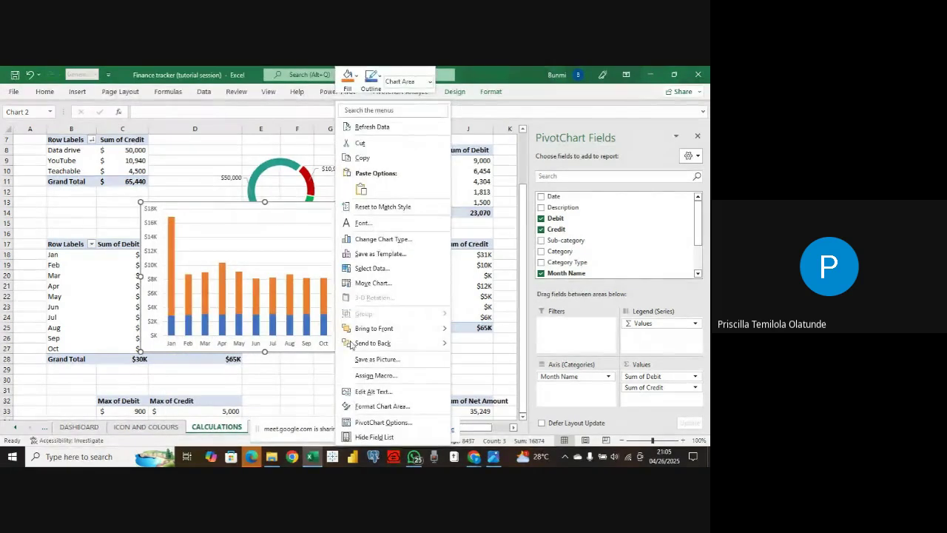
{"action": "left_click", "coordinate": [368, 422]}
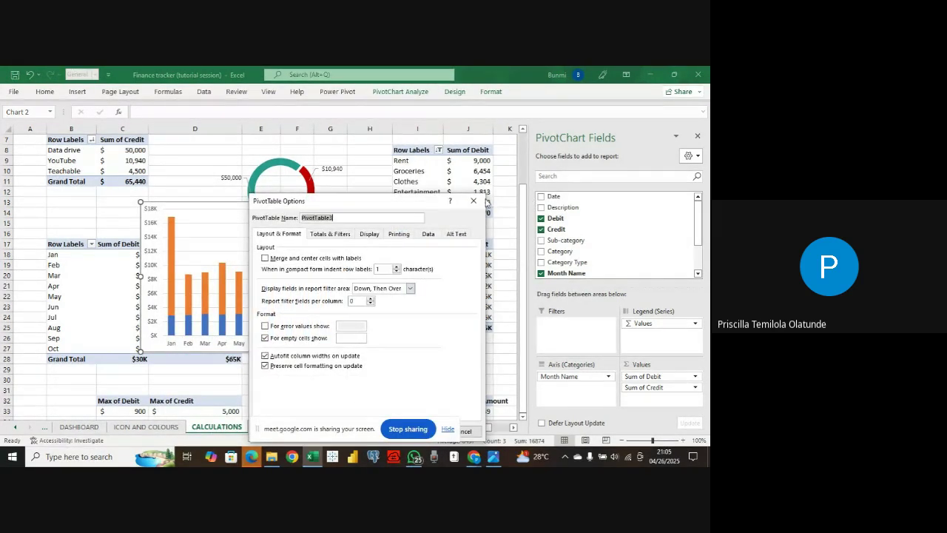
{"action": "left_click", "coordinate": [482, 203]}
- Set the stacked column chart's area to no fill and no border line
{"action": "right_click", "coordinate": [308, 207]}
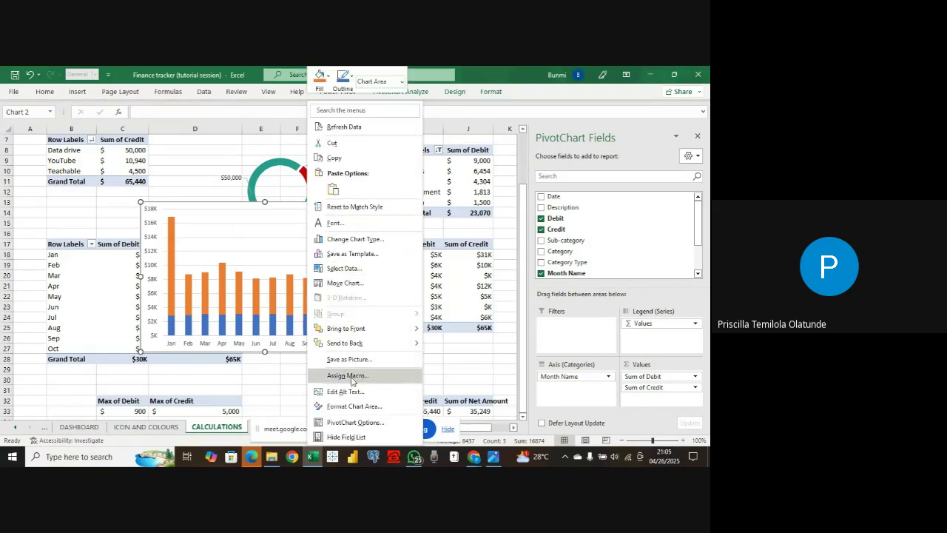
{"action": "left_click", "coordinate": [355, 406]}
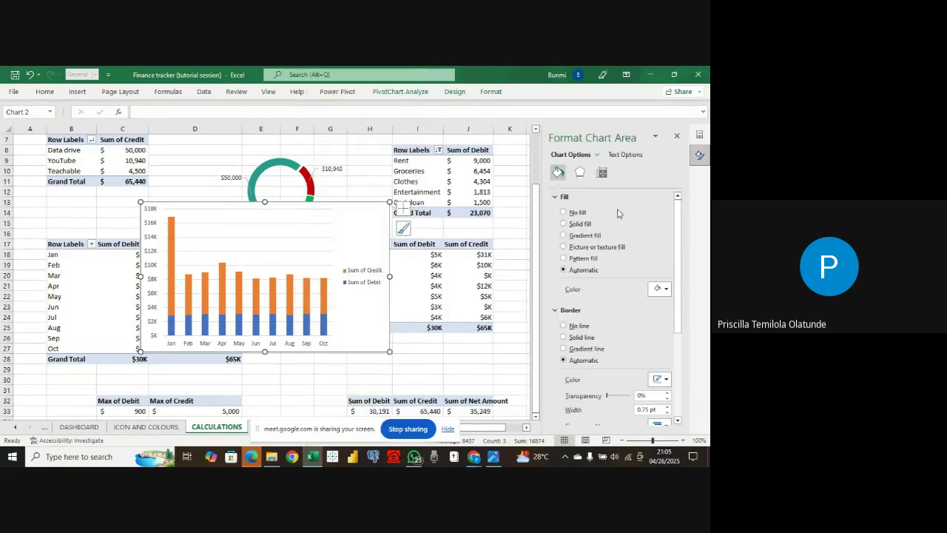
{"action": "left_click", "coordinate": [563, 213]}
{"action": "left_click", "coordinate": [563, 304]}
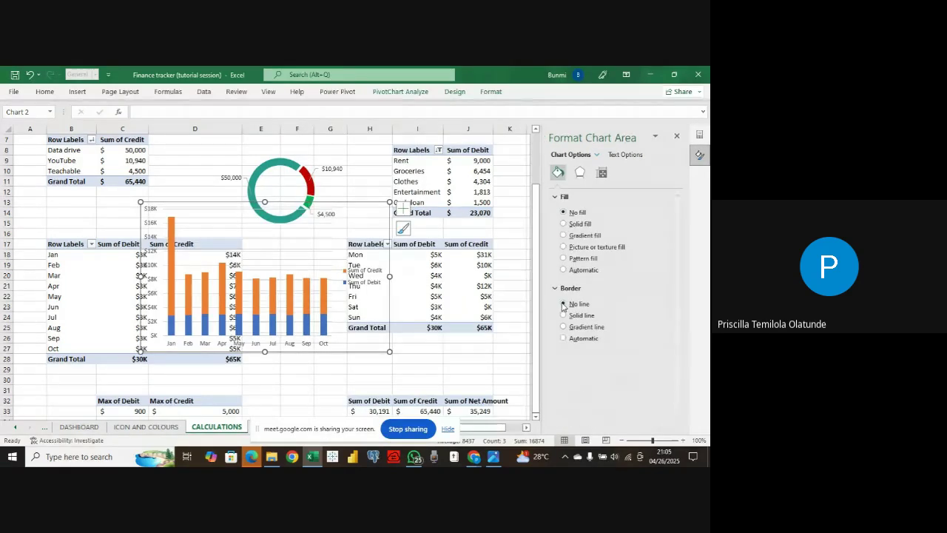
- Fill the stacked column chart's Sum of Credit series with light teal and its Sum of Debit series with dark teal
{"action": "left_click_drag", "start_coordinate": [353, 204], "coordinate": [372, 163]}
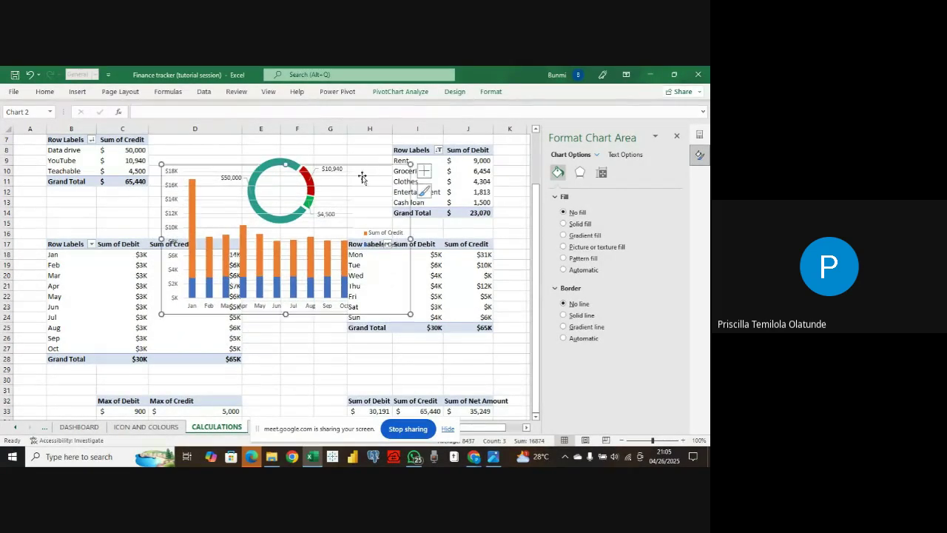
{"action": "left_click", "coordinate": [193, 206]}
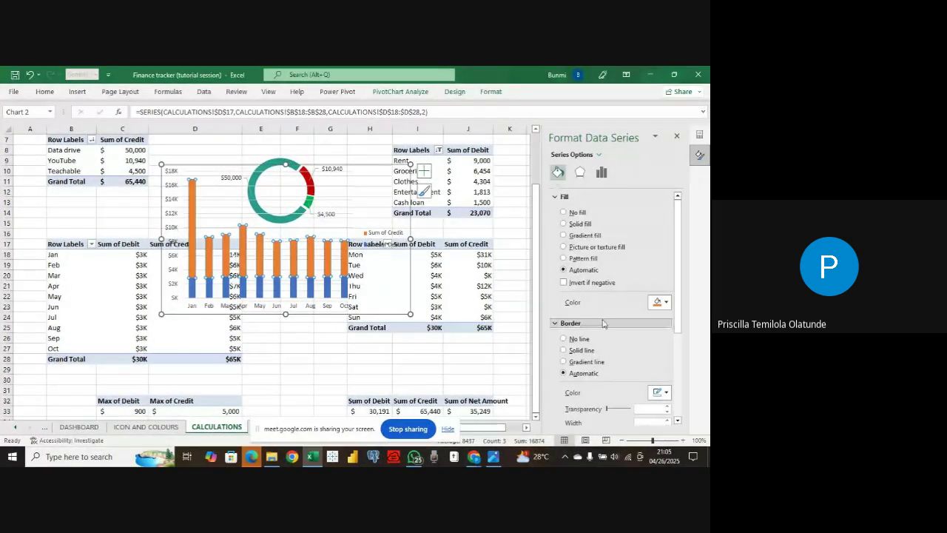
{"action": "left_click", "coordinate": [668, 307]}
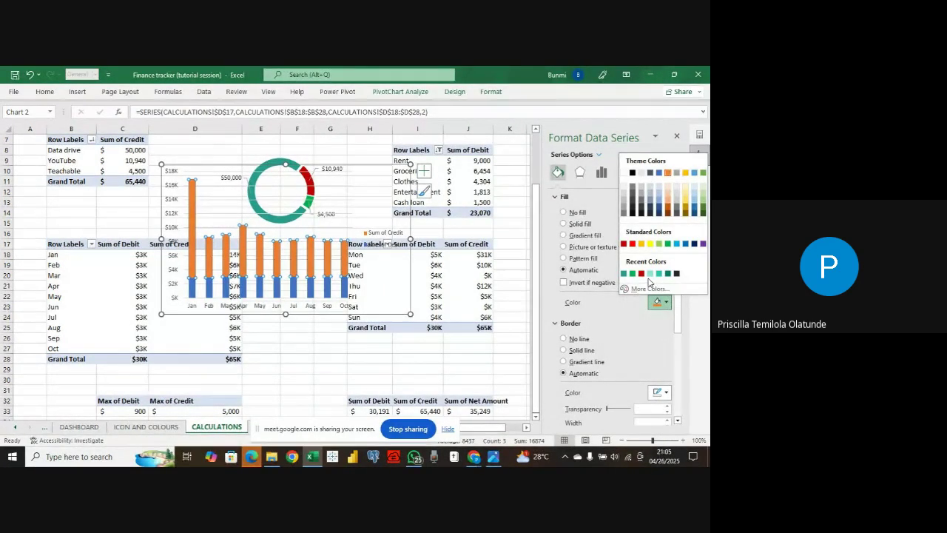
{"action": "left_click", "coordinate": [656, 273]}
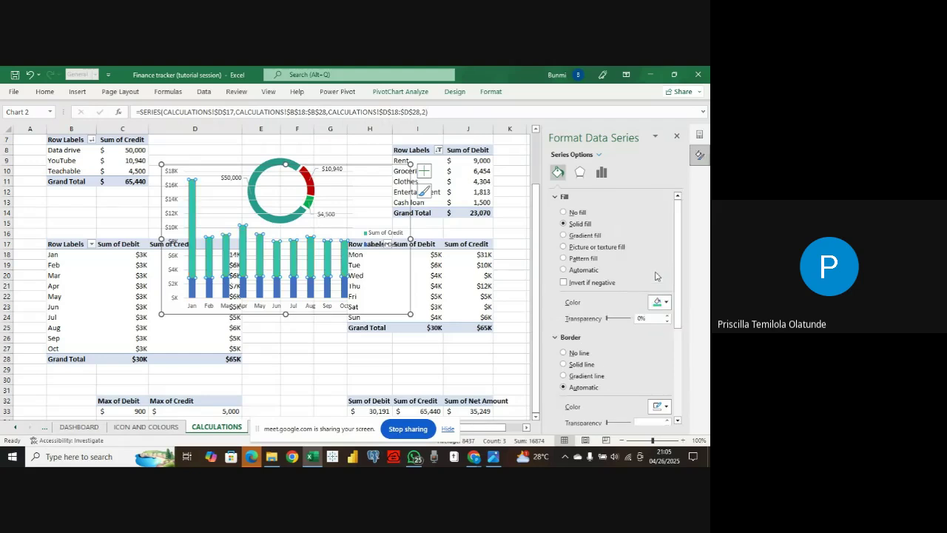
{"action": "left_click", "coordinate": [345, 293]}
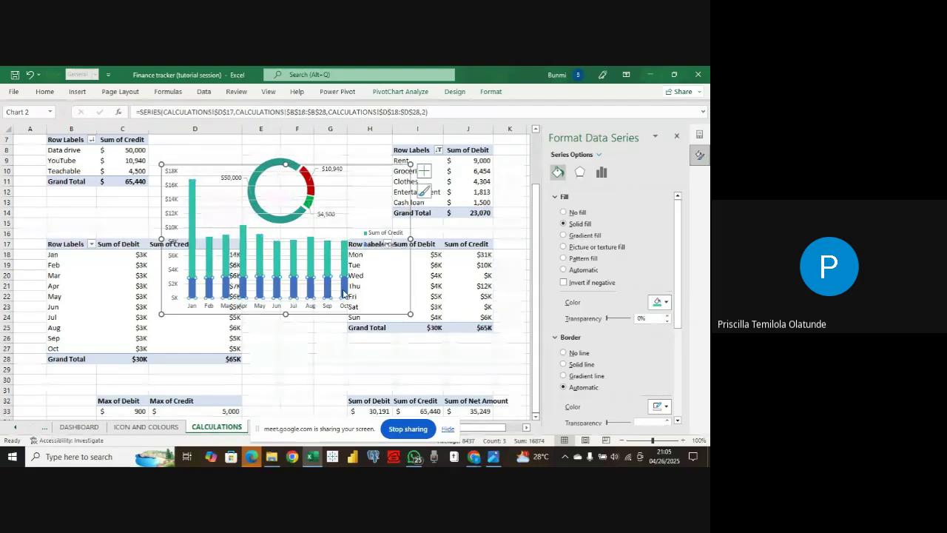
{"action": "left_click", "coordinate": [659, 304]}
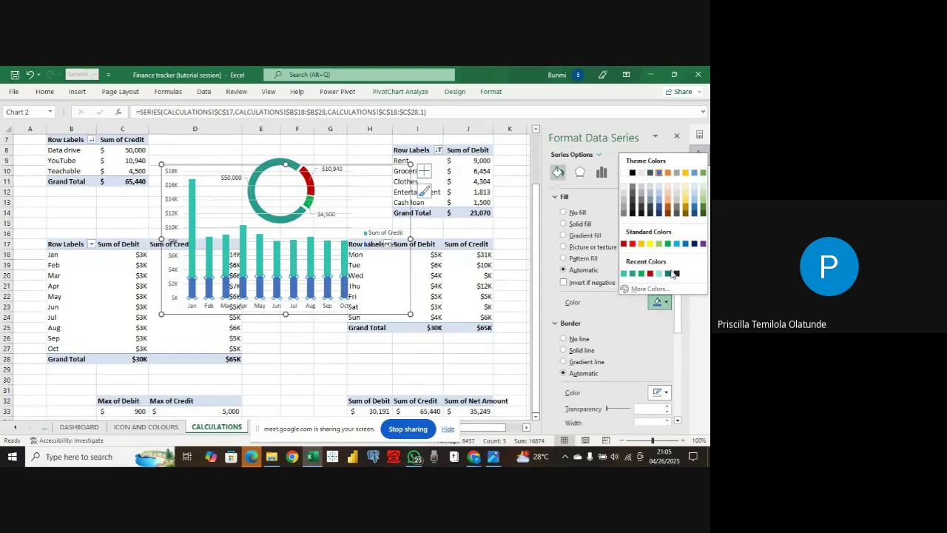
{"action": "left_click", "coordinate": [669, 273]}
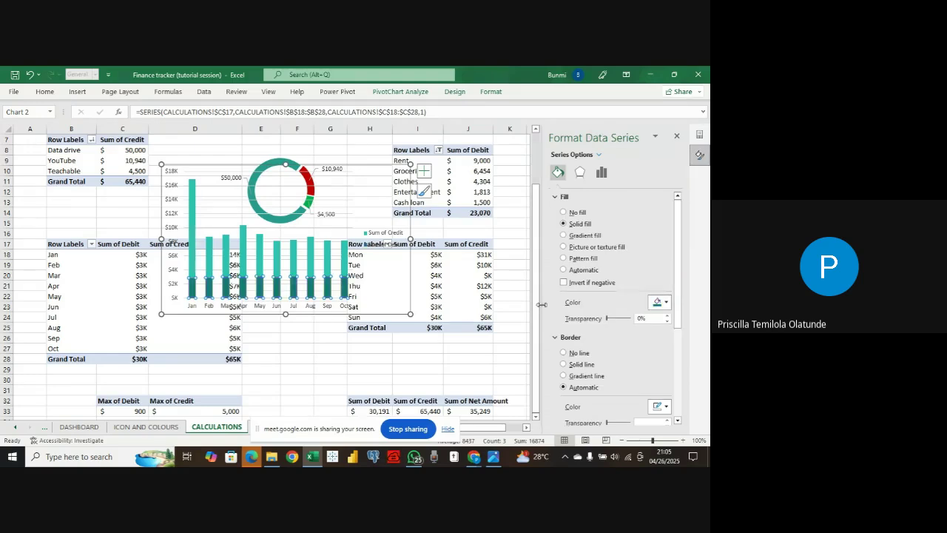
{"action": "left_click", "coordinate": [396, 301]}
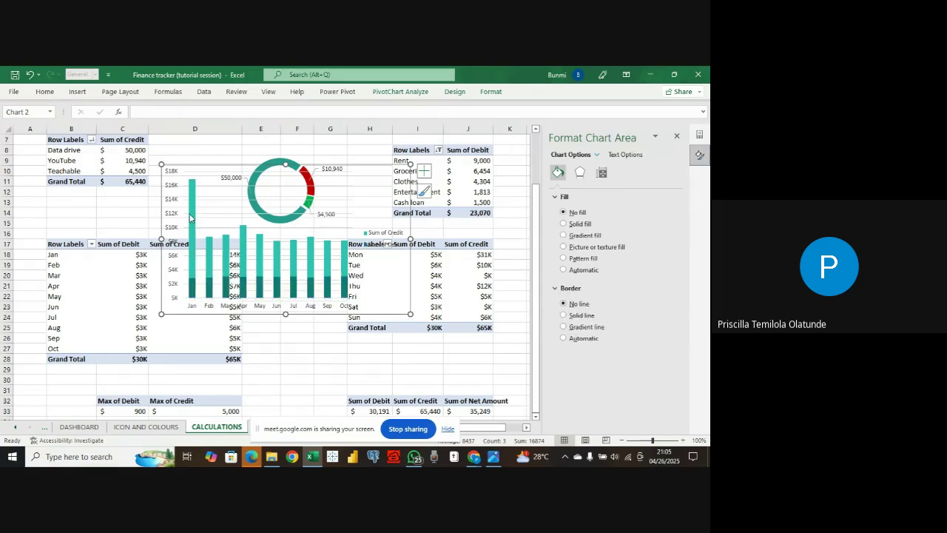
- Shrink the stacked column chart so it spans about rows 17 to 24 beside the monthly pivot table
{"action": "left_click", "coordinate": [172, 194]}
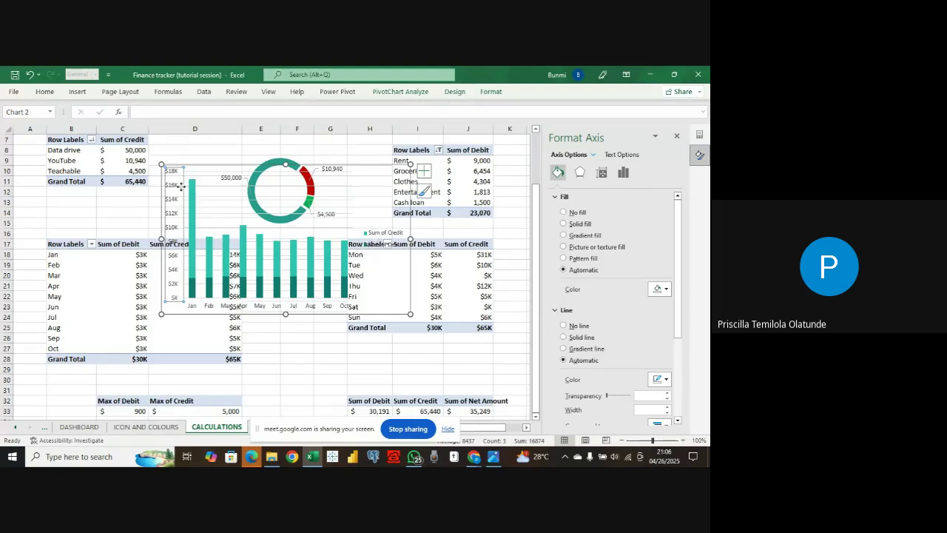
{"action": "left_click_drag", "start_coordinate": [167, 174], "coordinate": [212, 238]}
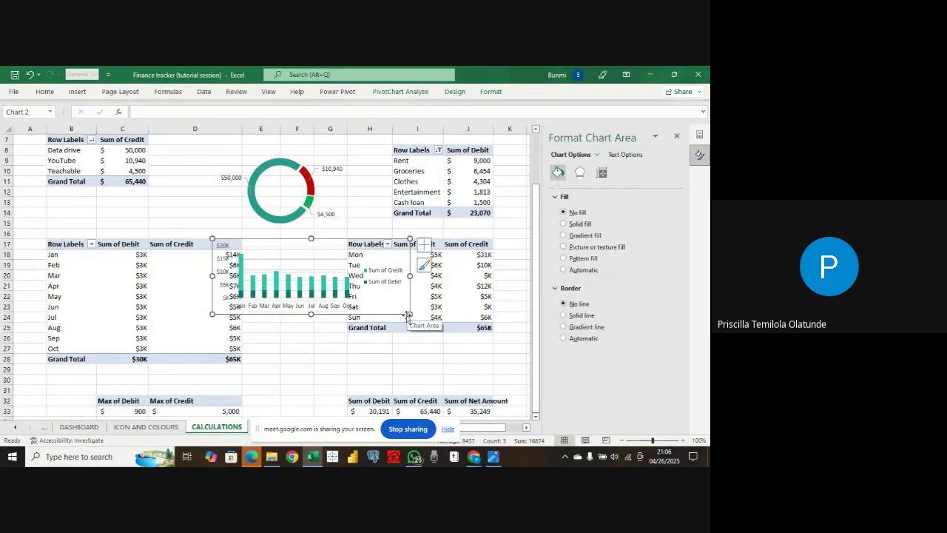
{"action": "left_click_drag", "start_coordinate": [311, 313], "coordinate": [312, 323]}
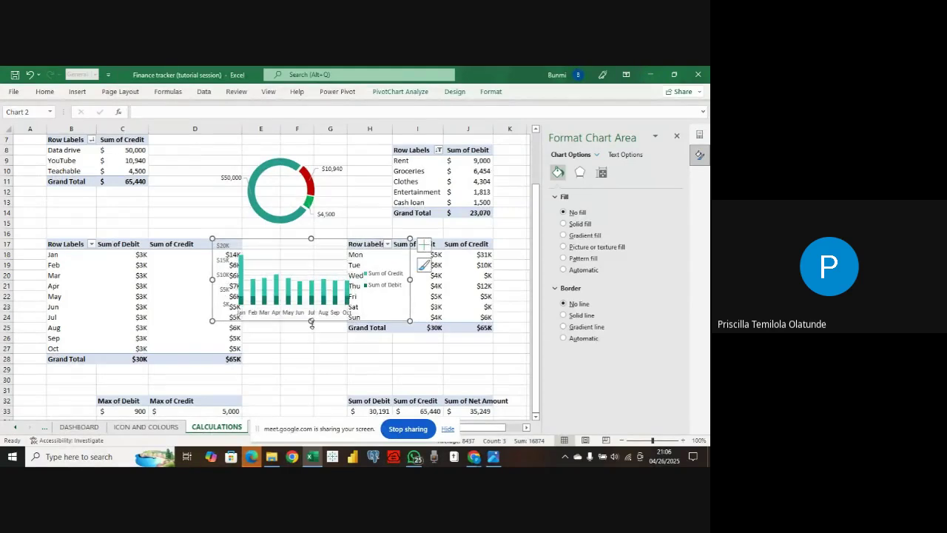
- Copy the stacked column chart to the DASHBOARD sheet and place it in the lower part of the empty card below Income Sources
{"action": "right_click", "coordinate": [375, 307]}
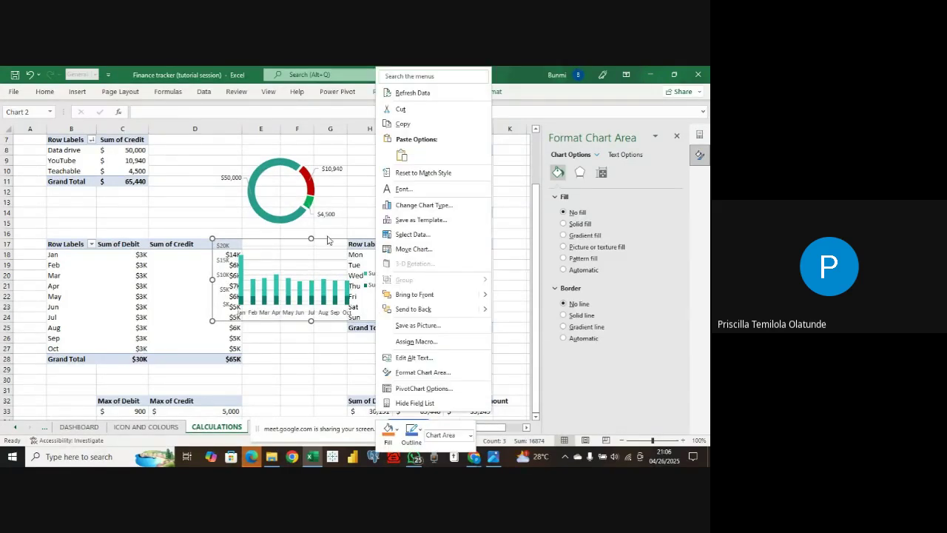
{"action": "left_click", "coordinate": [328, 239]}
{"action": "right_click", "coordinate": [327, 237]}
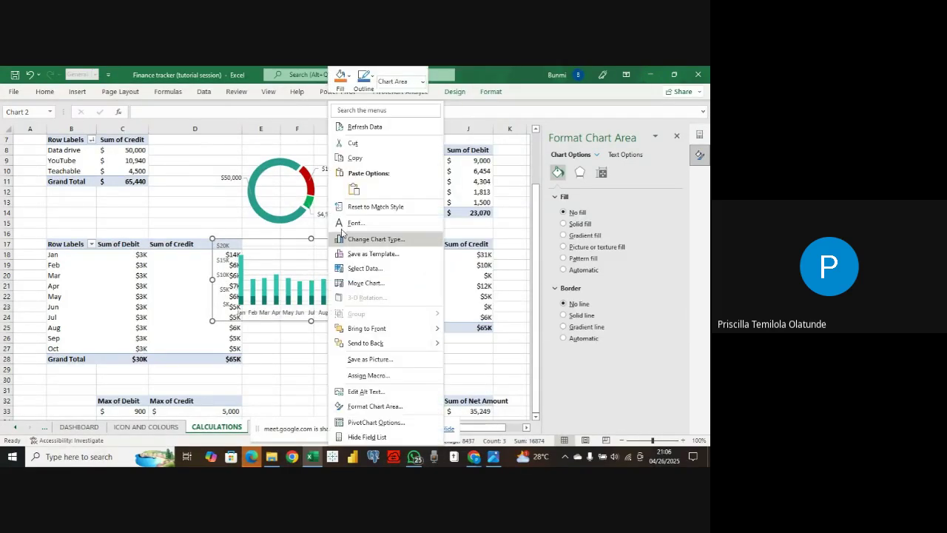
{"action": "left_click", "coordinate": [355, 157]}
{"action": "left_click", "coordinate": [79, 427]}
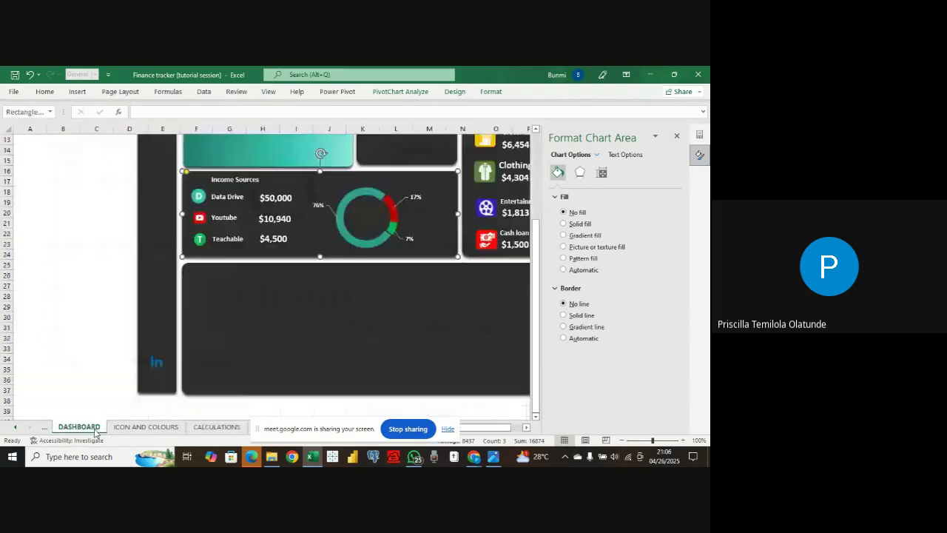
{"action": "left_click", "coordinate": [195, 358]}
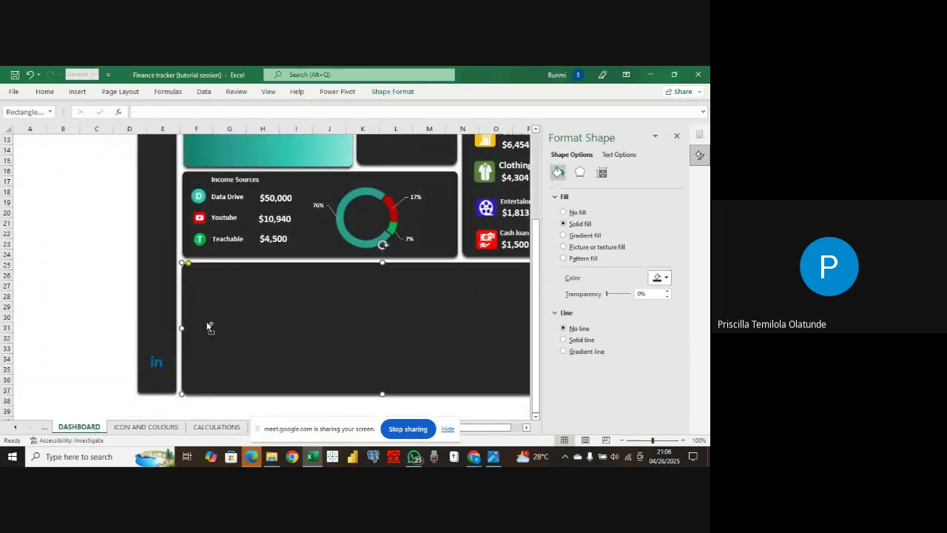
{"action": "key", "text": "ctrl+v"}
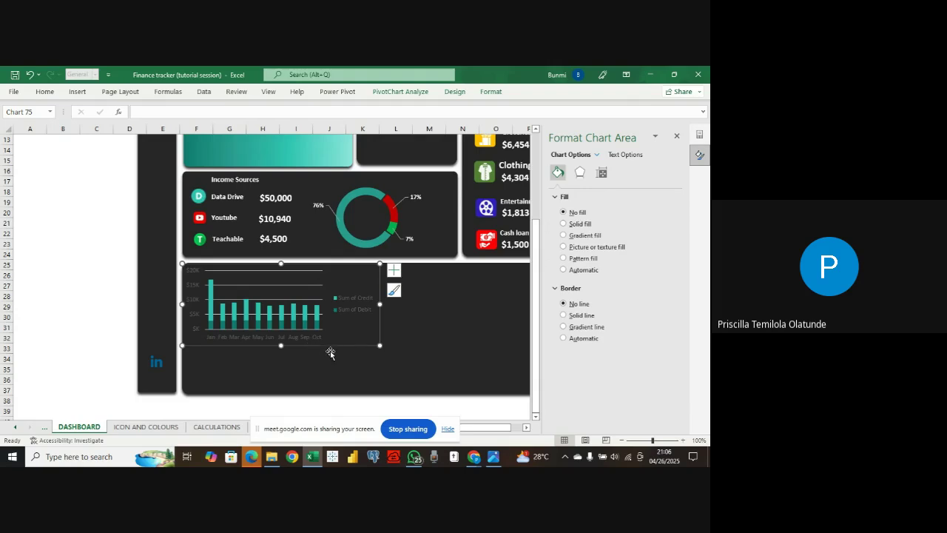
{"action": "left_click_drag", "start_coordinate": [339, 346], "coordinate": [350, 369]}
{"action": "left_click", "coordinate": [358, 347]}
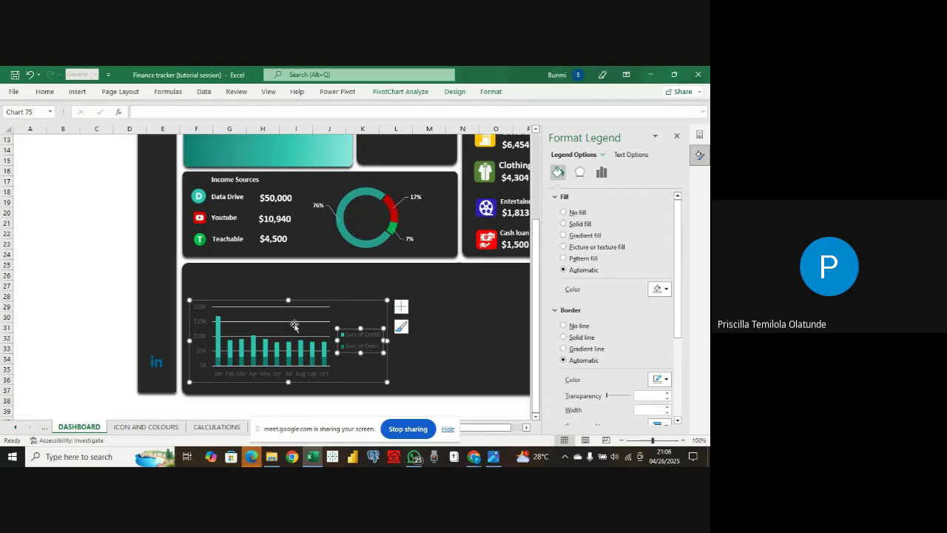
{"action": "left_click", "coordinate": [359, 310]}
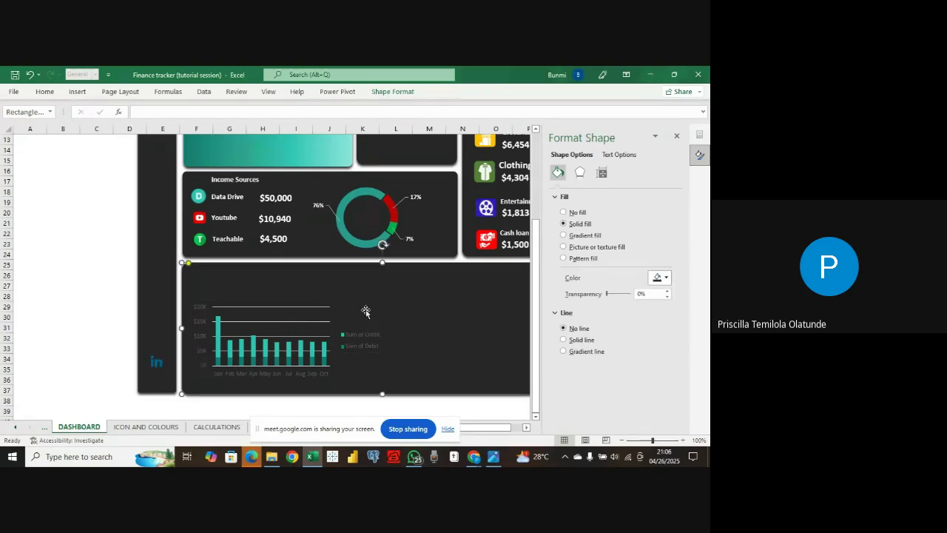
- Remove the gridlines from the dashboard's stacked column chart
{"action": "left_click", "coordinate": [319, 319]}
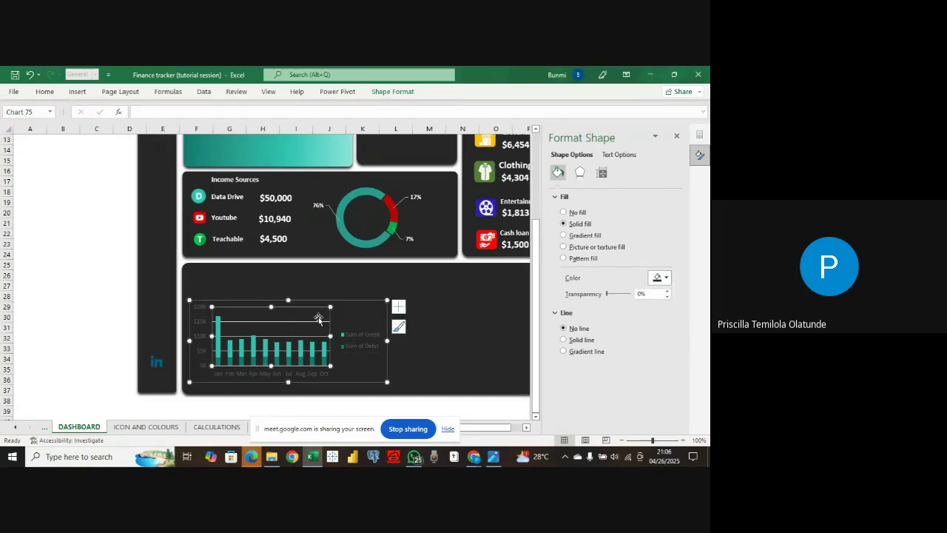
{"action": "left_click", "coordinate": [401, 306]}
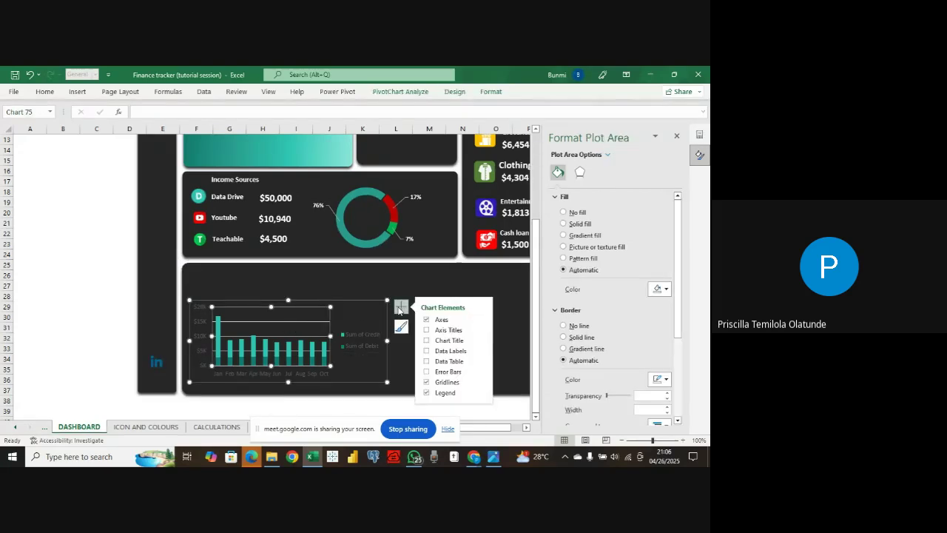
{"action": "left_click", "coordinate": [434, 382]}
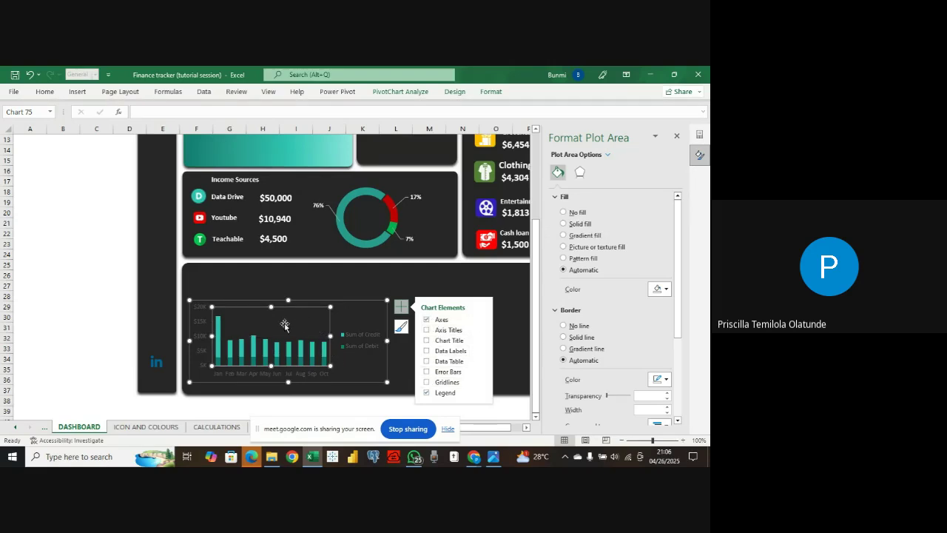
- Format the dollar value axis labels of the column chart in white at font size 10
{"action": "left_click", "coordinate": [193, 328]}
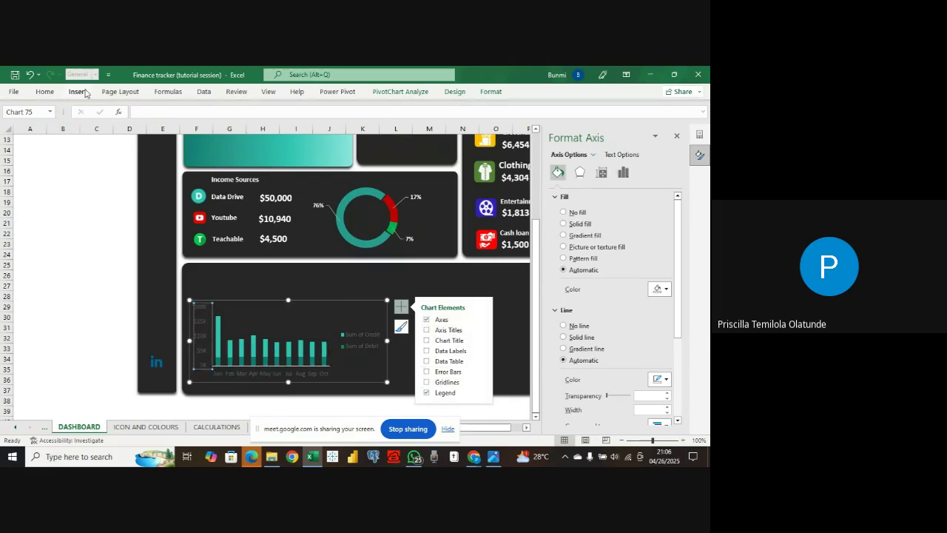
{"action": "left_click", "coordinate": [46, 92]}
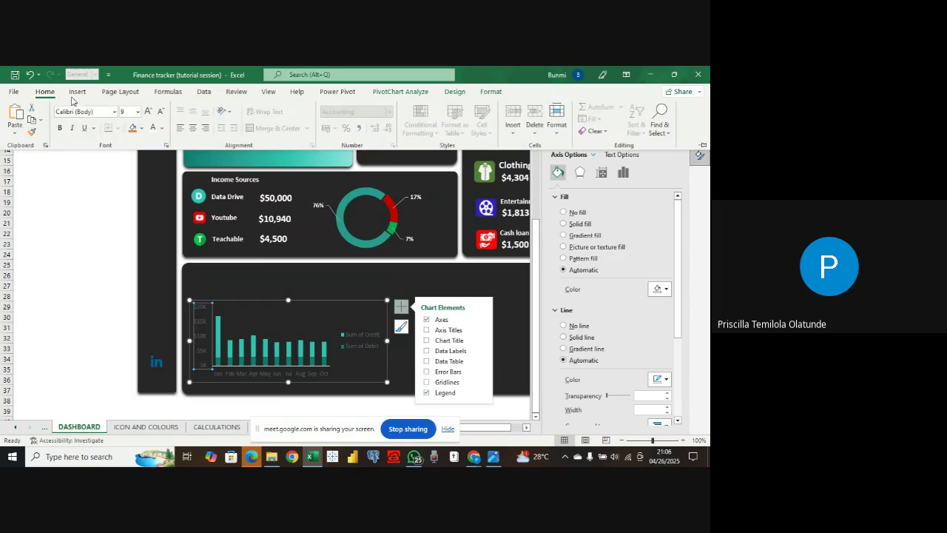
{"action": "left_click", "coordinate": [152, 129]}
{"action": "left_click", "coordinate": [137, 112]}
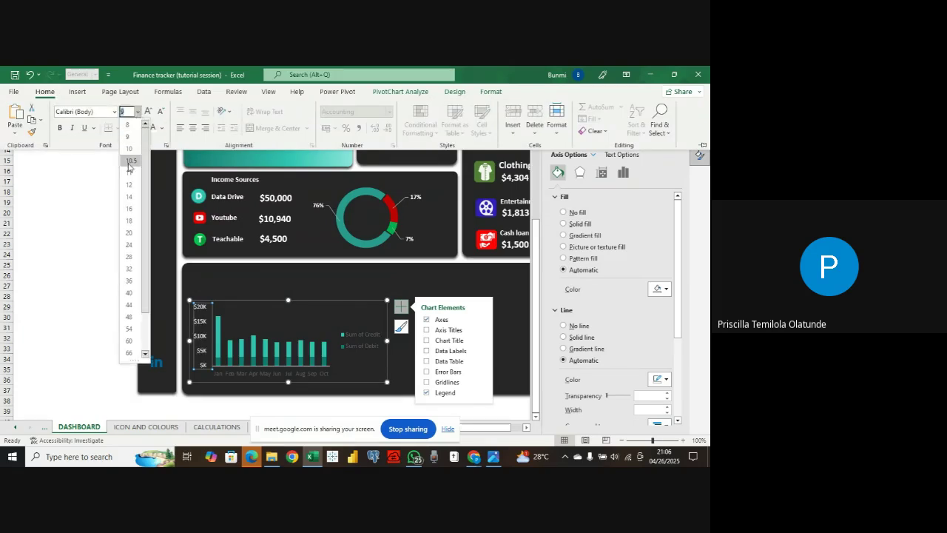
{"action": "left_click", "coordinate": [130, 149]}
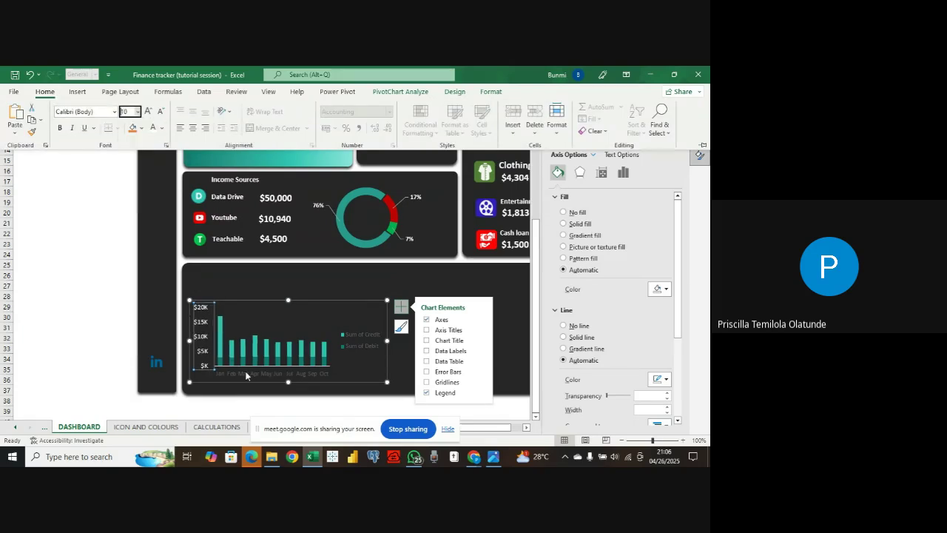
- Format the month axis labels of the column chart in white at font size 10
{"action": "left_click", "coordinate": [247, 375]}
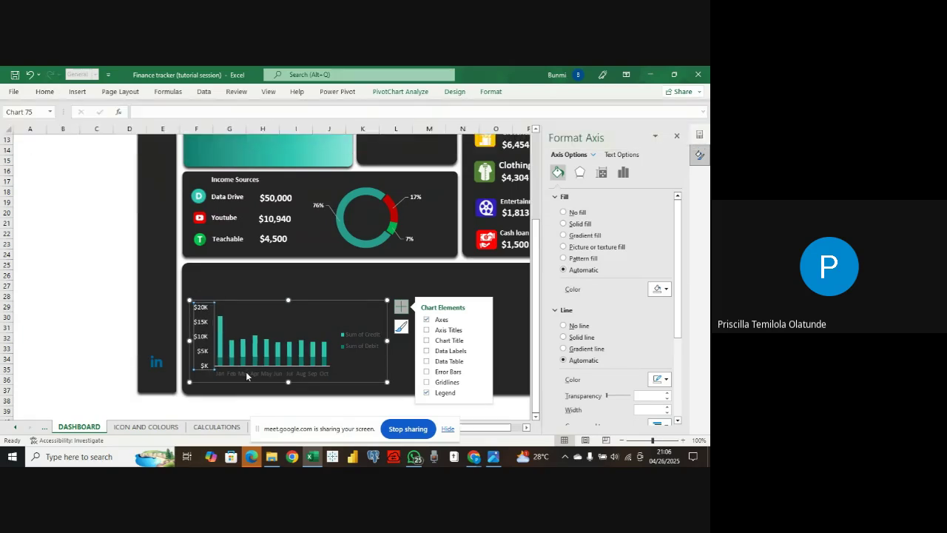
{"action": "left_click", "coordinate": [48, 94]}
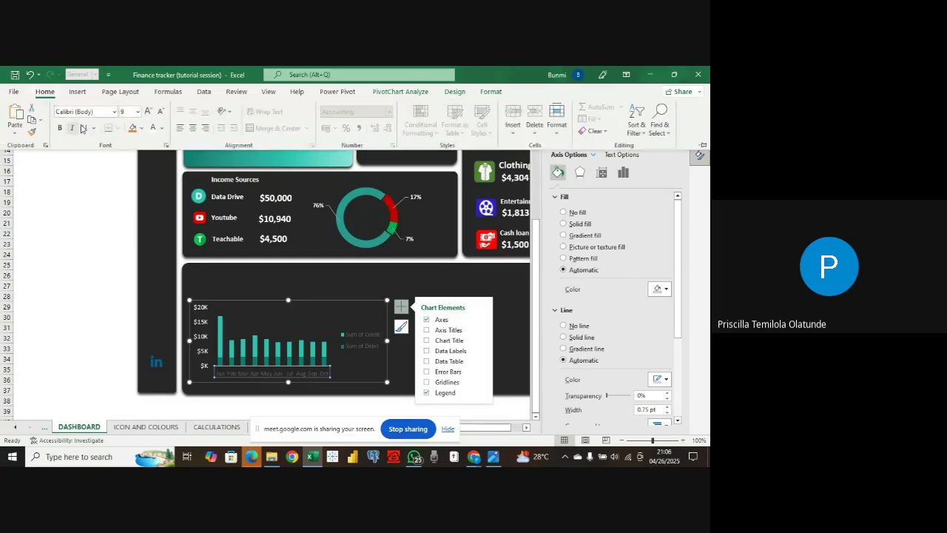
{"action": "left_click", "coordinate": [153, 131]}
{"action": "left_click", "coordinate": [136, 111]}
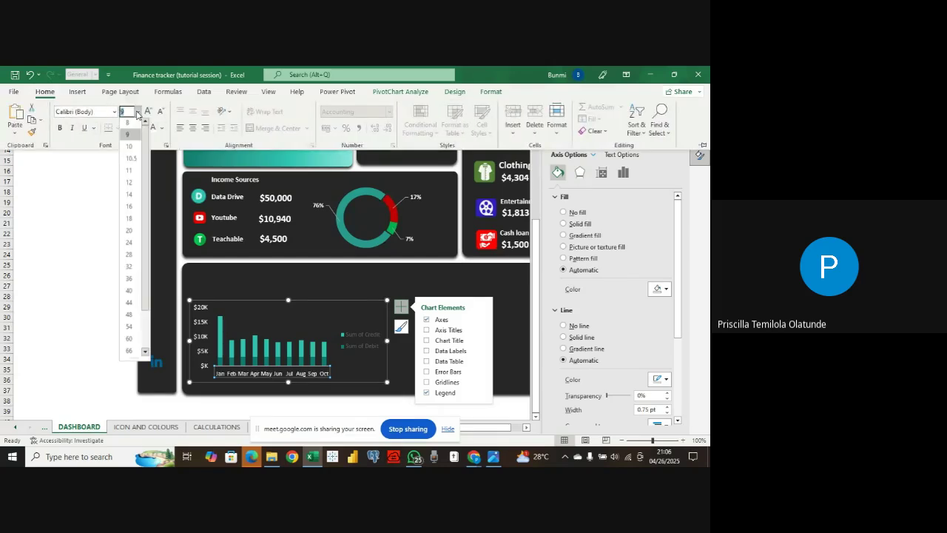
{"action": "left_click", "coordinate": [128, 151]}
- Set the column chart's legend position to Top and extend the chart slightly upward
{"action": "left_click", "coordinate": [343, 335]}
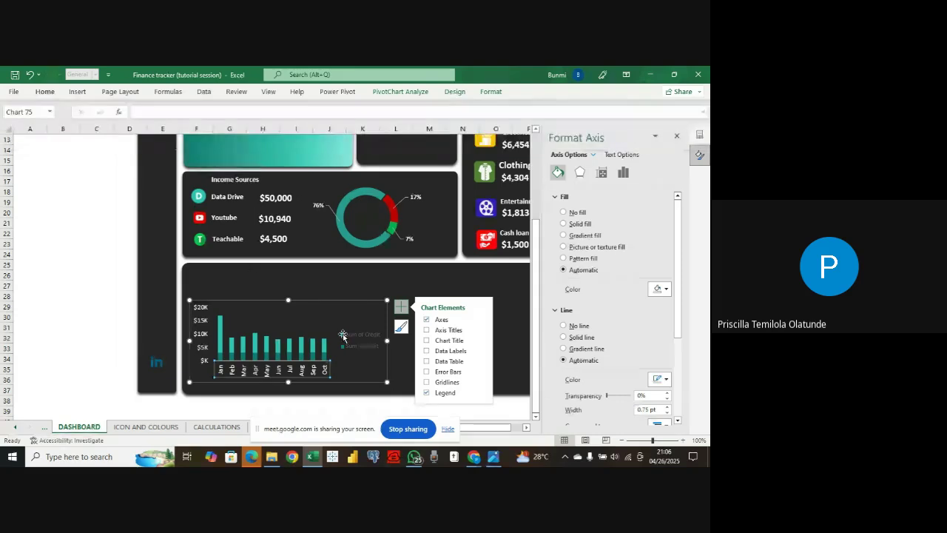
{"action": "left_click", "coordinate": [353, 340]}
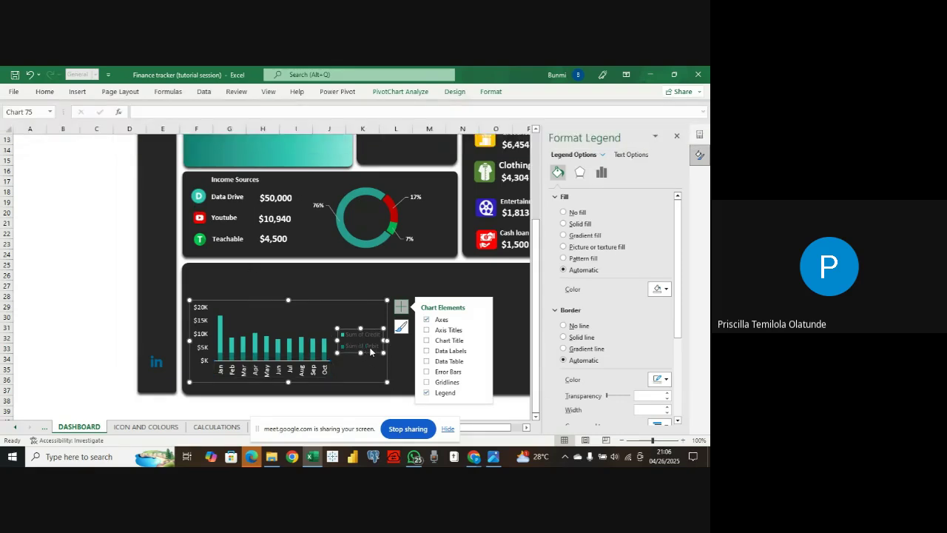
{"action": "right_click", "coordinate": [371, 347]}
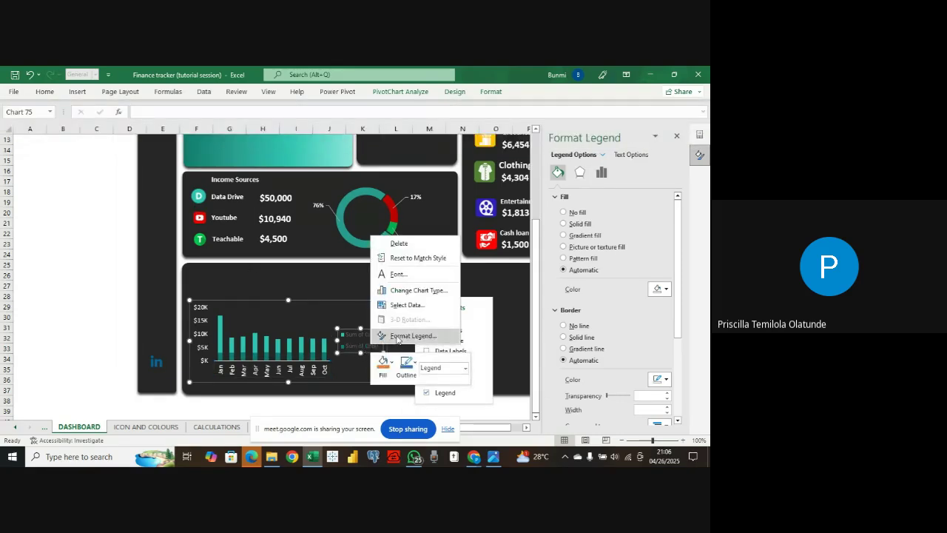
{"action": "left_click", "coordinate": [411, 334]}
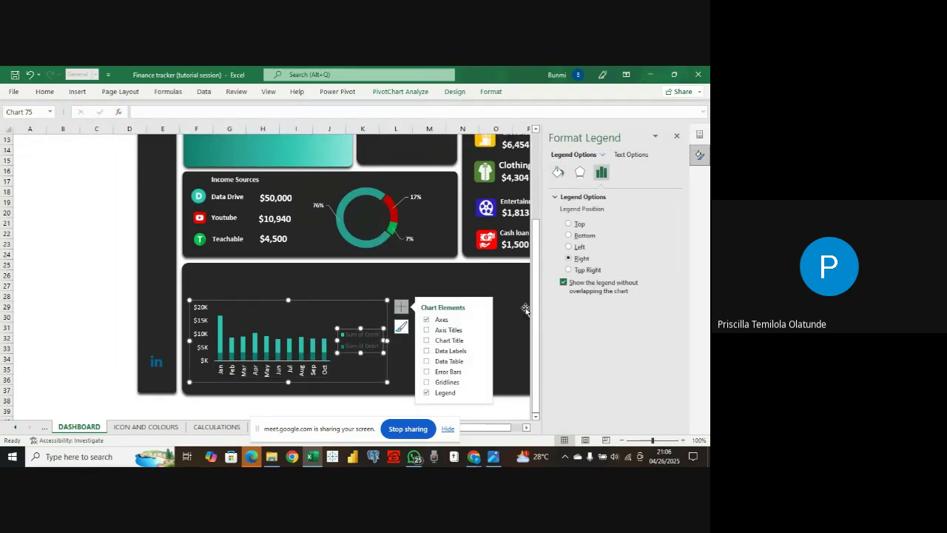
{"action": "left_click", "coordinate": [569, 224]}
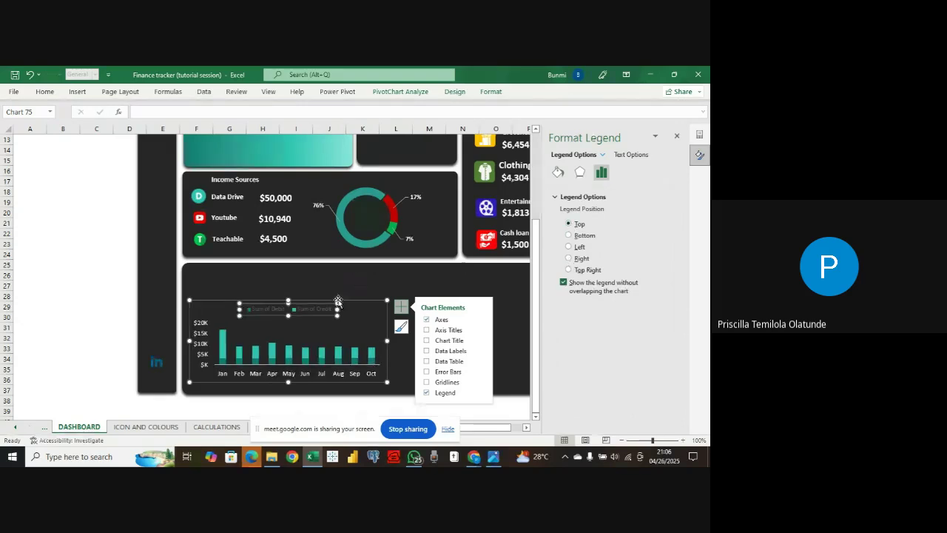
{"action": "left_click_drag", "start_coordinate": [286, 298], "coordinate": [293, 289]}
{"action": "left_click", "coordinate": [290, 303]}
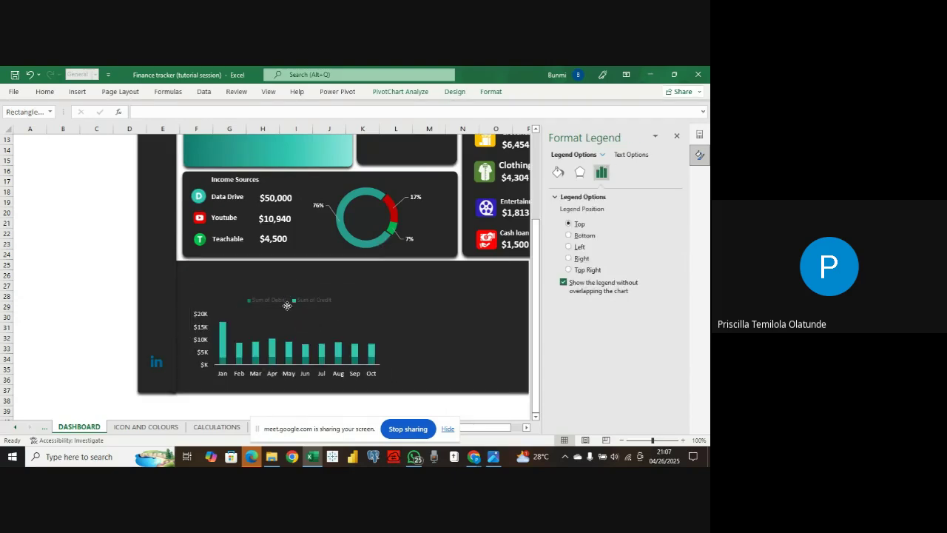
{"action": "left_click", "coordinate": [287, 305]}
{"action": "left_click", "coordinate": [30, 74]}
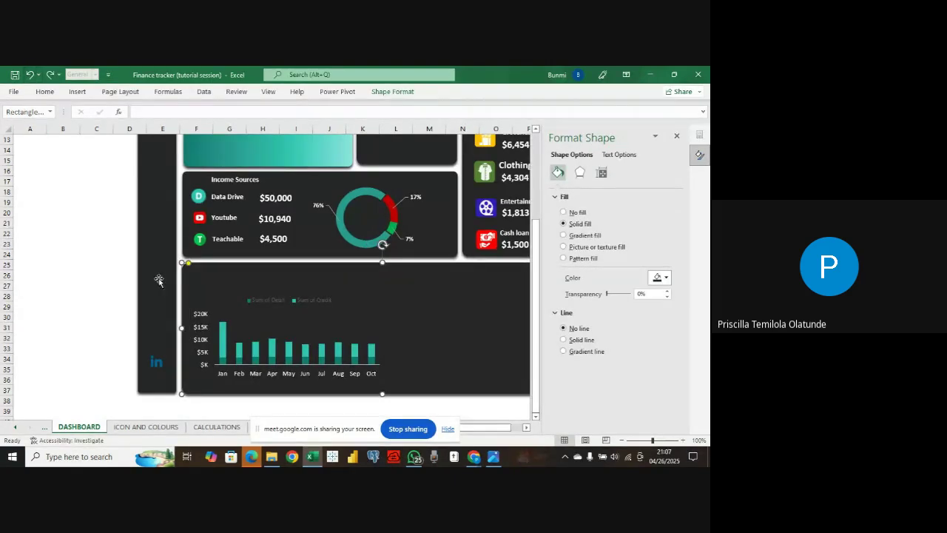
- Move the legend of the dashboard's monthly column chart to its upper-left corner and adjust the chart's height from its top edge
{"action": "left_click", "coordinate": [259, 301]}
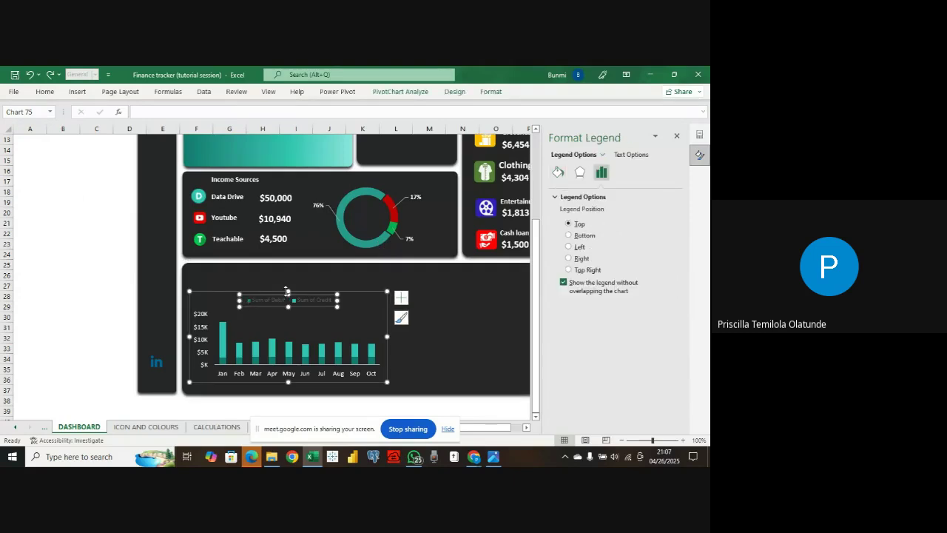
{"action": "mouse_move", "coordinate": [287, 291]}
{"action": "left_mouse_down"}
{"action": "mouse_move", "coordinate": [294, 267]}
{"action": "mouse_move", "coordinate": [293, 297]}
{"action": "mouse_move", "coordinate": [287, 277]}
{"action": "left_mouse_up"}
{"action": "left_click", "coordinate": [257, 297]}
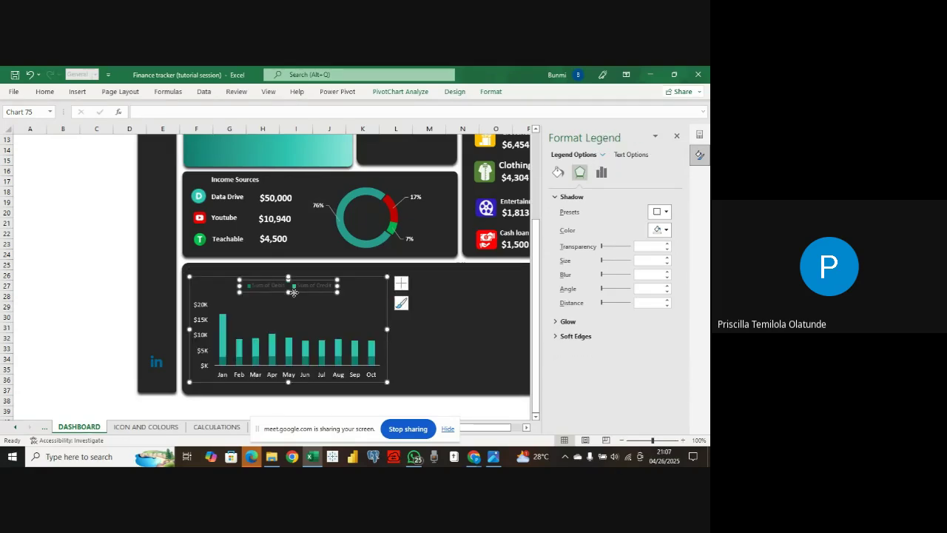
{"action": "mouse_move", "coordinate": [296, 292]}
{"action": "left_mouse_down"}
{"action": "mouse_move", "coordinate": [248, 290]}
{"action": "mouse_move", "coordinate": [252, 276]}
{"action": "mouse_move", "coordinate": [292, 277]}
{"action": "mouse_move", "coordinate": [290, 288]}
{"action": "left_mouse_up"}
{"action": "left_click", "coordinate": [290, 276]}
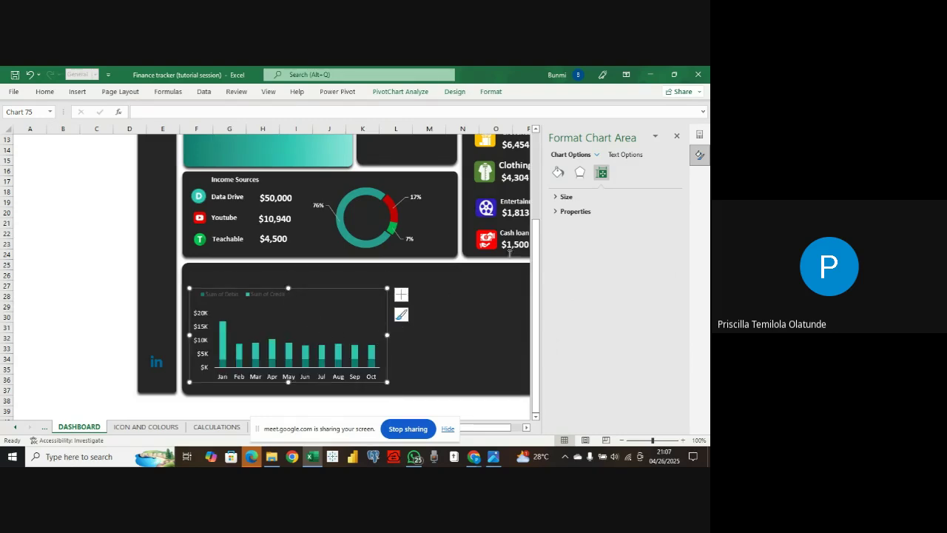
{"action": "left_click", "coordinate": [677, 136]}
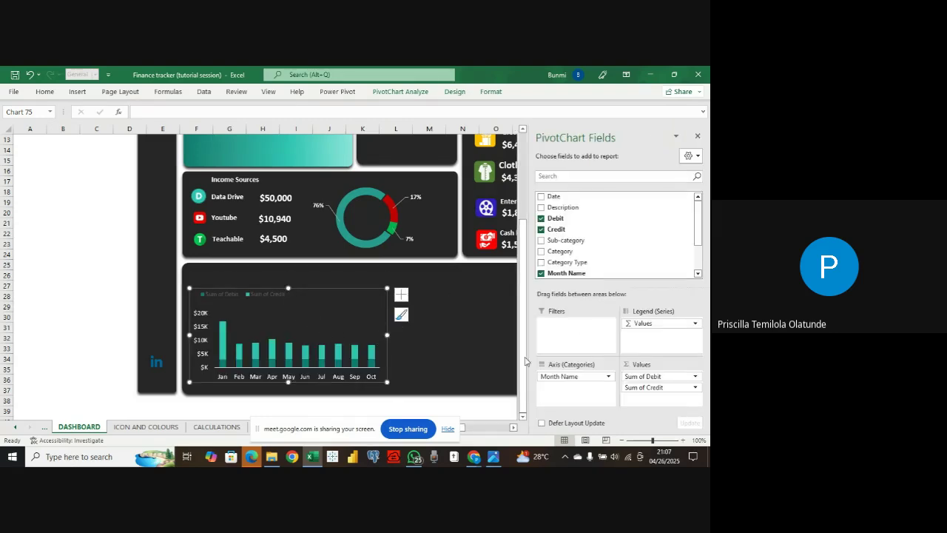
{"action": "left_click", "coordinate": [699, 136]}
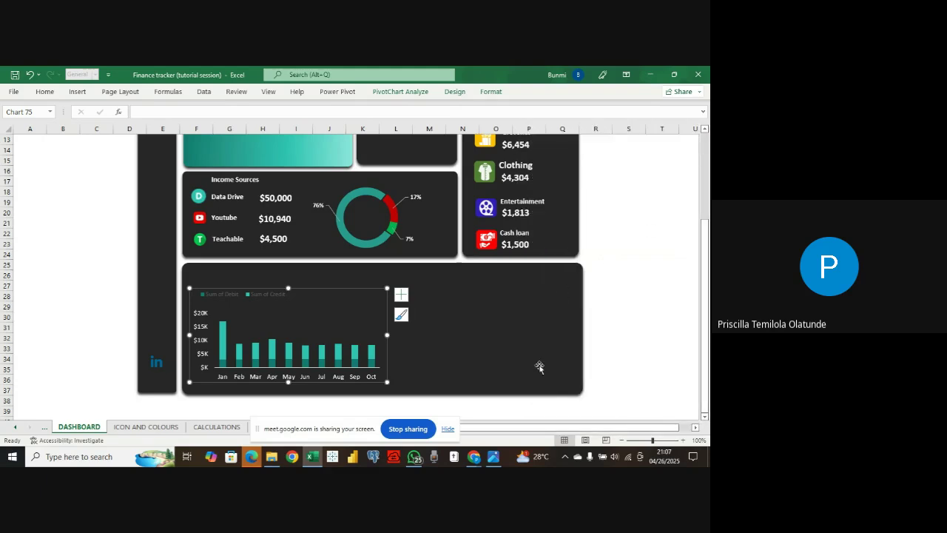
- On the CALCULATIONS sheet, move the monthly column chart left so it no longer covers the weekday pivot table
{"action": "left_click", "coordinate": [209, 430]}
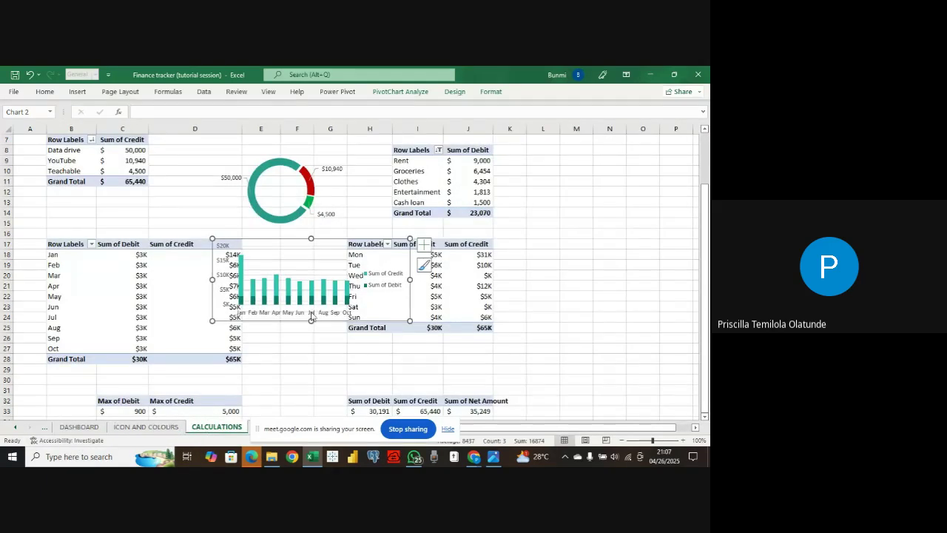
{"action": "scroll", "coordinate": [264, 331], "scroll_direction": "down", "scroll_amount": 1}
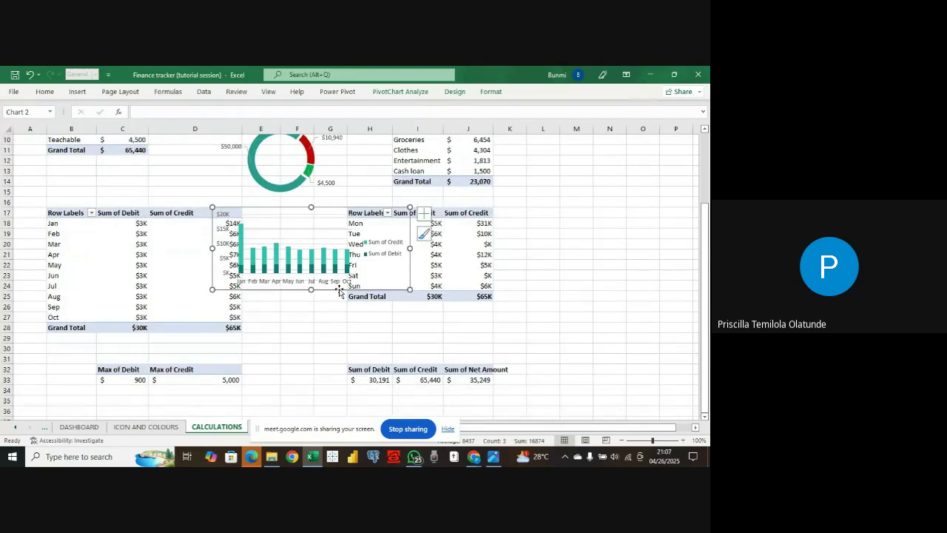
{"action": "left_click_drag", "start_coordinate": [340, 292], "coordinate": [242, 307]}
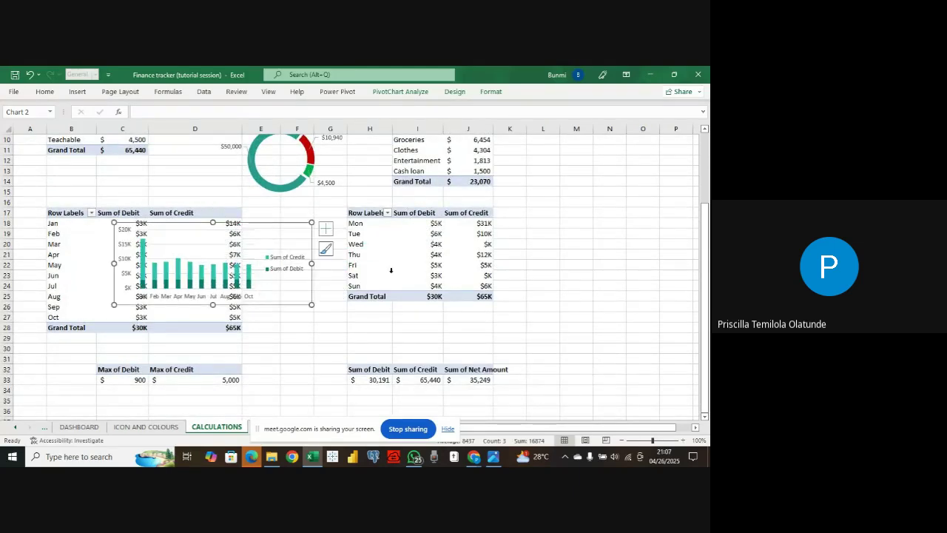
- Insert a Stacked Column PivotChart from the weekday debit and credit pivot table and move it to the right
{"action": "left_click", "coordinate": [365, 223]}
{"action": "left_click", "coordinate": [77, 91]}
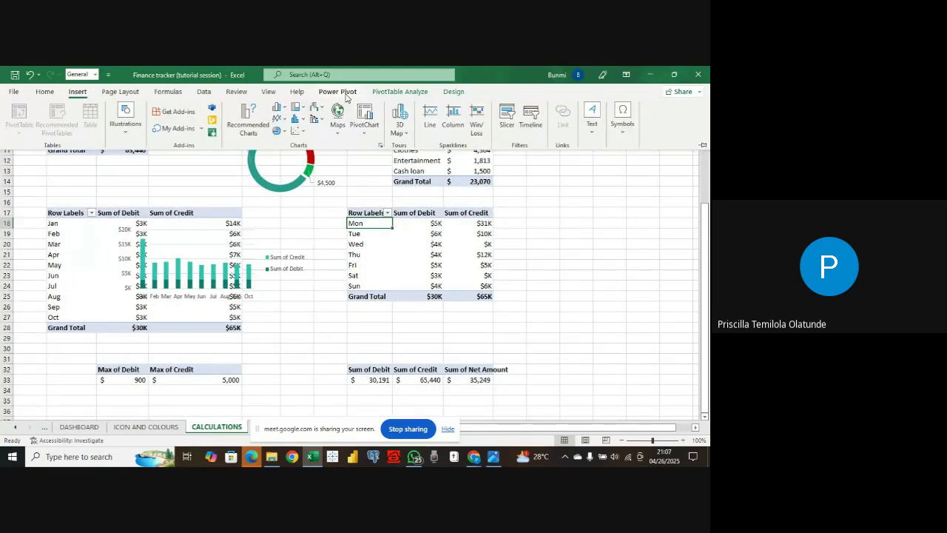
{"action": "left_click", "coordinate": [360, 111]}
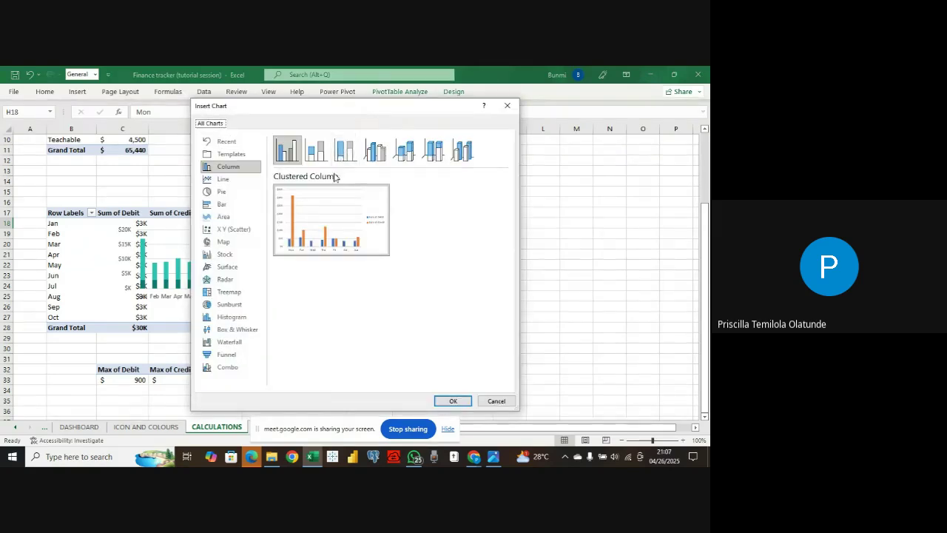
{"action": "left_click", "coordinate": [317, 152]}
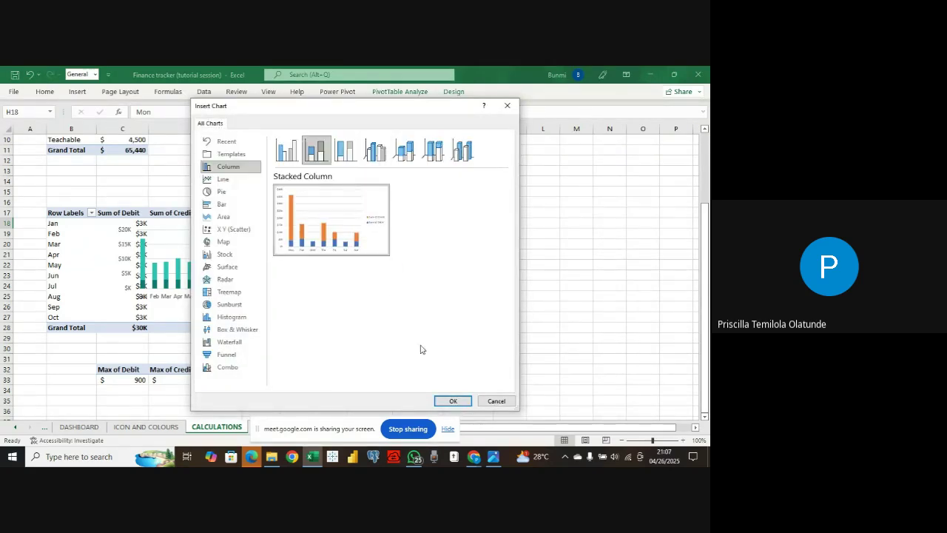
{"action": "left_click", "coordinate": [452, 400]}
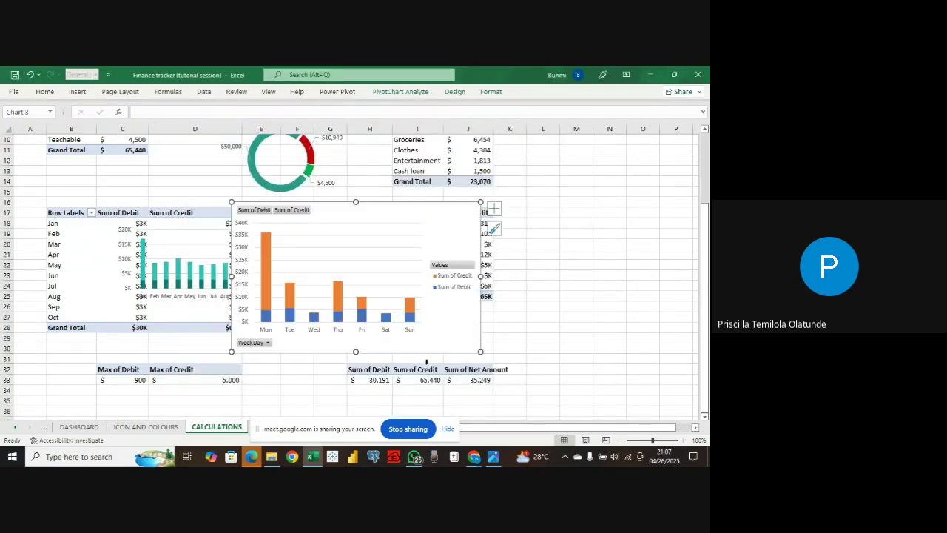
{"action": "left_click_drag", "start_coordinate": [431, 352], "coordinate": [599, 336]}
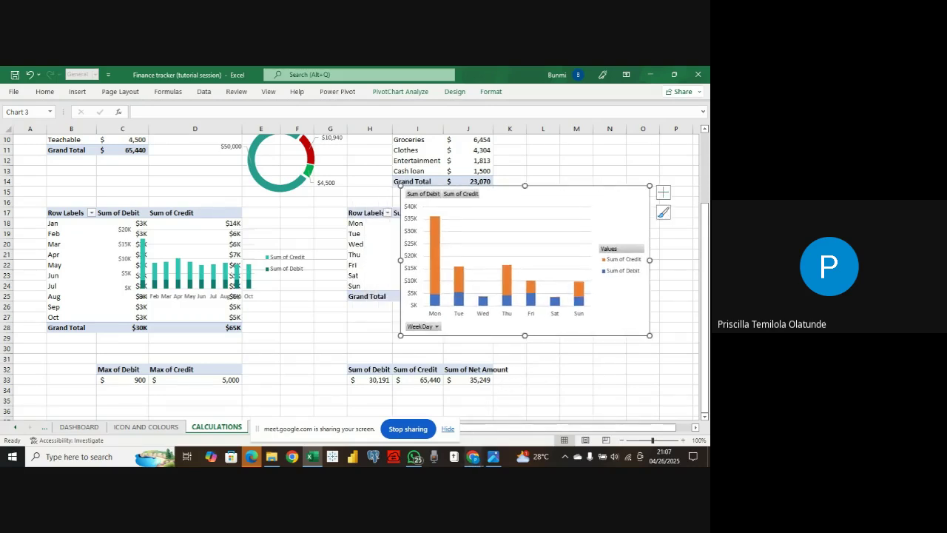
- Fill the Sum of Credit series of the weekday chart with the recently used light teal
{"action": "mouse_move", "coordinate": [475, 462]}
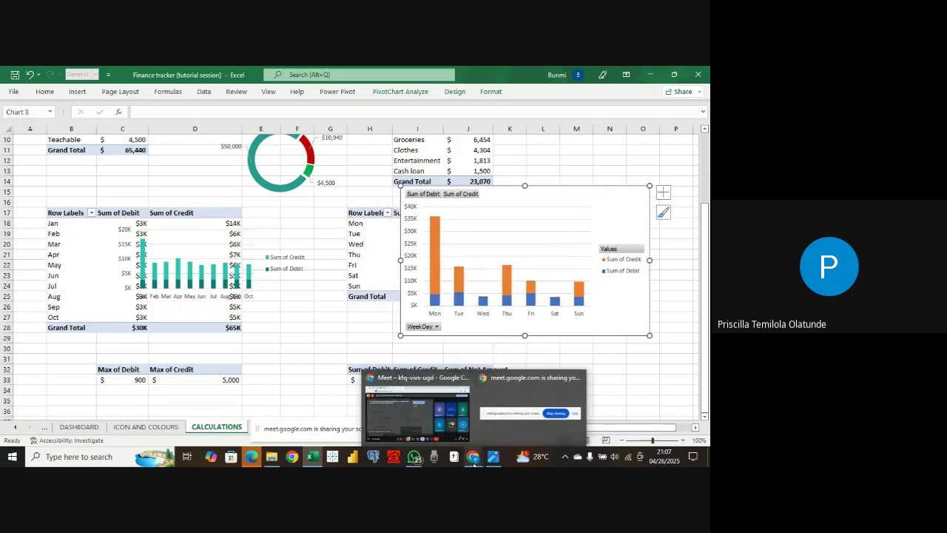
{"action": "left_click", "coordinate": [432, 278]}
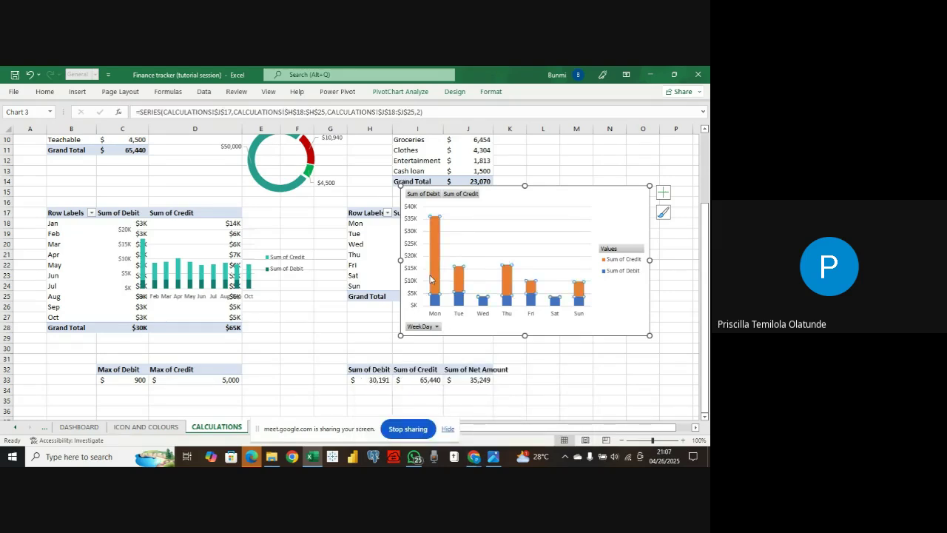
{"action": "right_click", "coordinate": [432, 278]}
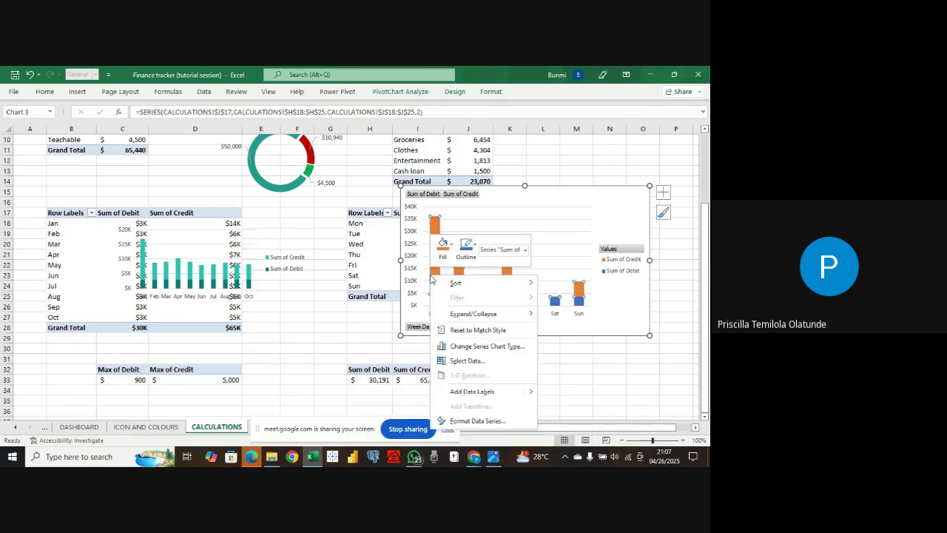
{"action": "left_click", "coordinate": [477, 421]}
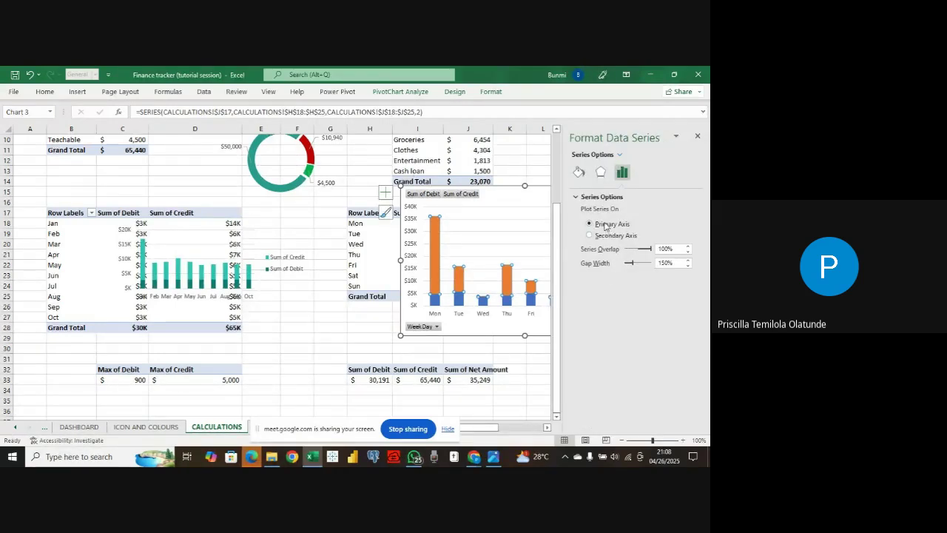
{"action": "left_click", "coordinate": [579, 172]}
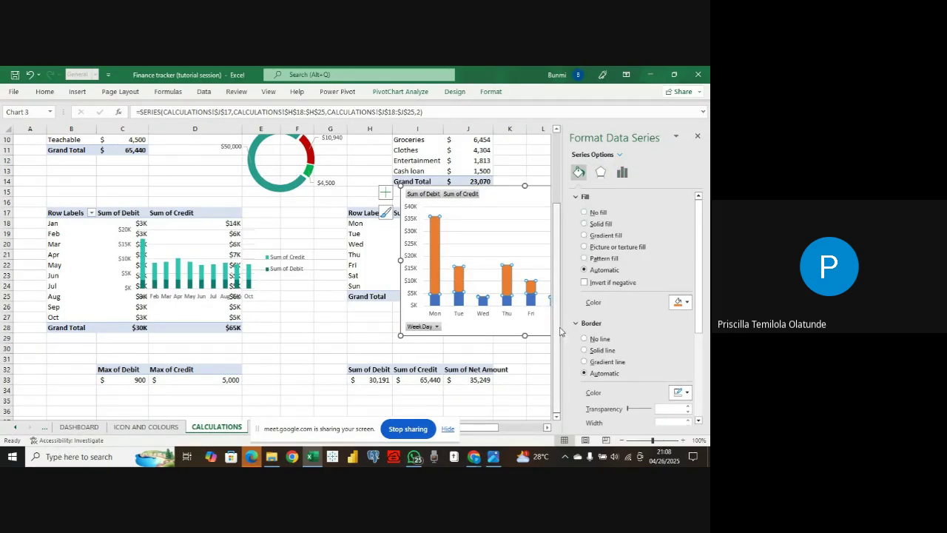
{"action": "left_click", "coordinate": [472, 458]}
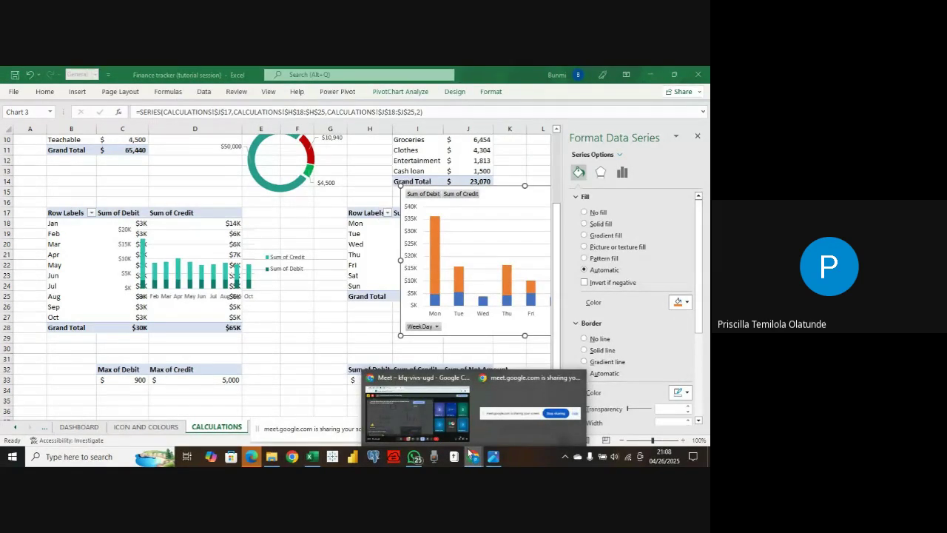
{"action": "left_click", "coordinate": [686, 306]}
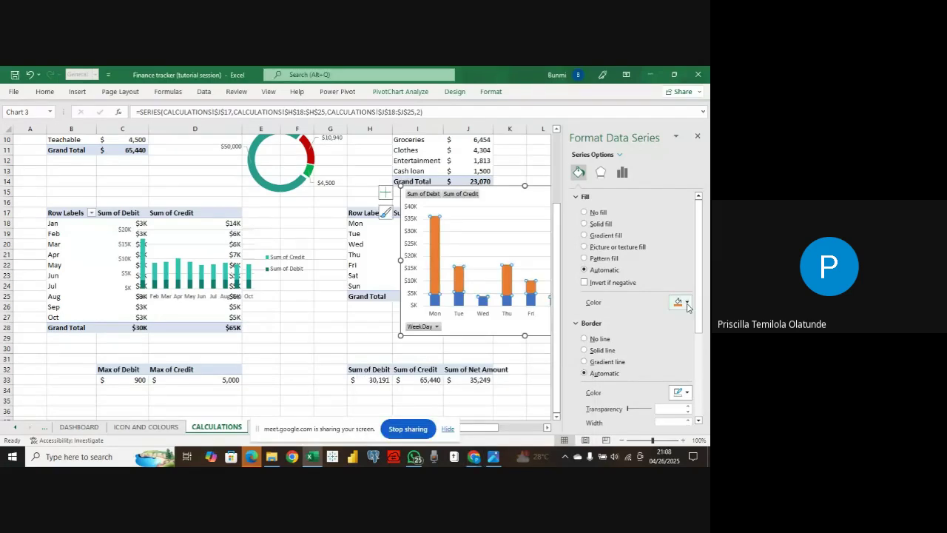
{"action": "left_click", "coordinate": [687, 304]}
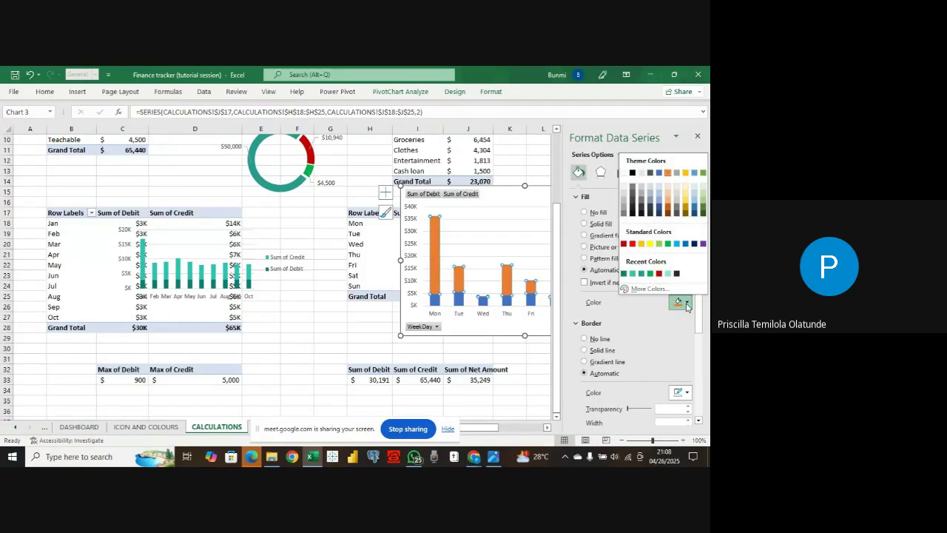
{"action": "left_click", "coordinate": [628, 274]}
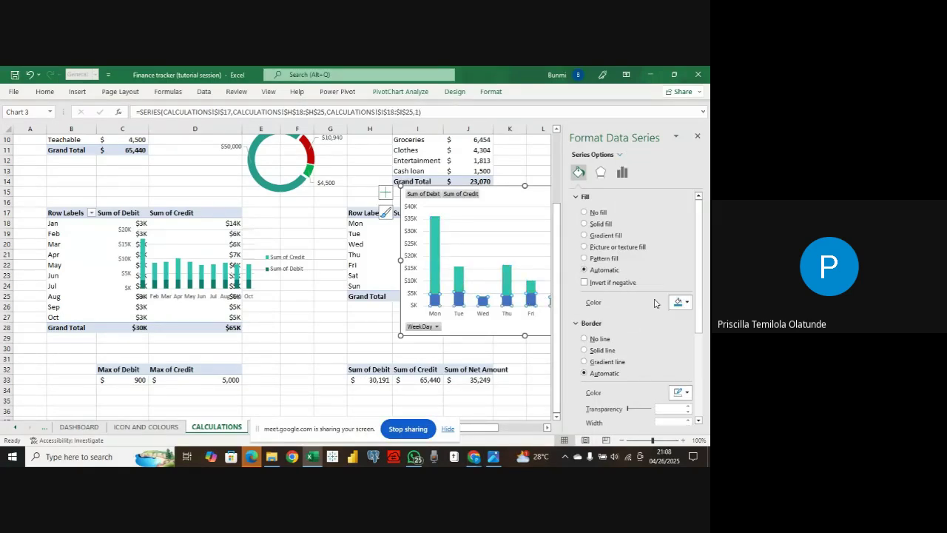
- Fill the Sum of Debit series of the weekday chart with the recently used dark teal and close the formatting options
{"action": "left_click", "coordinate": [684, 303]}
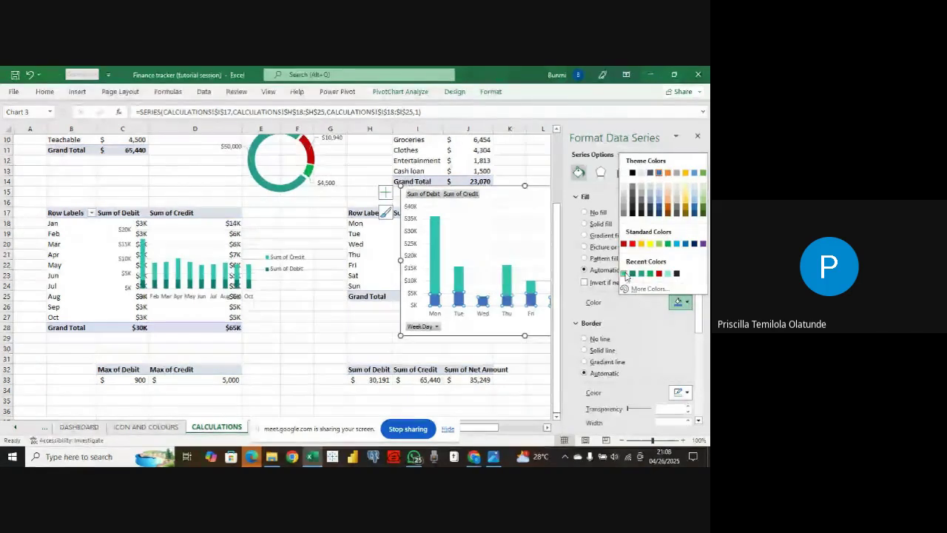
{"action": "left_click", "coordinate": [633, 274]}
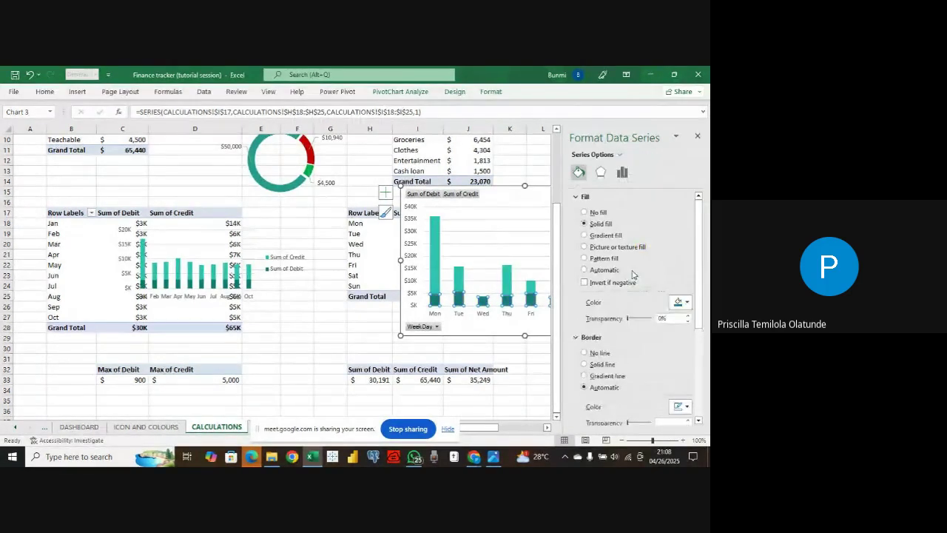
{"action": "left_click", "coordinate": [520, 351]}
{"action": "left_click", "coordinate": [525, 263]}
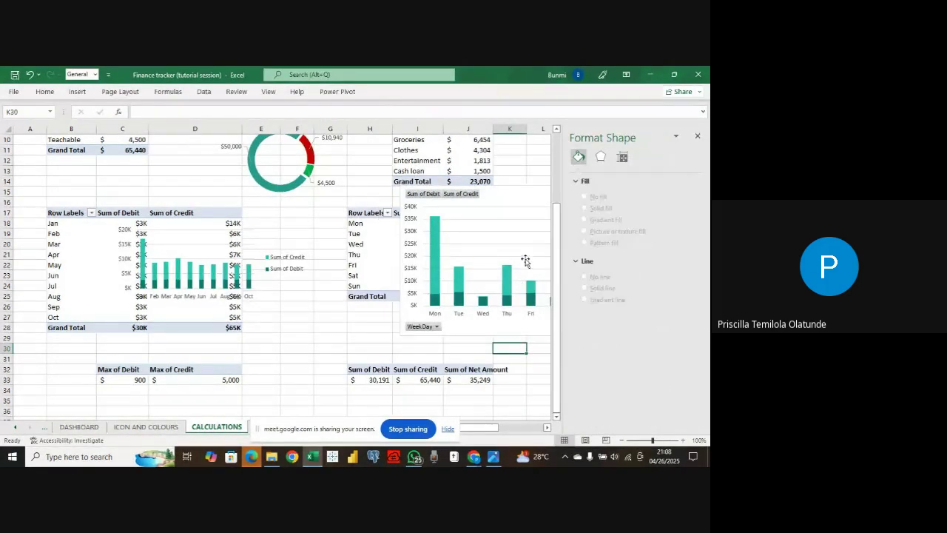
{"action": "left_click", "coordinate": [699, 135]}
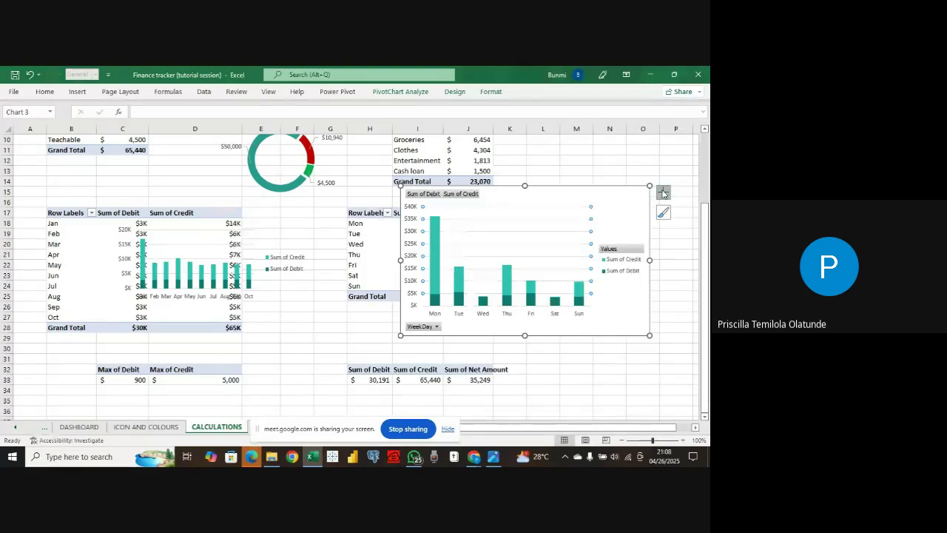
- Remove the gridlines and the legend from the weekday column chart
{"action": "left_click", "coordinate": [661, 193]}
{"action": "left_click", "coordinate": [665, 195]}
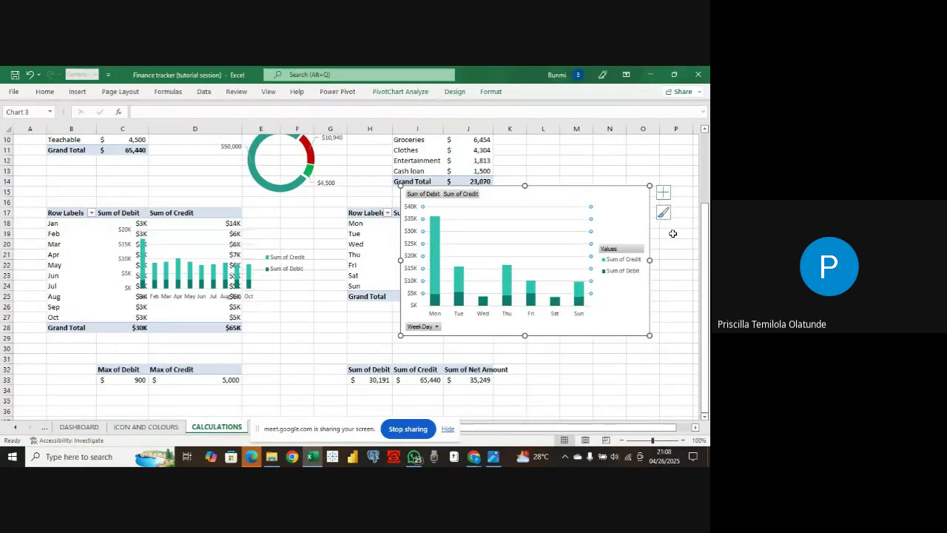
{"action": "left_click", "coordinate": [663, 193]}
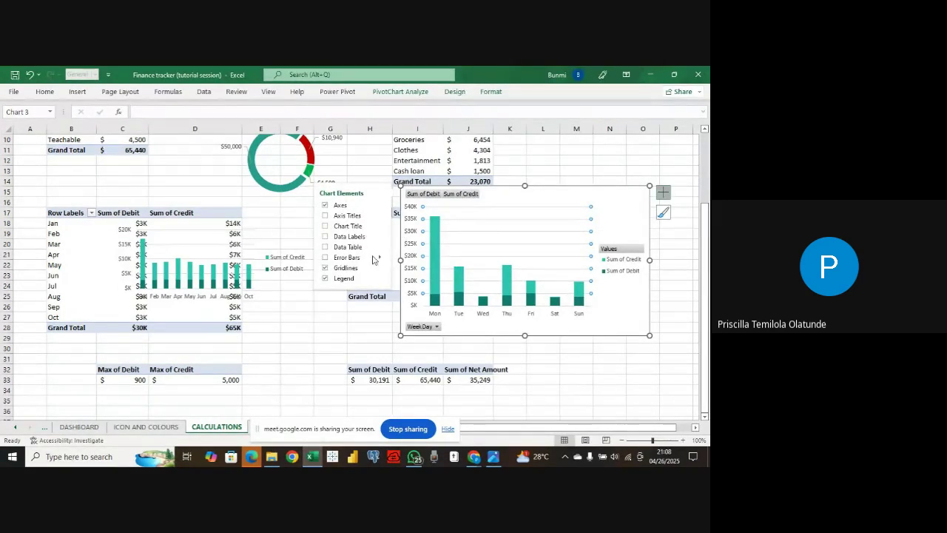
{"action": "left_click", "coordinate": [327, 268]}
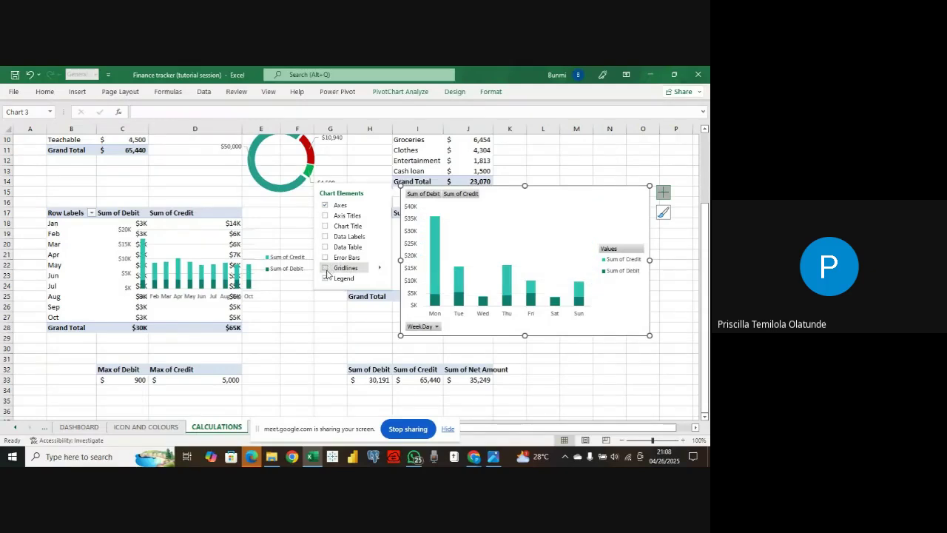
{"action": "left_click", "coordinate": [325, 278]}
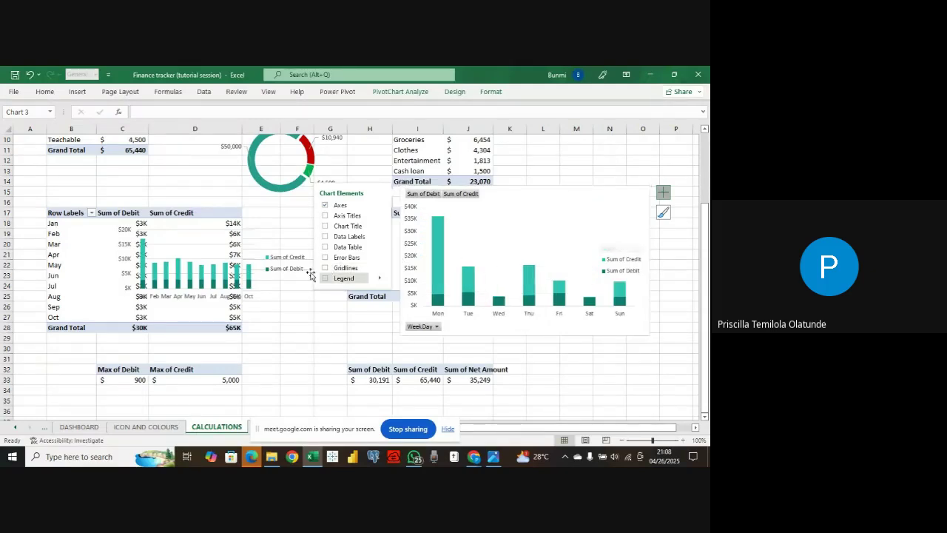
- Hide all field buttons on the weekday column chart
{"action": "left_click", "coordinate": [407, 231]}
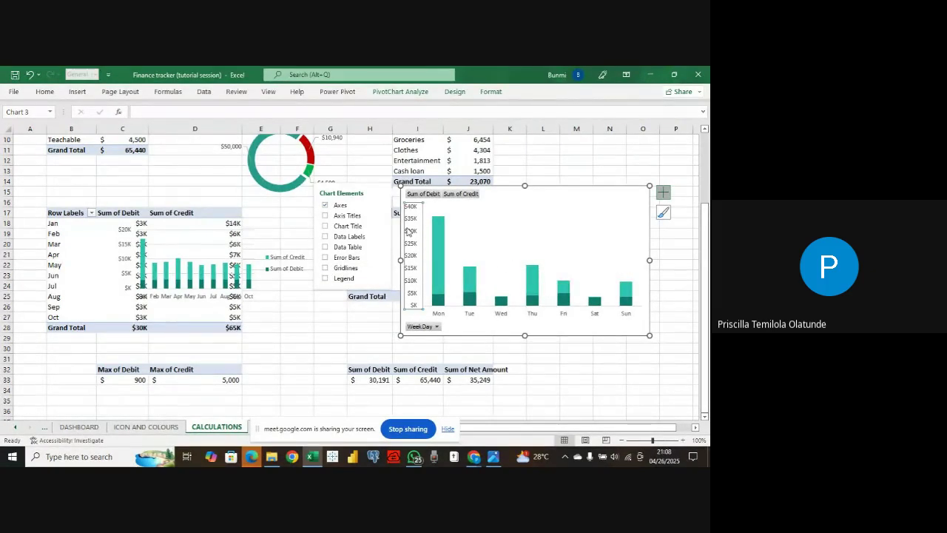
{"action": "right_click", "coordinate": [467, 197]}
{"action": "left_click", "coordinate": [536, 312]}
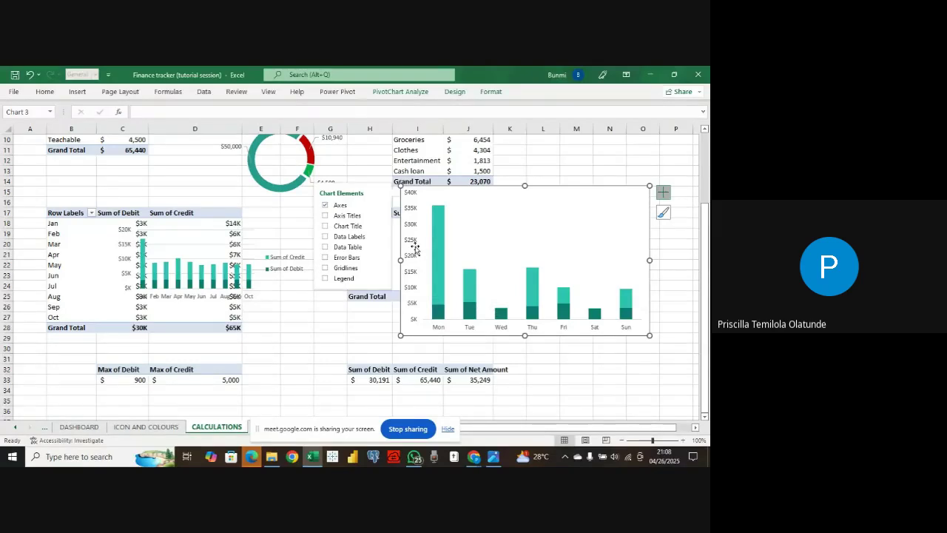
- Add minor gridlines to the dollar value axis of the weekday column chart
{"action": "left_click", "coordinate": [415, 207]}
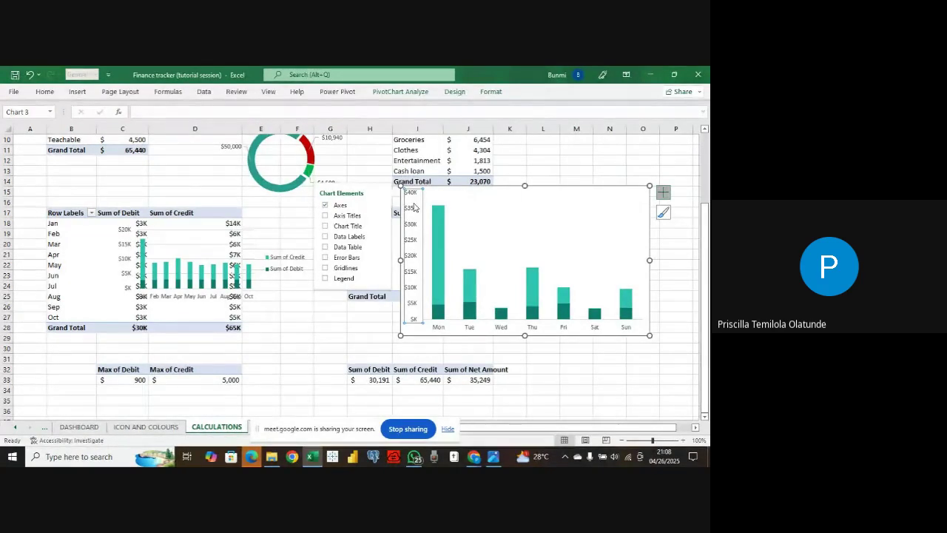
{"action": "right_click", "coordinate": [415, 207]}
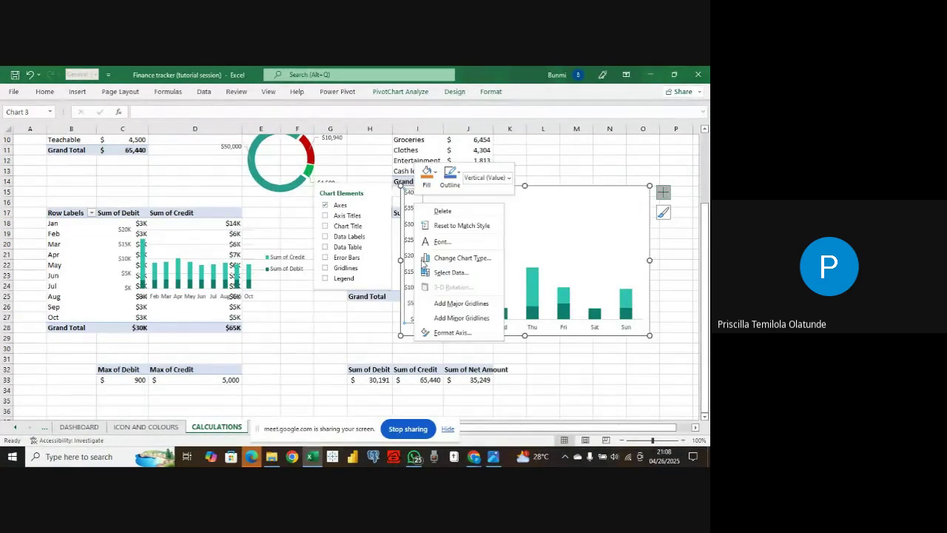
{"action": "left_click", "coordinate": [461, 323]}
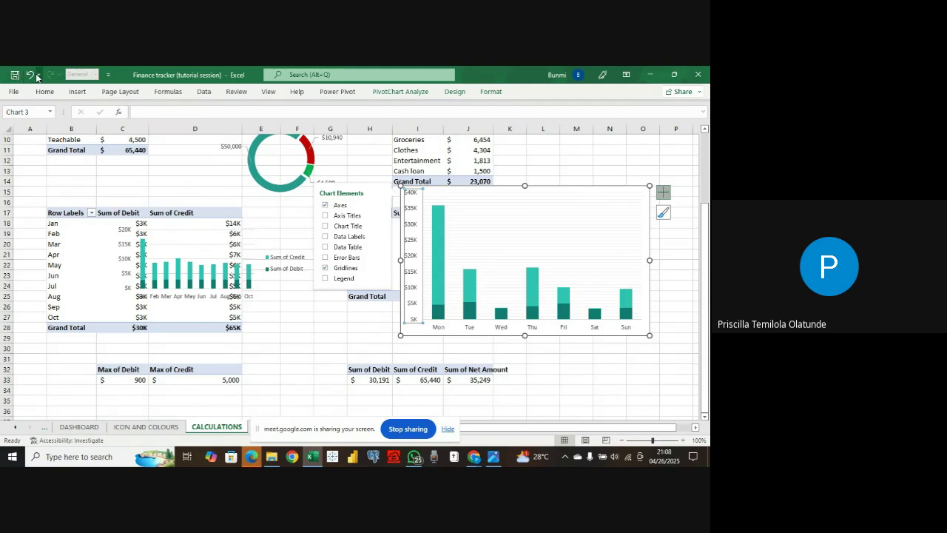
- Undo the minor gridlines on the weekday column chart and nudge the chart slightly on the sheet
{"action": "right_click", "coordinate": [406, 218]}
{"action": "left_click", "coordinate": [404, 235]}
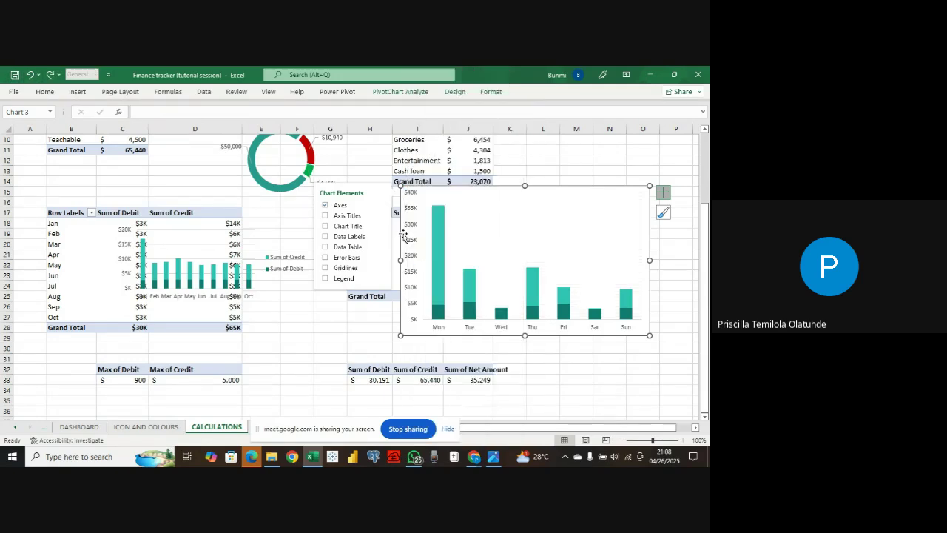
{"action": "left_click_drag", "start_coordinate": [403, 234], "coordinate": [412, 232]}
{"action": "left_click", "coordinate": [412, 231]}
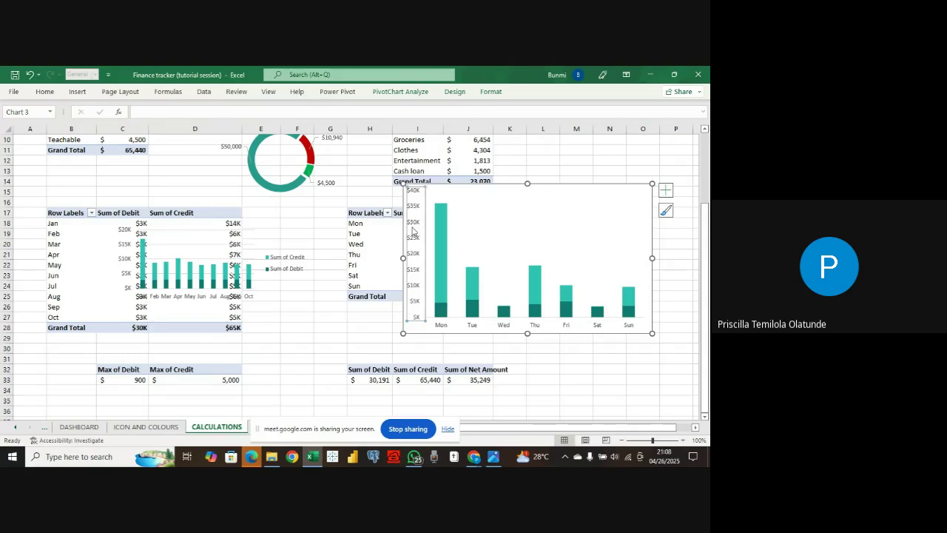
- Try showing the weekday chart's dollar axis values in reverse order, restore the normal order and close the axis options
{"action": "right_click", "coordinate": [412, 232]}
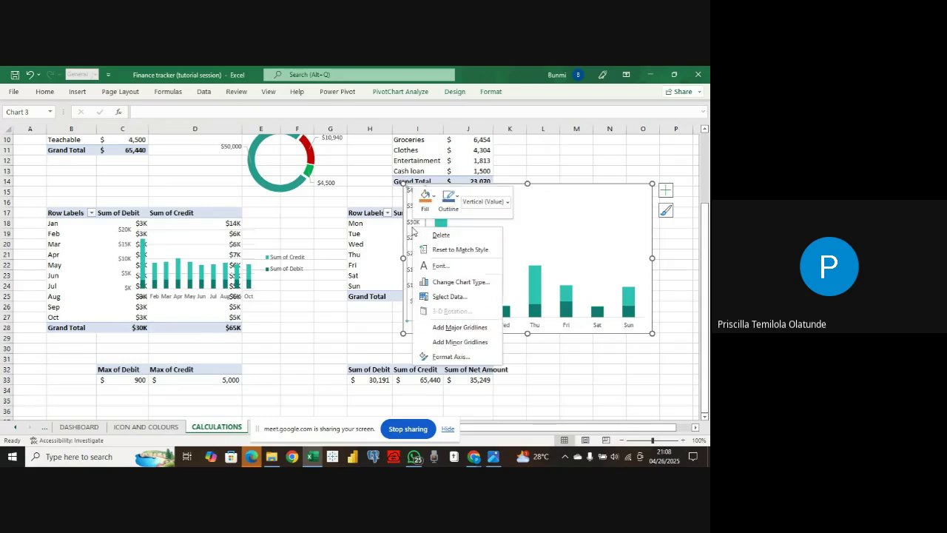
{"action": "left_click", "coordinate": [452, 356]}
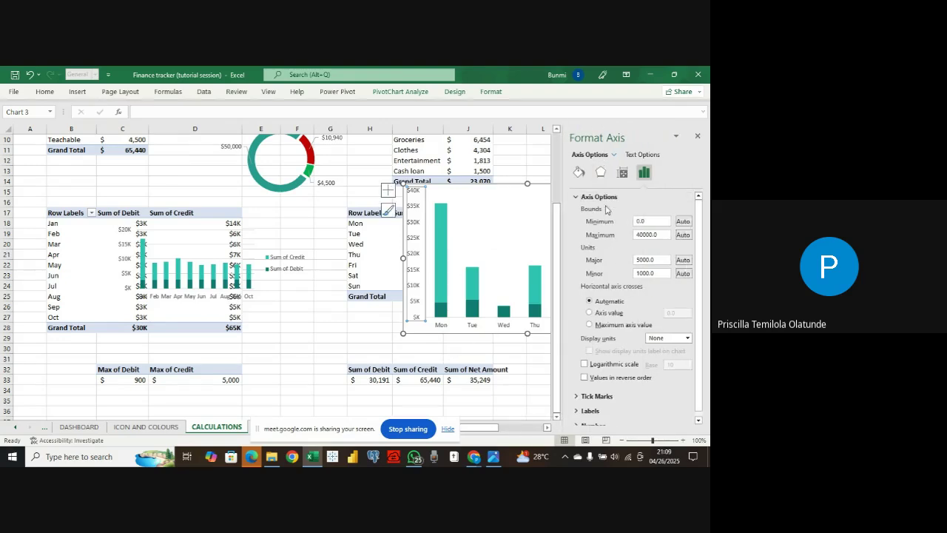
{"action": "scroll", "coordinate": [629, 333], "scroll_direction": "down", "scroll_amount": 1}
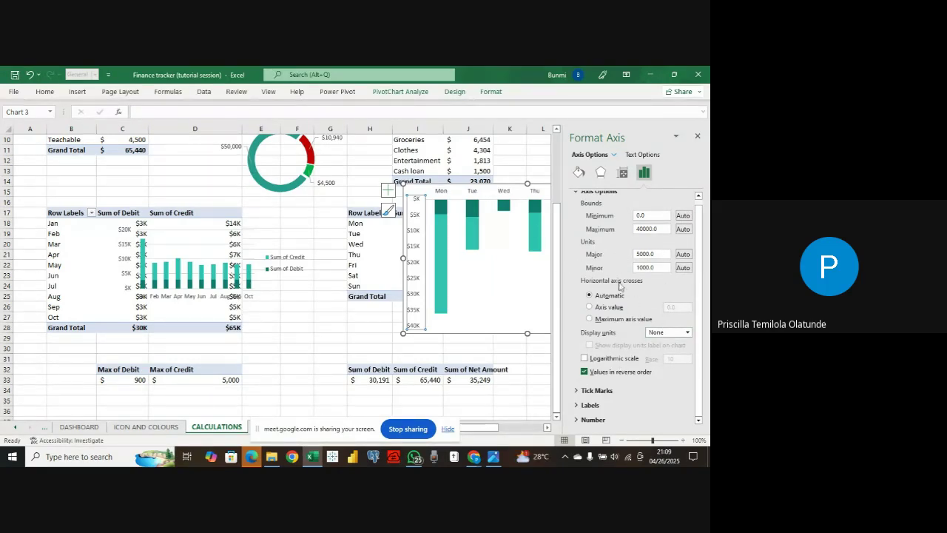
{"action": "left_click", "coordinate": [584, 371]}
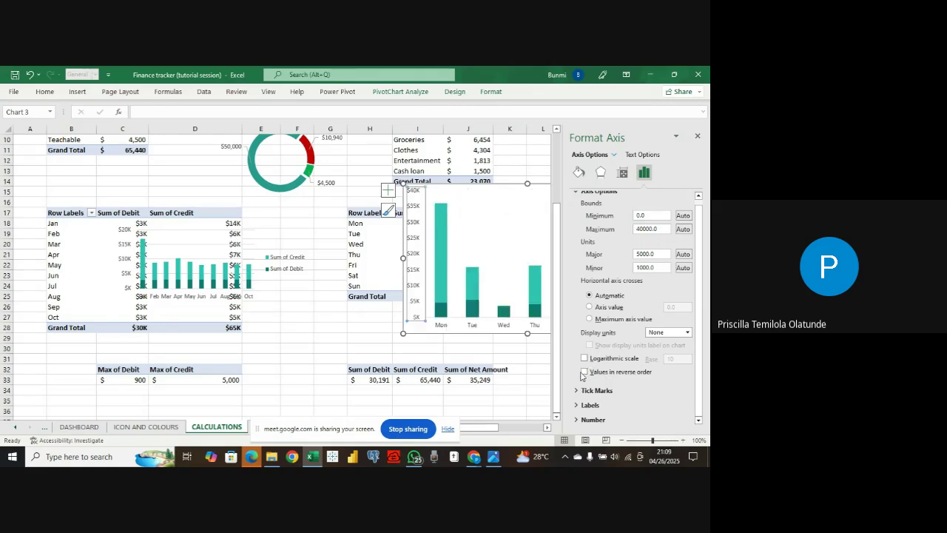
{"action": "left_click", "coordinate": [697, 136]}
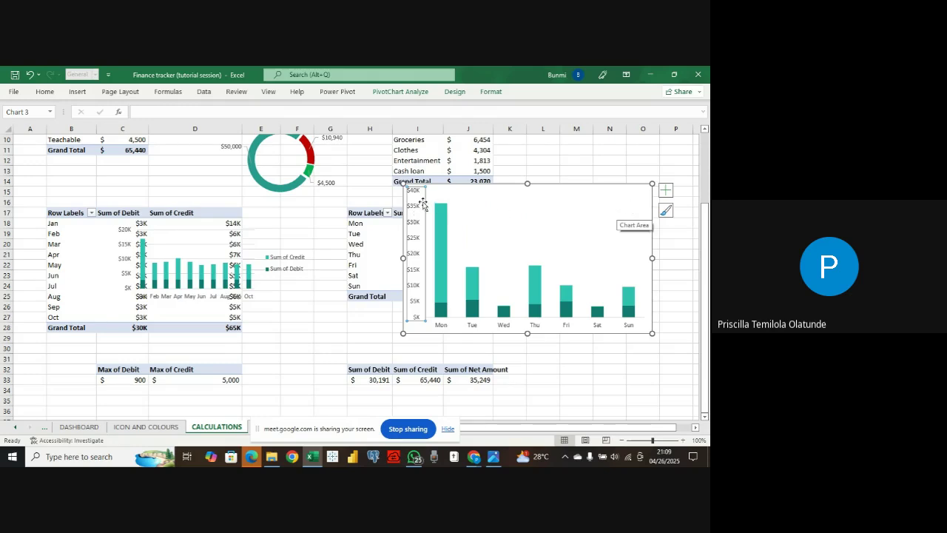
- Give the weekday column chart no fill and no border, and shrink it from its upper-left corner
{"action": "right_click", "coordinate": [545, 187]}
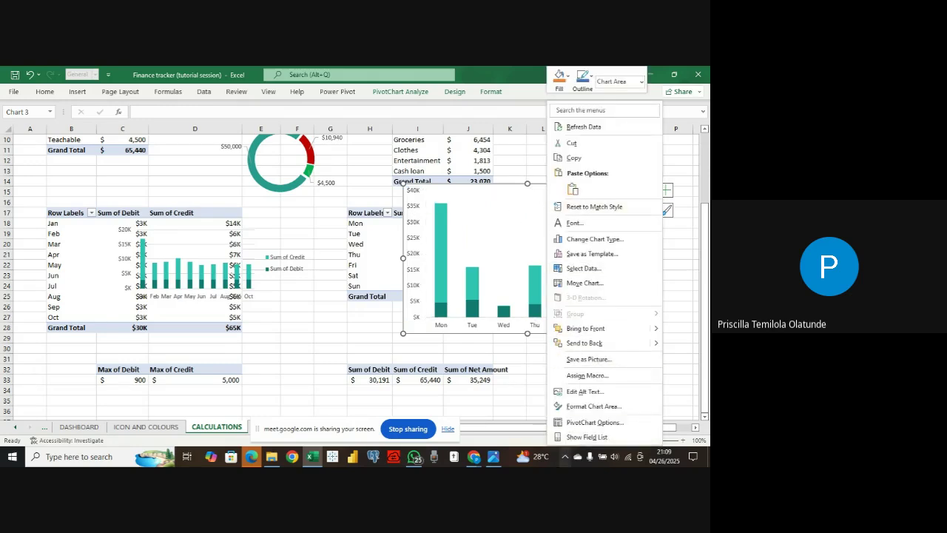
{"action": "left_click", "coordinate": [596, 407]}
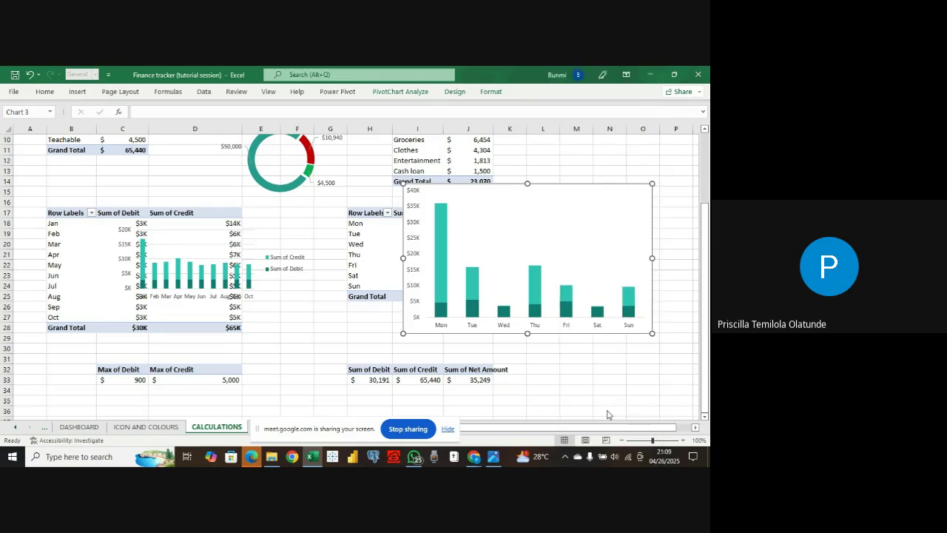
{"action": "left_click", "coordinate": [585, 213]}
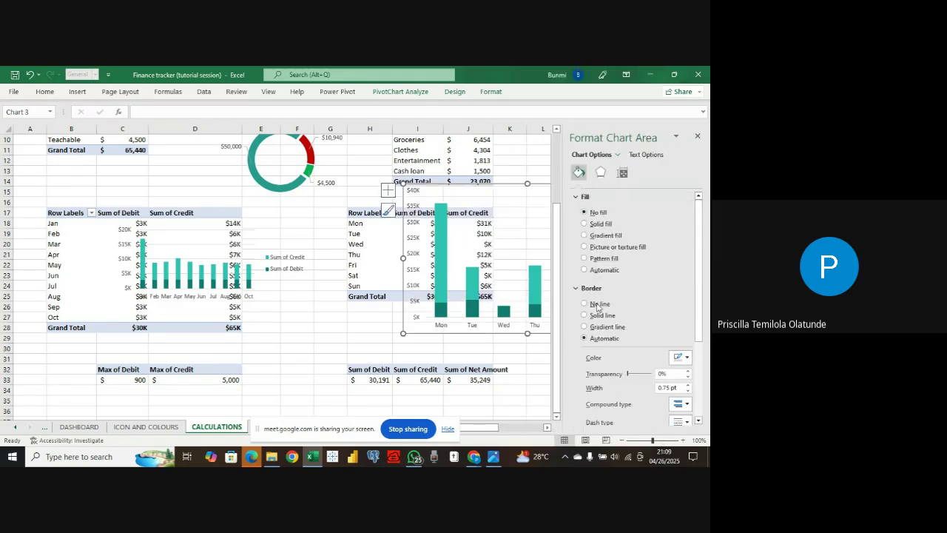
{"action": "left_click", "coordinate": [503, 236]}
{"action": "left_click_drag", "start_coordinate": [403, 181], "coordinate": [466, 221]}
{"action": "left_click", "coordinate": [697, 138]}
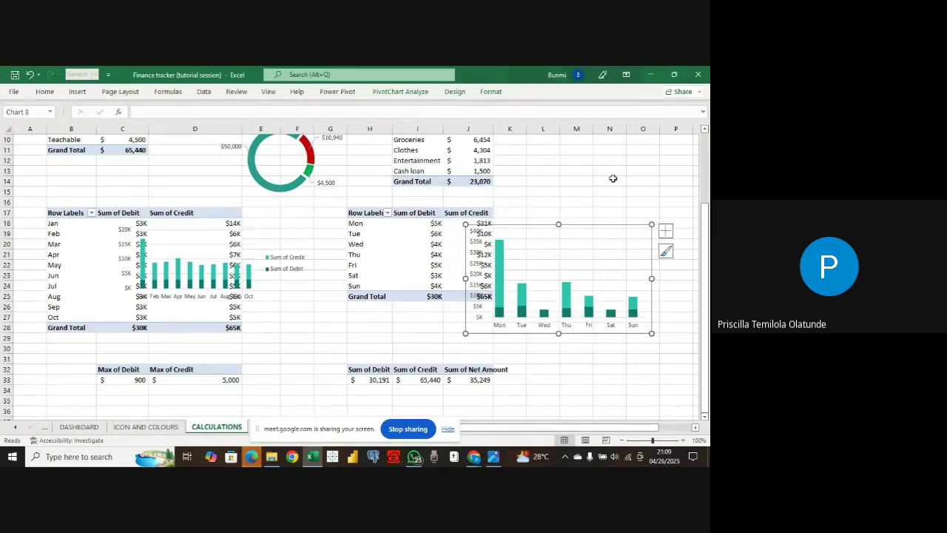
- Copy the weekday column chart to the DASHBOARD sheet and place it beside the monthly chart in the lower dark panel
{"action": "right_click", "coordinate": [591, 224]}
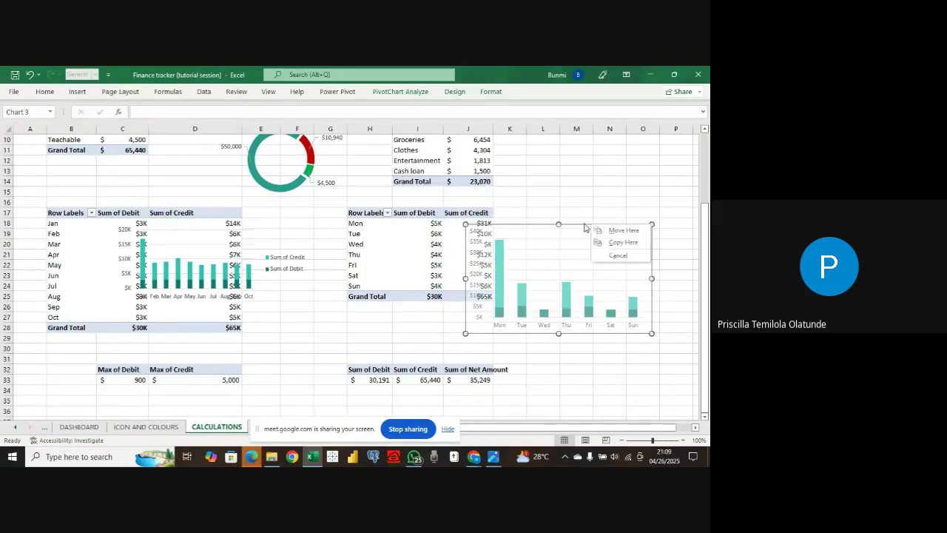
{"action": "left_click", "coordinate": [575, 224]}
{"action": "right_click", "coordinate": [575, 223]}
{"action": "left_click", "coordinate": [604, 160]}
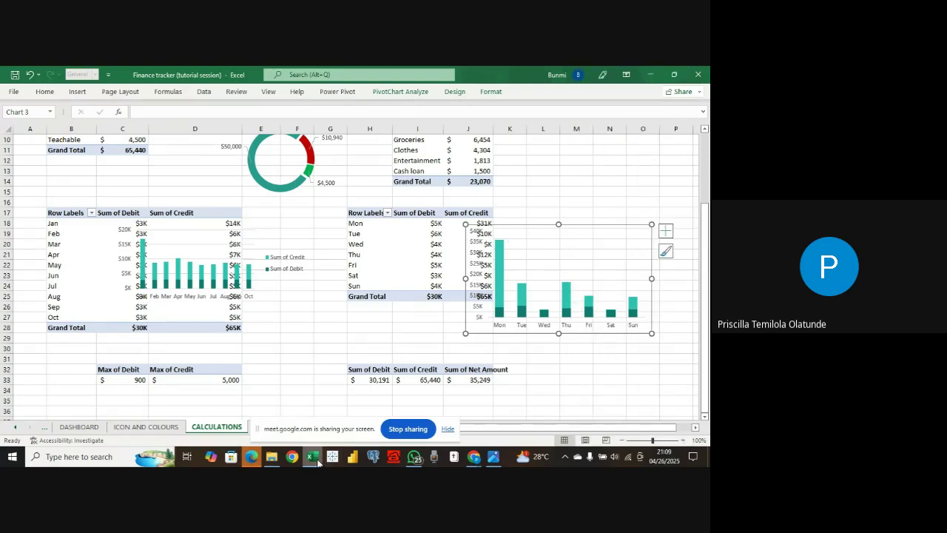
{"action": "left_click", "coordinate": [311, 459]}
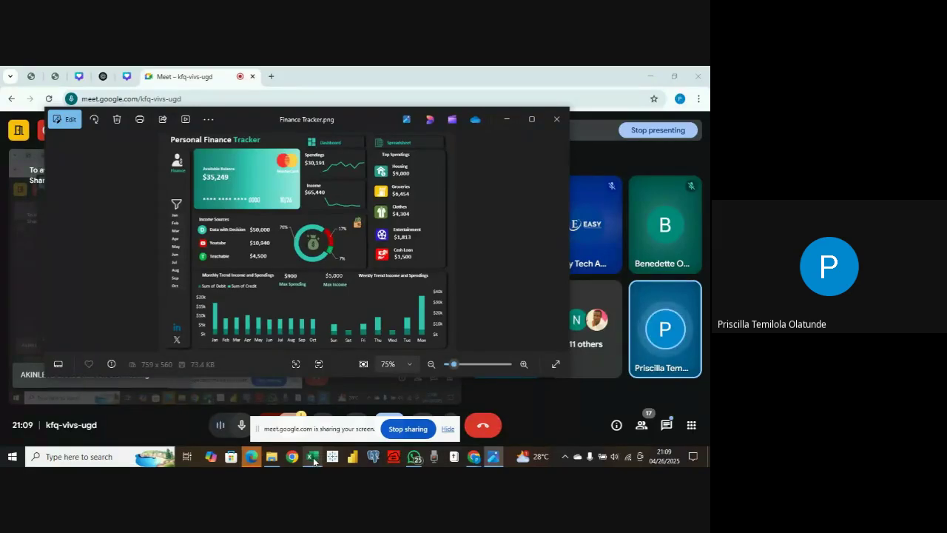
{"action": "left_click", "coordinate": [312, 458]}
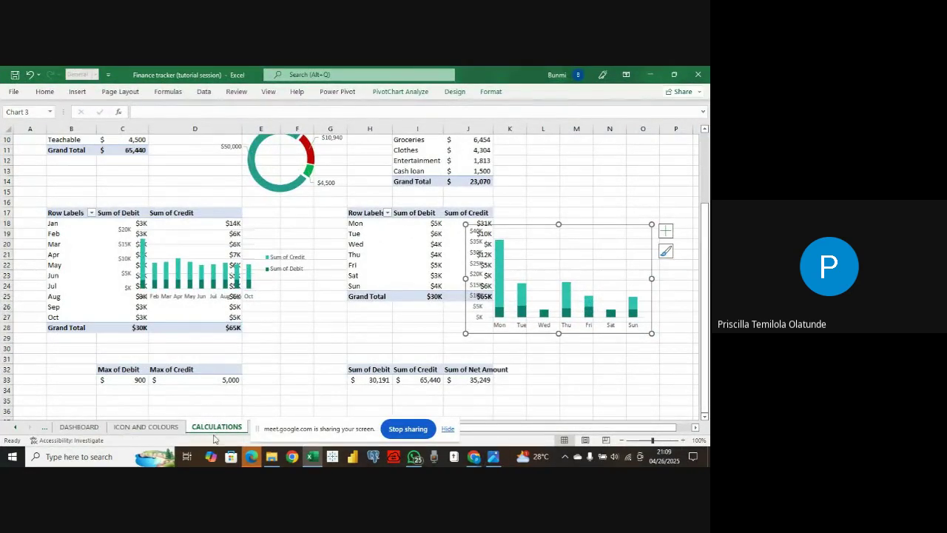
{"action": "left_click", "coordinate": [88, 430]}
{"action": "left_click", "coordinate": [467, 314]}
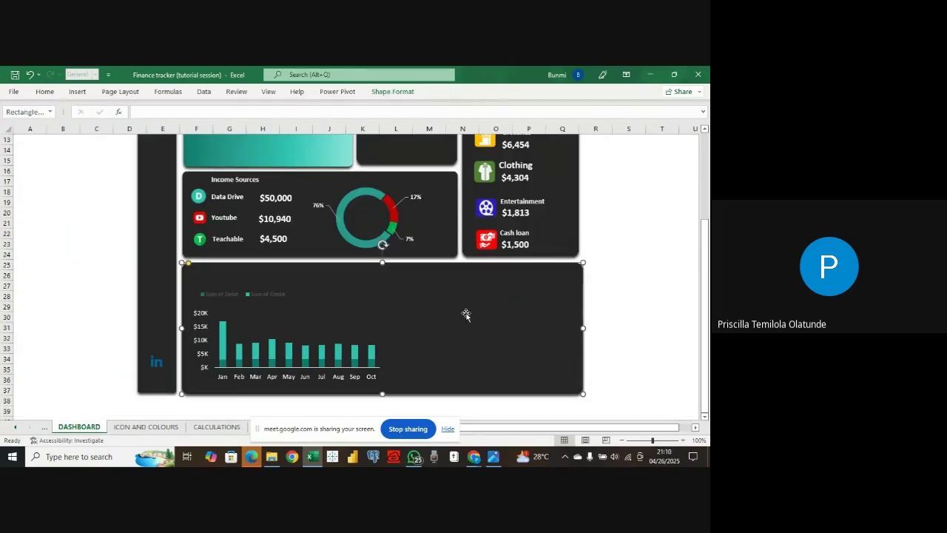
{"action": "right_click", "coordinate": [466, 313]}
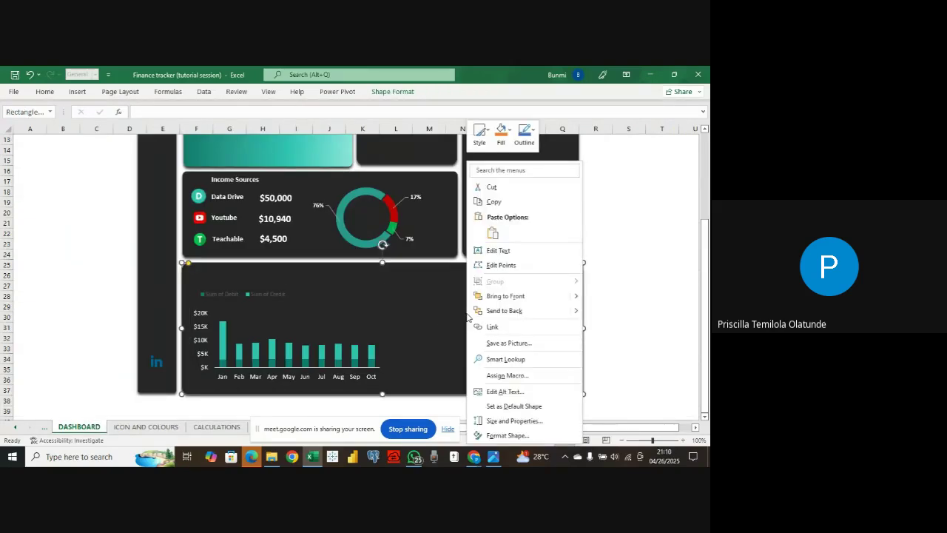
{"action": "left_click", "coordinate": [496, 234]}
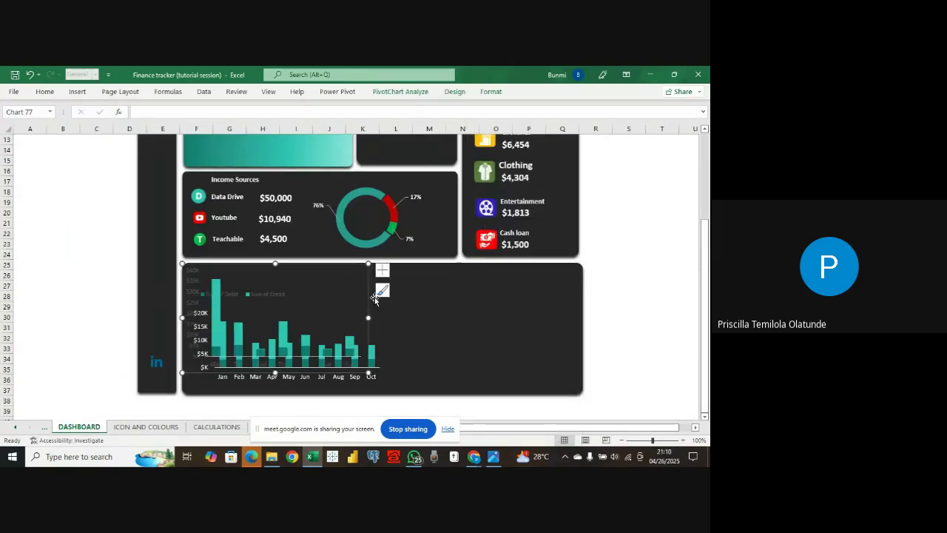
{"action": "left_click_drag", "start_coordinate": [370, 299], "coordinate": [575, 312]}
- Make the dollar axis labels of the dashboard's weekday chart white, bold and size 10
{"action": "left_click", "coordinate": [418, 321]}
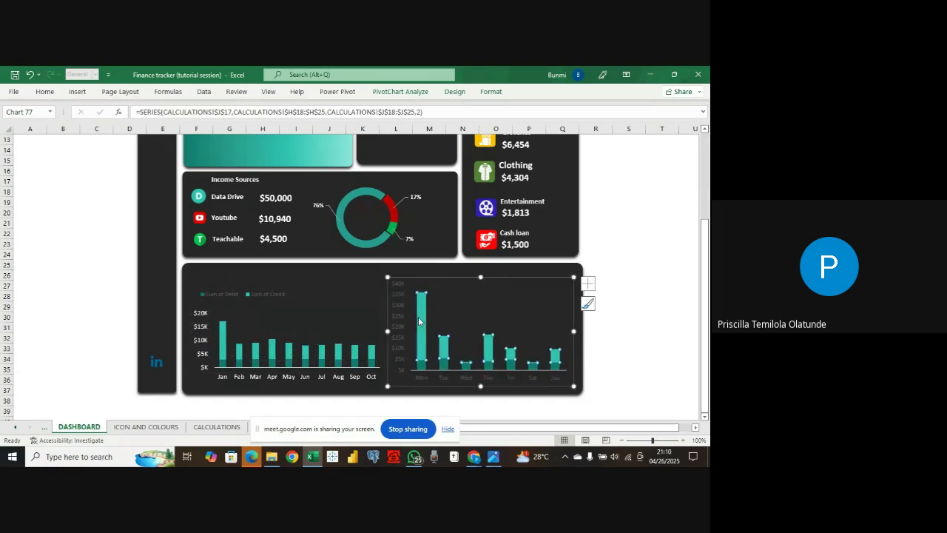
{"action": "left_click", "coordinate": [400, 314]}
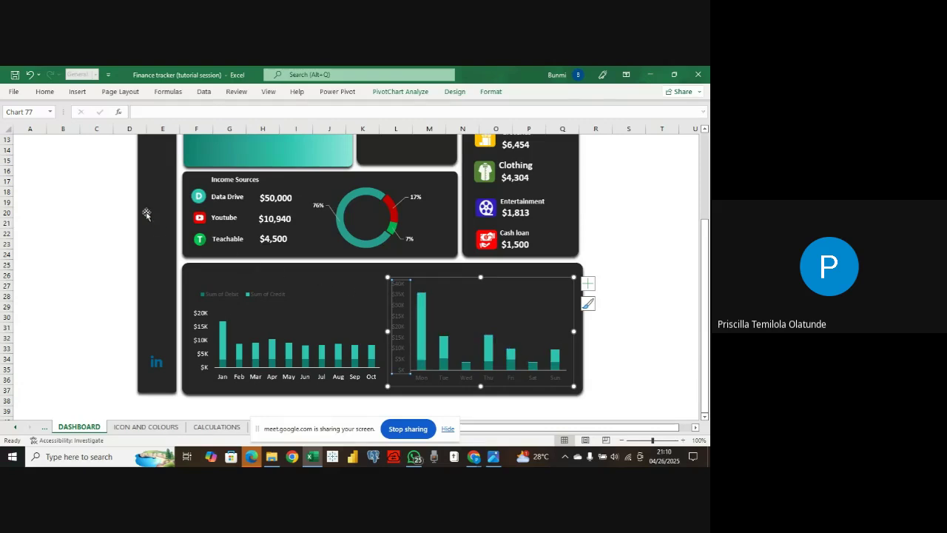
{"action": "left_click", "coordinate": [47, 94]}
{"action": "left_click", "coordinate": [153, 130]}
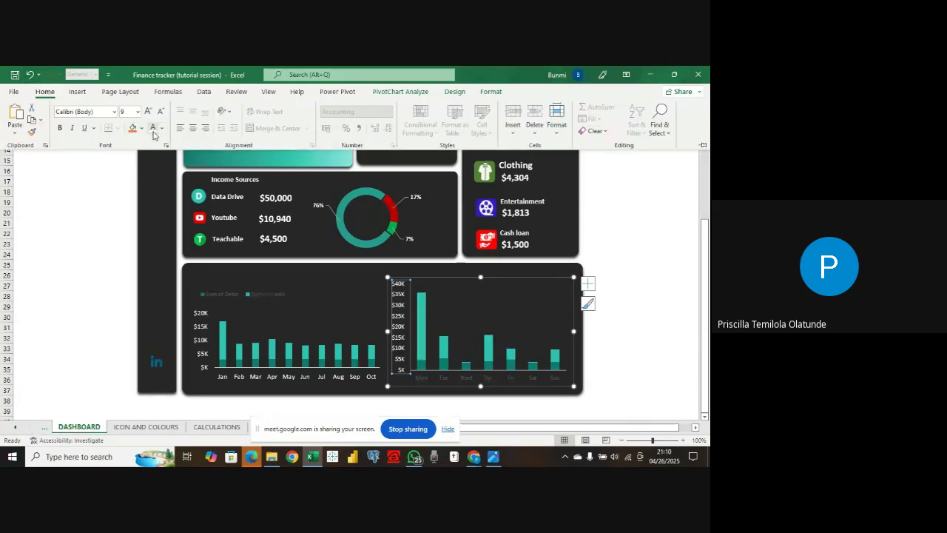
{"action": "left_click", "coordinate": [138, 112]}
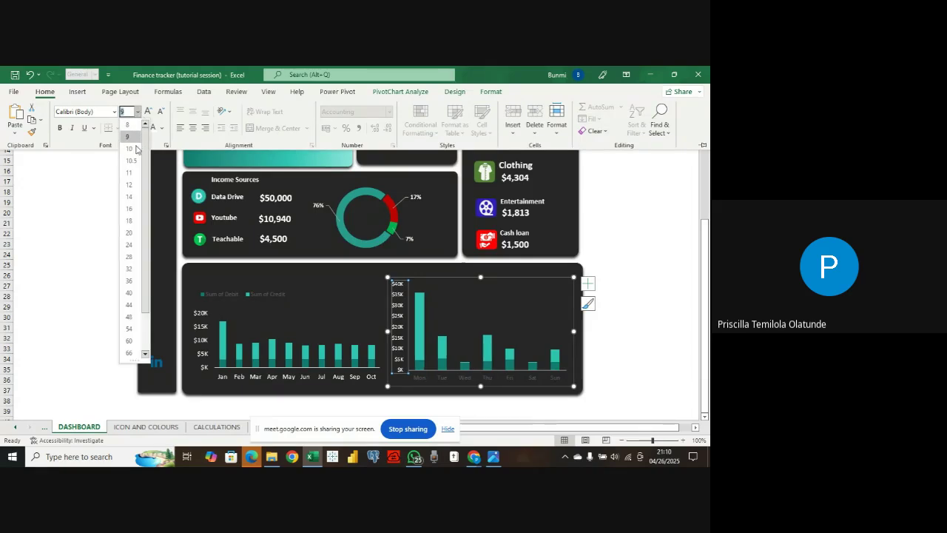
{"action": "left_click", "coordinate": [129, 148]}
{"action": "left_click", "coordinate": [60, 129]}
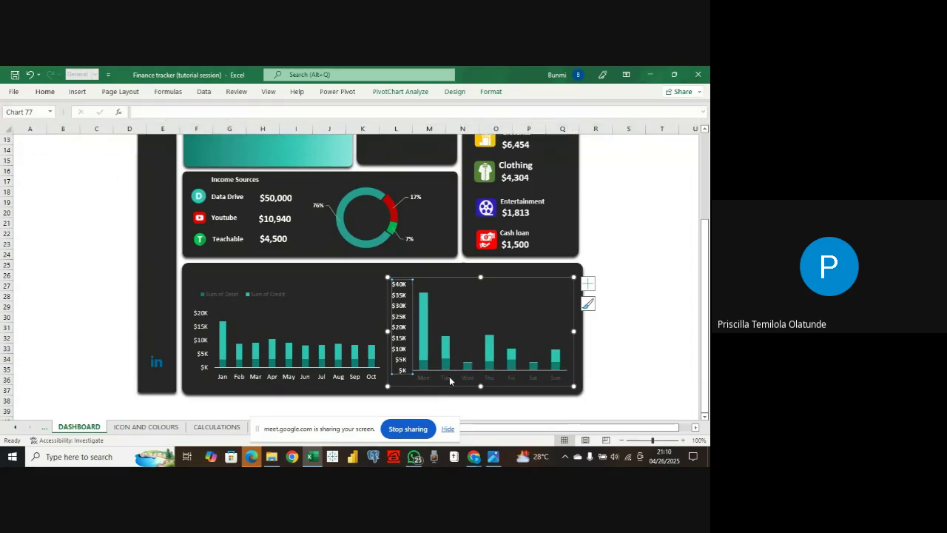
{"action": "key", "text": "ctrl+F1"}
- Make the weekday labels on the dashboard chart's horizontal axis white and bold
{"action": "left_click", "coordinate": [427, 381]}
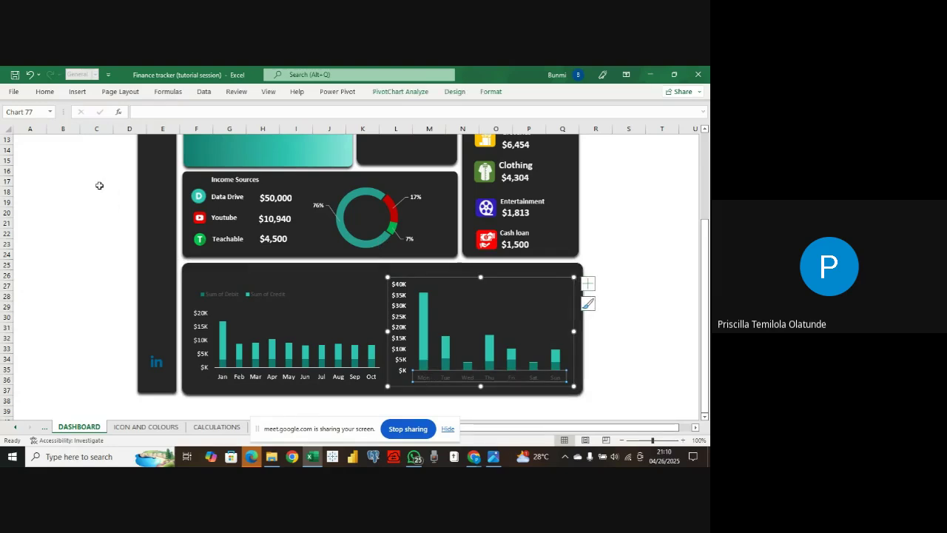
{"action": "left_click", "coordinate": [44, 91]}
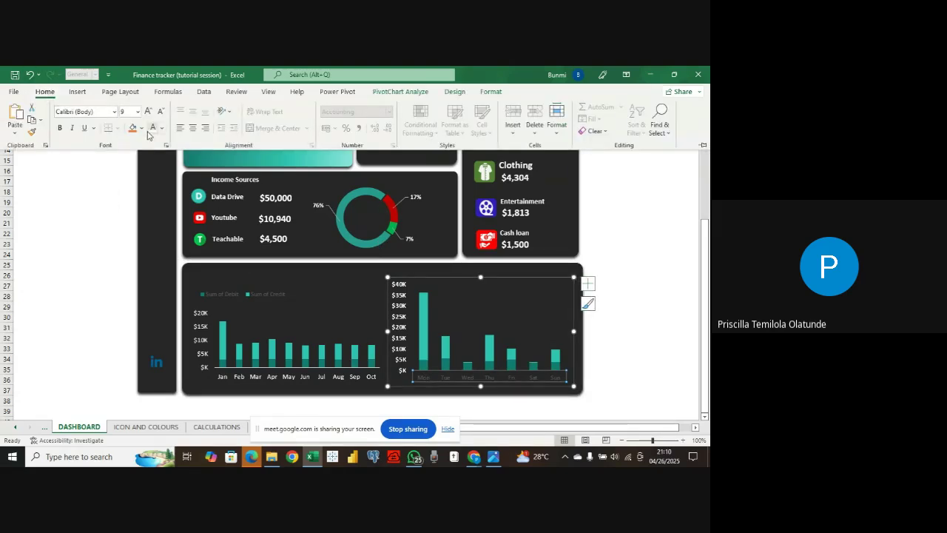
{"action": "left_click", "coordinate": [152, 128]}
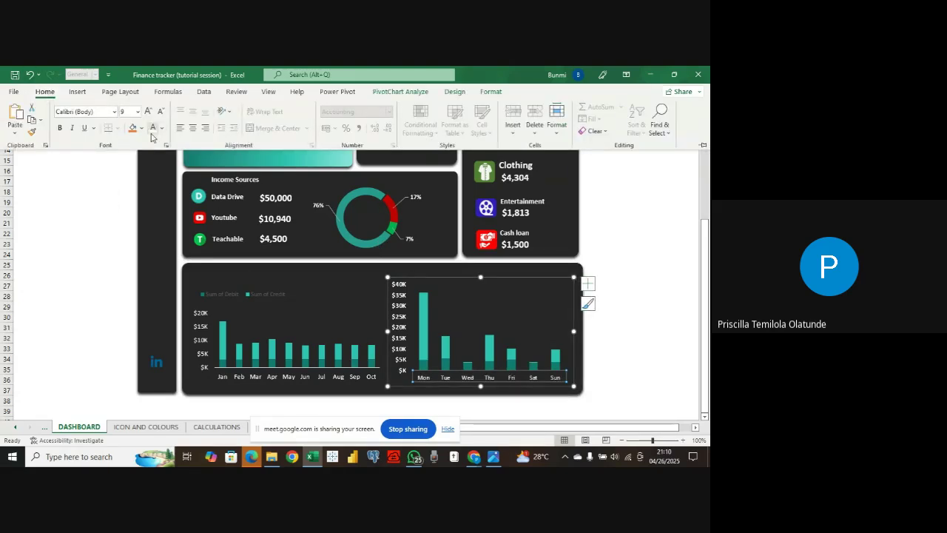
{"action": "left_click", "coordinate": [59, 127]}
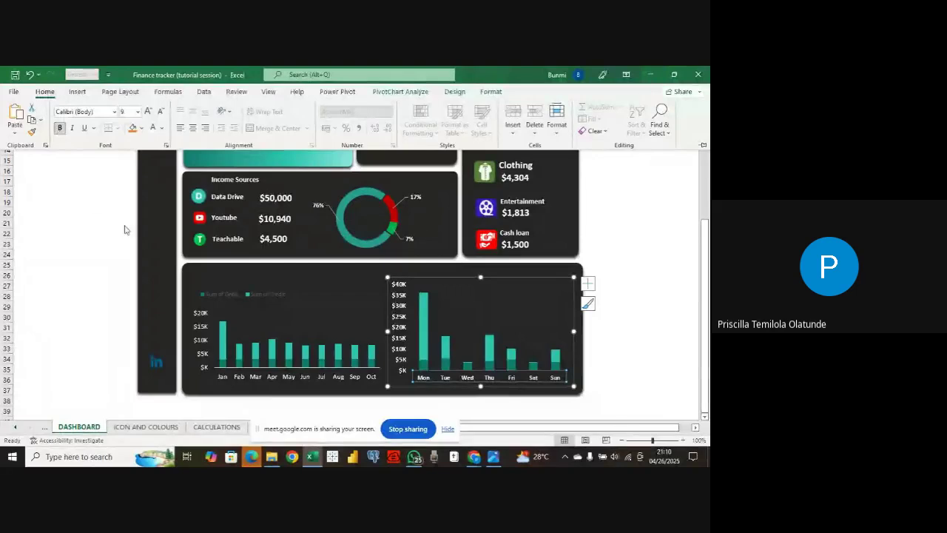
- Resize the two dashboard column charts, making the monthly one slightly taller and the weekday one slightly shorter and narrower
{"action": "left_click", "coordinate": [480, 276]}
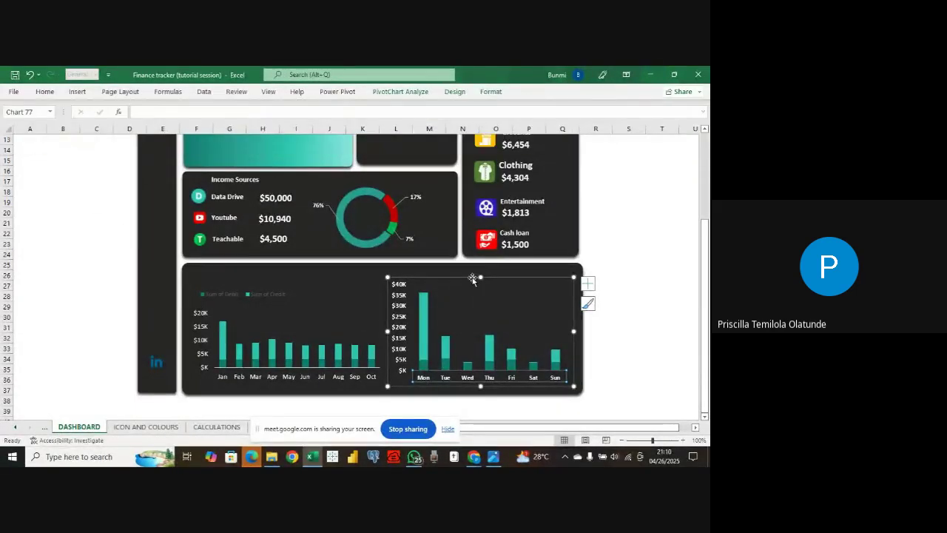
{"action": "left_click_drag", "start_coordinate": [480, 276], "coordinate": [481, 287]}
{"action": "left_click", "coordinate": [261, 321]}
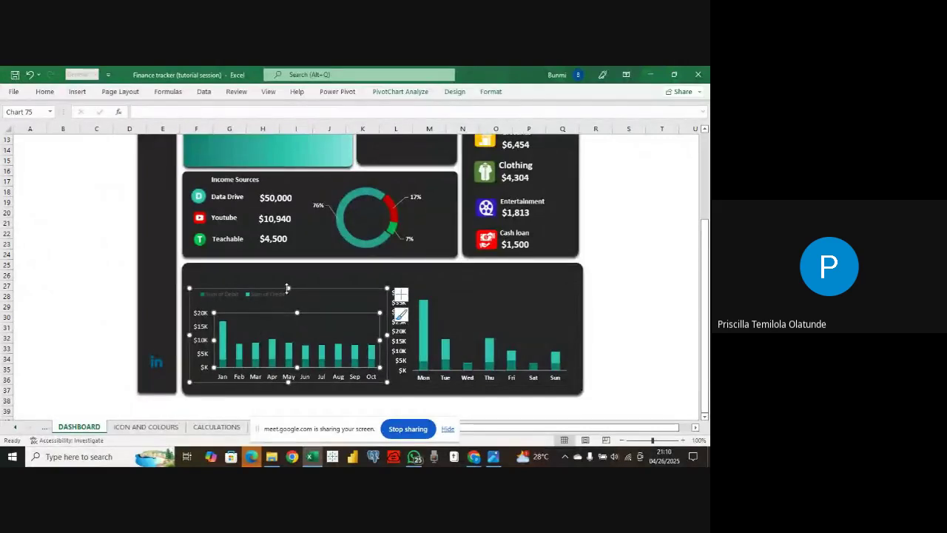
{"action": "left_click_drag", "start_coordinate": [289, 286], "coordinate": [288, 278]}
{"action": "left_click", "coordinate": [440, 311]}
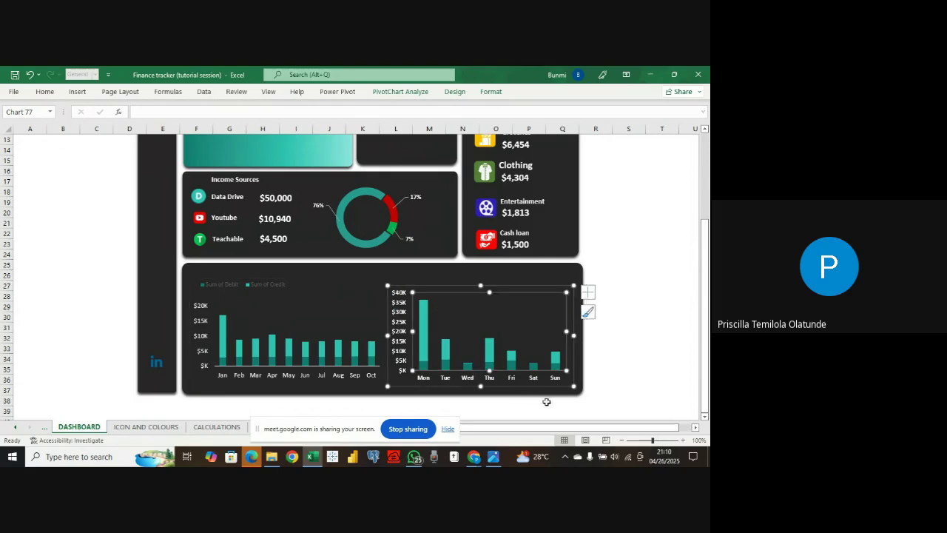
{"action": "left_click_drag", "start_coordinate": [574, 386], "coordinate": [563, 381]}
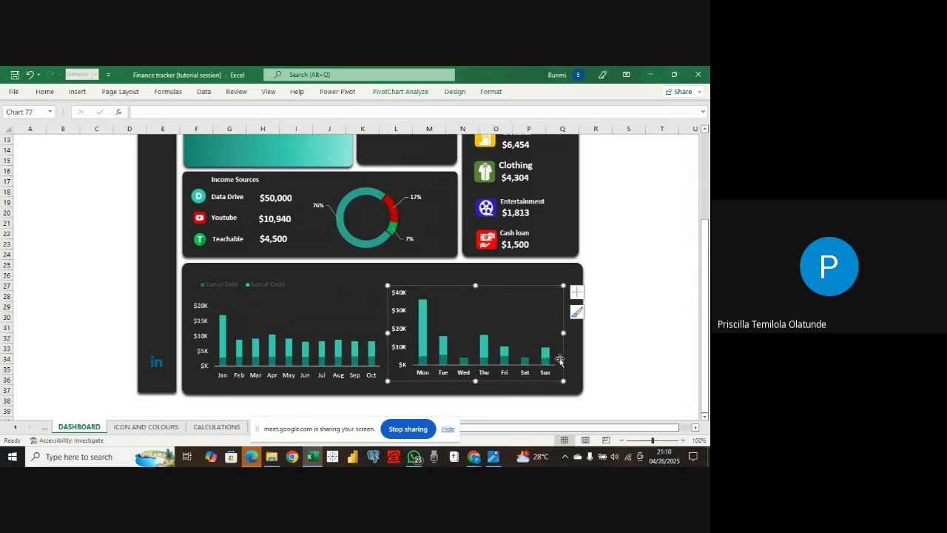
{"action": "left_click_drag", "start_coordinate": [564, 330], "coordinate": [615, 342]}
{"action": "left_click", "coordinate": [628, 337]}
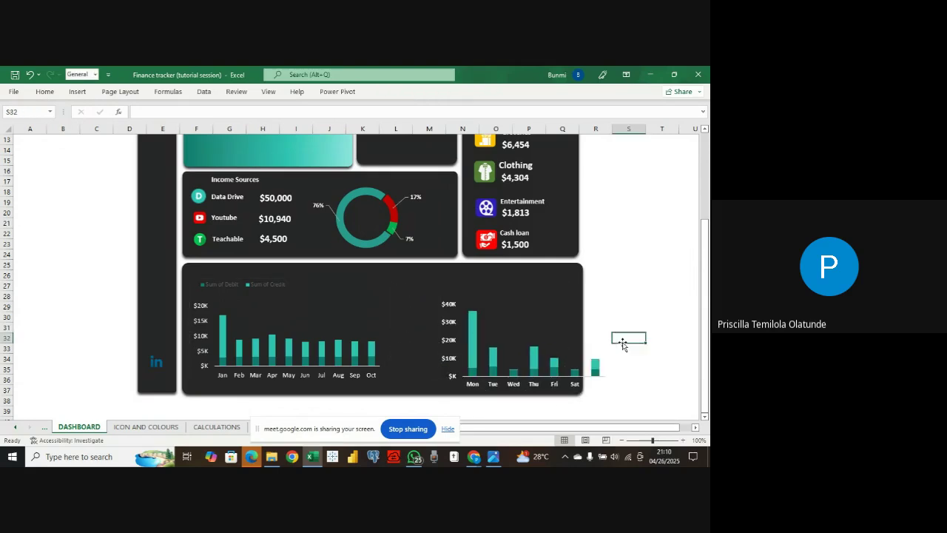
{"action": "left_click", "coordinate": [512, 339]}
{"action": "left_click_drag", "start_coordinate": [504, 295], "coordinate": [472, 293]}
{"action": "left_click", "coordinate": [28, 73]}
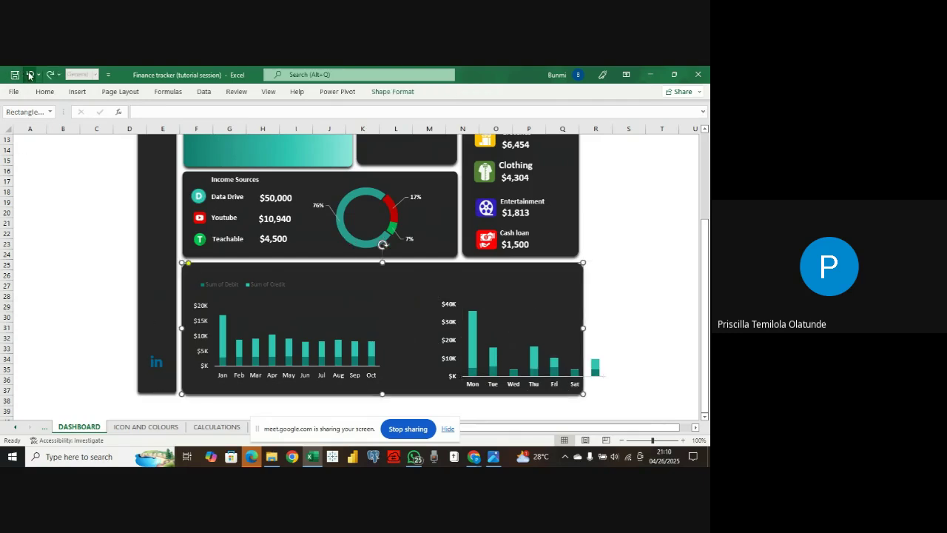
- Move the weekday chart fully inside the lower dark panel, directly beside the monthly chart
{"action": "left_click", "coordinate": [488, 315]}
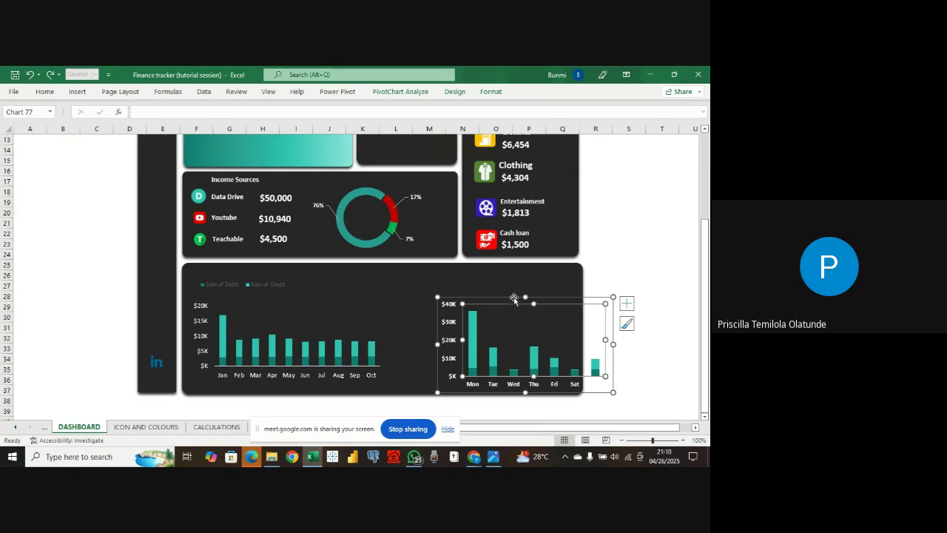
{"action": "left_click_drag", "start_coordinate": [515, 298], "coordinate": [463, 286]}
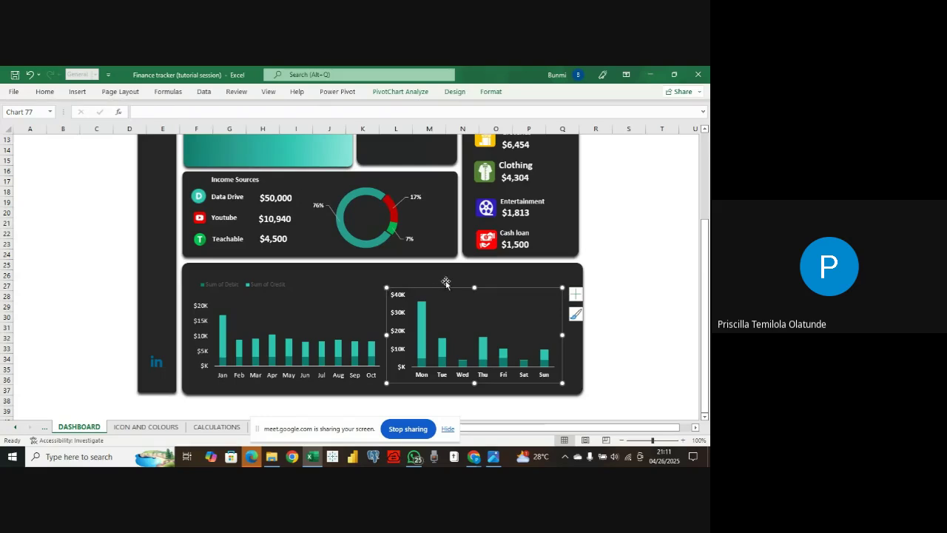
- Shorten the weekday chart slightly from its upper edge and shift it a little to the right inside the lower dark panel
{"action": "left_click_drag", "start_coordinate": [475, 287], "coordinate": [474, 293]}
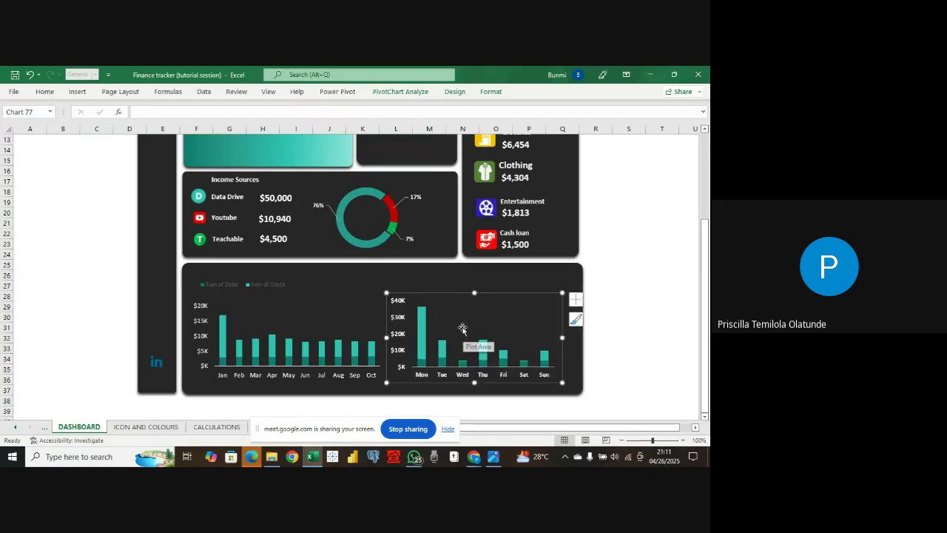
{"action": "left_click", "coordinate": [505, 281]}
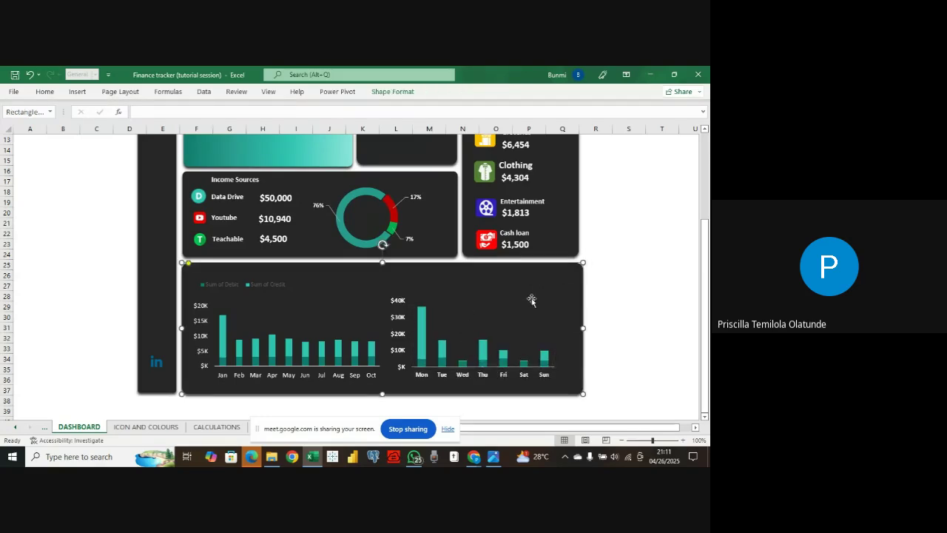
{"action": "left_click", "coordinate": [501, 298]}
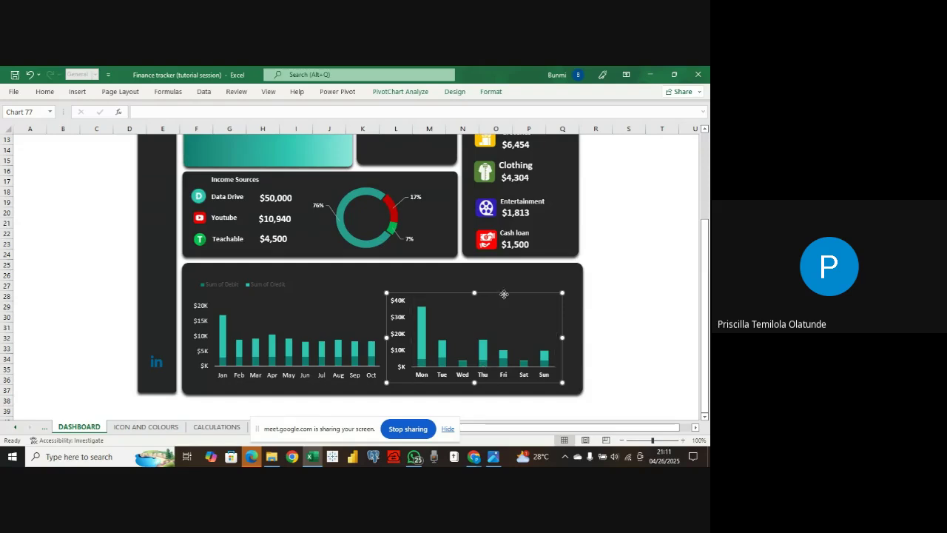
{"action": "left_click_drag", "start_coordinate": [501, 295], "coordinate": [511, 294]}
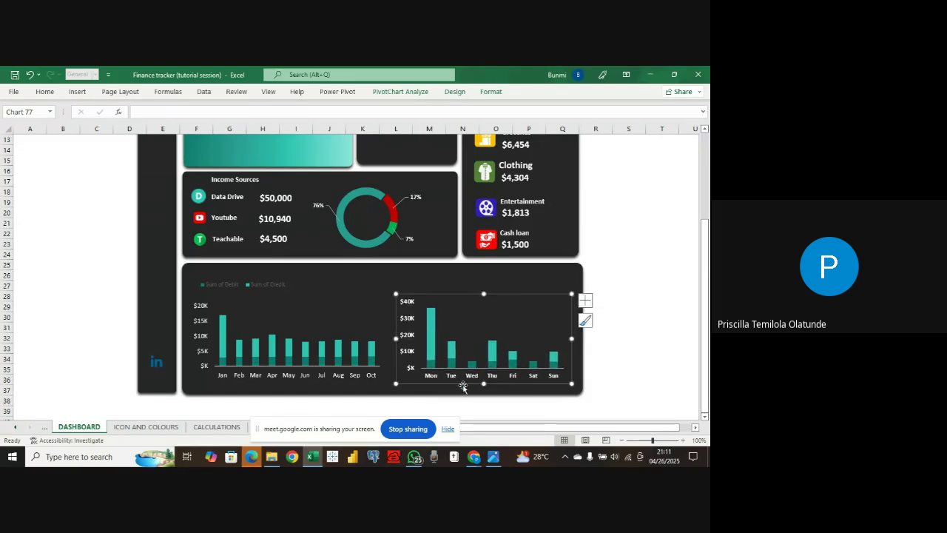
{"action": "left_click", "coordinate": [465, 400]}
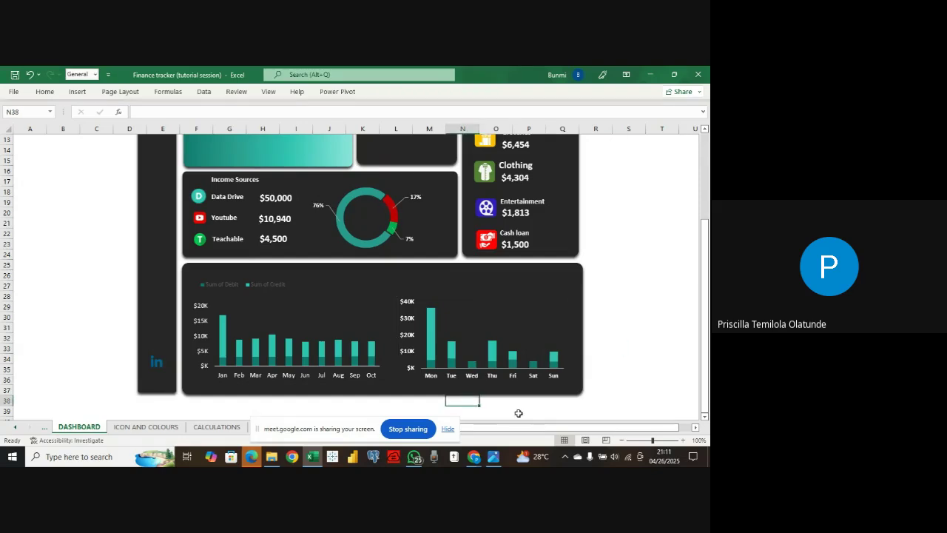
- Check the reference dashboard image, then duplicate the Data Drive label and place the copy above the monthly chart's legend
{"action": "left_click", "coordinate": [493, 457]}
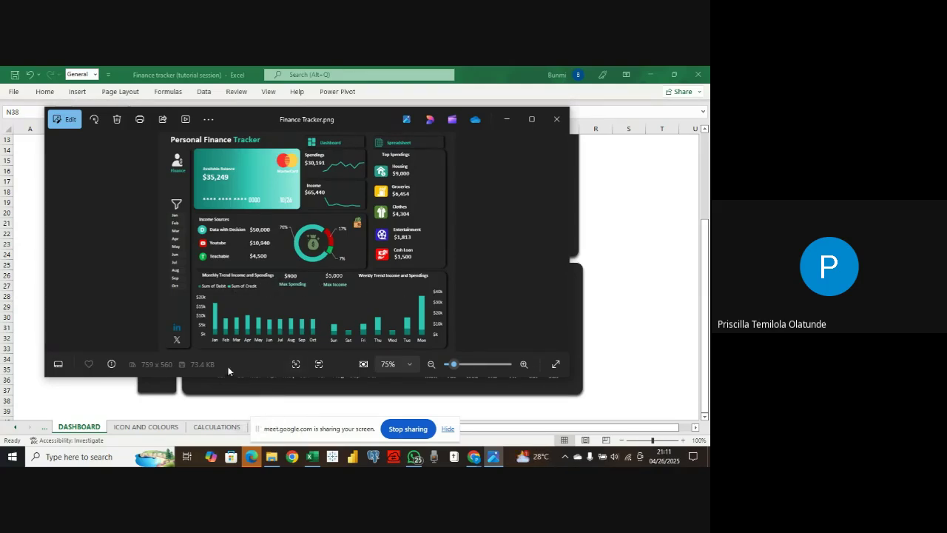
{"action": "left_click", "coordinate": [99, 428]}
{"action": "left_click", "coordinate": [218, 284]}
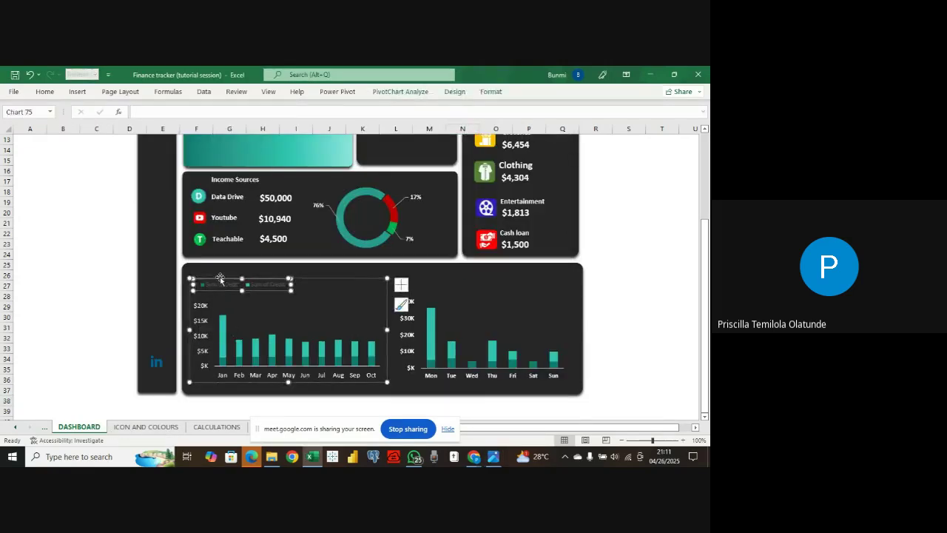
{"action": "left_click", "coordinate": [221, 274]}
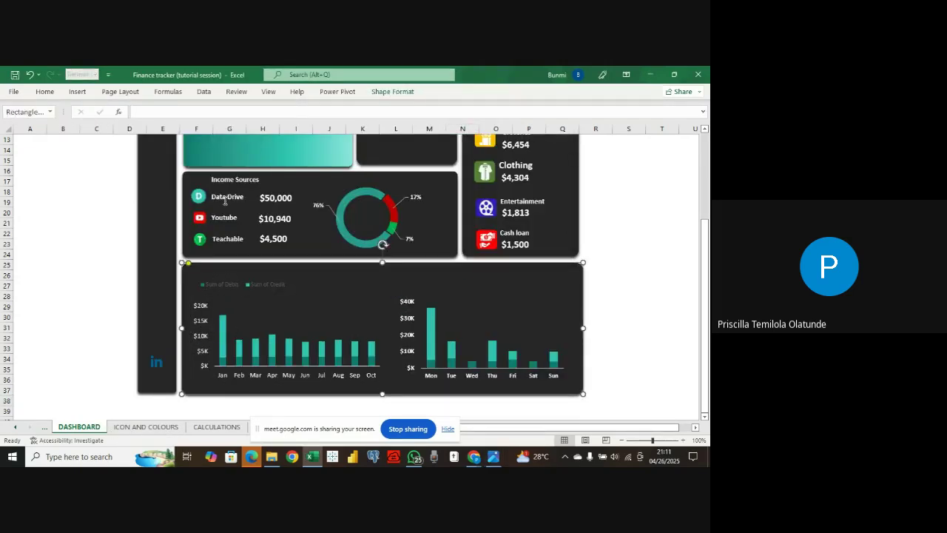
{"action": "left_click", "coordinate": [231, 197]}
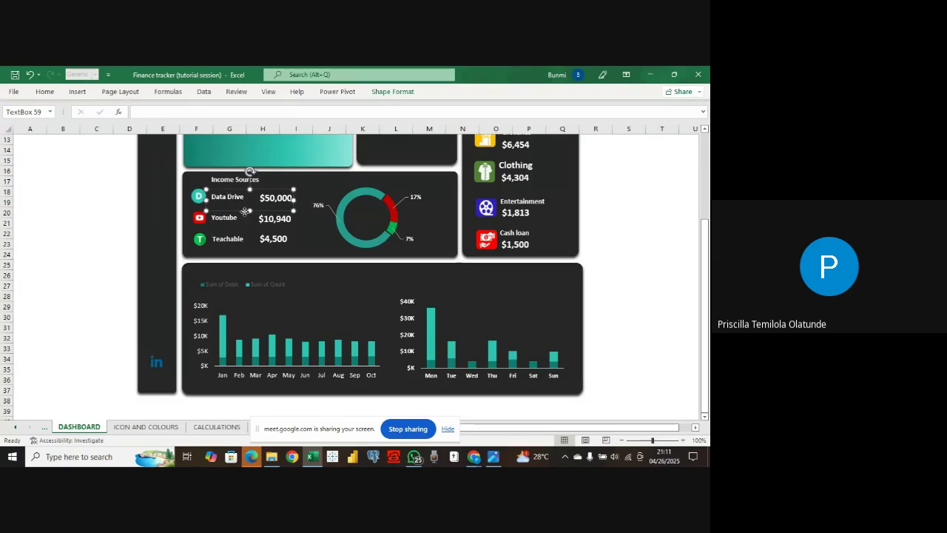
{"action": "key", "text": "ctrl+d"}
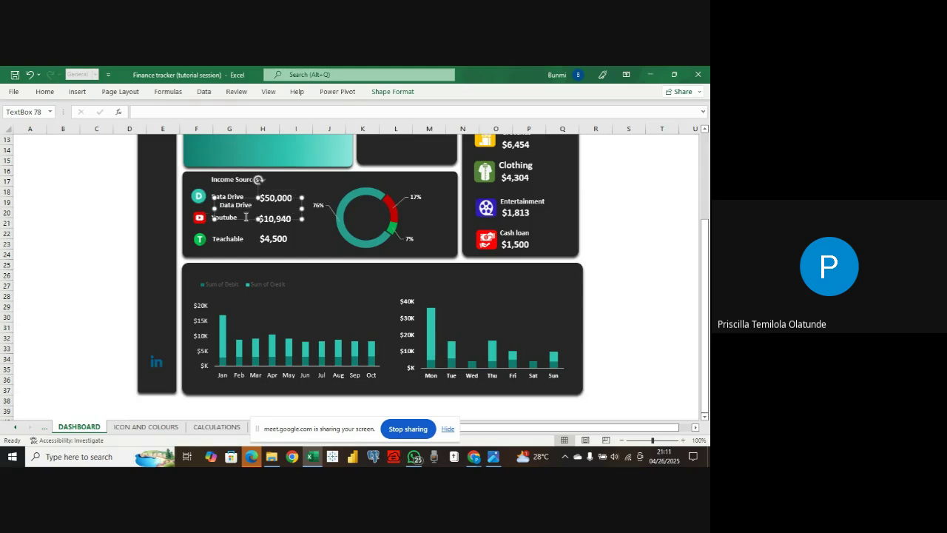
{"action": "left_click_drag", "start_coordinate": [245, 220], "coordinate": [212, 278]}
- Change the copied label's text to "Monthly Income and Expense", widen its text box to fit and nudge it up and left
{"action": "type", "text": "Monthly"}
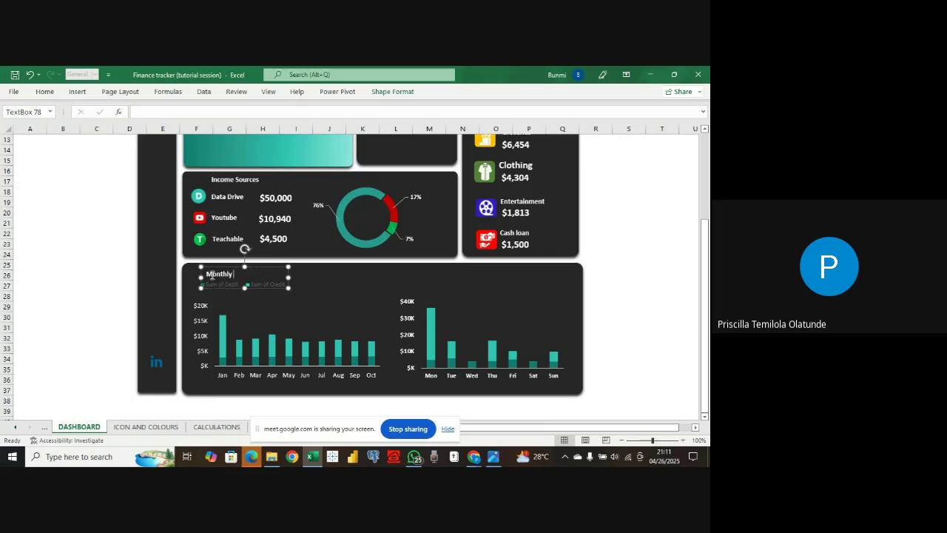
{"action": "type", "text": "Income"}
{"action": "key", "text": "BackSpace"}
{"action": "key", "text": "BackSpace"}
{"action": "type", "text": "and Expe"}
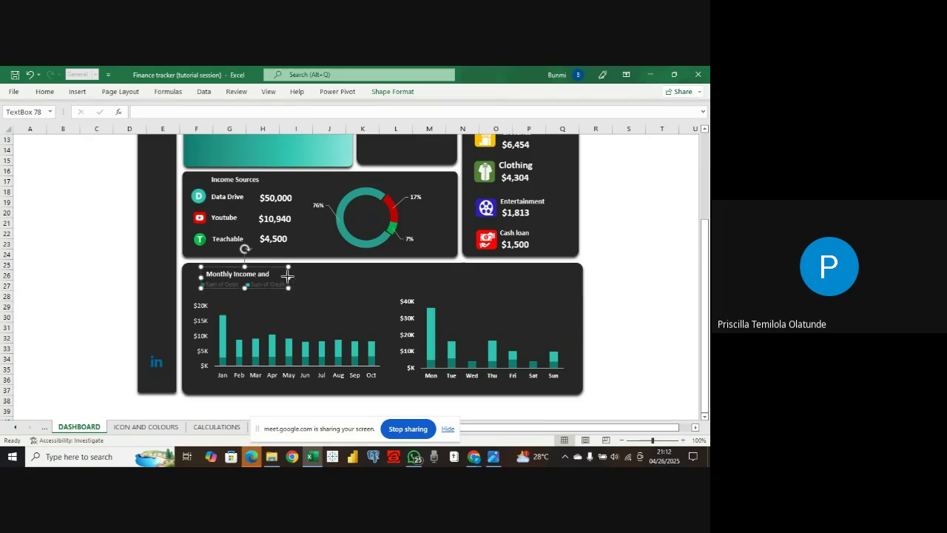
{"action": "left_click_drag", "start_coordinate": [288, 277], "coordinate": [334, 277]}
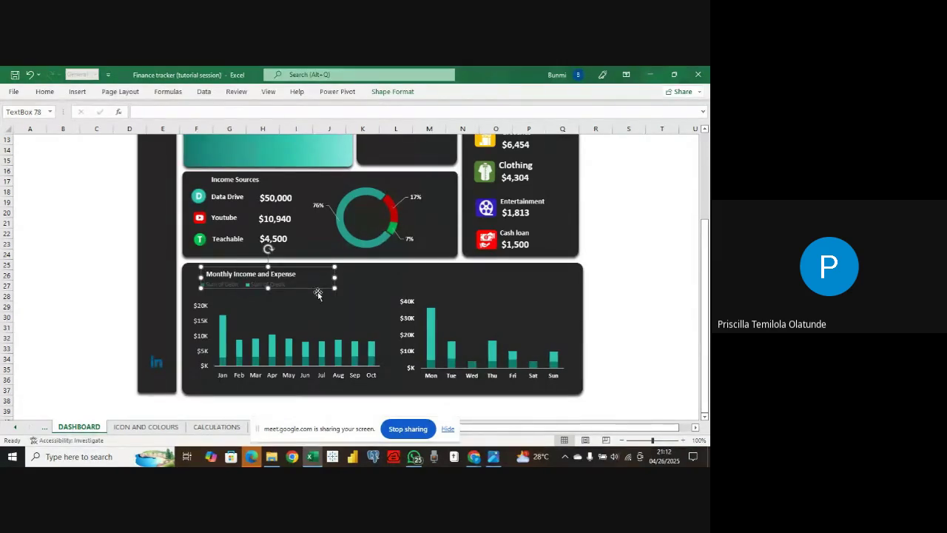
{"action": "left_click_drag", "start_coordinate": [318, 290], "coordinate": [312, 287]}
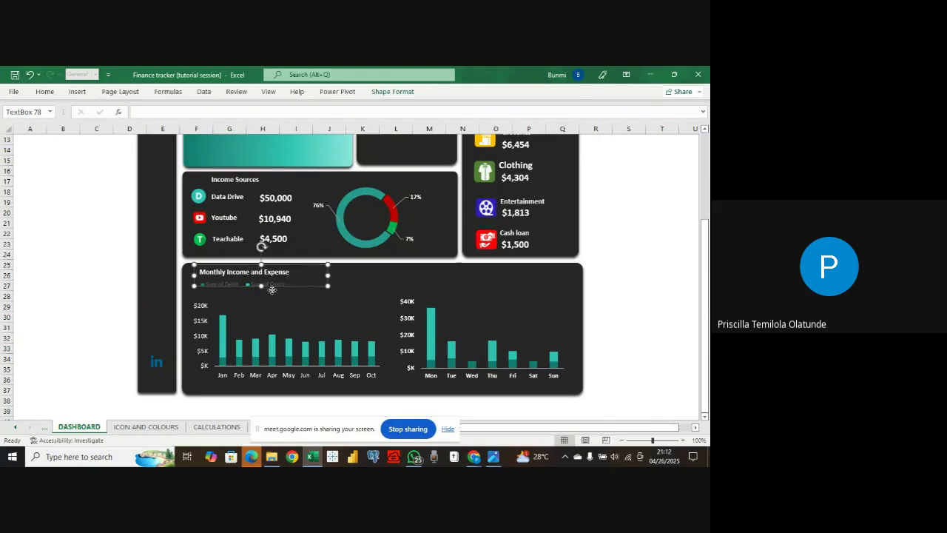
- Make the monthly chart's legend text white, bold and size 10
{"action": "left_click", "coordinate": [273, 288]}
{"action": "left_click", "coordinate": [45, 92]}
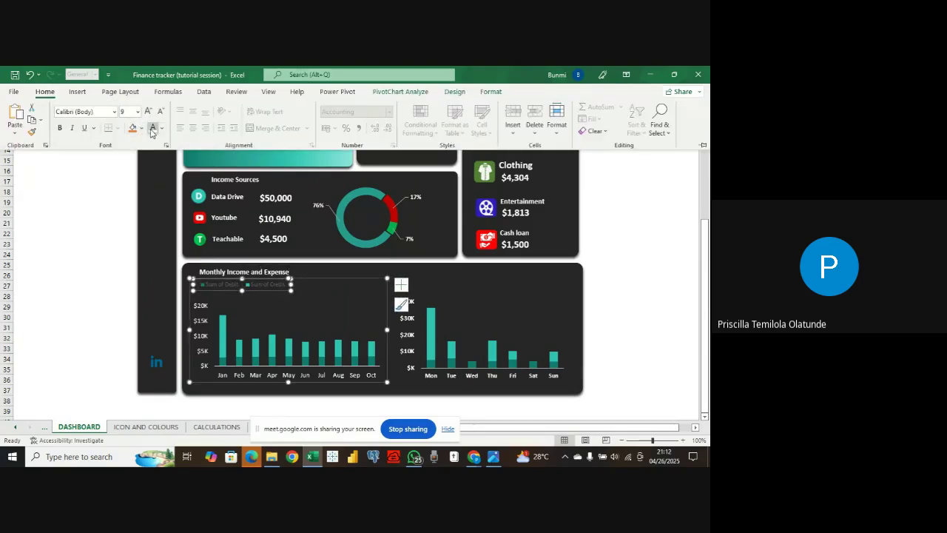
{"action": "left_click", "coordinate": [152, 127]}
{"action": "left_click", "coordinate": [59, 128]}
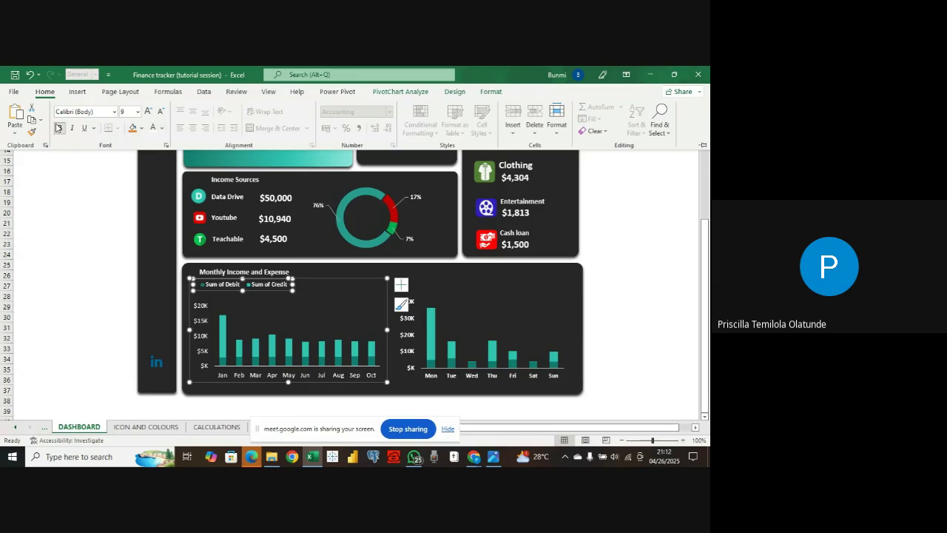
{"action": "left_click", "coordinate": [137, 111]}
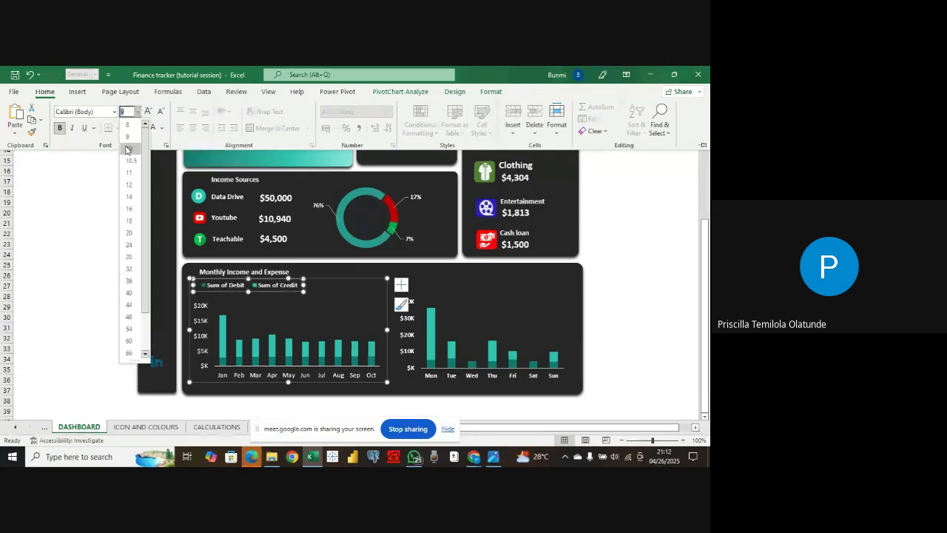
{"action": "left_click", "coordinate": [128, 148]}
{"action": "left_click", "coordinate": [444, 292]}
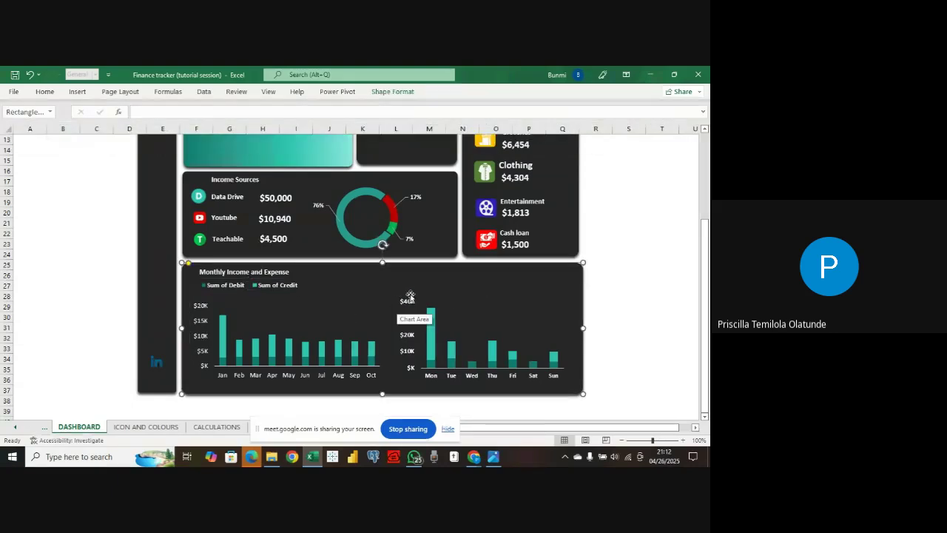
- Duplicate the monthly chart title above the weekday chart and change the copy's text to "Weekly Income and Expense"
{"action": "left_click", "coordinate": [302, 276]}
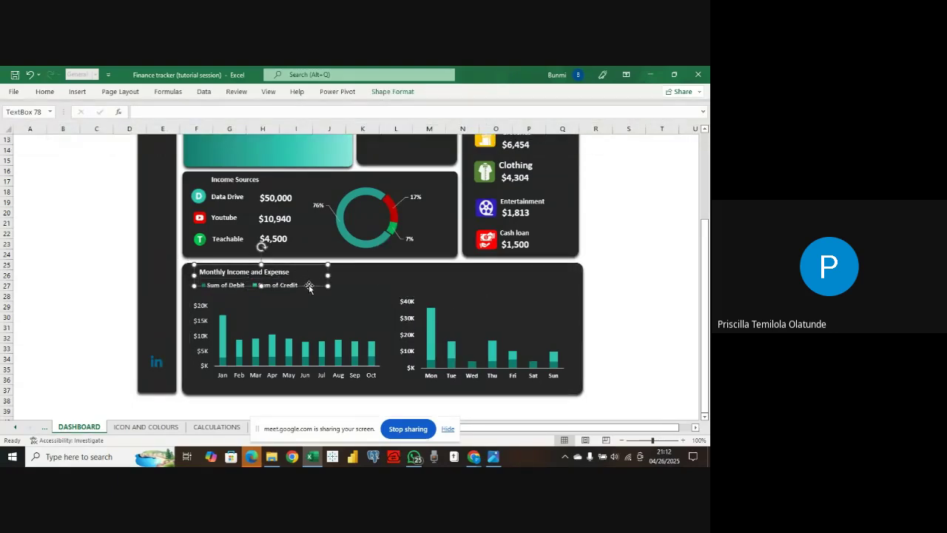
{"action": "key", "text": "ctrl+d"}
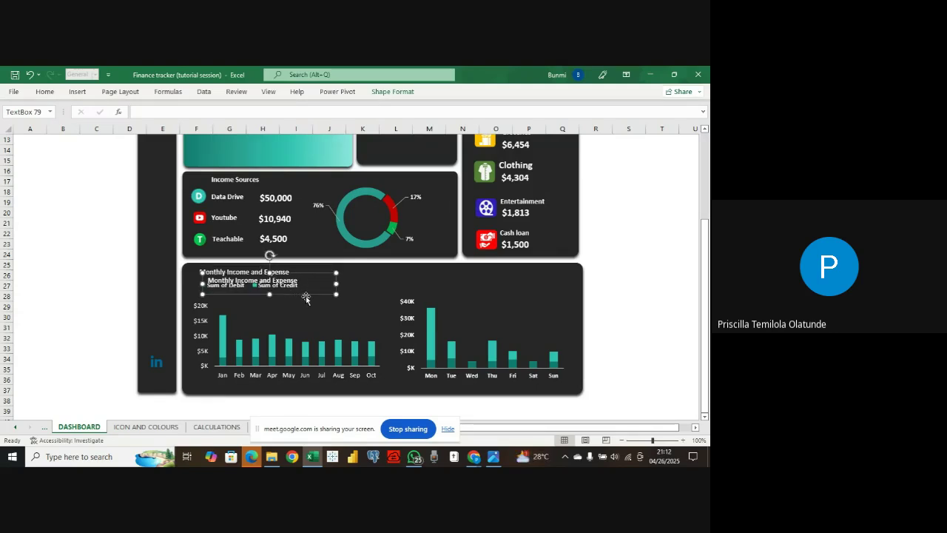
{"action": "left_click_drag", "start_coordinate": [308, 296], "coordinate": [577, 283]}
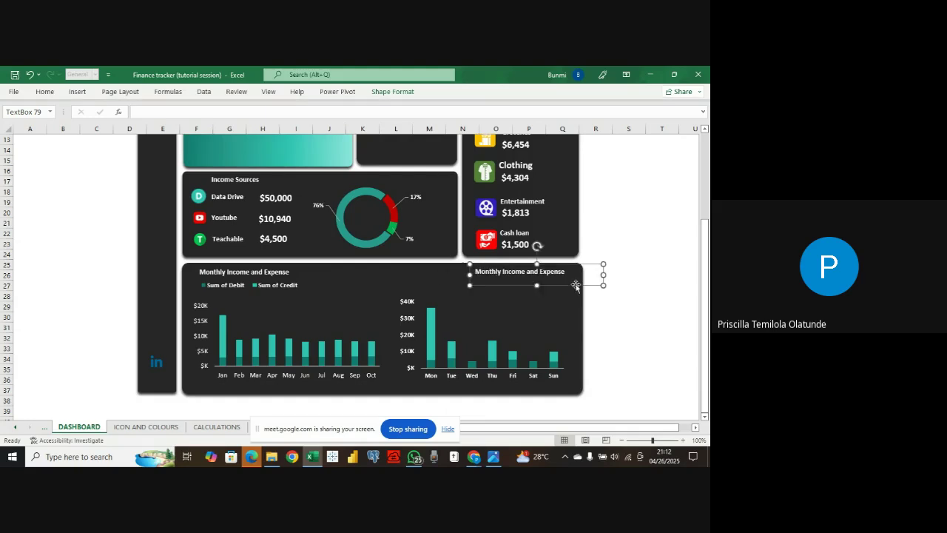
{"action": "double_click", "coordinate": [552, 271]}
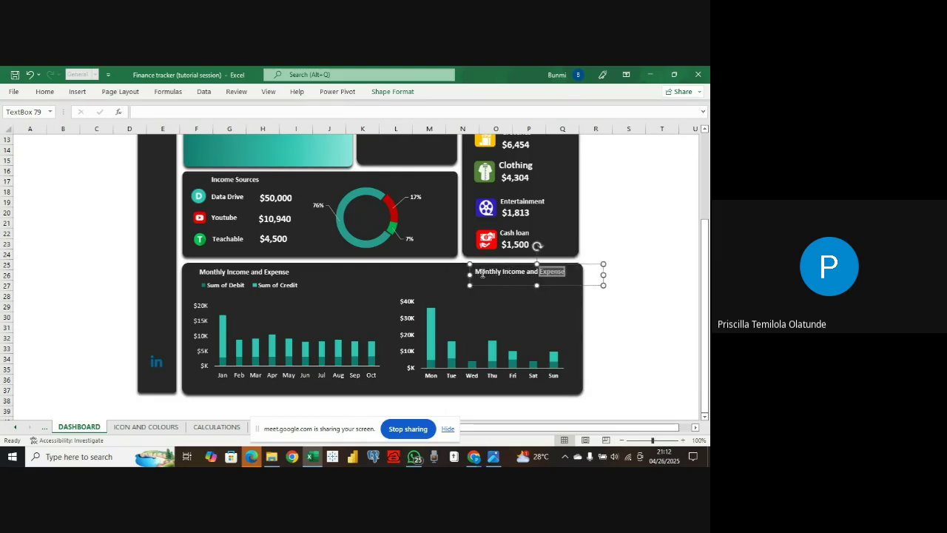
{"action": "left_click", "coordinate": [482, 273]}
{"action": "left_click_drag", "start_coordinate": [504, 272], "coordinate": [477, 271]}
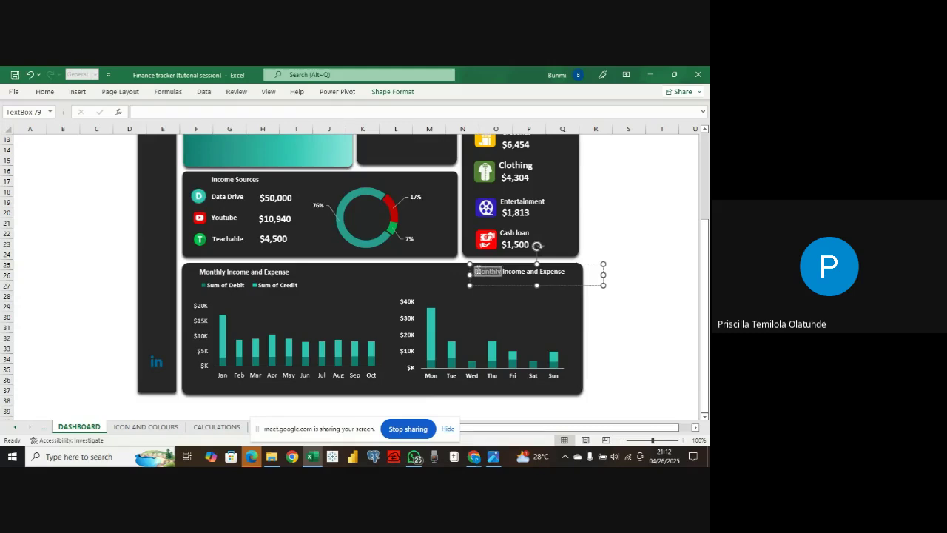
{"action": "type", "text": "Wee"}
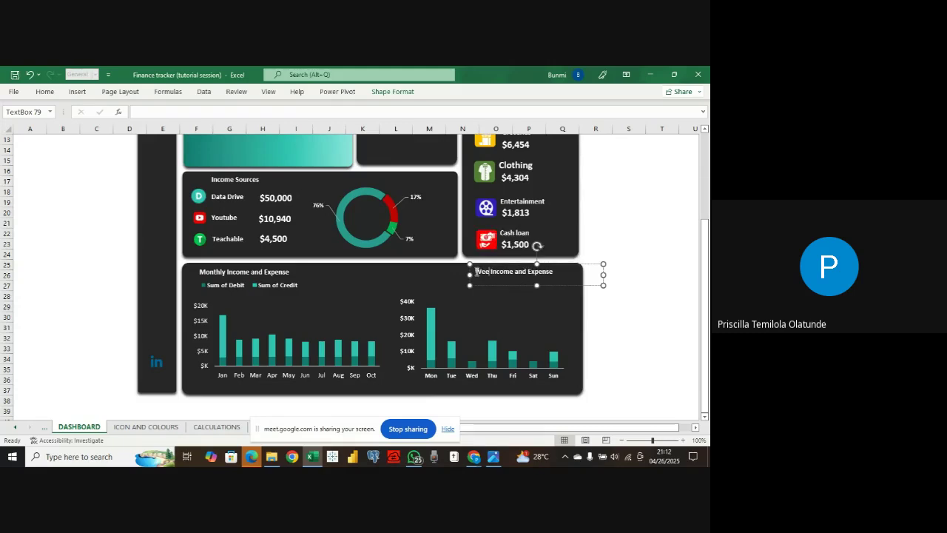
{"action": "type", "text": "kly"}
{"action": "left_click", "coordinate": [366, 271]}
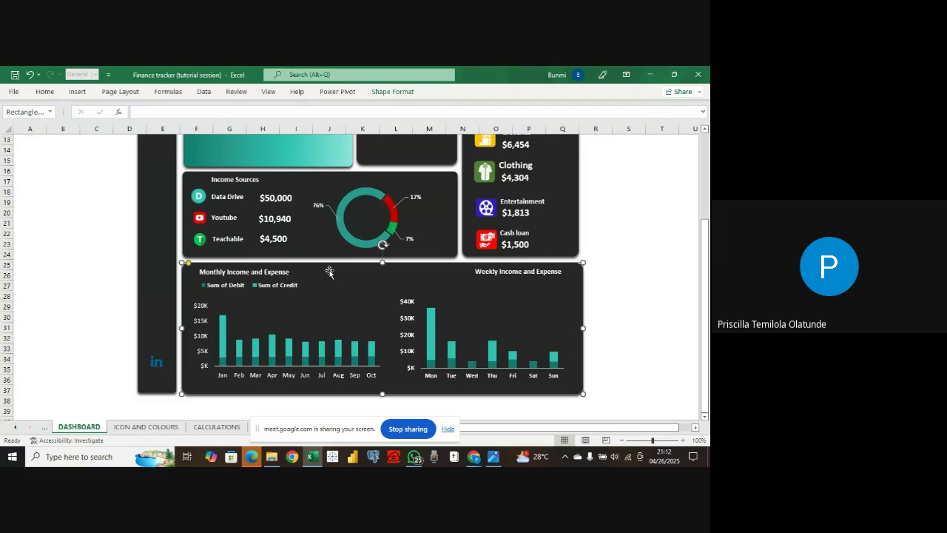
- Place a copy of the monthly title between the two chart titles, change its text to "Max Income" and shrink its box to fit
{"action": "left_click", "coordinate": [260, 273]}
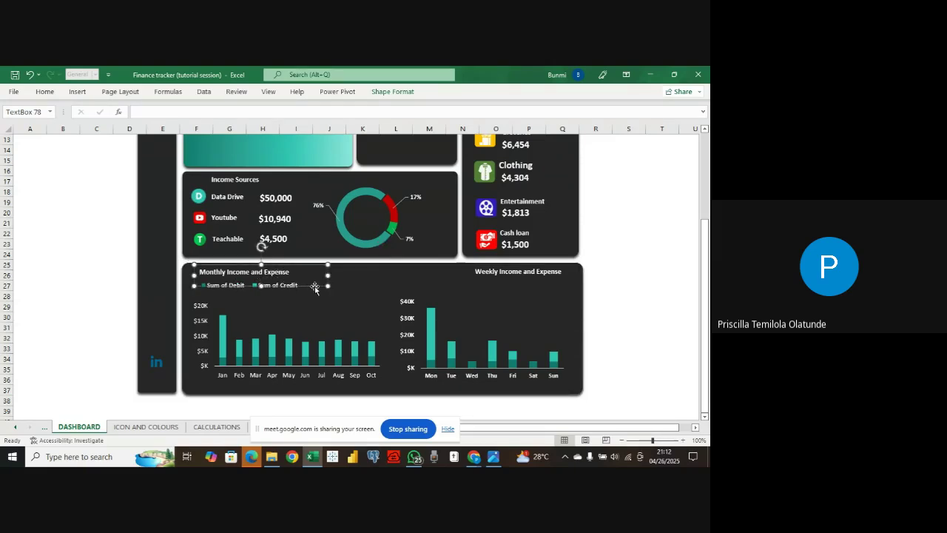
{"action": "key", "text": "ctrl+d"}
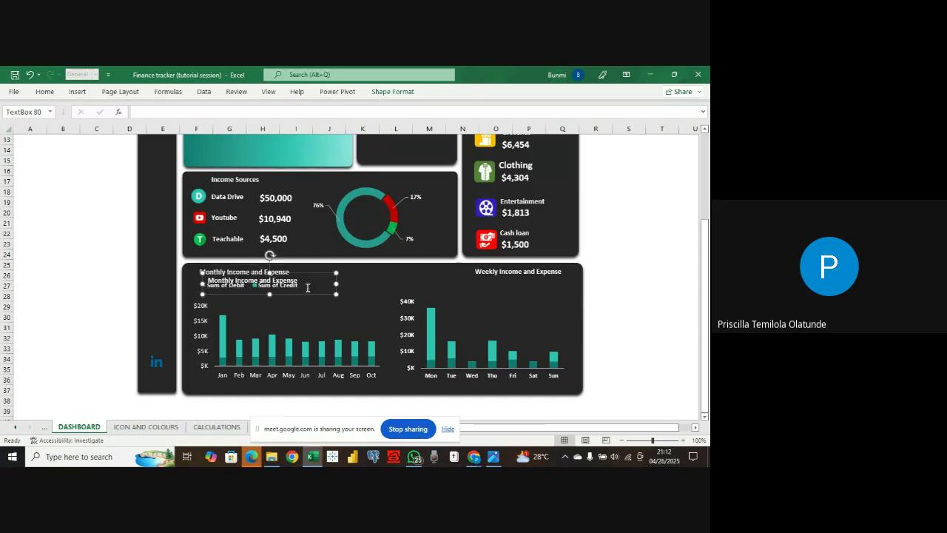
{"action": "left_click_drag", "start_coordinate": [309, 292], "coordinate": [408, 275]}
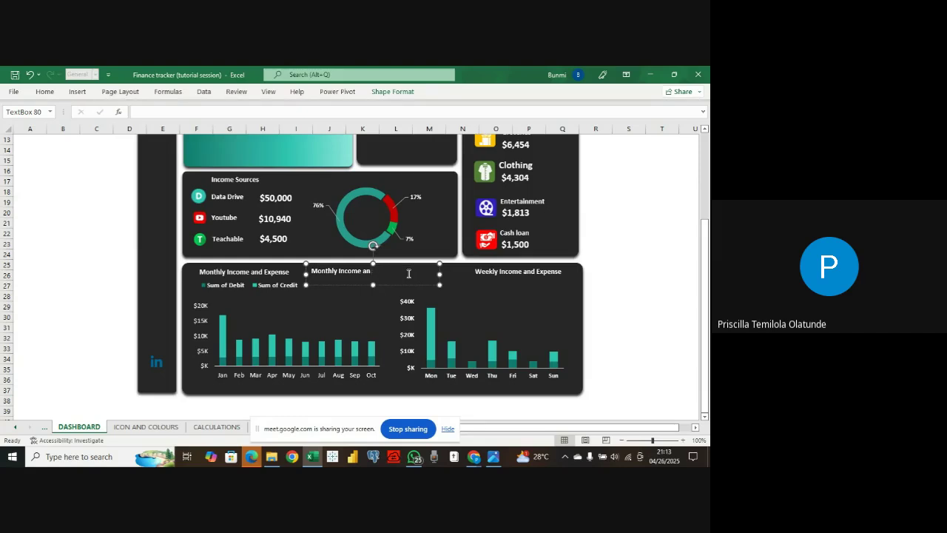
{"action": "key", "text": "BackSpace"}
{"action": "key", "text": "BackSpace"}
{"action": "key", "text": "BackSpace"}
{"action": "key", "text": "BackSpace"}
{"action": "key", "text": "BackSpace"}
{"action": "key", "text": "BackSpace"}
{"action": "key", "text": "BackSpace"}
{"action": "key", "text": "BackSpace"}
{"action": "key", "text": "BackSpace"}
{"action": "key", "text": "BackSpace"}
{"action": "key", "text": "BackSpace"}
{"action": "key", "text": "BackSpace"}
{"action": "key", "text": "BackSpace"}
{"action": "key", "text": "BackSpace"}
{"action": "key", "text": "BackSpace"}
{"action": "key", "text": "BackSpace"}
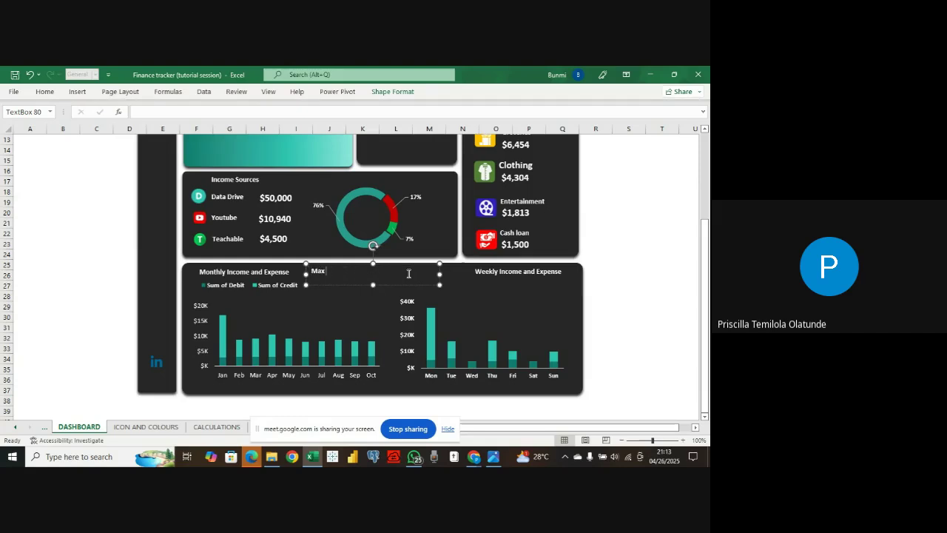
{"action": "type", "text": "Max ("}
{"action": "left_click_drag", "start_coordinate": [363, 288], "coordinate": [367, 290]}
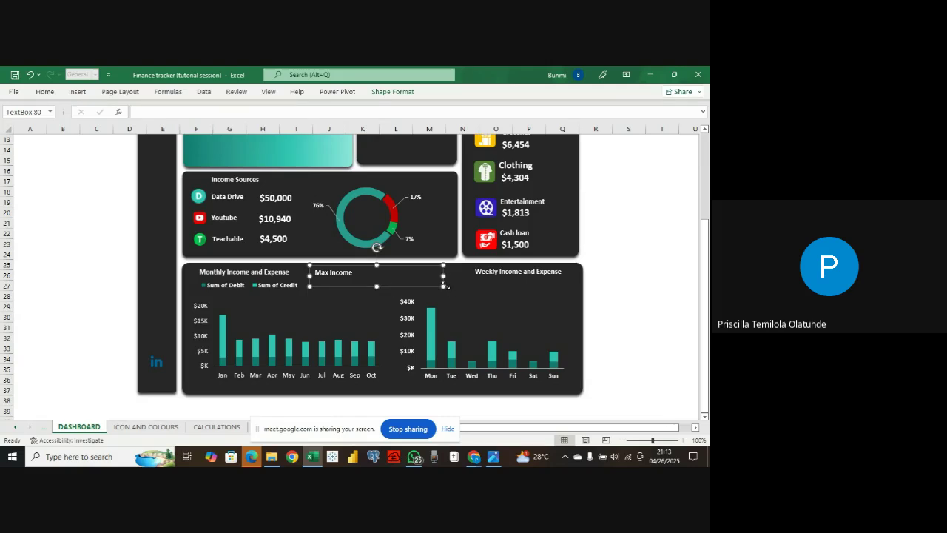
{"action": "left_click_drag", "start_coordinate": [441, 285], "coordinate": [371, 279]}
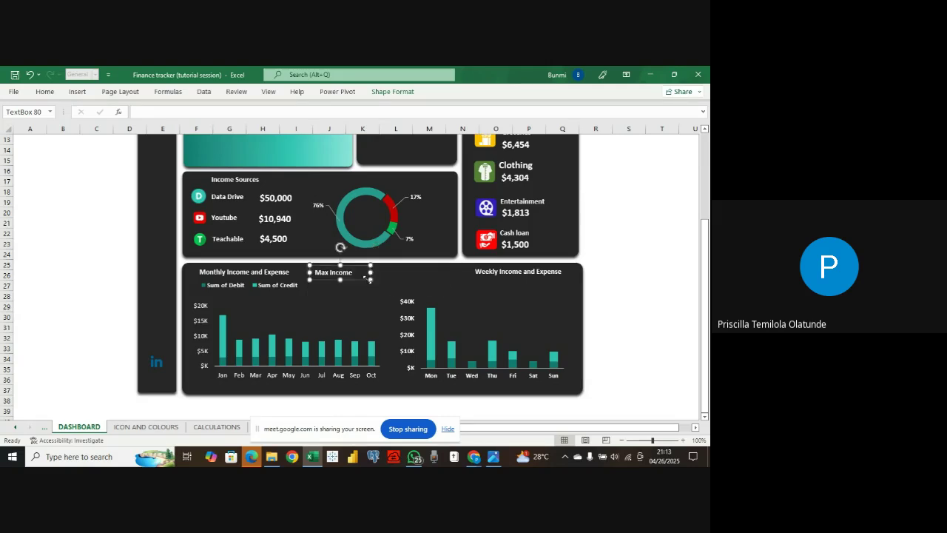
- Duplicate the Max Income label and align both labels side by side between the chart titles, near the panel's upper edge
{"action": "key", "text": "ctrl+v"}
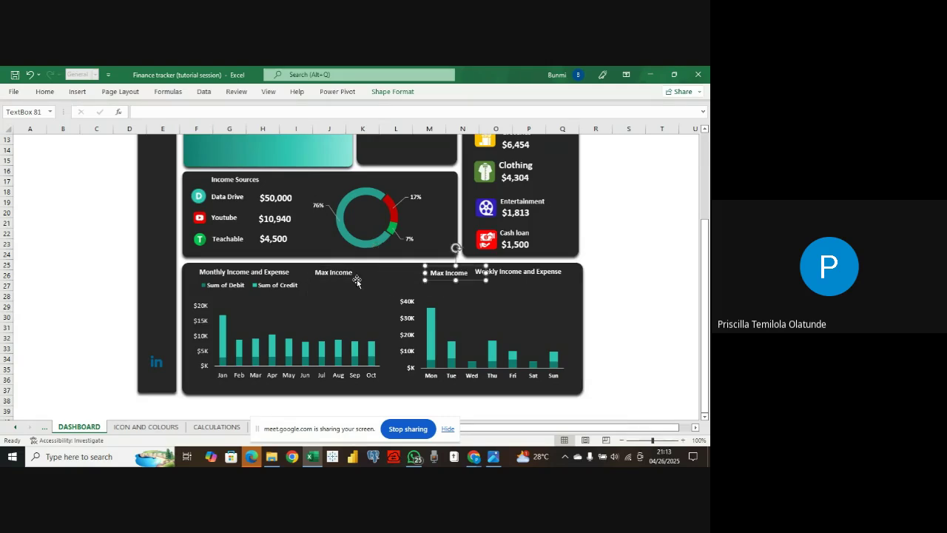
{"action": "left_click_drag", "start_coordinate": [447, 278], "coordinate": [411, 277]}
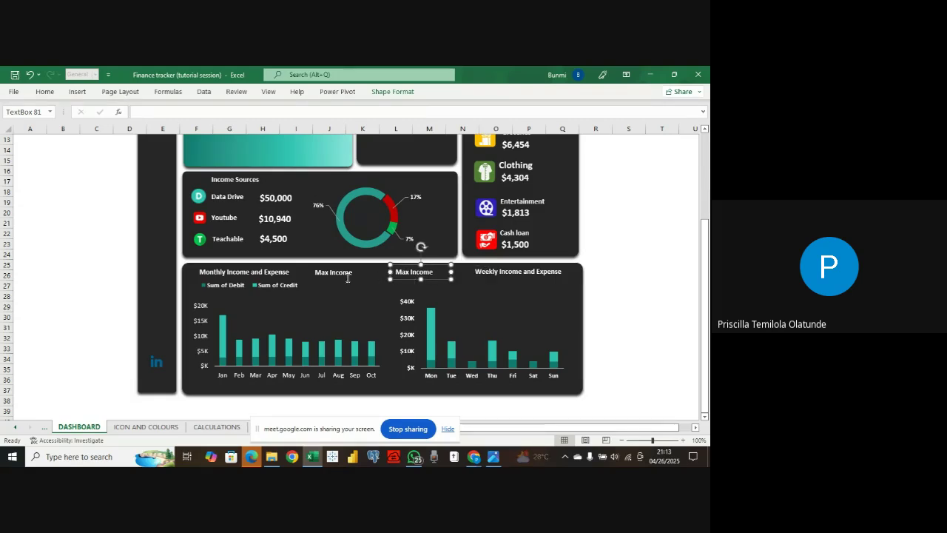
{"action": "left_click", "coordinate": [354, 280]}
{"action": "left_click_drag", "start_coordinate": [355, 280], "coordinate": [365, 274]}
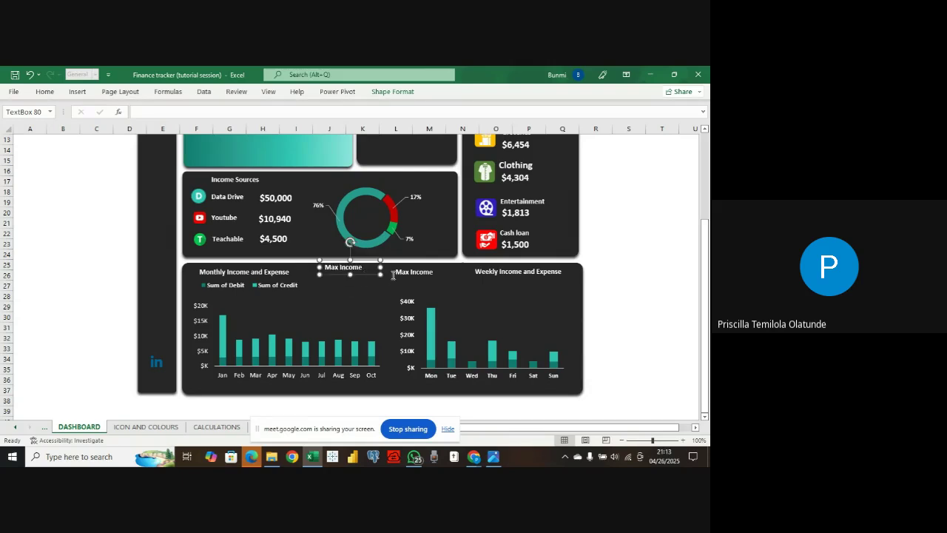
{"action": "mouse_move", "coordinate": [426, 278]}
{"action": "left_mouse_down"}
{"action": "mouse_move", "coordinate": [423, 269]}
{"action": "mouse_move", "coordinate": [431, 275]}
{"action": "left_mouse_up"}
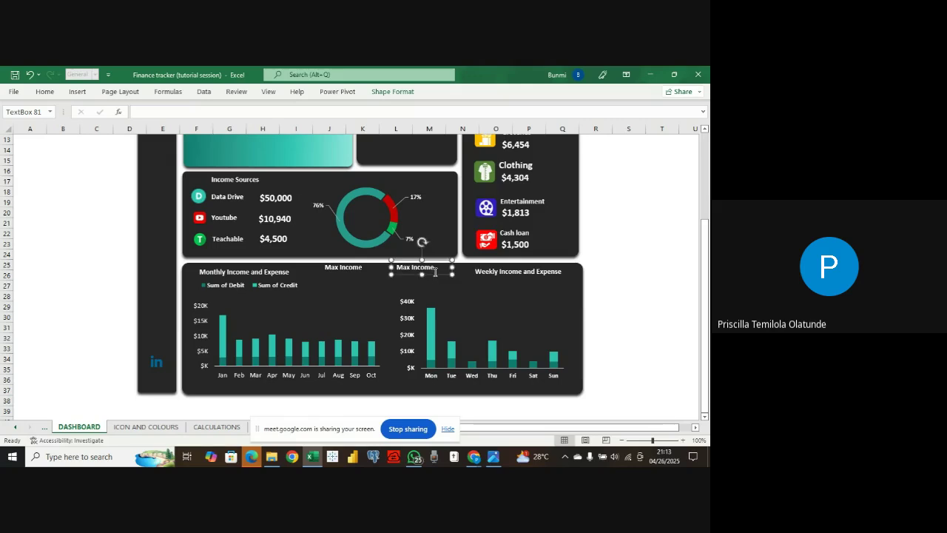
- Change the text of the second Max Income label to "Max Expense"
{"action": "left_click", "coordinate": [435, 273]}
{"action": "key", "text": "BackSpace"}
{"action": "key", "text": "BackSpace"}
{"action": "key", "text": "BackSpace"}
{"action": "key", "text": "BackSpace"}
{"action": "key", "text": "BackSpace"}
{"action": "key", "text": "BackSpace"}
{"action": "type", "text": "Expens"}
- Duplicate the Max Income label, place the copy directly beneath it and clear the copy's text
{"action": "left_click", "coordinate": [349, 272]}
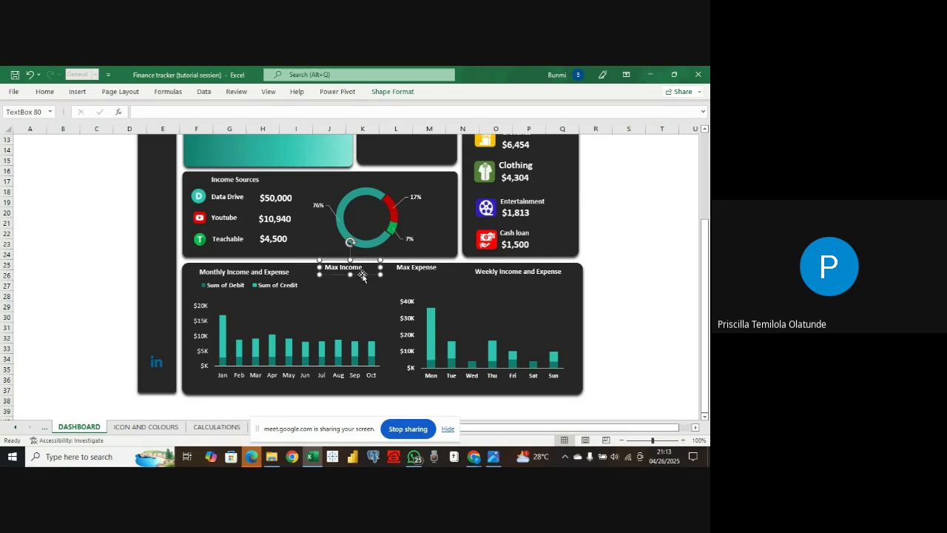
{"action": "key", "text": "ctrl+d"}
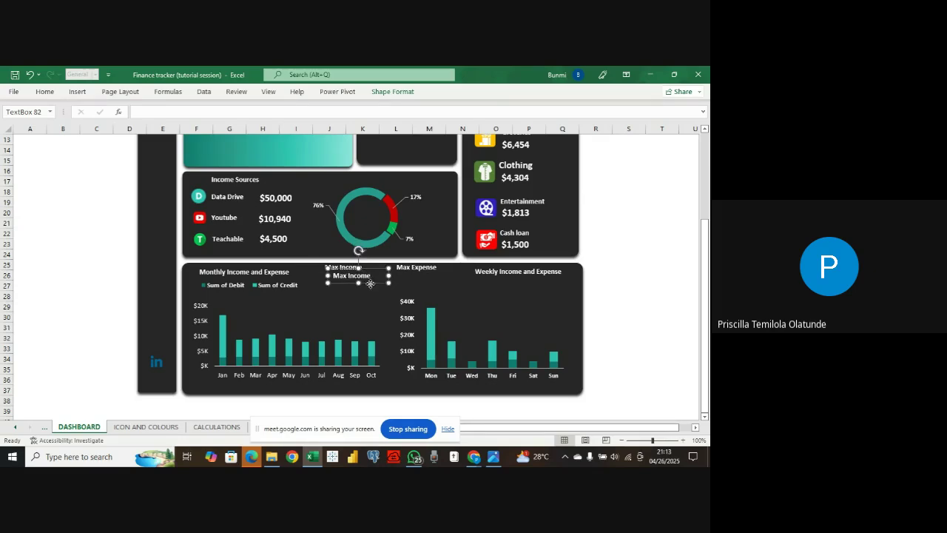
{"action": "left_click_drag", "start_coordinate": [370, 283], "coordinate": [363, 288]}
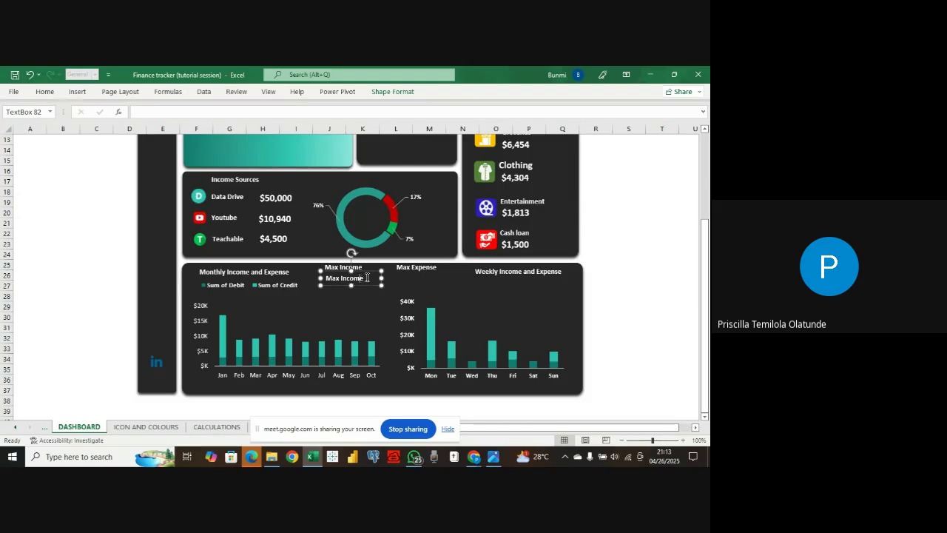
{"action": "key", "text": "BackSpace"}
{"action": "key", "text": "BackSpace"}
{"action": "key", "text": "BackSpace"}
{"action": "key", "text": "BackSpace"}
{"action": "key", "text": "BackSpace"}
{"action": "key", "text": "BackSpace"}
- Link the empty text box under Max Income to the Max of Credit value in cell D33 of the CALCULATIONS sheet
{"action": "left_click", "coordinate": [215, 427]}
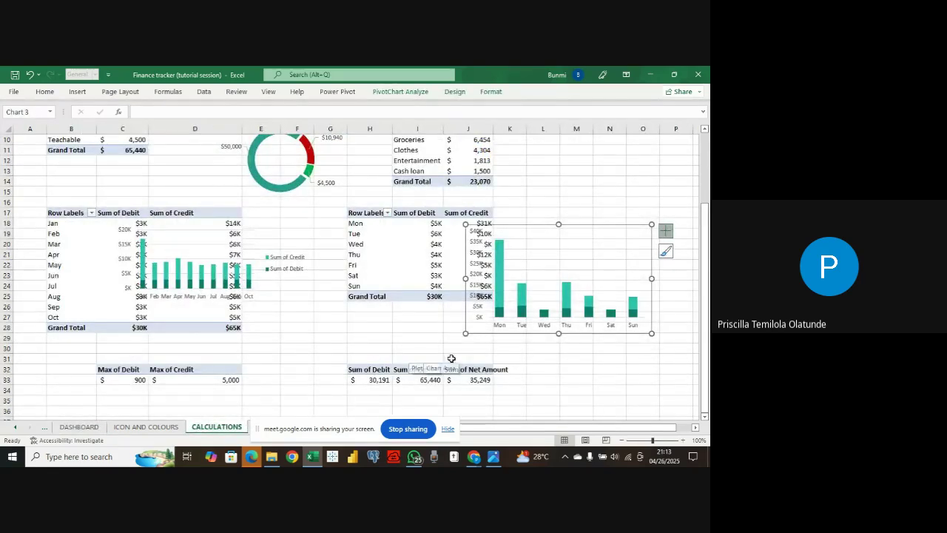
{"action": "scroll", "coordinate": [471, 332], "scroll_direction": "up", "scroll_amount": 1}
{"action": "scroll", "coordinate": [406, 310], "scroll_direction": "down", "scroll_amount": 2}
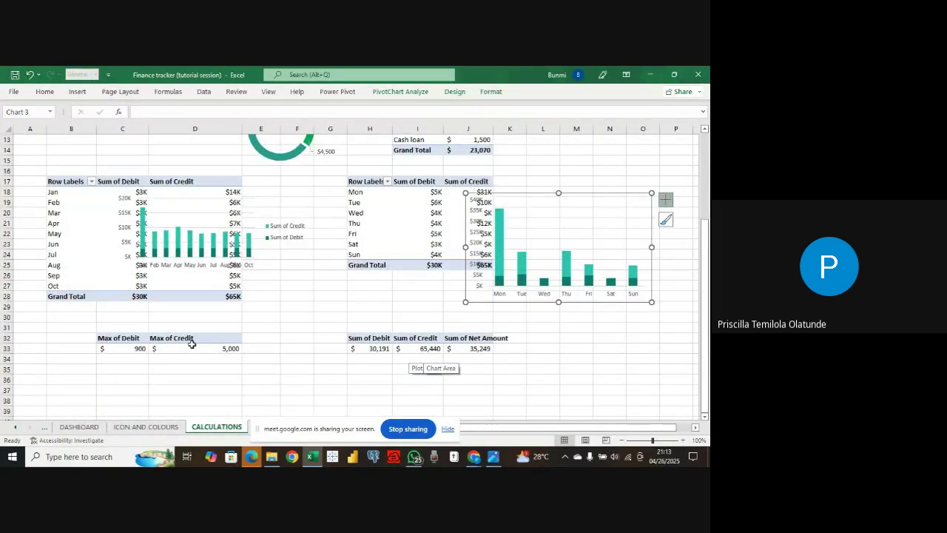
{"action": "left_click", "coordinate": [79, 427]}
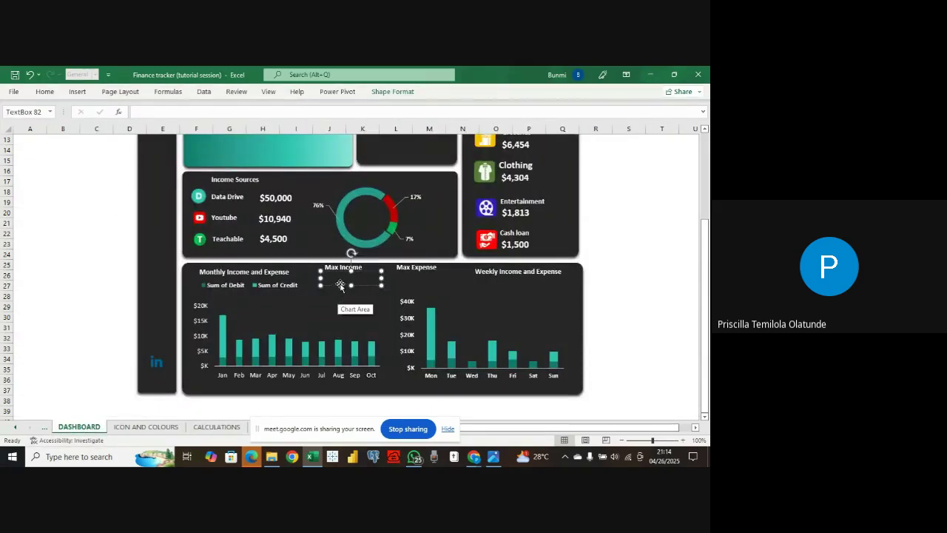
{"action": "left_click", "coordinate": [151, 112]}
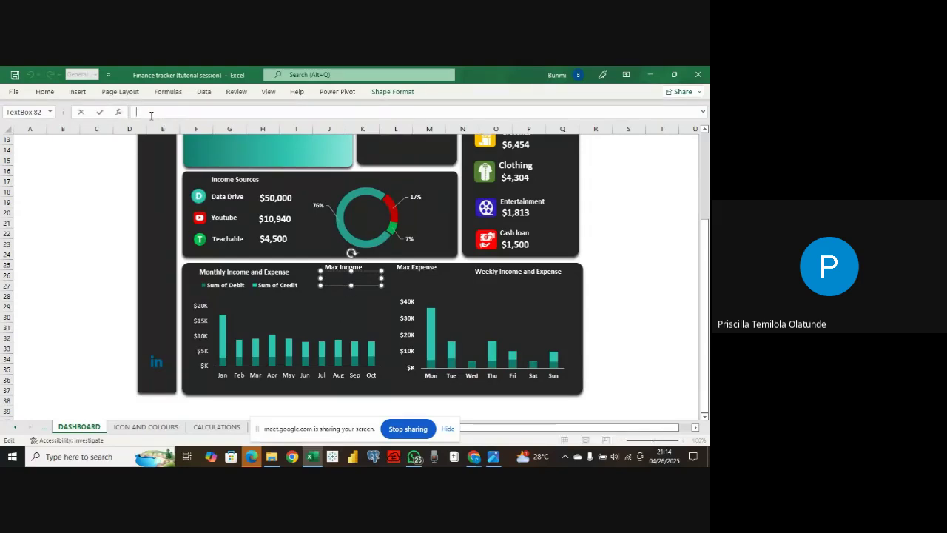
{"action": "left_click", "coordinate": [217, 427]}
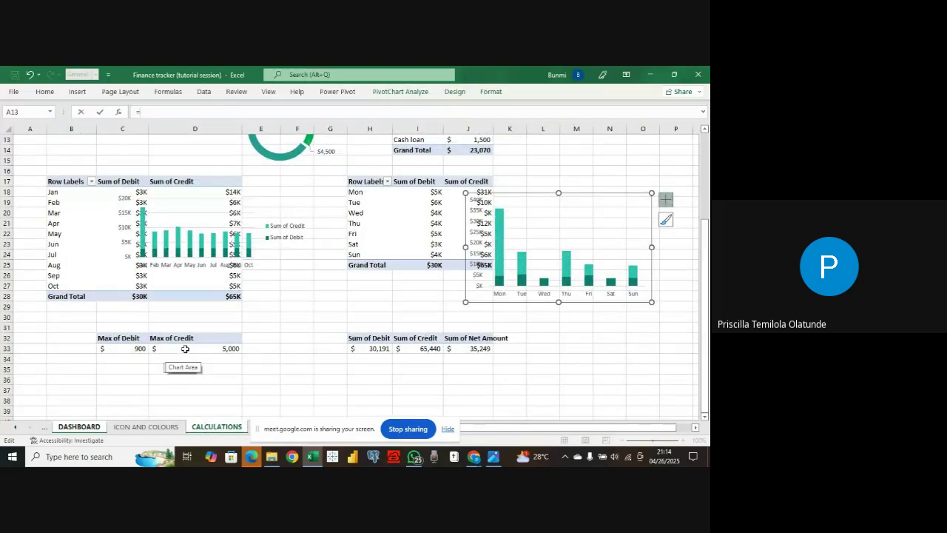
{"action": "left_click", "coordinate": [185, 348]}
{"action": "key", "text": "Return"}
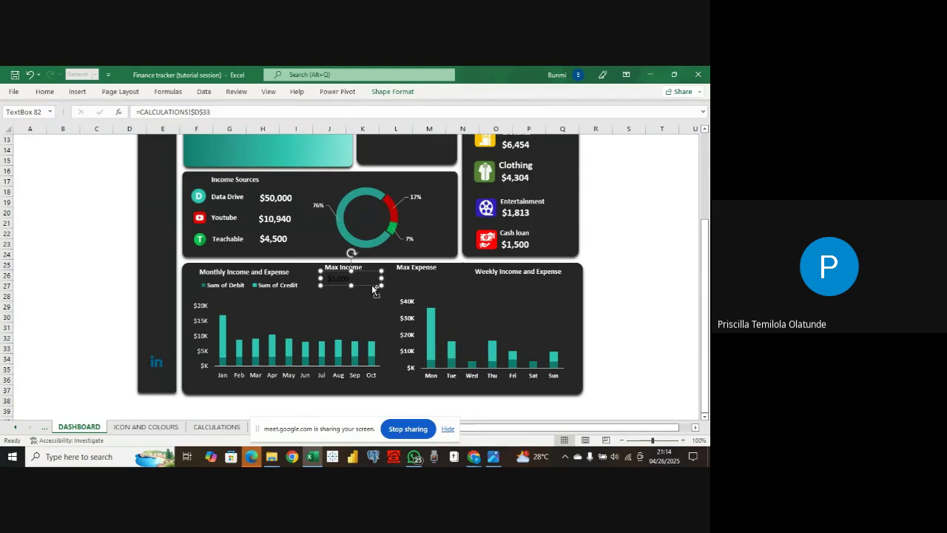
- Duplicate the linked Max Income value beneath the Max Expense label and clear the copy's cell reference
{"action": "key", "text": "ctrl+d"}
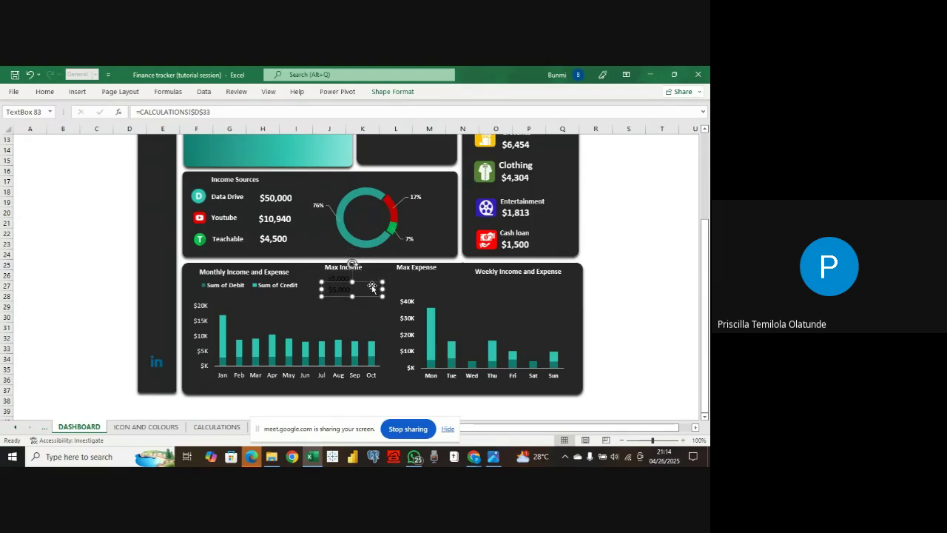
{"action": "left_click_drag", "start_coordinate": [368, 298], "coordinate": [446, 289]}
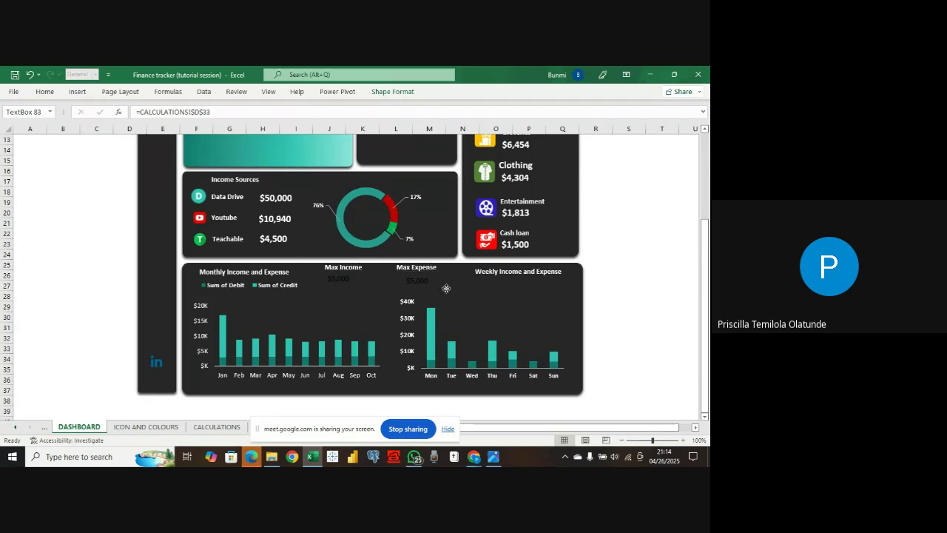
{"action": "left_click", "coordinate": [214, 109]}
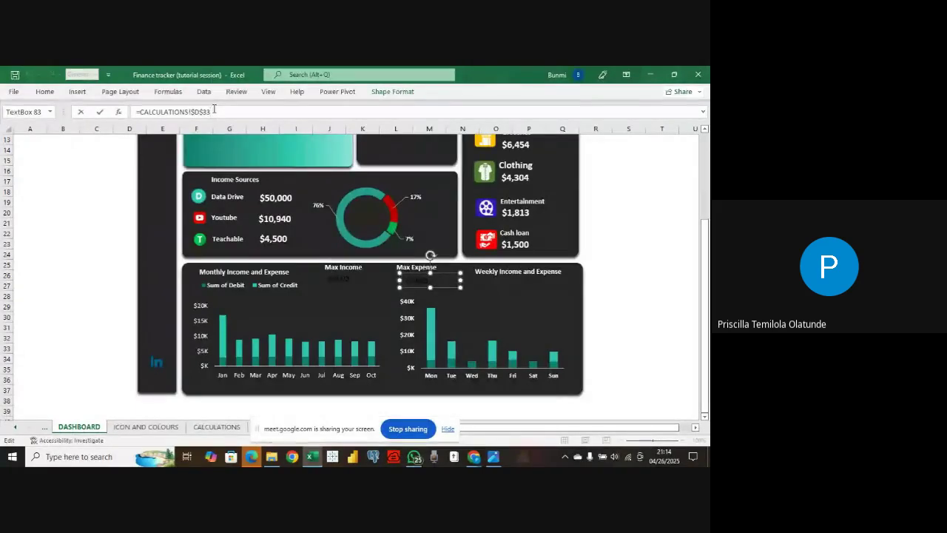
{"action": "key", "text": "BackSpace"}
{"action": "key", "text": "BackSpace"}
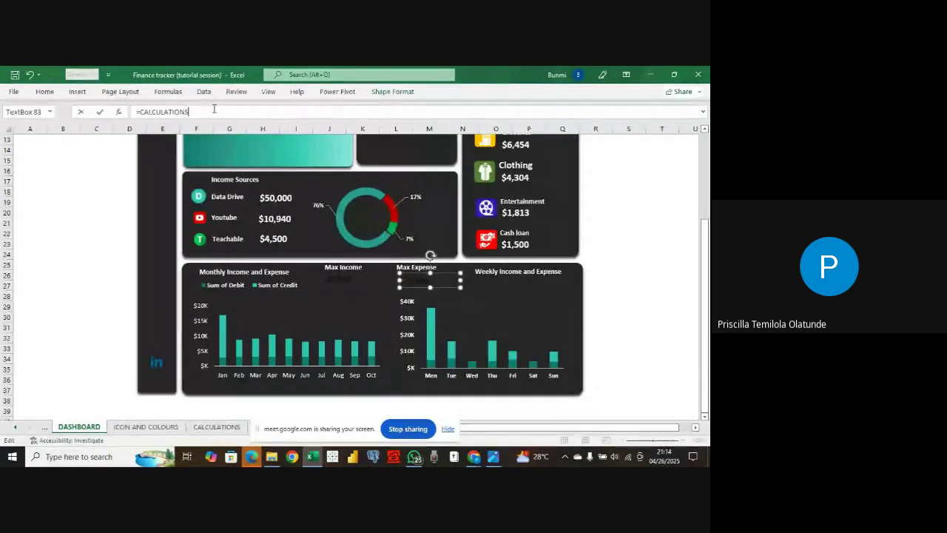
{"action": "key", "text": "BackSpace"}
{"action": "key", "text": "BackSpace"}
{"action": "key", "text": "BackSpace"}
{"action": "key", "text": "BackSpace"}
{"action": "key", "text": "BackSpace"}
{"action": "key", "text": "BackSpace"}
{"action": "key", "text": "BackSpace"}
{"action": "key", "text": "BackSpace"}
{"action": "key", "text": "BackSpace"}
{"action": "key", "text": "BackSpace"}
{"action": "key", "text": "BackSpace"}
{"action": "key", "text": "BackSpace"}
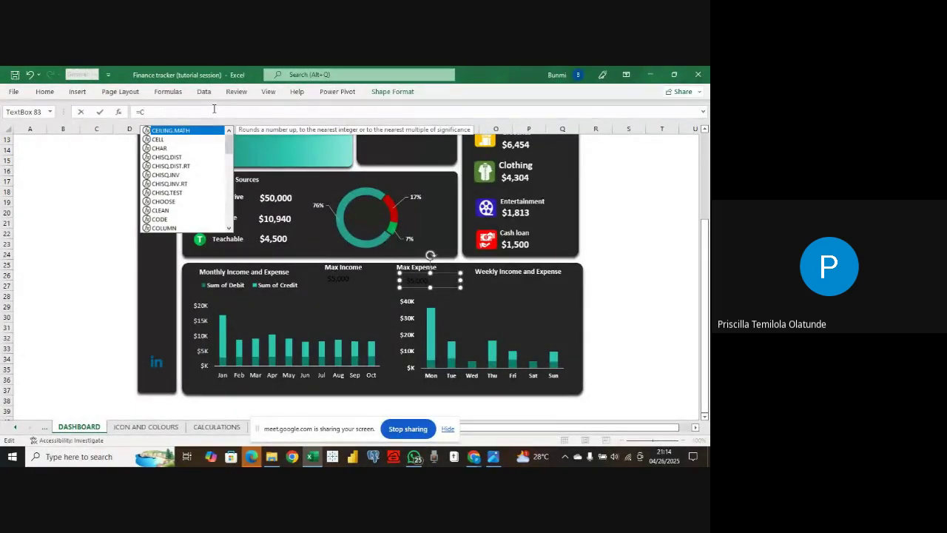
{"action": "key", "text": "BackSpace"}
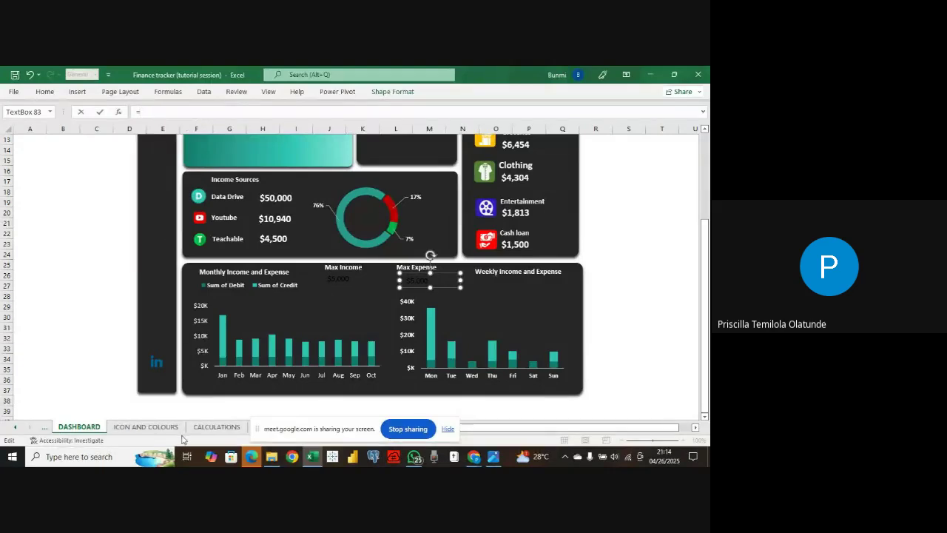
{"action": "left_click", "coordinate": [195, 429]}
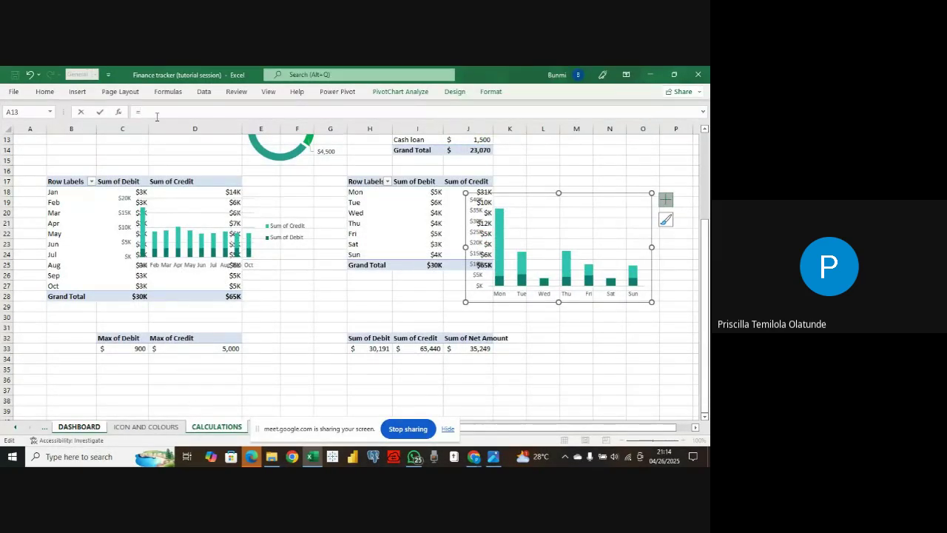
{"action": "left_click", "coordinate": [79, 426]}
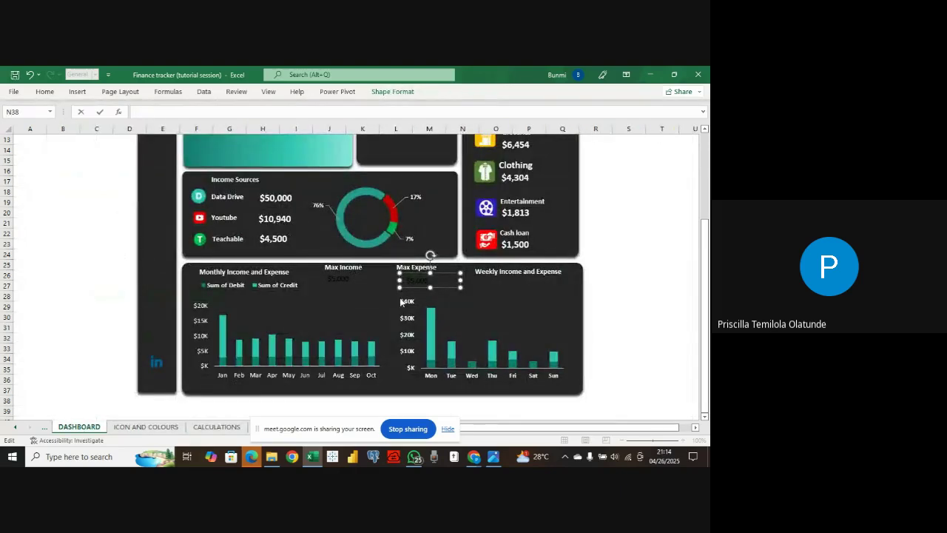
{"action": "left_click", "coordinate": [440, 281]}
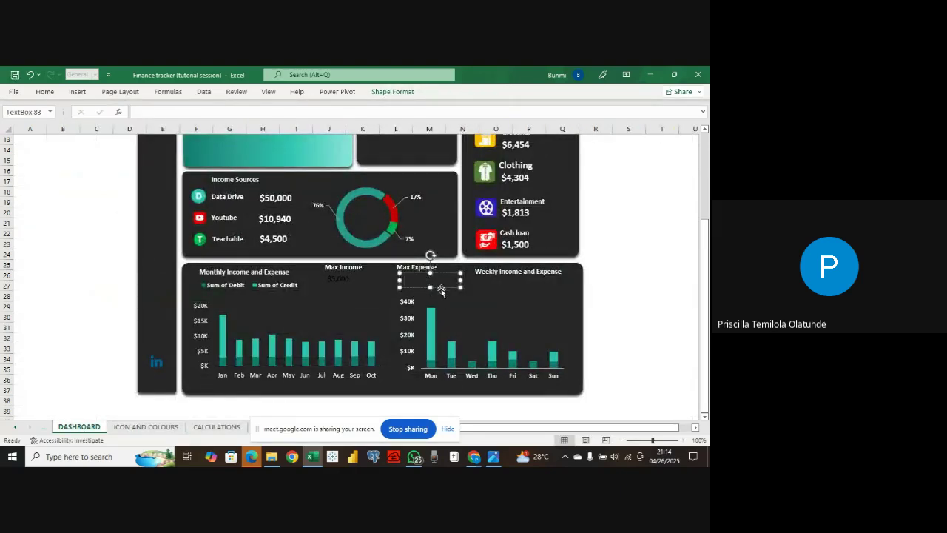
- Link the text box under Max Expense to the Max of Debit value in cell C33 of the CALCULATIONS sheet
{"action": "left_click", "coordinate": [157, 111]}
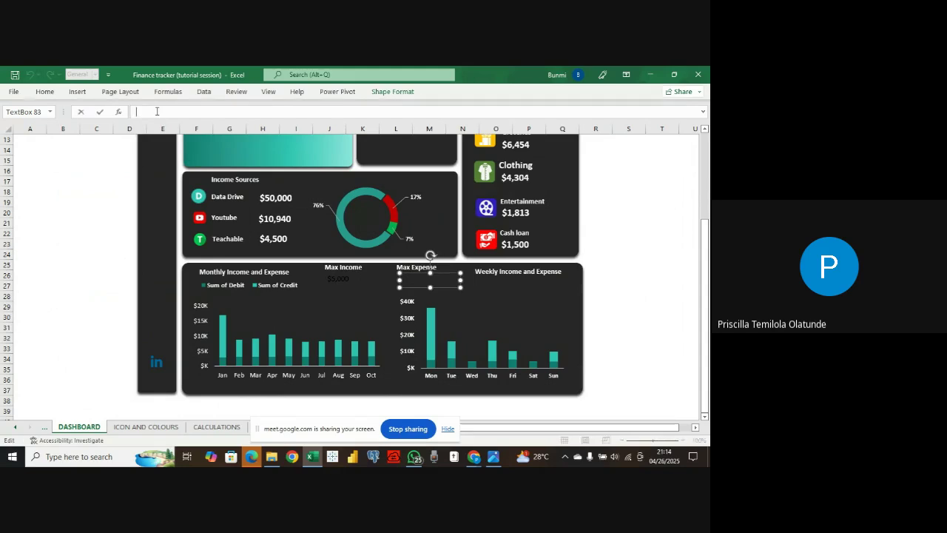
{"action": "type", "text": "="}
{"action": "left_click", "coordinate": [197, 432]}
{"action": "left_click", "coordinate": [137, 348]}
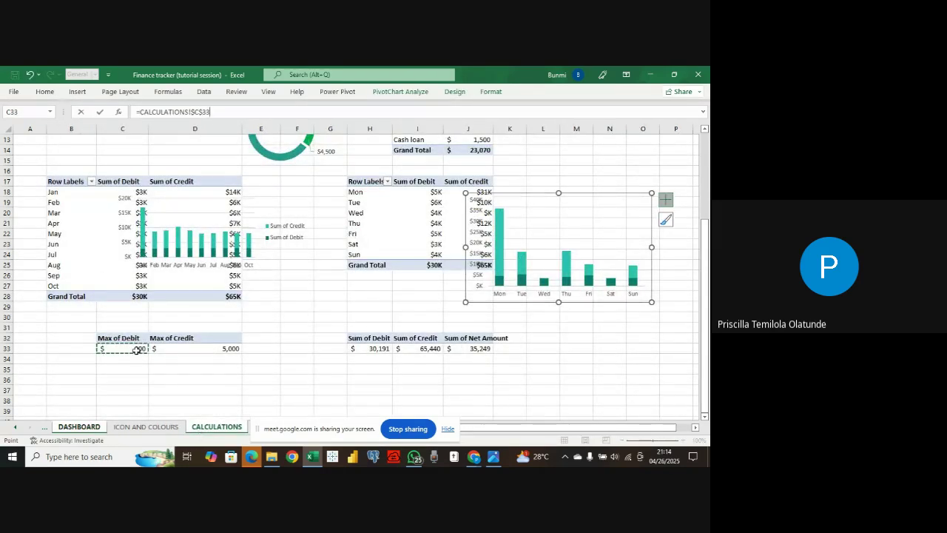
{"action": "key", "text": "Return"}
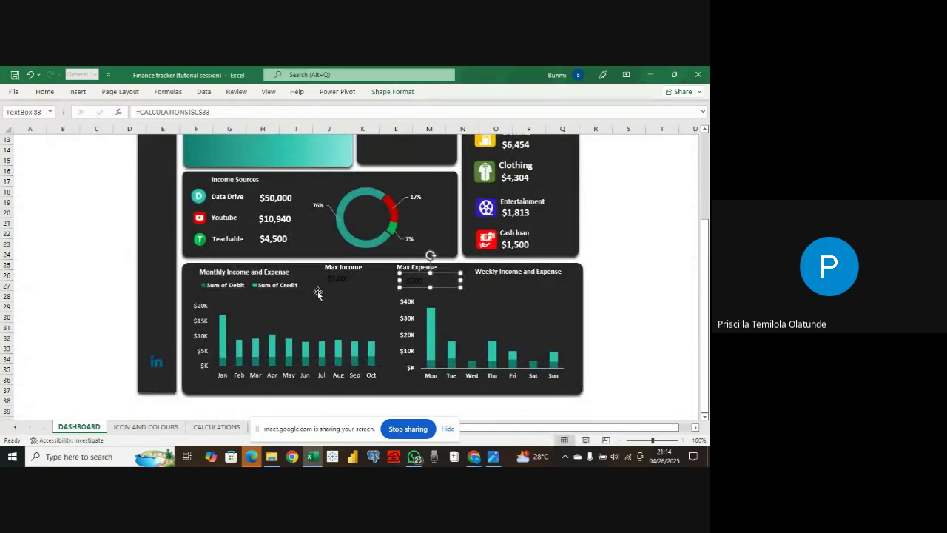
- Format the value under Max Income as white, bold text at size 14
{"action": "left_click", "coordinate": [335, 284]}
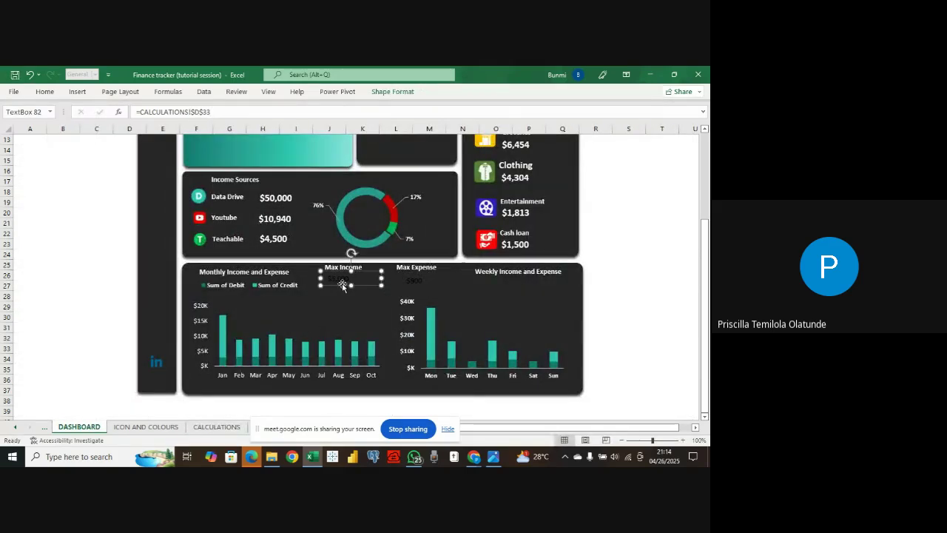
{"action": "left_click", "coordinate": [49, 94]}
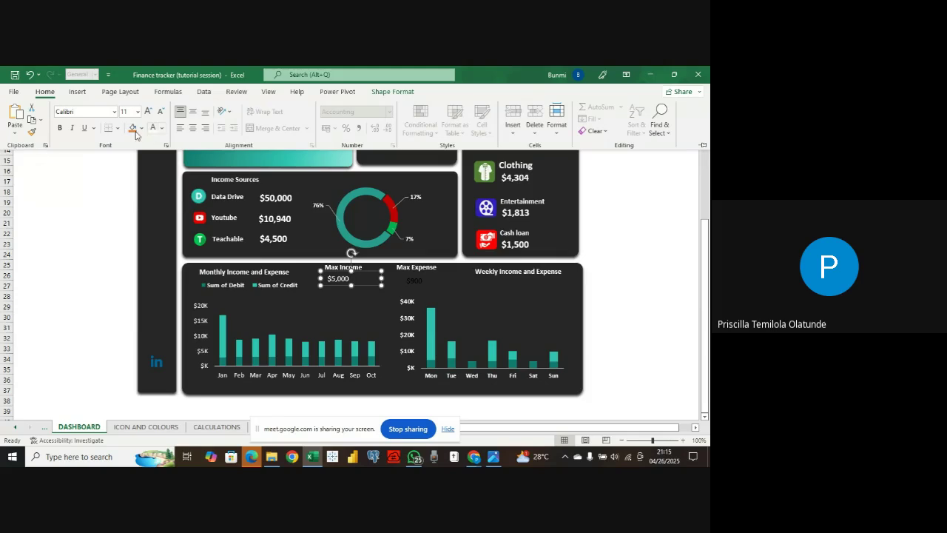
{"action": "left_click", "coordinate": [59, 127]}
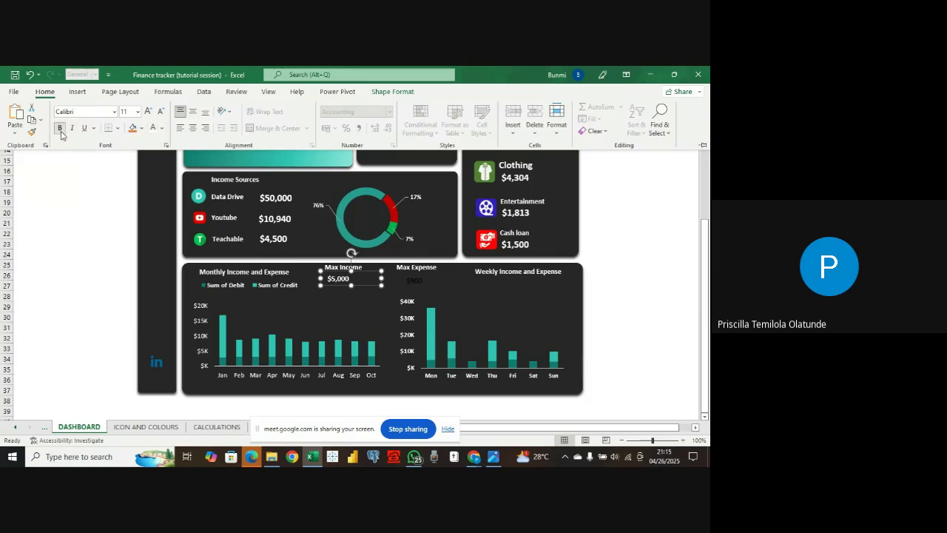
{"action": "left_click", "coordinate": [136, 112]}
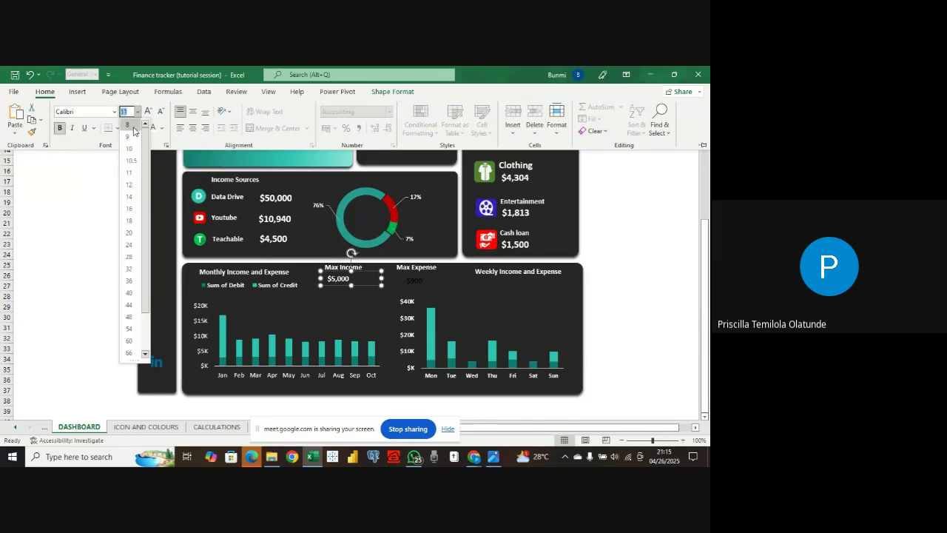
{"action": "left_click", "coordinate": [129, 201]}
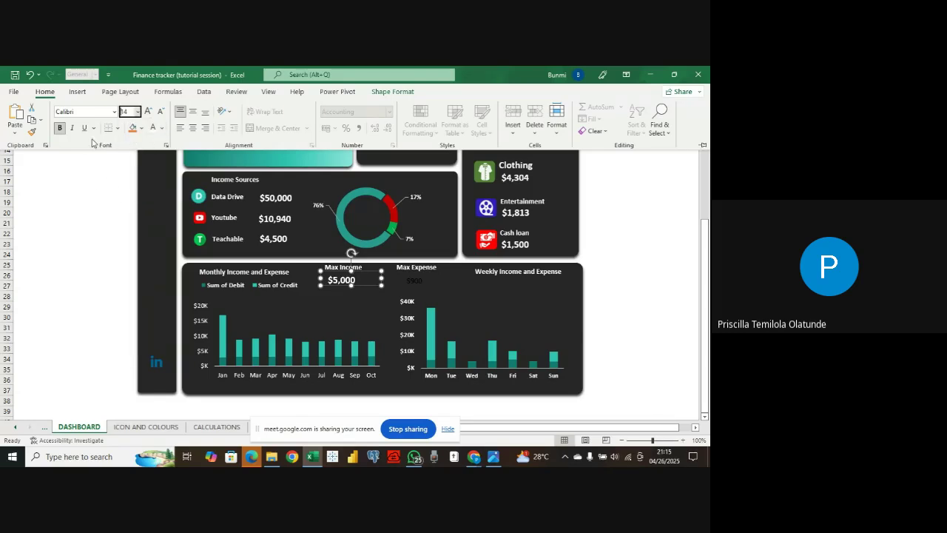
- Copy the Max Income value's formatting to the value under Max Expense with Format Painter
{"action": "left_click", "coordinate": [31, 131]}
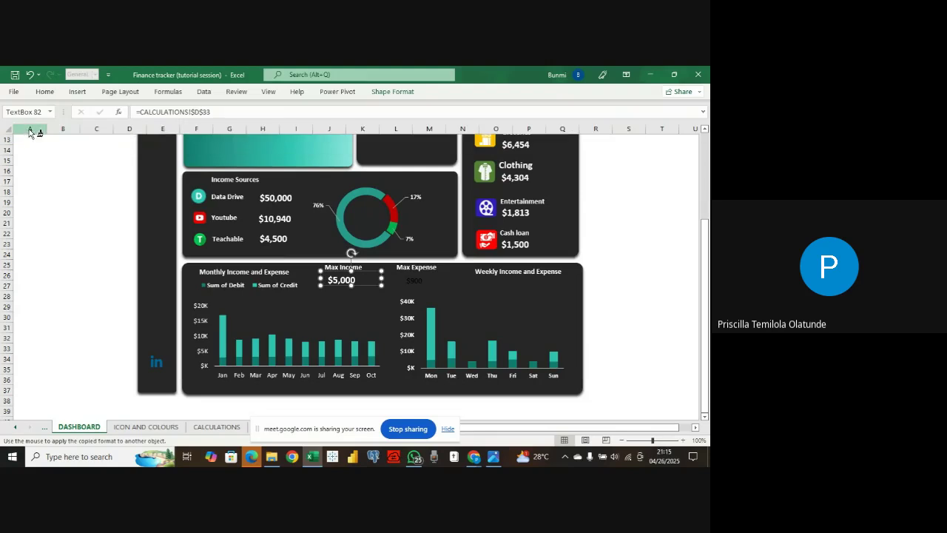
{"action": "left_click", "coordinate": [414, 282]}
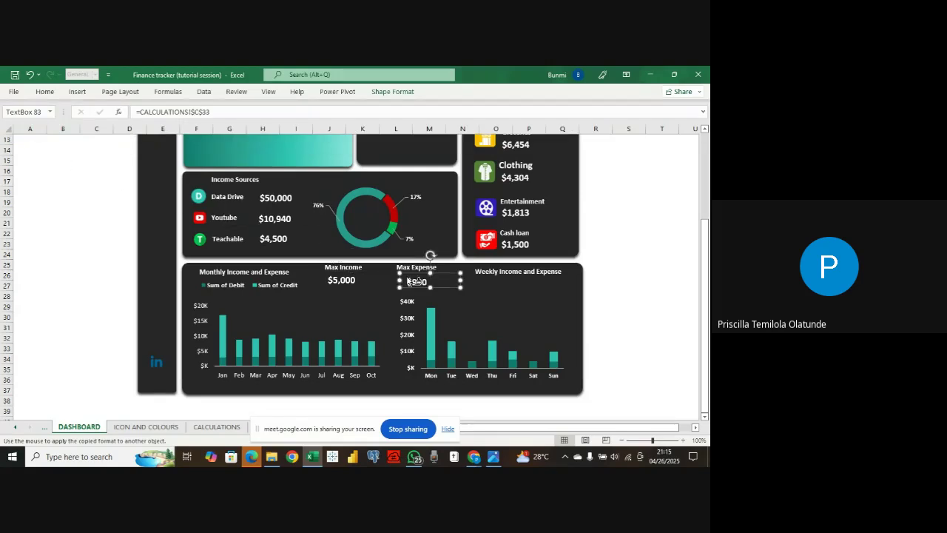
{"action": "double_click", "coordinate": [70, 240]}
{"action": "left_click", "coordinate": [425, 287]}
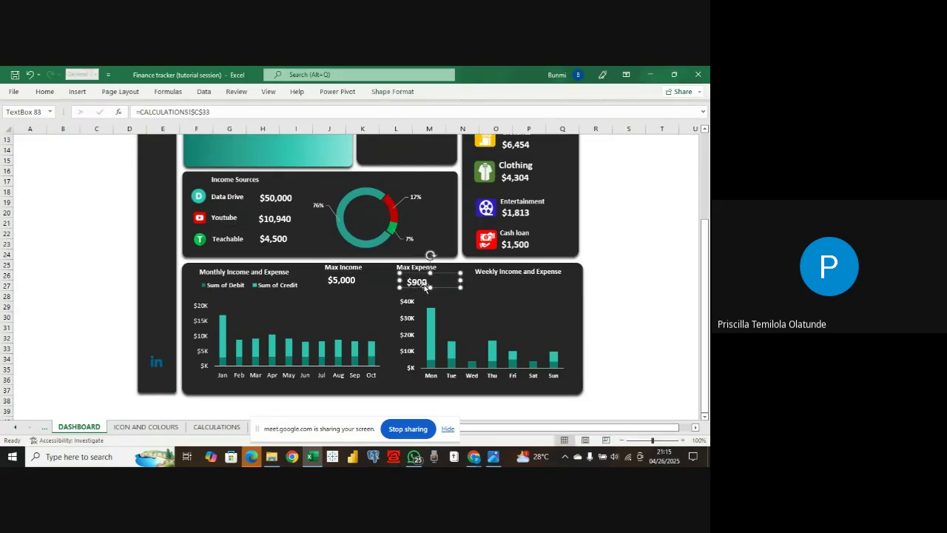
- Nudge the two maximum values so each lines up beneath its own label
{"action": "left_click_drag", "start_coordinate": [424, 290], "coordinate": [423, 288]}
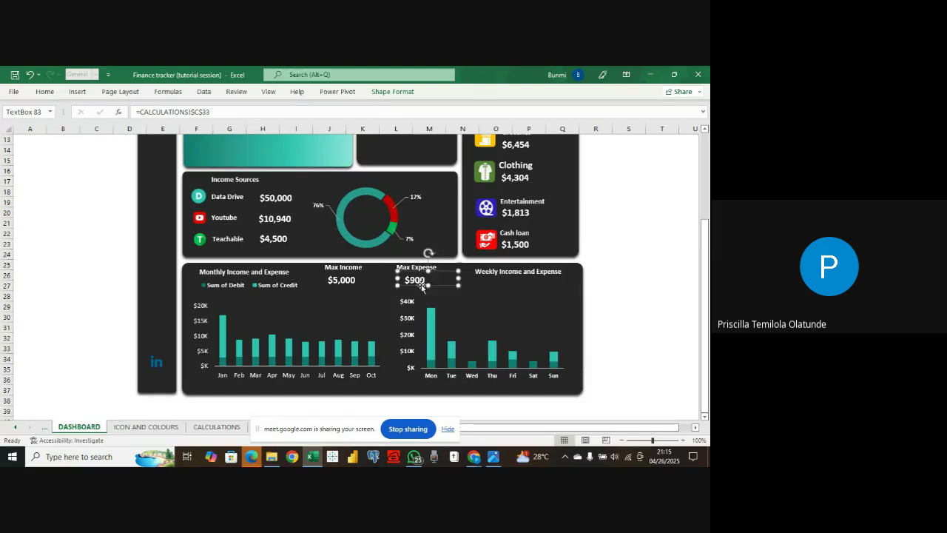
{"action": "left_click", "coordinate": [351, 287]}
{"action": "left_click_drag", "start_coordinate": [365, 284], "coordinate": [367, 286]}
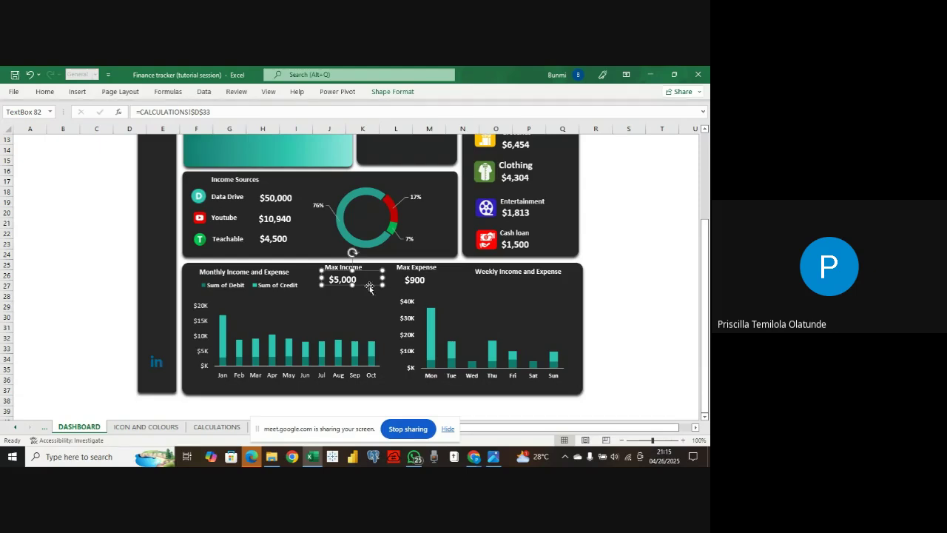
{"action": "left_click", "coordinate": [589, 279]}
{"action": "left_click", "coordinate": [613, 308]}
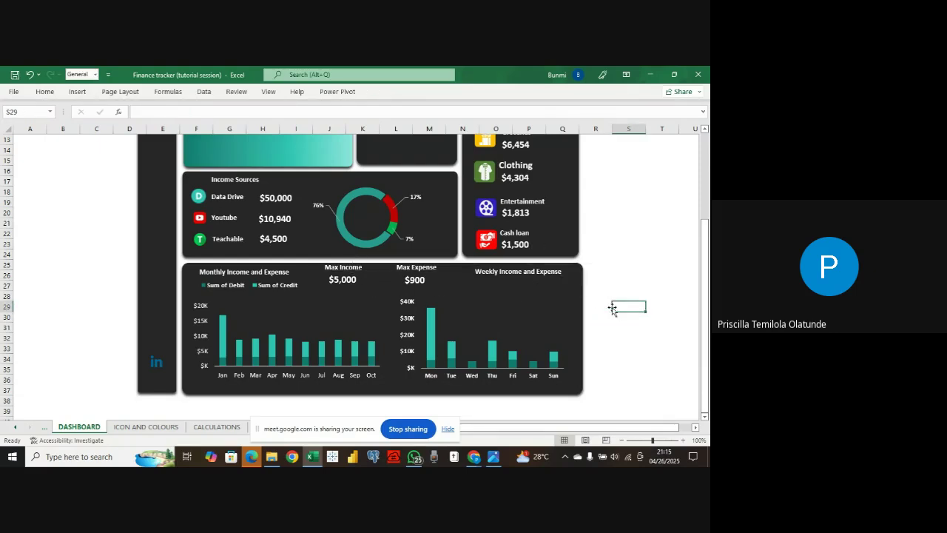
- Check the finished dashboard's reference image, and set the monthly chart's horizontal axis to No line
{"action": "left_click", "coordinate": [494, 456]}
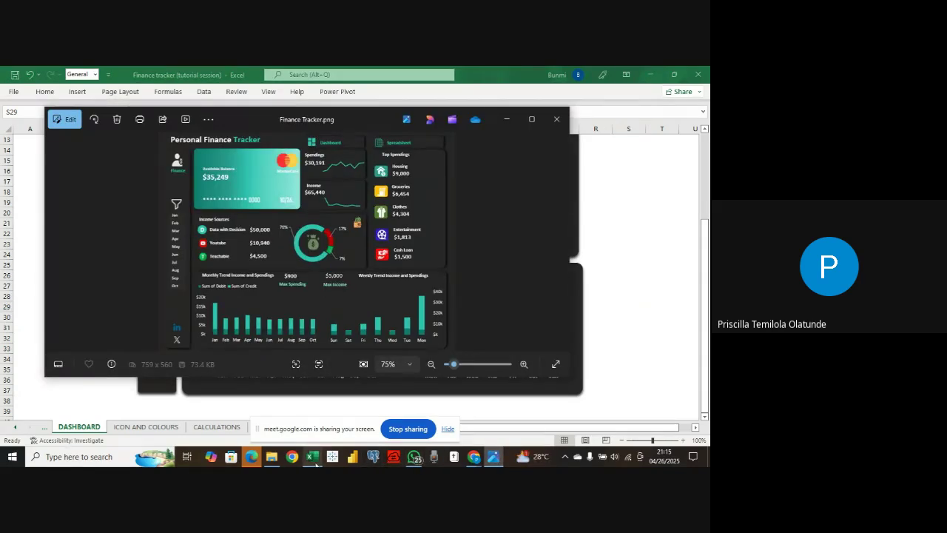
{"action": "left_click", "coordinate": [314, 458]}
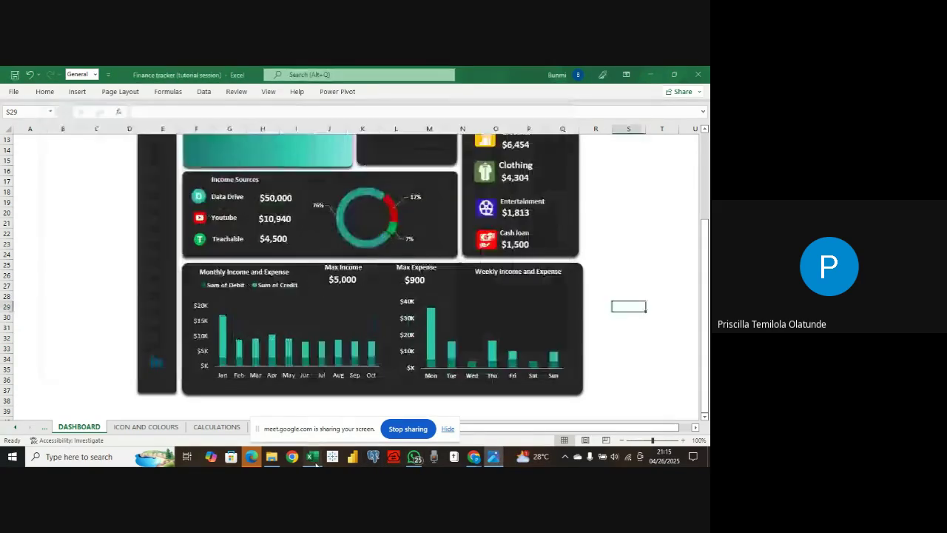
{"action": "left_click", "coordinate": [298, 367]}
{"action": "left_click", "coordinate": [300, 367]}
{"action": "right_click", "coordinate": [301, 366]}
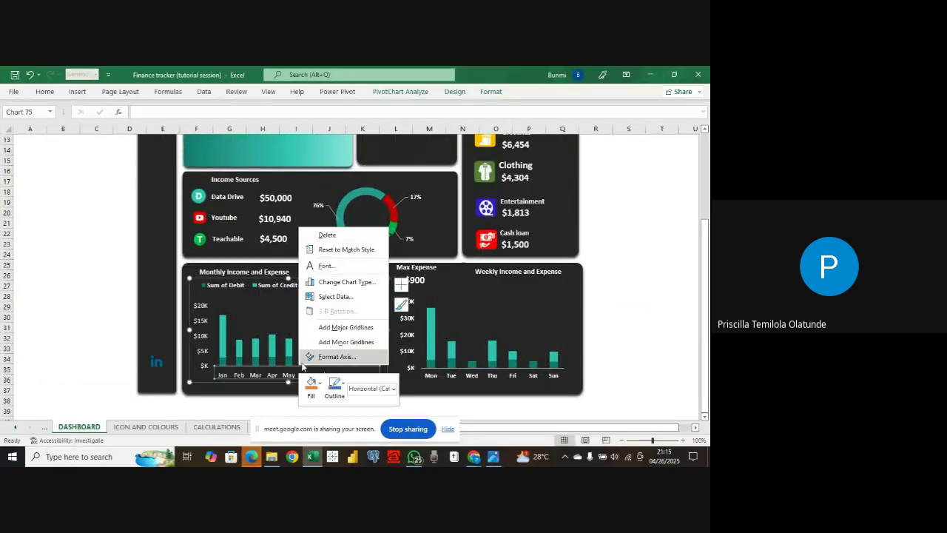
{"action": "left_click", "coordinate": [317, 358]}
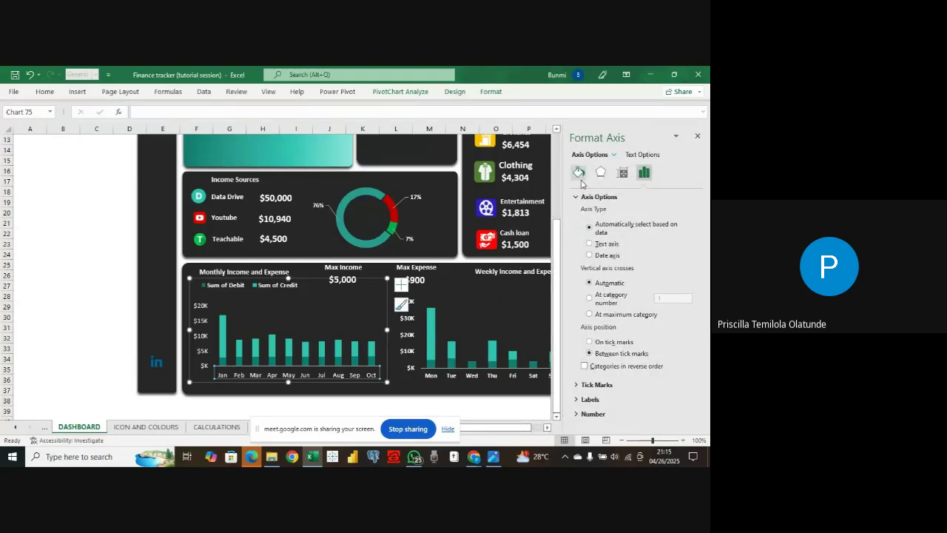
{"action": "left_click", "coordinate": [579, 173]}
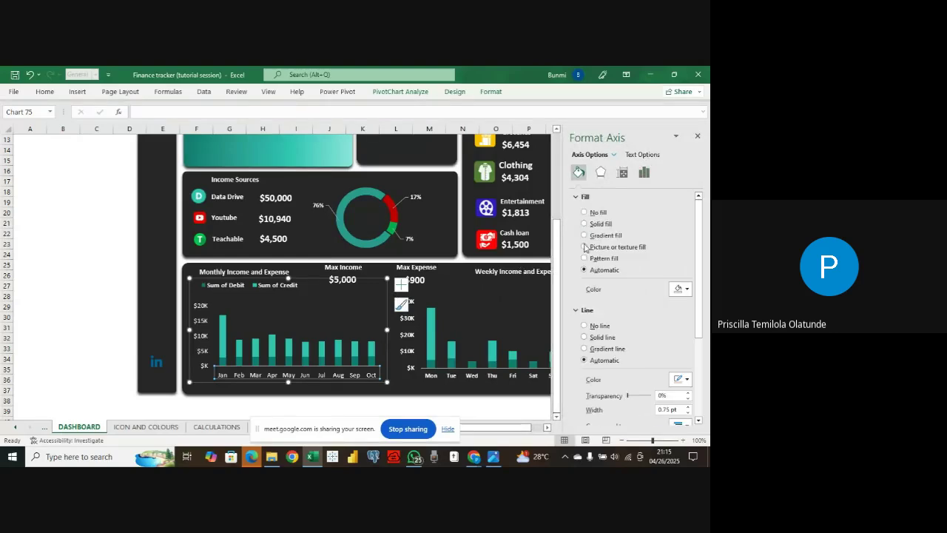
{"action": "left_click", "coordinate": [584, 327]}
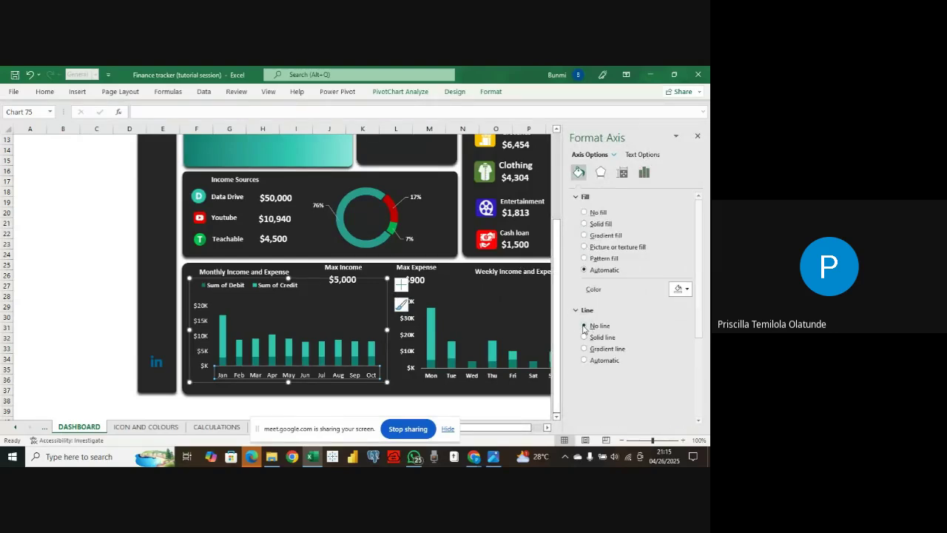
- Open the fill and line formatting of the weekly chart's horizontal axis
{"action": "left_click", "coordinate": [502, 370]}
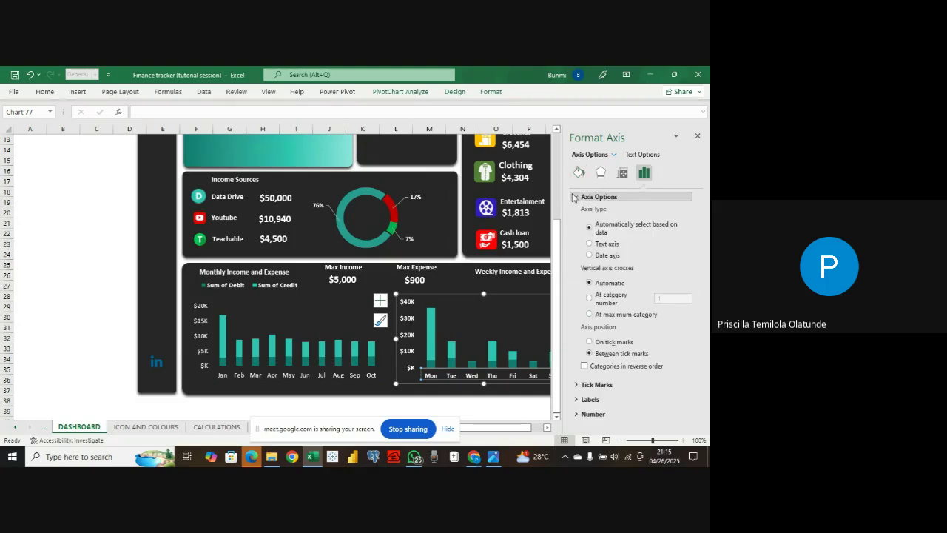
{"action": "left_click", "coordinate": [578, 172]}
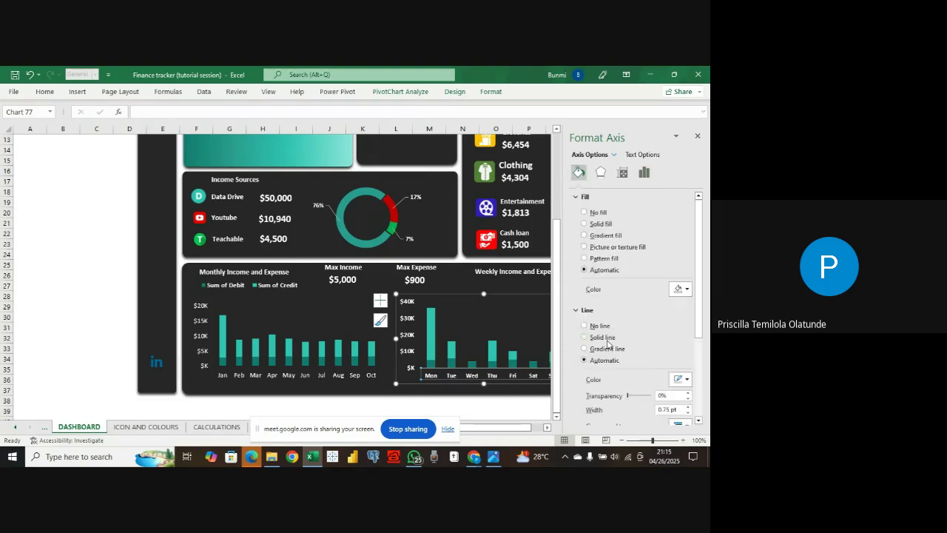
- Remove the horizontal axis line from the Weekly Income and Expense chart and close the axis formatting options
{"action": "left_click", "coordinate": [584, 326]}
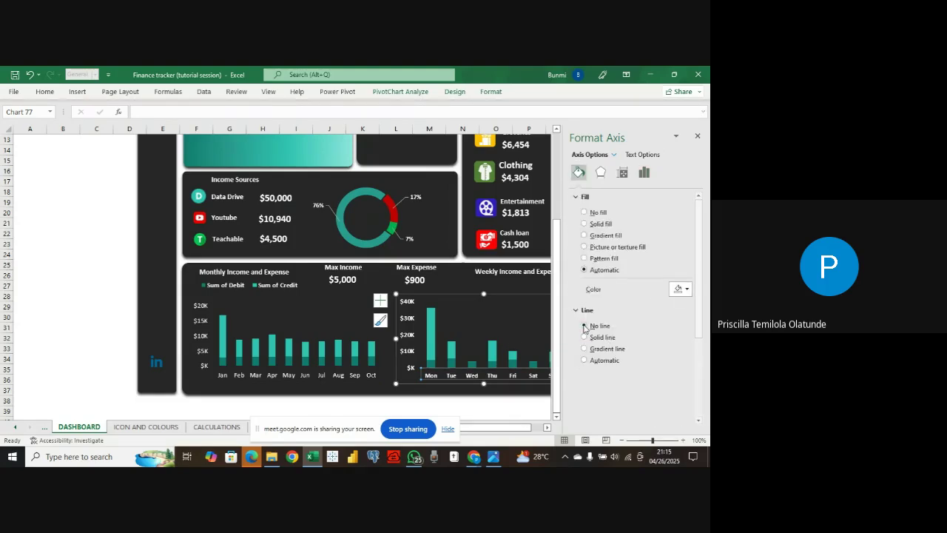
{"action": "left_click", "coordinate": [304, 306]}
{"action": "left_click", "coordinate": [697, 136]}
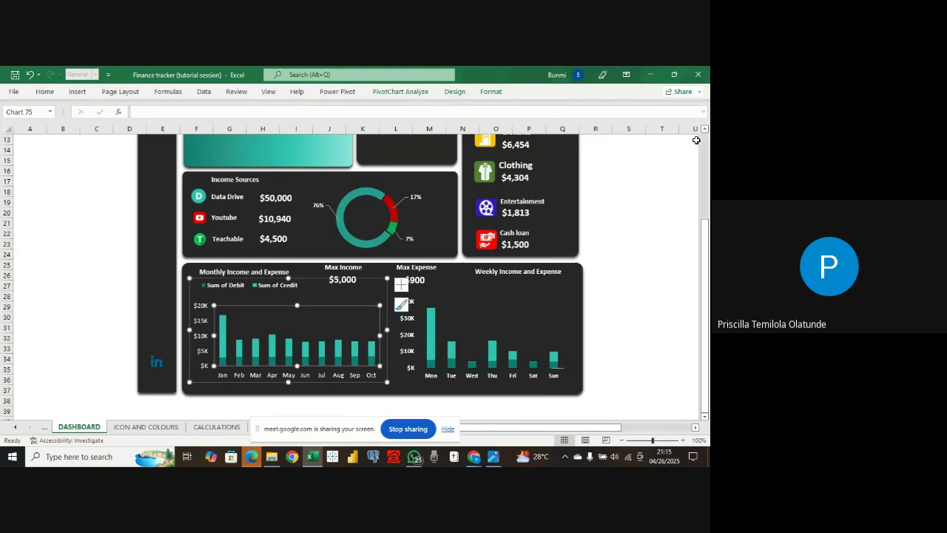
{"action": "scroll", "coordinate": [655, 250], "scroll_direction": "up", "scroll_amount": 2}
{"action": "left_click", "coordinate": [657, 255]}
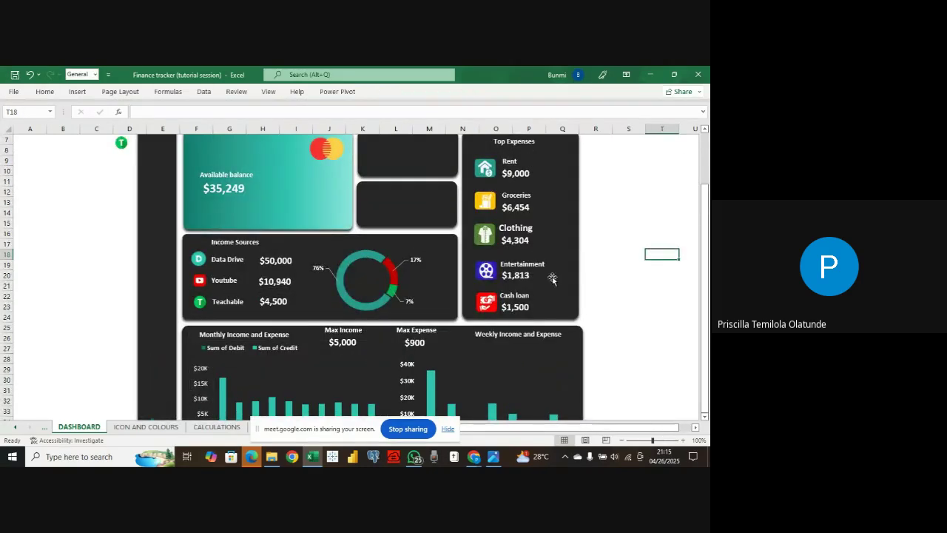
- Duplicate the Top Expenses heading, place the copy in the empty card beside the Available balance card, and change its text to Income
{"action": "scroll", "coordinate": [613, 286], "scroll_direction": "up", "scroll_amount": 2}
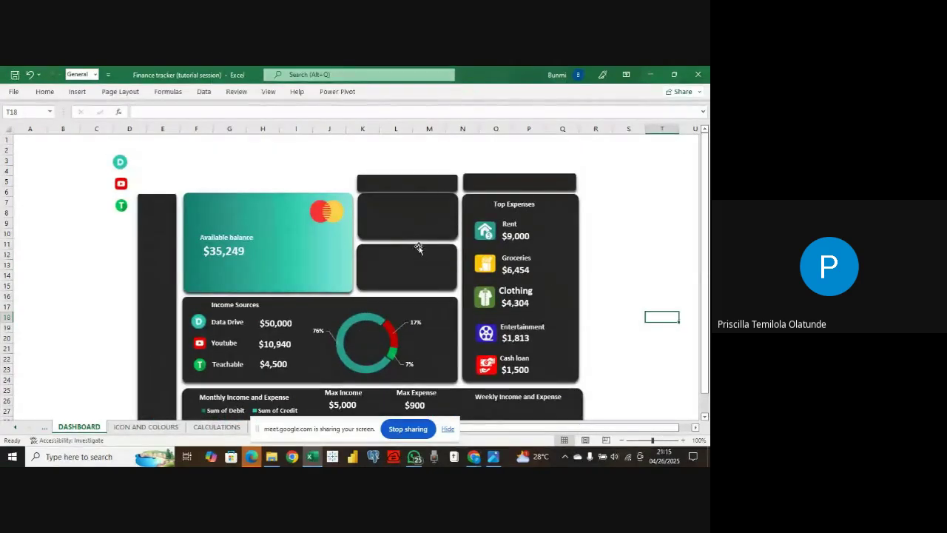
{"action": "scroll", "coordinate": [419, 245], "scroll_direction": "down", "scroll_amount": 1}
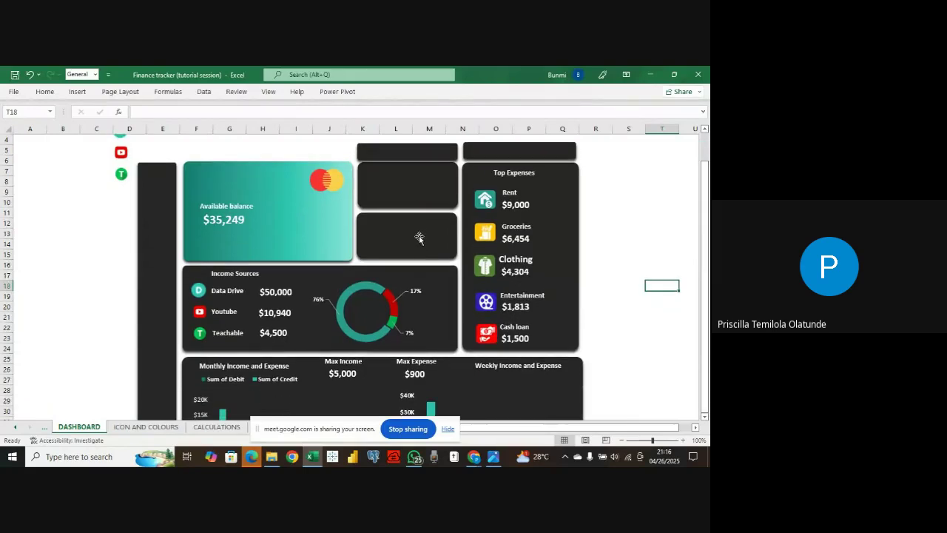
{"action": "left_click", "coordinate": [405, 186]}
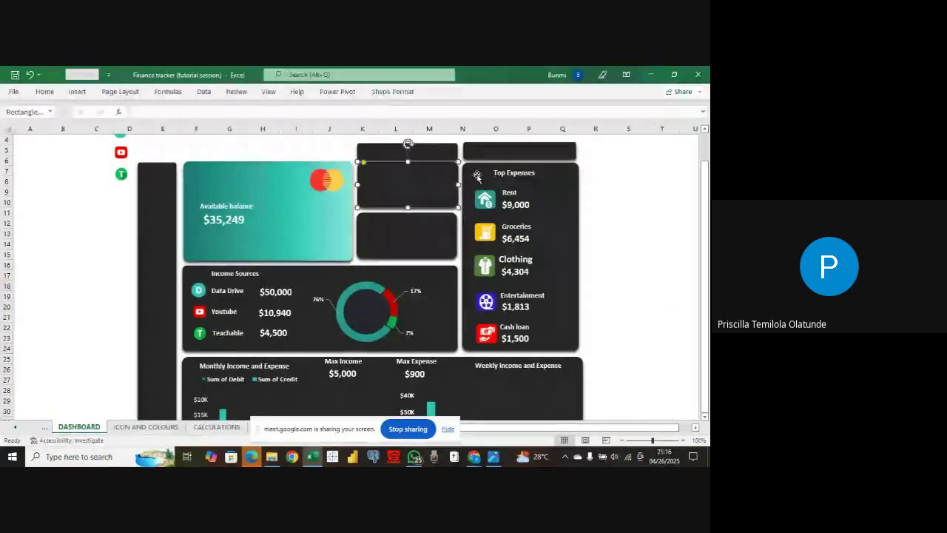
{"action": "left_click", "coordinate": [517, 170]}
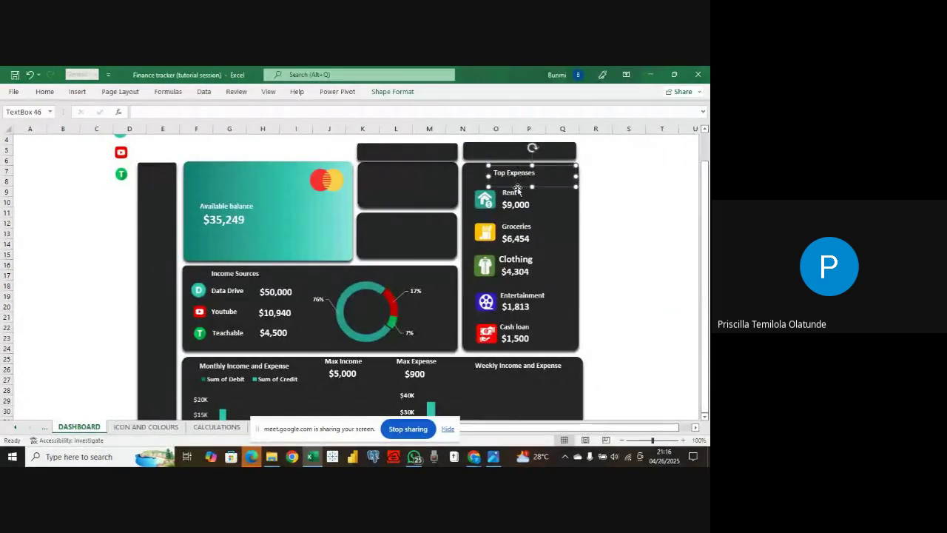
{"action": "key", "text": "ctrl+d"}
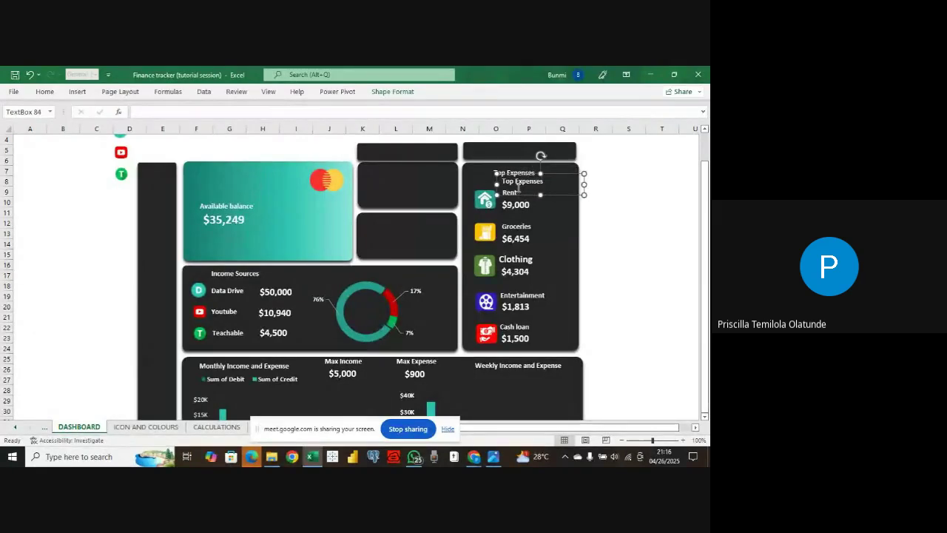
{"action": "left_click_drag", "start_coordinate": [519, 189], "coordinate": [369, 171]}
{"action": "left_click", "coordinate": [384, 185]}
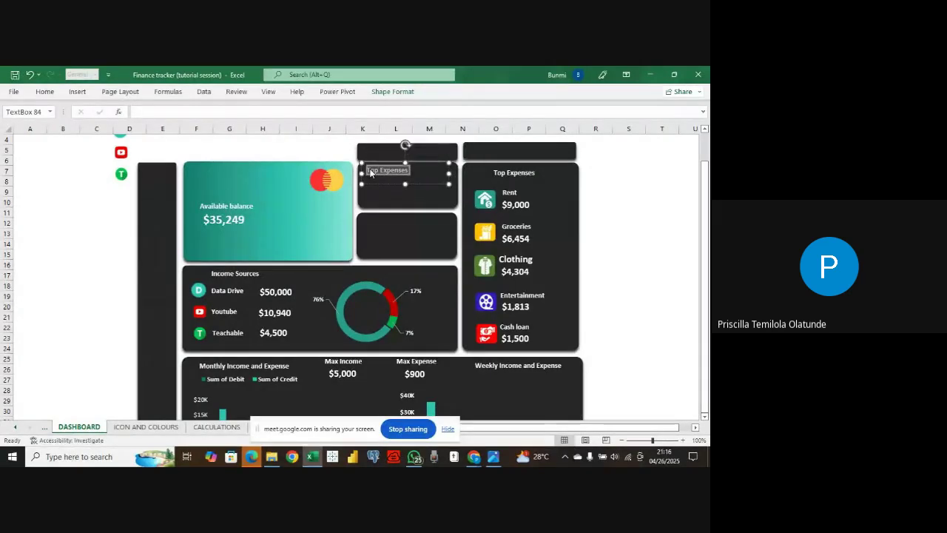
{"action": "key", "text": "BackSpace"}
{"action": "type", "text": "Inc"}
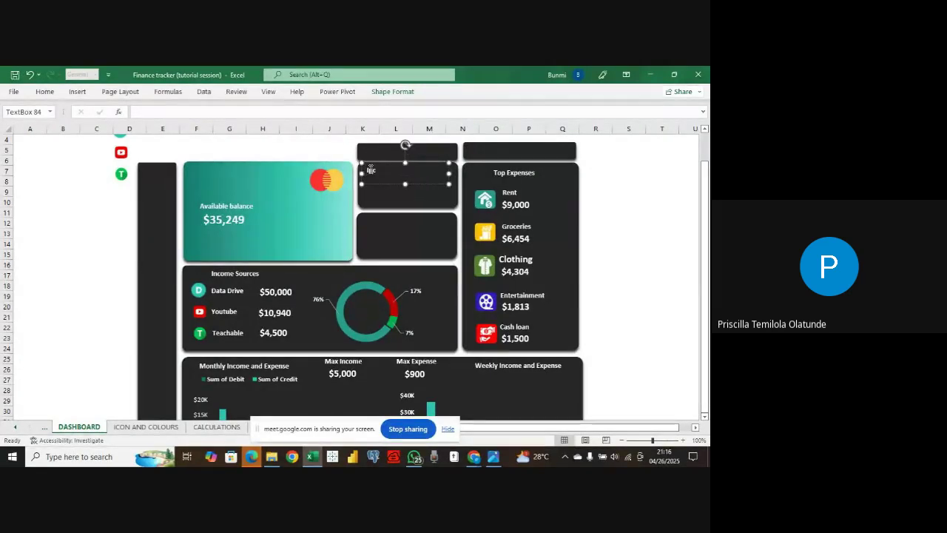
{"action": "type", "text": "ome"}
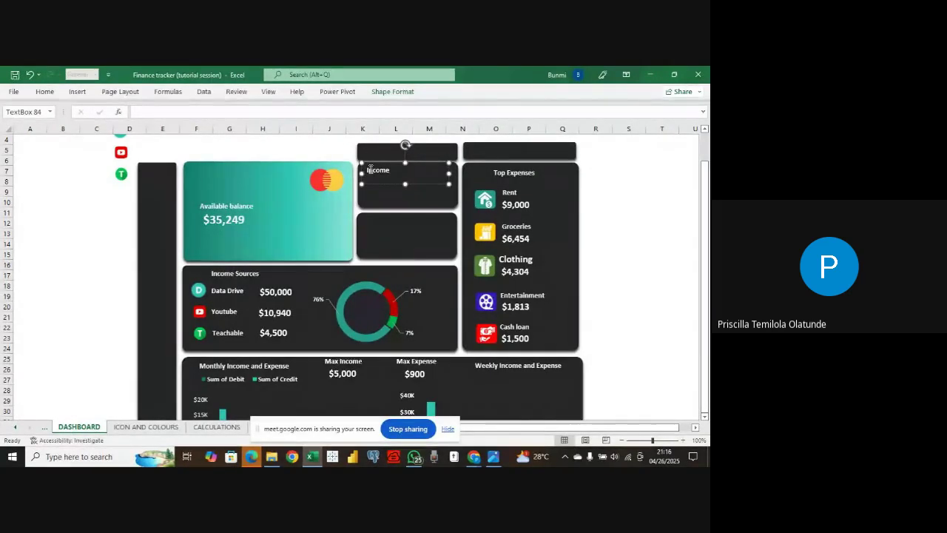
- Duplicate the Income label onto the empty card beneath it and change the copy's text to Expenses
{"action": "left_click", "coordinate": [374, 222]}
{"action": "left_click", "coordinate": [389, 178]}
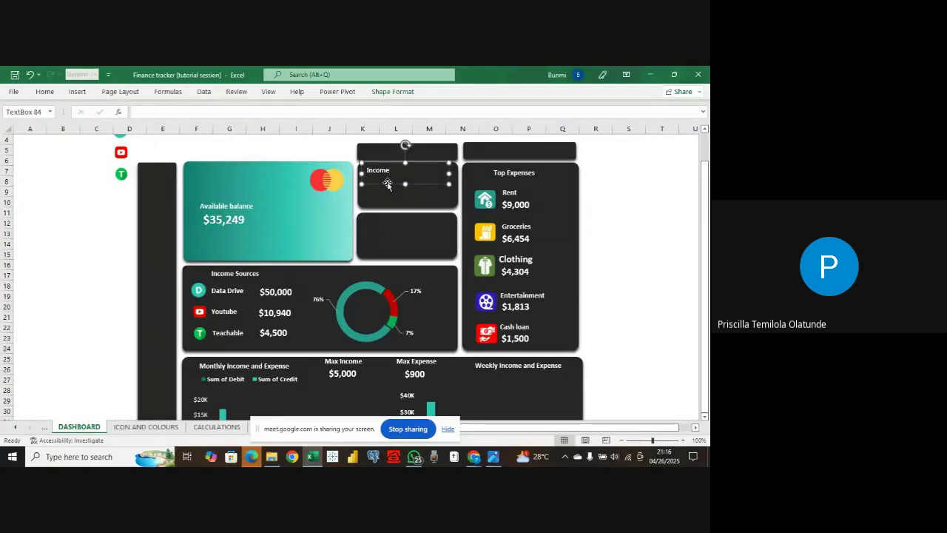
{"action": "key", "text": "ctrl+d"}
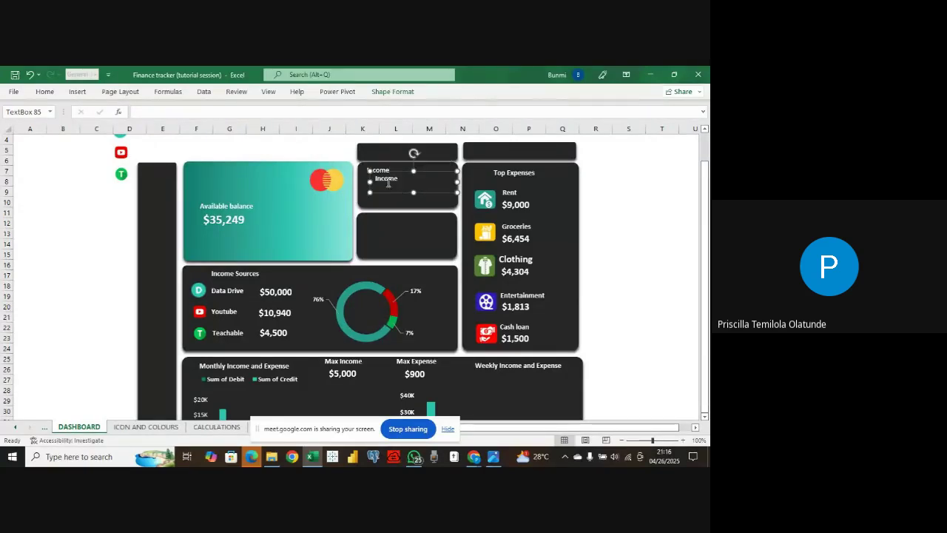
{"action": "left_click_drag", "start_coordinate": [396, 192], "coordinate": [365, 227]}
{"action": "double_click", "coordinate": [390, 226]}
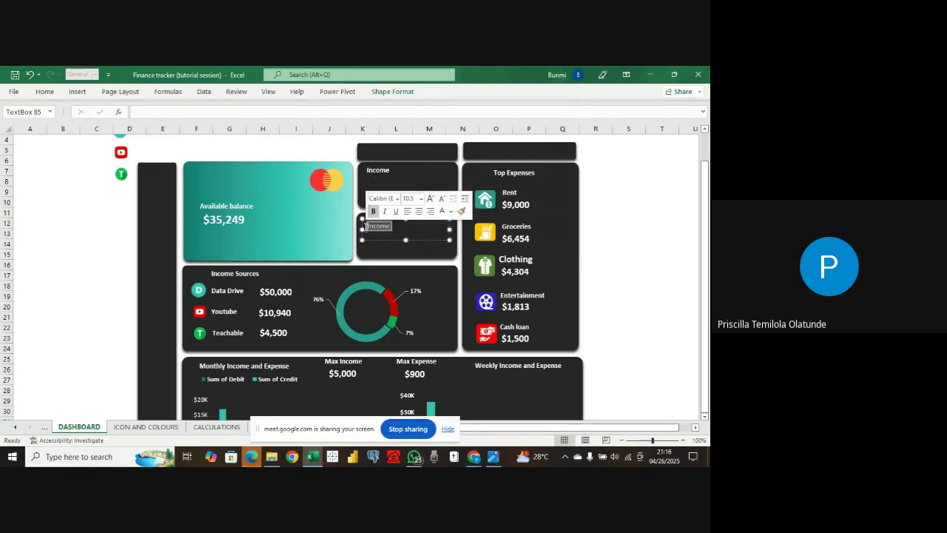
{"action": "type", "text": "Expen"}
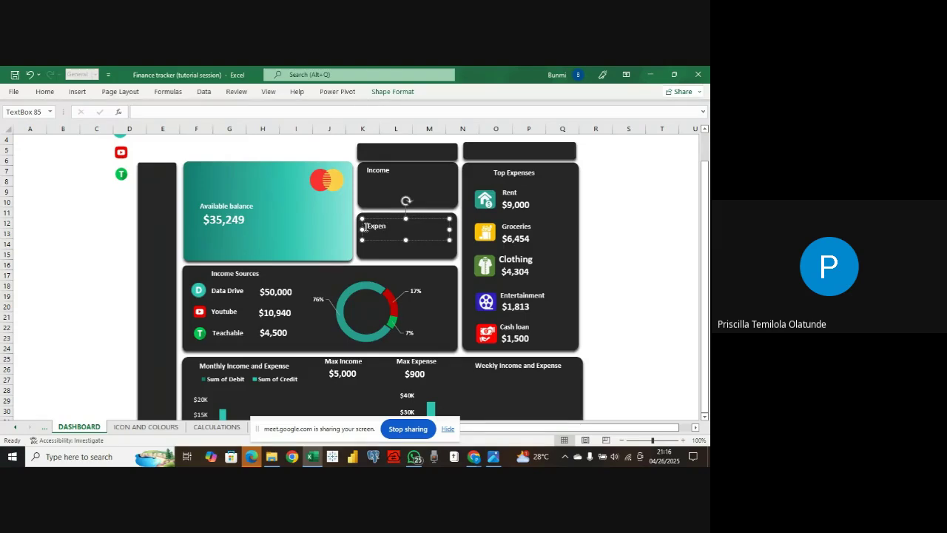
{"action": "type", "text": "ses"}
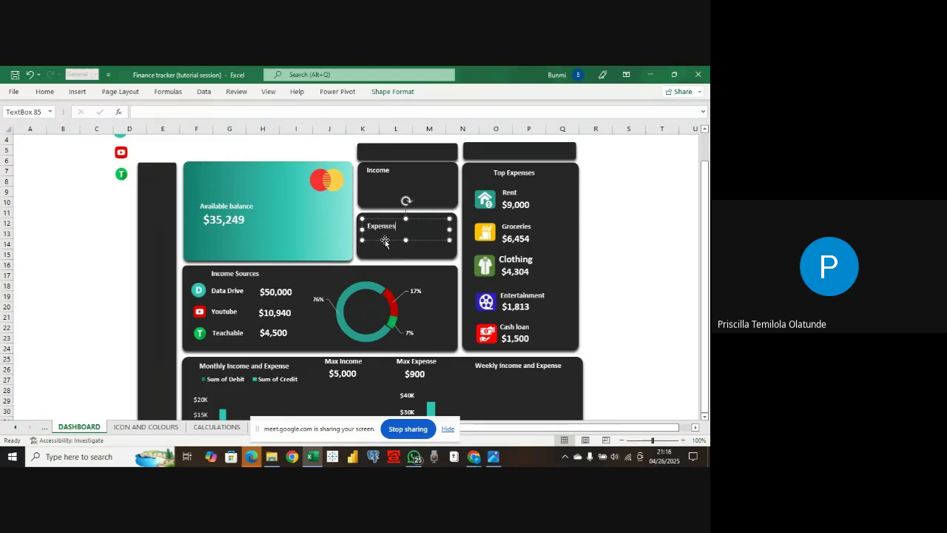
- Nudge the Expenses label slightly up and adjust the Income label's position within its card
{"action": "left_click_drag", "start_coordinate": [385, 236], "coordinate": [387, 231]}
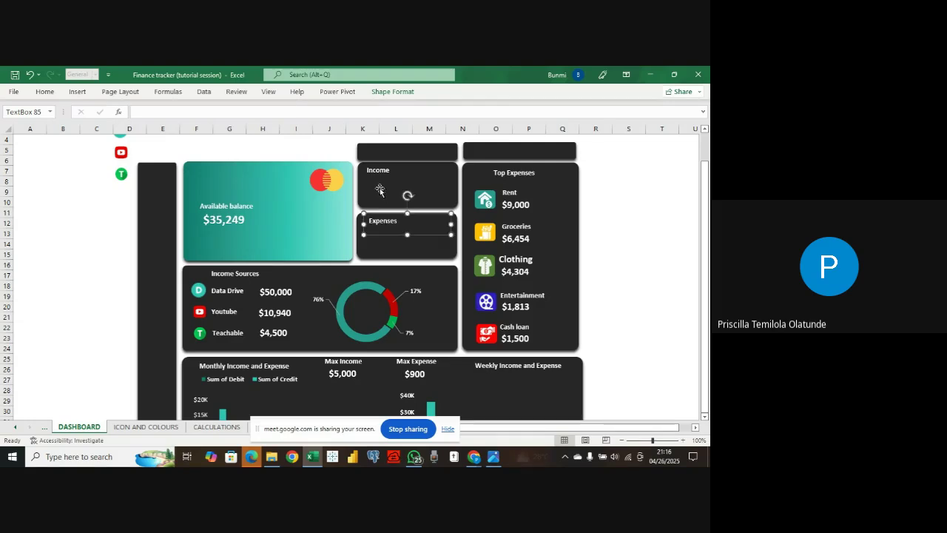
{"action": "left_click", "coordinate": [381, 171]}
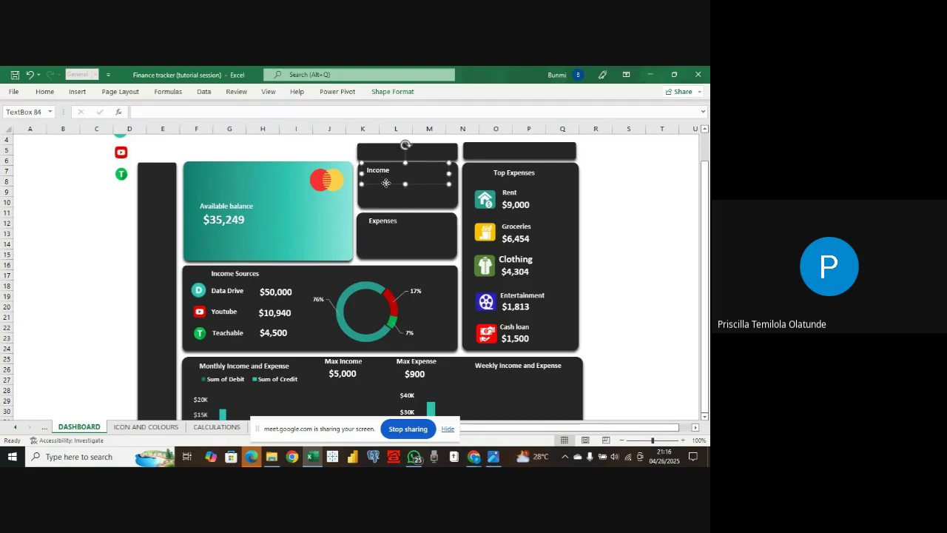
{"action": "left_click_drag", "start_coordinate": [384, 183], "coordinate": [383, 185]}
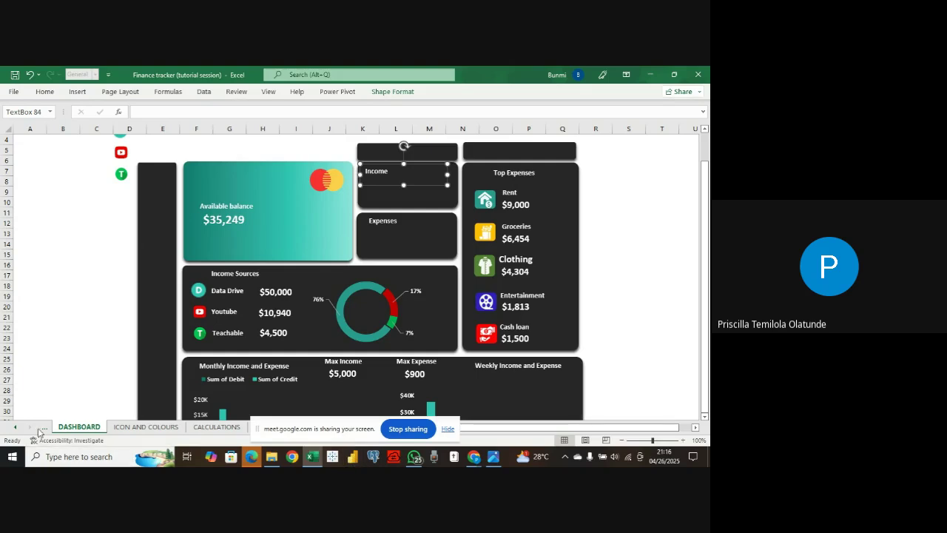
- Go to the CALCULATIONS sheet and locate the pivot table with Max of Debit and Max of Credit
{"action": "left_click", "coordinate": [215, 427]}
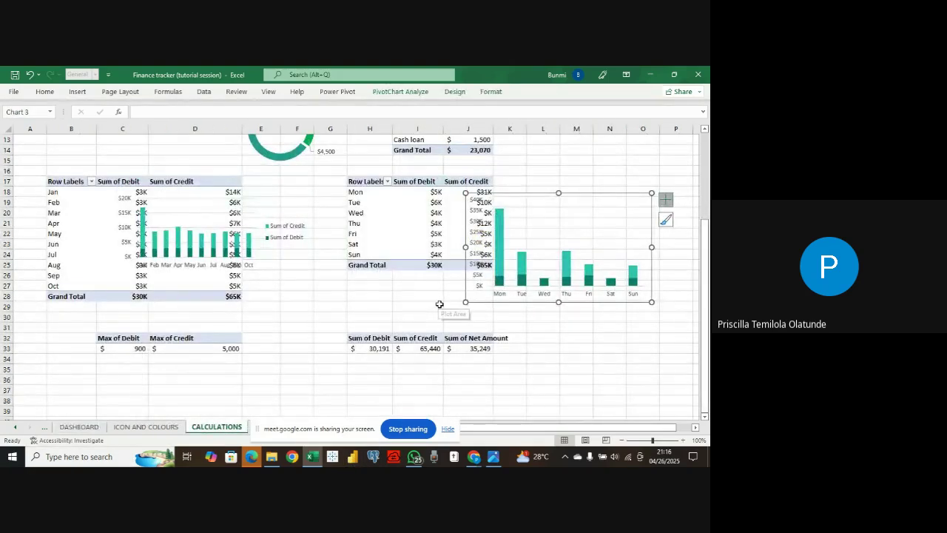
{"action": "scroll", "coordinate": [439, 305], "scroll_direction": "up", "scroll_amount": 4}
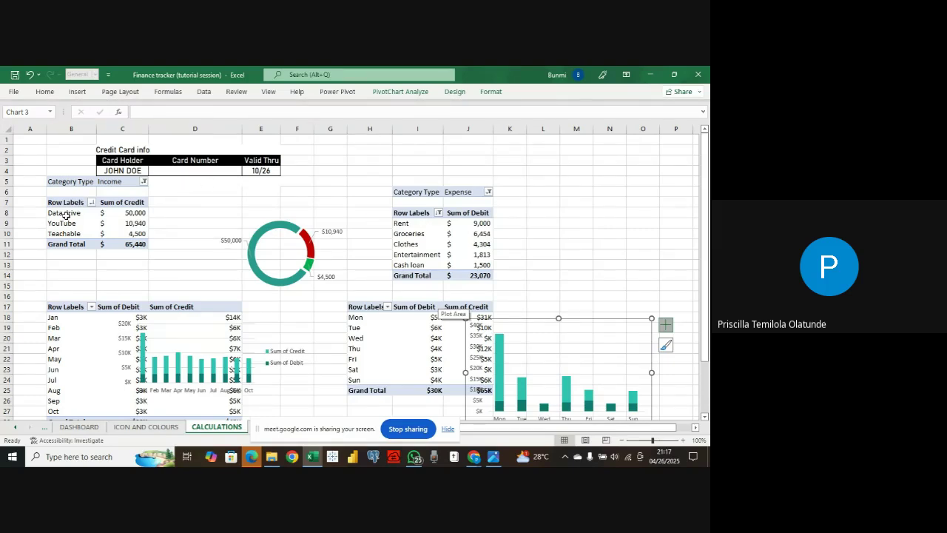
{"action": "scroll", "coordinate": [106, 234], "scroll_direction": "down", "scroll_amount": 5}
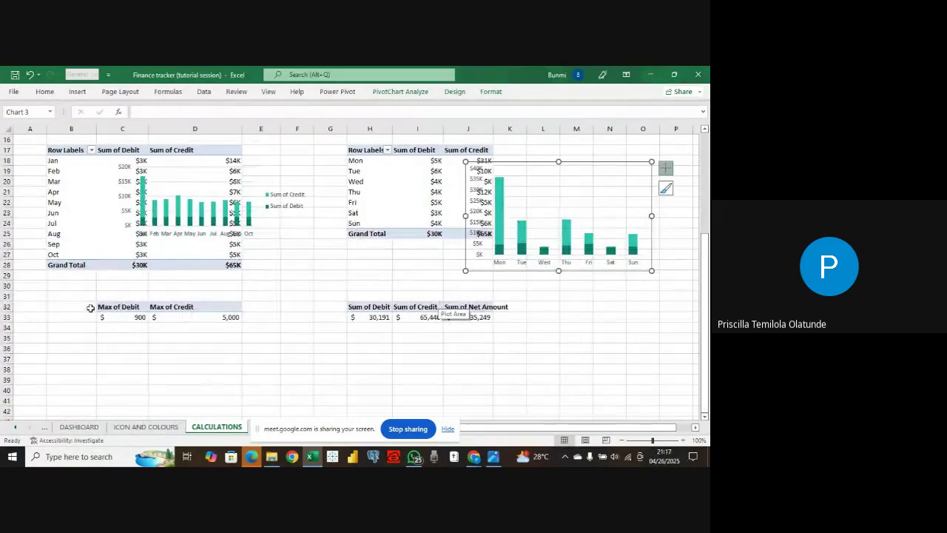
{"action": "left_click_drag", "start_coordinate": [102, 307], "coordinate": [212, 318]}
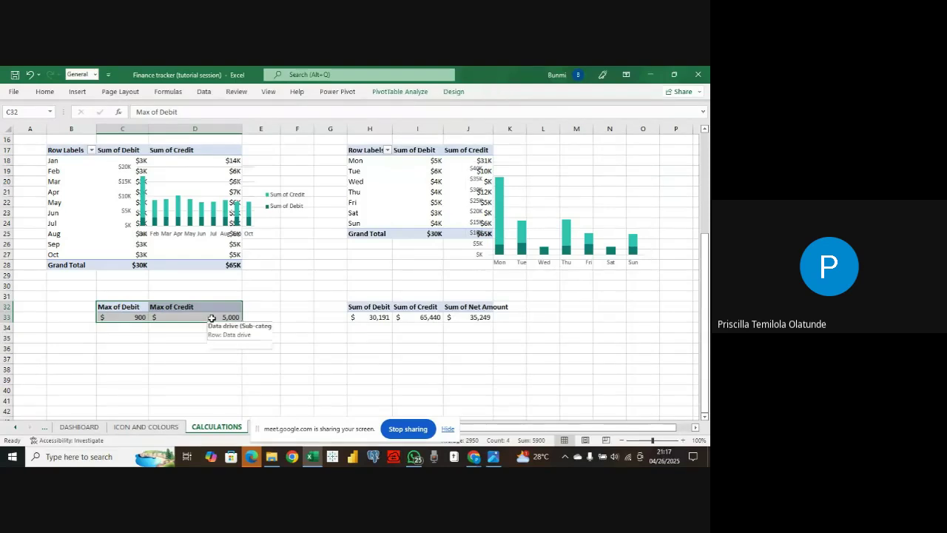
{"action": "key", "text": "ctrl+c"}
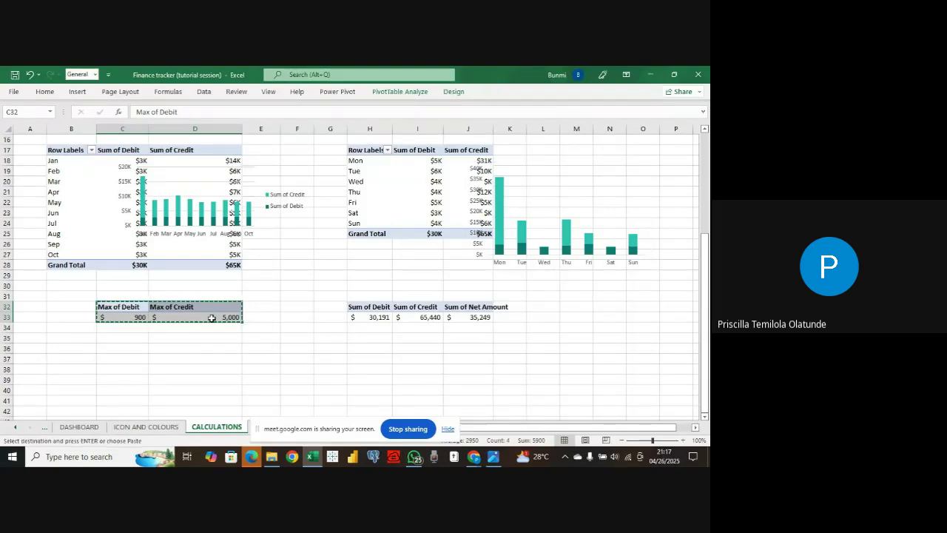
{"action": "scroll", "coordinate": [188, 341], "scroll_direction": "down", "scroll_amount": 1}
{"action": "left_click", "coordinate": [127, 325]}
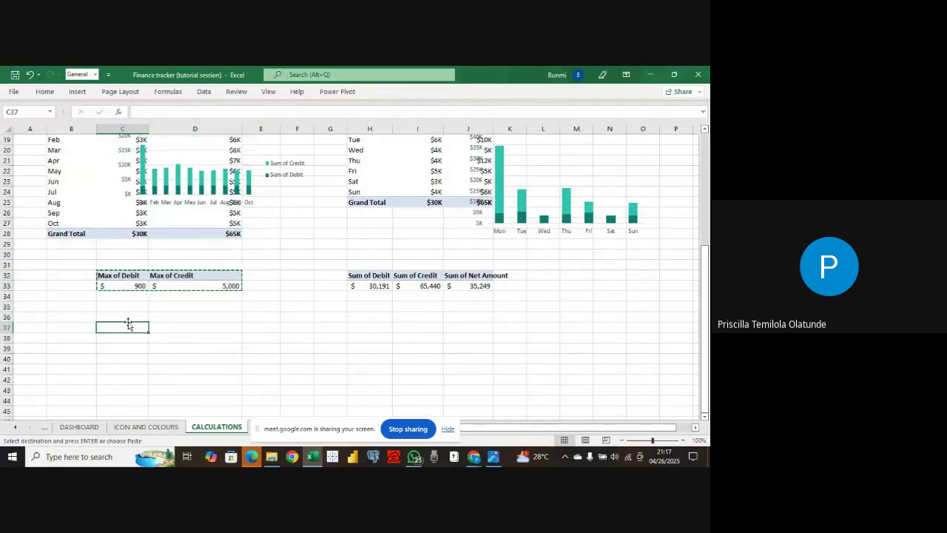
{"action": "key", "text": "Escape"}
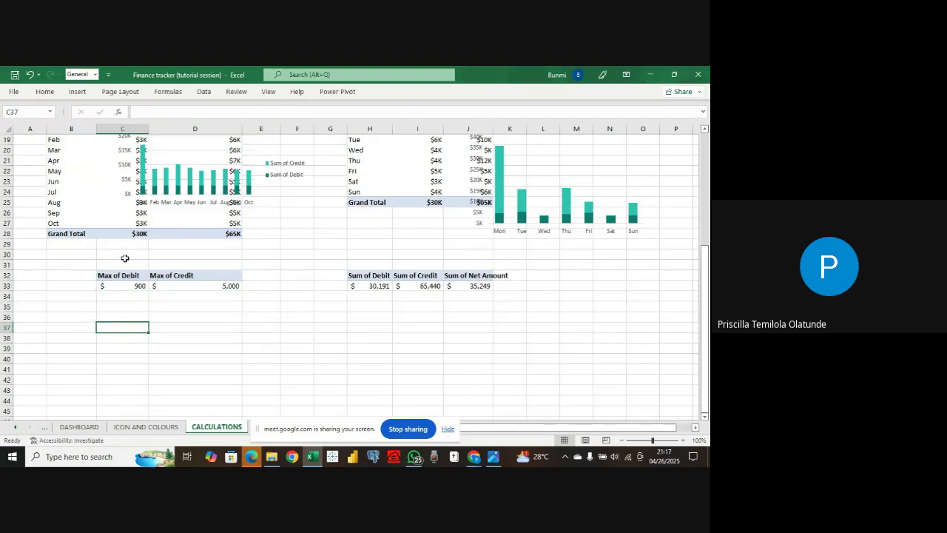
- Copy the Max of Debit and Max of Credit pivot table in C32:D33 and paste it at cell C37
{"action": "left_click_drag", "start_coordinate": [97, 269], "coordinate": [205, 293]}
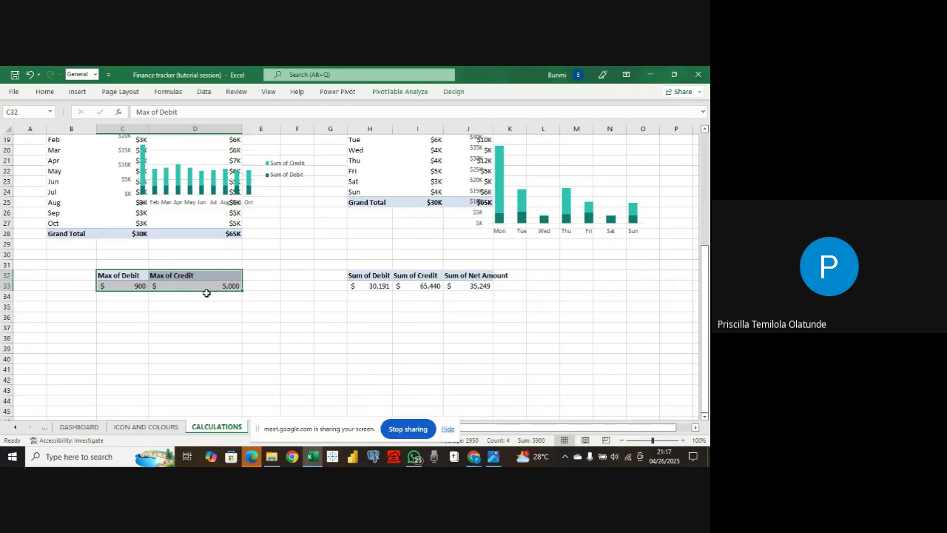
{"action": "key", "text": "ctrl+c"}
{"action": "left_click", "coordinate": [131, 330]}
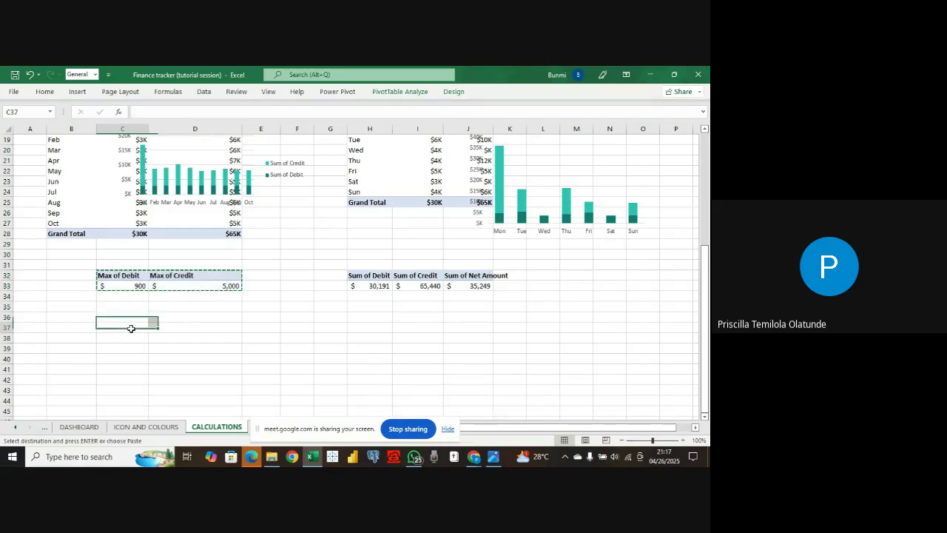
{"action": "key", "text": "ctrl+v"}
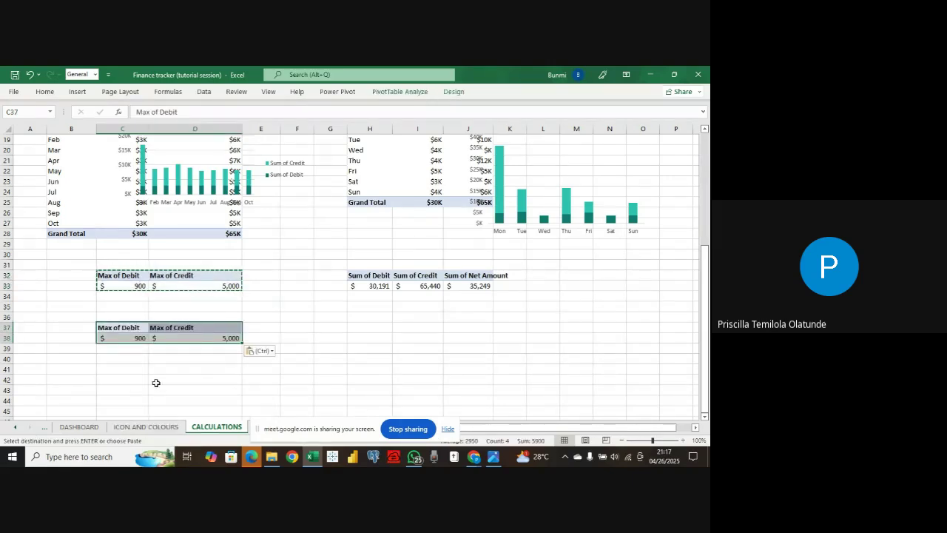
- Show the pasted pivot table's fields, add Month Number to its rows, and remove Max of Debit from its values
{"action": "left_click", "coordinate": [221, 330]}
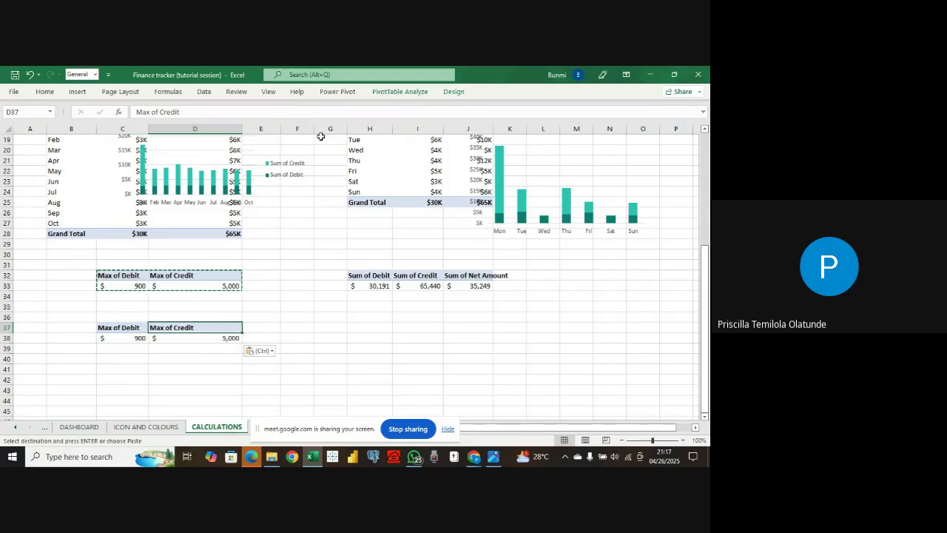
{"action": "left_click", "coordinate": [397, 92]}
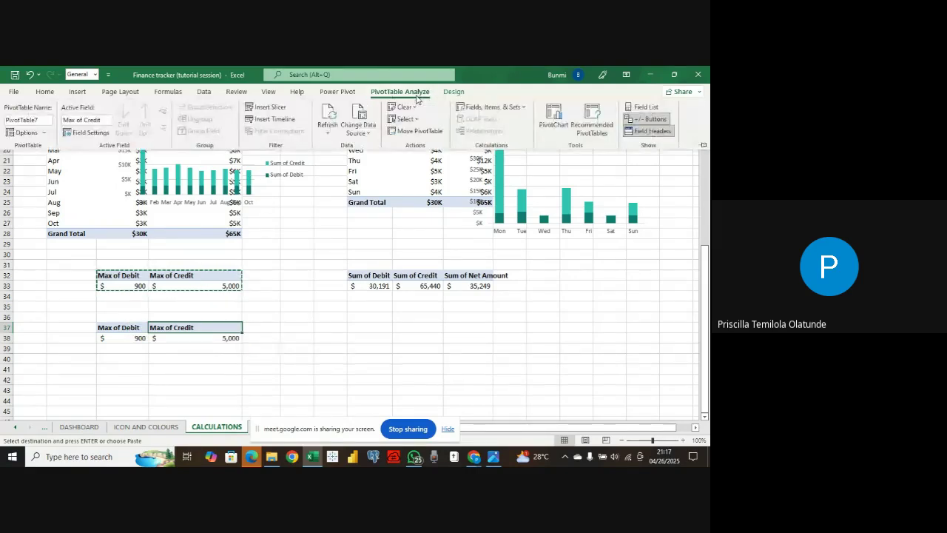
{"action": "left_click", "coordinate": [640, 107]}
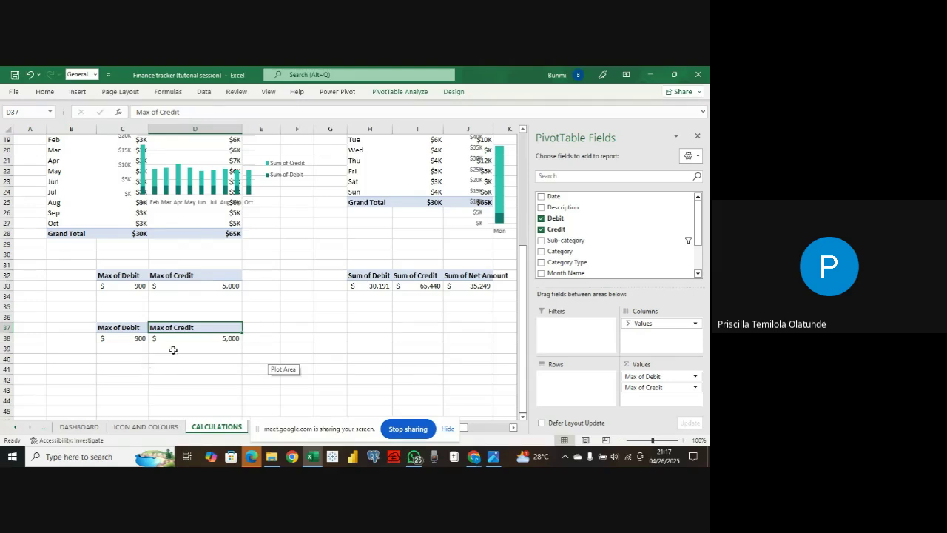
{"action": "scroll", "coordinate": [577, 255], "scroll_direction": "down", "scroll_amount": 2}
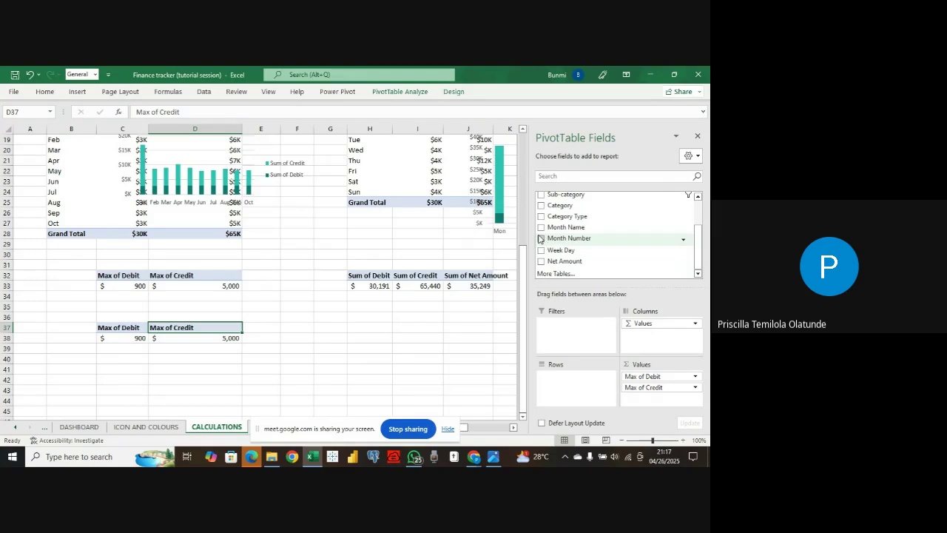
{"action": "left_click_drag", "start_coordinate": [539, 238], "coordinate": [568, 381]}
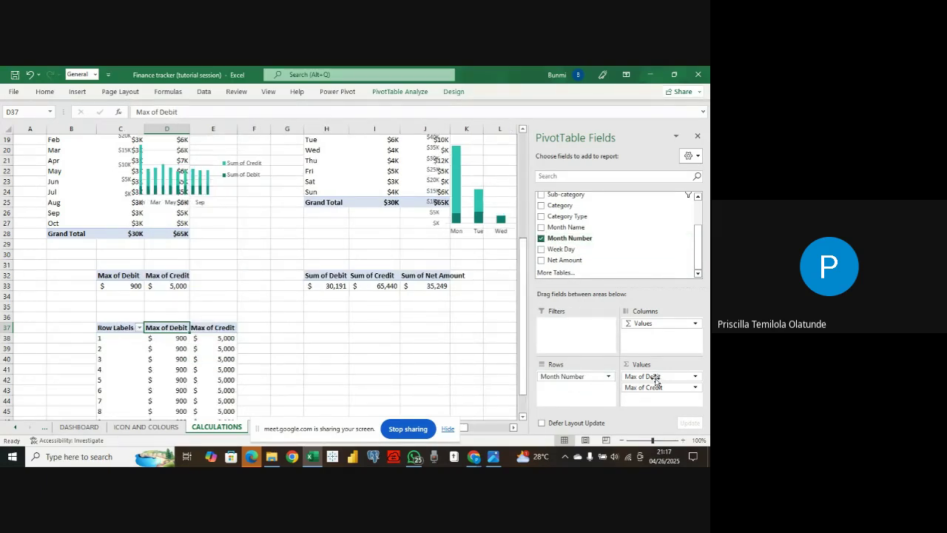
{"action": "left_click_drag", "start_coordinate": [657, 379], "coordinate": [473, 361]}
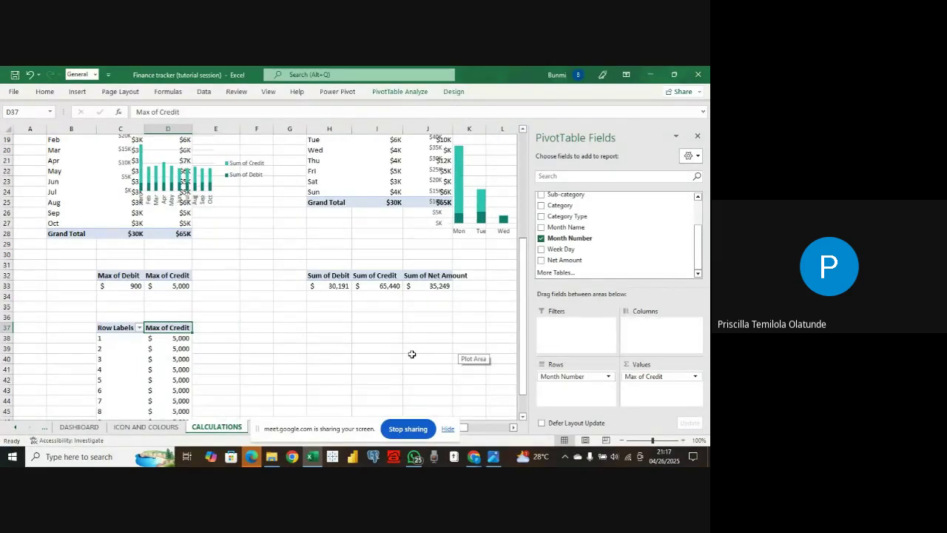
- Change the Credit value field in the pivot table at C37 to summarize by Sum
{"action": "scroll", "coordinate": [412, 354], "scroll_direction": "down", "scroll_amount": 2}
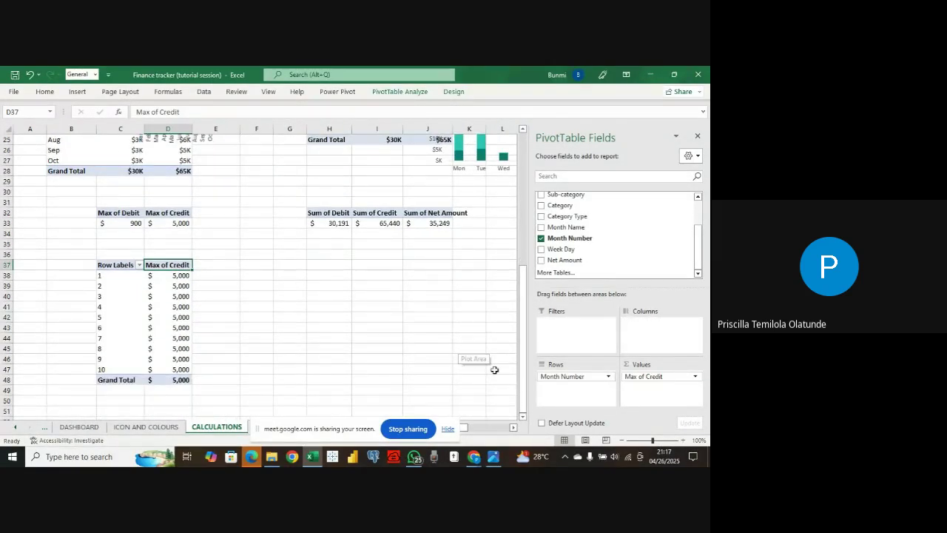
{"action": "left_click", "coordinate": [695, 379]}
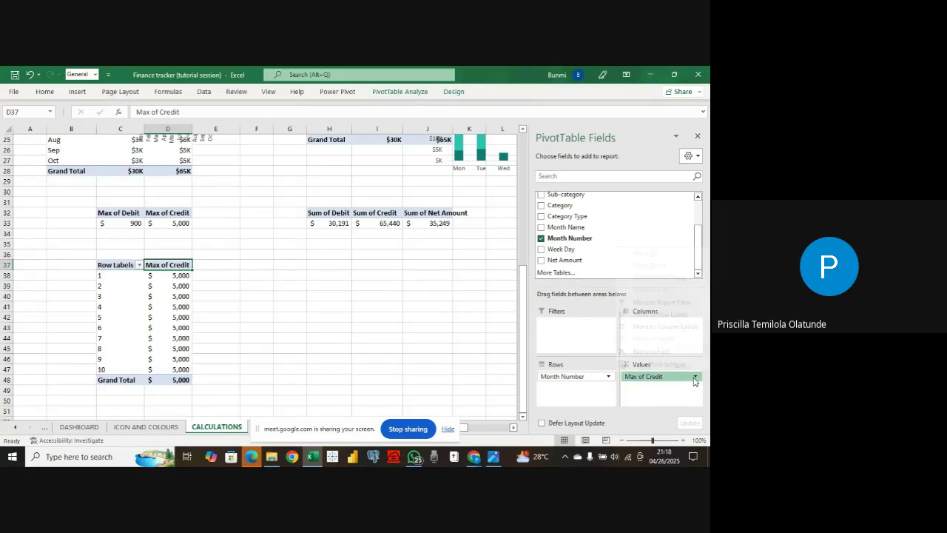
{"action": "left_click", "coordinate": [688, 367]}
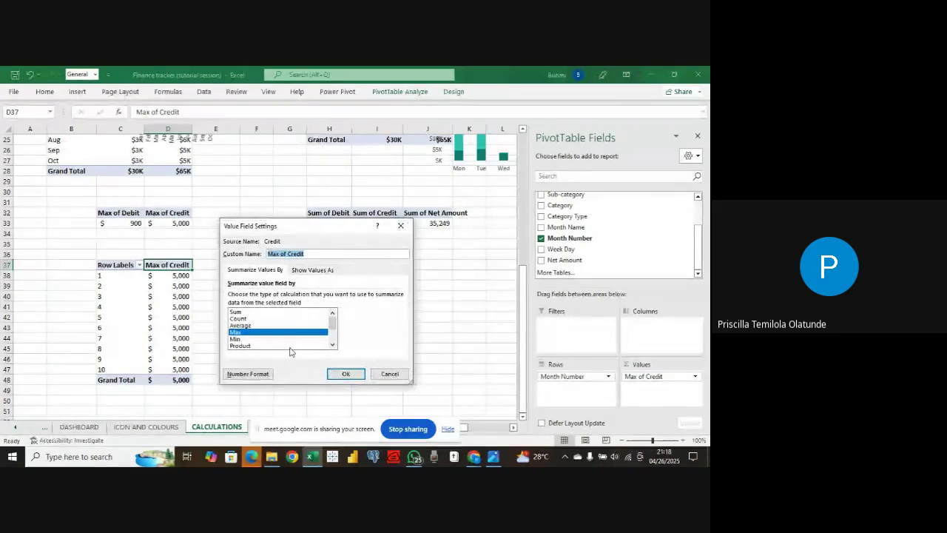
{"action": "left_click", "coordinate": [264, 312]}
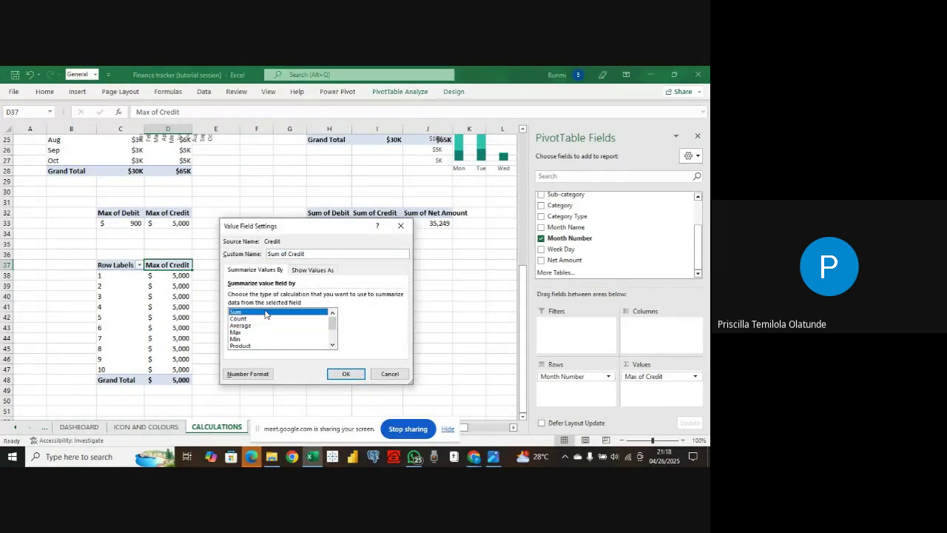
{"action": "left_click", "coordinate": [346, 373]}
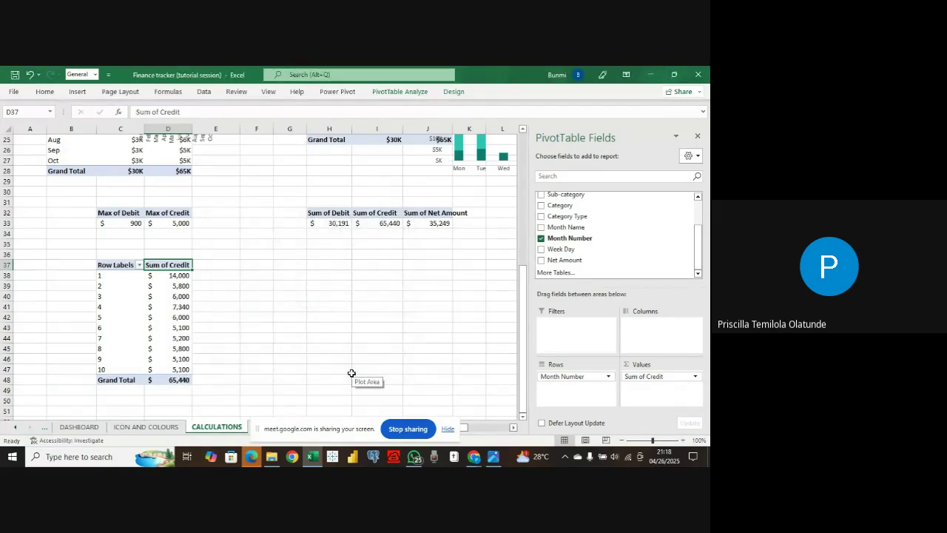
- Insert a 2-D line chart from the month number and Sum of Credit pivot table and place it beside the table
{"action": "left_click", "coordinate": [105, 274]}
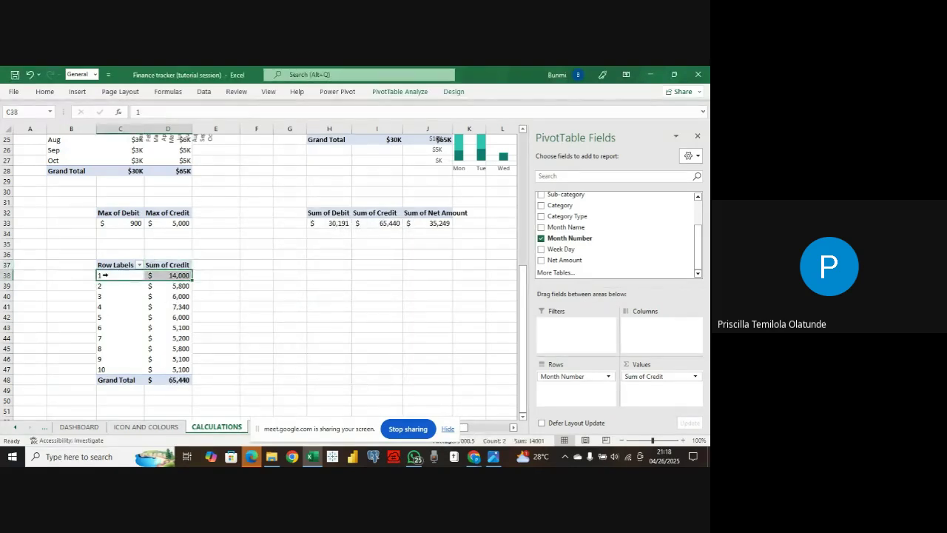
{"action": "left_click", "coordinate": [77, 92]}
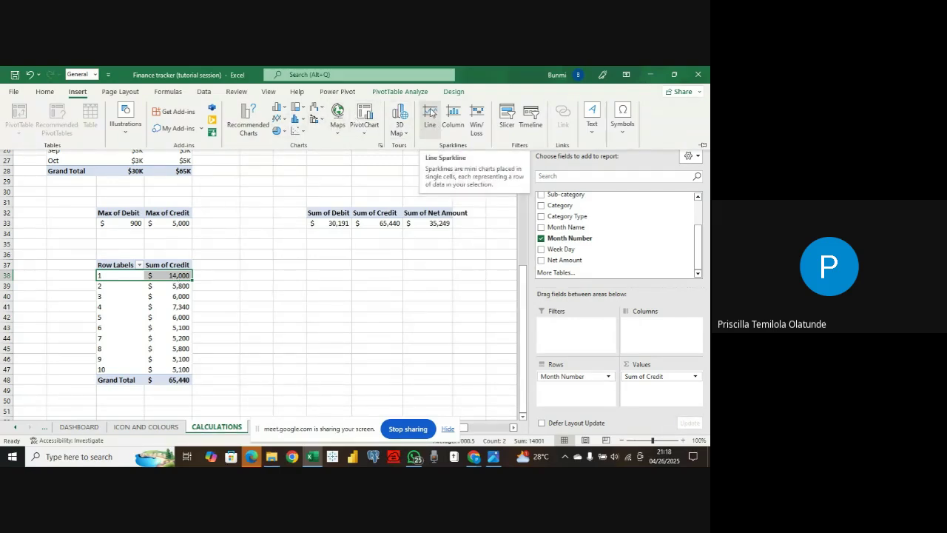
{"action": "left_click", "coordinate": [280, 122]}
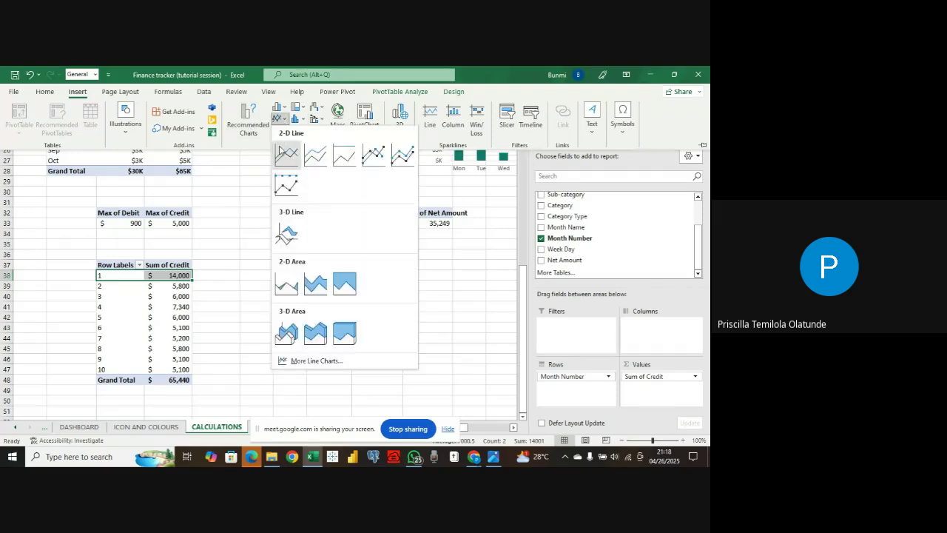
{"action": "left_click", "coordinate": [284, 154]}
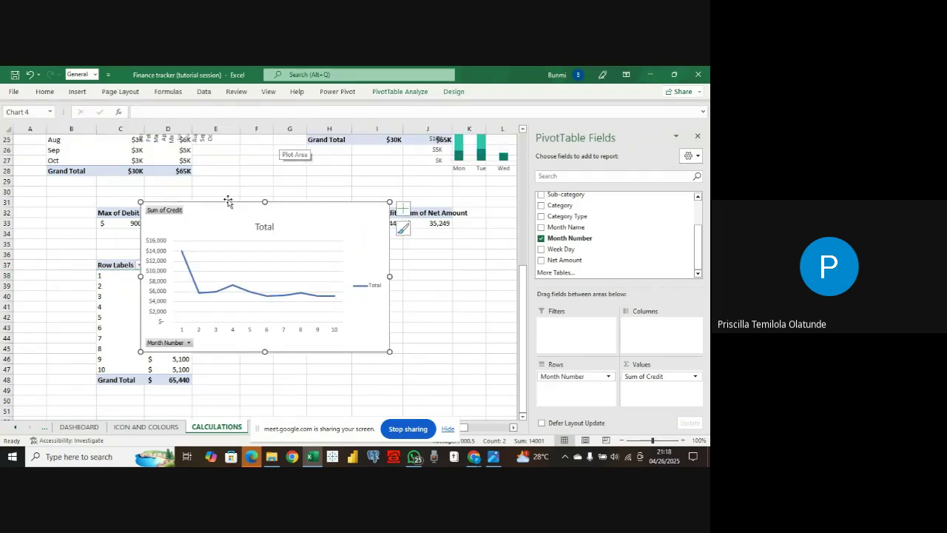
{"action": "left_click_drag", "start_coordinate": [228, 204], "coordinate": [293, 210]}
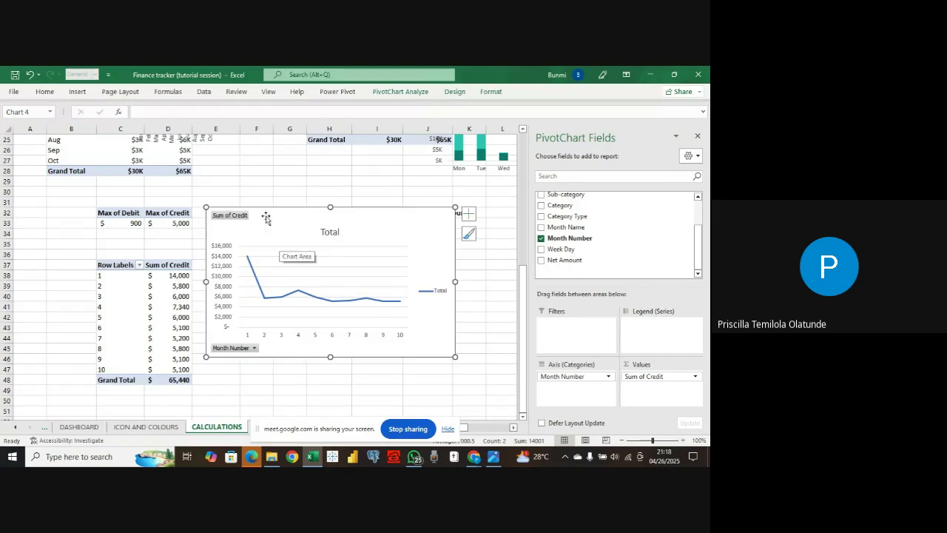
- Hide all field buttons on the line chart and set its chart area to no fill and no border line
{"action": "right_click", "coordinate": [240, 215]}
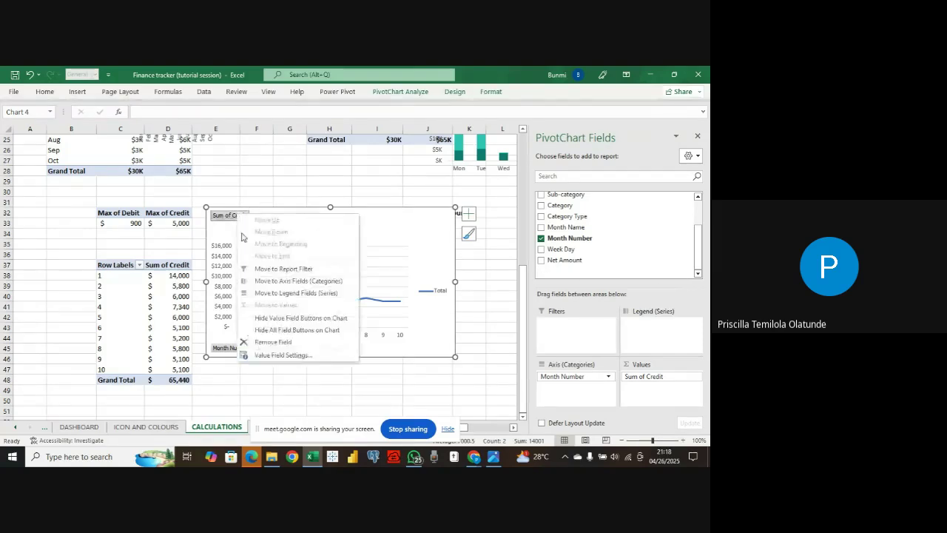
{"action": "left_click", "coordinate": [279, 330]}
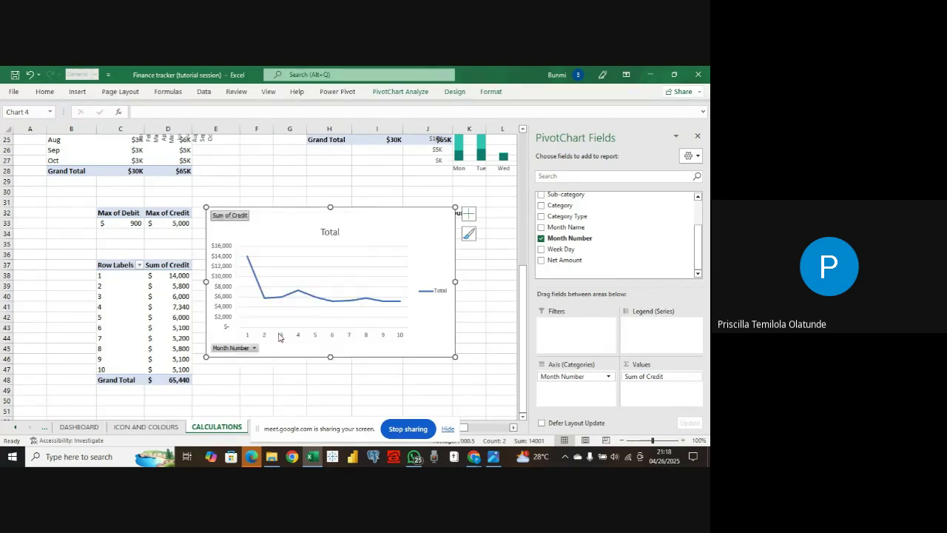
{"action": "right_click", "coordinate": [316, 222]}
{"action": "left_click", "coordinate": [404, 411]}
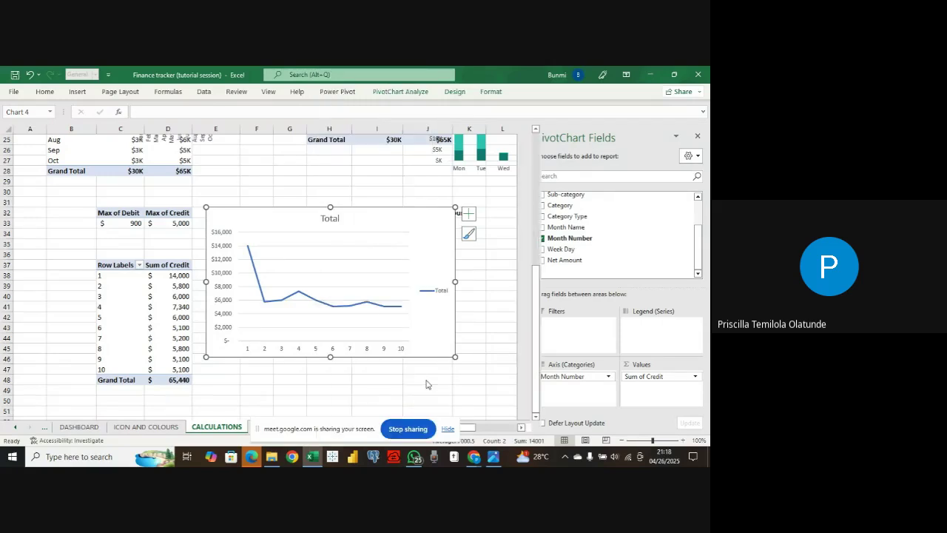
{"action": "left_click", "coordinate": [564, 213]}
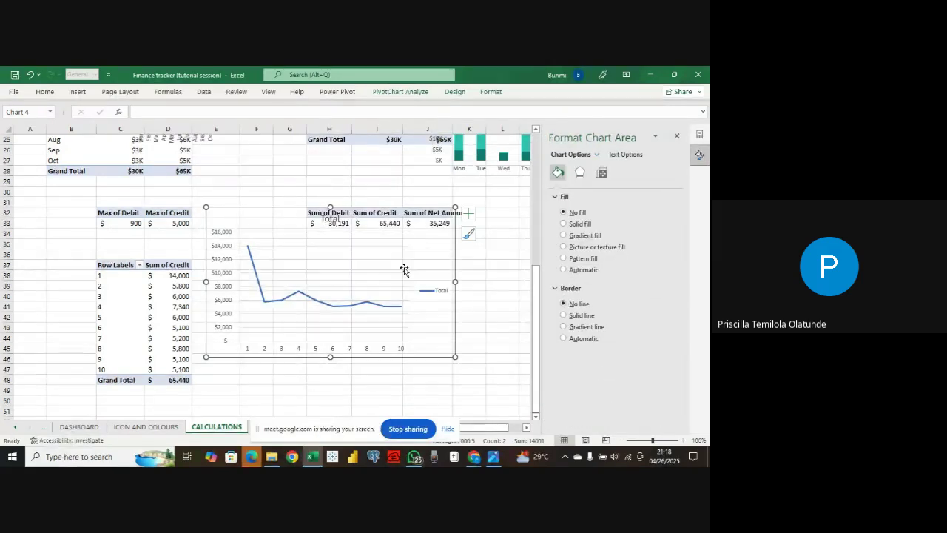
- Remove the gridlines, the legend and both the horizontal and vertical axes from the line chart
{"action": "left_click", "coordinate": [469, 214]}
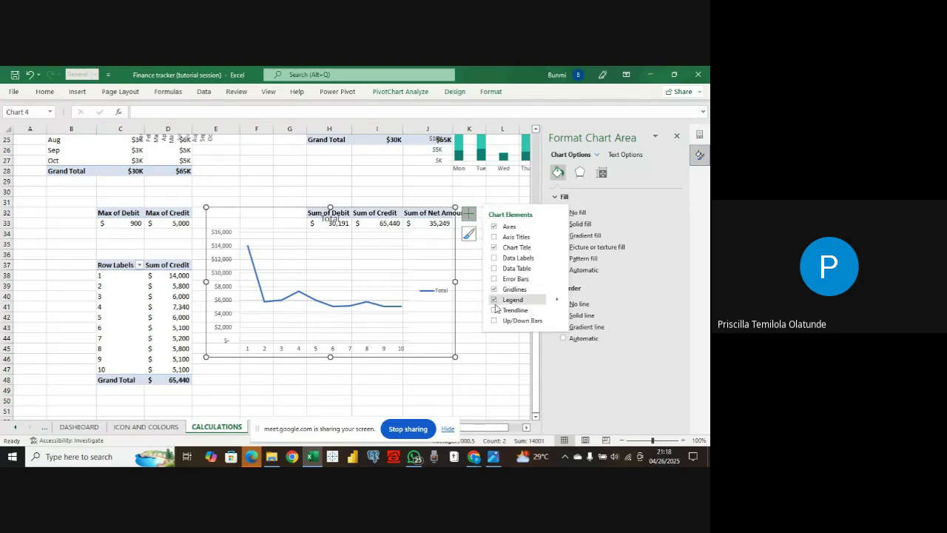
{"action": "left_click", "coordinate": [494, 289]}
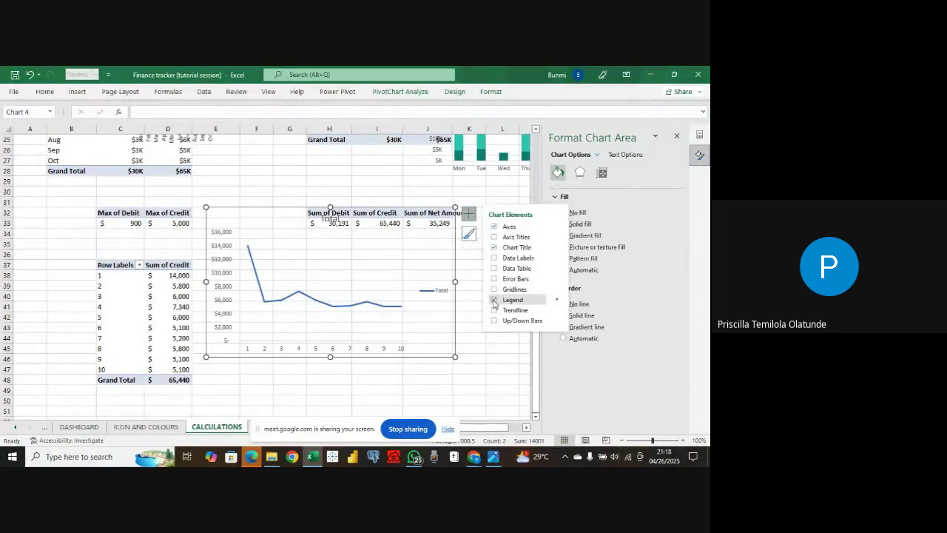
{"action": "left_click", "coordinate": [494, 300]}
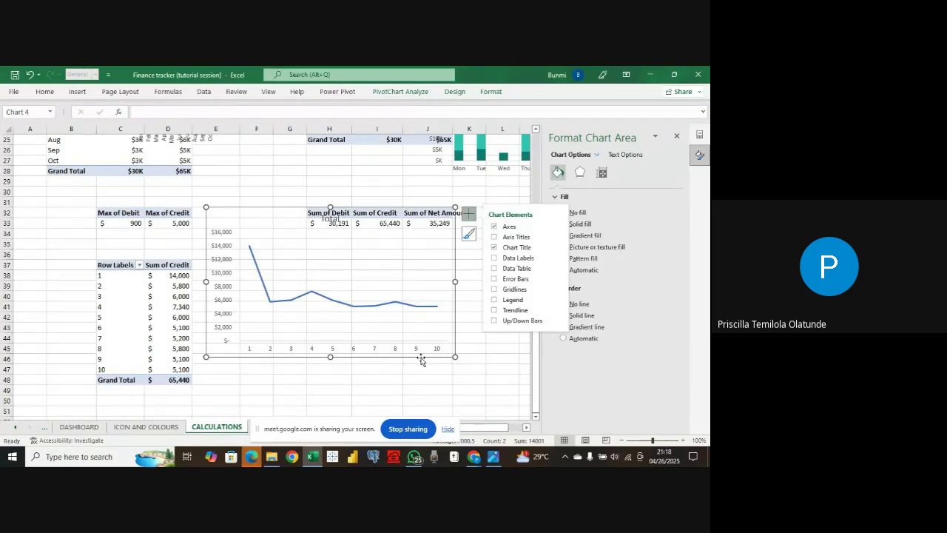
{"action": "left_click", "coordinate": [436, 350]}
{"action": "key", "text": "Delete"}
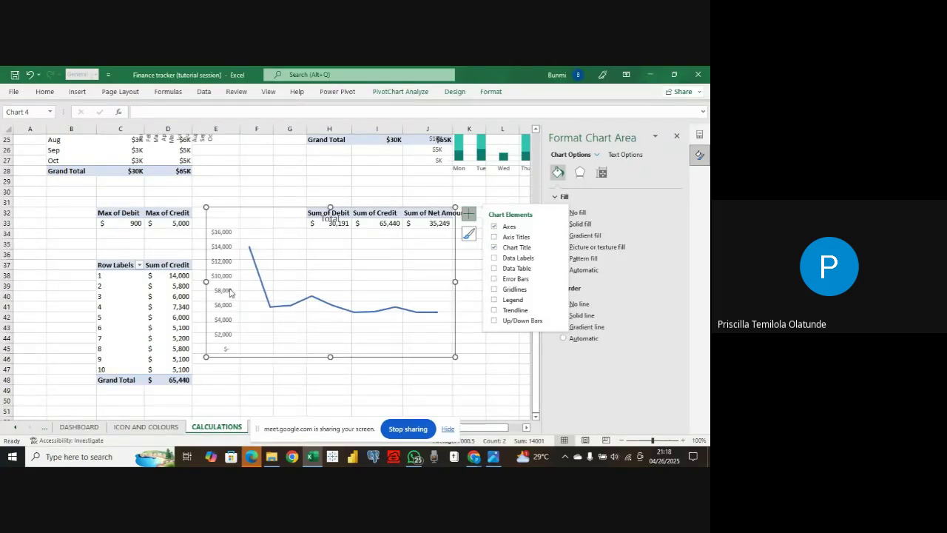
{"action": "left_click", "coordinate": [222, 236]}
{"action": "key", "text": "Delete"}
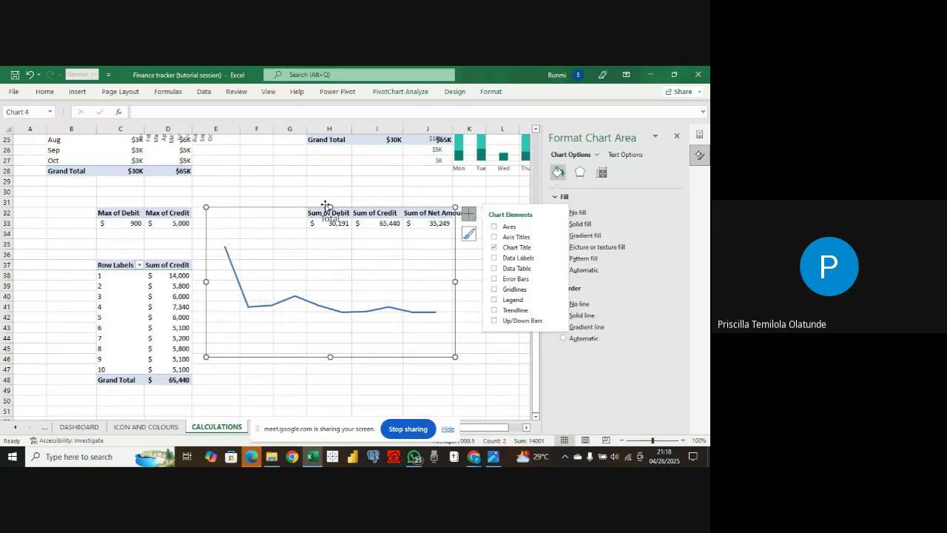
- Reduce the line chart's height and width so it starts level with row 37, and delete its Total title
{"action": "left_click_drag", "start_coordinate": [331, 206], "coordinate": [330, 261]}
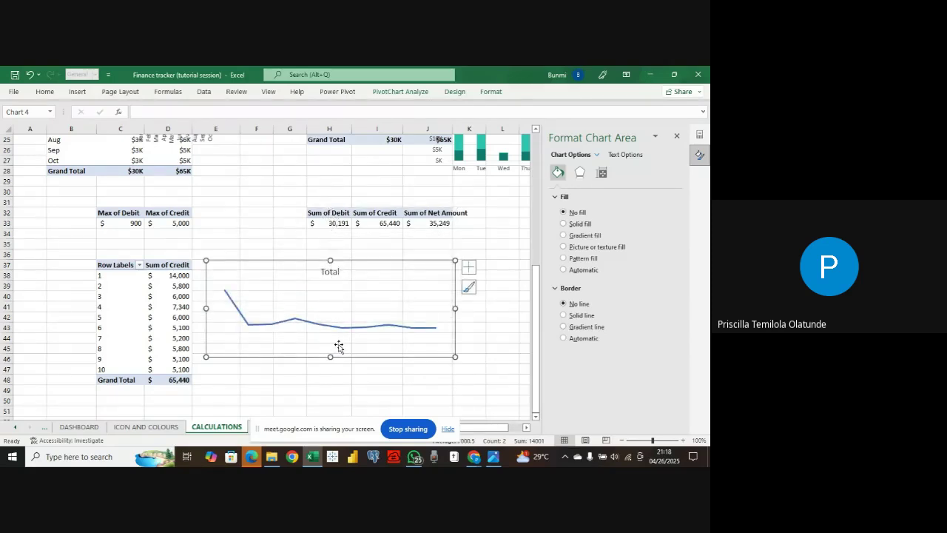
{"action": "left_click_drag", "start_coordinate": [455, 307], "coordinate": [389, 308]}
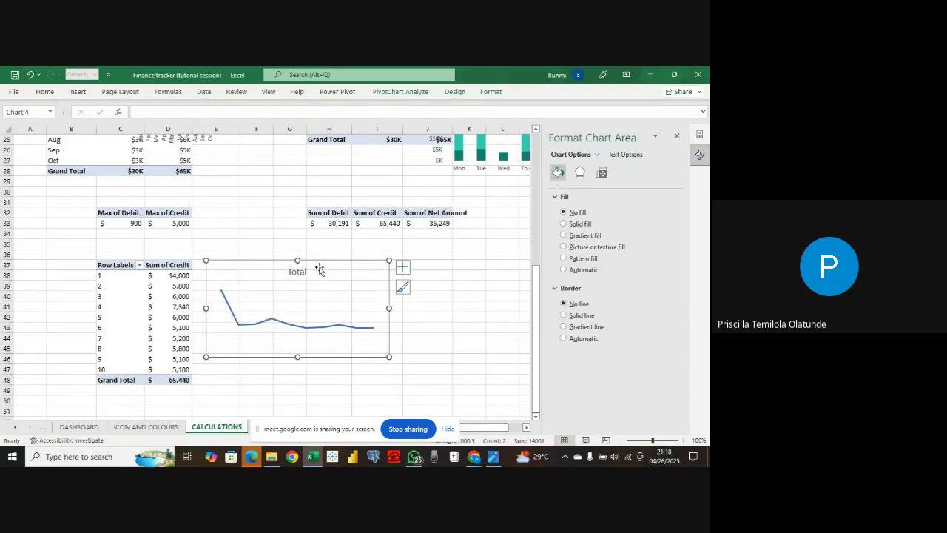
{"action": "left_click", "coordinate": [298, 271]}
{"action": "key", "text": "Delete"}
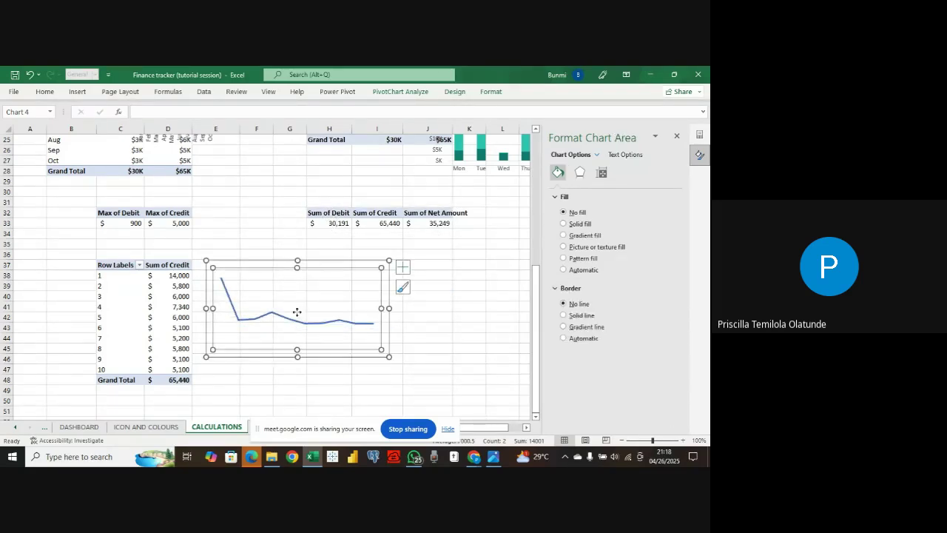
- Shrink the line chart to sparkline size, spanning about columns F to H and rows 39 to 42
{"action": "left_click", "coordinate": [298, 315]}
{"action": "left_click_drag", "start_coordinate": [296, 359], "coordinate": [299, 322]}
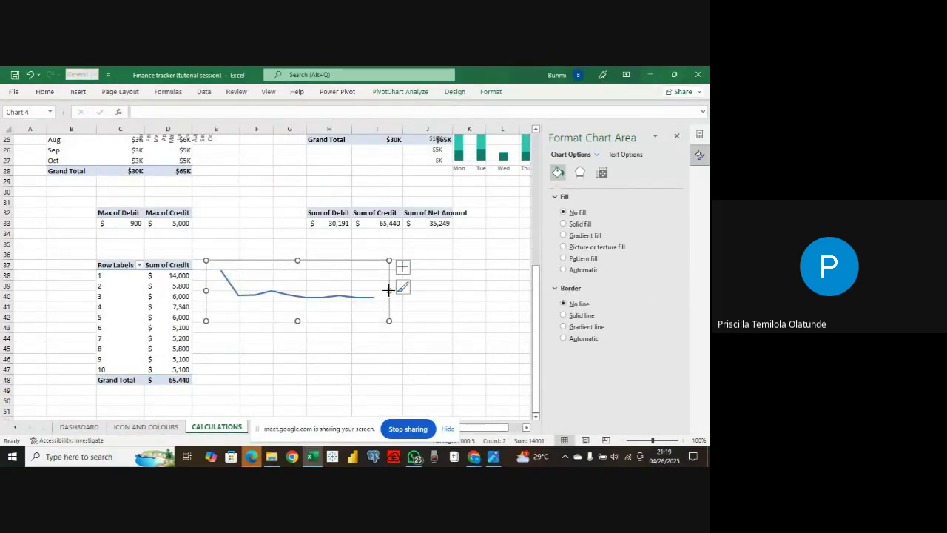
{"action": "left_click_drag", "start_coordinate": [391, 290], "coordinate": [326, 290]}
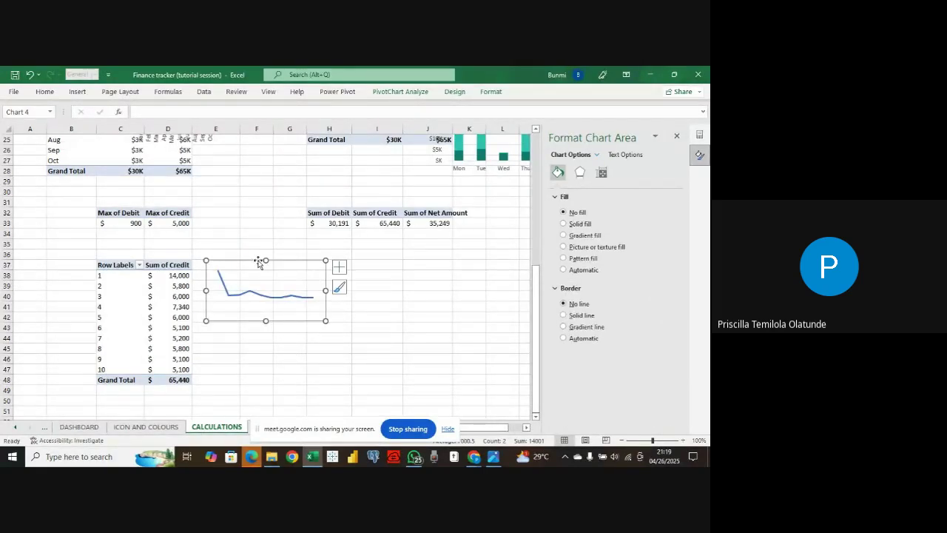
{"action": "left_click_drag", "start_coordinate": [266, 260], "coordinate": [265, 270]}
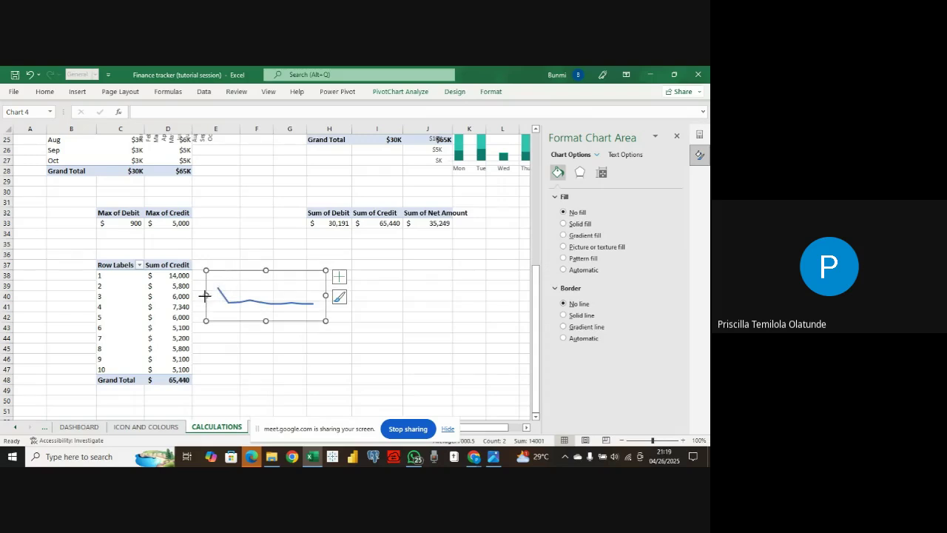
{"action": "left_click_drag", "start_coordinate": [205, 296], "coordinate": [225, 295]}
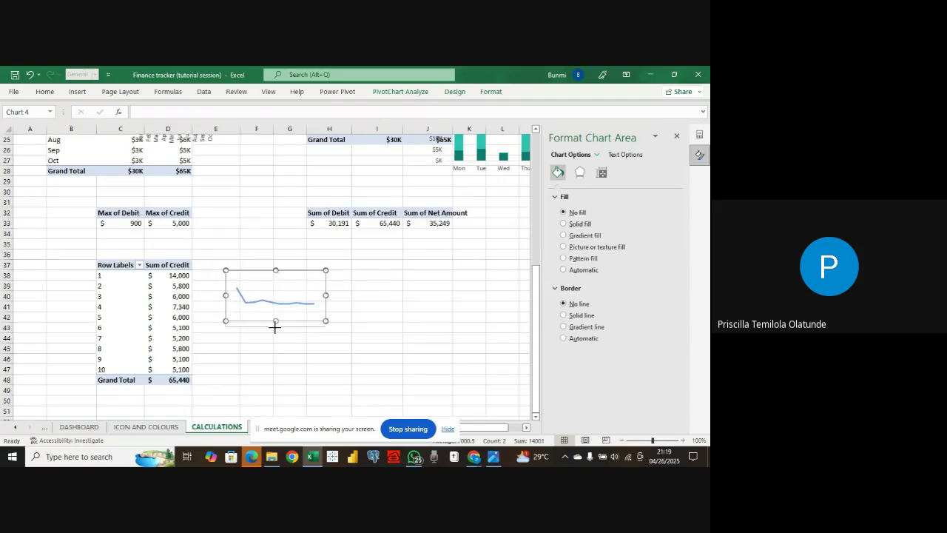
{"action": "left_click_drag", "start_coordinate": [275, 326], "coordinate": [275, 326]}
{"action": "left_click_drag", "start_coordinate": [226, 296], "coordinate": [242, 296]}
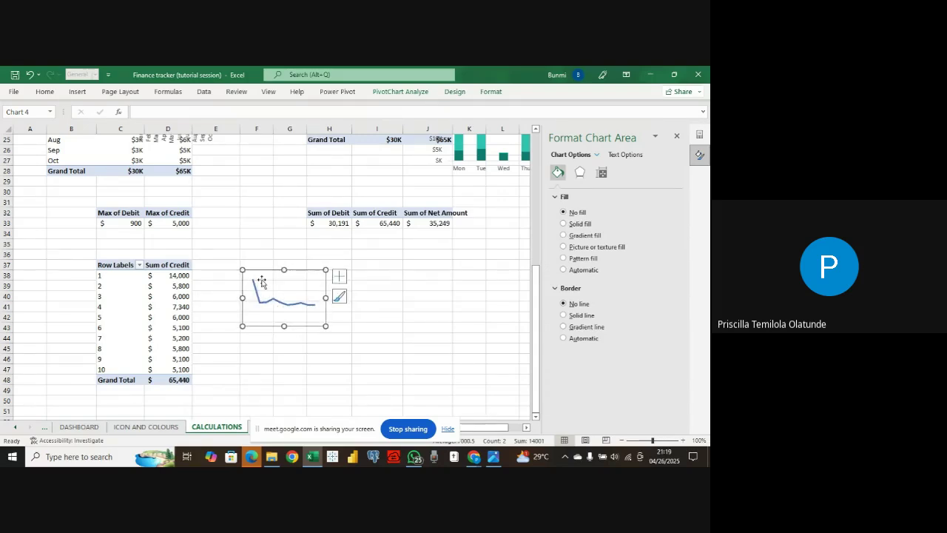
{"action": "left_click_drag", "start_coordinate": [284, 270], "coordinate": [284, 285]}
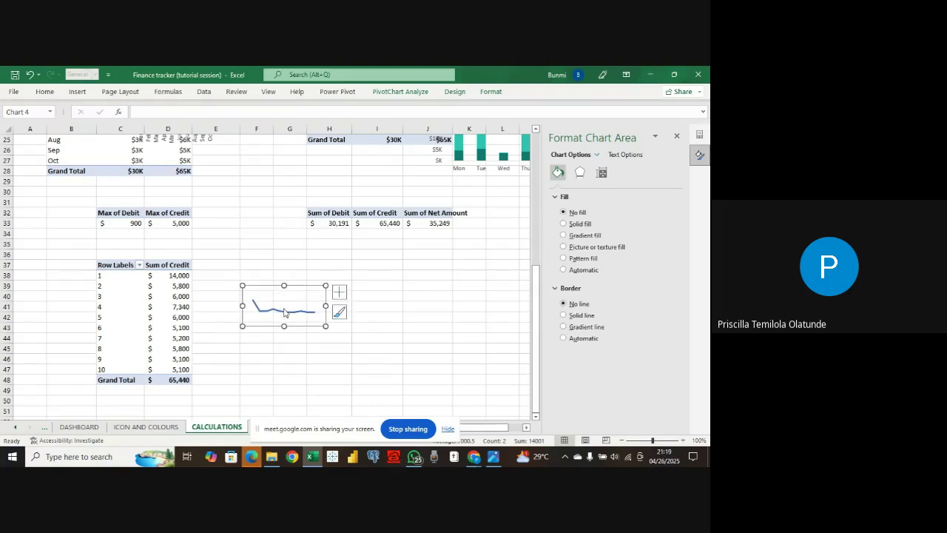
- Recolor the Sum of Credit line with the light teal from the recent colors
{"action": "left_click", "coordinate": [284, 308]}
{"action": "left_click", "coordinate": [666, 281]}
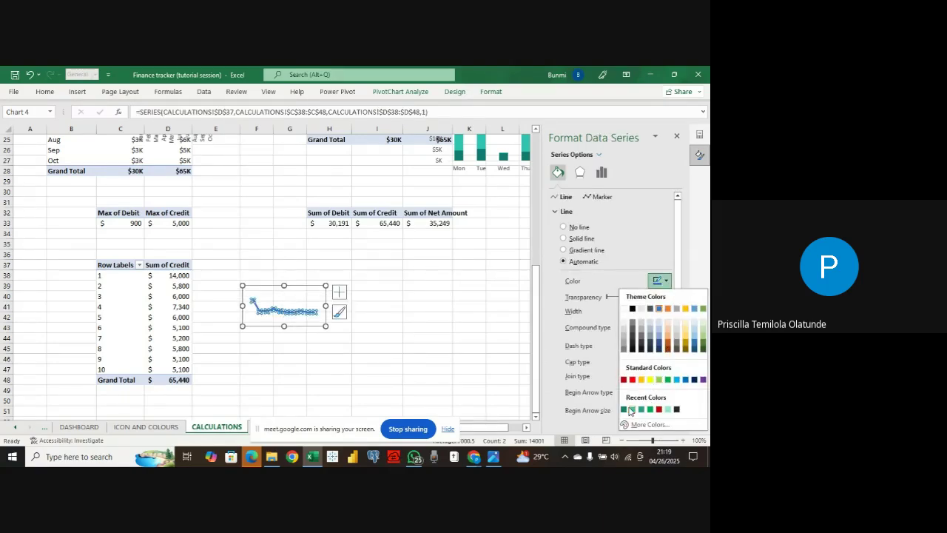
{"action": "left_click", "coordinate": [631, 409]}
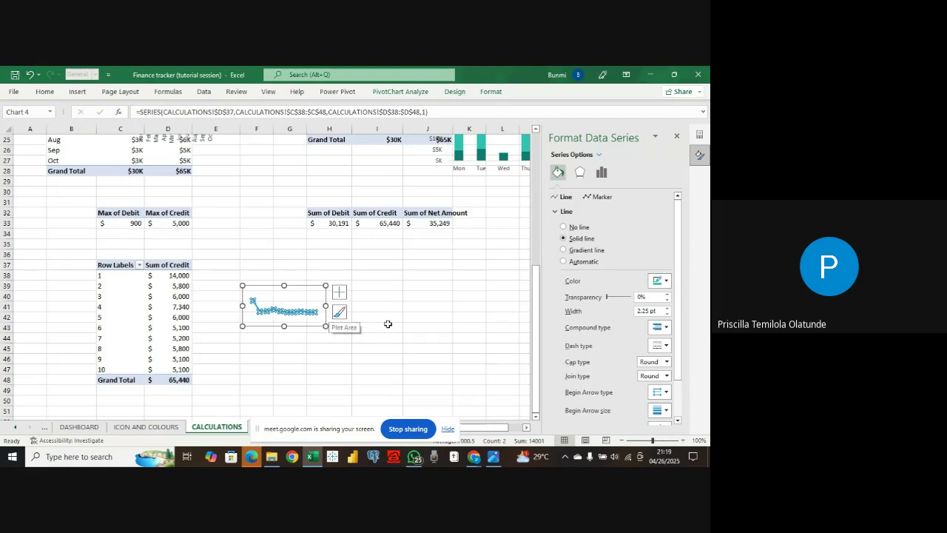
{"action": "left_click", "coordinate": [381, 326]}
- Copy the small credit line chart and paste it onto the Income card on the DASHBOARD sheet
{"action": "left_click", "coordinate": [311, 312]}
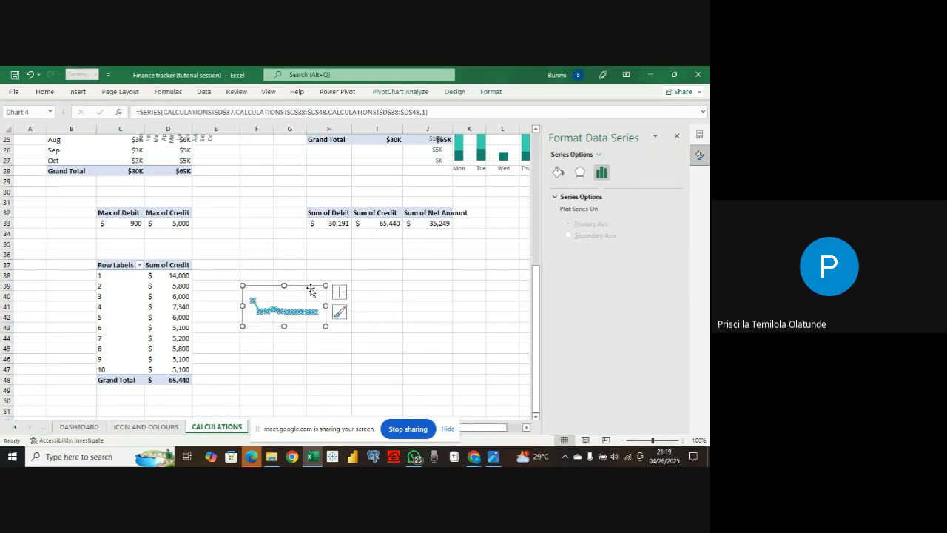
{"action": "right_click", "coordinate": [311, 293]}
{"action": "left_click", "coordinate": [338, 124]}
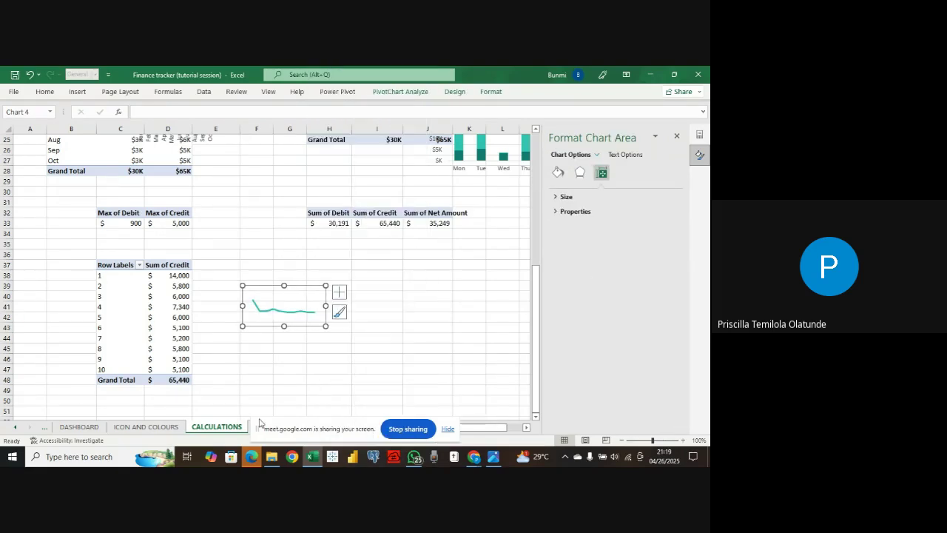
{"action": "left_click", "coordinate": [80, 426]}
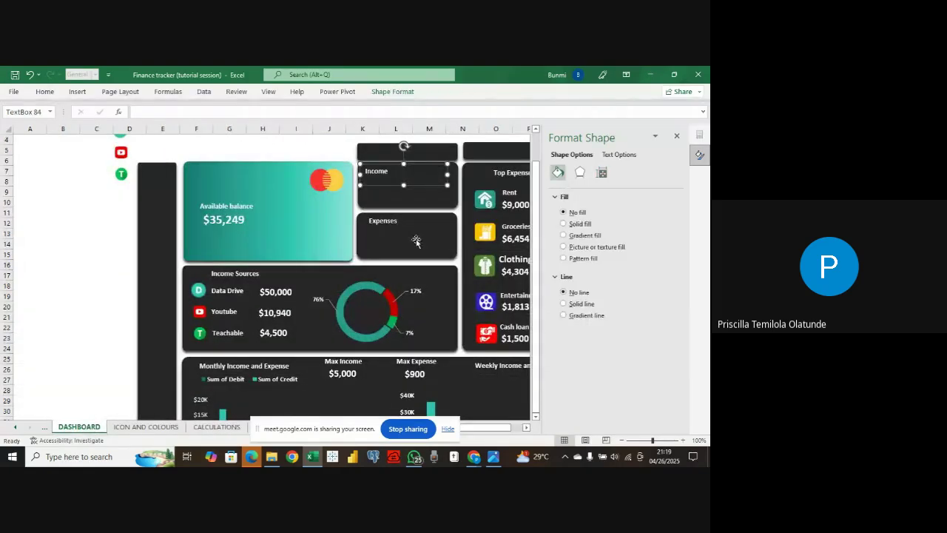
{"action": "left_click", "coordinate": [378, 197]}
{"action": "right_click", "coordinate": [378, 196]}
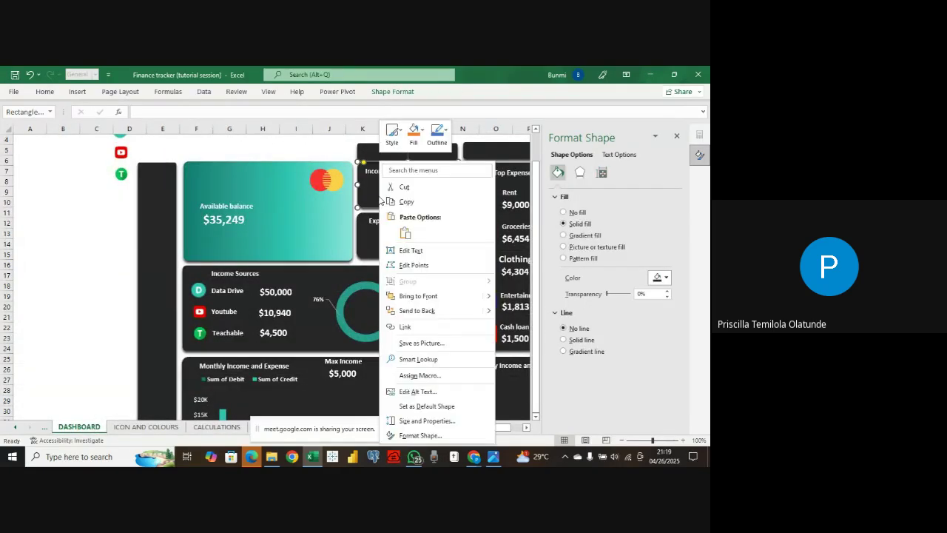
{"action": "left_click", "coordinate": [403, 234]}
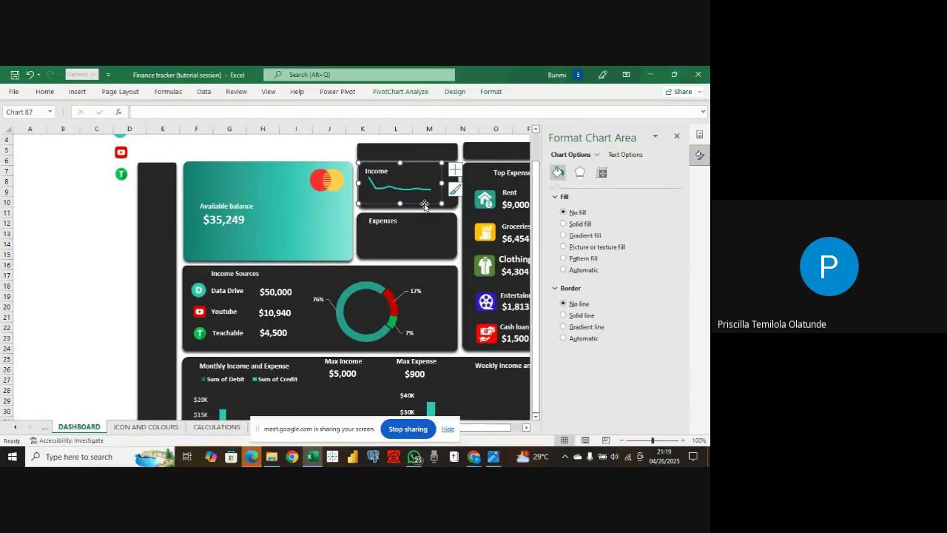
- Move the small line chart toward the lower-right corner of the Income card
{"action": "left_click_drag", "start_coordinate": [425, 205], "coordinate": [450, 212]}
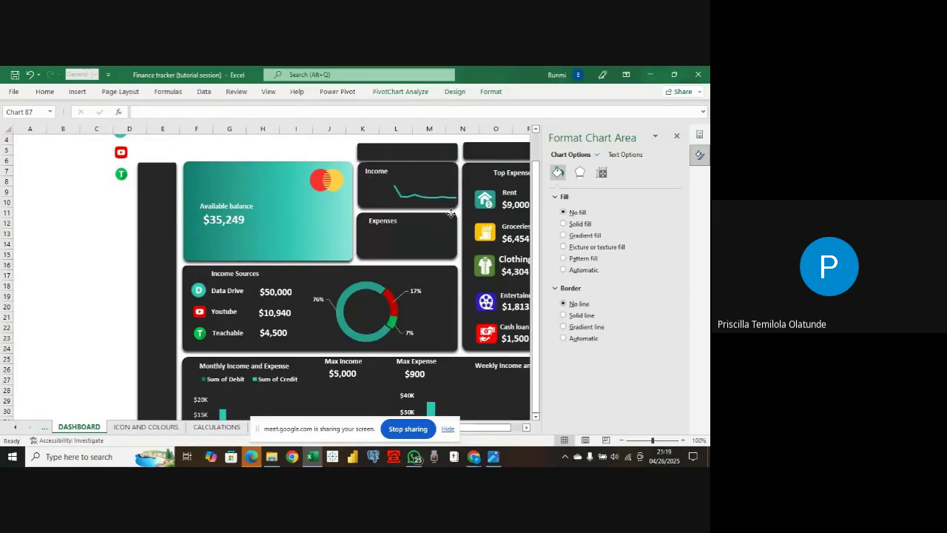
{"action": "left_click", "coordinate": [429, 205]}
{"action": "left_click", "coordinate": [387, 238]}
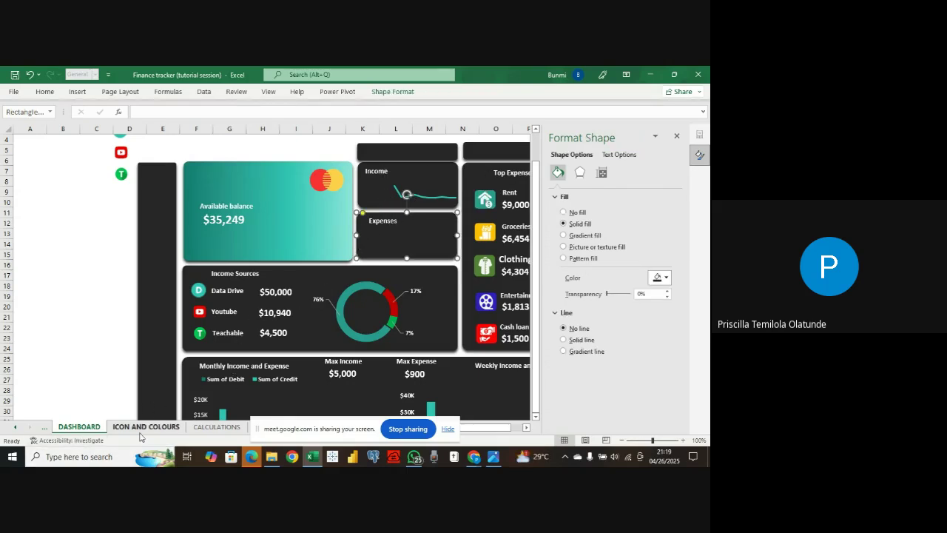
{"action": "left_click", "coordinate": [217, 429]}
{"action": "left_click", "coordinate": [146, 427]}
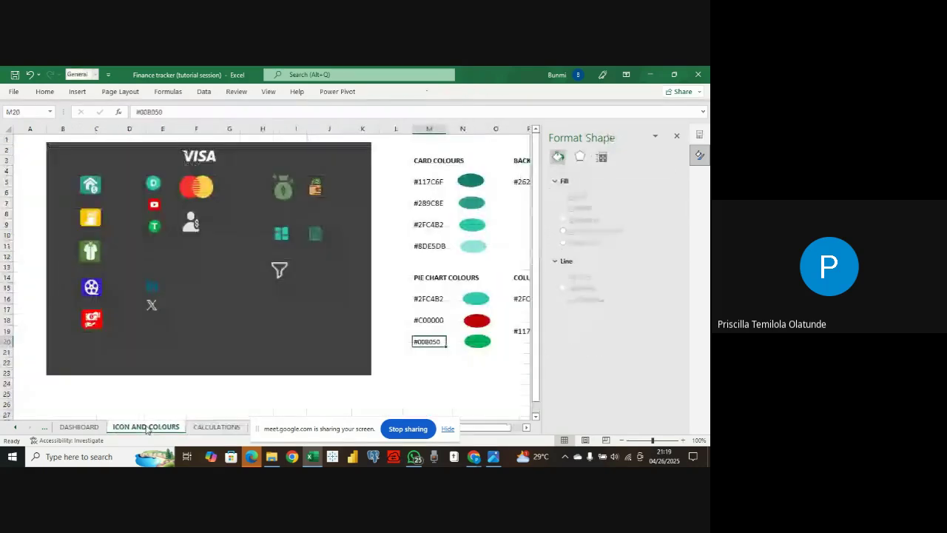
{"action": "left_click", "coordinate": [82, 425]}
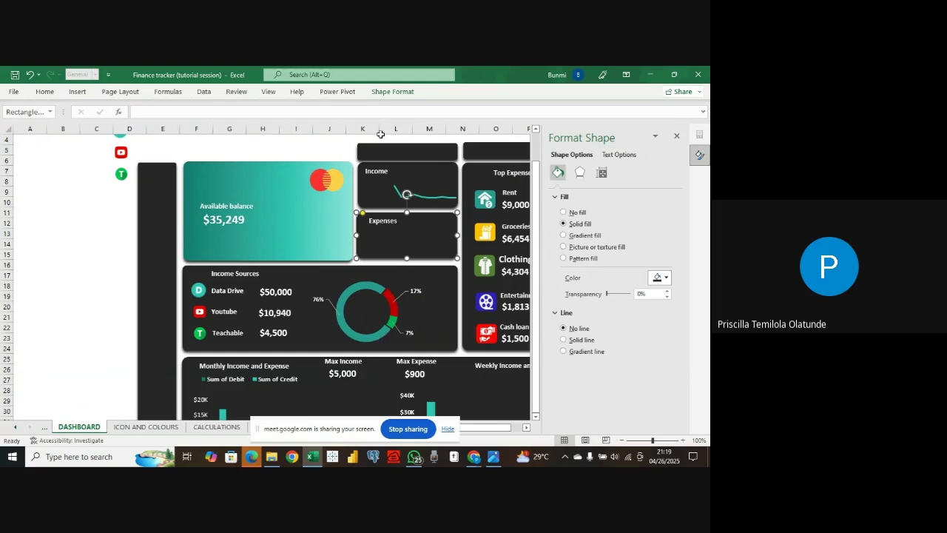
- Duplicate the Income card's label, place the copy beneath it and clear the copy's text
{"action": "left_click", "coordinate": [384, 183]}
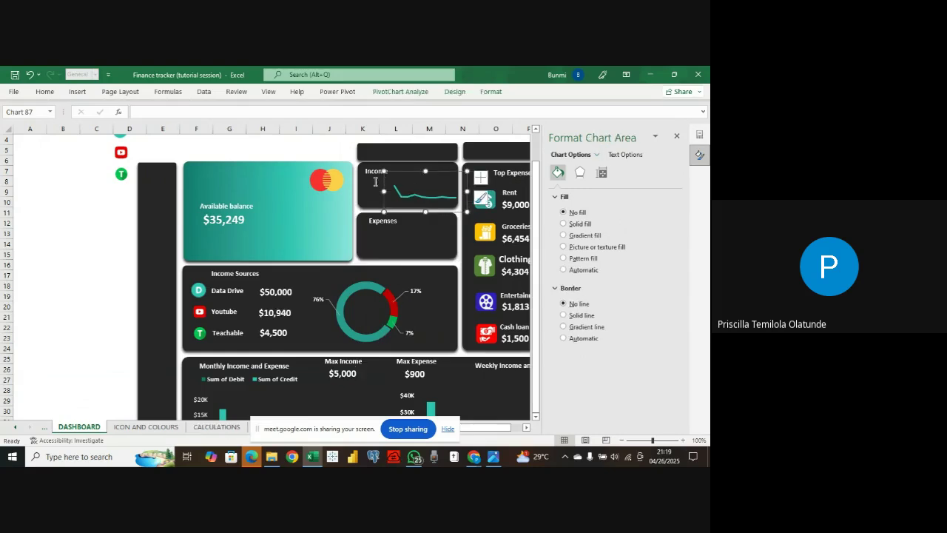
{"action": "left_click", "coordinate": [375, 173]}
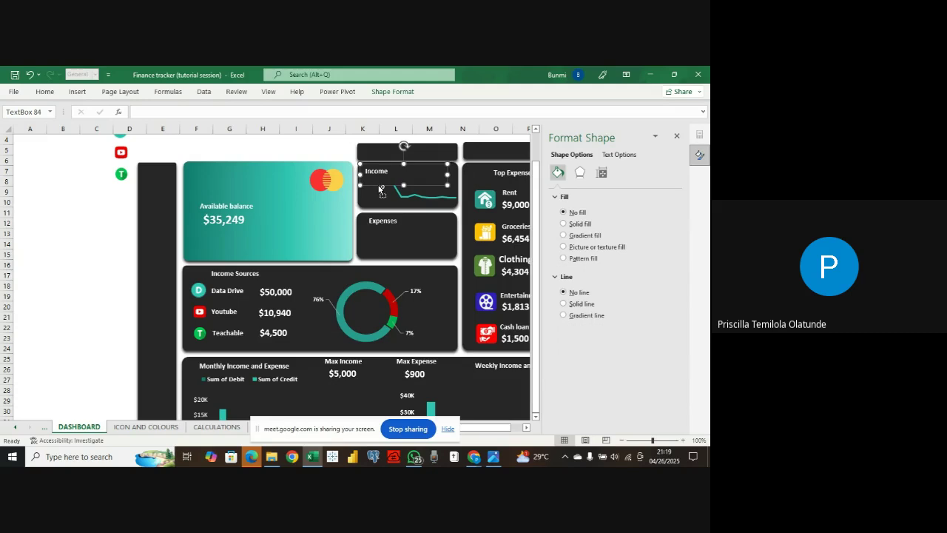
{"action": "key", "text": "ctrl+d"}
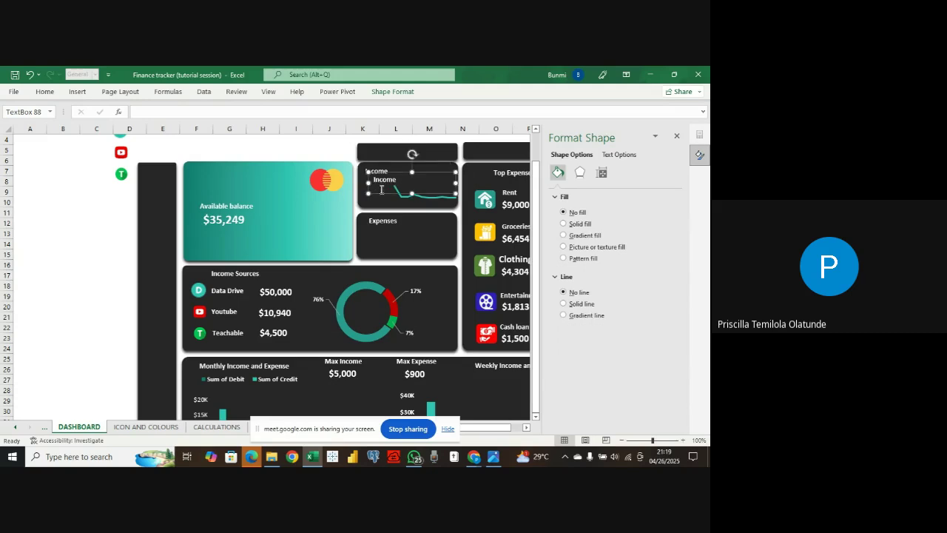
{"action": "left_click_drag", "start_coordinate": [379, 194], "coordinate": [373, 202]}
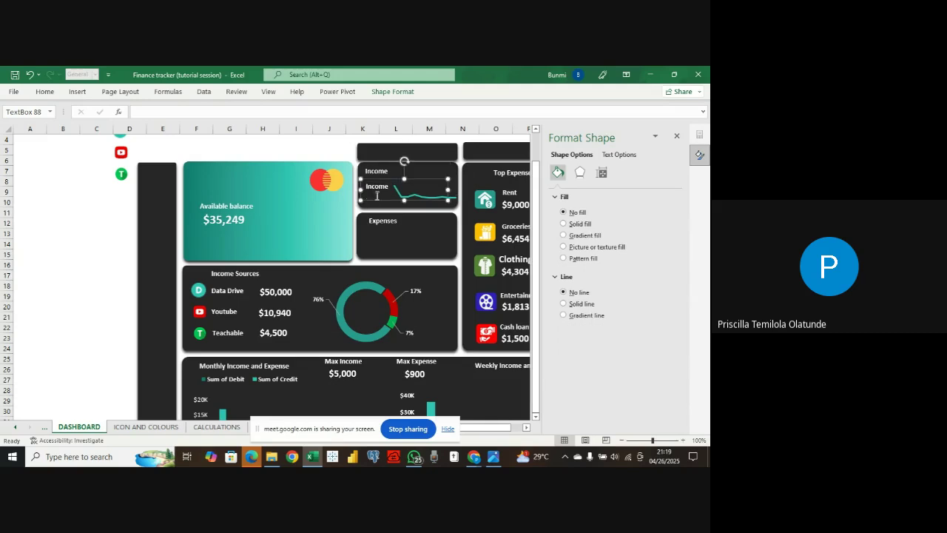
{"action": "left_click", "coordinate": [389, 188]}
{"action": "key", "text": "BackSpace"}
- Try to link the empty text box under the Income label to a cell on the CALCULATIONS sheet
{"action": "left_click", "coordinate": [135, 111]}
{"action": "type", "text": "="}
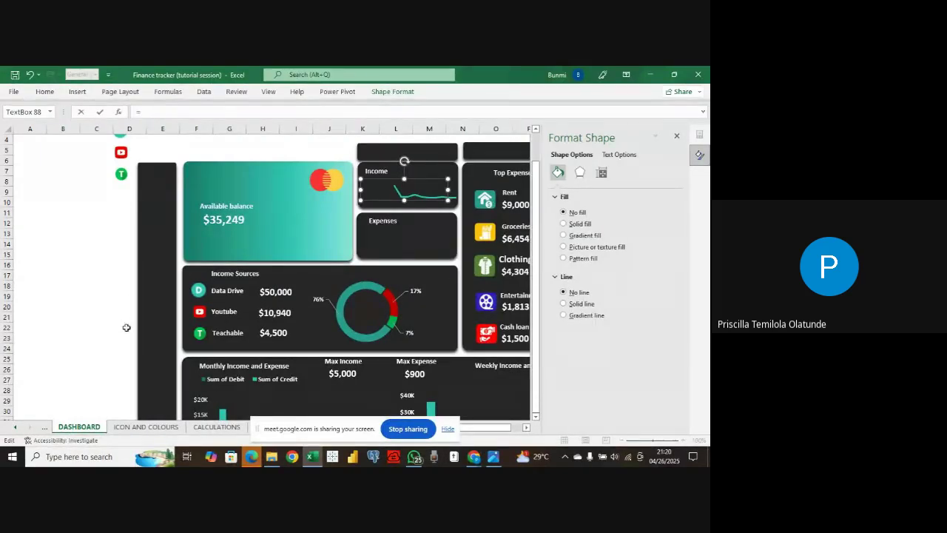
{"action": "left_click", "coordinate": [198, 429]}
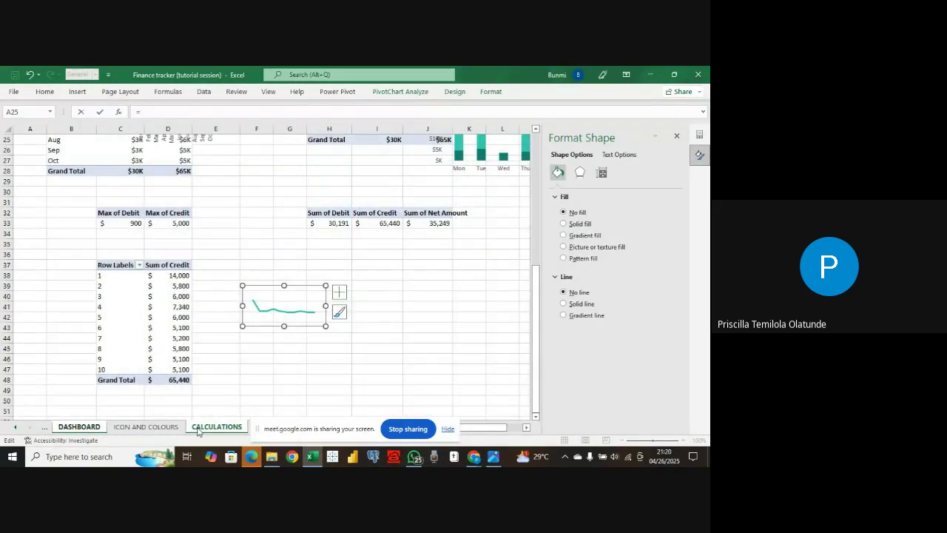
{"action": "left_click", "coordinate": [80, 427]}
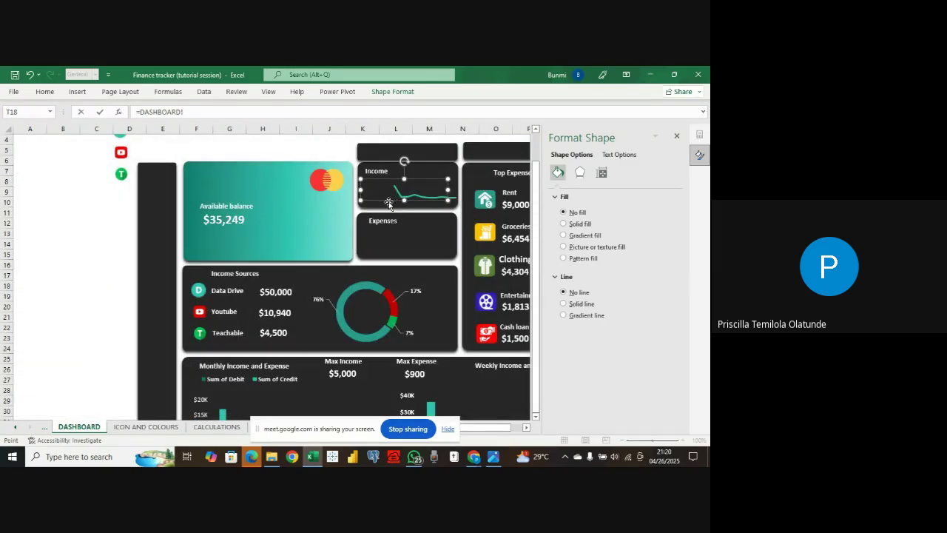
{"action": "left_click", "coordinate": [388, 203]}
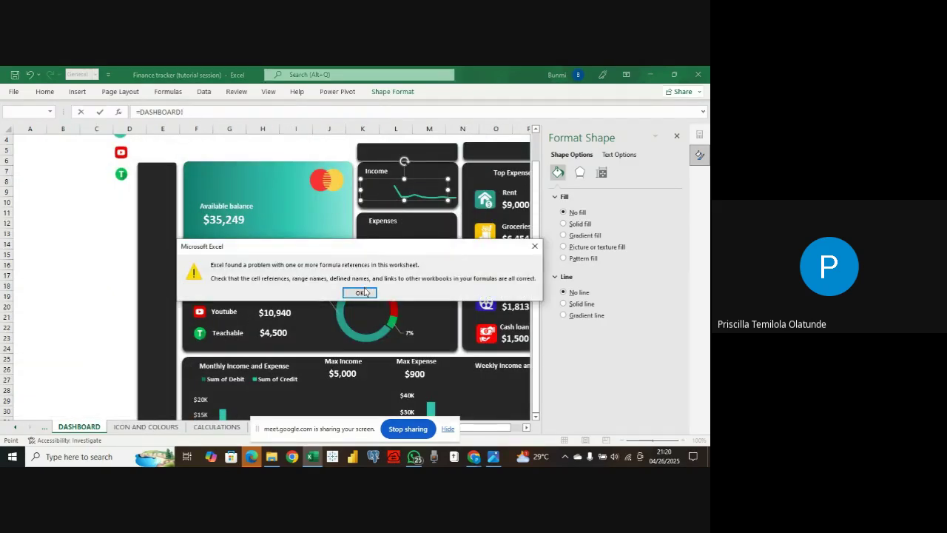
{"action": "left_click", "coordinate": [535, 246]}
{"action": "left_click", "coordinate": [249, 112]}
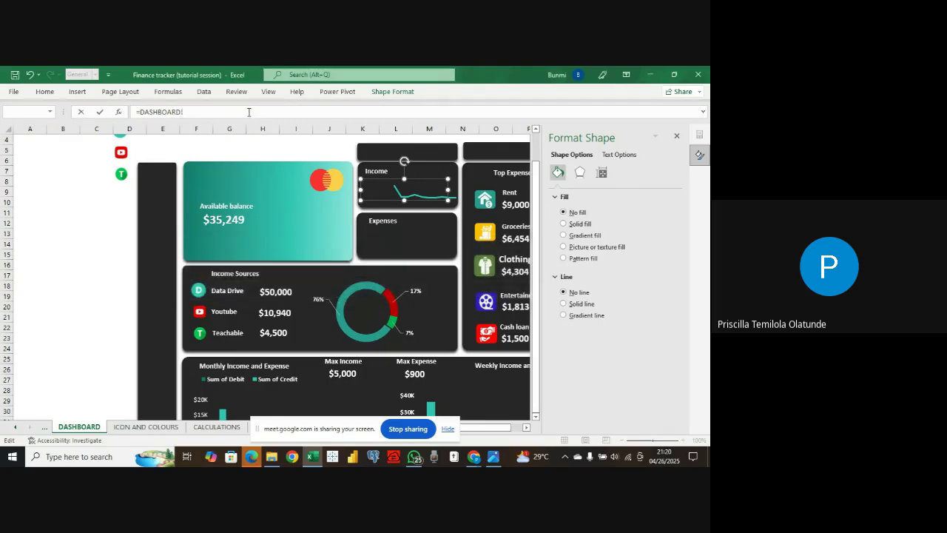
{"action": "key", "text": "BackSpace"}
{"action": "key", "text": "Escape"}
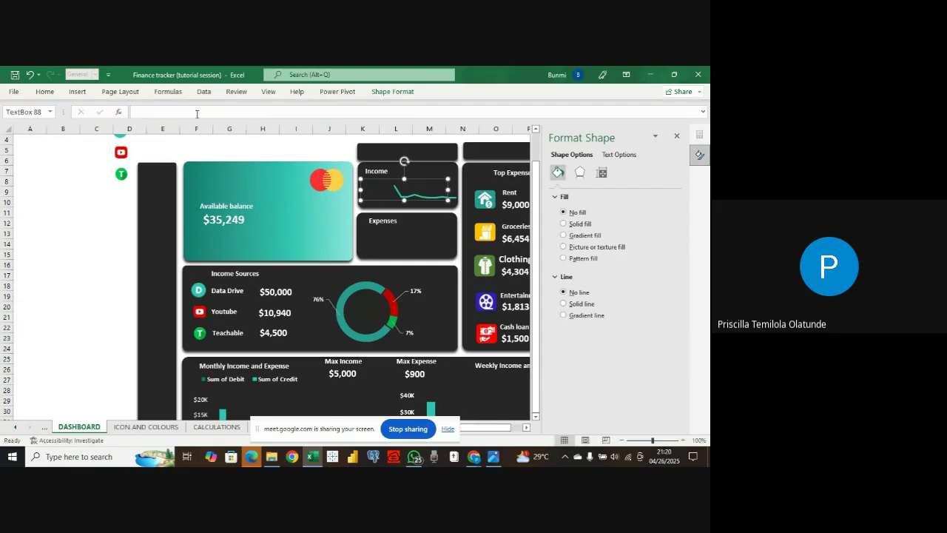
{"action": "left_click", "coordinate": [195, 112]}
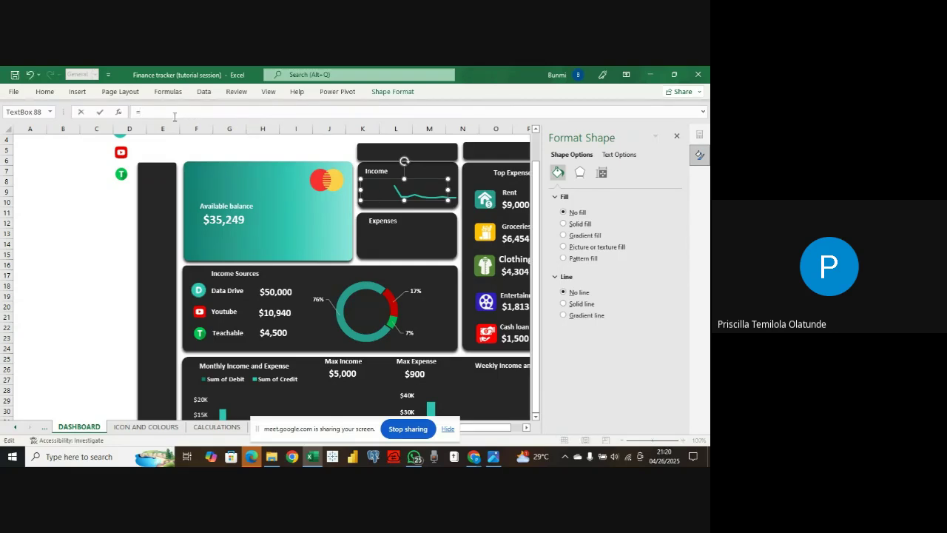
{"action": "left_click", "coordinate": [197, 426]}
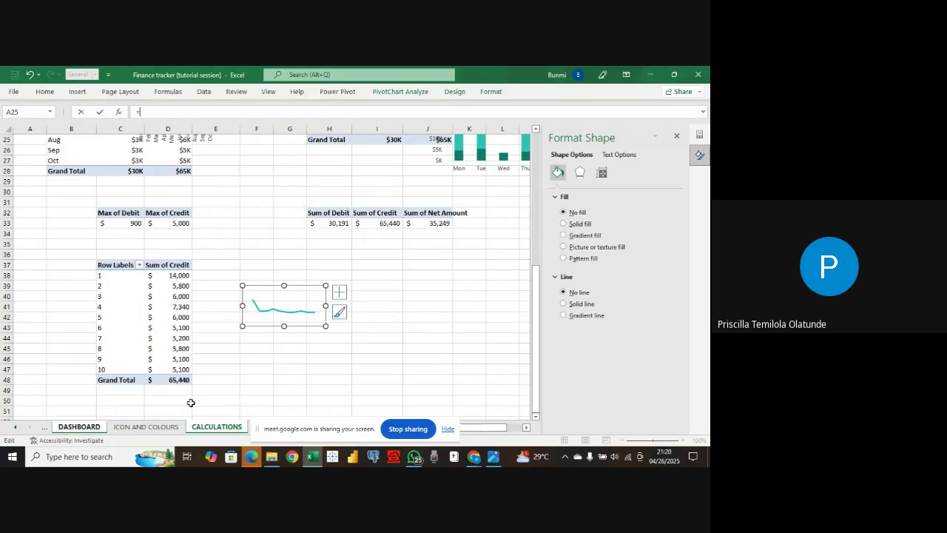
{"action": "left_click", "coordinate": [80, 427]}
{"action": "left_click", "coordinate": [444, 200]}
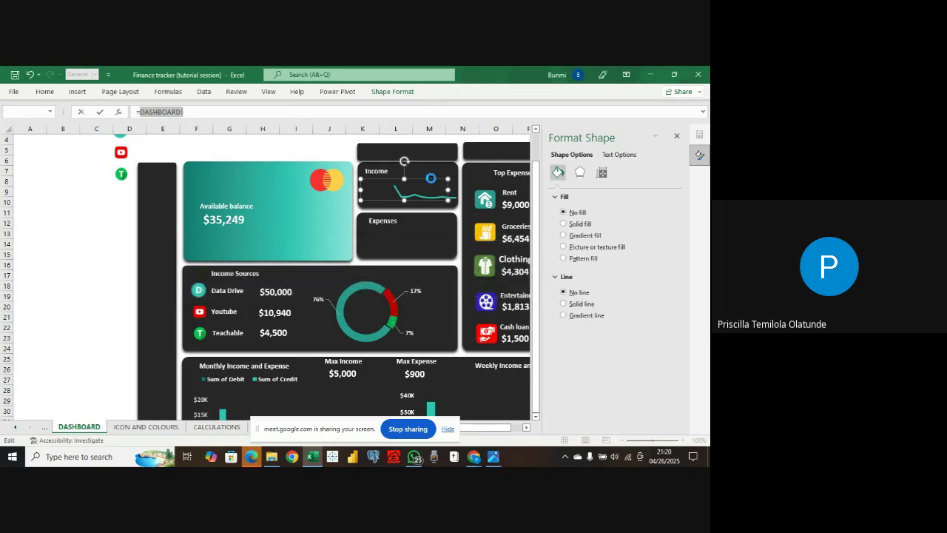
{"action": "key", "text": "Return"}
{"action": "left_click", "coordinate": [535, 245]}
{"action": "key", "text": "BackSpace"}
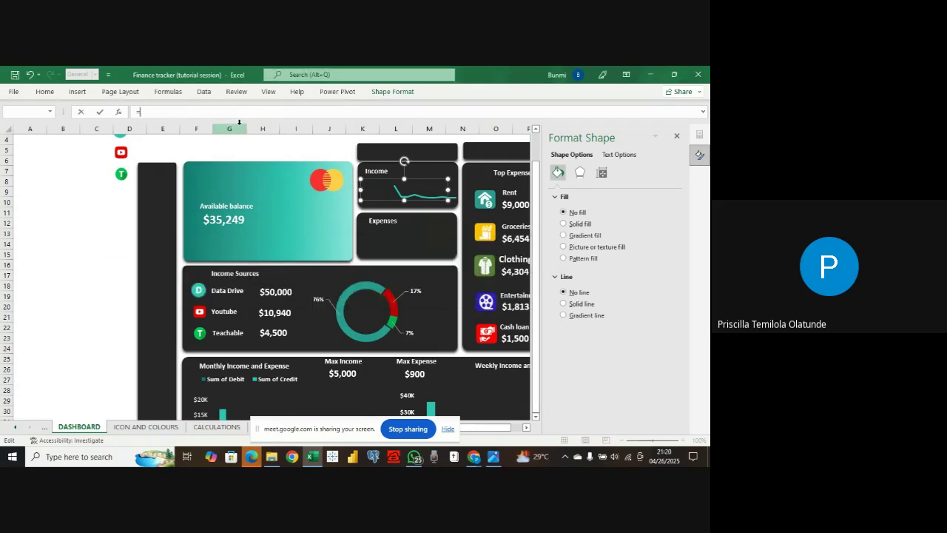
- Move the line chart out of the Income card and onto the neighbouring Top Expenses card to clear the space
{"action": "left_click", "coordinate": [418, 196]}
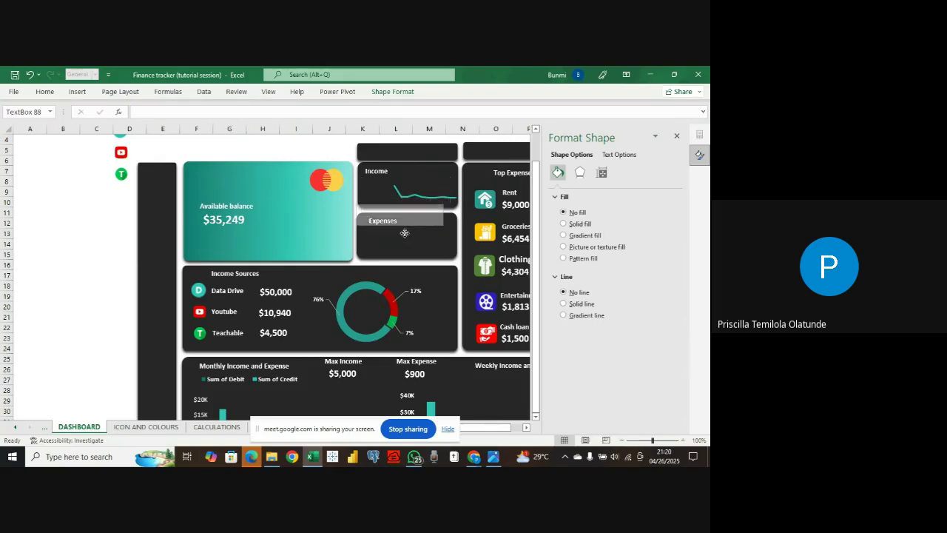
{"action": "left_click", "coordinate": [416, 194]}
{"action": "left_click_drag", "start_coordinate": [437, 215], "coordinate": [501, 216]}
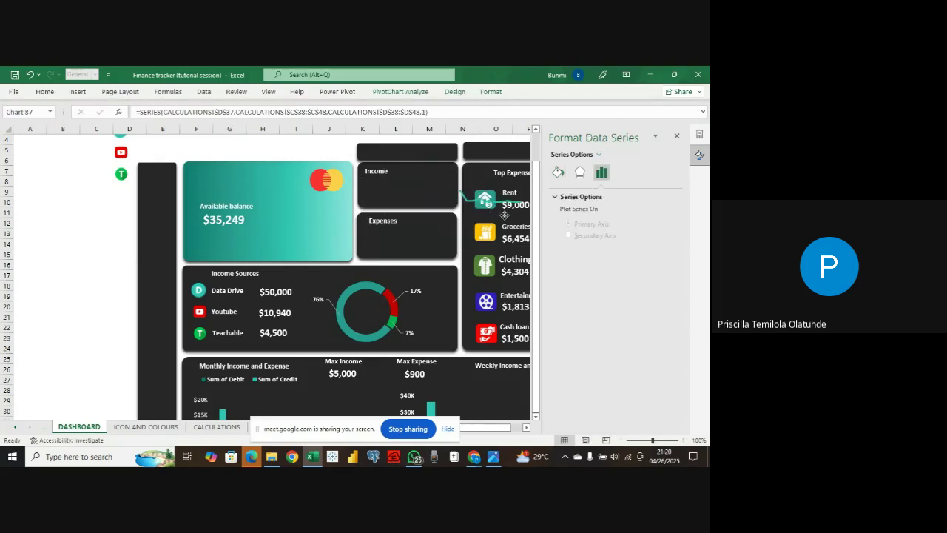
- Make a fresh duplicate of the Income label, place it in the lower part of the card and empty its text
{"action": "left_click", "coordinate": [378, 182]}
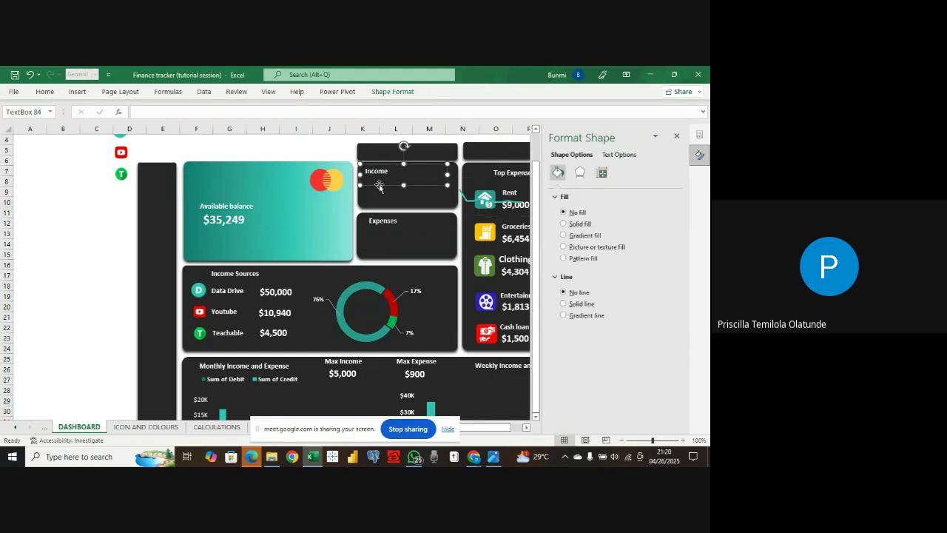
{"action": "key", "text": "ctrl+d"}
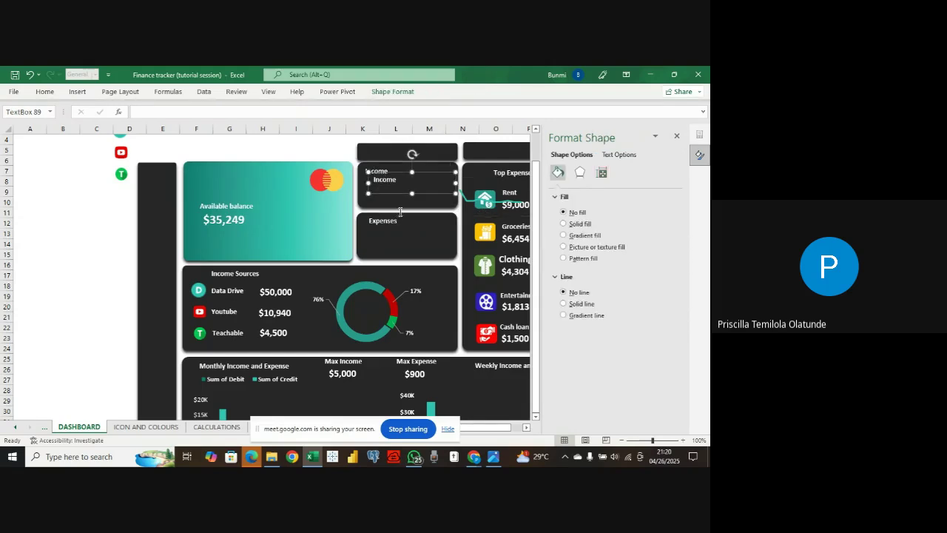
{"action": "left_click_drag", "start_coordinate": [400, 186], "coordinate": [394, 197]}
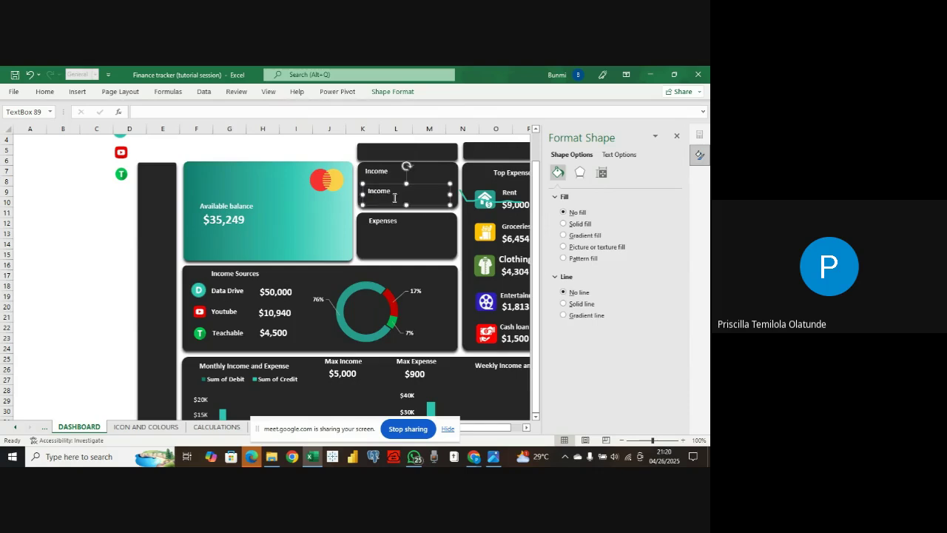
{"action": "left_click", "coordinate": [395, 194]}
{"action": "key", "text": "BackSpace"}
- Link the emptied text box to the Sum of Credit total in cell I33 of the CALCULATIONS sheet
{"action": "left_click", "coordinate": [166, 112]}
{"action": "type", "text": "="}
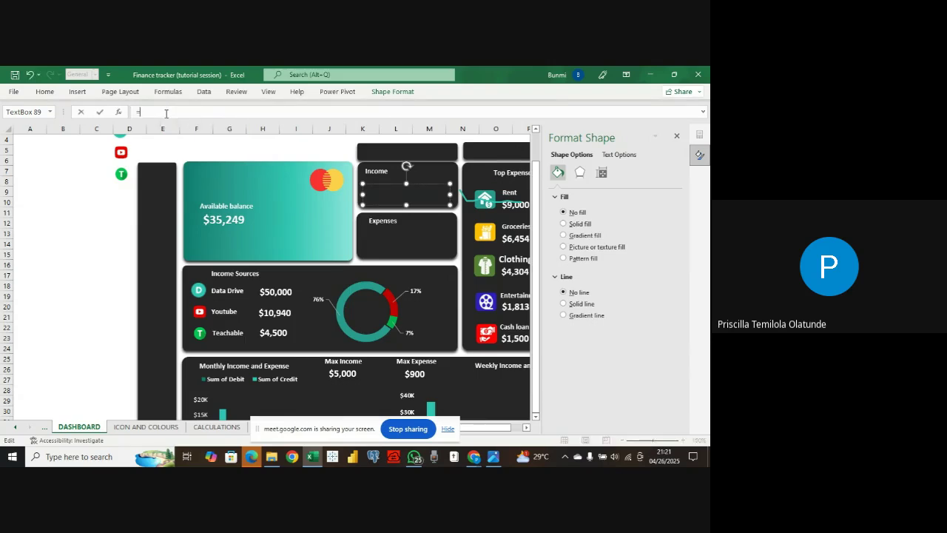
{"action": "left_click", "coordinate": [208, 429]}
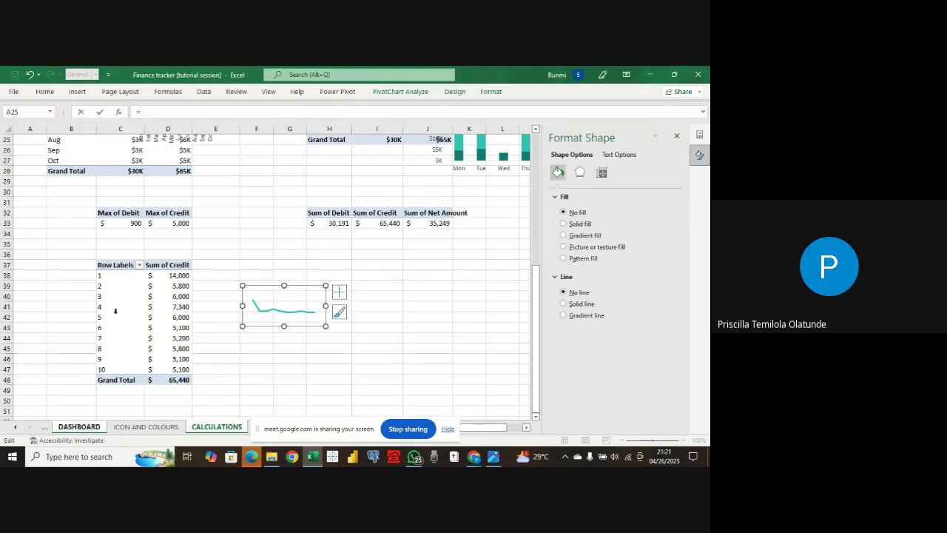
{"action": "scroll", "coordinate": [116, 311], "scroll_direction": "up", "scroll_amount": 3}
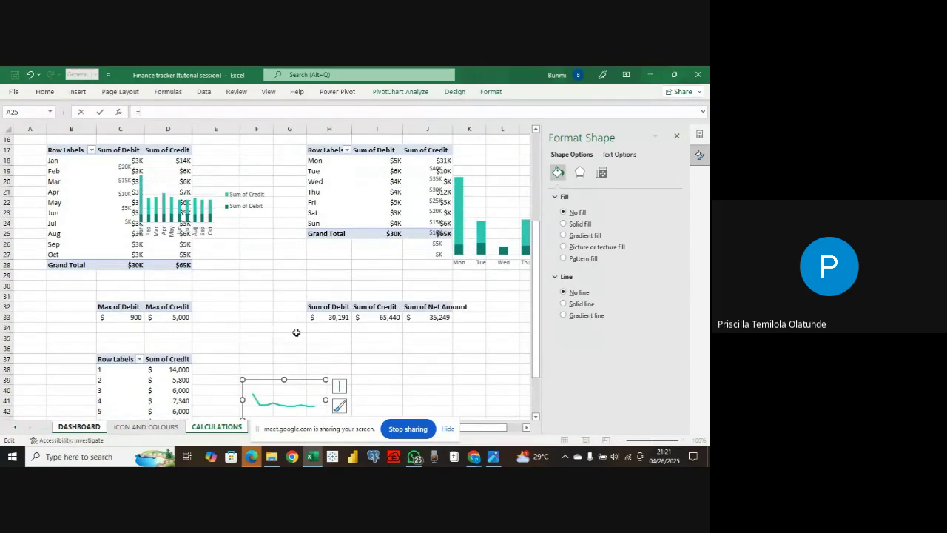
{"action": "left_click", "coordinate": [380, 317]}
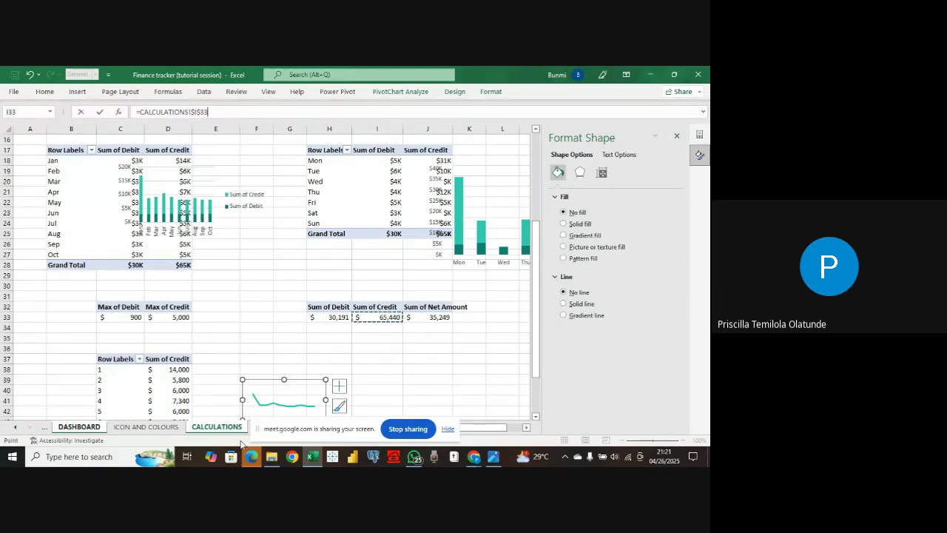
{"action": "key", "text": "Return"}
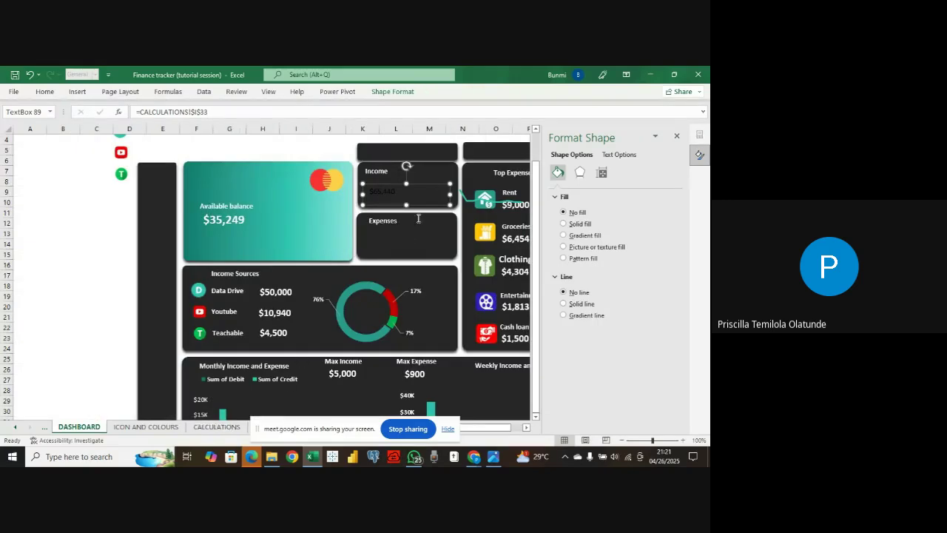
- Format the linked income value as white, bold, 14 pt text and position it just below the Income label
{"action": "left_click_drag", "start_coordinate": [424, 205], "coordinate": [419, 202]}
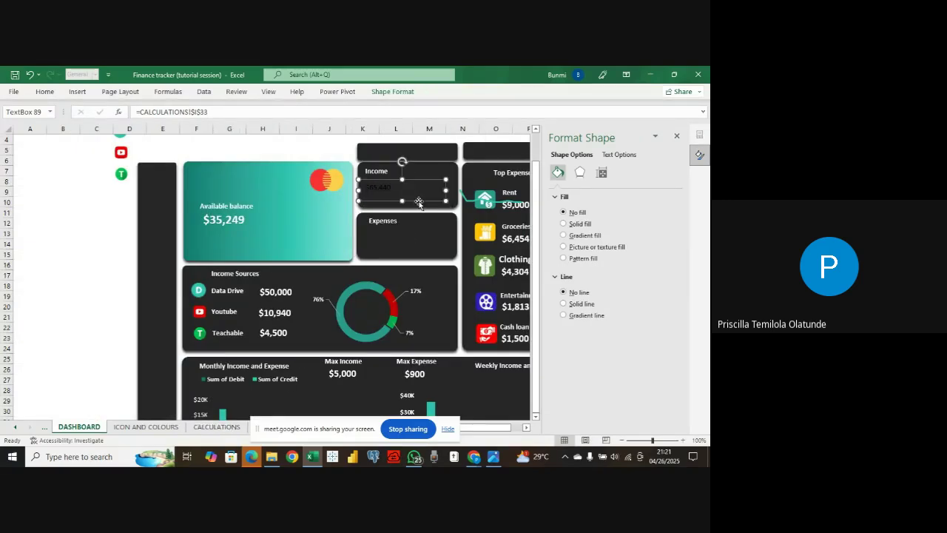
{"action": "left_click", "coordinate": [45, 91]}
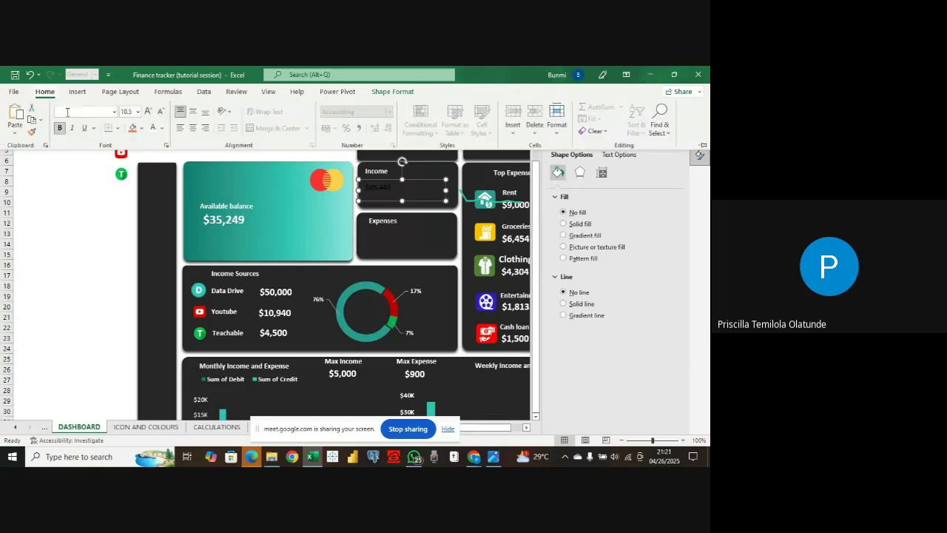
{"action": "left_click", "coordinate": [152, 132]}
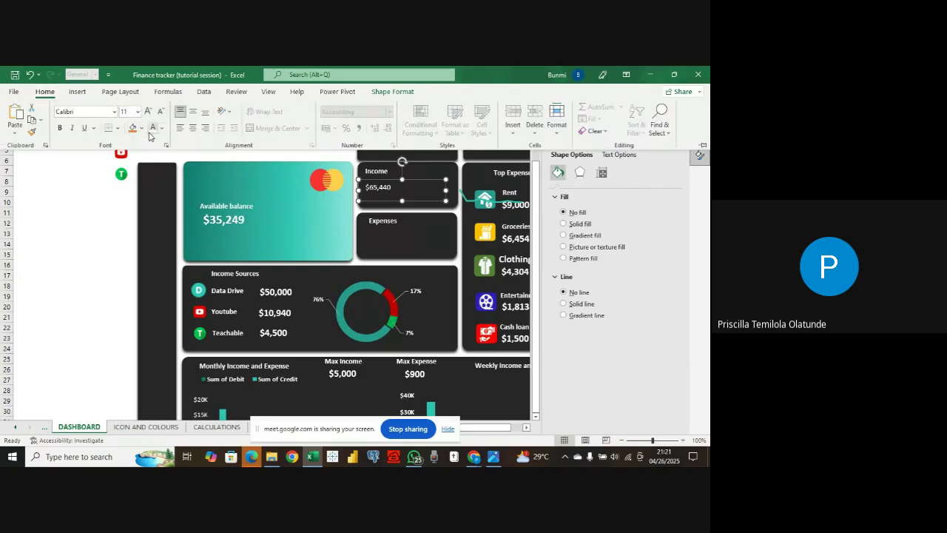
{"action": "left_click", "coordinate": [59, 127]}
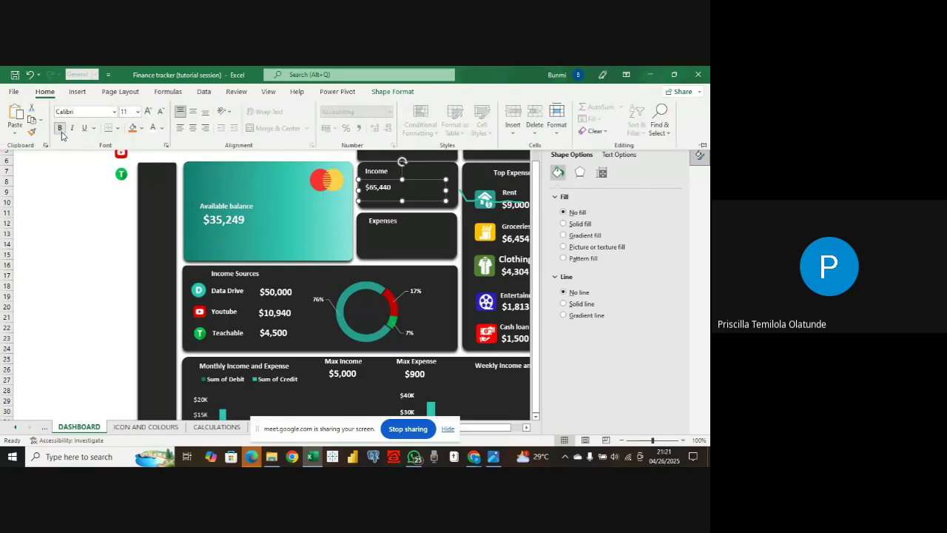
{"action": "left_click", "coordinate": [137, 112]}
{"action": "left_click", "coordinate": [131, 199]}
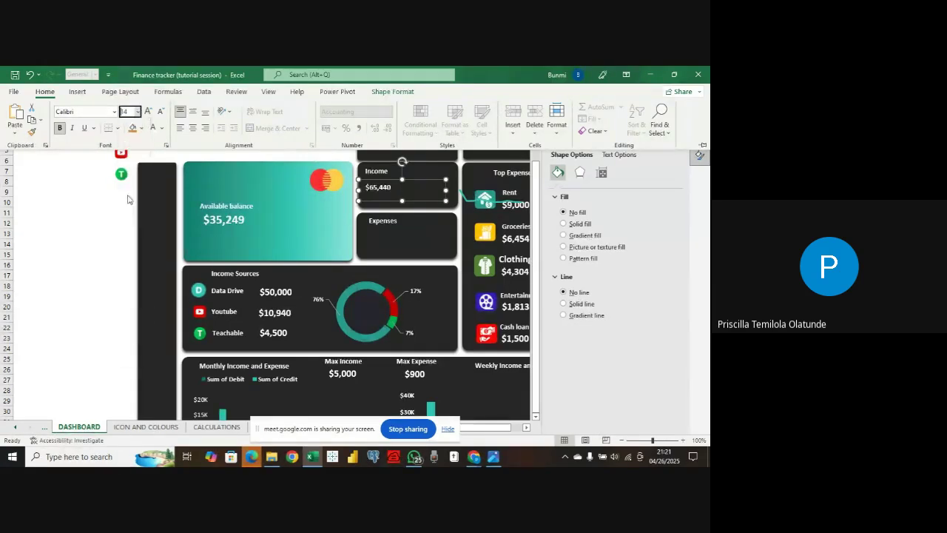
{"action": "left_click", "coordinate": [412, 200]}
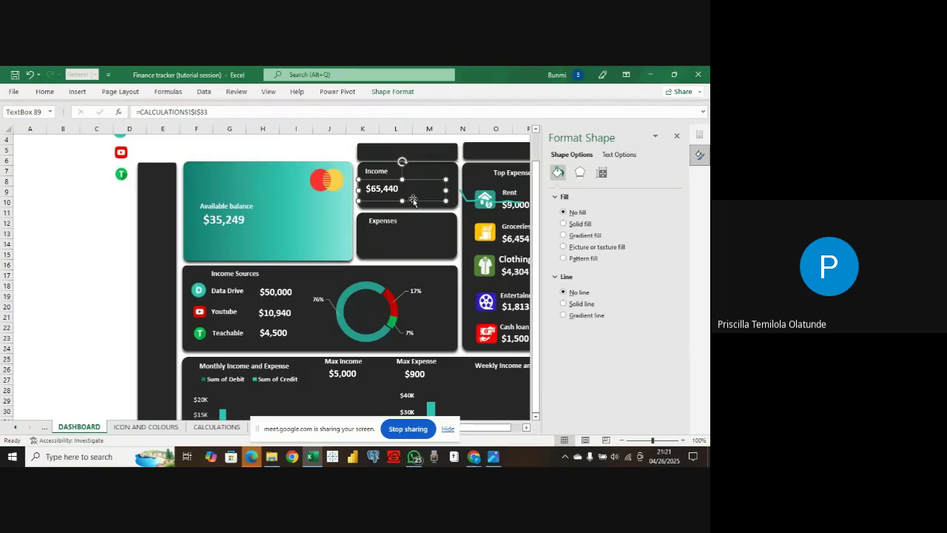
{"action": "left_click_drag", "start_coordinate": [413, 198], "coordinate": [413, 195]}
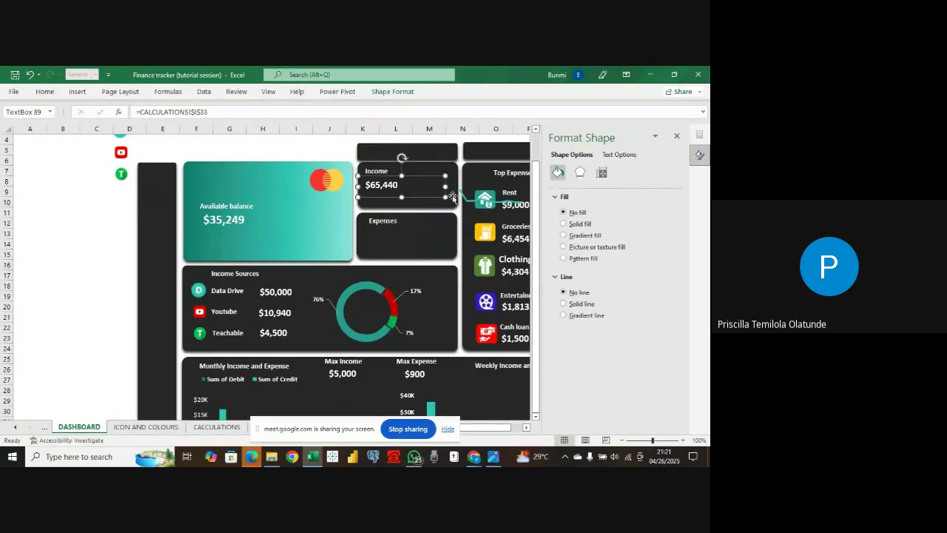
- Move the line chart from the Top Expenses card back into the Income card, beside and below the income value
{"action": "left_click", "coordinate": [467, 199]}
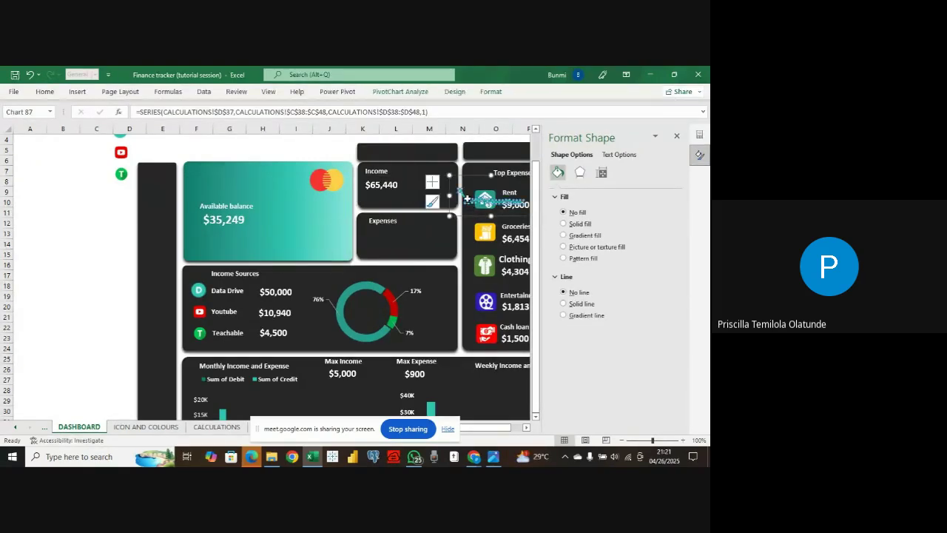
{"action": "left_click_drag", "start_coordinate": [481, 218], "coordinate": [405, 216]}
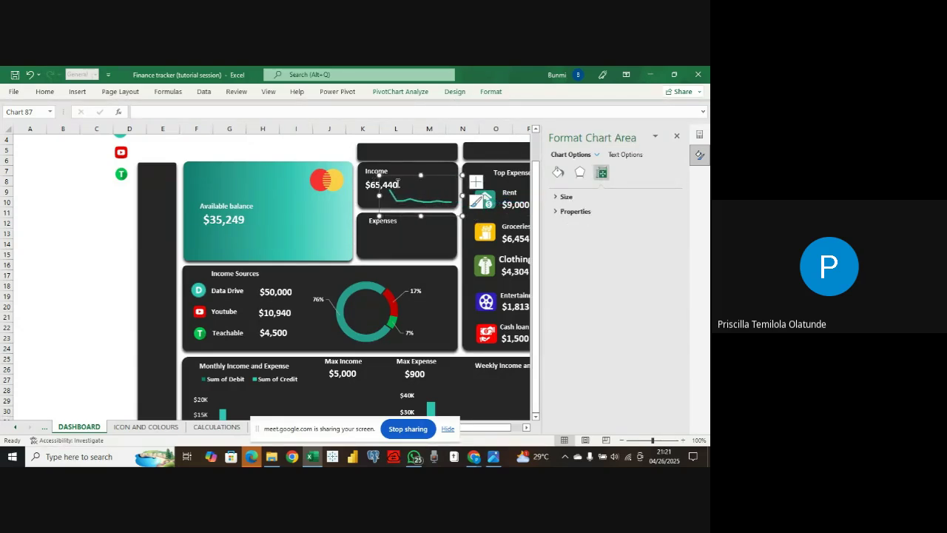
{"action": "left_click", "coordinate": [420, 182]}
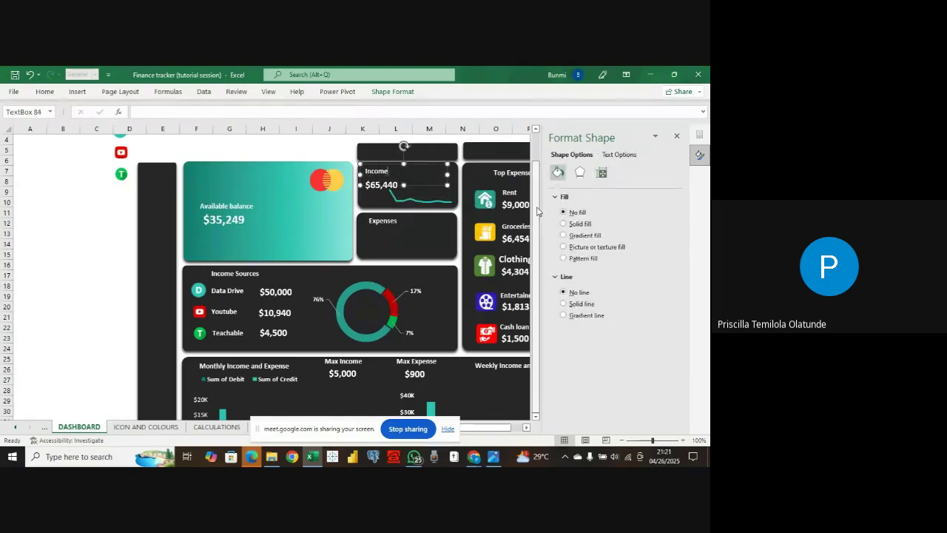
- Duplicate the Expenses label, place the copy in the lower part of the Expenses card and empty its text
{"action": "left_click", "coordinate": [421, 230]}
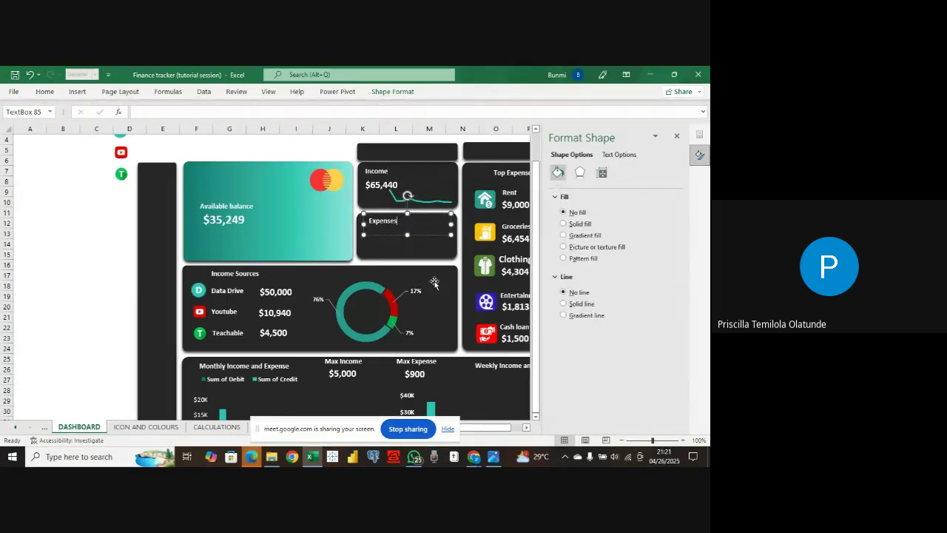
{"action": "left_click", "coordinate": [430, 281]}
{"action": "left_click", "coordinate": [372, 233]}
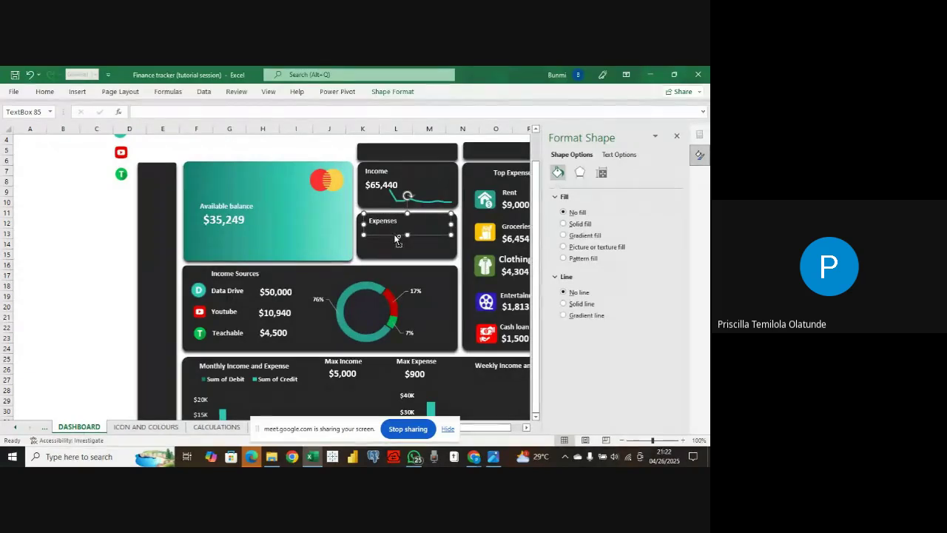
{"action": "key", "text": "ctrl+d"}
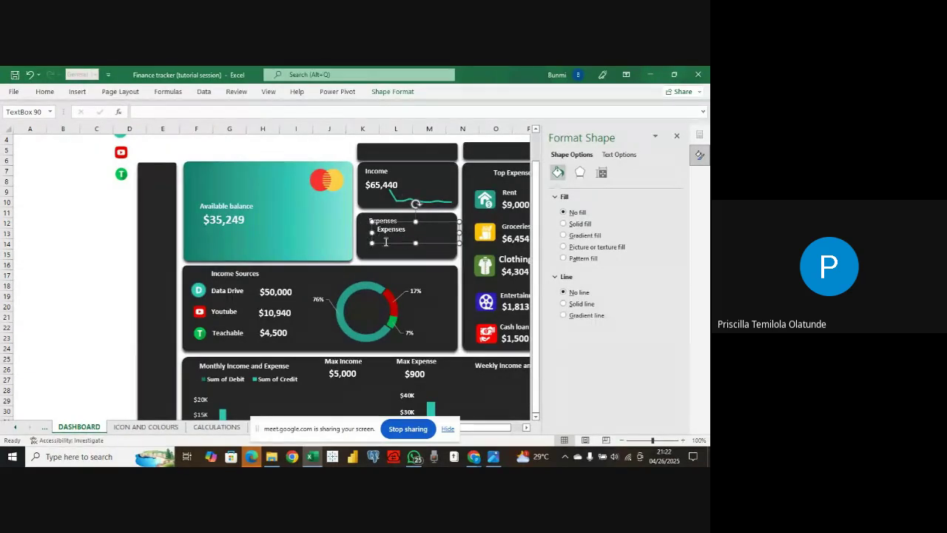
{"action": "left_click_drag", "start_coordinate": [385, 241], "coordinate": [374, 251]}
{"action": "double_click", "coordinate": [392, 241]}
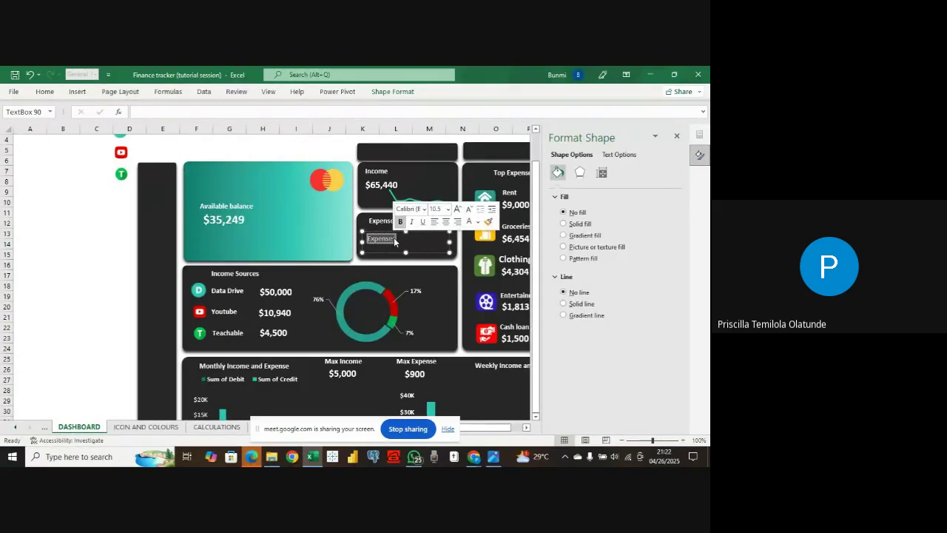
{"action": "key", "text": "BackSpace"}
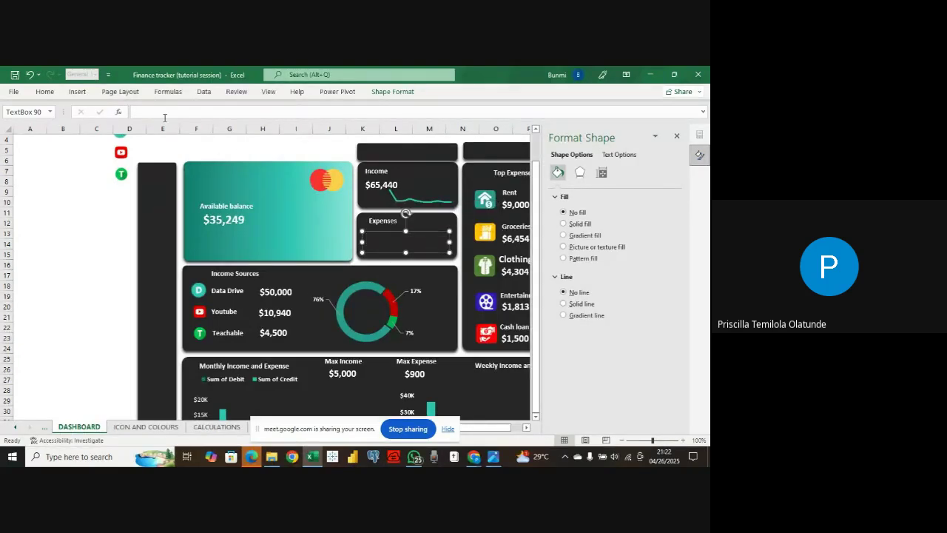
- Link the emptied Expenses text box to the Sum of Debit total in cell H33 of the CALCULATIONS sheet
{"action": "left_click", "coordinate": [162, 112]}
{"action": "type", "text": "="}
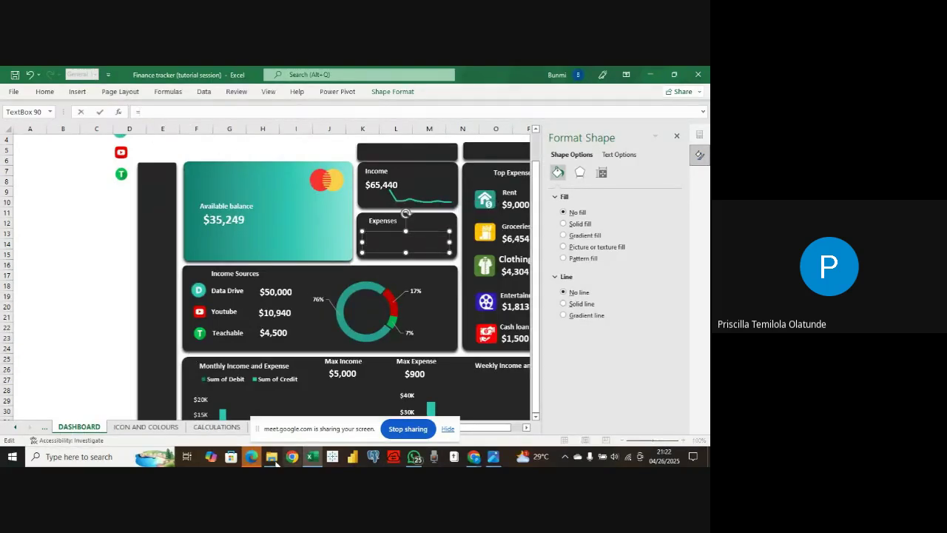
{"action": "left_click", "coordinate": [230, 429]}
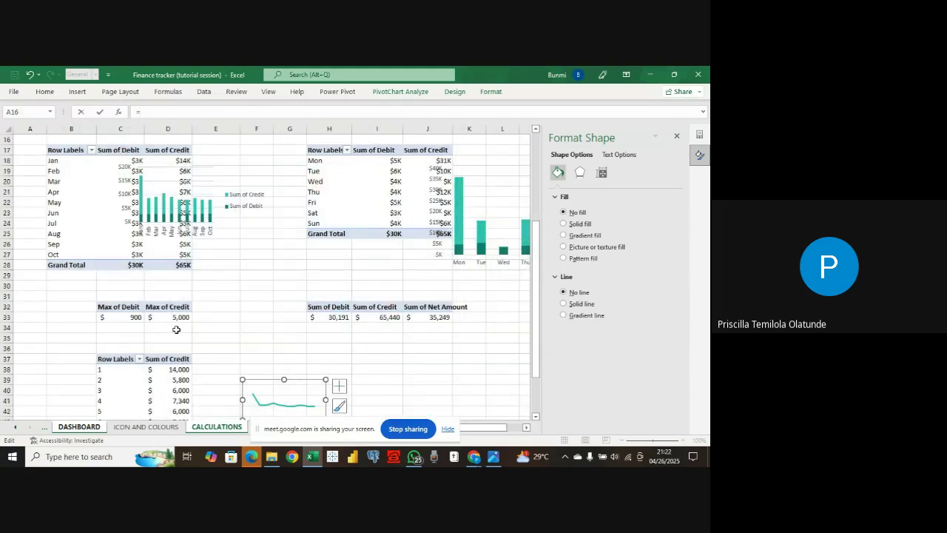
{"action": "left_click", "coordinate": [333, 318]}
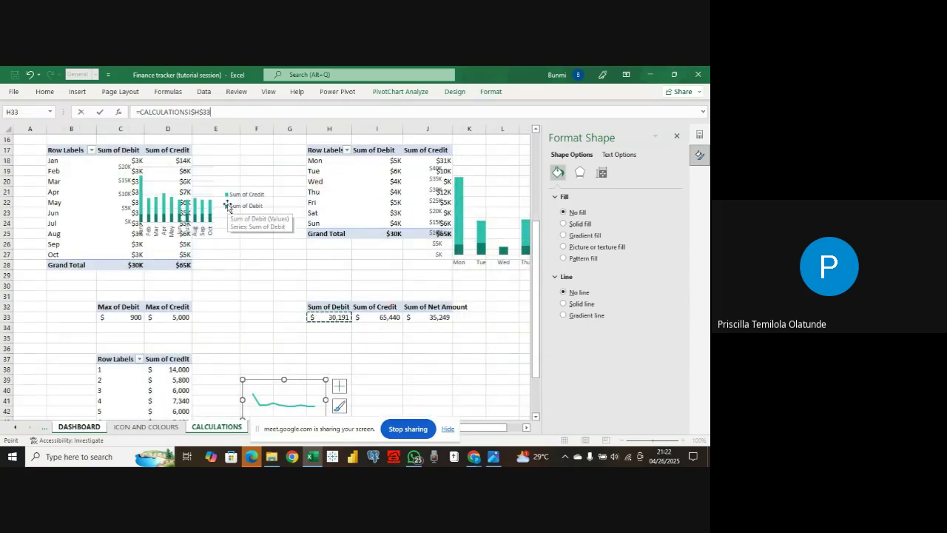
{"action": "key", "text": "Return"}
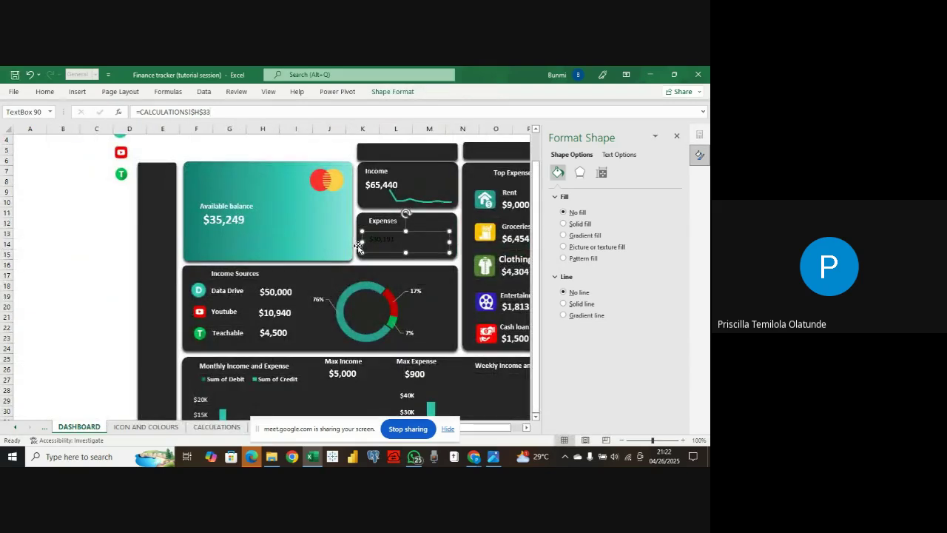
- Format the linked expenses value as white, bold, 14 pt text and position it just below the Expenses label
{"action": "left_click", "coordinate": [45, 92]}
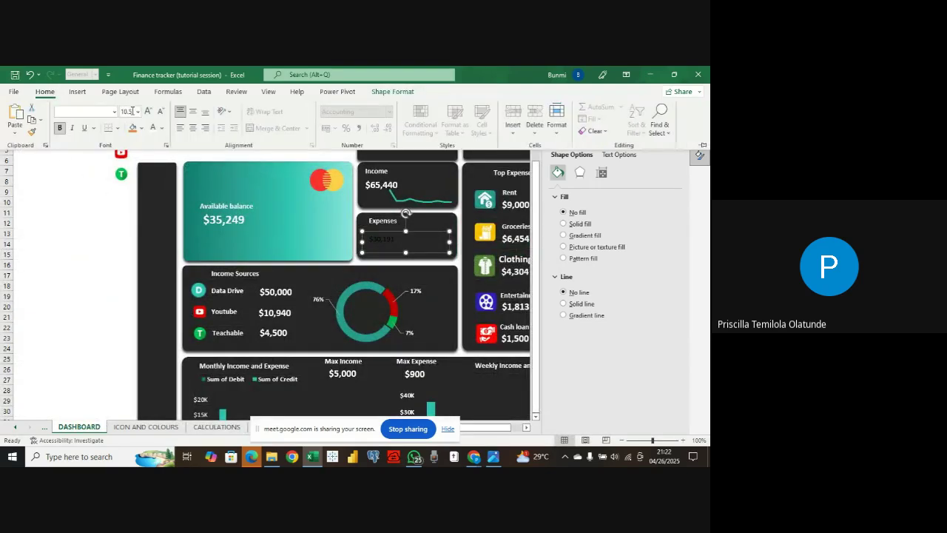
{"action": "left_click", "coordinate": [152, 130]}
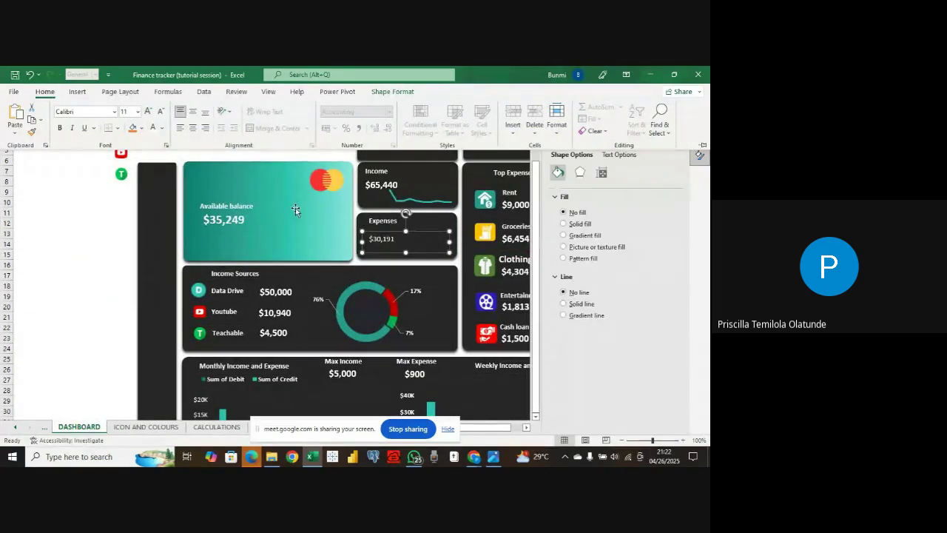
{"action": "left_click", "coordinate": [59, 128]}
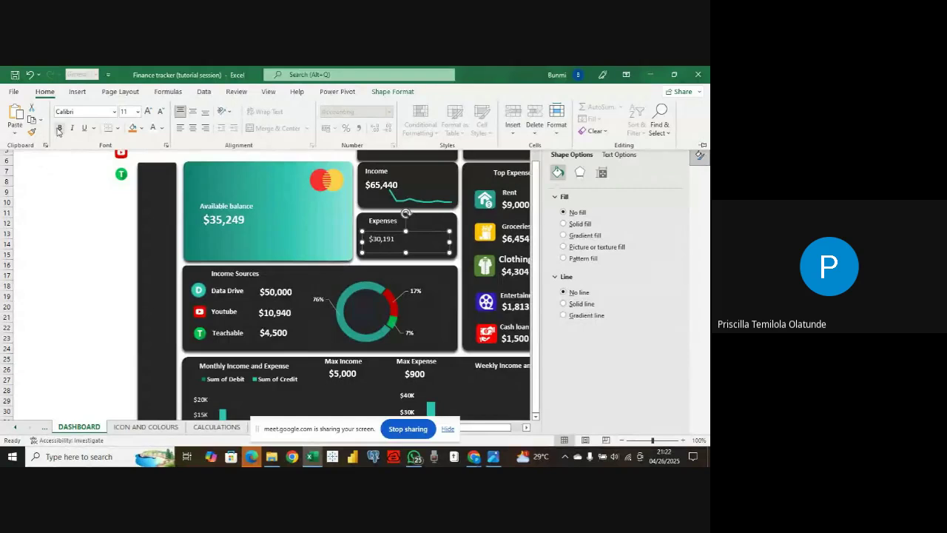
{"action": "left_click", "coordinate": [138, 112]}
{"action": "left_click", "coordinate": [129, 197]}
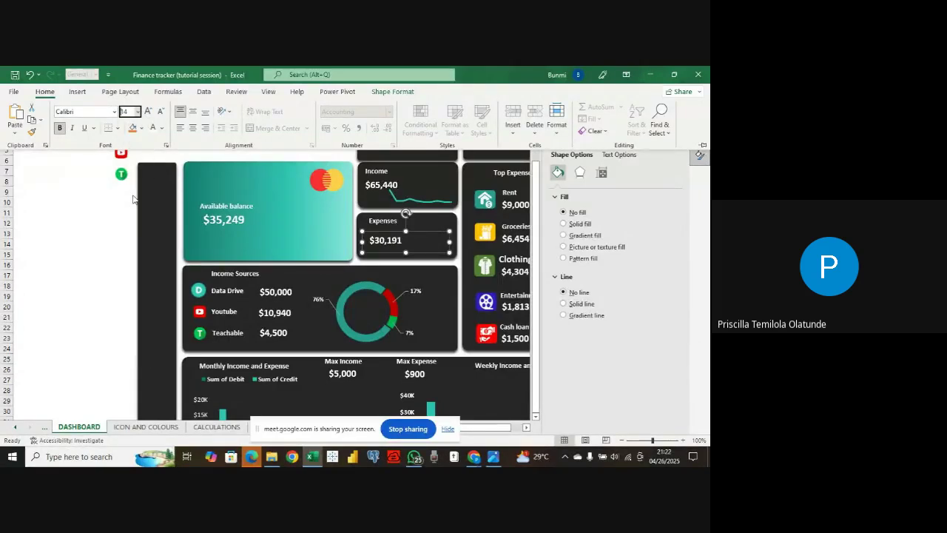
{"action": "left_click", "coordinate": [420, 252]}
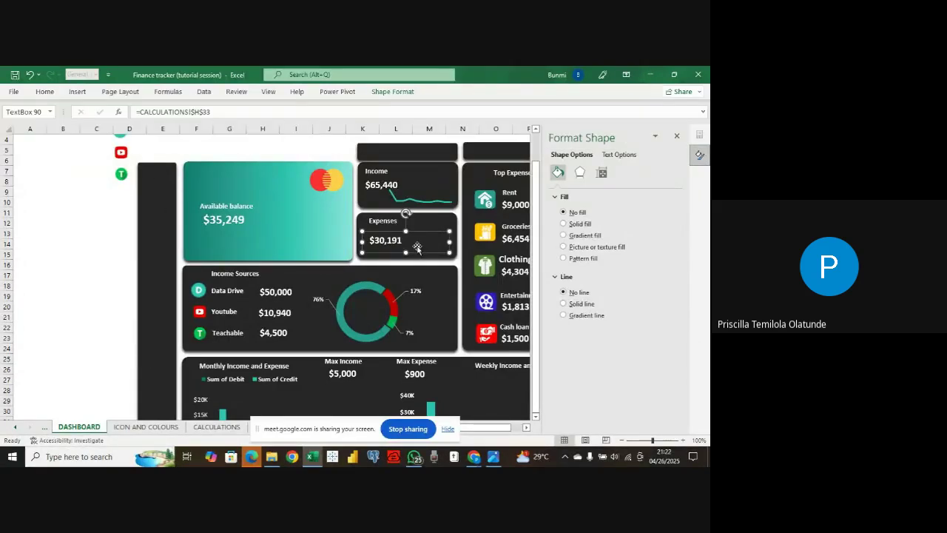
{"action": "left_click_drag", "start_coordinate": [416, 248], "coordinate": [411, 249]}
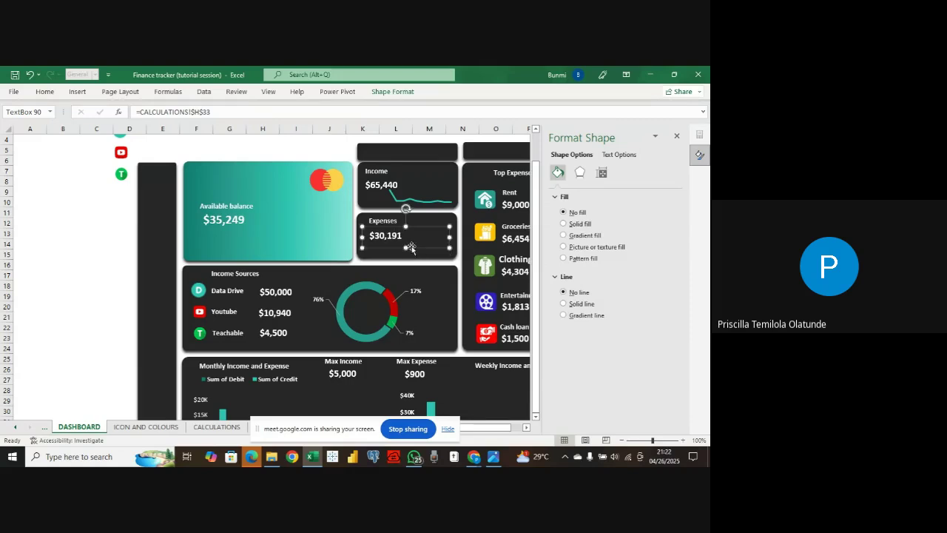
- Toggle Generate GetPivotData on and back off in the options of the weekday pivot table on the CALCULATIONS sheet
{"action": "left_click", "coordinate": [204, 428]}
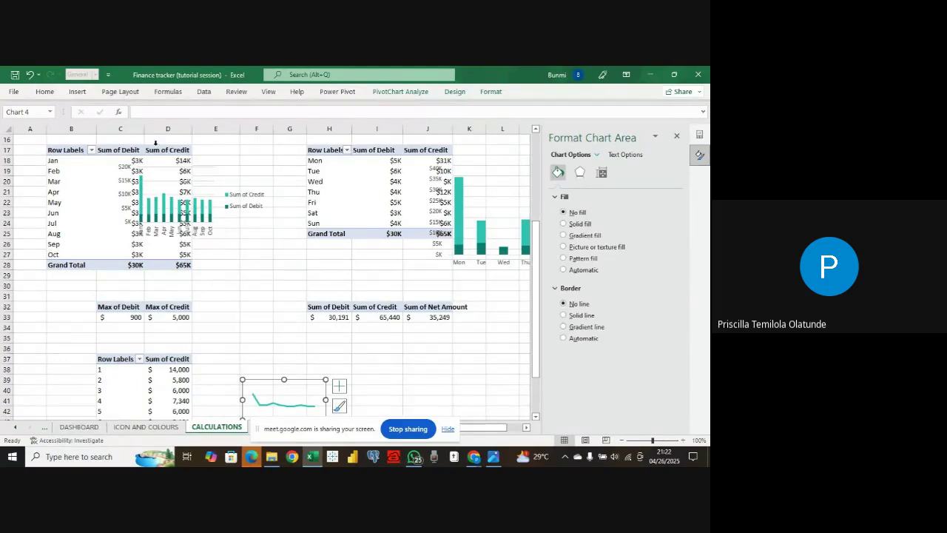
{"action": "left_click", "coordinate": [315, 151]}
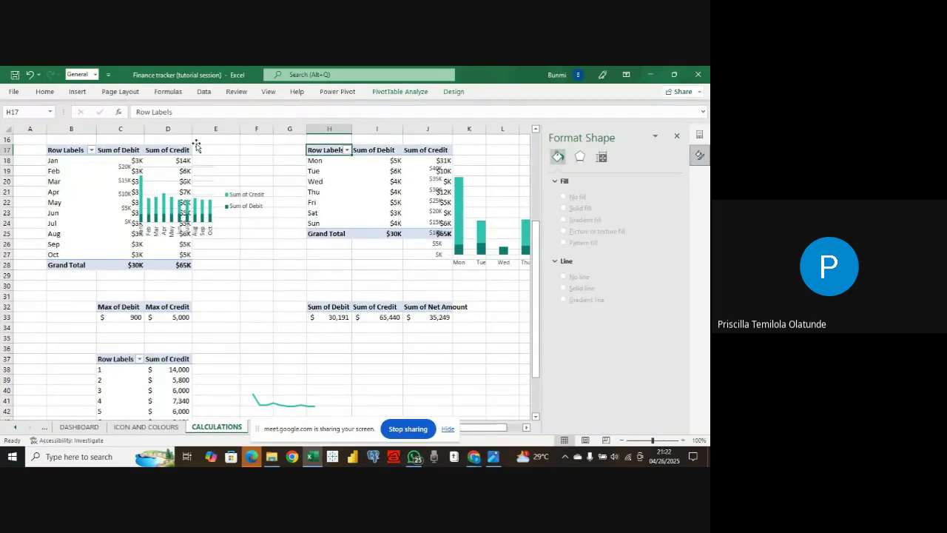
{"action": "left_click", "coordinate": [391, 92]}
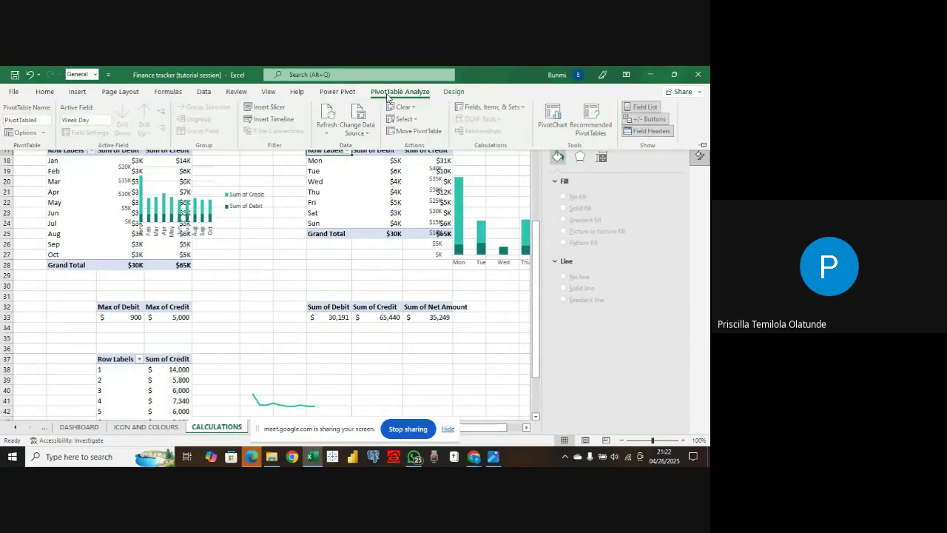
{"action": "left_click", "coordinate": [44, 133]}
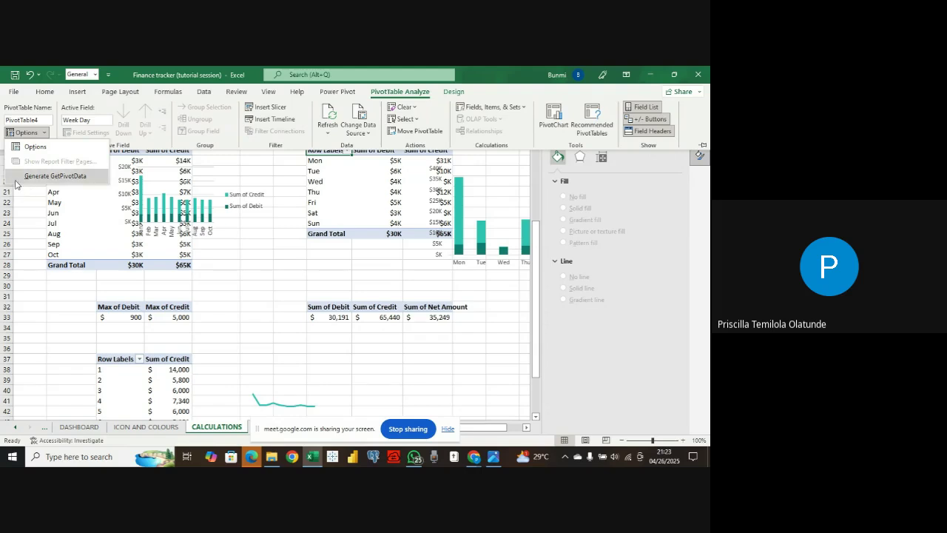
{"action": "left_click", "coordinate": [15, 182]}
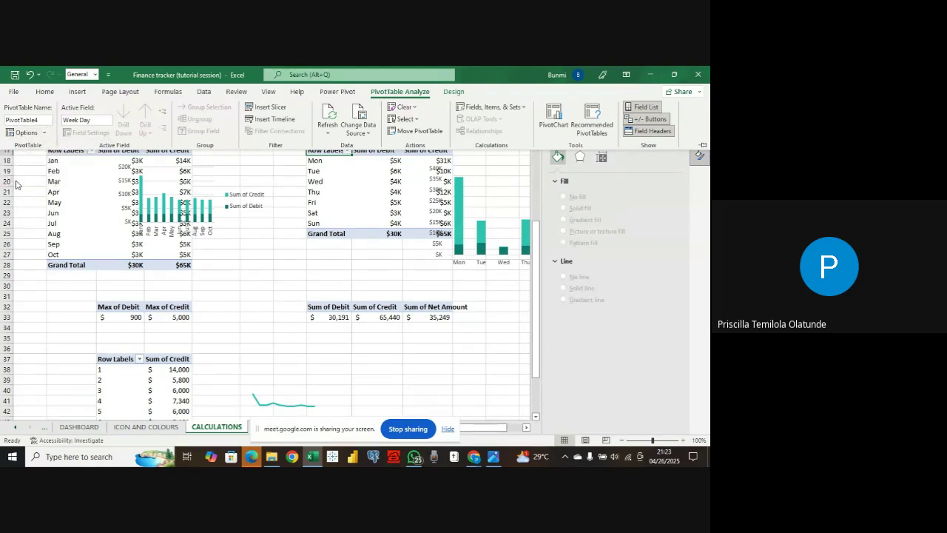
{"action": "left_click", "coordinate": [42, 133]}
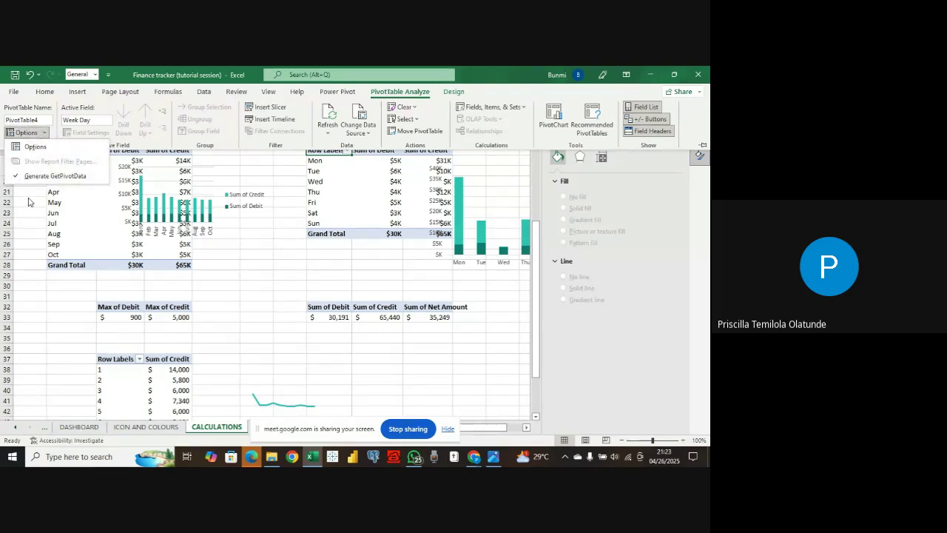
{"action": "left_click", "coordinate": [30, 201]}
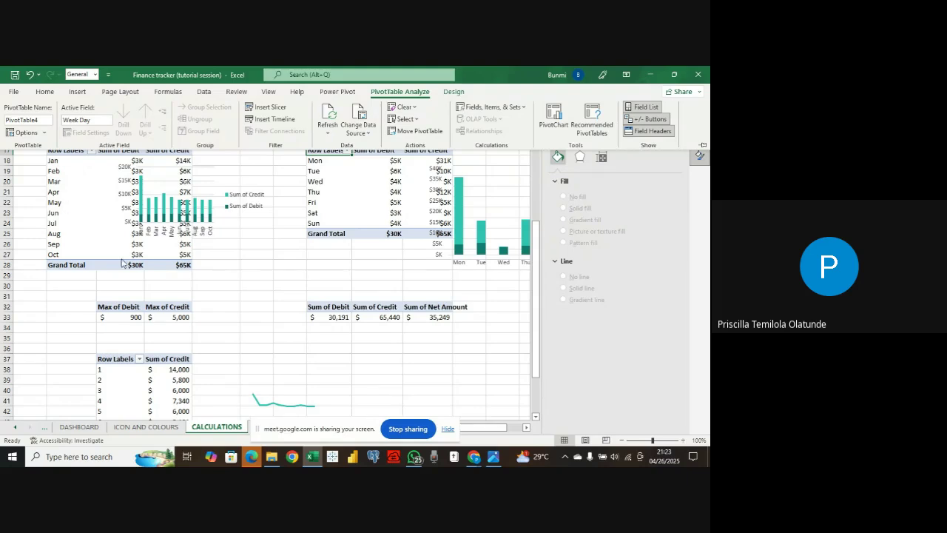
{"action": "left_click", "coordinate": [43, 132]}
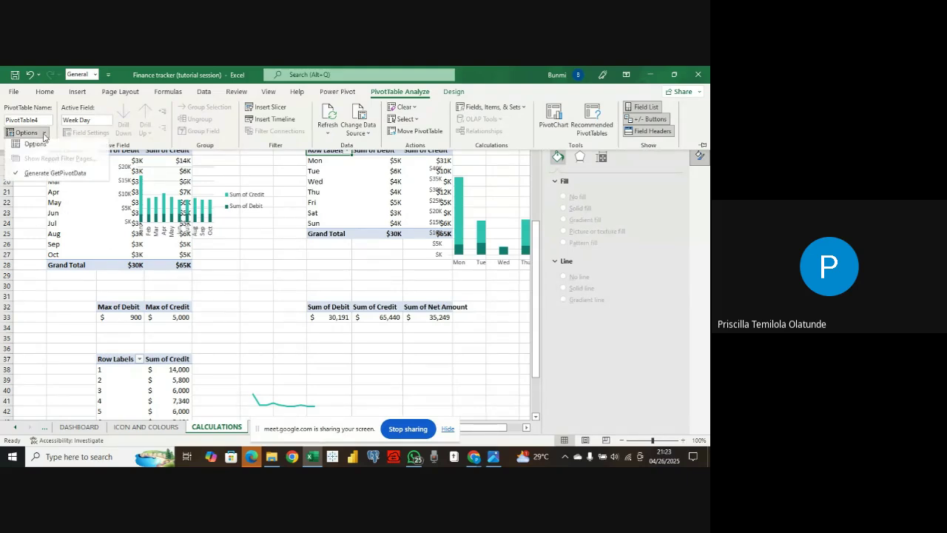
{"action": "left_click", "coordinate": [17, 180]}
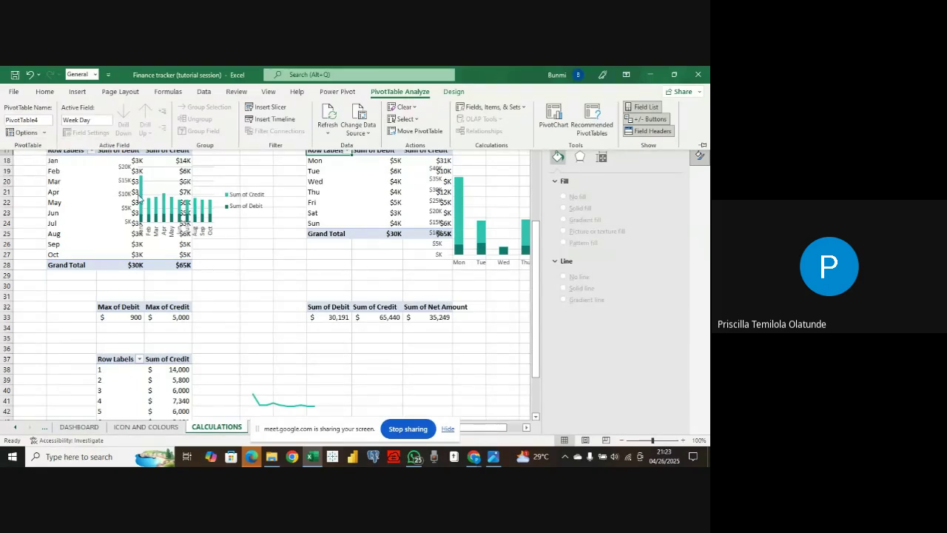
{"action": "left_click", "coordinate": [252, 171]}
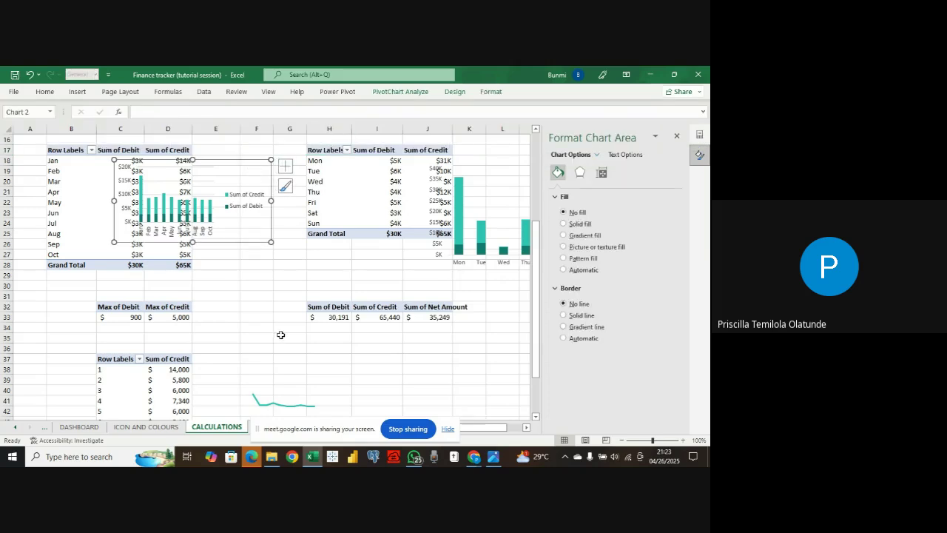
- Copy the monthly Sum of Credit pivot table in C37:D48 and paste it at cell I38
{"action": "scroll", "coordinate": [281, 377], "scroll_direction": "down", "scroll_amount": 4}
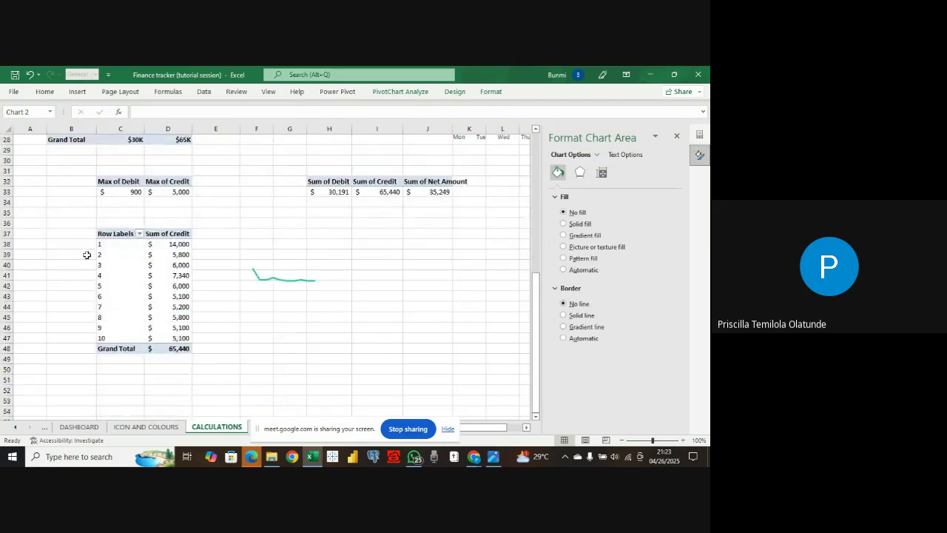
{"action": "left_click_drag", "start_coordinate": [97, 230], "coordinate": [172, 344]}
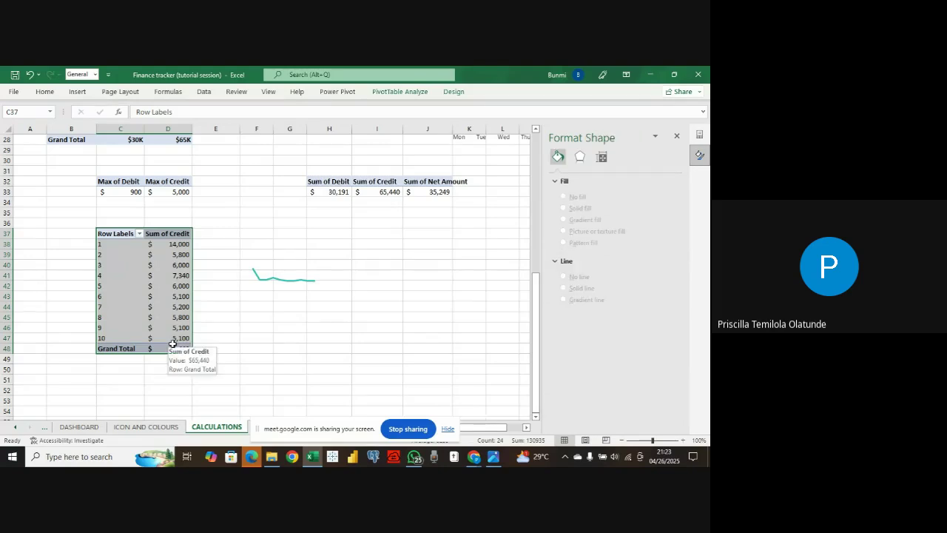
{"action": "key", "text": "ctrl+c"}
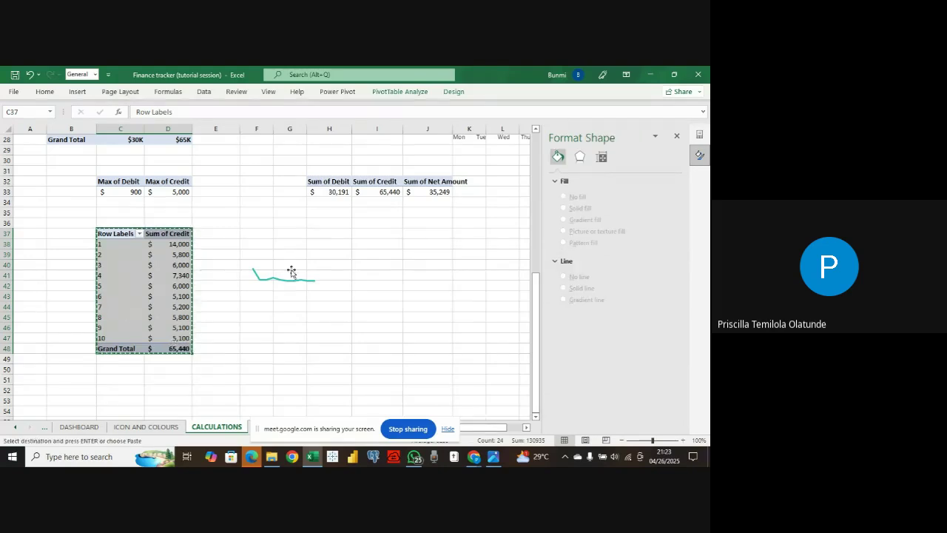
{"action": "left_click", "coordinate": [379, 245]}
{"action": "key", "text": "ctrl+v"}
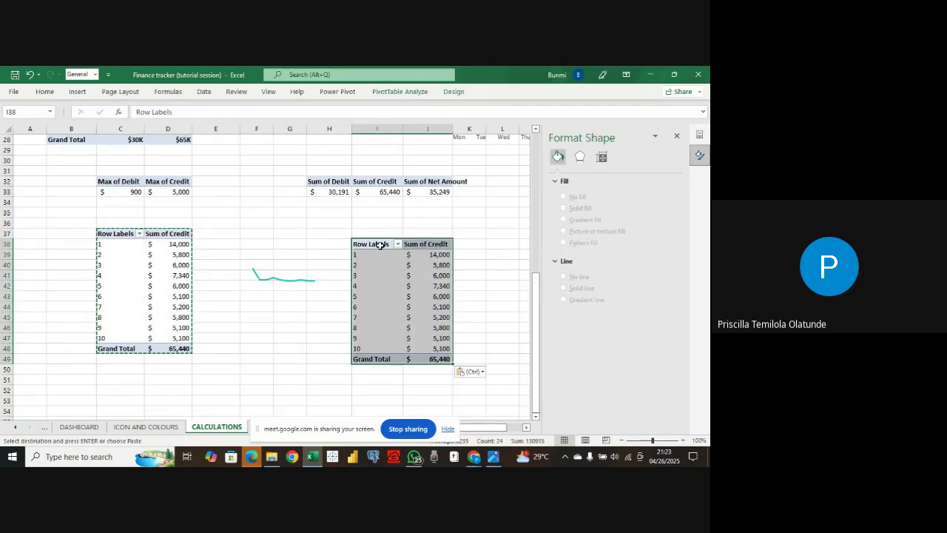
- Replace Sum of Credit with Sum of Debit as the value field of the pasted monthly pivot table at I38
{"action": "left_click", "coordinate": [438, 255]}
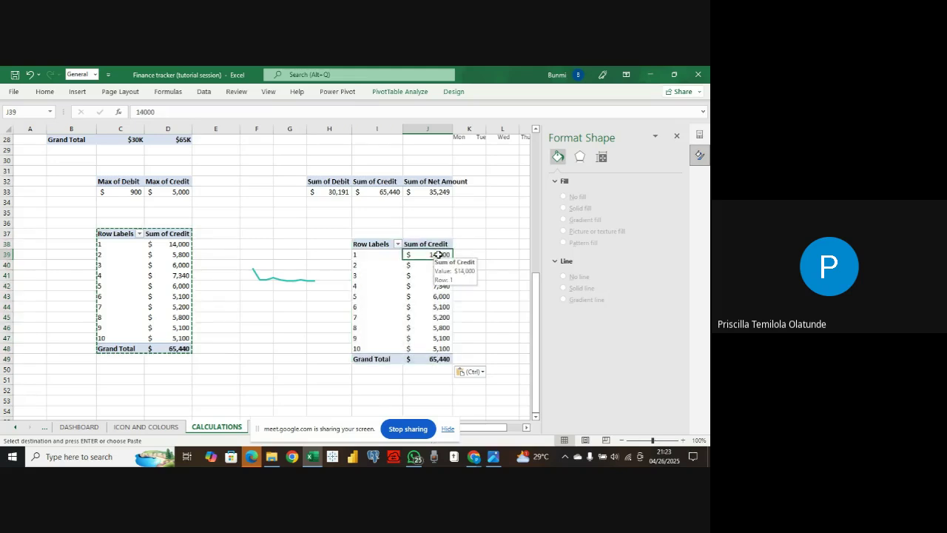
{"action": "left_click", "coordinate": [424, 245]}
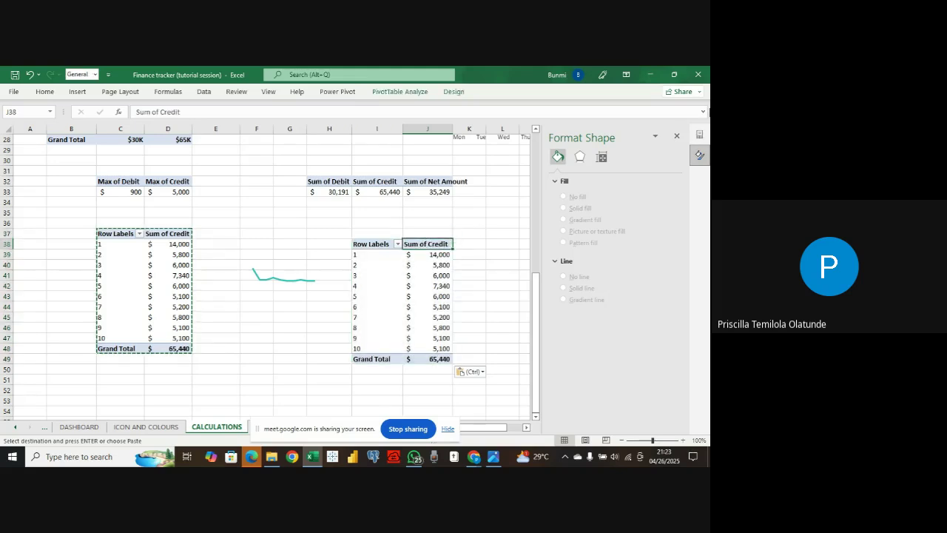
{"action": "left_click", "coordinate": [679, 134]}
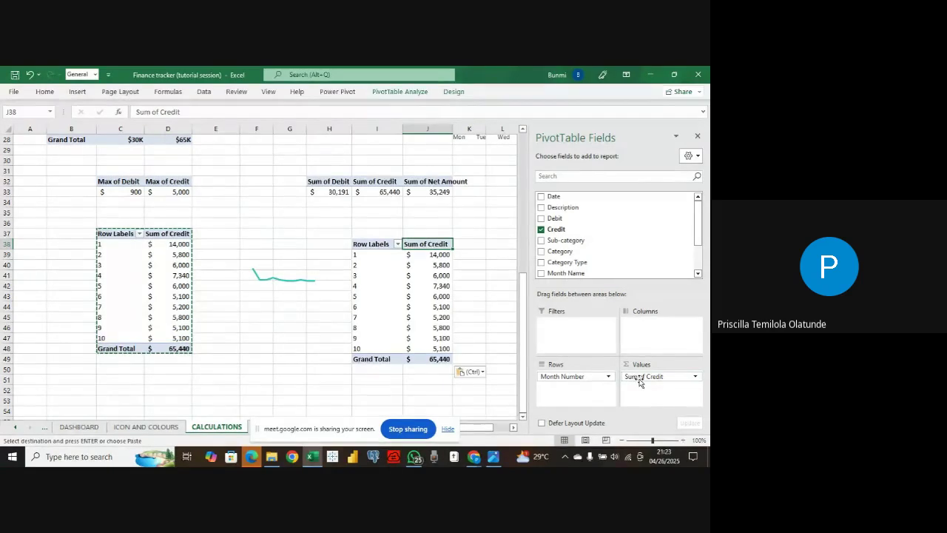
{"action": "scroll", "coordinate": [551, 213], "scroll_direction": "down", "scroll_amount": 1}
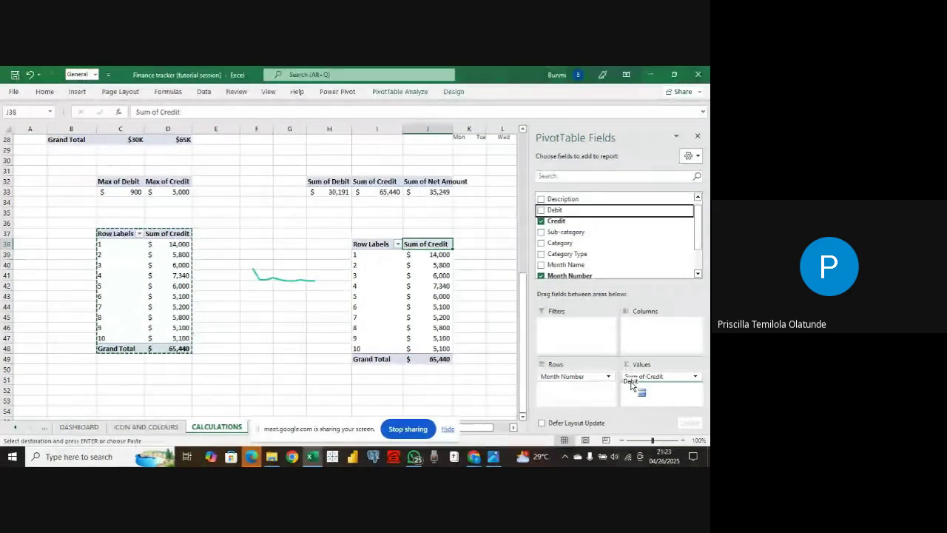
{"action": "left_click_drag", "start_coordinate": [645, 391], "coordinate": [339, 370]}
- Insert a line PivotChart from the monthly Sum of Debit pivot table
{"action": "left_click", "coordinate": [361, 254]}
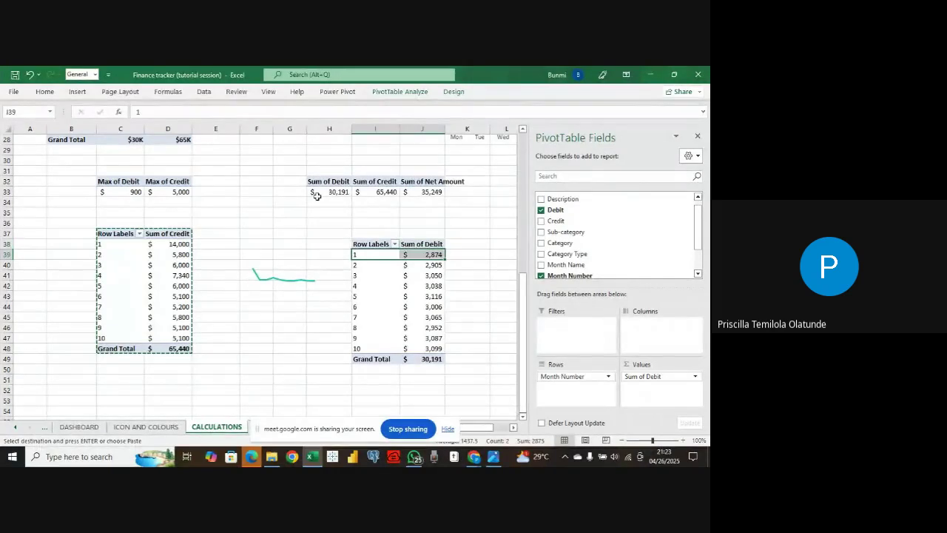
{"action": "left_click", "coordinate": [77, 91]}
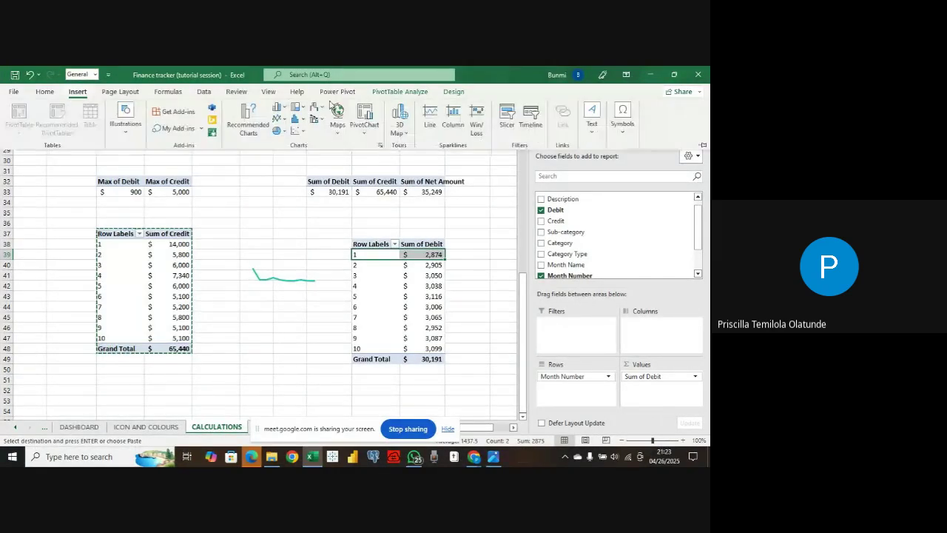
{"action": "left_click", "coordinate": [278, 122]}
{"action": "left_click", "coordinate": [289, 155]}
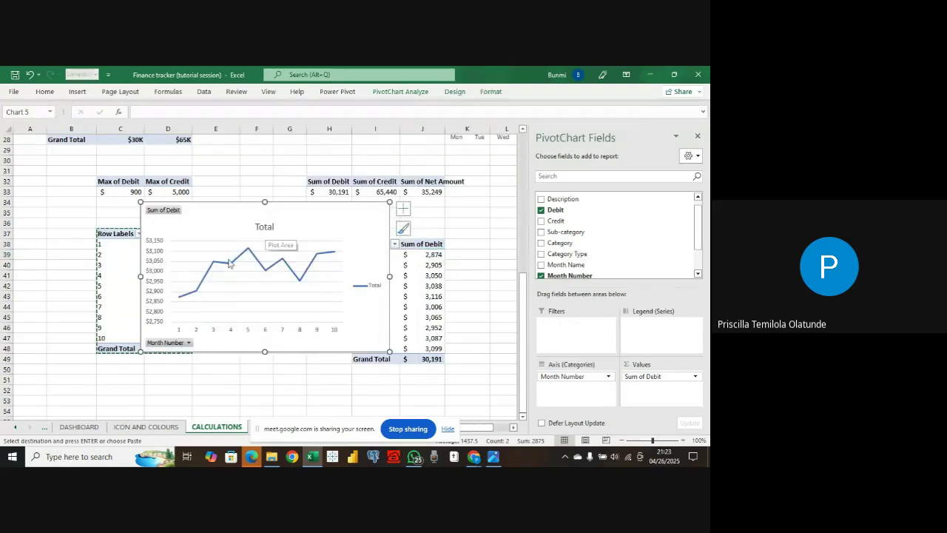
- Remove the axes, legend, chart title and gridlines from the monthly debit line chart
{"action": "key", "text": "Delete"}
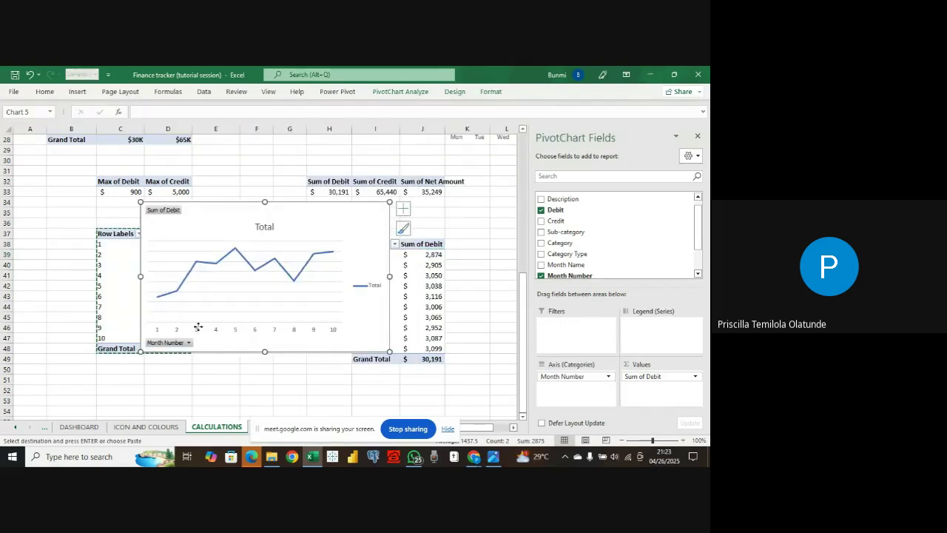
{"action": "left_click", "coordinate": [371, 290]}
{"action": "key", "text": "Delete"}
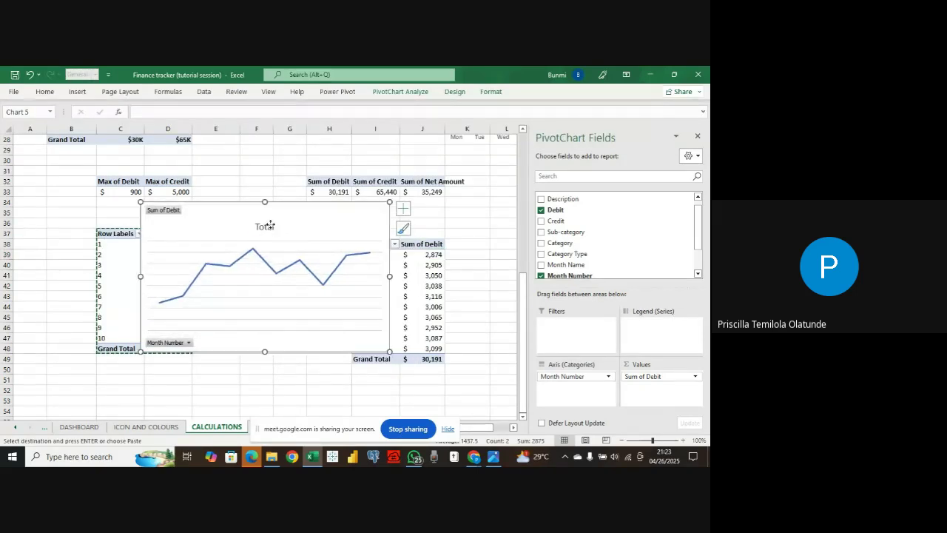
{"action": "left_click", "coordinate": [264, 226]}
{"action": "key", "text": "Delete"}
{"action": "left_click", "coordinate": [405, 208]}
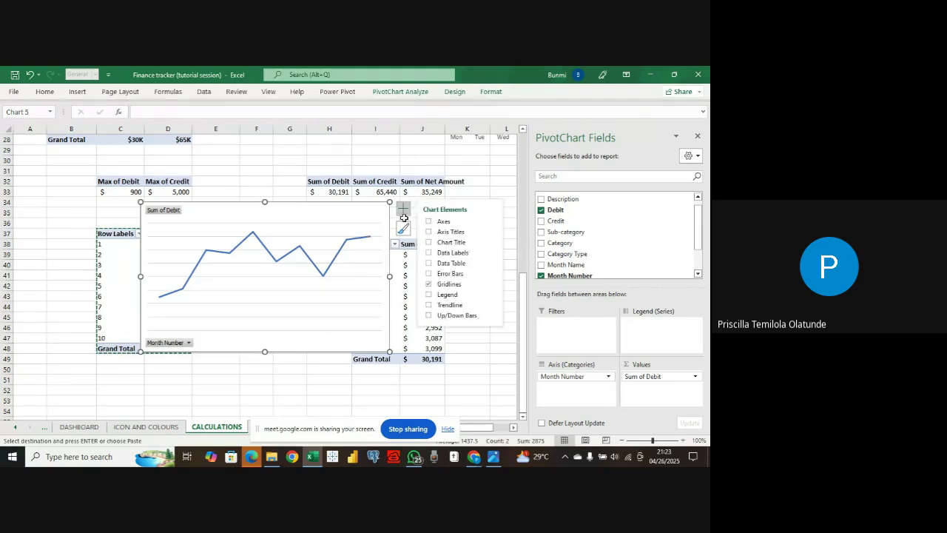
{"action": "left_click", "coordinate": [427, 296]}
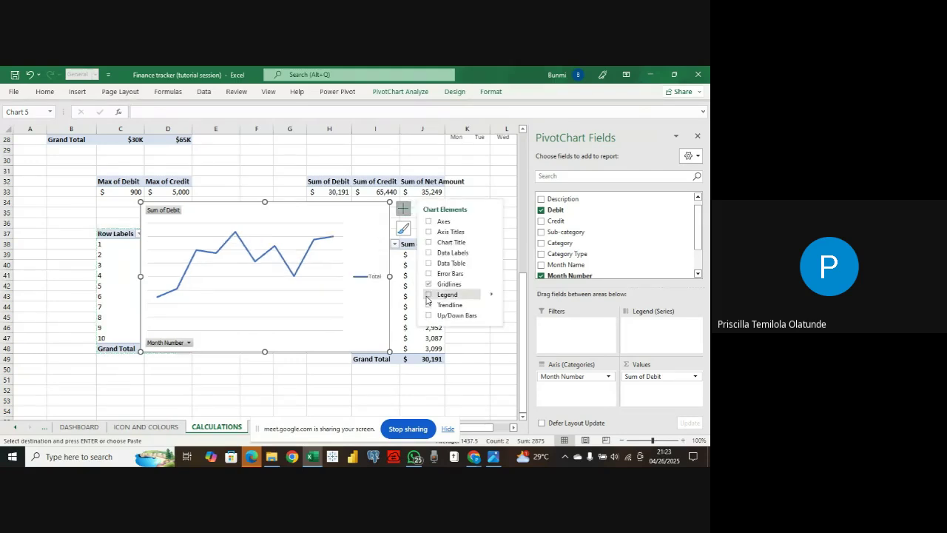
- Set both the plot area and the chart area of the debit line chart to no fill and no border line
{"action": "right_click", "coordinate": [359, 285]}
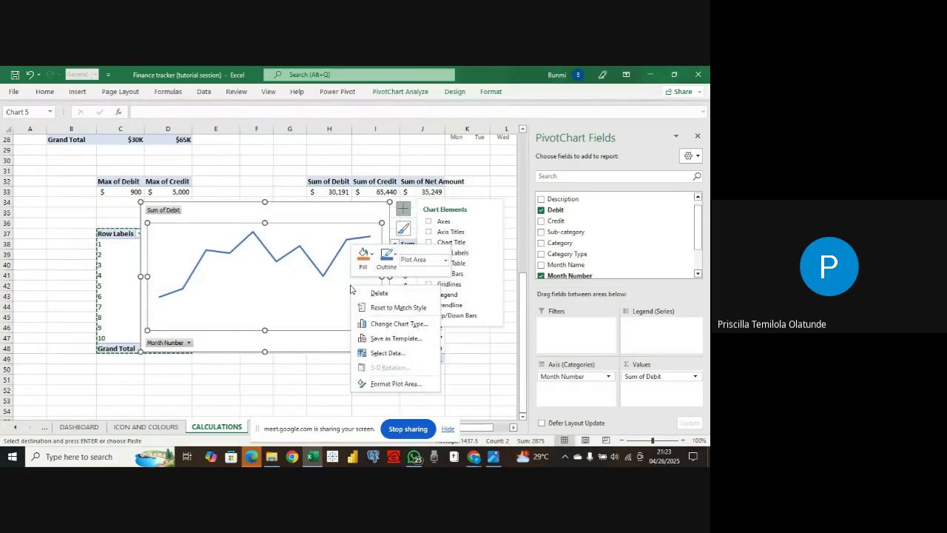
{"action": "left_click", "coordinate": [393, 384]}
{"action": "left_click", "coordinate": [563, 213]}
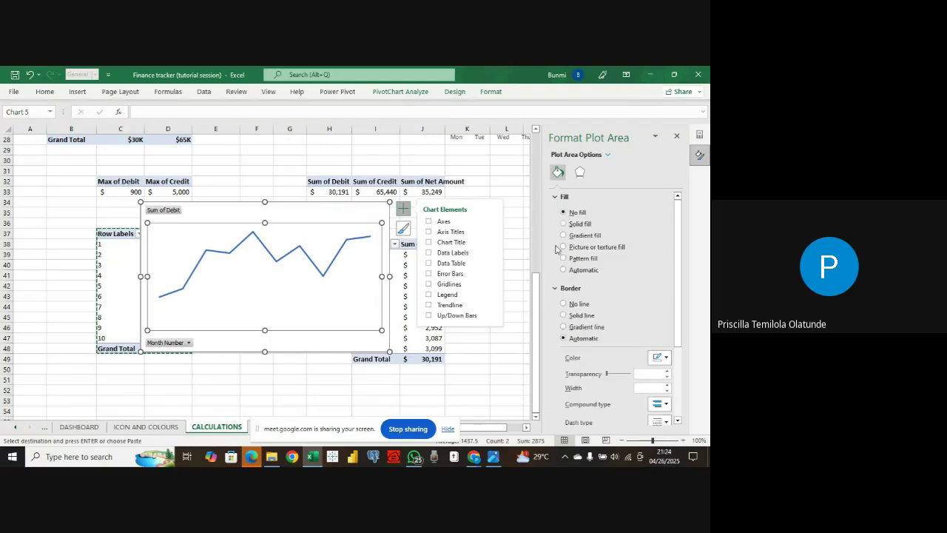
{"action": "left_click", "coordinate": [564, 303]}
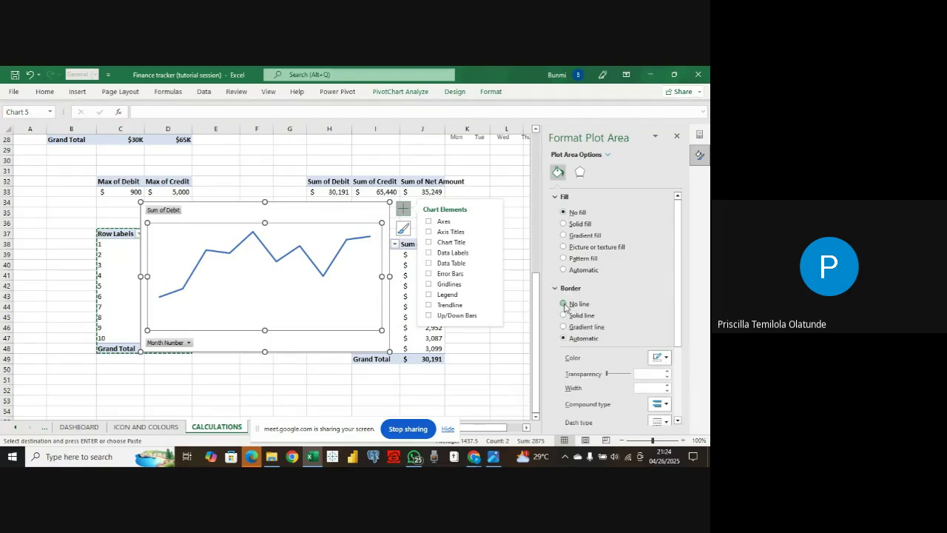
{"action": "right_click", "coordinate": [361, 214]}
{"action": "left_click", "coordinate": [395, 405]}
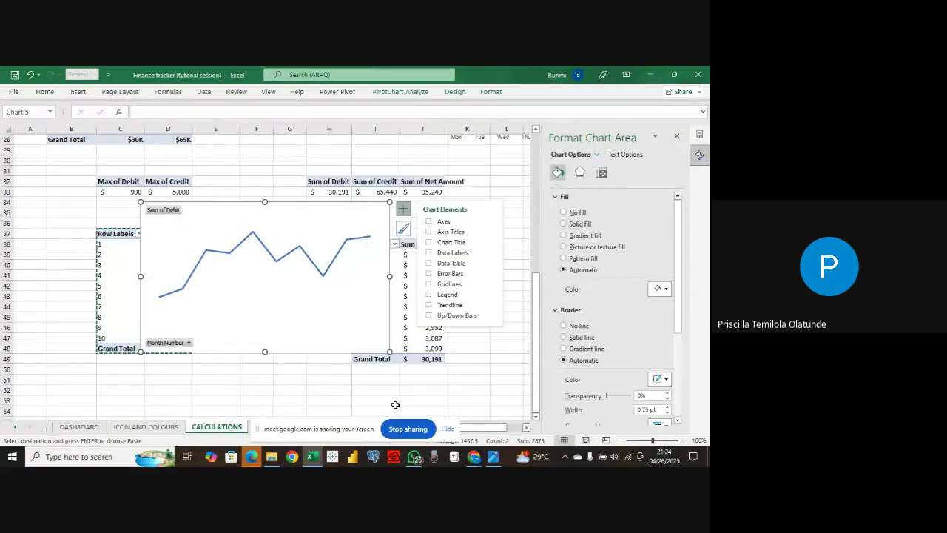
{"action": "left_click", "coordinate": [564, 212]}
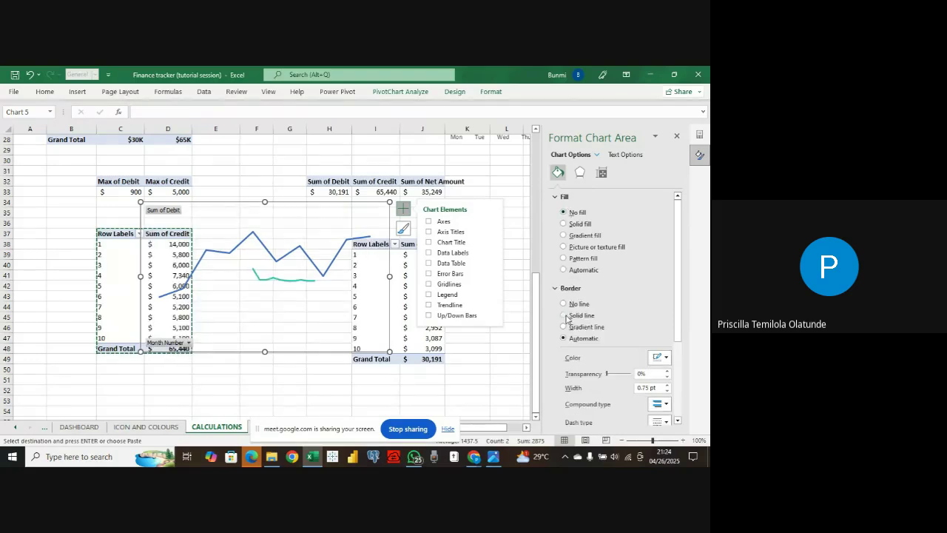
{"action": "left_click", "coordinate": [564, 304]}
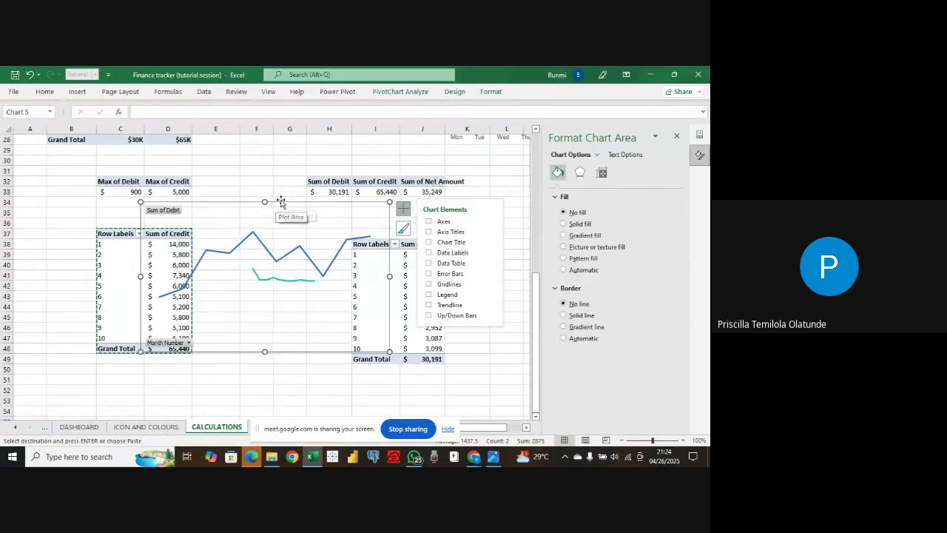
- Move the debit line chart below the small credit trend line and hide all its field buttons
{"action": "left_click_drag", "start_coordinate": [283, 202], "coordinate": [307, 327]}
{"action": "left_click_drag", "start_coordinate": [200, 336], "coordinate": [255, 292]}
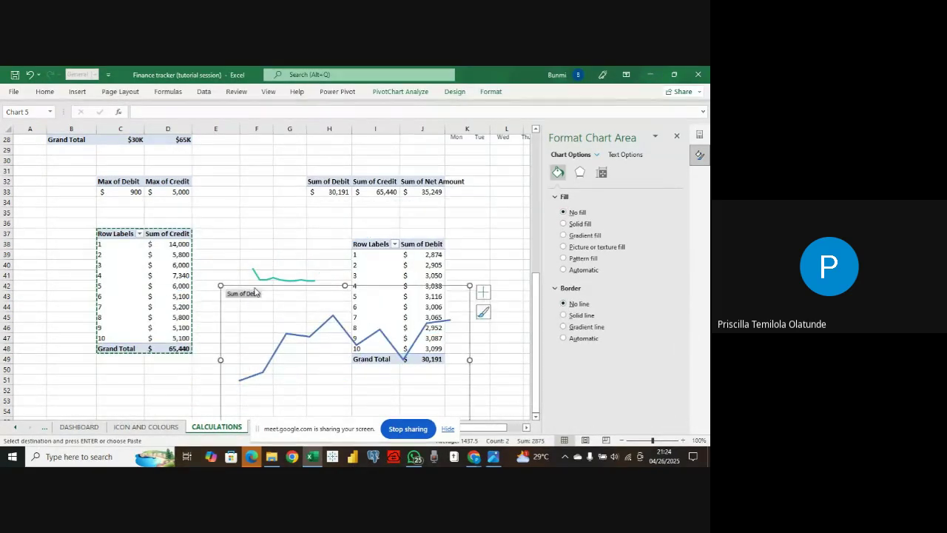
{"action": "right_click", "coordinate": [255, 292]}
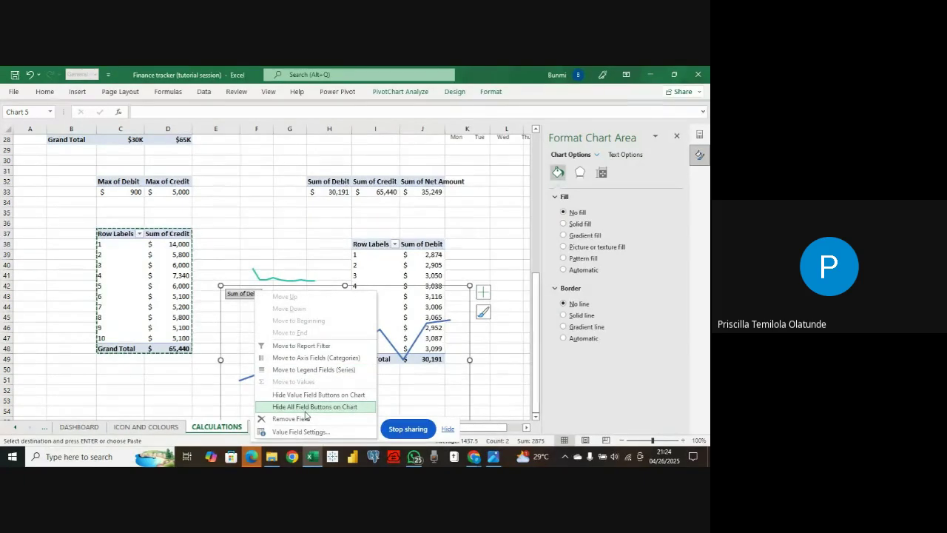
{"action": "left_click", "coordinate": [311, 407]}
- Shrink the debit line chart to a small trend line and place it between the two monthly pivot tables, around rows 47 to 51
{"action": "scroll", "coordinate": [252, 332], "scroll_direction": "down", "scroll_amount": 2}
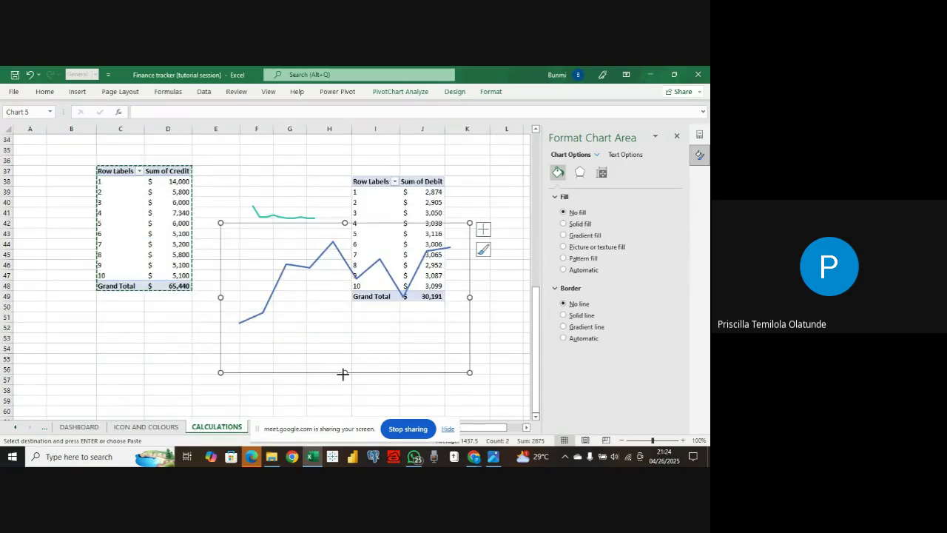
{"action": "left_click_drag", "start_coordinate": [342, 373], "coordinate": [345, 304]}
{"action": "left_click_drag", "start_coordinate": [215, 267], "coordinate": [357, 264]}
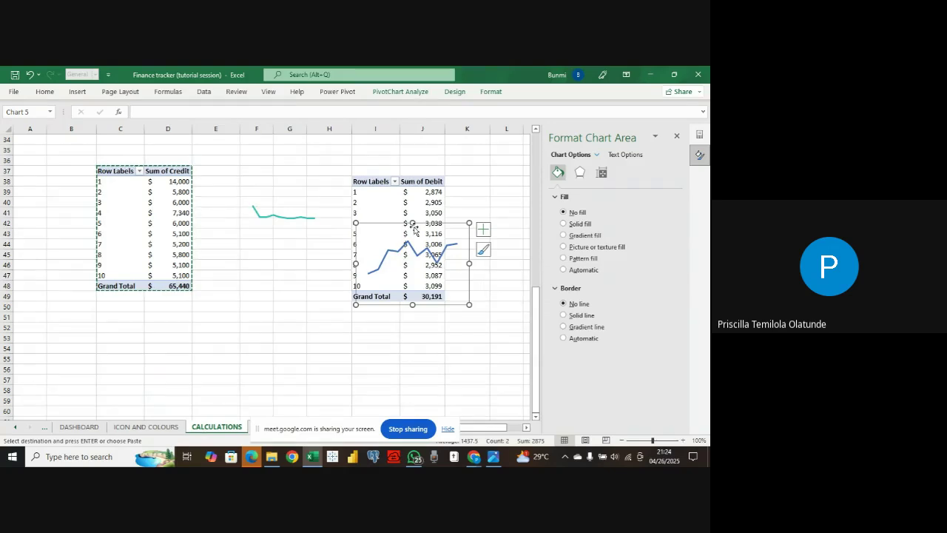
{"action": "left_click_drag", "start_coordinate": [412, 222], "coordinate": [413, 271]}
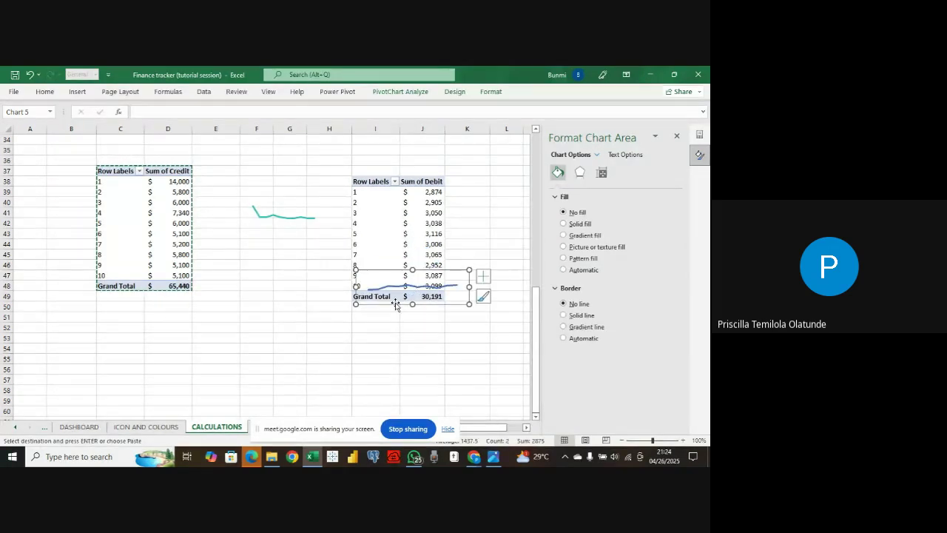
{"action": "left_click_drag", "start_coordinate": [396, 303], "coordinate": [265, 320]}
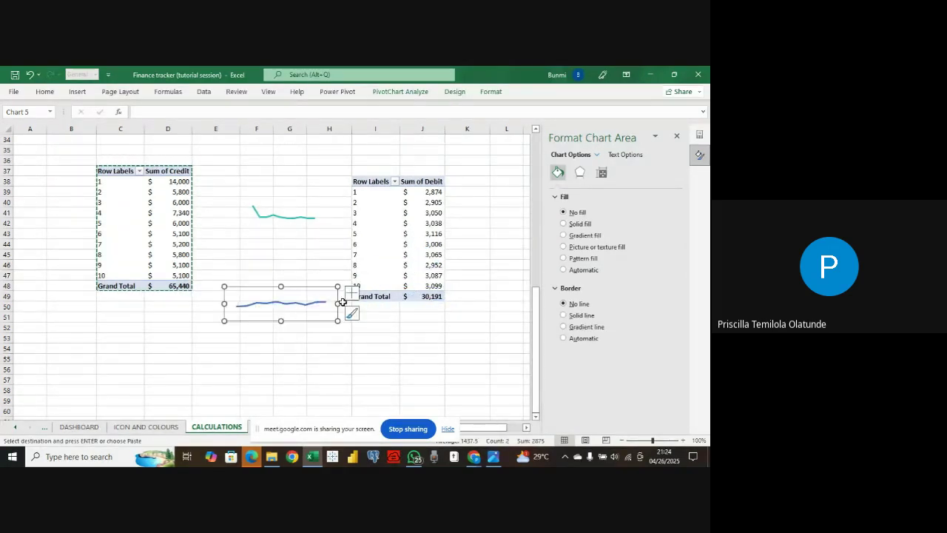
{"action": "left_click_drag", "start_coordinate": [342, 303], "coordinate": [322, 303]}
{"action": "left_click_drag", "start_coordinate": [272, 285], "coordinate": [273, 279]}
- Recolor the debit series line to the recent teal used by the credit trend line
{"action": "left_click", "coordinate": [290, 301]}
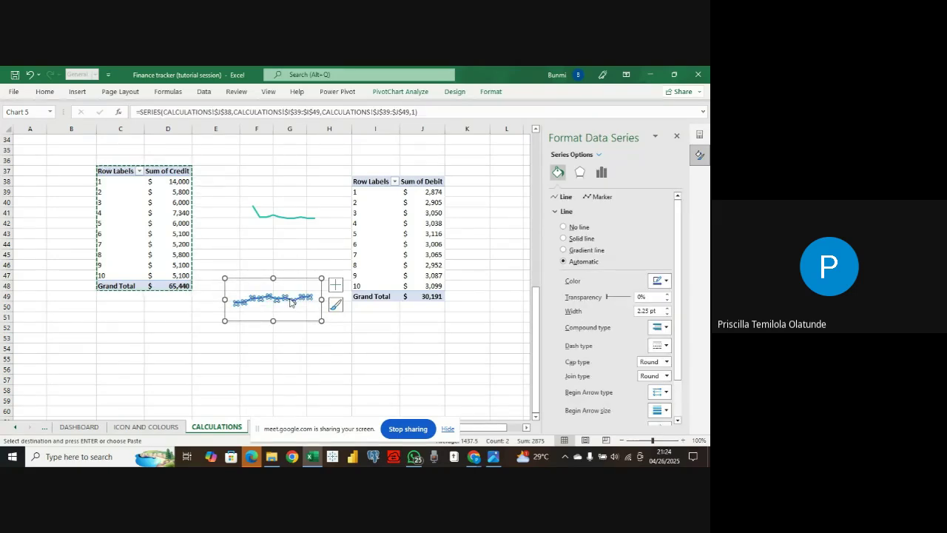
{"action": "left_click", "coordinate": [660, 280]}
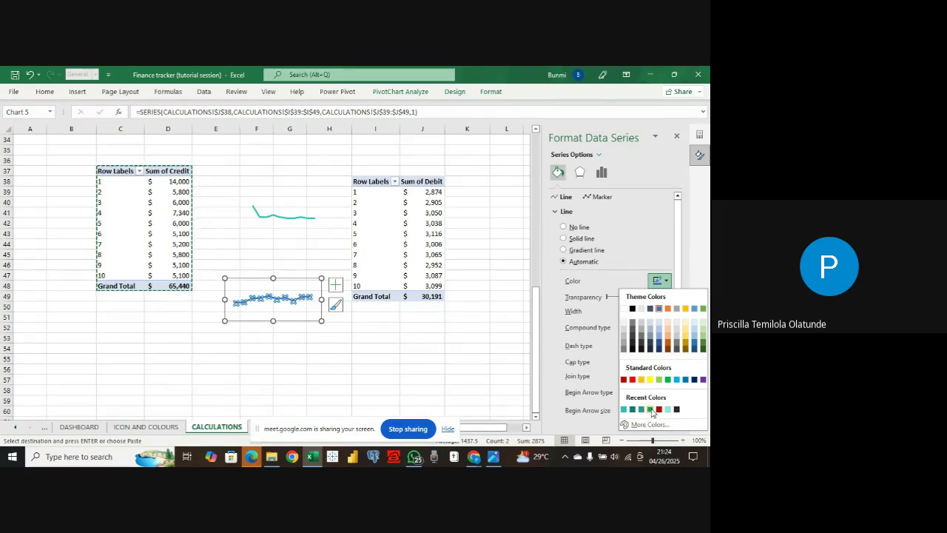
{"action": "left_click", "coordinate": [623, 409]}
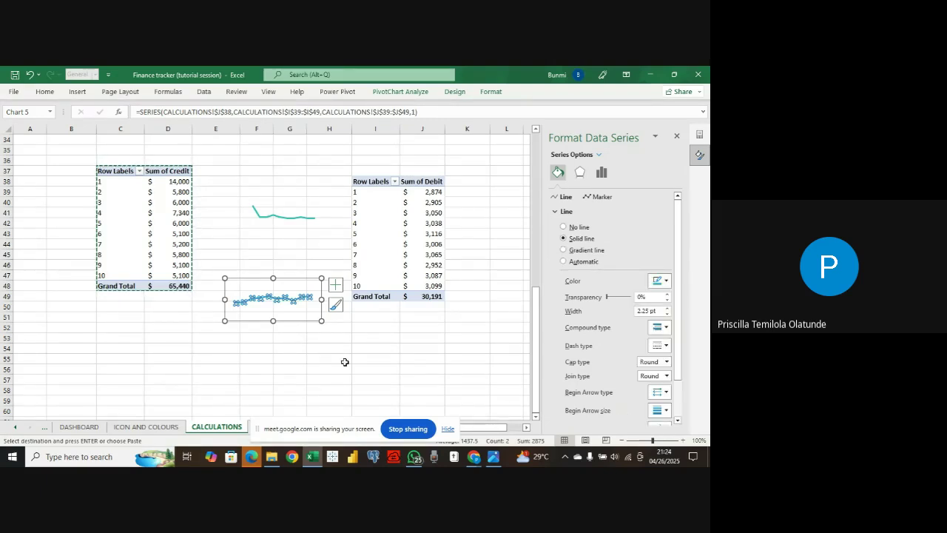
- Copy the small debit line chart and paste it onto the Expenses card of the DASHBOARD sheet
{"action": "left_click", "coordinate": [294, 322]}
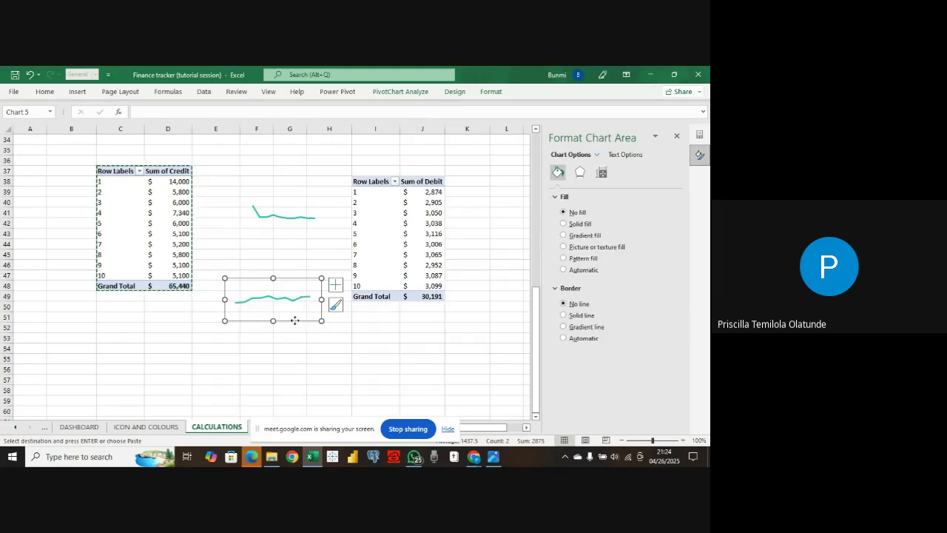
{"action": "right_click", "coordinate": [296, 321]}
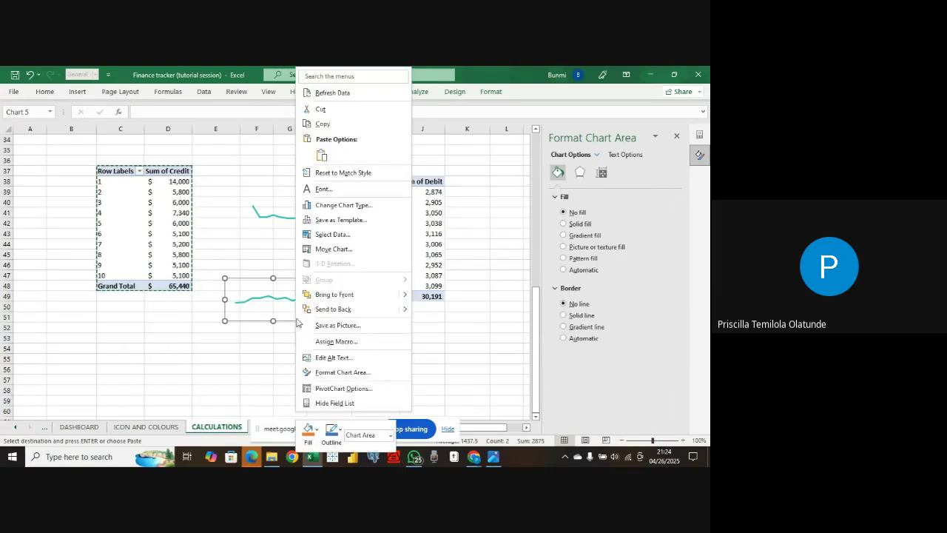
{"action": "left_click", "coordinate": [322, 124]}
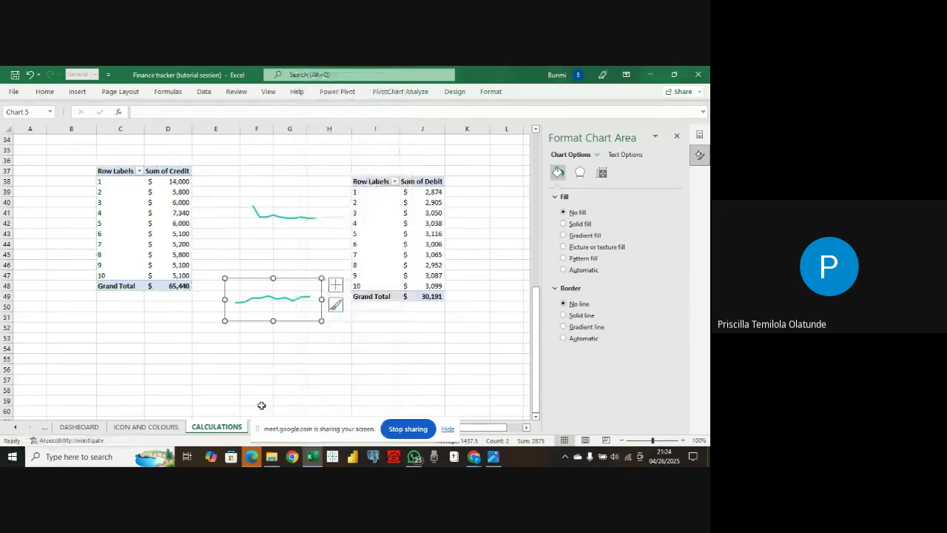
{"action": "left_click", "coordinate": [78, 426]}
{"action": "left_click", "coordinate": [405, 252]}
{"action": "left_click", "coordinate": [407, 255]}
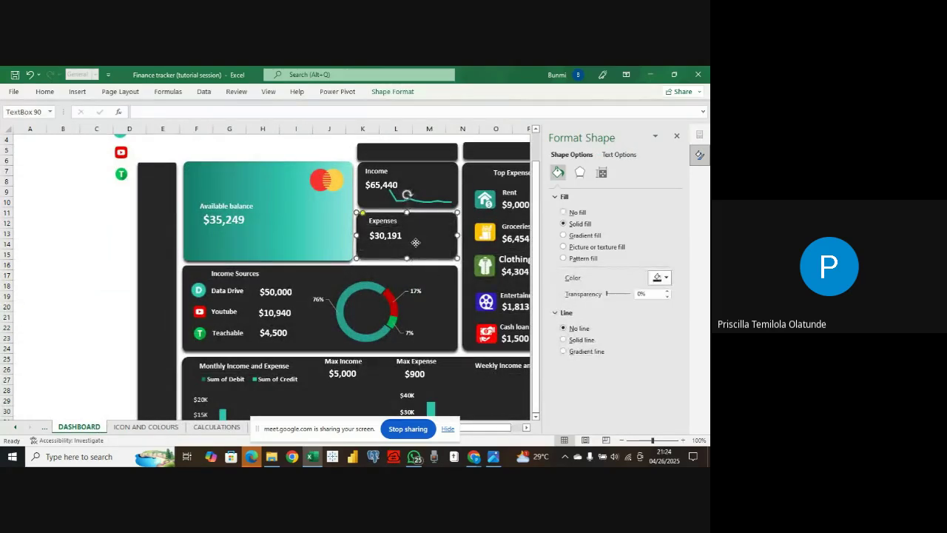
{"action": "left_click", "coordinate": [415, 243]}
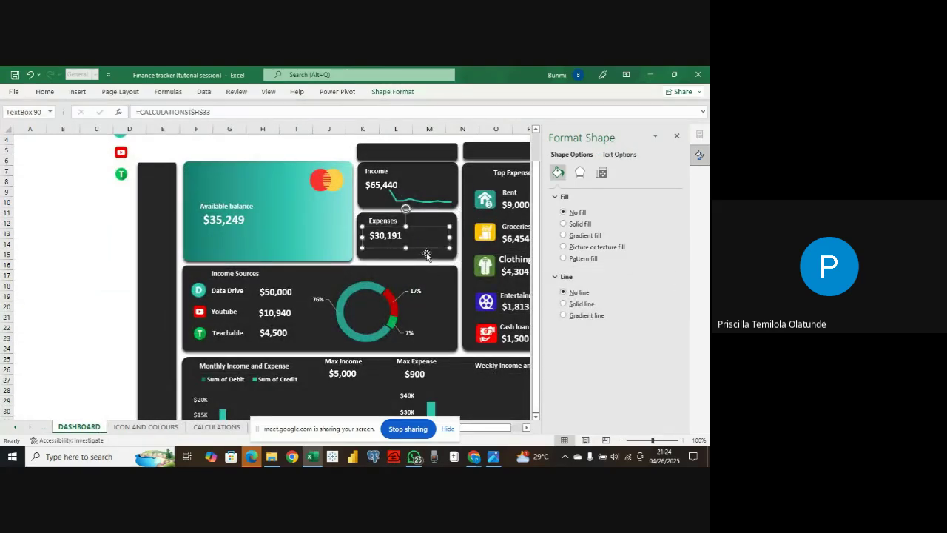
{"action": "left_click", "coordinate": [426, 254]}
{"action": "left_click", "coordinate": [442, 237]}
{"action": "left_click", "coordinate": [433, 255]}
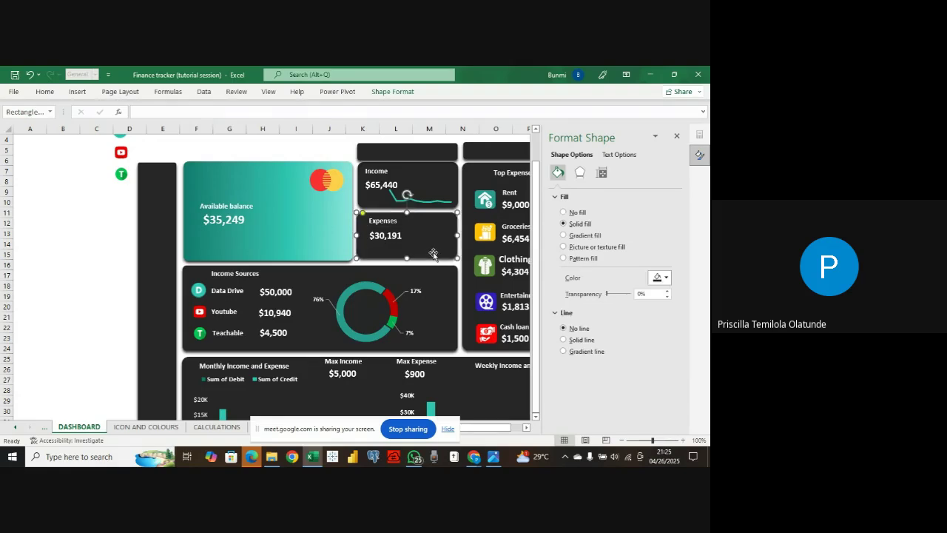
{"action": "left_click", "coordinate": [427, 256]}
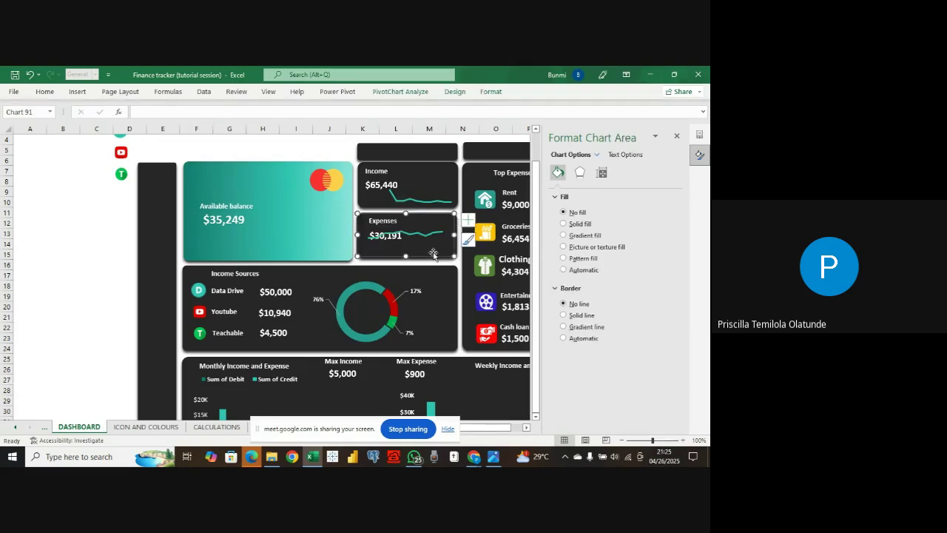
- Position the pasted trend line just below the expenses value on its card, close the formatting pane and review the dashboard
{"action": "left_click_drag", "start_coordinate": [427, 256], "coordinate": [438, 270]}
{"action": "left_click", "coordinate": [62, 191]}
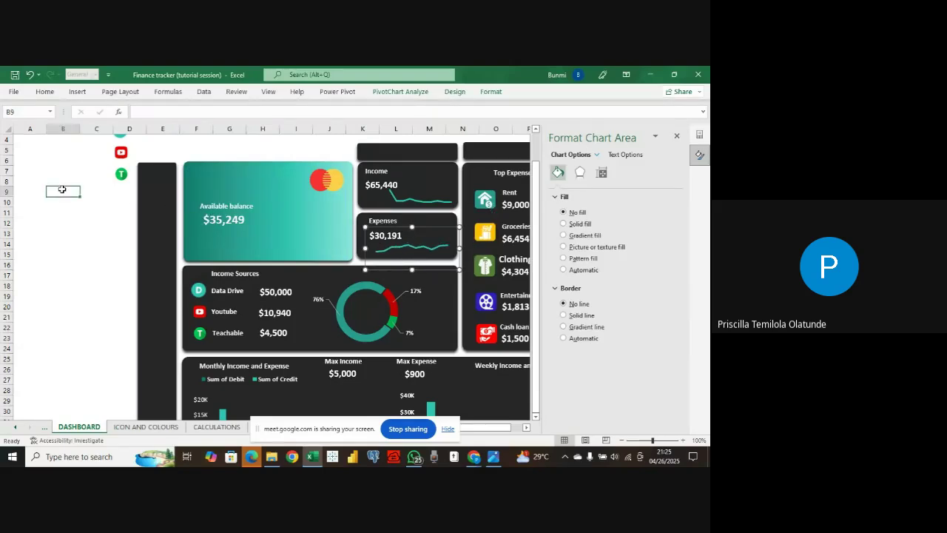
{"action": "left_click", "coordinate": [676, 136]}
{"action": "scroll", "coordinate": [622, 237], "scroll_direction": "down", "scroll_amount": 5}
{"action": "scroll", "coordinate": [621, 242], "scroll_direction": "up", "scroll_amount": 6}
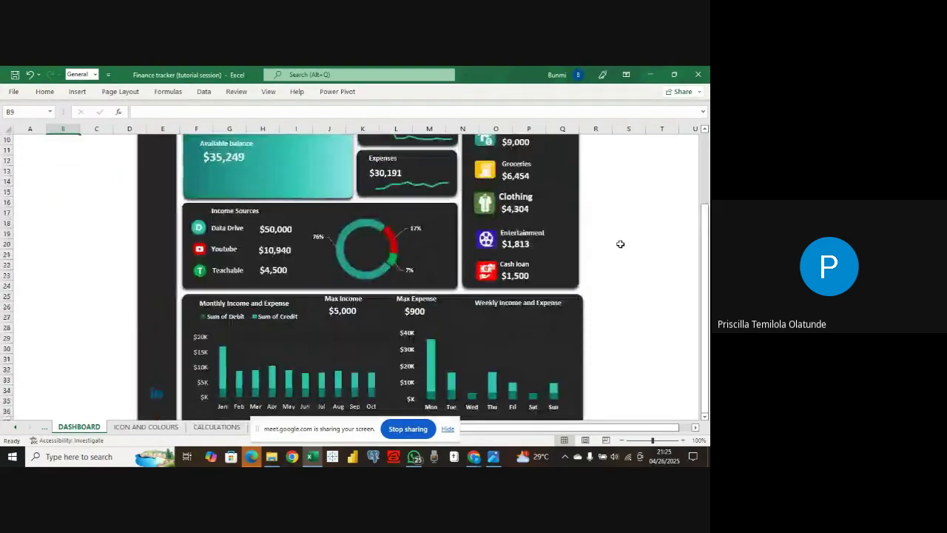
- Delete the three leftover income source icons in column D beside the dashboard
{"action": "left_click", "coordinate": [119, 163]}
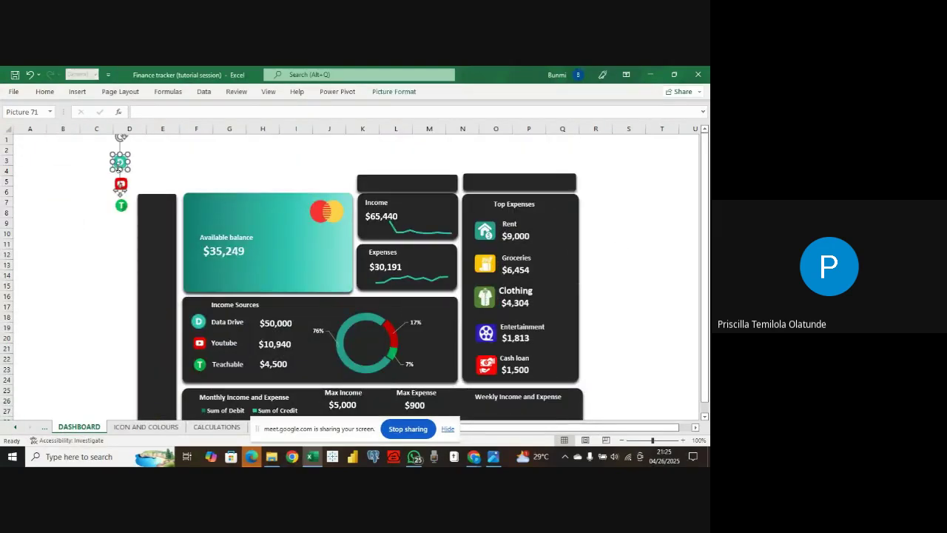
{"action": "key", "text": "Delete"}
{"action": "left_click", "coordinate": [122, 185]}
{"action": "key", "text": "Delete"}
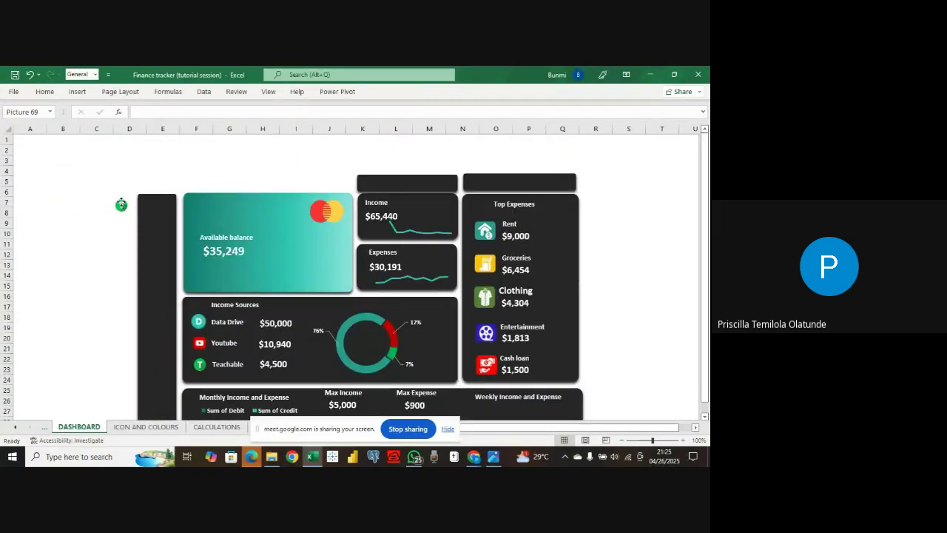
{"action": "left_click", "coordinate": [122, 206]}
{"action": "key", "text": "Delete"}
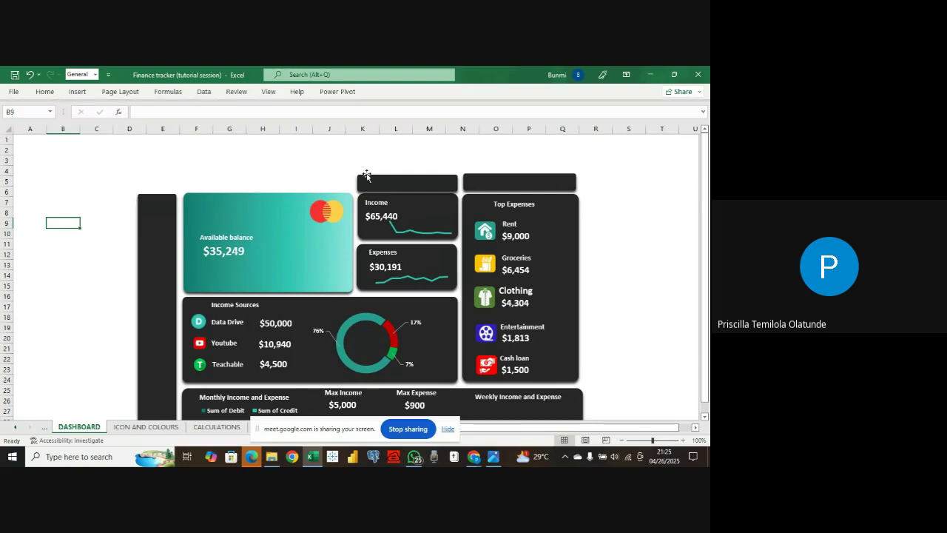
- Duplicate the Top Expenses label onto the empty header bar above the Income card and change its text to Dashboard
{"action": "left_click", "coordinate": [379, 208]}
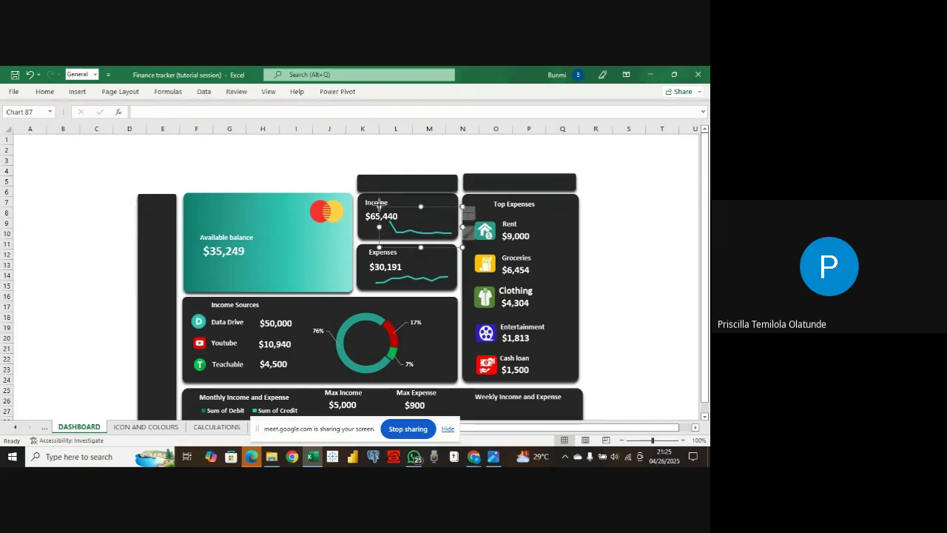
{"action": "left_click", "coordinate": [367, 199]}
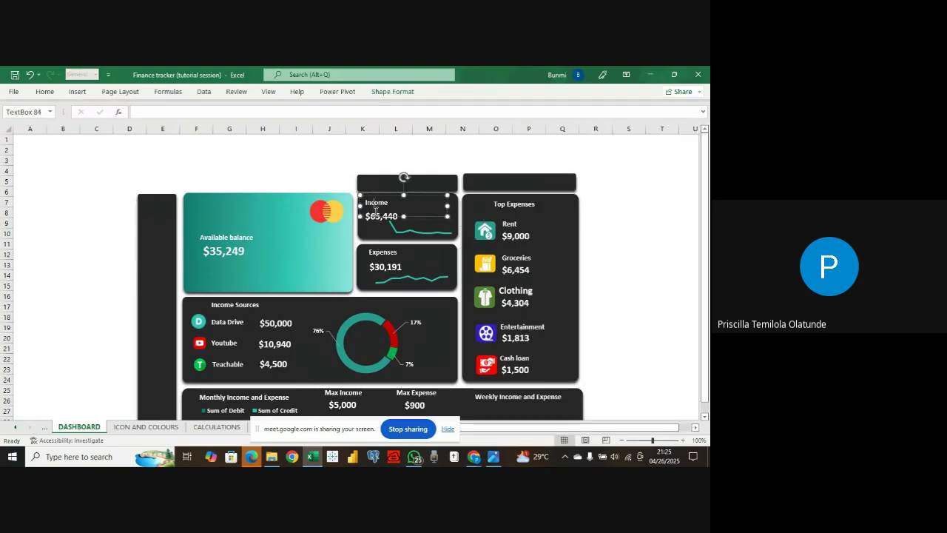
{"action": "left_click", "coordinate": [512, 205]}
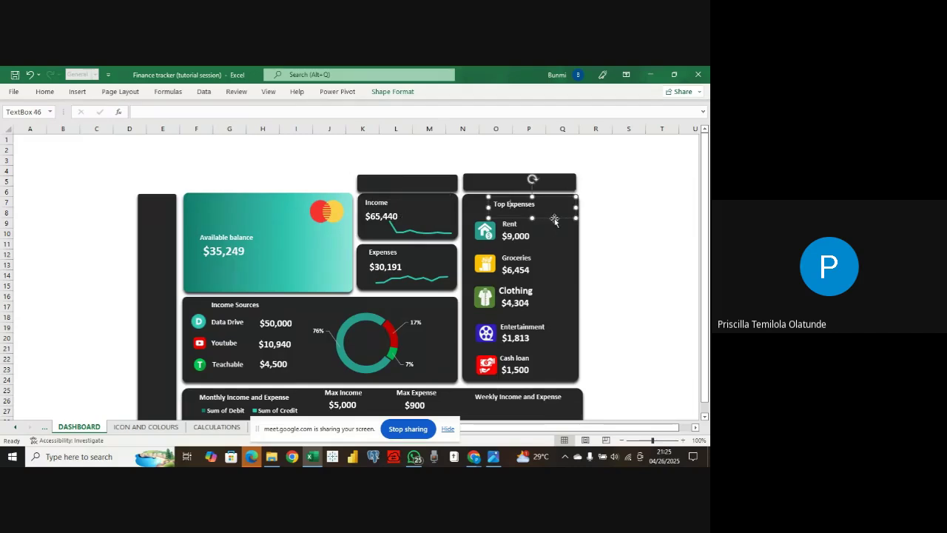
{"action": "key", "text": "ctrl+d"}
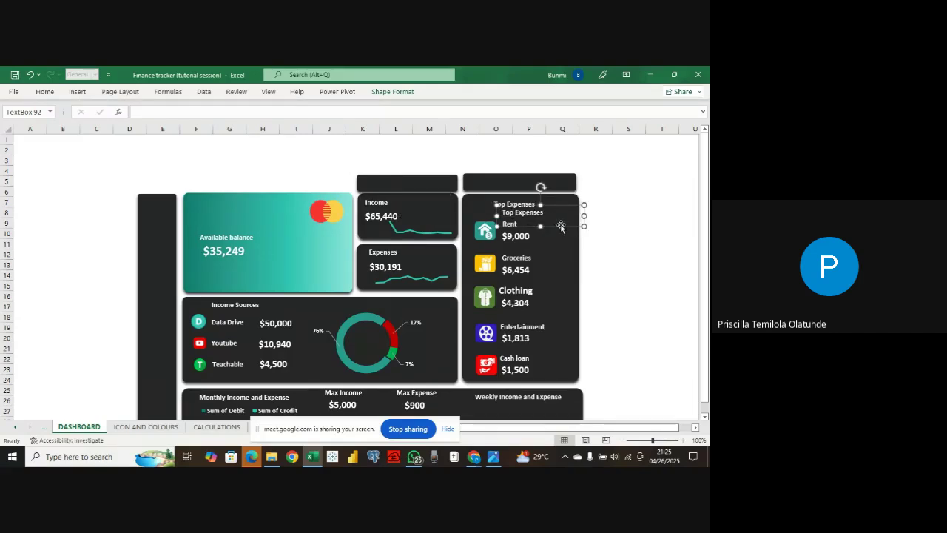
{"action": "left_click_drag", "start_coordinate": [561, 227], "coordinate": [420, 194]}
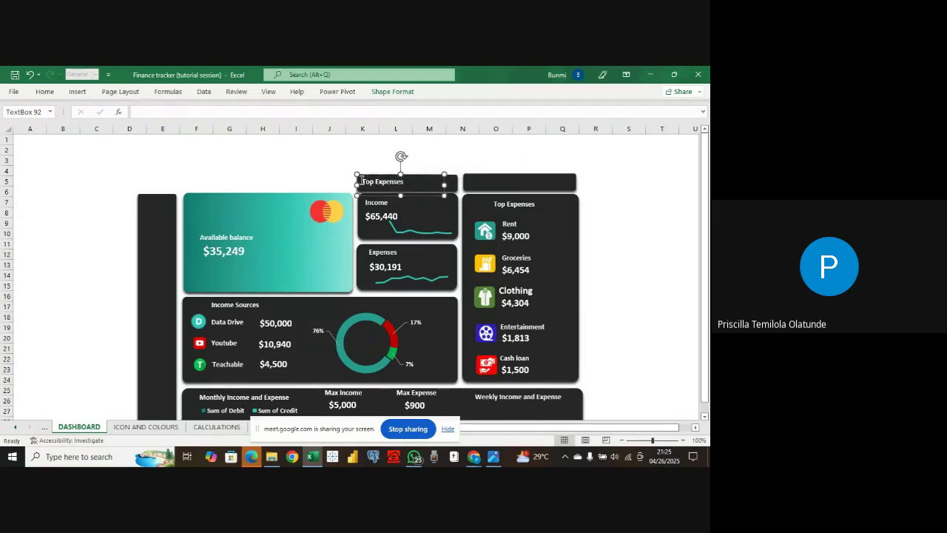
{"action": "left_click_drag", "start_coordinate": [361, 181], "coordinate": [393, 184]}
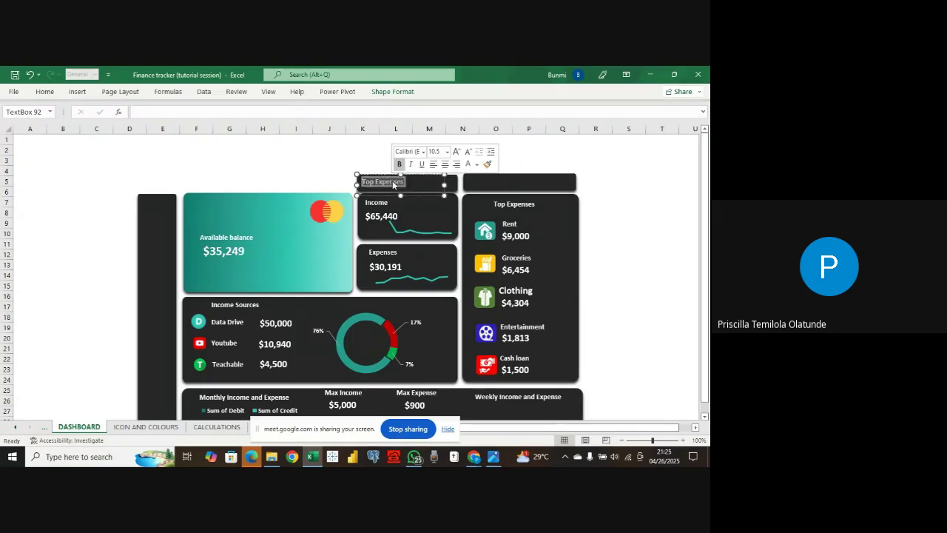
{"action": "type", "text": "Dash"}
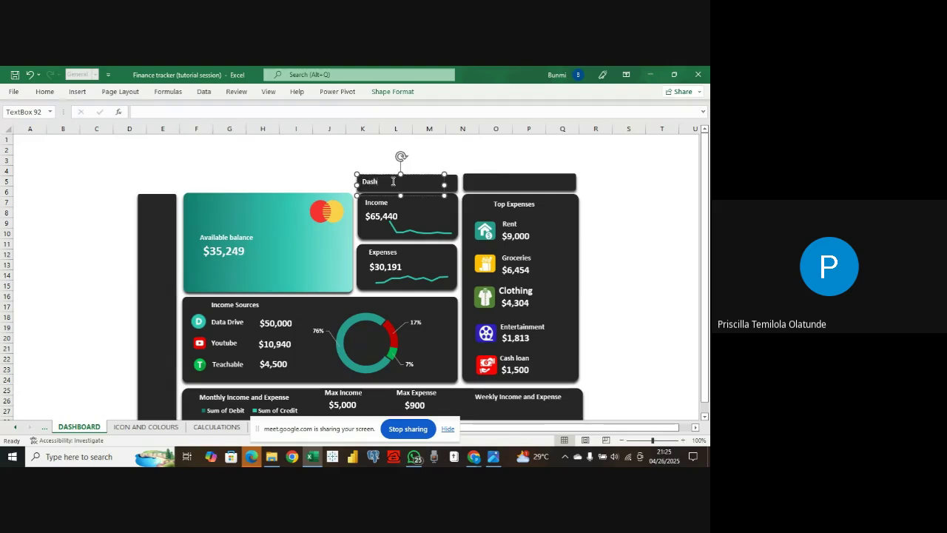
{"action": "type", "text": "board"}
{"action": "left_click_drag", "start_coordinate": [421, 197], "coordinate": [461, 198]}
{"action": "left_click", "coordinate": [499, 185]}
- Duplicate the Dashboard label onto the header bar above the Top Expenses card and change its text to Spreadsheeet
{"action": "left_click", "coordinate": [458, 198]}
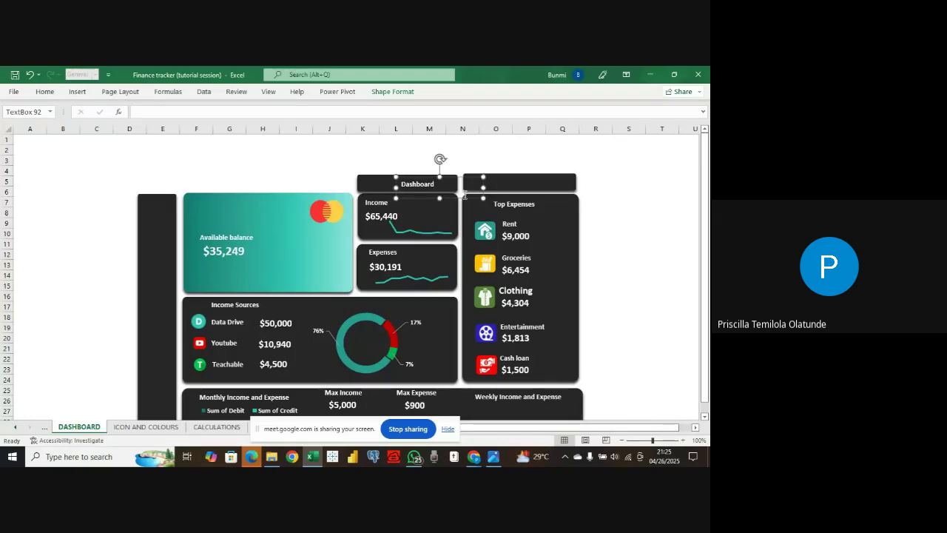
{"action": "key", "text": "ctrl+d"}
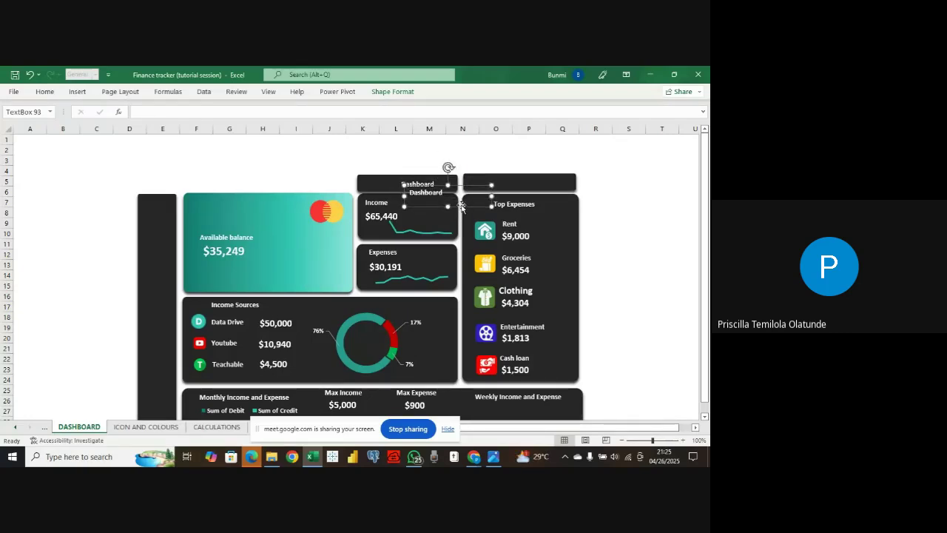
{"action": "left_click_drag", "start_coordinate": [461, 205], "coordinate": [494, 182]}
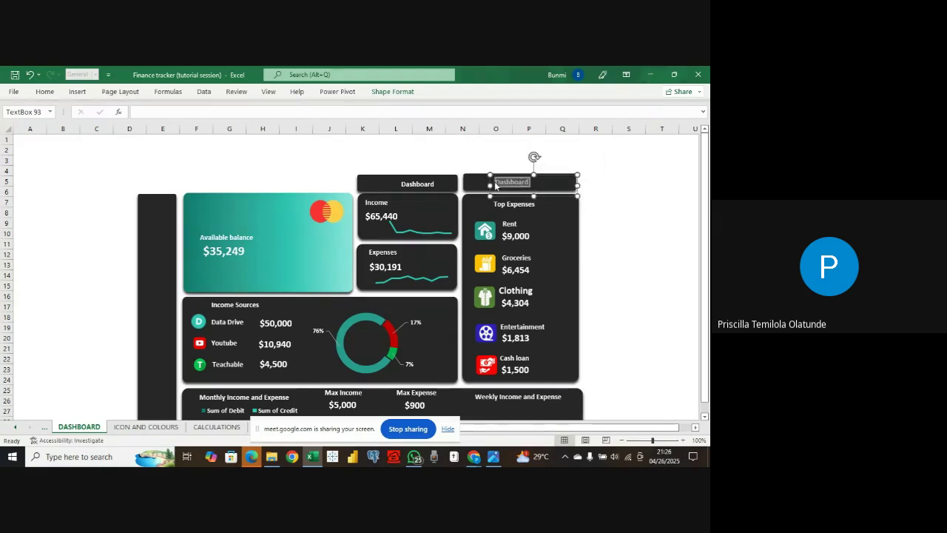
{"action": "key", "text": "BackSpace"}
{"action": "type", "text": "Spreads"}
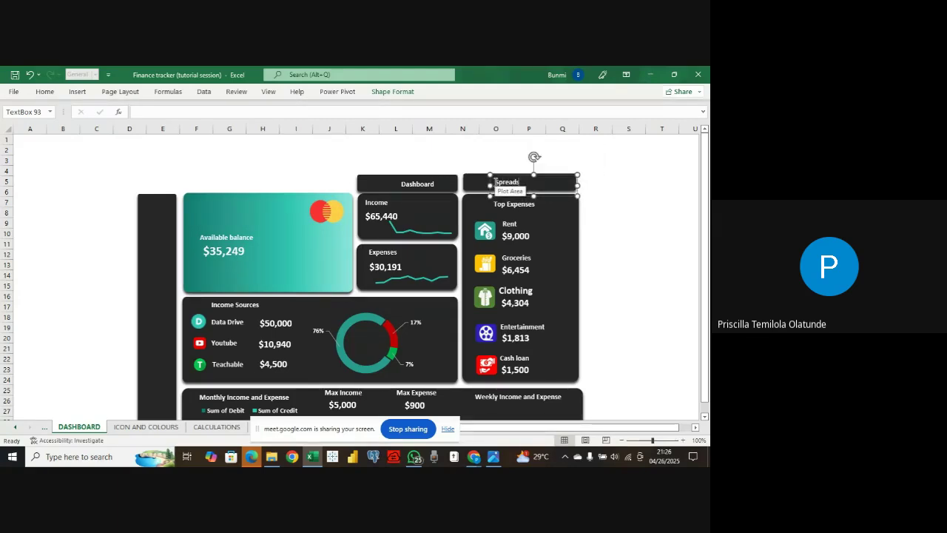
{"action": "type", "text": "heeet"}
- Shift both header labels toward the right ends of their bars, leaving room for icons in front of the text
{"action": "left_click", "coordinate": [560, 193]}
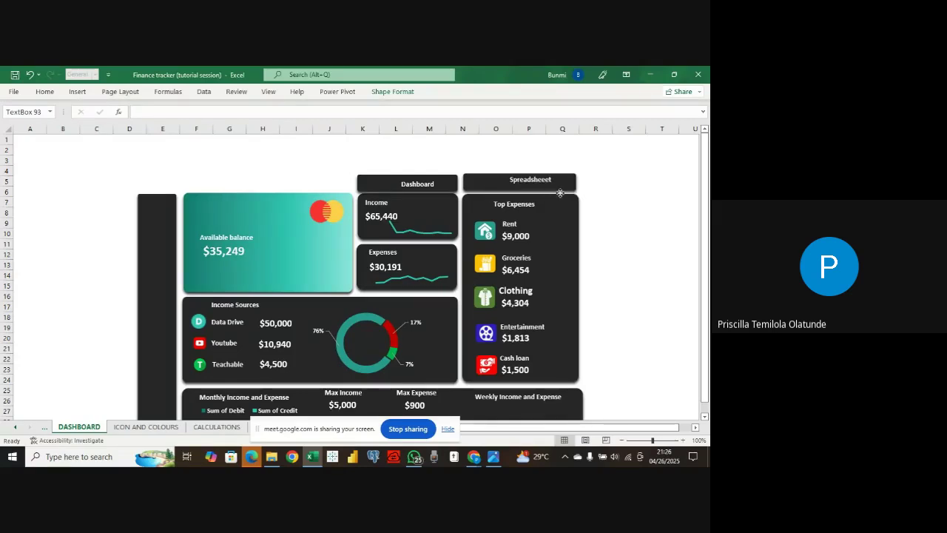
{"action": "mouse_move", "coordinate": [560, 193]}
{"action": "left_mouse_down"}
{"action": "mouse_move", "coordinate": [545, 195]}
{"action": "mouse_move", "coordinate": [578, 196]}
{"action": "left_mouse_up"}
{"action": "left_click", "coordinate": [437, 183]}
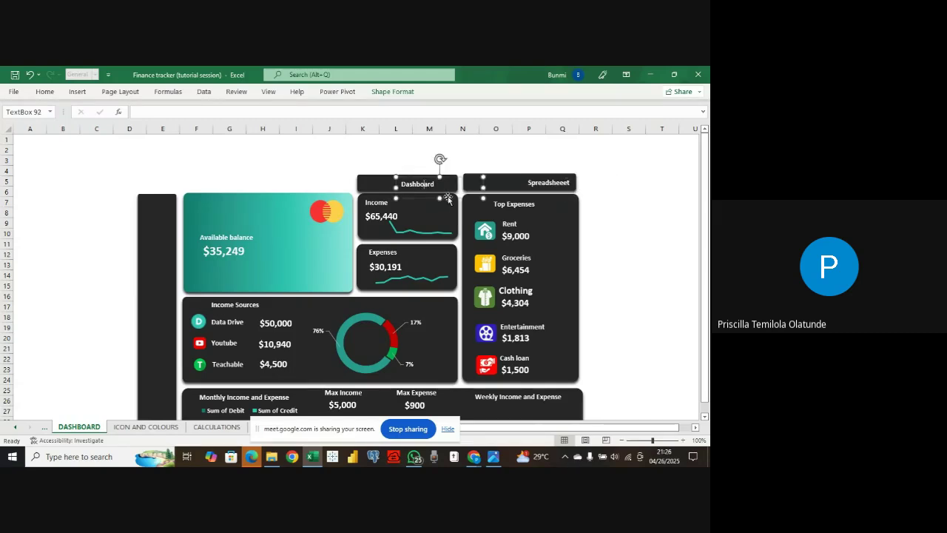
{"action": "left_click_drag", "start_coordinate": [458, 196], "coordinate": [469, 196]}
{"action": "left_click", "coordinate": [561, 185]}
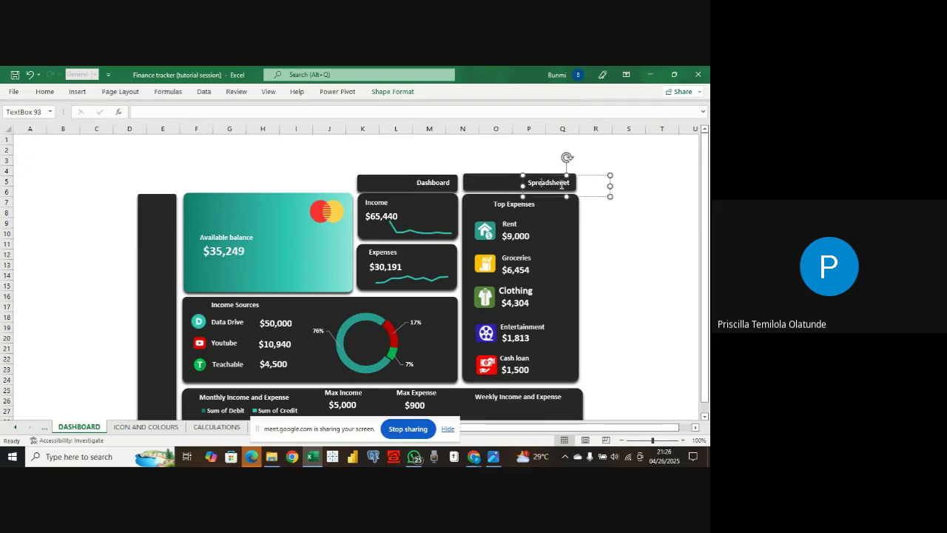
{"action": "left_click_drag", "start_coordinate": [562, 196], "coordinate": [556, 199]}
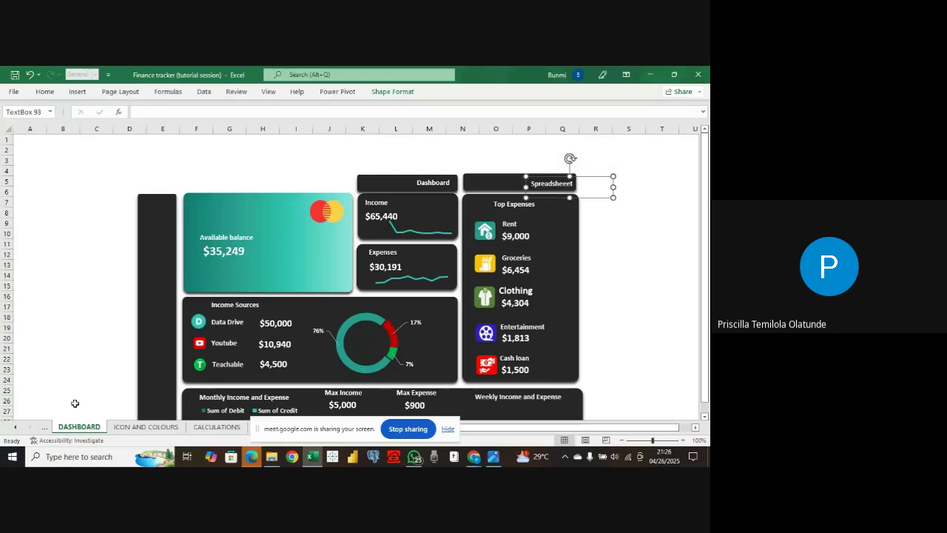
- Copy the teal dashboard and spreadsheet icons from the ICON AND COLOURS sheet and paste them at cell M3 of DASHBOARD
{"action": "left_click", "coordinate": [141, 427]}
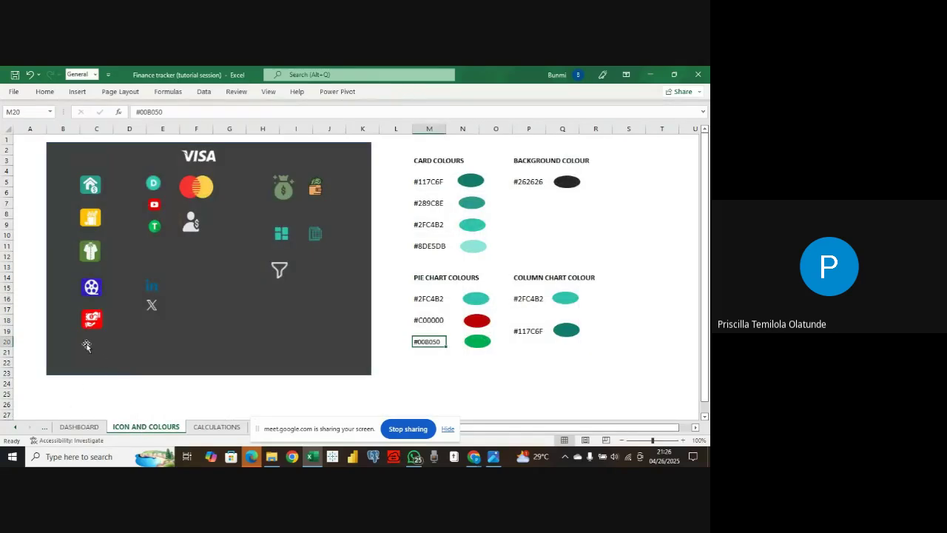
{"action": "left_click", "coordinate": [278, 233]}
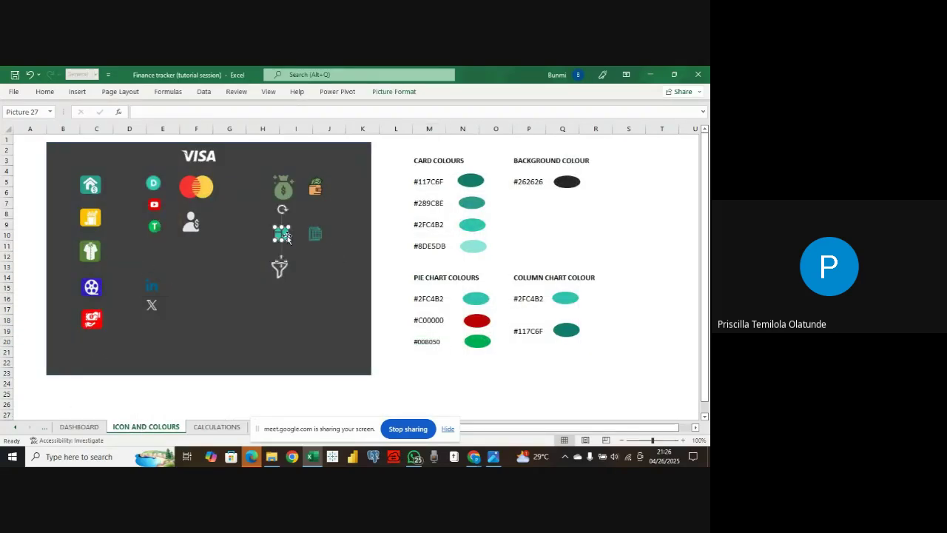
{"action": "key", "text": "Escape"}
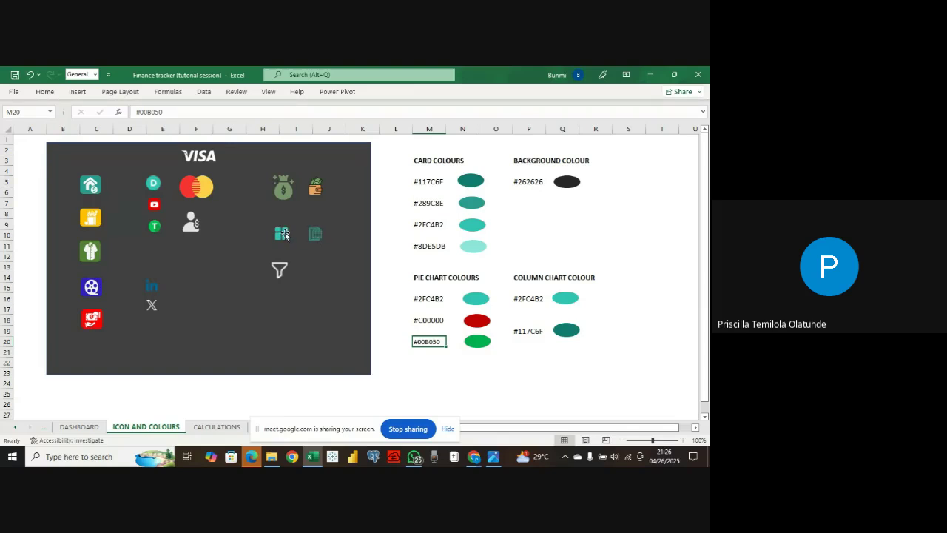
{"action": "left_click", "coordinate": [284, 234]}
{"action": "left_click", "coordinate": [311, 233], "text": "ctrl"}
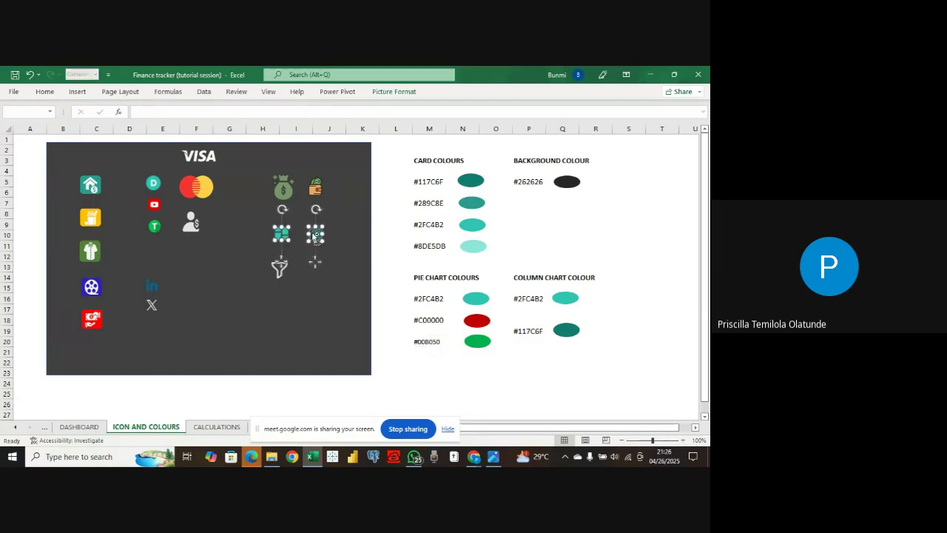
{"action": "left_click", "coordinate": [79, 426]}
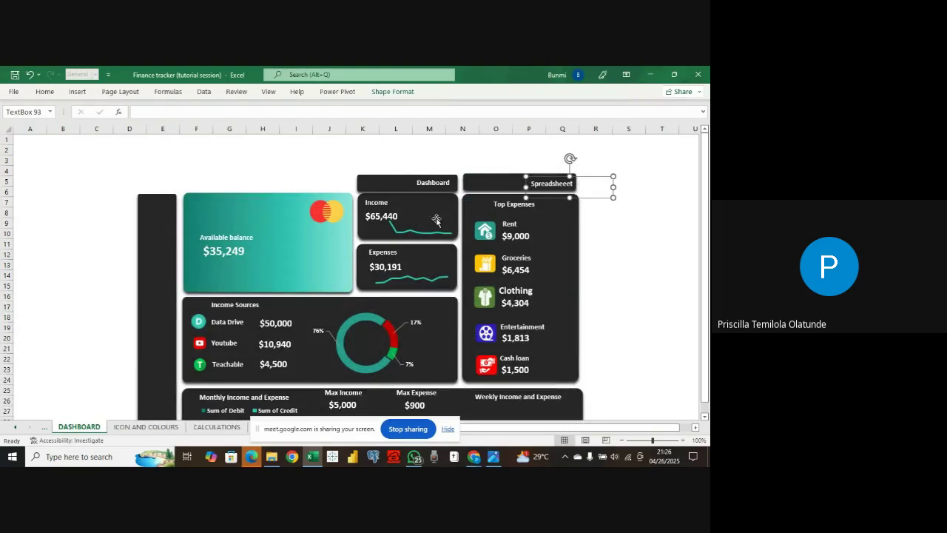
{"action": "left_click", "coordinate": [416, 158]}
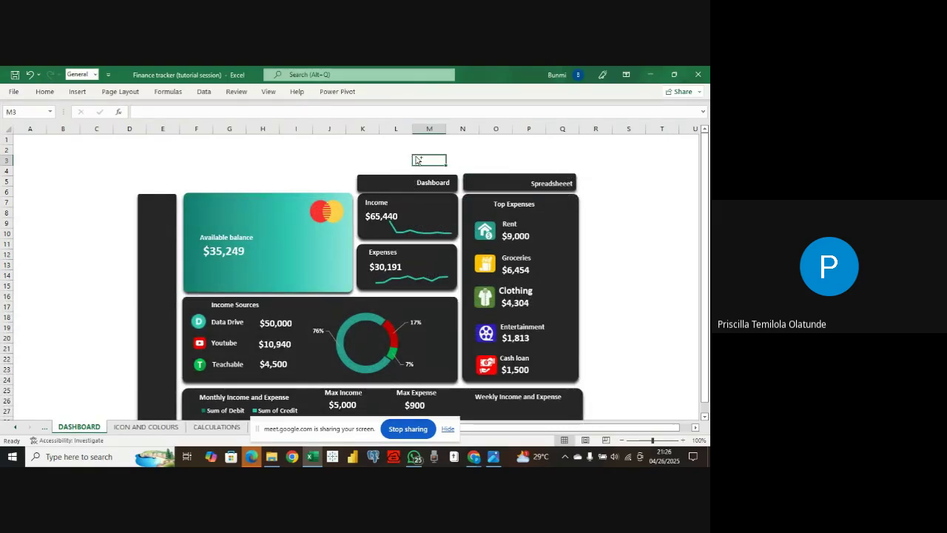
{"action": "key", "text": "ctrl+v"}
- Place the pasted dashboard icon at the left end of the Dashboard header bar
{"action": "left_click", "coordinate": [418, 161]}
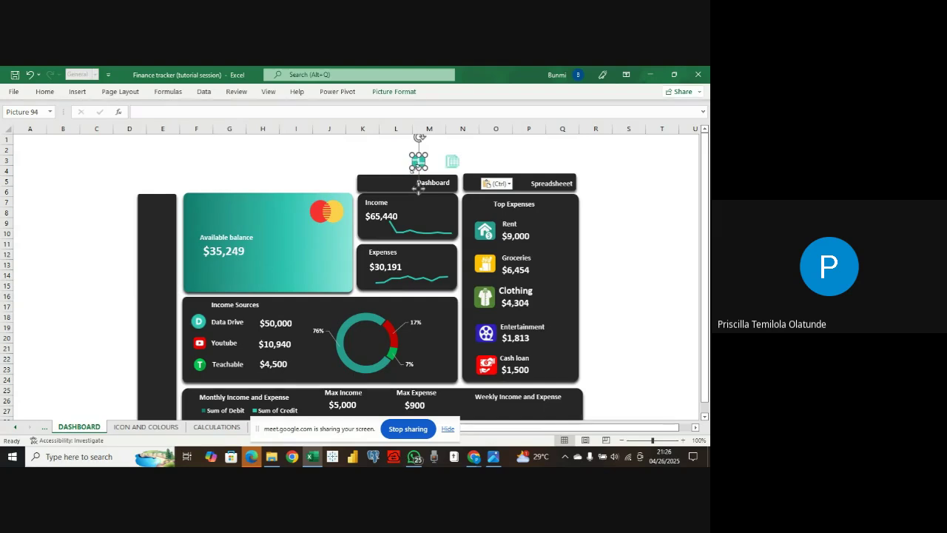
{"action": "left_click_drag", "start_coordinate": [417, 161], "coordinate": [363, 179]}
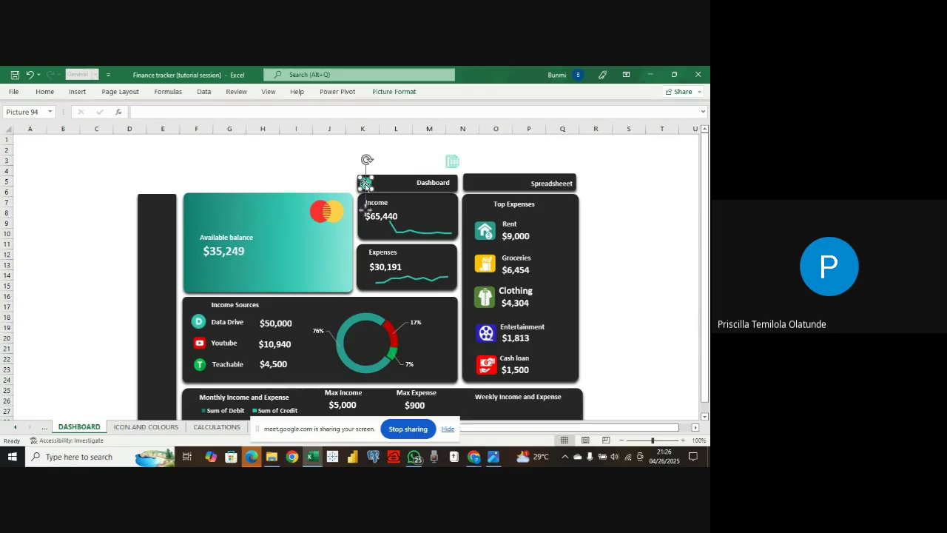
{"action": "left_click_drag", "start_coordinate": [365, 184], "coordinate": [373, 184]}
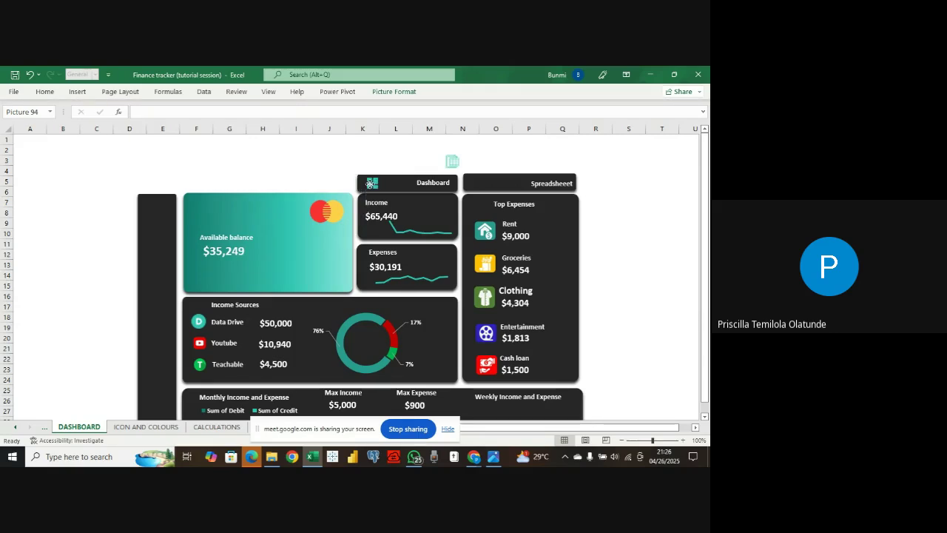
{"action": "left_click", "coordinate": [433, 159]}
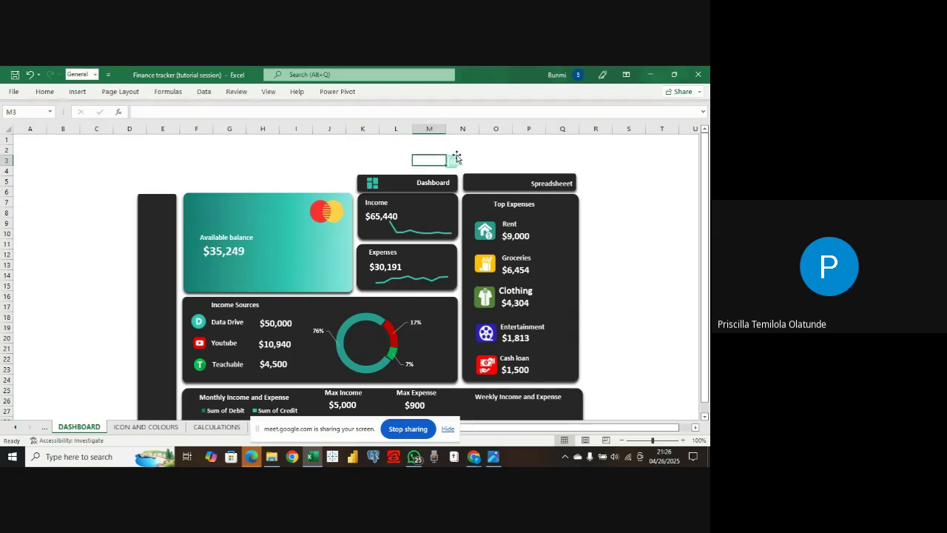
- Place the spreadsheet icon at the left end of the second header bar and nudge that bar's label into line
{"action": "left_click", "coordinate": [454, 159]}
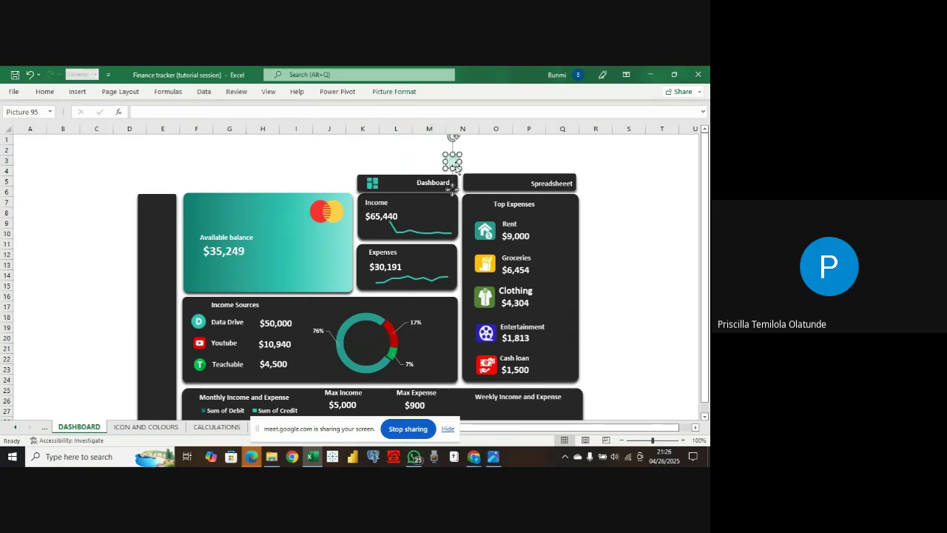
{"action": "left_click_drag", "start_coordinate": [452, 161], "coordinate": [481, 183]}
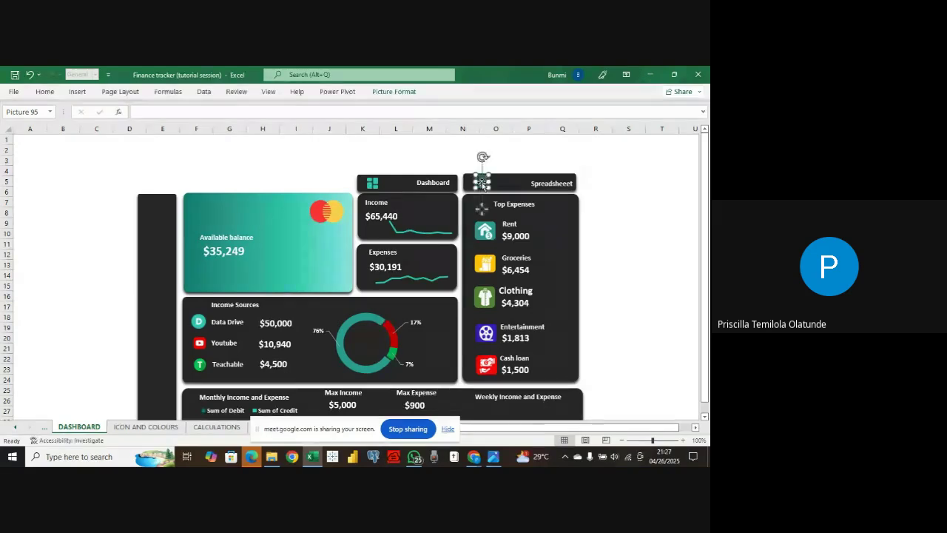
{"action": "left_click", "coordinate": [558, 198]}
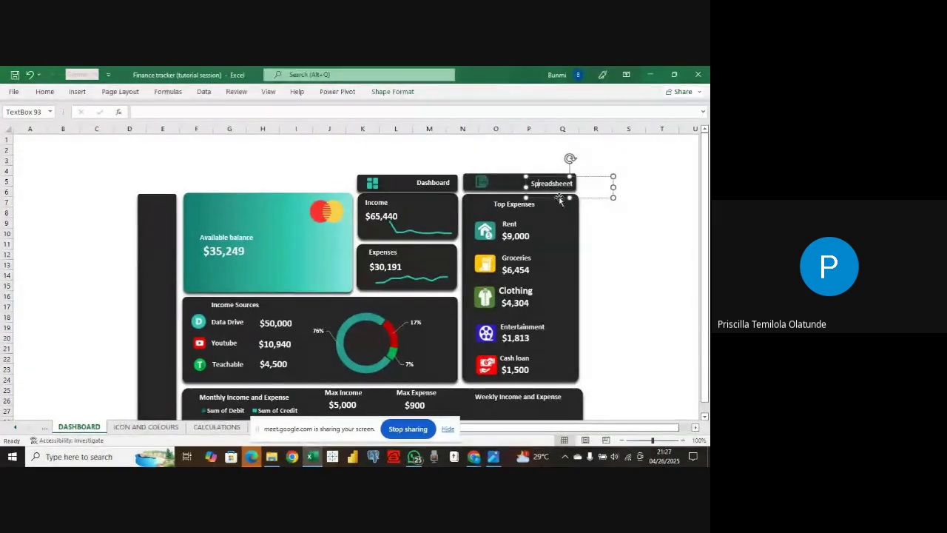
{"action": "left_click_drag", "start_coordinate": [558, 198], "coordinate": [558, 197]}
{"action": "left_click", "coordinate": [594, 235]}
- Review the dashboard cards and the Credit Card info table at the top of the CALCULATIONS sheet, returning to DASHBOARD
{"action": "scroll", "coordinate": [595, 243], "scroll_direction": "down", "scroll_amount": 2}
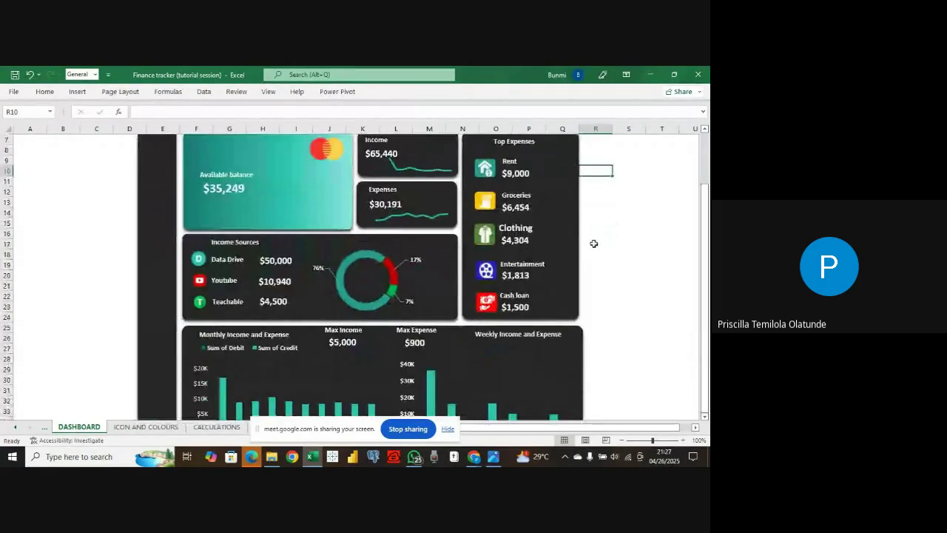
{"action": "scroll", "coordinate": [587, 293], "scroll_direction": "down", "scroll_amount": 2}
{"action": "scroll", "coordinate": [332, 326], "scroll_direction": "up", "scroll_amount": 4}
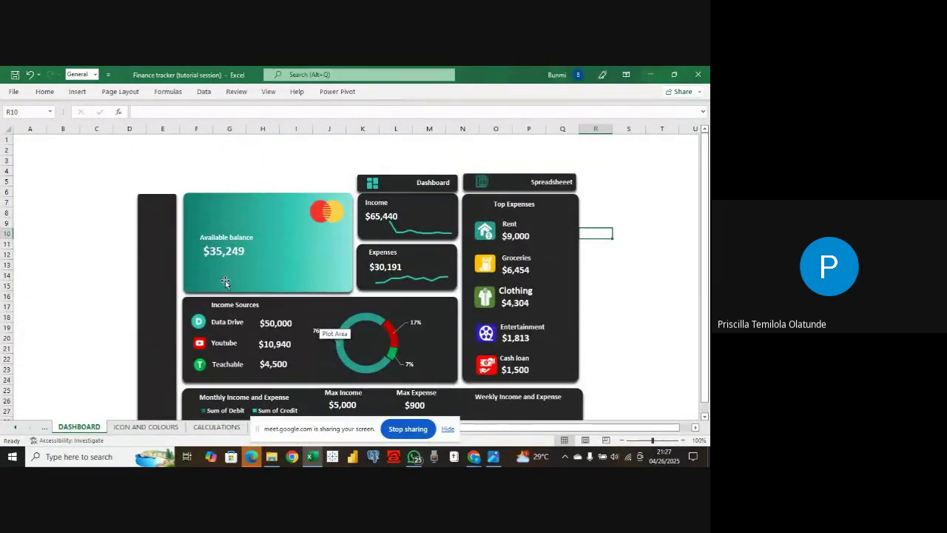
{"action": "scroll", "coordinate": [225, 282], "scroll_direction": "down", "scroll_amount": 1}
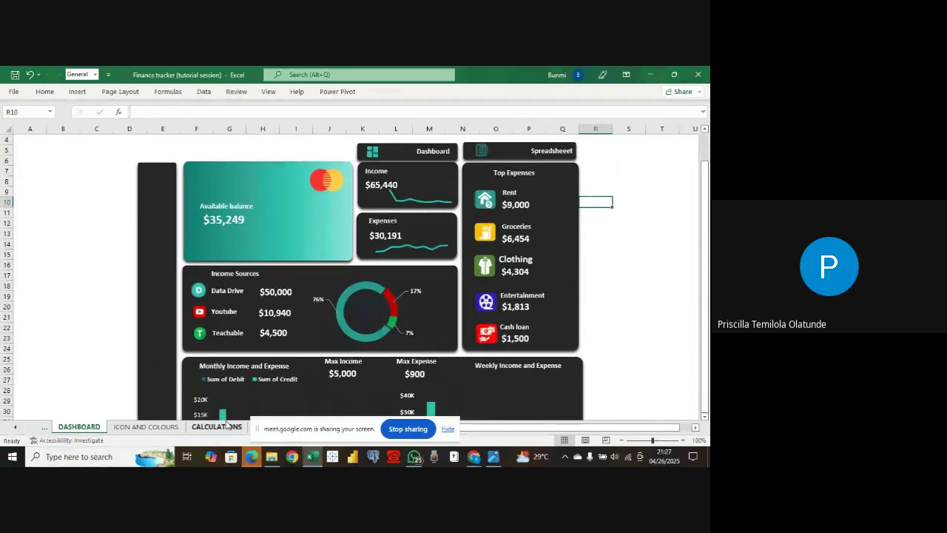
{"action": "left_click", "coordinate": [216, 427]}
{"action": "scroll", "coordinate": [171, 276], "scroll_direction": "up", "scroll_amount": 2}
{"action": "scroll", "coordinate": [171, 276], "scroll_direction": "up", "scroll_amount": 9}
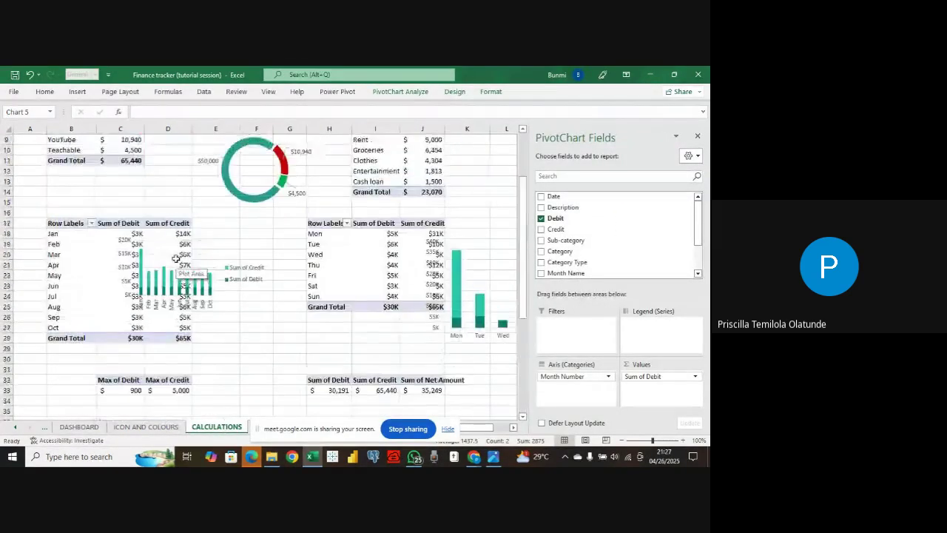
{"action": "left_click", "coordinate": [185, 171]}
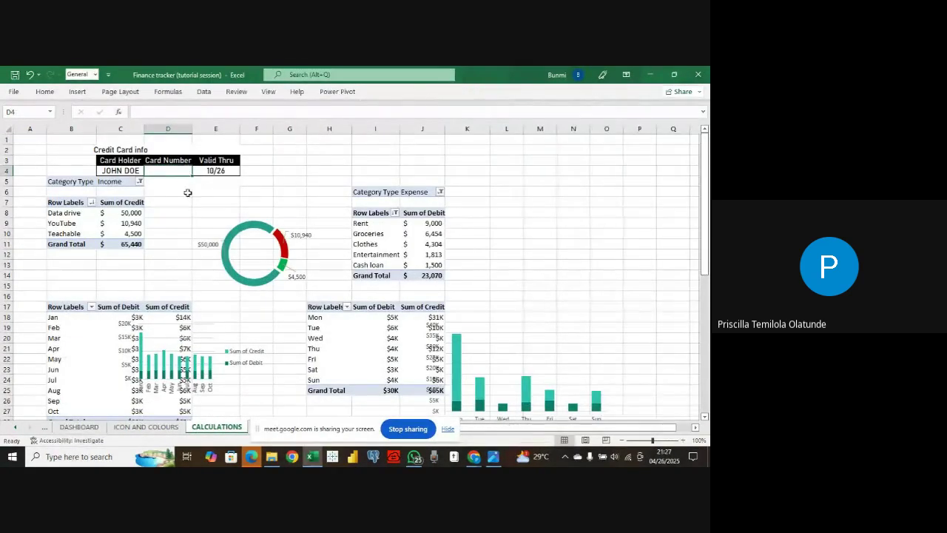
{"action": "left_click", "coordinate": [78, 426]}
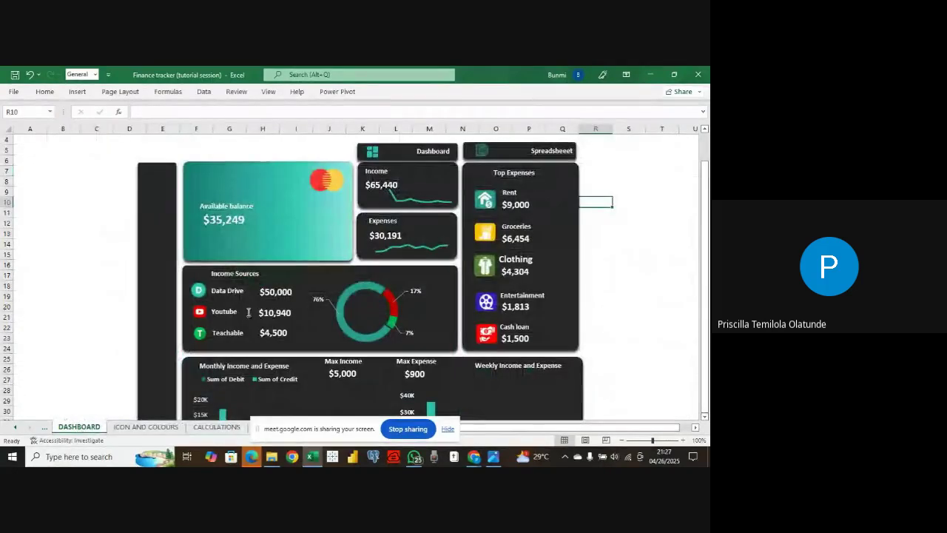
{"action": "scroll", "coordinate": [270, 274], "scroll_direction": "up", "scroll_amount": 1}
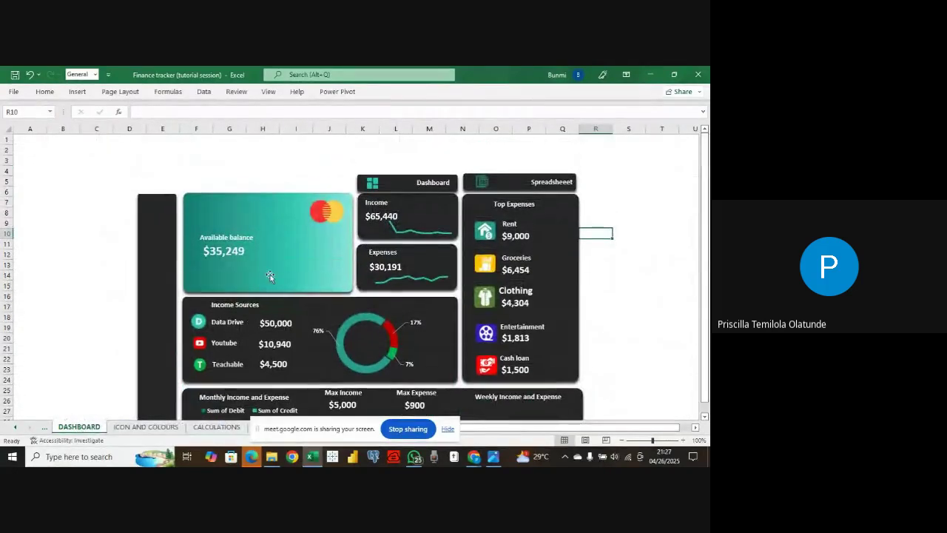
- Duplicate the Available balance label and place the copy beneath the balance amount near the card's lower edge
{"action": "left_click", "coordinate": [206, 280]}
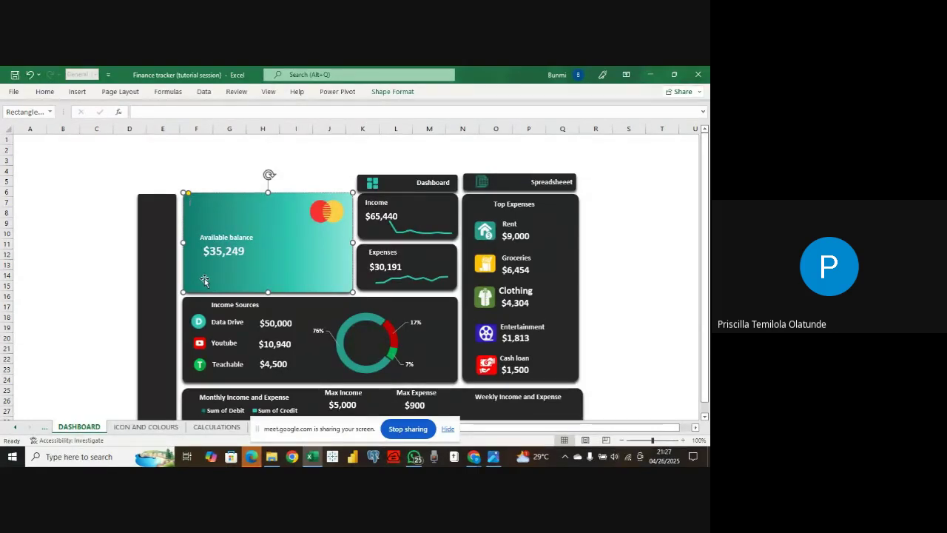
{"action": "left_click", "coordinate": [253, 237]}
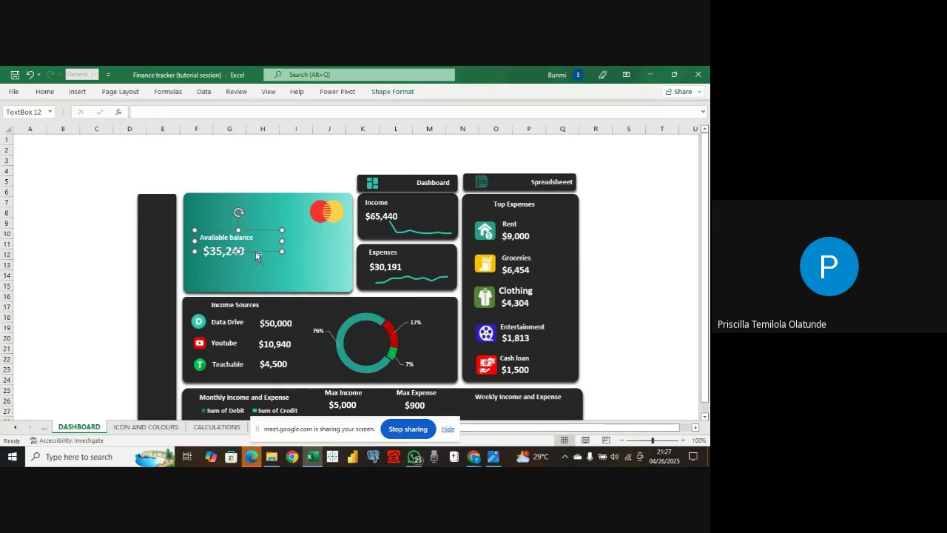
{"action": "key", "text": "ctrl+d"}
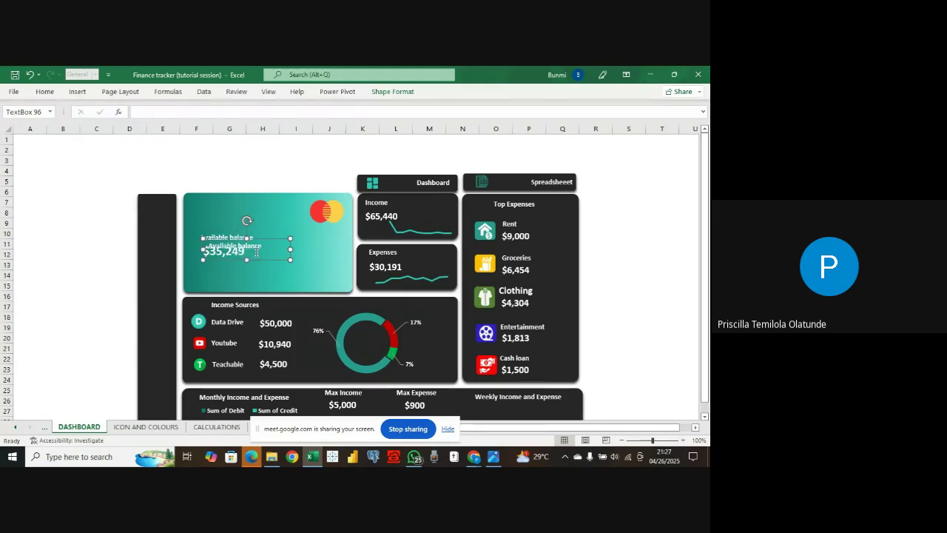
{"action": "left_click_drag", "start_coordinate": [281, 261], "coordinate": [272, 285]}
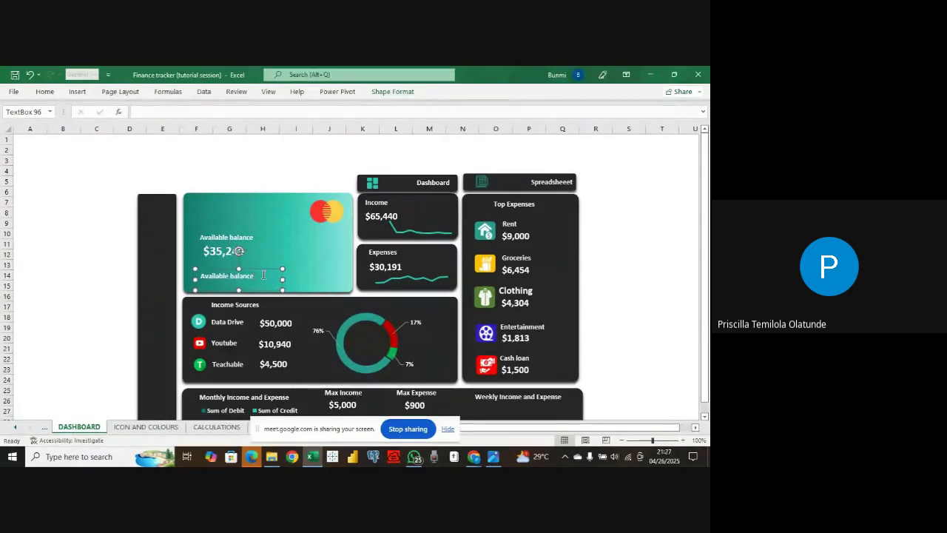
- Replace the duplicated label's text with the masked card number and adjust its position along the card's lower edge
{"action": "key", "text": "BackSpace"}
{"action": "key", "text": "BackSpace"}
{"action": "key", "text": "BackSpace"}
{"action": "key", "text": "BackSpace"}
{"action": "key", "text": "BackSpace"}
{"action": "key", "text": "BackSpace"}
{"action": "key", "text": "BackSpace"}
{"action": "key", "text": "BackSpace"}
{"action": "key", "text": "BackSpace"}
{"action": "key", "text": "BackSpace"}
{"action": "key", "text": "BackSpace"}
{"action": "key", "text": "BackSpace"}
{"action": "key", "text": "BackSpace"}
{"action": "key", "text": "BackSpace"}
{"action": "key", "text": "BackSpace"}
{"action": "key", "text": "BackSpace"}
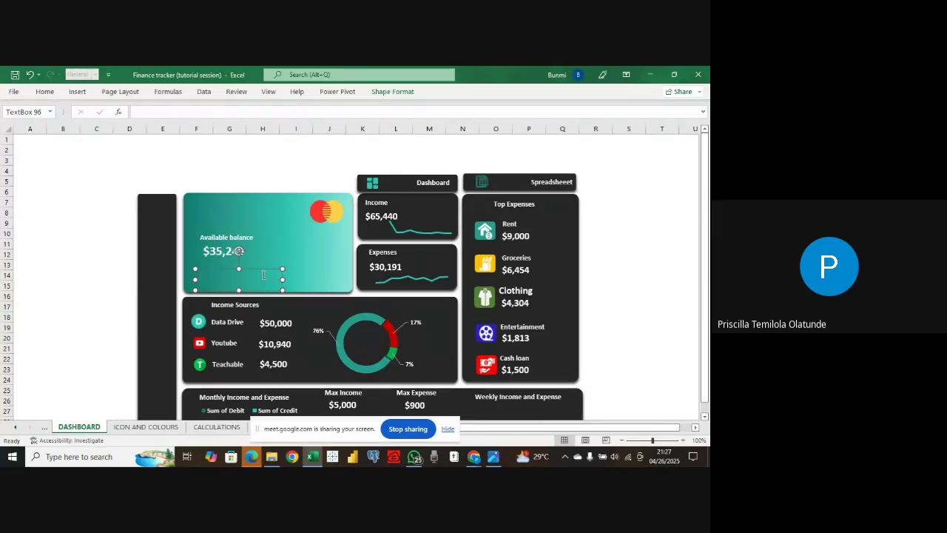
{"action": "type", "text": "* ****"}
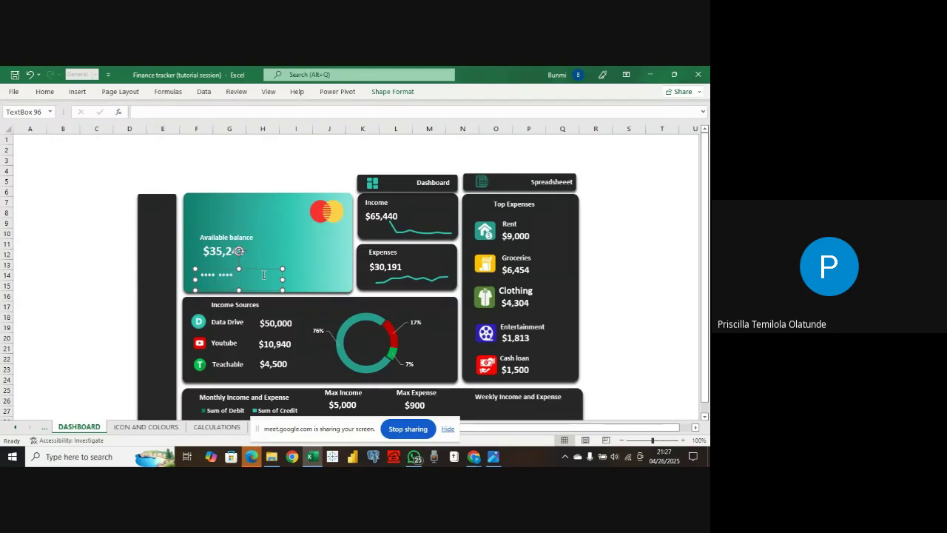
{"action": "type", "text": " ****"}
{"action": "left_click_drag", "start_coordinate": [259, 291], "coordinate": [265, 297]}
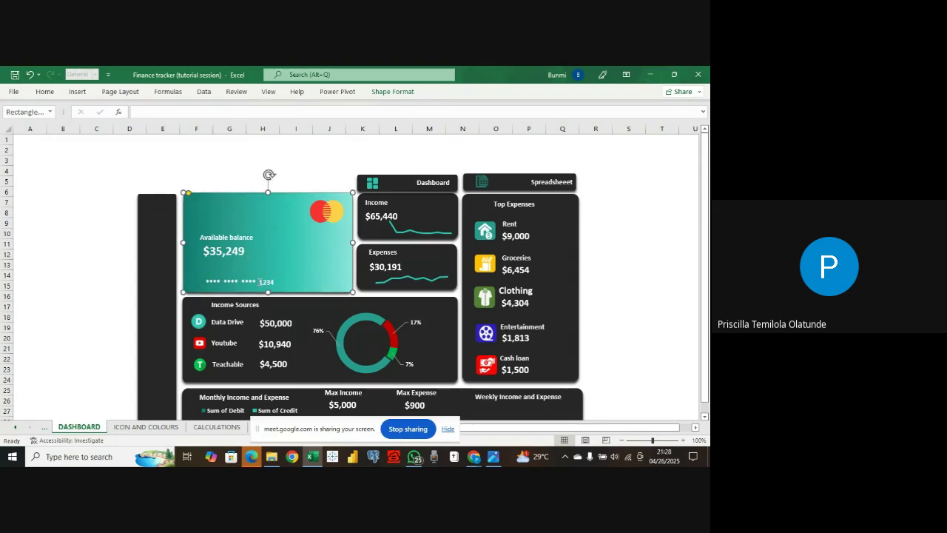
{"action": "left_click_drag", "start_coordinate": [260, 299], "coordinate": [259, 295]}
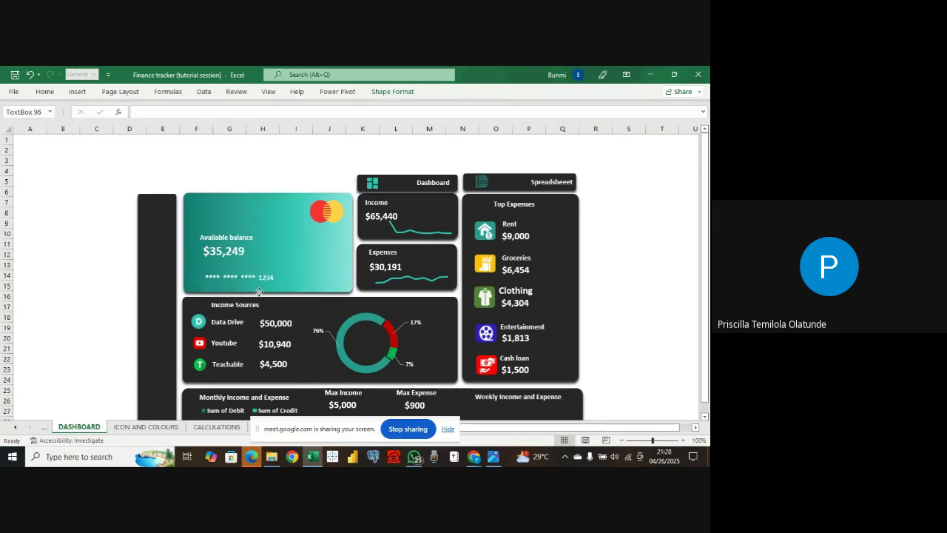
{"action": "left_click", "coordinate": [319, 277]}
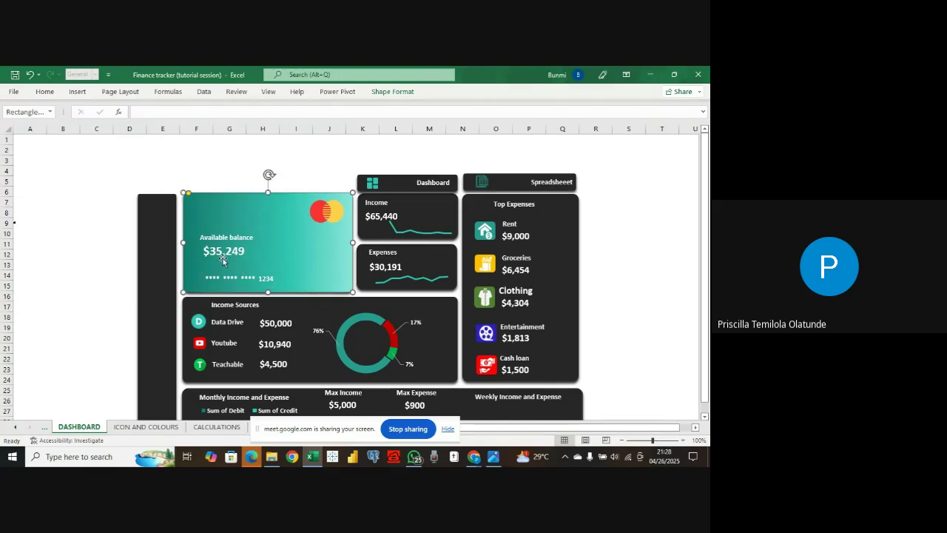
- Duplicate the Income Sources label, place the copy beside the masked card number and change its text to 12/24
{"action": "left_click", "coordinate": [232, 306]}
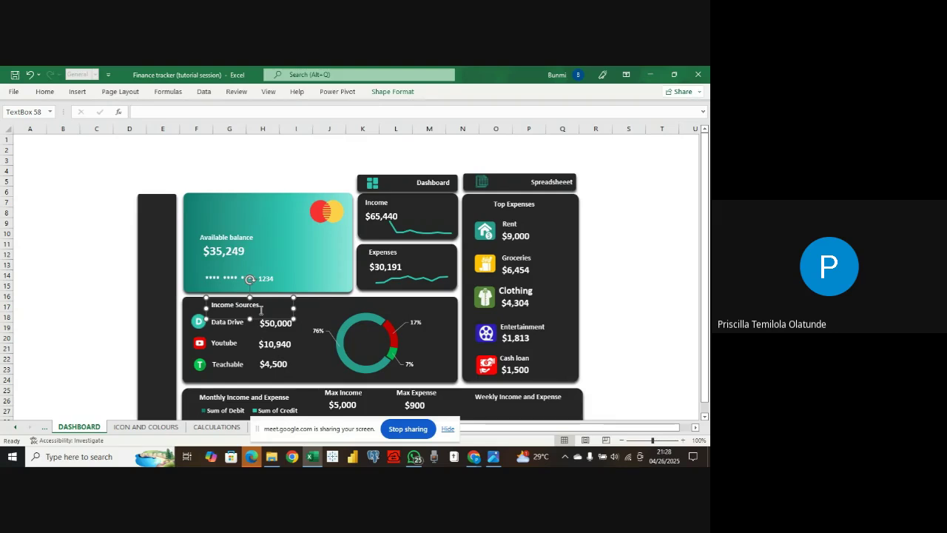
{"action": "key", "text": "ctrl+d"}
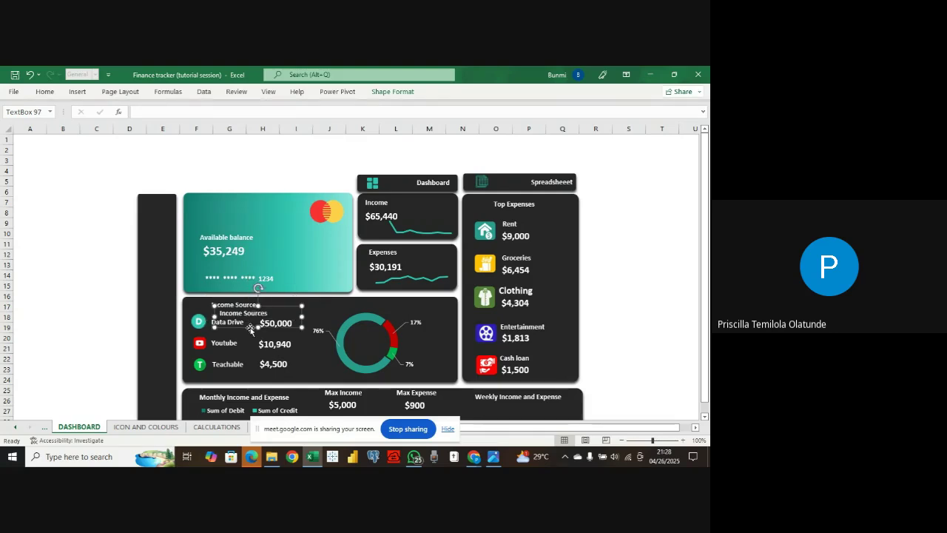
{"action": "left_click_drag", "start_coordinate": [248, 326], "coordinate": [330, 292]}
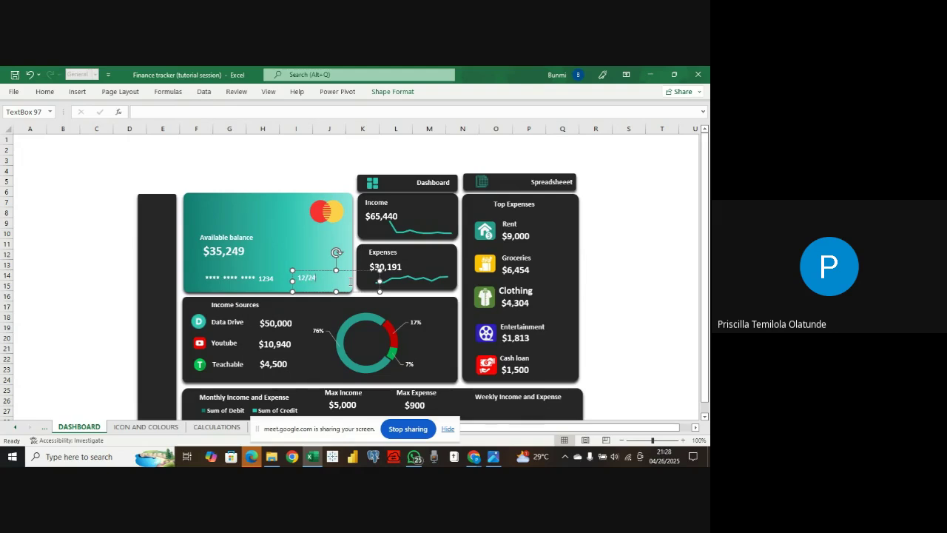
- Set the masked card number's font to Bahnschrift Light Condensed at size 18
{"action": "left_click", "coordinate": [244, 281]}
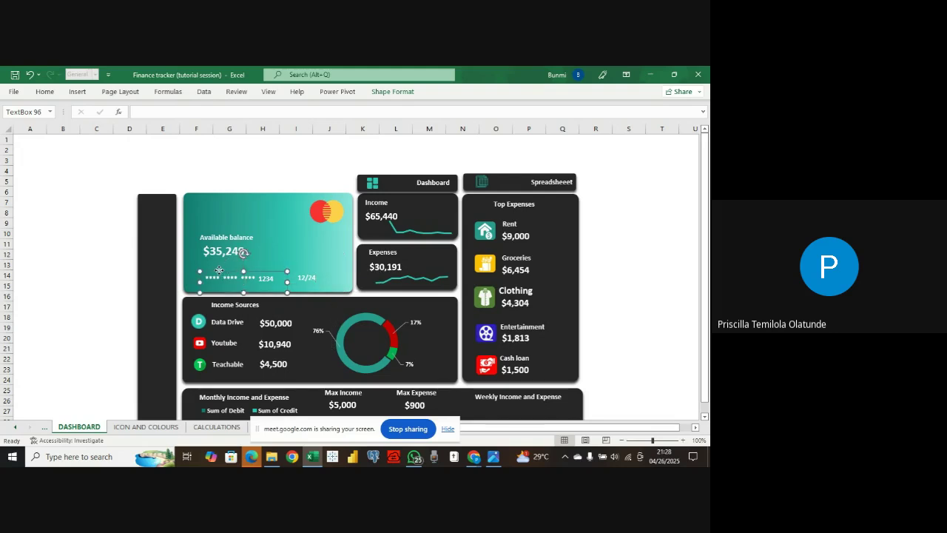
{"action": "left_click", "coordinate": [45, 92]}
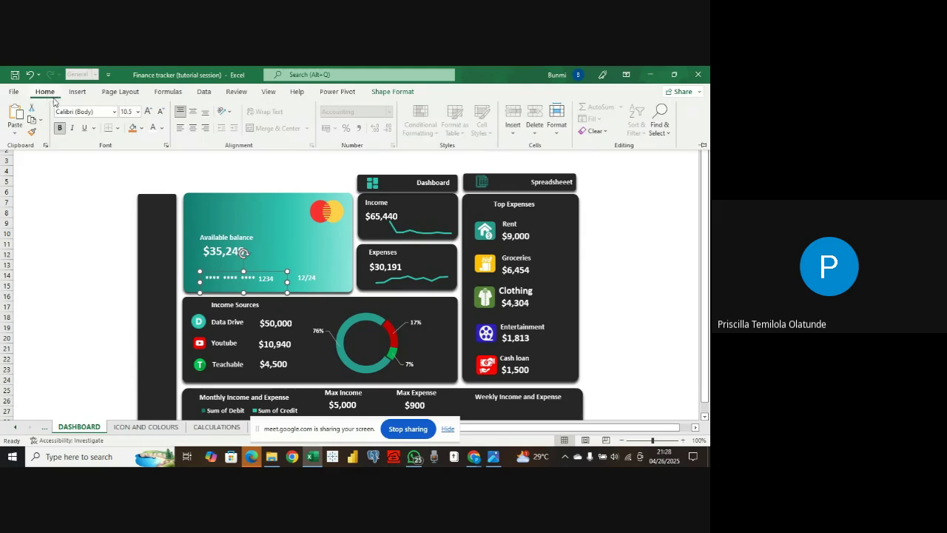
{"action": "left_click", "coordinate": [113, 111]}
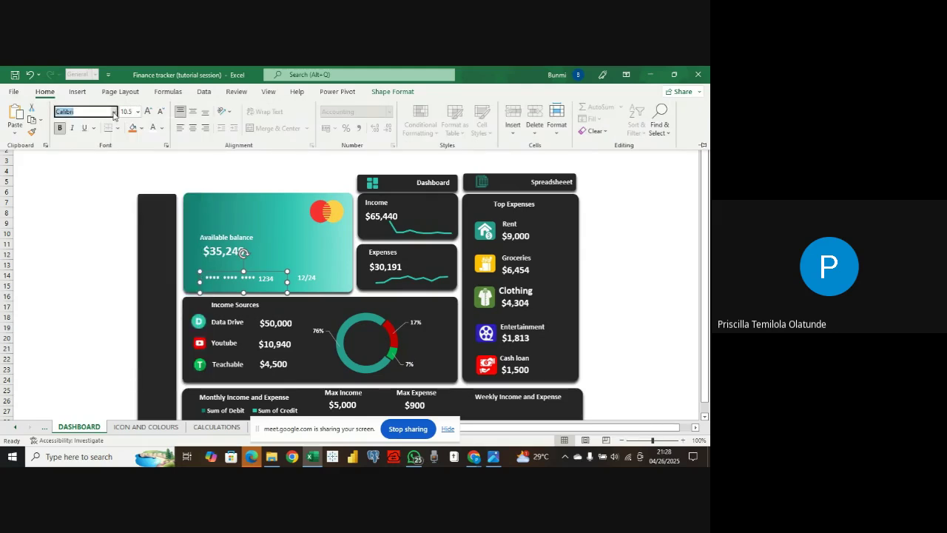
{"action": "left_click", "coordinate": [113, 112]}
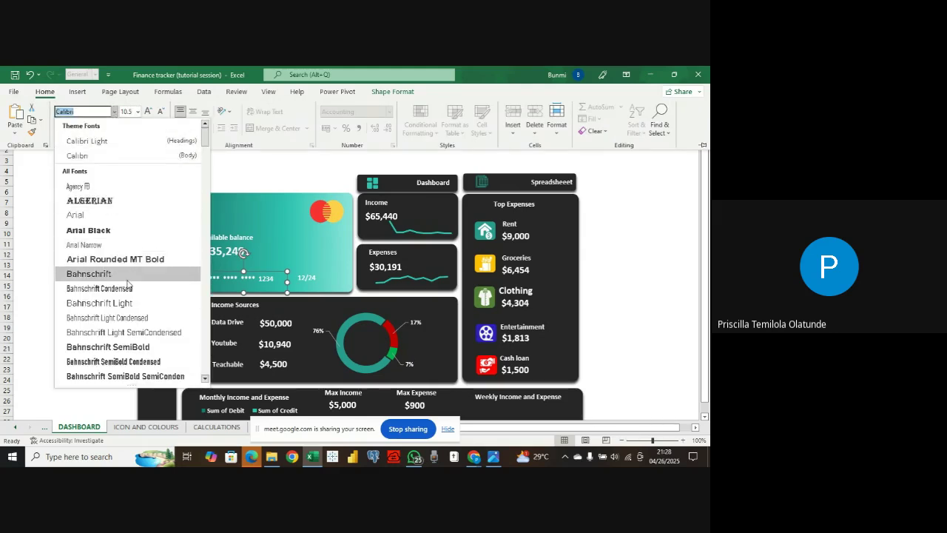
{"action": "left_click", "coordinate": [133, 320]}
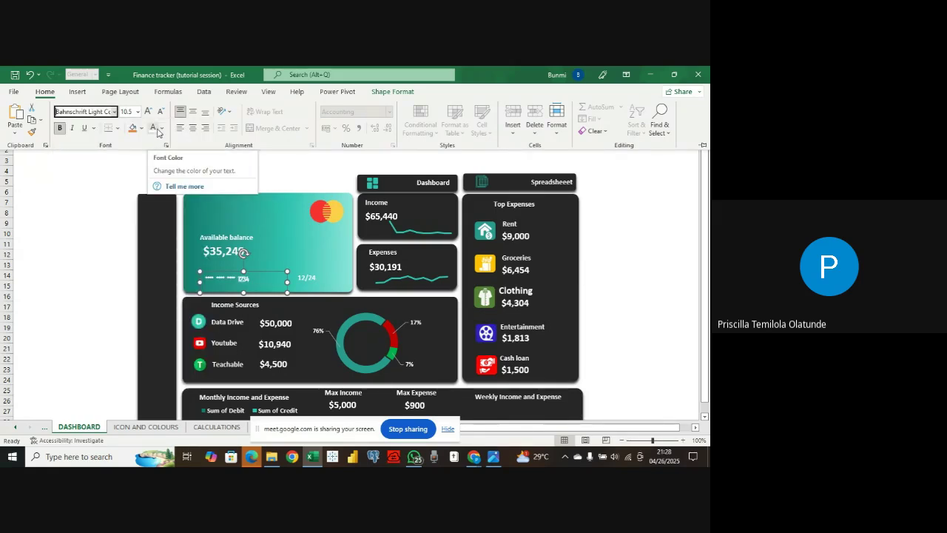
{"action": "left_click", "coordinate": [138, 112]}
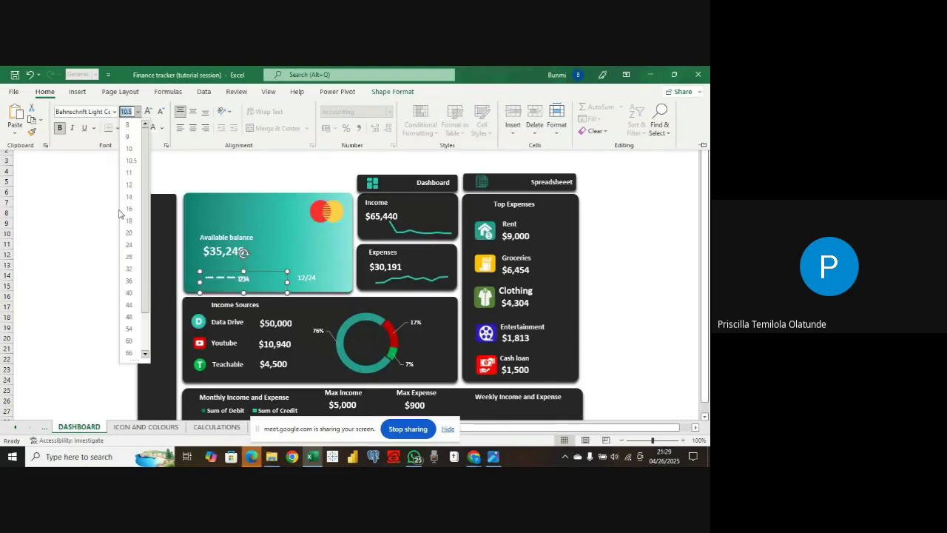
{"action": "left_click", "coordinate": [132, 225]}
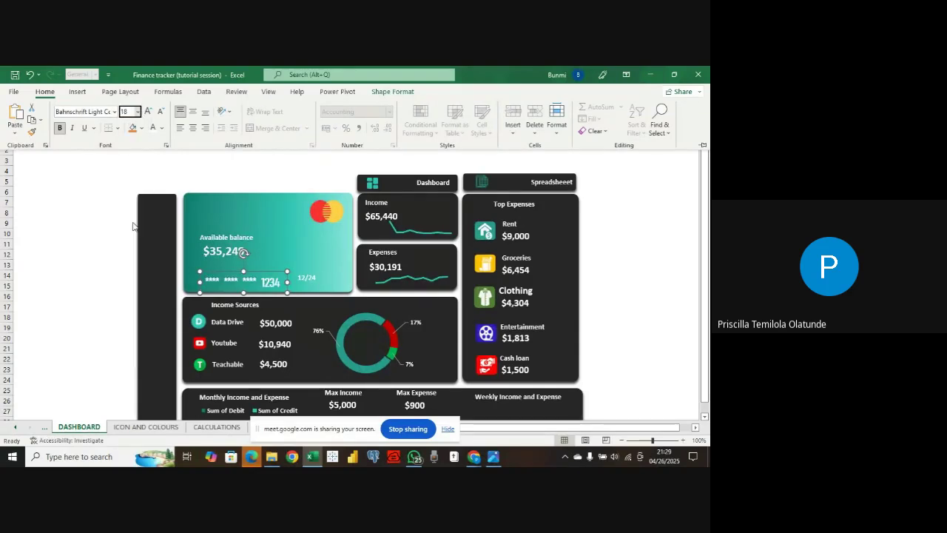
- Change the masked card number's font back to Calibri
{"action": "left_click", "coordinate": [210, 273]}
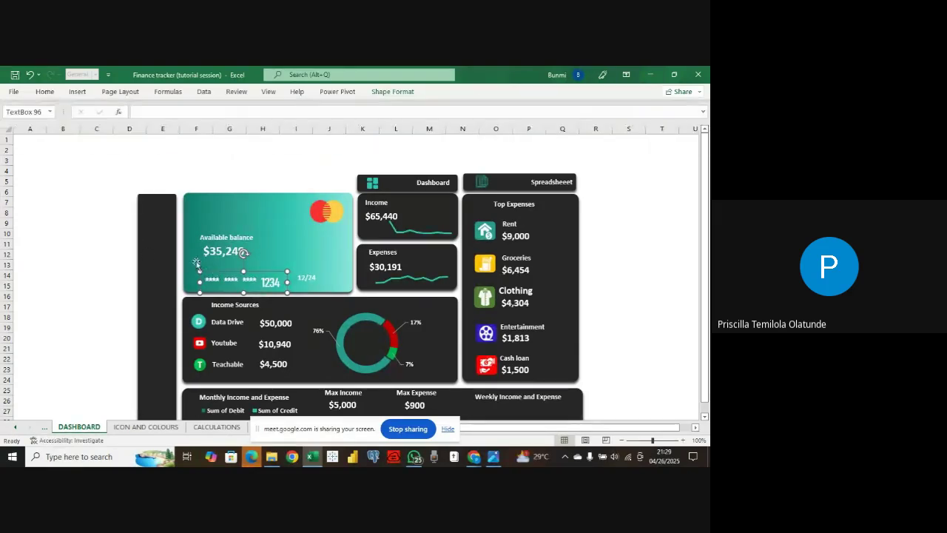
{"action": "left_click", "coordinate": [45, 92]}
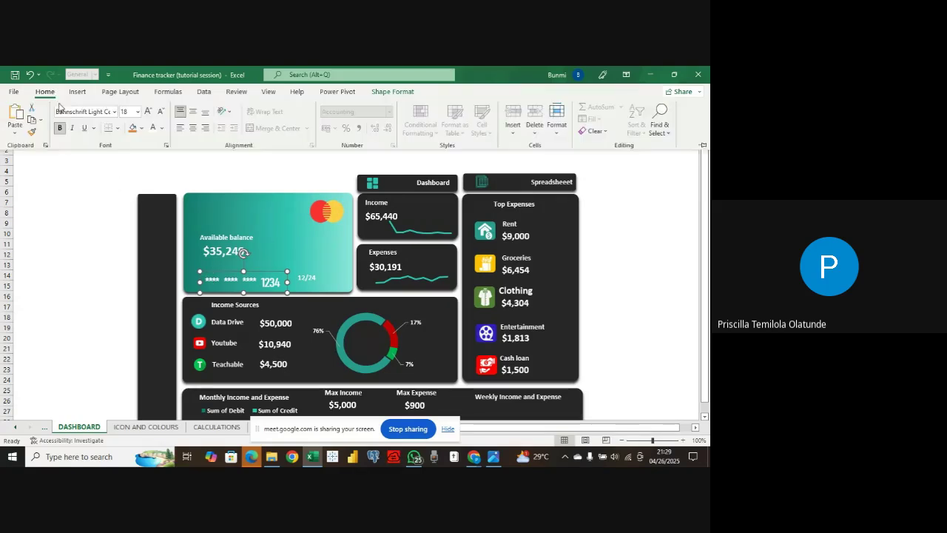
{"action": "left_click", "coordinate": [115, 112]}
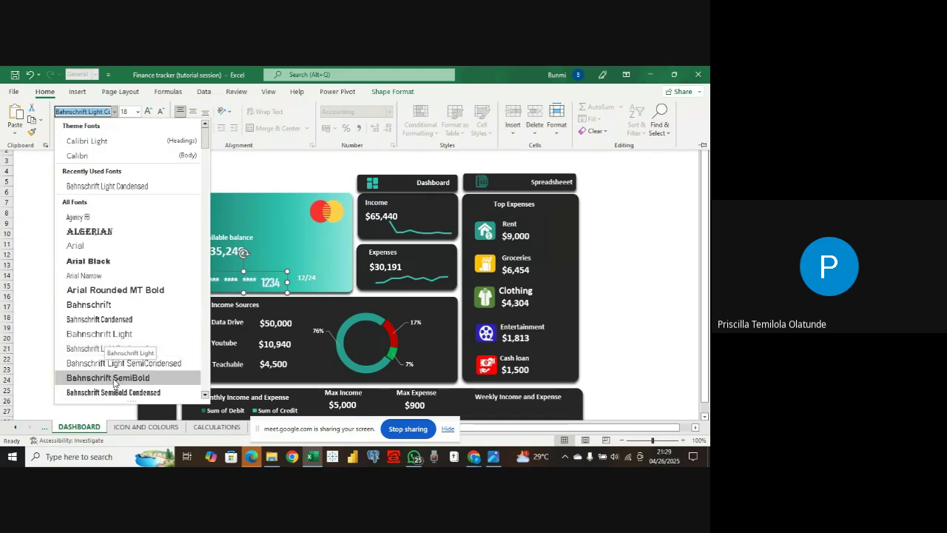
{"action": "left_click", "coordinate": [114, 156]}
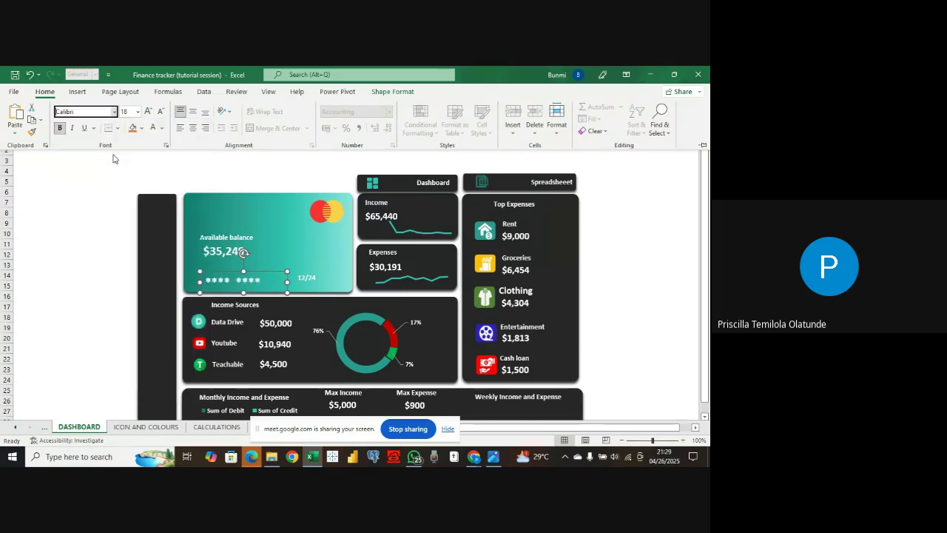
- Widen the masked card number's text box to fit all its digits and set the font size to 16
{"action": "left_click", "coordinate": [299, 281]}
{"action": "left_click_drag", "start_coordinate": [289, 281], "coordinate": [316, 275]}
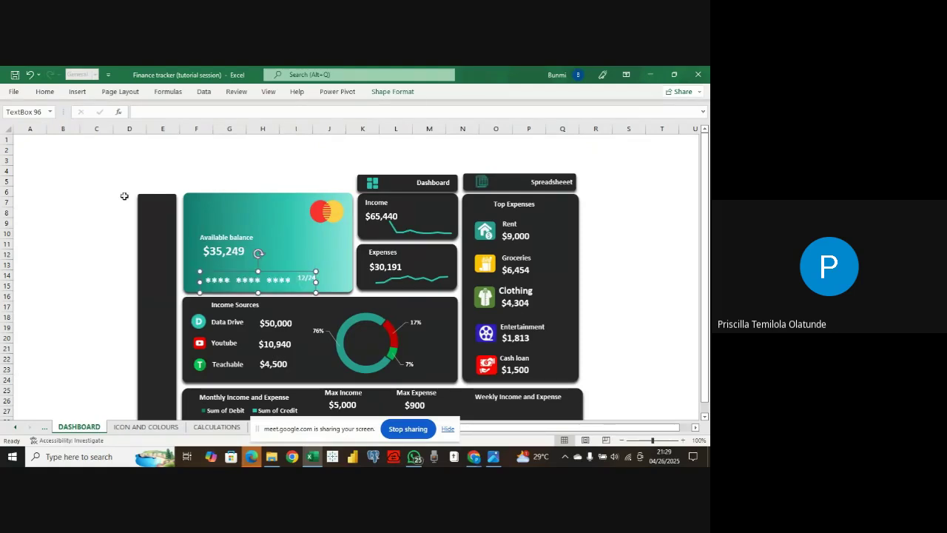
{"action": "left_click", "coordinate": [45, 92]}
{"action": "left_click", "coordinate": [138, 111]}
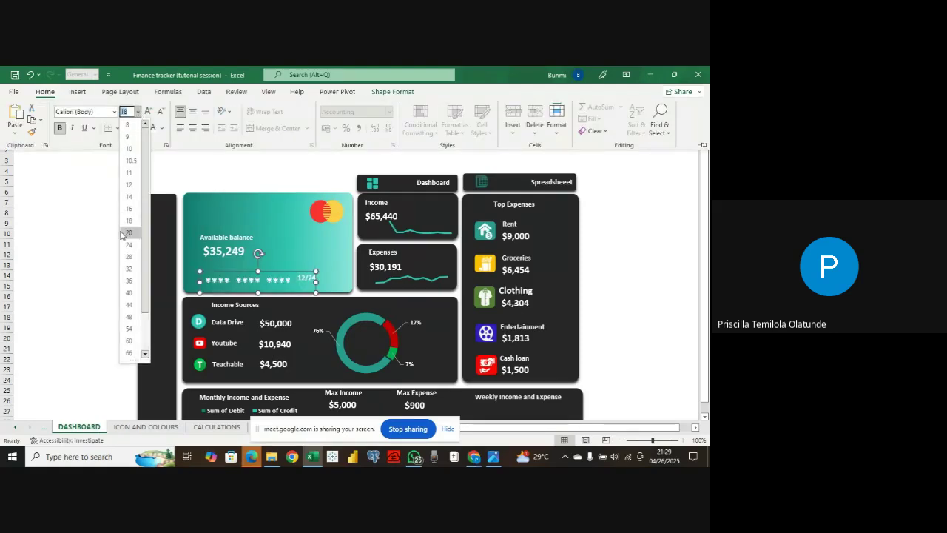
{"action": "left_click", "coordinate": [128, 208]}
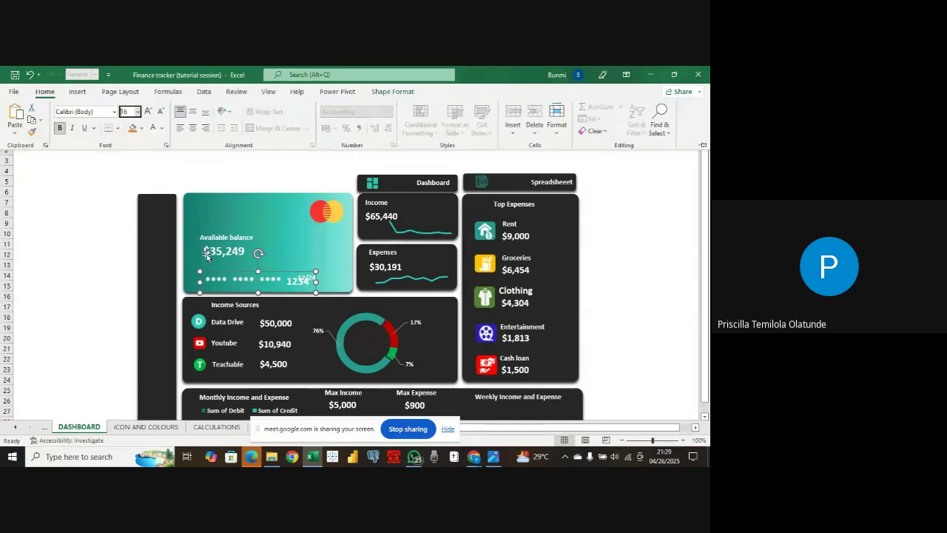
- Move the masked card number toward the card's left edge, clear of the expiry date
{"action": "left_click", "coordinate": [285, 272]}
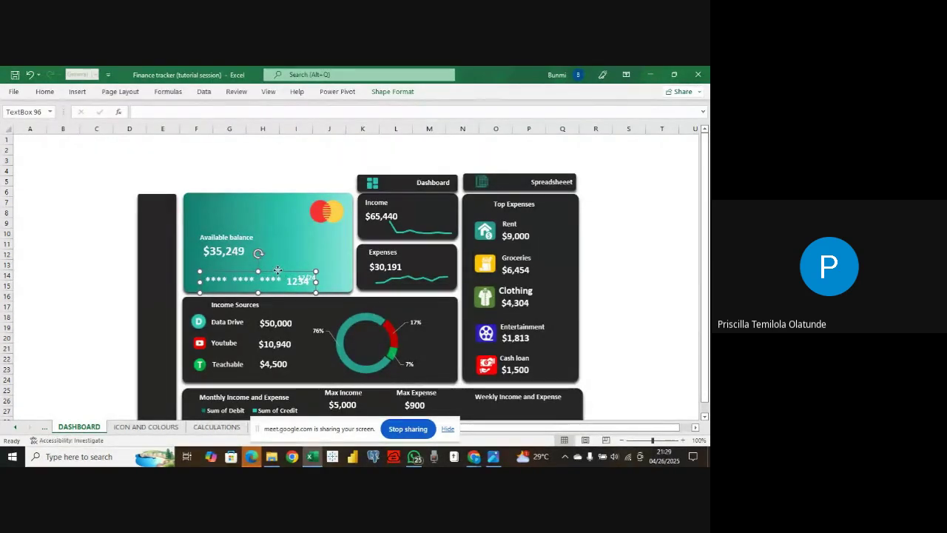
{"action": "left_click_drag", "start_coordinate": [277, 270], "coordinate": [260, 273]}
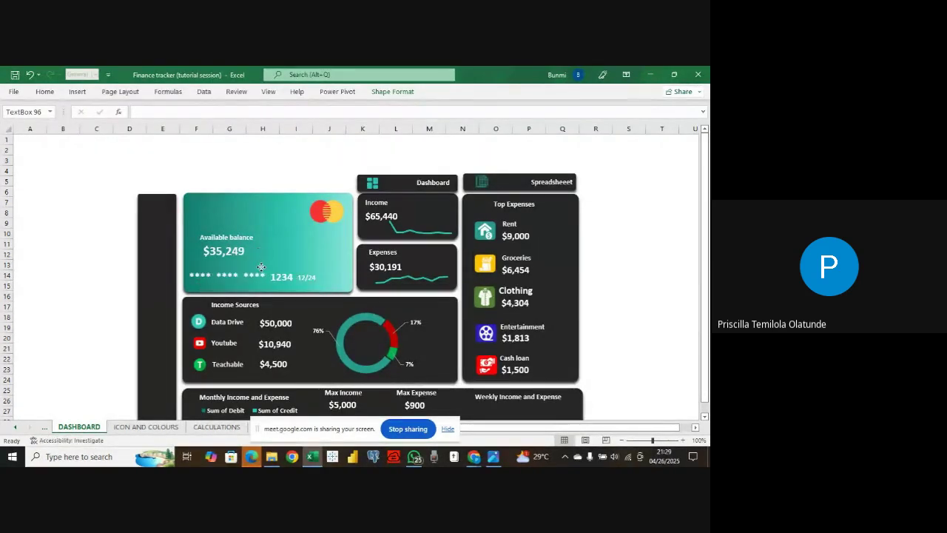
- Move the expiry date toward the card's right edge, clear of the card number, and set its font size to 16
{"action": "left_click", "coordinate": [309, 277]}
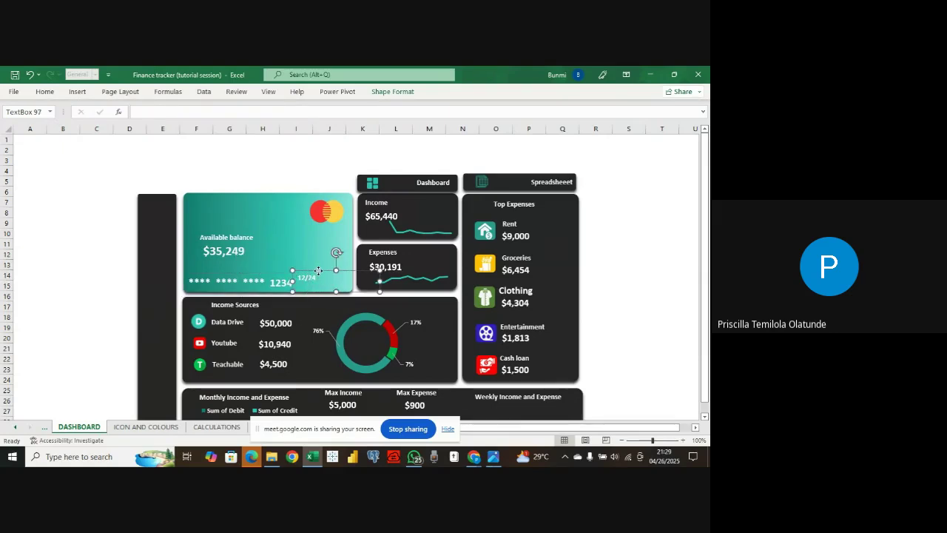
{"action": "left_click_drag", "start_coordinate": [318, 271], "coordinate": [339, 275]}
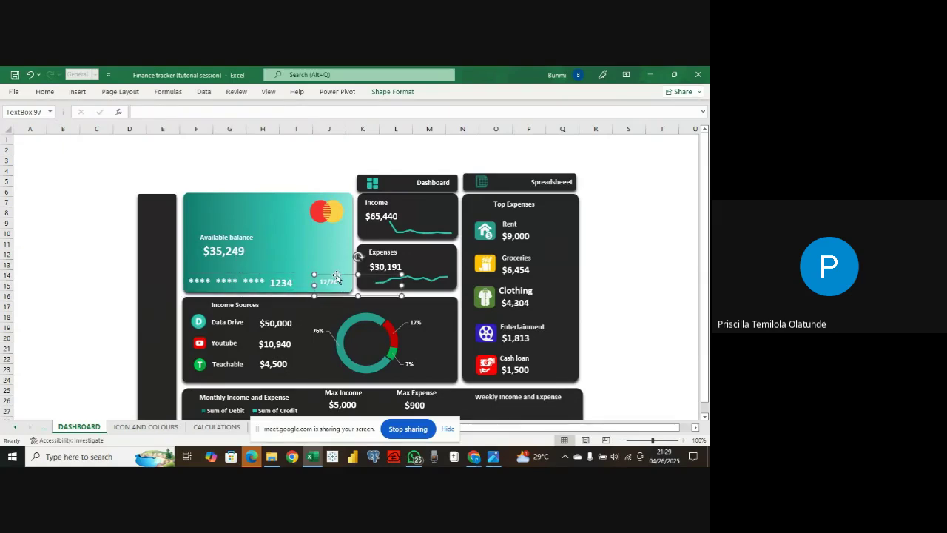
{"action": "left_click", "coordinate": [264, 285]}
{"action": "left_click", "coordinate": [48, 93]}
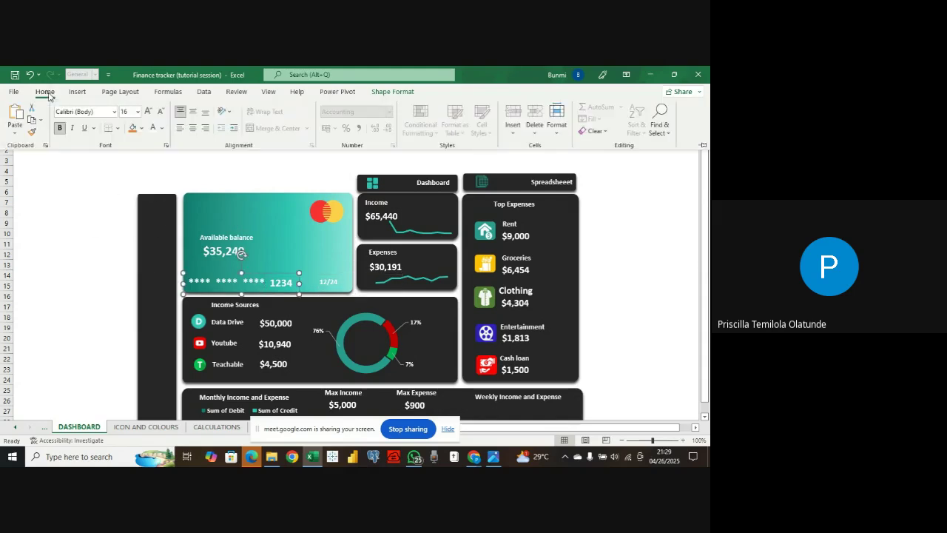
{"action": "left_click", "coordinate": [330, 280]}
{"action": "left_click", "coordinate": [330, 282]}
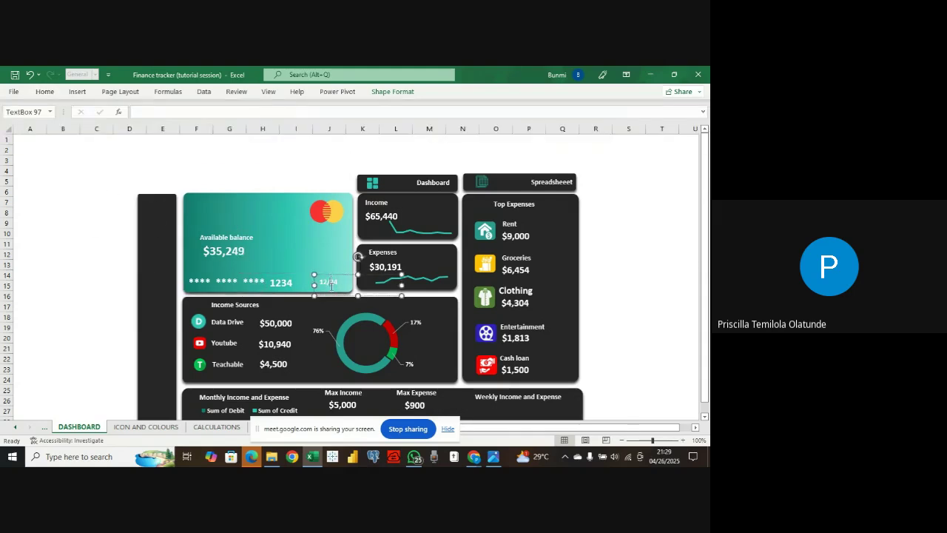
{"action": "left_click", "coordinate": [45, 92]}
{"action": "left_click", "coordinate": [133, 112]}
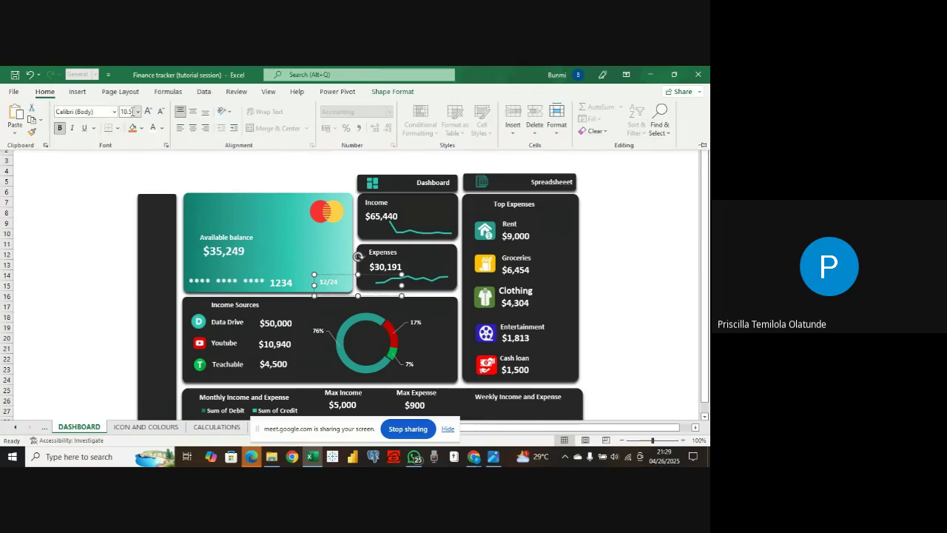
{"action": "left_click", "coordinate": [137, 112]}
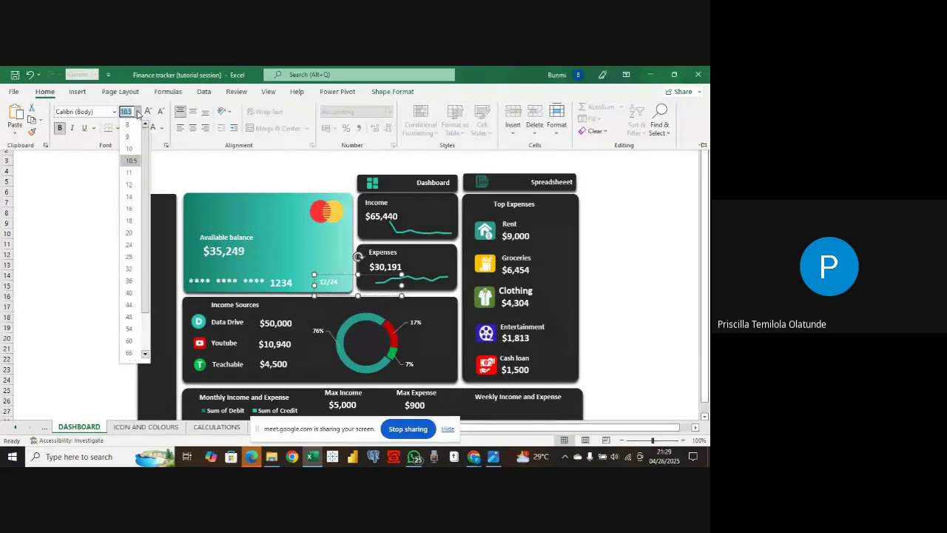
{"action": "left_click", "coordinate": [137, 210]}
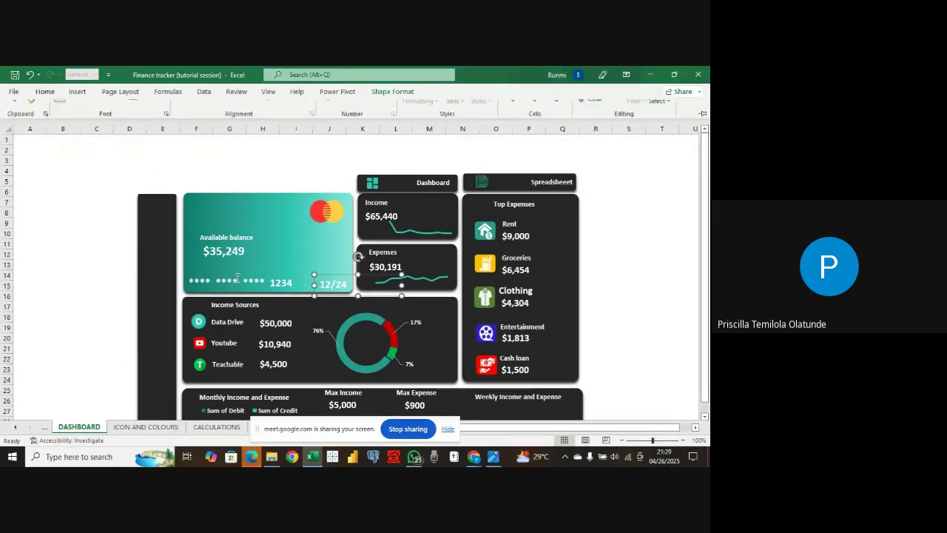
- Nudge the expiry date and masked card number slightly upward so both sit on one line inside the card
{"action": "left_click", "coordinate": [313, 261]}
{"action": "left_click", "coordinate": [329, 284]}
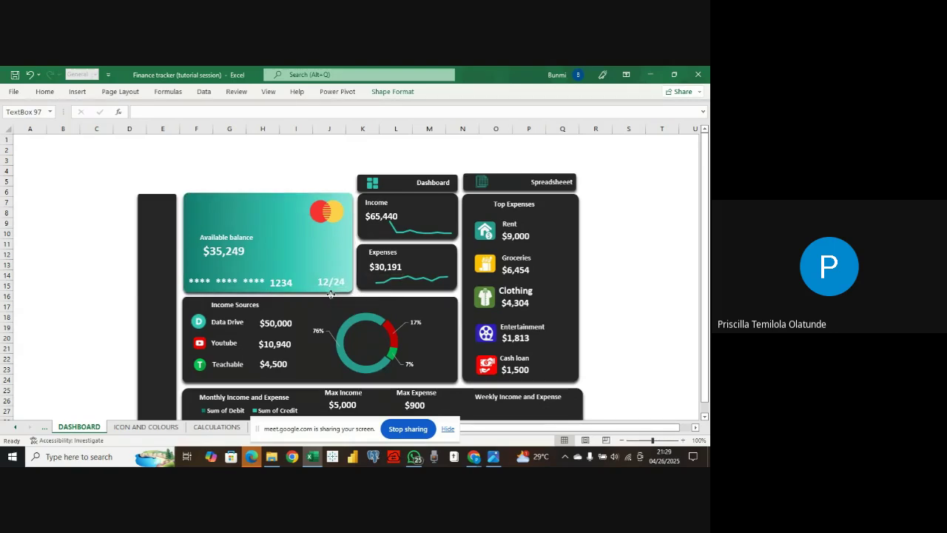
{"action": "left_click_drag", "start_coordinate": [332, 290], "coordinate": [326, 291]}
{"action": "left_click", "coordinate": [268, 294]}
{"action": "left_click_drag", "start_coordinate": [267, 295], "coordinate": [268, 290]}
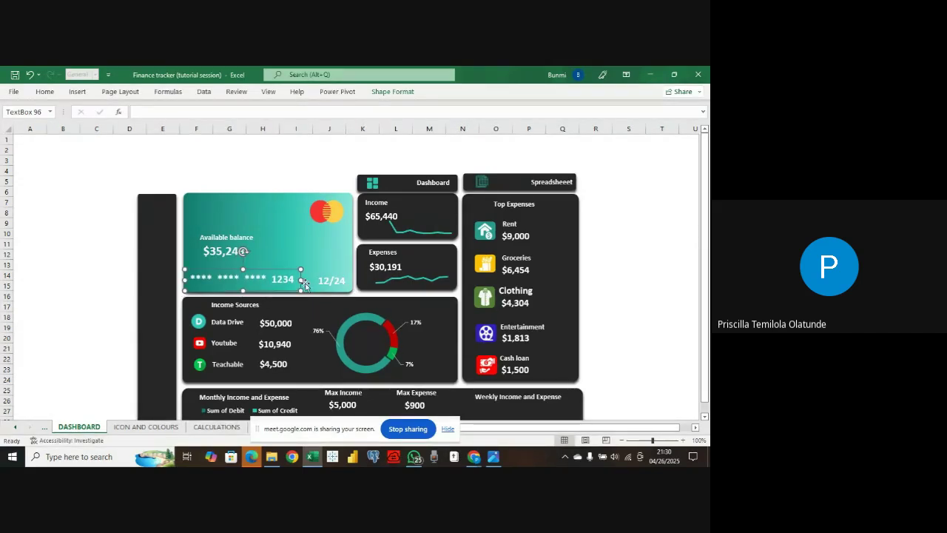
{"action": "left_click", "coordinate": [332, 284]}
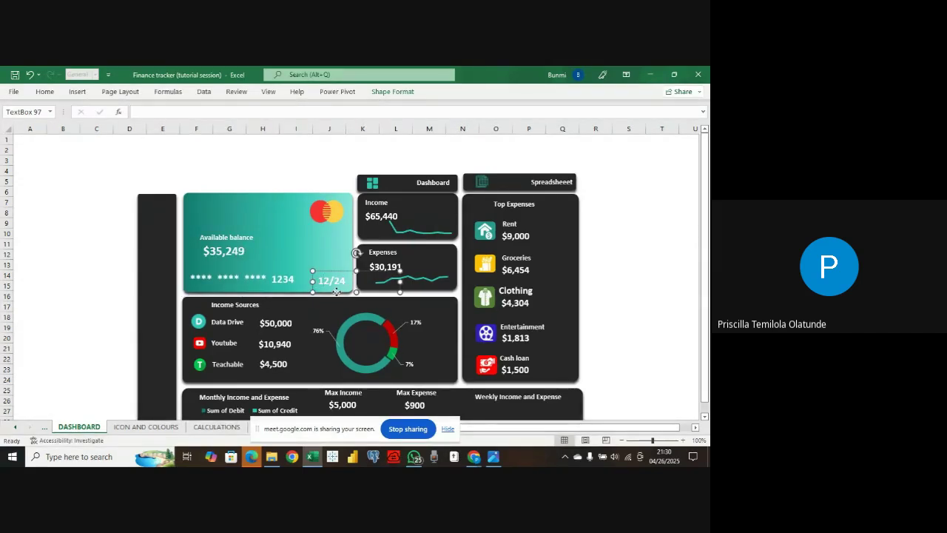
{"action": "left_click_drag", "start_coordinate": [337, 292], "coordinate": [336, 289]}
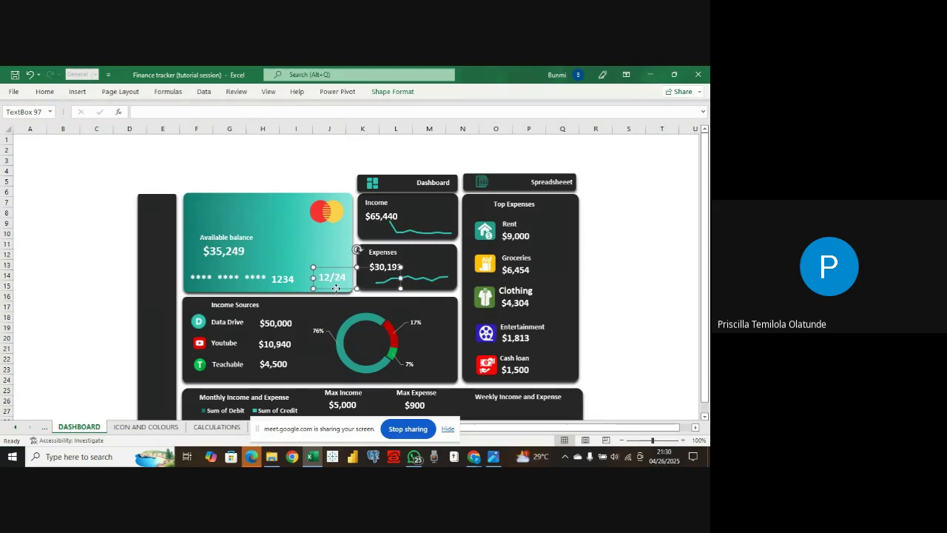
{"action": "left_click_drag", "start_coordinate": [336, 289], "coordinate": [336, 290]}
{"action": "left_click", "coordinate": [336, 290]}
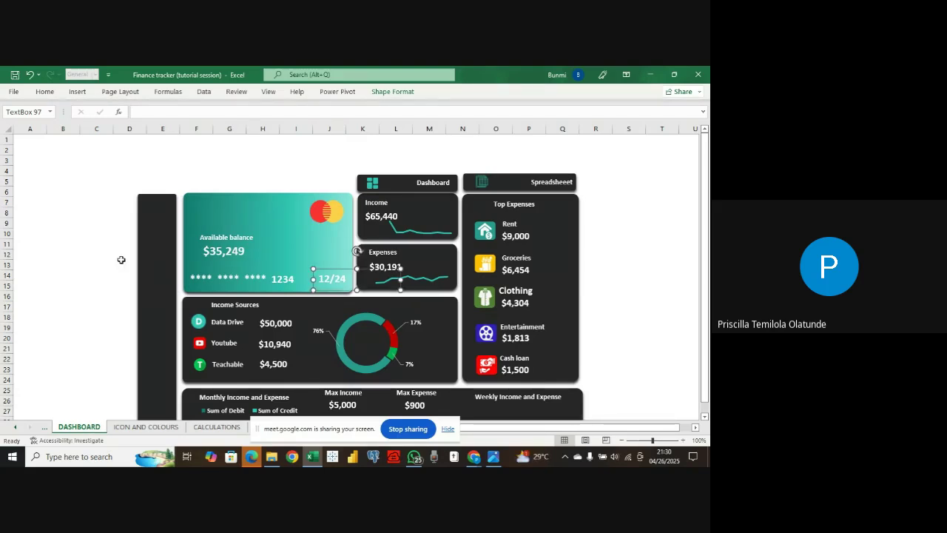
- Copy the money-bag icon from the ICON AND COLOURS sheet and return to the DASHBOARD sheet
{"action": "scroll", "coordinate": [118, 262], "scroll_direction": "down", "scroll_amount": 2}
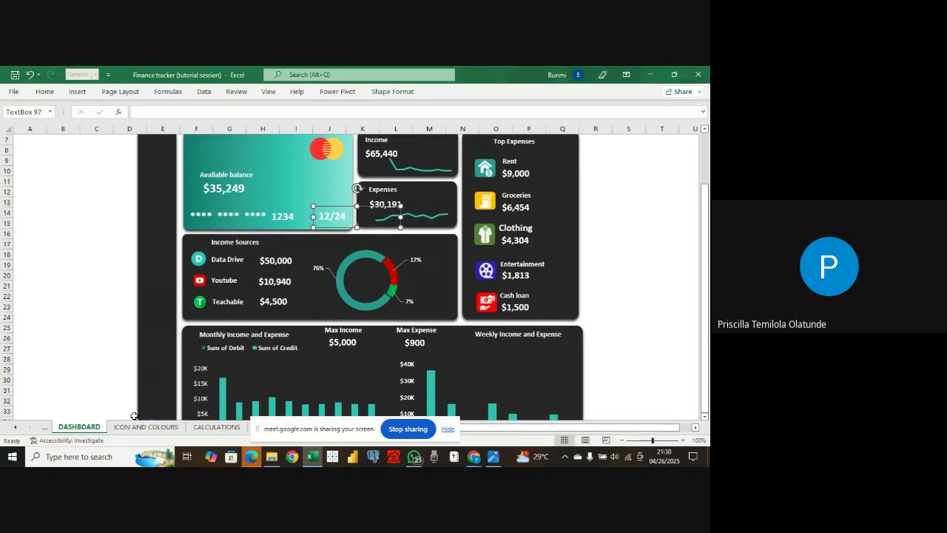
{"action": "left_click", "coordinate": [118, 427]}
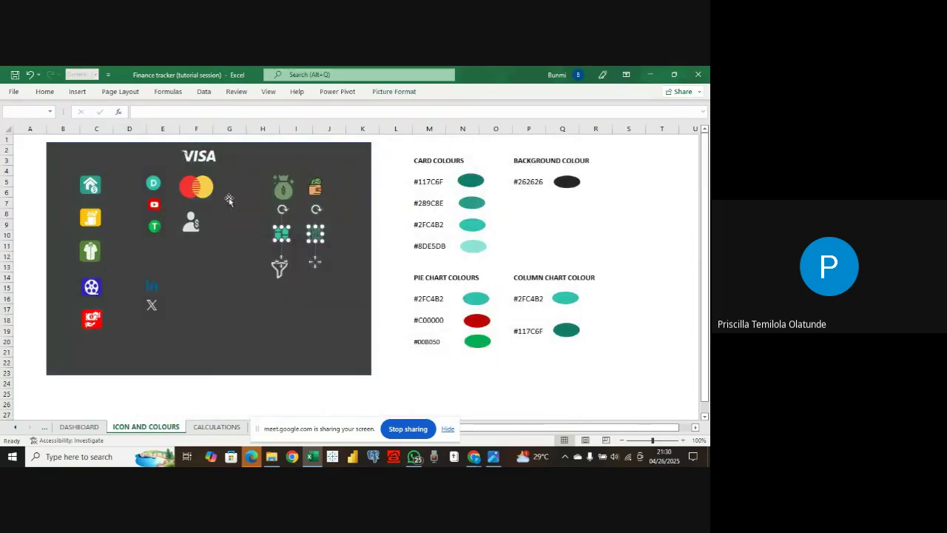
{"action": "left_click", "coordinate": [249, 234]}
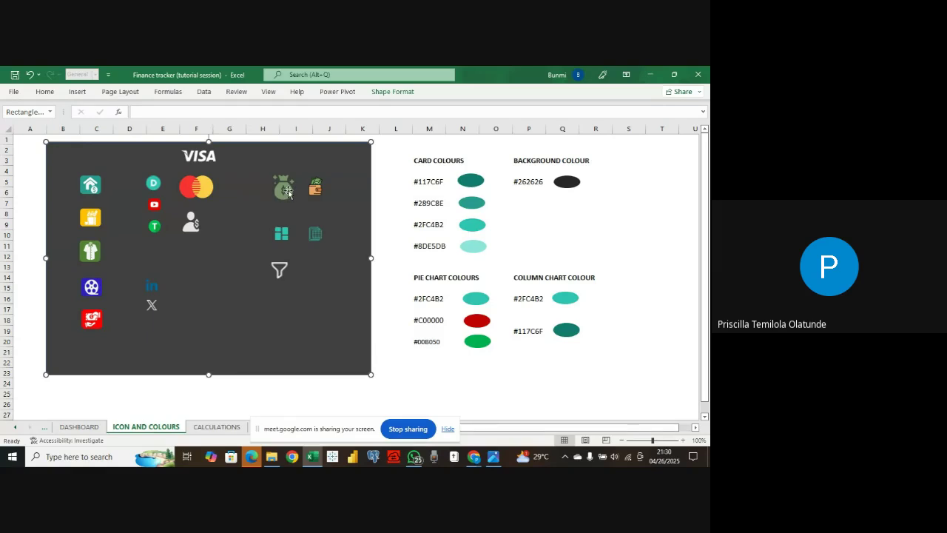
{"action": "left_click", "coordinate": [289, 192]}
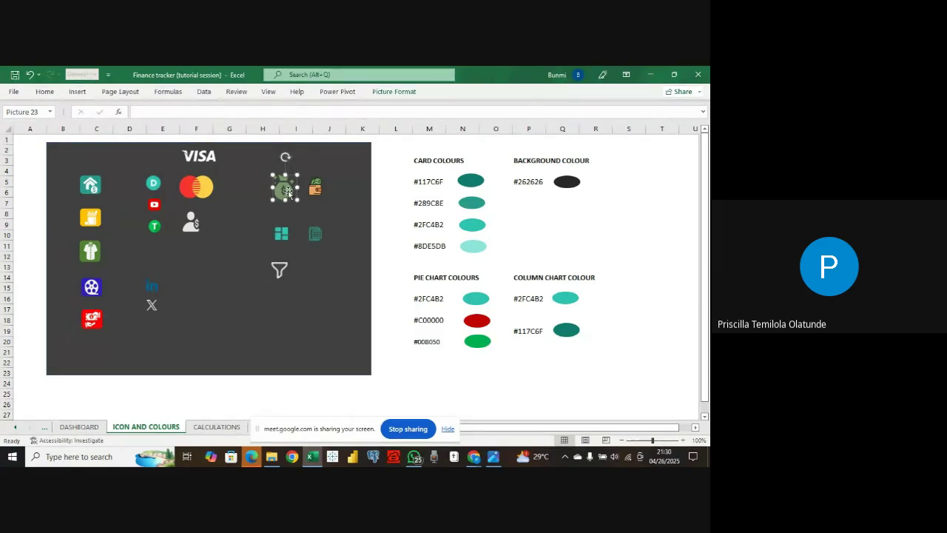
{"action": "left_click", "coordinate": [215, 427]}
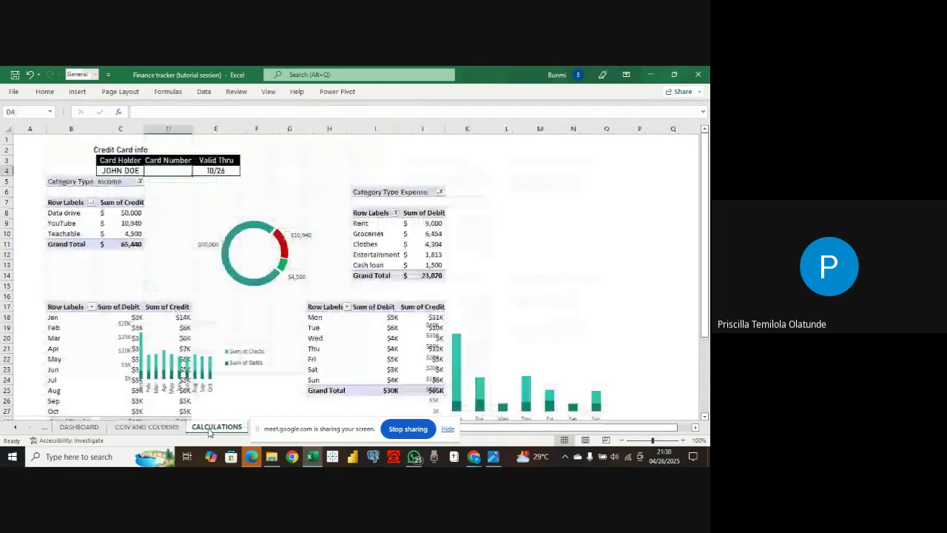
{"action": "left_click", "coordinate": [79, 428]}
{"action": "left_click", "coordinate": [364, 278]}
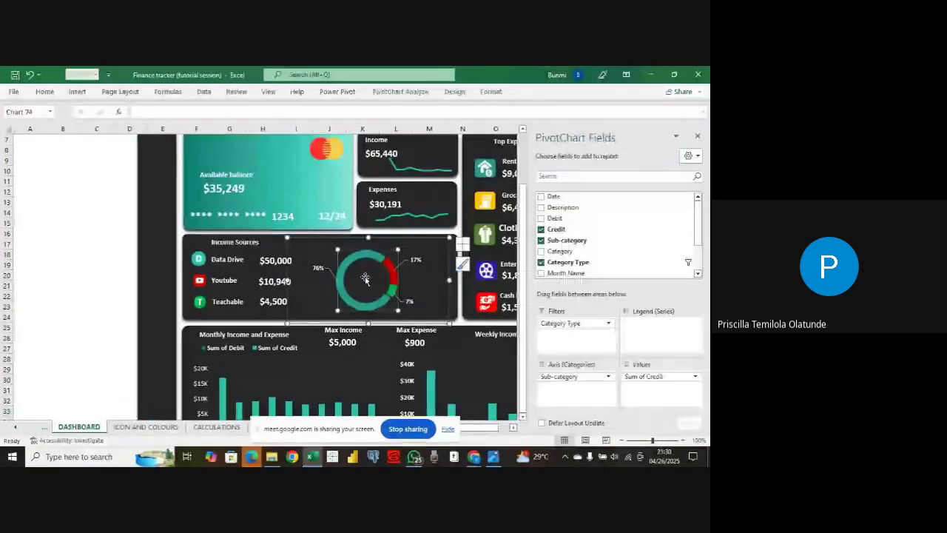
{"action": "right_click", "coordinate": [374, 284]}
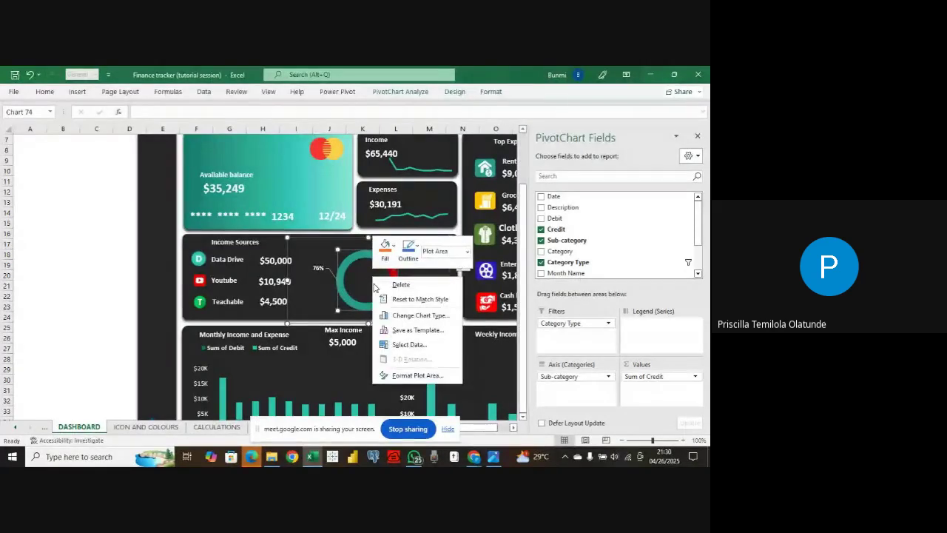
{"action": "left_click", "coordinate": [358, 277]}
{"action": "right_click", "coordinate": [359, 277]}
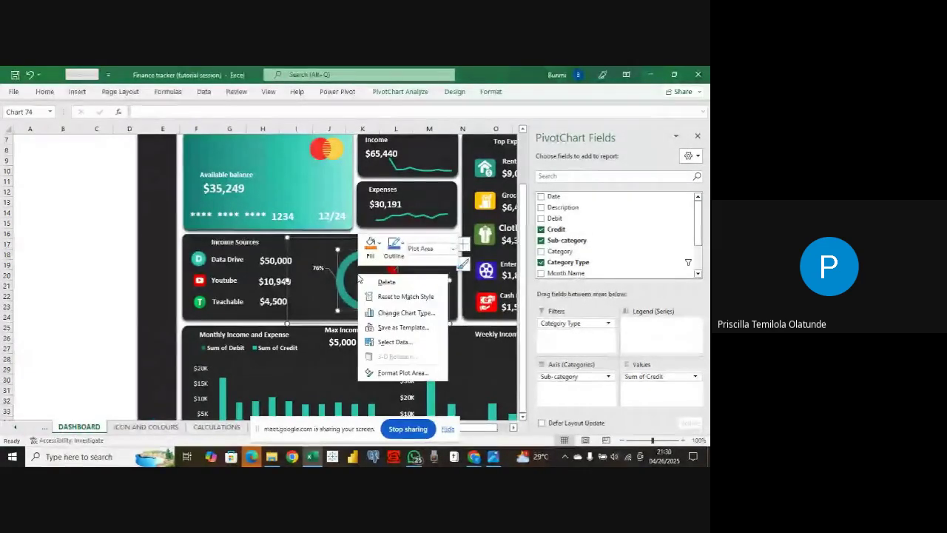
- Paste the money-bag icon onto the dashboard and place it in the centre of the Income Sources doughnut chart
{"action": "left_click", "coordinate": [110, 277]}
{"action": "right_click", "coordinate": [110, 276]}
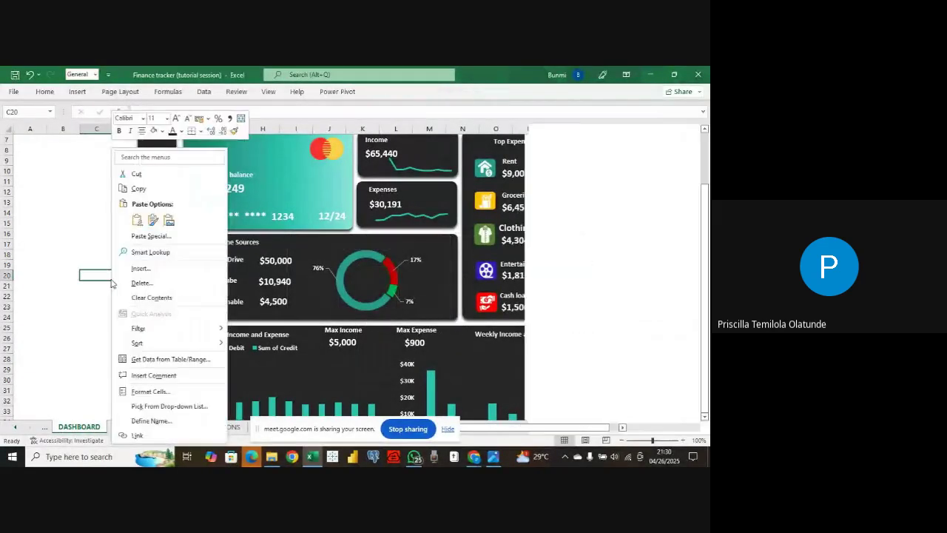
{"action": "left_click", "coordinate": [152, 220]}
{"action": "left_click_drag", "start_coordinate": [90, 278], "coordinate": [366, 276]}
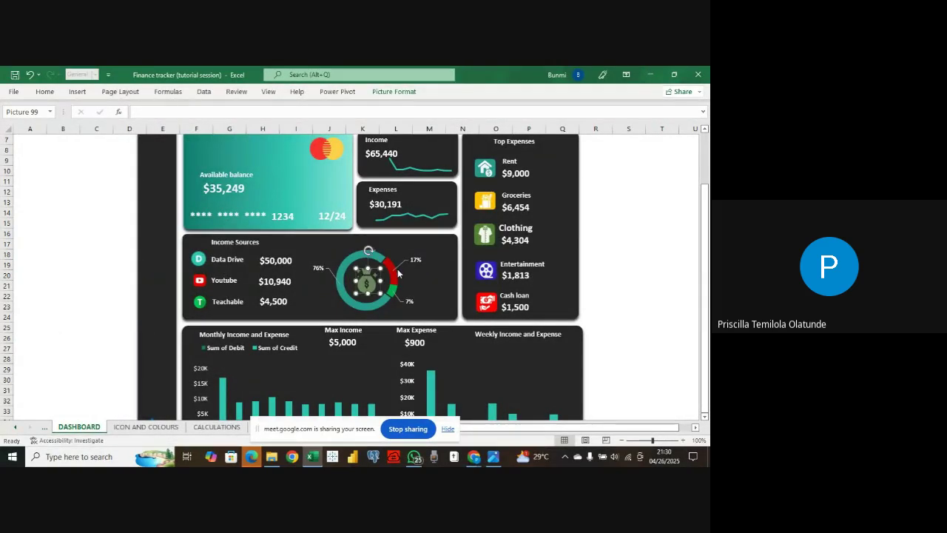
{"action": "left_click", "coordinate": [92, 276]}
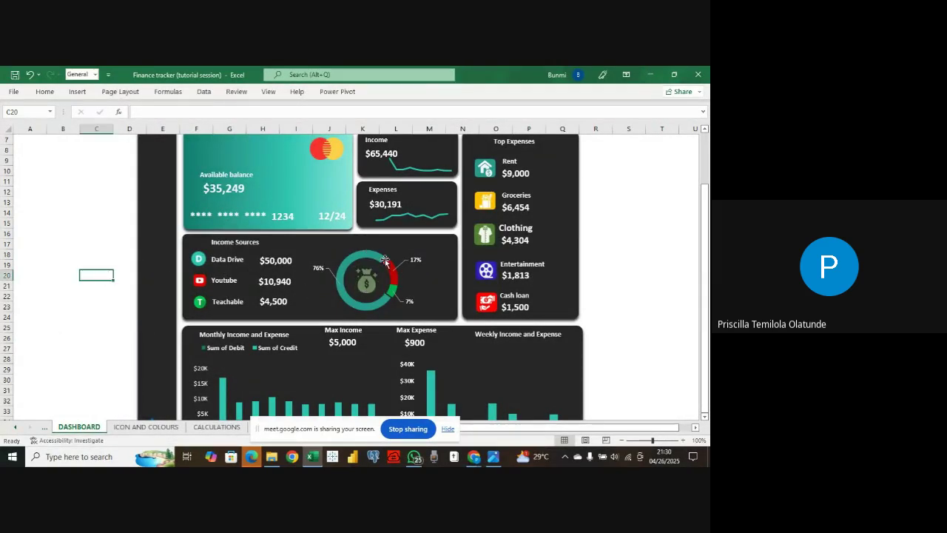
- Add a "Finance" label near the upper end of the dark sidebar by duplicating the Available balance label and replacing its text
{"action": "scroll", "coordinate": [164, 260], "scroll_direction": "up", "scroll_amount": 1}
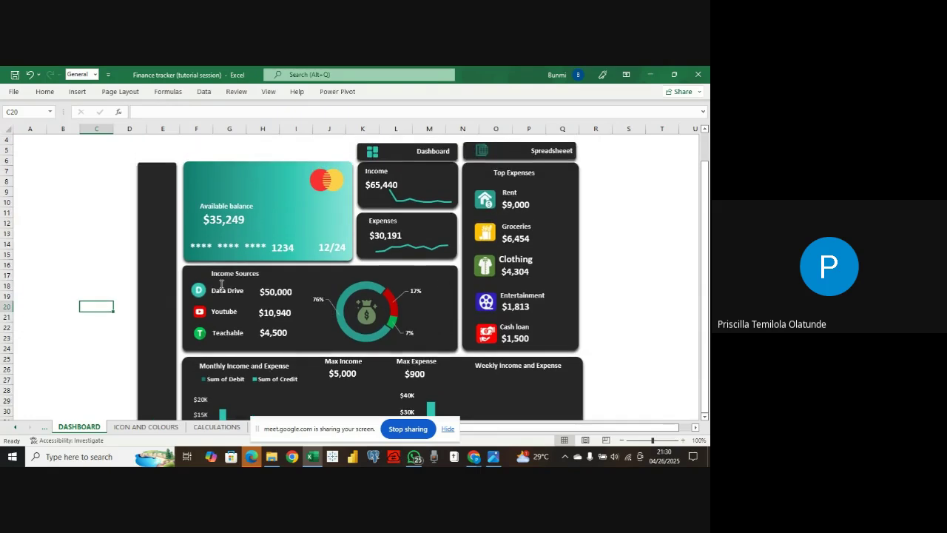
{"action": "scroll", "coordinate": [158, 255], "scroll_direction": "down", "scroll_amount": 2}
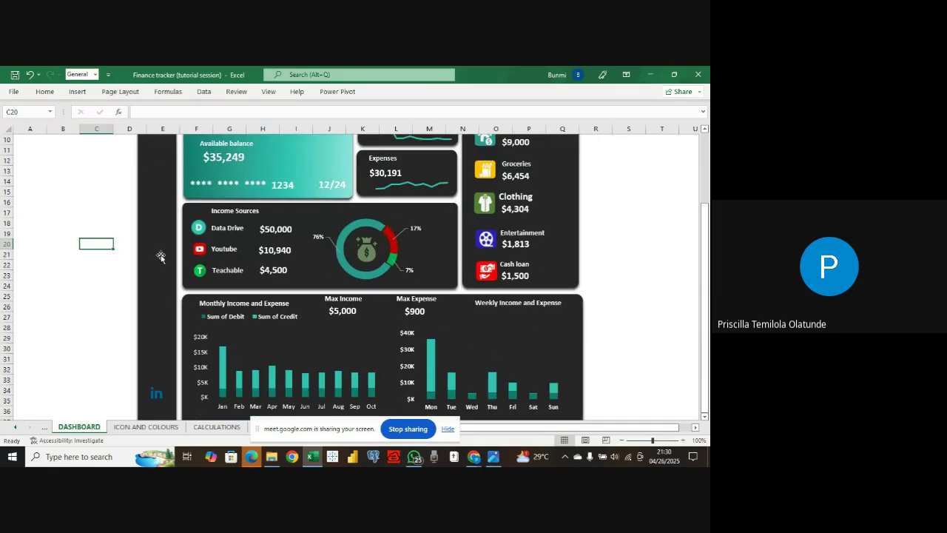
{"action": "scroll", "coordinate": [152, 172], "scroll_direction": "up", "scroll_amount": 2}
{"action": "left_click", "coordinate": [155, 175]}
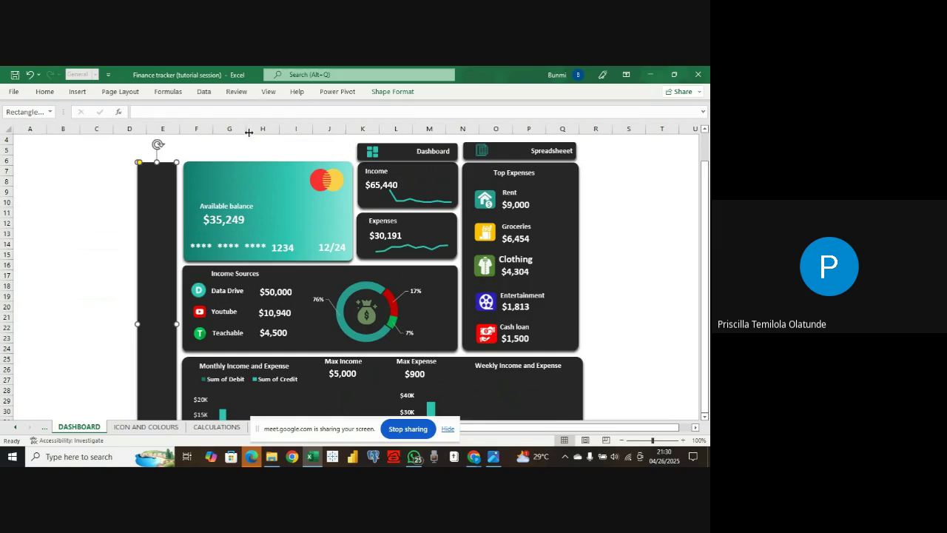
{"action": "left_click", "coordinate": [249, 205]}
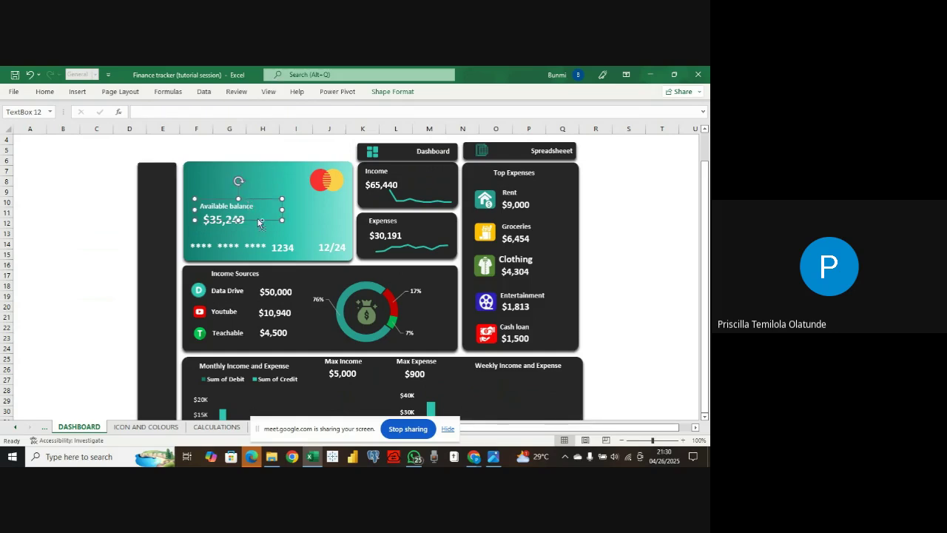
{"action": "key", "text": "ctrl+d"}
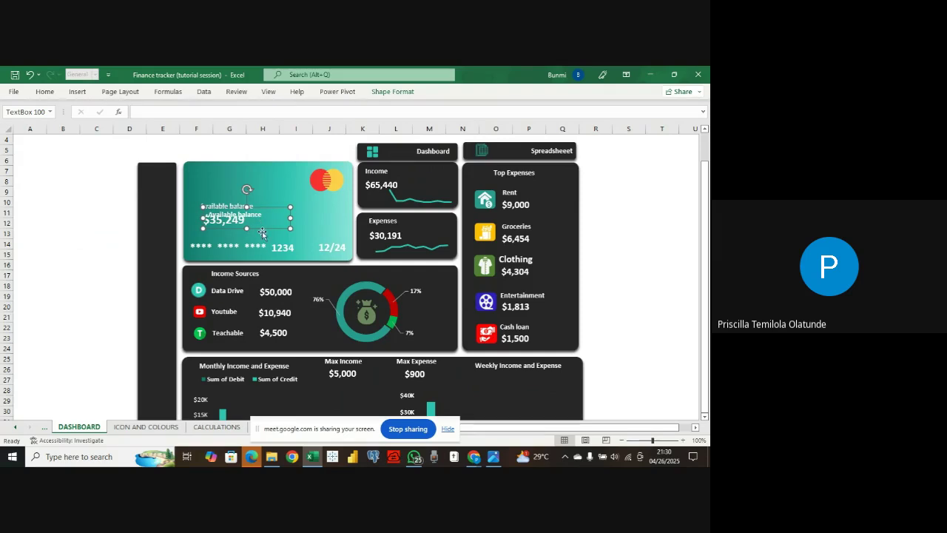
{"action": "left_click_drag", "start_coordinate": [267, 227], "coordinate": [198, 199]}
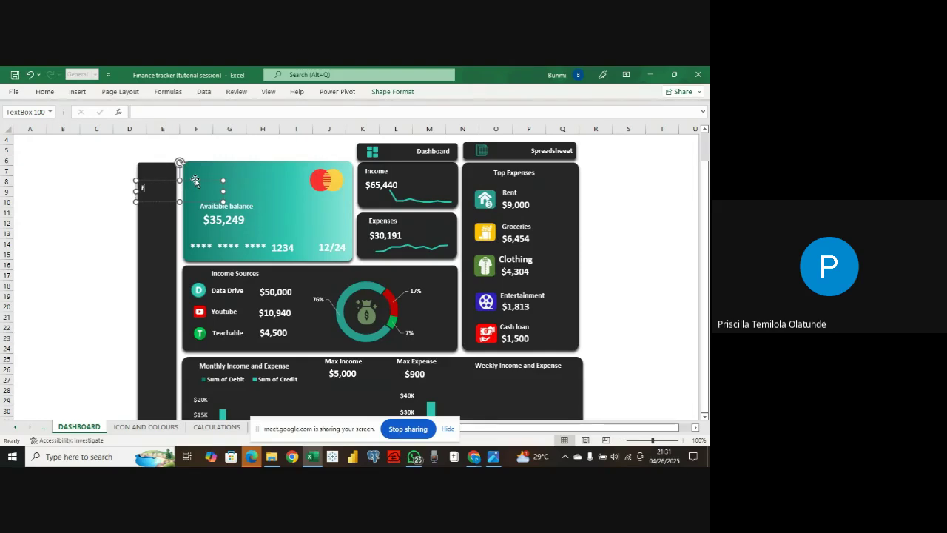
{"action": "type", "text": "nance"}
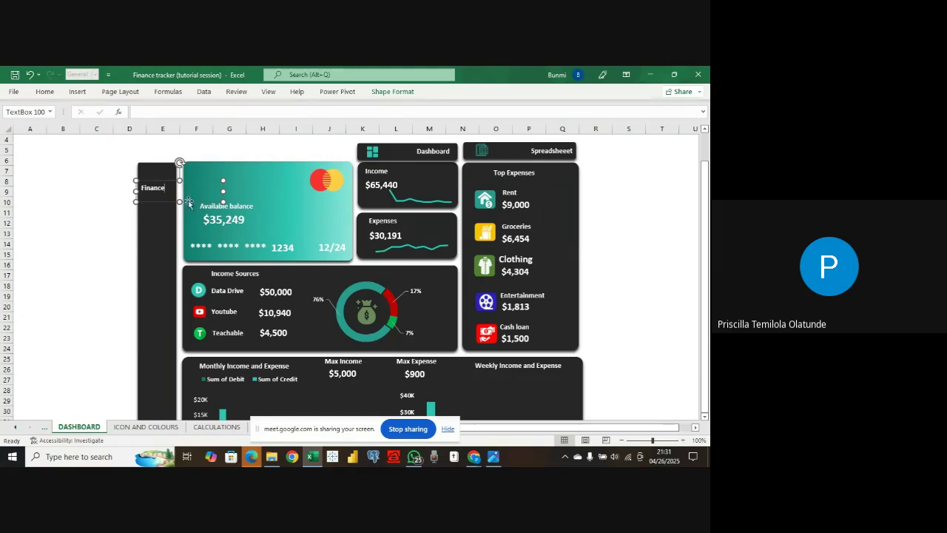
{"action": "left_click_drag", "start_coordinate": [171, 202], "coordinate": [175, 206]}
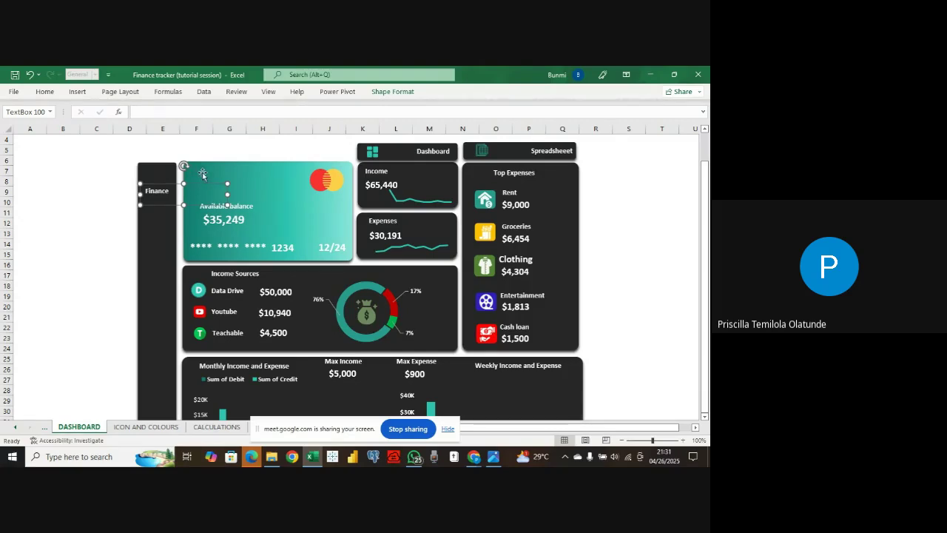
{"action": "scroll", "coordinate": [308, 234], "scroll_direction": "down", "scroll_amount": 1}
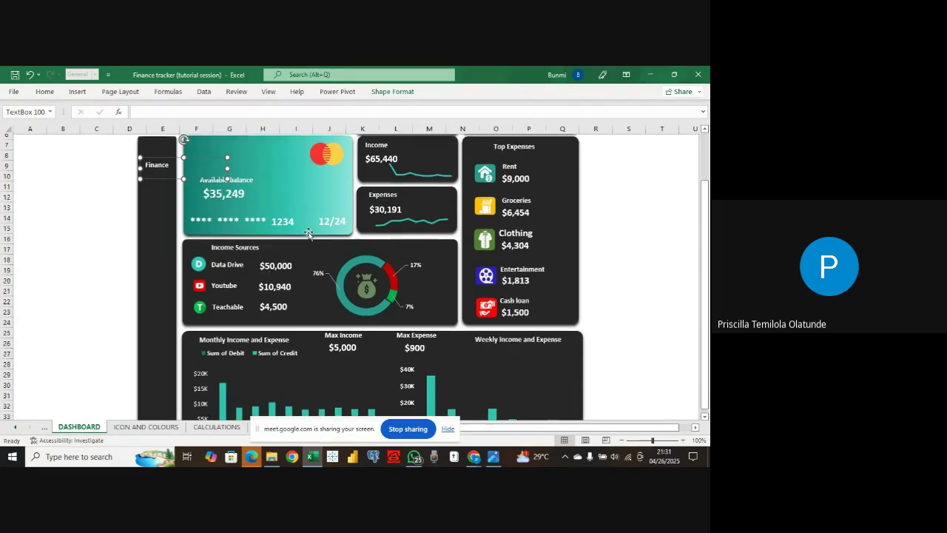
{"action": "scroll", "coordinate": [165, 239], "scroll_direction": "up", "scroll_amount": 1}
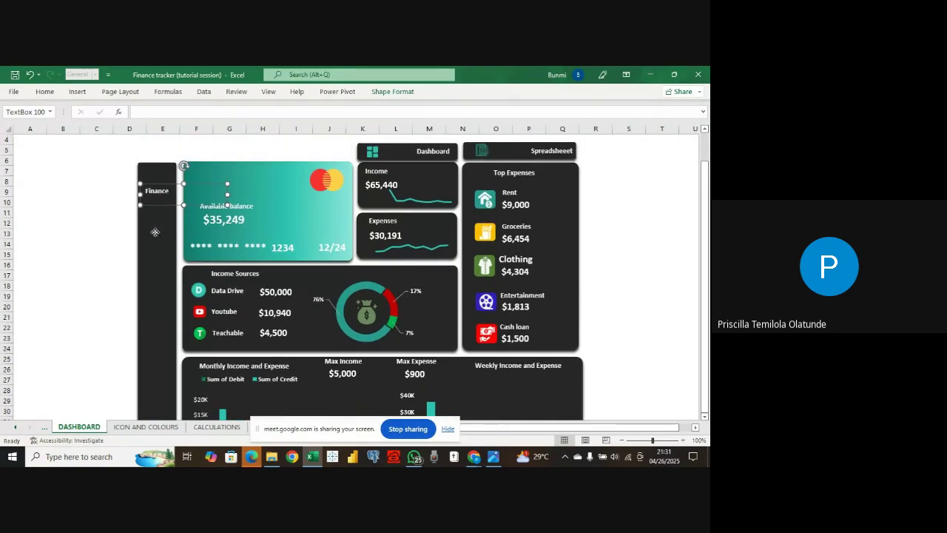
{"action": "left_click", "coordinate": [155, 231]}
{"action": "scroll", "coordinate": [155, 232], "scroll_direction": "down", "scroll_amount": 1}
{"action": "scroll", "coordinate": [153, 235], "scroll_direction": "down", "scroll_amount": 2}
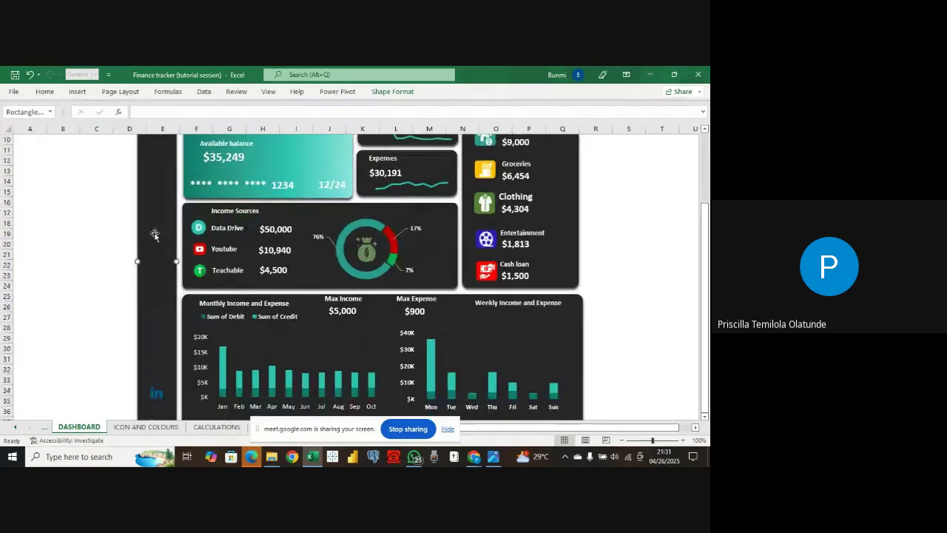
{"action": "scroll", "coordinate": [153, 235], "scroll_direction": "up", "scroll_amount": 1}
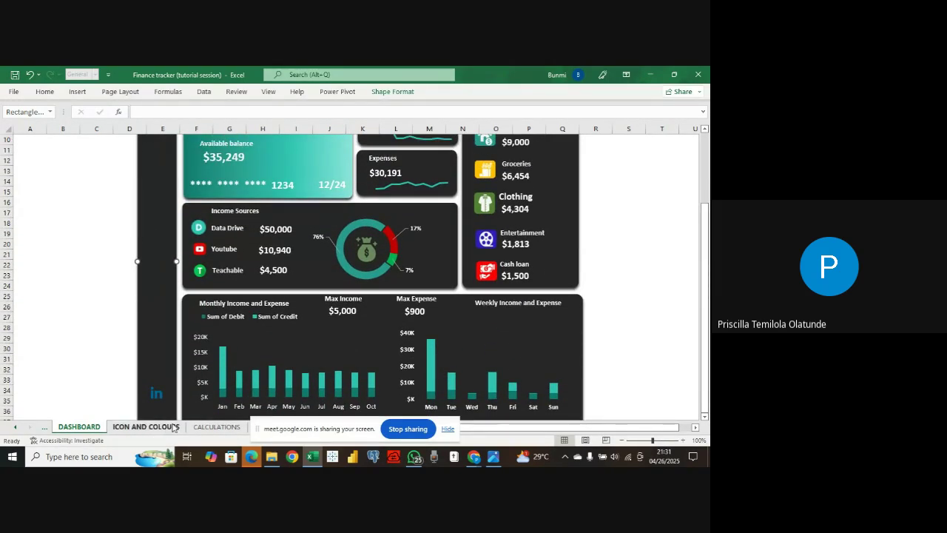
- Insert a Month Name slicer for the monthly pivot table on the CALCULATIONS sheet and lengthen it to show Jan through Oct
{"action": "left_click", "coordinate": [215, 427]}
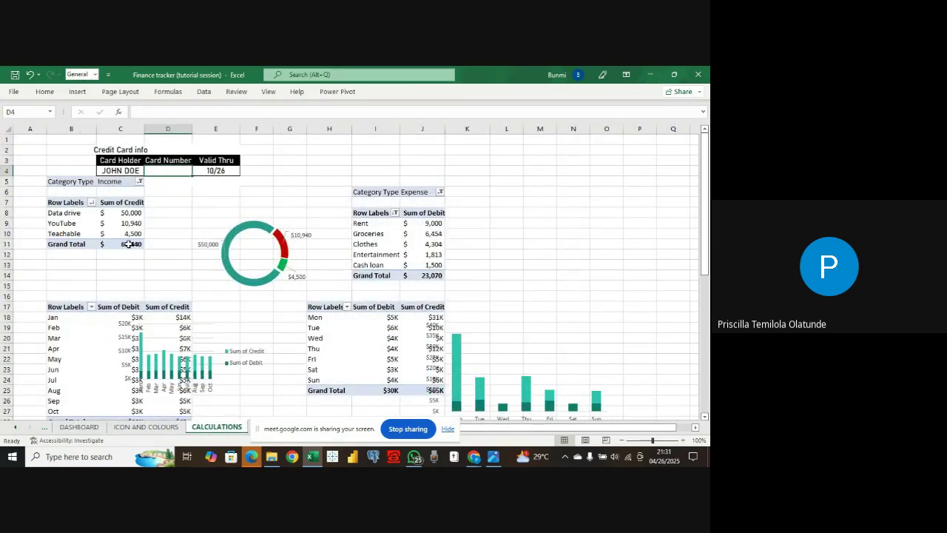
{"action": "scroll", "coordinate": [129, 244], "scroll_direction": "down", "scroll_amount": 2}
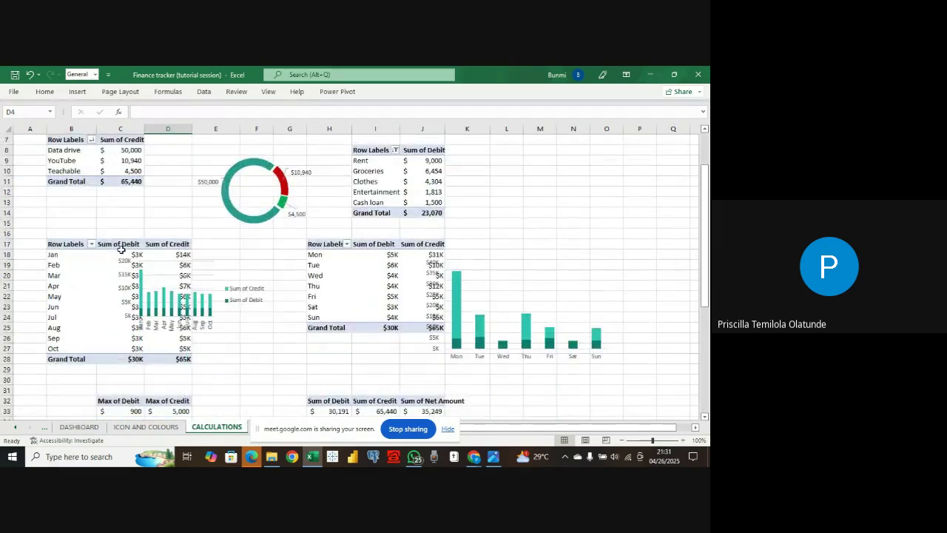
{"action": "left_click", "coordinate": [67, 255]}
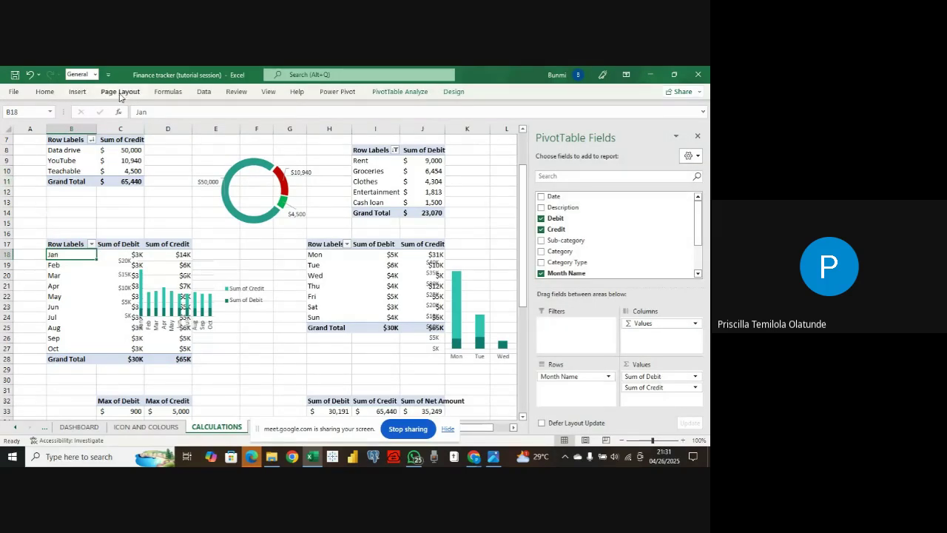
{"action": "left_click", "coordinate": [78, 92]}
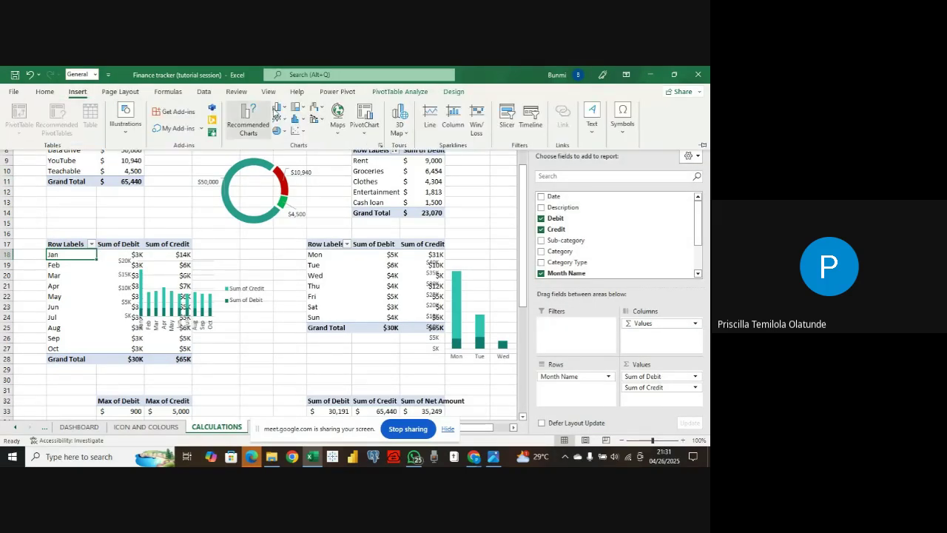
{"action": "left_click", "coordinate": [506, 117]}
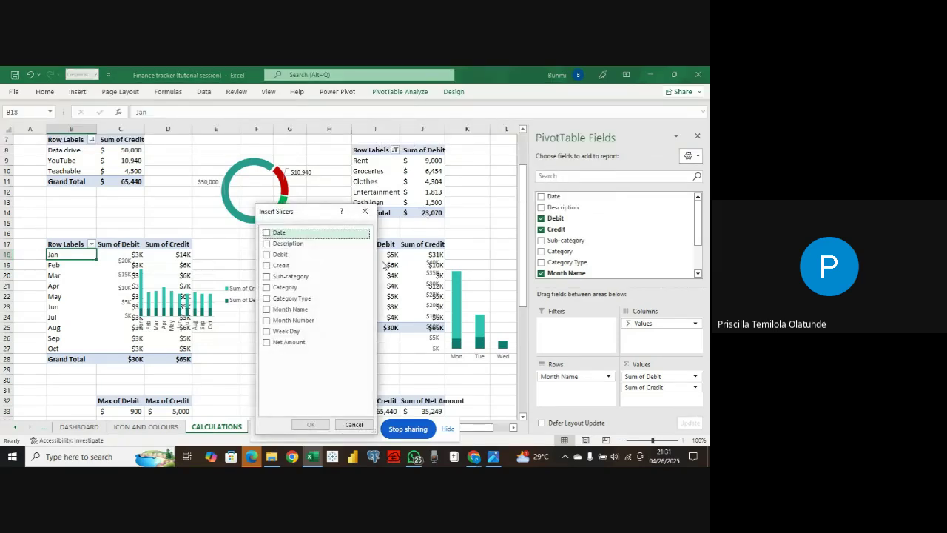
{"action": "left_click", "coordinate": [266, 310]}
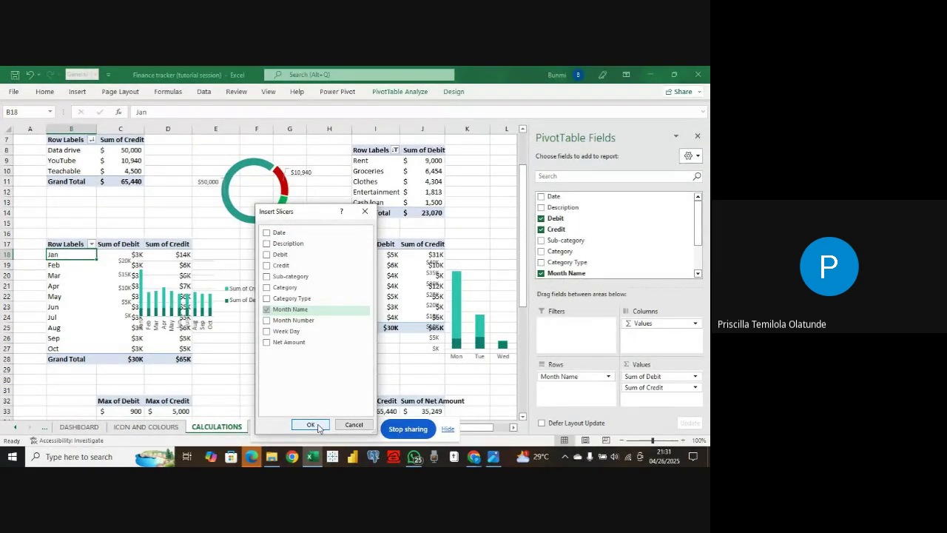
{"action": "left_click", "coordinate": [311, 425]}
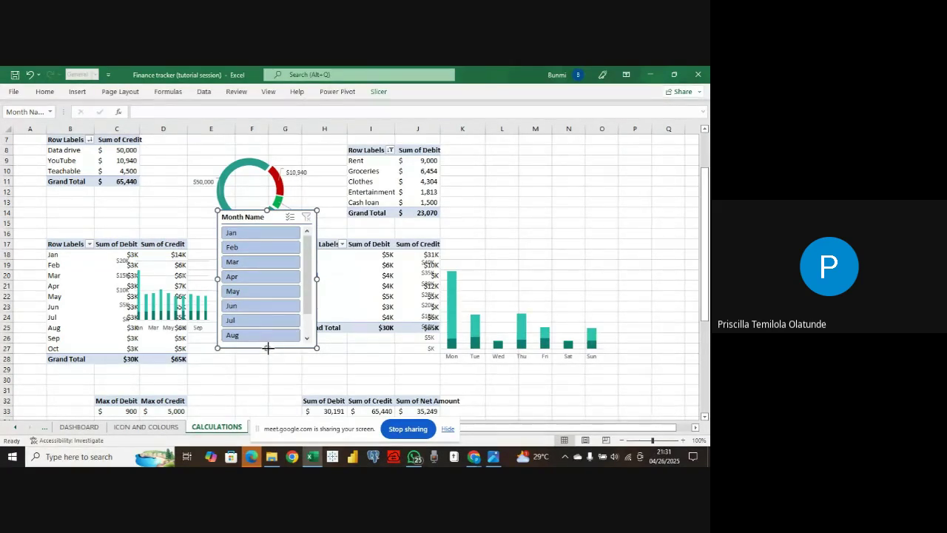
{"action": "left_click_drag", "start_coordinate": [267, 348], "coordinate": [268, 376]}
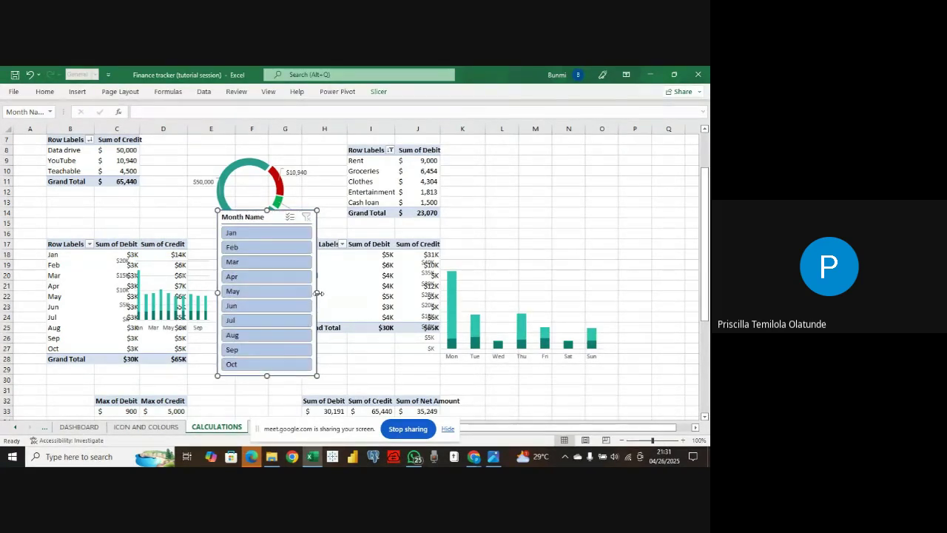
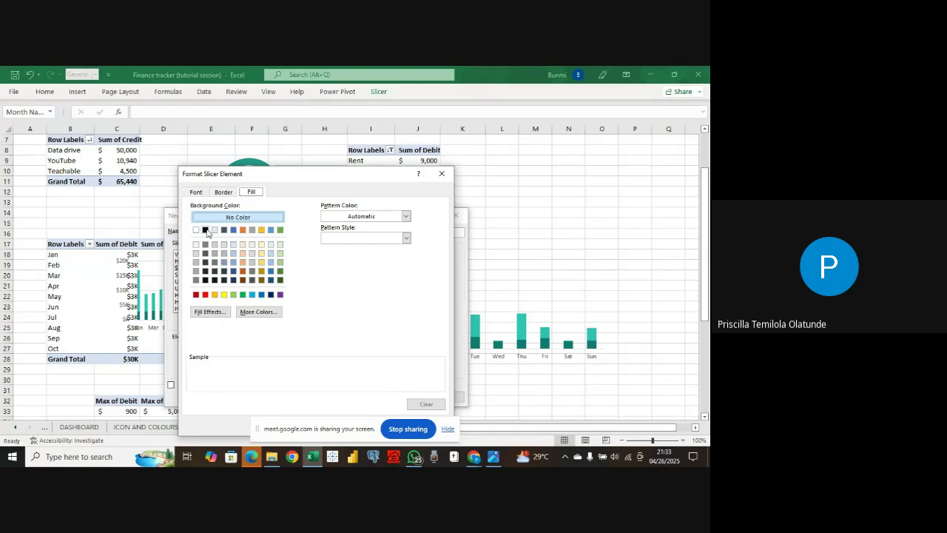
{"action": "left_click", "coordinate": [206, 230]}
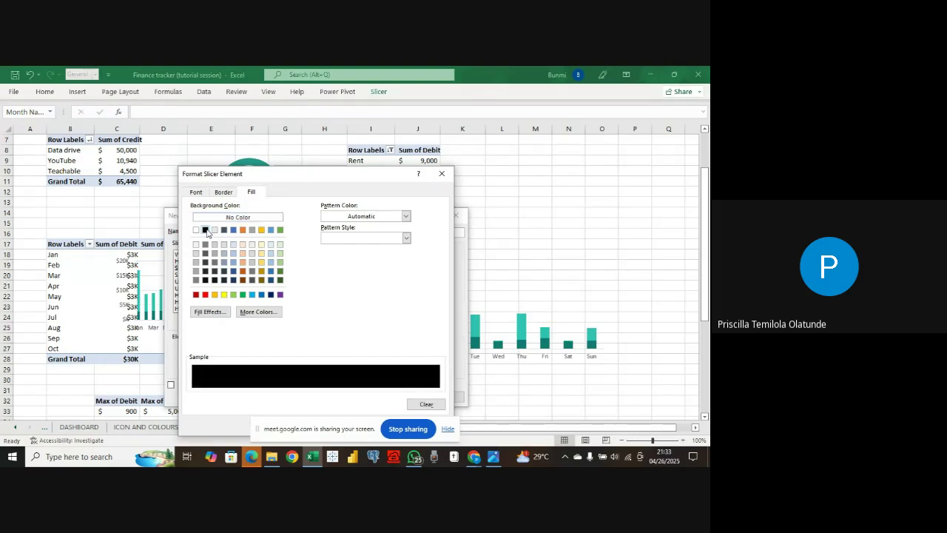
{"action": "left_click", "coordinate": [423, 405]}
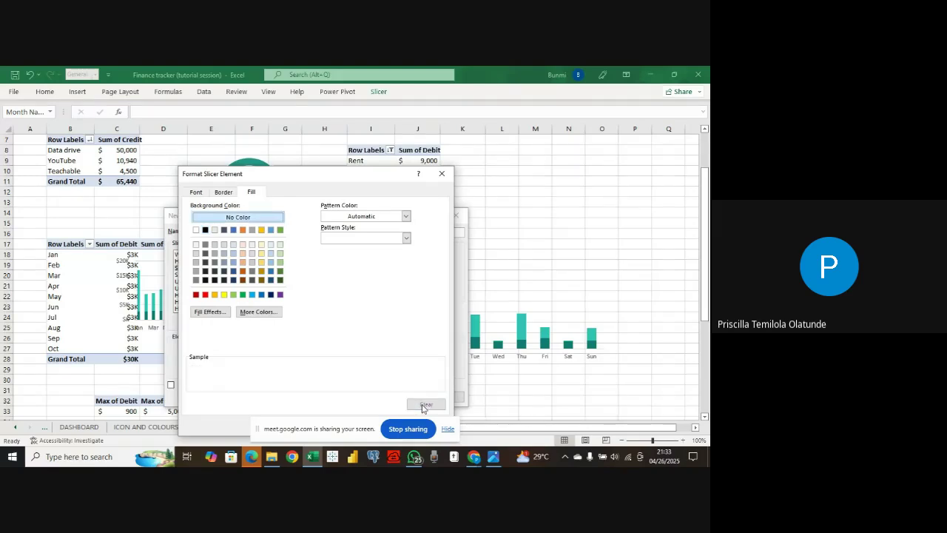
{"action": "left_click", "coordinate": [205, 230]}
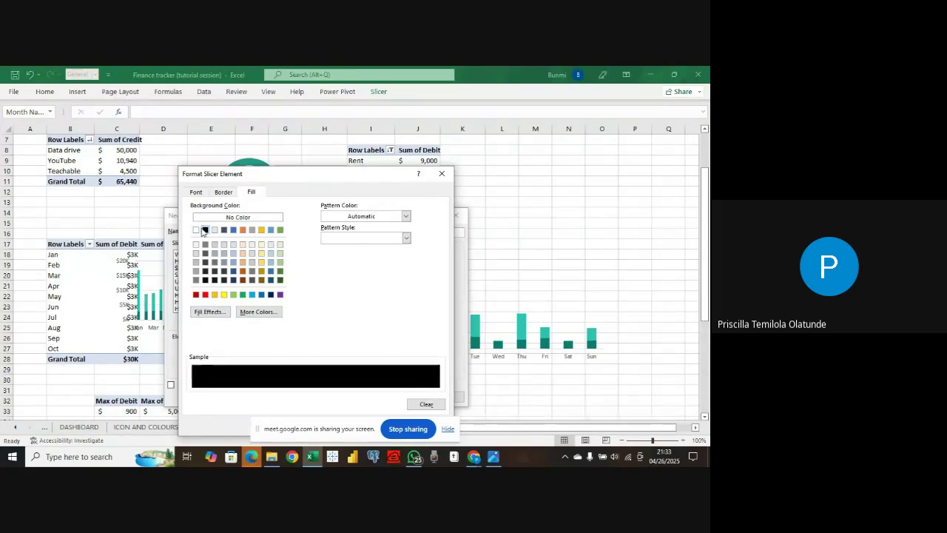
{"action": "left_click", "coordinate": [223, 192]}
{"action": "left_click", "coordinate": [252, 192]}
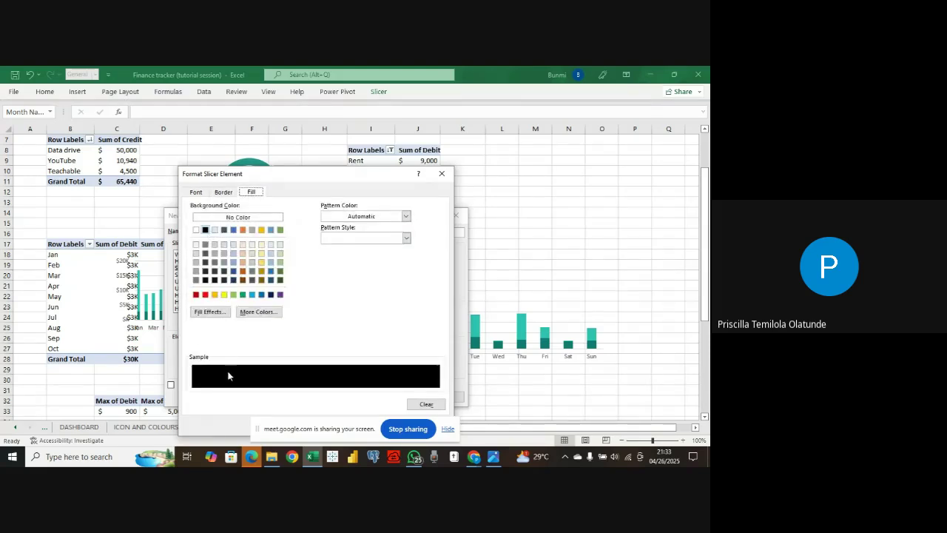
{"action": "left_click", "coordinate": [426, 404]}
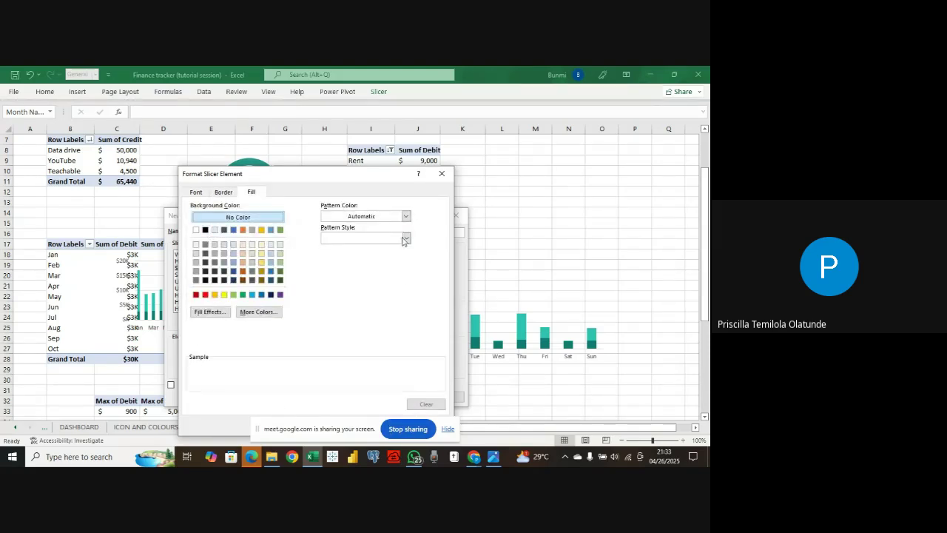
{"action": "left_click", "coordinate": [450, 174]}
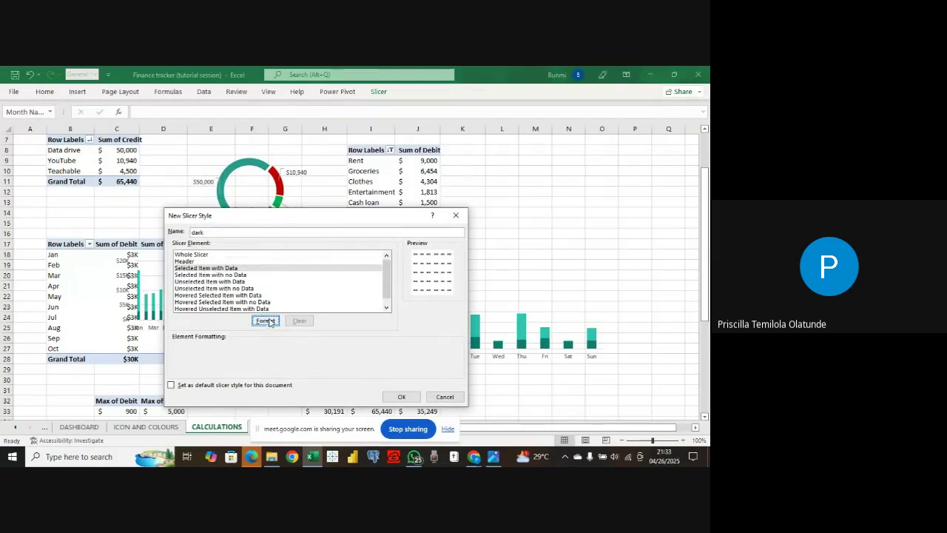
{"action": "left_click", "coordinate": [254, 275]}
{"action": "left_click", "coordinate": [265, 321]}
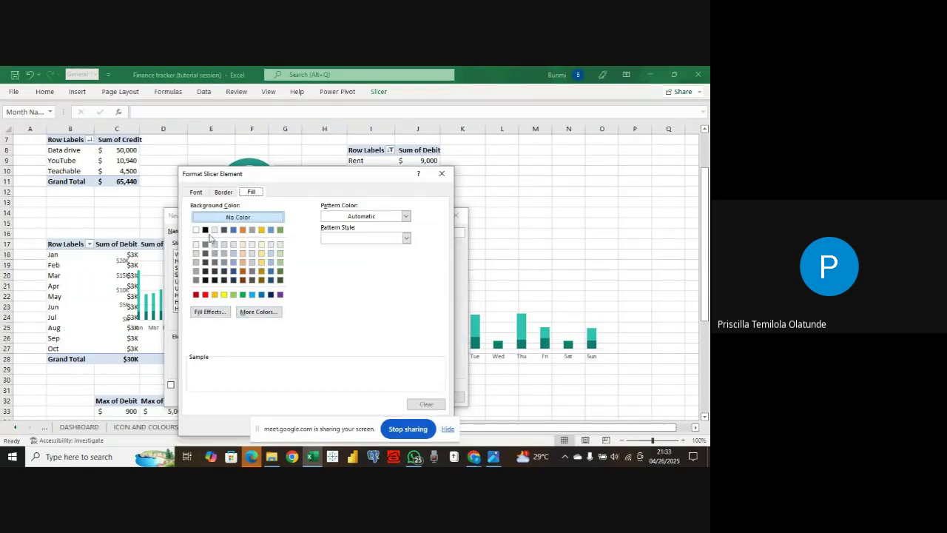
{"action": "left_click", "coordinate": [205, 230]}
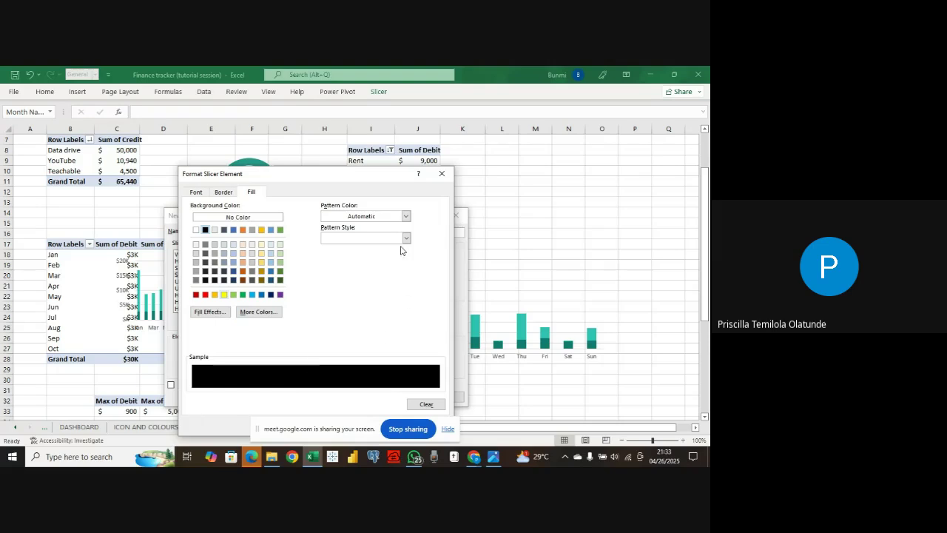
{"action": "left_click", "coordinate": [442, 173]}
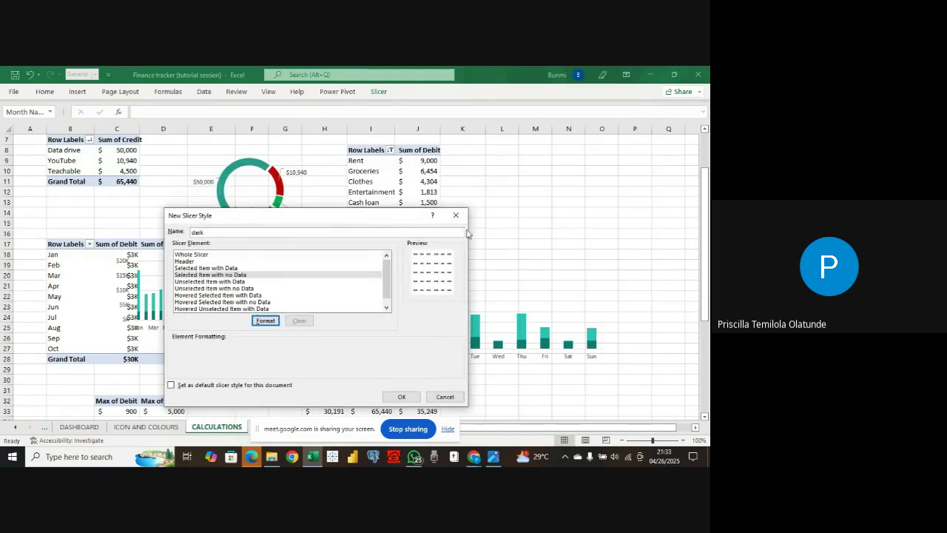
{"action": "left_click", "coordinate": [464, 219]}
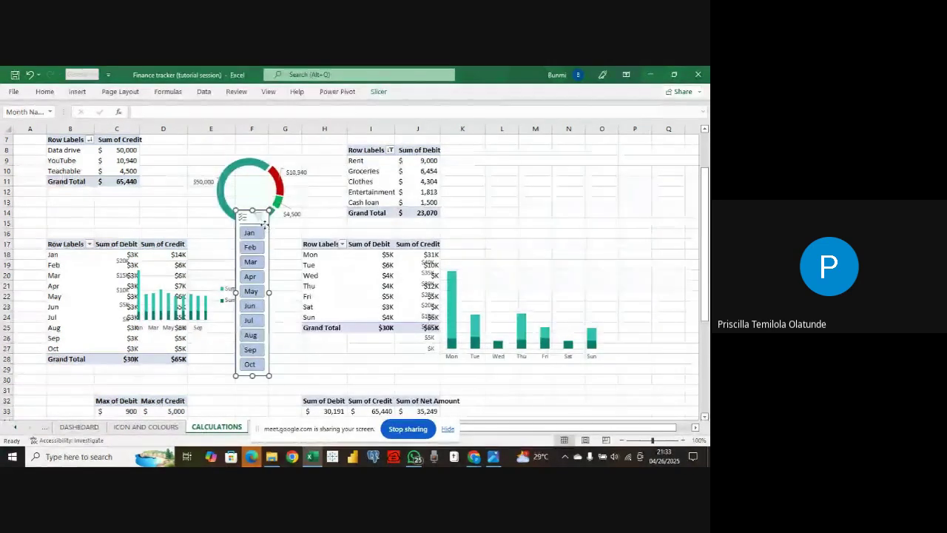
- Copy the Month Name slicer to the DASHBOARD sheet and place it in the dark sidebar just above the LinkedIn icon
{"action": "right_click", "coordinate": [267, 230]}
{"action": "left_click", "coordinate": [288, 184]}
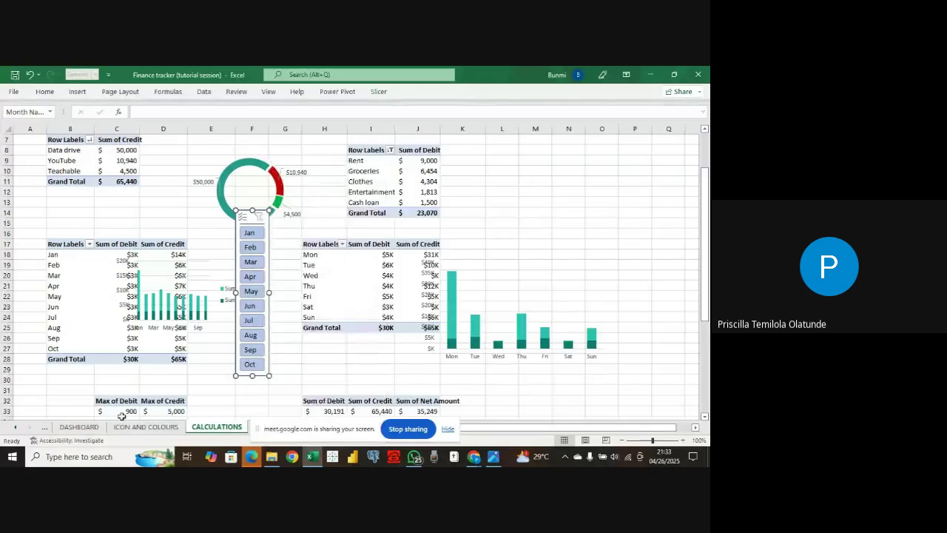
{"action": "left_click", "coordinate": [77, 427]}
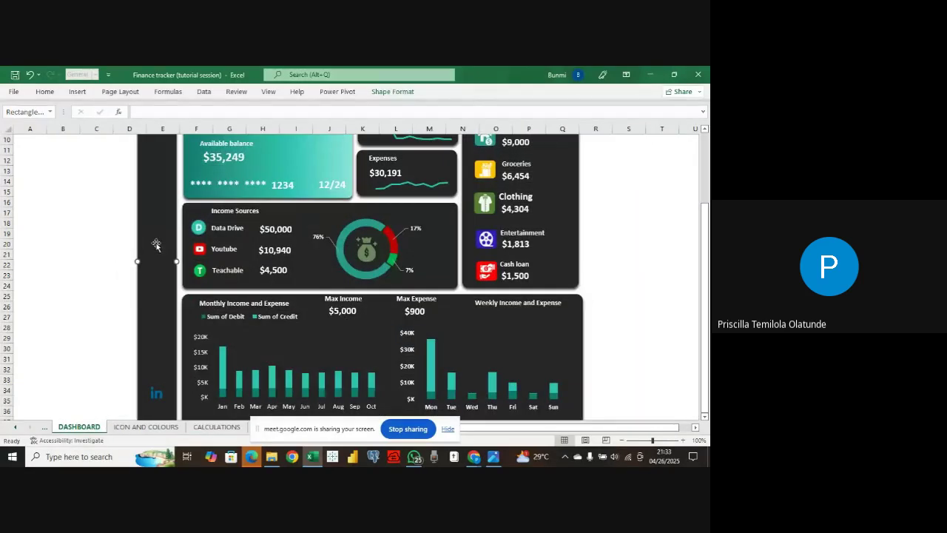
{"action": "right_click", "coordinate": [155, 247]}
{"action": "left_click", "coordinate": [182, 234]}
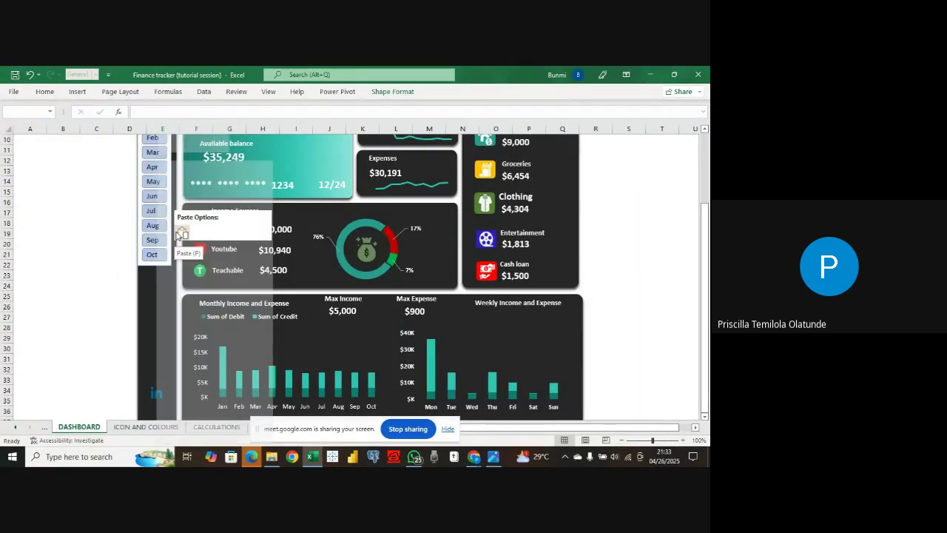
{"action": "left_click", "coordinate": [179, 234]}
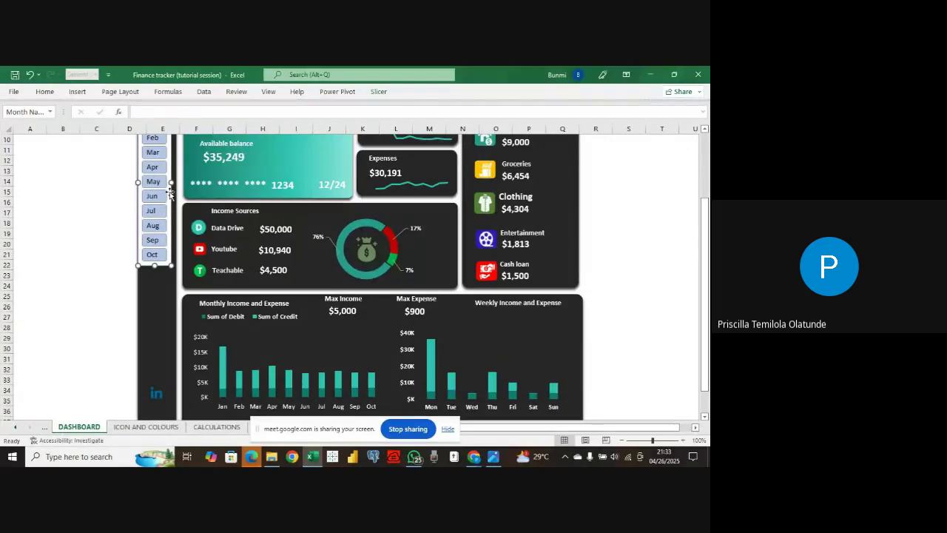
{"action": "left_click_drag", "start_coordinate": [169, 192], "coordinate": [139, 278]}
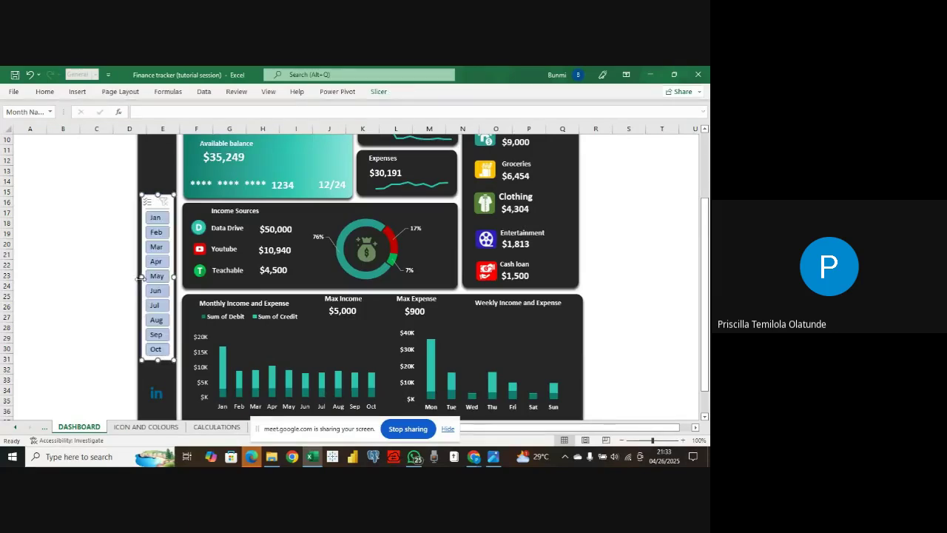
{"action": "left_click_drag", "start_coordinate": [154, 200], "coordinate": [155, 214]}
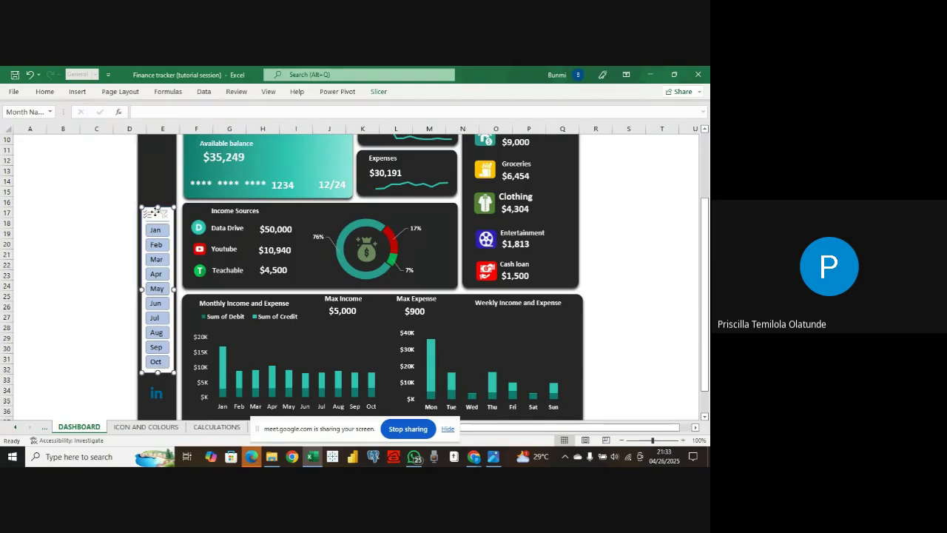
- Connect the dashboard's Month Name slicer to the CALCULATIONS reports from PivotTable1 through PivotTable8
{"action": "right_click", "coordinate": [155, 213]}
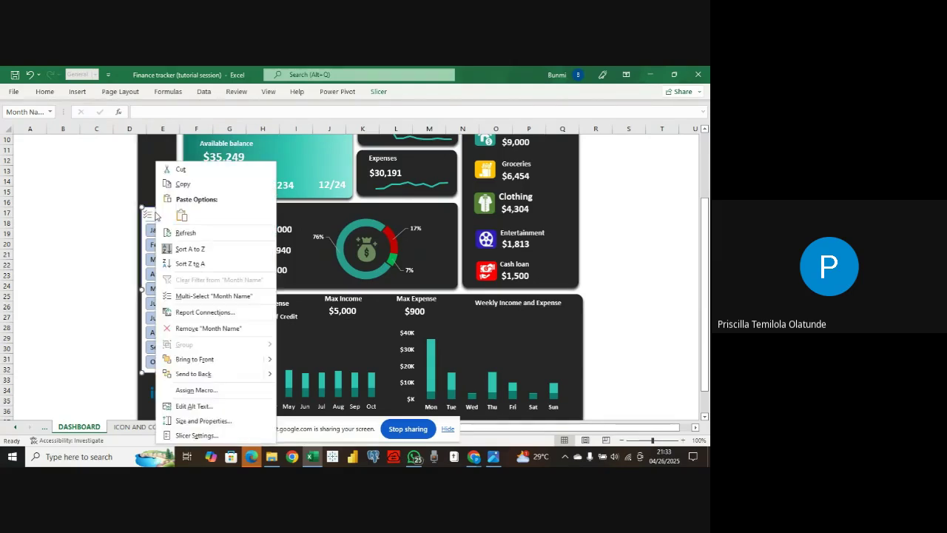
{"action": "left_click", "coordinate": [200, 312]}
{"action": "left_click", "coordinate": [92, 318]}
{"action": "left_click", "coordinate": [93, 328]}
{"action": "left_click", "coordinate": [93, 350]}
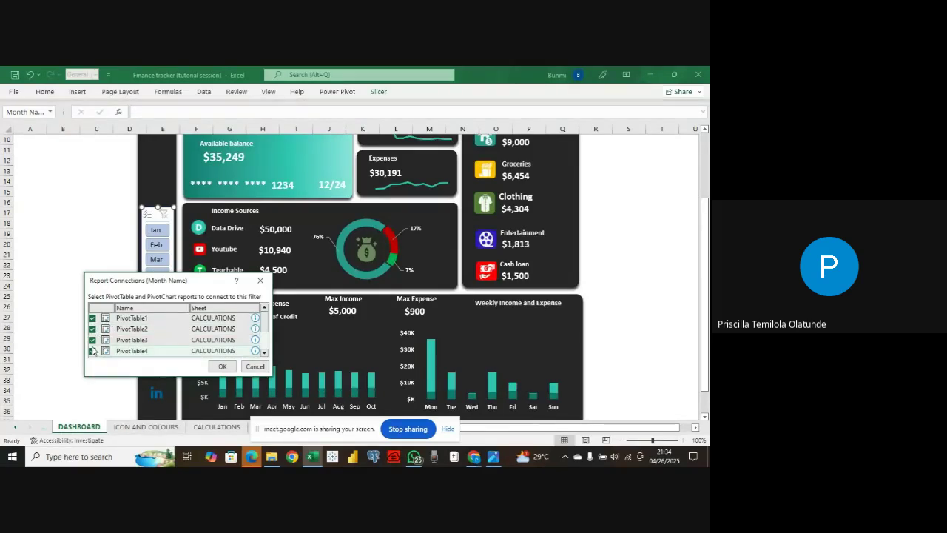
{"action": "scroll", "coordinate": [93, 348], "scroll_direction": "down", "scroll_amount": 1}
{"action": "left_click", "coordinate": [91, 345]}
{"action": "scroll", "coordinate": [93, 344], "scroll_direction": "down", "scroll_amount": 1}
{"action": "left_click", "coordinate": [92, 344]}
{"action": "scroll", "coordinate": [93, 340], "scroll_direction": "down", "scroll_amount": 1}
{"action": "left_click", "coordinate": [93, 340]}
{"action": "left_click", "coordinate": [92, 352]}
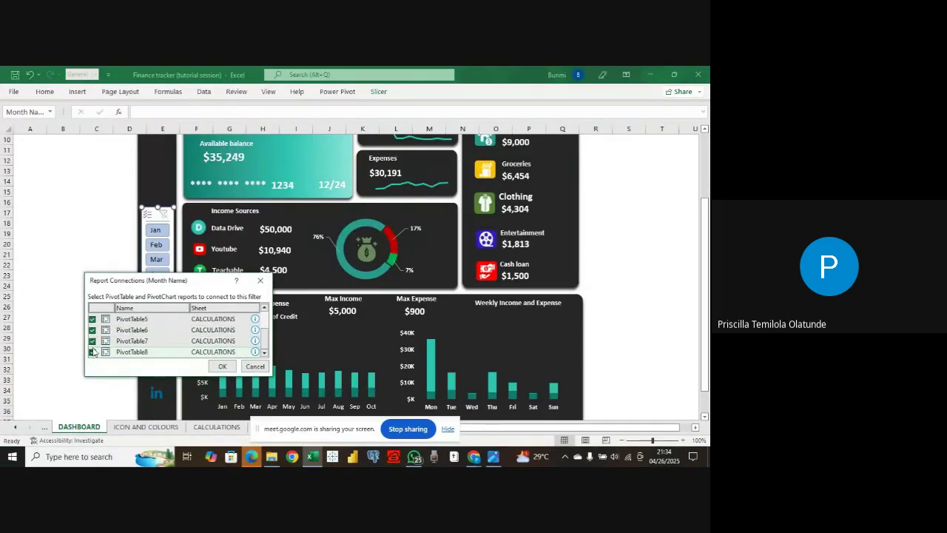
{"action": "left_click", "coordinate": [222, 366]}
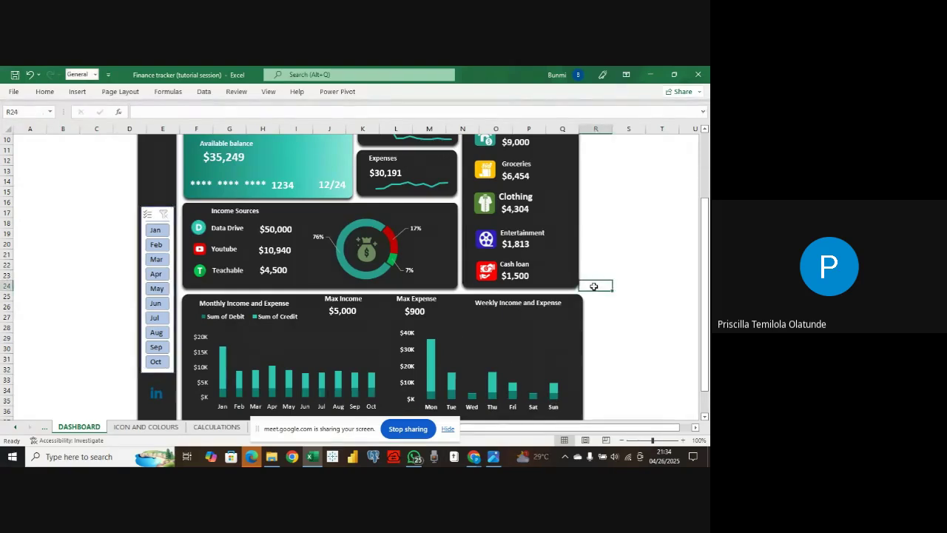
- Narrow the dark panel behind the monthly and weekly charts slightly so its edge lines up with the Top Expenses panel
{"action": "left_click", "coordinate": [577, 326]}
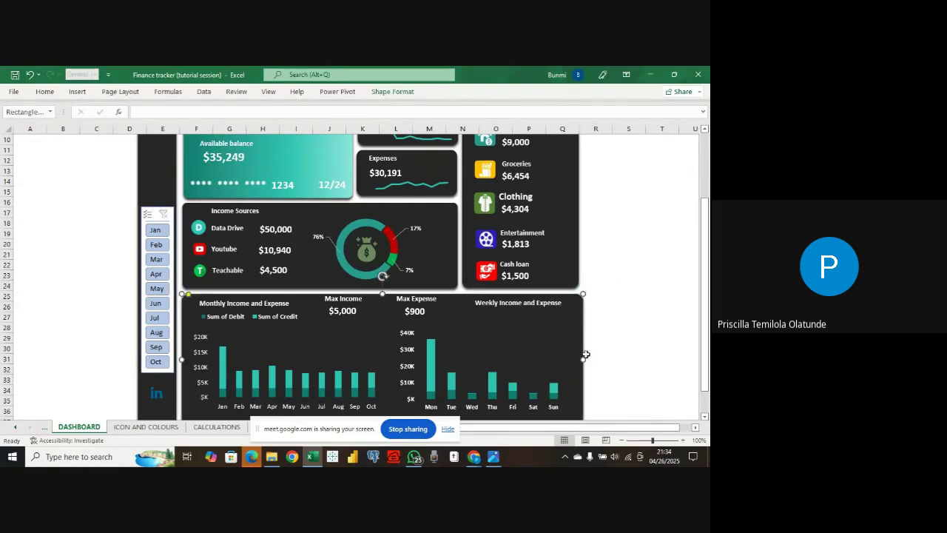
{"action": "left_click_drag", "start_coordinate": [585, 358], "coordinate": [580, 359]}
{"action": "left_click", "coordinate": [596, 354]}
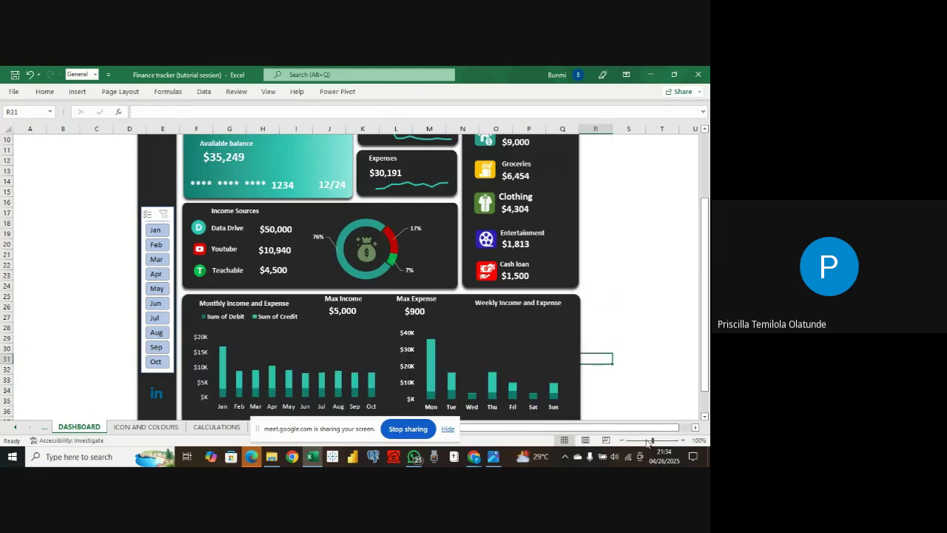
- Hide the formula bar and the row and column headings on the DASHBOARD sheet
{"action": "left_click_drag", "start_coordinate": [651, 441], "coordinate": [647, 441]}
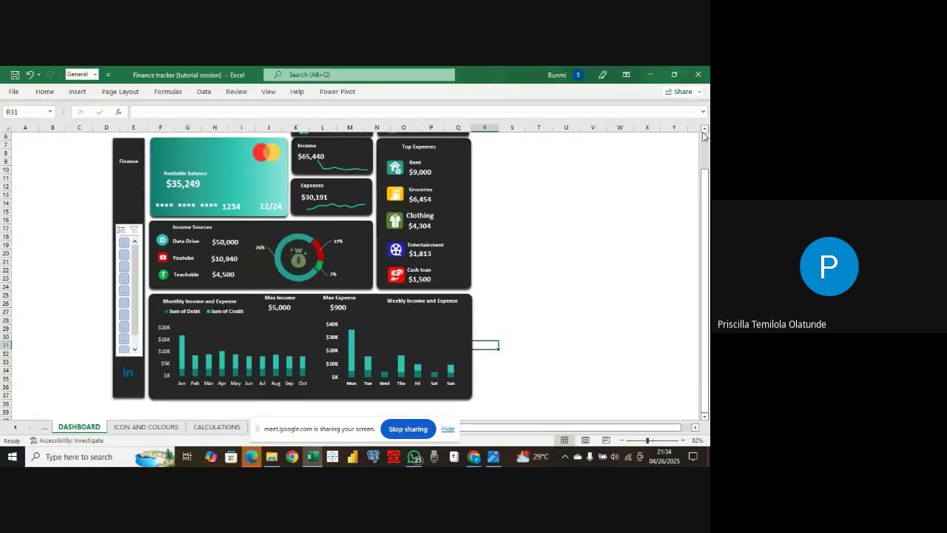
{"action": "left_click", "coordinate": [642, 195]}
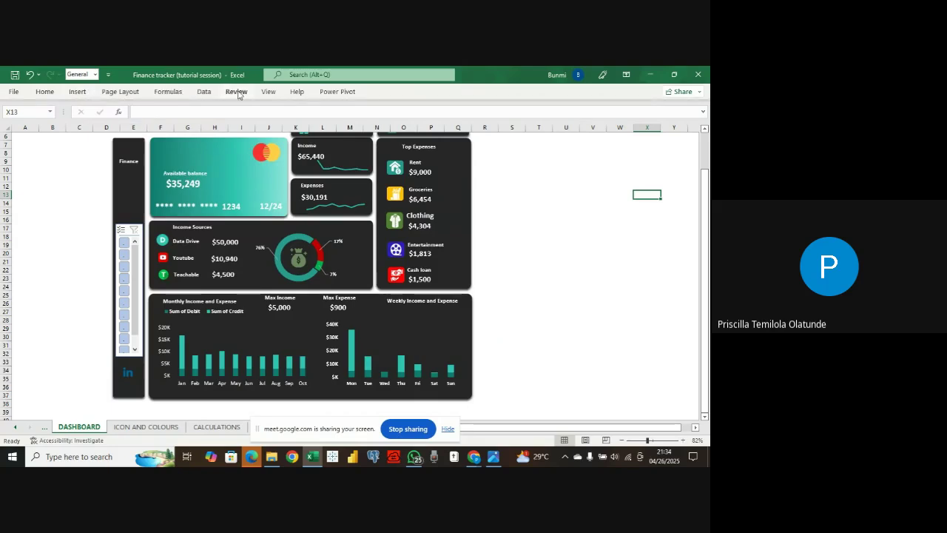
{"action": "left_click", "coordinate": [263, 92]}
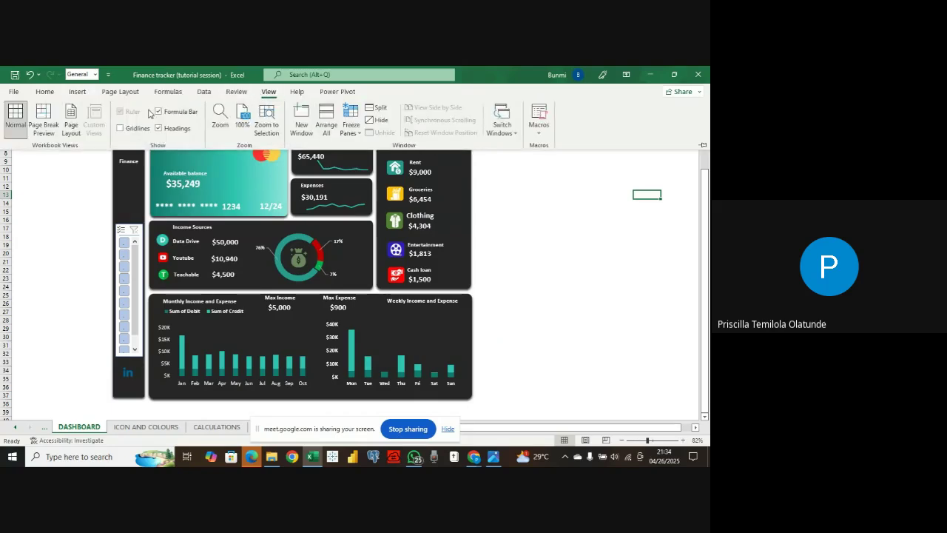
{"action": "left_click", "coordinate": [158, 111]}
{"action": "left_click", "coordinate": [158, 128]}
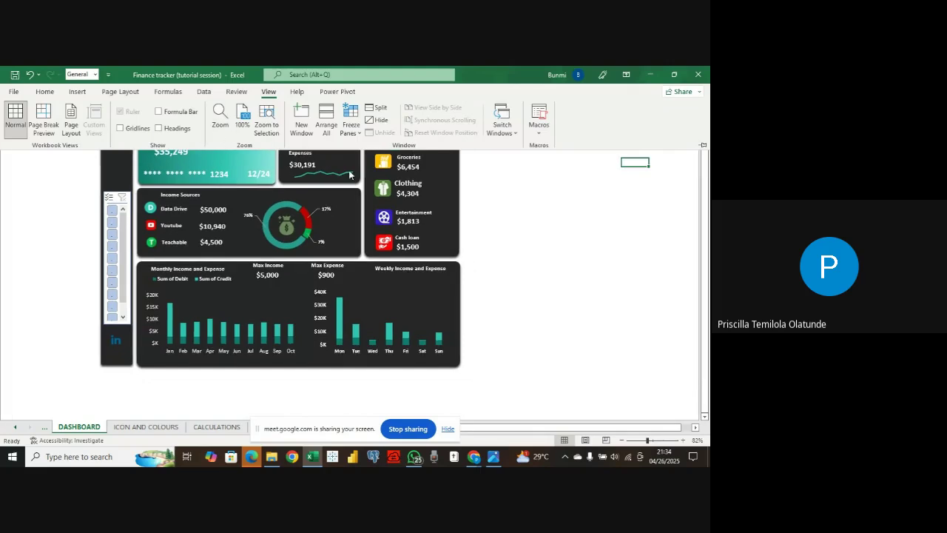
- Widen the dark sidebar and its Month Name slicer outward so the month names are readable and the slicer fits inside the sidebar
{"action": "scroll", "coordinate": [502, 237], "scroll_direction": "up", "scroll_amount": 1}
{"action": "left_click", "coordinate": [500, 237]}
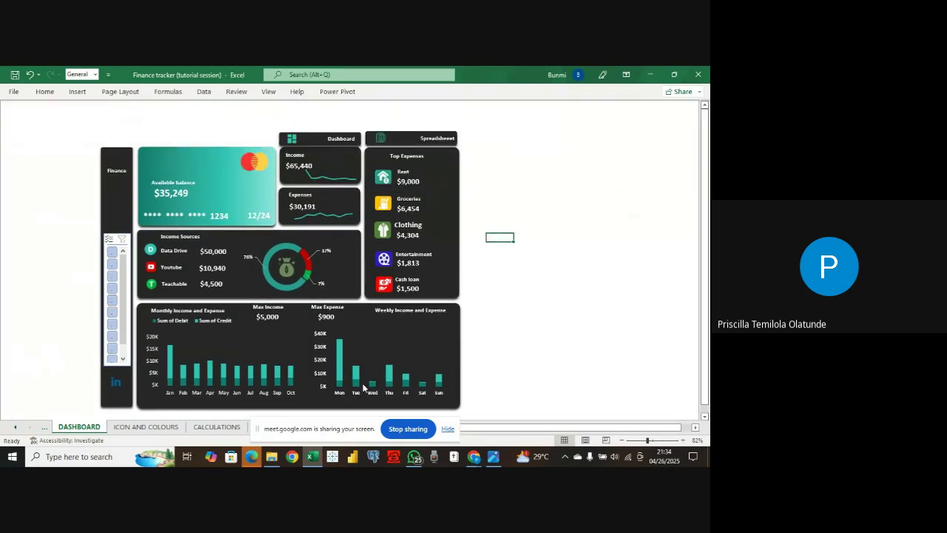
{"action": "left_click", "coordinate": [651, 441]}
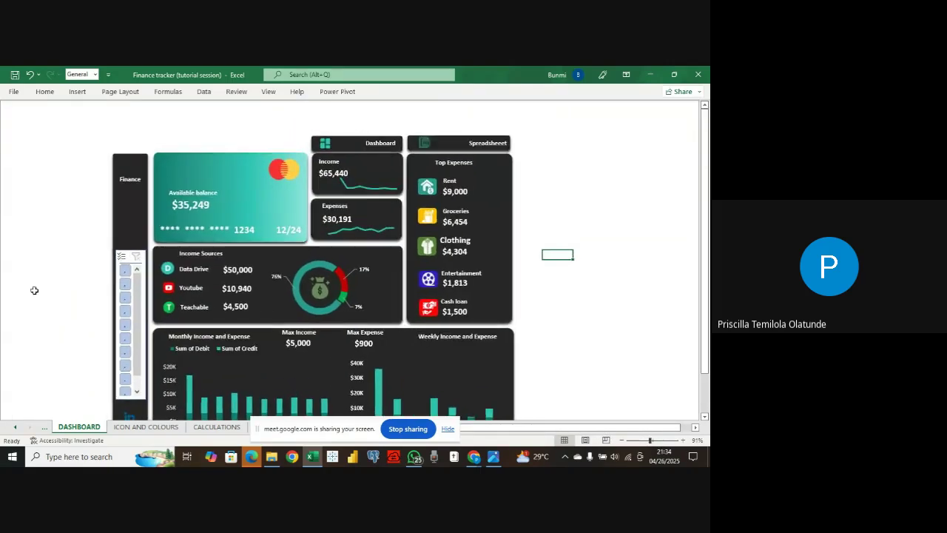
{"action": "left_click", "coordinate": [128, 250]}
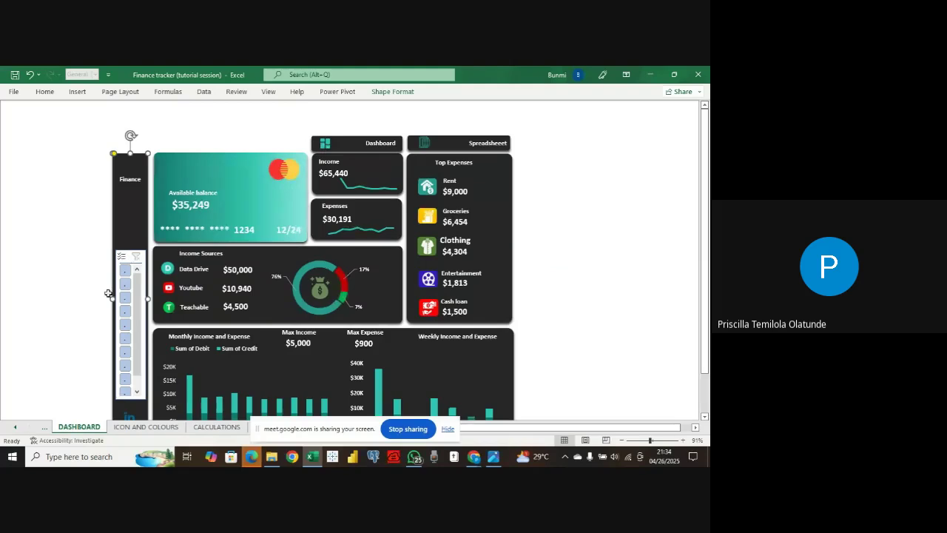
{"action": "left_click_drag", "start_coordinate": [113, 298], "coordinate": [102, 325]}
{"action": "left_click", "coordinate": [129, 249]}
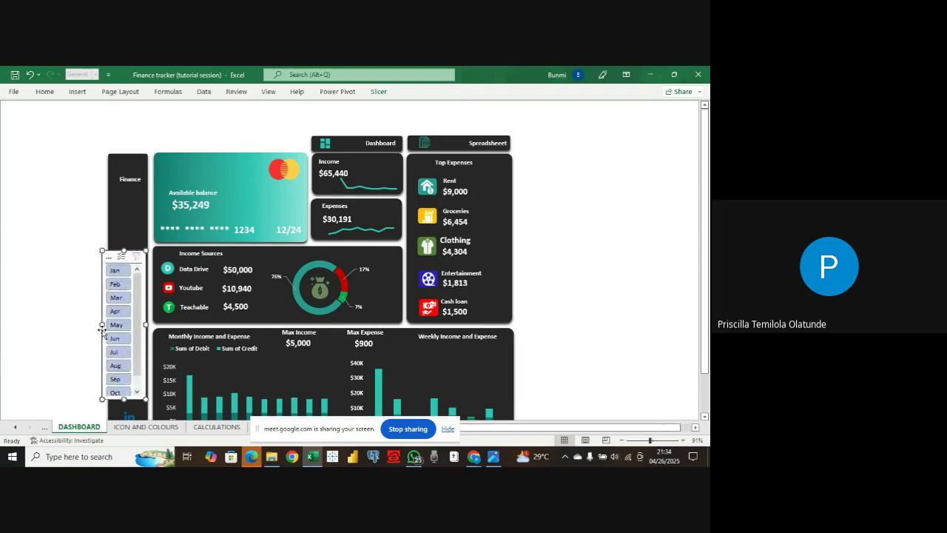
{"action": "left_click", "coordinate": [120, 222]}
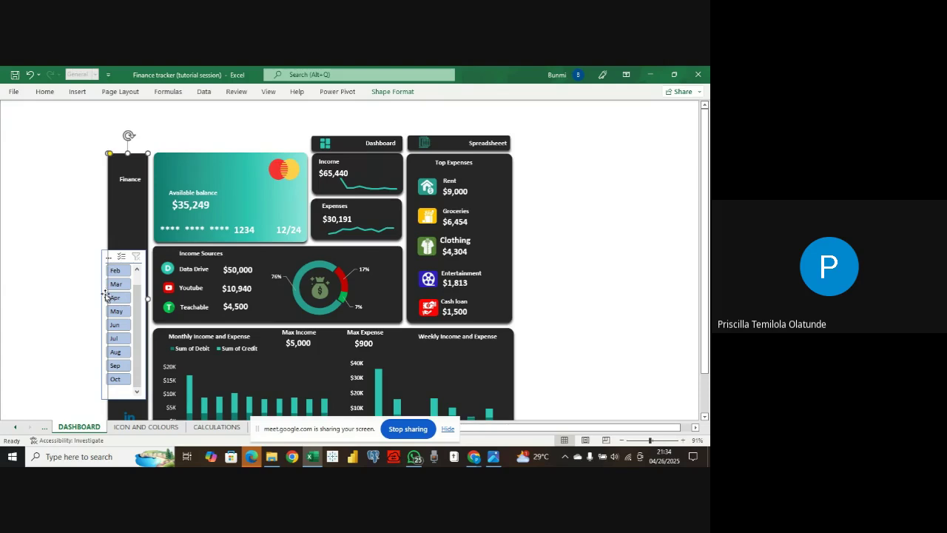
{"action": "mouse_move", "coordinate": [108, 297]}
{"action": "left_mouse_down"}
{"action": "mouse_move", "coordinate": [89, 298]}
{"action": "mouse_move", "coordinate": [98, 299]}
{"action": "left_mouse_up"}
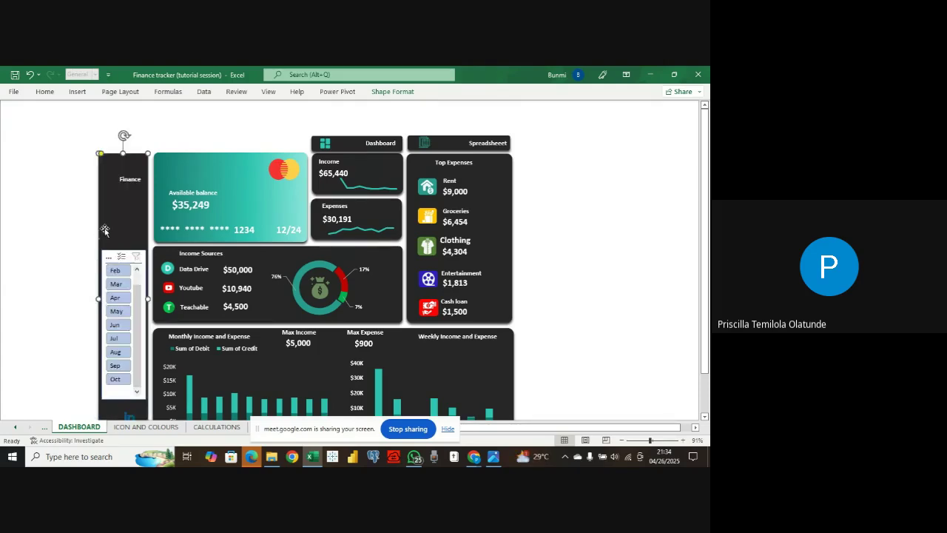
- Lengthen the Month Name slicer downward until all months from Jan to Oct fit without scrolling
{"action": "scroll", "coordinate": [104, 230], "scroll_direction": "down", "scroll_amount": 2}
{"action": "scroll", "coordinate": [125, 182], "scroll_direction": "up", "scroll_amount": 1}
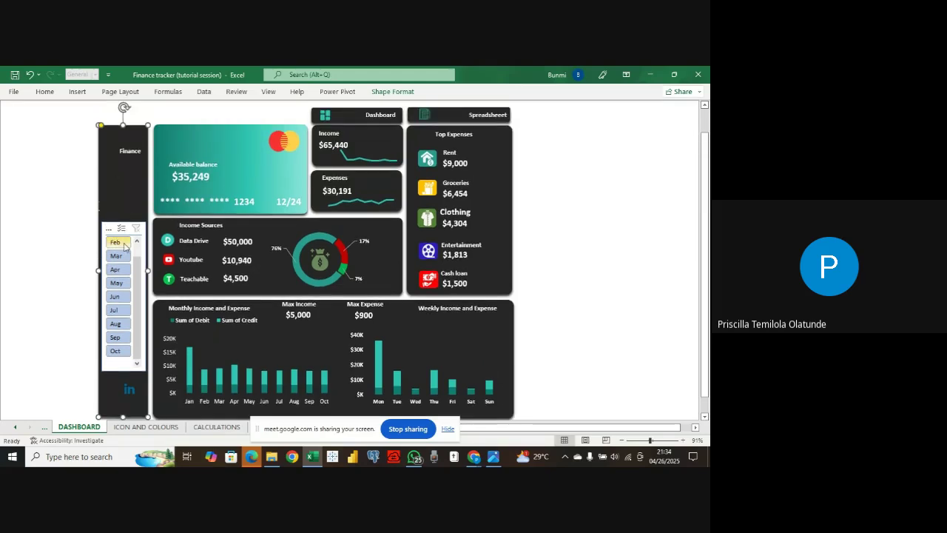
{"action": "scroll", "coordinate": [139, 214], "scroll_direction": "up", "scroll_amount": 1}
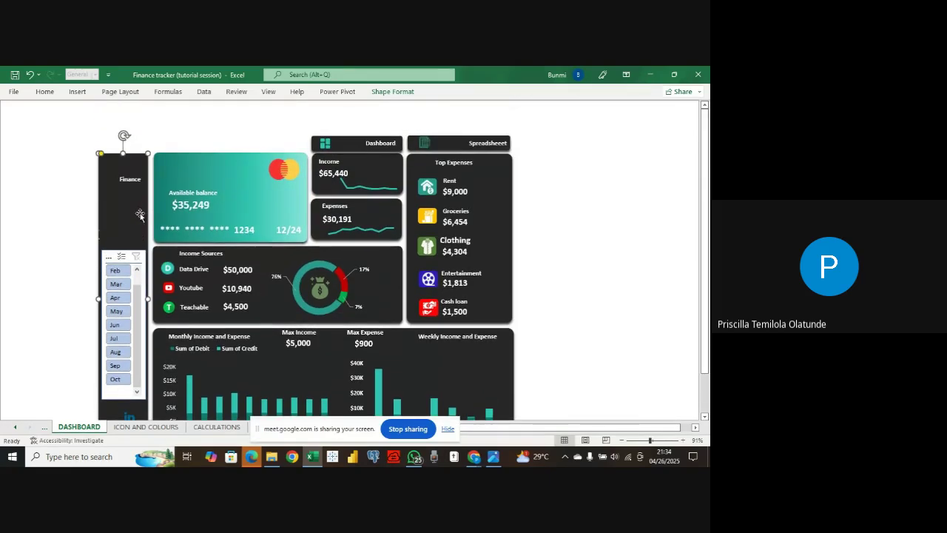
{"action": "scroll", "coordinate": [140, 215], "scroll_direction": "down", "scroll_amount": 1}
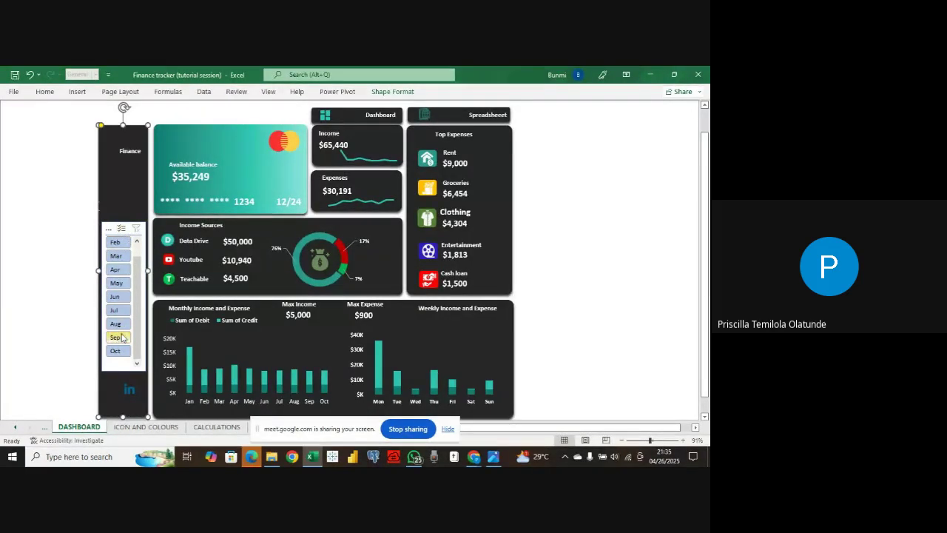
{"action": "left_click", "coordinate": [119, 370]}
{"action": "left_click_drag", "start_coordinate": [123, 370], "coordinate": [124, 385]}
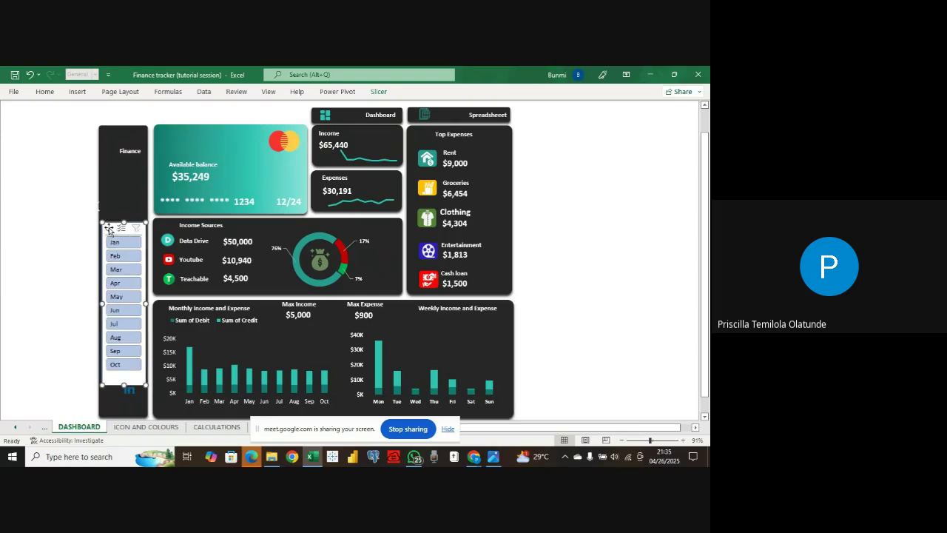
- Test the Month Name slicer by filtering the dashboard to Jan and then to Feb
{"action": "left_click", "coordinate": [127, 244]}
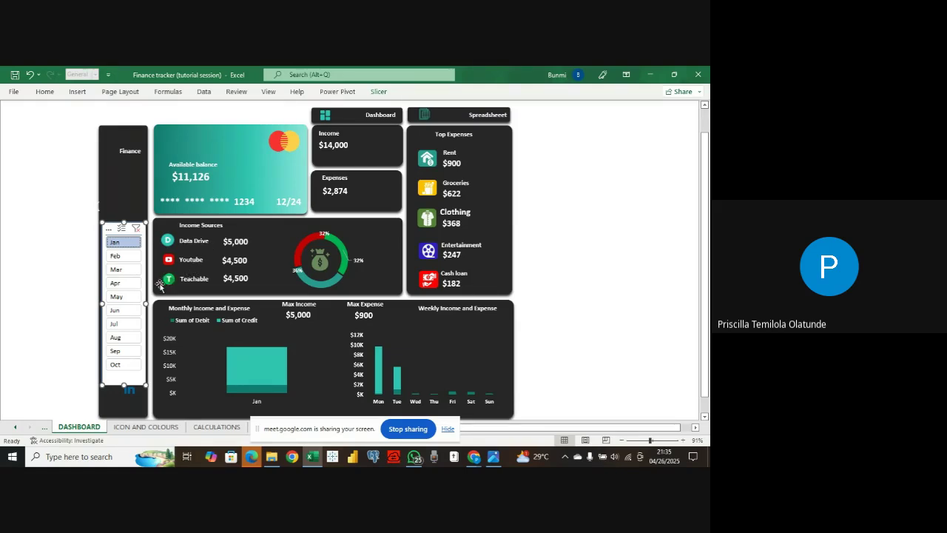
{"action": "left_click", "coordinate": [133, 259]}
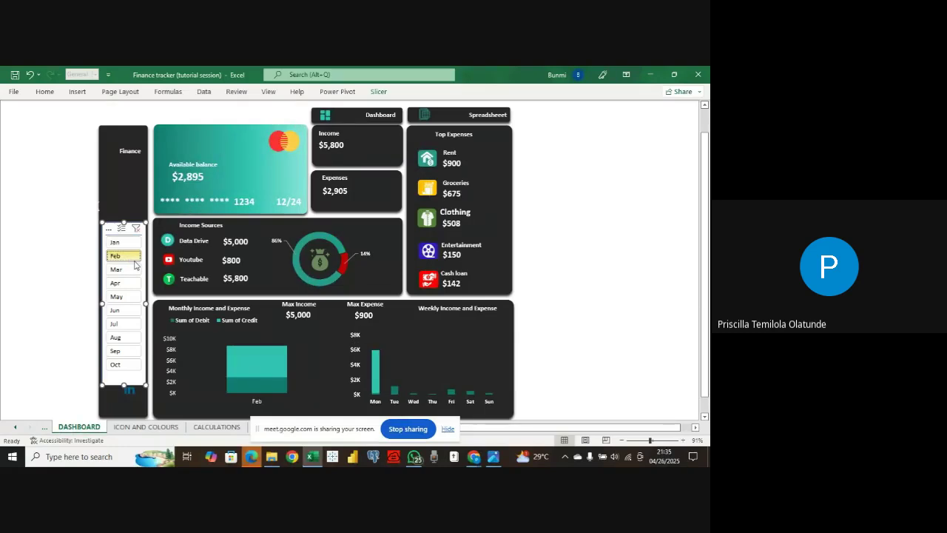
- Review the dashboard for each month from March to October with the month slicer, and clear the slicer filter
{"action": "left_click", "coordinate": [133, 271]}
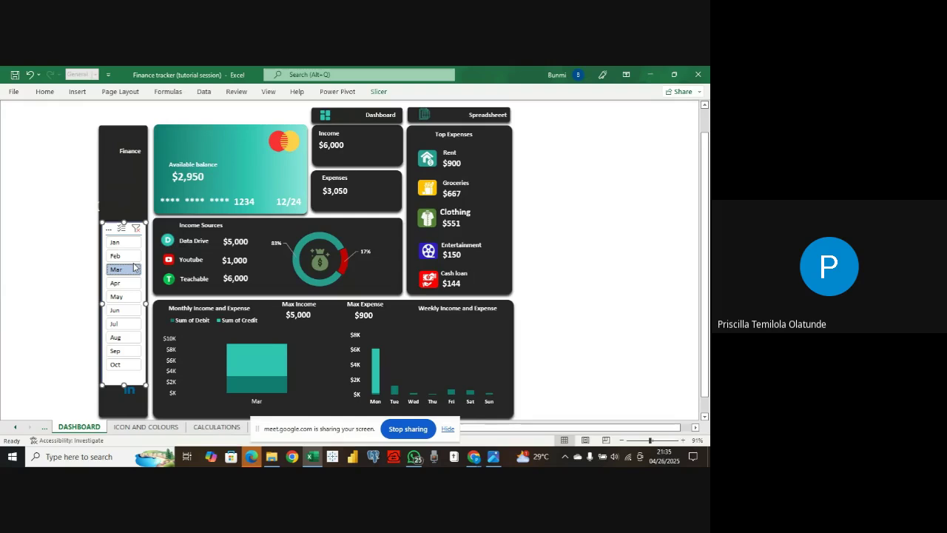
{"action": "left_click", "coordinate": [127, 283]}
{"action": "left_click", "coordinate": [131, 296]}
{"action": "left_click", "coordinate": [130, 310]}
{"action": "left_click", "coordinate": [136, 323]}
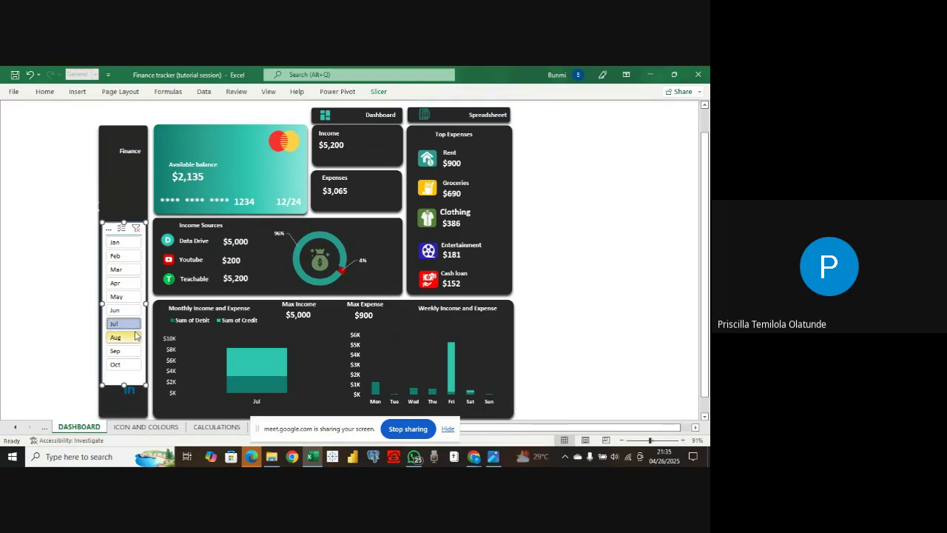
{"action": "left_click", "coordinate": [133, 337]}
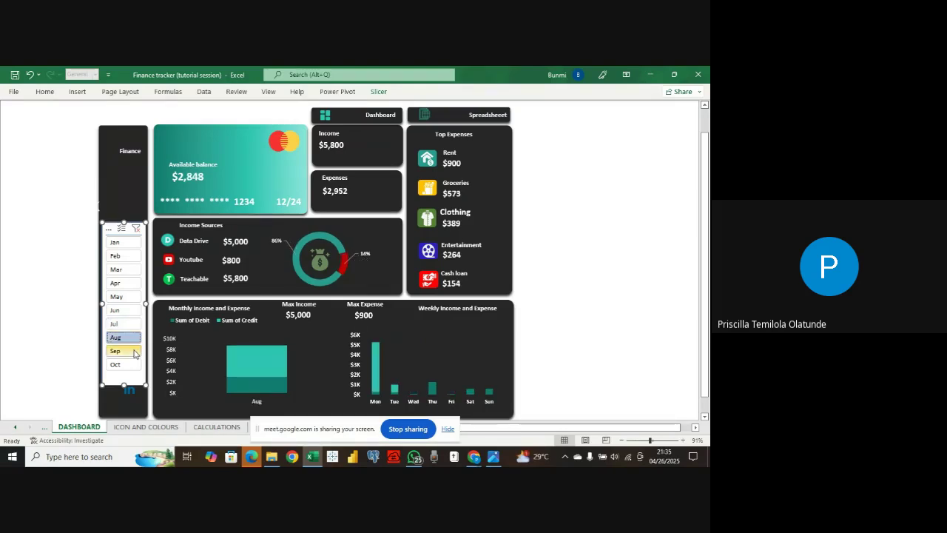
{"action": "left_click", "coordinate": [136, 352]}
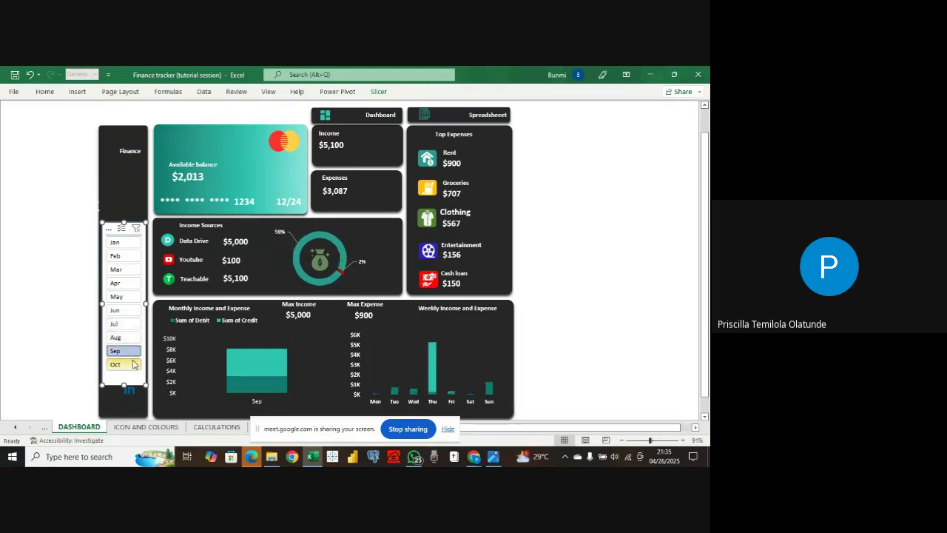
{"action": "left_click", "coordinate": [134, 364]}
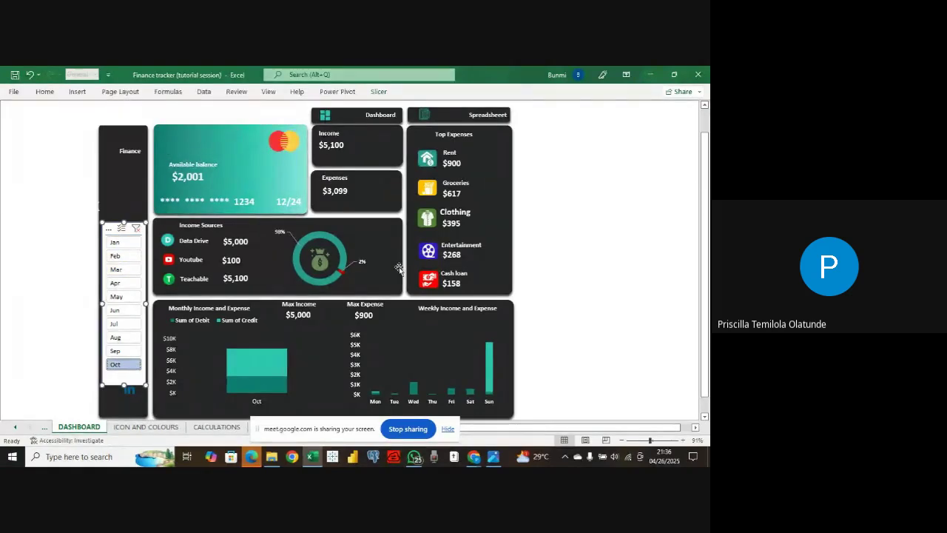
{"action": "left_click_drag", "start_coordinate": [649, 440], "coordinate": [642, 440]}
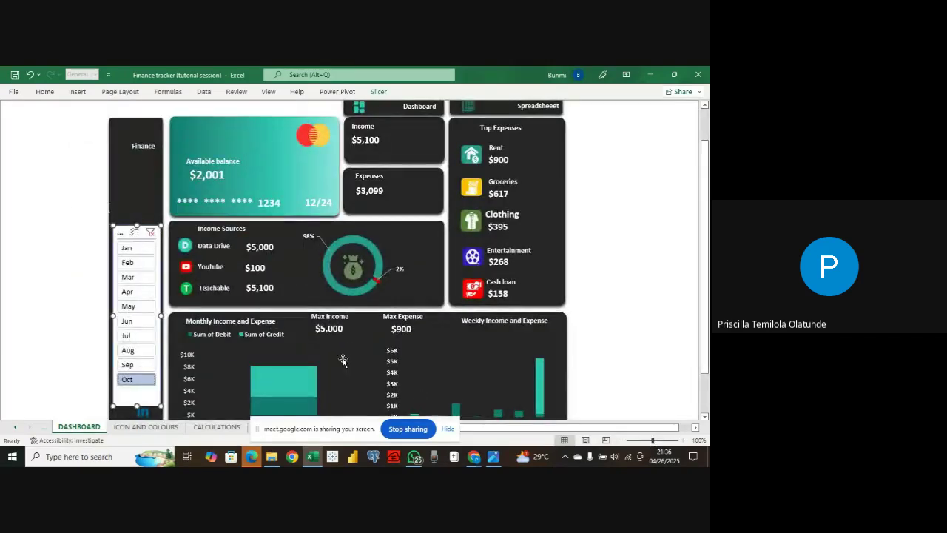
{"action": "left_click", "coordinate": [147, 230]}
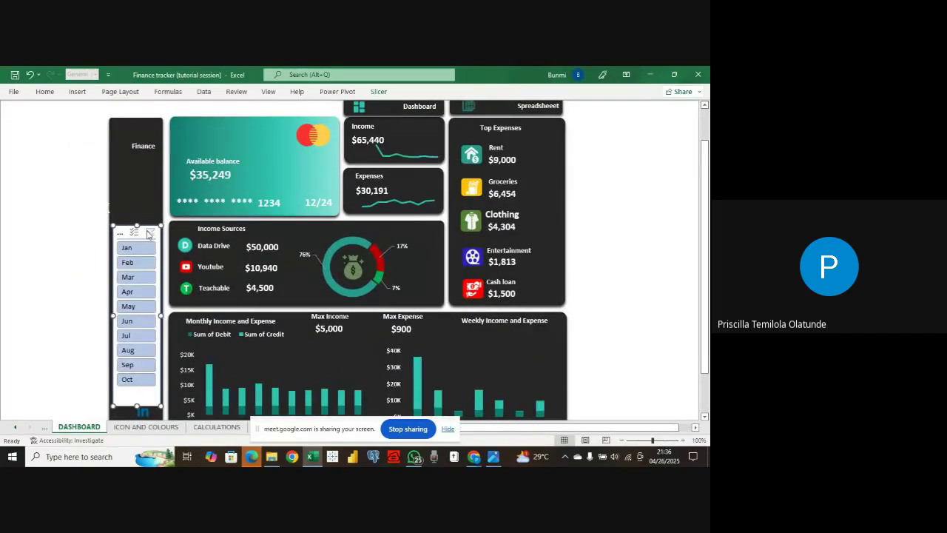
- Turn on the row and column headings on the DASHBOARD sheet
{"action": "left_click", "coordinate": [646, 441]}
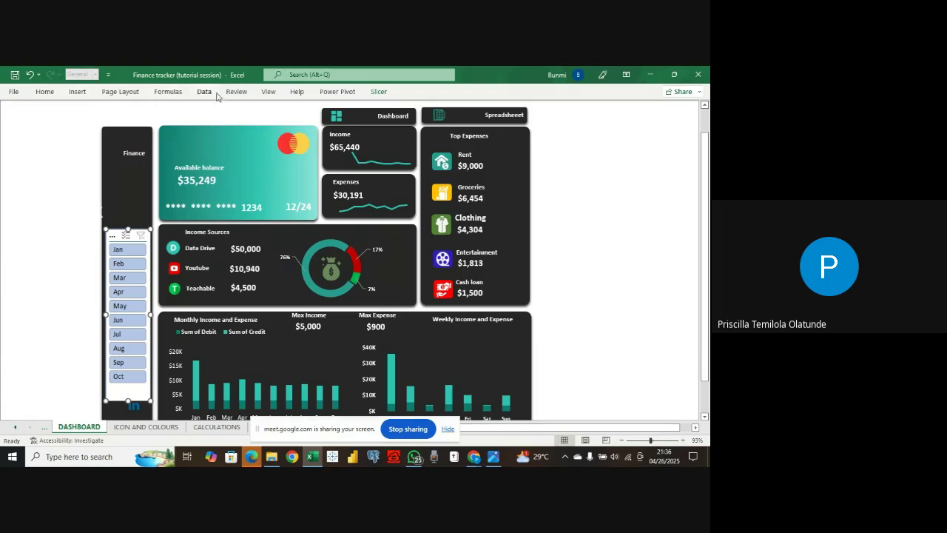
{"action": "left_click", "coordinate": [259, 92]}
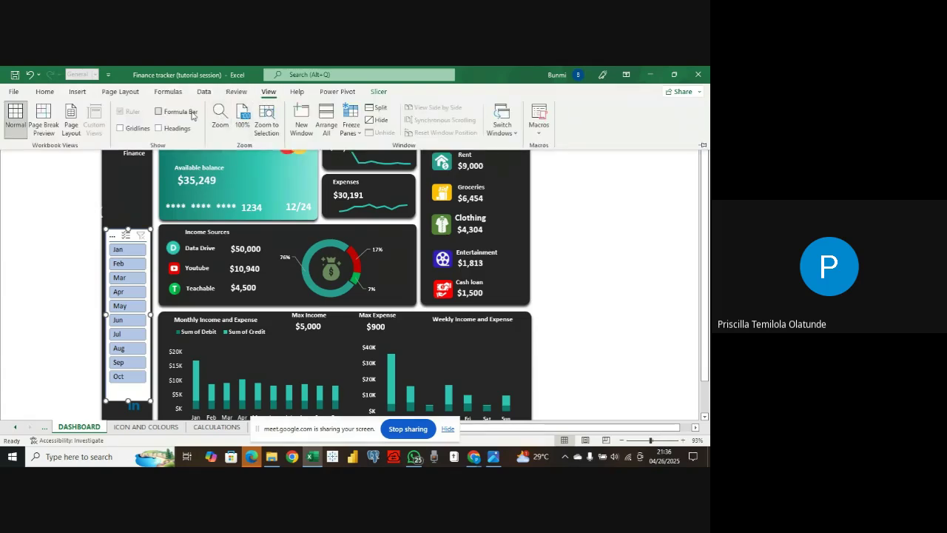
{"action": "left_click", "coordinate": [159, 128]}
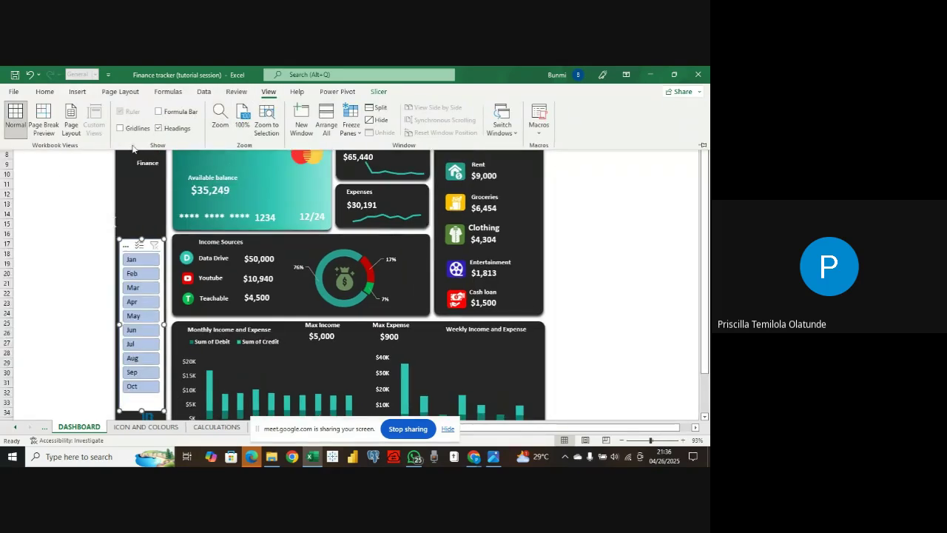
- Fill all cells of the DASHBOARD sheet with the dark charcoal recent colour that matches the dashboard cards
{"action": "left_click", "coordinate": [53, 173]}
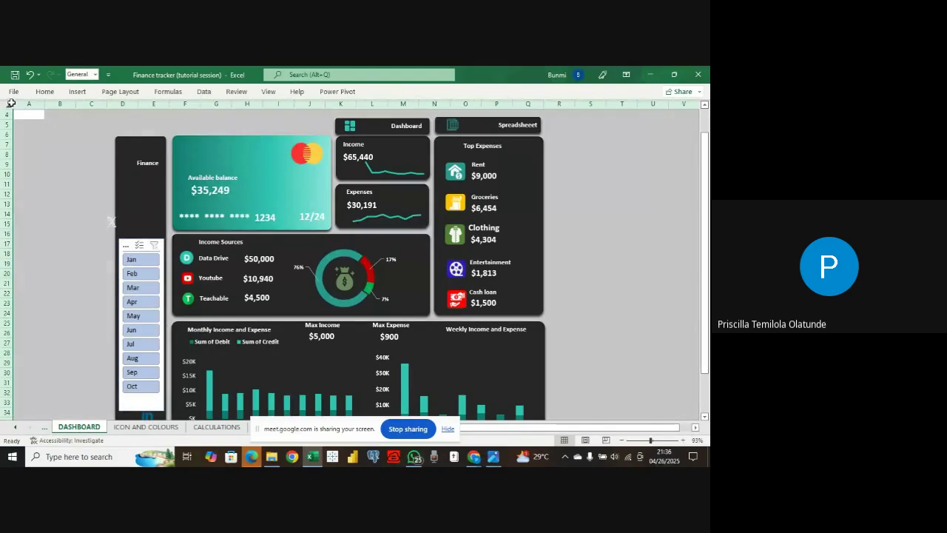
{"action": "right_click", "coordinate": [65, 120]}
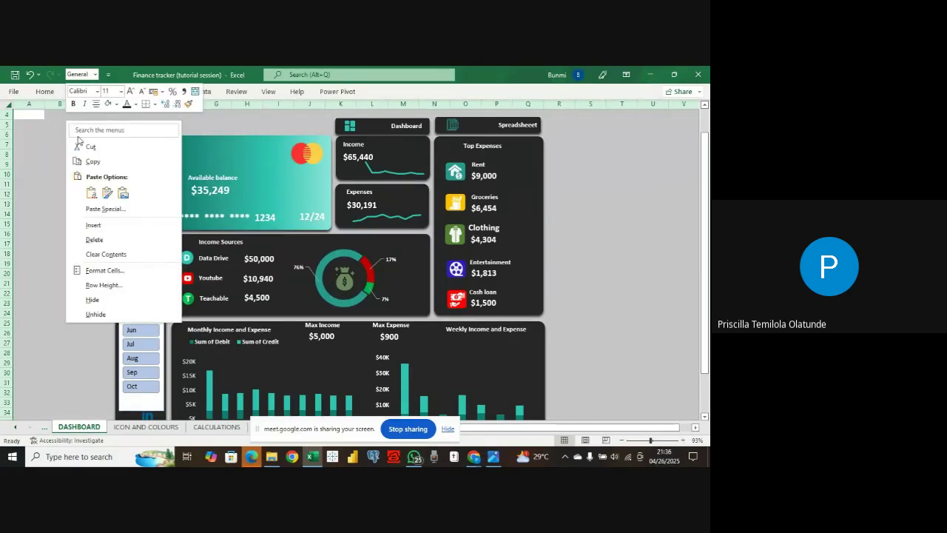
{"action": "left_click", "coordinate": [127, 108]}
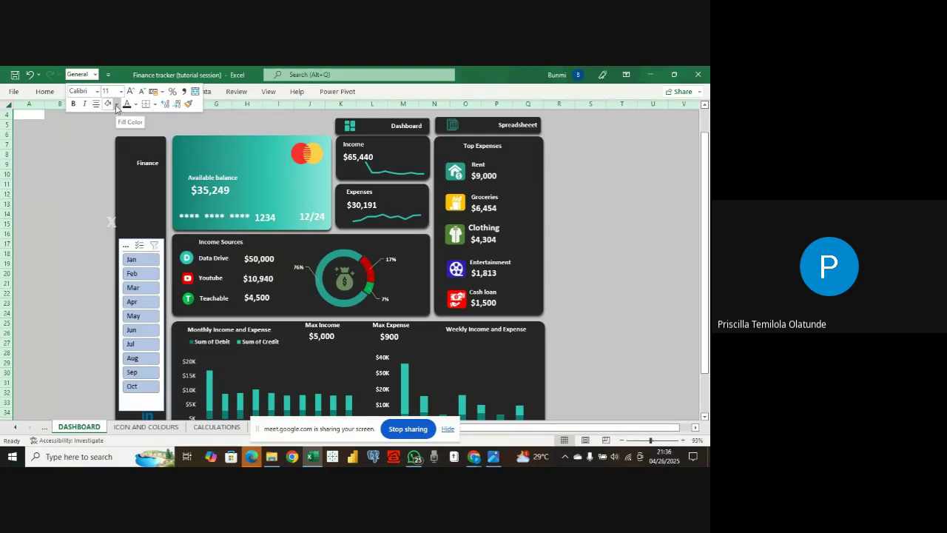
{"action": "left_click", "coordinate": [117, 108]}
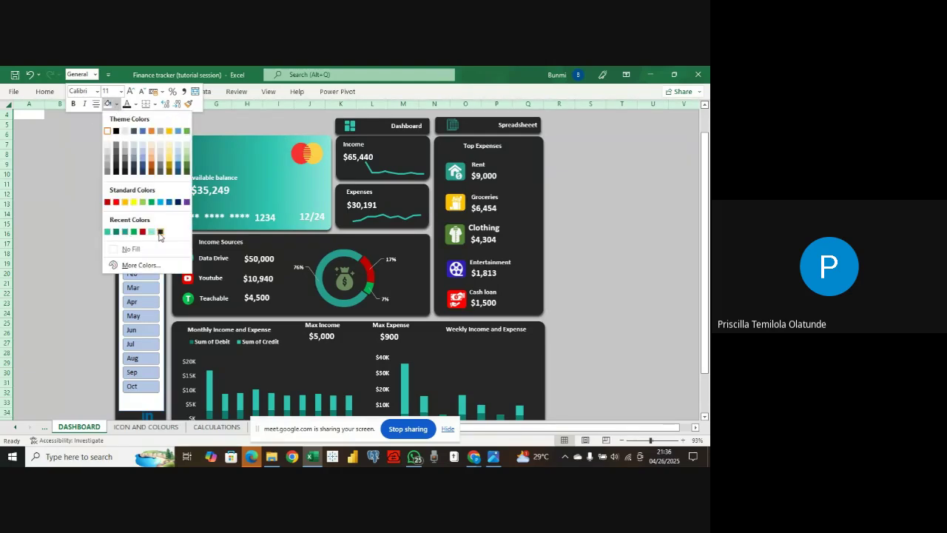
{"action": "left_click", "coordinate": [151, 232]}
{"action": "left_click", "coordinate": [90, 183]}
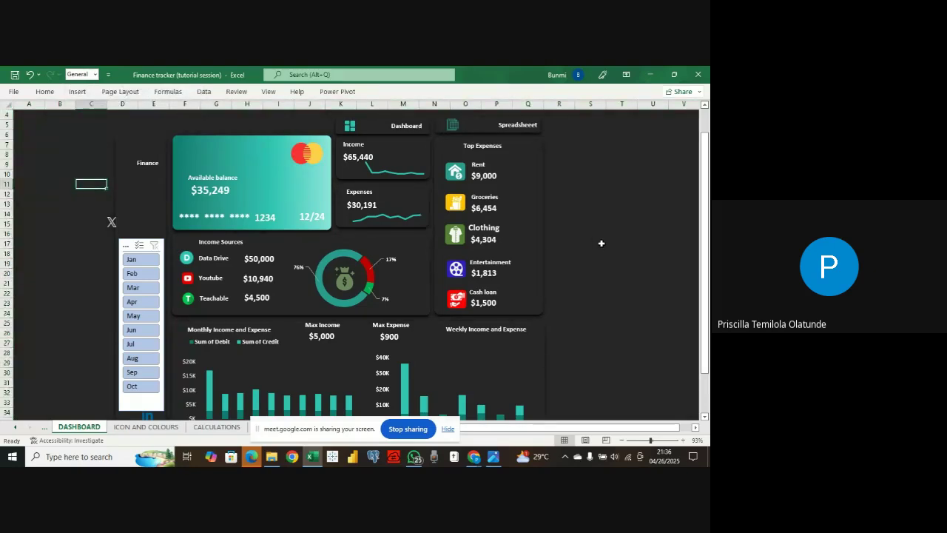
{"action": "scroll", "coordinate": [598, 256], "scroll_direction": "down", "scroll_amount": 1}
{"action": "scroll", "coordinate": [589, 272], "scroll_direction": "up", "scroll_amount": 1}
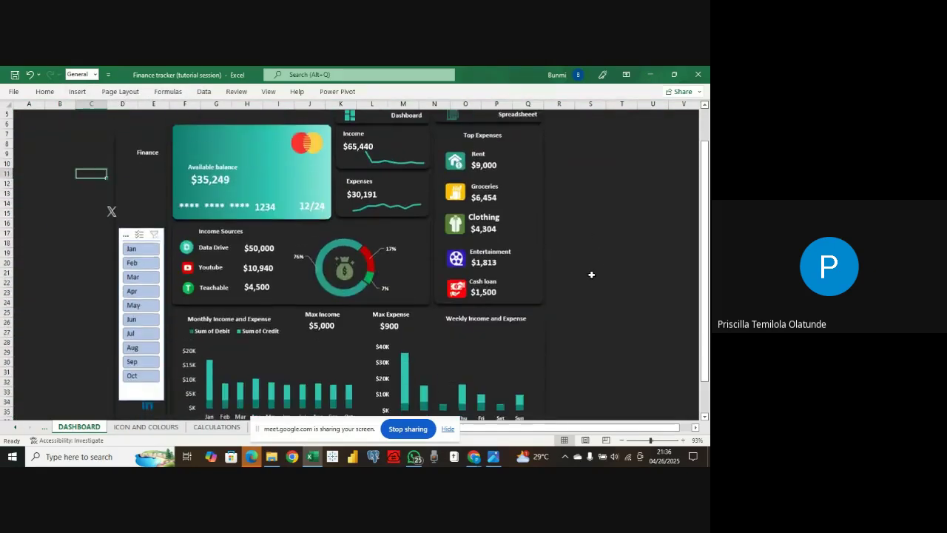
- Move the month slicer out of the side panel over columns B and C, and place the X icon just above the LinkedIn icon
{"action": "left_click", "coordinate": [643, 439]}
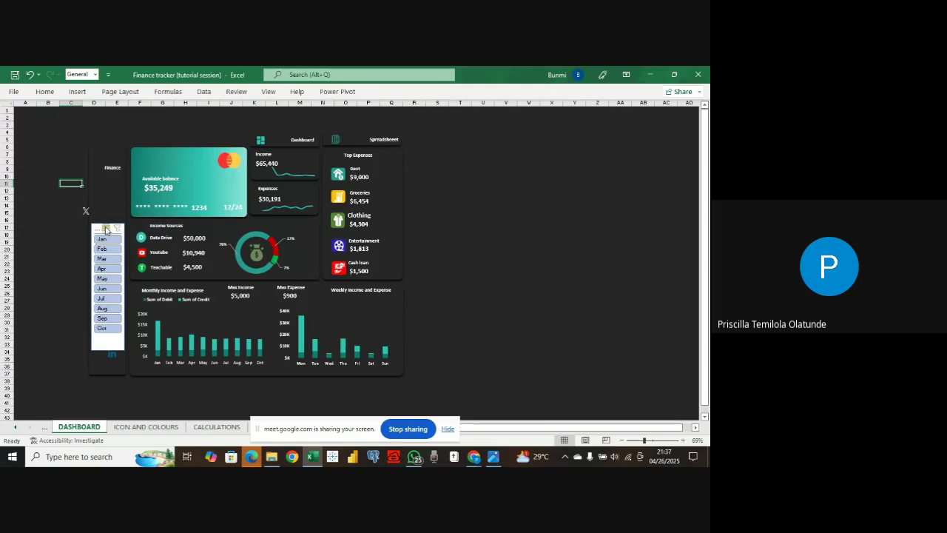
{"action": "left_click_drag", "start_coordinate": [94, 225], "coordinate": [111, 341]}
{"action": "left_click", "coordinate": [86, 213]}
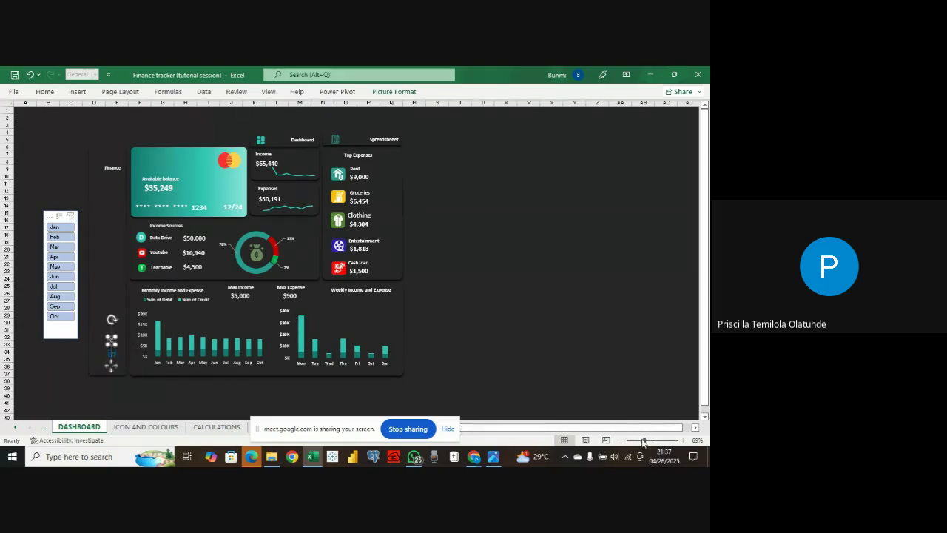
- Duplicate the Top Expenses heading text box, place the copy above the balance card, and empty its text
{"action": "left_click_drag", "start_coordinate": [646, 442], "coordinate": [648, 441]}
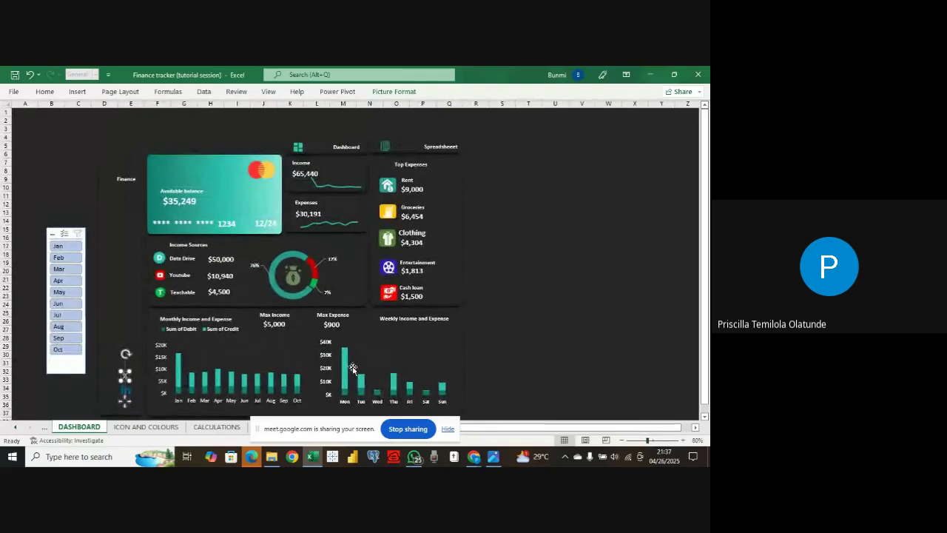
{"action": "left_click", "coordinate": [410, 162]}
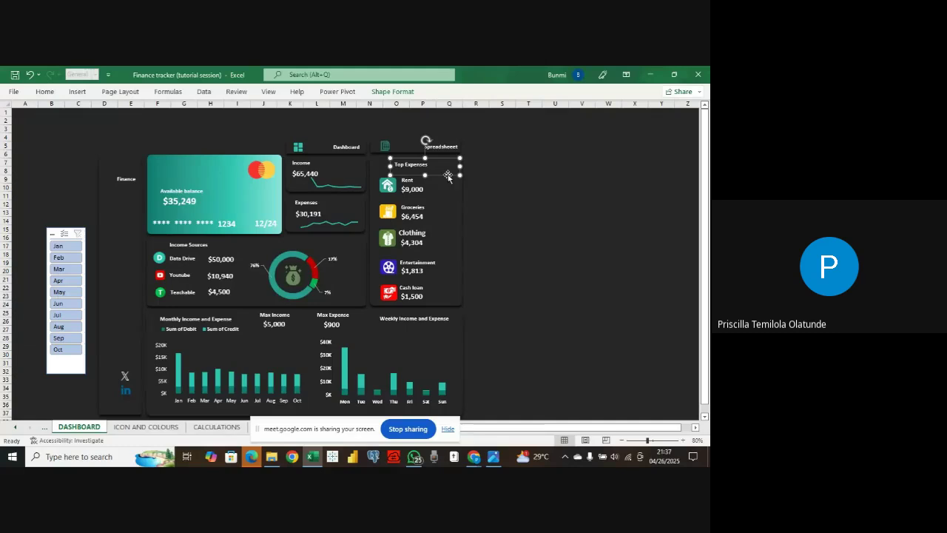
{"action": "key", "text": "ctrl+d"}
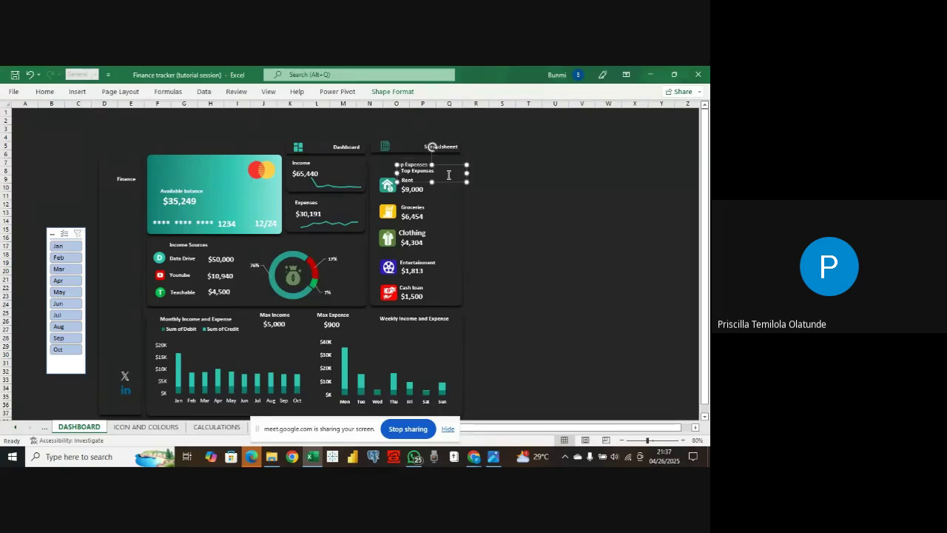
{"action": "left_click_drag", "start_coordinate": [440, 181], "coordinate": [212, 152]}
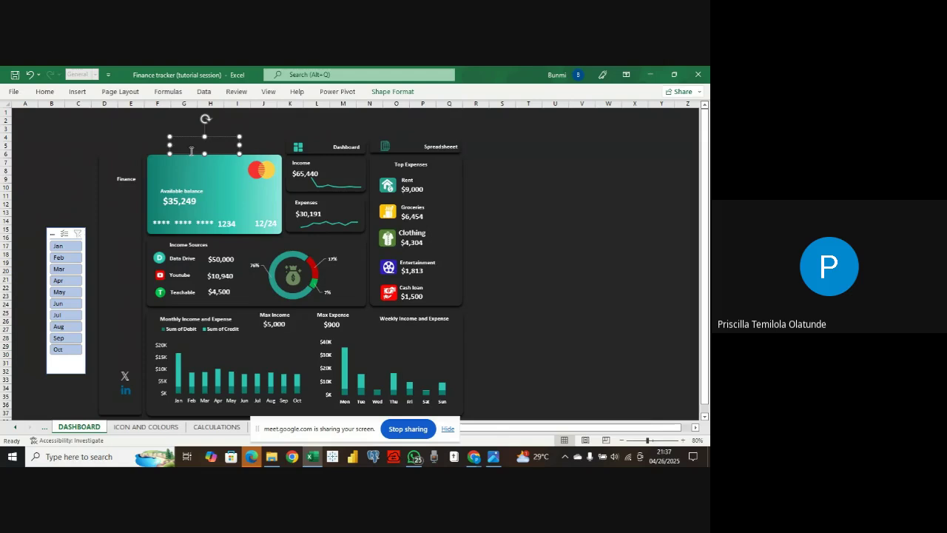
{"action": "mouse_move", "coordinate": [192, 153]}
{"action": "left_mouse_down"}
{"action": "mouse_move", "coordinate": [165, 152]}
{"action": "mouse_move", "coordinate": [176, 151]}
{"action": "left_mouse_up"}
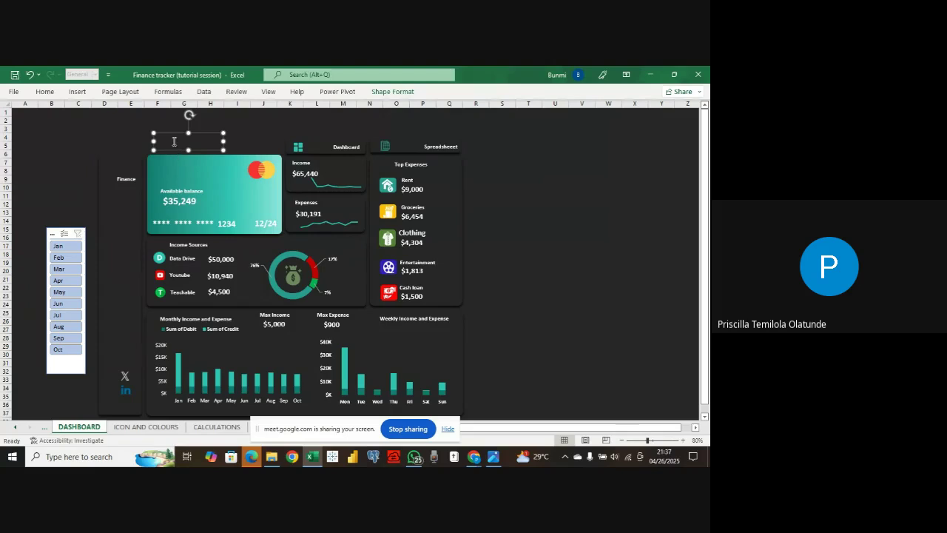
- Enter the title "Personal Finace Tracker" in the empty text box above the balance card
{"action": "left_click", "coordinate": [470, 458]}
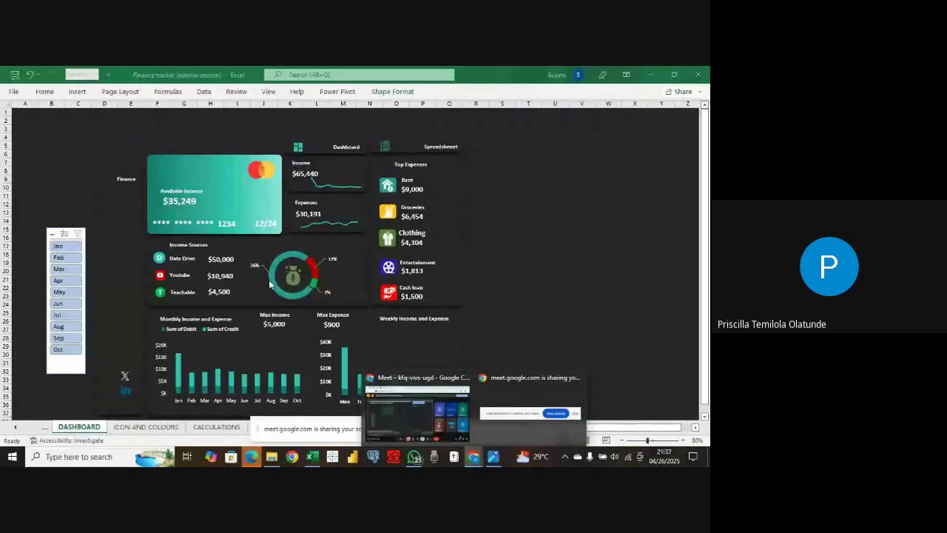
{"action": "left_click", "coordinate": [176, 137]}
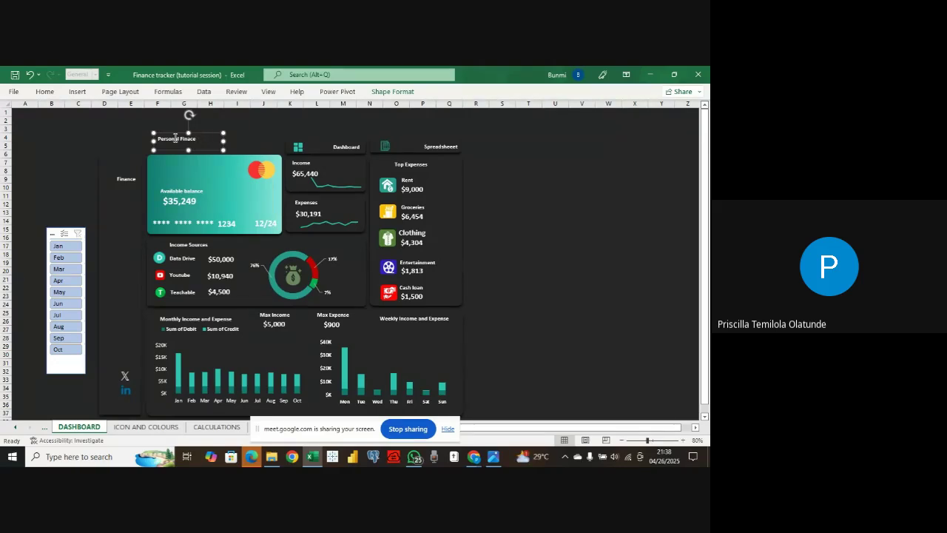
{"action": "type", "text": "Tracker"}
- Set the dashboard title's font size to 20 and widen its text box so the title fits on one line
{"action": "left_click", "coordinate": [44, 91]}
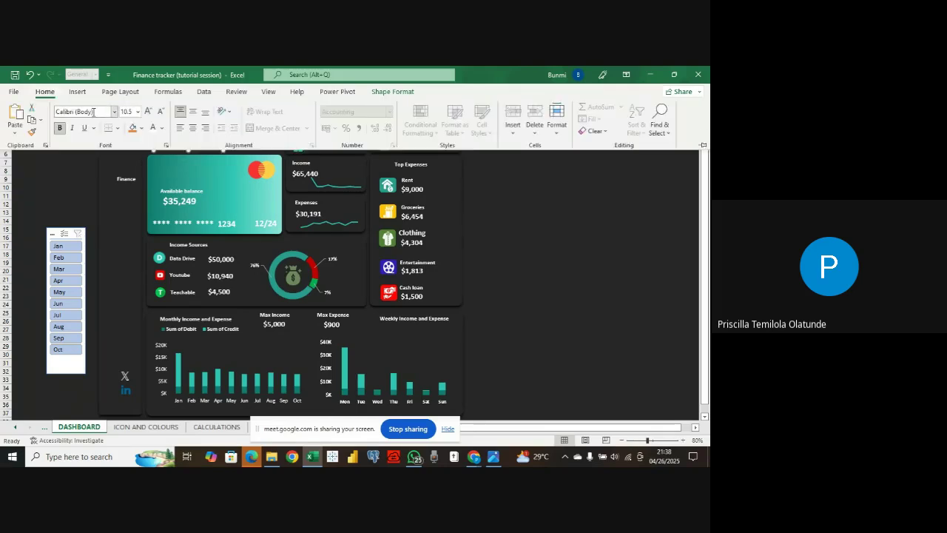
{"action": "left_click", "coordinate": [138, 112]}
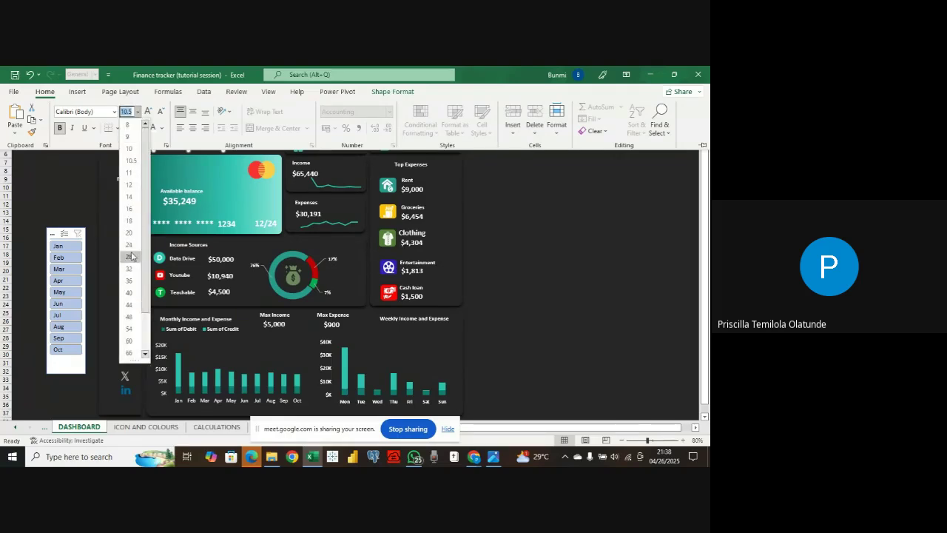
{"action": "left_click", "coordinate": [132, 235]}
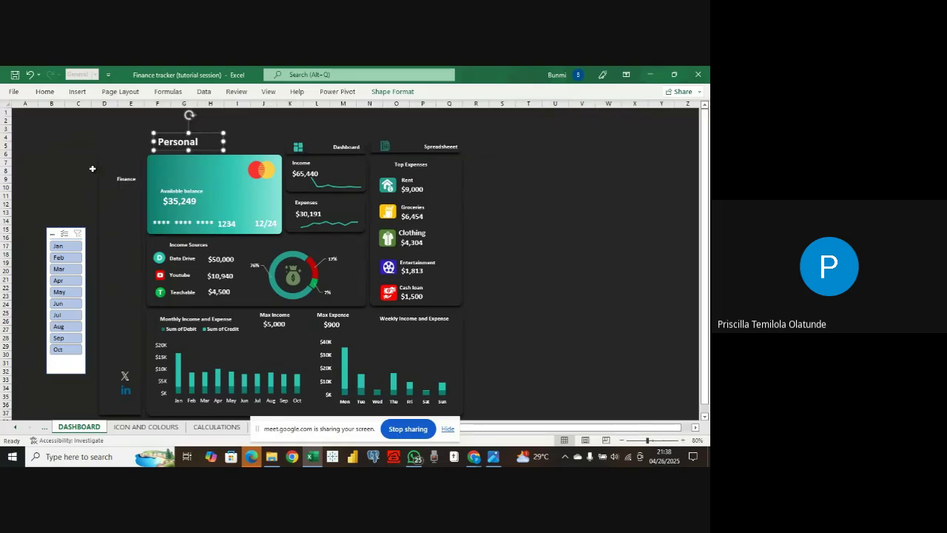
{"action": "left_click_drag", "start_coordinate": [225, 141], "coordinate": [278, 141]}
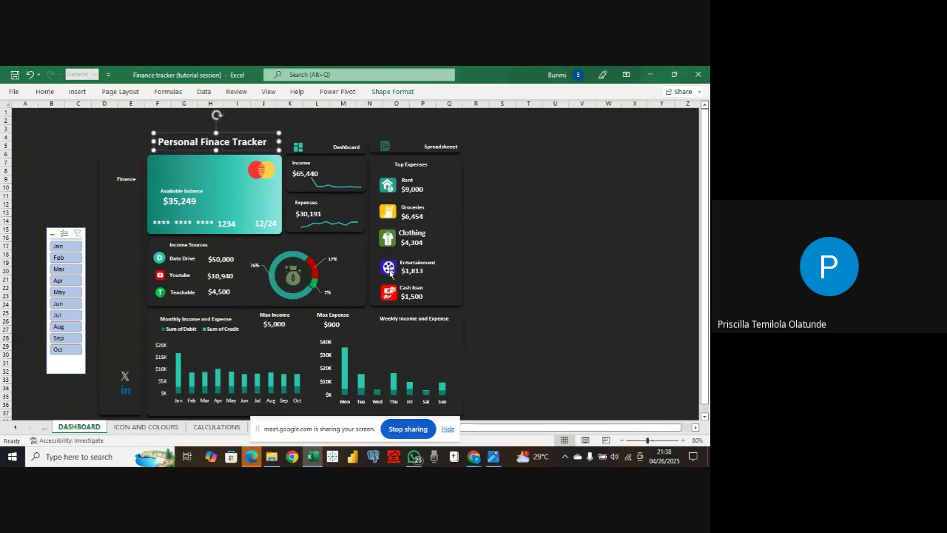
- Extend the title text box leftward over the side panel and correct its wording to "Personal Finance Tracker"
{"action": "left_click", "coordinate": [654, 441]}
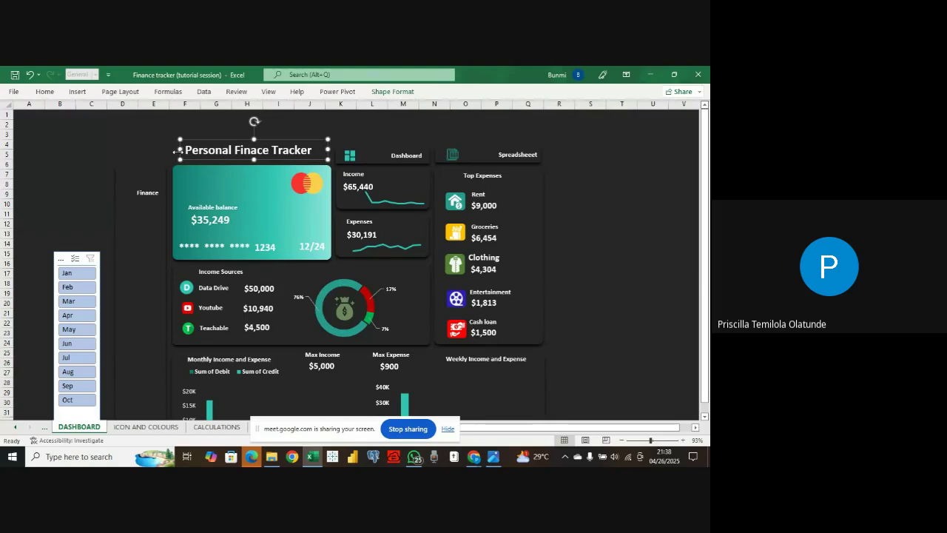
{"action": "left_click_drag", "start_coordinate": [180, 148], "coordinate": [130, 148]}
{"action": "double_click", "coordinate": [141, 147]}
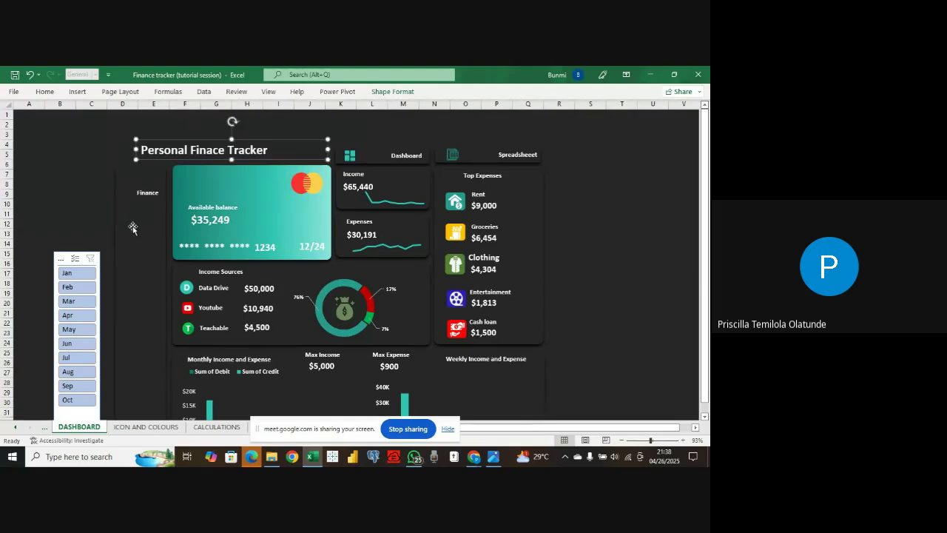
{"action": "left_click", "coordinate": [134, 227]}
{"action": "left_click", "coordinate": [185, 152]}
{"action": "left_click_drag", "start_coordinate": [234, 150], "coordinate": [276, 150]}
{"action": "left_click", "coordinate": [275, 149]}
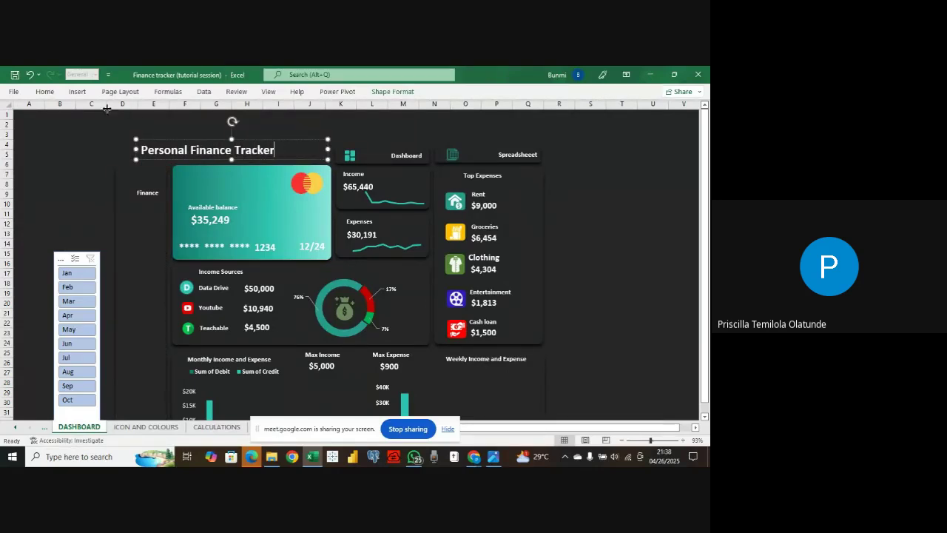
{"action": "left_click", "coordinate": [47, 92]}
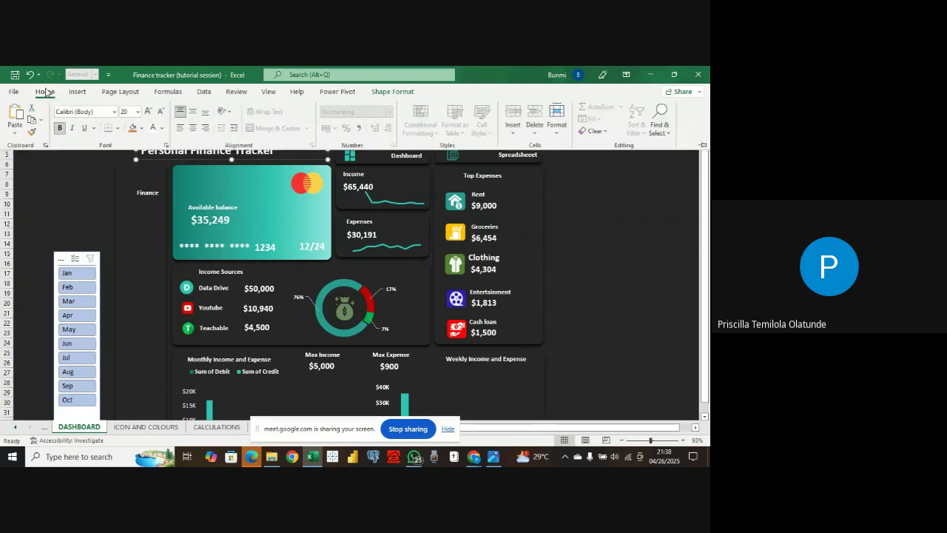
{"action": "left_click", "coordinate": [162, 128]}
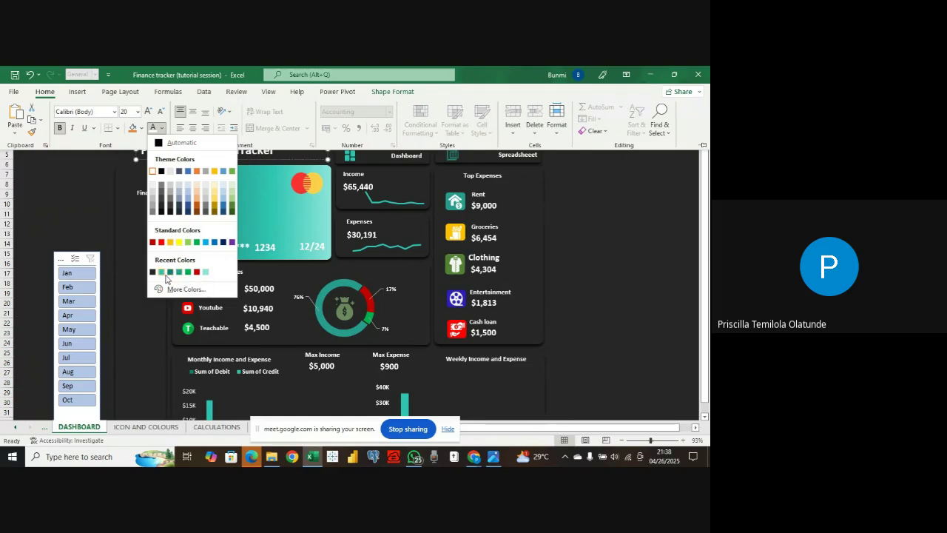
{"action": "key", "text": "Escape"}
{"action": "key", "text": "ctrl+F1"}
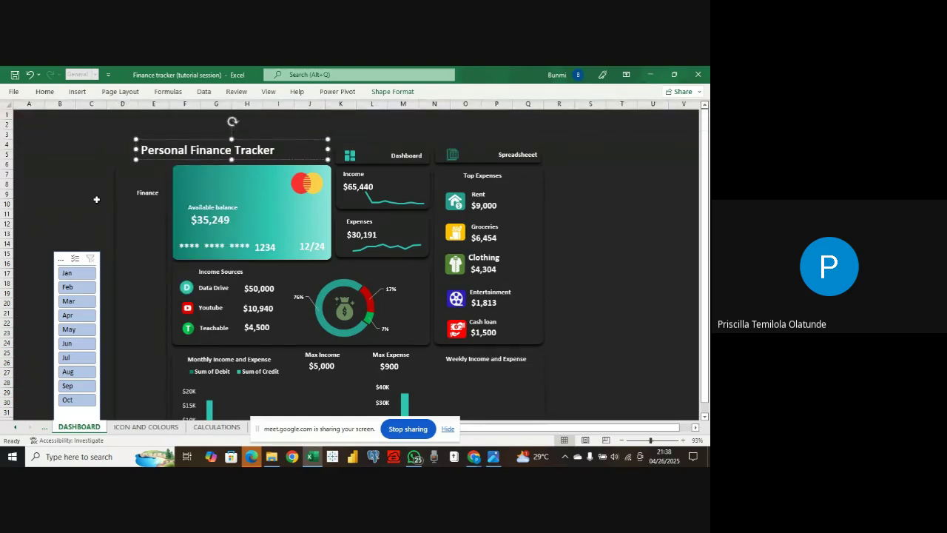
- Recolor the word "Tracker" in the dashboard title teal, leaving the rest of the title white
{"action": "left_click_drag", "start_coordinate": [235, 150], "coordinate": [275, 151]}
{"action": "left_click", "coordinate": [275, 150]}
{"action": "left_click", "coordinate": [44, 91]}
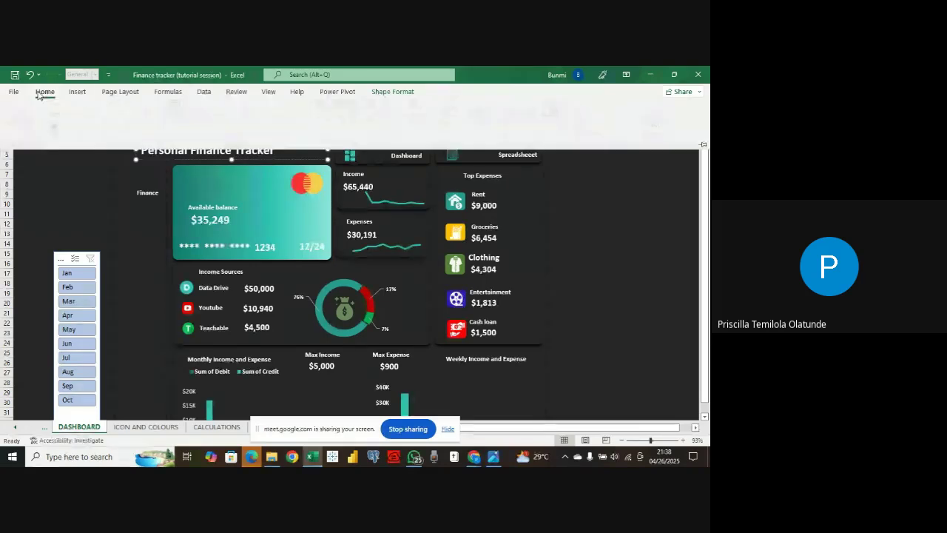
{"action": "left_click", "coordinate": [273, 157]}
{"action": "left_click_drag", "start_coordinate": [234, 151], "coordinate": [271, 150]}
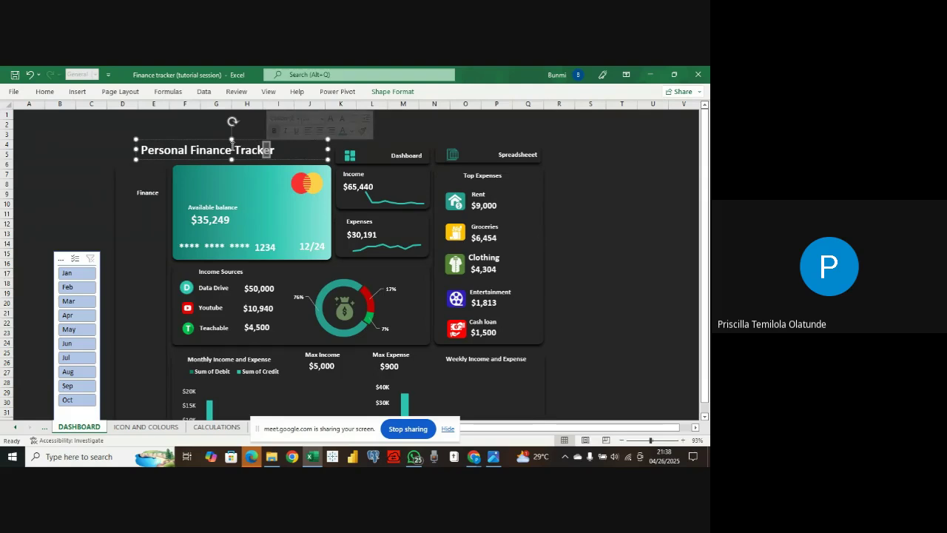
{"action": "left_click_drag", "start_coordinate": [191, 150], "coordinate": [283, 151]}
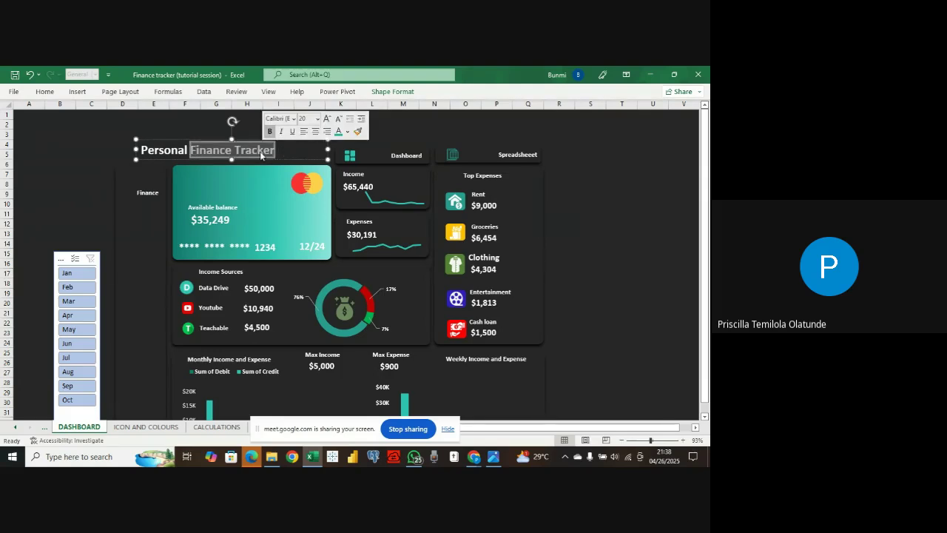
{"action": "left_click_drag", "start_coordinate": [276, 151], "coordinate": [234, 151]}
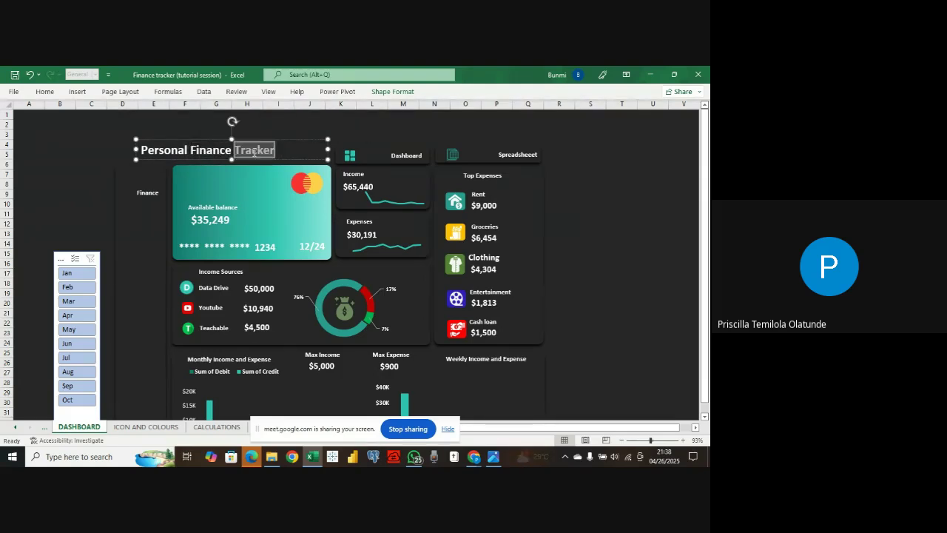
{"action": "right_click", "coordinate": [254, 155]}
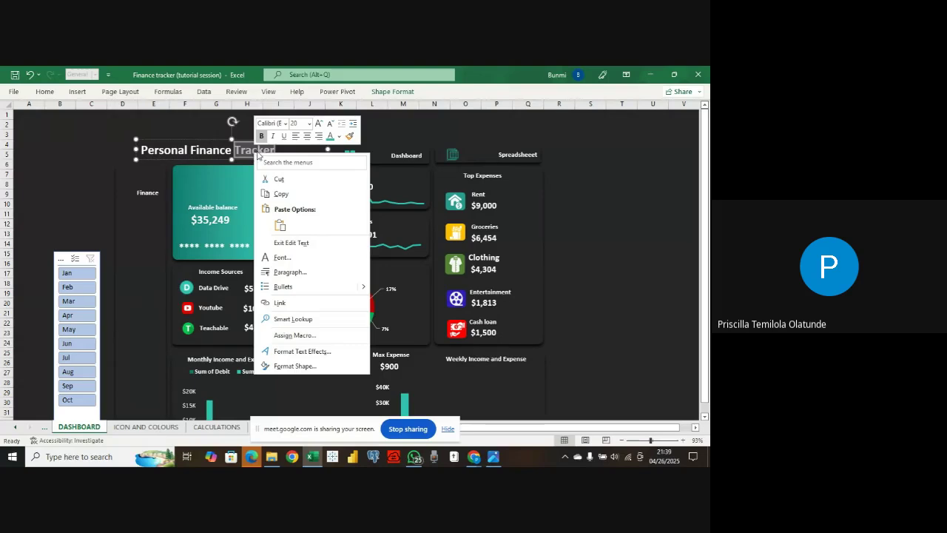
{"action": "left_click", "coordinate": [330, 136]}
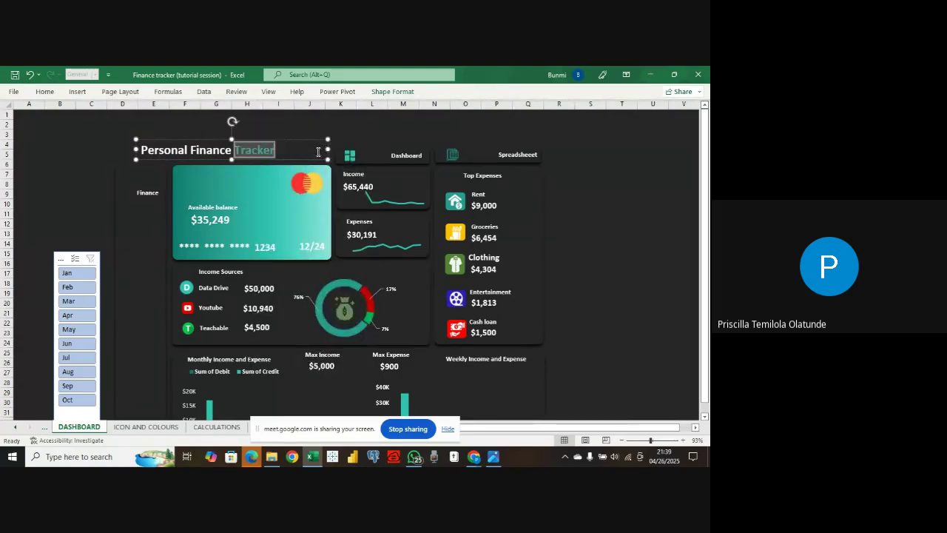
{"action": "left_click", "coordinate": [340, 133]}
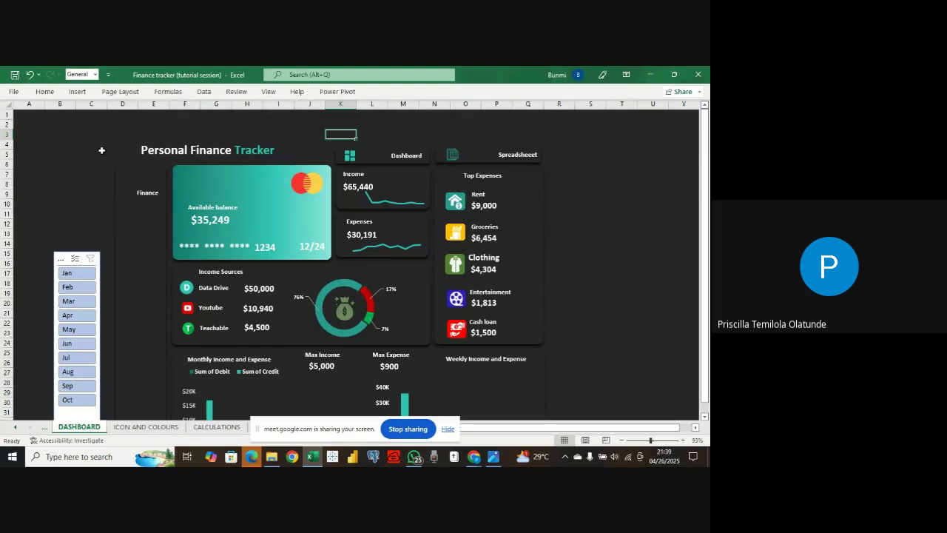
- Shift the "Personal Finance Tracker" title text box slightly to the right above the balance card
{"action": "scroll", "coordinate": [111, 185], "scroll_direction": "down", "scroll_amount": 1}
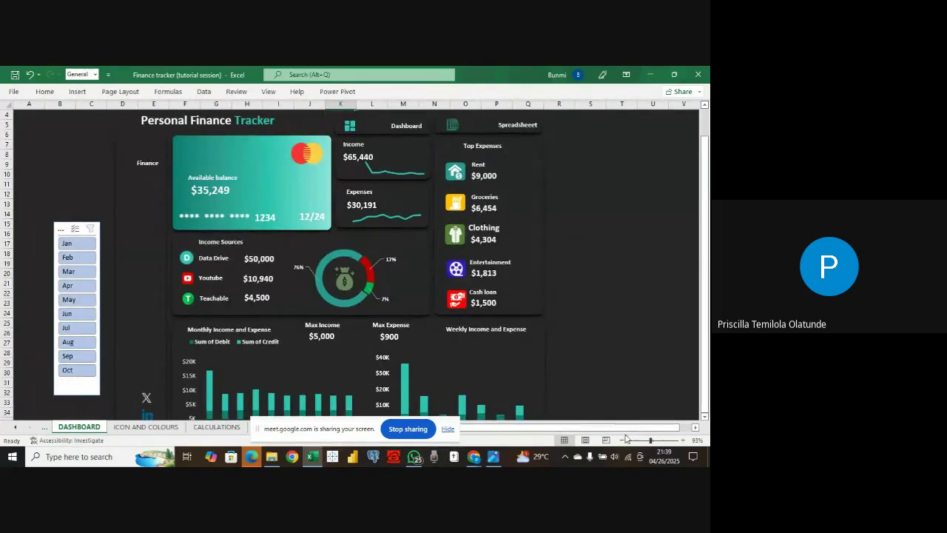
{"action": "left_click_drag", "start_coordinate": [648, 439], "coordinate": [644, 442]}
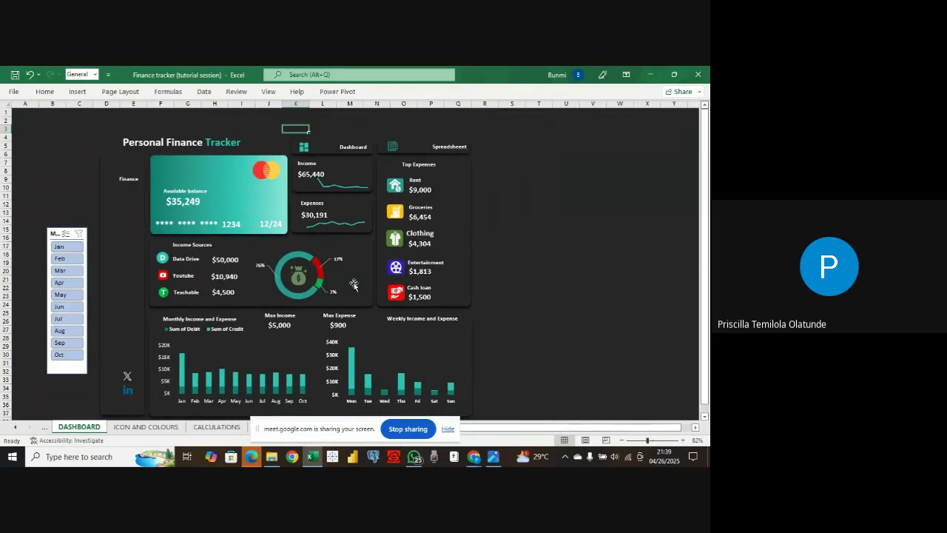
{"action": "left_click", "coordinate": [191, 142]}
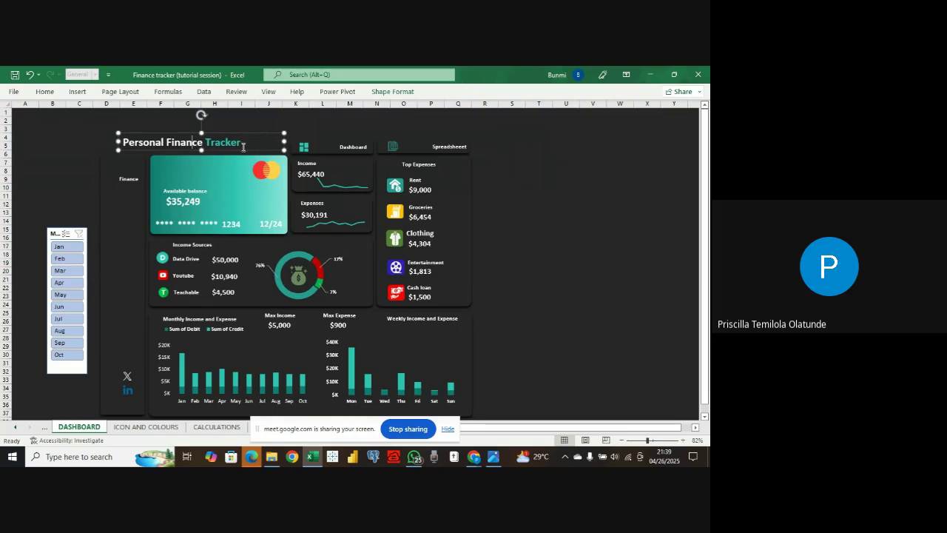
{"action": "left_click_drag", "start_coordinate": [243, 150], "coordinate": [251, 150]}
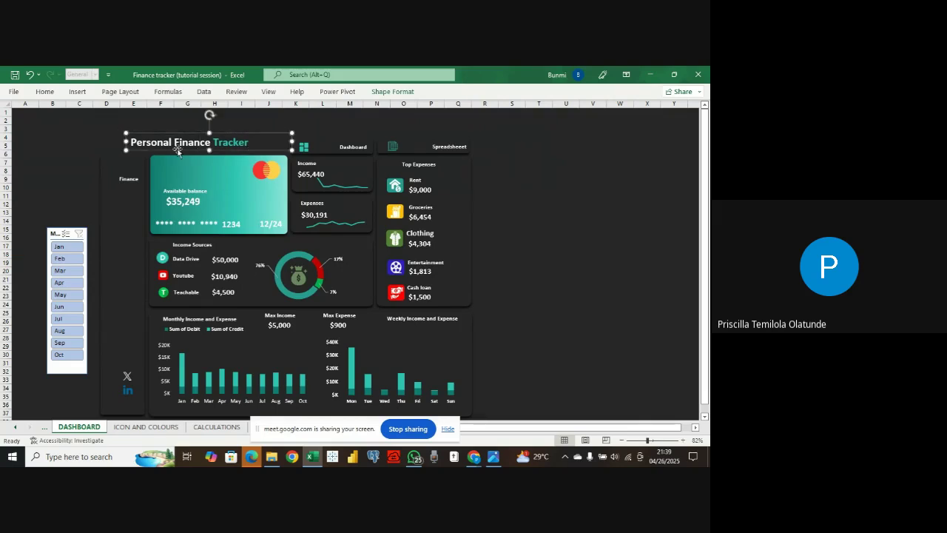
- Compare the dashboard with the reference image Finance Tracker.png in the photo viewer and return to the Excel workbook
{"action": "scroll", "coordinate": [148, 211], "scroll_direction": "down", "scroll_amount": 1}
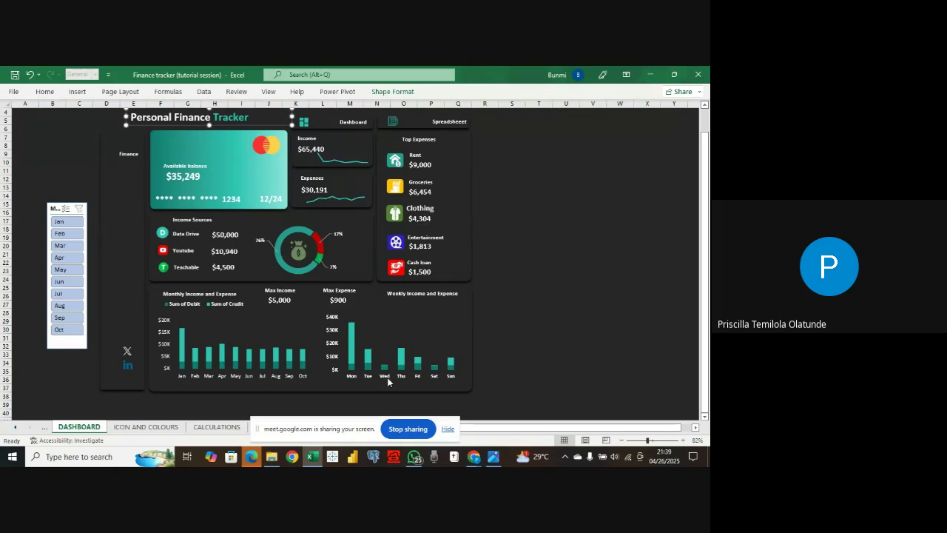
{"action": "left_click", "coordinate": [492, 457]}
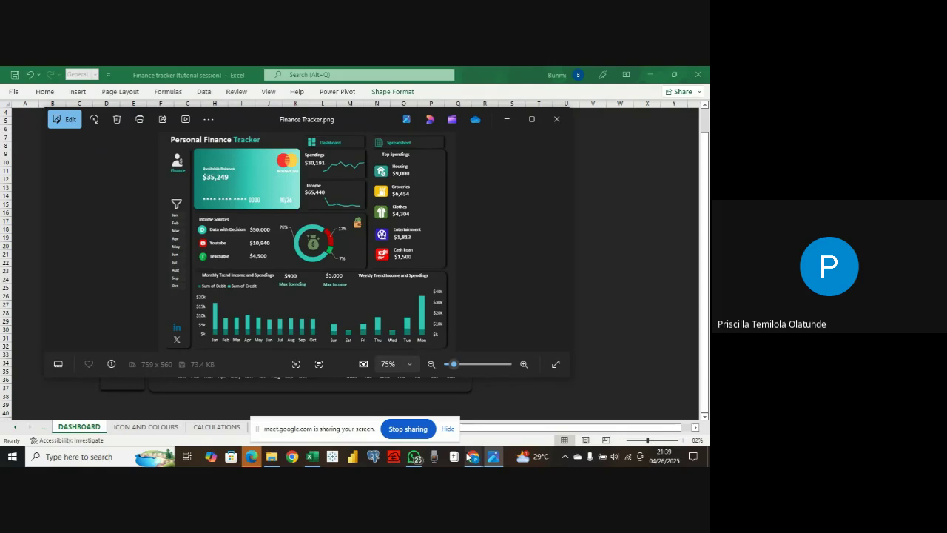
{"action": "mouse_move", "coordinate": [312, 456]}
{"action": "left_click", "coordinate": [292, 410]}
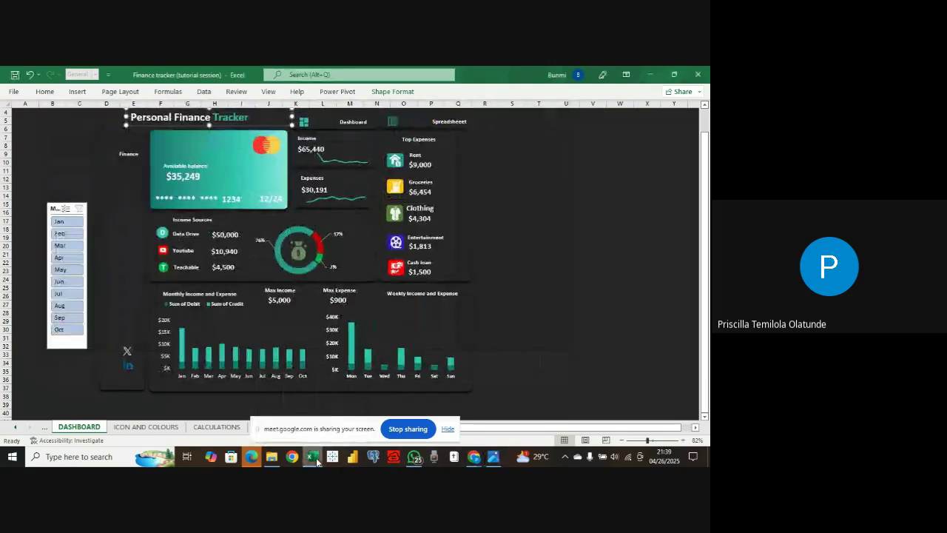
- Move the month slicer to the empty area right of the Top Expenses card and duplicate its first light style as "dark"
{"action": "scroll", "coordinate": [252, 367], "scroll_direction": "up", "scroll_amount": 1}
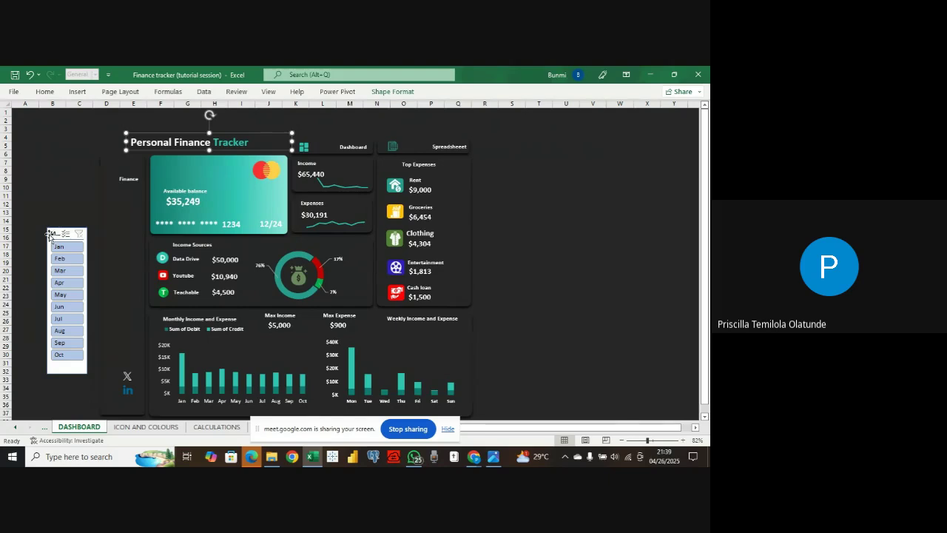
{"action": "left_click_drag", "start_coordinate": [57, 233], "coordinate": [532, 210]}
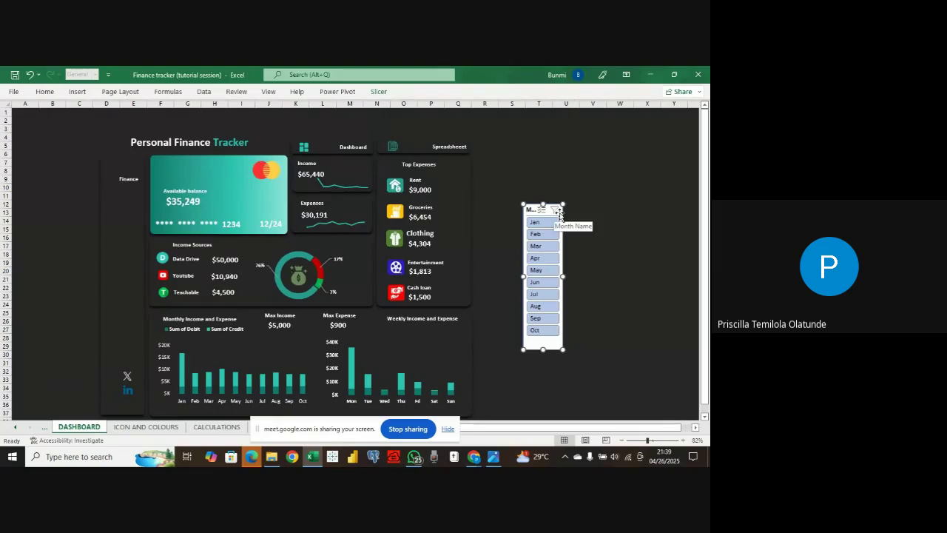
{"action": "left_click", "coordinate": [378, 89]}
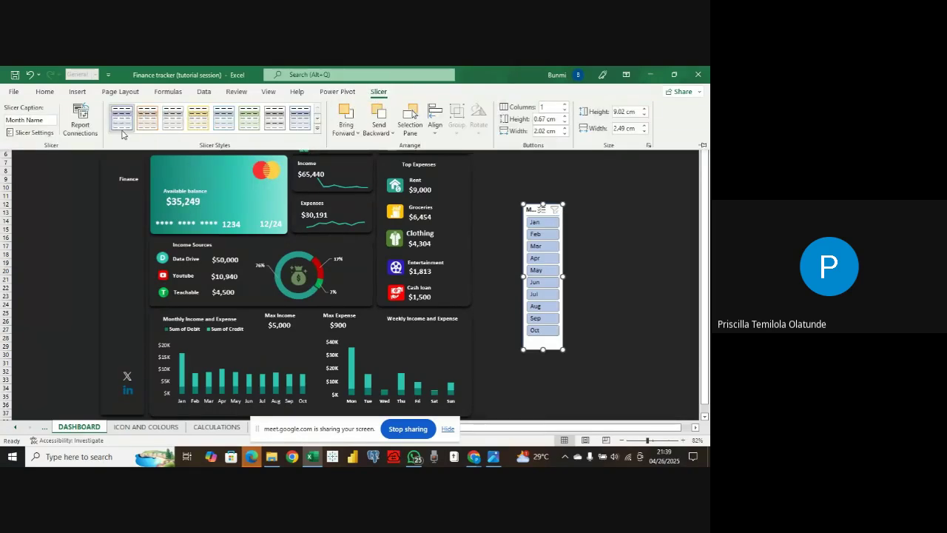
{"action": "right_click", "coordinate": [120, 124]}
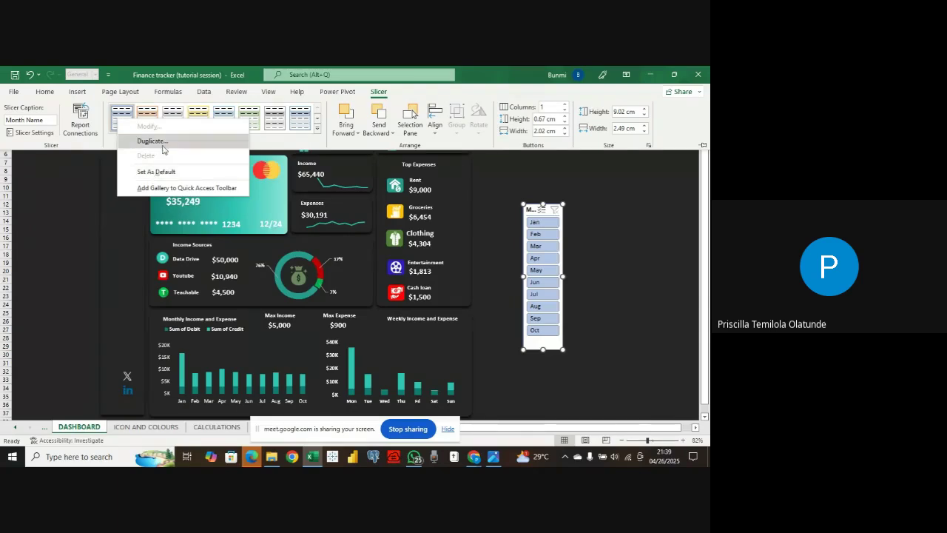
{"action": "left_click", "coordinate": [317, 128]}
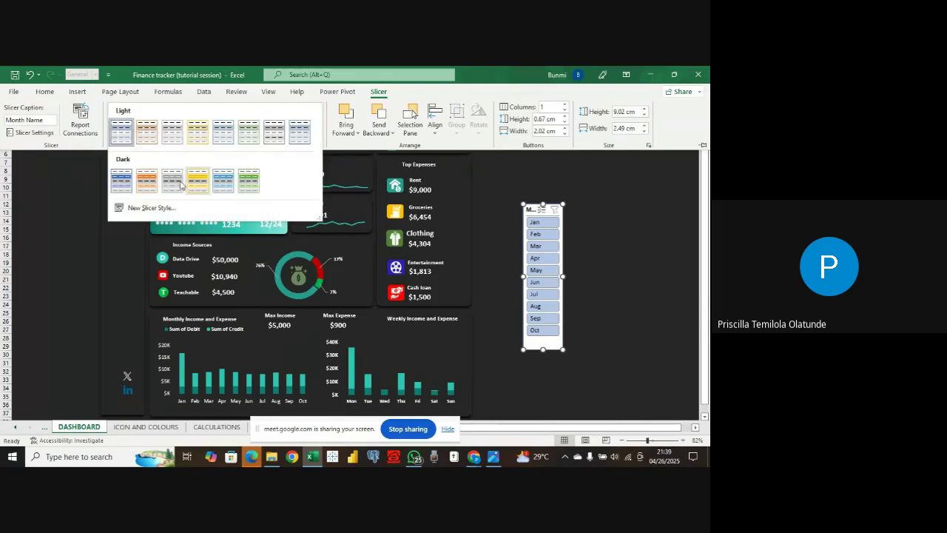
{"action": "right_click", "coordinate": [117, 182]}
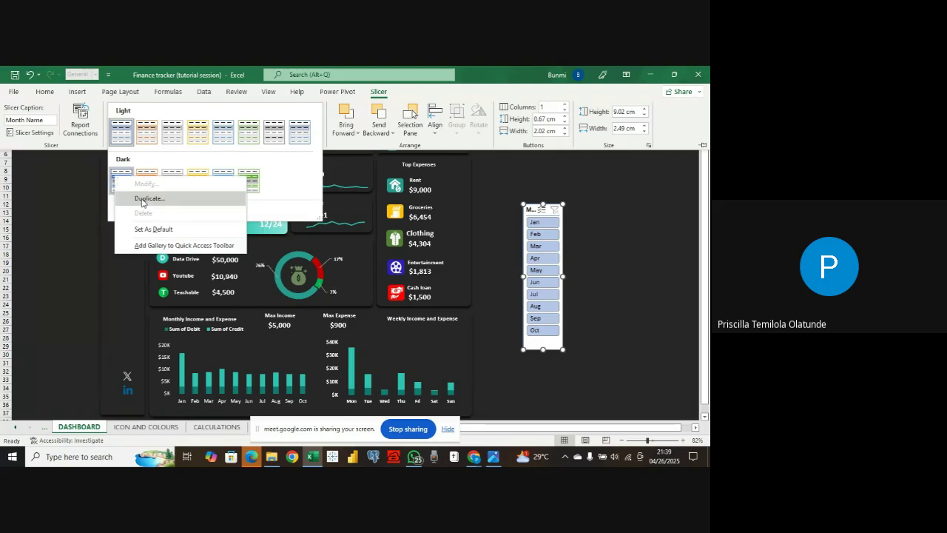
{"action": "left_click", "coordinate": [126, 135]}
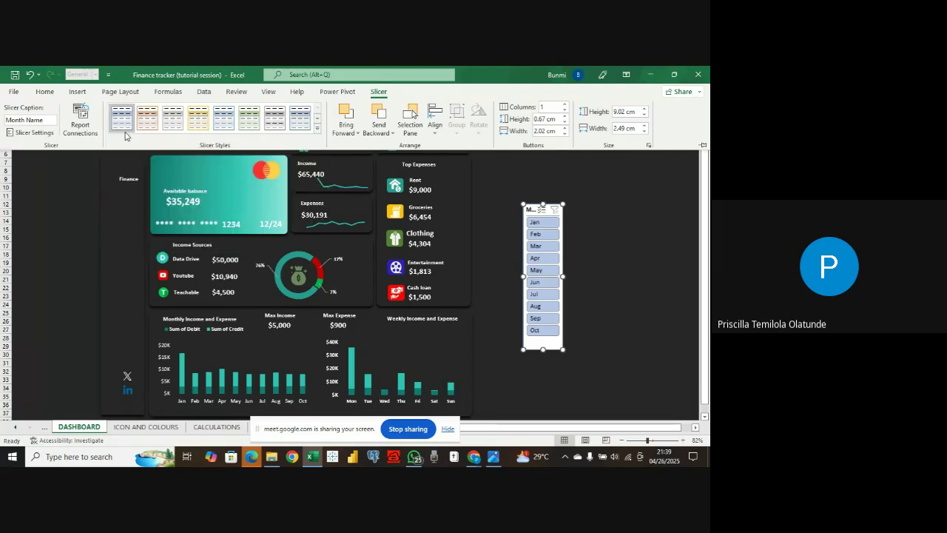
{"action": "right_click", "coordinate": [125, 124]}
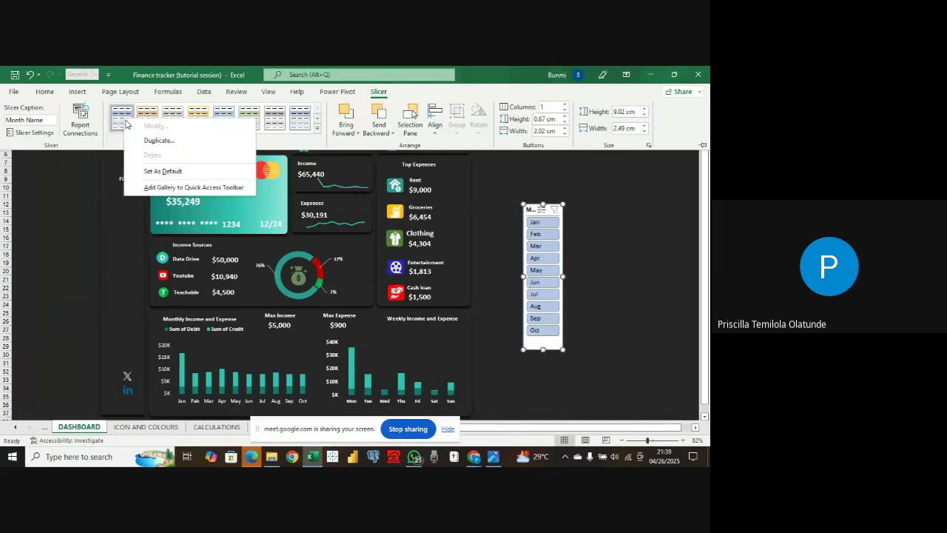
{"action": "left_click", "coordinate": [173, 144]}
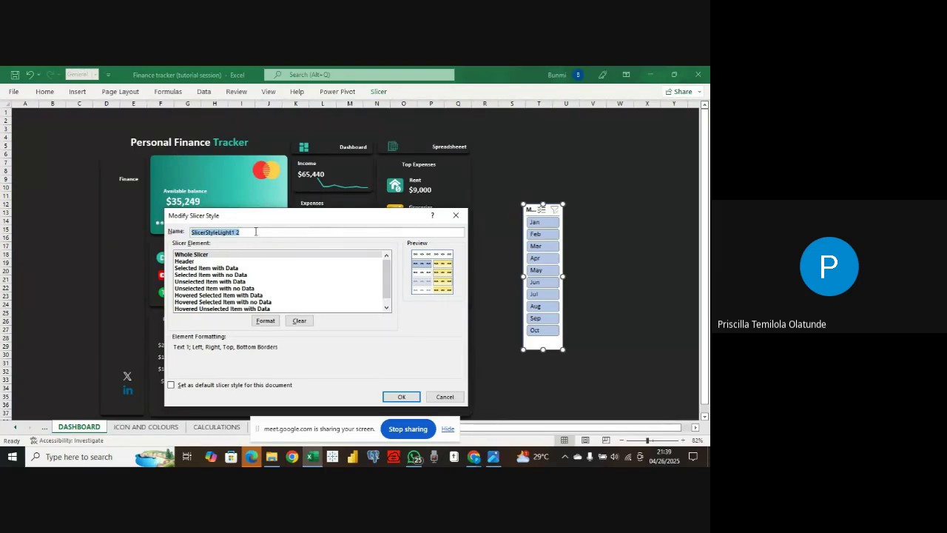
{"action": "type", "text": "dark"}
- Format the dark style's Selected Item with Data element with a black background fill and an automatic pattern color
{"action": "left_click", "coordinate": [212, 267]}
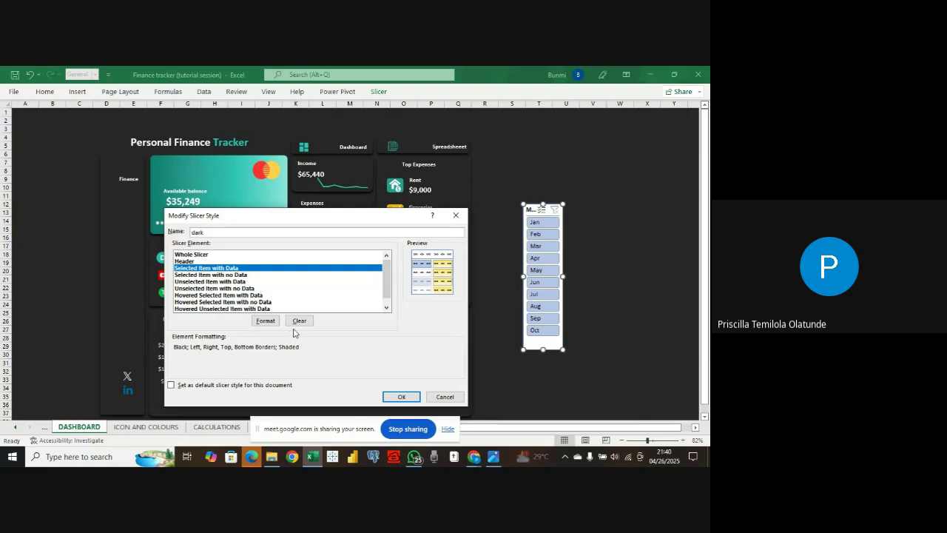
{"action": "left_click", "coordinate": [266, 320]}
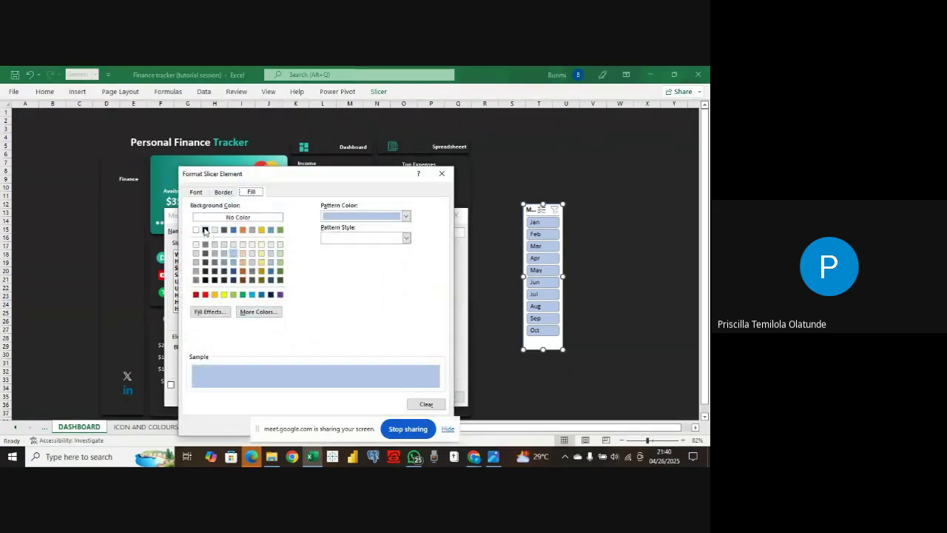
{"action": "left_click", "coordinate": [222, 217]}
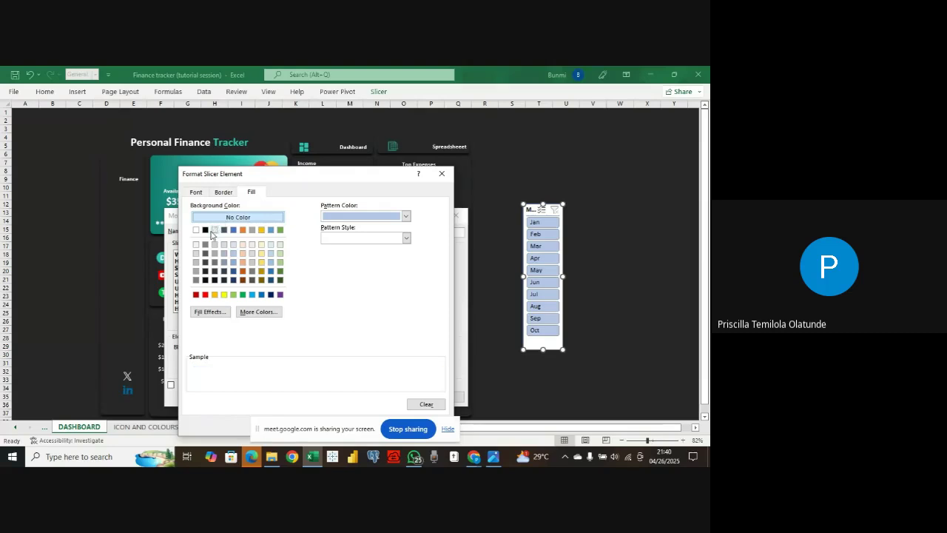
{"action": "left_click", "coordinate": [206, 230]}
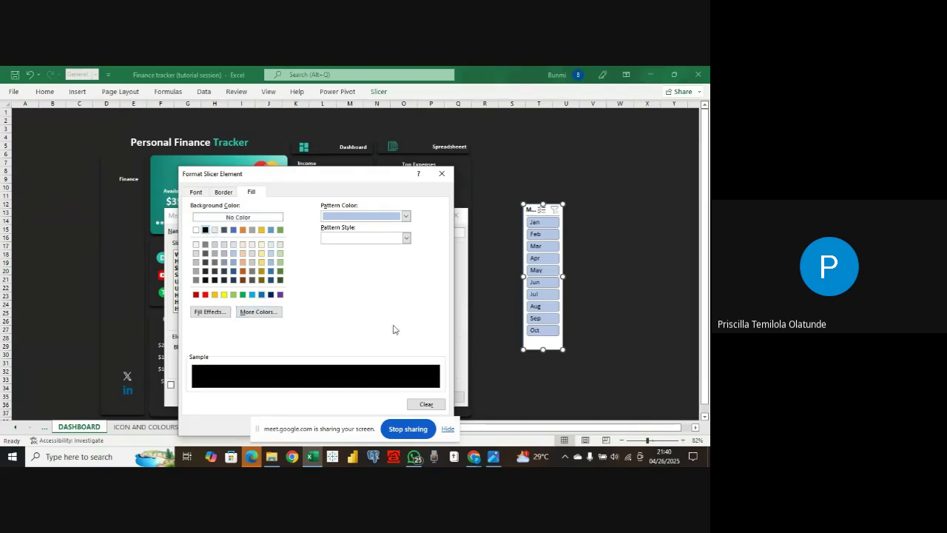
{"action": "left_click", "coordinate": [406, 216]}
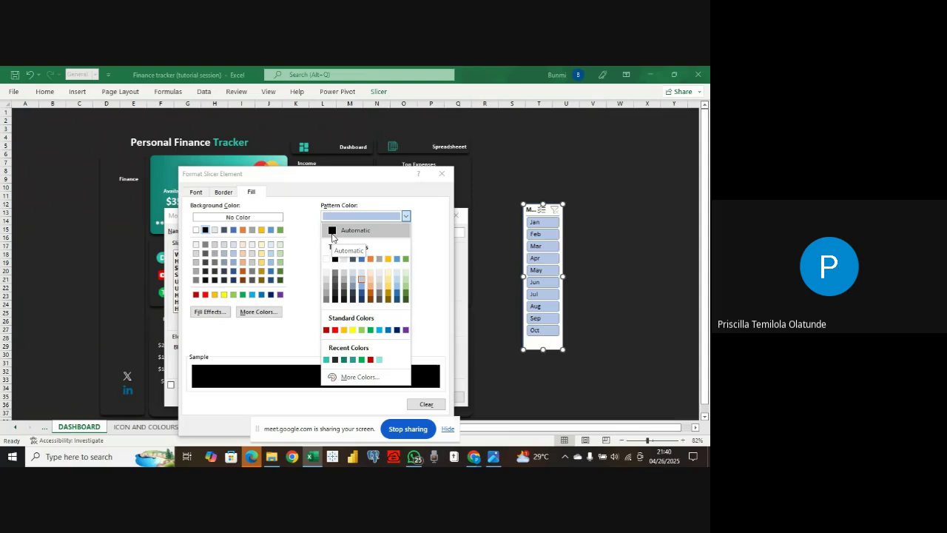
{"action": "left_click", "coordinate": [331, 232]}
{"action": "left_click", "coordinate": [405, 217]}
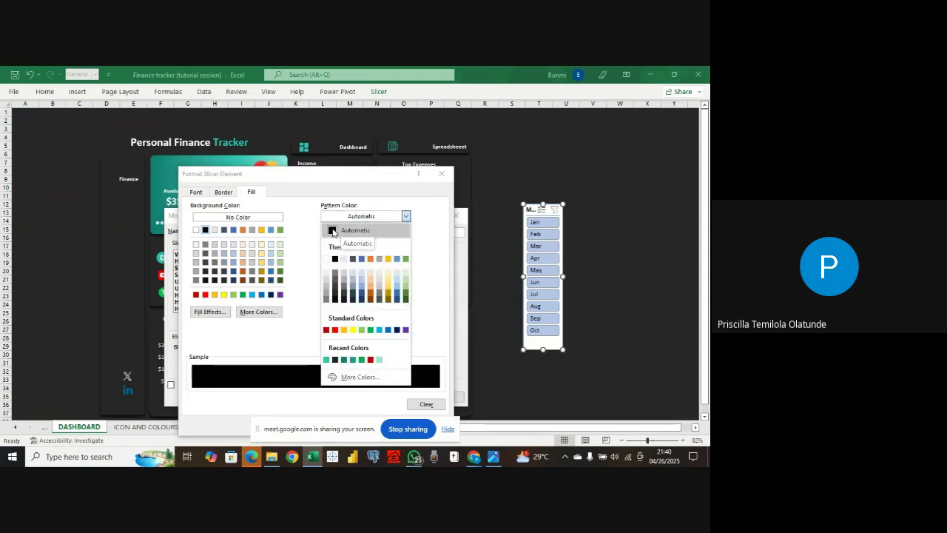
{"action": "left_click", "coordinate": [343, 230]}
- Check the fill's custom color definition, clear the element's fill, and reapply the black background color
{"action": "left_click", "coordinate": [262, 314]}
{"action": "left_click", "coordinate": [284, 233]}
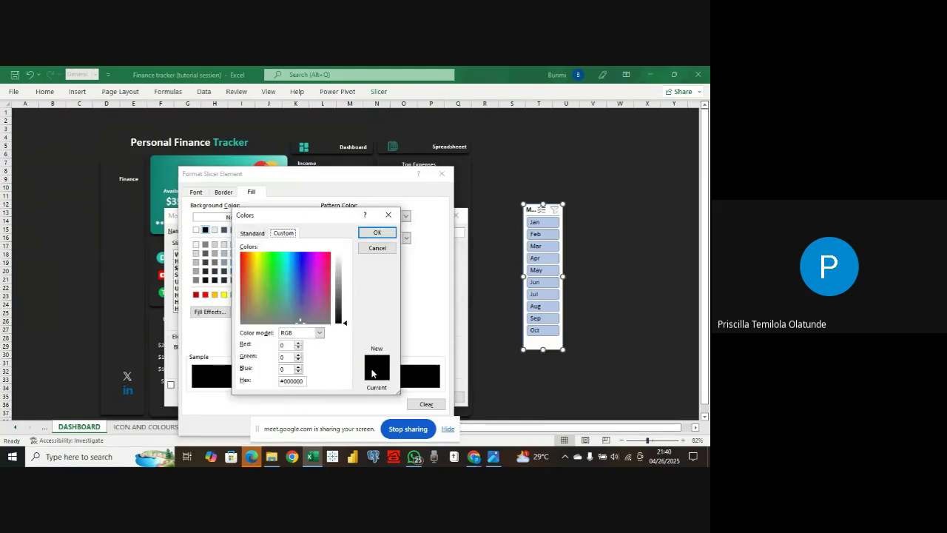
{"action": "left_click", "coordinate": [376, 233]}
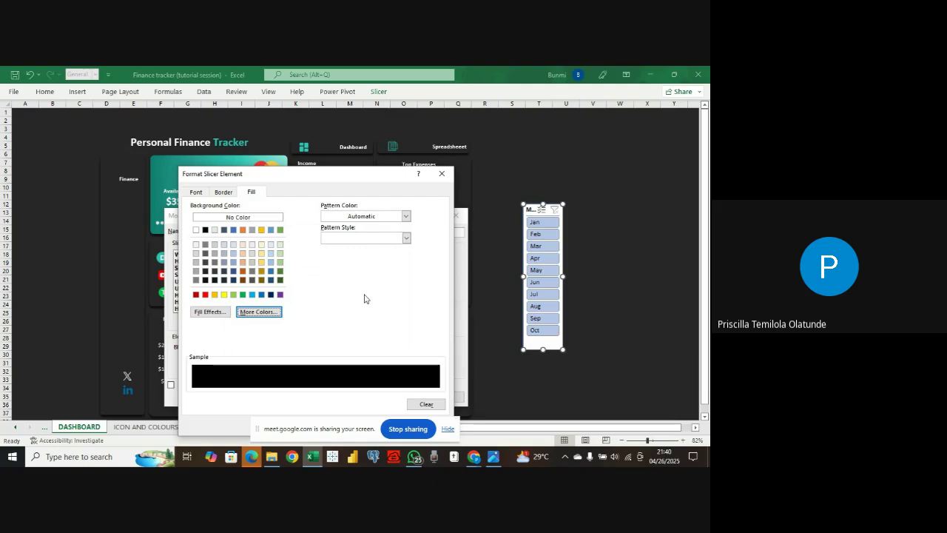
{"action": "left_click", "coordinate": [420, 404]}
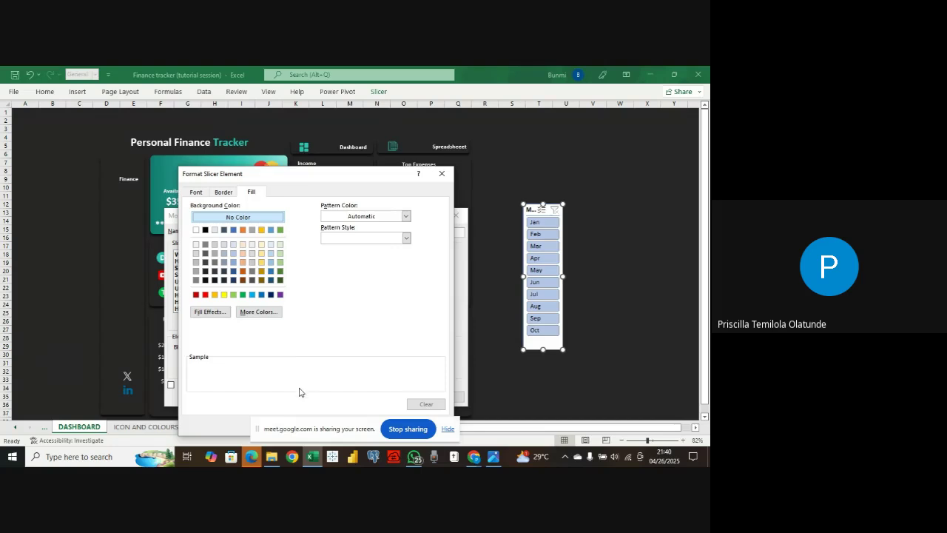
{"action": "left_click", "coordinate": [206, 232]}
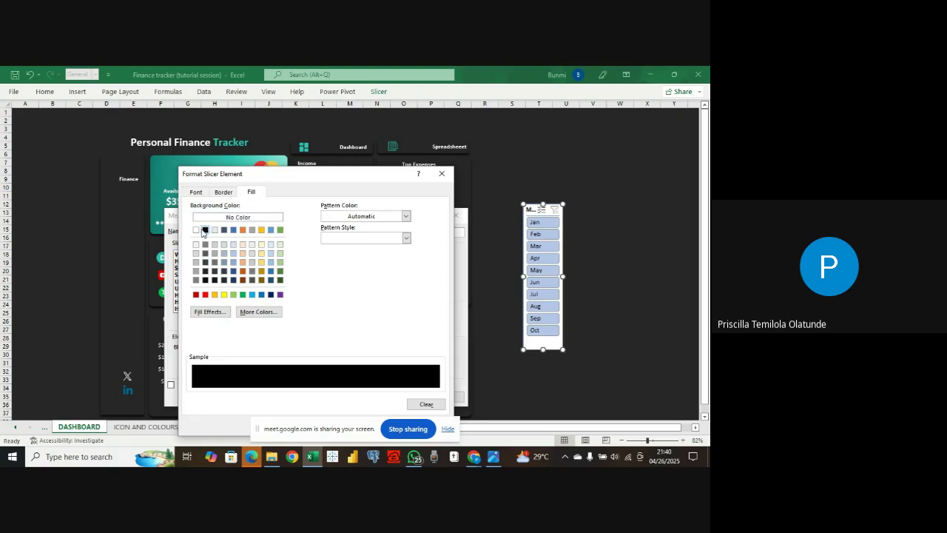
- Try a white font color for the Selected Item with Data element and abandon the dark slicer style
{"action": "left_click", "coordinate": [235, 194]}
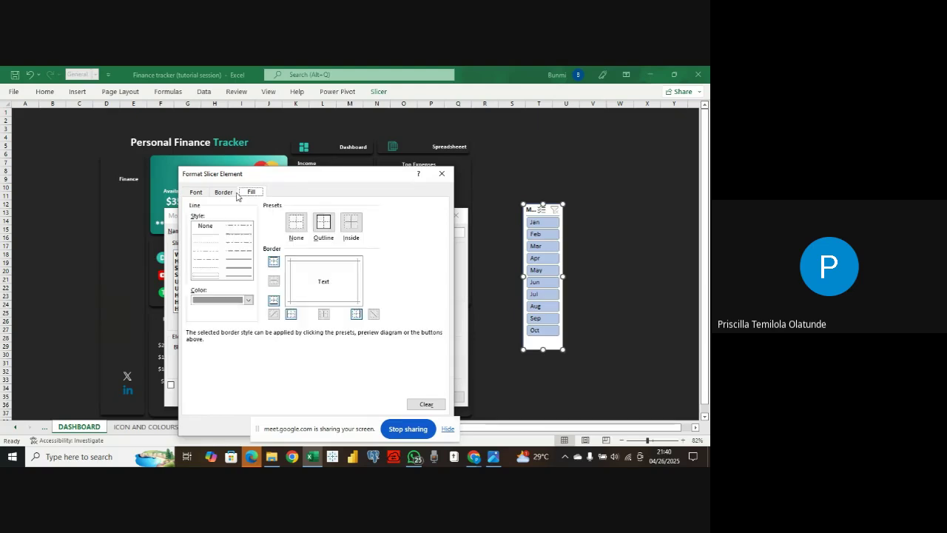
{"action": "left_click", "coordinate": [196, 194]}
{"action": "left_click", "coordinate": [386, 279]}
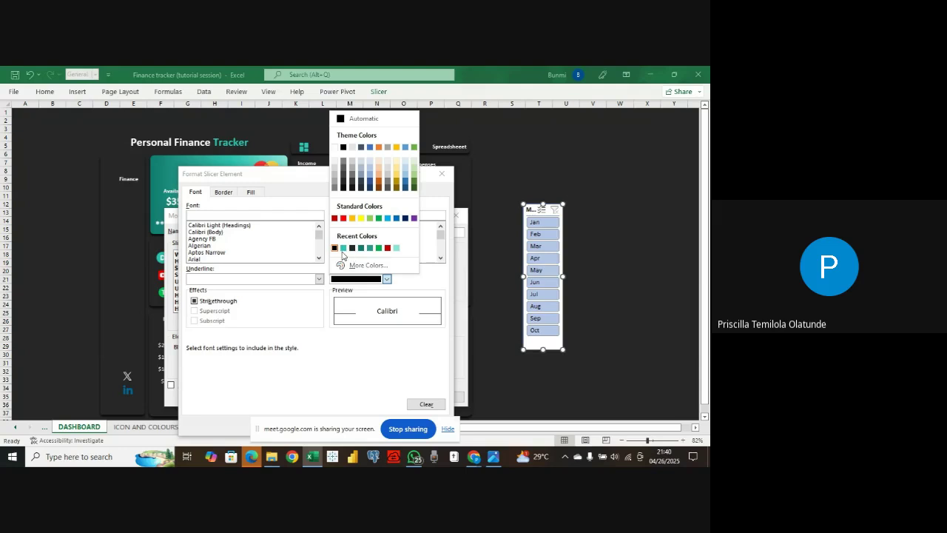
{"action": "left_click", "coordinate": [336, 148]}
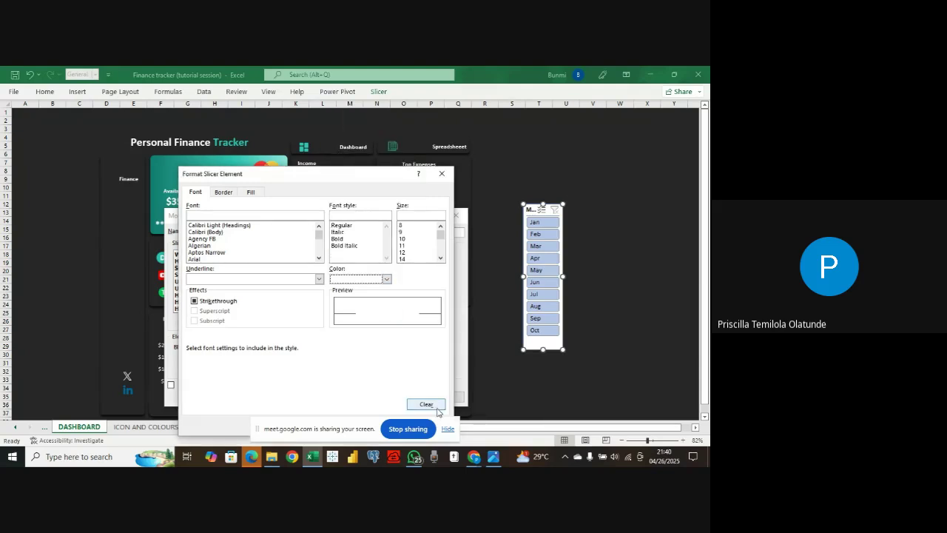
{"action": "left_click", "coordinate": [428, 405]}
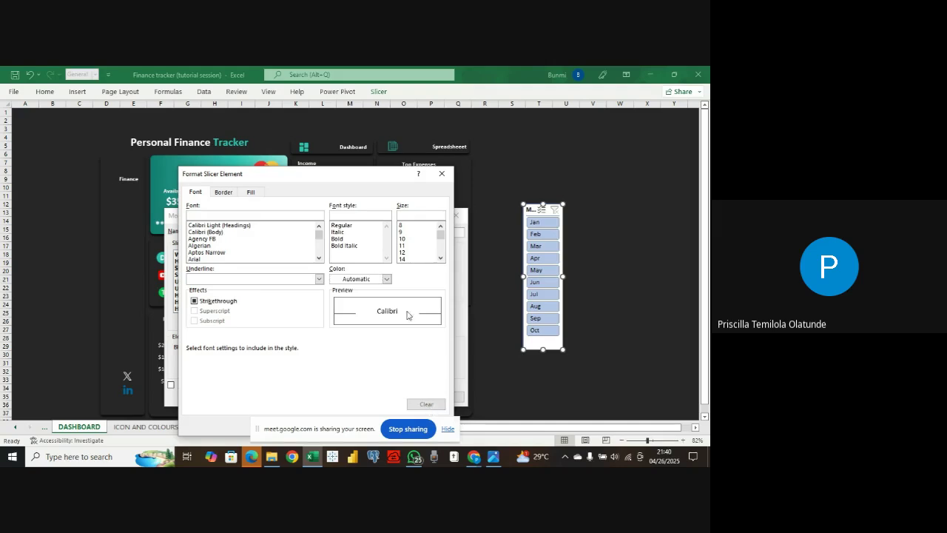
{"action": "left_click", "coordinate": [442, 173]}
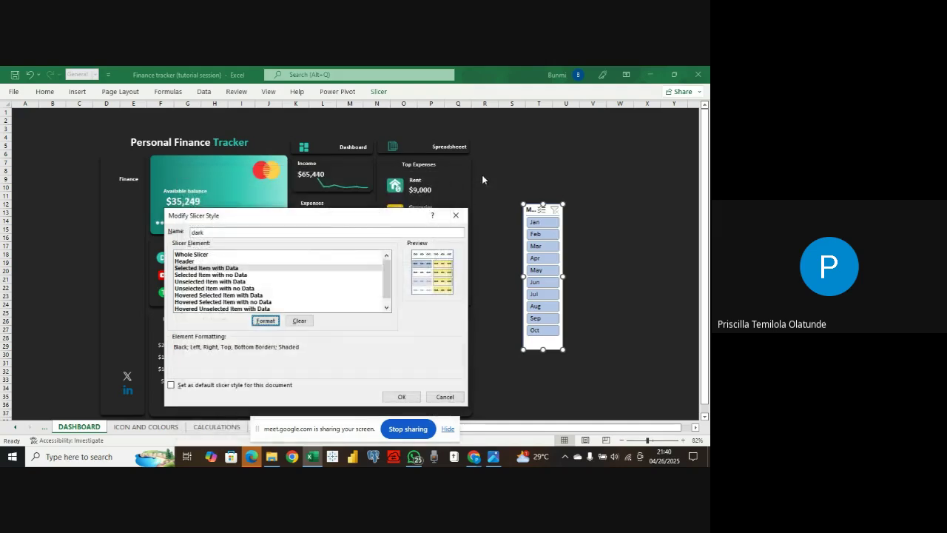
{"action": "left_click", "coordinate": [458, 216]}
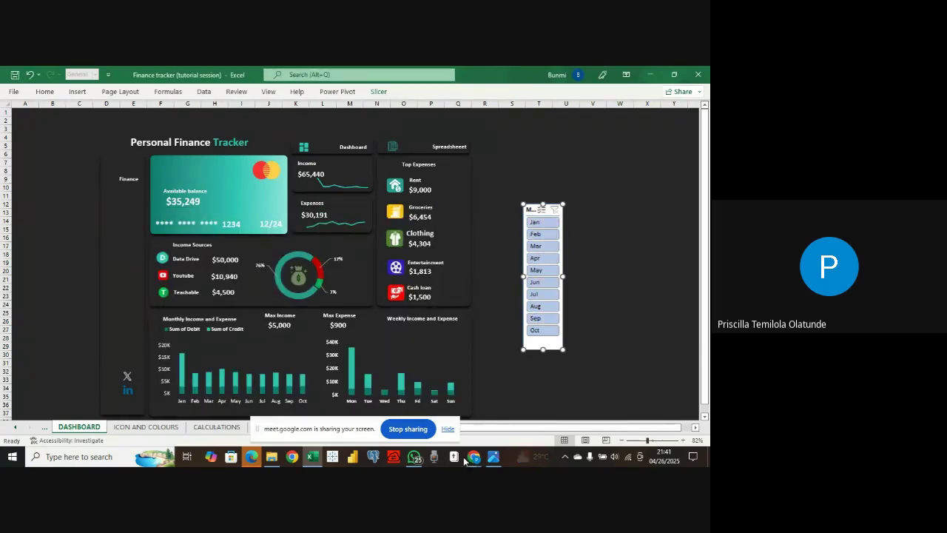
- Narrow the month slicer slightly to a width of about 2.09 cm
{"action": "mouse_move", "coordinate": [467, 462]}
{"action": "mouse_move", "coordinate": [415, 457]}
{"action": "left_click_drag", "start_coordinate": [524, 277], "coordinate": [531, 276]}
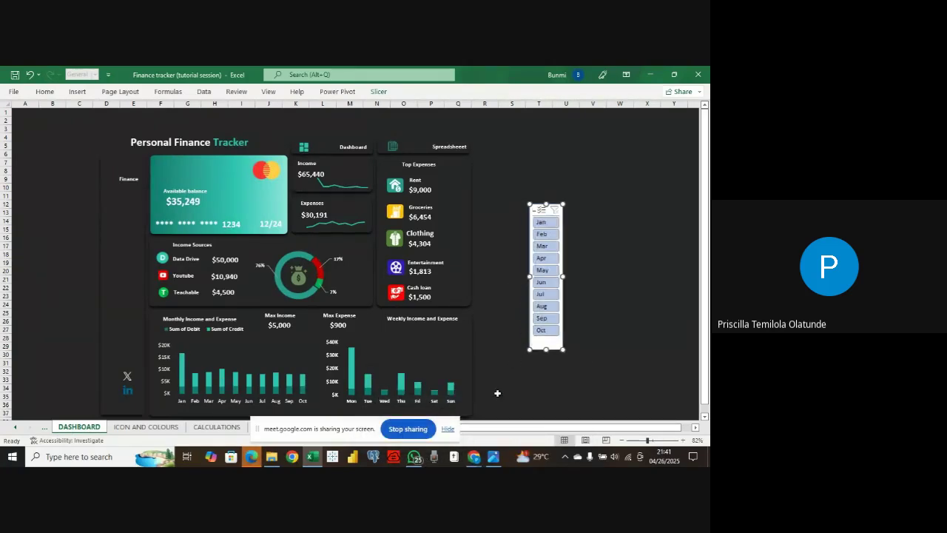
- Examine the month list and layout in the reference image Finance Tracker.png and switch back to the Excel workbook
{"action": "mouse_move", "coordinate": [473, 459]}
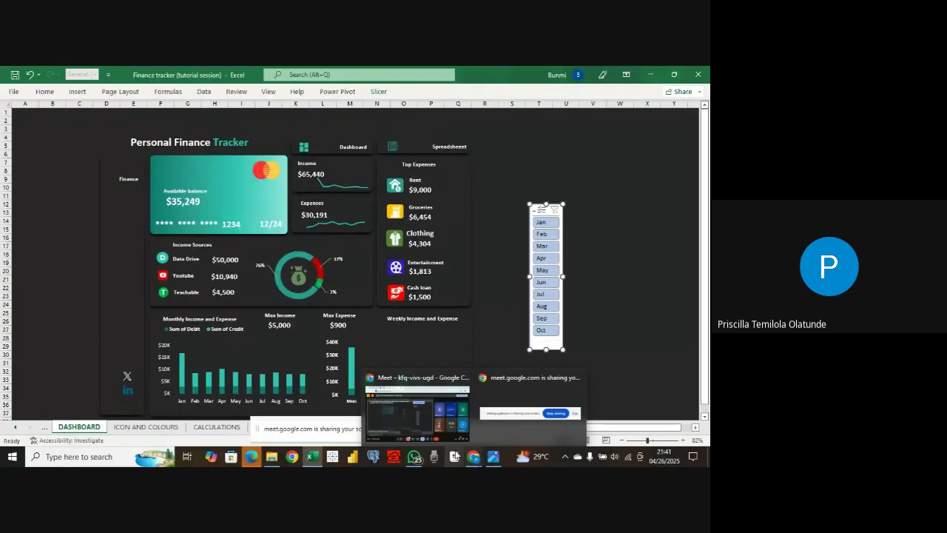
{"action": "left_click", "coordinate": [416, 429]}
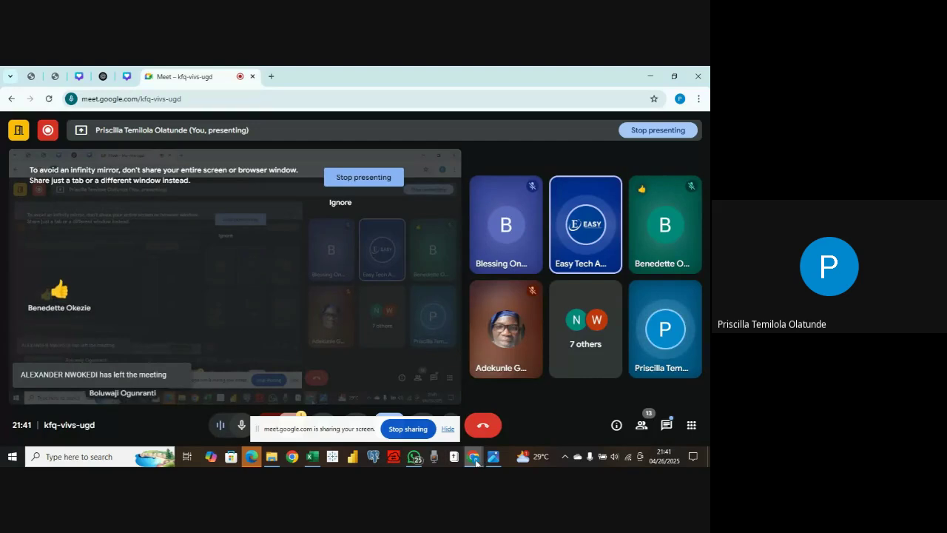
{"action": "mouse_move", "coordinate": [477, 460]}
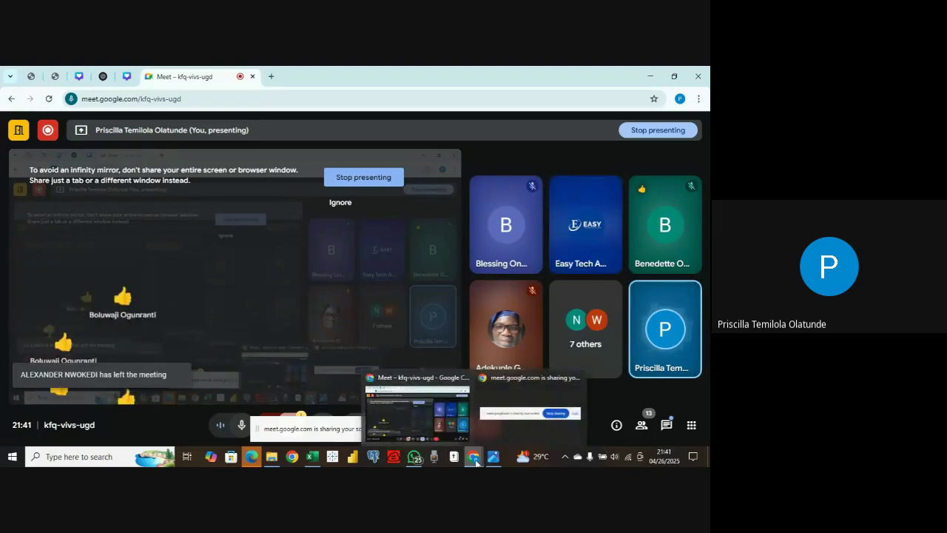
{"action": "left_click", "coordinate": [495, 426]}
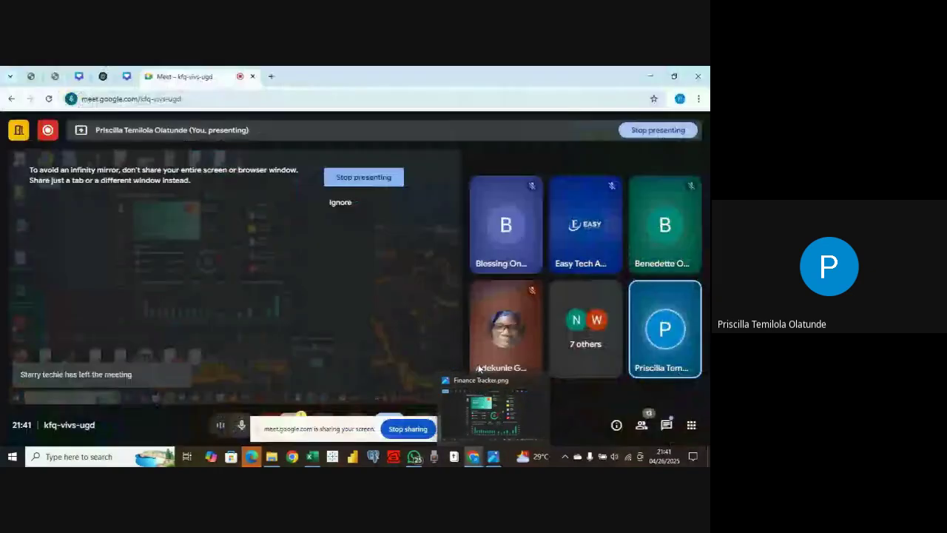
{"action": "left_click", "coordinate": [481, 381]}
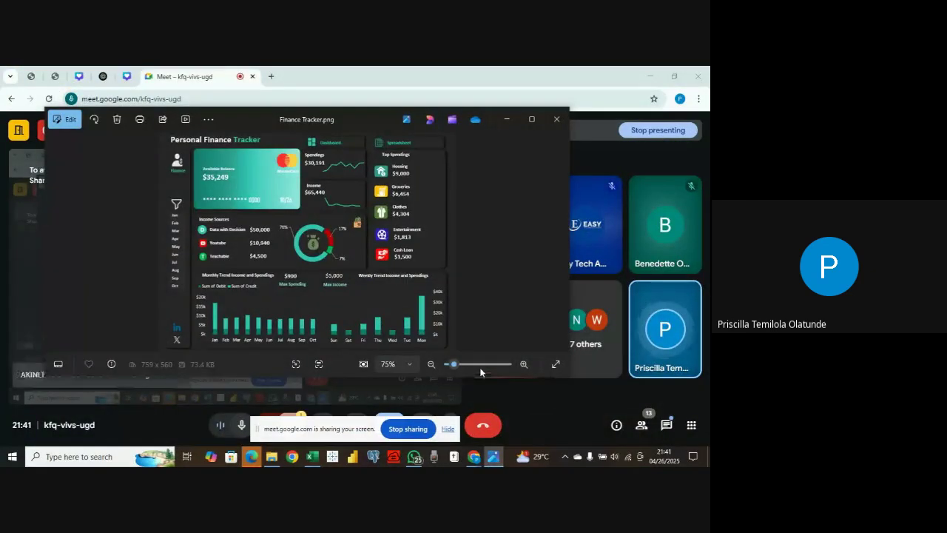
{"action": "left_click_drag", "start_coordinate": [474, 367], "coordinate": [450, 365]}
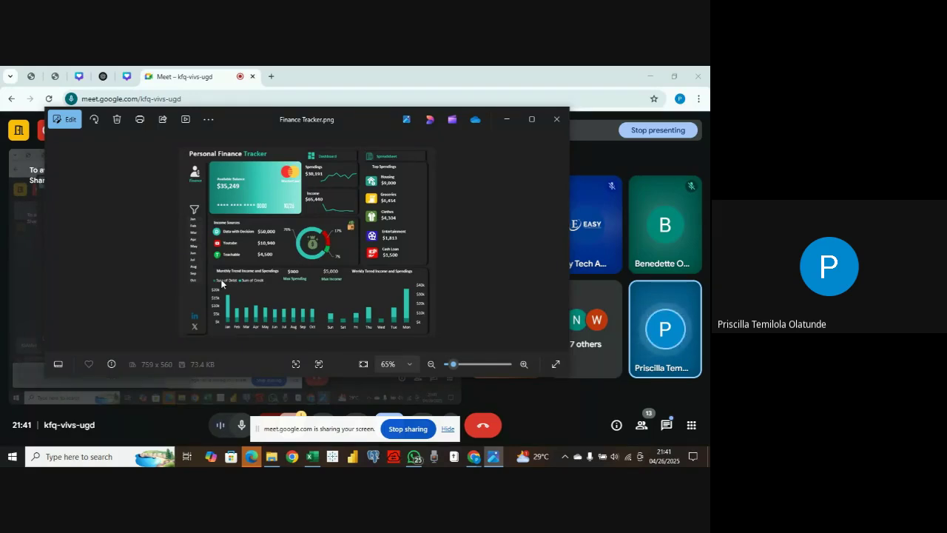
{"action": "left_click_drag", "start_coordinate": [473, 363], "coordinate": [460, 363]}
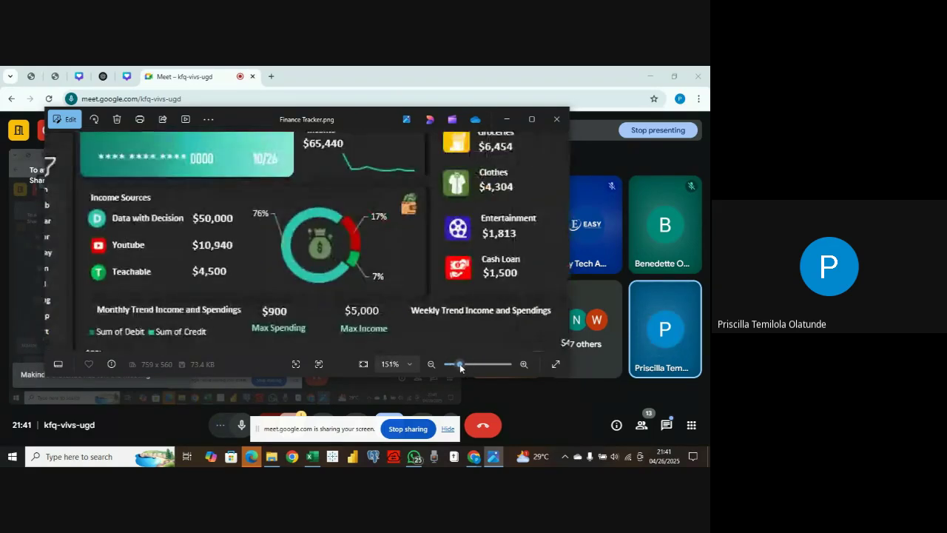
{"action": "left_click", "coordinate": [309, 458]}
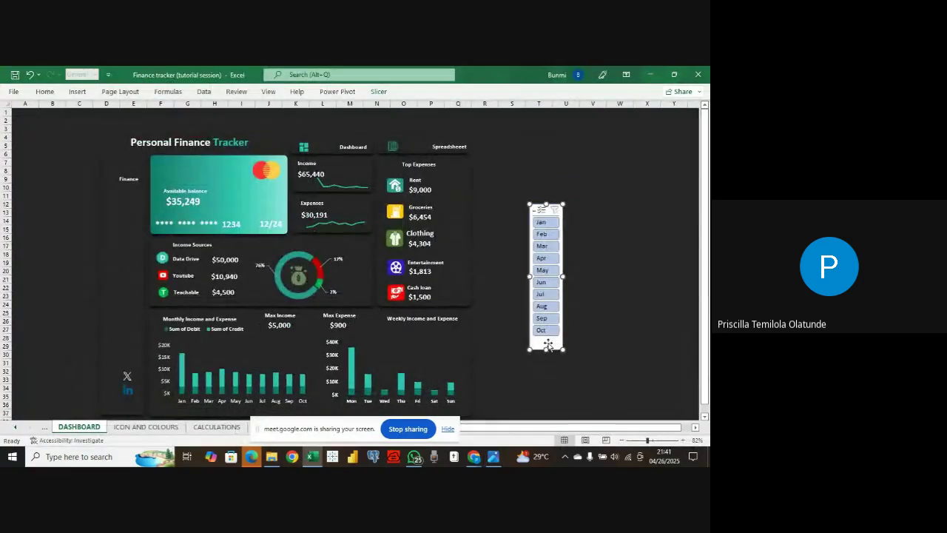
- Review the month slicer's settings for header, sorting and filtering options without changing them
{"action": "right_click", "coordinate": [548, 342]}
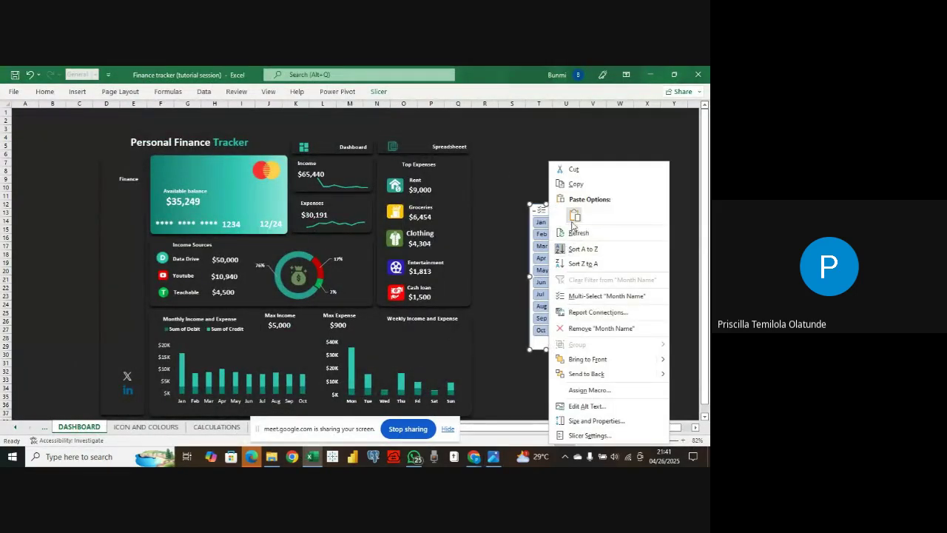
{"action": "left_click", "coordinate": [531, 249]}
{"action": "right_click", "coordinate": [532, 248]}
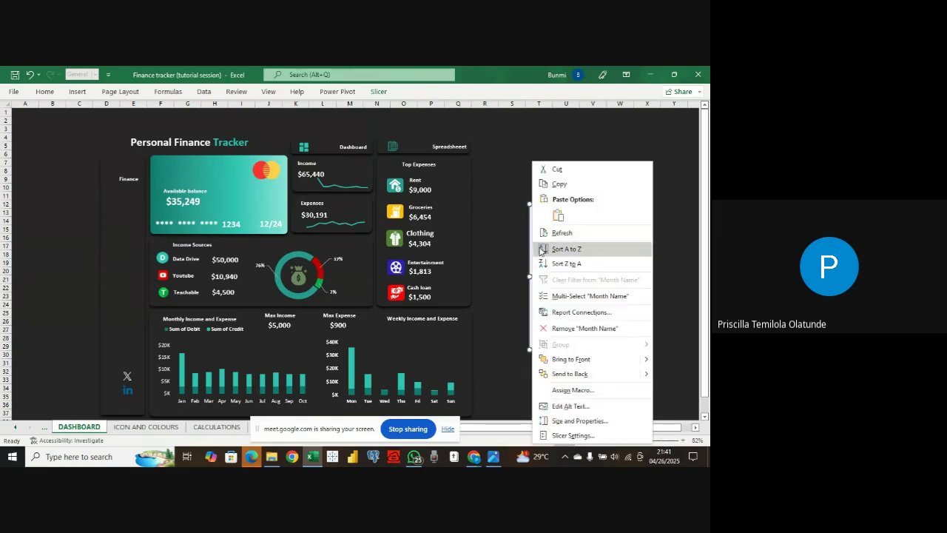
{"action": "left_click", "coordinate": [578, 435]}
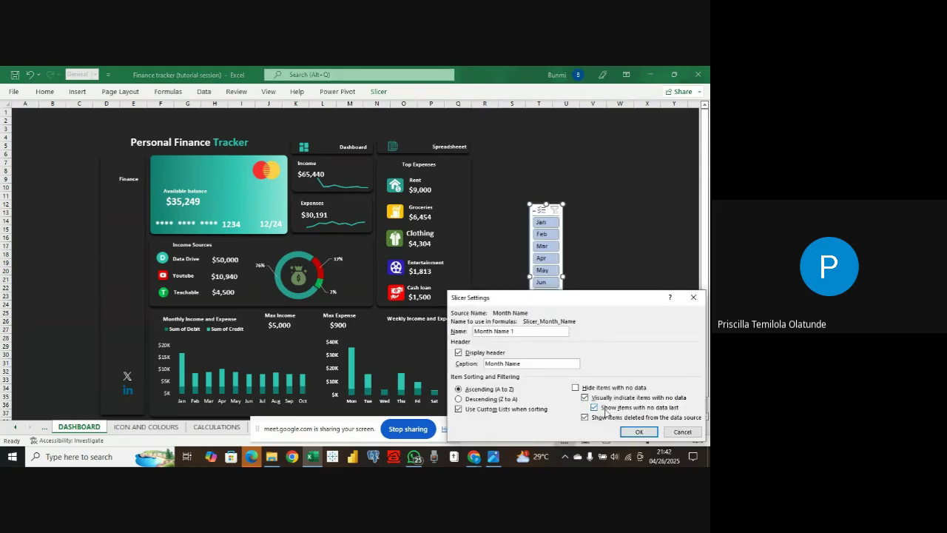
{"action": "left_click", "coordinate": [693, 296]}
- Apply the grey slicer style Other 1 to the month slicer and duplicate that style for modification
{"action": "left_click", "coordinate": [378, 91]}
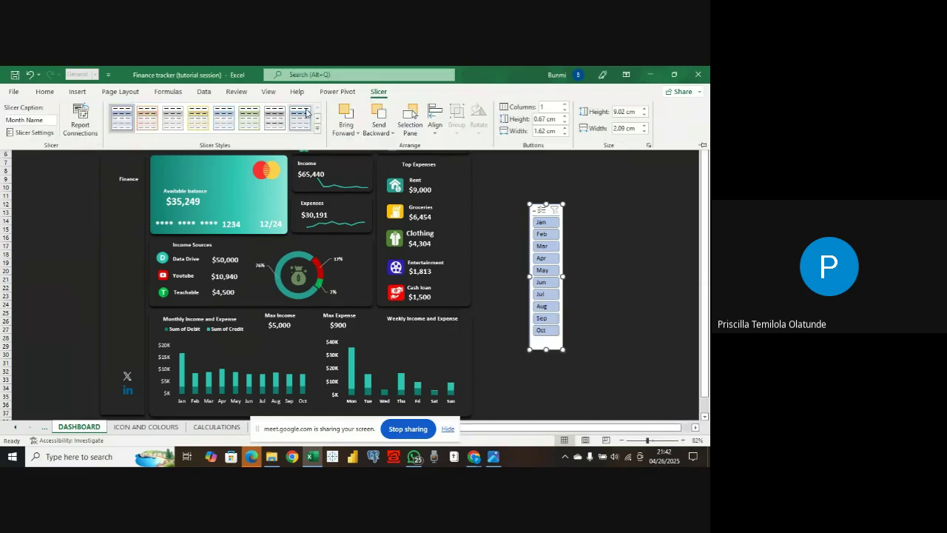
{"action": "left_click", "coordinate": [275, 113]}
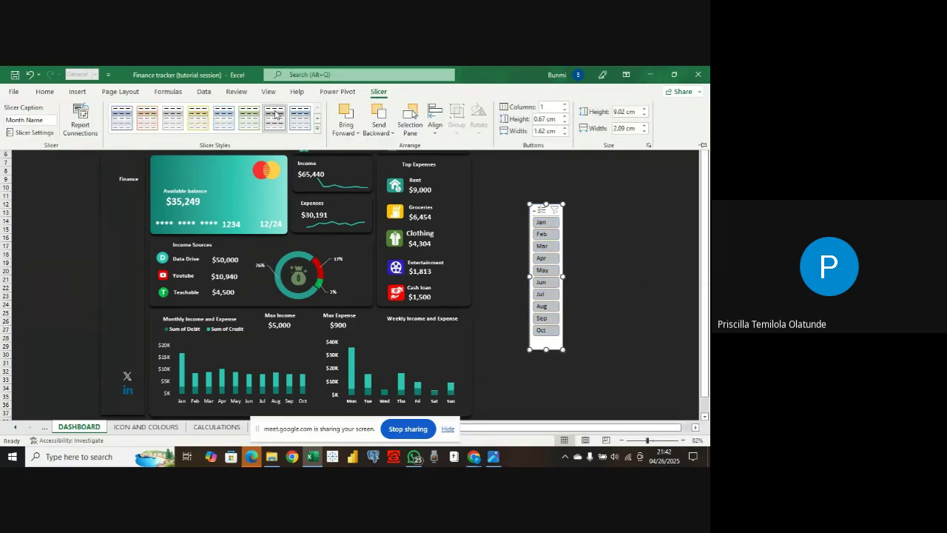
{"action": "left_click", "coordinate": [299, 117]}
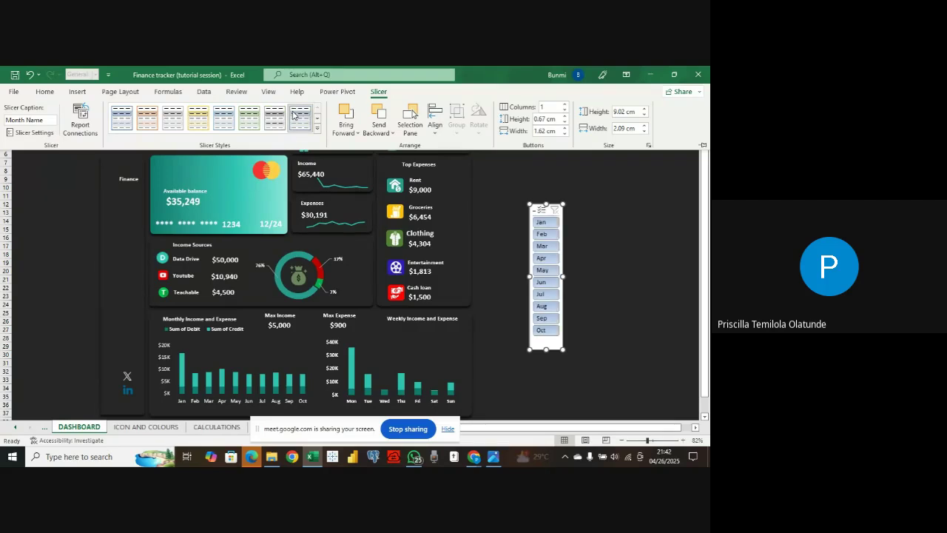
{"action": "left_click", "coordinate": [275, 118]}
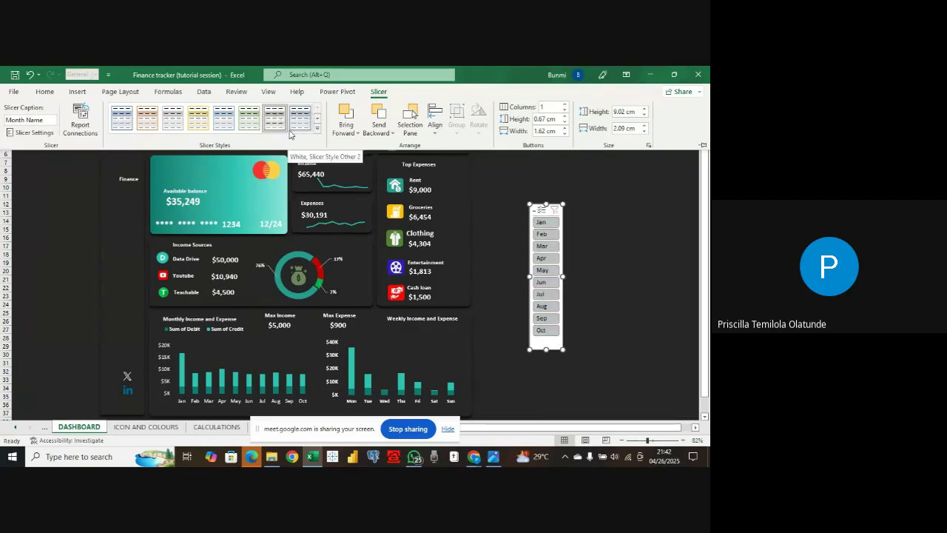
{"action": "right_click", "coordinate": [274, 119]}
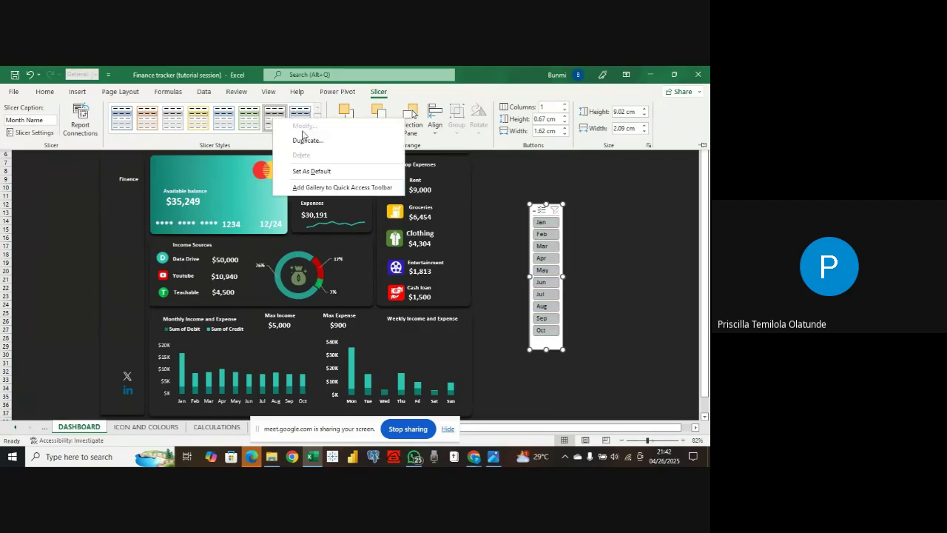
{"action": "left_click", "coordinate": [303, 139]}
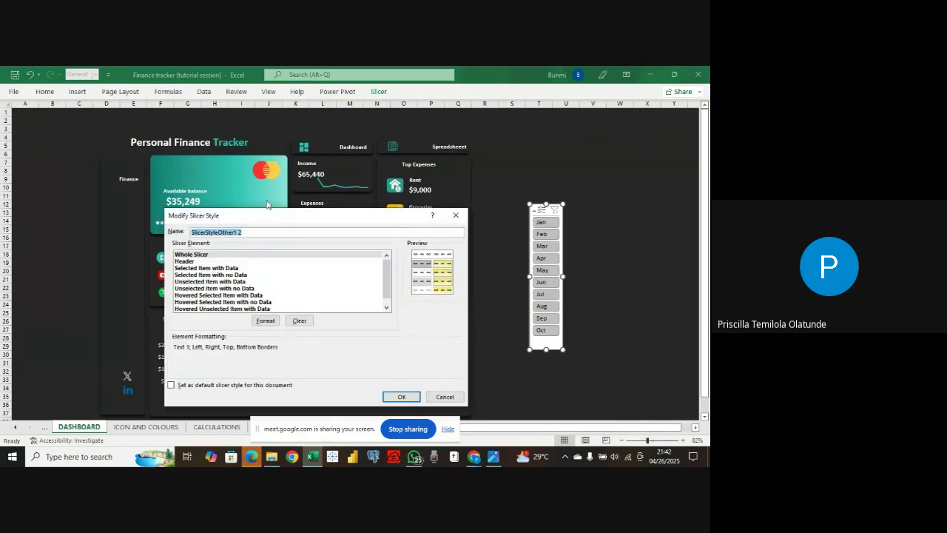
- Try clearing the font formatting of the duplicated style's Whole Slicer element
{"action": "left_click", "coordinate": [265, 321]}
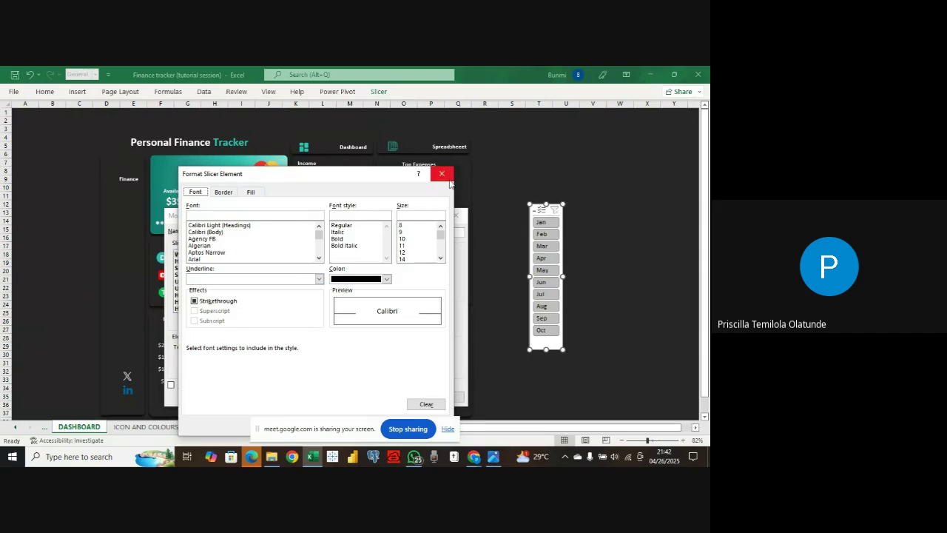
{"action": "left_click", "coordinate": [448, 179]}
{"action": "left_click", "coordinate": [298, 255]}
{"action": "left_click", "coordinate": [266, 321]}
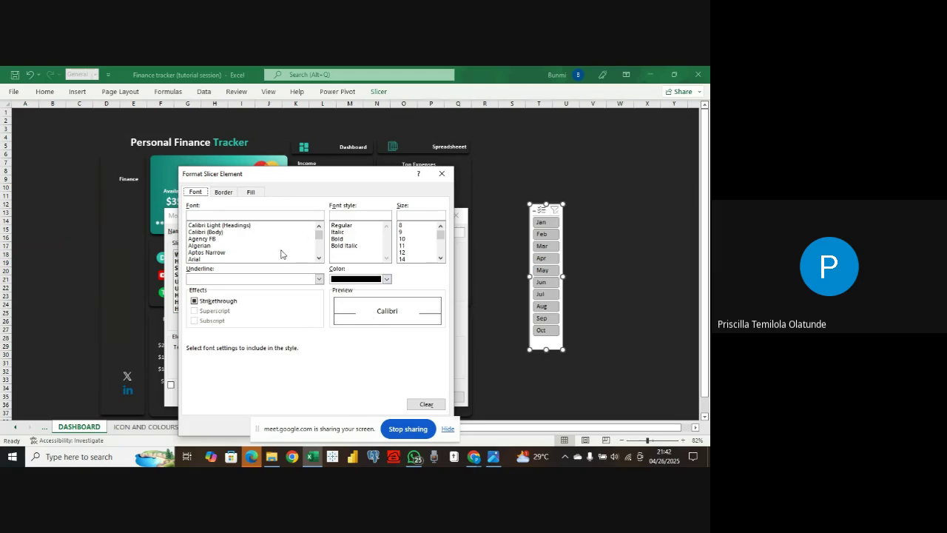
{"action": "left_click", "coordinate": [418, 406]}
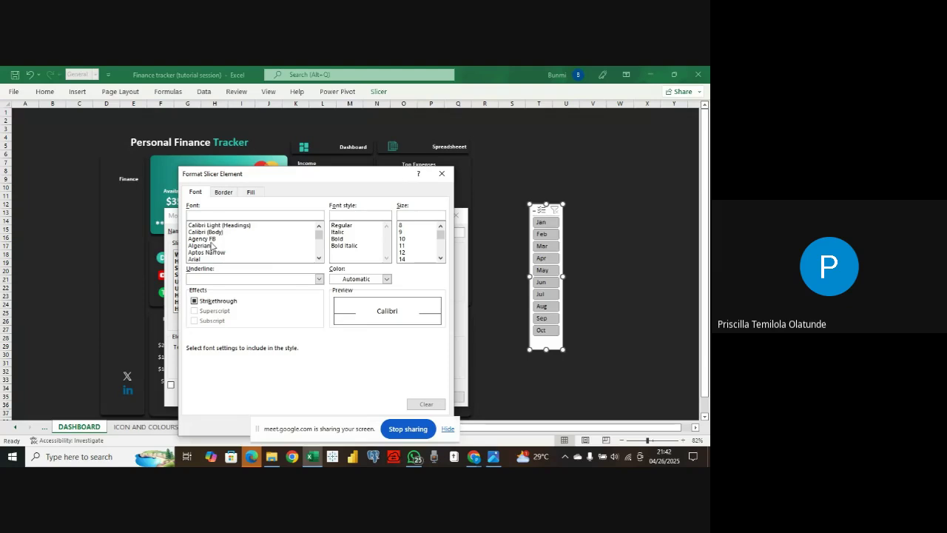
{"action": "left_click", "coordinate": [442, 173]}
- Try clearing the font formatting of the Selected Item with Data element and reapplying a black font color
{"action": "left_click", "coordinate": [236, 271]}
{"action": "left_click", "coordinate": [263, 320]}
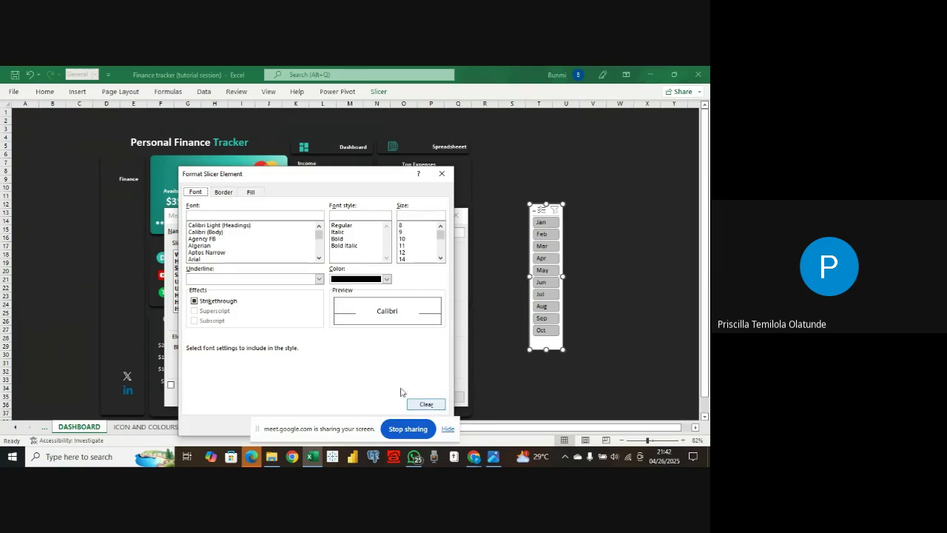
{"action": "left_click", "coordinate": [386, 280]}
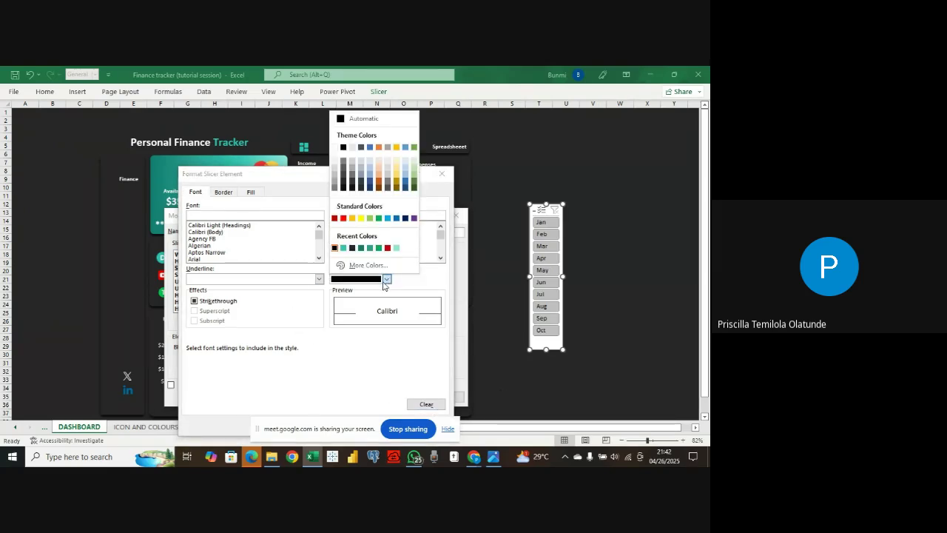
{"action": "left_click", "coordinate": [335, 249]}
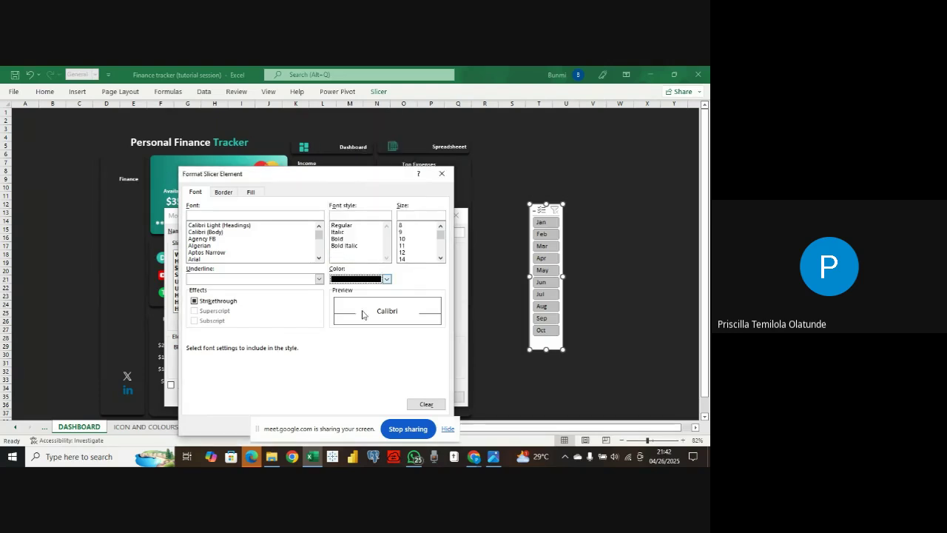
{"action": "left_click", "coordinate": [425, 404]}
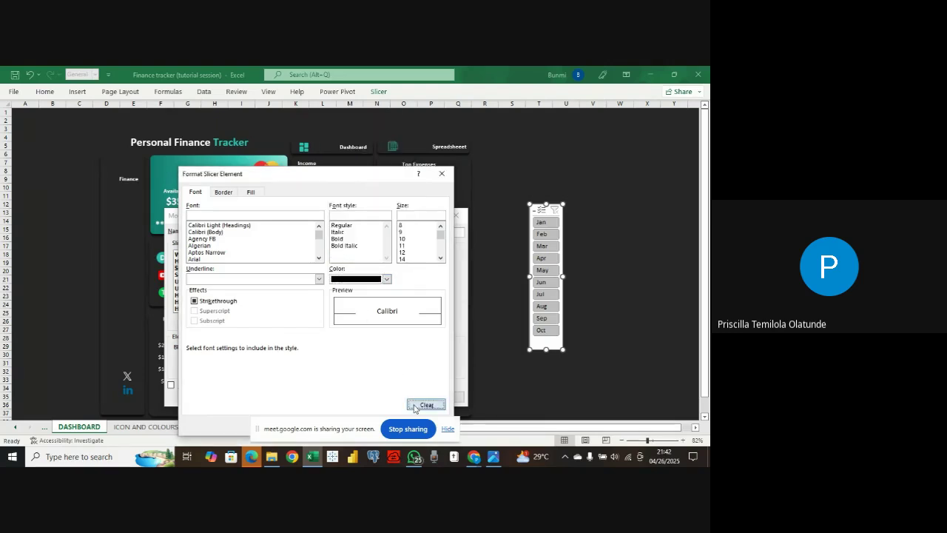
{"action": "left_click", "coordinate": [387, 279]}
{"action": "left_click", "coordinate": [334, 248]}
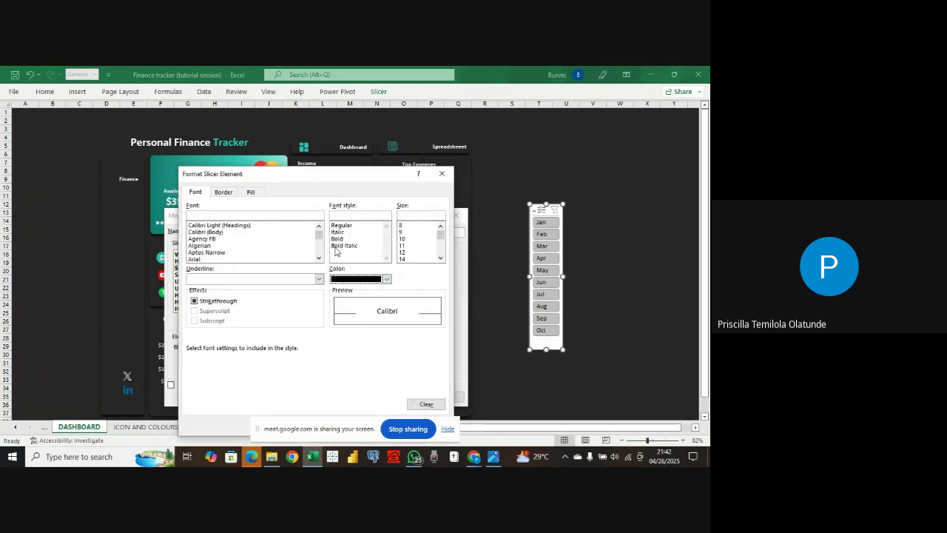
{"action": "left_click", "coordinate": [386, 279]}
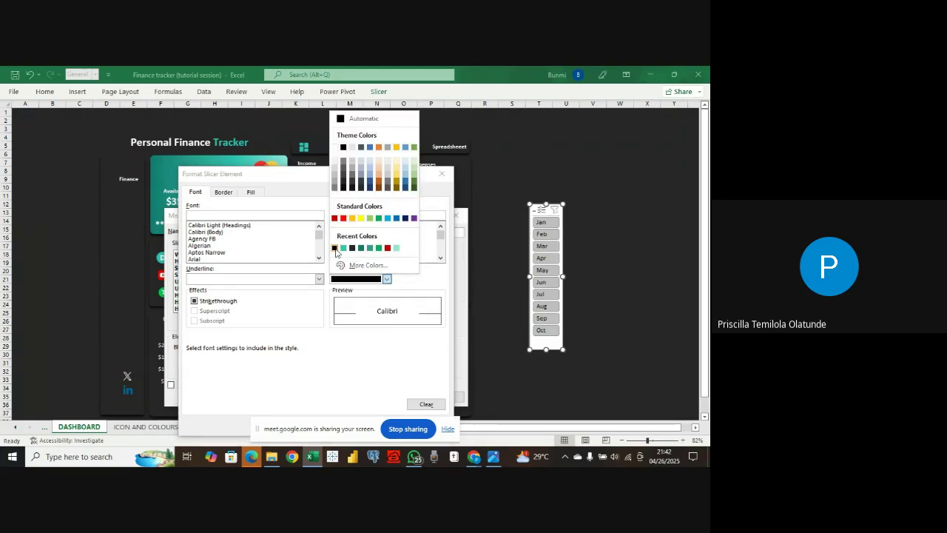
{"action": "left_click", "coordinate": [334, 248]}
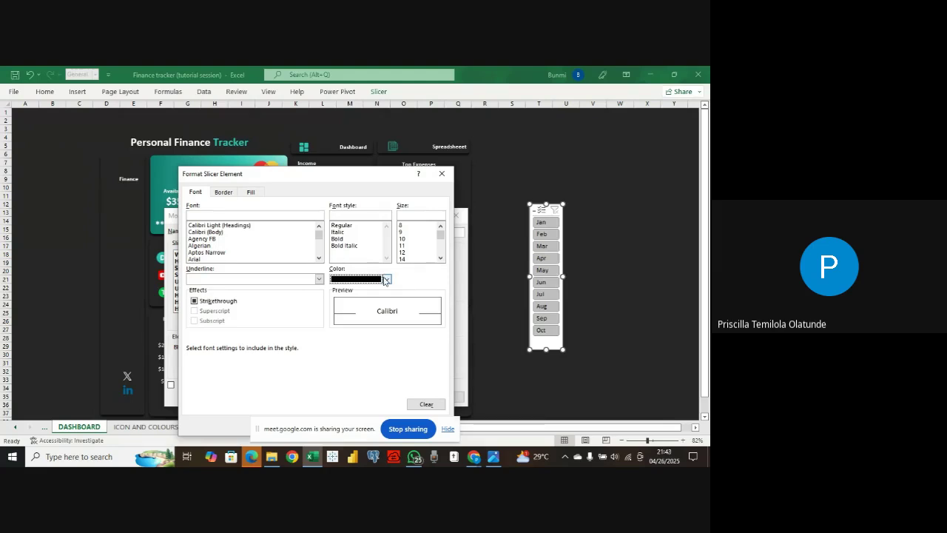
{"action": "left_click", "coordinate": [442, 173]}
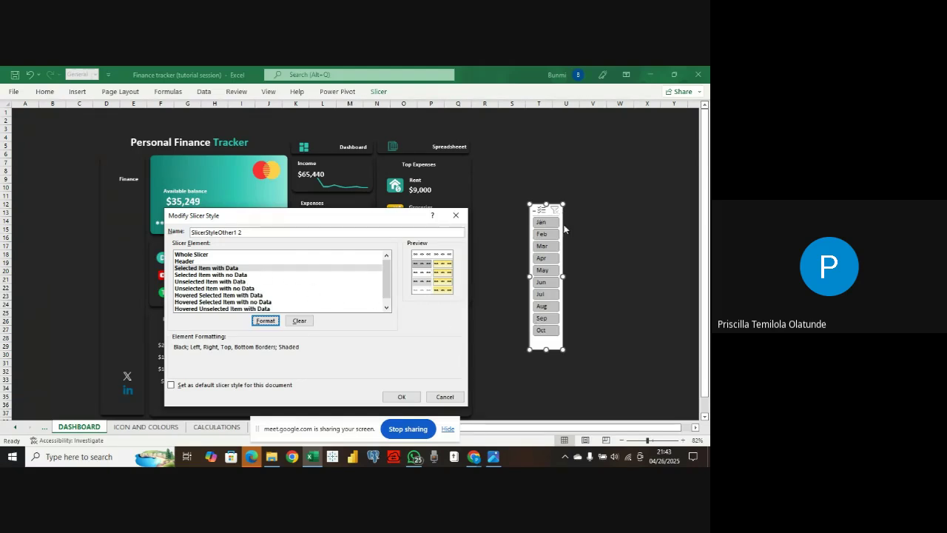
{"action": "left_click", "coordinate": [298, 275]}
{"action": "left_click", "coordinate": [265, 320]}
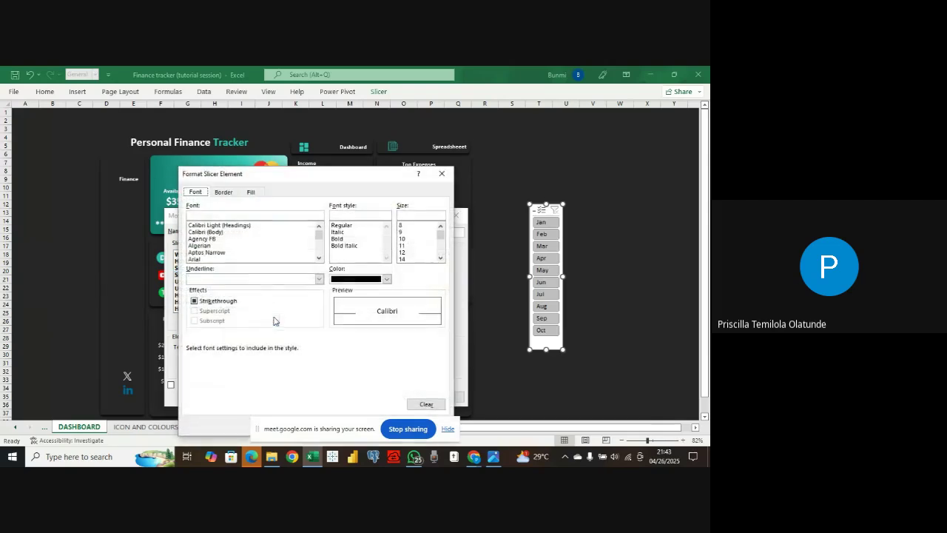
{"action": "left_click", "coordinate": [442, 171]}
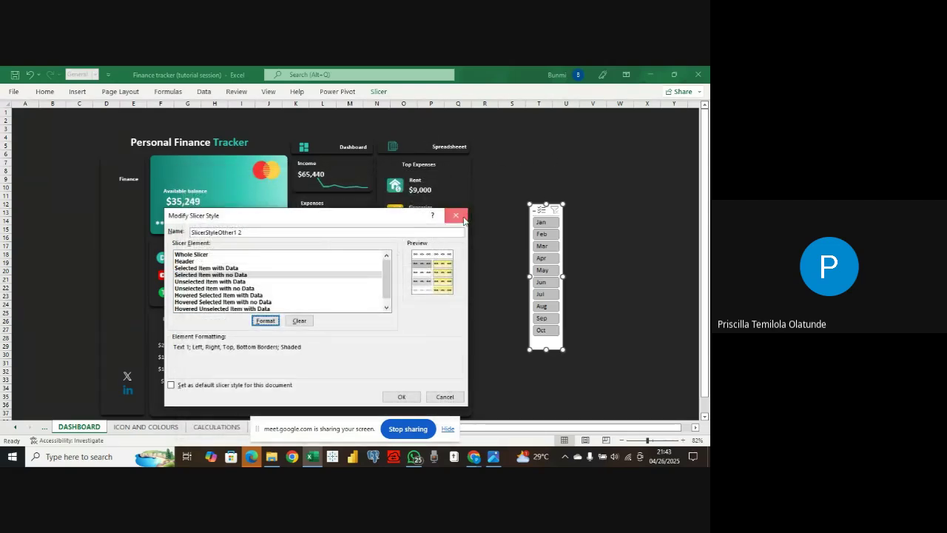
{"action": "left_click", "coordinate": [456, 216]}
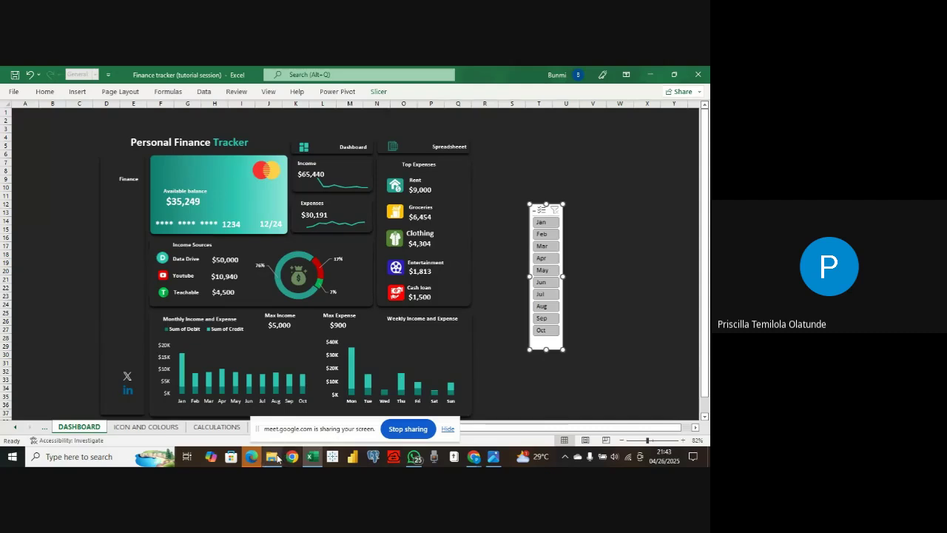
- Open the PERSONAL FINANCE DATASETS workbook from File Explorer and examine the month slicer's look on the reference dashboard in Sheet2
{"action": "mouse_move", "coordinate": [275, 460]}
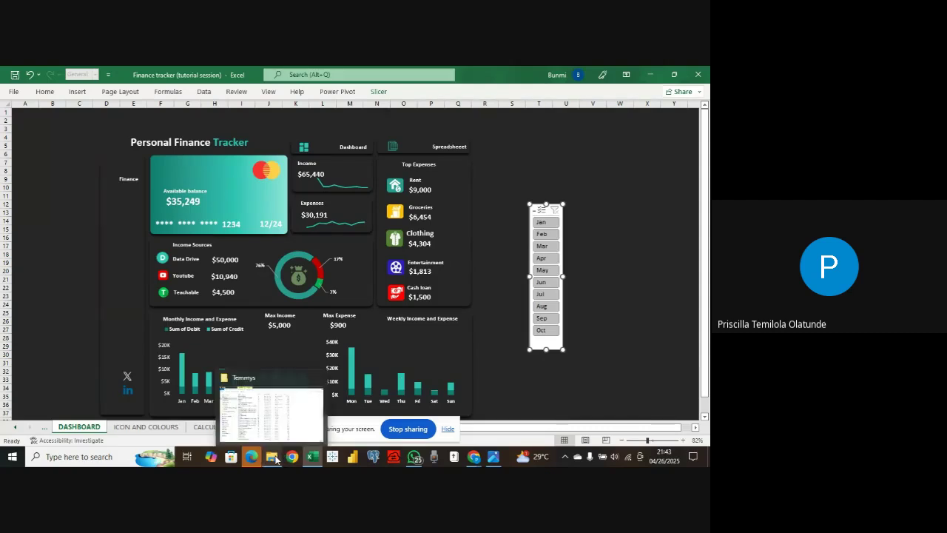
{"action": "left_click", "coordinate": [276, 459]}
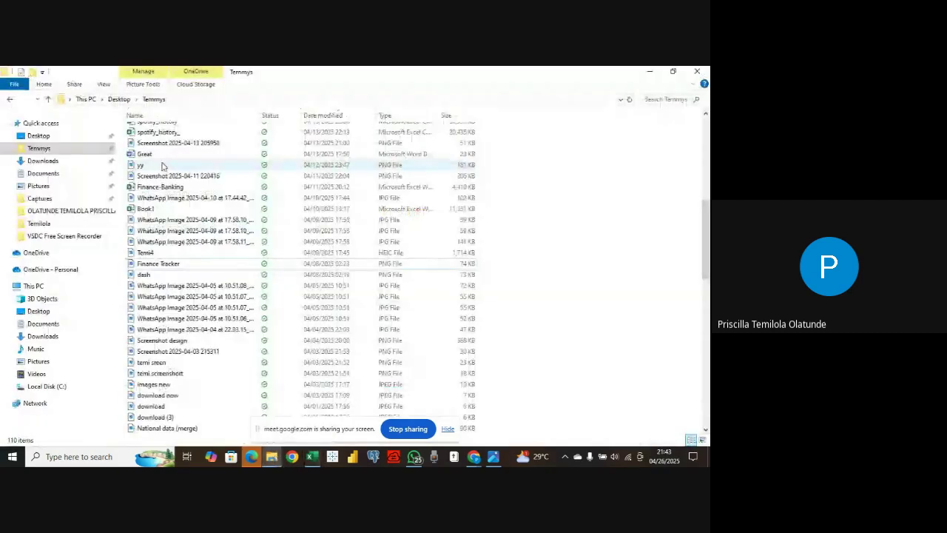
{"action": "scroll", "coordinate": [163, 152], "scroll_direction": "up", "scroll_amount": 3}
{"action": "scroll", "coordinate": [167, 146], "scroll_direction": "up", "scroll_amount": 5}
{"action": "double_click", "coordinate": [178, 130]}
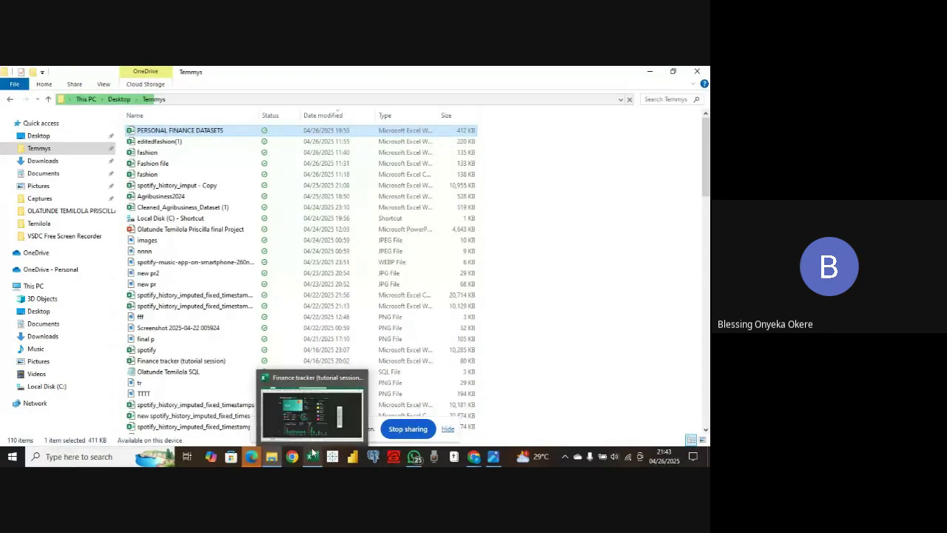
{"action": "left_click", "coordinate": [312, 453]}
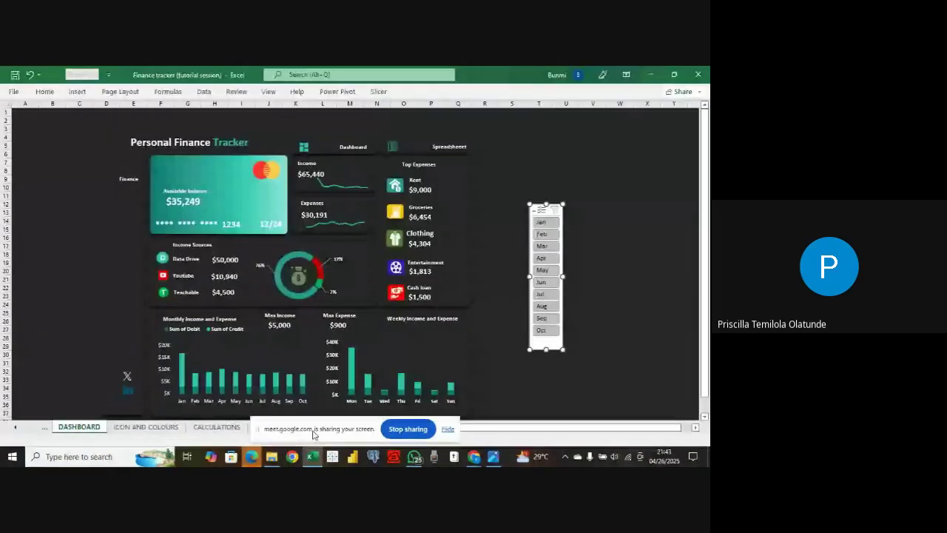
{"action": "key", "text": "alt+Tab"}
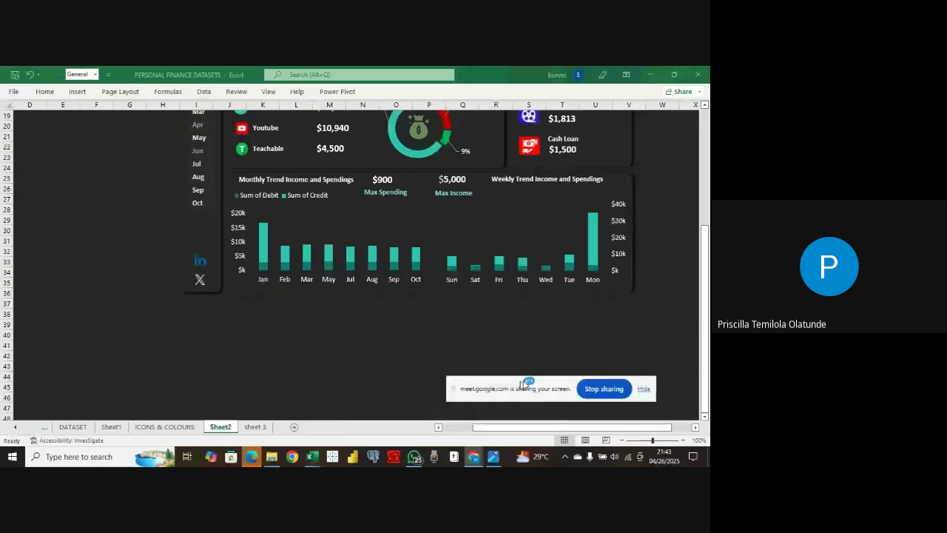
{"action": "scroll", "coordinate": [421, 313], "scroll_direction": "up", "scroll_amount": 1}
{"action": "scroll", "coordinate": [421, 313], "scroll_direction": "up", "scroll_amount": 2}
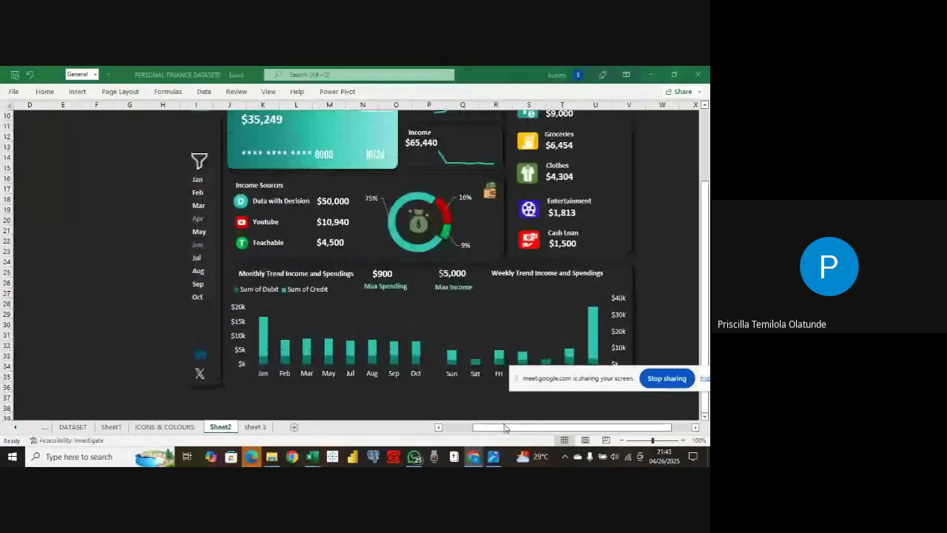
{"action": "left_click_drag", "start_coordinate": [483, 428], "coordinate": [503, 428]}
{"action": "left_click_drag", "start_coordinate": [653, 441], "coordinate": [625, 440]}
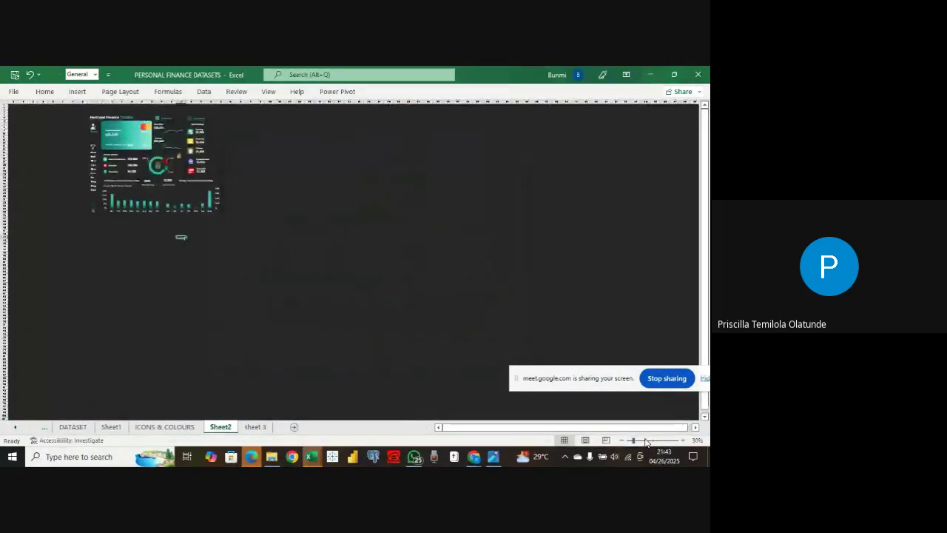
{"action": "left_click", "coordinate": [645, 441]}
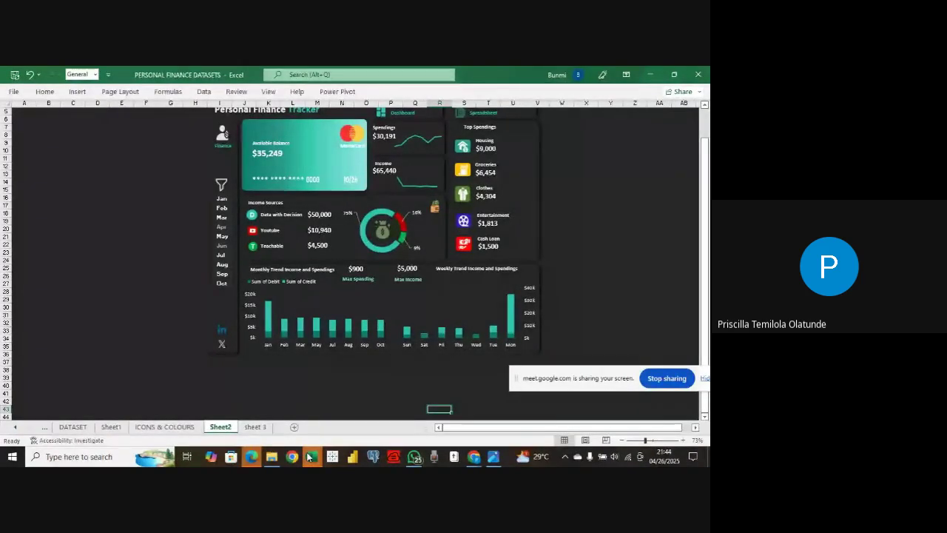
- Return to the Finance tracker (tutorial session) workbook, duplicate the blue Light 1 slicer style and name the copy dark
{"action": "mouse_move", "coordinate": [309, 457]}
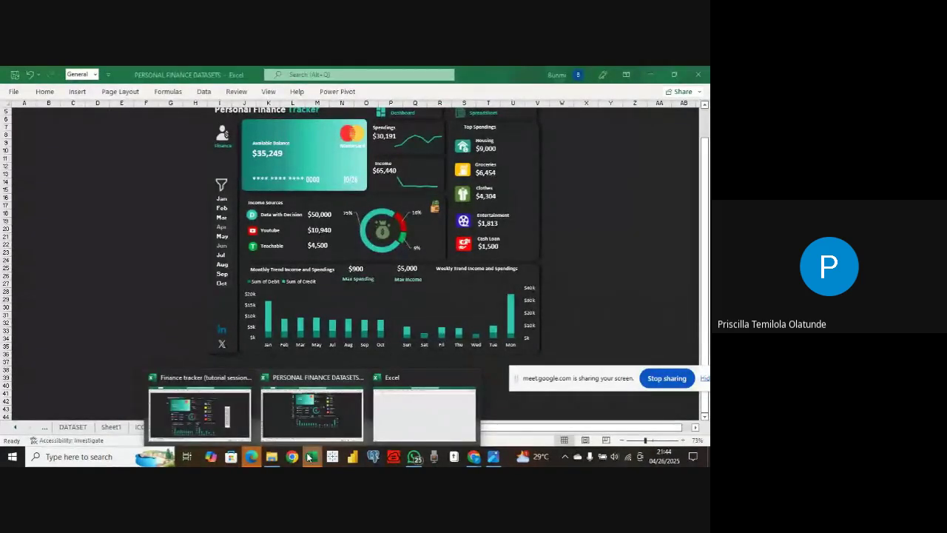
{"action": "left_click", "coordinate": [200, 406]}
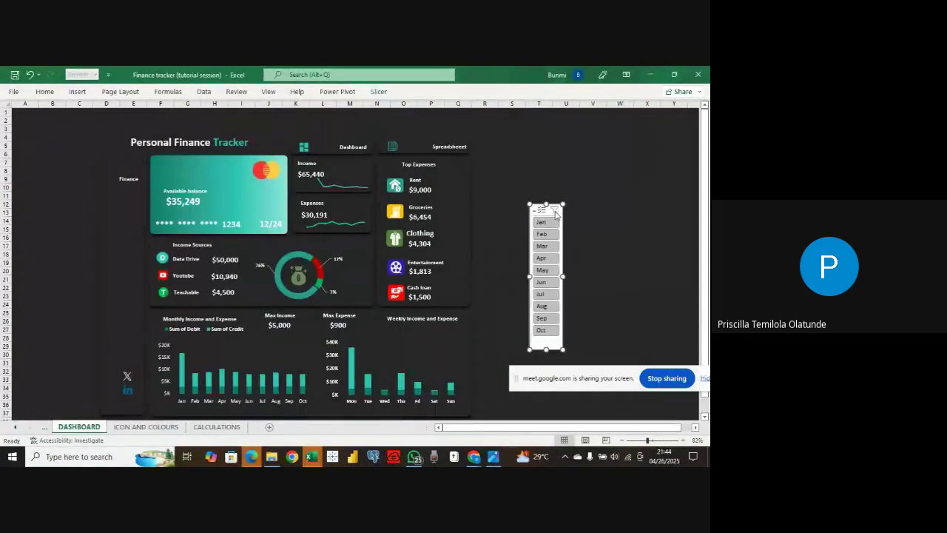
{"action": "left_click", "coordinate": [376, 91]}
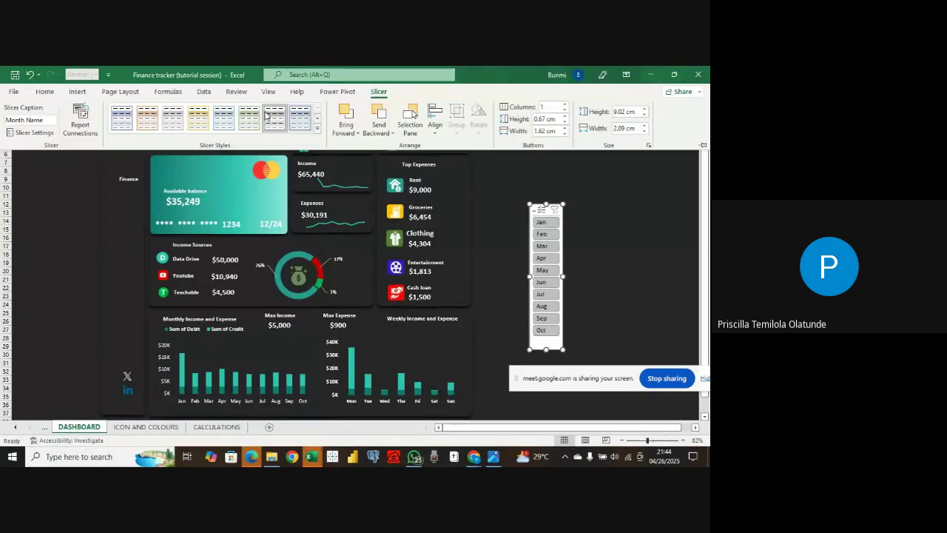
{"action": "right_click", "coordinate": [117, 111]}
{"action": "left_click", "coordinate": [134, 129]}
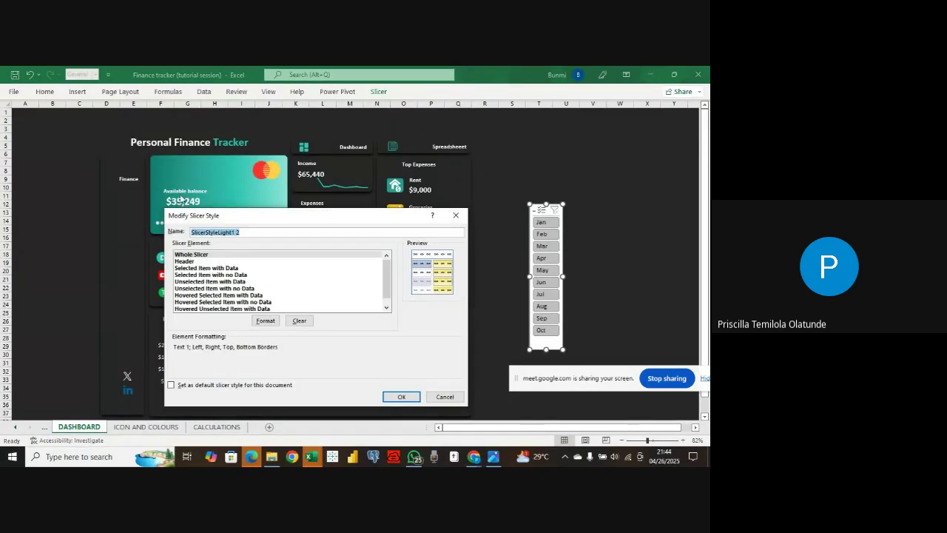
{"action": "type", "text": "d"}
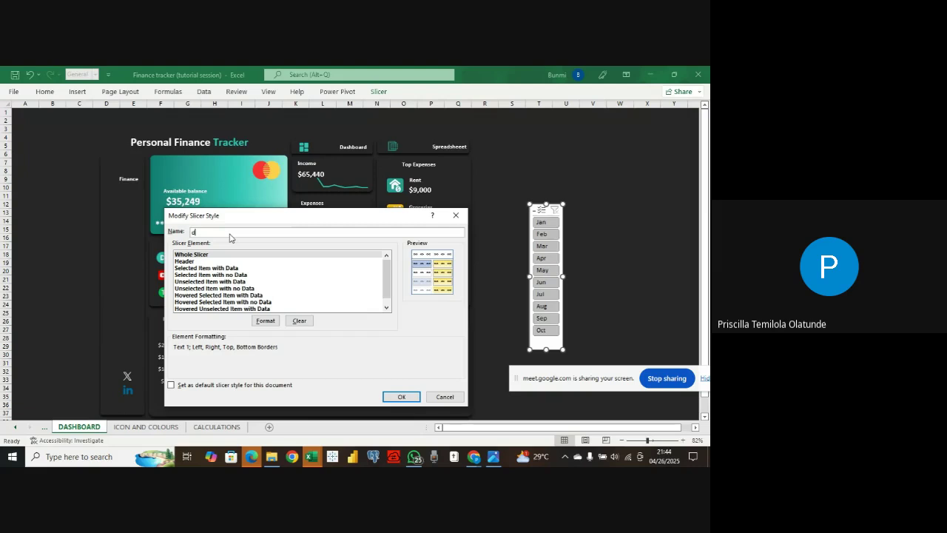
{"action": "type", "text": "ark"}
- Set the font of the dark style's Selected Item with Data element to size 10 in white
{"action": "left_click", "coordinate": [227, 268]}
{"action": "left_click", "coordinate": [265, 320]}
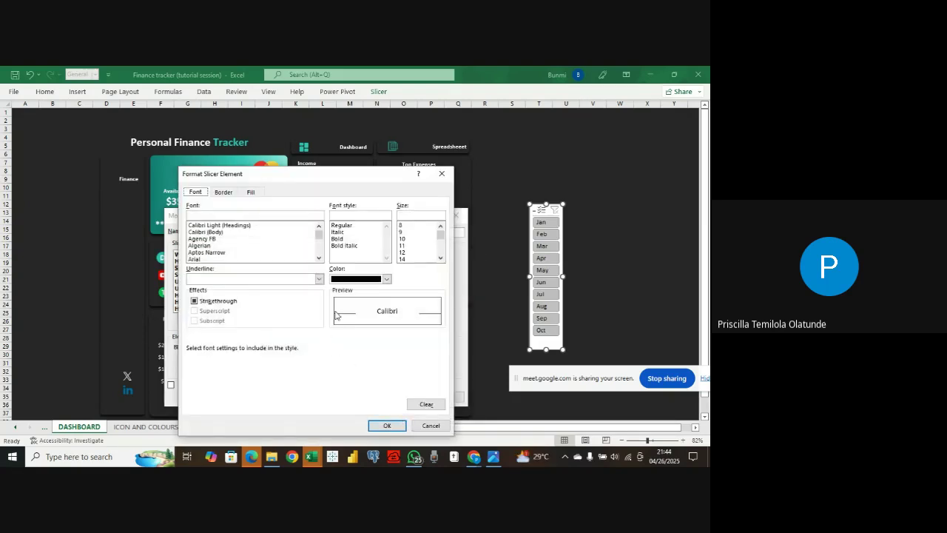
{"action": "left_click", "coordinate": [413, 240]}
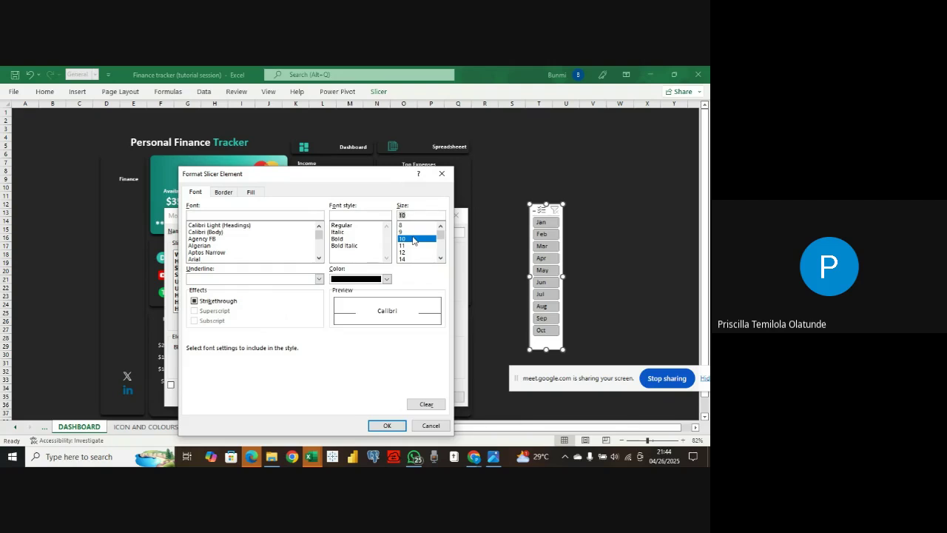
{"action": "left_click", "coordinate": [386, 279]}
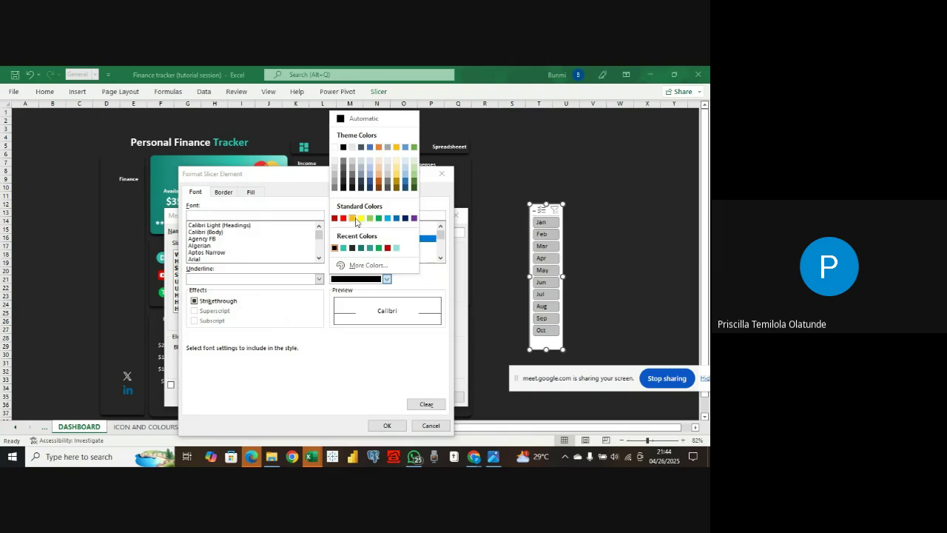
{"action": "left_click", "coordinate": [333, 147]}
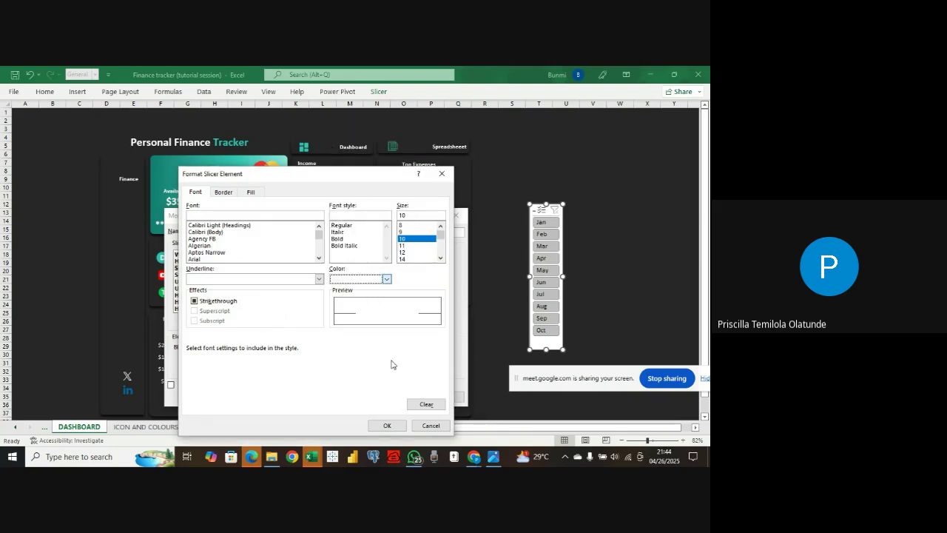
{"action": "left_click", "coordinate": [390, 426]}
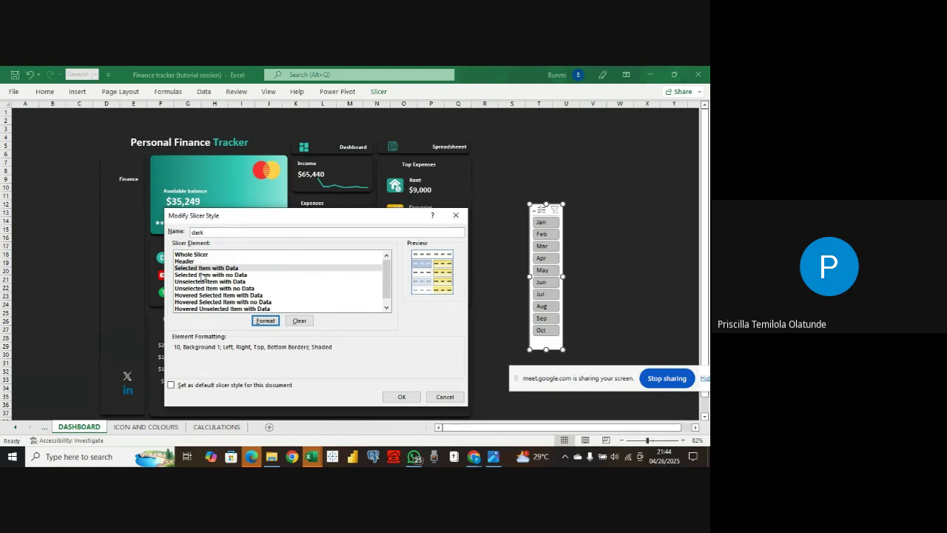
- Set the background fill of the dark style's Selected Item with Data element to black
{"action": "left_click", "coordinate": [204, 275]}
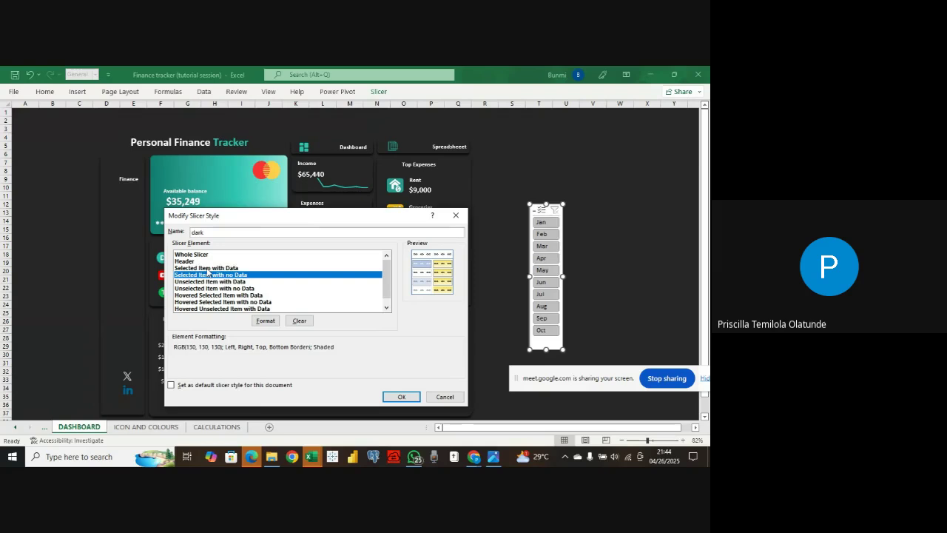
{"action": "left_click", "coordinate": [209, 267]}
{"action": "left_click", "coordinate": [265, 320]}
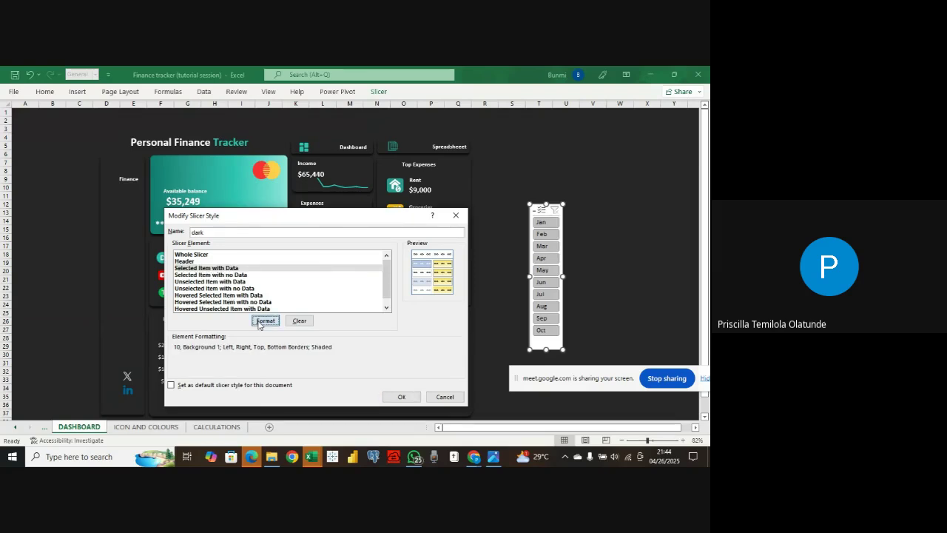
{"action": "left_click", "coordinate": [250, 192]}
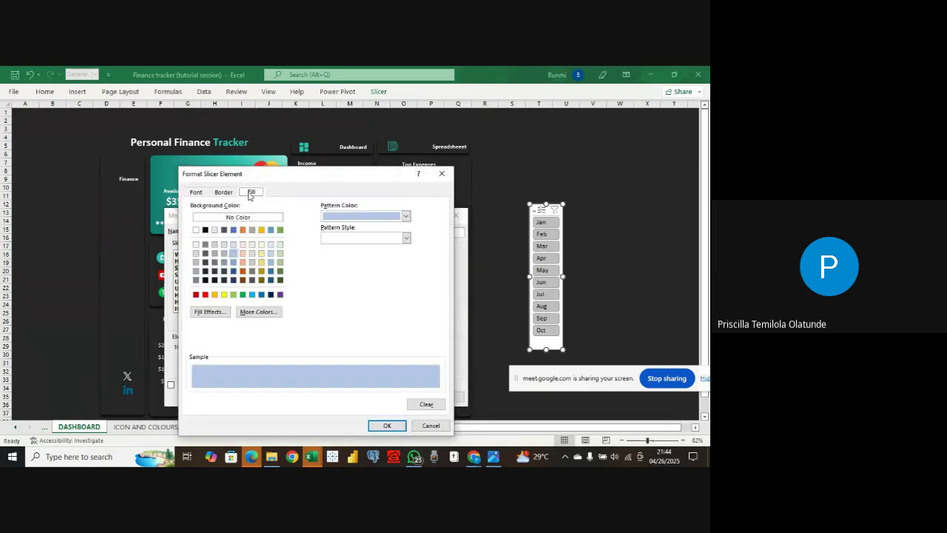
{"action": "left_click", "coordinate": [205, 230]}
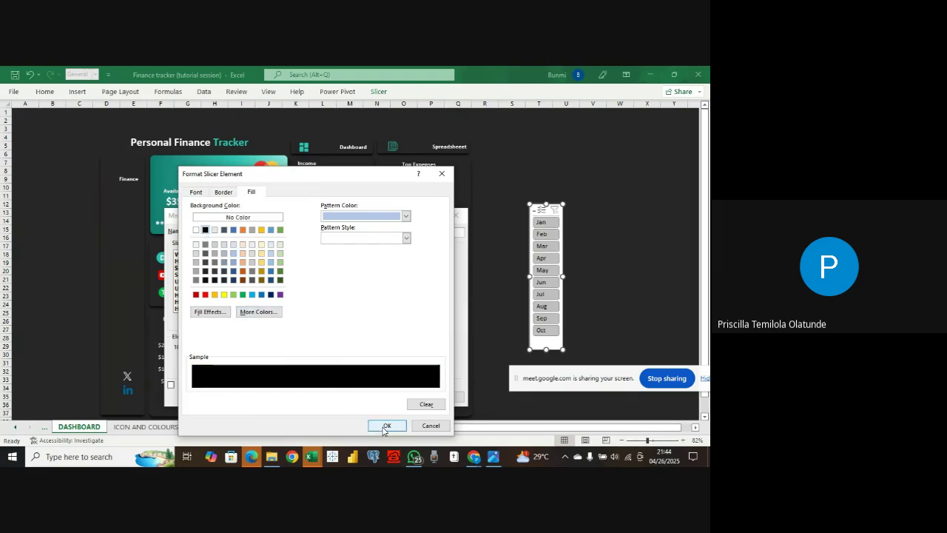
{"action": "left_click", "coordinate": [249, 192]}
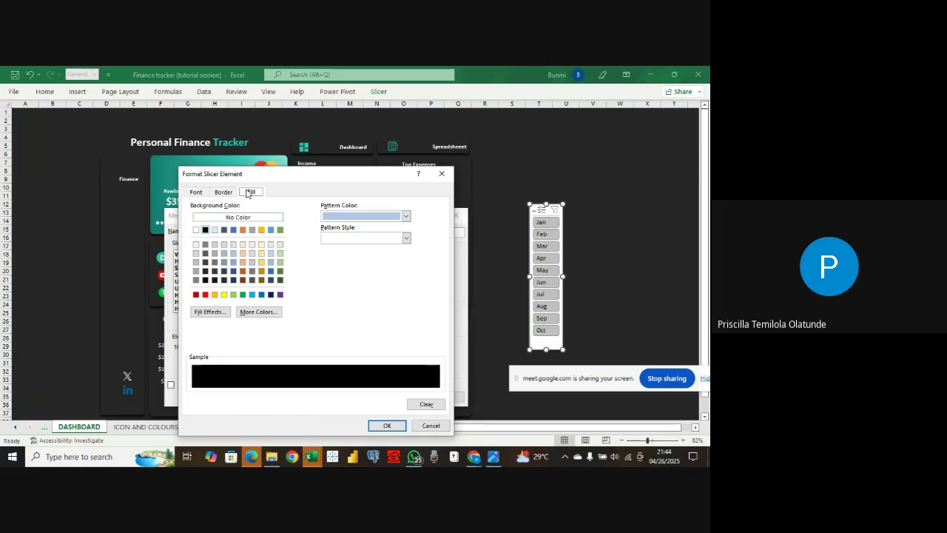
- Choose black as the border line color for the Selected Item with Data element, keep its black fill, and accept the formatting
{"action": "left_click", "coordinate": [226, 192]}
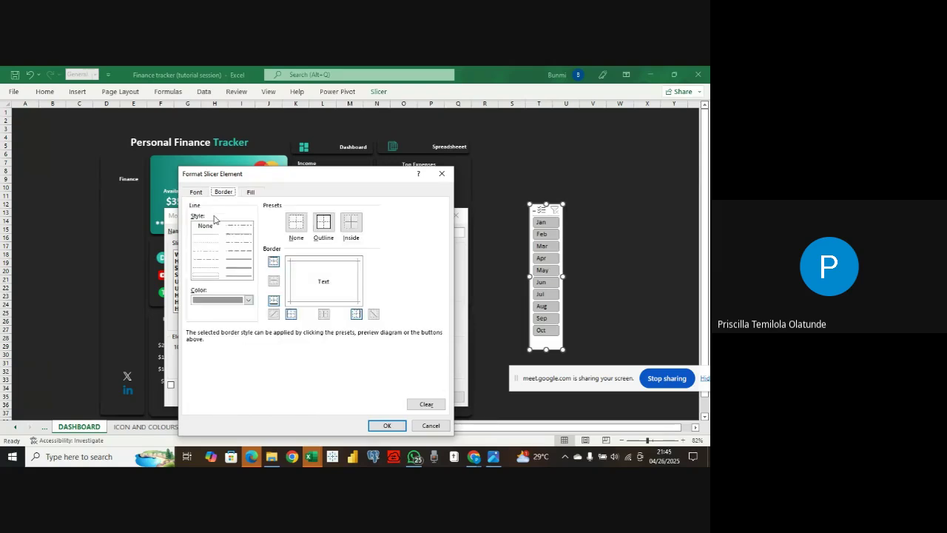
{"action": "left_click", "coordinate": [248, 300]}
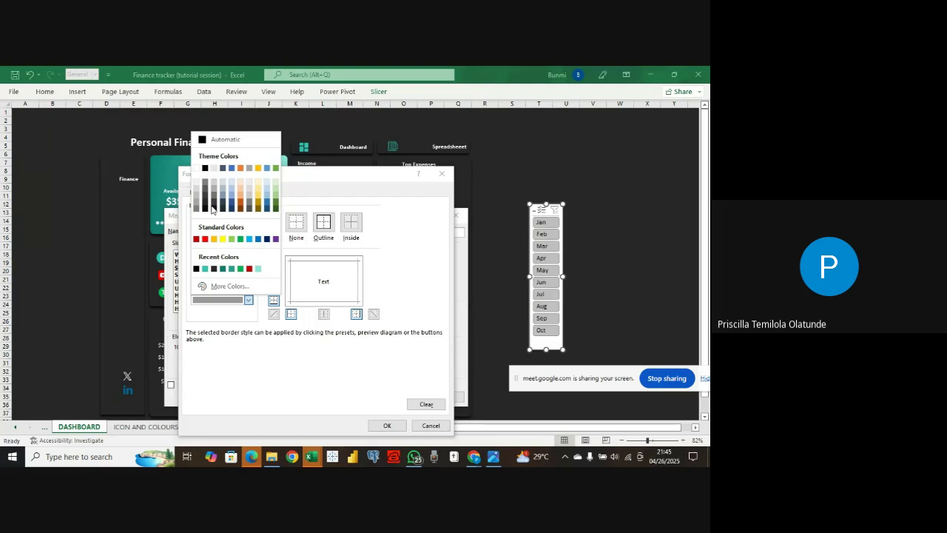
{"action": "left_click", "coordinate": [205, 168]}
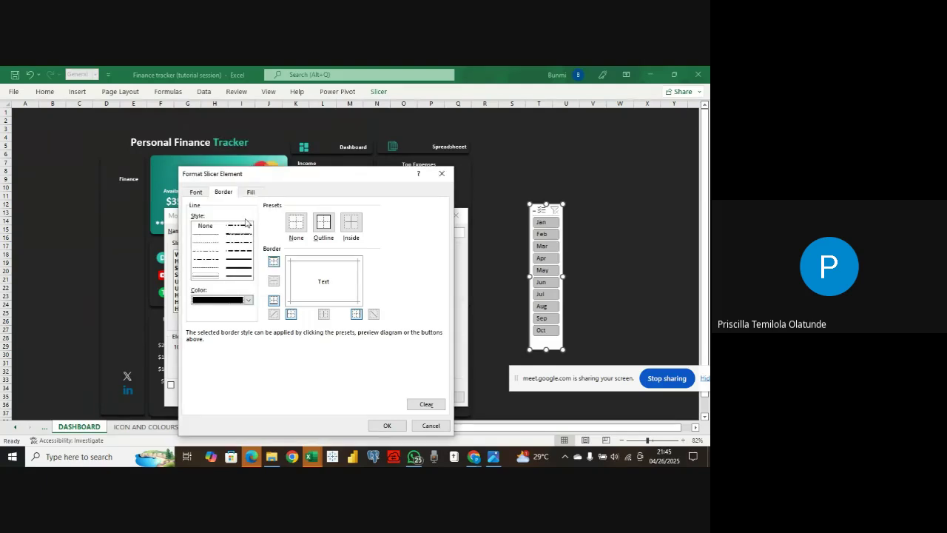
{"action": "left_click", "coordinate": [250, 192]}
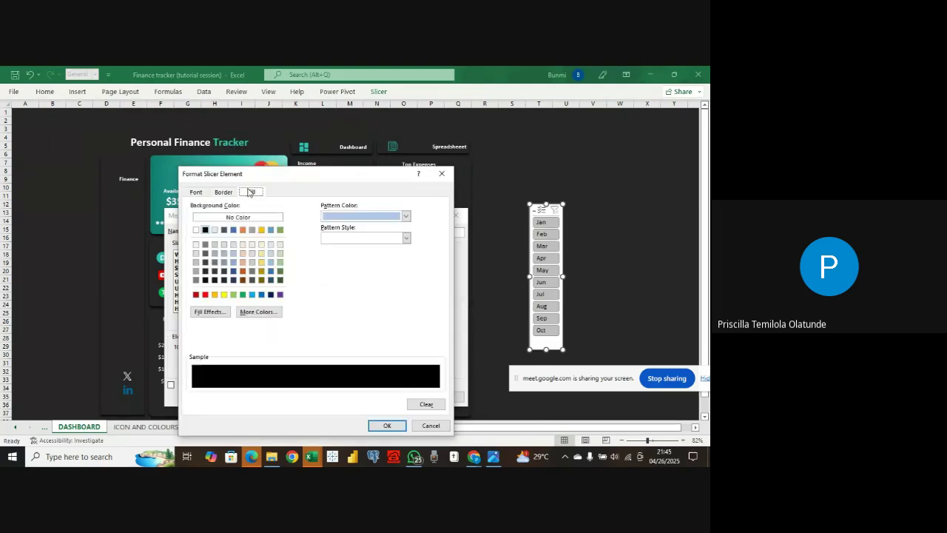
{"action": "left_click", "coordinate": [206, 232]}
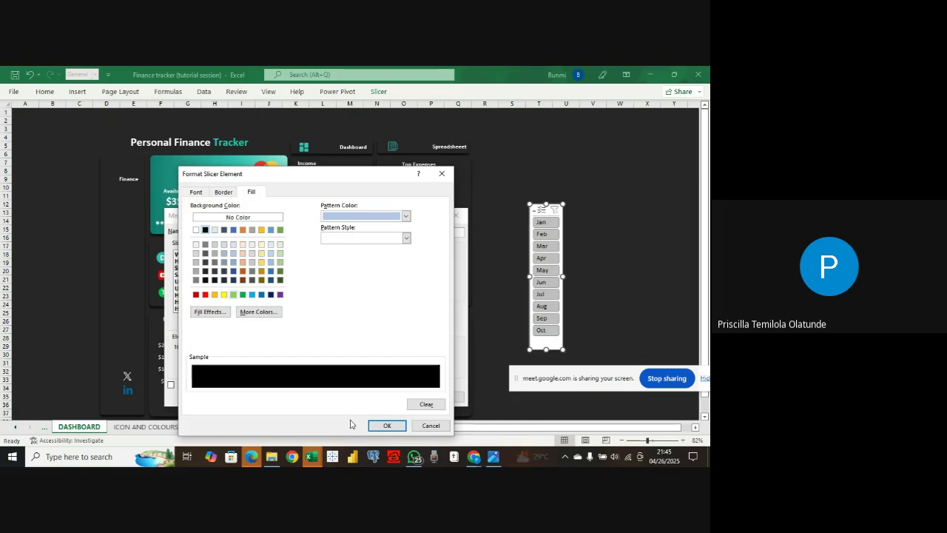
{"action": "left_click", "coordinate": [385, 426]}
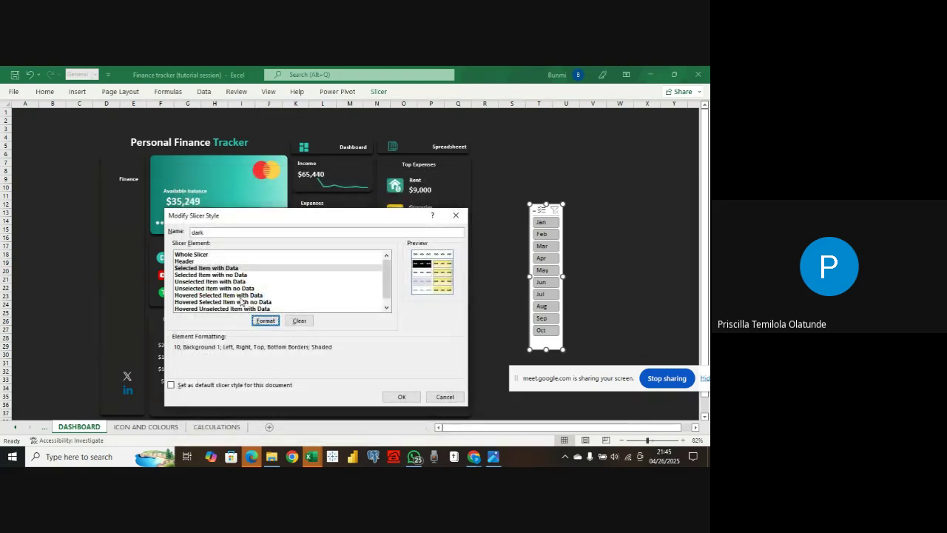
- Set the background fill of the dark style's Selected Item with no Data element to black and save the style
{"action": "left_click", "coordinate": [244, 274]}
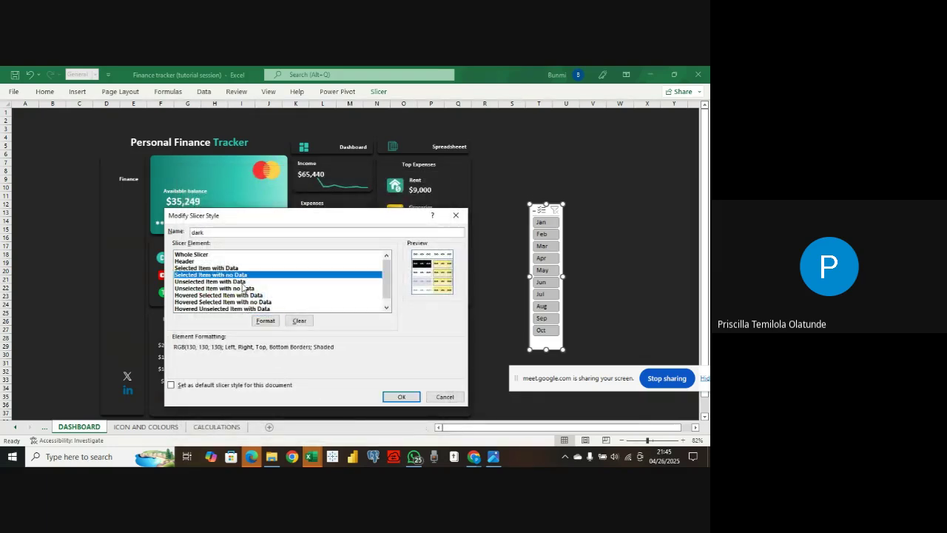
{"action": "left_click", "coordinate": [271, 321]}
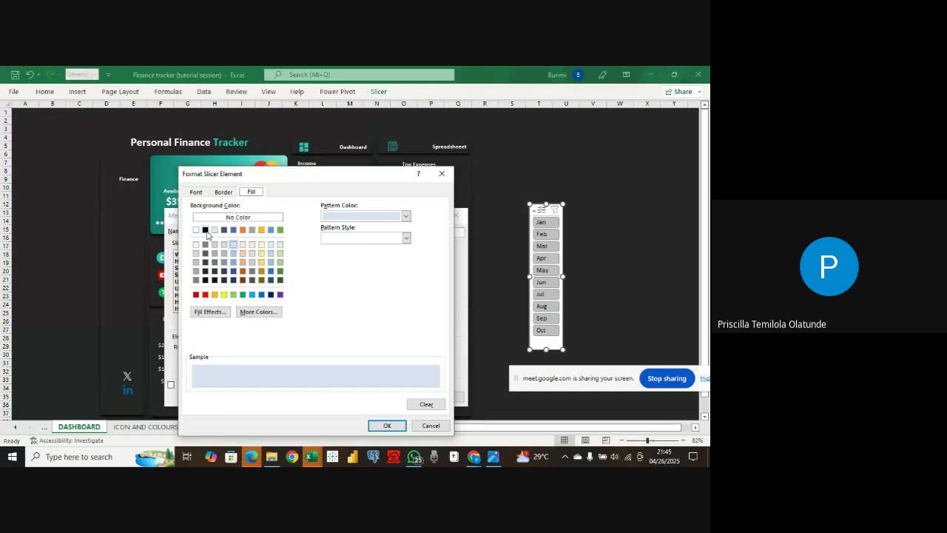
{"action": "left_click", "coordinate": [206, 230]}
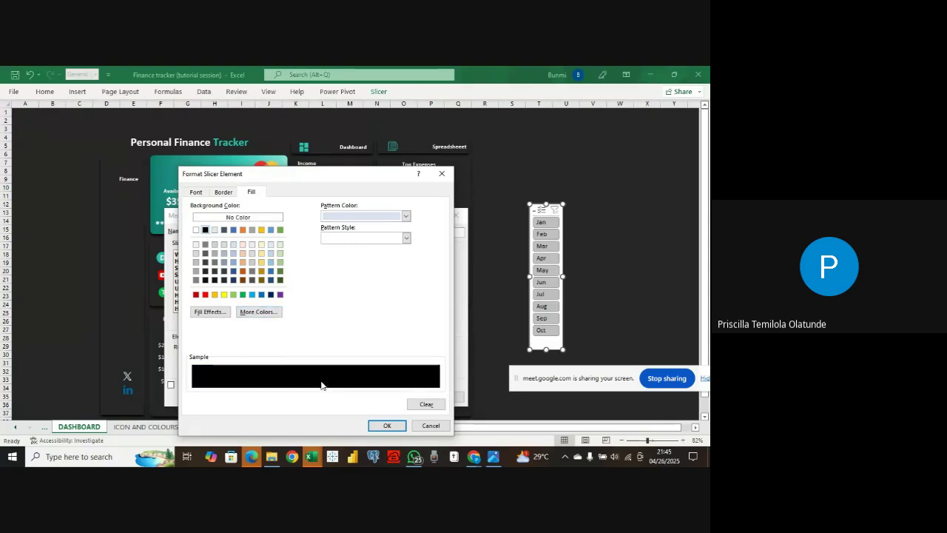
{"action": "left_click", "coordinate": [376, 427]}
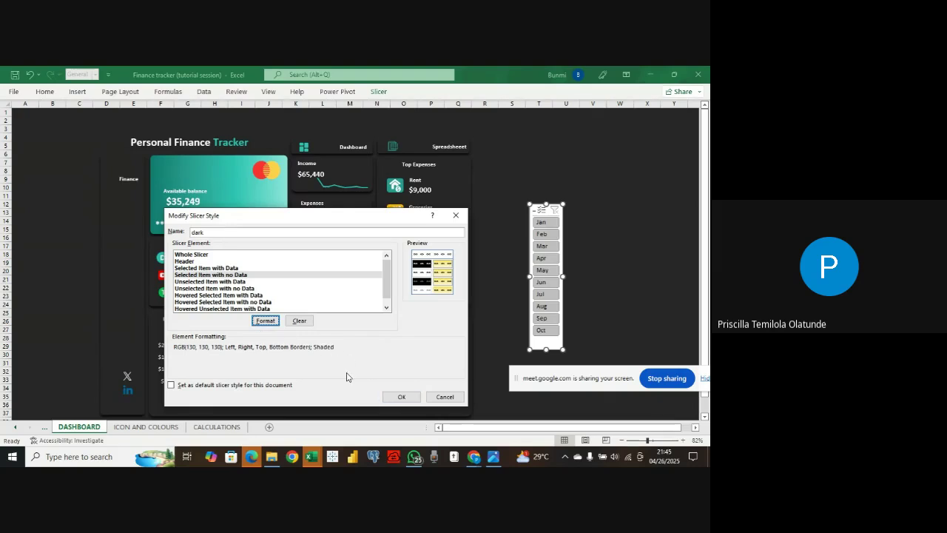
{"action": "left_click", "coordinate": [400, 397]}
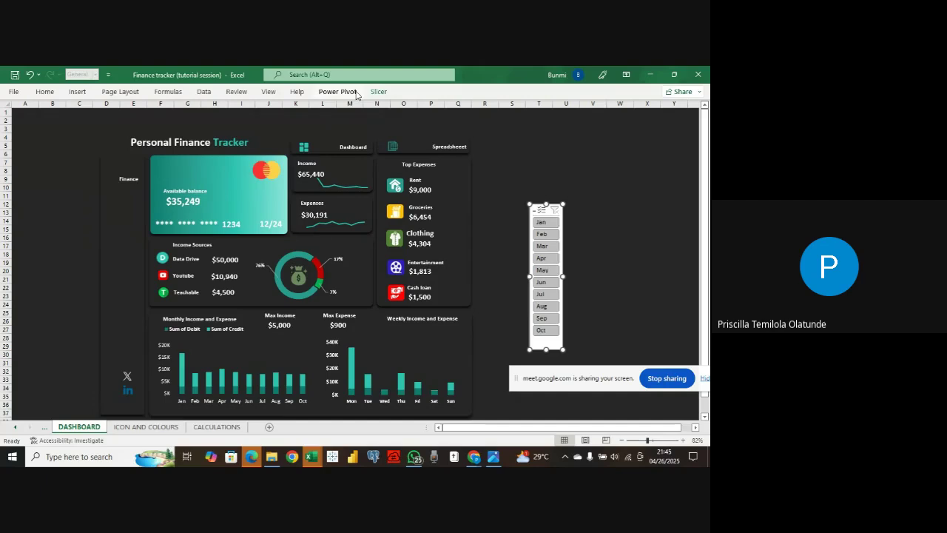
- Apply the custom dark style to the month slicer
{"action": "left_click", "coordinate": [377, 91]}
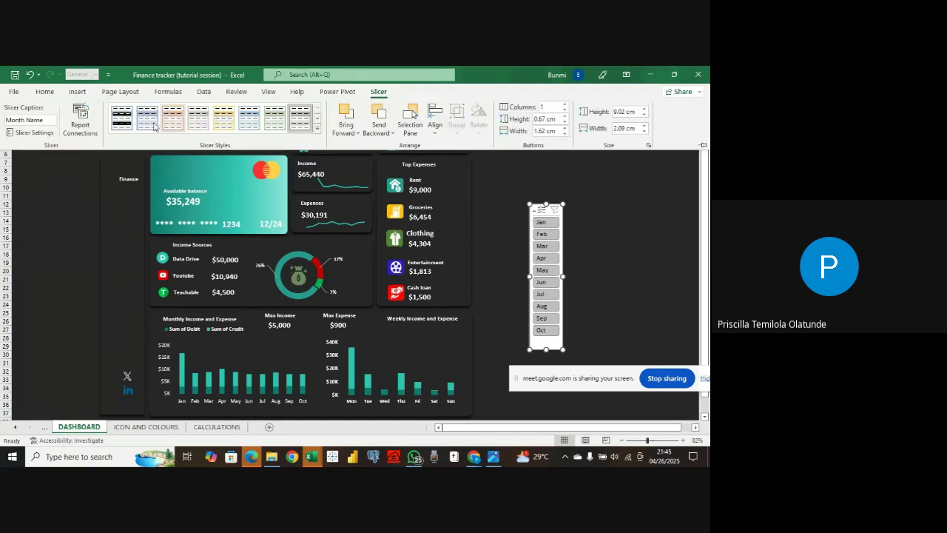
{"action": "left_click", "coordinate": [122, 122]}
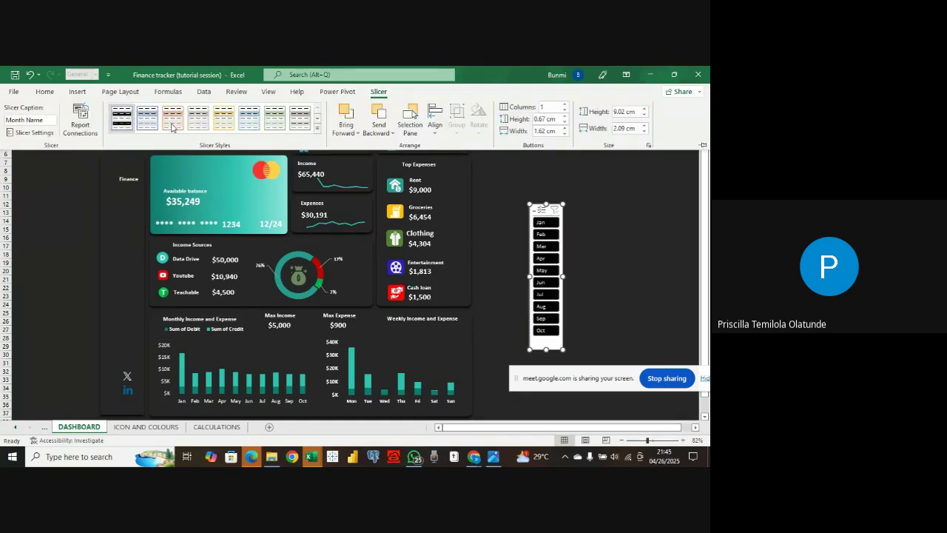
{"action": "left_click", "coordinate": [561, 227]}
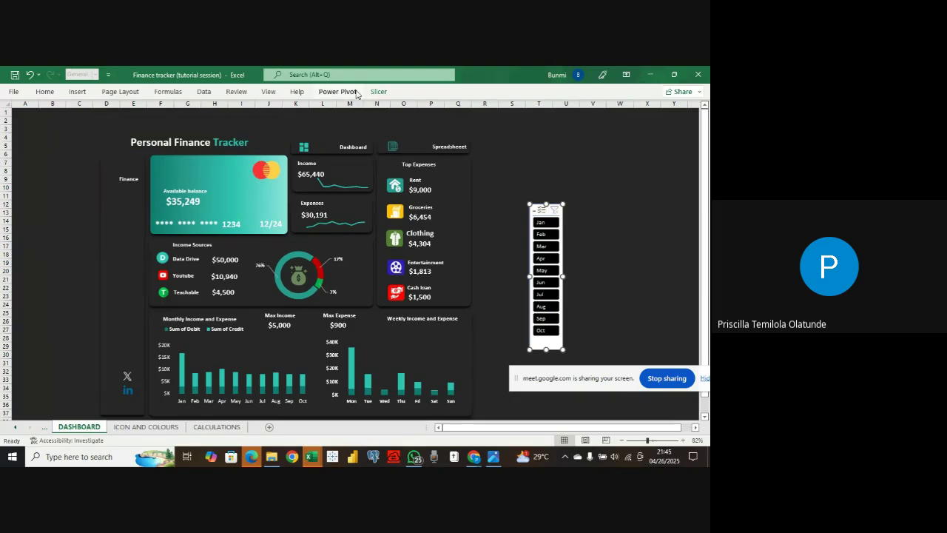
- Modify the dark style, choosing black as the border line color for its Selected Item with Data element, and save the style
{"action": "left_click", "coordinate": [378, 91]}
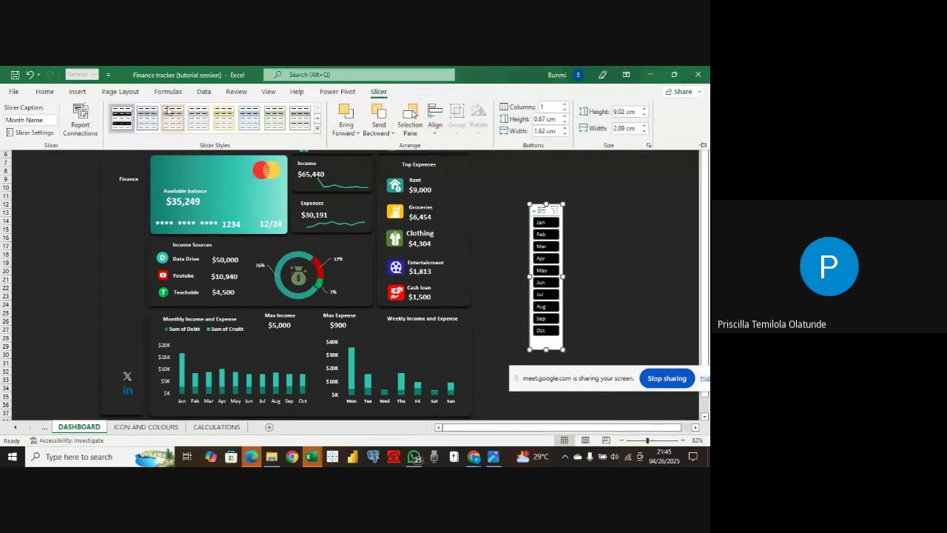
{"action": "right_click", "coordinate": [112, 111]}
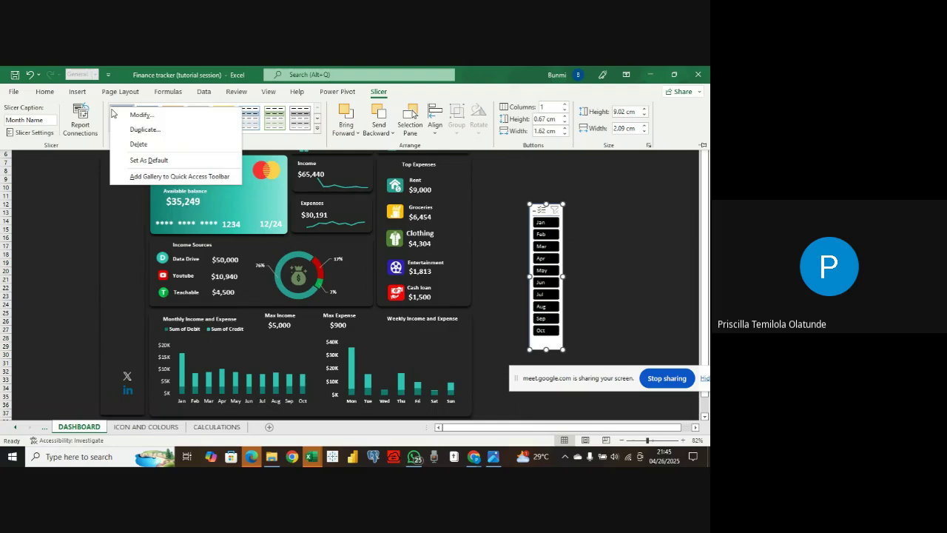
{"action": "left_click", "coordinate": [133, 112]}
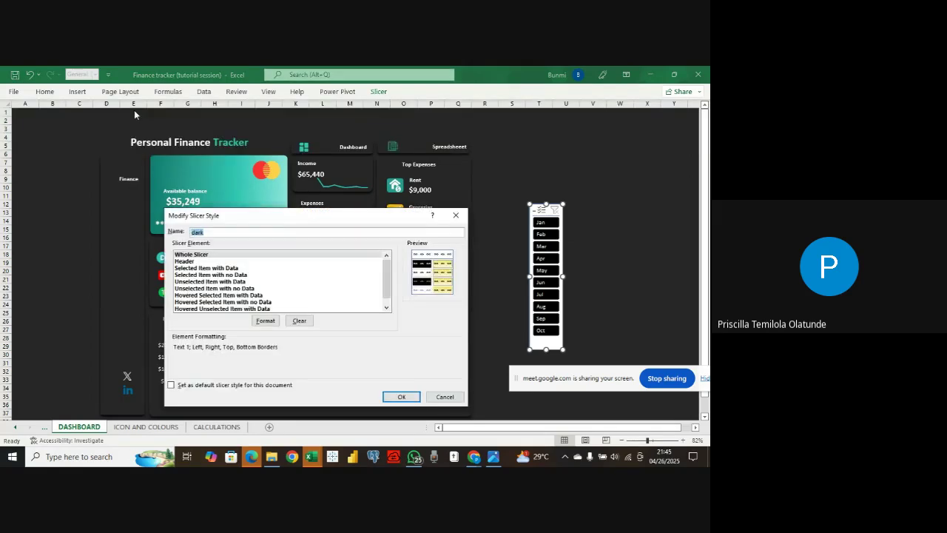
{"action": "left_click", "coordinate": [221, 281]}
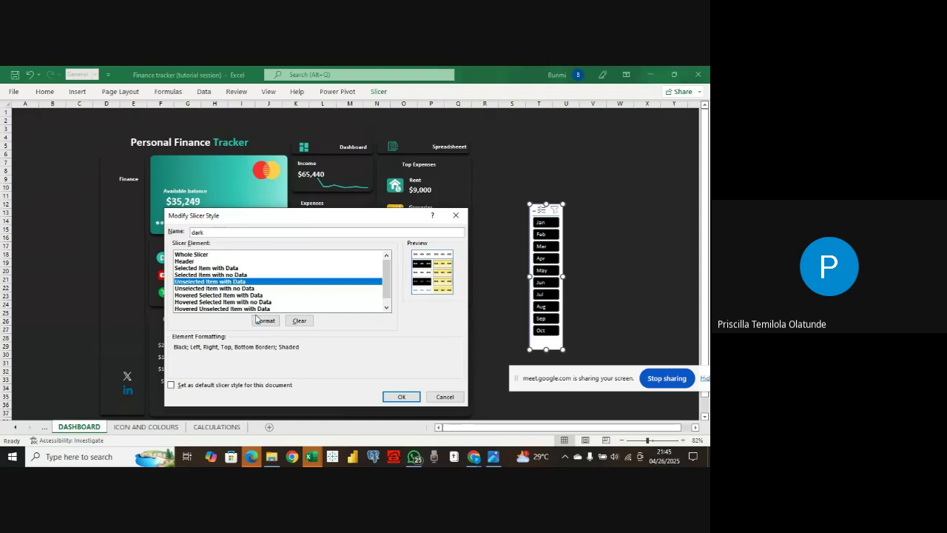
{"action": "left_click", "coordinate": [237, 263]}
{"action": "left_click", "coordinate": [236, 268]}
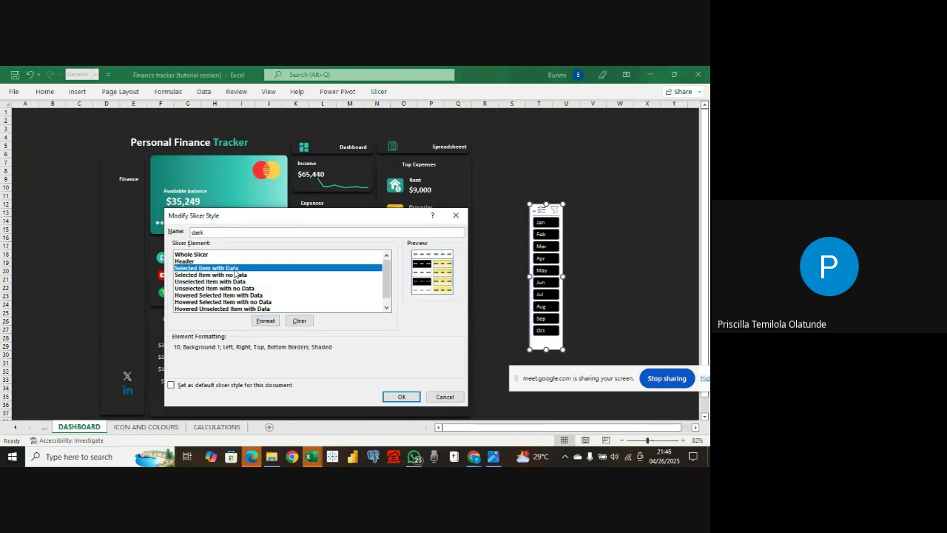
{"action": "left_click", "coordinate": [265, 321]}
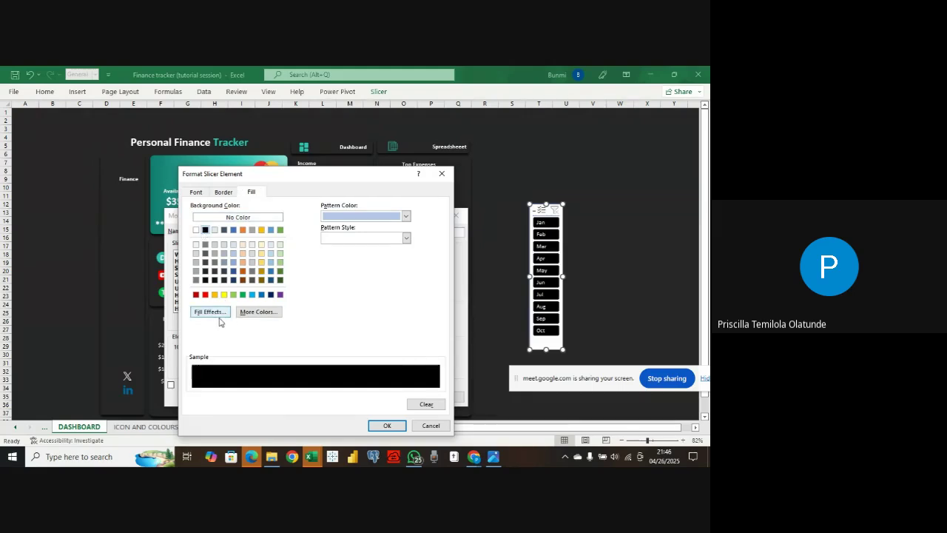
{"action": "left_click", "coordinate": [224, 192]}
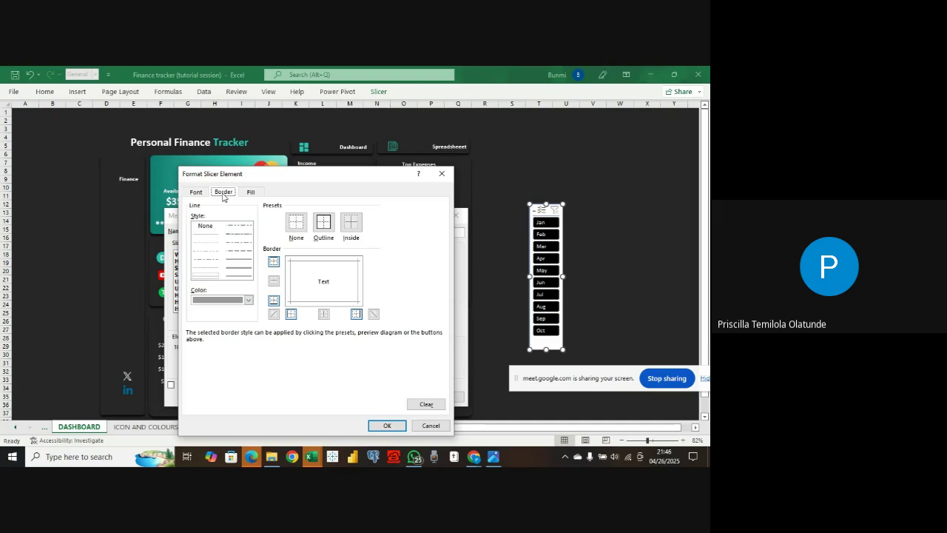
{"action": "left_click", "coordinate": [248, 300]}
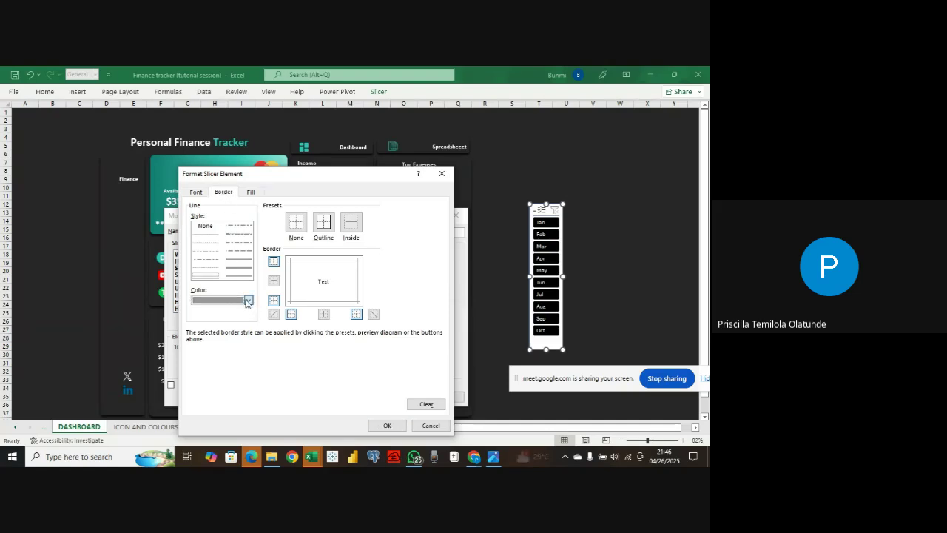
{"action": "left_click", "coordinate": [196, 269]}
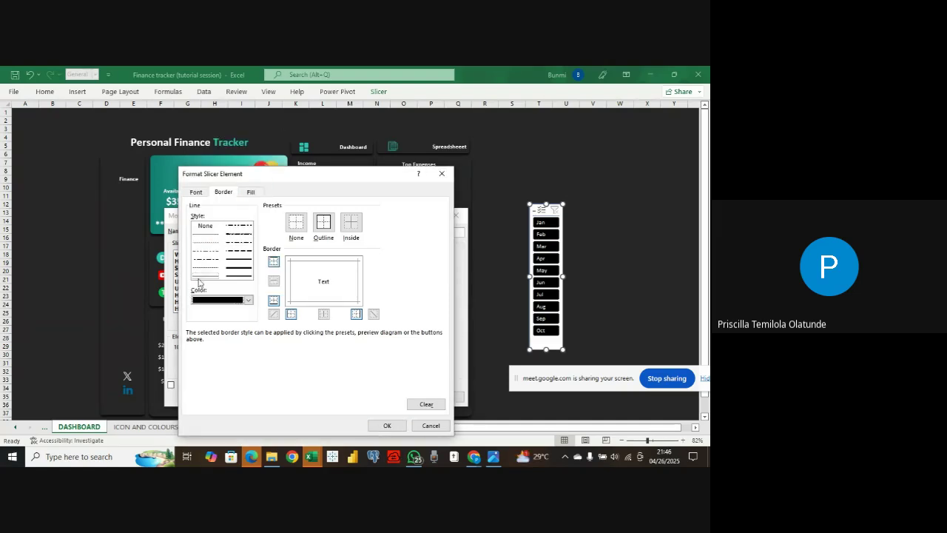
{"action": "left_click", "coordinate": [373, 425]}
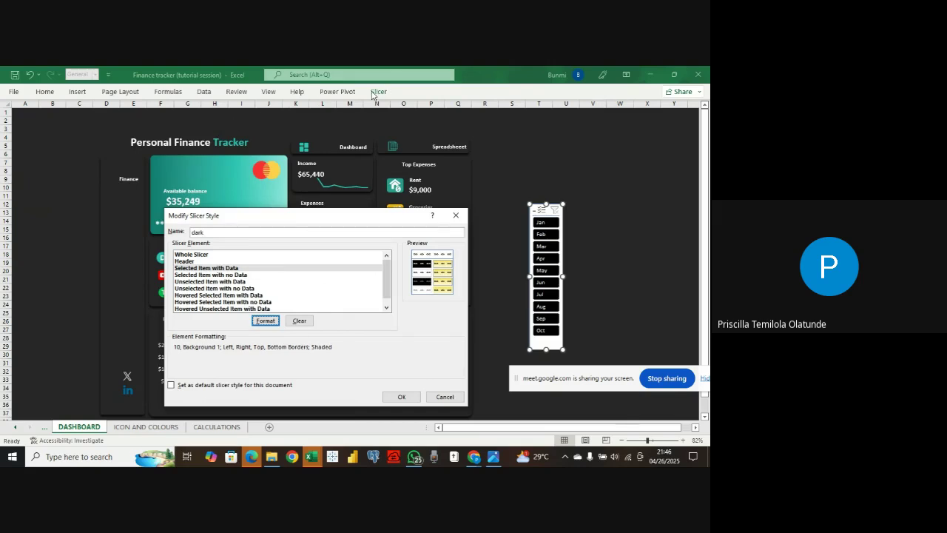
{"action": "left_click", "coordinate": [387, 396]}
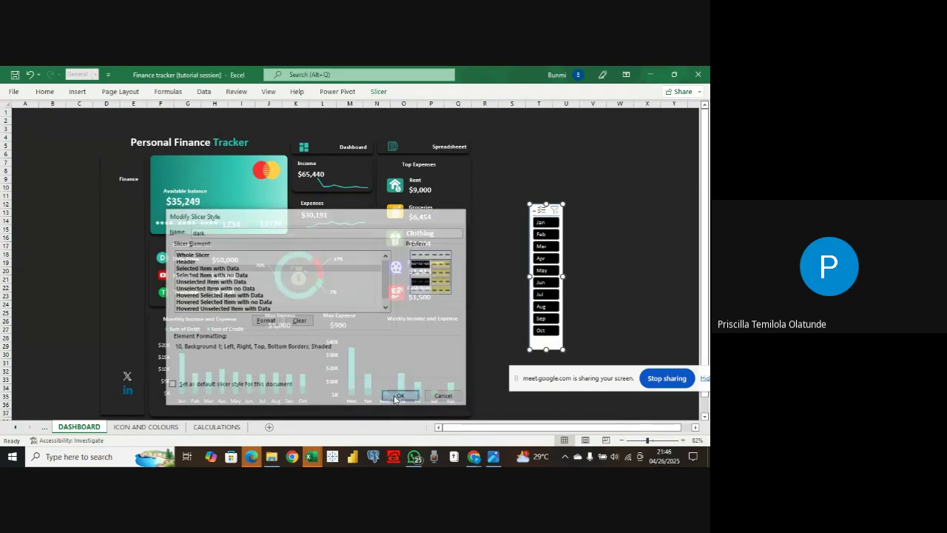
{"action": "left_click", "coordinate": [376, 91]}
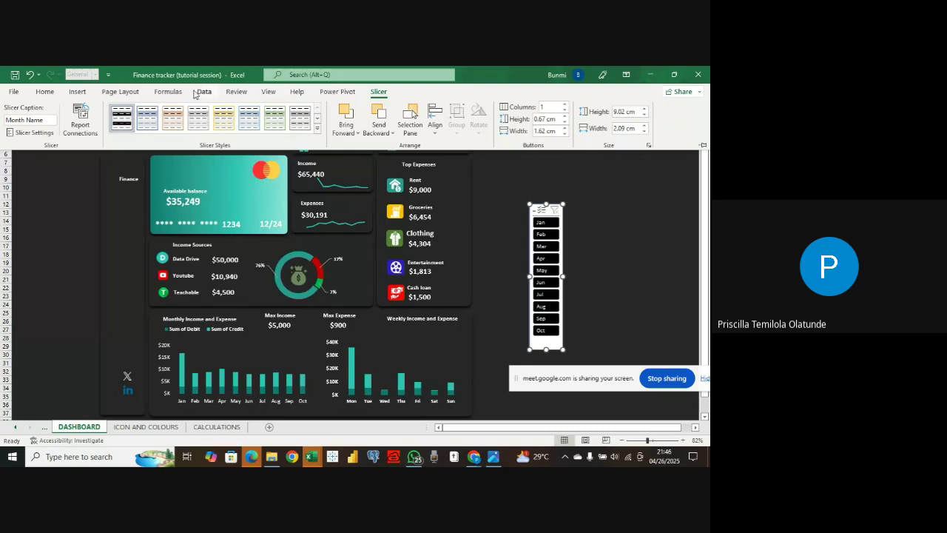
{"action": "right_click", "coordinate": [122, 115]}
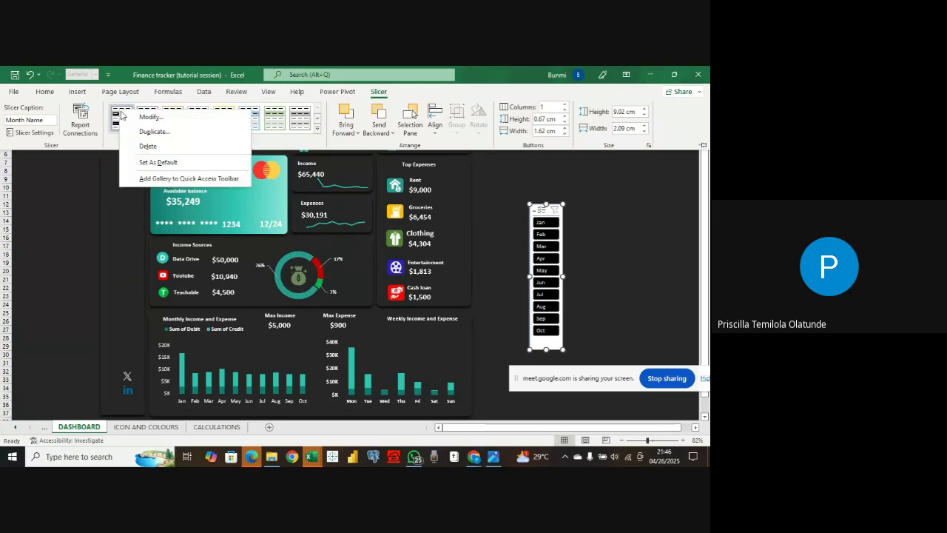
{"action": "left_click", "coordinate": [164, 118]}
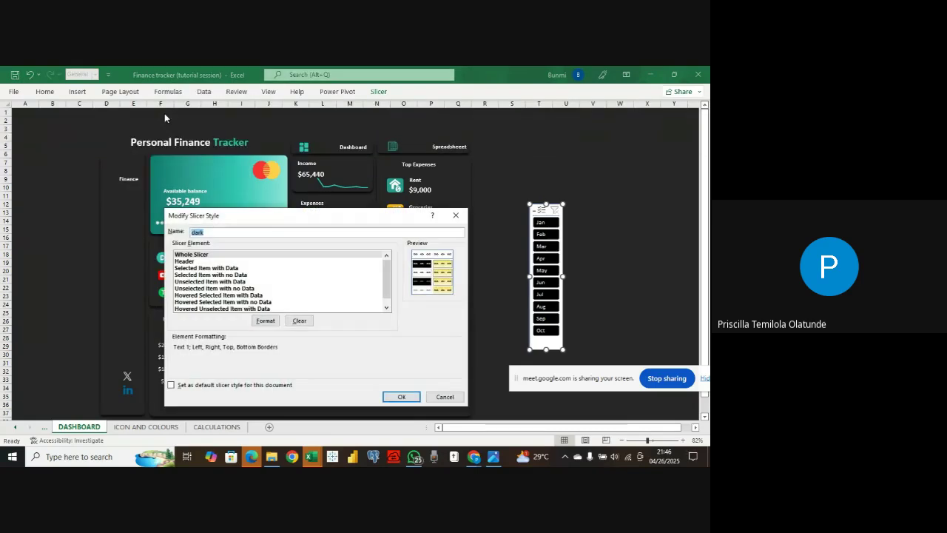
{"action": "left_click", "coordinate": [198, 281]}
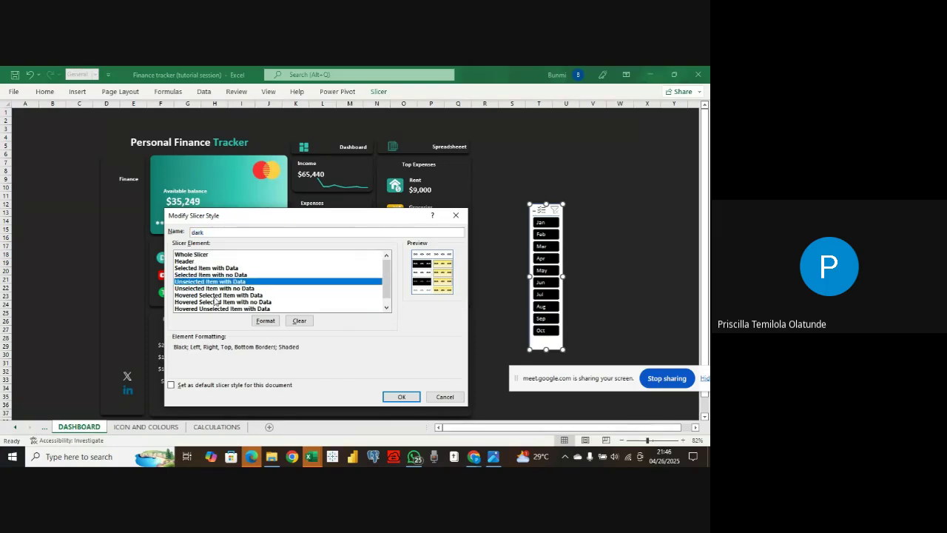
{"action": "left_click", "coordinate": [264, 321]}
{"action": "left_click", "coordinate": [221, 193]}
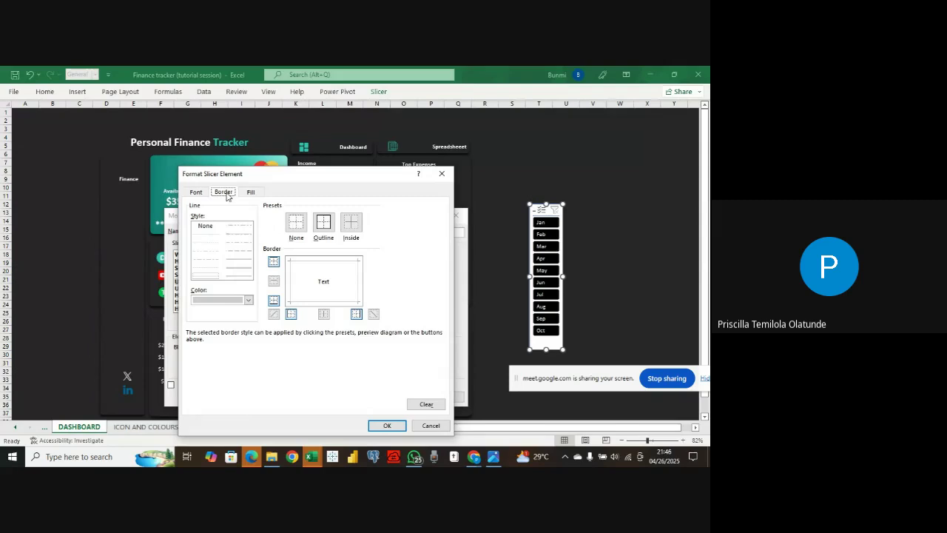
{"action": "left_click", "coordinate": [250, 193]}
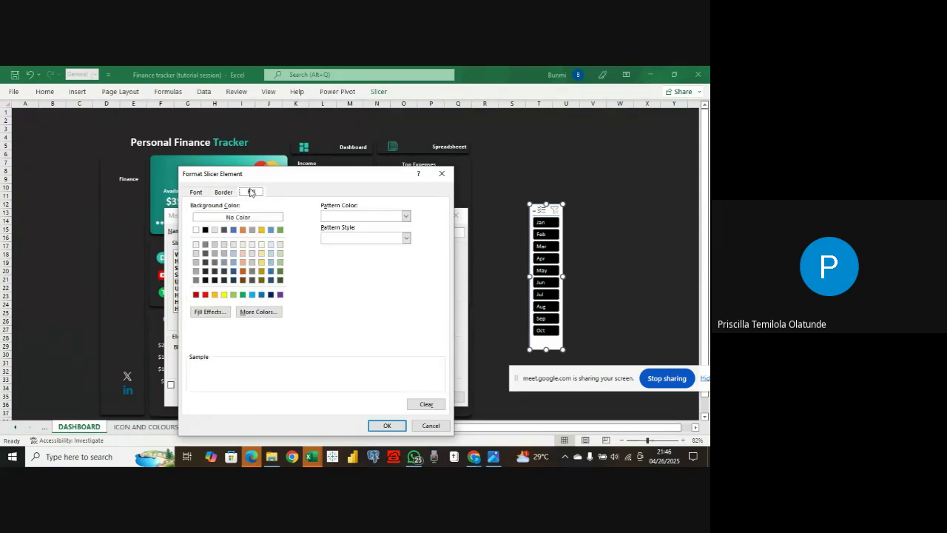
{"action": "left_click", "coordinate": [207, 231]}
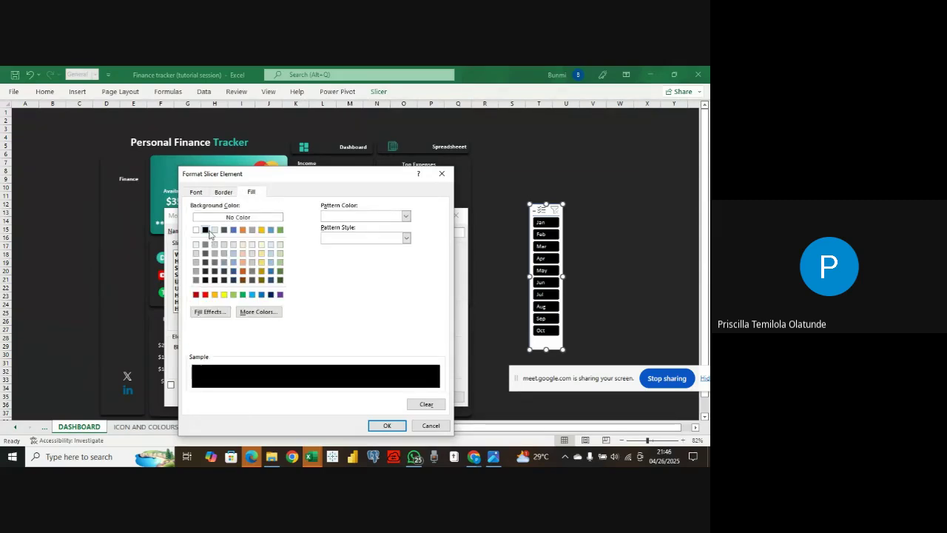
{"action": "left_click", "coordinate": [379, 426]}
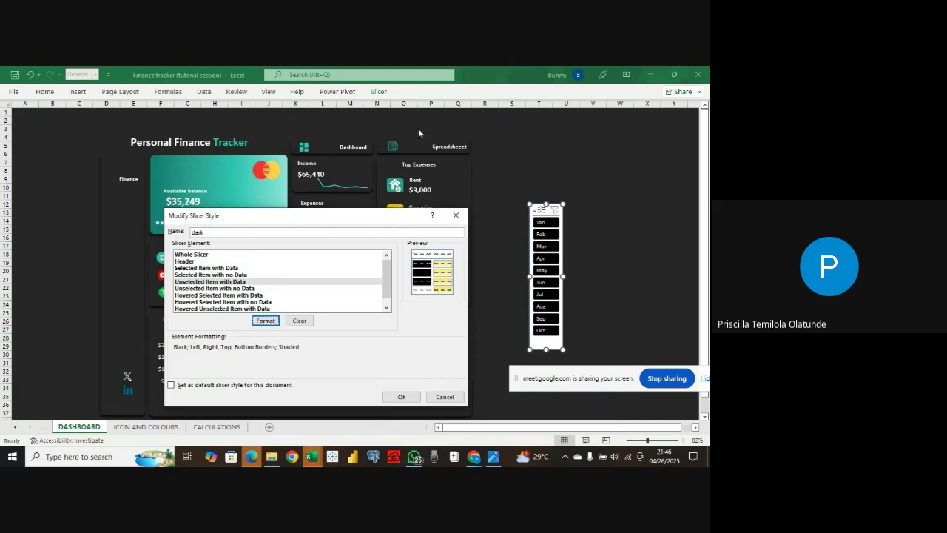
{"action": "left_click", "coordinate": [455, 215]}
- Narrow the month slicer to a width of about 2 cm and move it into the sidebar between the Finance label and the social icons
{"action": "left_click", "coordinate": [378, 91]}
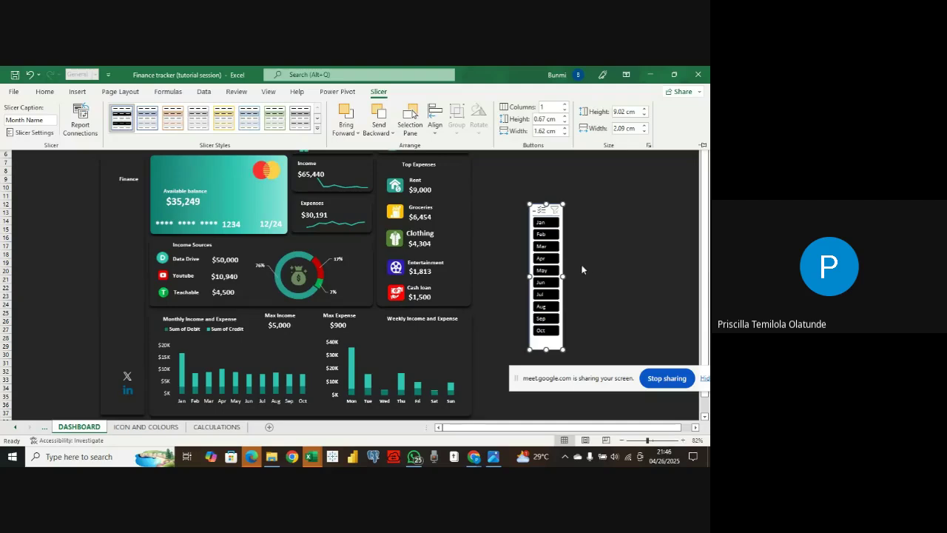
{"action": "key", "text": "ctrl+F1"}
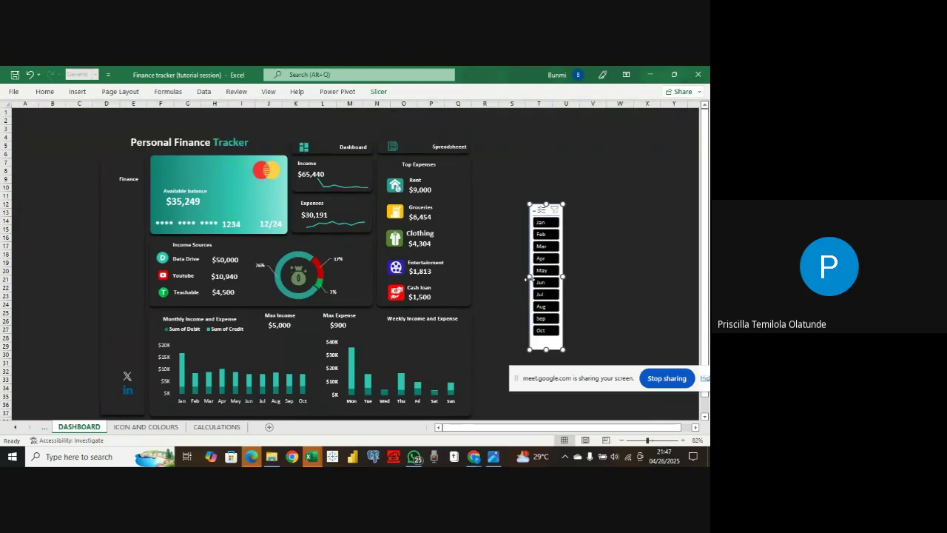
{"action": "left_click_drag", "start_coordinate": [531, 278], "coordinate": [533, 277]}
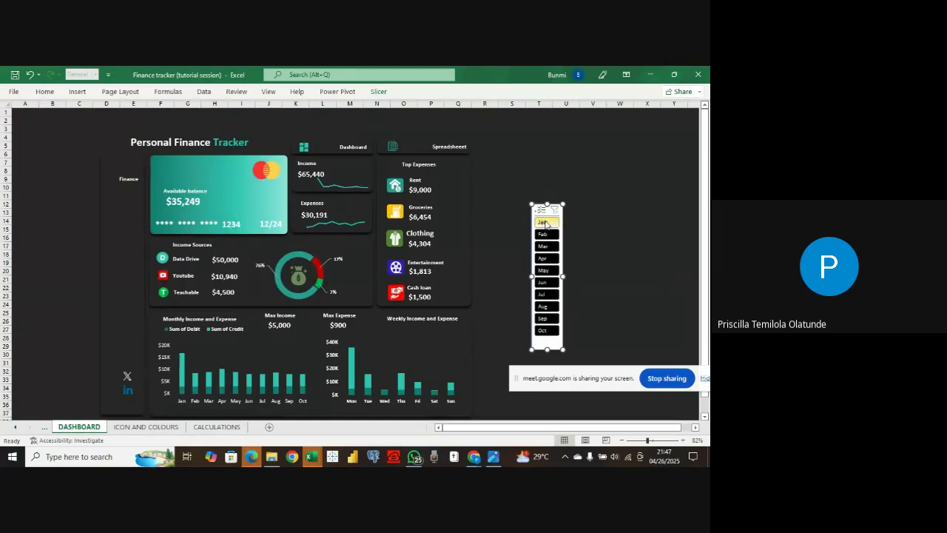
{"action": "left_click_drag", "start_coordinate": [557, 225], "coordinate": [140, 224]}
{"action": "right_click", "coordinate": [140, 219]}
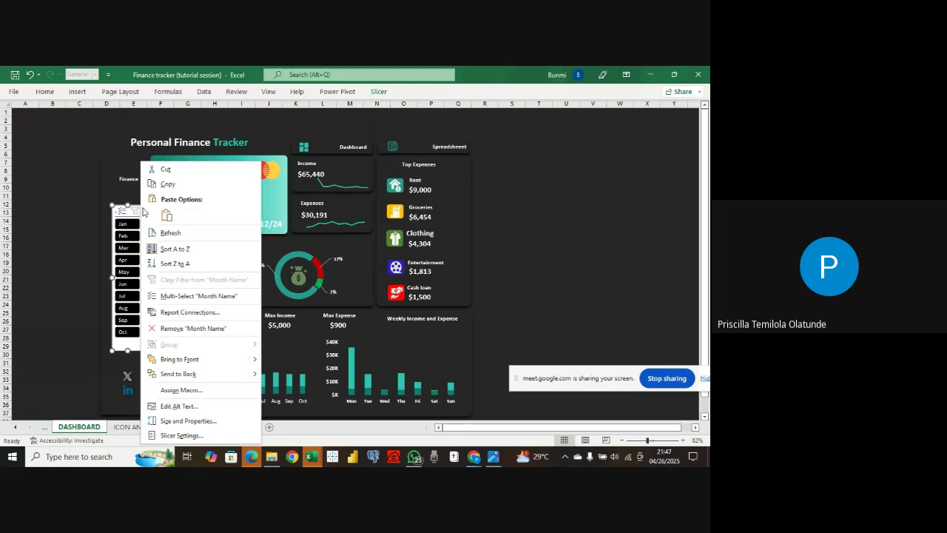
- Modify the dark slicer style, setting the Whole Slicer element's background fill to black, and save the style
{"action": "left_click", "coordinate": [389, 92]}
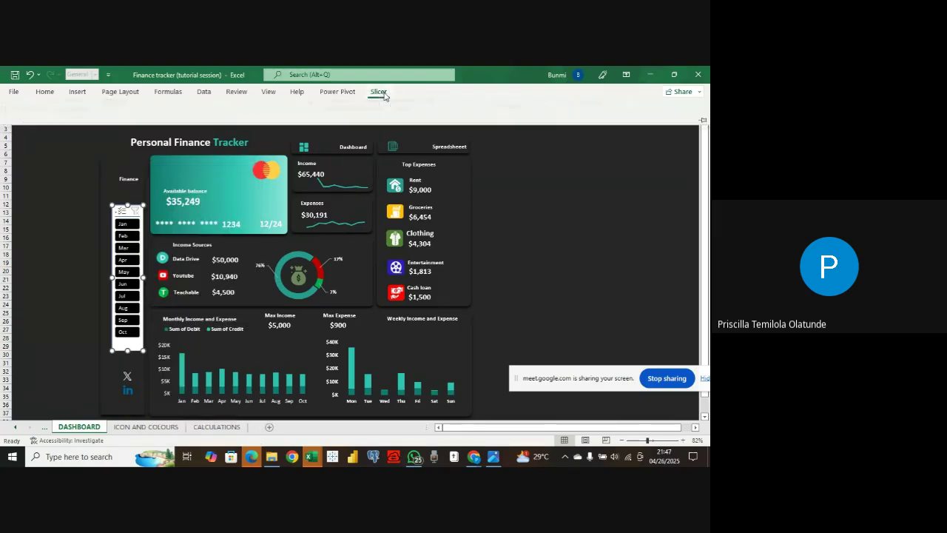
{"action": "right_click", "coordinate": [125, 117]}
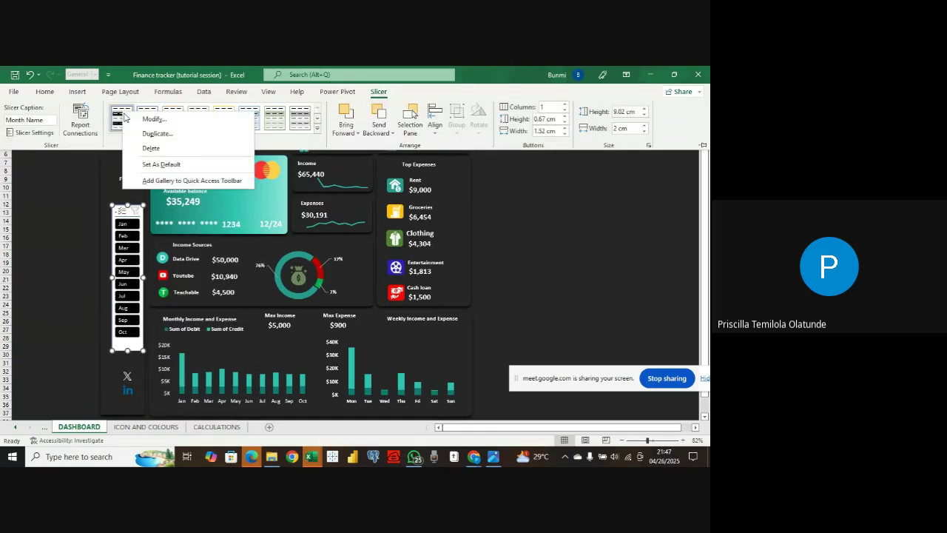
{"action": "left_click", "coordinate": [154, 119]}
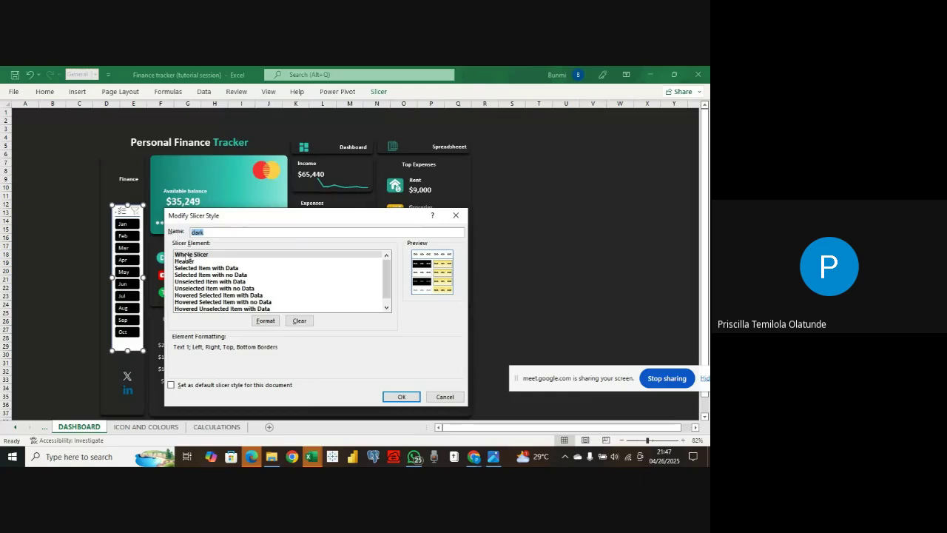
{"action": "scroll", "coordinate": [210, 289], "scroll_direction": "down", "scroll_amount": 1}
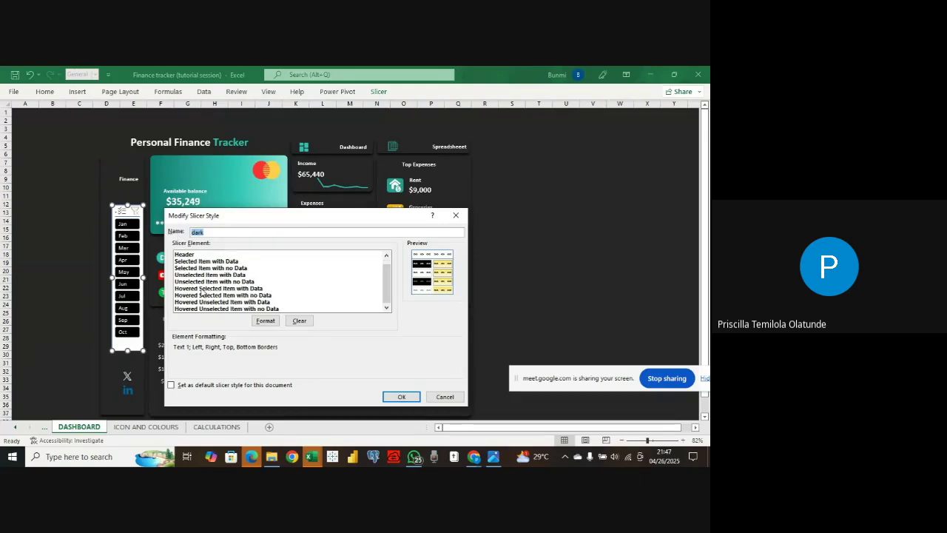
{"action": "scroll", "coordinate": [201, 293], "scroll_direction": "up", "scroll_amount": 1}
{"action": "left_click", "coordinate": [202, 268]}
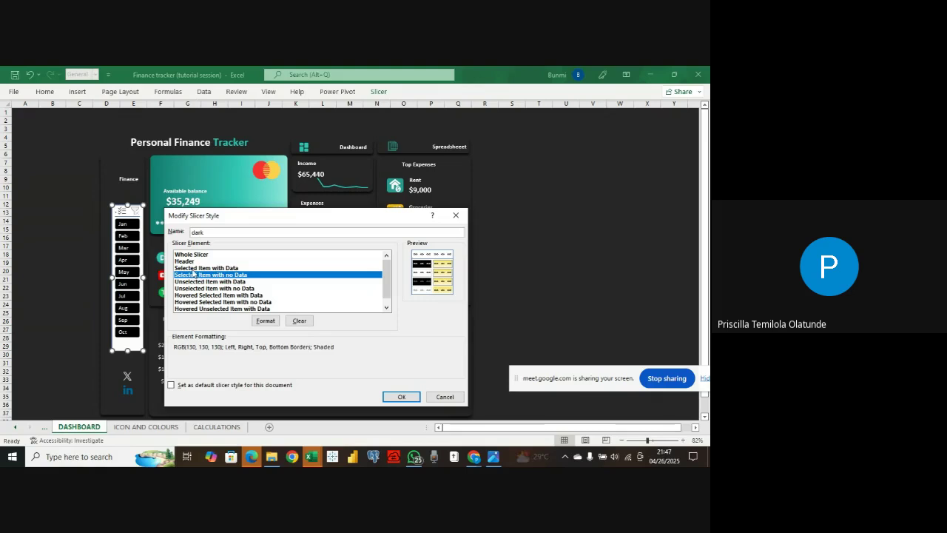
{"action": "left_click", "coordinate": [200, 259]}
{"action": "left_click", "coordinate": [200, 255]}
{"action": "left_click", "coordinate": [265, 320]}
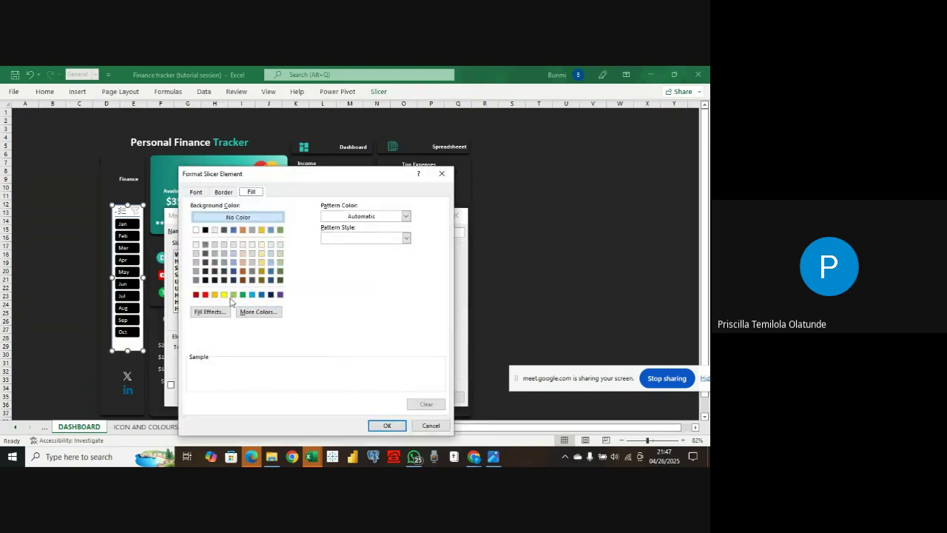
{"action": "left_click", "coordinate": [205, 230]}
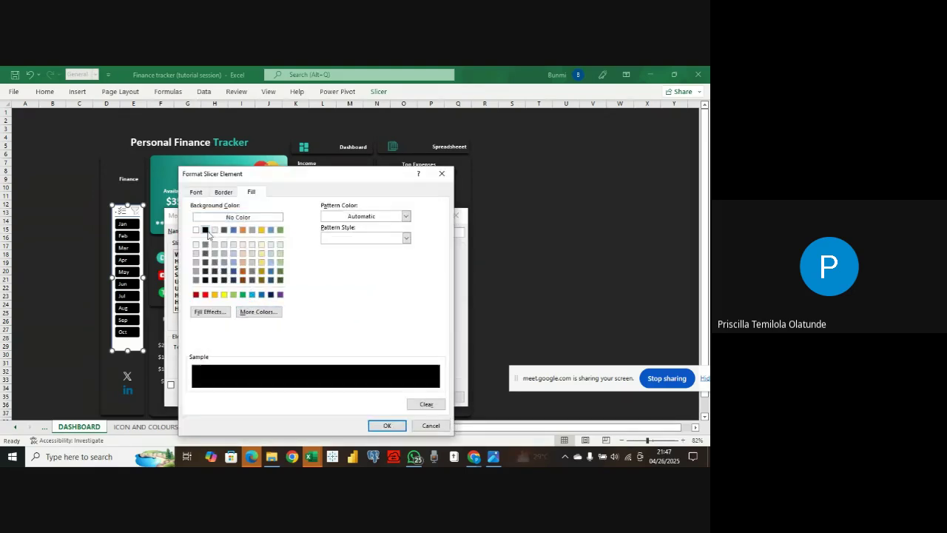
{"action": "left_click", "coordinate": [387, 425]}
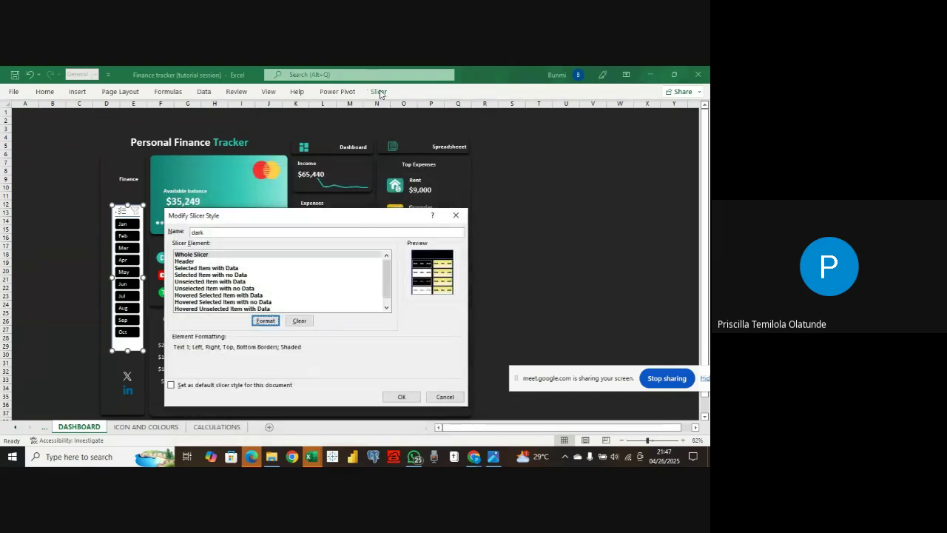
{"action": "left_click", "coordinate": [400, 396]}
{"action": "left_click", "coordinate": [380, 92]}
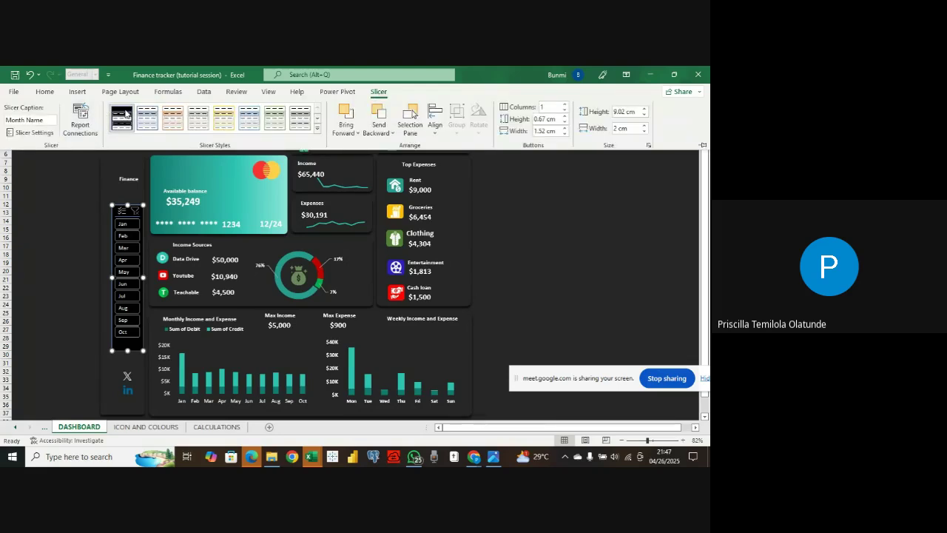
{"action": "left_click", "coordinate": [130, 196]}
{"action": "left_click", "coordinate": [130, 197]}
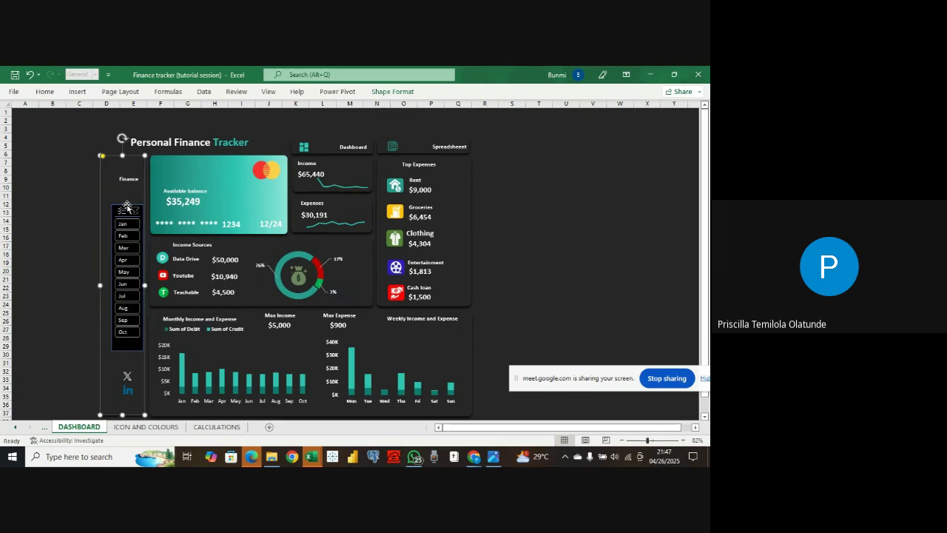
{"action": "left_click", "coordinate": [126, 205]}
{"action": "key", "text": "Tab"}
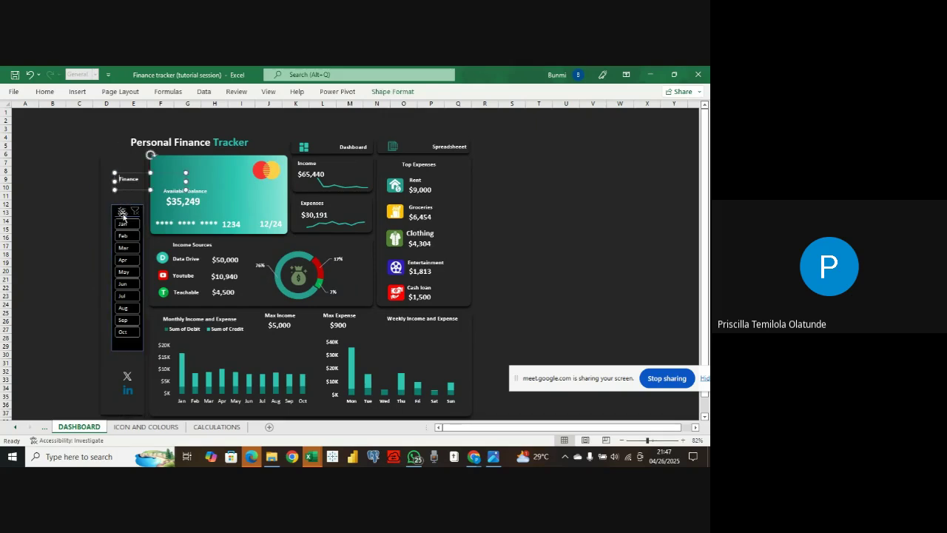
{"action": "left_click", "coordinate": [129, 204]}
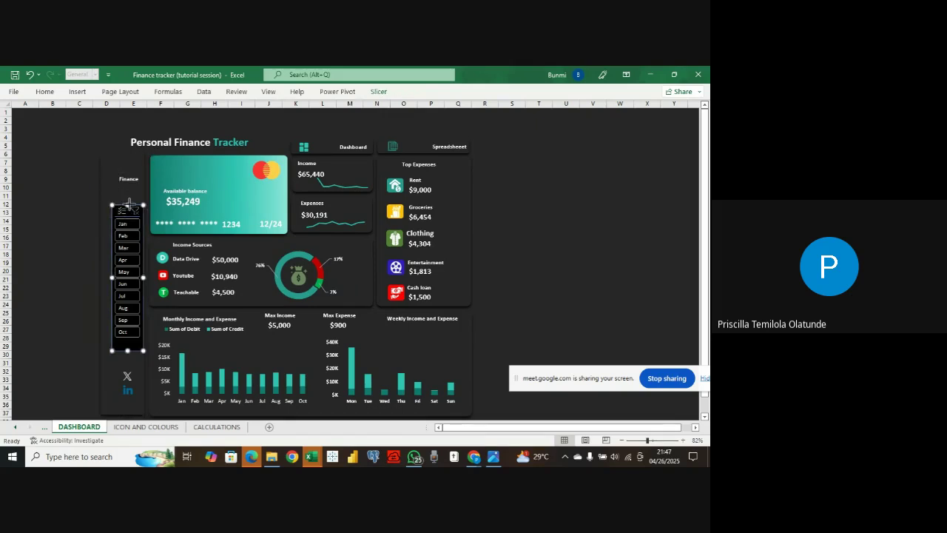
{"action": "right_click", "coordinate": [130, 205]}
- Try to make the dark style's Whole Slicer border black by choosing black as its line color, and save the style
{"action": "left_click", "coordinate": [378, 91]}
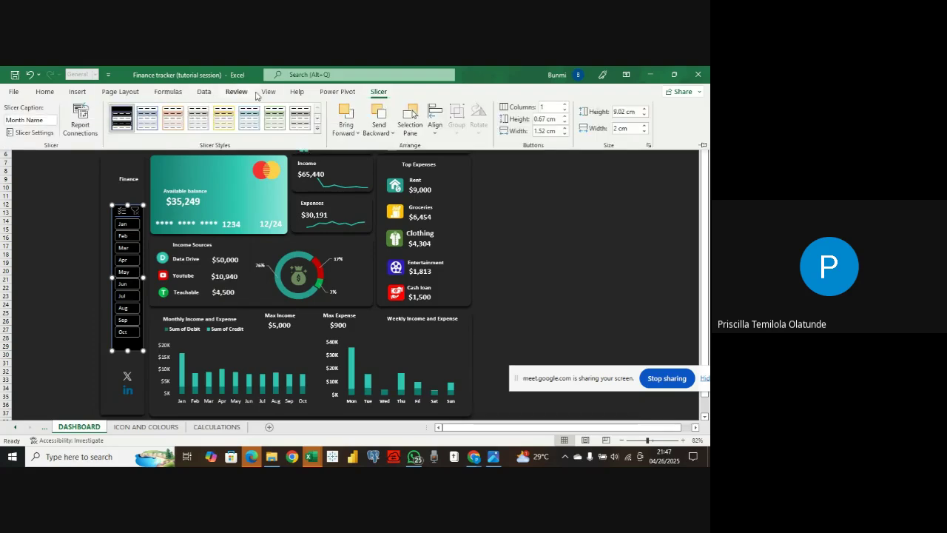
{"action": "right_click", "coordinate": [376, 97]}
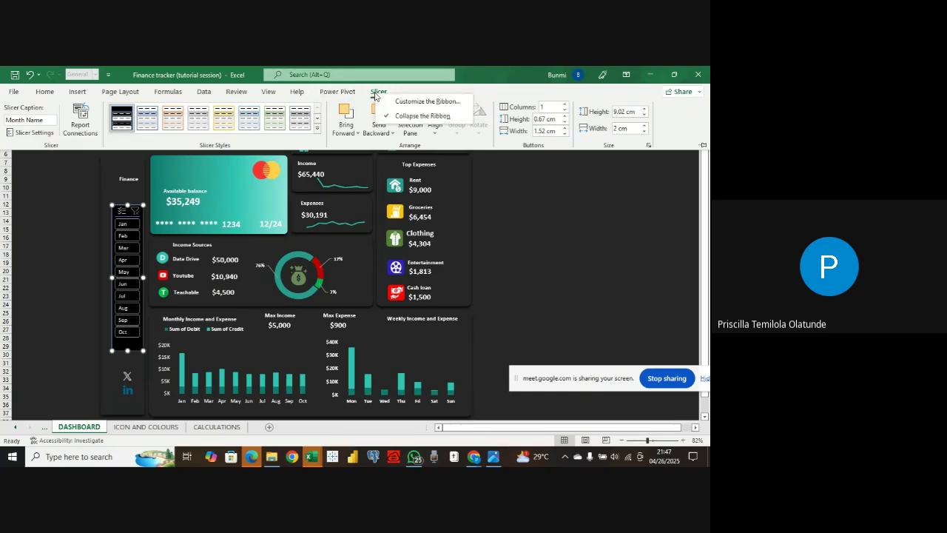
{"action": "right_click", "coordinate": [128, 125]}
{"action": "right_click", "coordinate": [126, 123]}
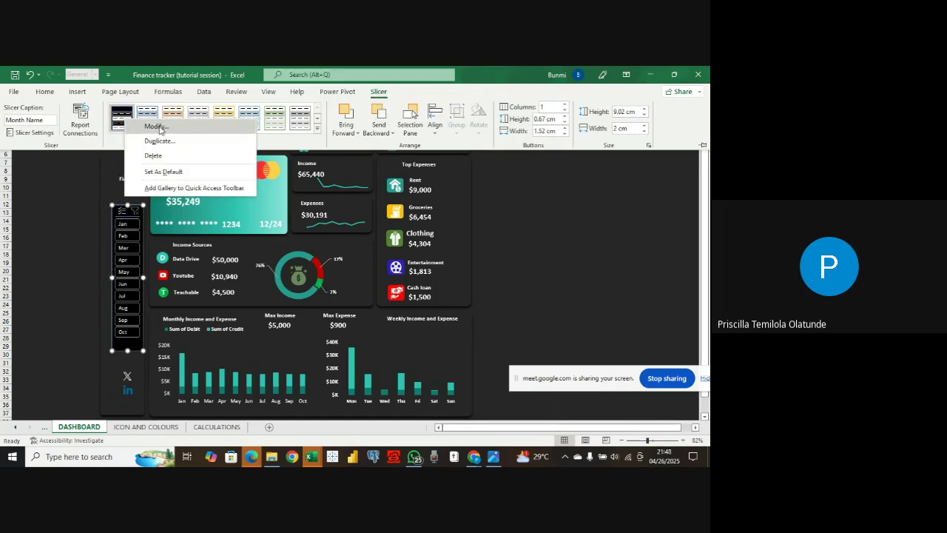
{"action": "left_click", "coordinate": [157, 127]}
{"action": "left_click", "coordinate": [184, 261]}
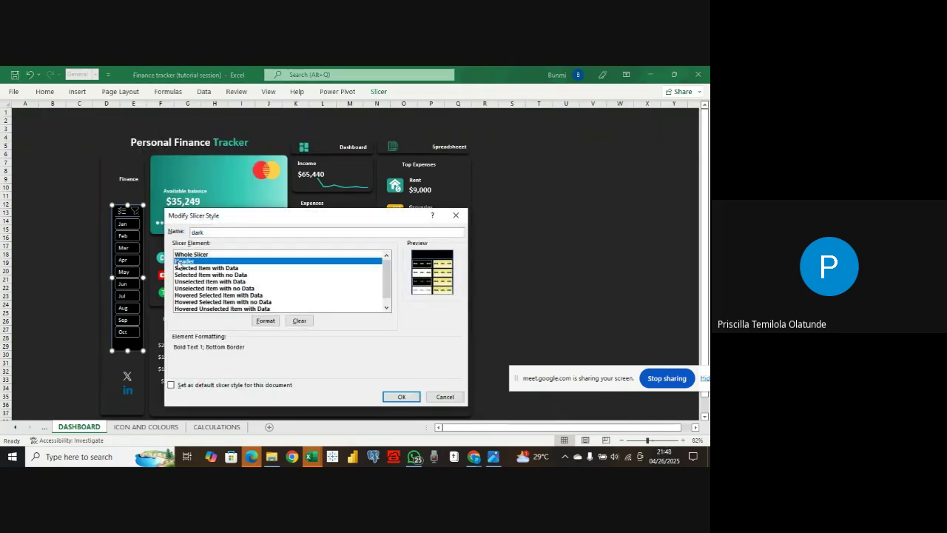
{"action": "left_click", "coordinate": [197, 254]}
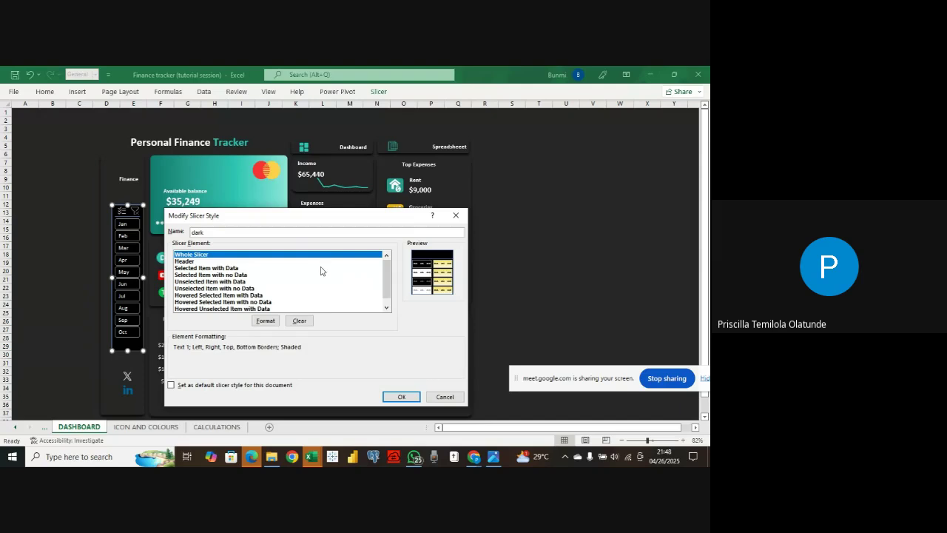
{"action": "left_click", "coordinate": [265, 320]}
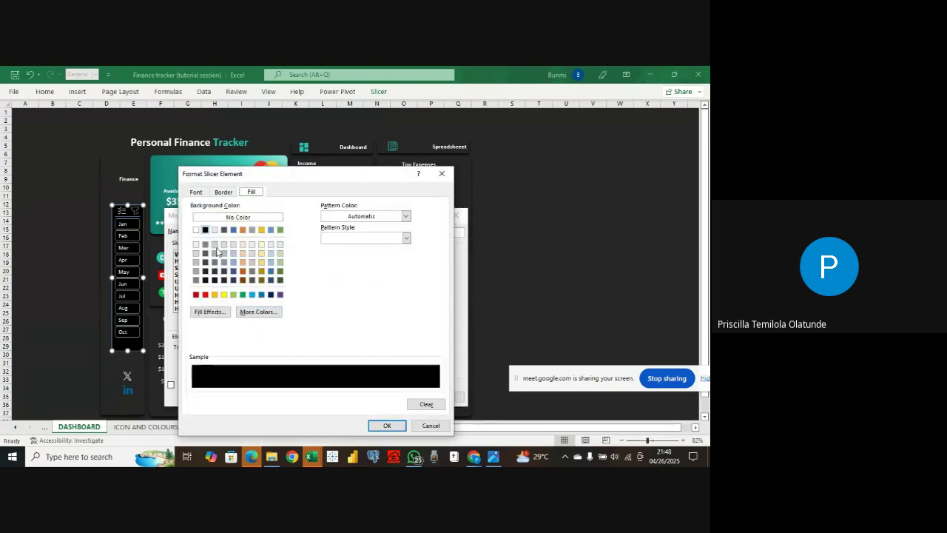
{"action": "left_click", "coordinate": [225, 193]}
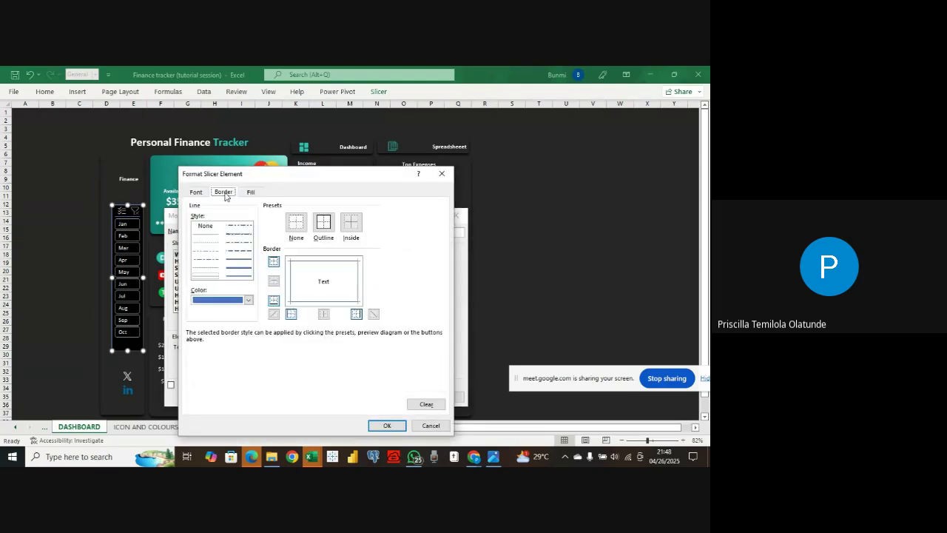
{"action": "left_click", "coordinate": [248, 301]}
{"action": "left_click", "coordinate": [196, 270]}
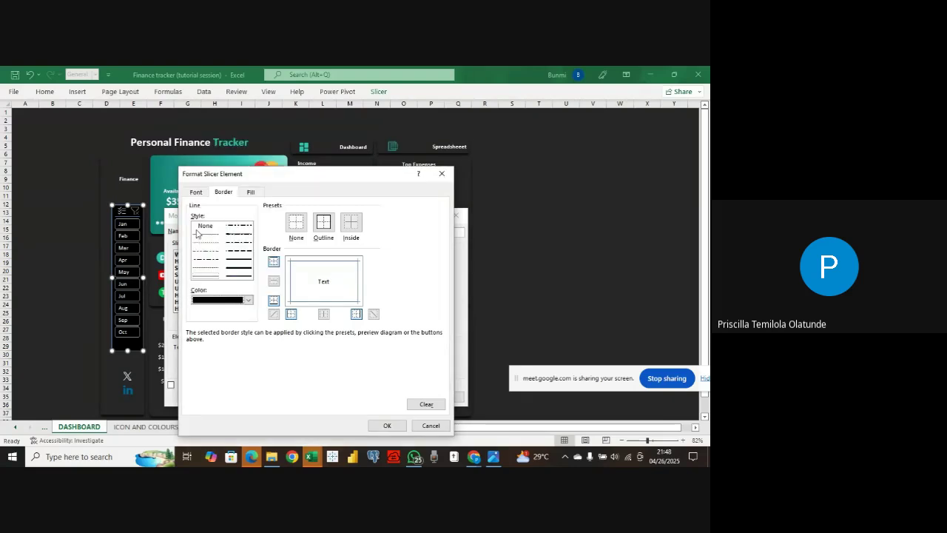
{"action": "left_click", "coordinate": [387, 425]}
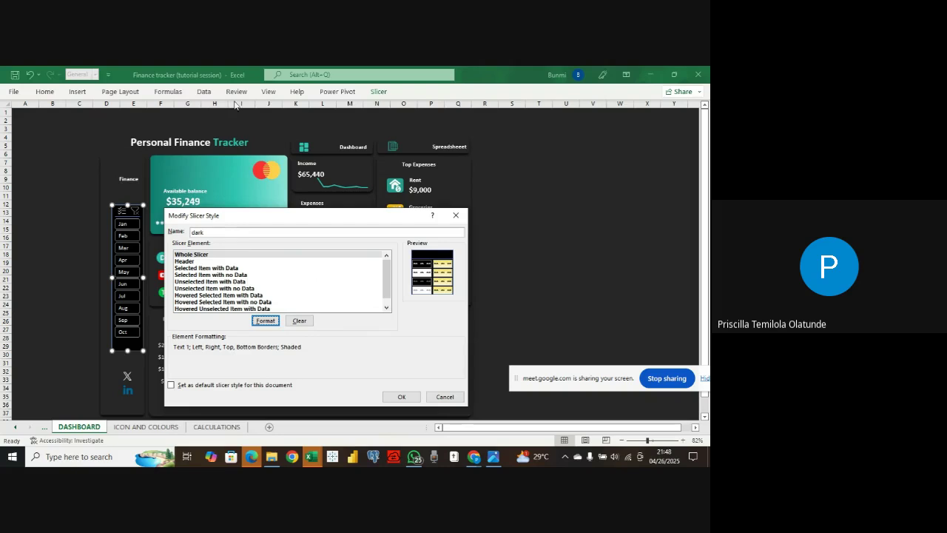
{"action": "left_click", "coordinate": [399, 396]}
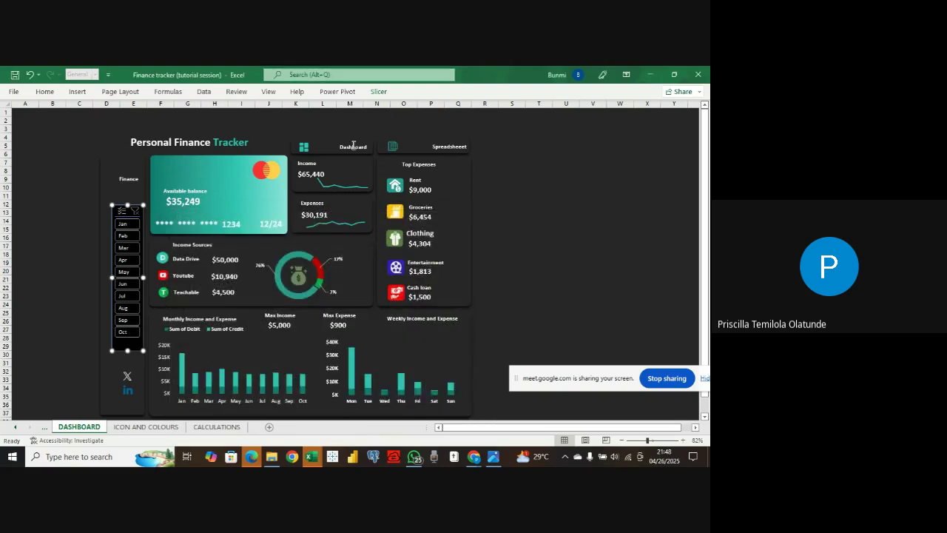
- Reapply the custom dark style to the month slicer in the sidebar
{"action": "left_click", "coordinate": [377, 92]}
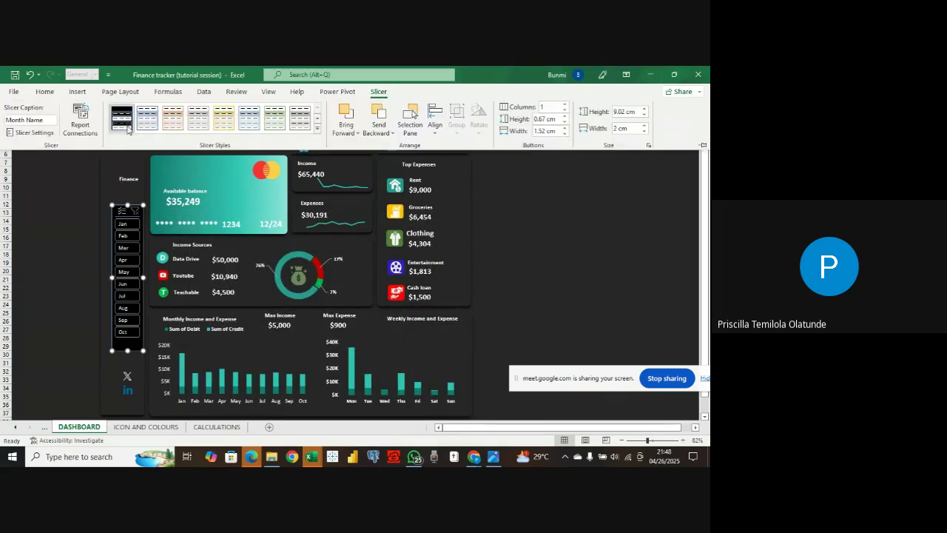
{"action": "left_click", "coordinate": [123, 119]}
{"action": "left_click", "coordinate": [111, 220]}
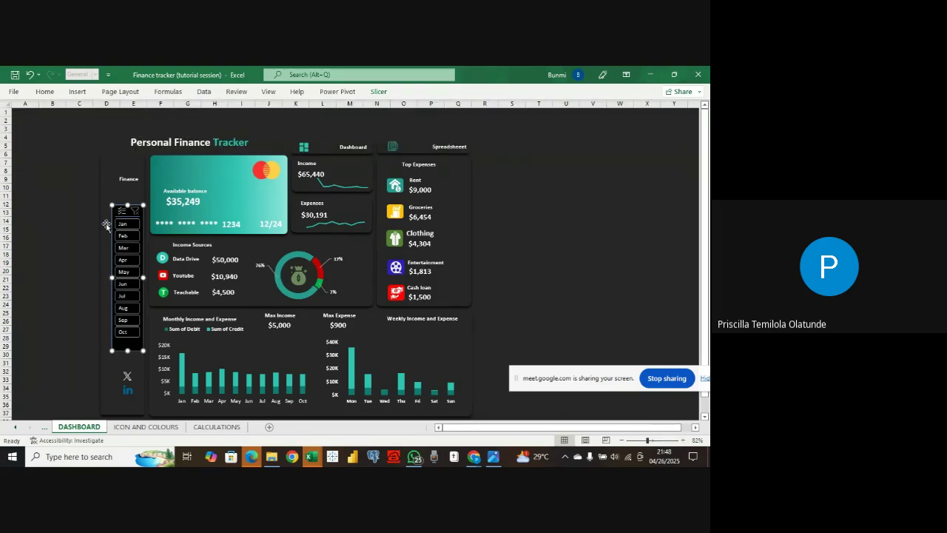
- Try again to recolor the month slicer's outline, picking recent-color black as the Whole Slicer border line color in the dark style
{"action": "left_click", "coordinate": [109, 220]}
{"action": "left_click", "coordinate": [115, 216]}
{"action": "right_click", "coordinate": [117, 216]}
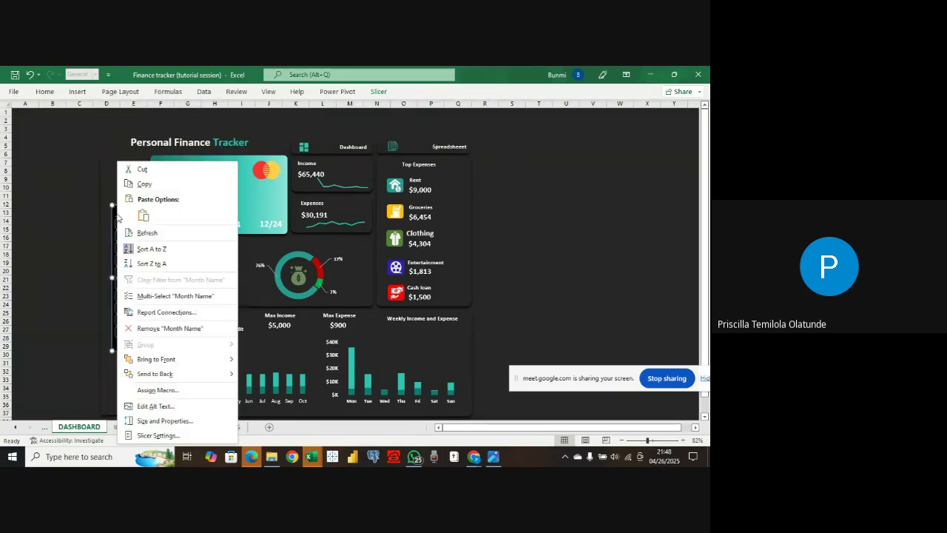
{"action": "left_click", "coordinate": [377, 92]}
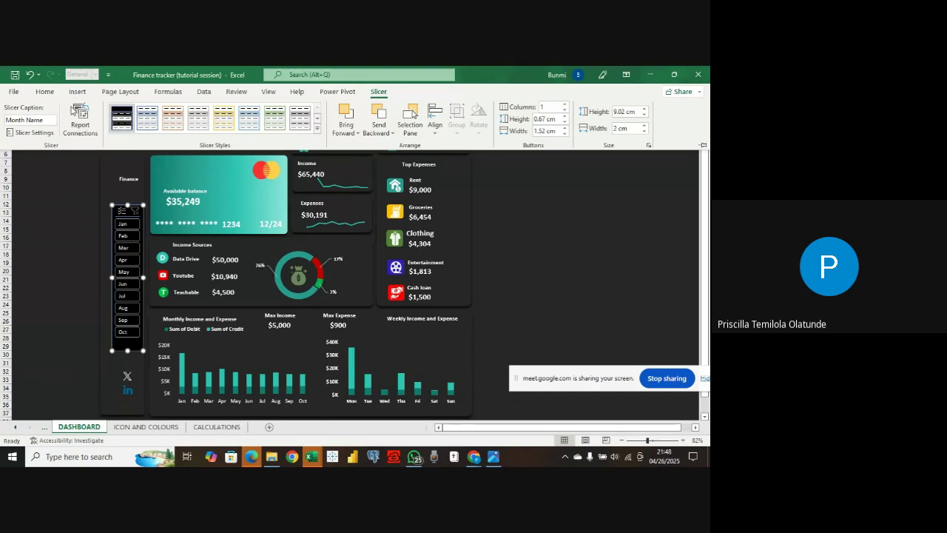
{"action": "right_click", "coordinate": [124, 116]}
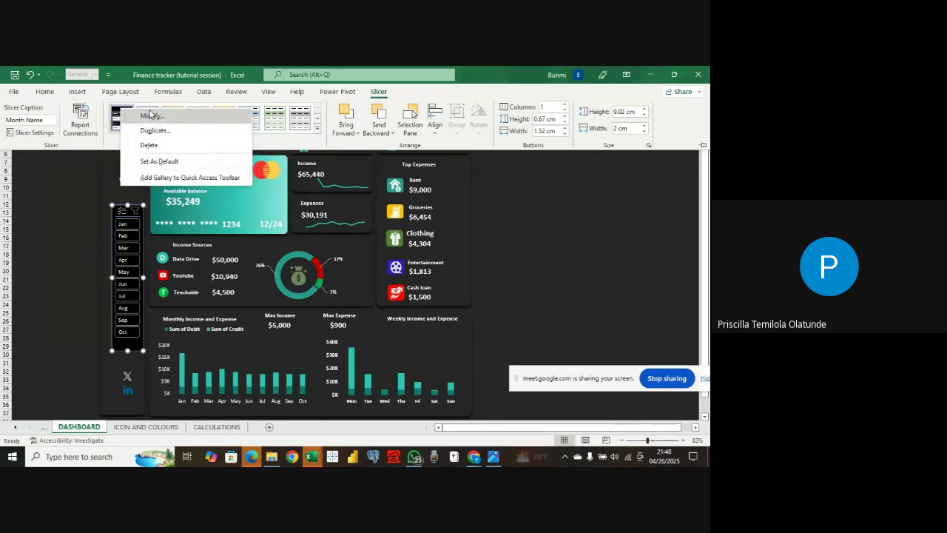
{"action": "left_click", "coordinate": [159, 129]}
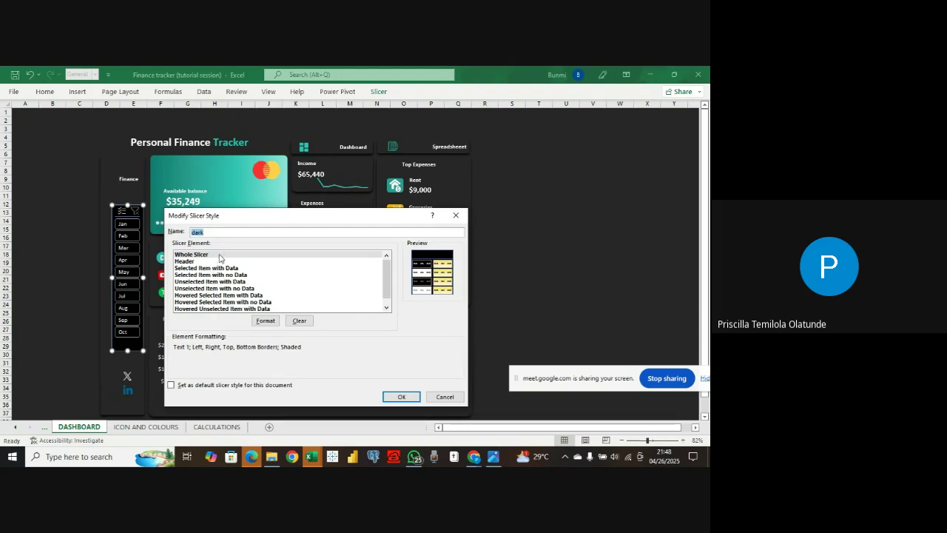
{"action": "left_click", "coordinate": [219, 256]}
{"action": "left_click", "coordinate": [260, 320]}
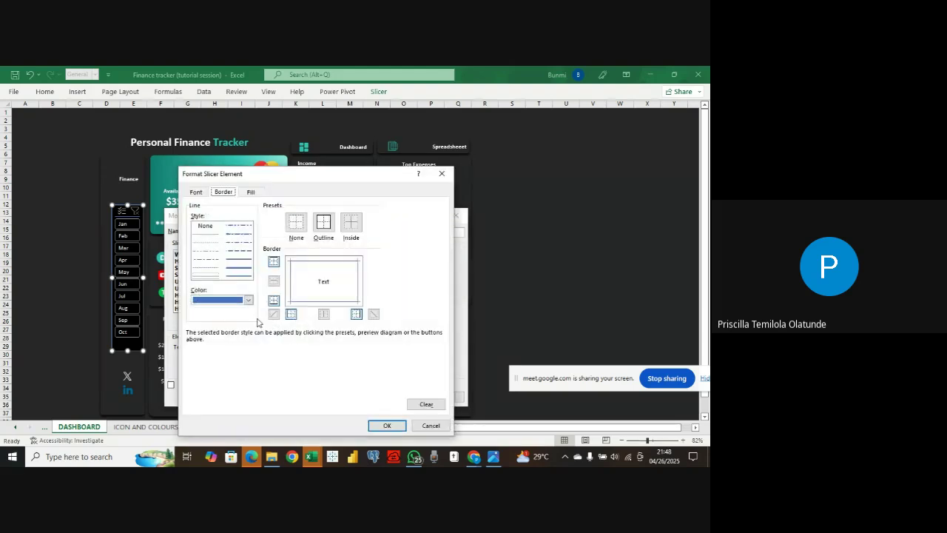
{"action": "left_click", "coordinate": [248, 300]}
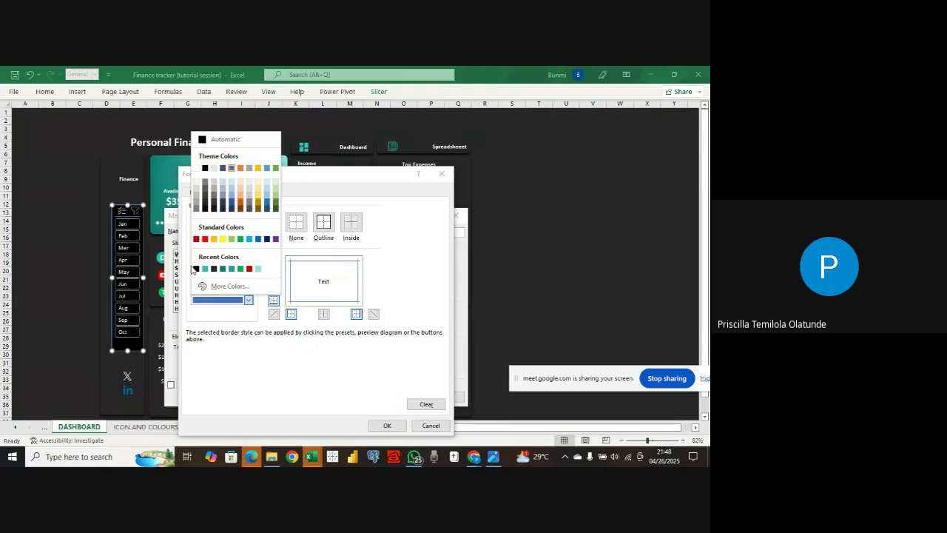
{"action": "left_click", "coordinate": [195, 269]}
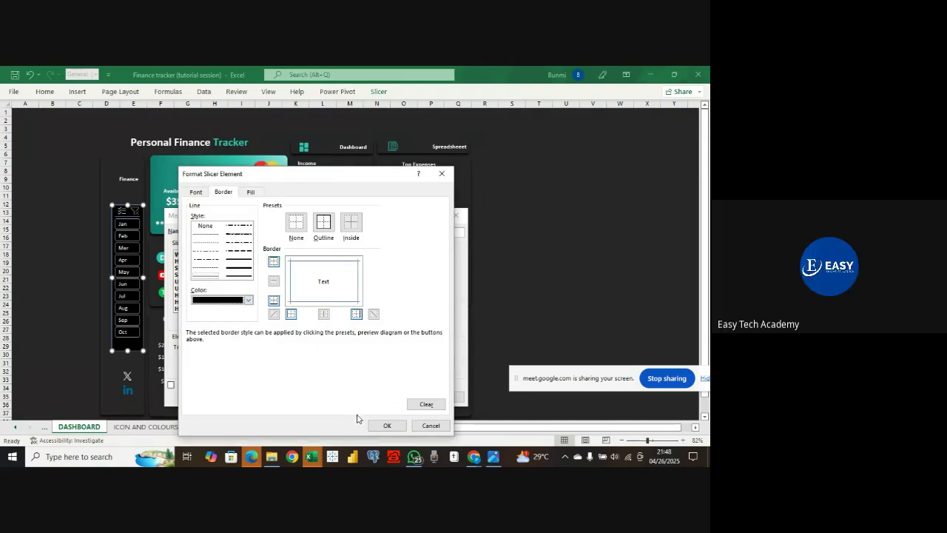
{"action": "left_click", "coordinate": [385, 426]}
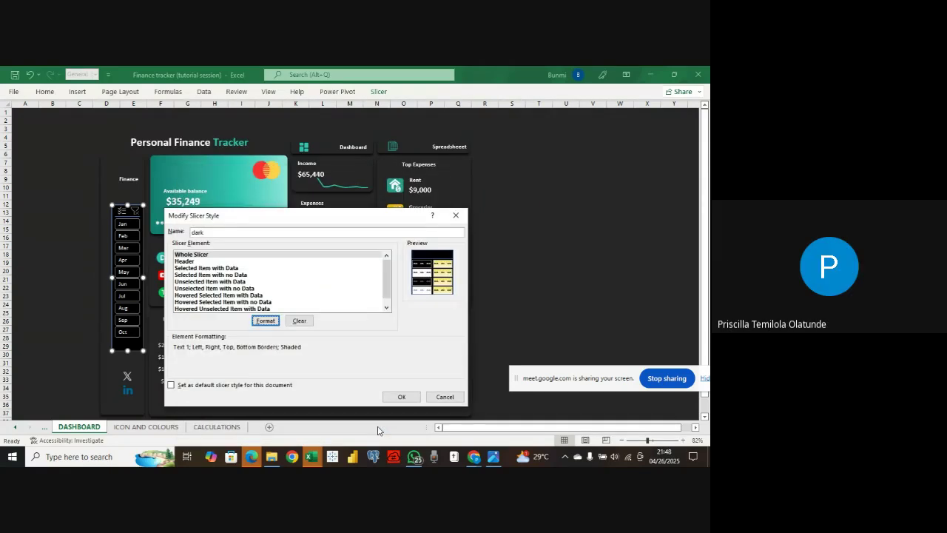
{"action": "left_click", "coordinate": [401, 396]}
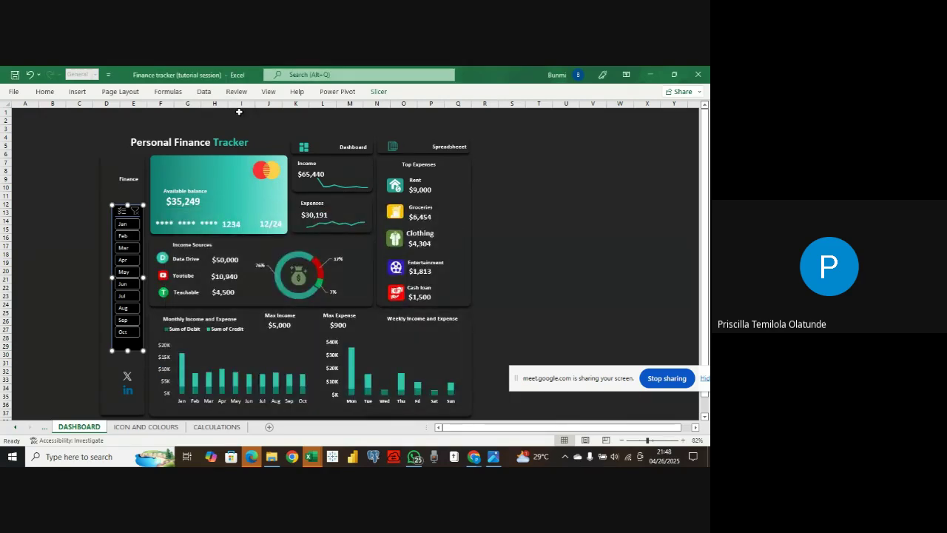
{"action": "left_click", "coordinate": [379, 91]}
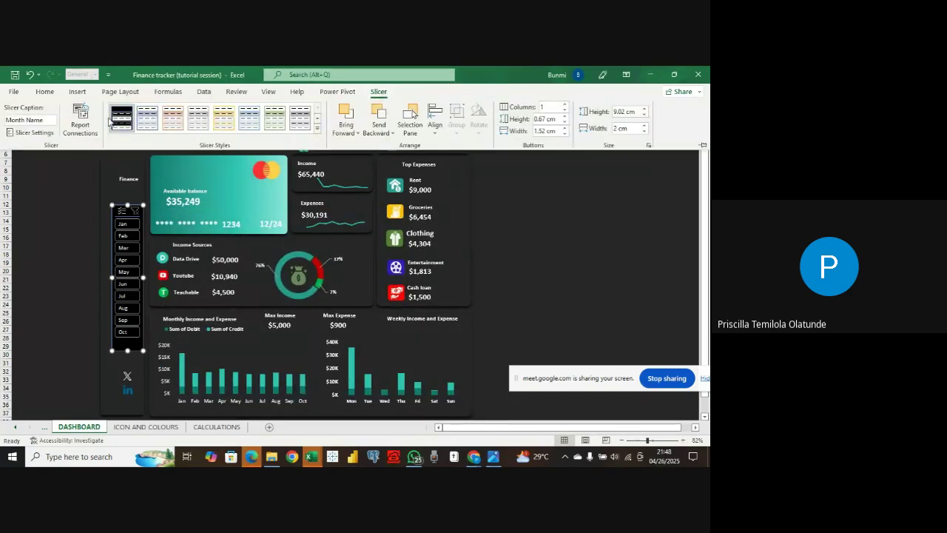
{"action": "left_click", "coordinate": [124, 222]}
{"action": "left_click", "coordinate": [120, 212]}
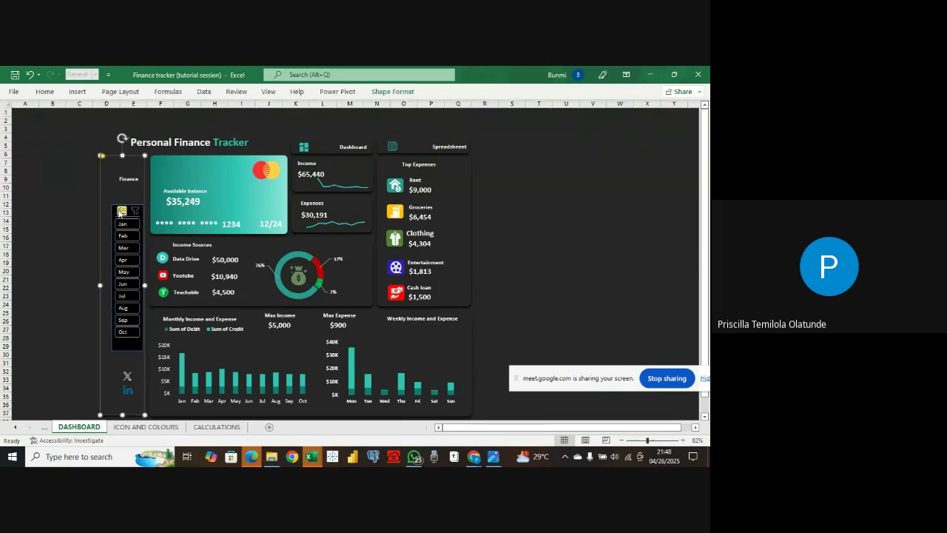
- Filter the dashboard to Jan with the month slicer and clear the filter
{"action": "left_click", "coordinate": [122, 224]}
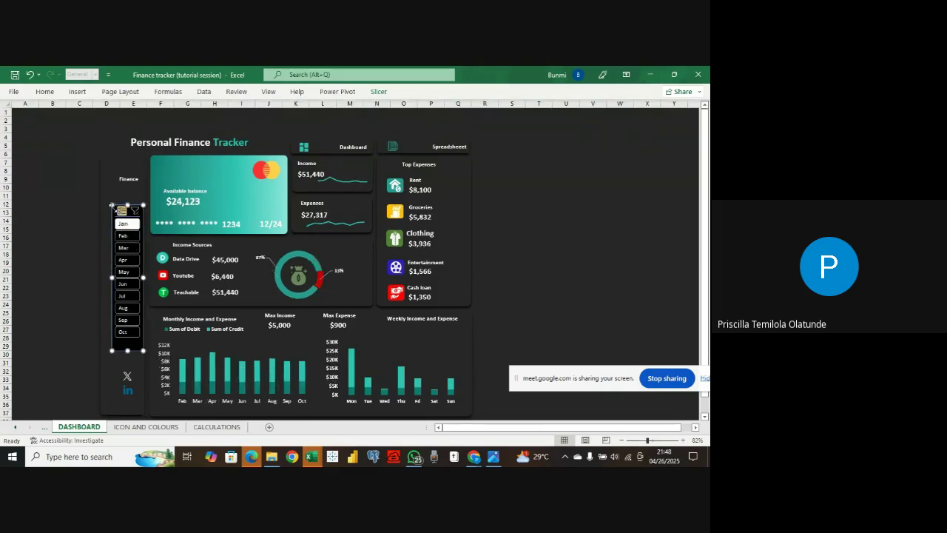
{"action": "left_click", "coordinate": [135, 210]}
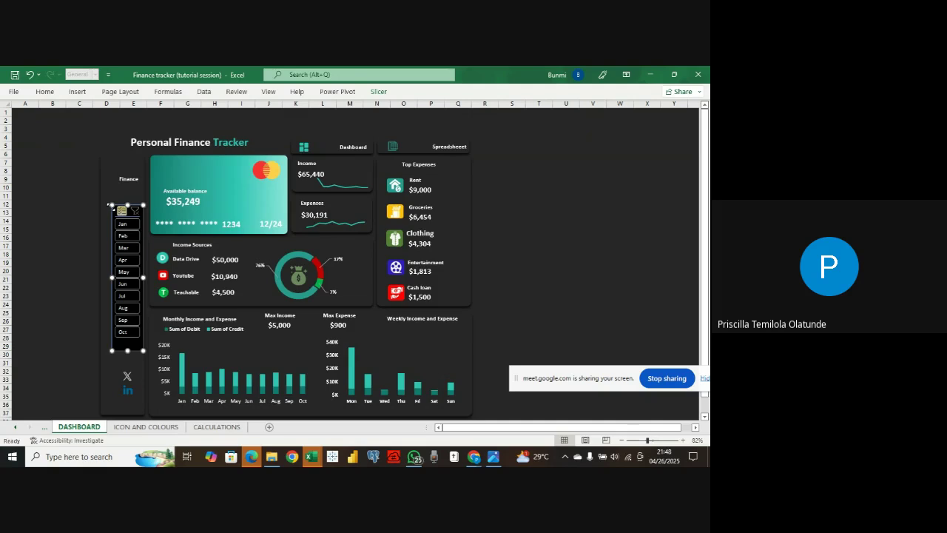
{"action": "right_click", "coordinate": [111, 206]}
{"action": "key", "text": "Escape"}
- Try to turn the dark slicer style's Whole Slicer border black by choosing recent-color black as the line color
{"action": "left_click", "coordinate": [378, 91]}
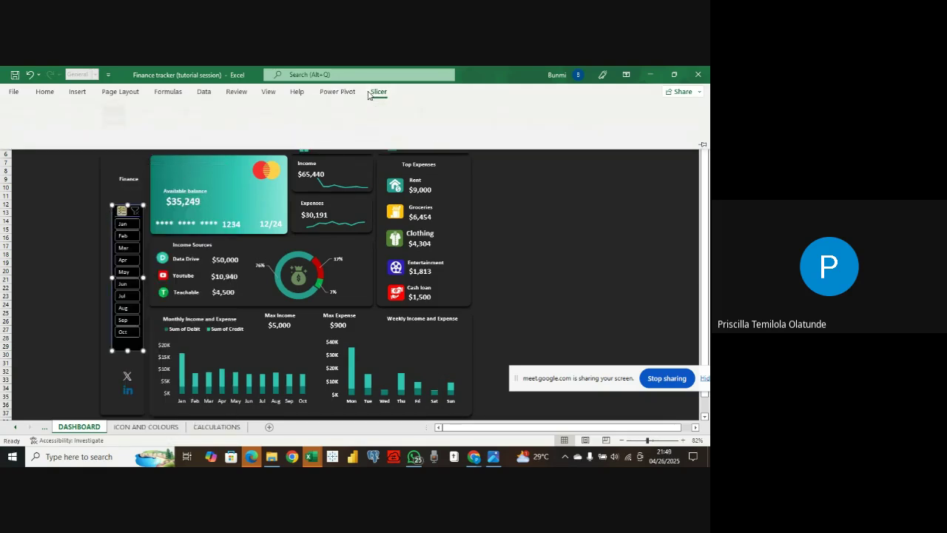
{"action": "right_click", "coordinate": [122, 119]}
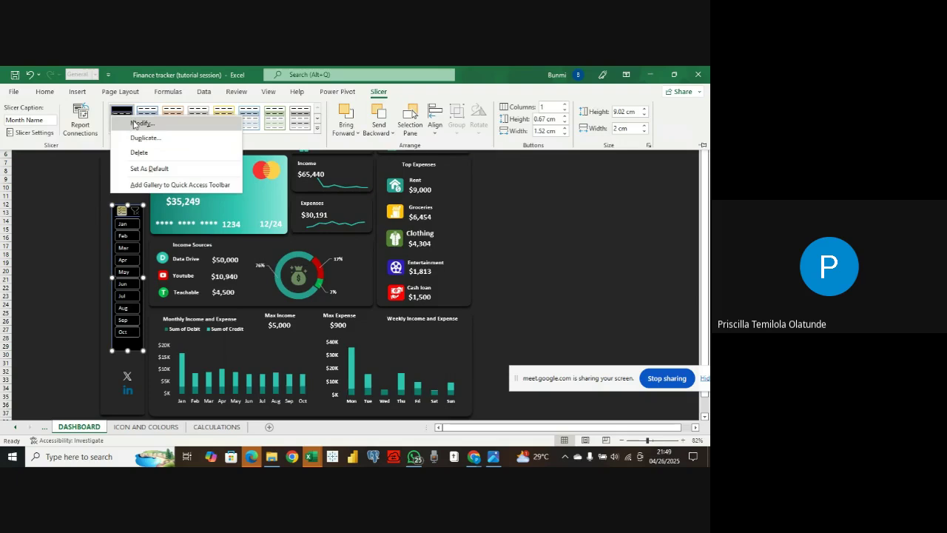
{"action": "left_click", "coordinate": [139, 124]}
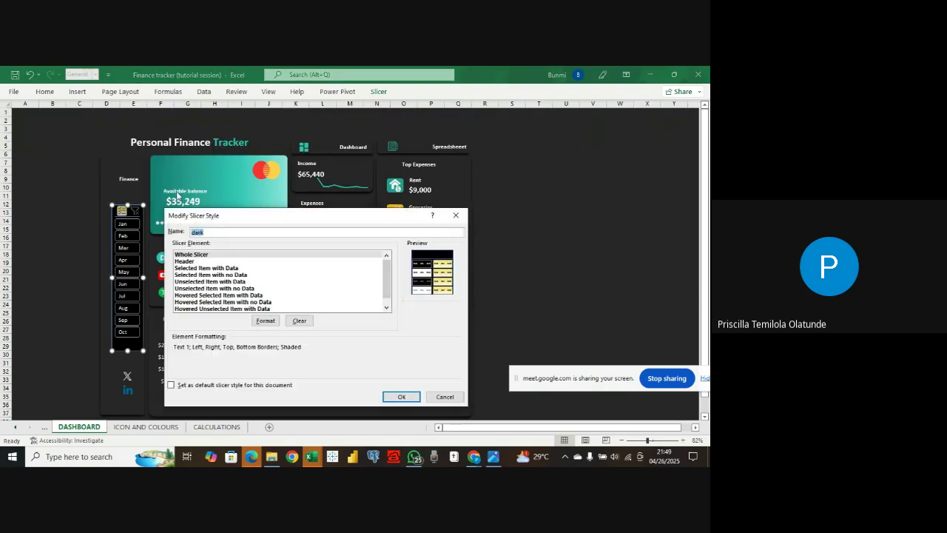
{"action": "left_click", "coordinate": [222, 256]}
{"action": "left_click", "coordinate": [265, 320]}
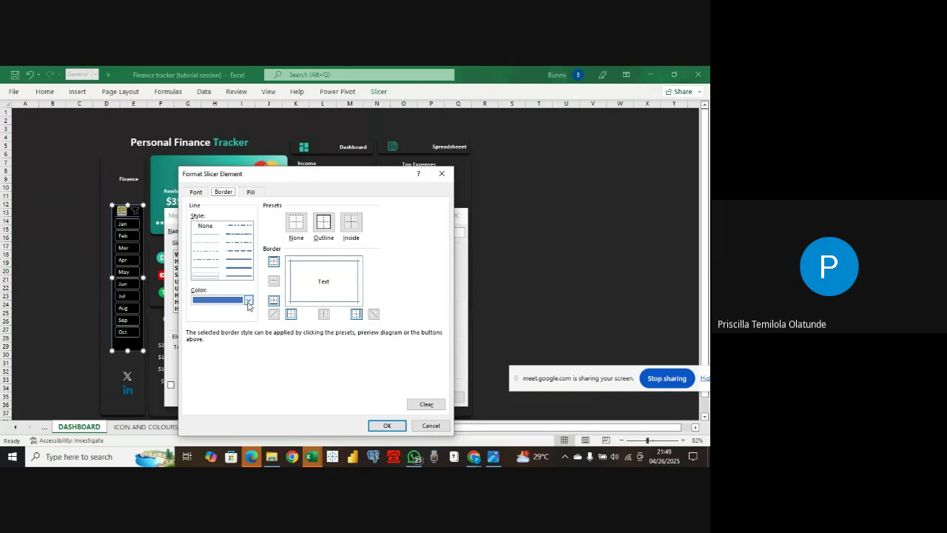
{"action": "left_click", "coordinate": [249, 301]}
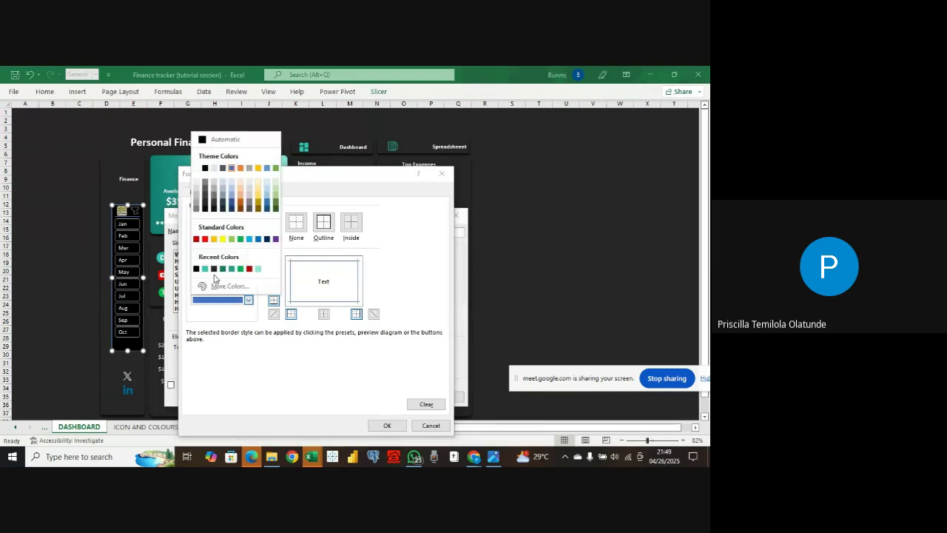
{"action": "left_click", "coordinate": [196, 269]}
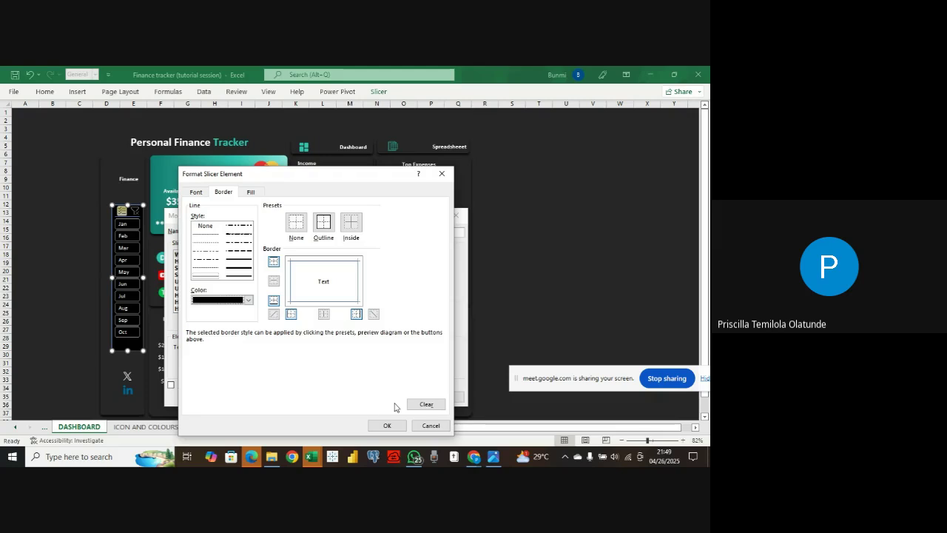
{"action": "left_click", "coordinate": [386, 426]}
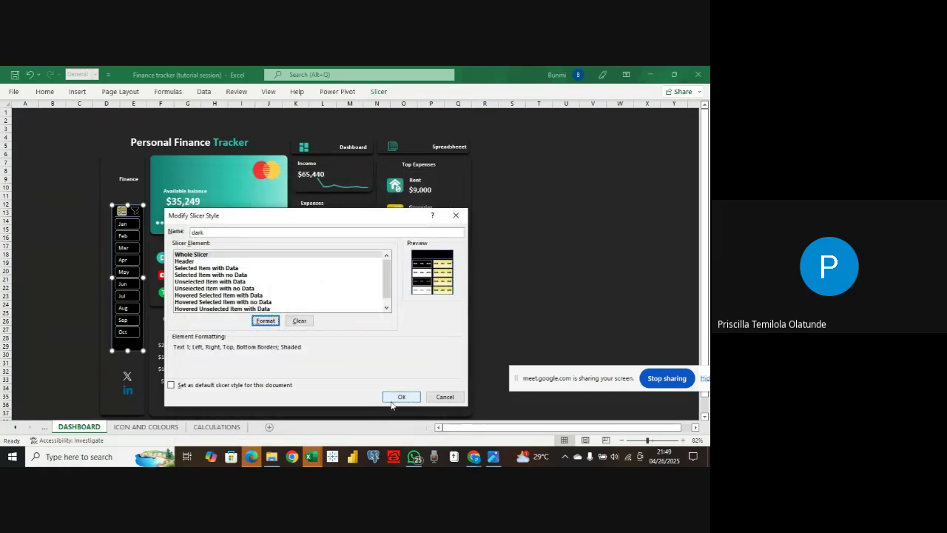
- Retry black as the Whole Slicer border line color, check the element's fill and font settings, and save the dark style
{"action": "left_click", "coordinate": [205, 256]}
{"action": "left_click", "coordinate": [265, 320]}
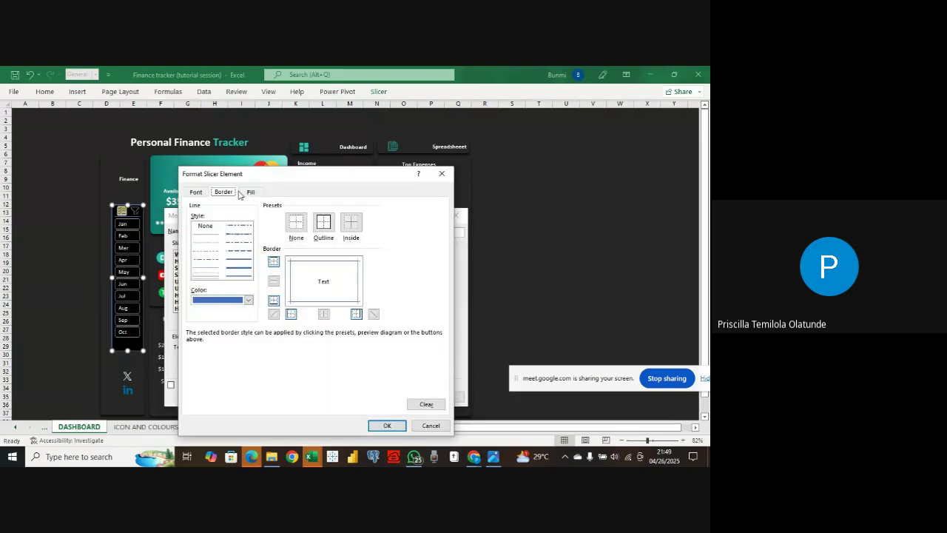
{"action": "left_click", "coordinate": [249, 300]}
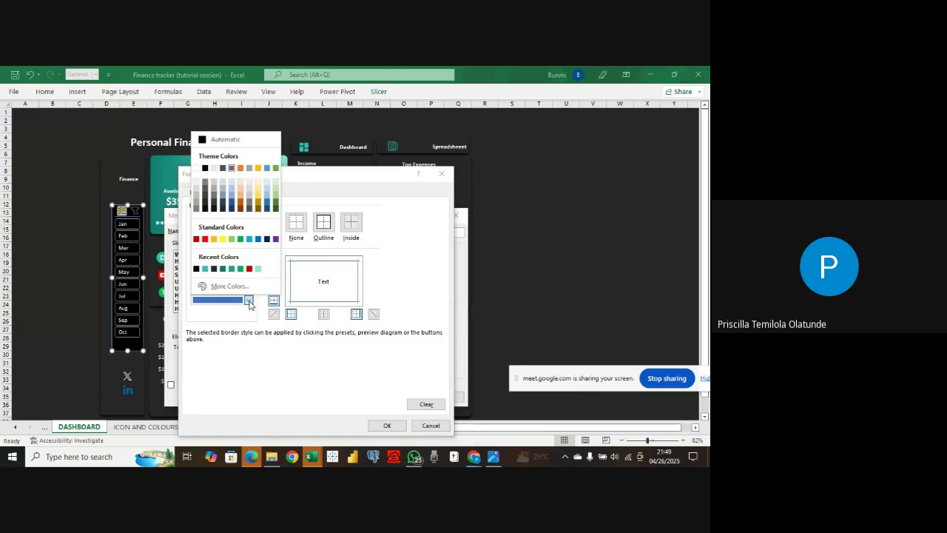
{"action": "left_click", "coordinate": [196, 270]}
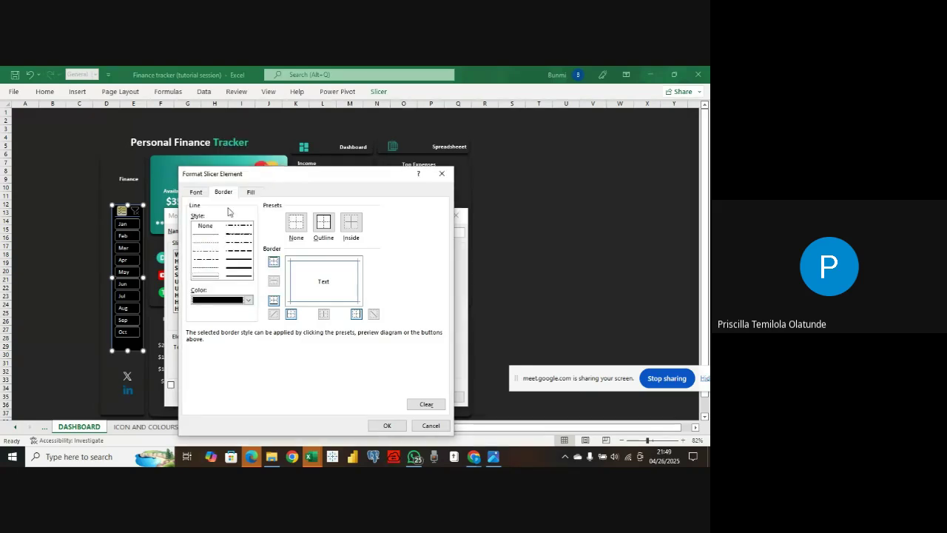
{"action": "left_click", "coordinate": [250, 193]}
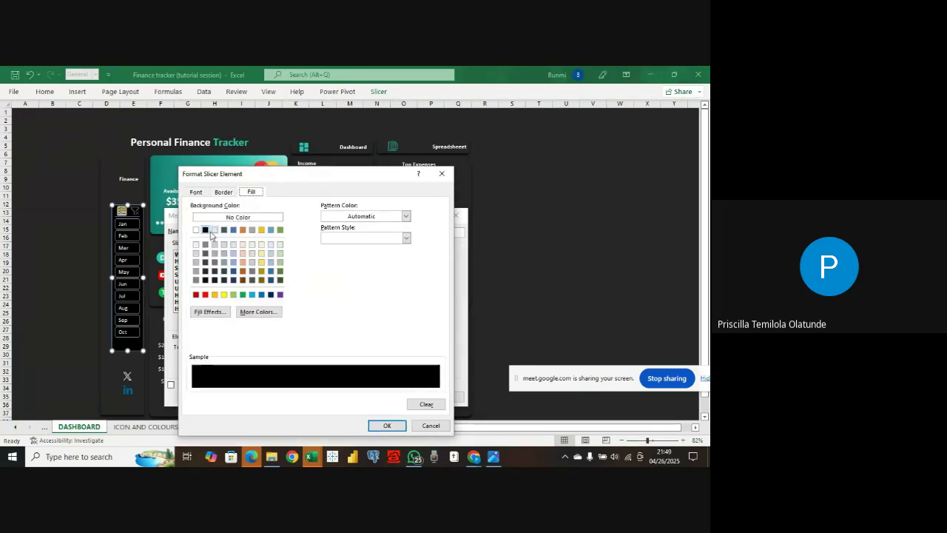
{"action": "left_click", "coordinate": [192, 193]}
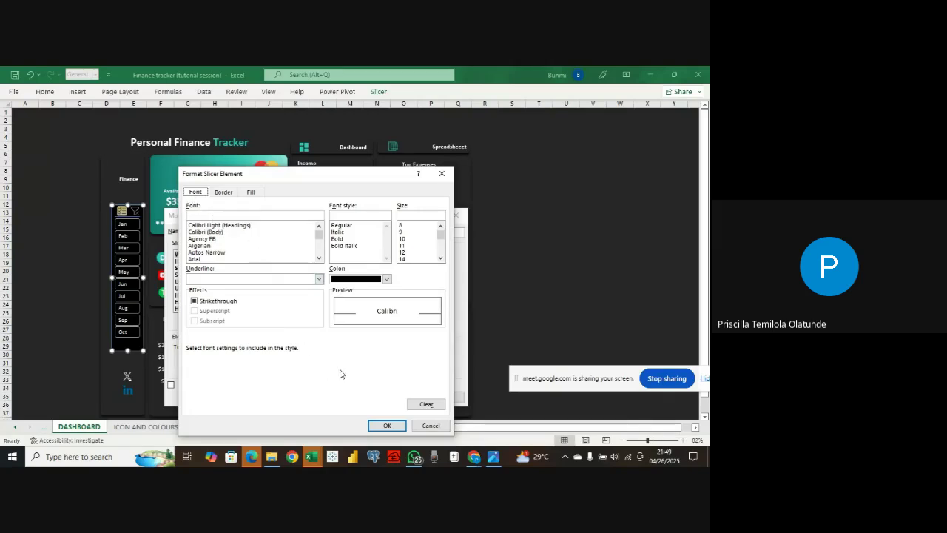
{"action": "left_click", "coordinate": [389, 426]}
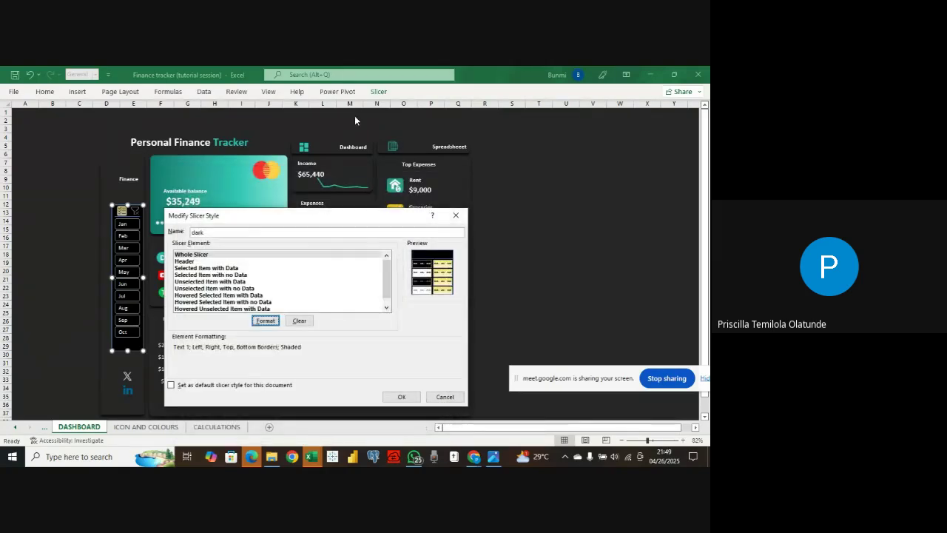
{"action": "left_click", "coordinate": [399, 397]}
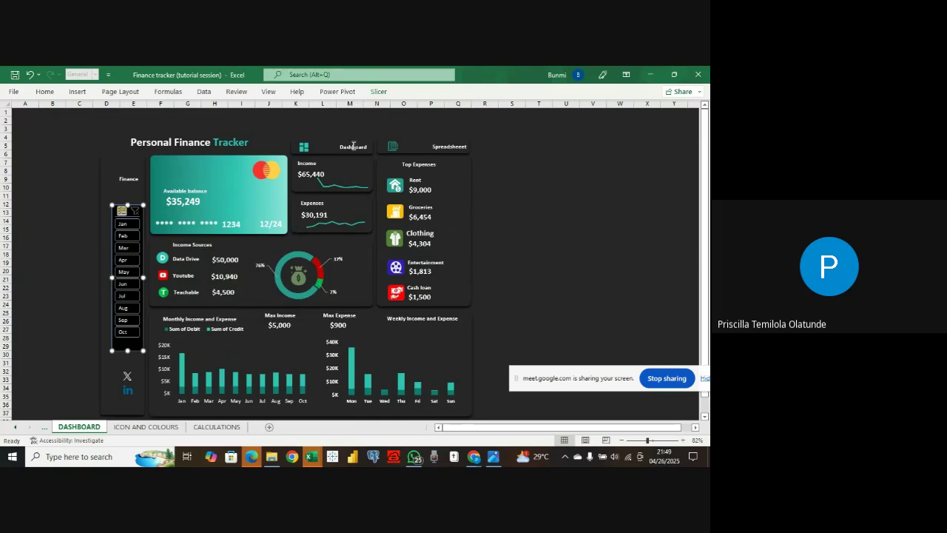
{"action": "left_click", "coordinate": [378, 92]}
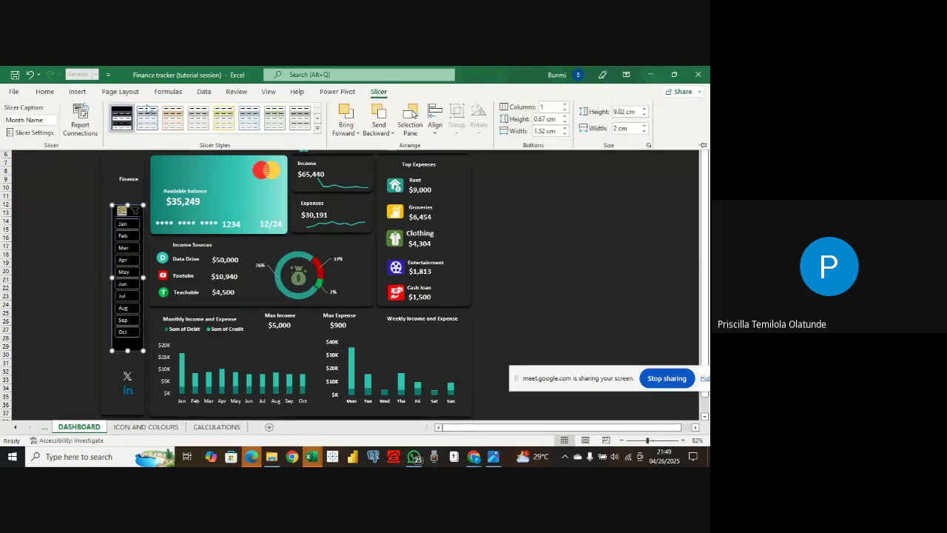
- Shift the sidebar's background shape behind the month slicer slightly right and down
{"action": "left_click", "coordinate": [102, 189]}
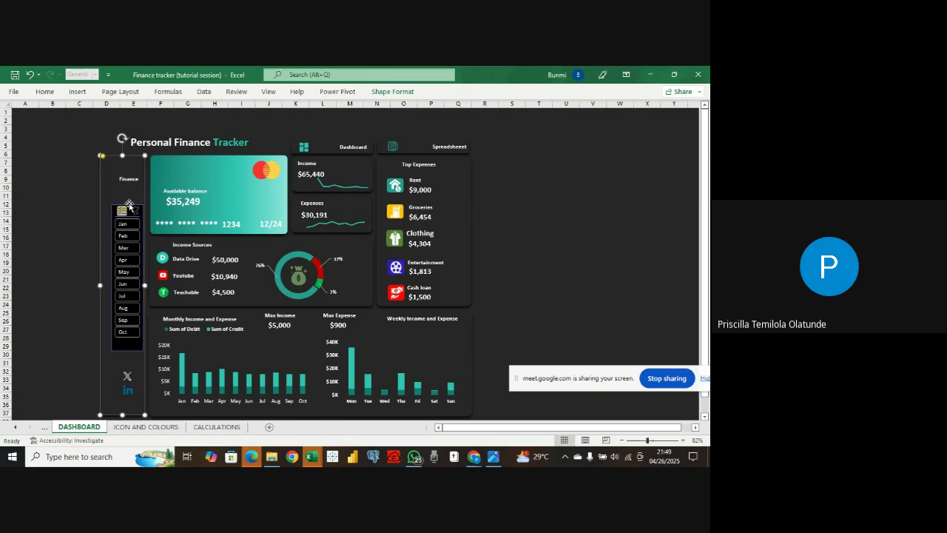
{"action": "left_click_drag", "start_coordinate": [128, 204], "coordinate": [122, 167]}
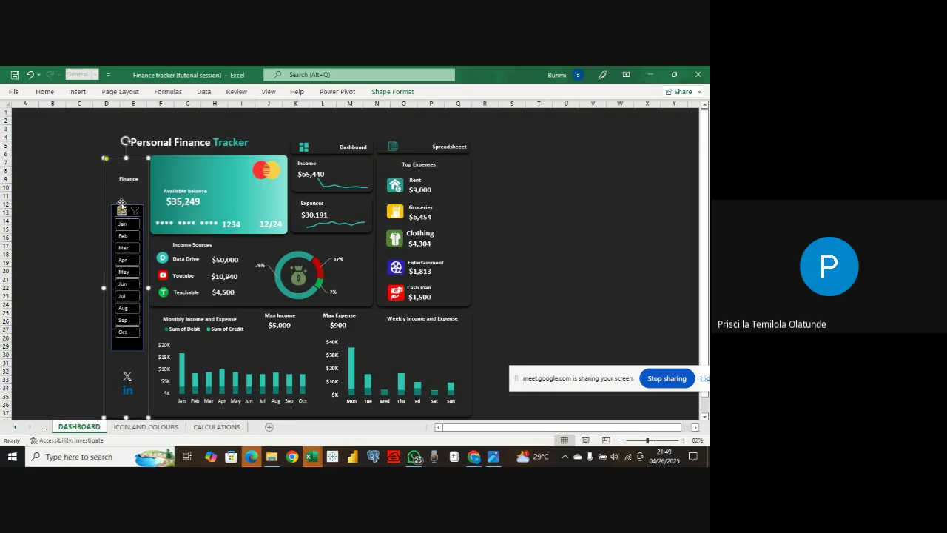
{"action": "left_click_drag", "start_coordinate": [121, 207], "coordinate": [102, 212]}
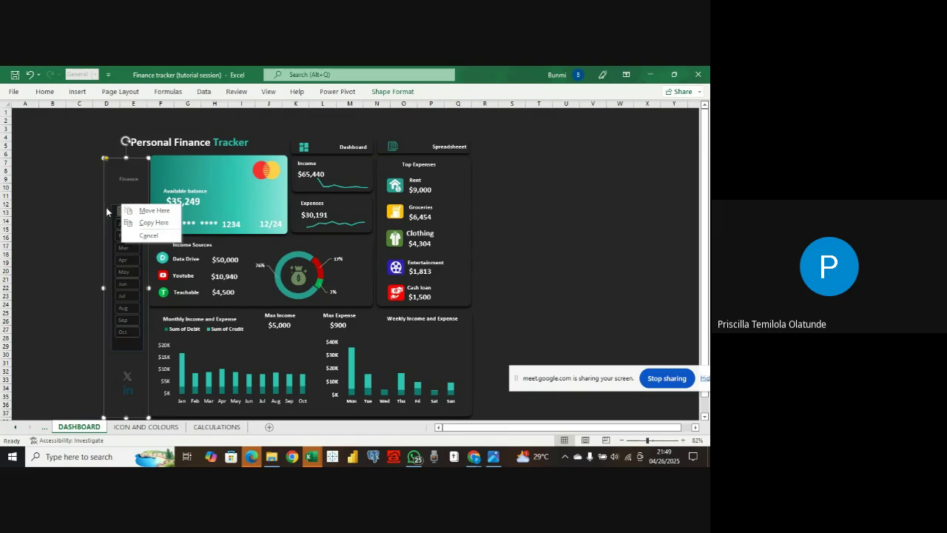
{"action": "key", "text": "Escape"}
{"action": "right_click", "coordinate": [119, 204]}
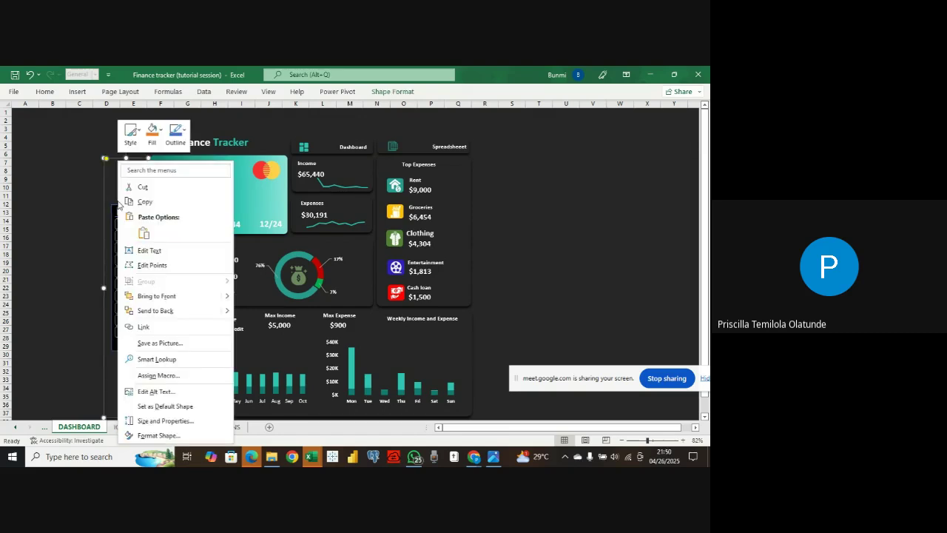
{"action": "key", "text": "Escape"}
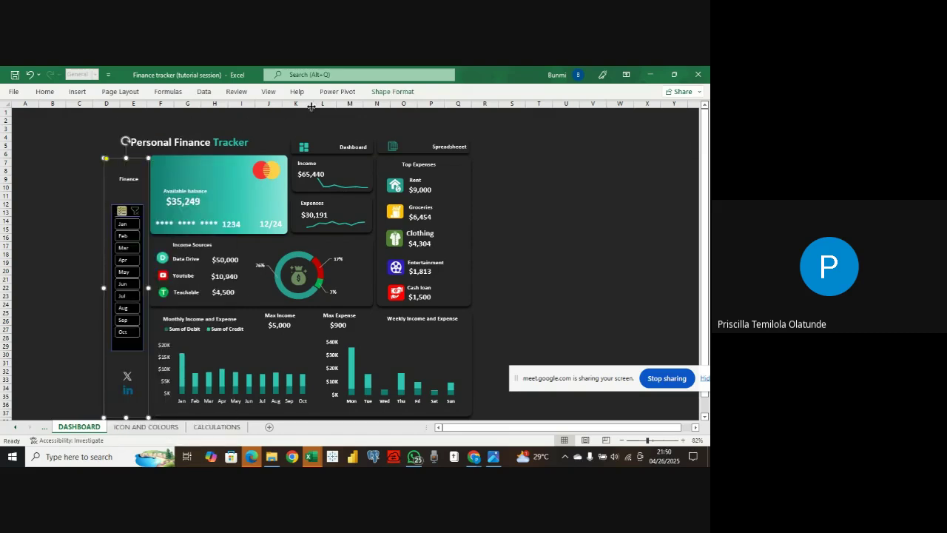
- Modify the dark slicer style, applying a black line color to the Whole Slicer element's border edges, and save the style
{"action": "left_click", "coordinate": [137, 210]}
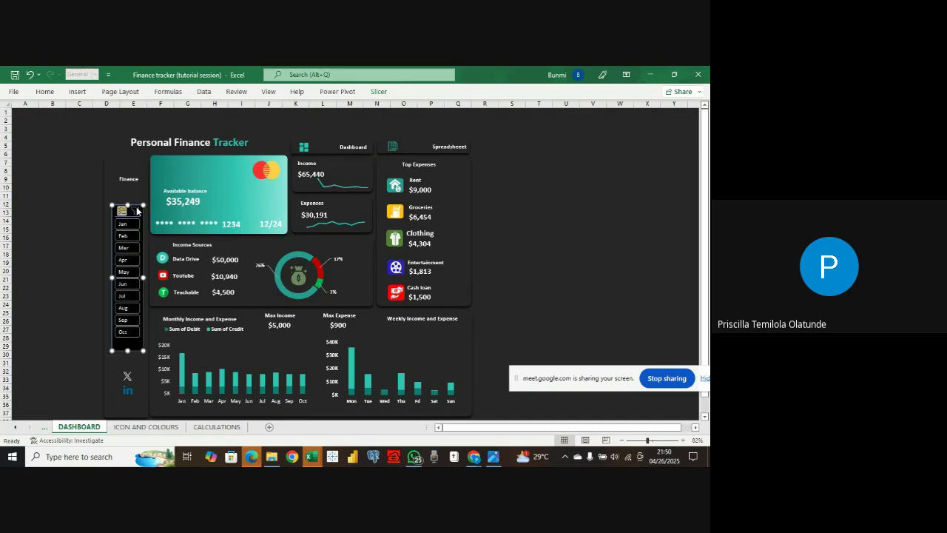
{"action": "left_click", "coordinate": [376, 92]}
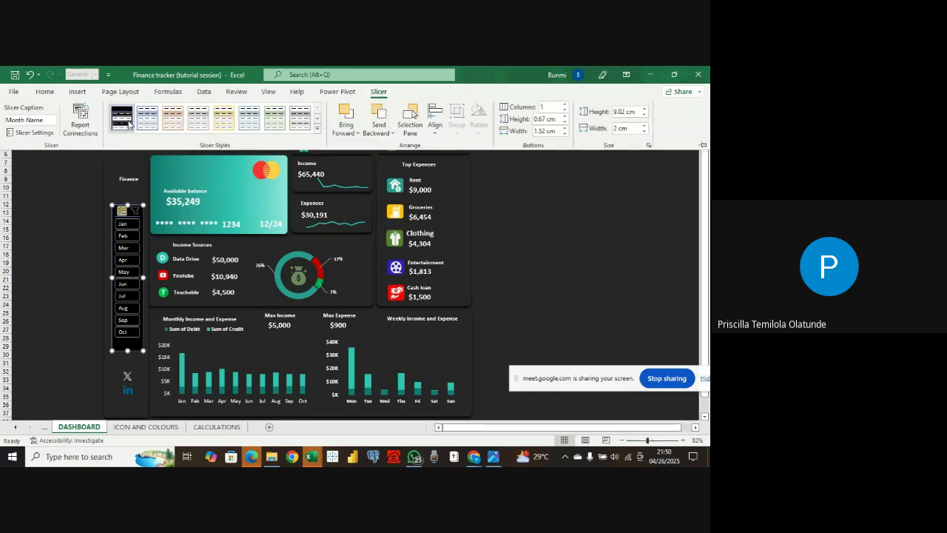
{"action": "right_click", "coordinate": [128, 124]}
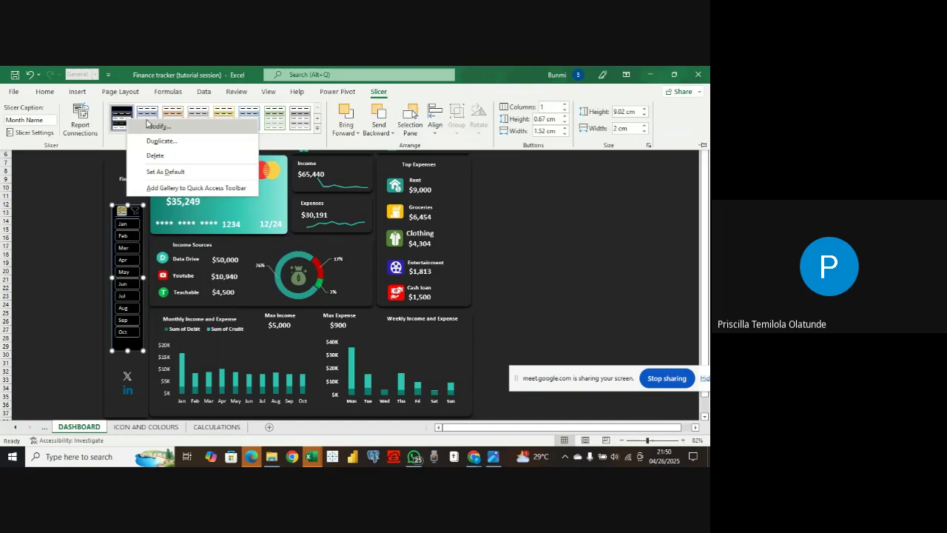
{"action": "left_click", "coordinate": [159, 125]}
{"action": "left_click", "coordinate": [209, 255]}
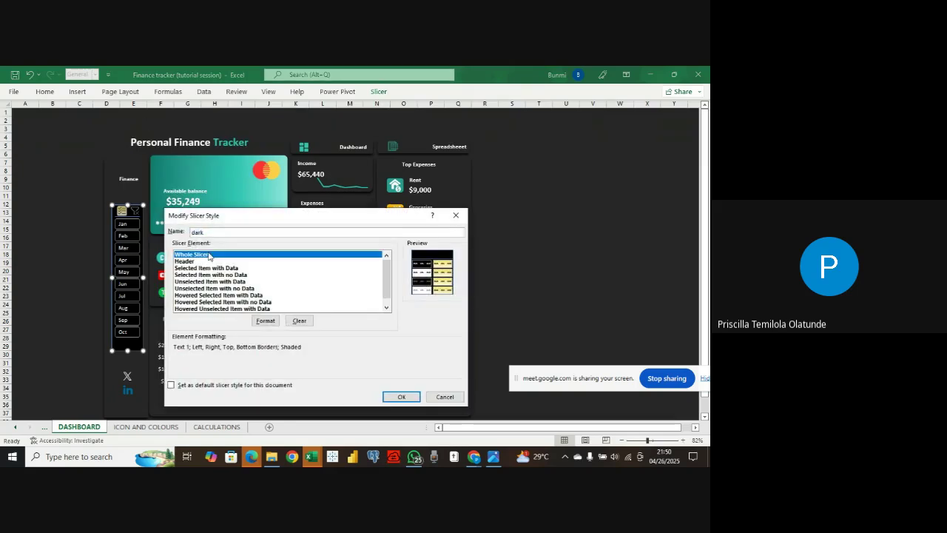
{"action": "left_click", "coordinate": [263, 321]}
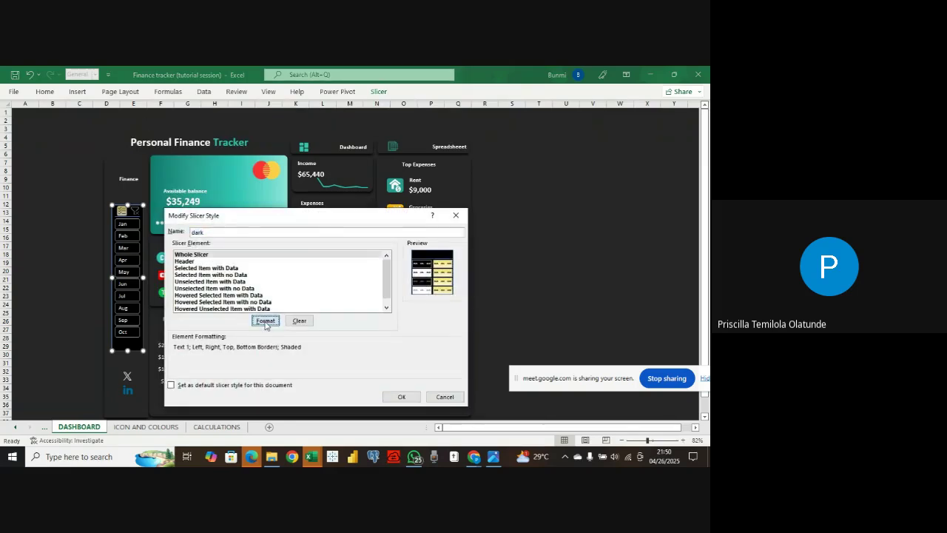
{"action": "left_click", "coordinate": [225, 192]}
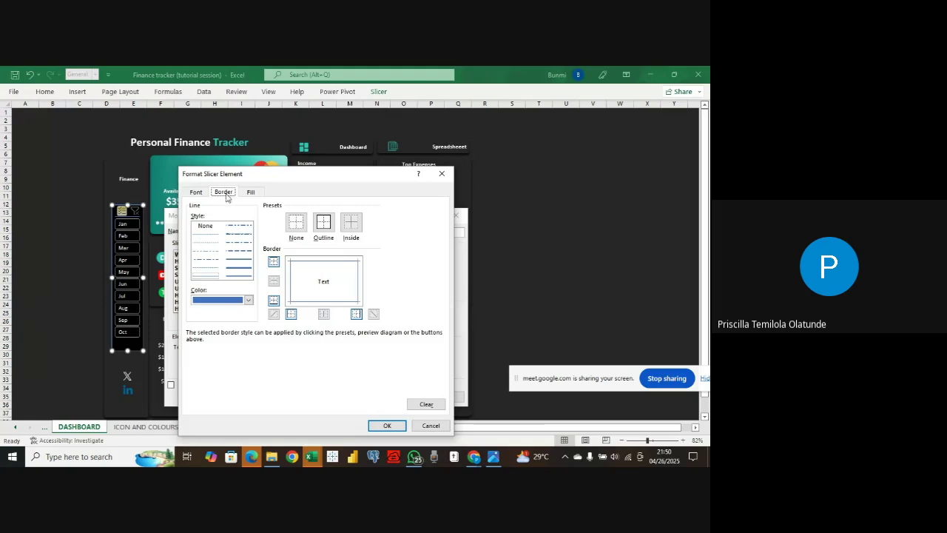
{"action": "left_click", "coordinate": [247, 300]}
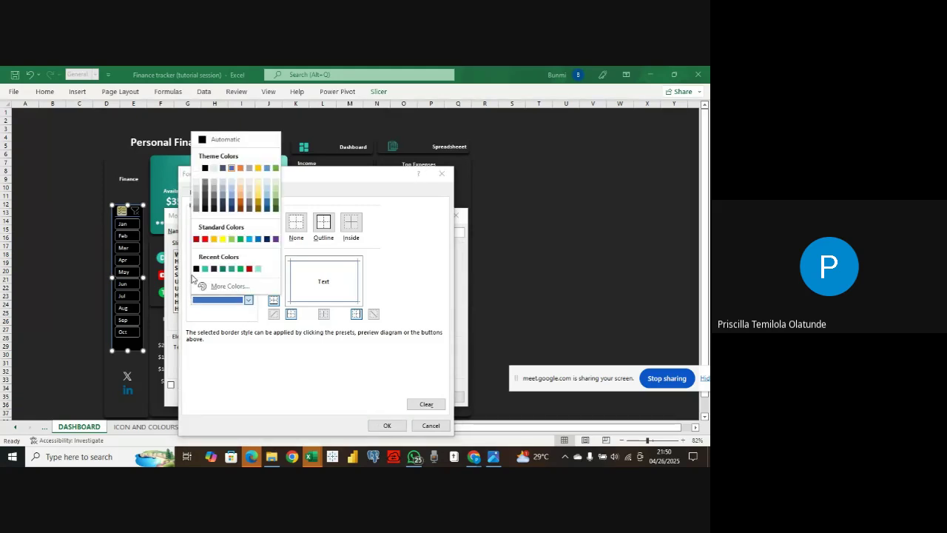
{"action": "left_click", "coordinate": [196, 268]}
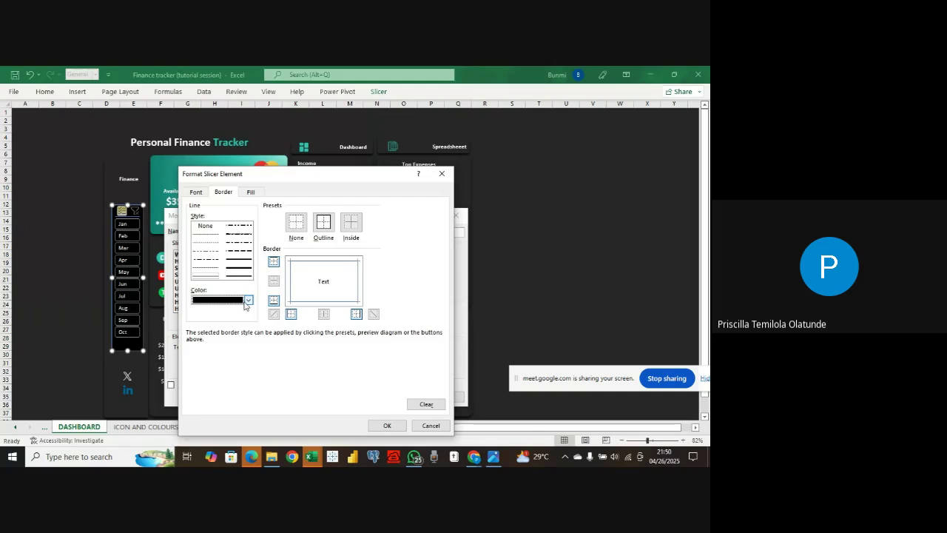
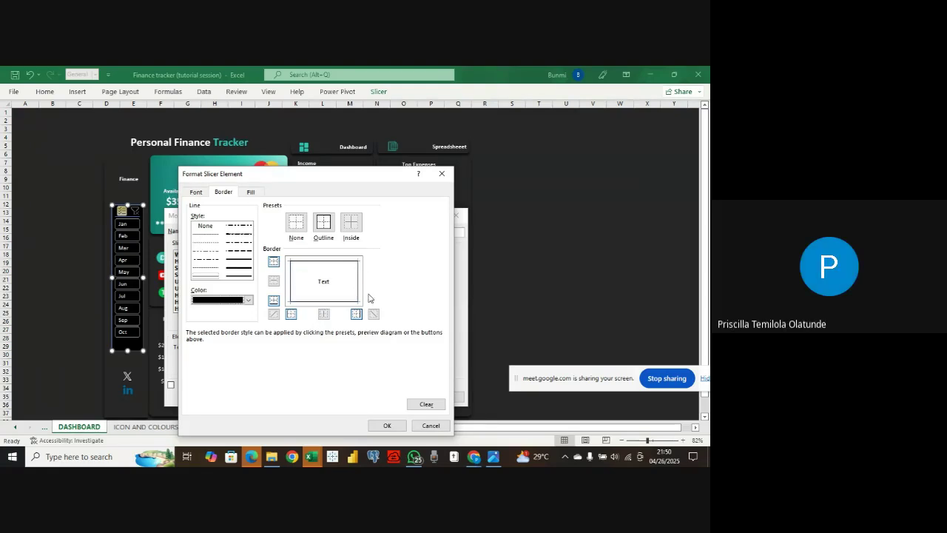
{"action": "left_click", "coordinate": [386, 425]}
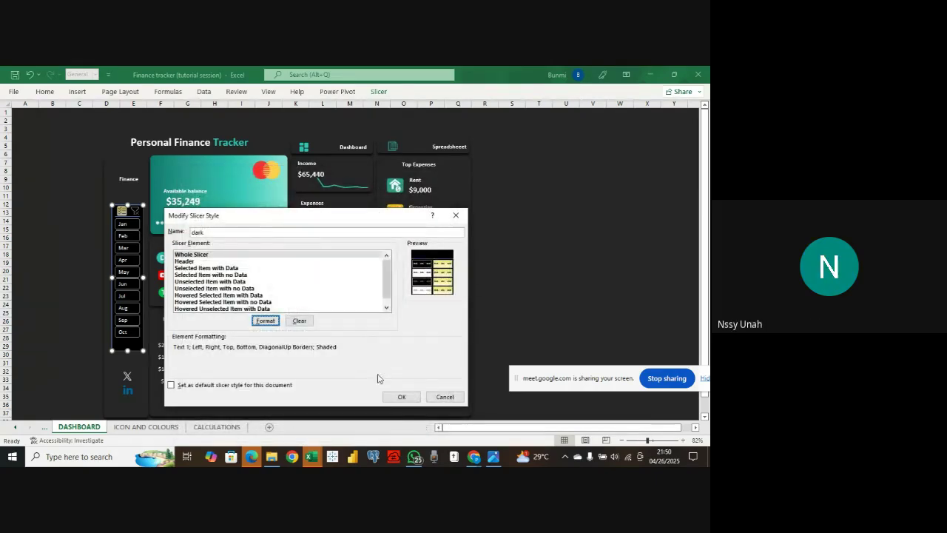
{"action": "left_click", "coordinate": [389, 400]}
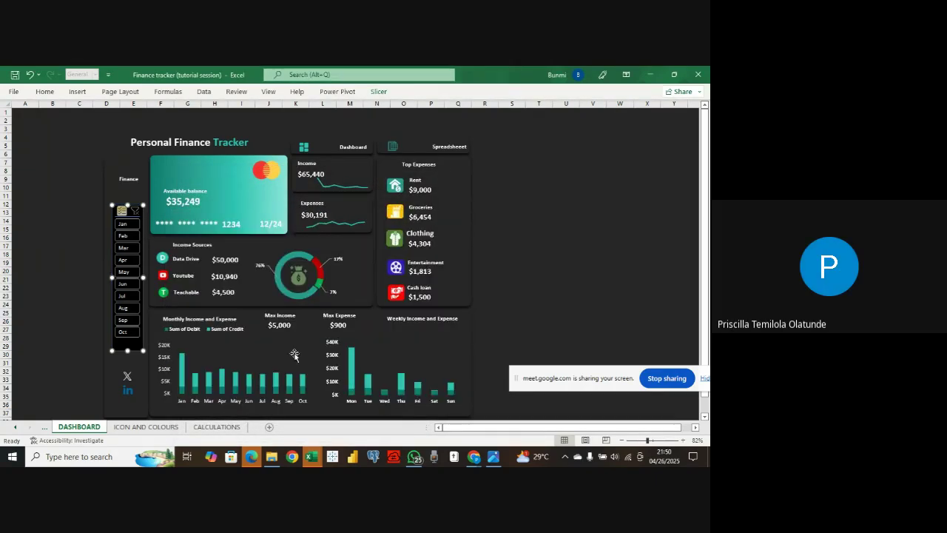
{"action": "right_click", "coordinate": [114, 217]}
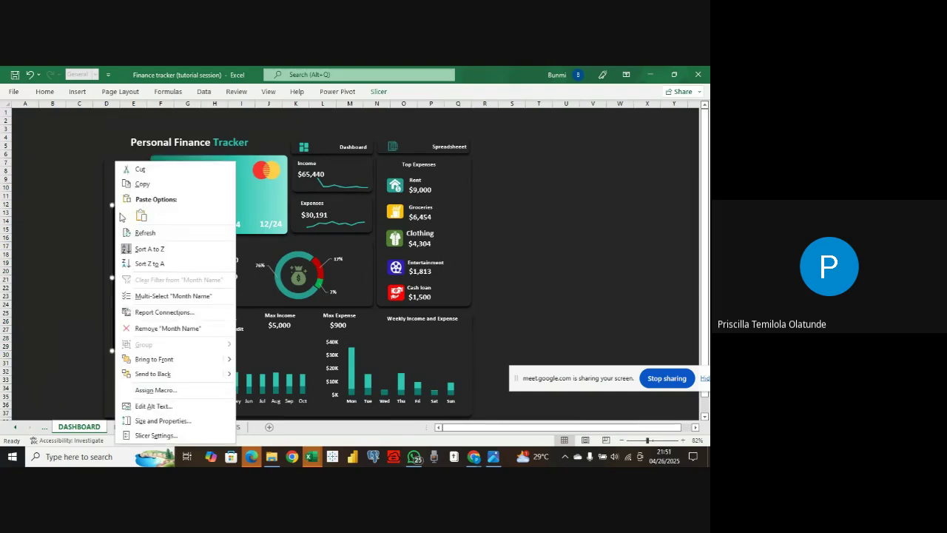
{"action": "left_click", "coordinate": [115, 220]}
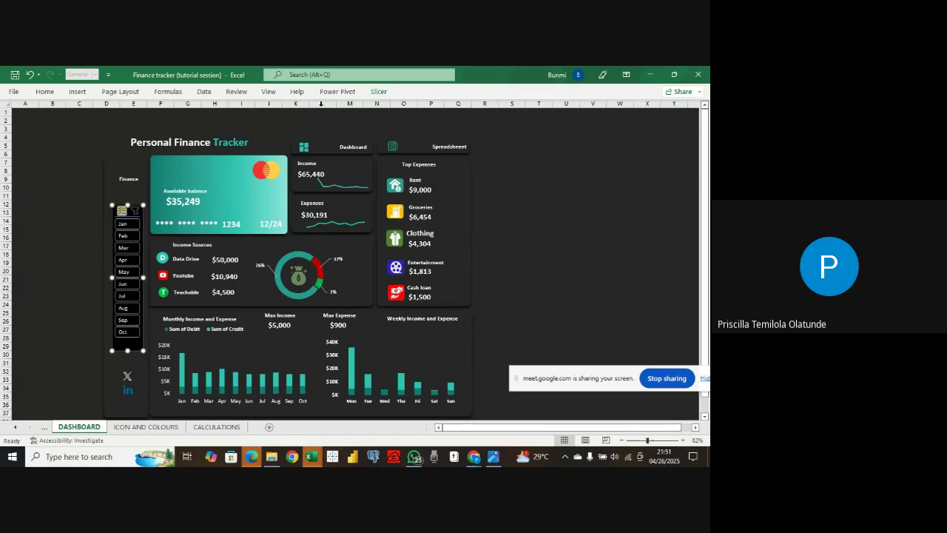
- Modify the dark slicer style, choosing recent-color black as the Header element's border line color, and save the style
{"action": "left_click", "coordinate": [390, 93]}
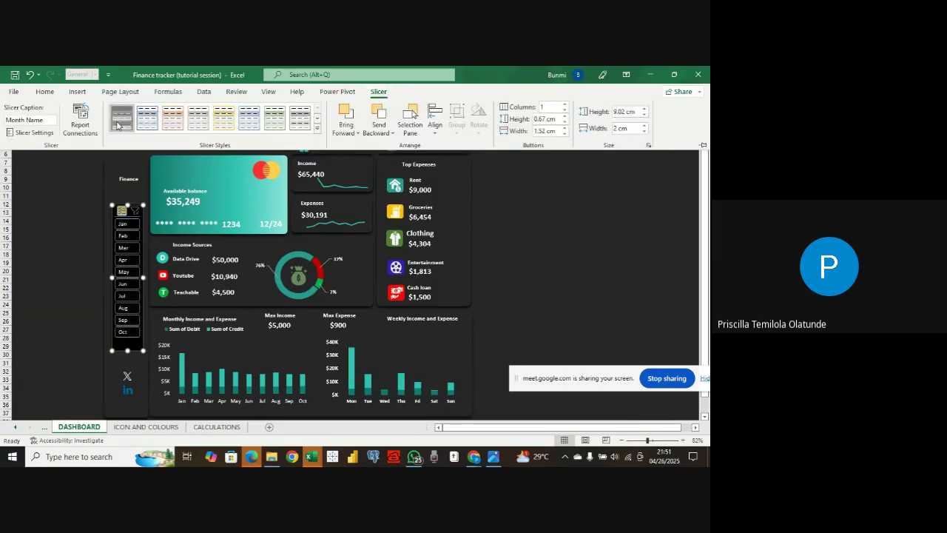
{"action": "right_click", "coordinate": [118, 125]}
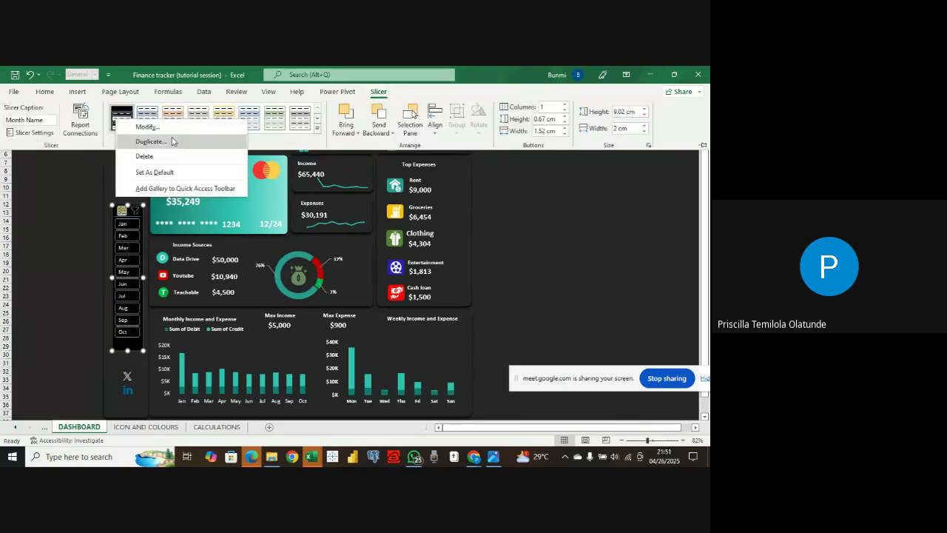
{"action": "left_click", "coordinate": [177, 126]}
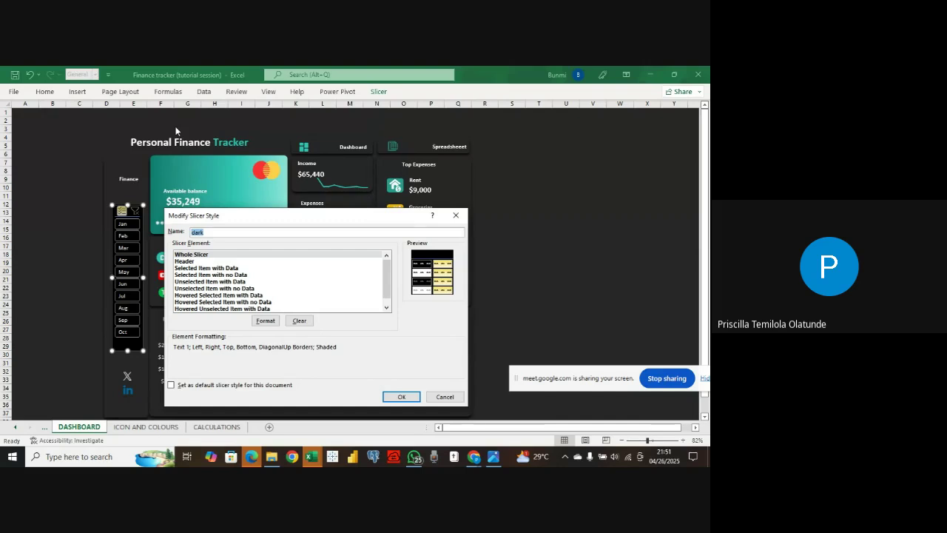
{"action": "left_click", "coordinate": [202, 262]}
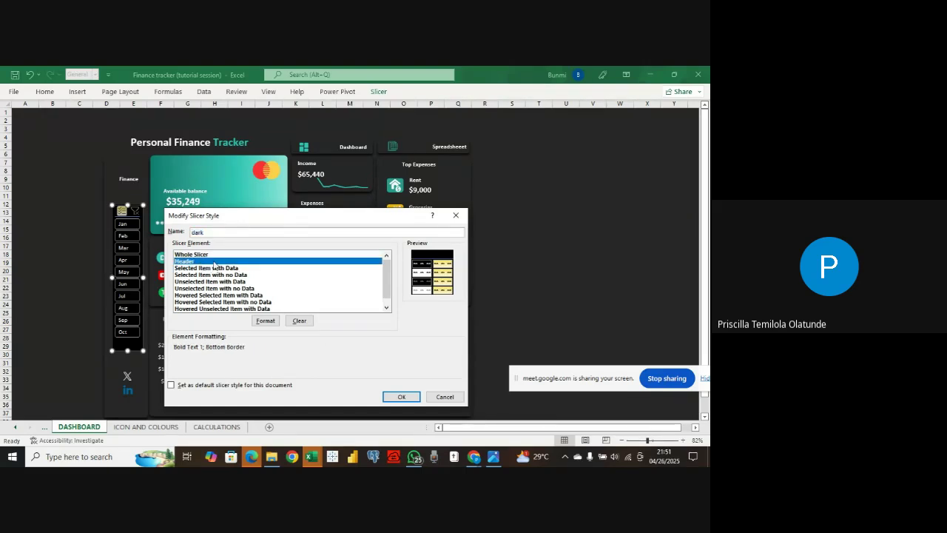
{"action": "left_click", "coordinate": [265, 320]}
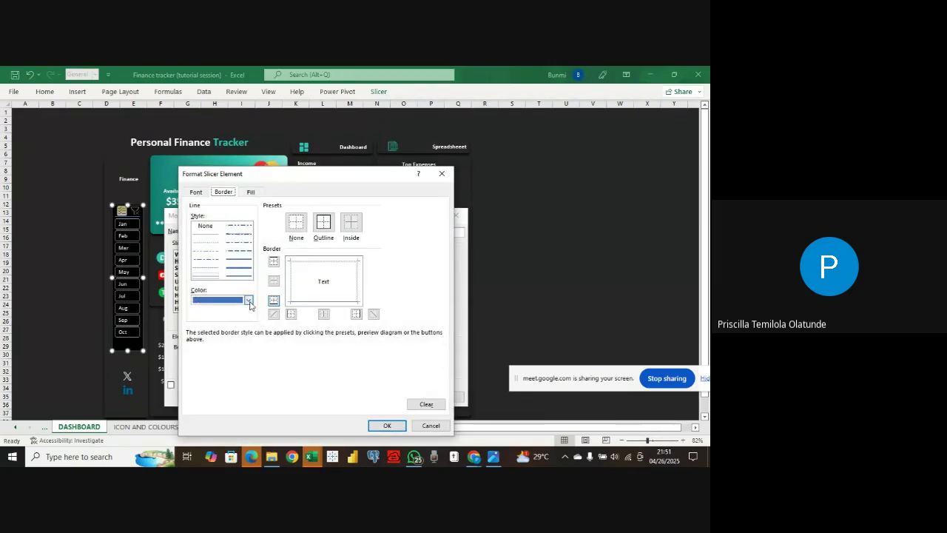
{"action": "left_click", "coordinate": [248, 300]}
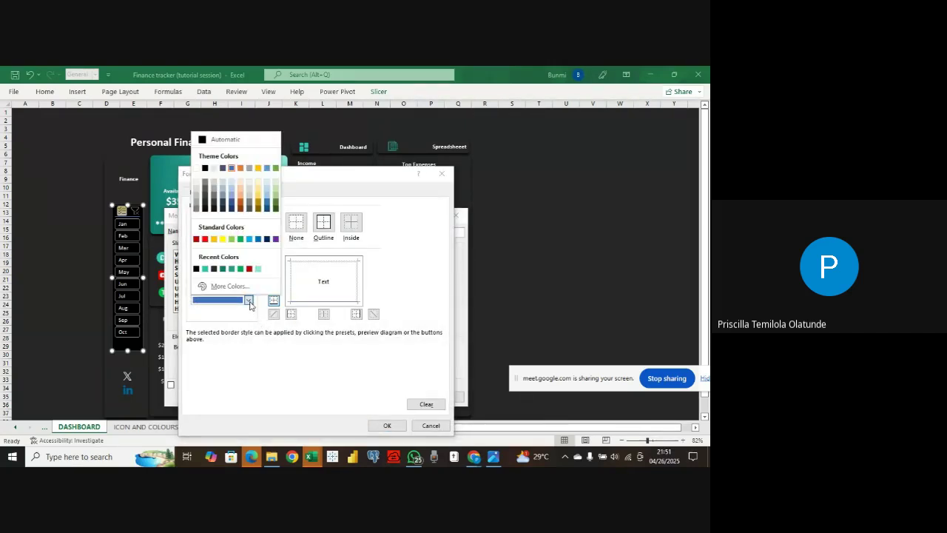
{"action": "left_click", "coordinate": [196, 268]}
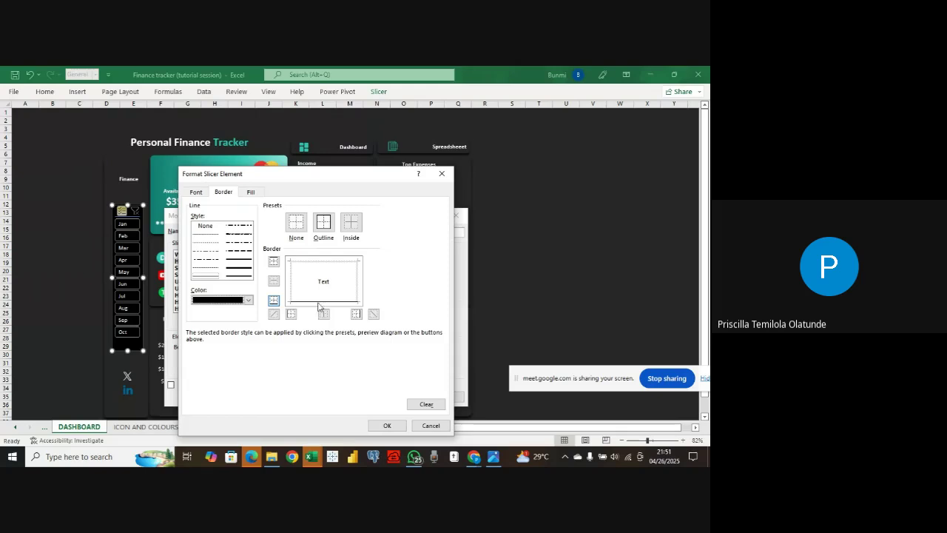
{"action": "left_click", "coordinate": [388, 426]}
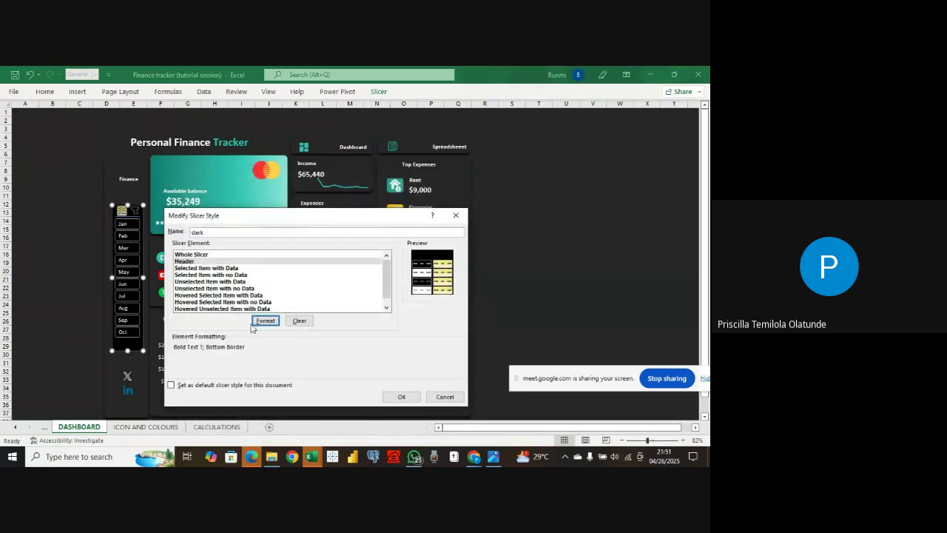
{"action": "left_click", "coordinate": [401, 396]}
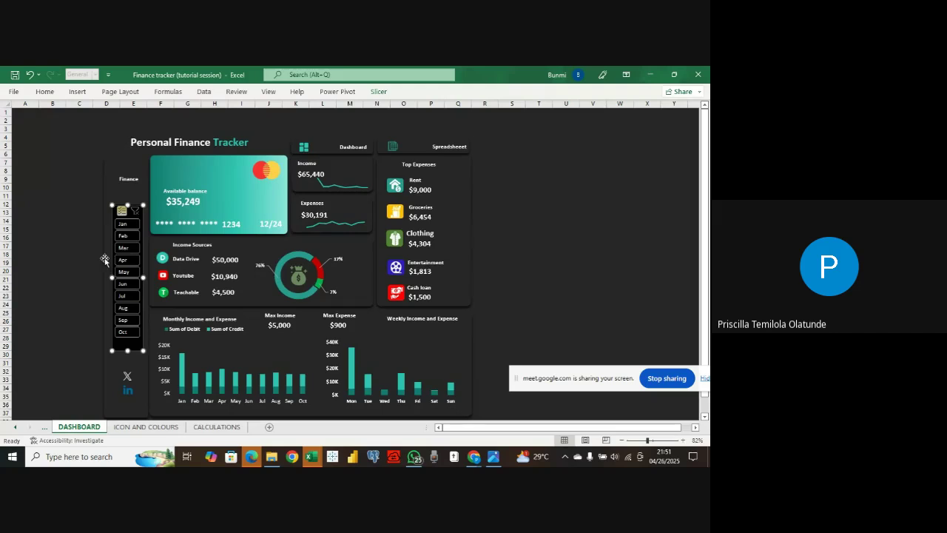
{"action": "right_click", "coordinate": [125, 213]}
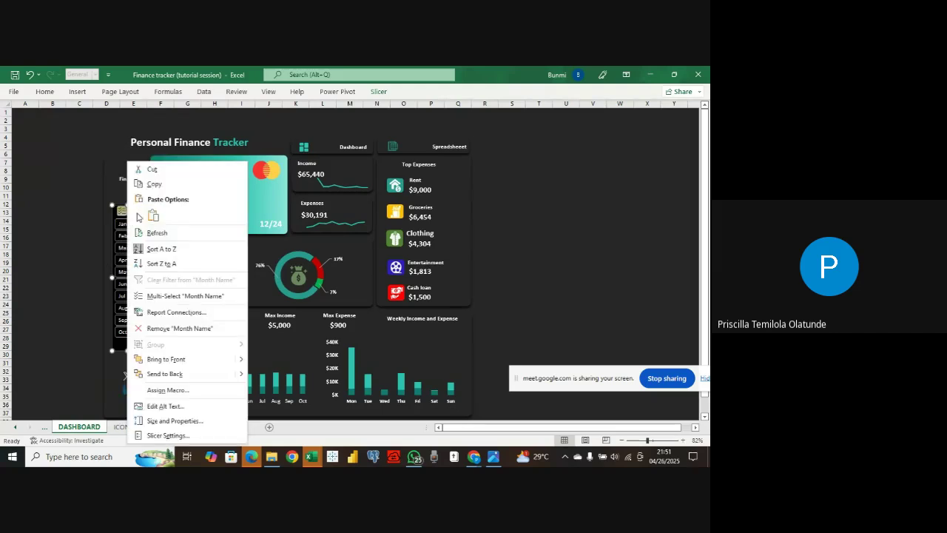
{"action": "key", "text": "Escape"}
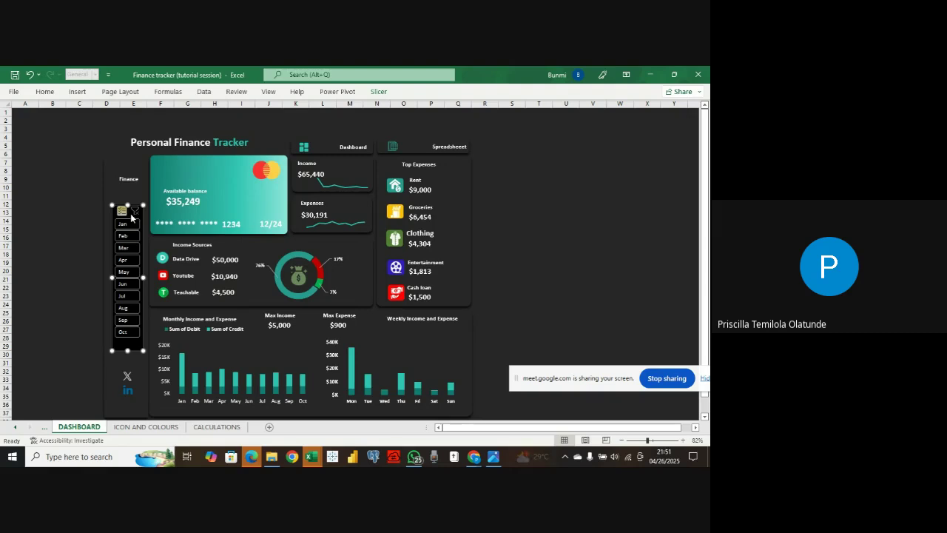
- Modify the dark slicer style, applying a black line to all four border edges of Selected Item with Data, and save it
{"action": "left_click", "coordinate": [379, 92]}
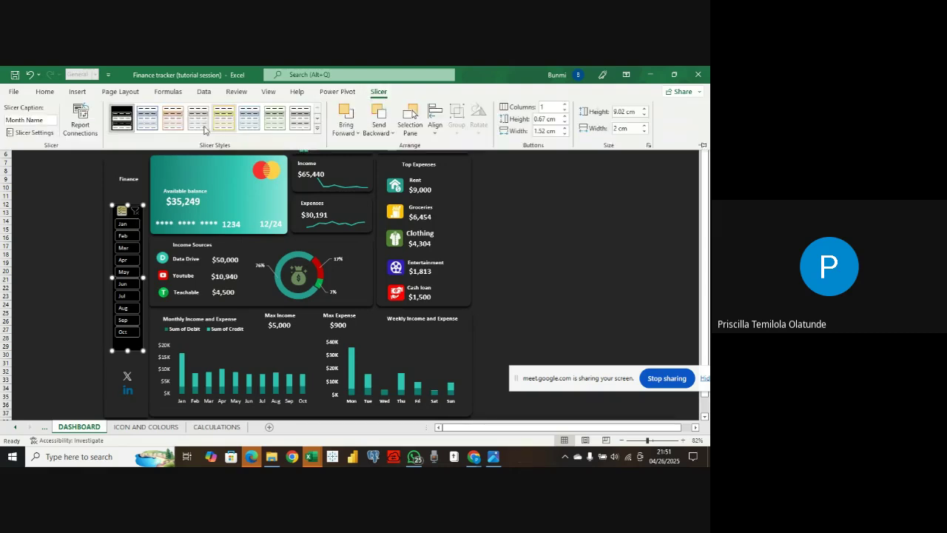
{"action": "right_click", "coordinate": [127, 120]}
{"action": "left_click", "coordinate": [165, 120]}
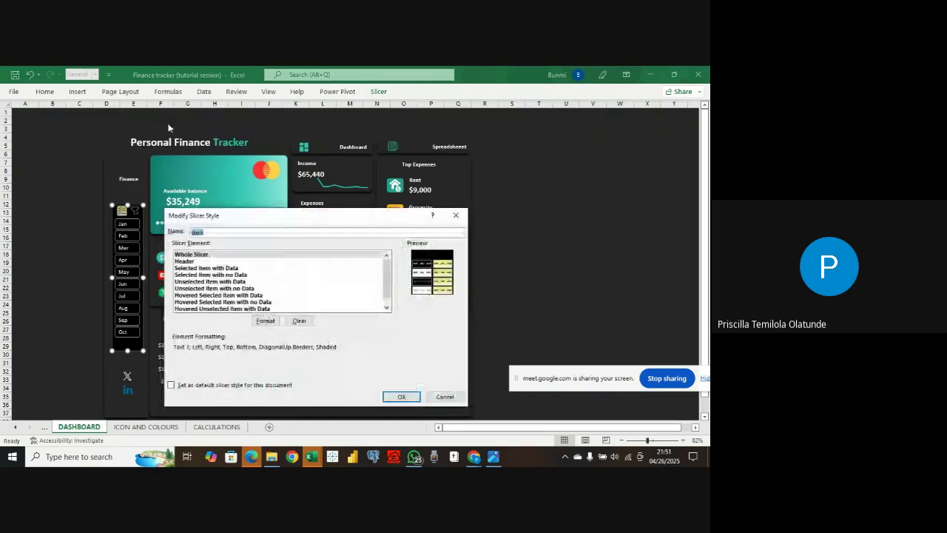
{"action": "left_click", "coordinate": [222, 267]}
{"action": "left_click", "coordinate": [265, 320]}
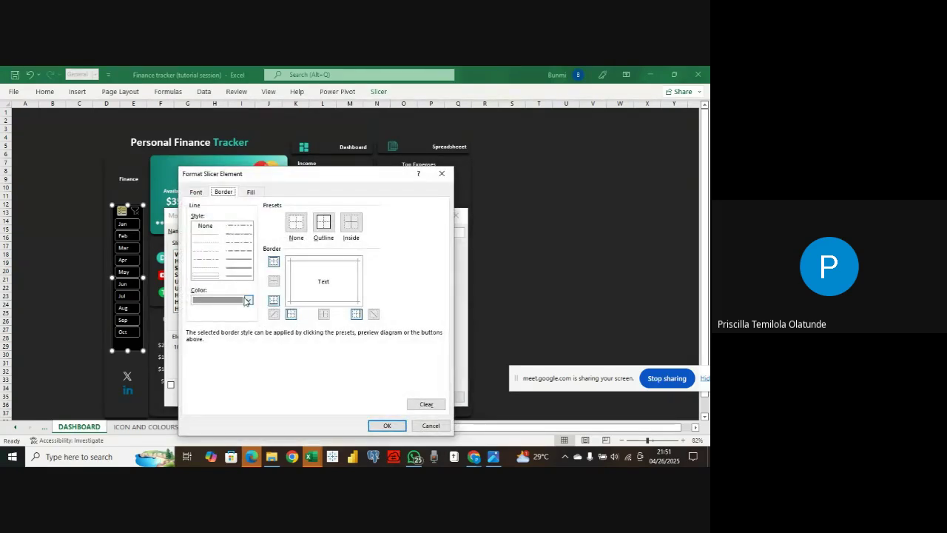
{"action": "left_click", "coordinate": [248, 300]}
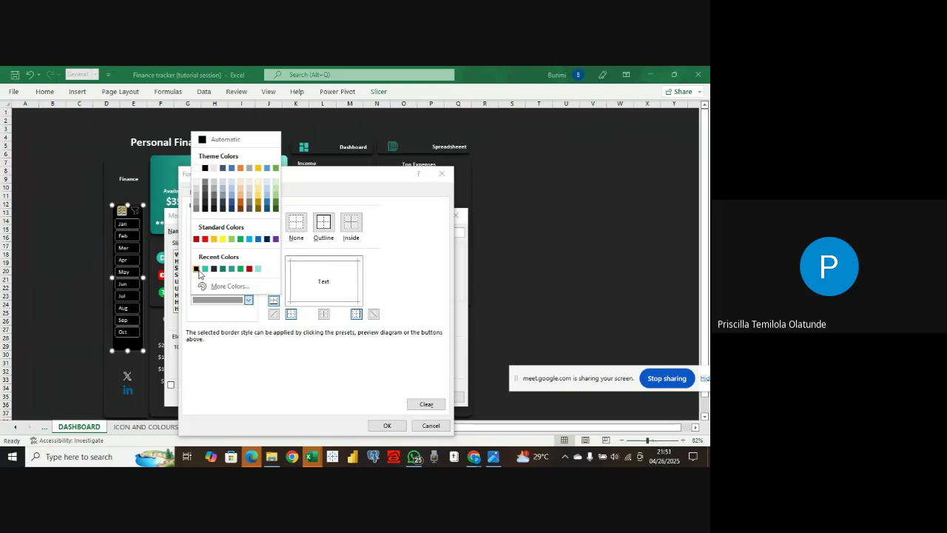
{"action": "left_click", "coordinate": [198, 274]}
{"action": "left_click", "coordinate": [313, 260]}
{"action": "left_click", "coordinate": [291, 278]}
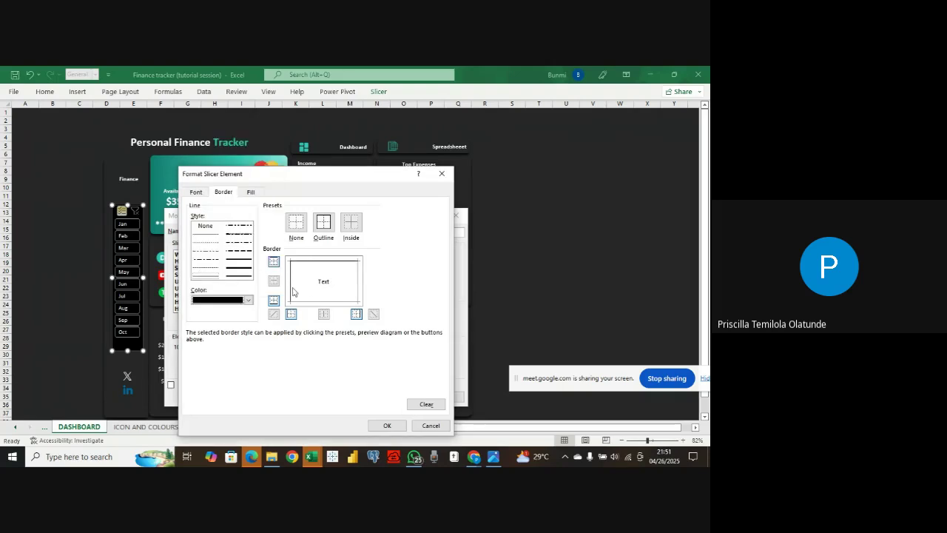
{"action": "left_click", "coordinate": [311, 302]}
{"action": "left_click", "coordinate": [358, 285]}
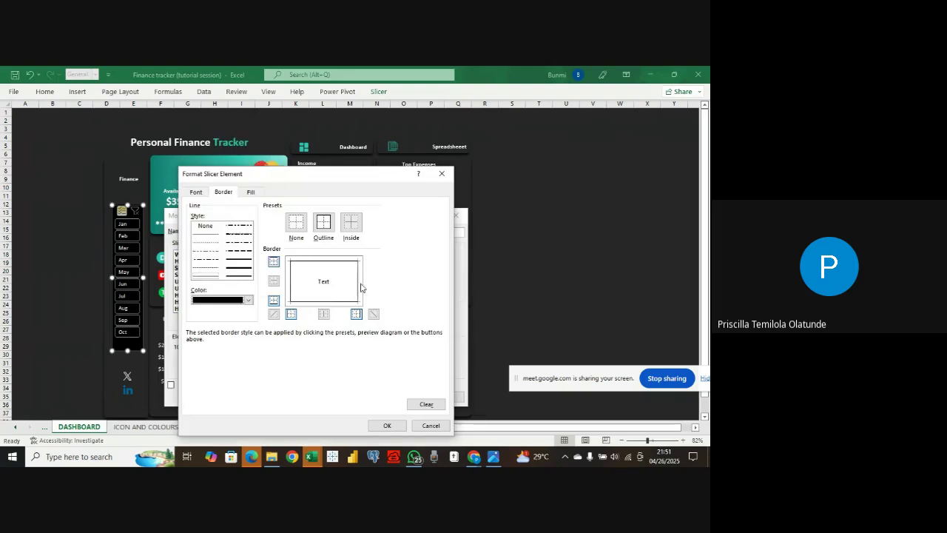
{"action": "left_click", "coordinate": [387, 424]}
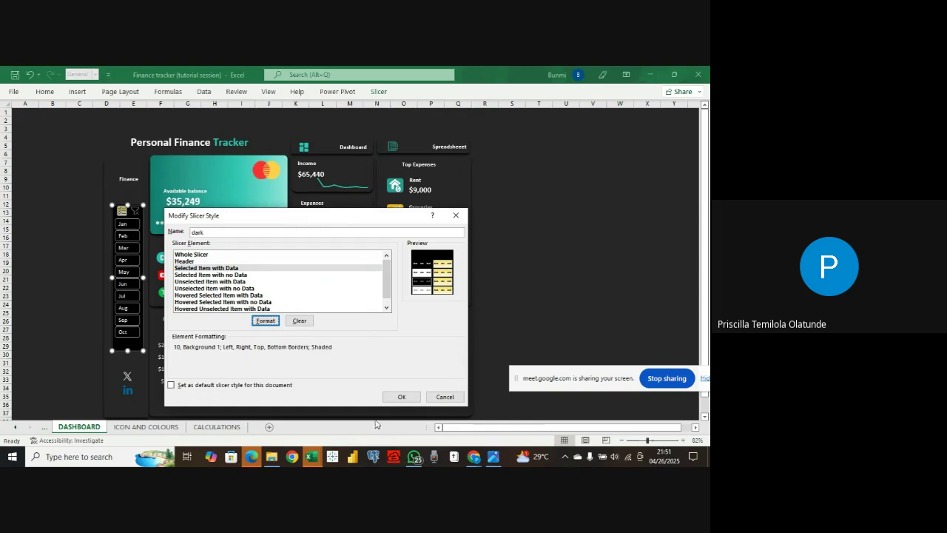
{"action": "left_click", "coordinate": [393, 397]}
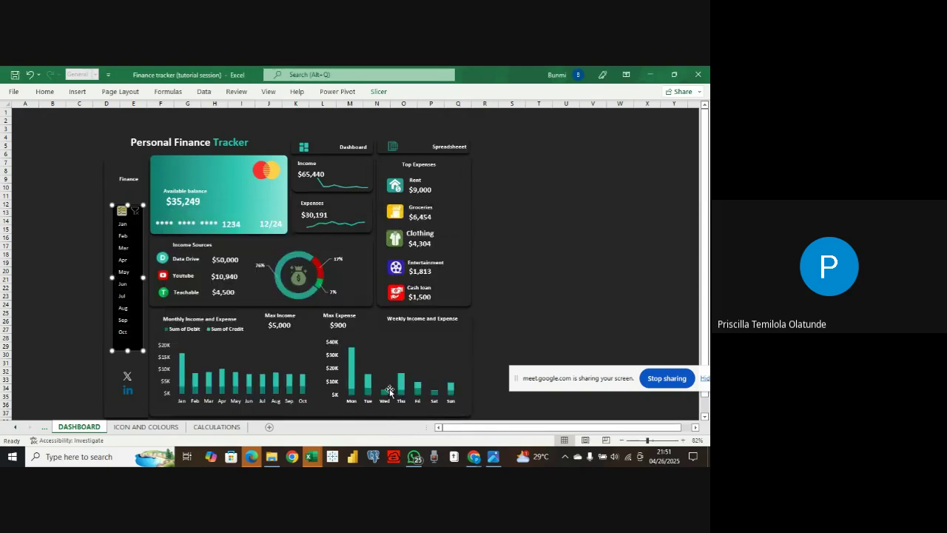
- Move the month slicer slightly down within the sidebar and deselect it
{"action": "left_click", "coordinate": [78, 230]}
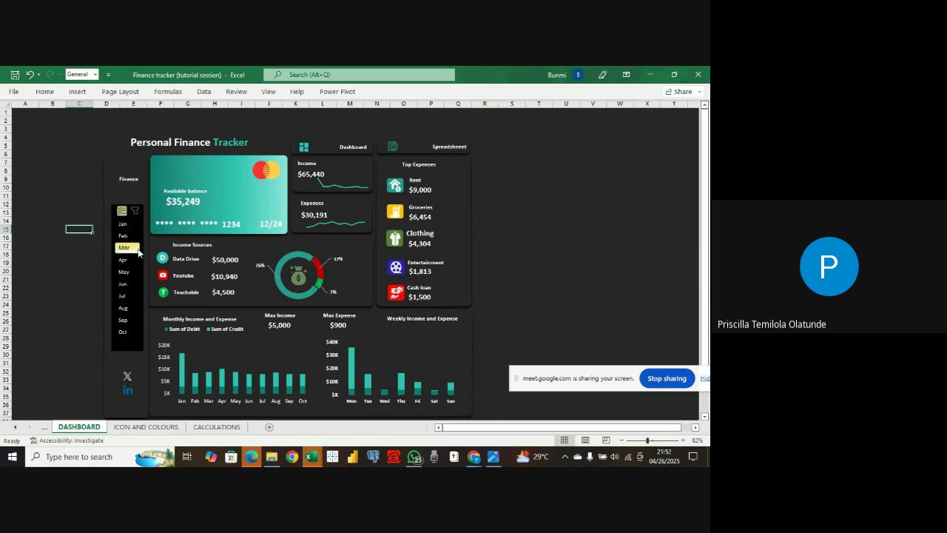
{"action": "left_click_drag", "start_coordinate": [143, 235], "coordinate": [142, 239]}
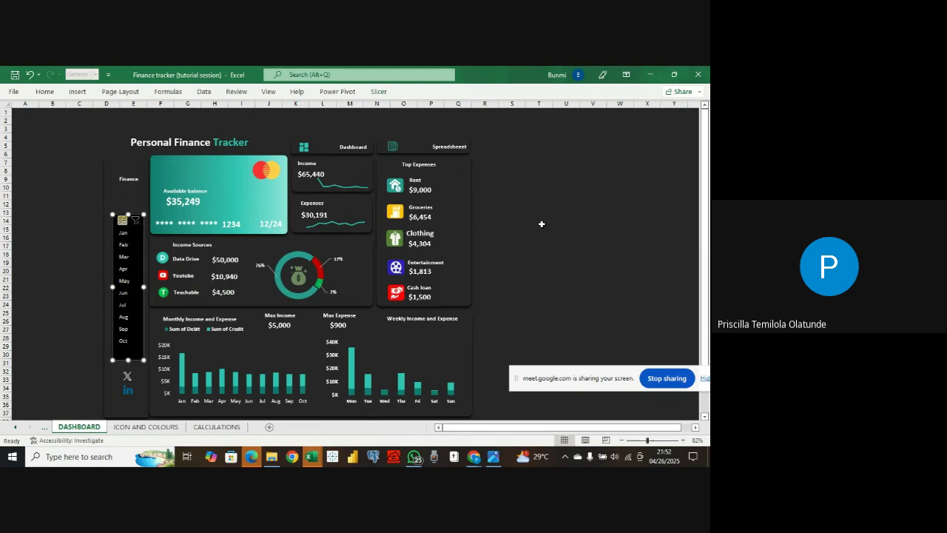
{"action": "left_click", "coordinate": [501, 231]}
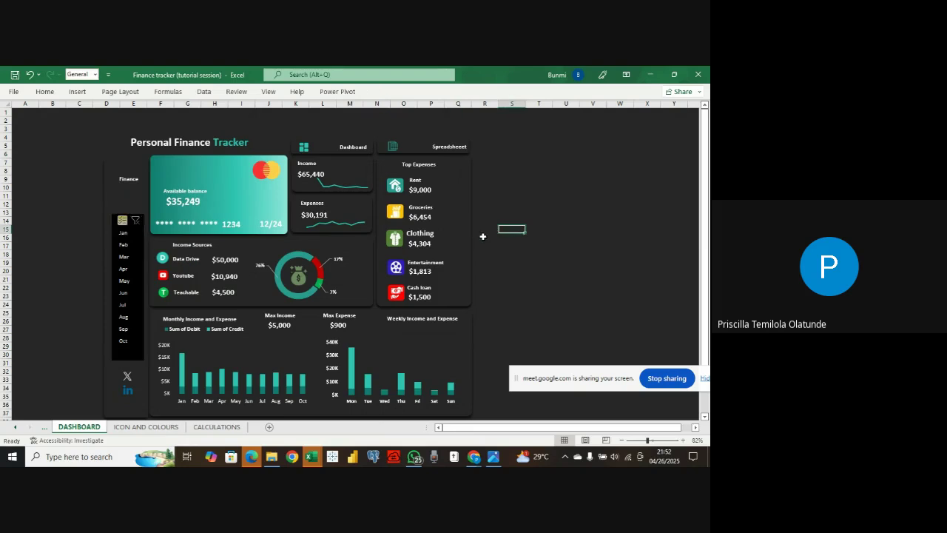
{"action": "left_click", "coordinate": [141, 236]}
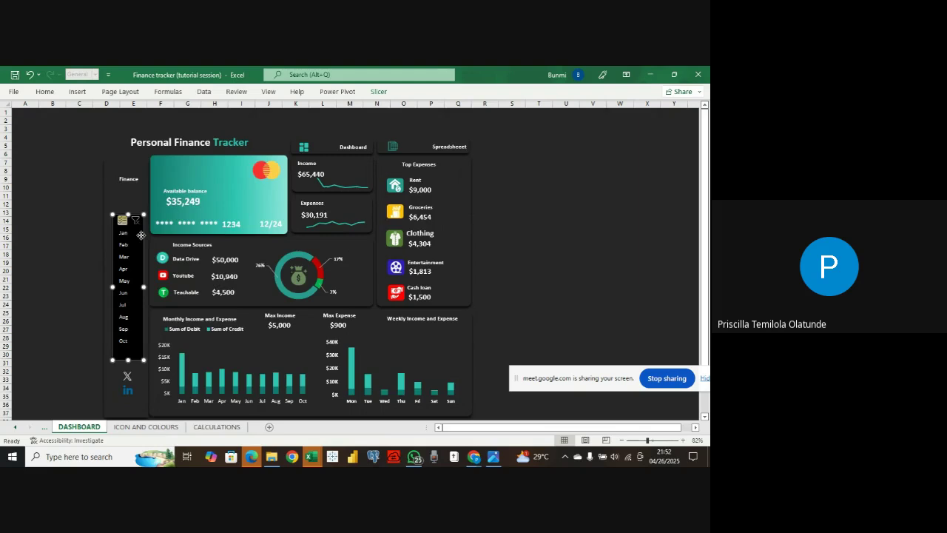
{"action": "right_click", "coordinate": [141, 235]}
{"action": "key", "text": "Escape"}
{"action": "left_click", "coordinate": [145, 189]}
{"action": "left_click", "coordinate": [460, 182]}
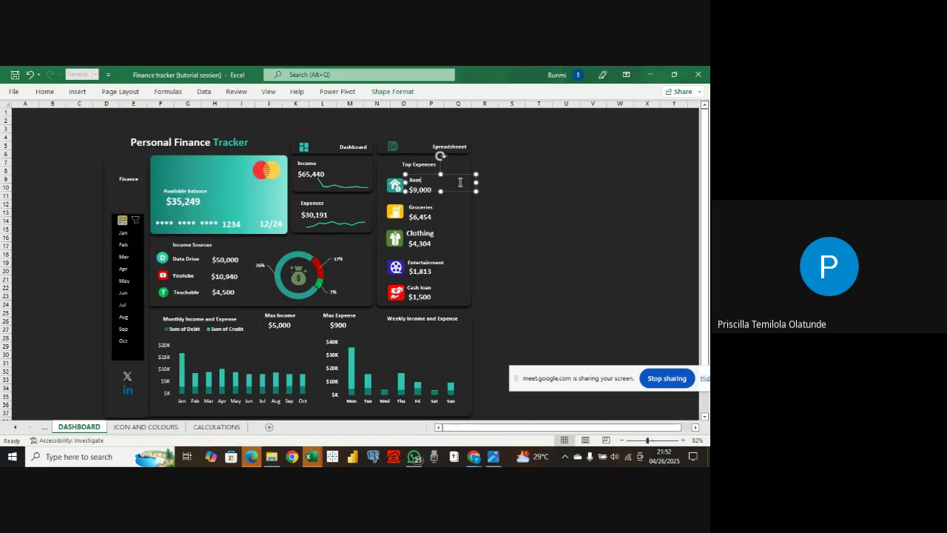
{"action": "left_click", "coordinate": [466, 235]}
- Copy the hex code #262626 from the custom fill color of the panel shape behind the monthly and weekly charts
{"action": "left_click", "coordinate": [469, 346]}
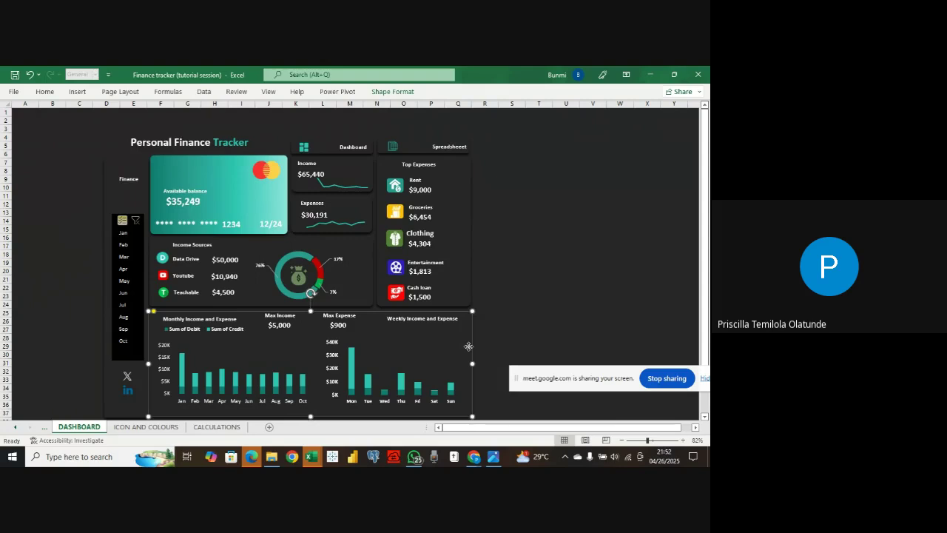
{"action": "right_click", "coordinate": [469, 346]}
{"action": "left_click", "coordinate": [513, 435]}
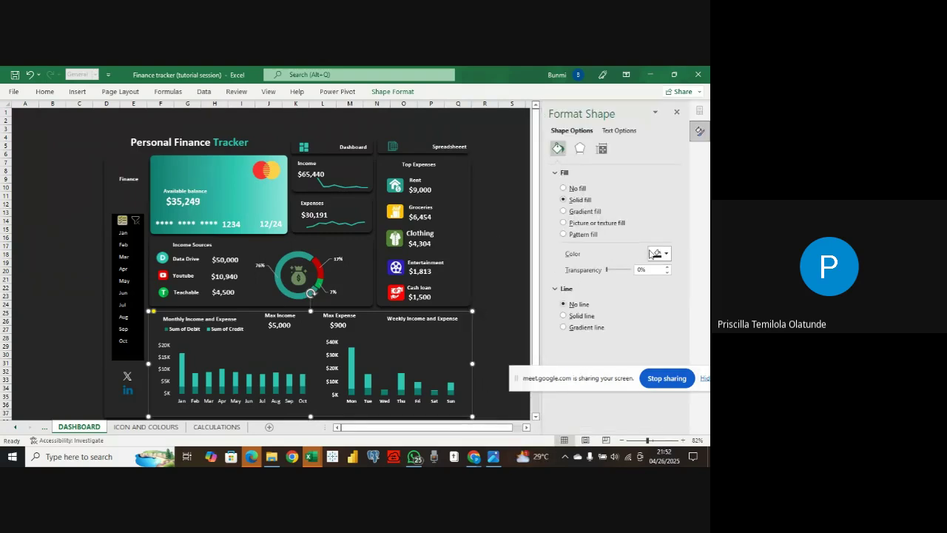
{"action": "left_click", "coordinate": [655, 253]}
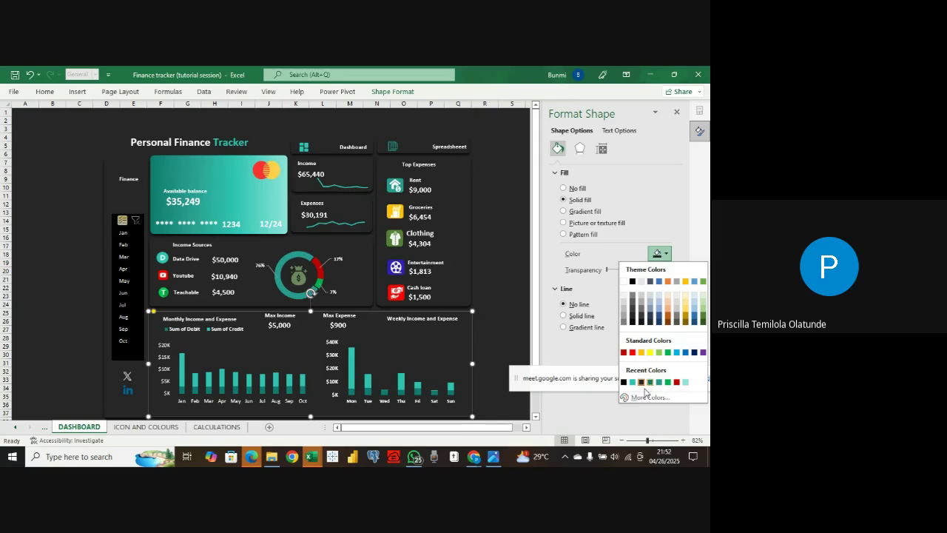
{"action": "left_click", "coordinate": [636, 396]}
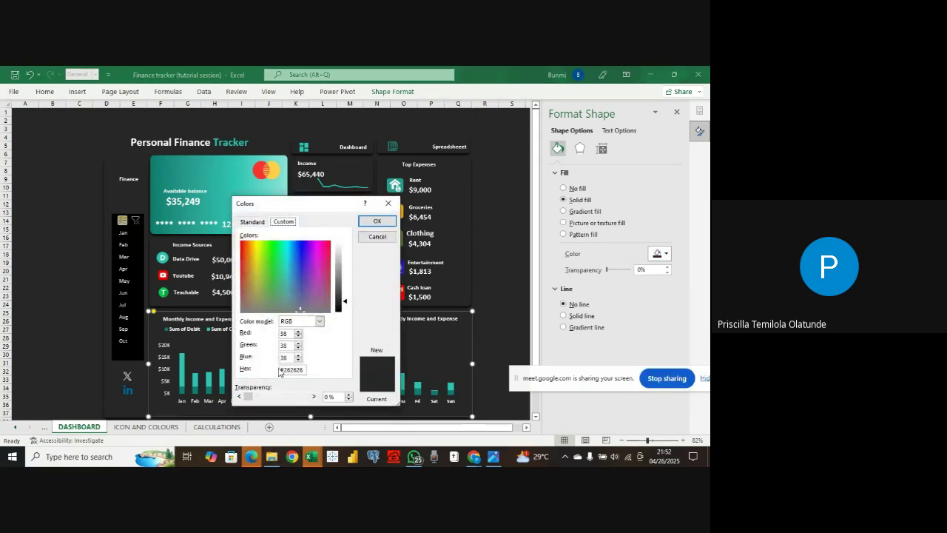
{"action": "left_click_drag", "start_coordinate": [282, 368], "coordinate": [320, 376]}
{"action": "key", "text": "ctrl+c"}
{"action": "left_click", "coordinate": [283, 368]}
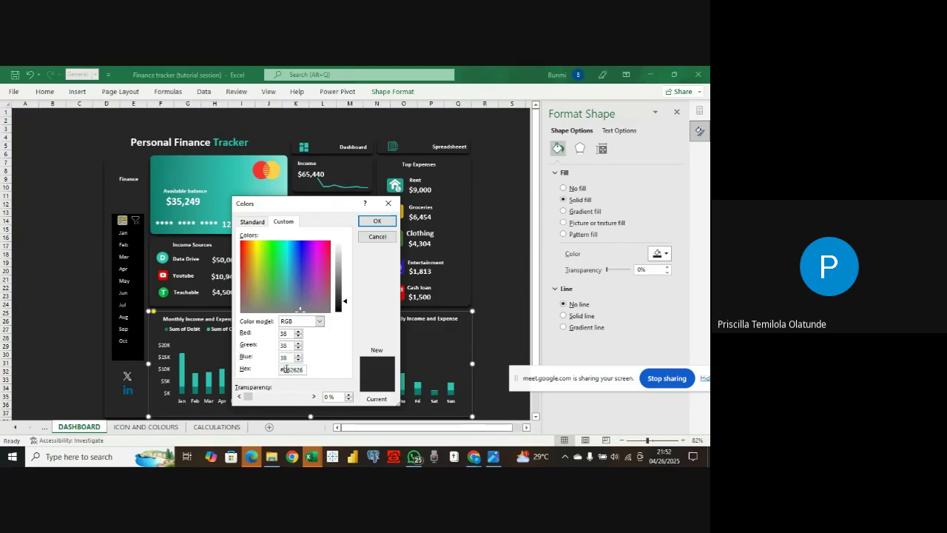
{"action": "left_click", "coordinate": [375, 222]}
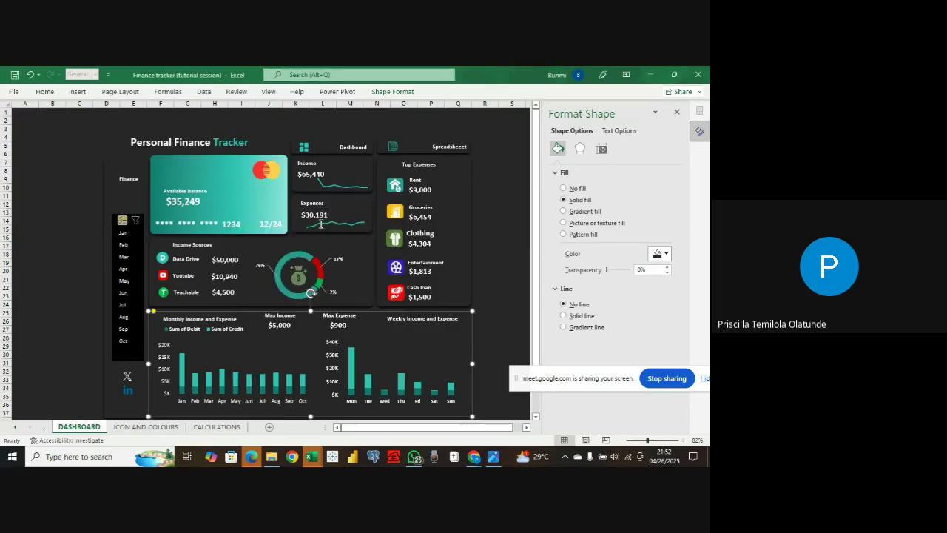
- Modify the month slicer's dark style and open the formatting of its Selected Item with no Data element
{"action": "left_click", "coordinate": [142, 227]}
{"action": "left_click", "coordinate": [376, 91]}
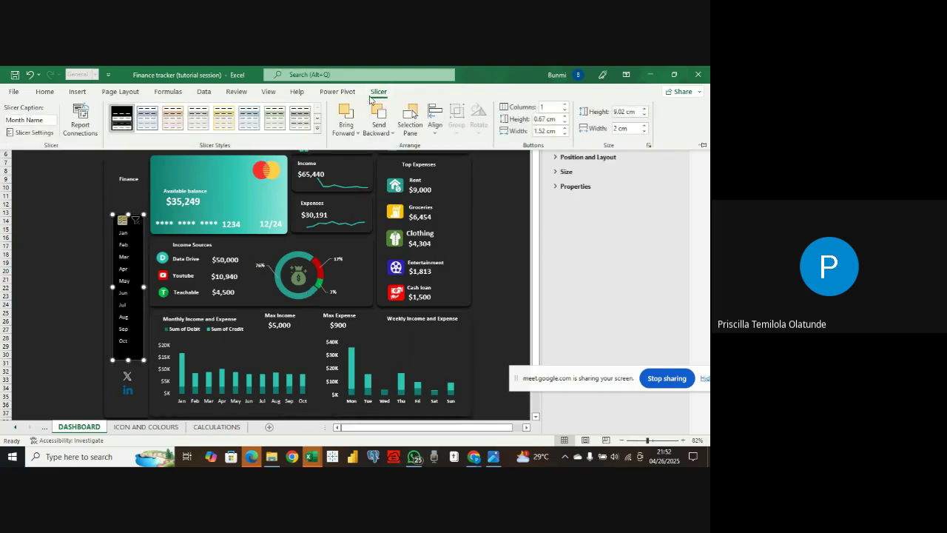
{"action": "right_click", "coordinate": [111, 107]}
{"action": "left_click", "coordinate": [139, 113]}
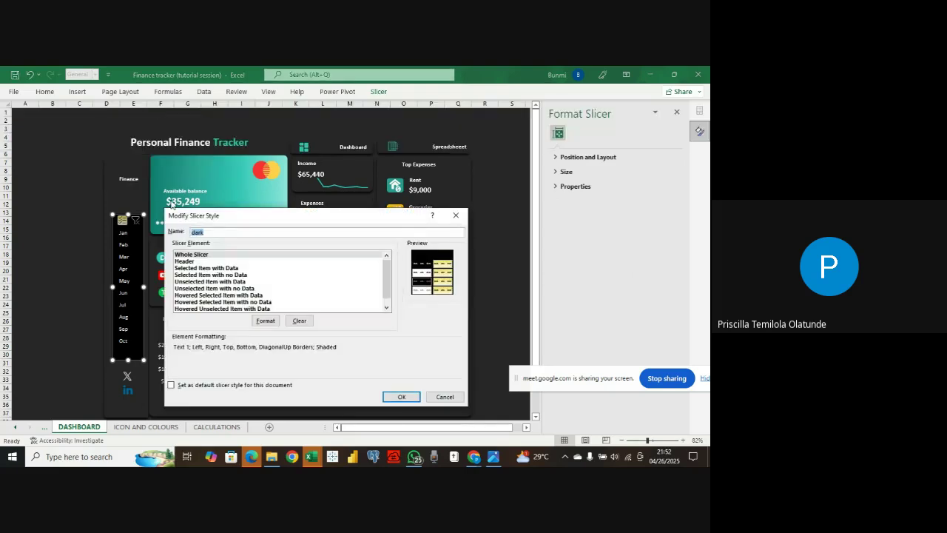
{"action": "left_click", "coordinate": [218, 275]}
{"action": "left_click", "coordinate": [267, 323]}
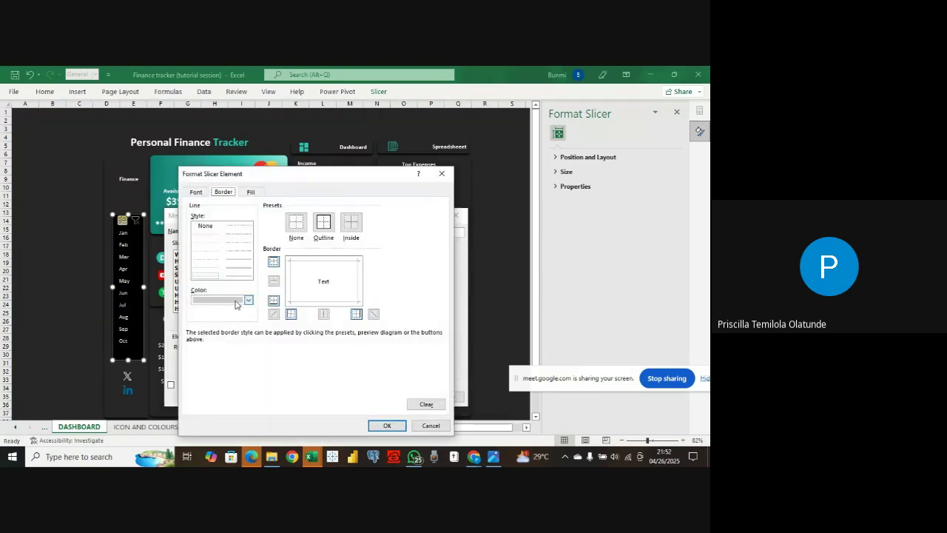
- Set the border line color to the copied custom hex #262626 and apply it to the left, top and bottom edges
{"action": "left_click", "coordinate": [248, 300]}
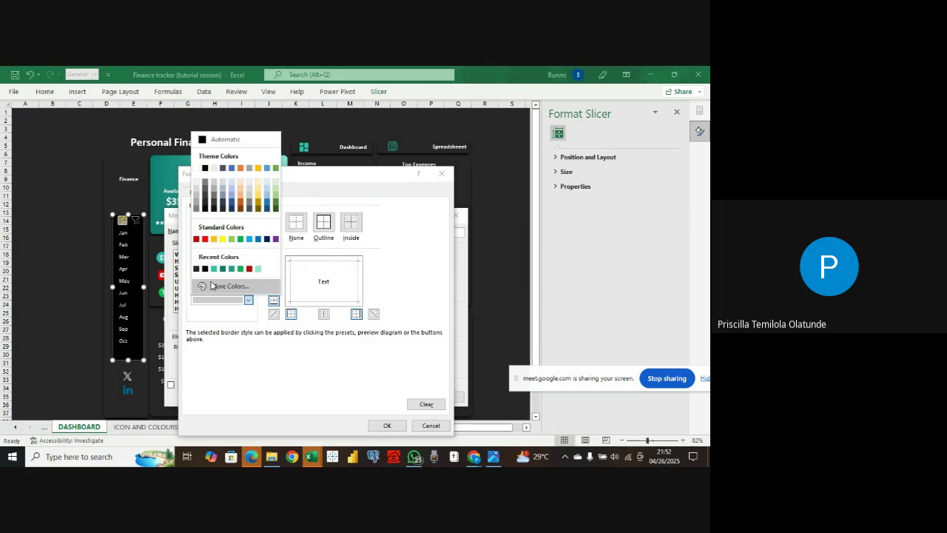
{"action": "left_click", "coordinate": [211, 286]}
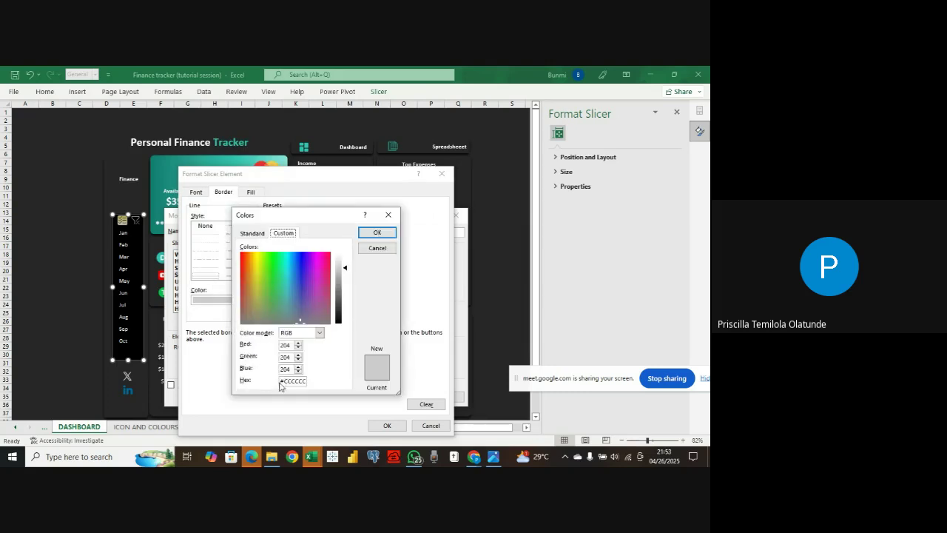
{"action": "mouse_move", "coordinate": [280, 383]}
{"action": "left_mouse_down"}
{"action": "mouse_move", "coordinate": [304, 385]}
{"action": "mouse_move", "coordinate": [280, 383]}
{"action": "left_mouse_up"}
{"action": "right_click", "coordinate": [281, 383]}
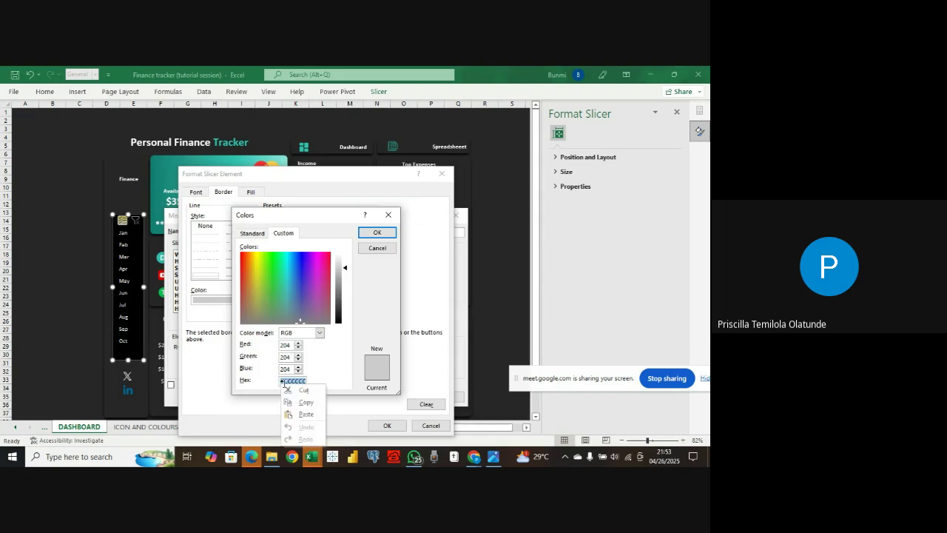
{"action": "left_click", "coordinate": [298, 415]}
{"action": "left_click", "coordinate": [377, 233]}
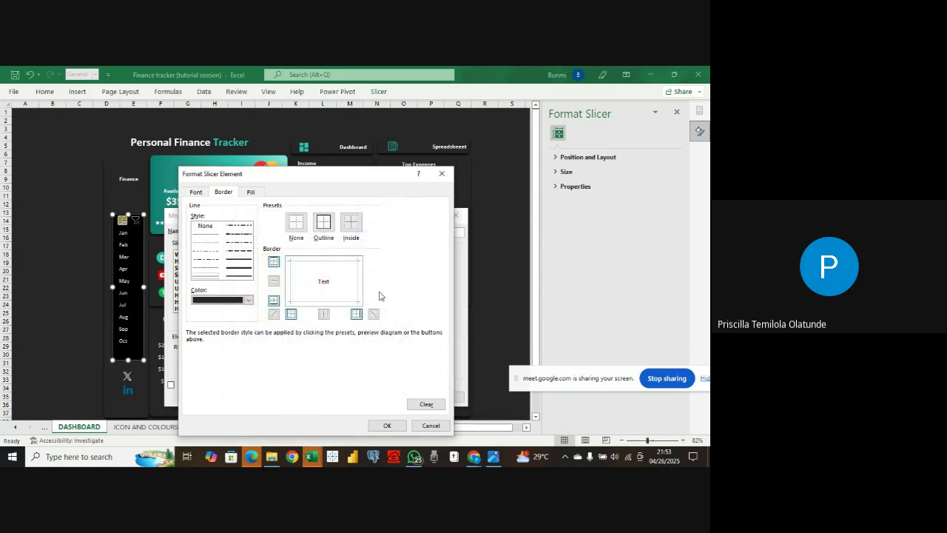
{"action": "left_click", "coordinate": [290, 275]}
{"action": "left_click", "coordinate": [303, 260]}
{"action": "left_click", "coordinate": [323, 302]}
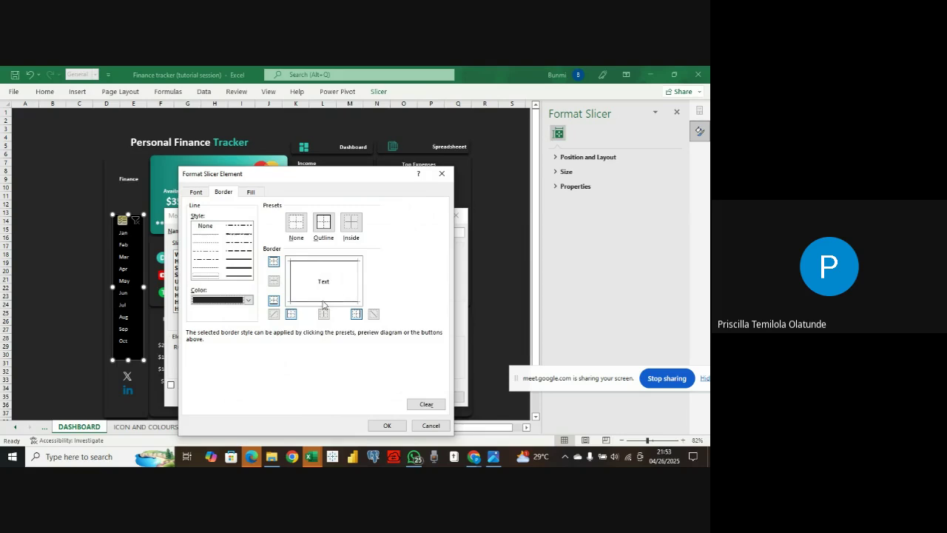
{"action": "left_click", "coordinate": [386, 426]}
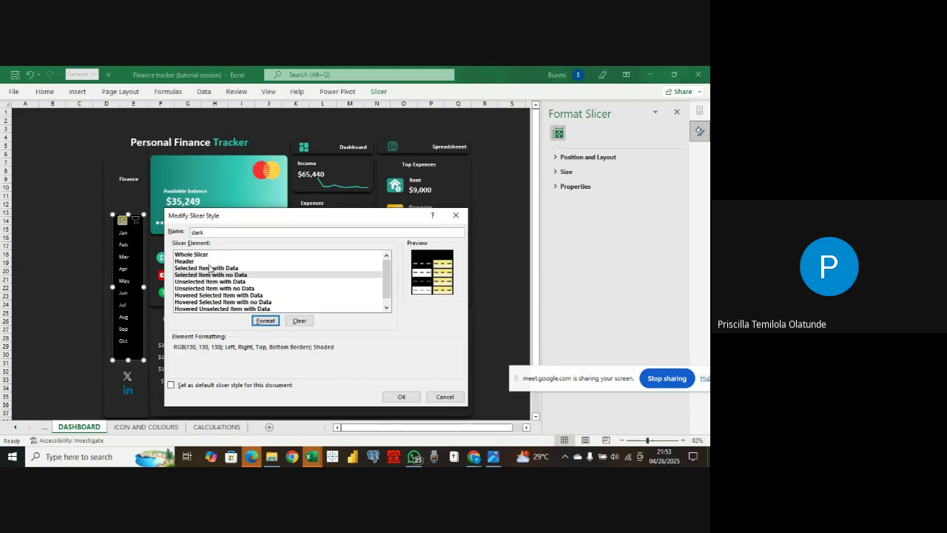
- Format the Whole Slicer element, choosing the recent dark gray line color and removing the borders on all four edges
{"action": "left_click", "coordinate": [223, 256]}
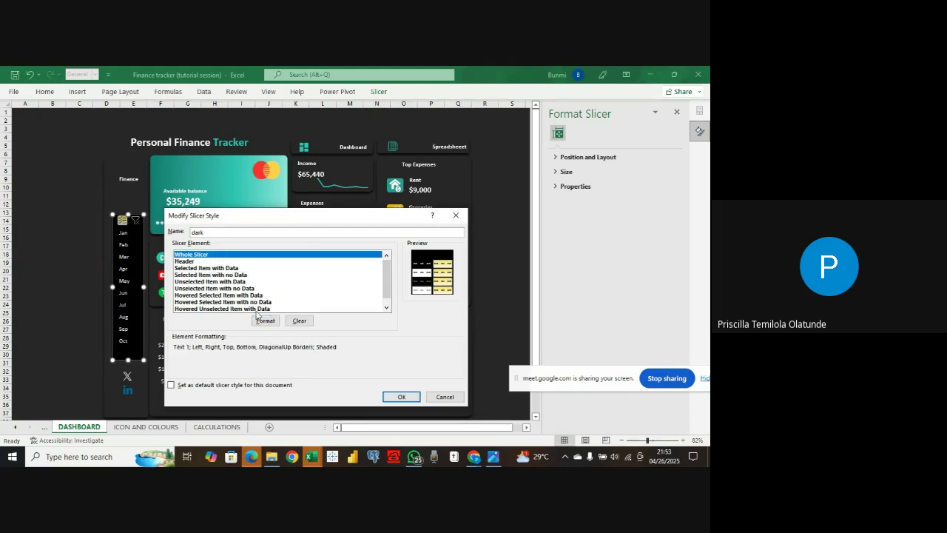
{"action": "left_click", "coordinate": [265, 320]}
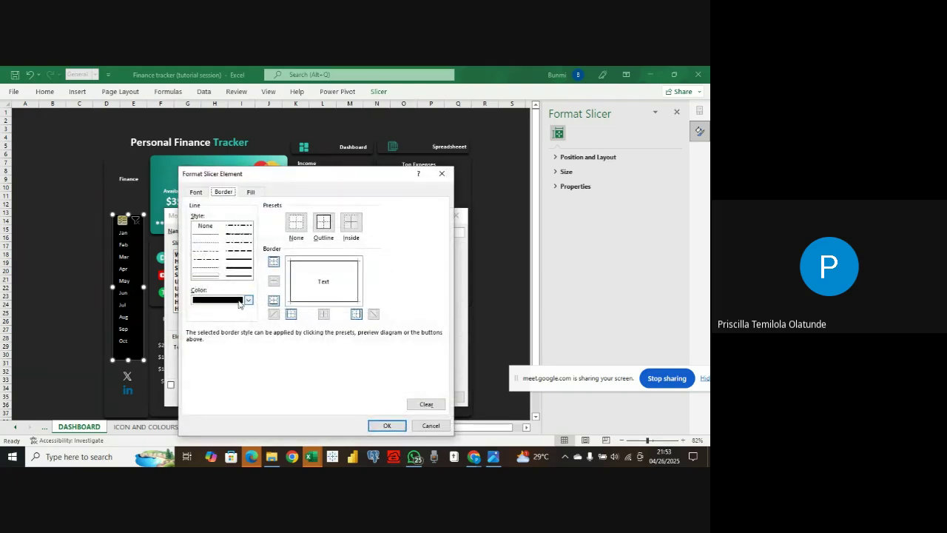
{"action": "left_click", "coordinate": [249, 299]}
{"action": "left_click", "coordinate": [231, 286]}
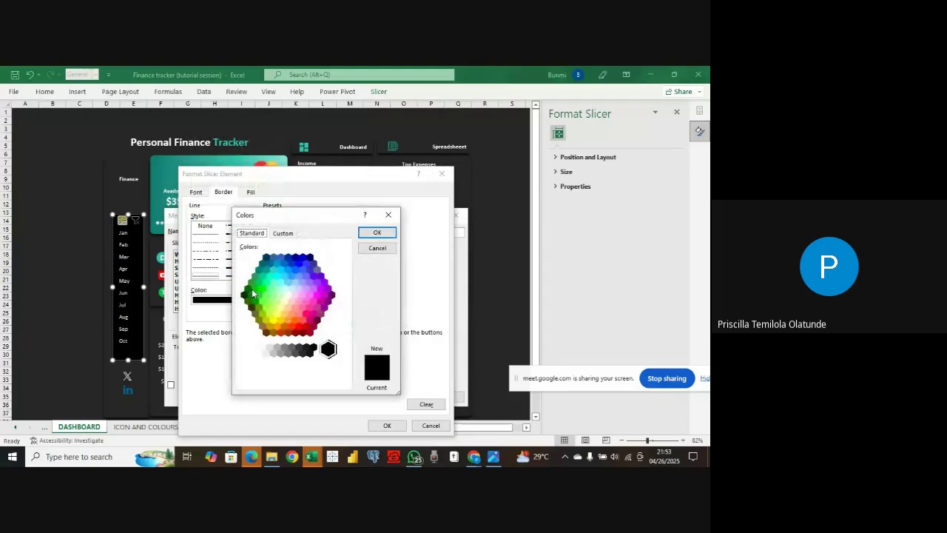
{"action": "left_click", "coordinate": [380, 219]}
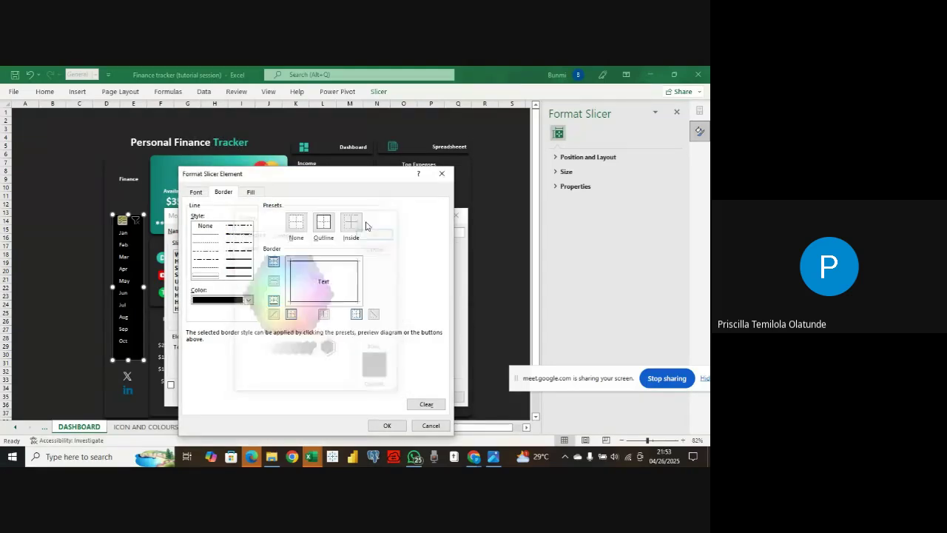
{"action": "left_click", "coordinate": [249, 300]}
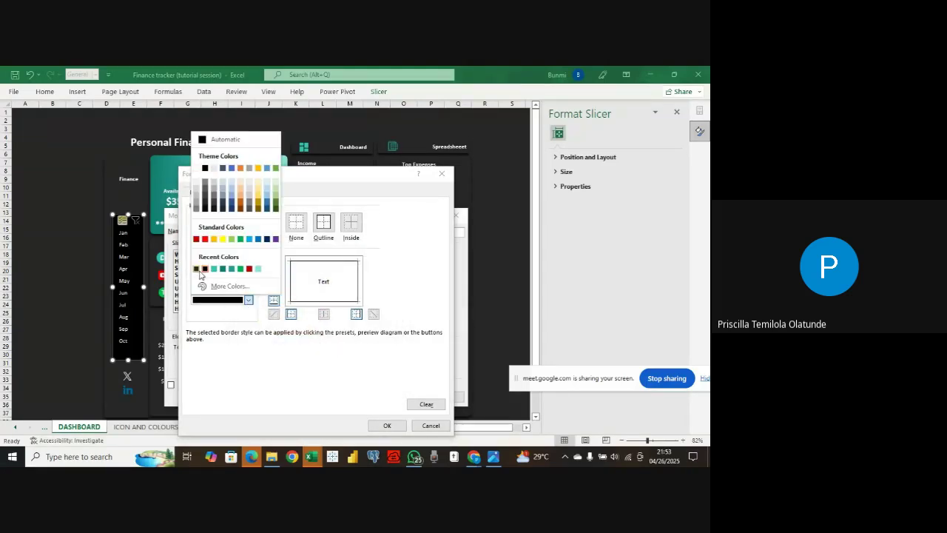
{"action": "left_click", "coordinate": [199, 271]}
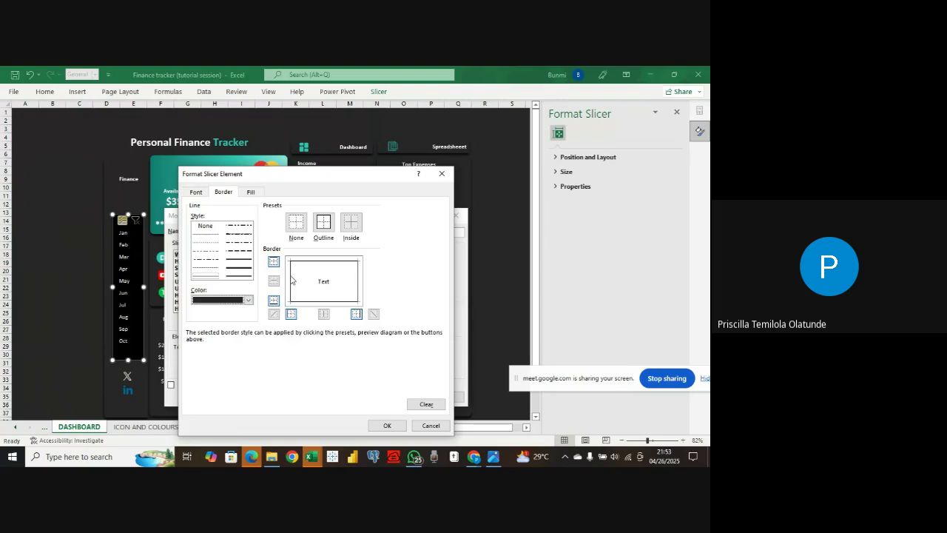
{"action": "left_click", "coordinate": [329, 261]}
{"action": "left_click", "coordinate": [356, 279]}
{"action": "left_click", "coordinate": [332, 302]}
{"action": "left_click", "coordinate": [289, 289]}
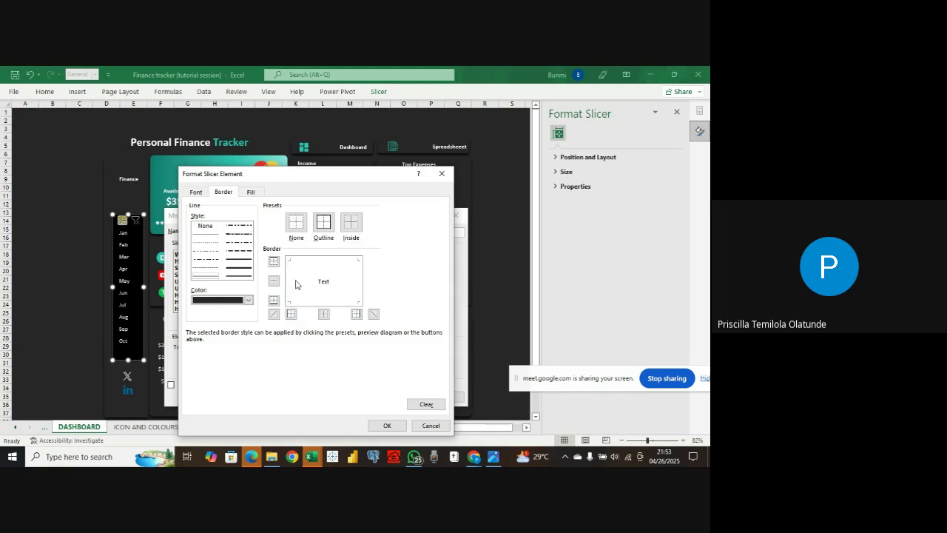
{"action": "left_click", "coordinate": [387, 425]}
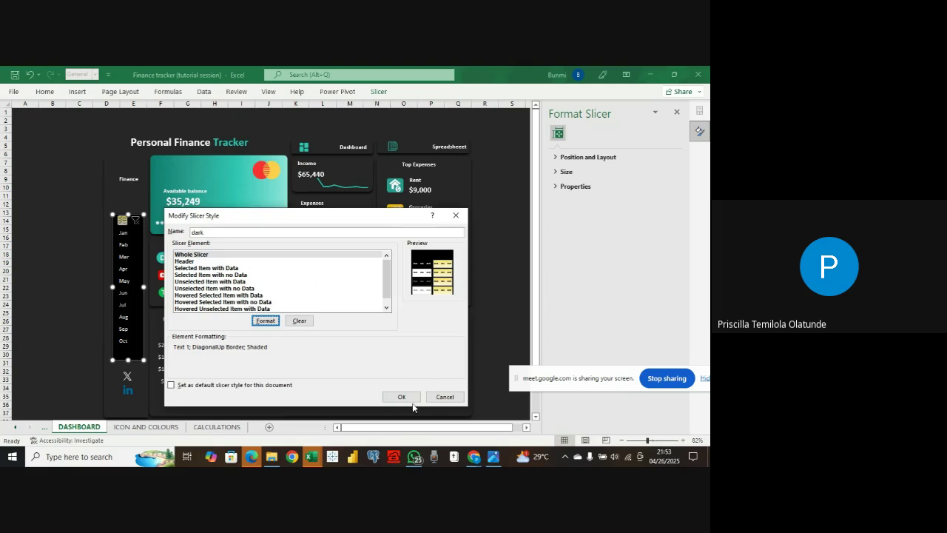
- Format Selected Item with Data with the recent dark gray line color, remove its four border edges, and save the dark style
{"action": "left_click", "coordinate": [229, 268]}
{"action": "left_click", "coordinate": [264, 320]}
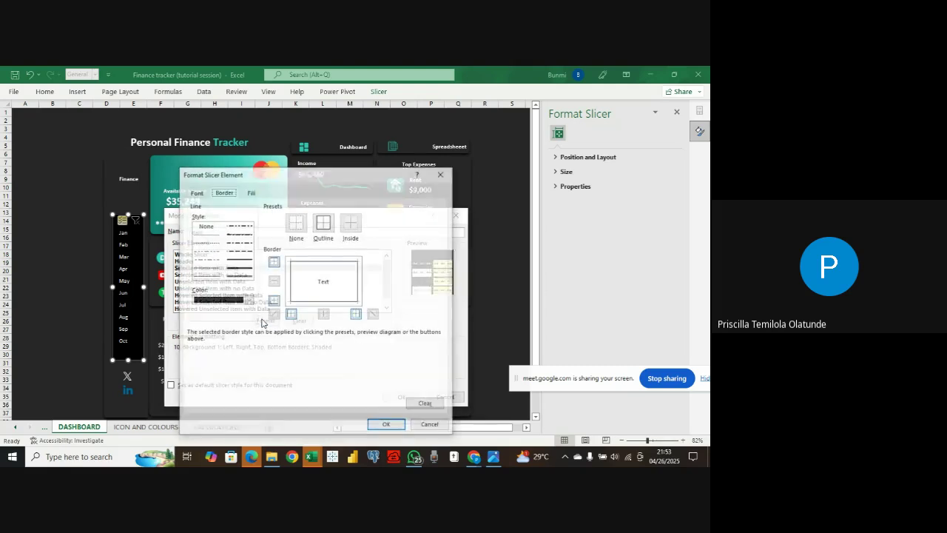
{"action": "left_click", "coordinate": [247, 300]}
{"action": "left_click", "coordinate": [197, 269]}
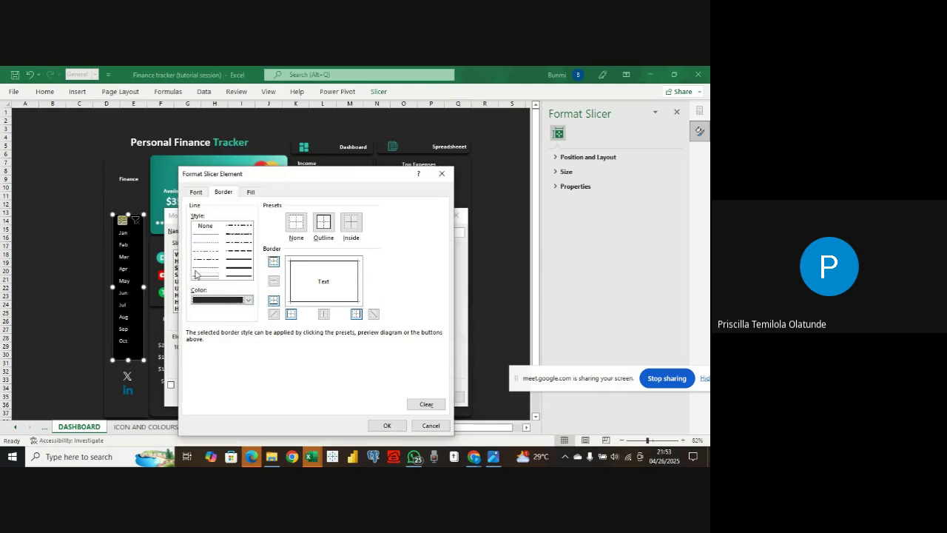
{"action": "left_click", "coordinate": [290, 277]}
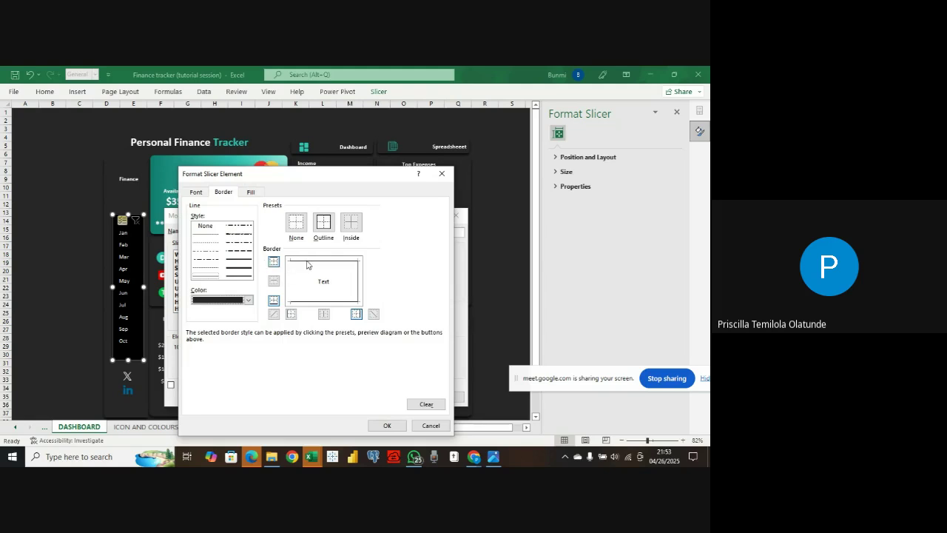
{"action": "left_click", "coordinate": [307, 263]}
{"action": "left_click", "coordinate": [330, 301]}
{"action": "left_click", "coordinate": [357, 287]}
{"action": "left_click", "coordinate": [387, 425]}
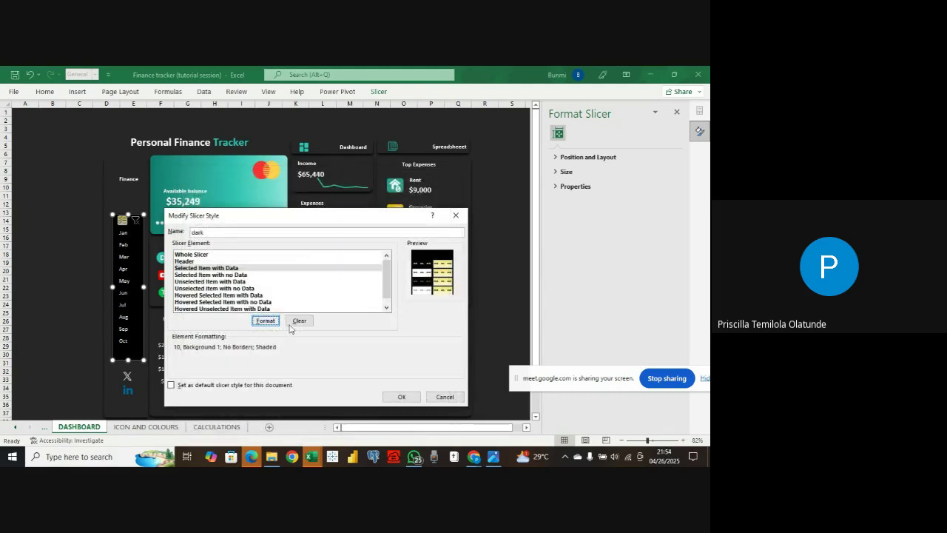
{"action": "left_click", "coordinate": [399, 397]}
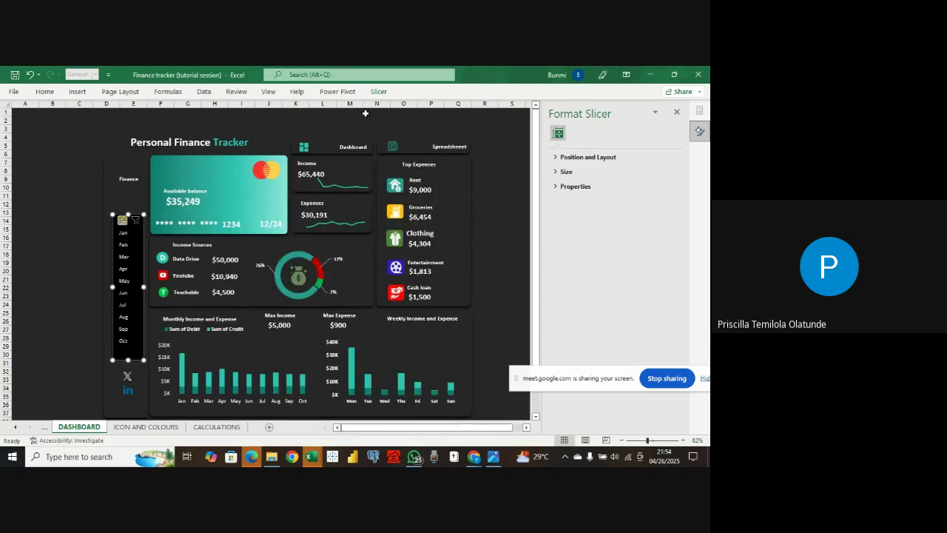
- Deselect the month slicer on the dashboard and close the Format Slicer pane
{"action": "left_click", "coordinate": [379, 91]}
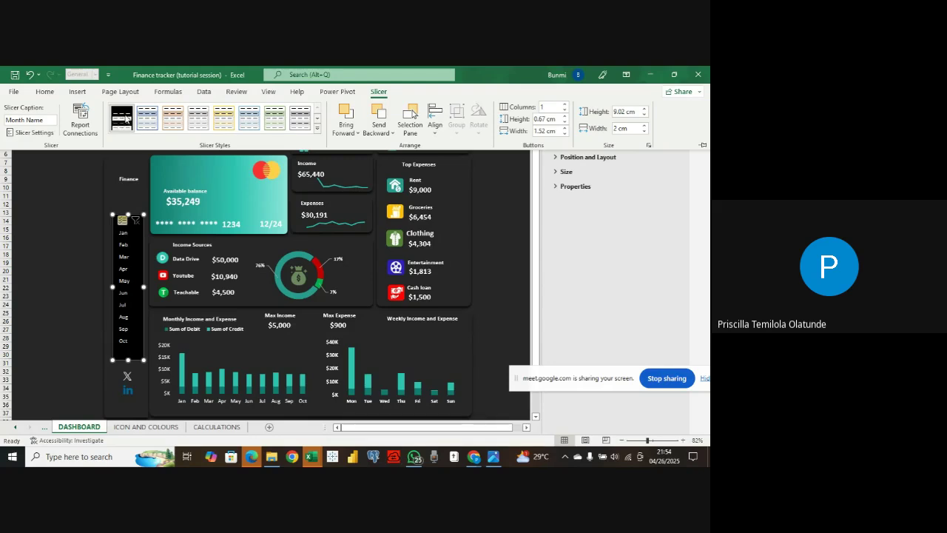
{"action": "left_click", "coordinate": [93, 206]}
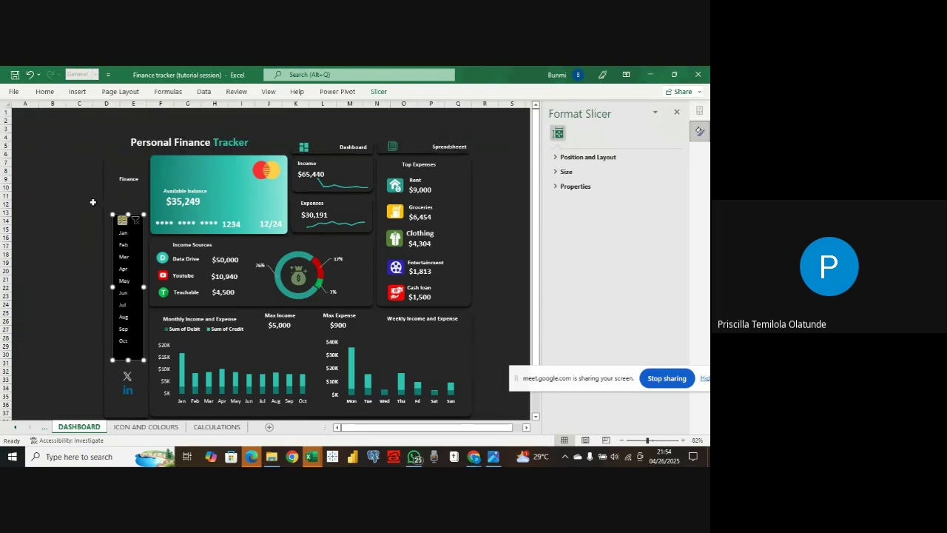
{"action": "left_click", "coordinate": [676, 112]}
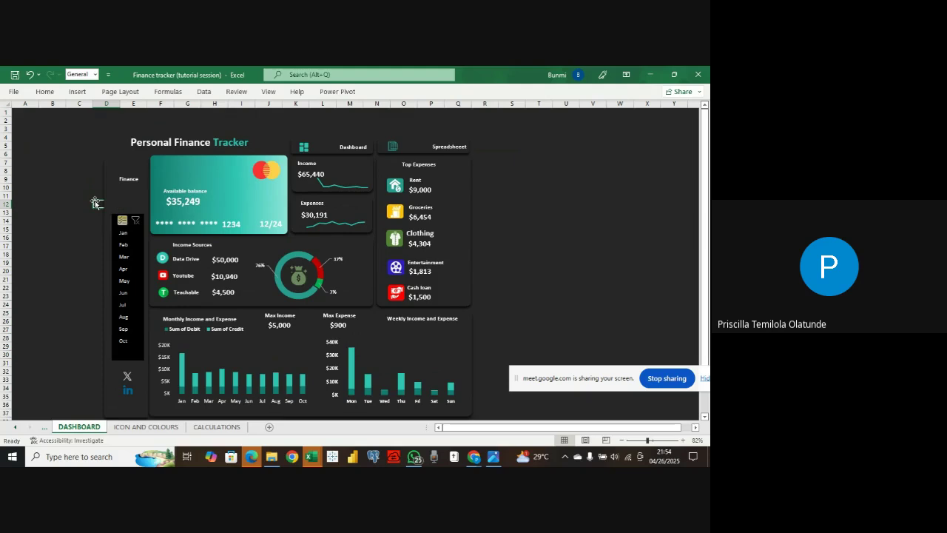
{"action": "left_click", "coordinate": [73, 203]}
{"action": "left_click_drag", "start_coordinate": [70, 203], "coordinate": [16, 205]}
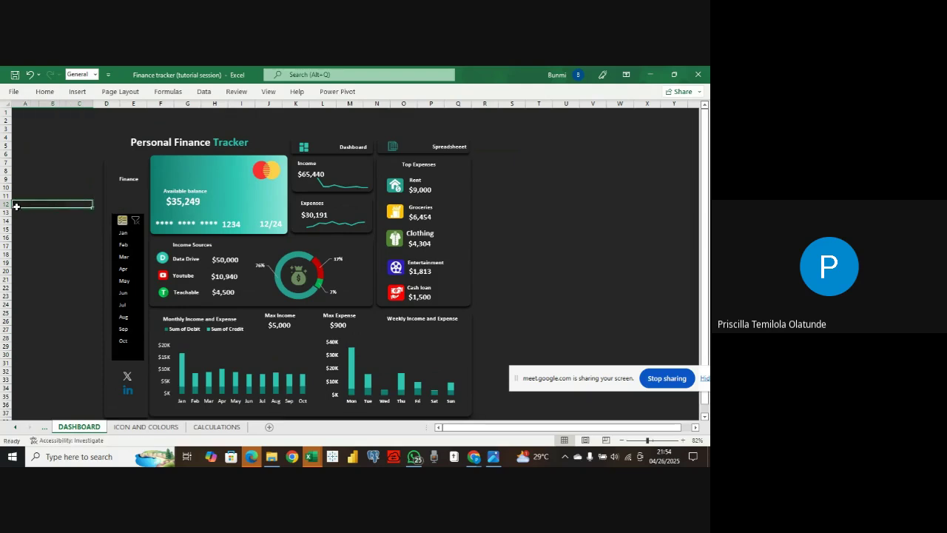
{"action": "left_click", "coordinate": [67, 203]}
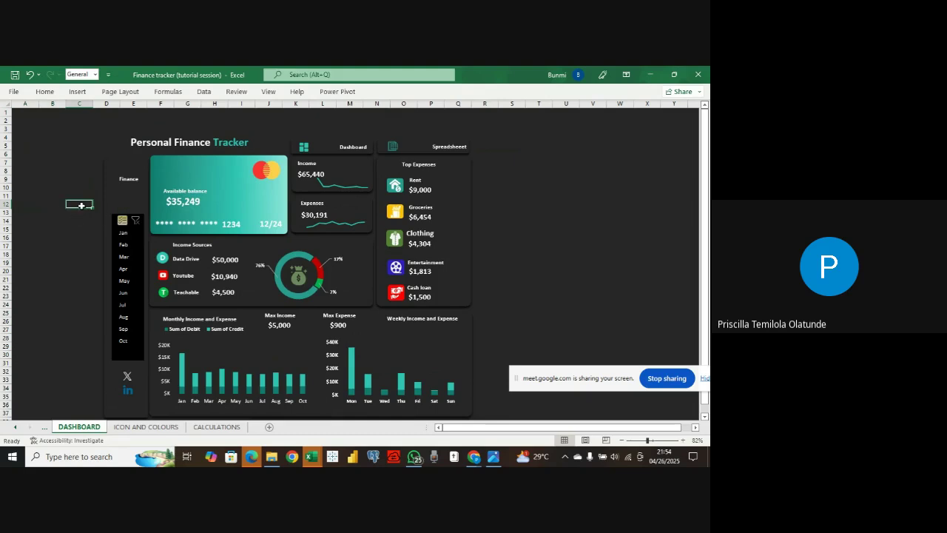
- Review the whole dashboard layout and compare it with the reference image Finance Tracker.png
{"action": "scroll", "coordinate": [657, 327], "scroll_direction": "down", "scroll_amount": 2}
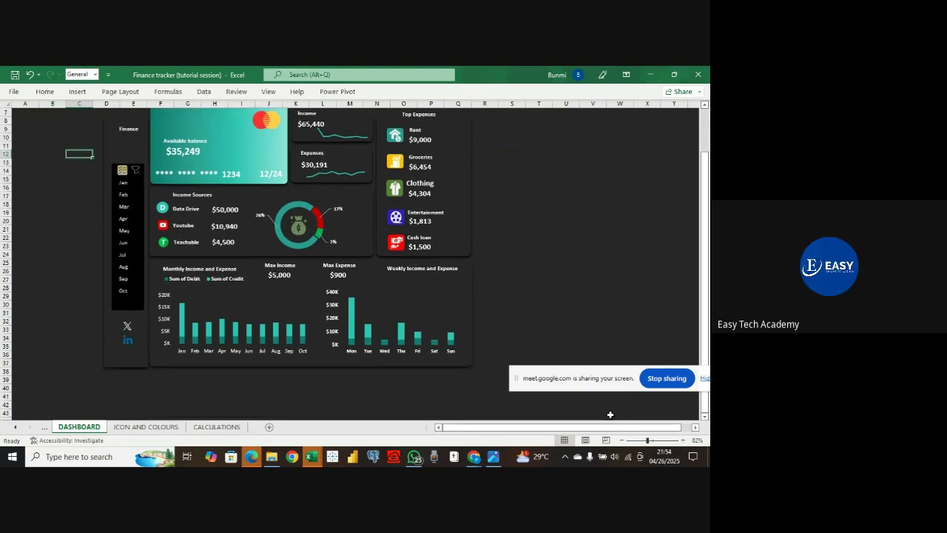
{"action": "left_click_drag", "start_coordinate": [643, 441], "coordinate": [649, 442]}
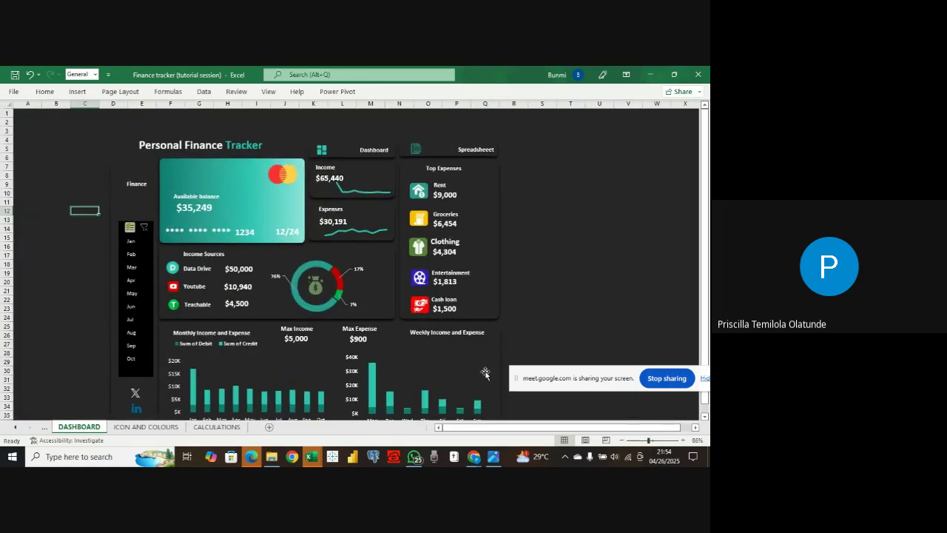
{"action": "left_click", "coordinate": [492, 462]}
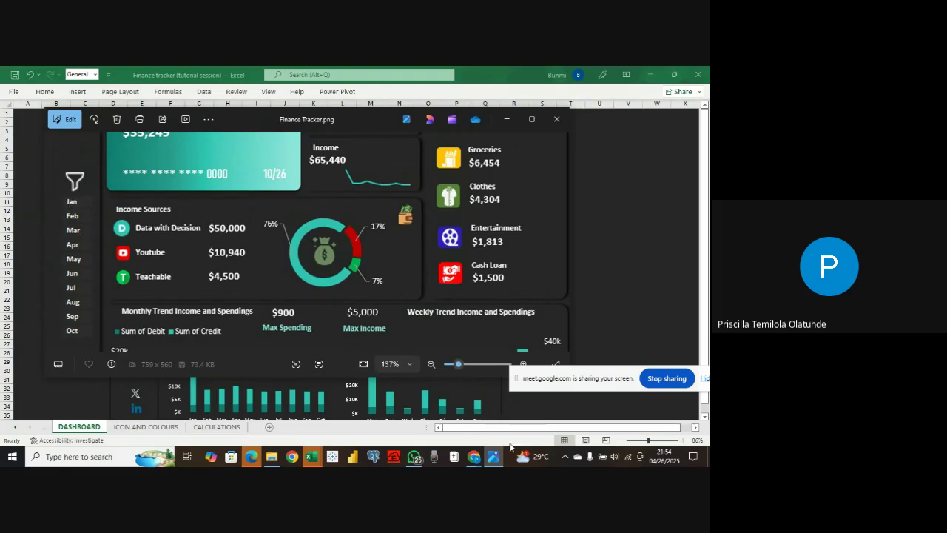
{"action": "left_click", "coordinate": [643, 441]}
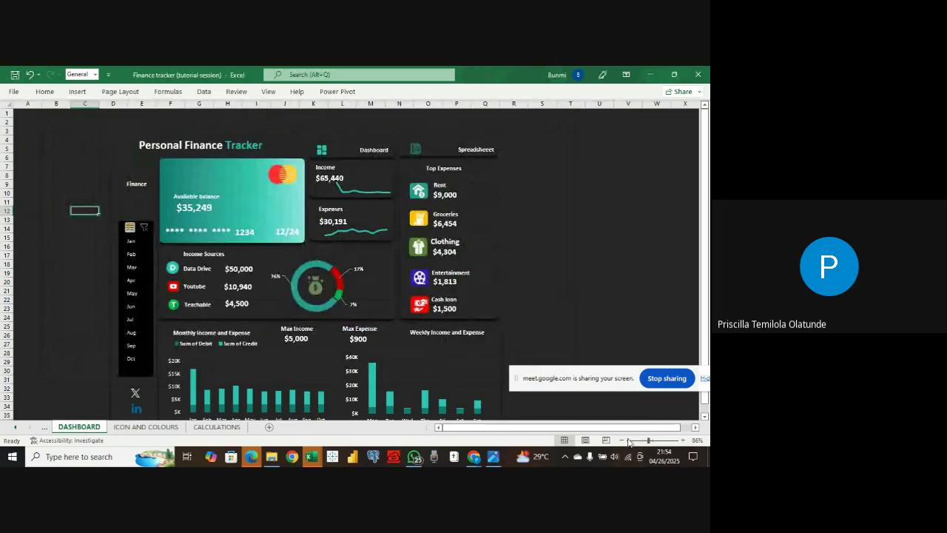
{"action": "scroll", "coordinate": [470, 381], "scroll_direction": "down", "scroll_amount": 1}
{"action": "left_click", "coordinate": [634, 344]}
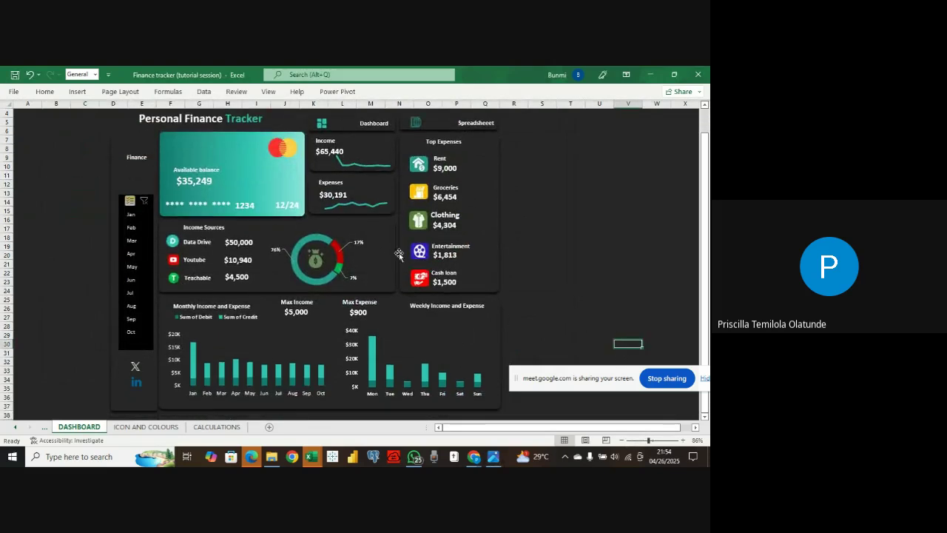
{"action": "scroll", "coordinate": [326, 298], "scroll_direction": "up", "scroll_amount": 1}
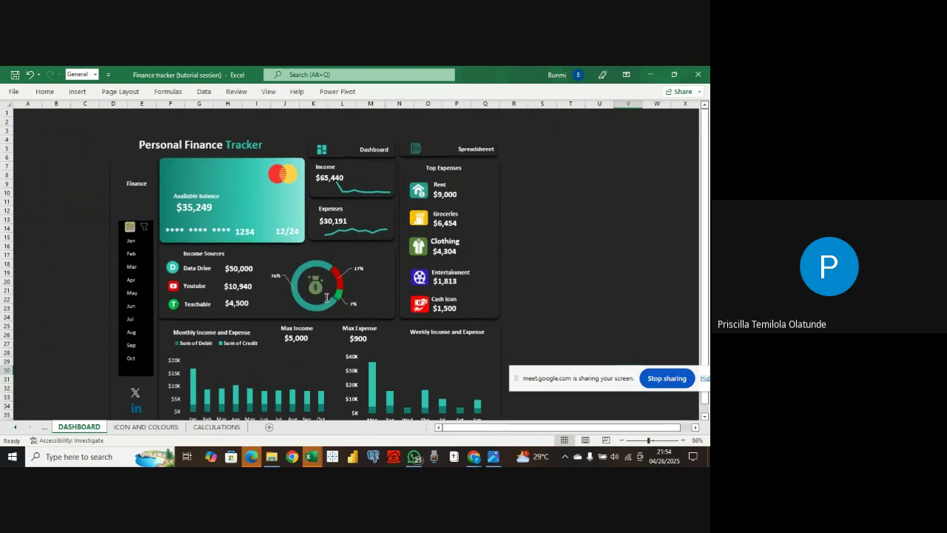
{"action": "scroll", "coordinate": [397, 359], "scroll_direction": "down", "scroll_amount": 1}
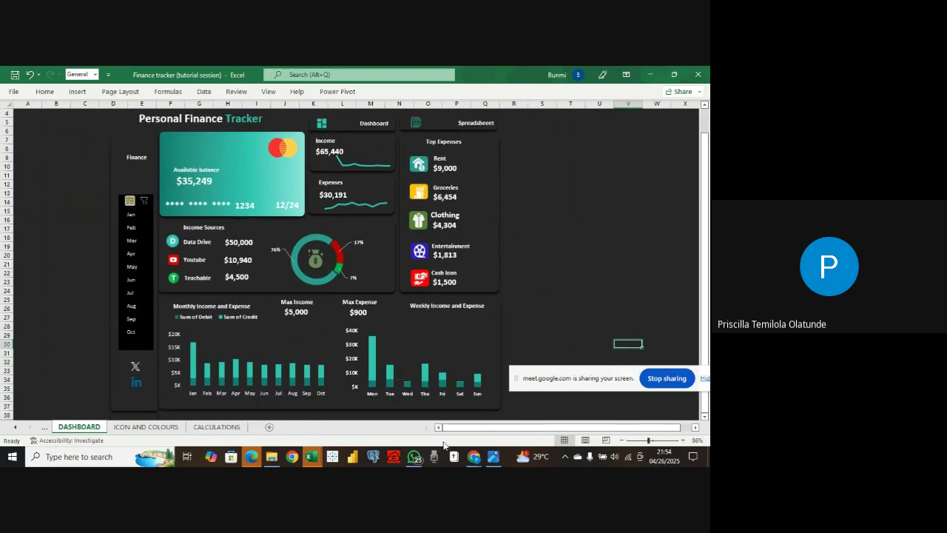
{"action": "mouse_move", "coordinate": [474, 458]}
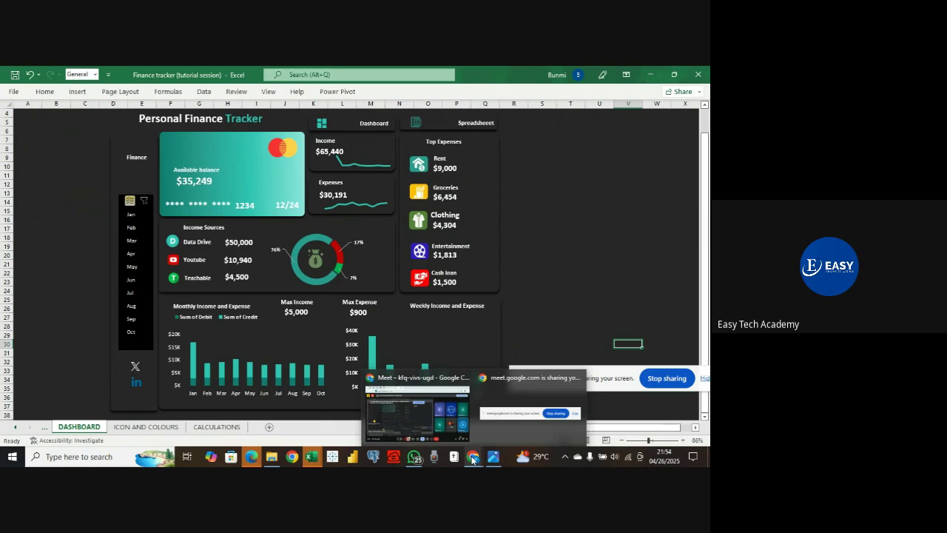
{"action": "scroll", "coordinate": [547, 304], "scroll_direction": "down", "scroll_amount": 1}
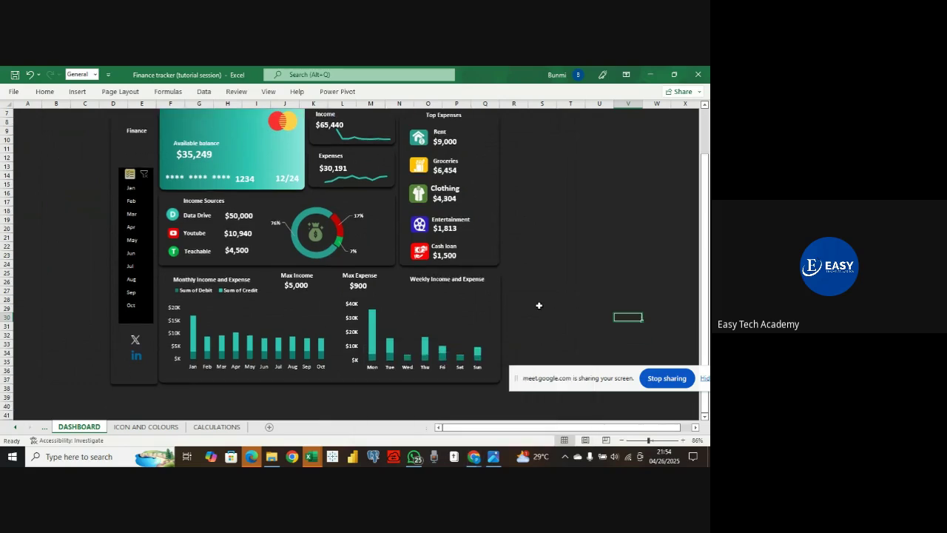
{"action": "scroll", "coordinate": [538, 307], "scroll_direction": "up", "scroll_amount": 2}
{"action": "scroll", "coordinate": [521, 295], "scroll_direction": "down", "scroll_amount": 1}
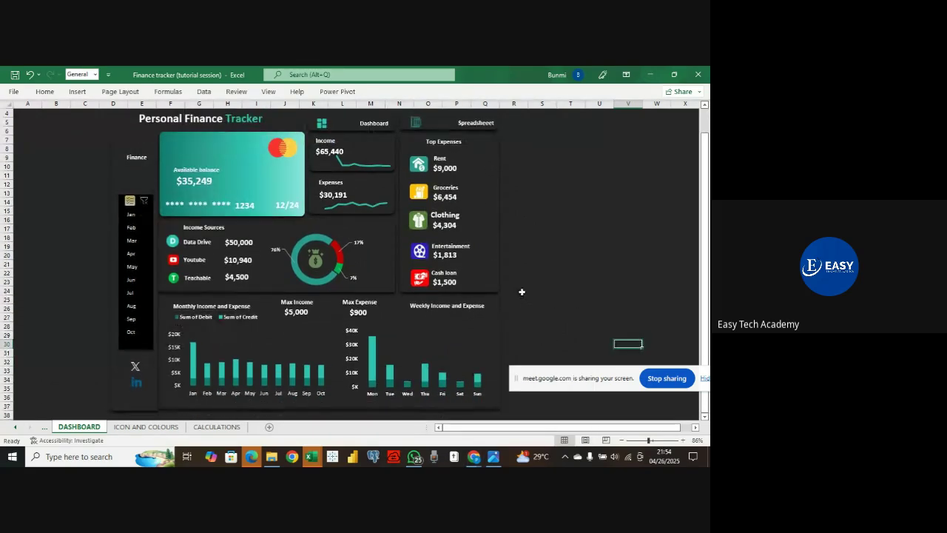
{"action": "left_click", "coordinate": [680, 288]}
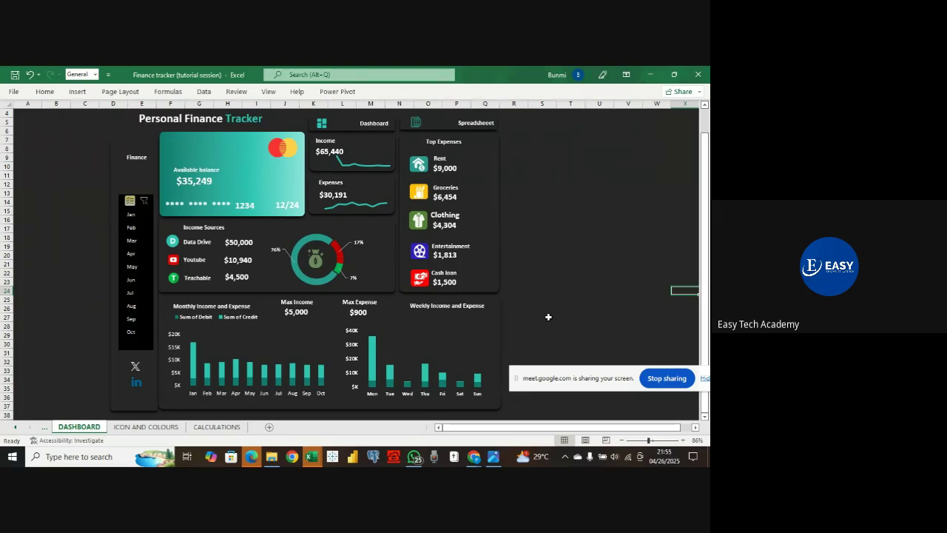
- Open the month slicer's dark style for modification, inspect the Header and Selected Item with Data formatting, and close it without changes
{"action": "right_click", "coordinate": [151, 233]}
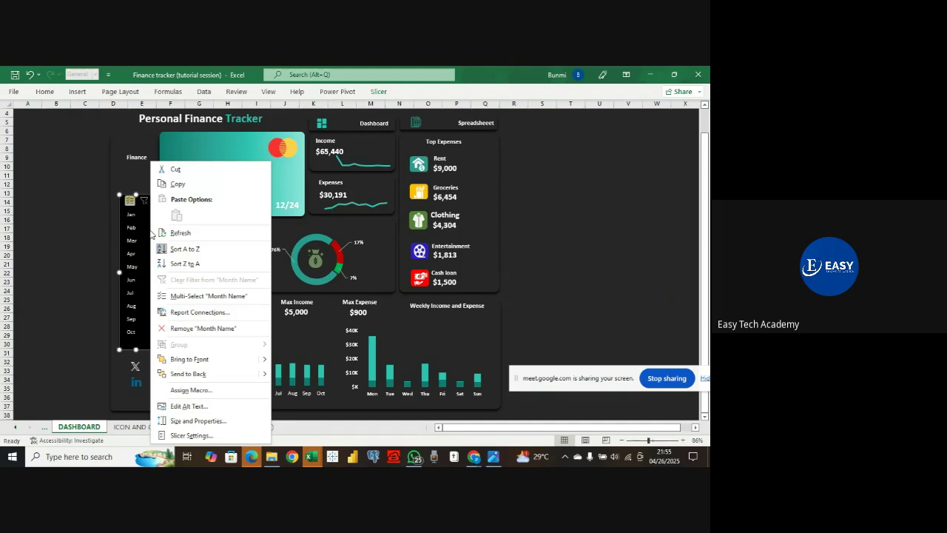
{"action": "left_click", "coordinate": [118, 207]}
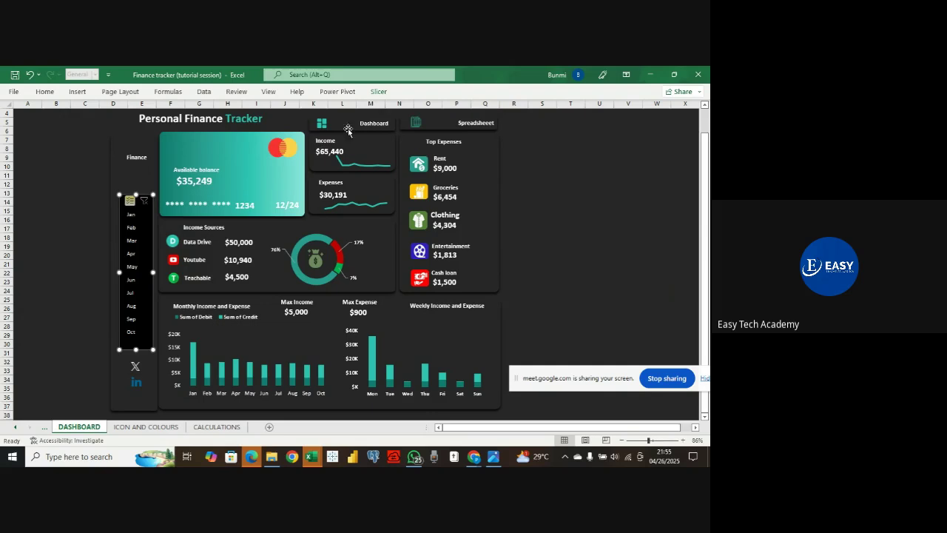
{"action": "left_click", "coordinate": [378, 92]}
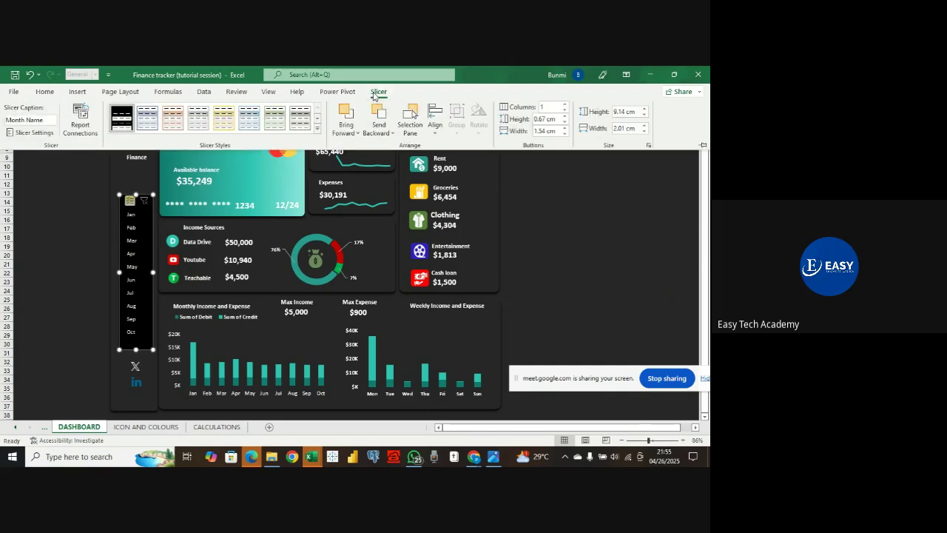
{"action": "right_click", "coordinate": [128, 111]}
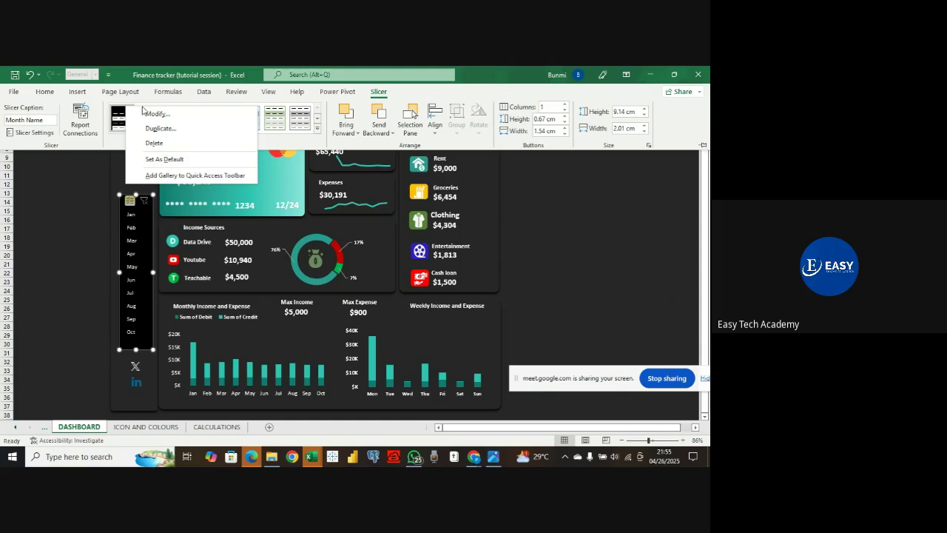
{"action": "left_click", "coordinate": [152, 115]}
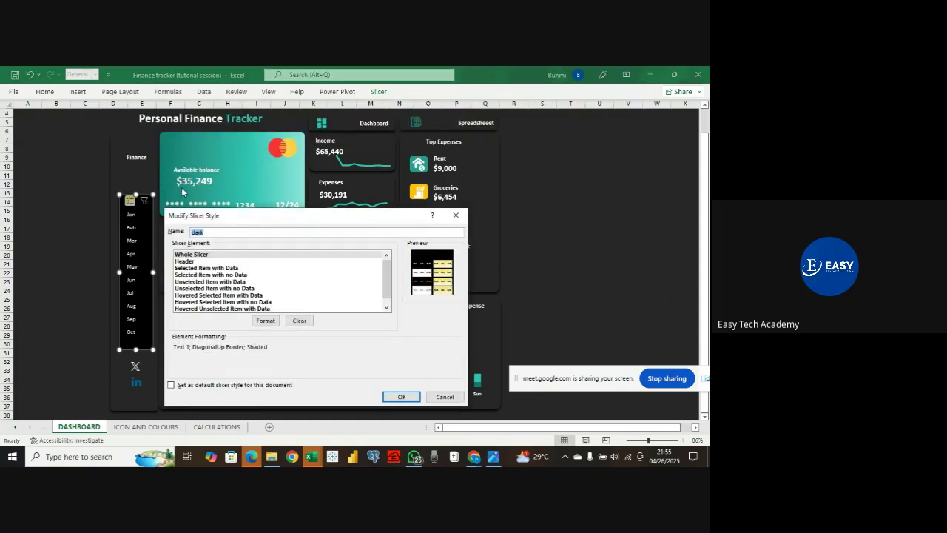
{"action": "left_click", "coordinate": [233, 262]}
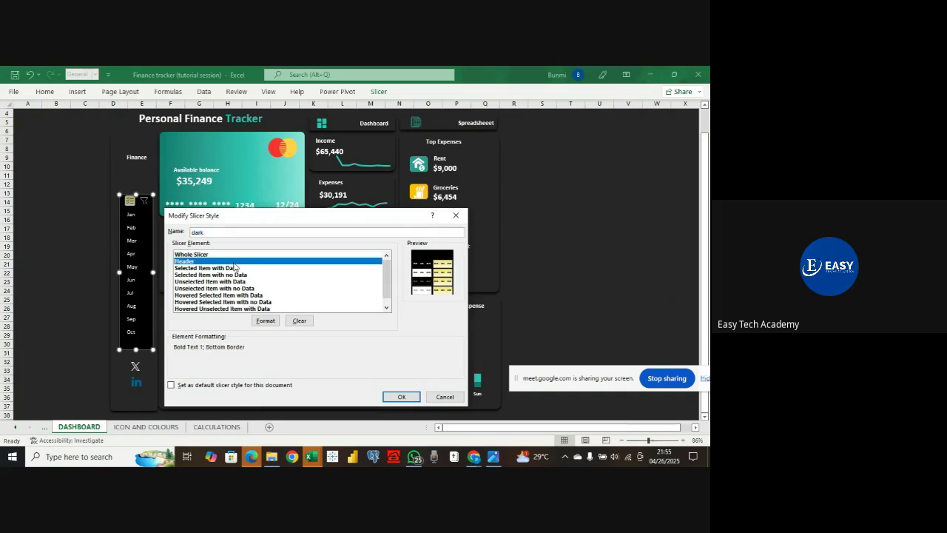
{"action": "left_click", "coordinate": [237, 268]}
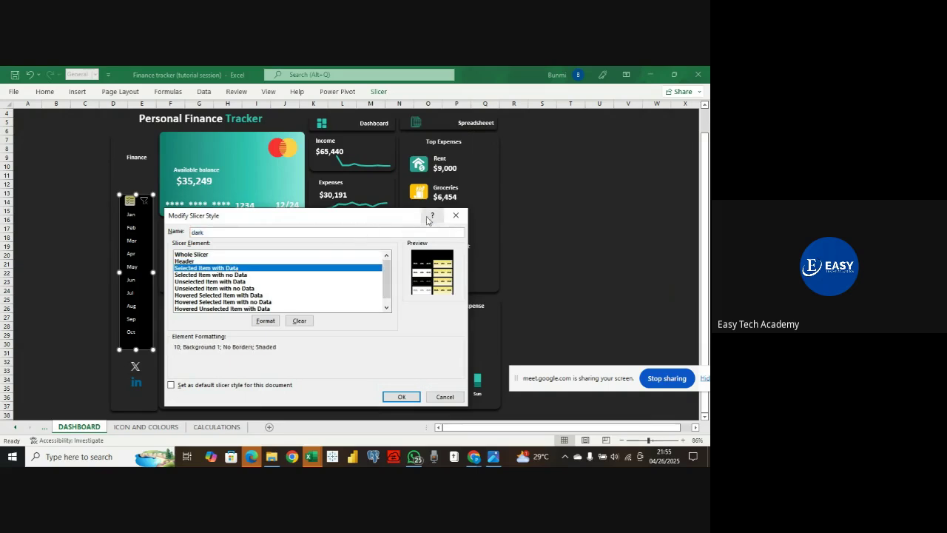
{"action": "left_click", "coordinate": [453, 218]}
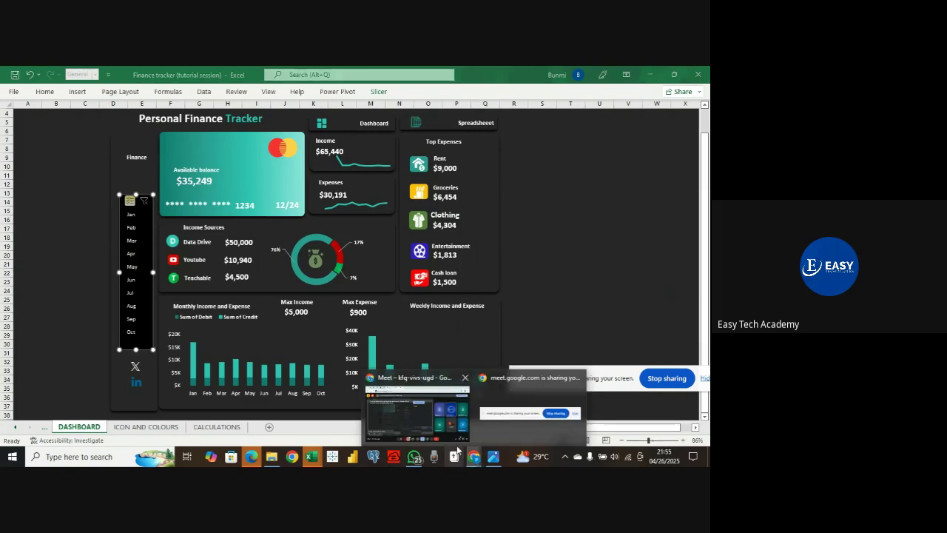
- Switch to the Google Meet call window in Chrome
{"action": "mouse_move", "coordinate": [436, 441]}
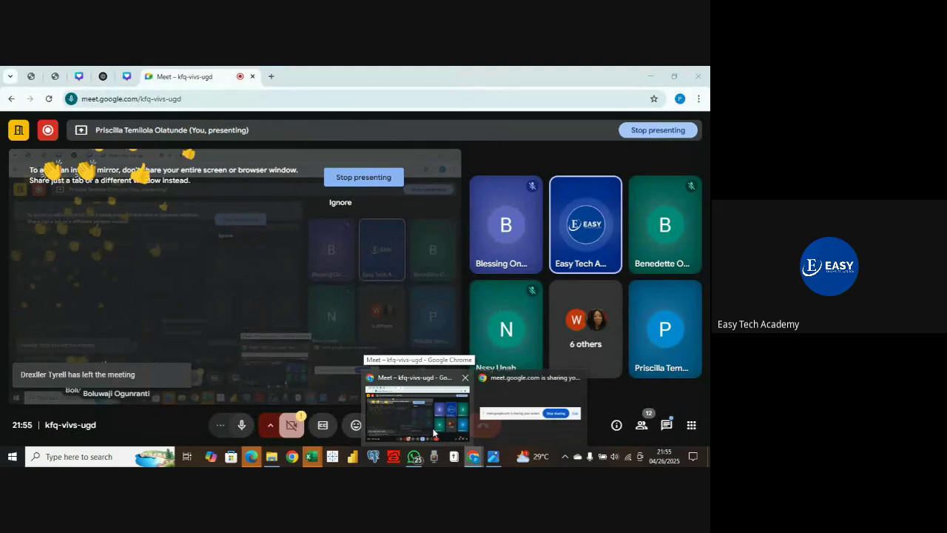
{"action": "left_click", "coordinate": [433, 432]}
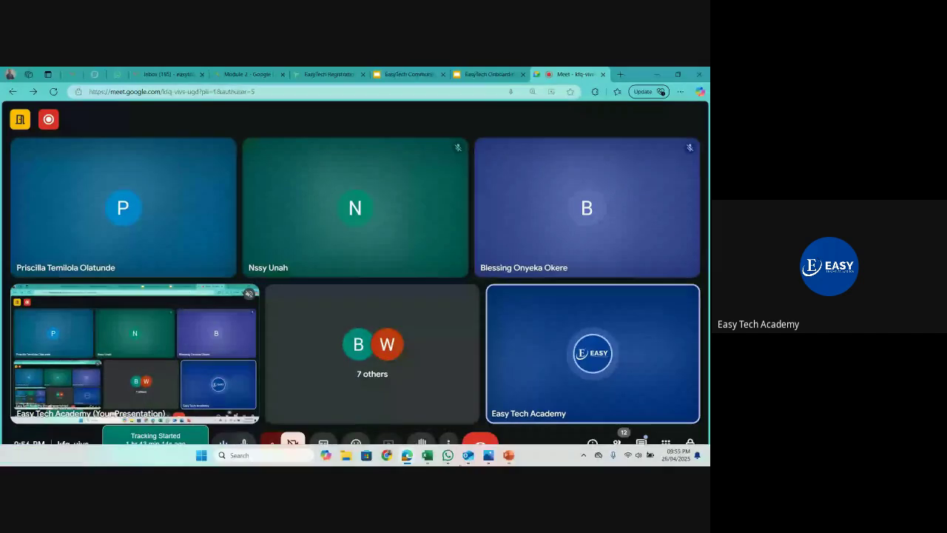
- Switch to the EasyTech Onboarding deck in PowerPoint and present it from "You too can do it" through to the "Class Structure" slide
{"action": "left_click", "coordinate": [509, 457]}
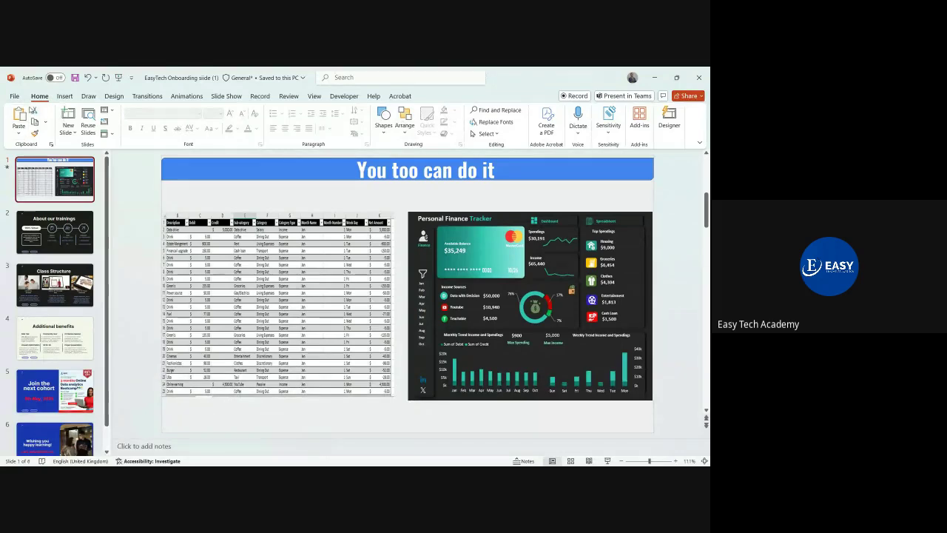
{"action": "left_click", "coordinate": [606, 460]}
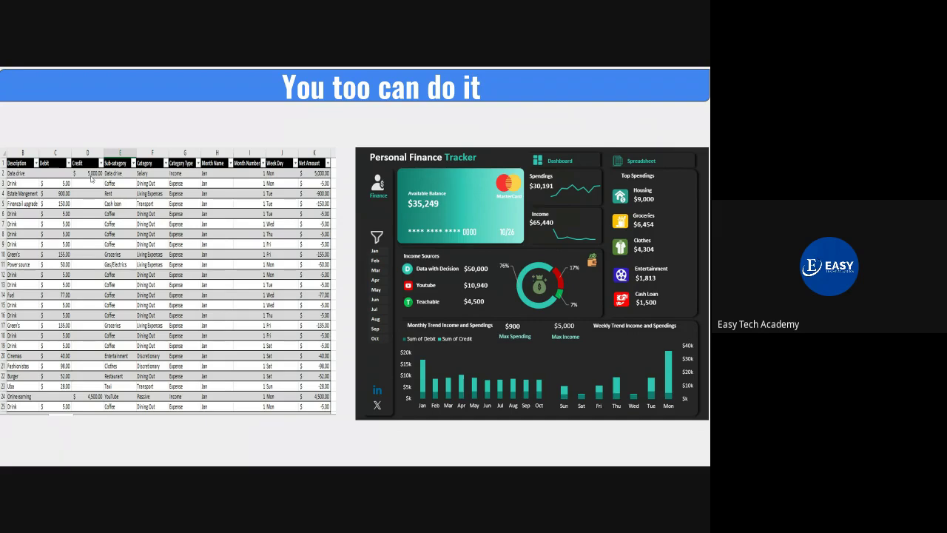
{"action": "key", "text": "Right"}
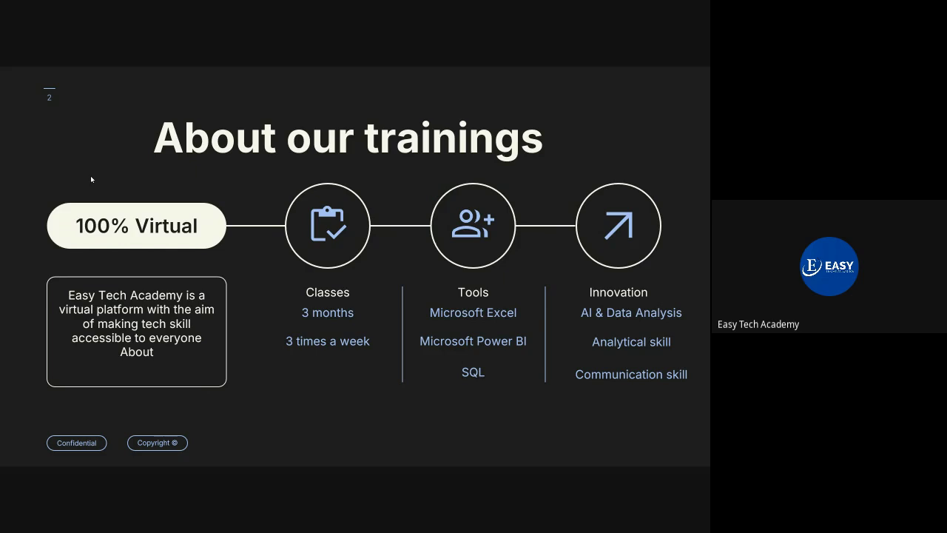
{"action": "key", "text": "Right"}
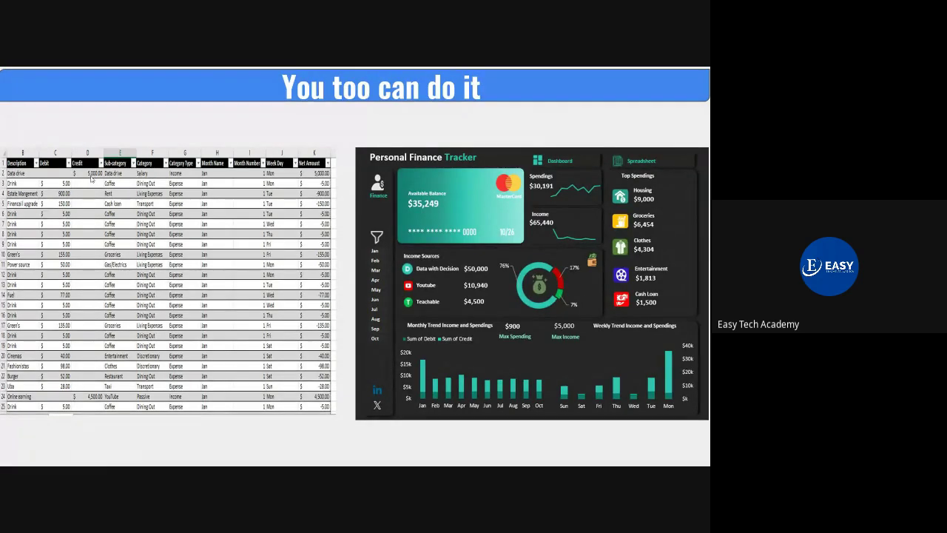
{"action": "key", "text": "Right"}
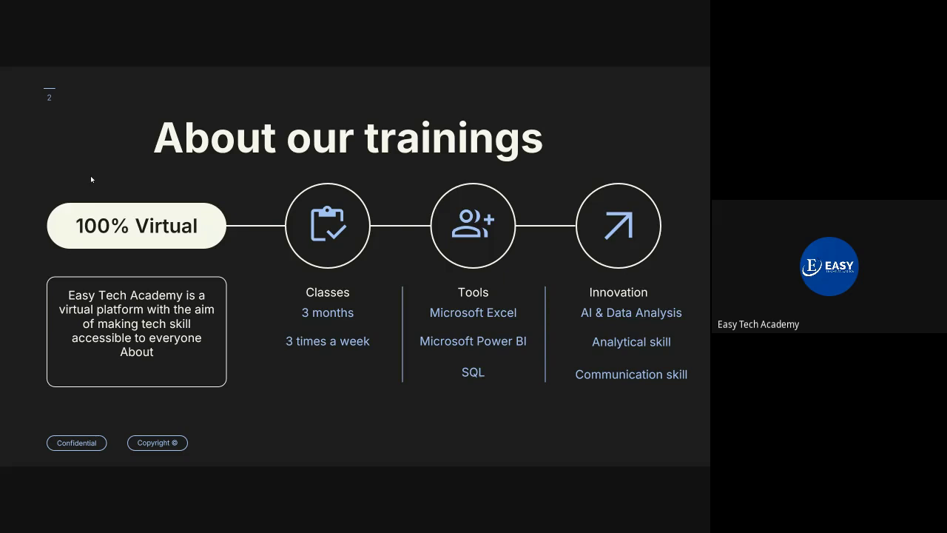
{"action": "key", "text": "Right"}
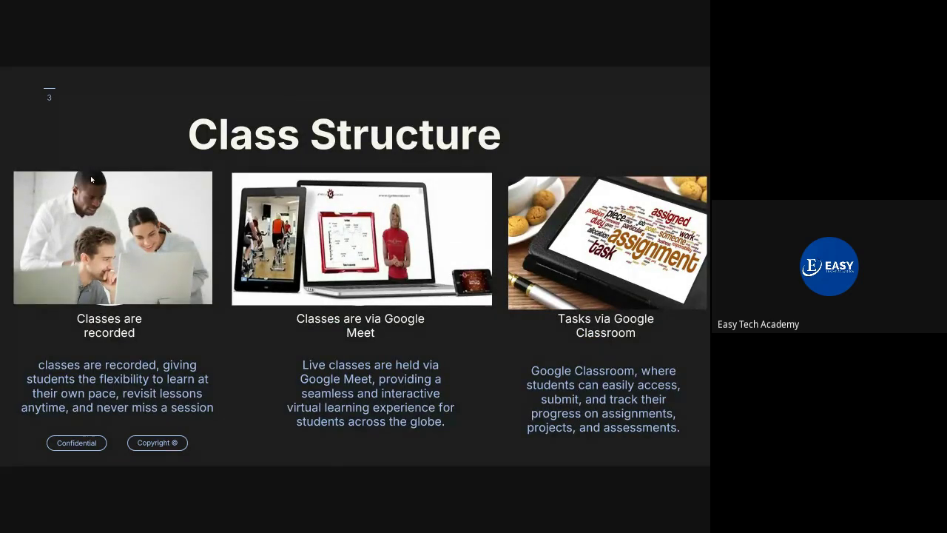